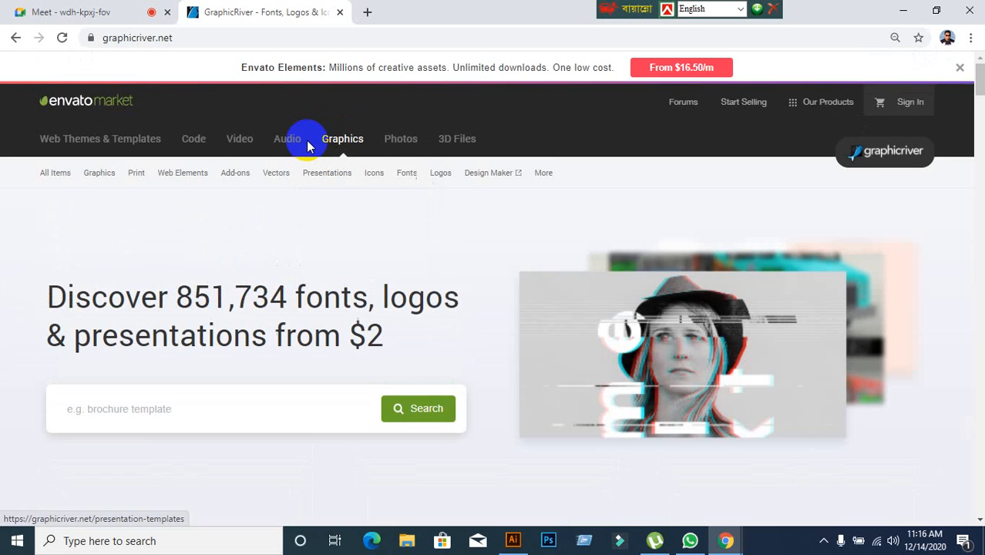
# Search GraphicRiver for "one page calendar".
pyautogui.scroll(-2, 342, 216)
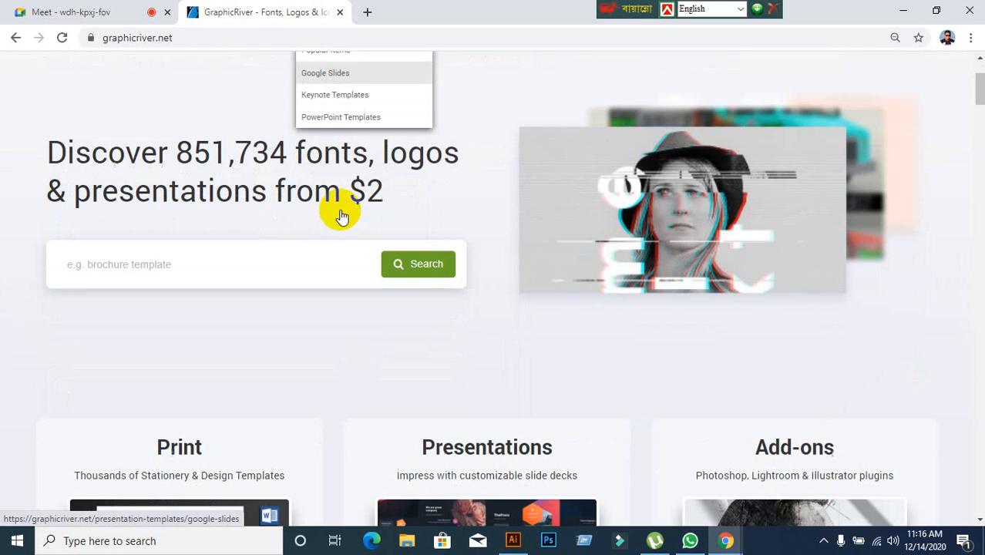
pyautogui.click(257, 254)
pyautogui.write('one')
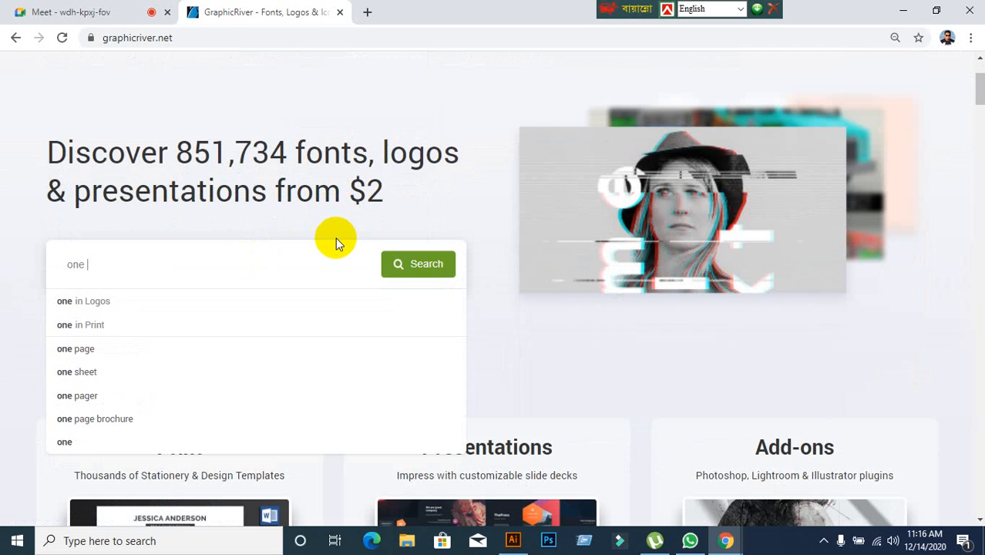
pyautogui.write(' page')
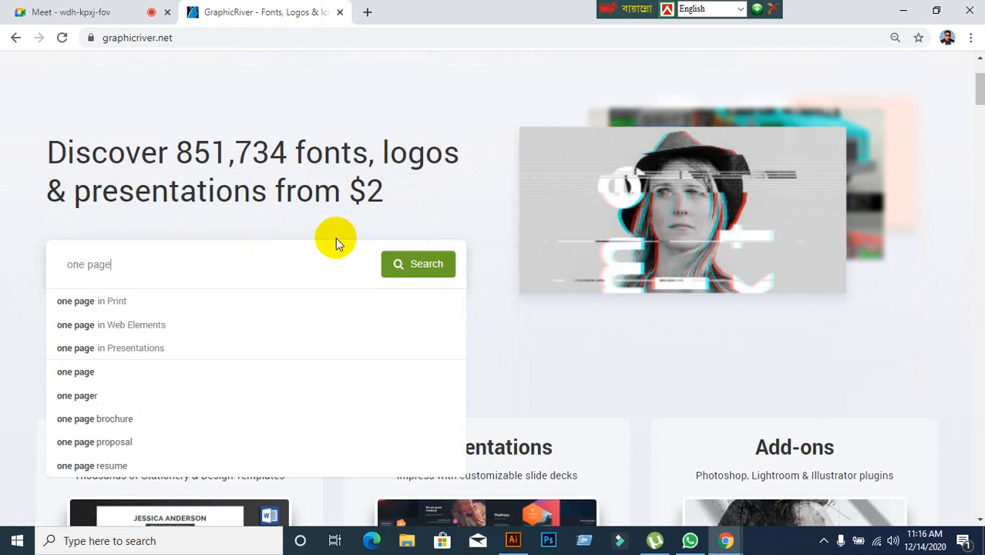
pyautogui.write(' cla')
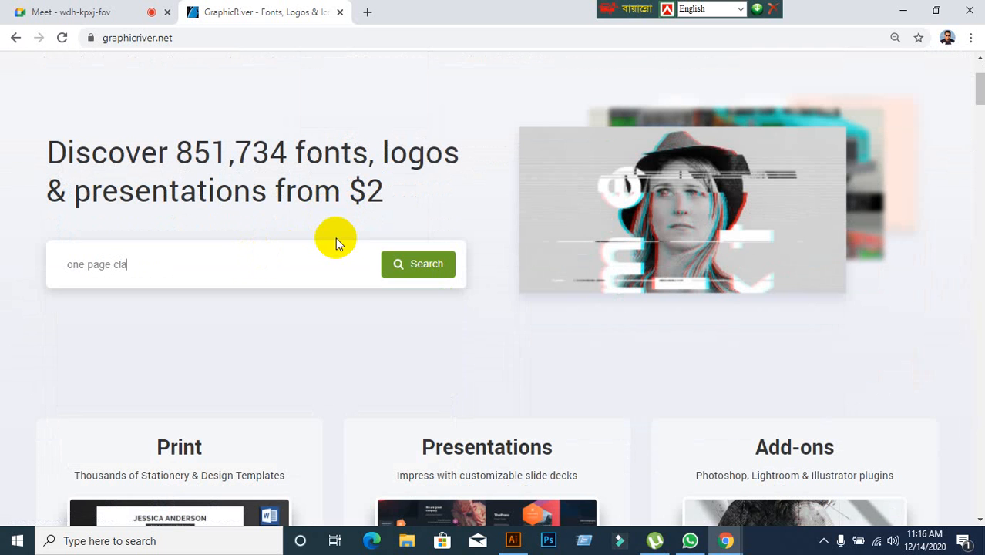
pyautogui.press('BackSpace')
pyautogui.press('BackSpace')
pyautogui.write('a')
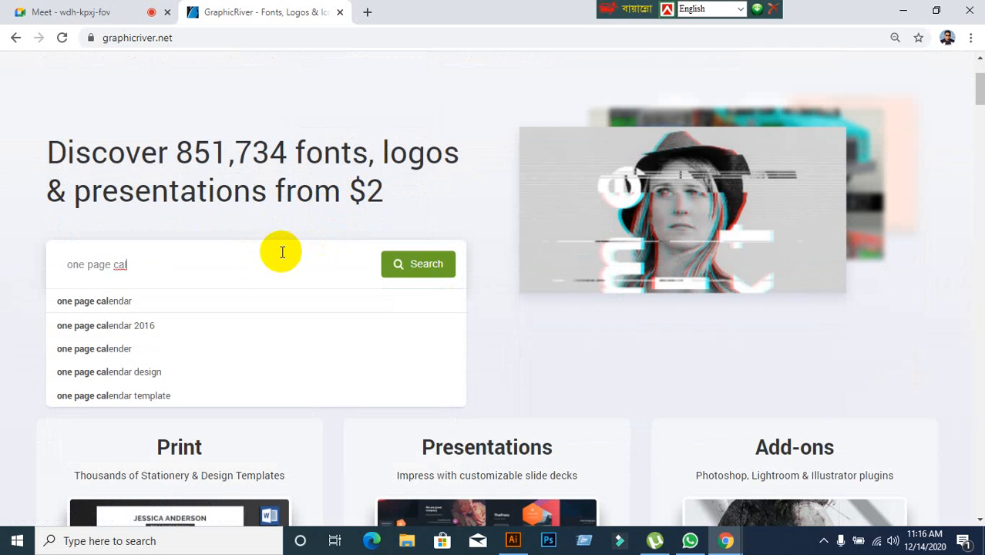
pyautogui.click(90, 302)
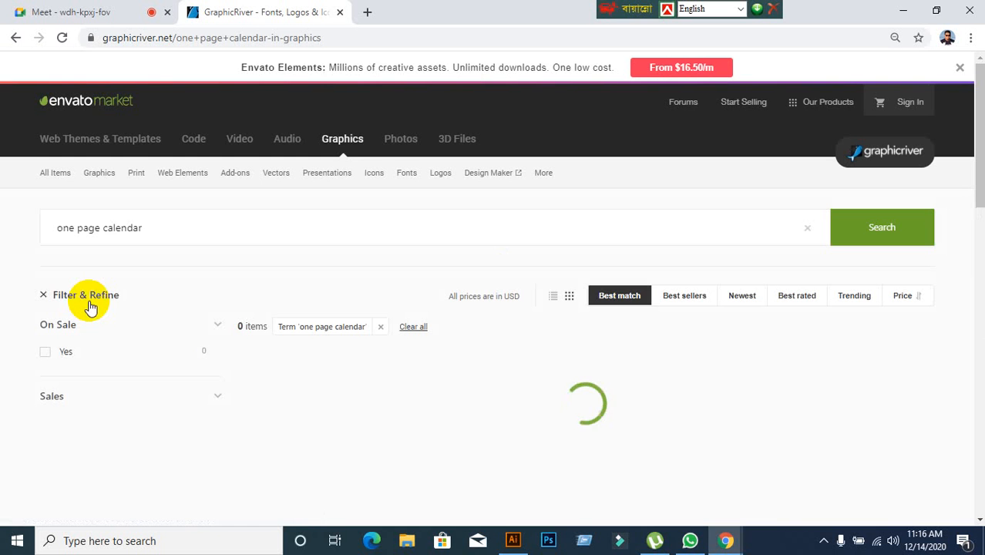
pyautogui.scroll(-1, 293, 281)
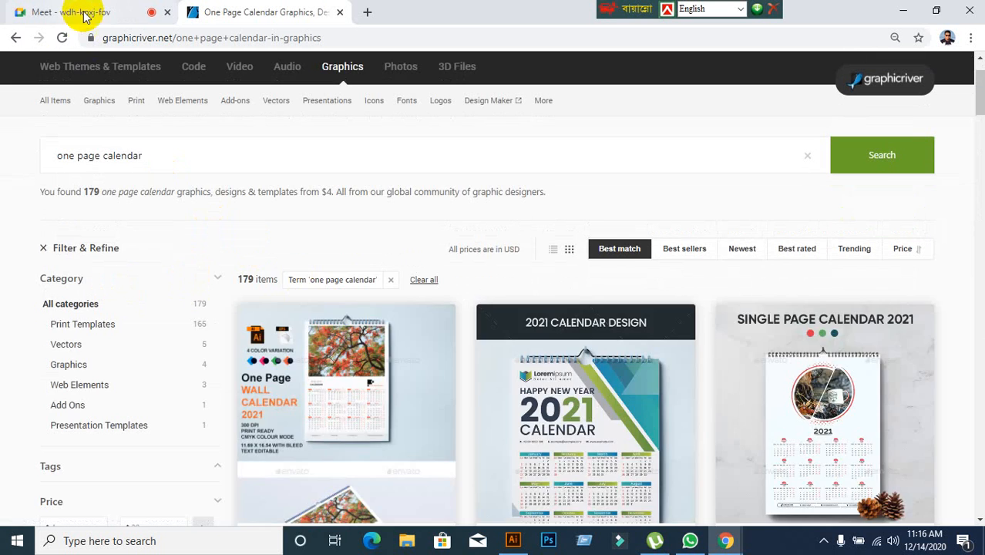
# Check the Meet call briefly and return to browse the one page calendar results for reference designs.
pyautogui.click(87, 13)
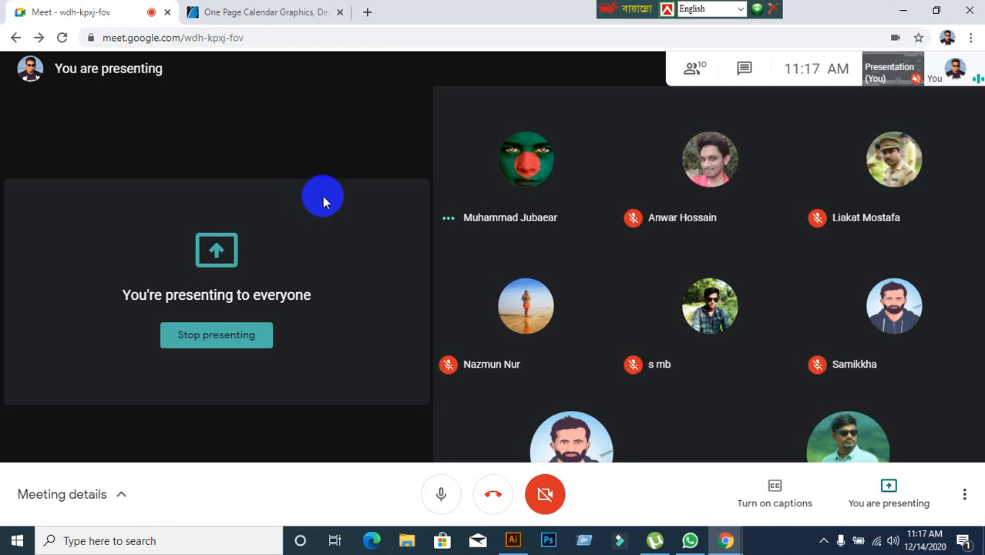
pyautogui.click(286, 16)
pyautogui.scroll(-1, 432, 259)
pyautogui.scroll(-3, 432, 259)
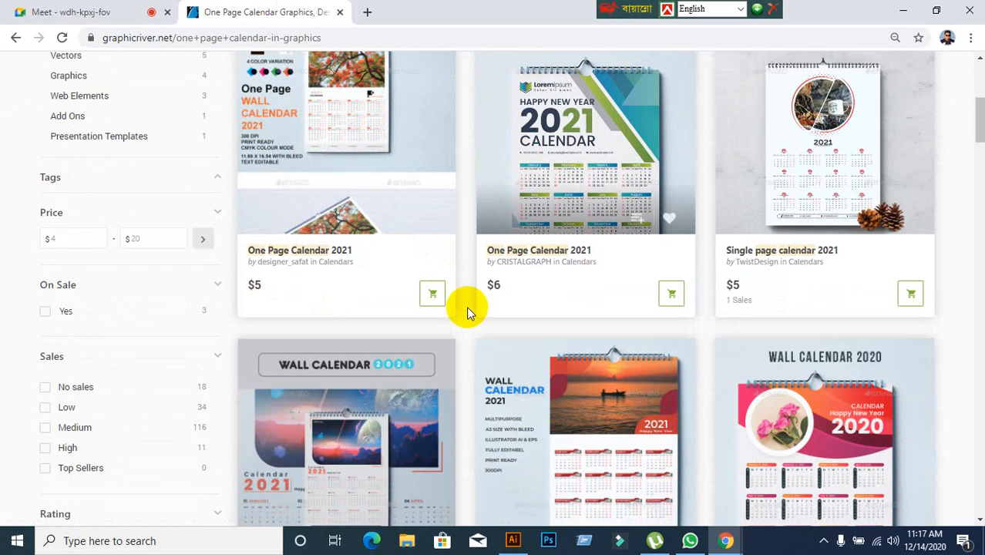
pyautogui.scroll(-2, 467, 311)
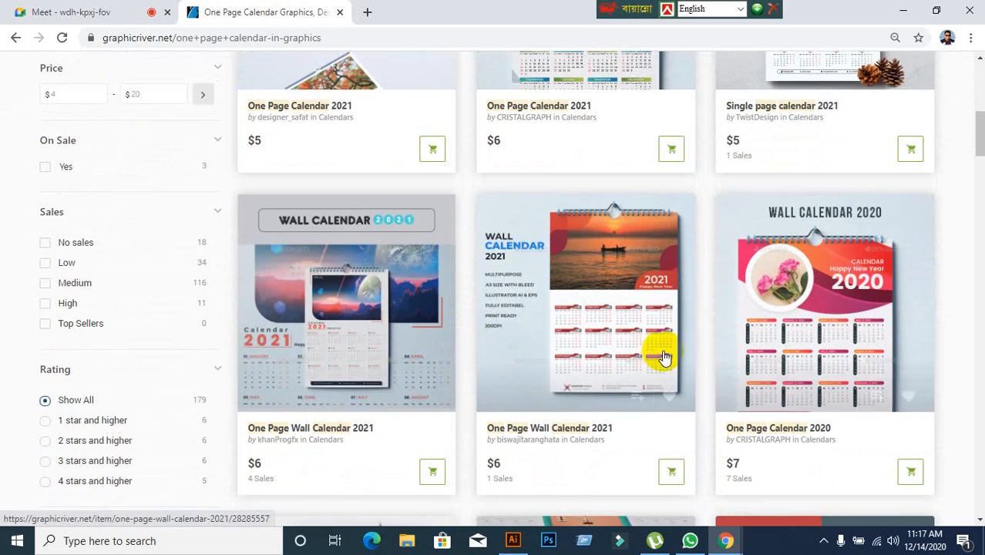
pyautogui.scroll(-3, 585, 348)
pyautogui.scroll(1, 535, 349)
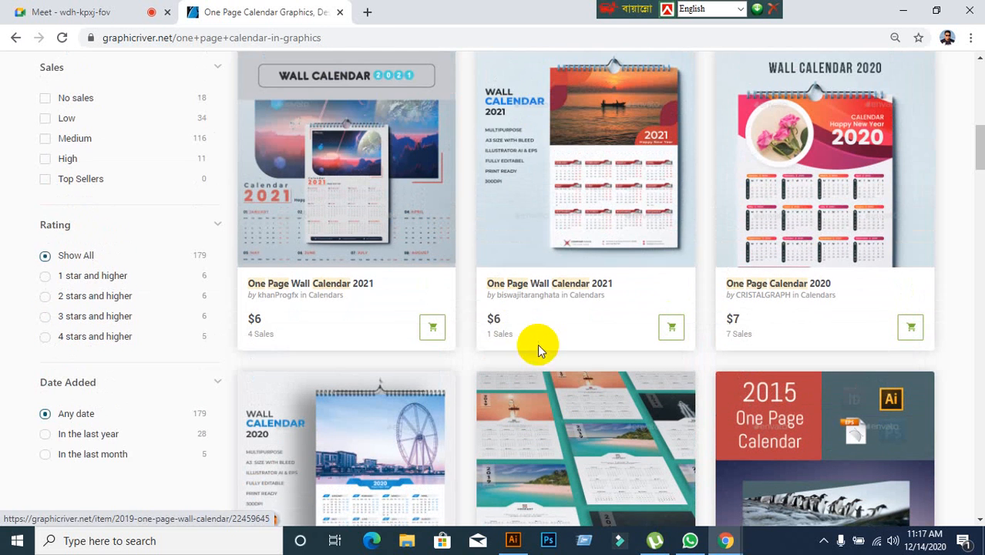
# Open the One Page Wall Calendar 2021 item by khanProgfx, examine its preview images and details, and return to the results.
pyautogui.click(400, 221)
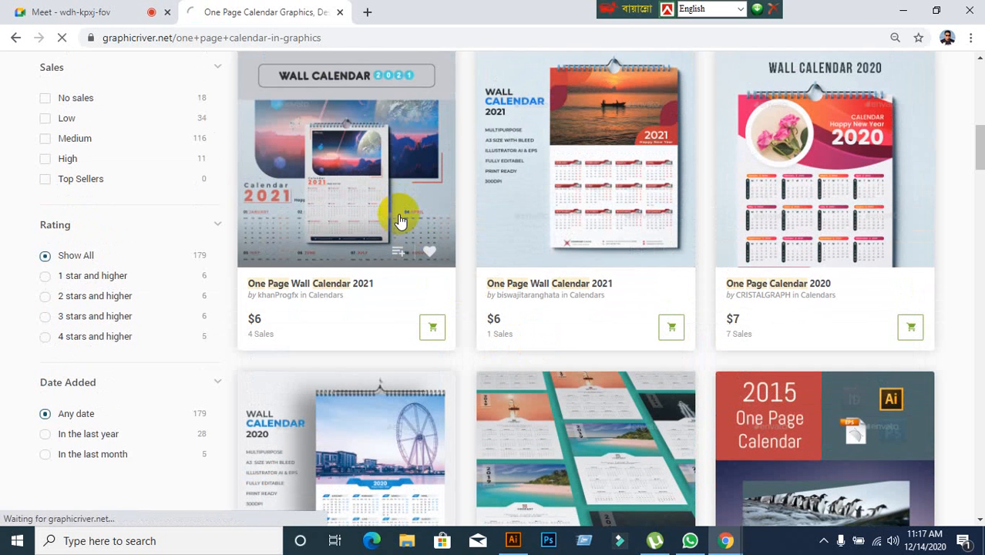
pyautogui.scroll(-5, 384, 315)
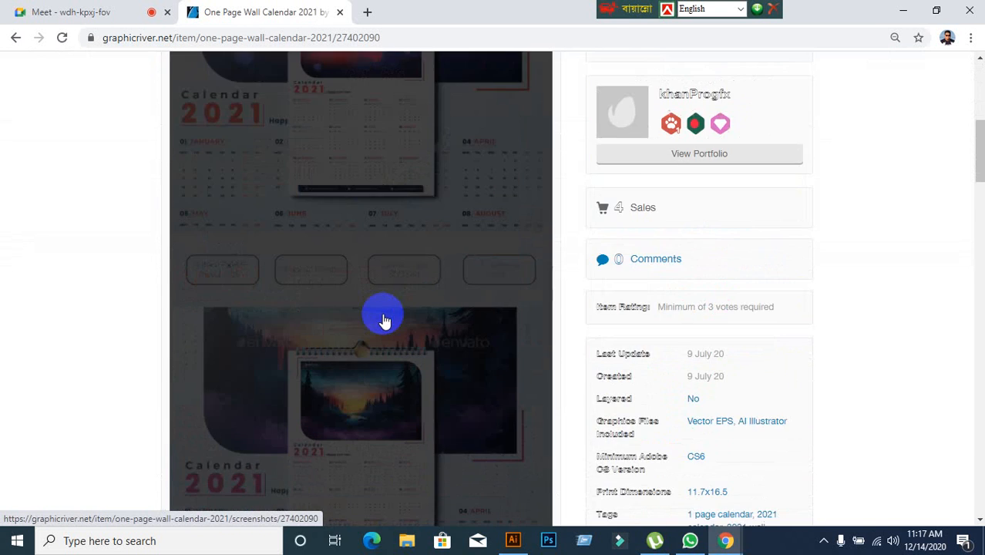
pyautogui.scroll(-2, 384, 320)
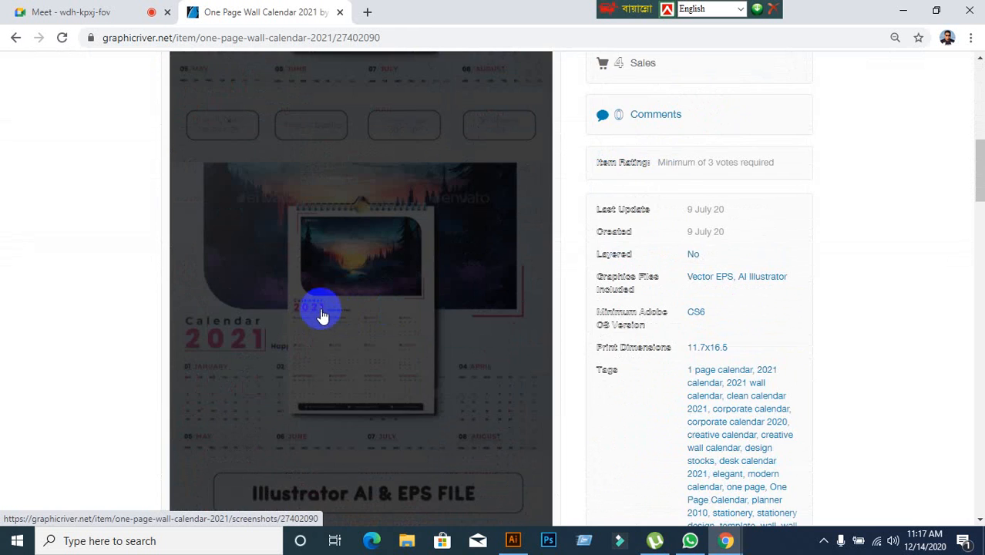
pyautogui.scroll(-1, 323, 314)
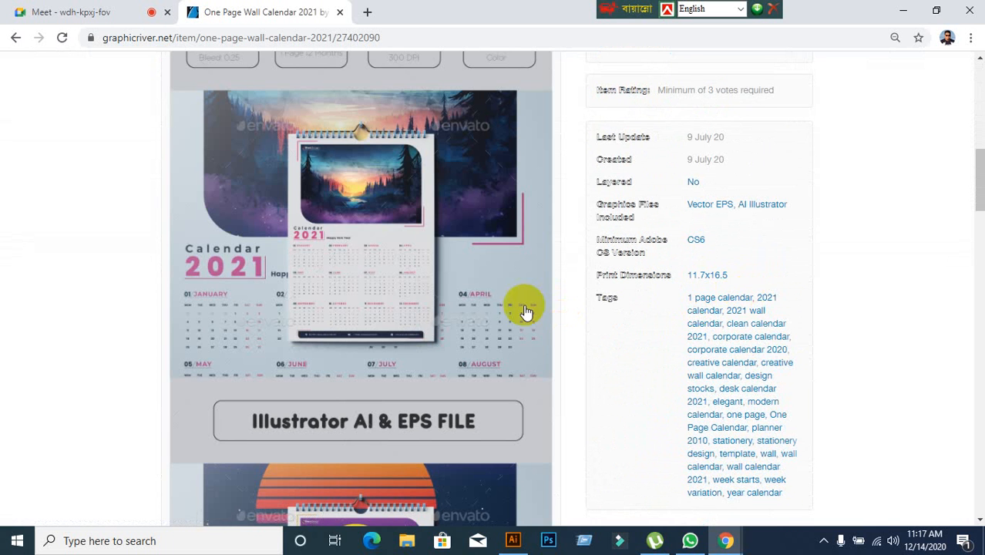
pyautogui.scroll(-10, 488, 308)
pyautogui.scroll(-5, 436, 359)
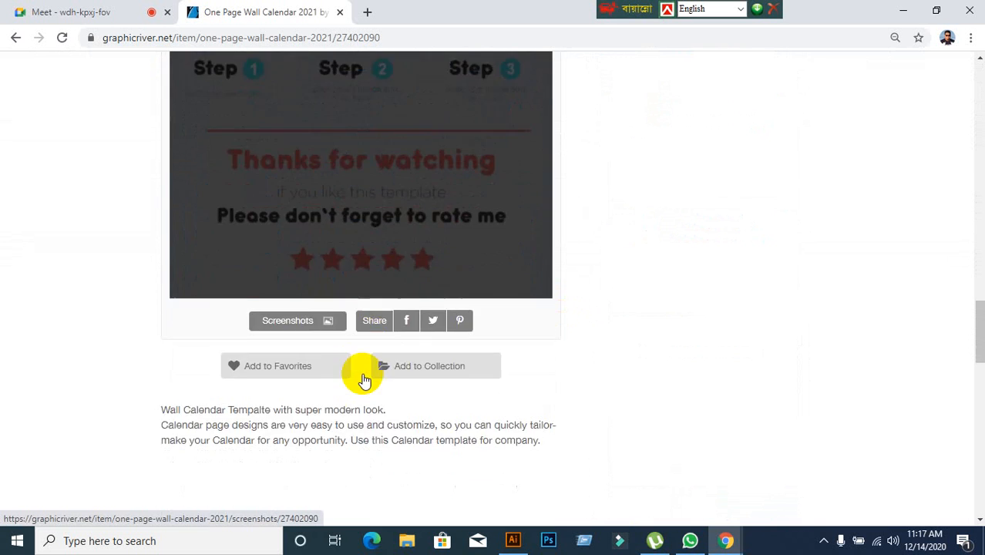
pyautogui.click(10, 38)
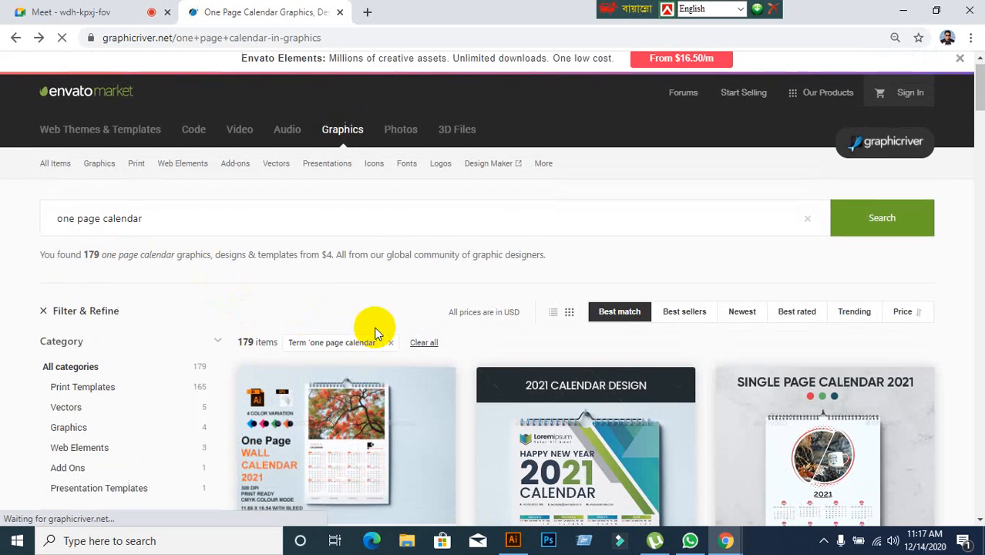
# Open the One Page Wall Calendar 2020 item by Design_Stocks, examine its preview and print dimensions, and return to the results.
pyautogui.scroll(-8, 373, 330)
pyautogui.scroll(-2, 366, 327)
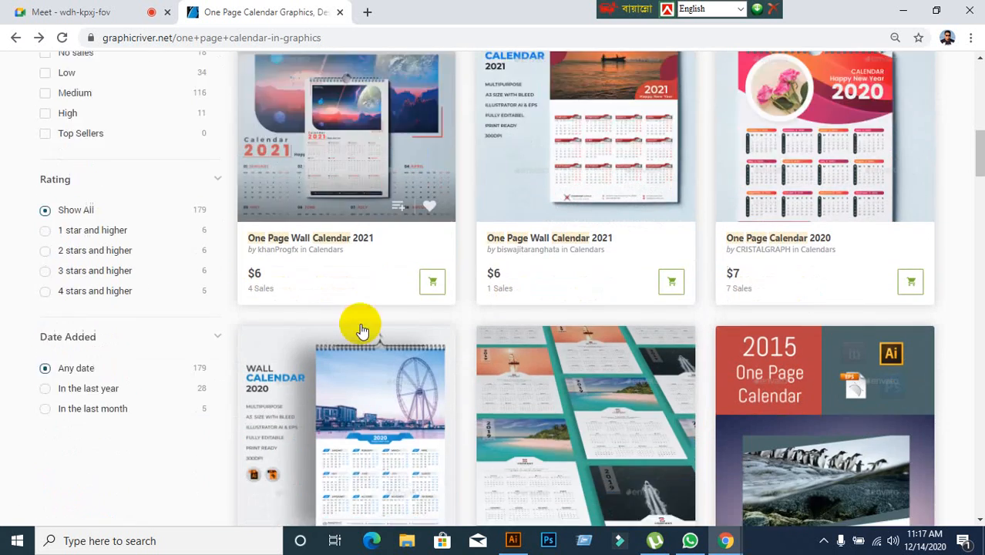
pyautogui.scroll(1, 449, 330)
pyautogui.scroll(-1, 449, 332)
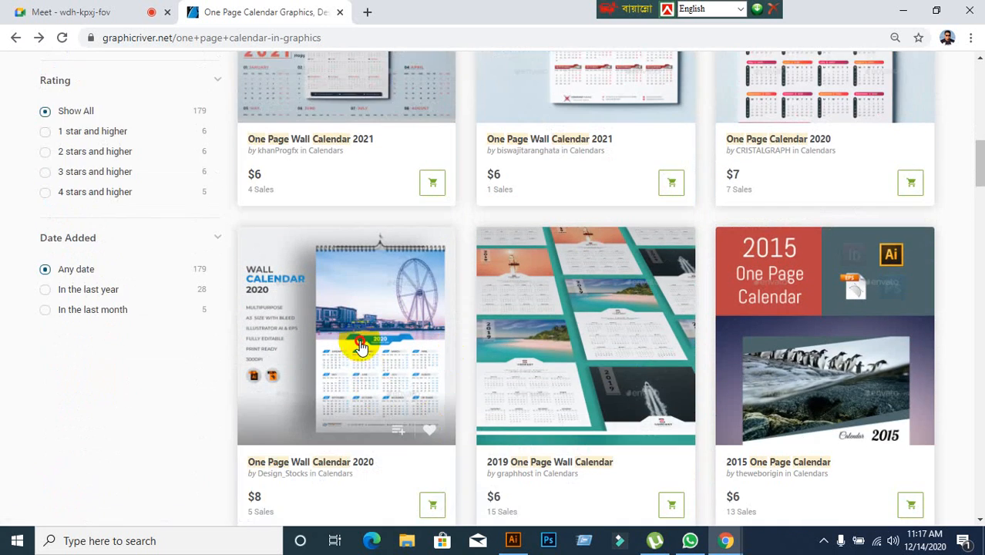
pyautogui.click(402, 358)
pyautogui.scroll(-9, 405, 361)
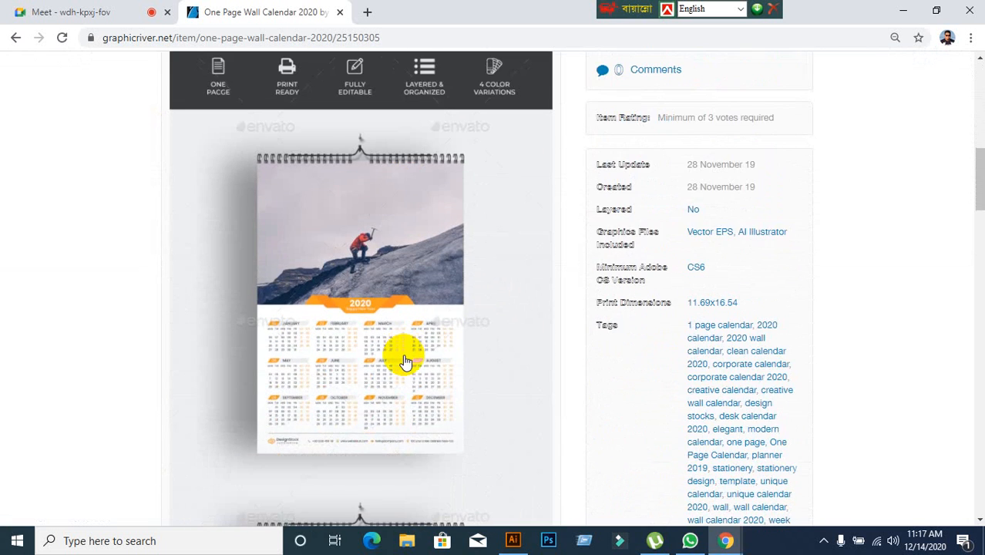
pyautogui.scroll(3, 402, 353)
pyautogui.click(15, 39)
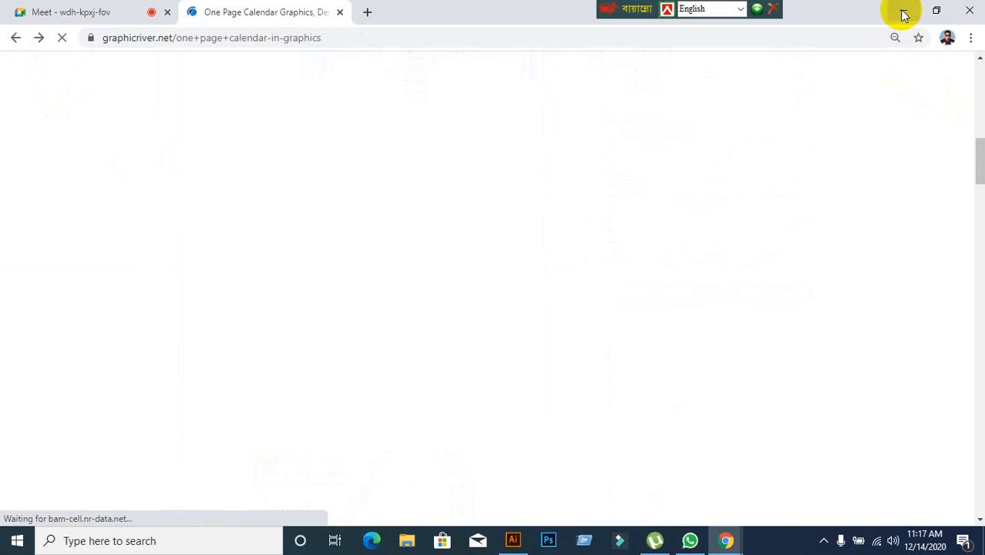
# Switch to Illustrator and start setting up a new document with its units in inches.
pyautogui.click(903, 14)
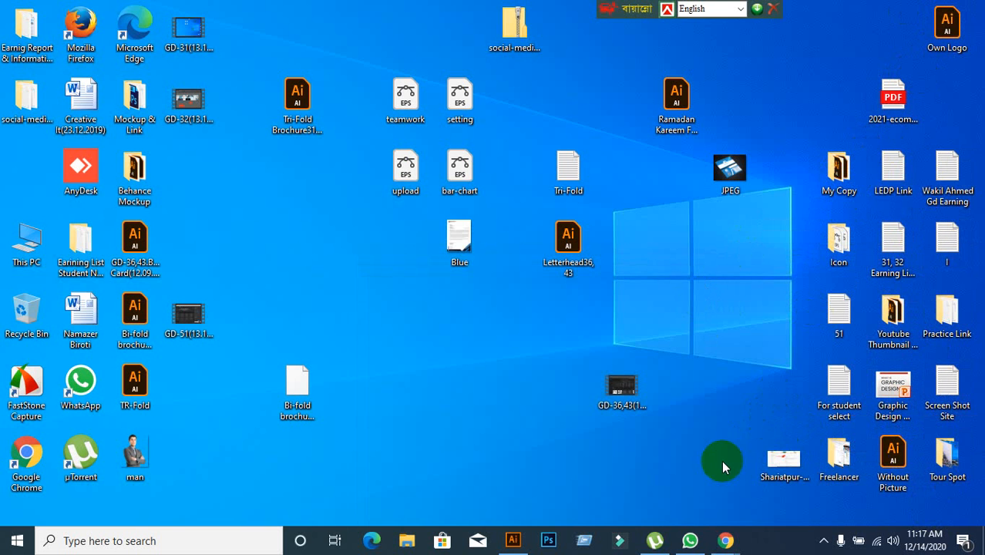
pyautogui.click(512, 540)
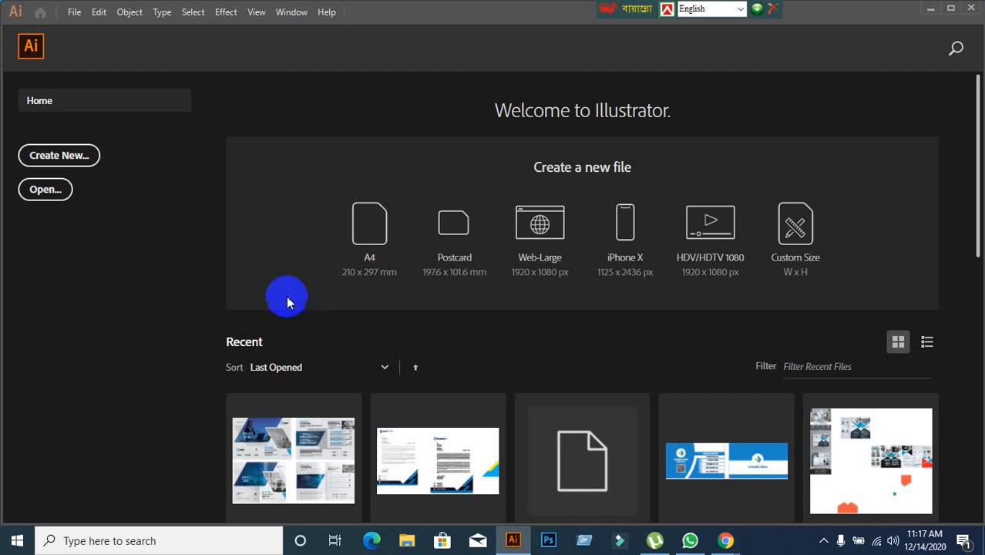
pyautogui.click(71, 160)
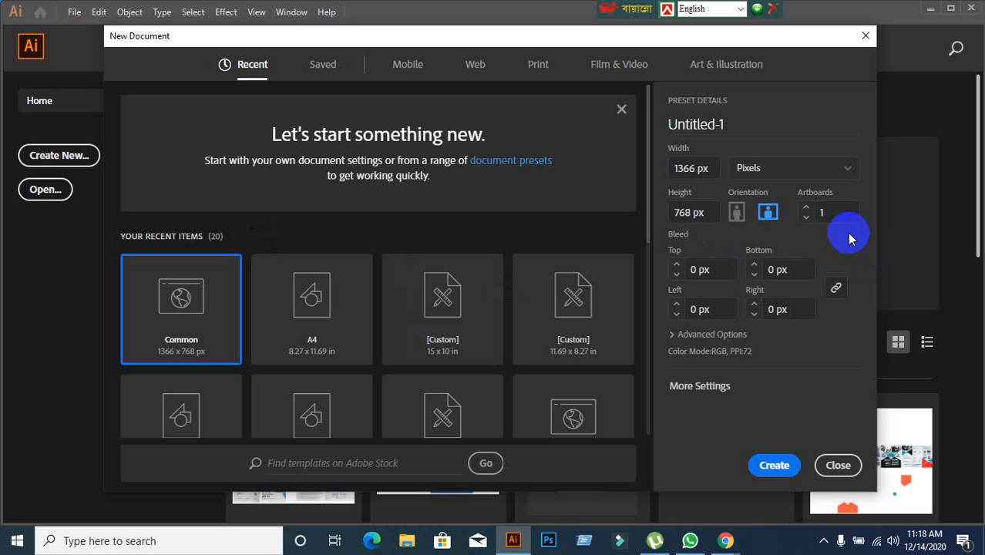
pyautogui.click(841, 172)
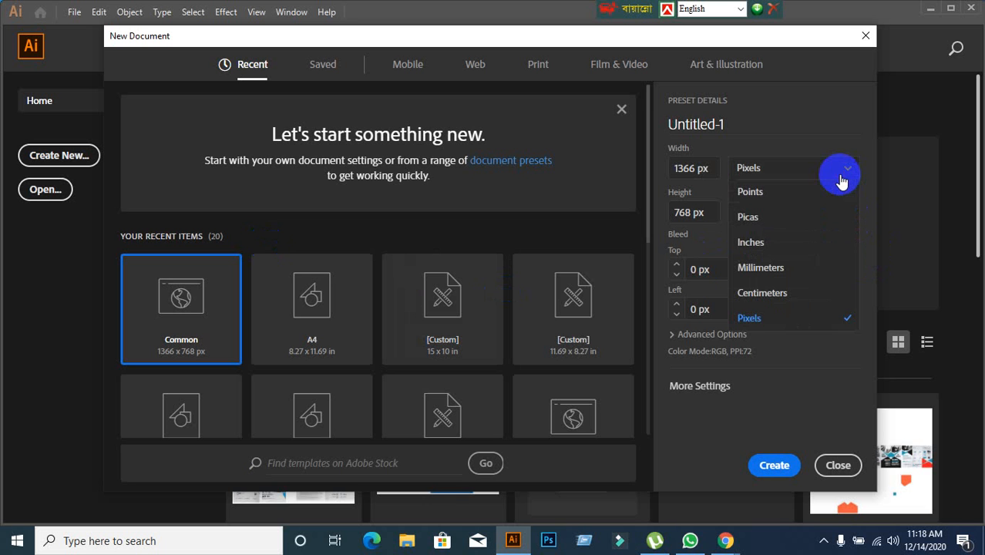
pyautogui.click(769, 242)
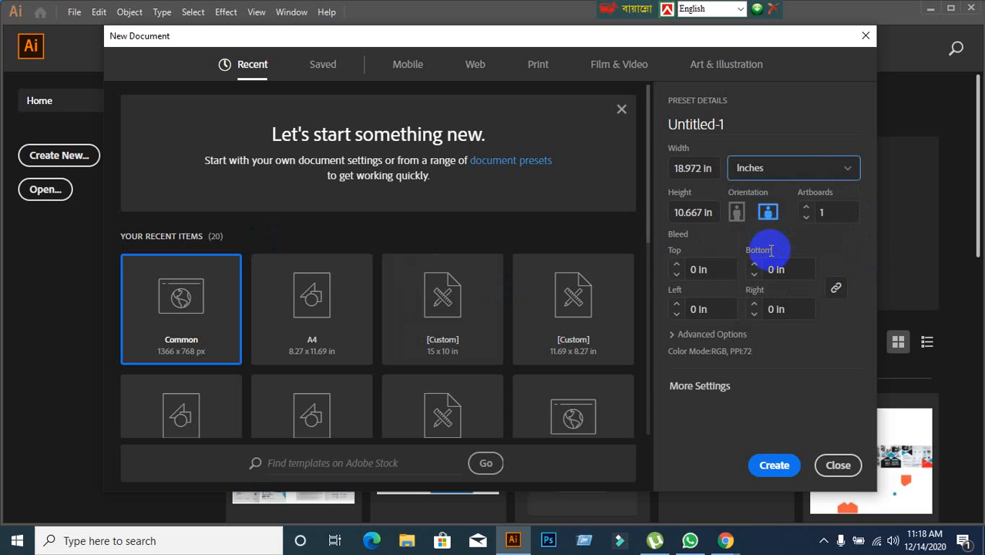
# In the new document's detailed settings, choose the Print profile, A3 size and inches as the units.
pyautogui.click(681, 393)
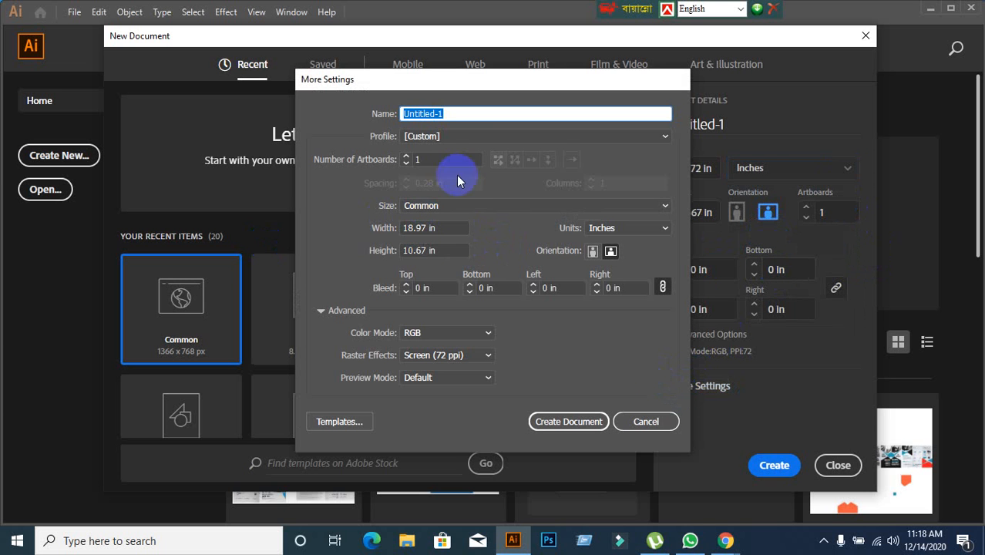
pyautogui.click(556, 137)
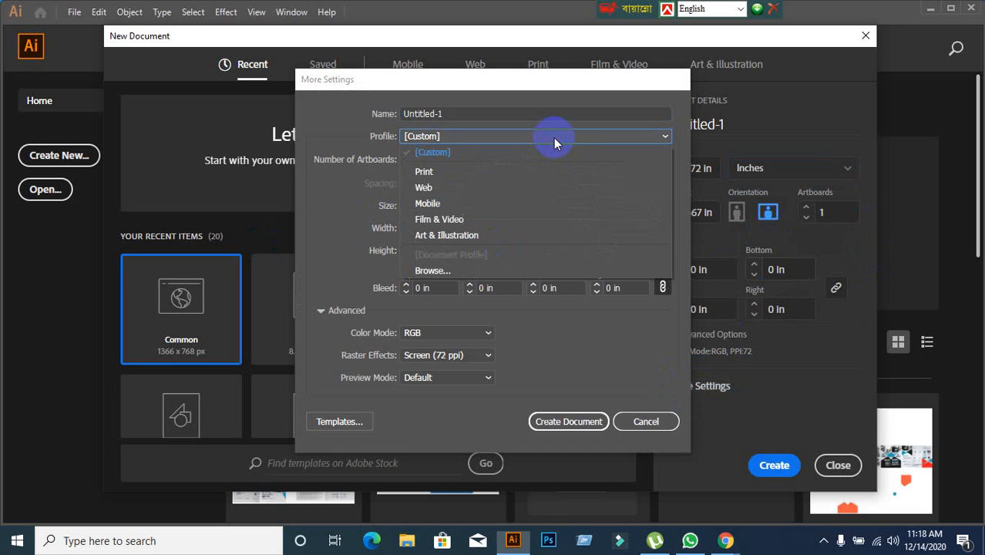
pyautogui.click(444, 174)
pyautogui.click(535, 205)
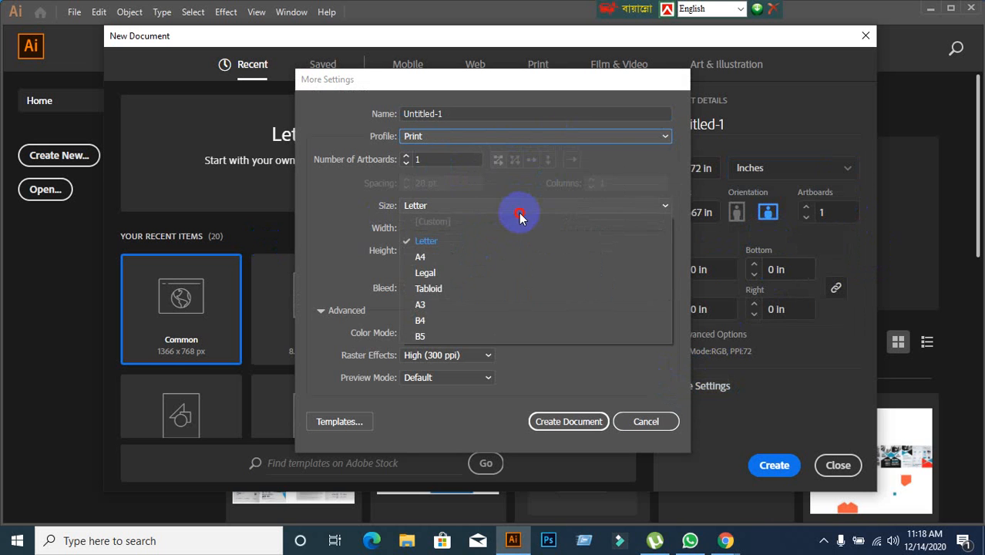
pyautogui.click(443, 307)
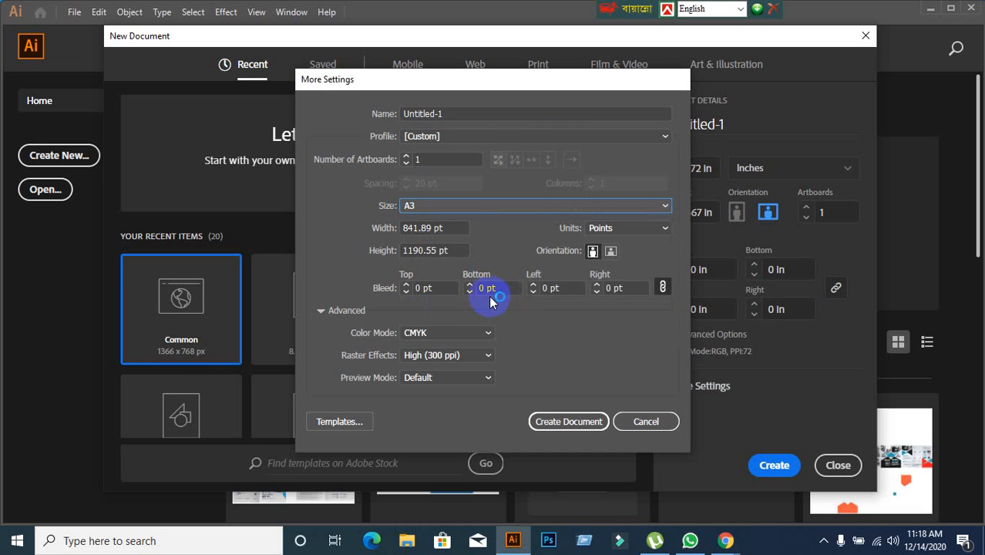
pyautogui.click(630, 228)
pyautogui.click(620, 276)
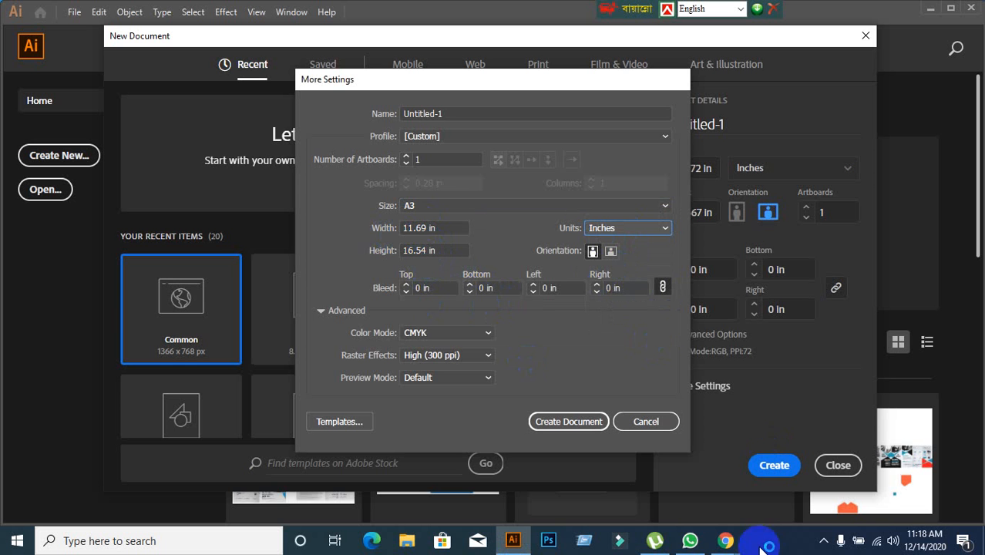
# Switch to Chrome and reopen the One Page Wall Calendar 2021 item by khanProgfx from the search results.
pyautogui.click(725, 541)
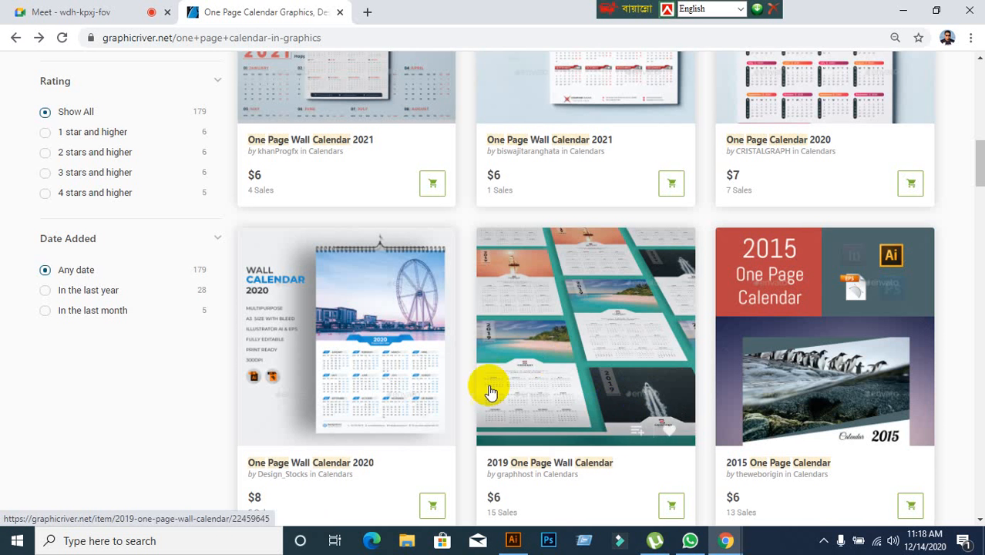
pyautogui.scroll(4, 355, 330)
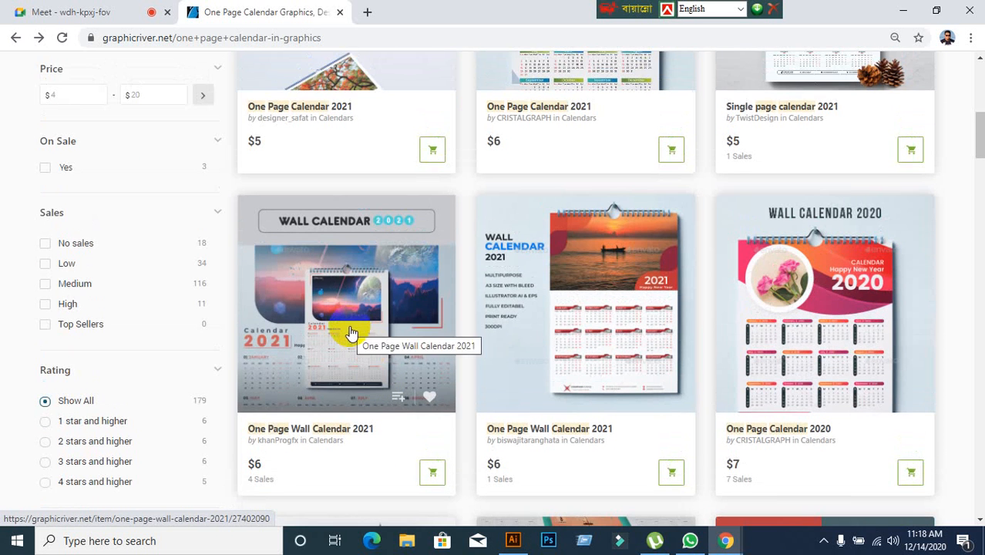
pyautogui.scroll(1, 391, 336)
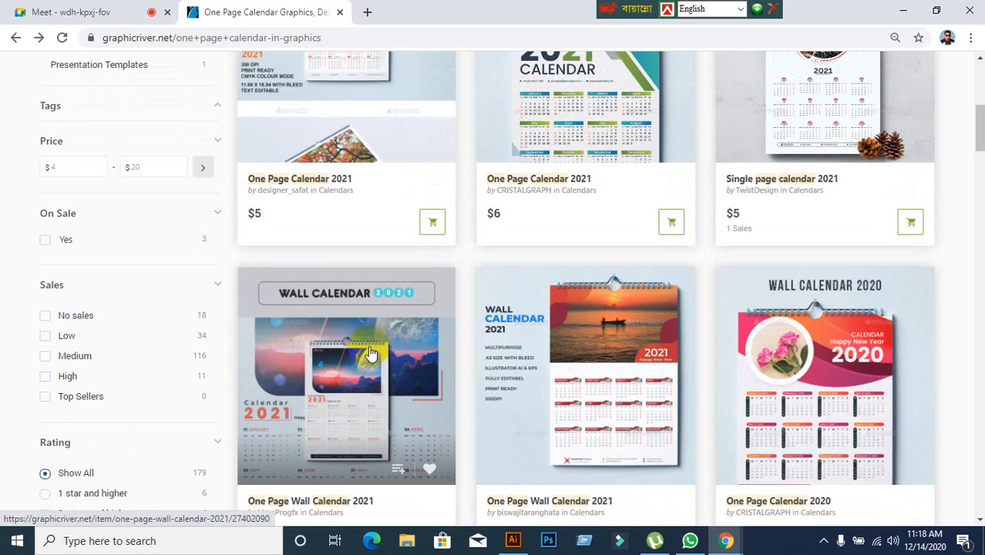
pyautogui.click(378, 373)
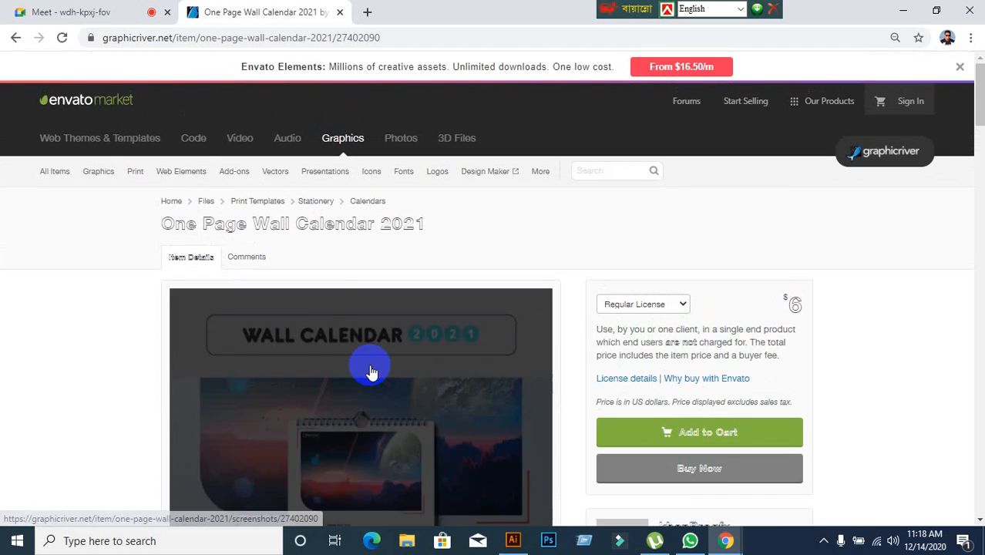
# Check the item's print dimensions, switch to Illustrator and cancel the open new document setup.
pyautogui.scroll(-8, 370, 372)
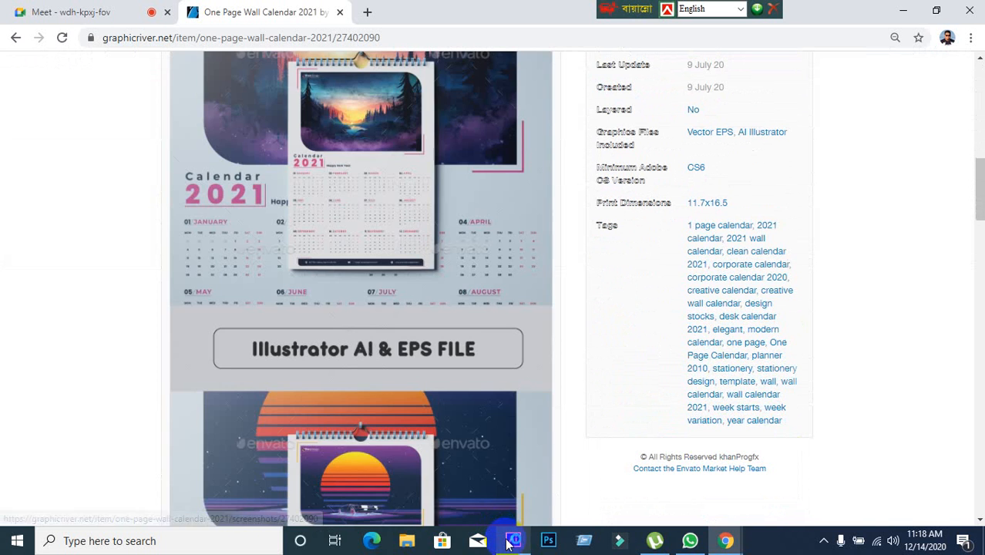
pyautogui.click(512, 541)
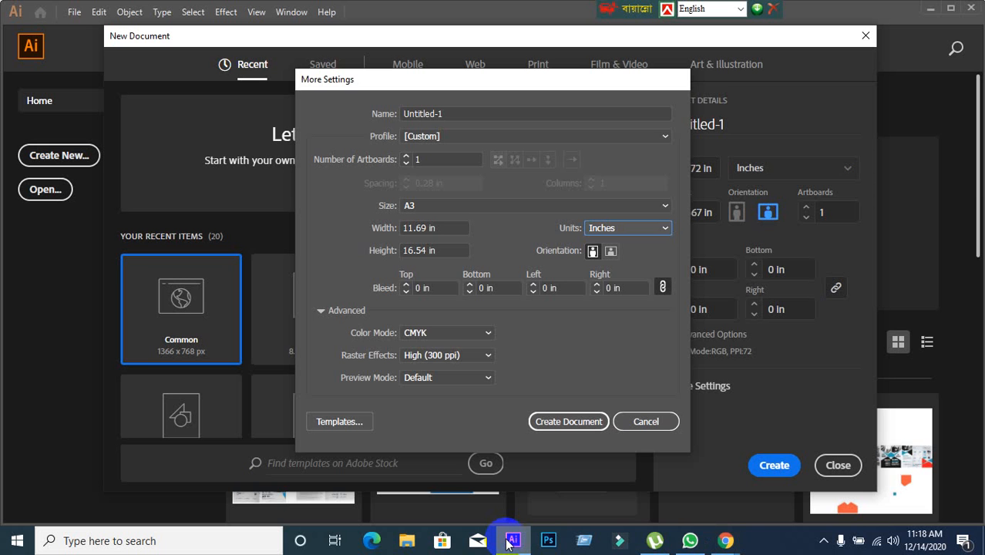
pyautogui.click(642, 422)
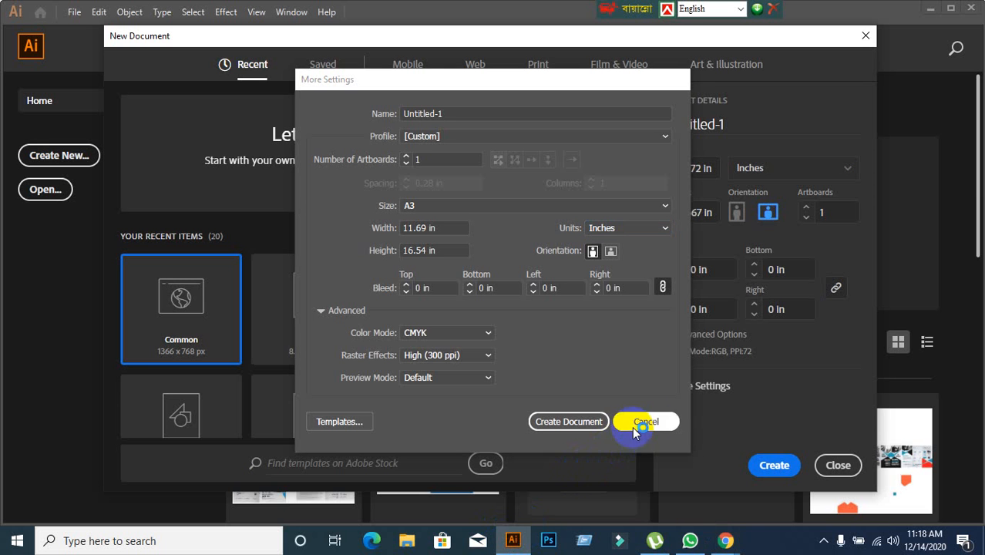
pyautogui.click(848, 464)
# Switch to Chrome and return from the calendar item to the one page calendar search results.
pyautogui.click(728, 537)
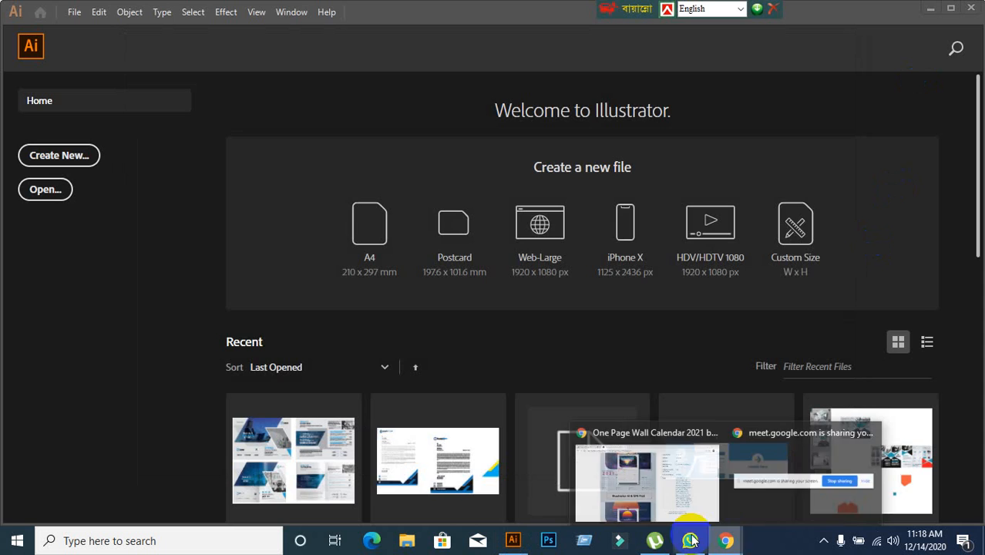
pyautogui.click(653, 487)
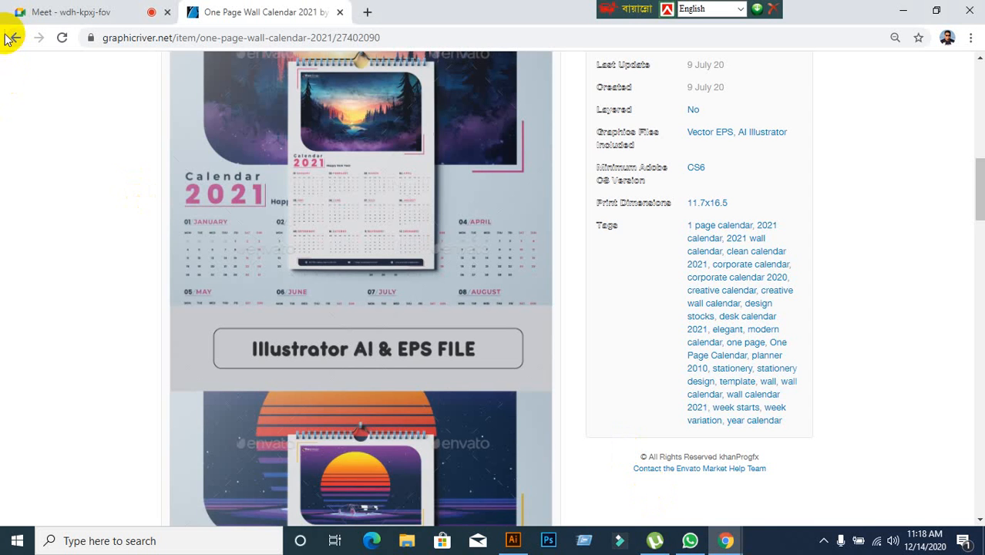
pyautogui.click(12, 37)
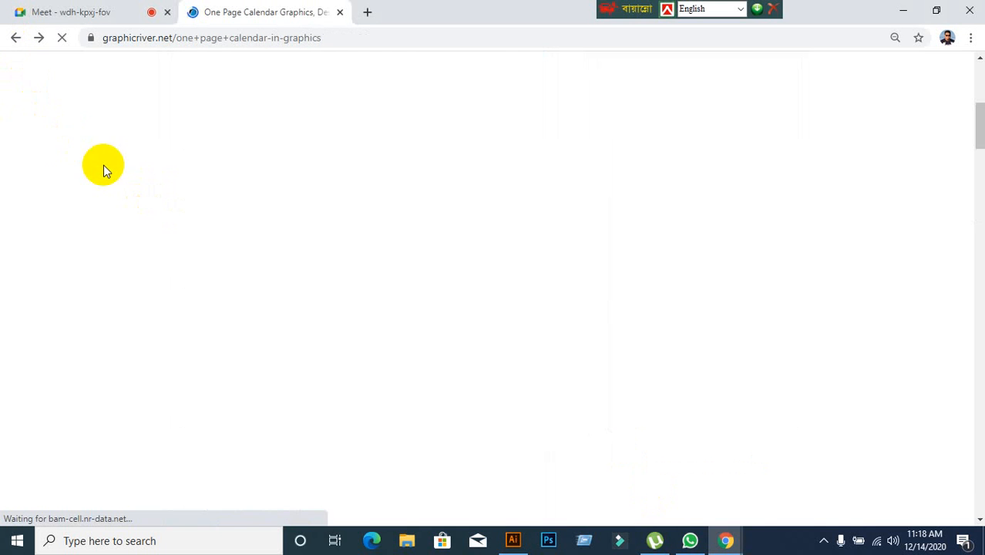
pyautogui.scroll(-3, 416, 281)
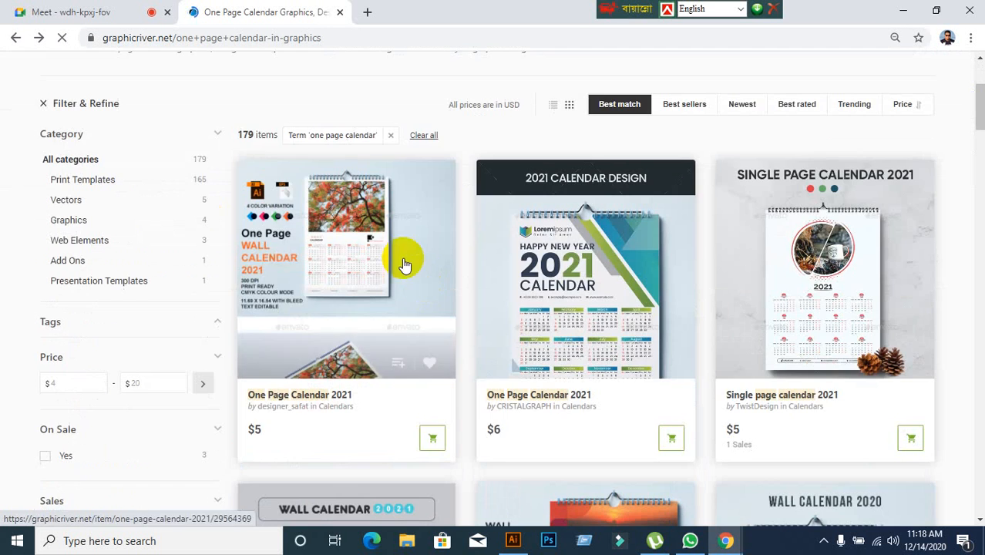
# Check the Google Meet call's participants and return to the calendar search results.
pyautogui.click(42, 11)
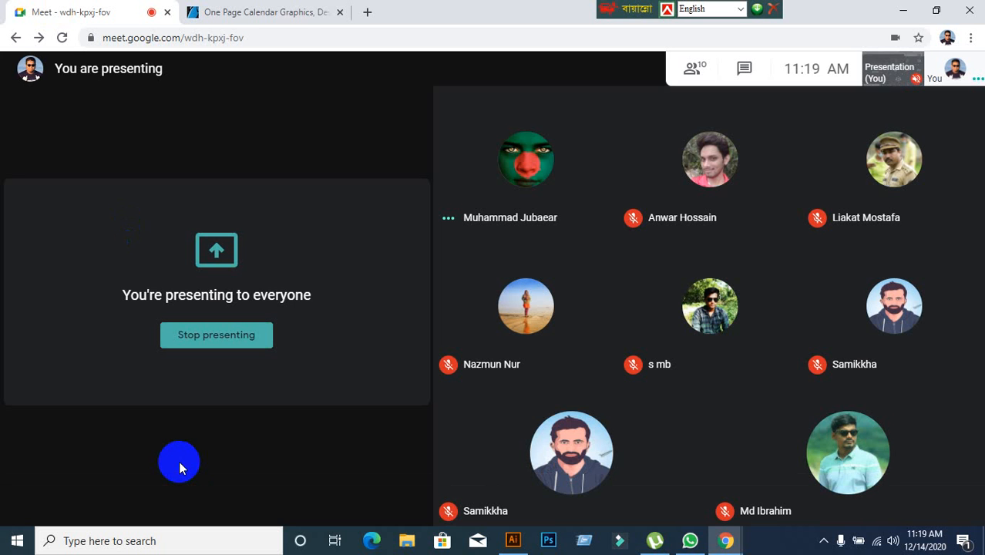
pyautogui.click(286, 14)
pyautogui.scroll(-8, 472, 226)
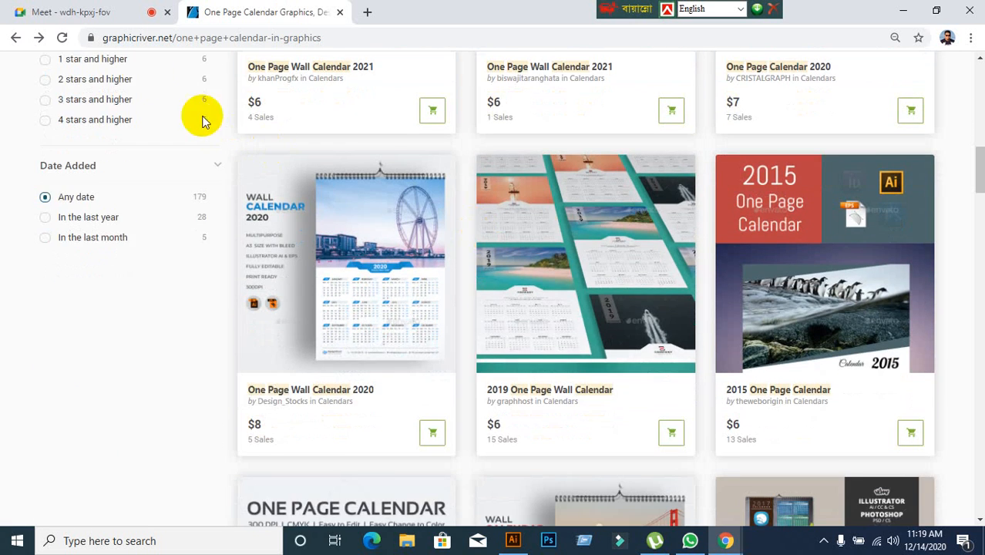
pyautogui.click(102, 11)
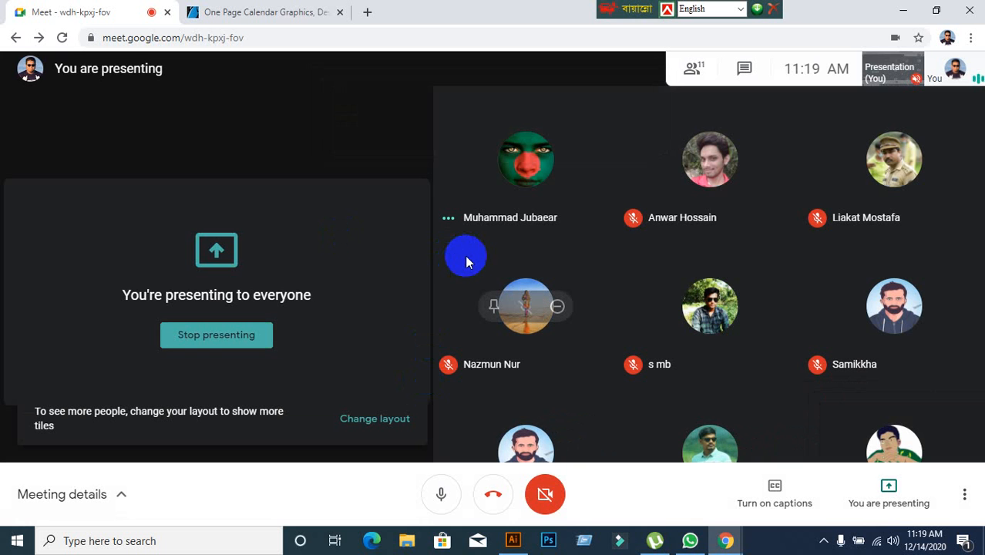
pyautogui.click(271, 12)
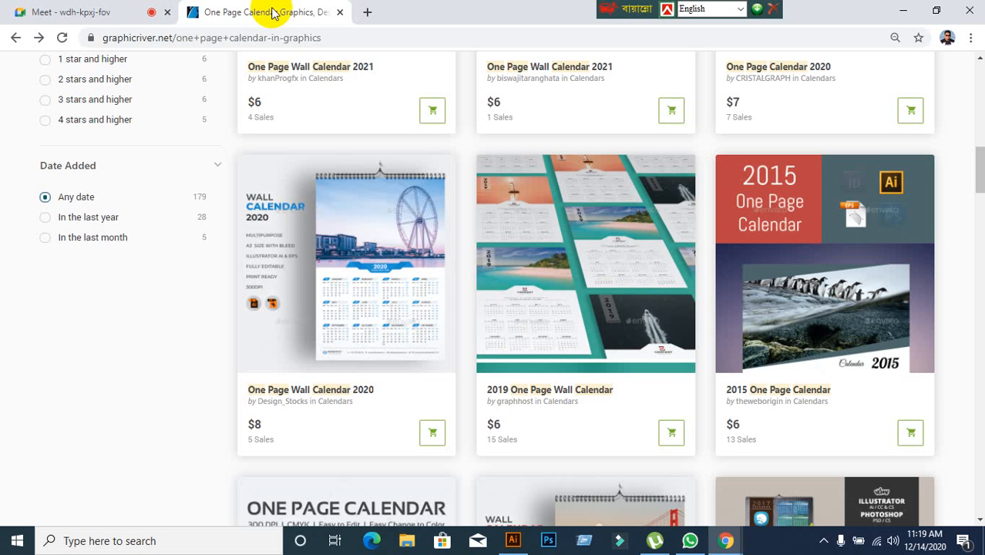
pyautogui.click(135, 12)
pyautogui.click(223, 11)
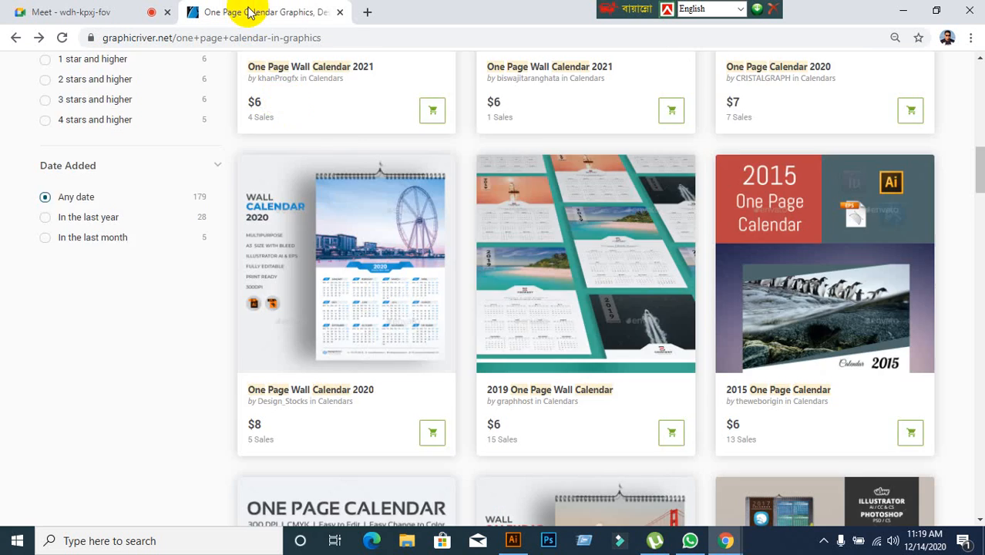
# Browse the one page calendar results and open the One Page Wall Calendar 2021 item by khanProgfx.
pyautogui.scroll(-5, 484, 220)
pyautogui.scroll(-1, 553, 329)
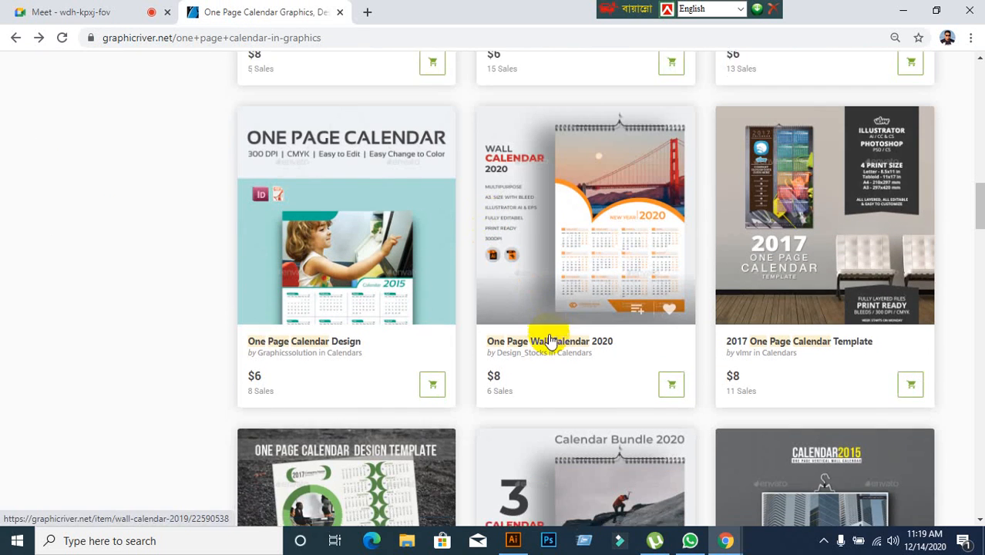
pyautogui.scroll(4, 488, 290)
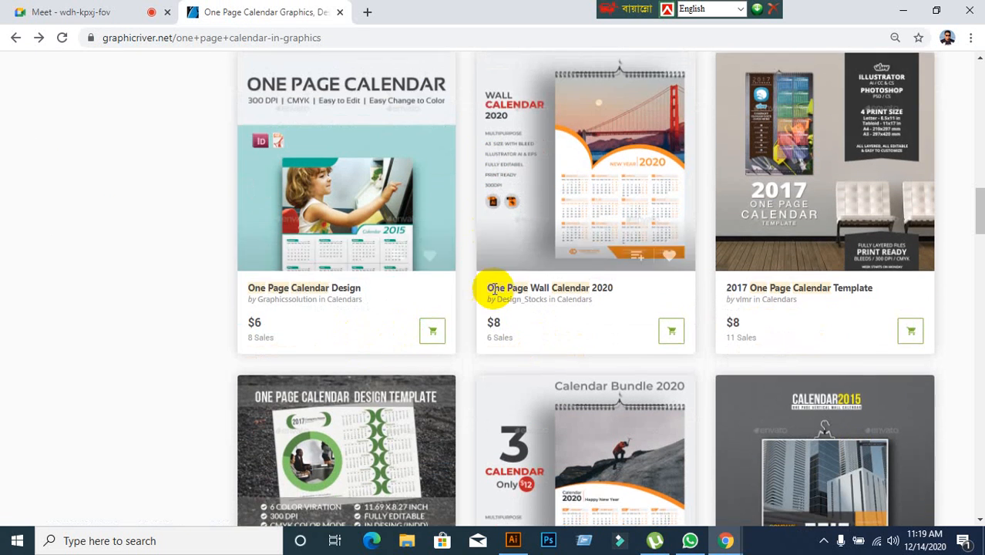
pyautogui.scroll(2, 499, 294)
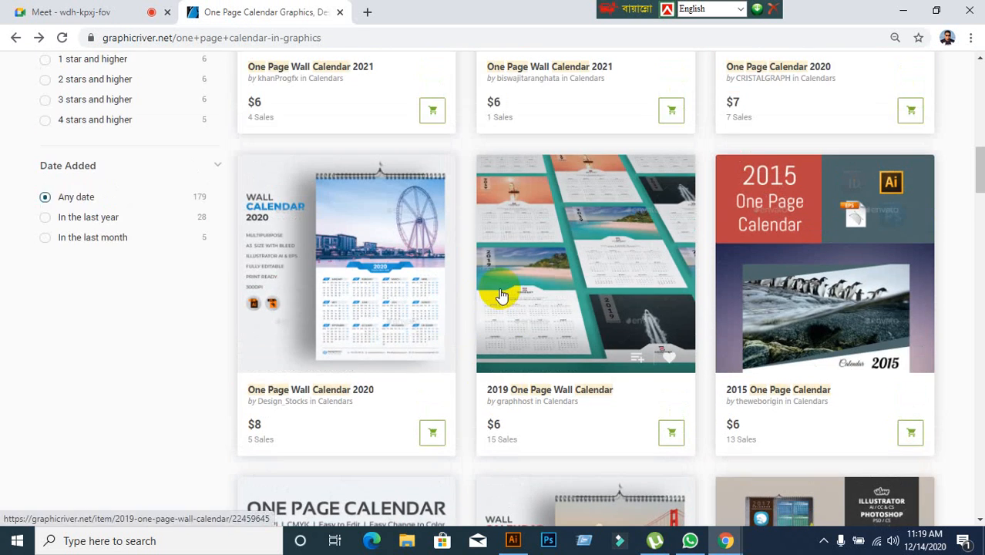
pyautogui.scroll(2, 499, 294)
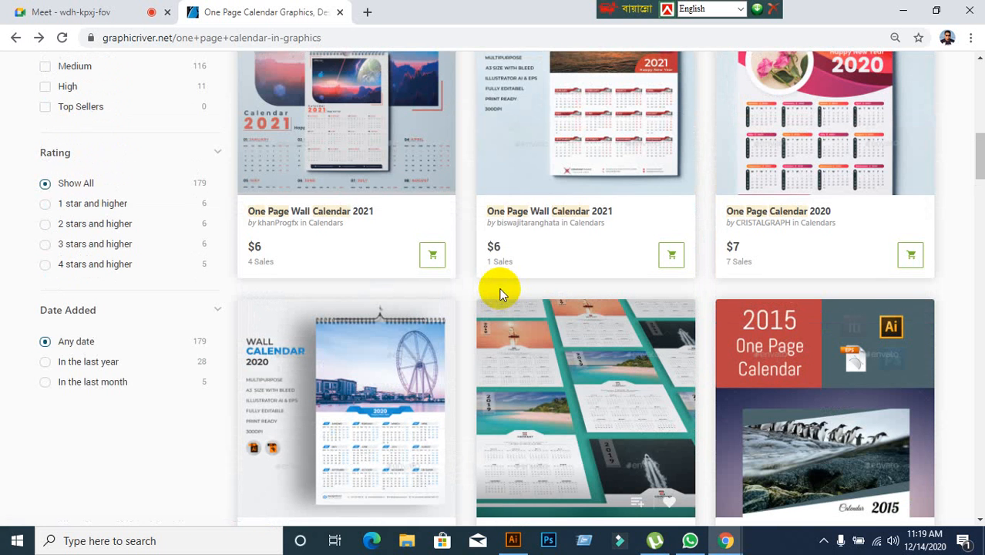
pyautogui.scroll(1, 500, 293)
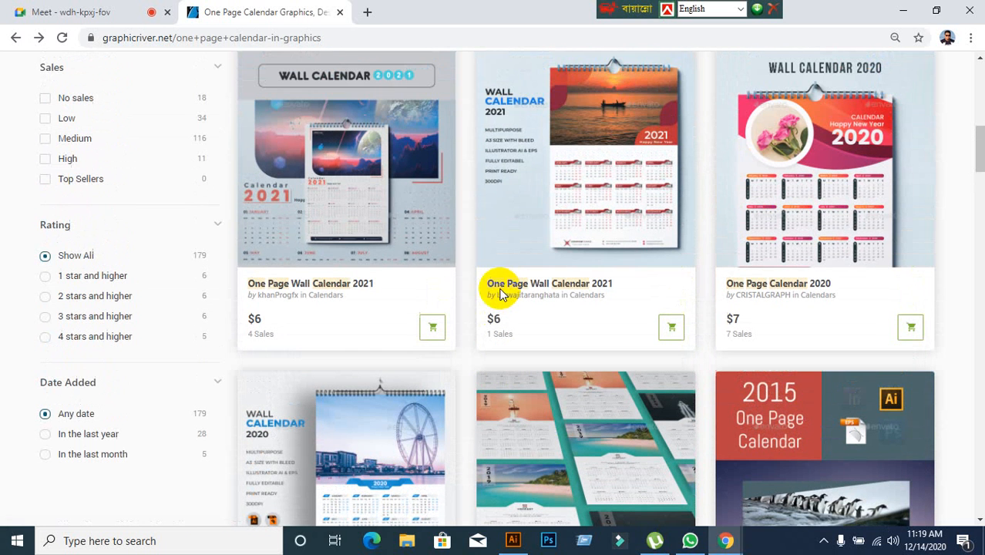
pyautogui.click(408, 208)
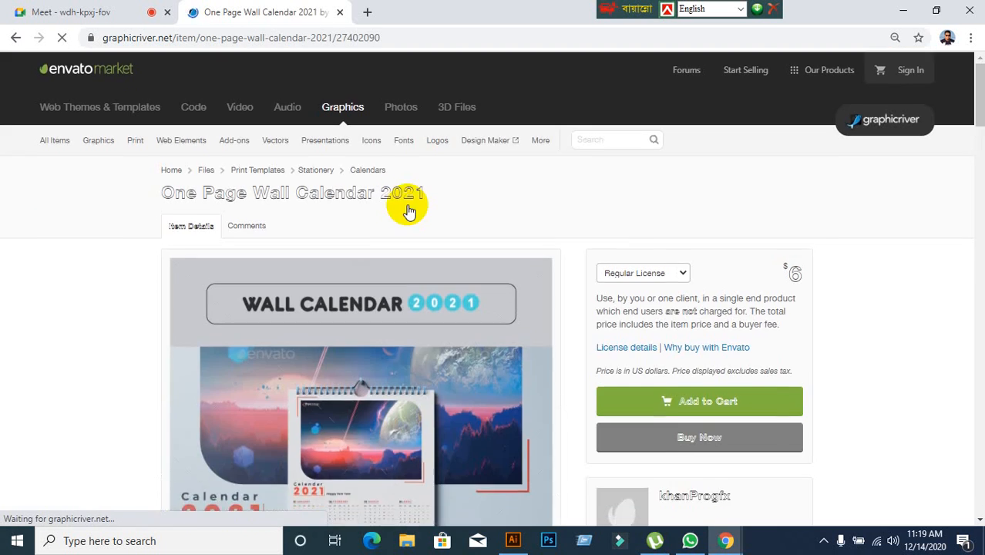
# Look through the item's preview image, open its enlarged screenshots and examine the calendar layout.
pyautogui.scroll(-7, 408, 209)
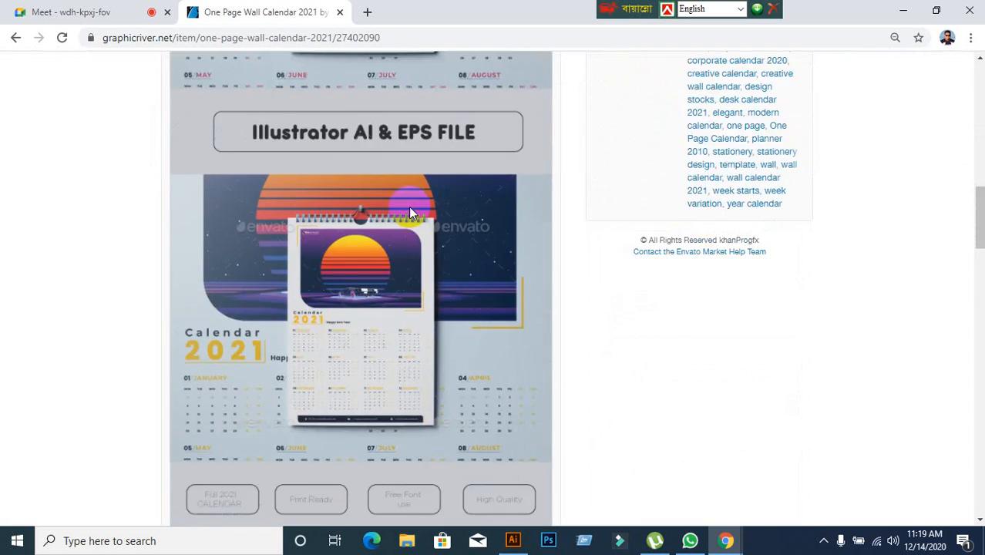
pyautogui.scroll(-9, 408, 206)
pyautogui.click(410, 211)
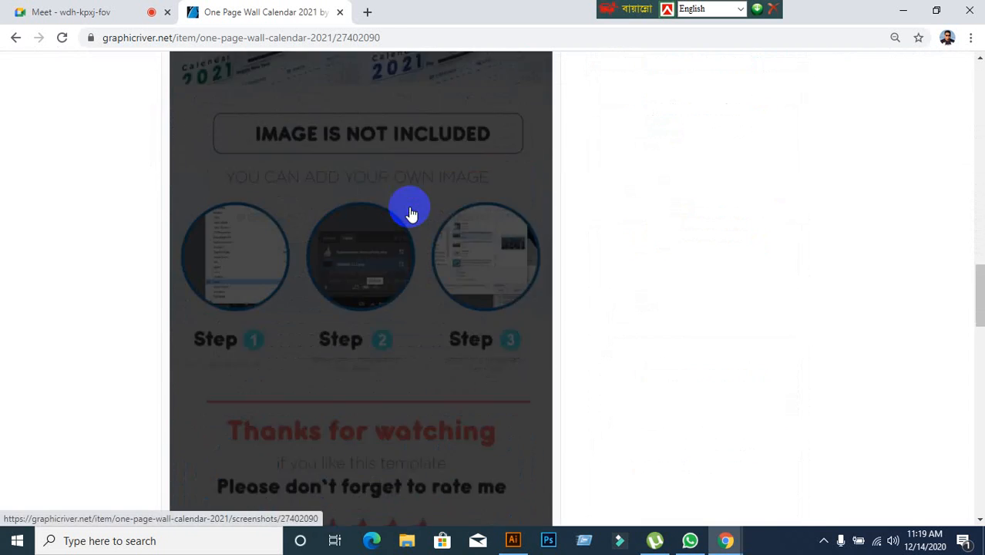
pyautogui.scroll(-6, 379, 224)
pyautogui.scroll(10, 377, 224)
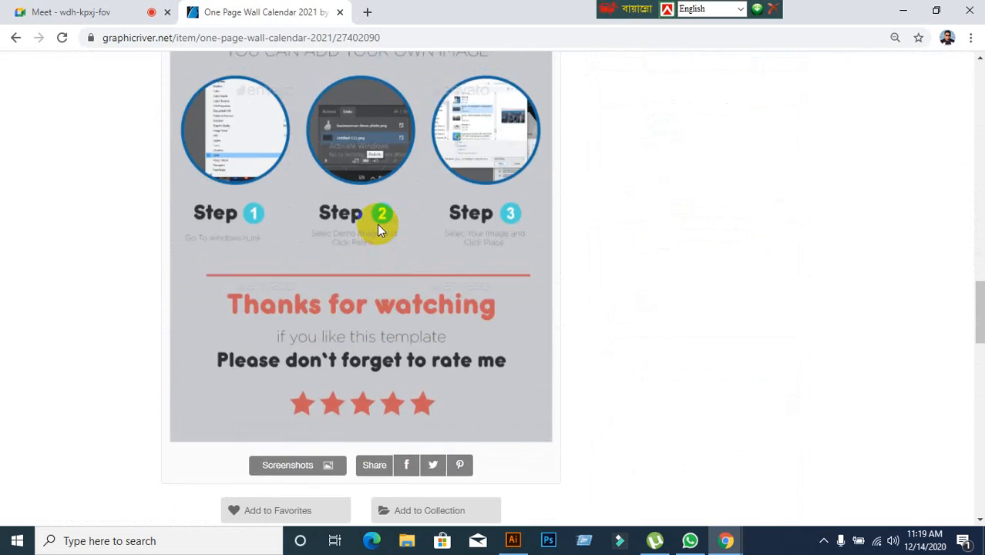
pyautogui.scroll(8, 376, 224)
pyautogui.click(377, 224)
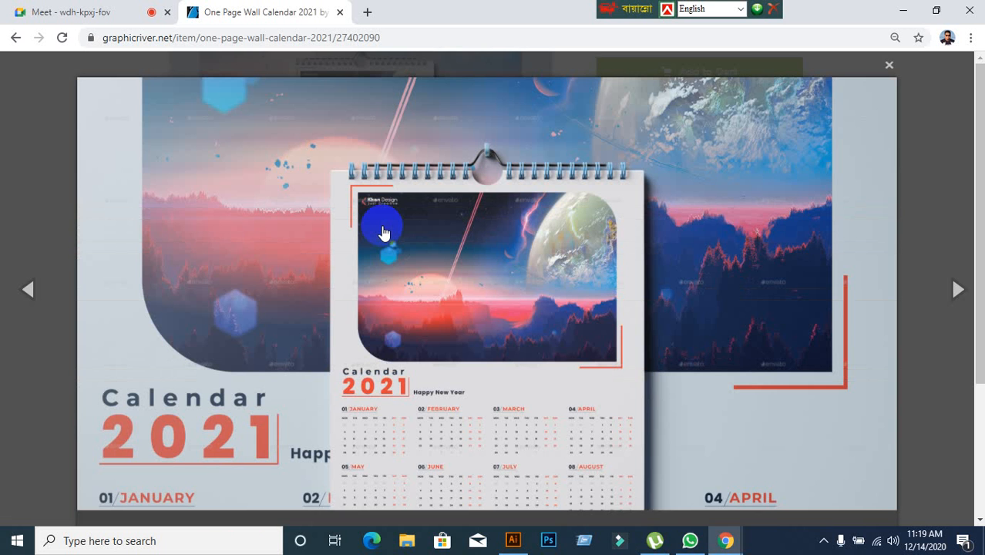
pyautogui.scroll(-3, 486, 213)
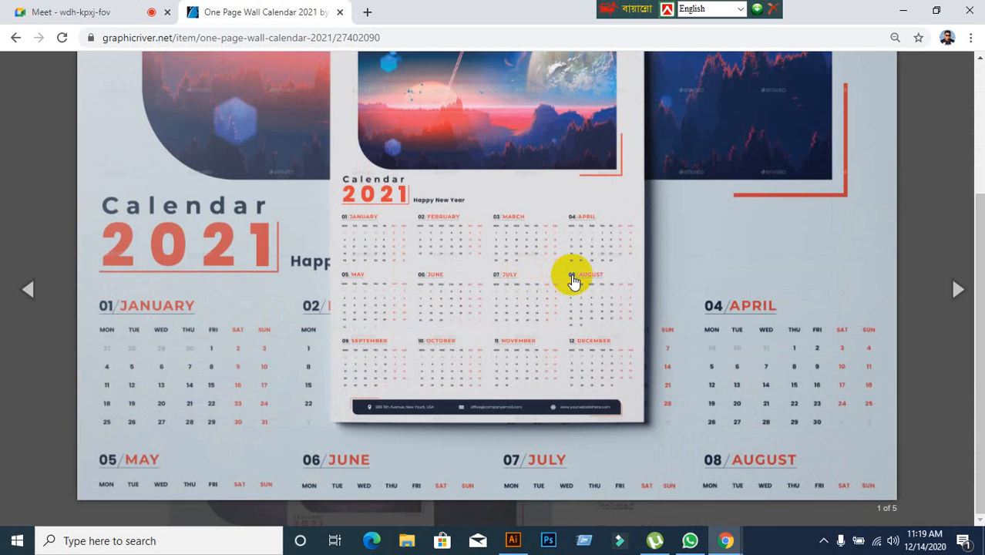
pyautogui.scroll(1, 573, 281)
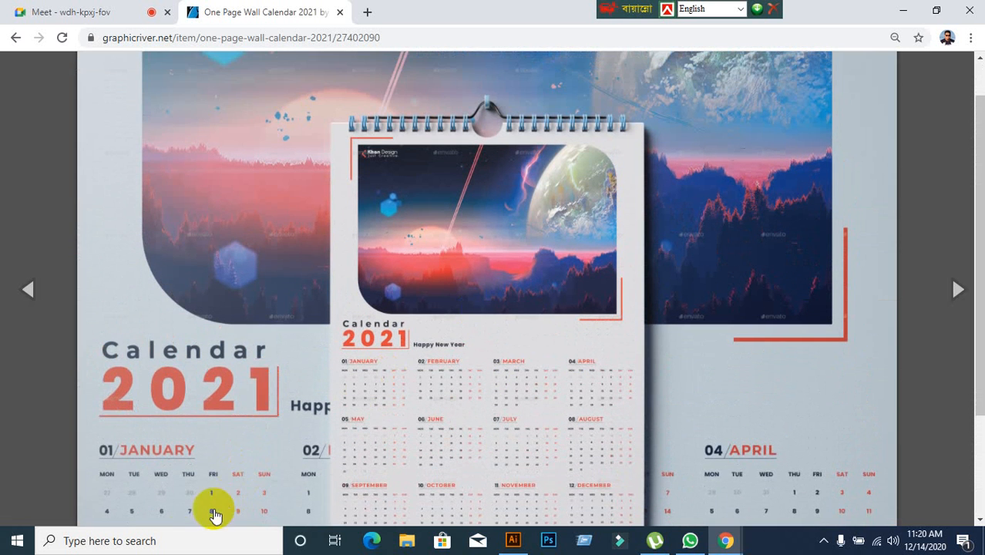
# Search Windows for "sn" and open Snipping Tool.
pyautogui.click(176, 540)
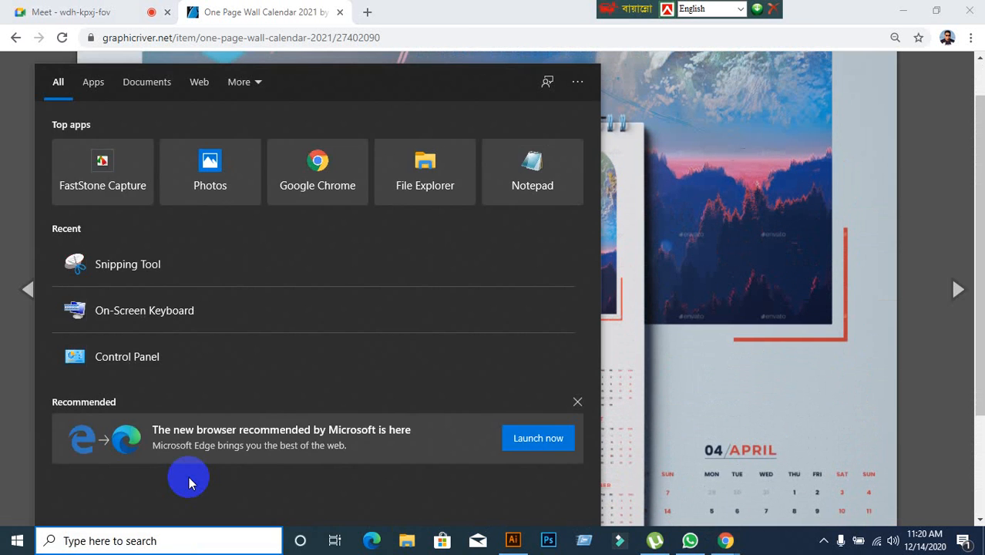
pyautogui.write('sn')
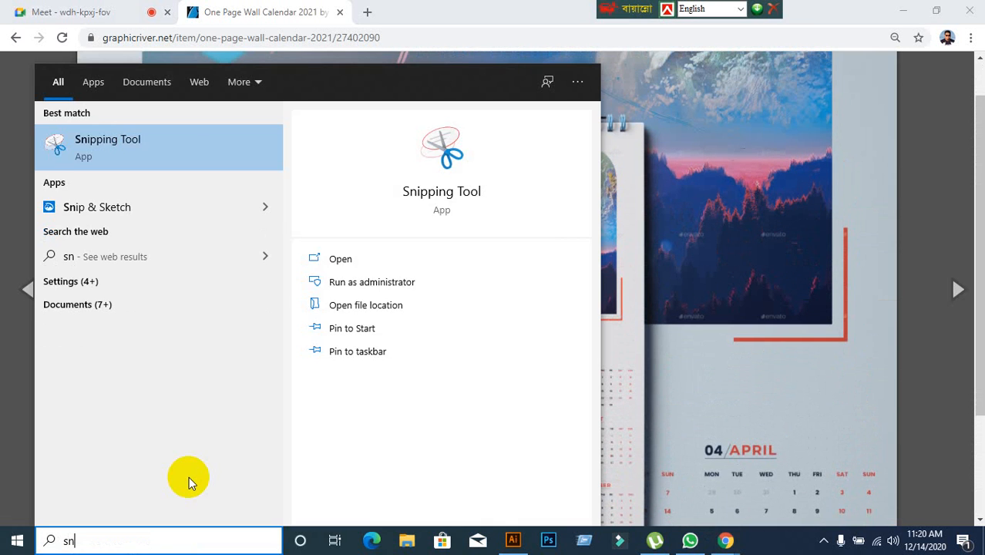
pyautogui.click(165, 152)
# Capture a rectangular snip around the hanging wall calendar in the enlarged preview and copy it to the clipboard.
pyautogui.scroll(-2, 474, 386)
pyautogui.scroll(1, 474, 347)
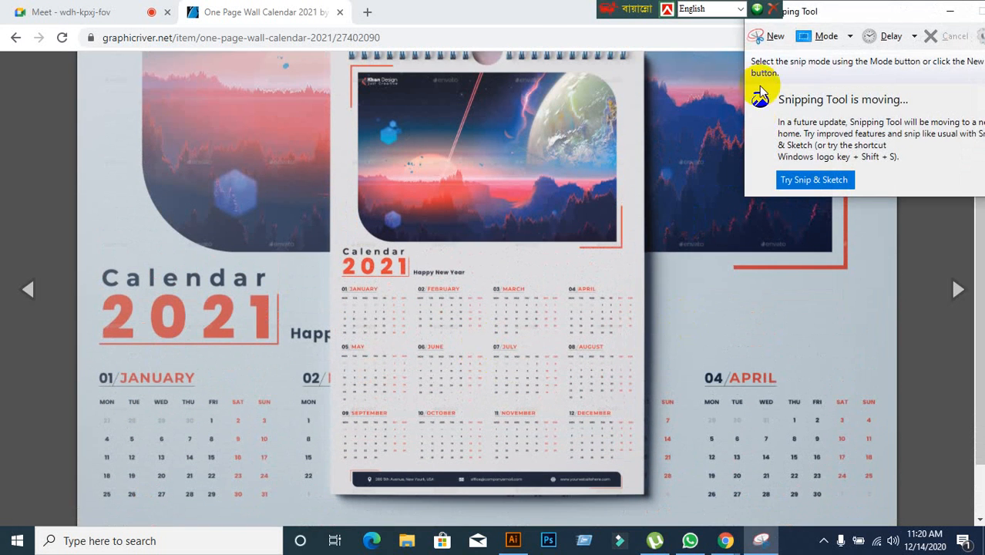
pyautogui.click(768, 34)
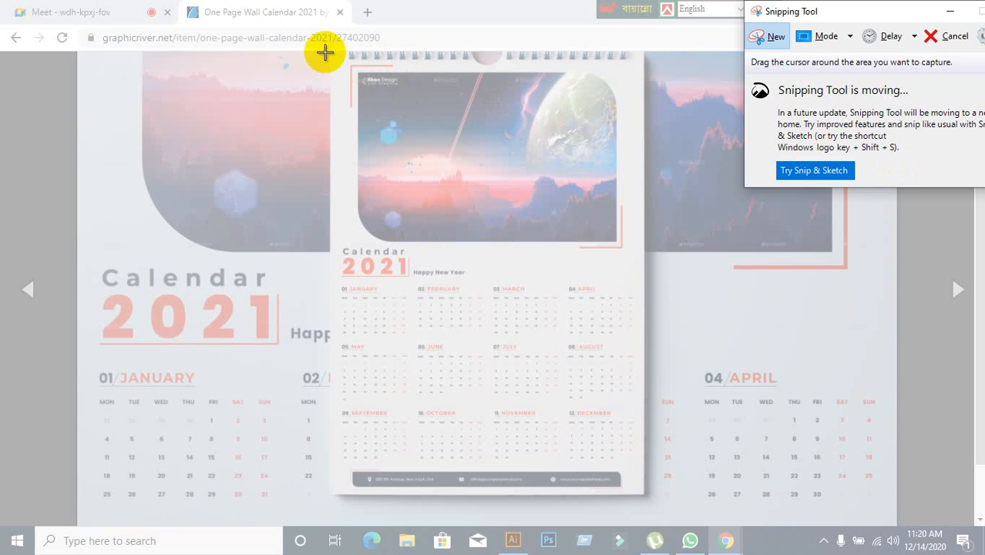
pyautogui.moveTo(324, 49); pyautogui.dragTo(661, 504)
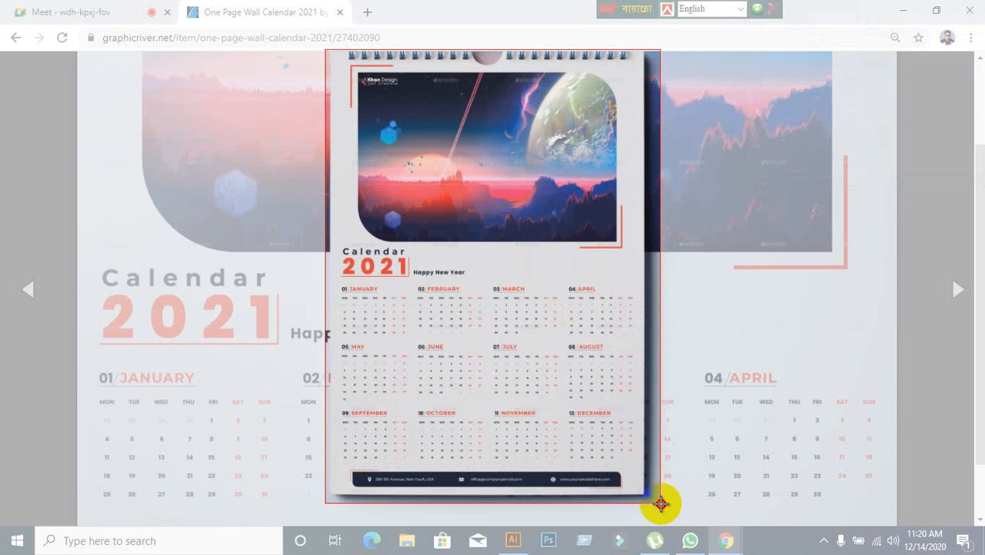
pyautogui.moveTo(660, 504); pyautogui.dragTo(661, 504)
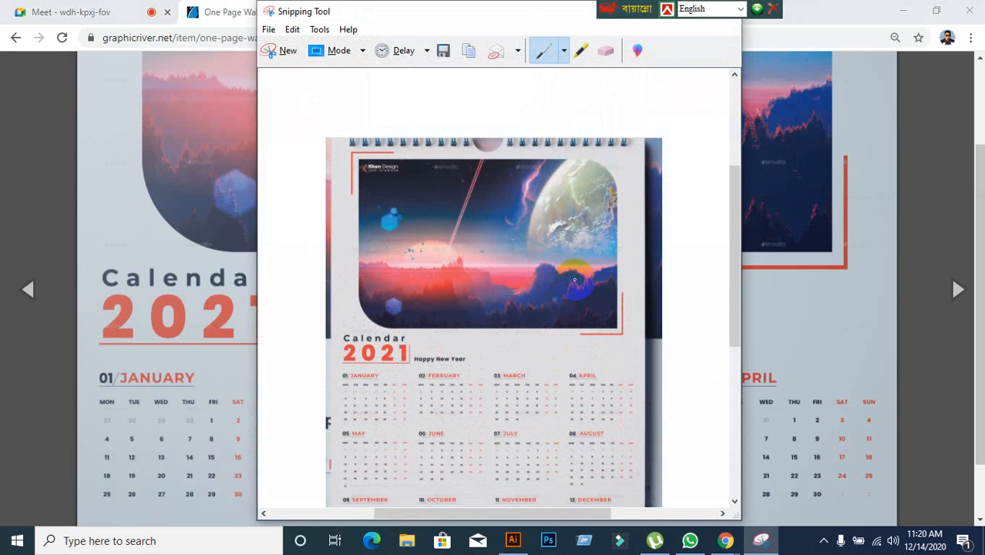
pyautogui.click(467, 52)
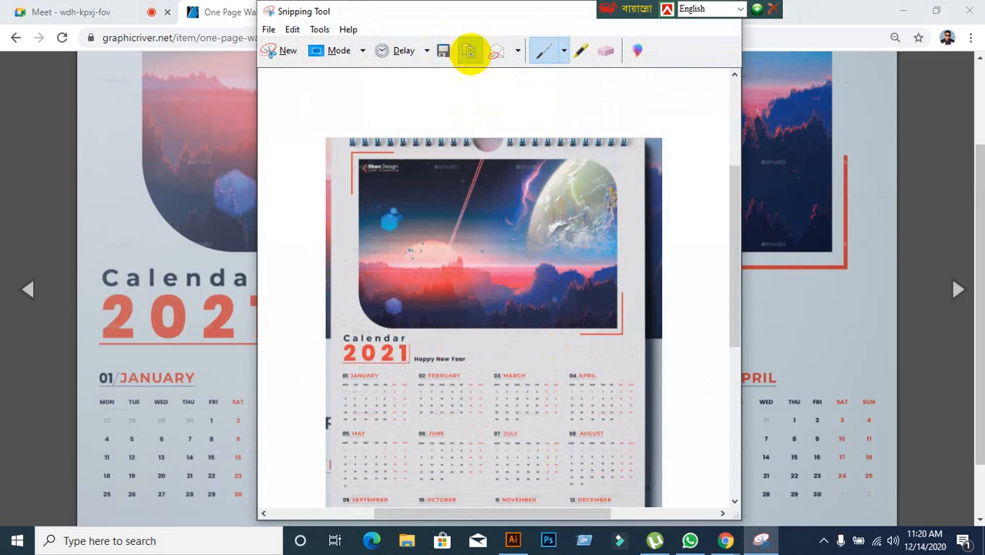
# Review the captured calendar, close Snipping Tool without saving the snip, and switch to Illustrator.
pyautogui.moveTo(469, 15); pyautogui.dragTo(453, 49)
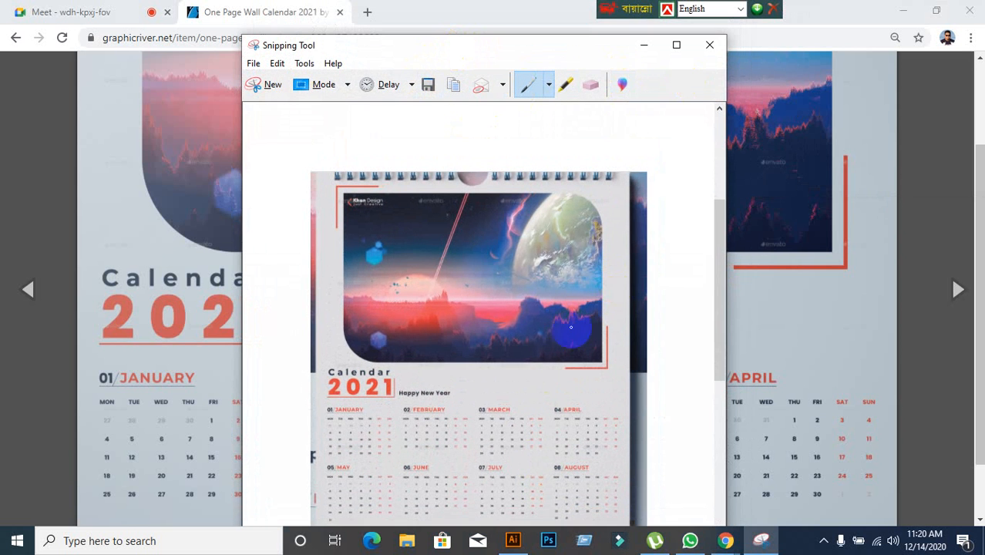
pyautogui.scroll(-1, 566, 370)
pyautogui.scroll(-3, 555, 390)
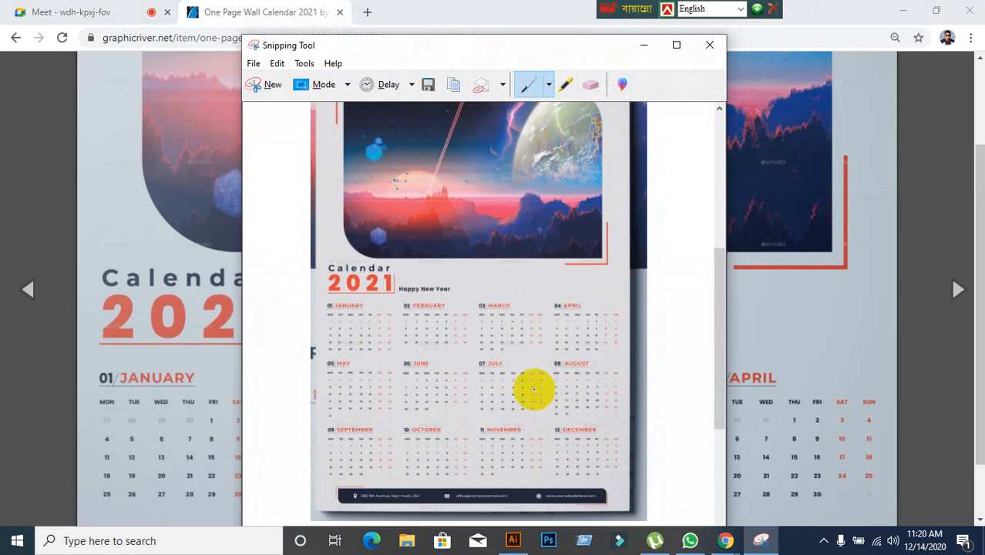
pyautogui.scroll(-2, 533, 389)
pyautogui.scroll(1, 464, 184)
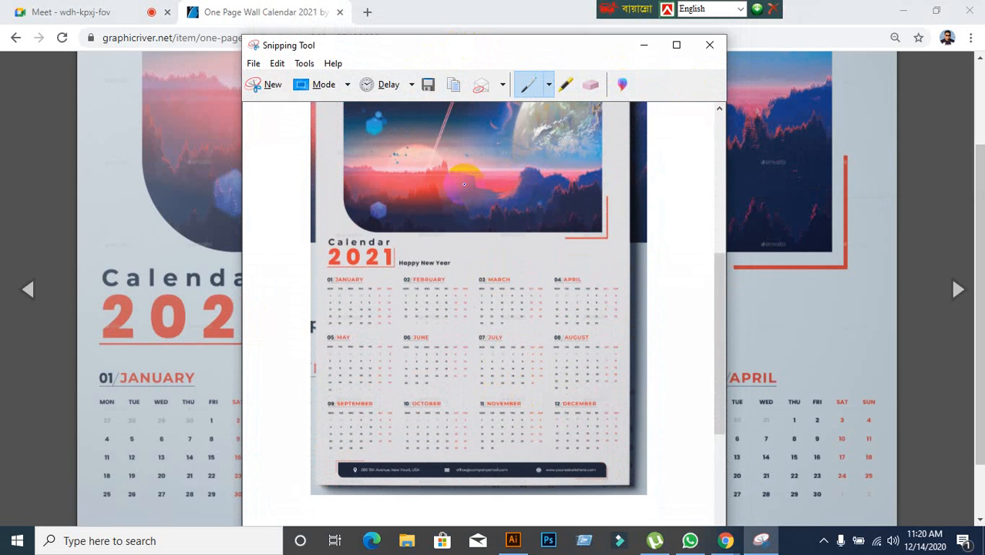
pyautogui.click(709, 46)
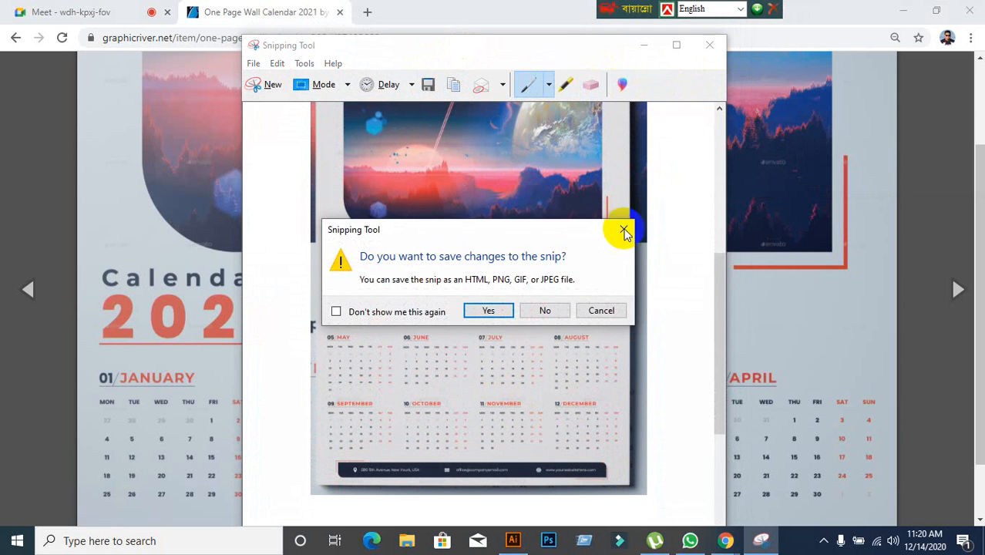
pyautogui.click(565, 309)
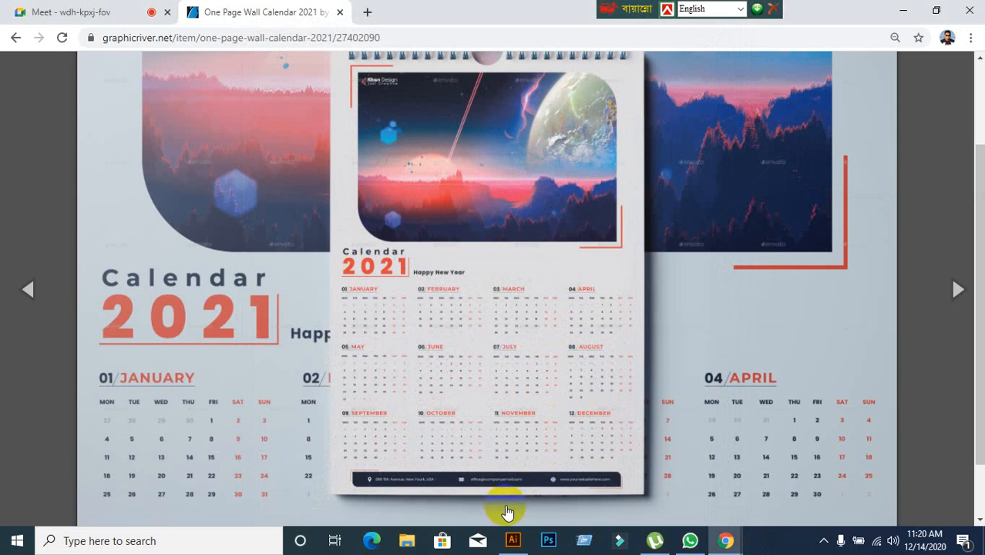
pyautogui.click(513, 540)
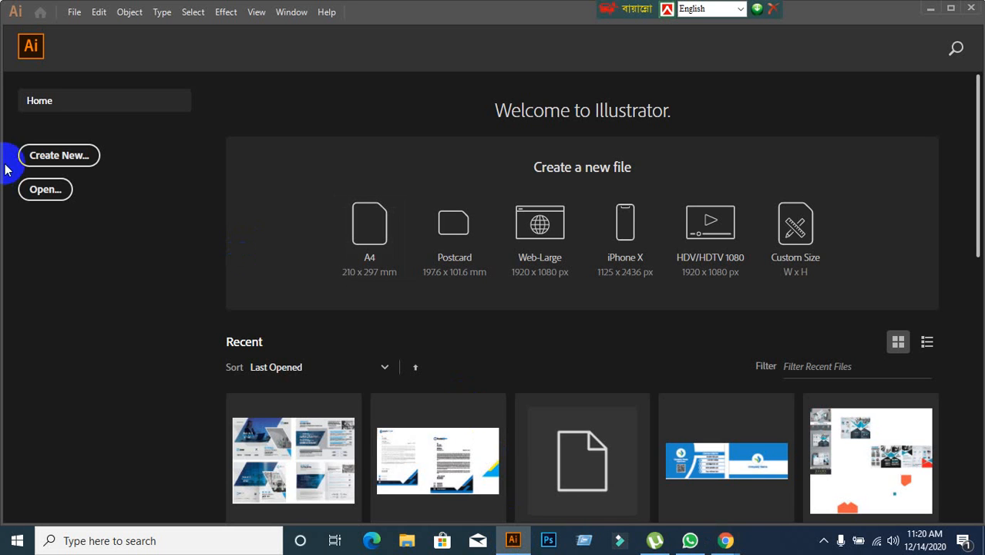
# Start a new document with the Print profile and A3 size in the detailed document settings.
pyautogui.click(34, 155)
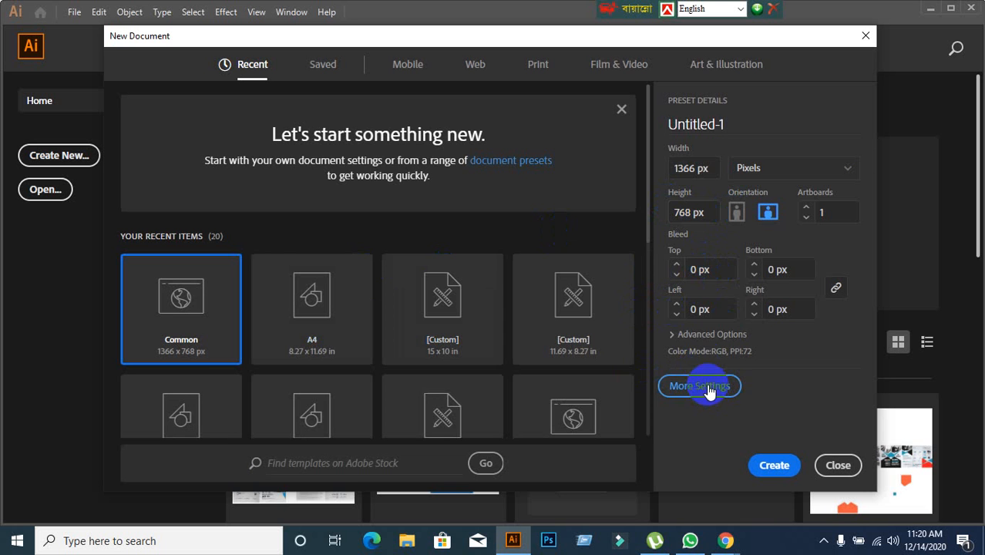
pyautogui.click(701, 386)
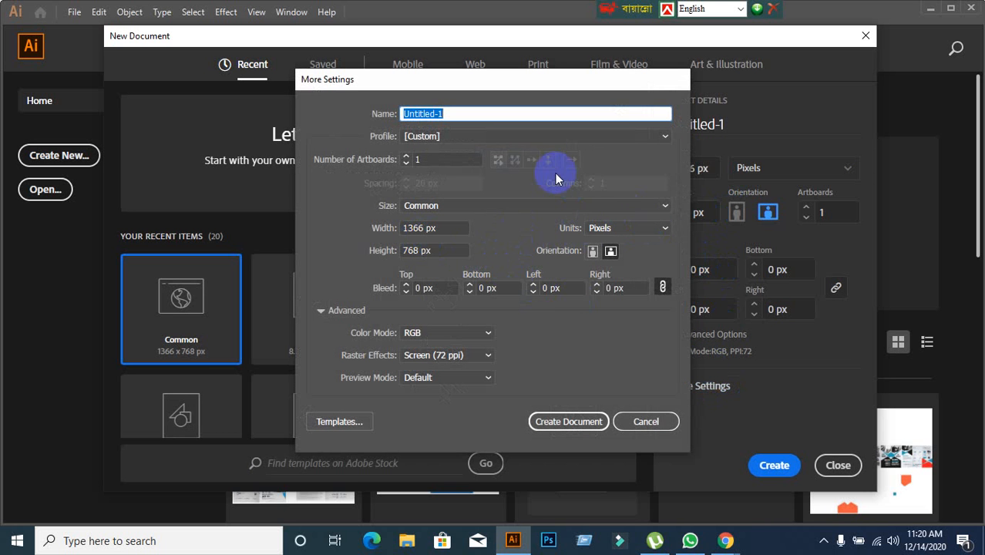
pyautogui.click(622, 136)
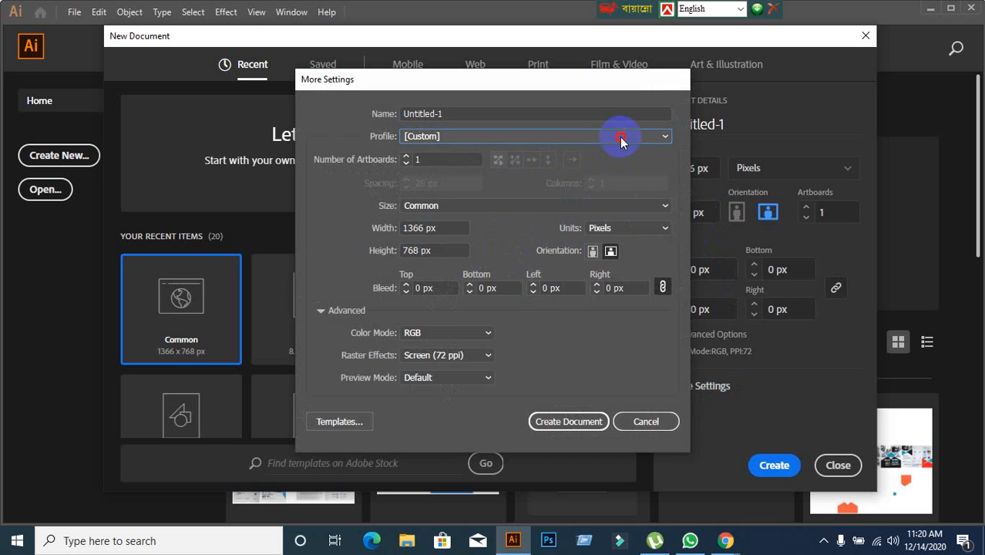
pyautogui.click(461, 171)
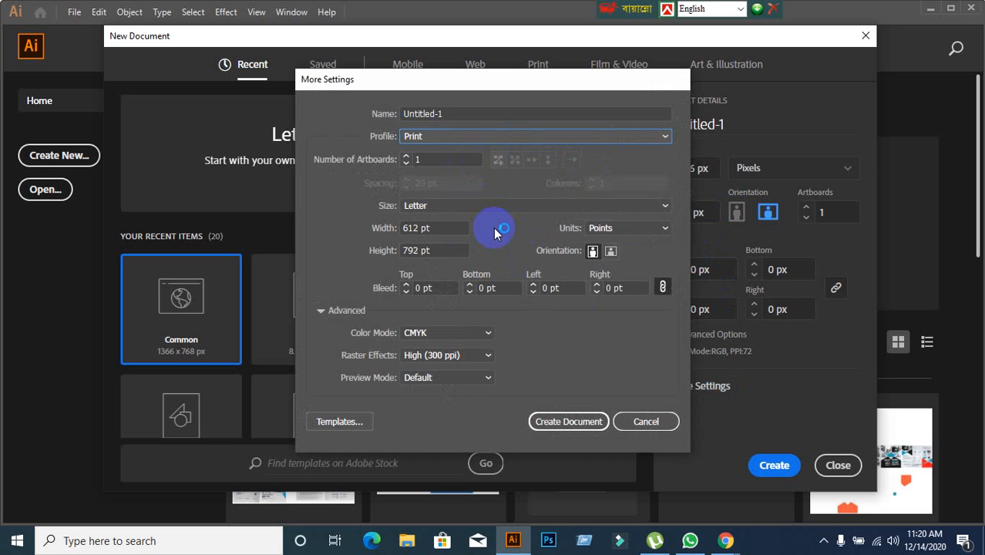
pyautogui.click(507, 211)
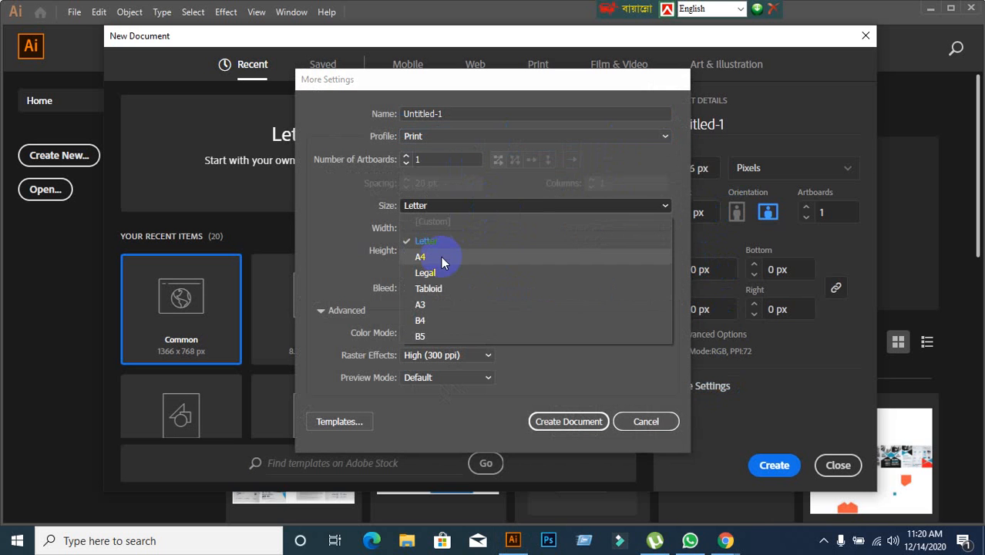
pyautogui.click(424, 305)
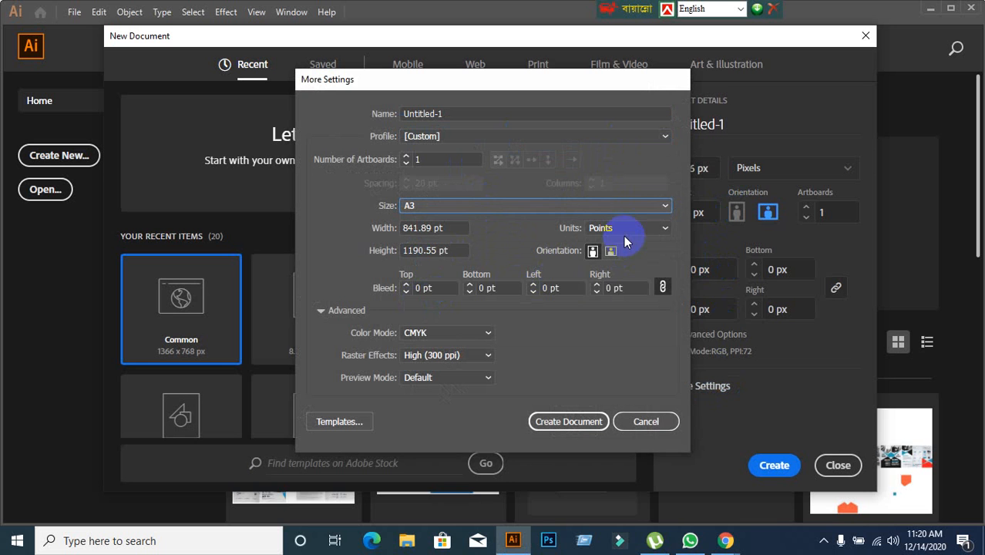
# Set the units to inches and the bleed to 0.125 in on all sides, and create the document.
pyautogui.click(624, 229)
pyautogui.click(621, 287)
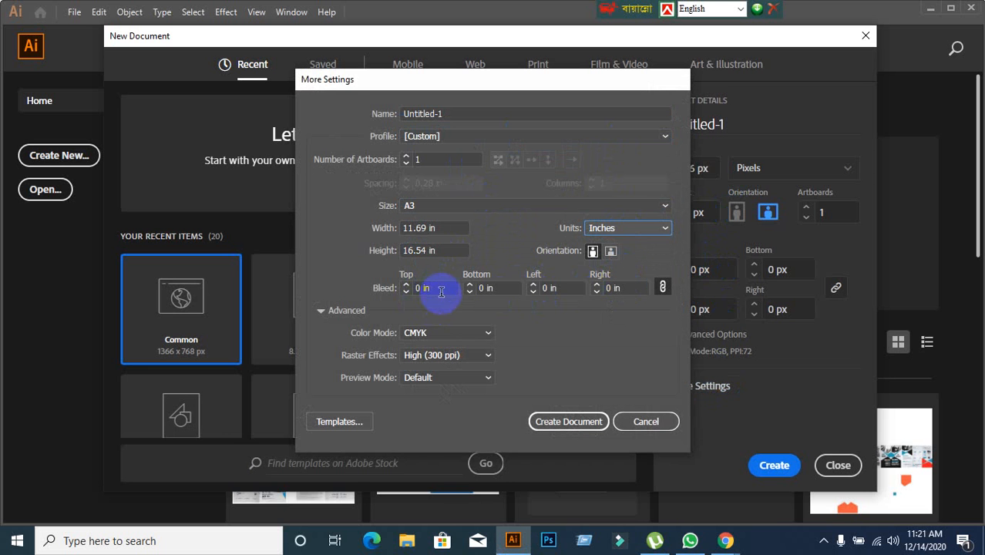
pyautogui.click(382, 289)
pyautogui.write('0.125')
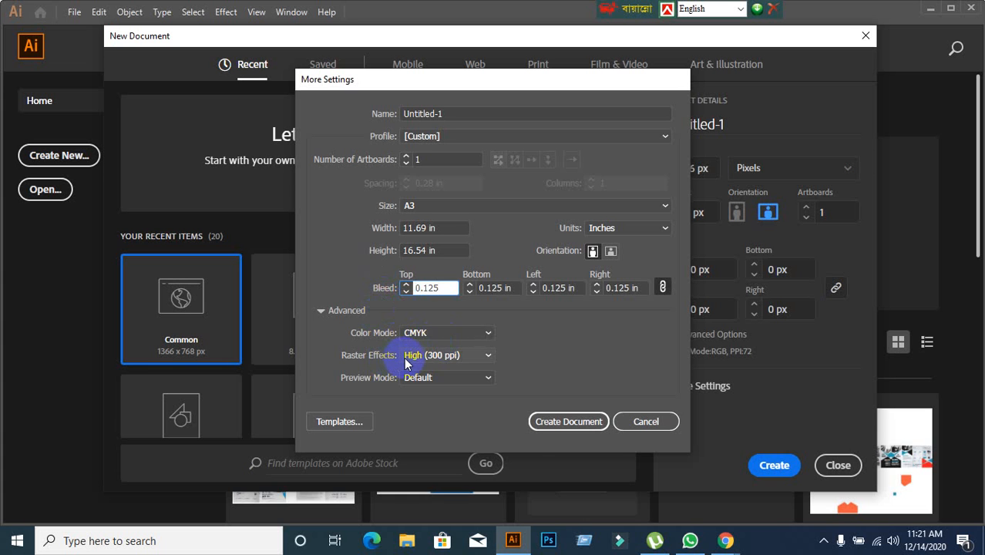
pyautogui.click(542, 429)
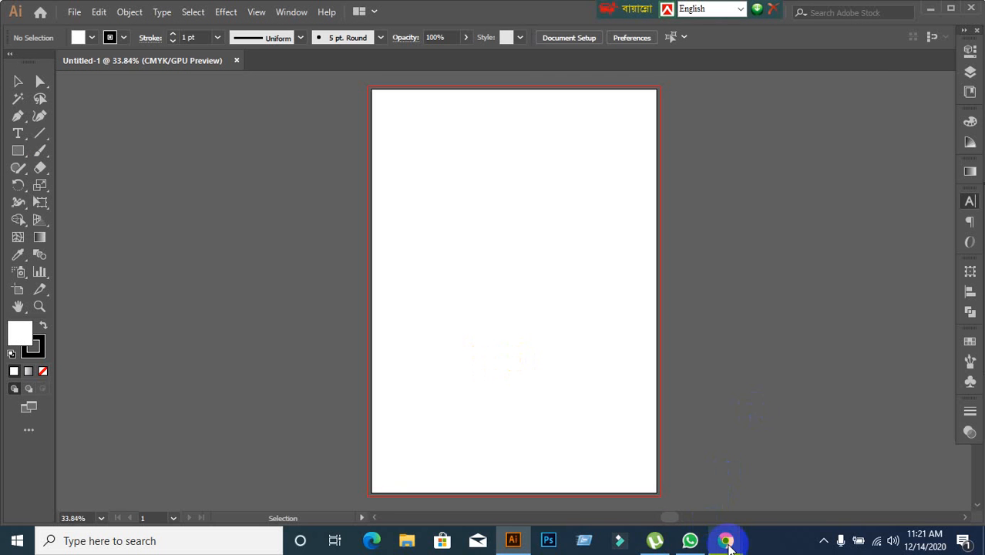
# Paste the captured calendar snip, move it beside the artboard on its left and enlarge it proportionally.
pyautogui.hotkey('ctrl', 'v')
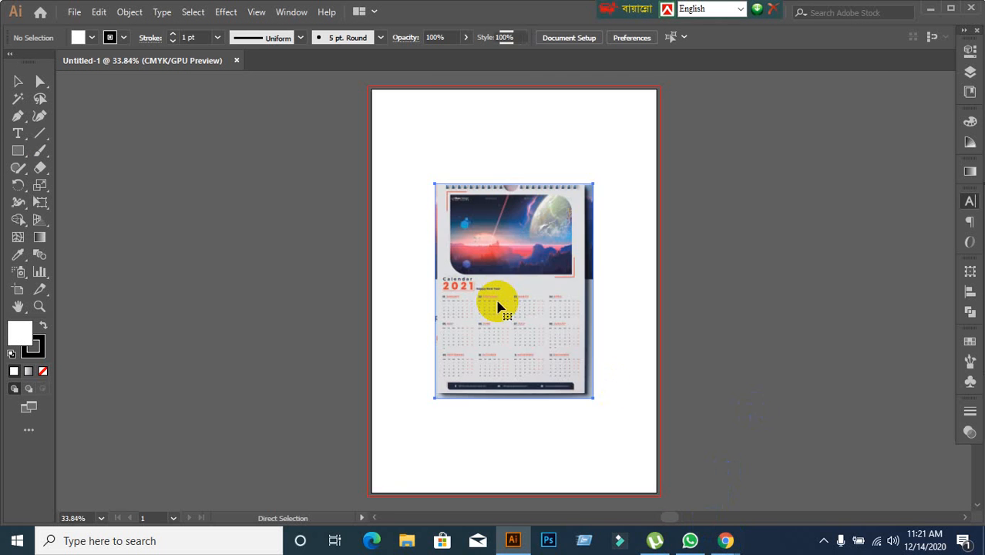
pyautogui.moveTo(501, 302); pyautogui.dragTo(251, 225)
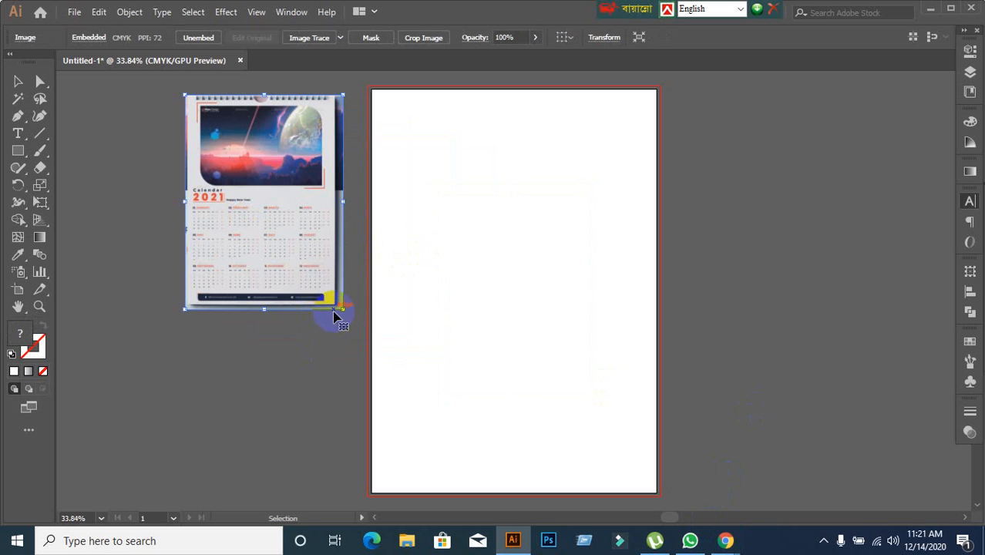
pyautogui.moveTo(342, 310); pyautogui.dragTo(419, 482)
pyautogui.moveTo(366, 356); pyautogui.dragTo(301, 348)
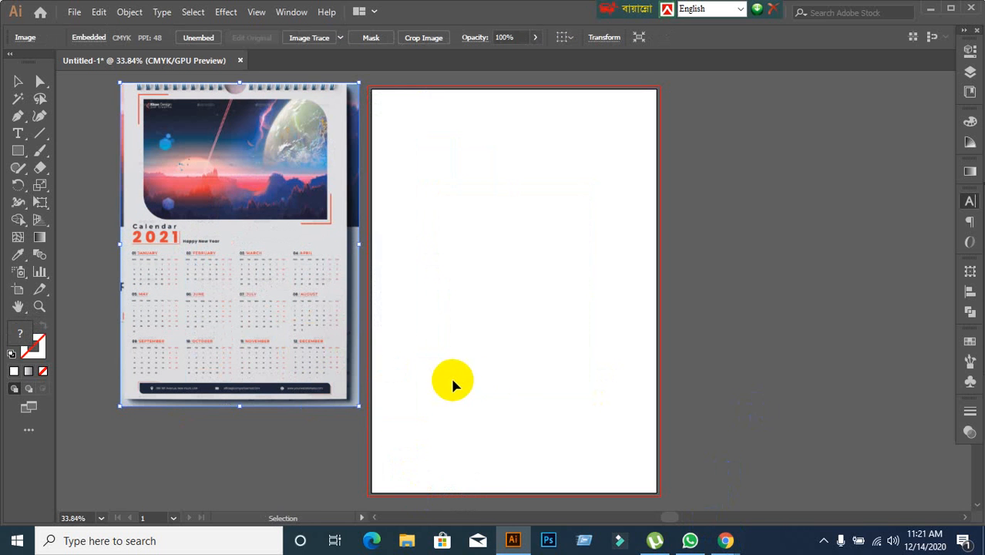
# Switch to Chrome, close the enlarged preview, examine the calendar's print dimensions, bleed, features and fonts on the item page, and return to Illustrator.
pyautogui.click(723, 539)
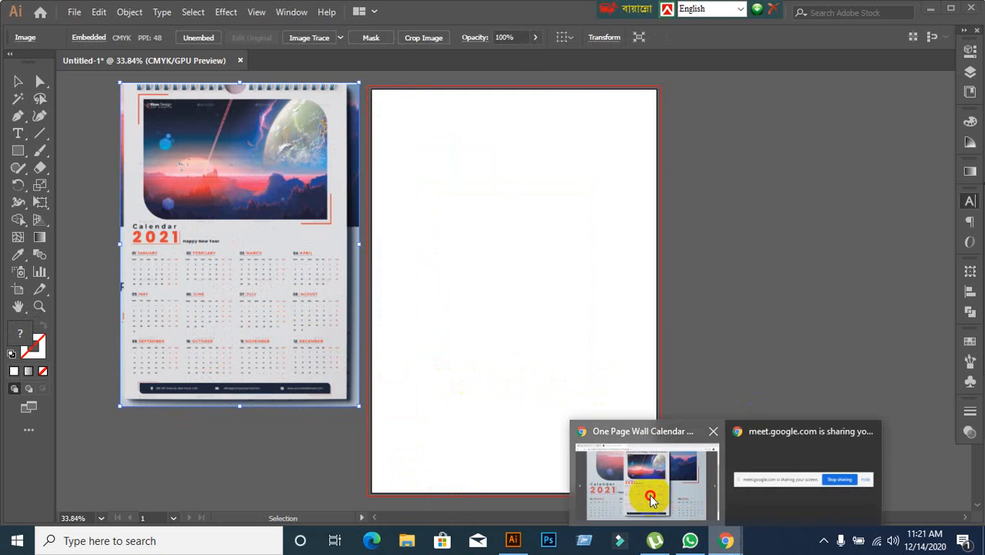
pyautogui.click(651, 499)
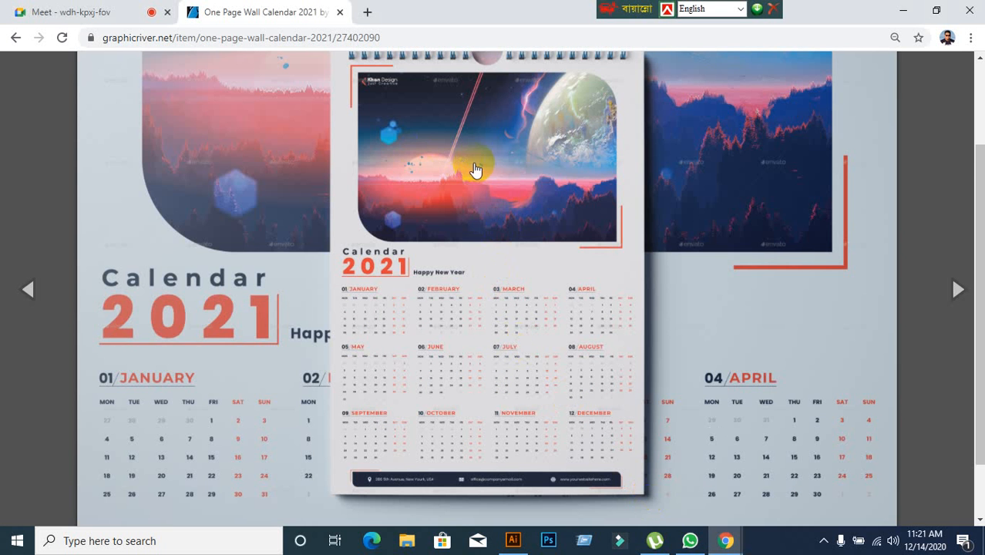
pyautogui.scroll(2, 540, 167)
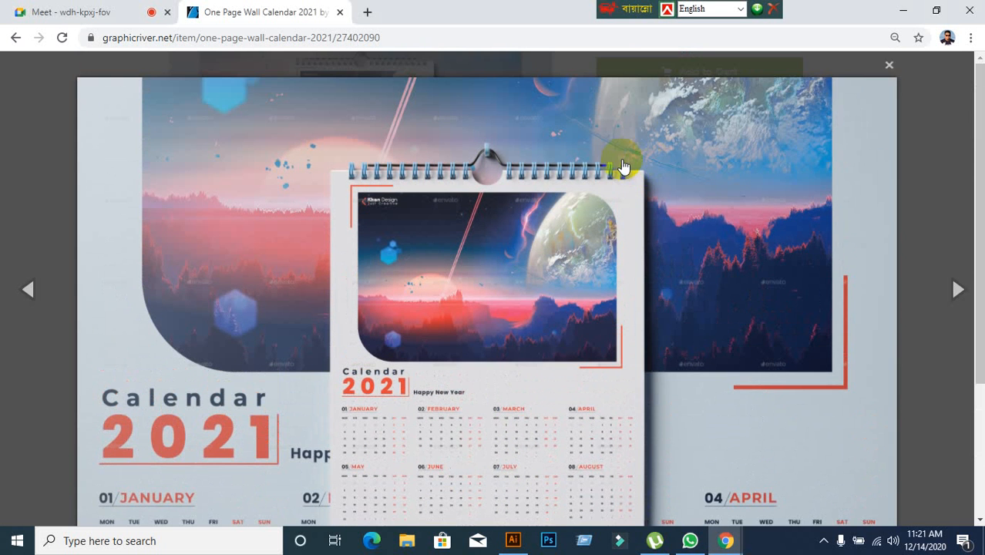
pyautogui.click(895, 61)
pyautogui.scroll(-4, 754, 195)
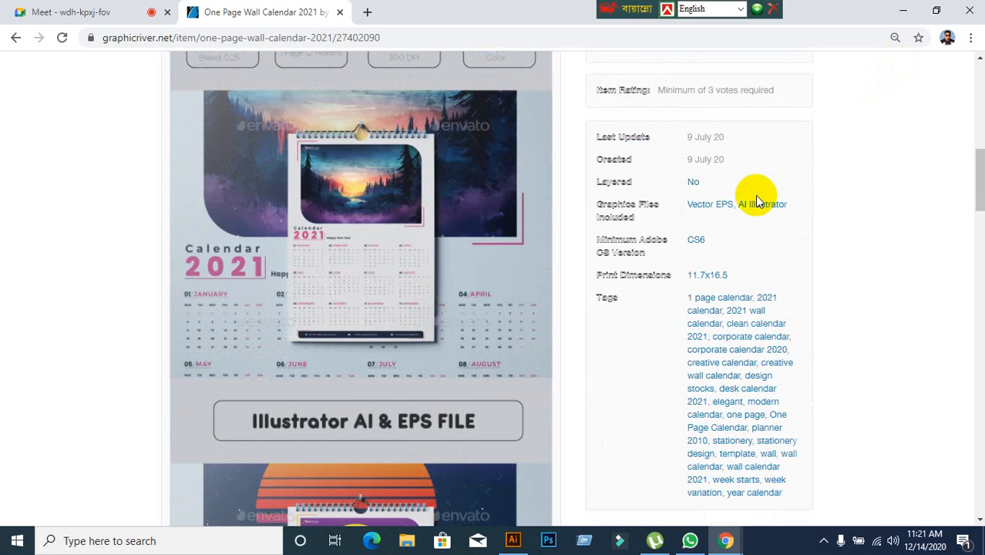
pyautogui.scroll(-18, 755, 195)
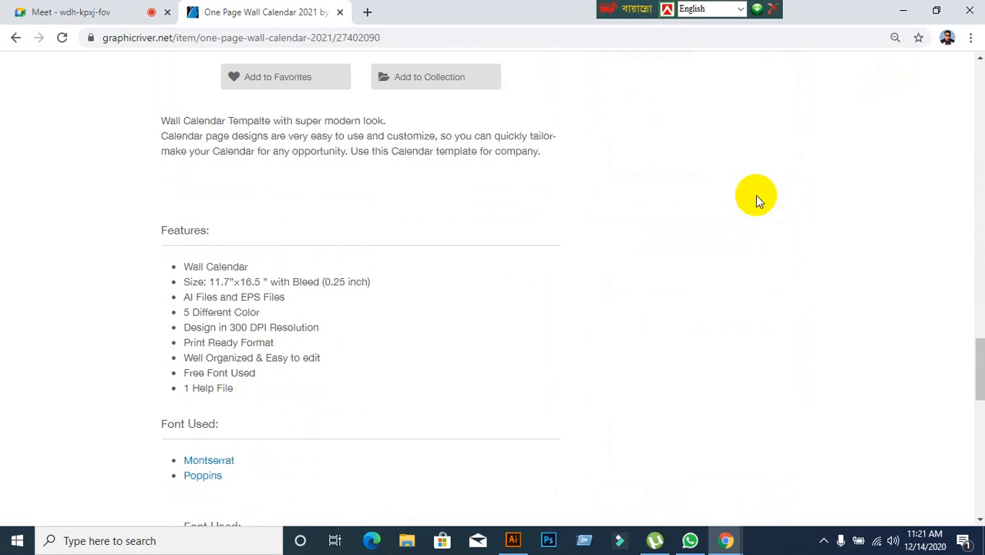
pyautogui.scroll(-1, 754, 195)
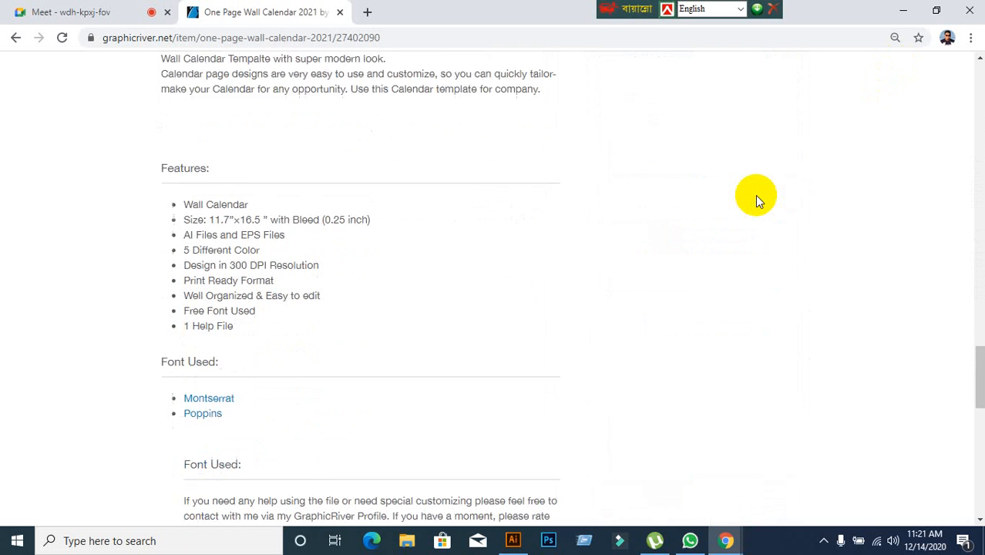
pyautogui.scroll(8, 754, 195)
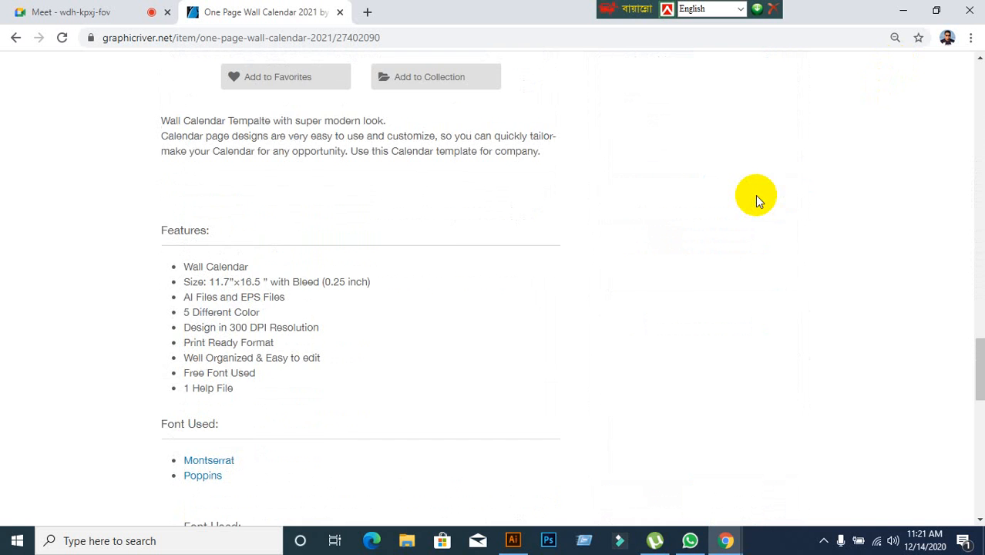
pyautogui.scroll(8, 757, 198)
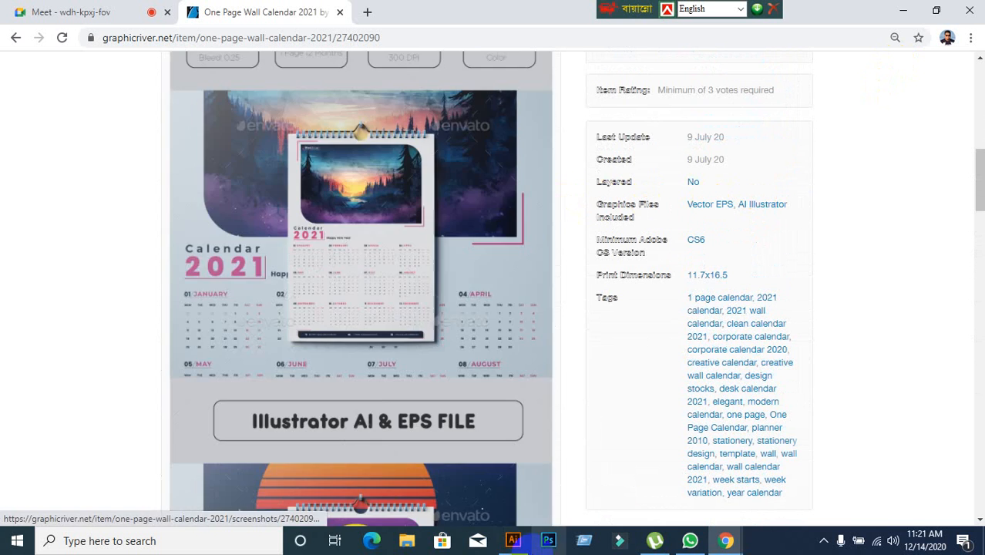
pyautogui.click(512, 540)
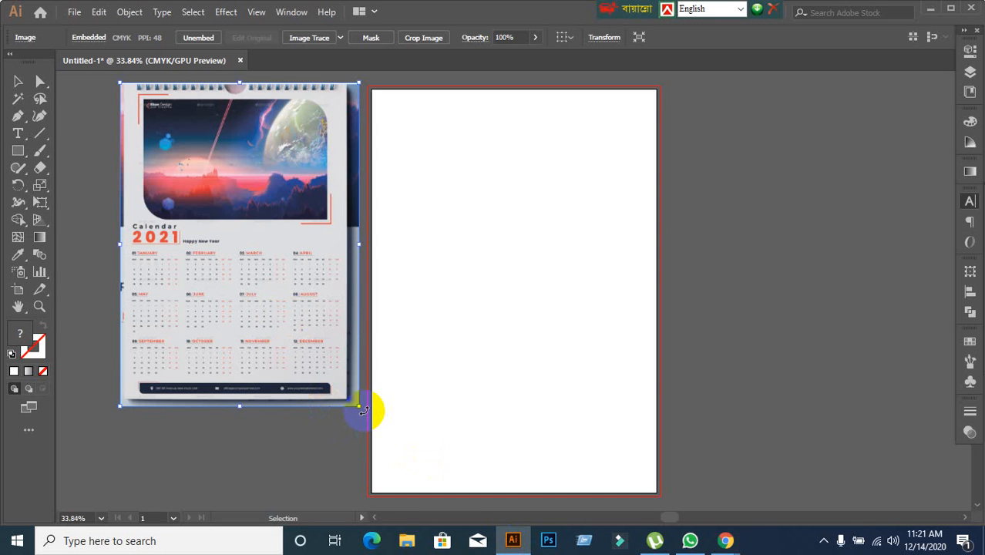
# Enlarge the reference calendar image until it is about as wide as the artboard.
pyautogui.moveTo(364, 411); pyautogui.dragTo(385, 454)
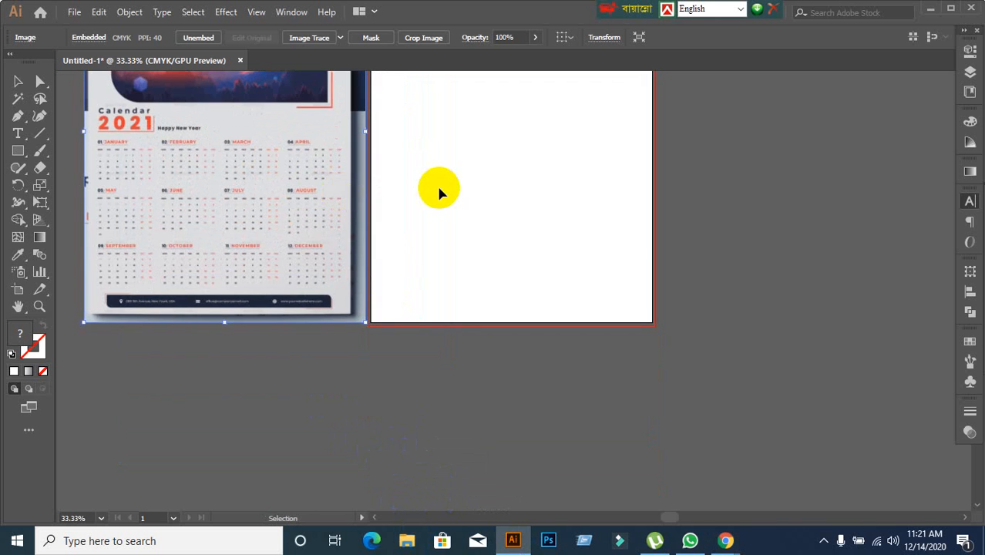
pyautogui.scroll(-1, 450, 187)
pyautogui.moveTo(442, 169); pyautogui.dragTo(479, 266)
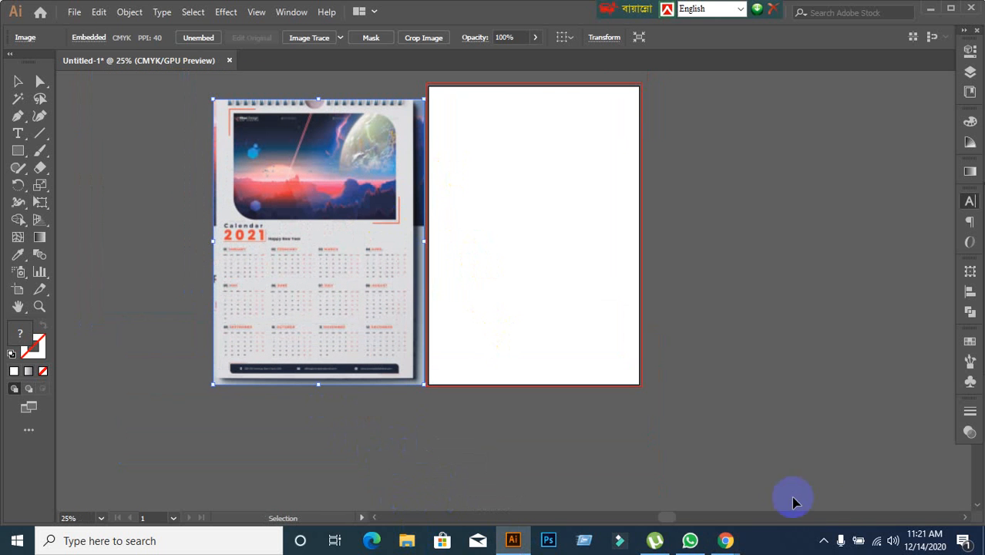
# Go back to the GraphicRiver page in Chrome to recheck the listed size and bleed, and return to Illustrator.
pyautogui.moveTo(693, 523)
pyautogui.click(664, 491)
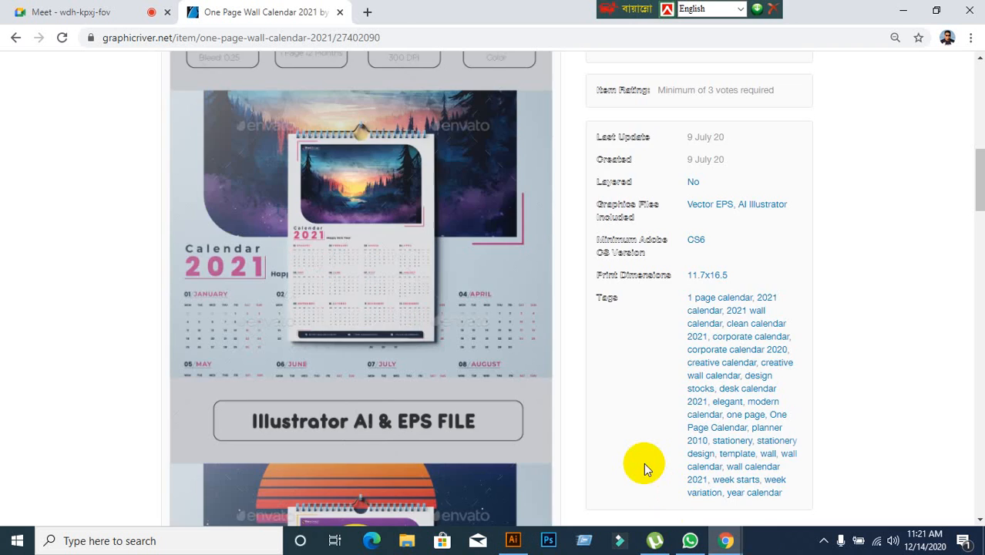
pyautogui.scroll(-15, 636, 460)
pyautogui.scroll(1, 636, 460)
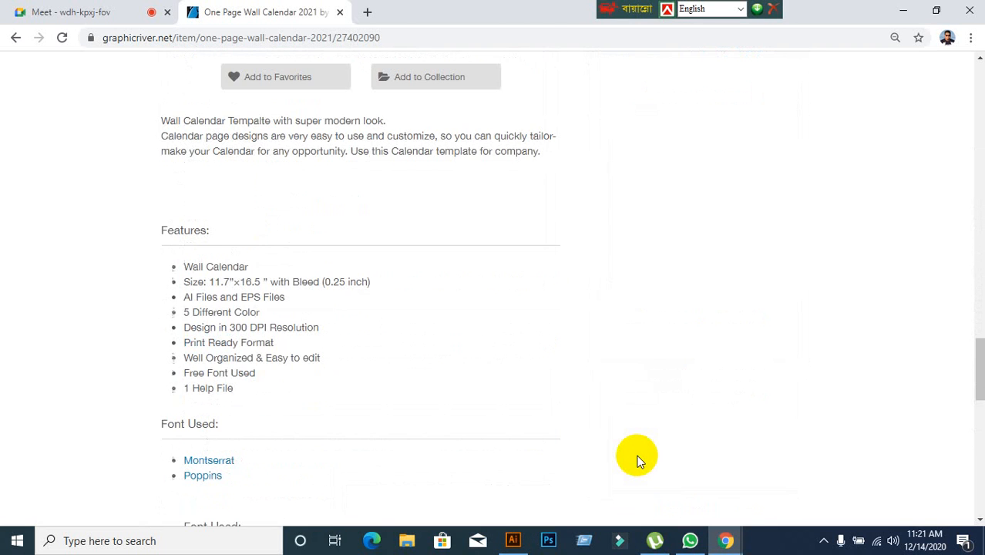
pyautogui.scroll(5, 637, 460)
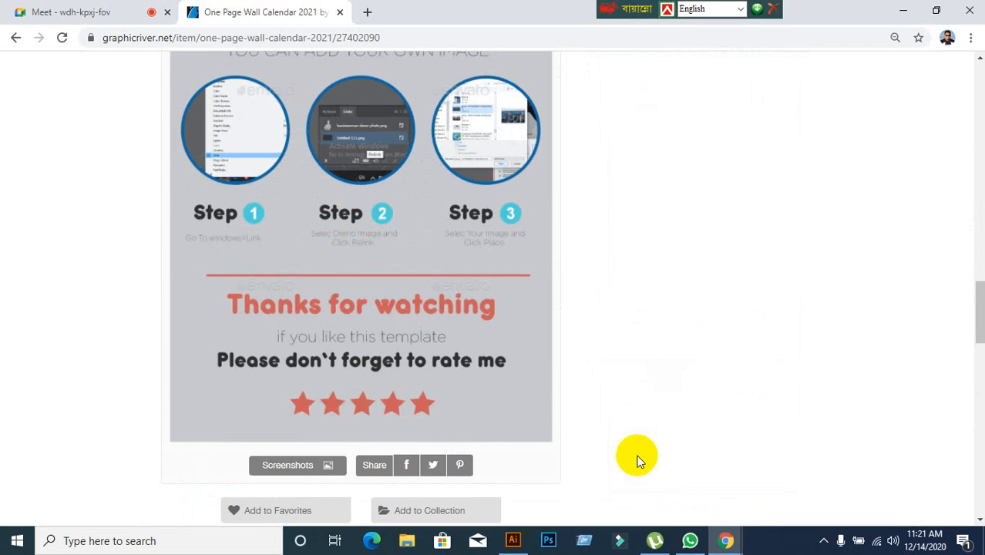
pyautogui.click(513, 541)
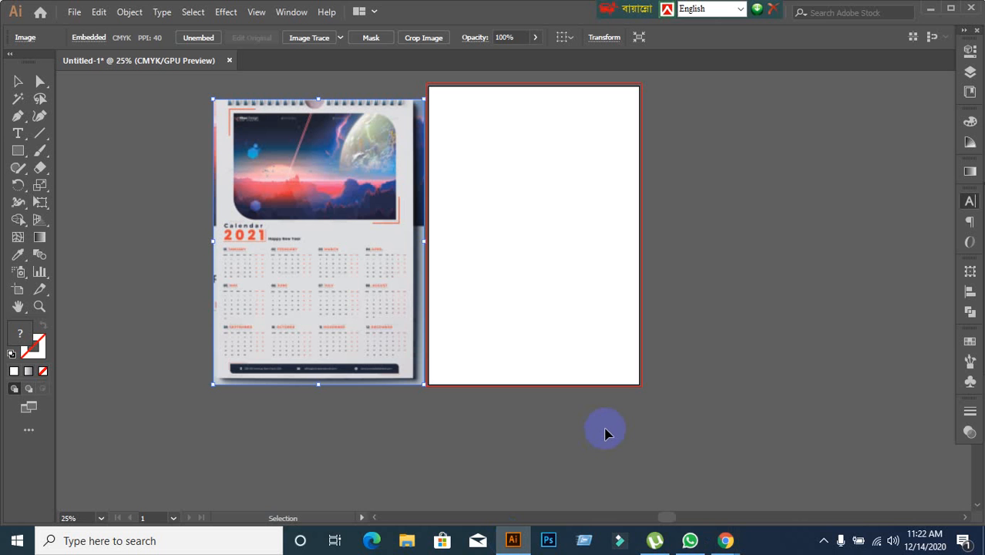
# Move the reference calendar image farther left to leave a gap beside the artboard, and deselect it.
pyautogui.moveTo(334, 254); pyautogui.dragTo(295, 253)
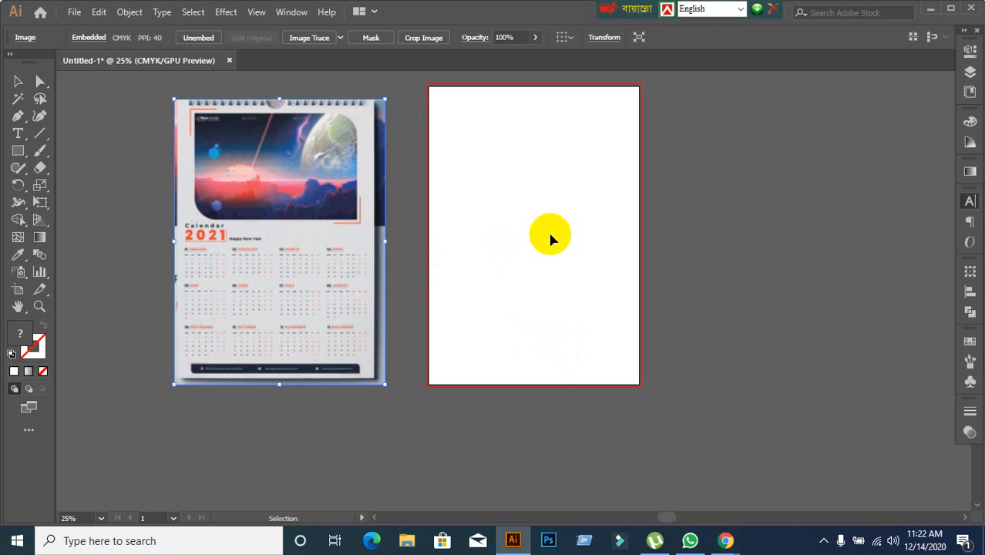
pyautogui.click(541, 165)
pyautogui.scroll(1, 518, 121)
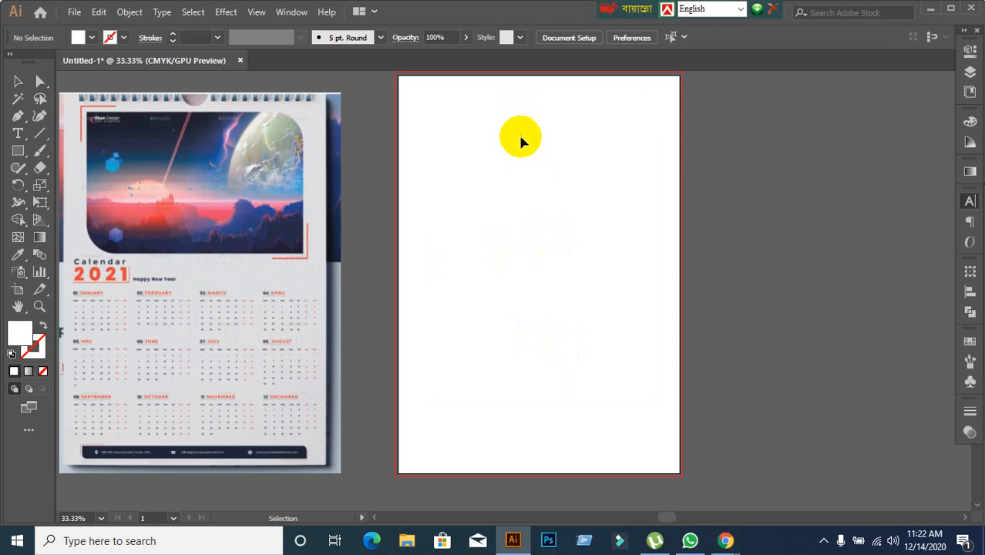
pyautogui.scroll(-1, 535, 191)
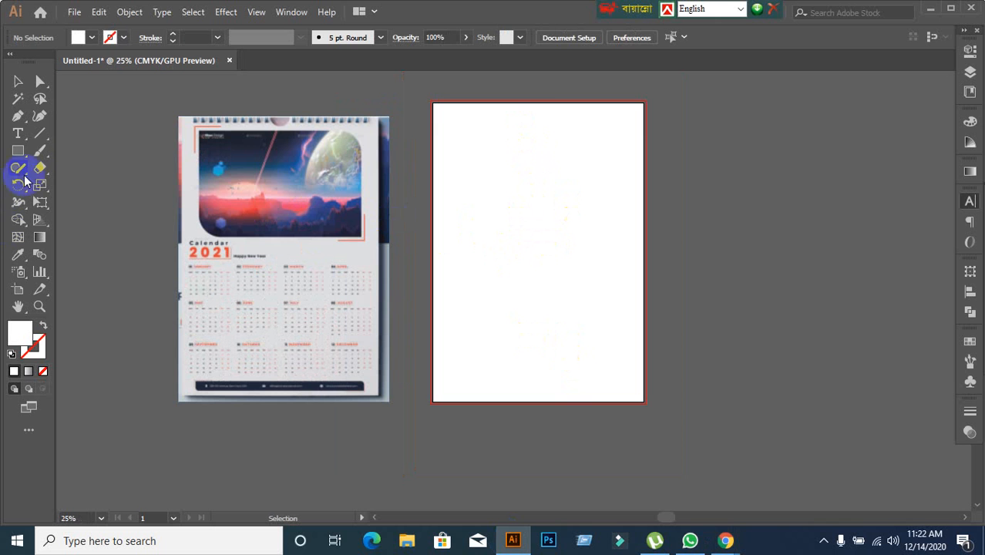
# Draw a white rectangle without stroke over the whole artboard, about 11.69 by 16.54 in, and deselect it.
pyautogui.click(17, 152)
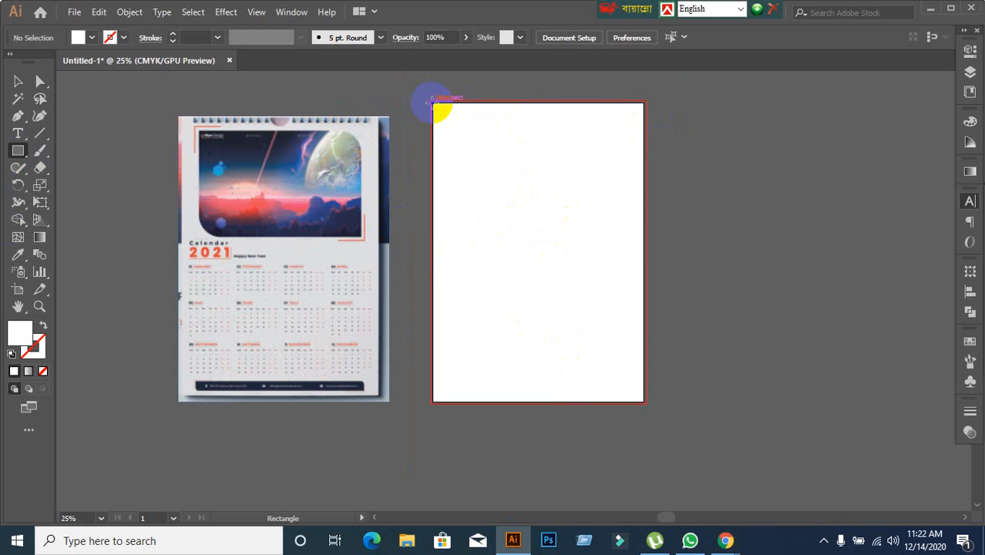
pyautogui.moveTo(432, 102); pyautogui.dragTo(644, 397)
pyautogui.scroll(2, 654, 416)
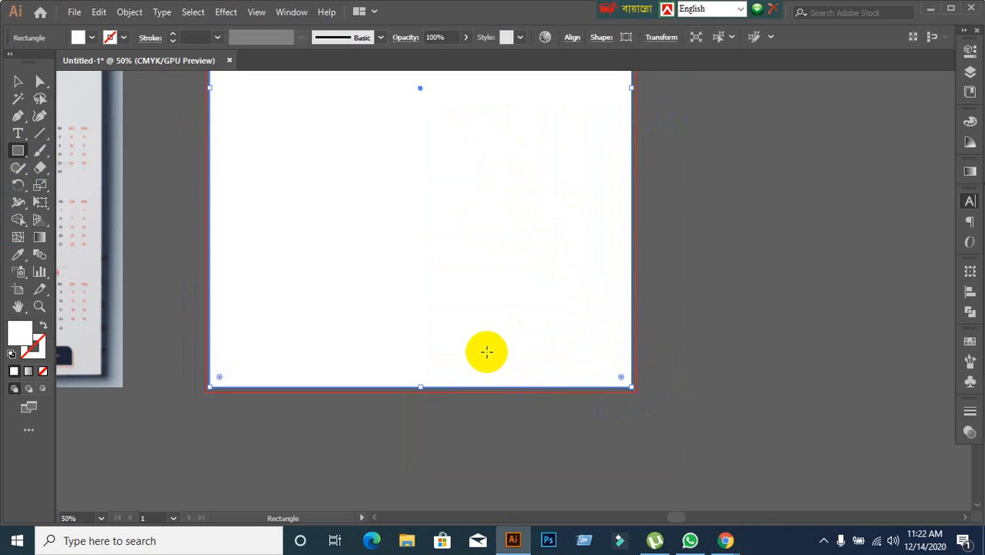
pyautogui.scroll(-1, 485, 351)
pyautogui.keyDown('ctrl'); pyautogui.click(604, 379); pyautogui.keyUp('ctrl')
pyautogui.scroll(-2, 588, 364)
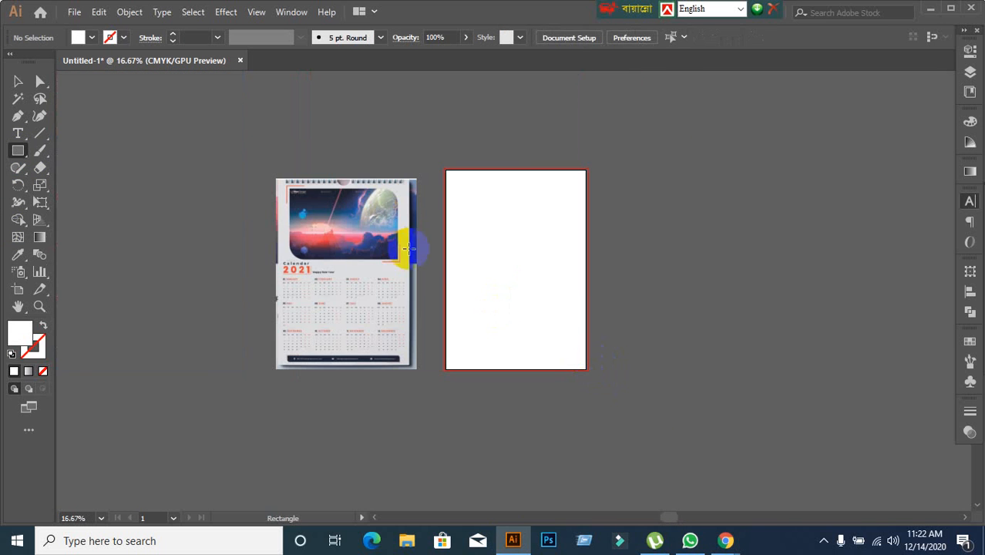
pyautogui.click(433, 251)
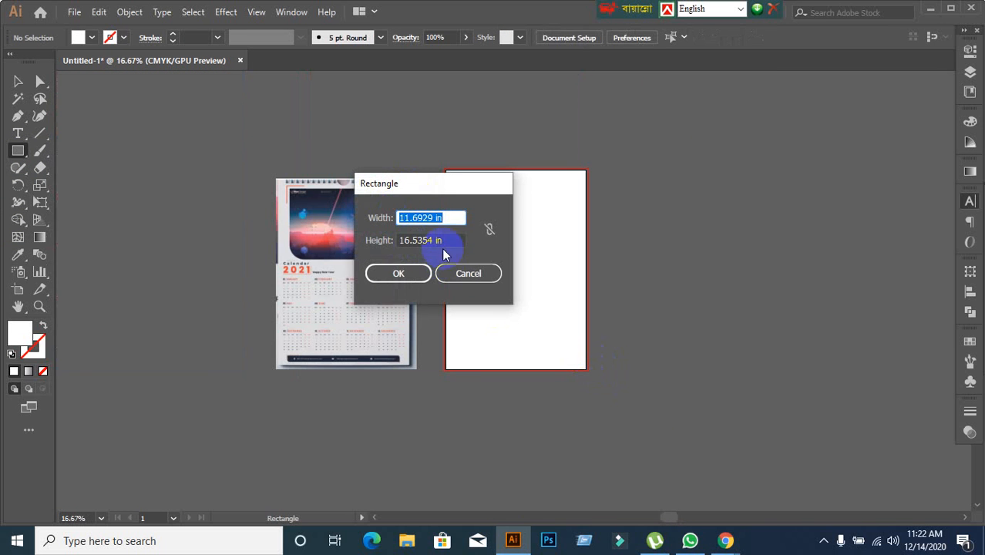
pyautogui.click(466, 274)
pyautogui.scroll(2, 517, 198)
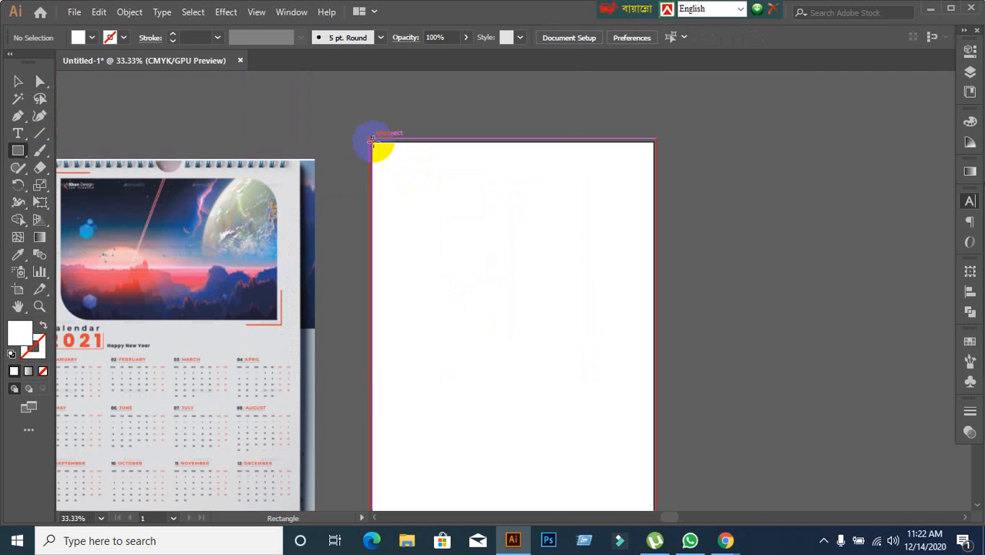
# Draw a white rectangle without stroke over the whole artboard and examine its corner against the bleed line.
pyautogui.scroll(-1, 381, 154)
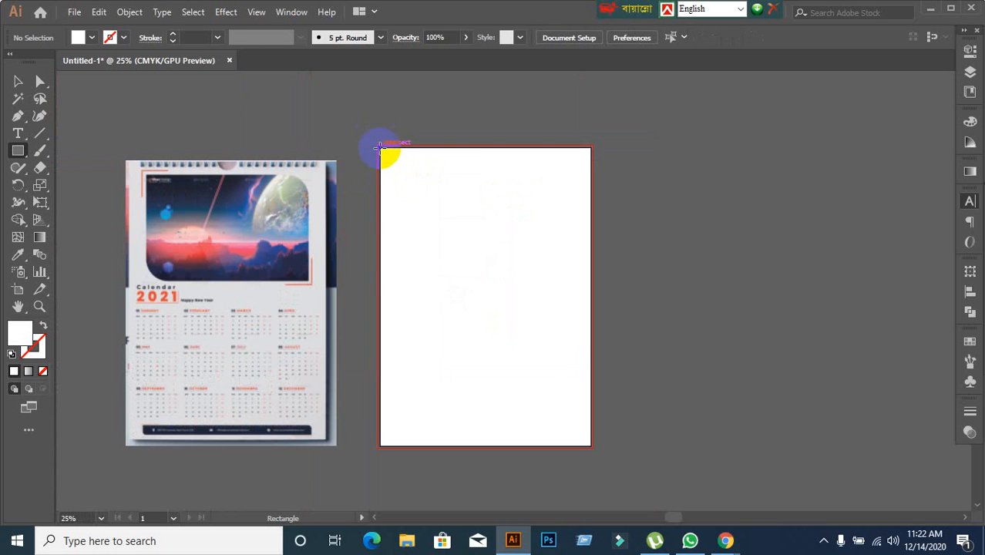
pyautogui.moveTo(379, 147); pyautogui.dragTo(589, 447)
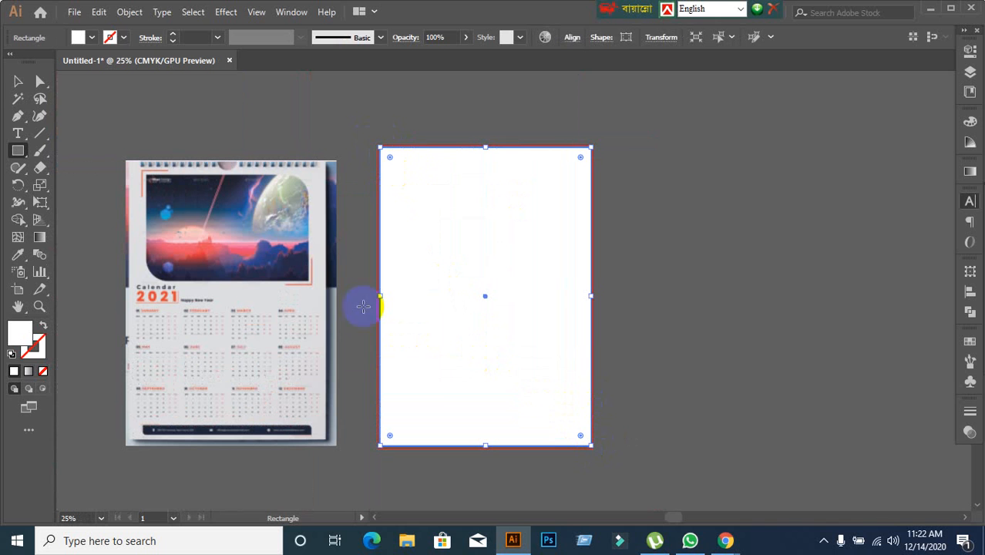
pyautogui.click(16, 81)
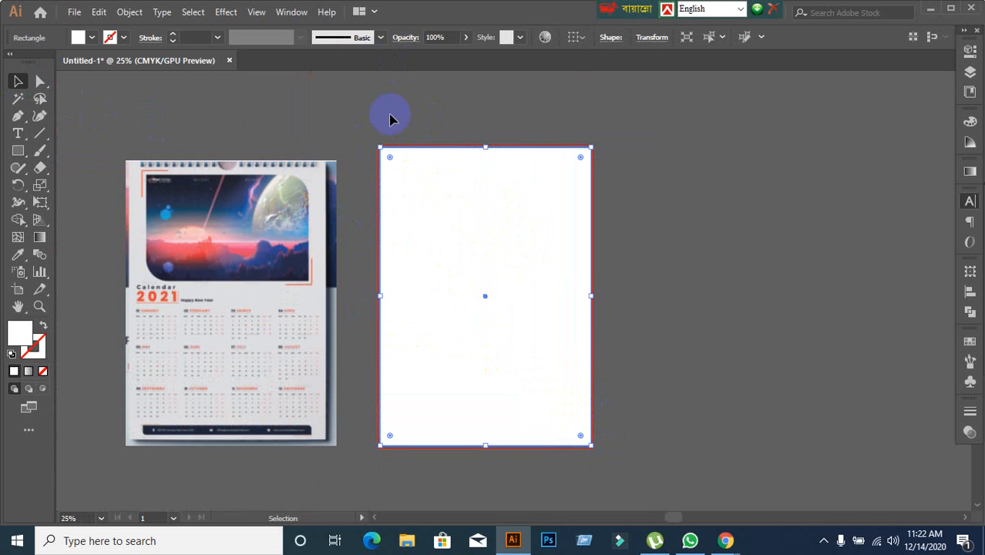
pyautogui.scroll(6, 389, 139)
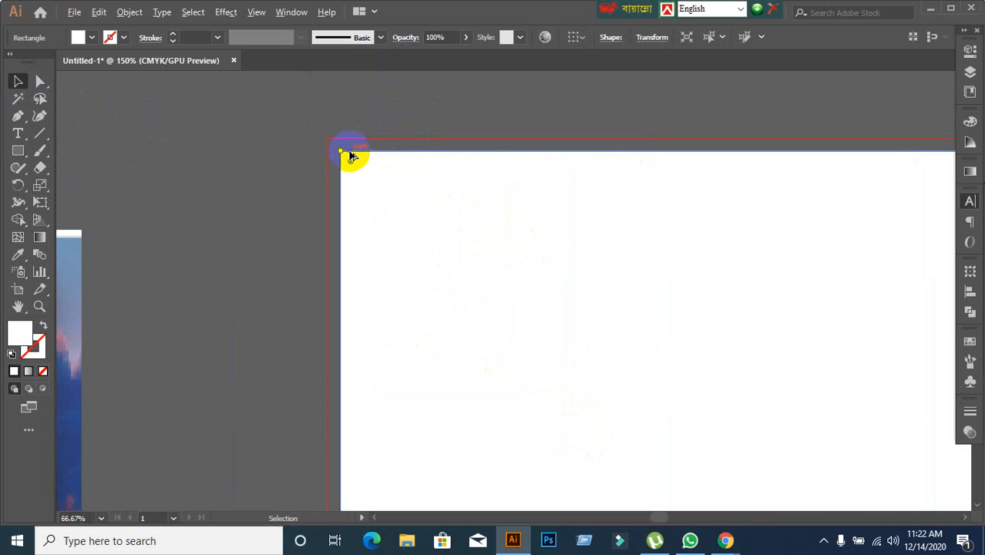
pyautogui.scroll(5, 312, 152)
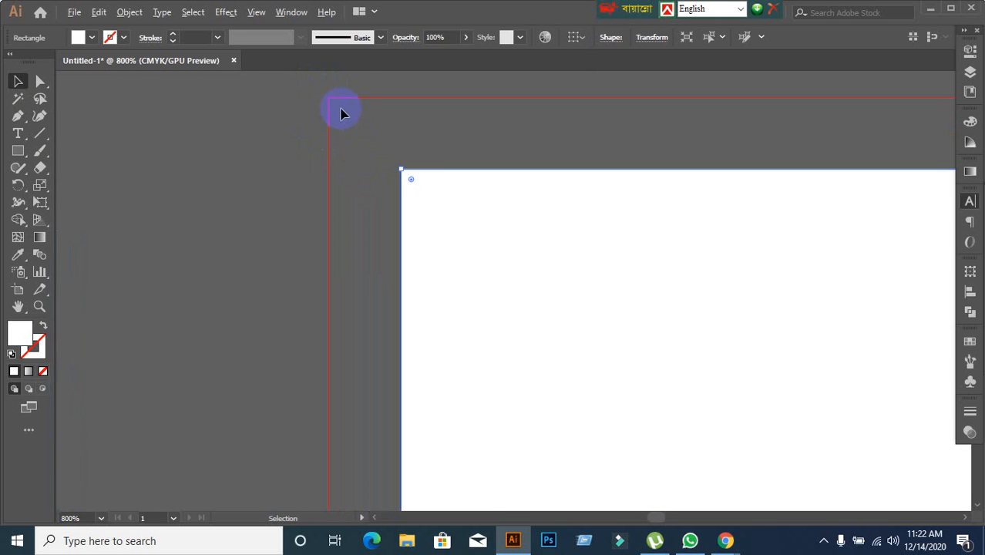
pyautogui.scroll(3, 341, 111)
pyautogui.scroll(-8, 380, 144)
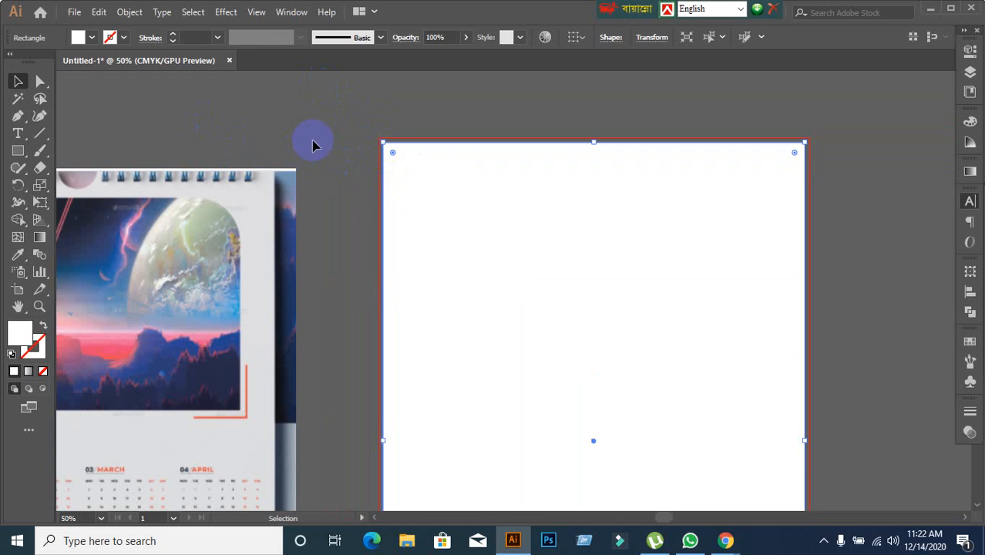
pyautogui.click(128, 12)
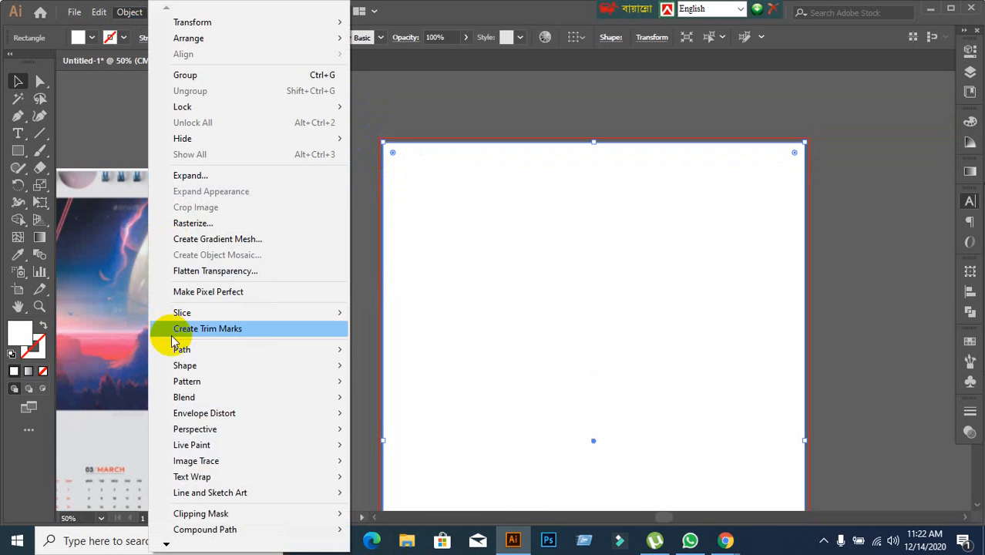
pyautogui.moveTo(176, 349)
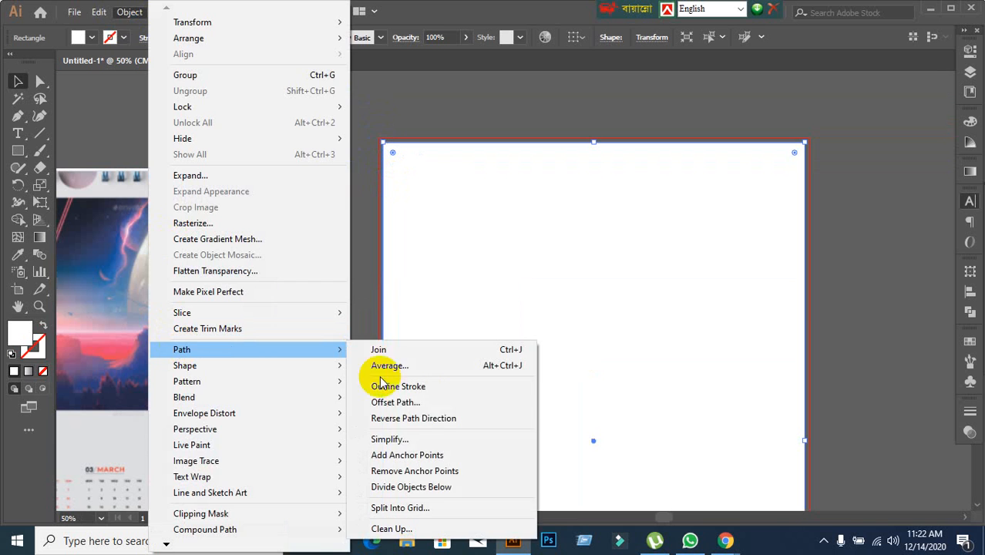
pyautogui.click(440, 407)
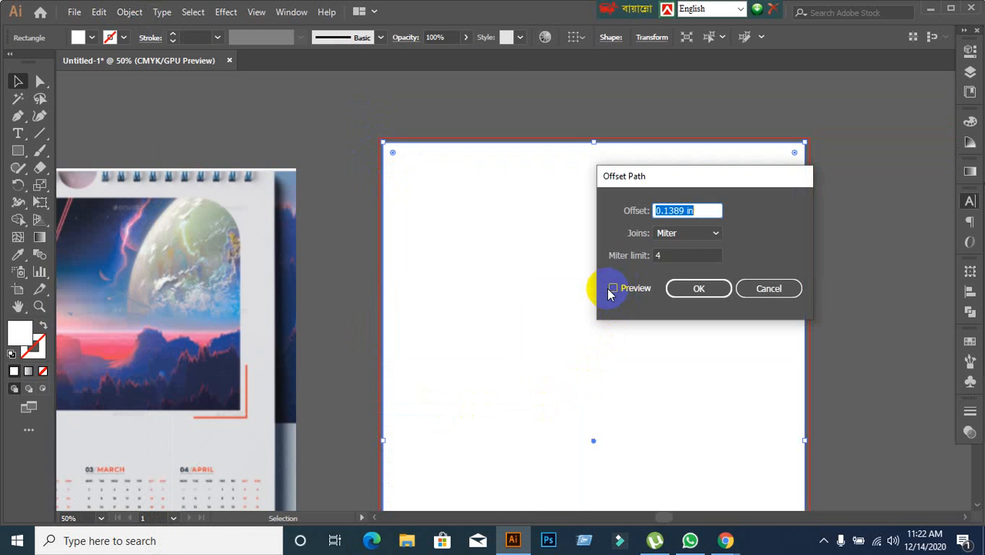
pyautogui.click(612, 289)
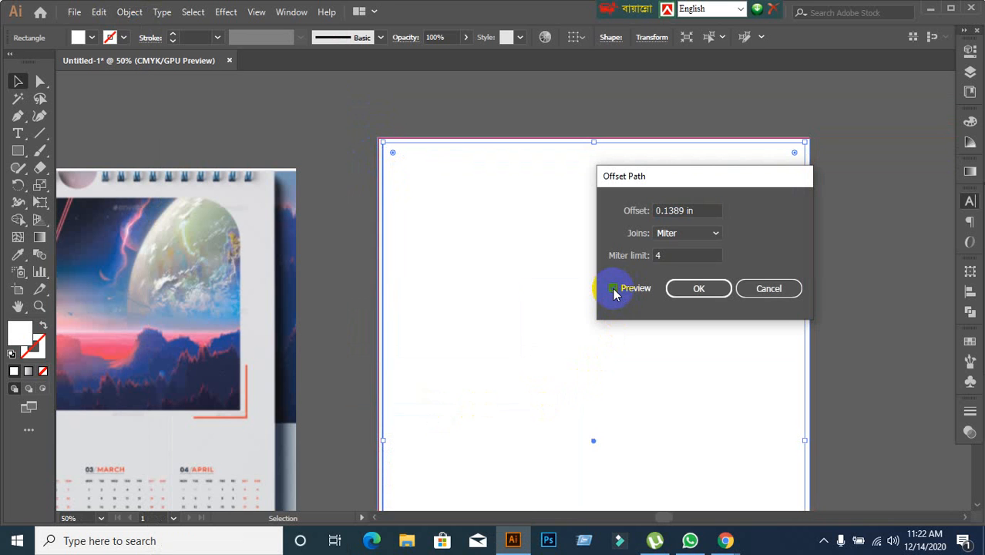
pyautogui.moveTo(699, 208); pyautogui.dragTo(611, 220)
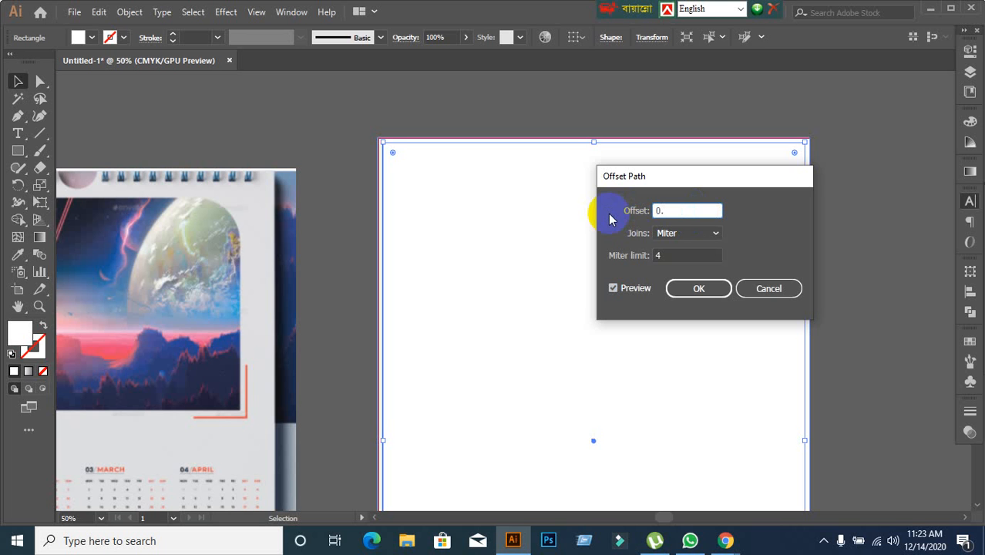
pyautogui.click(794, 289)
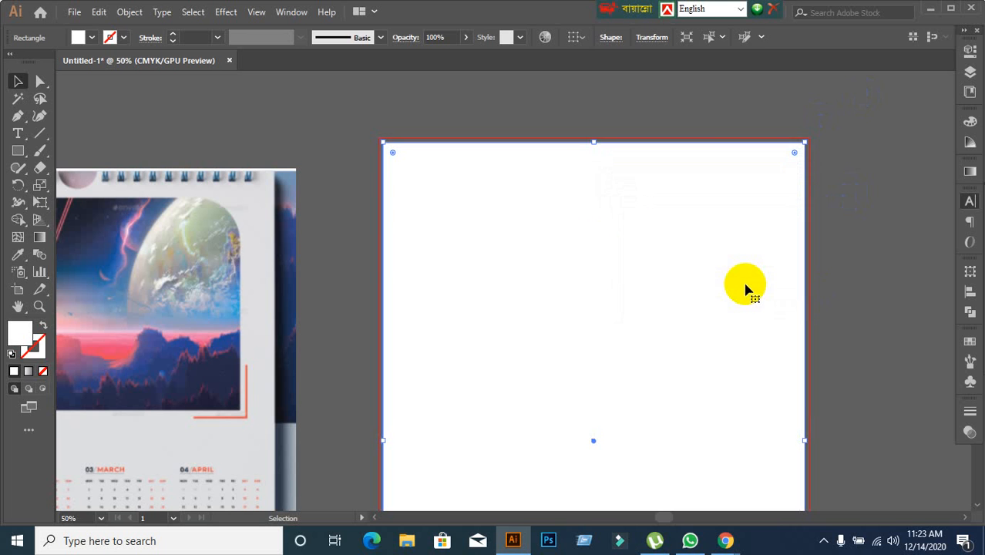
# Redraw the white rectangle without stroke from corner to corner of the artboard, excluding the bleed.
pyautogui.click(877, 324)
pyautogui.scroll(-3, 743, 333)
pyautogui.moveTo(742, 332); pyautogui.dragTo(664, 262)
pyautogui.scroll(2, 640, 260)
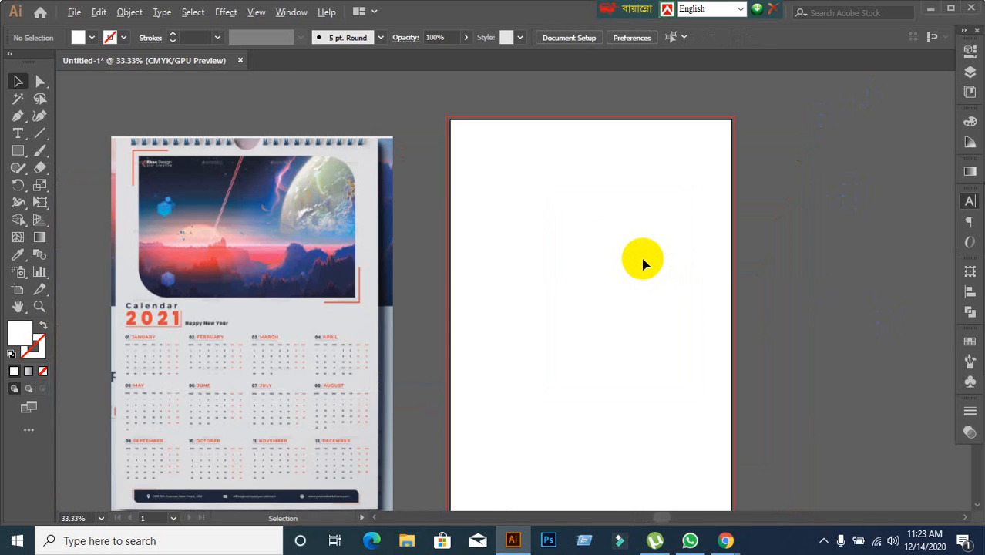
pyautogui.scroll(-1, 635, 260)
pyautogui.click(25, 153)
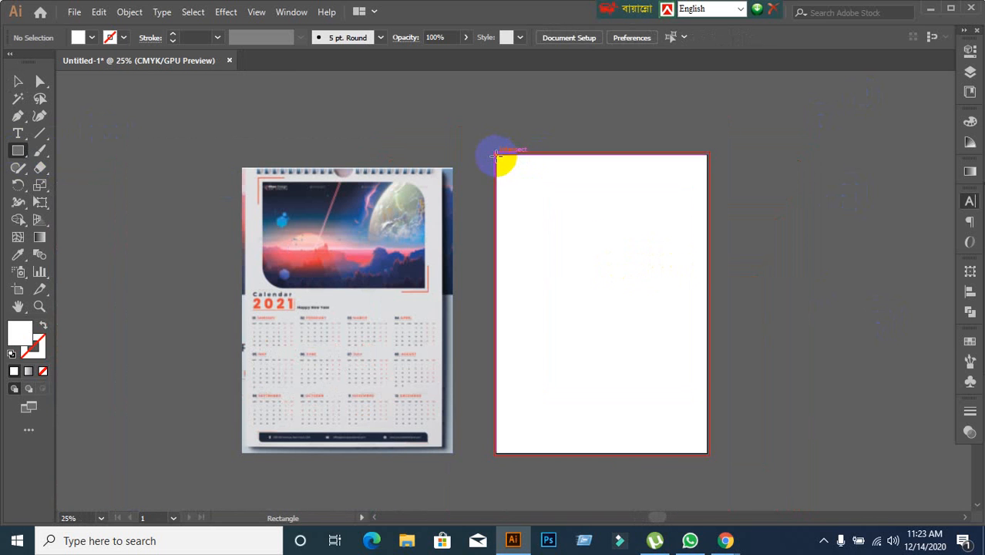
pyautogui.moveTo(497, 155); pyautogui.dragTo(708, 446)
pyautogui.moveTo(707, 466); pyautogui.dragTo(706, 452)
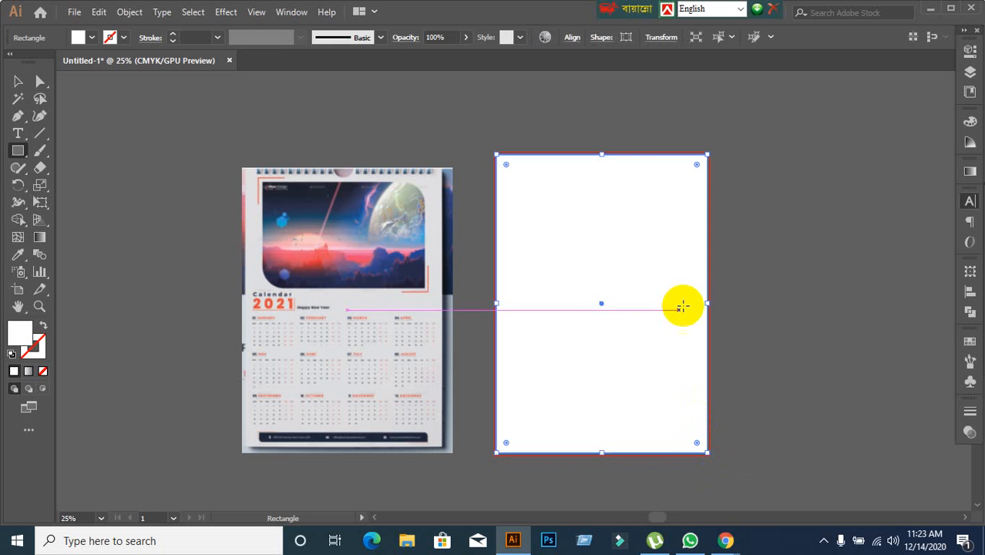
# Check that Smart Guides are enabled, and deselect the artboard rectangle.
pyautogui.click(256, 11)
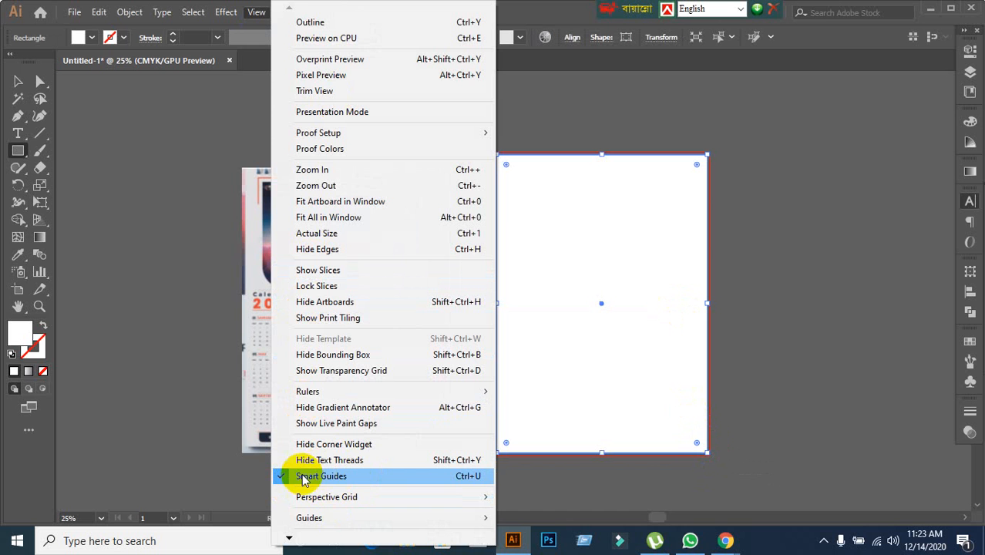
pyautogui.click(21, 72)
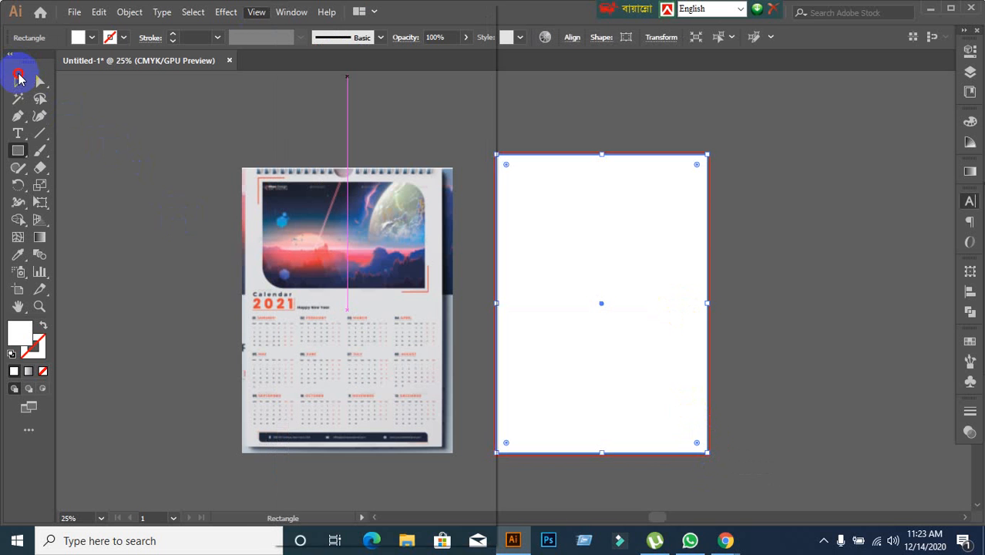
pyautogui.click(18, 80)
pyautogui.click(68, 173)
# Offset the artboard rectangle outward by 0.125 in to reach the bleed, and lock the enlarged copy.
pyautogui.scroll(1, 454, 206)
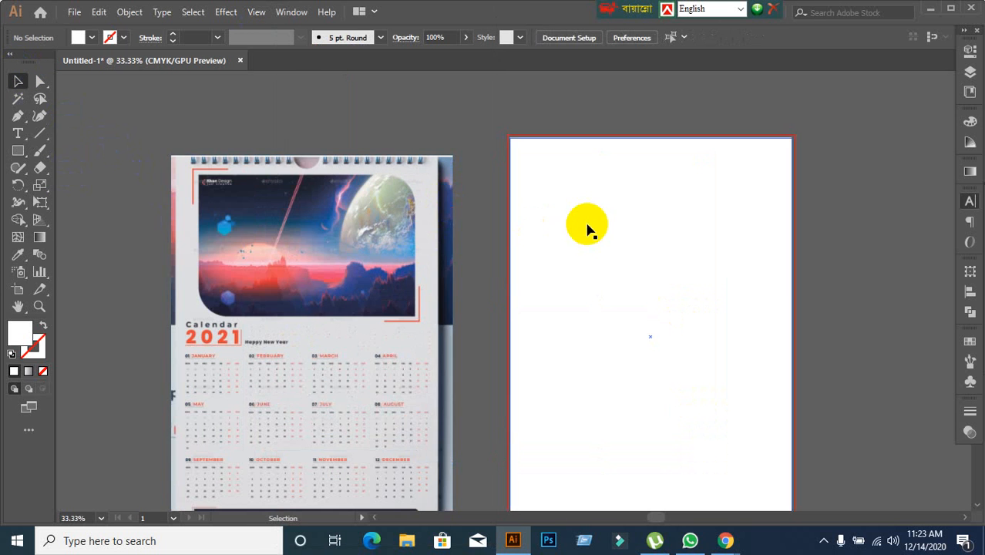
pyautogui.scroll(2, 571, 227)
pyautogui.scroll(-1, 532, 228)
pyautogui.click(518, 231)
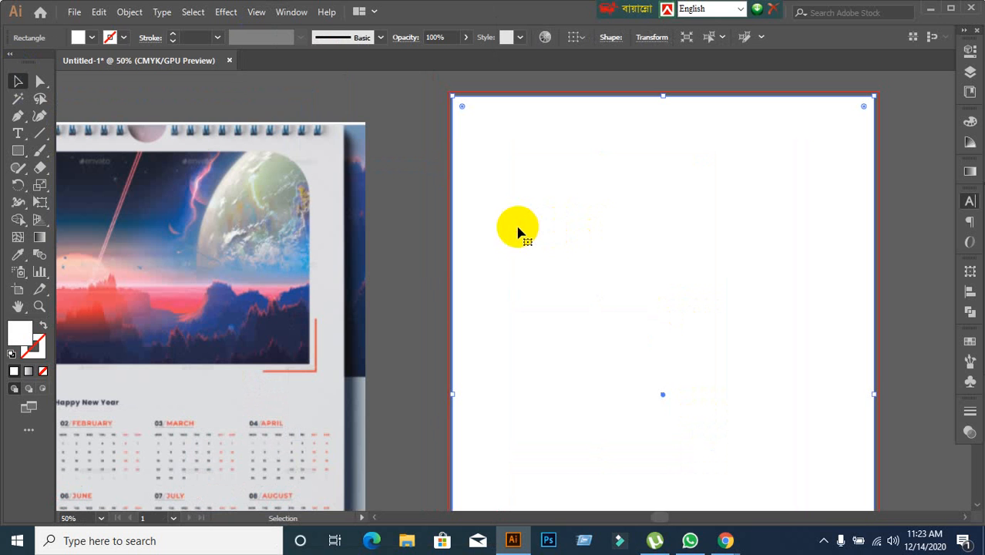
pyautogui.click(128, 12)
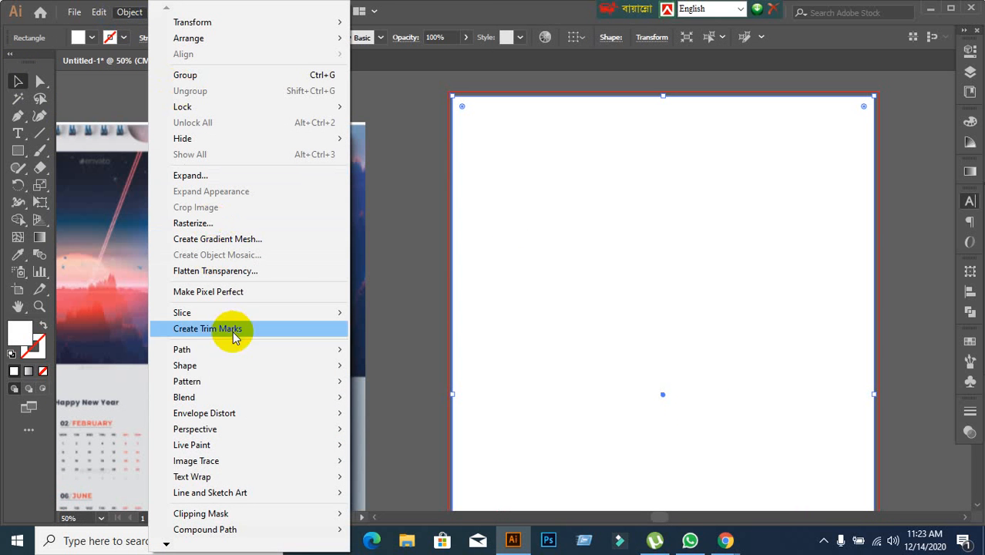
pyautogui.moveTo(234, 347)
pyautogui.click(401, 401)
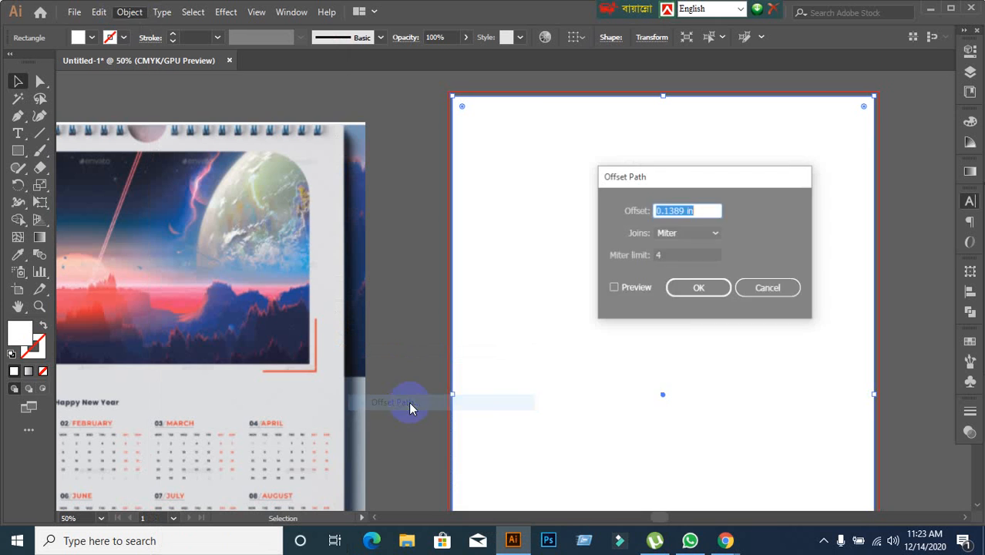
pyautogui.click(613, 288)
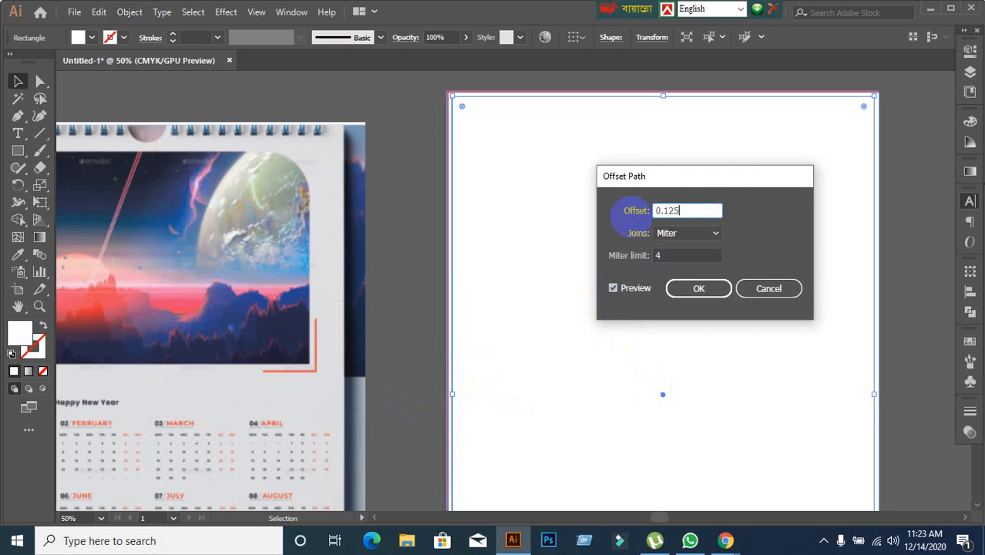
pyautogui.press('Return')
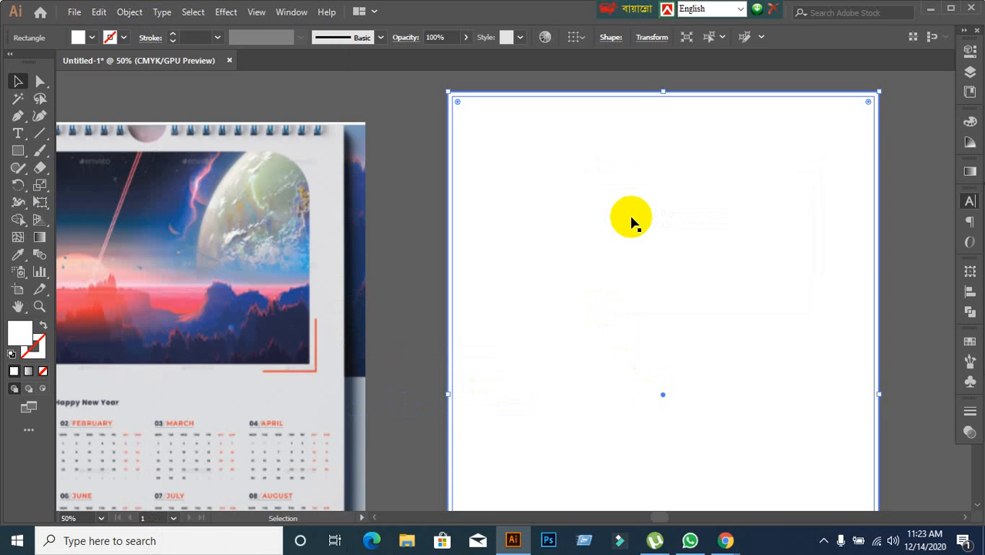
pyautogui.hotkey('ctrl', 'shift', 'a')
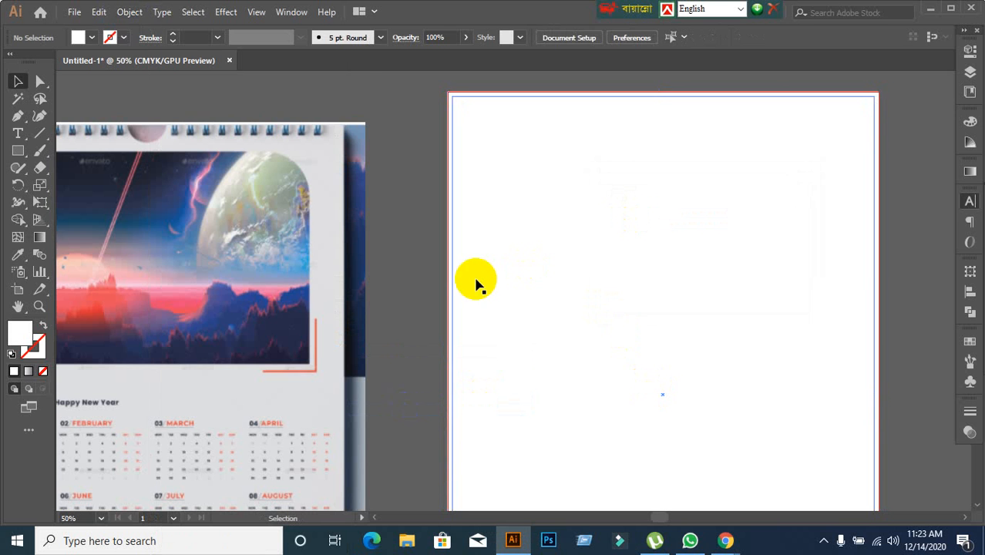
# Offset the artboard-sized rectangle by -0.5 in to create an inner margin rectangle, and deselect it.
pyautogui.keyDown('alt'); pyautogui.scroll(-1, 477, 282); pyautogui.keyUp('alt')
pyautogui.click(535, 307)
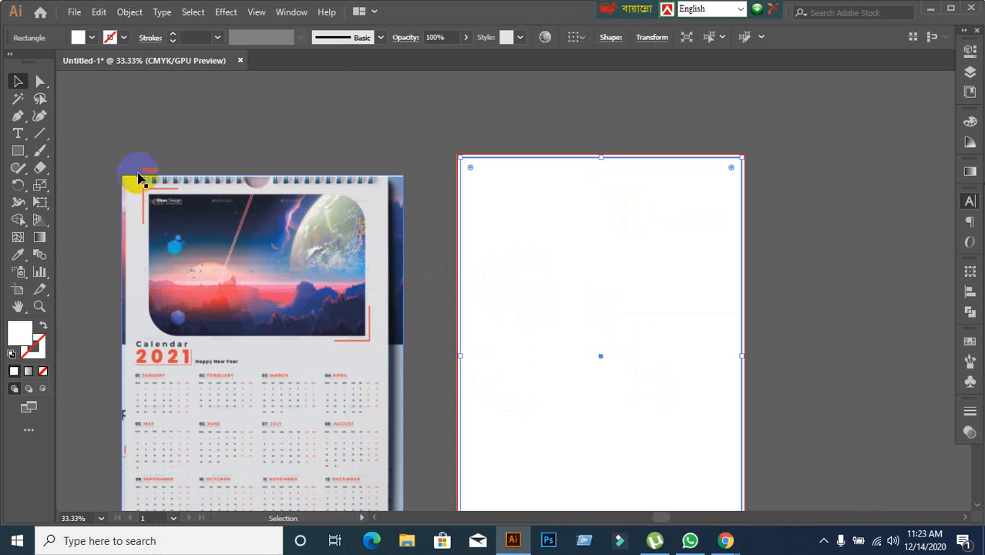
pyautogui.scroll(-2, 128, 129)
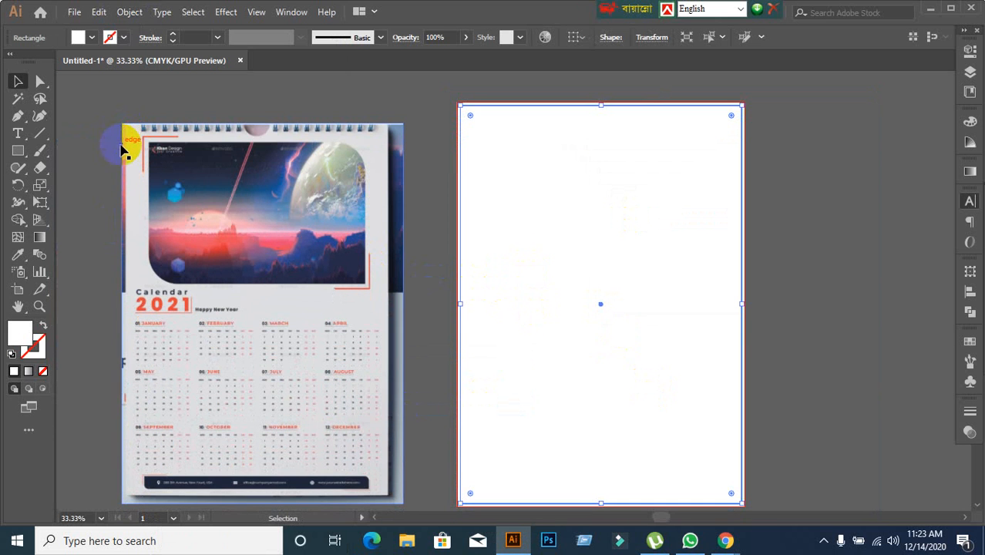
pyautogui.click(129, 12)
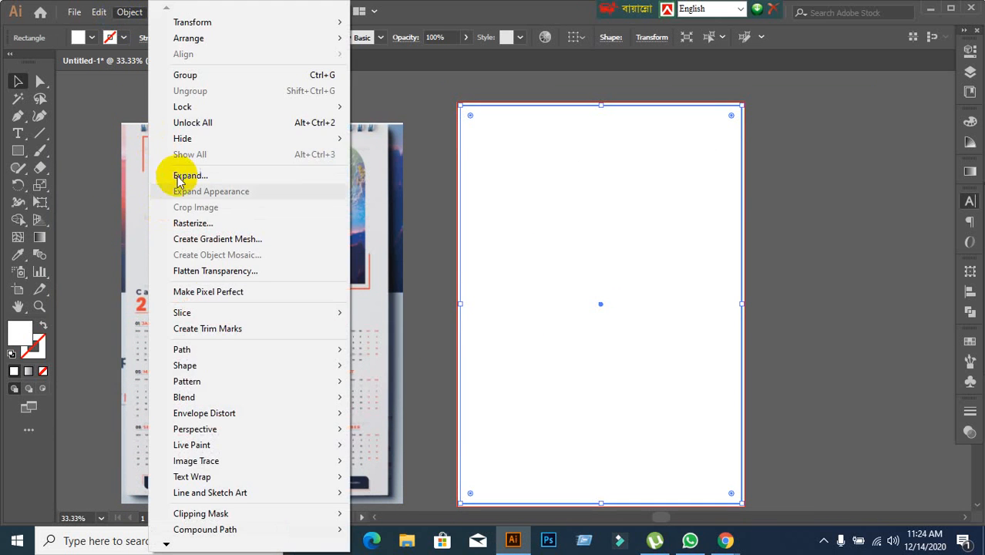
pyautogui.moveTo(207, 349)
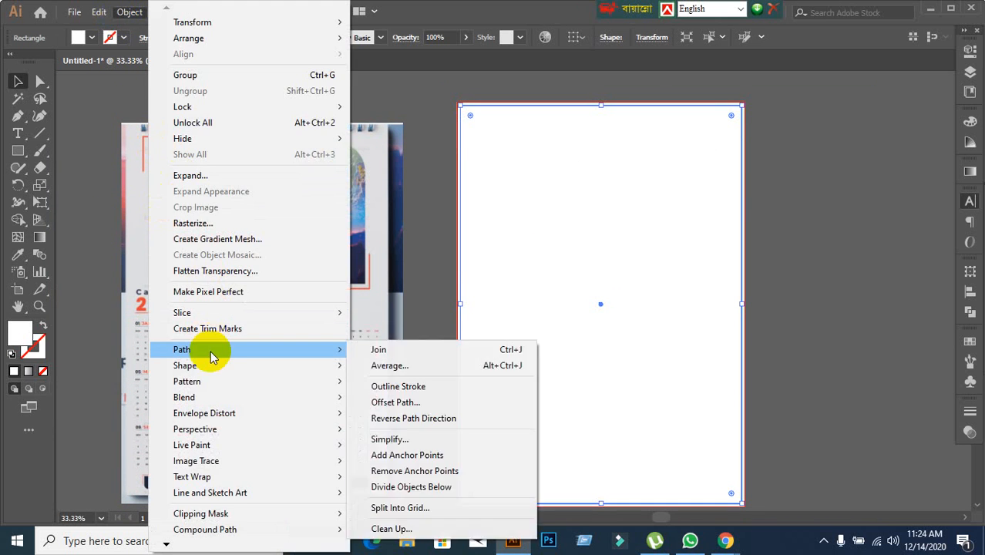
pyautogui.click(413, 402)
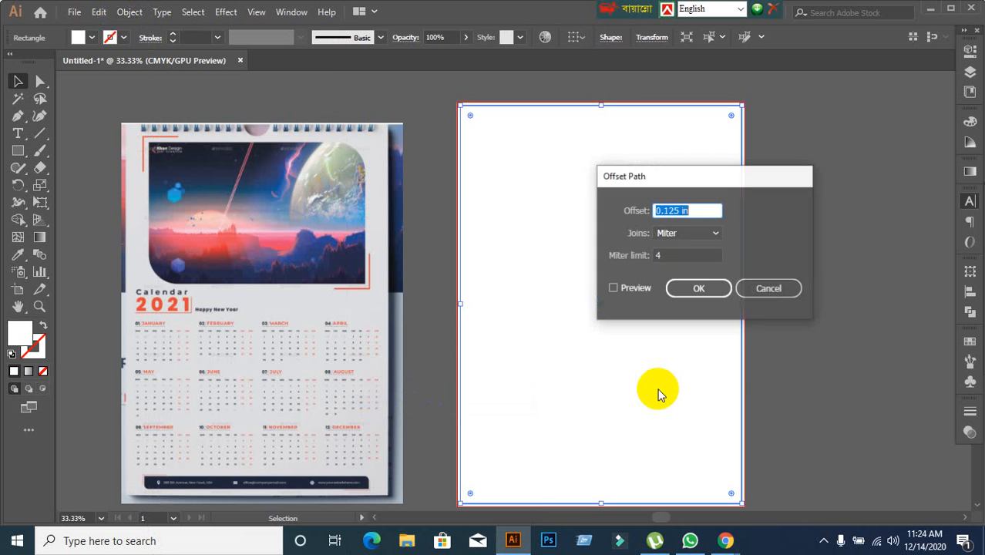
pyautogui.click(612, 289)
pyautogui.click(637, 206)
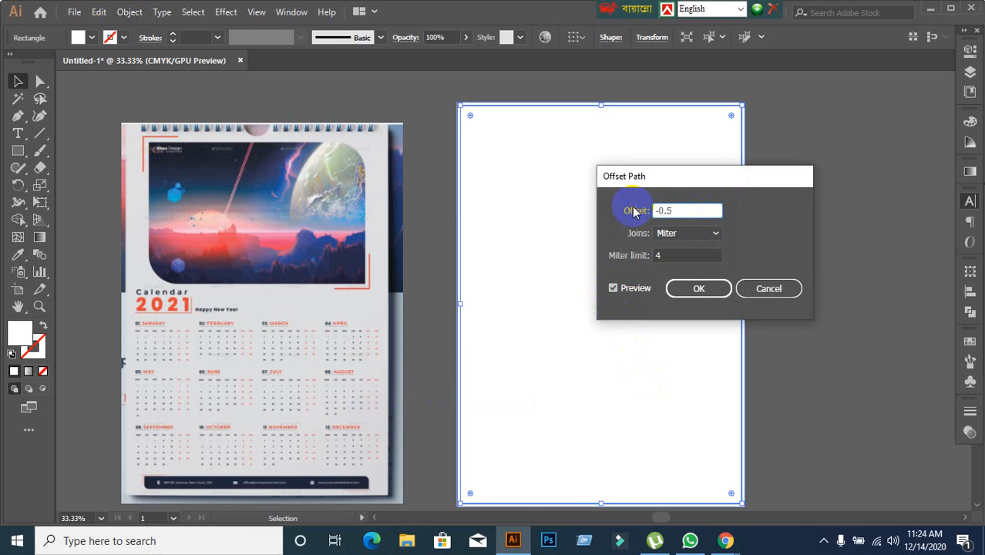
pyautogui.click(710, 287)
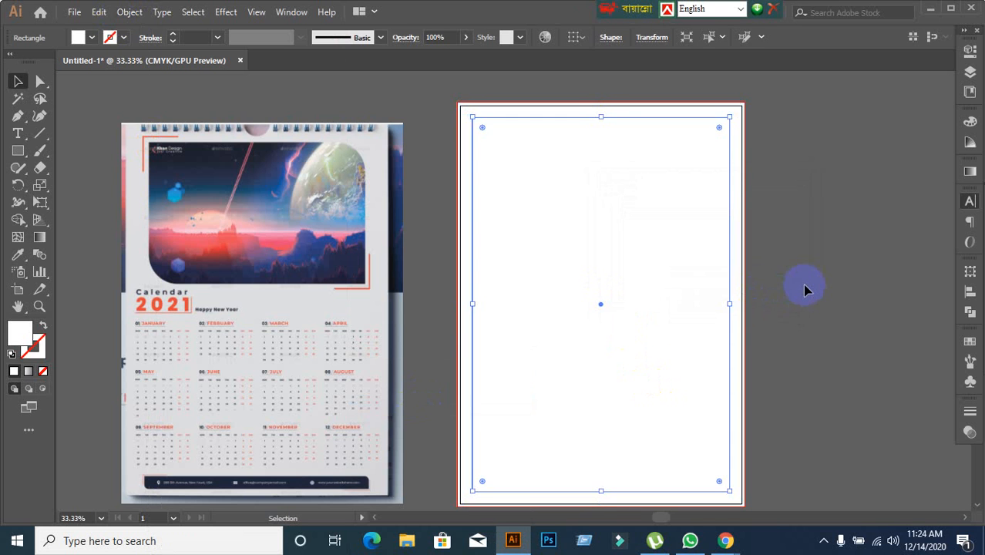
pyautogui.click(805, 289)
# Convert the artboard-sized rectangle and the inner margin rectangle into guides, and leave everything deselected.
pyautogui.click(648, 293)
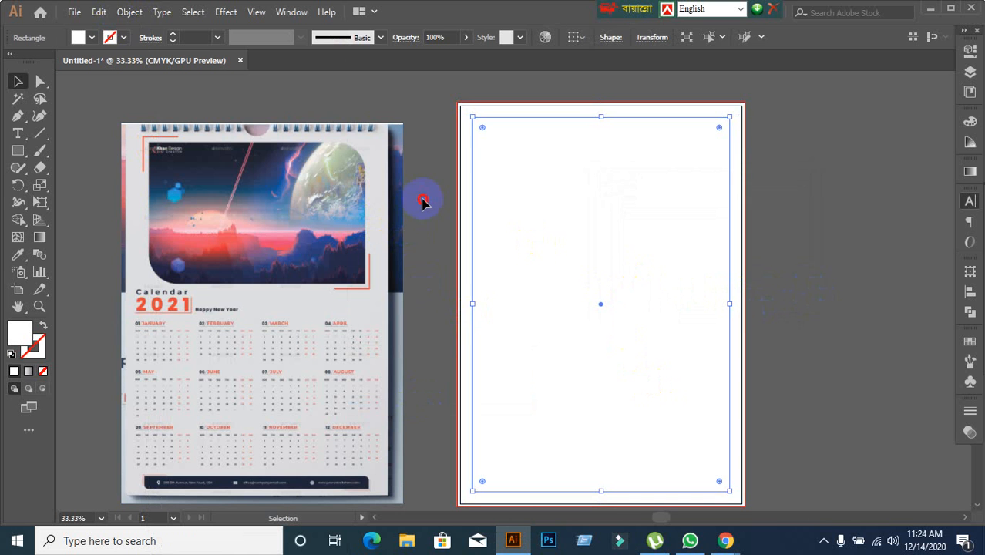
pyautogui.moveTo(423, 202); pyautogui.dragTo(569, 314)
pyautogui.rightClick(544, 231)
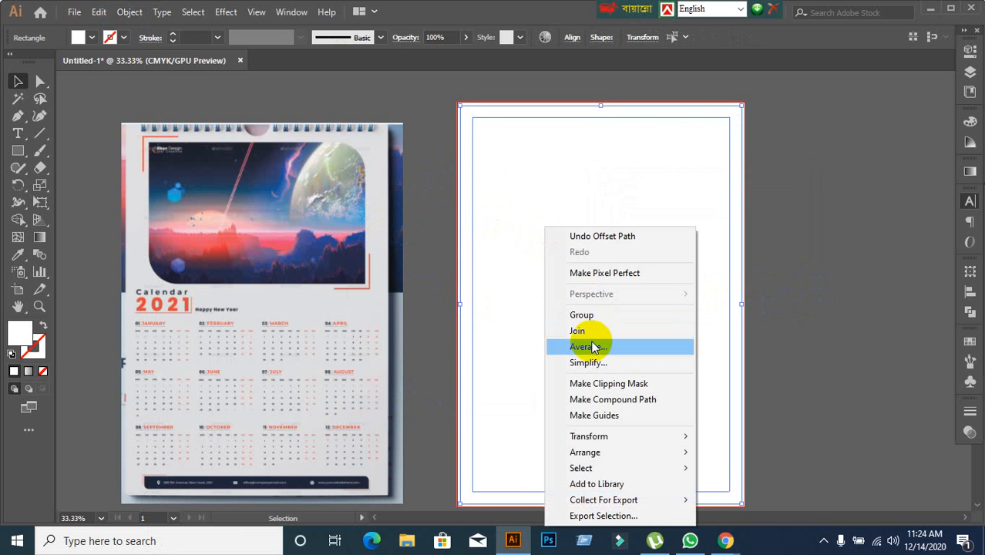
pyautogui.click(585, 416)
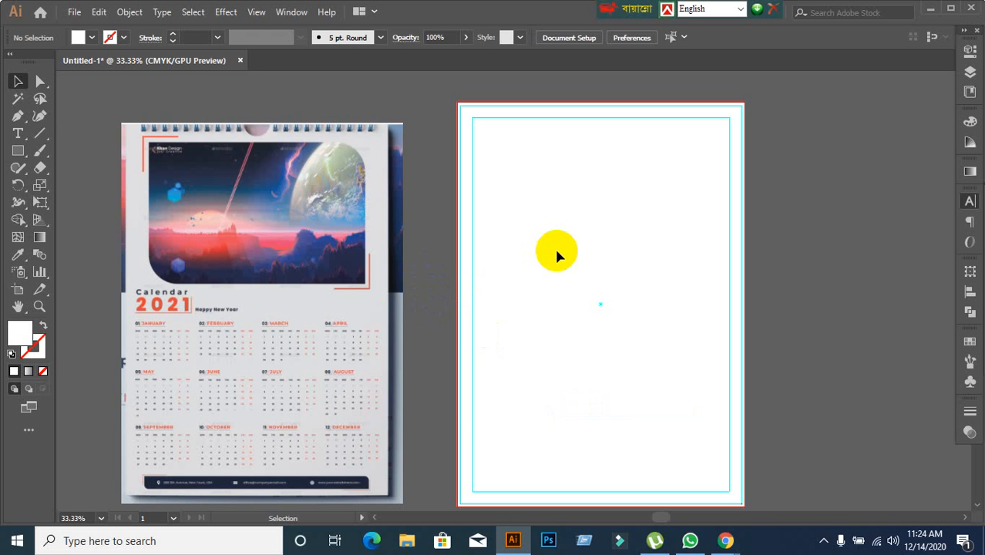
pyautogui.click(255, 249)
pyautogui.click(771, 351)
pyautogui.scroll(-2, 771, 352)
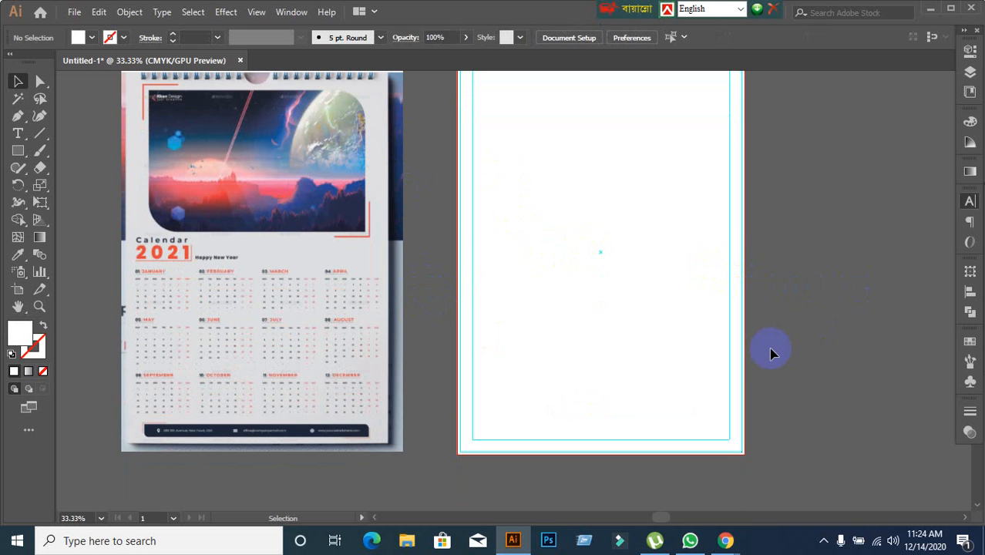
# Move the reference calendar image up or down until its top edge is level with the artboard's, and deselect it.
pyautogui.scroll(1, 668, 318)
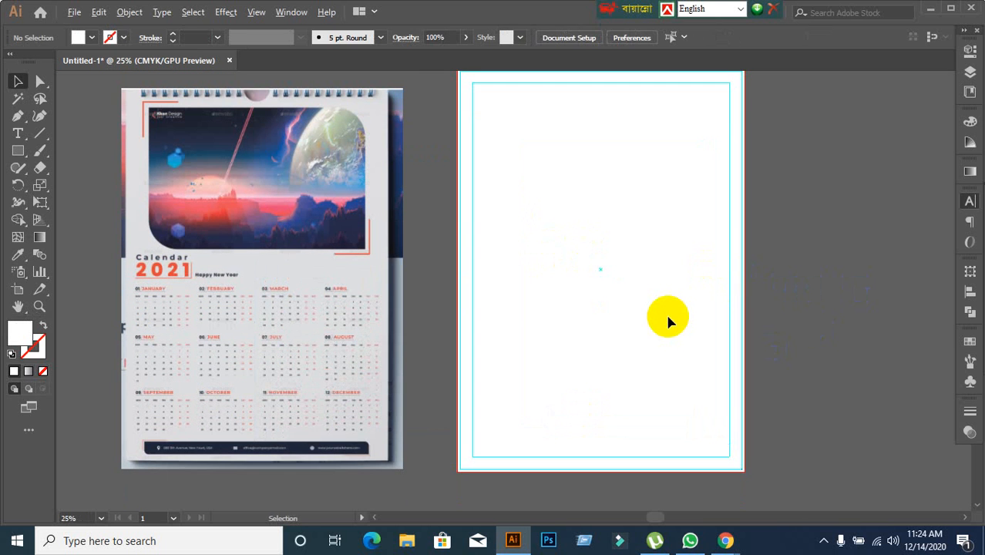
pyautogui.moveTo(643, 319); pyautogui.dragTo(600, 304)
pyautogui.scroll(-1, 593, 303)
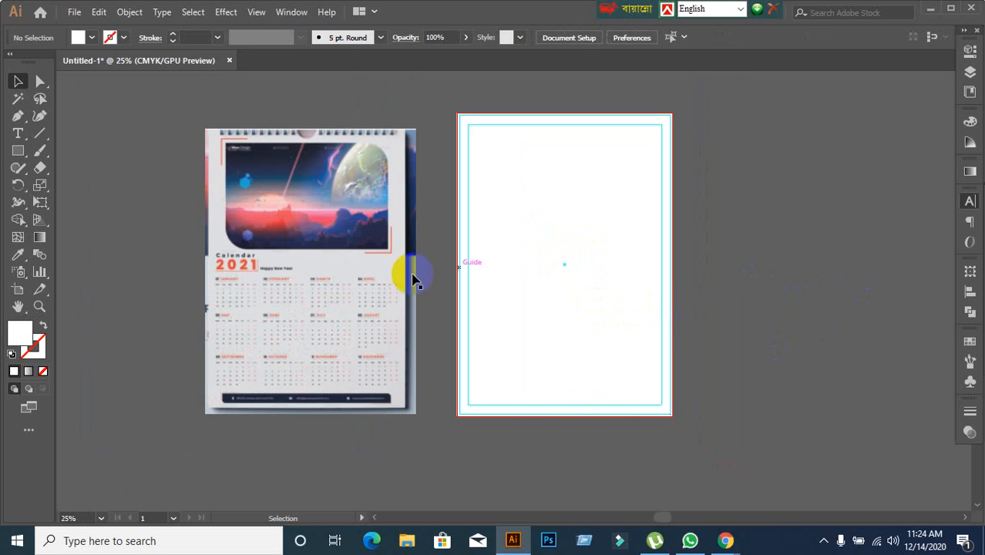
pyautogui.moveTo(320, 262); pyautogui.dragTo(320, 209)
pyautogui.moveTo(763, 264); pyautogui.dragTo(702, 256)
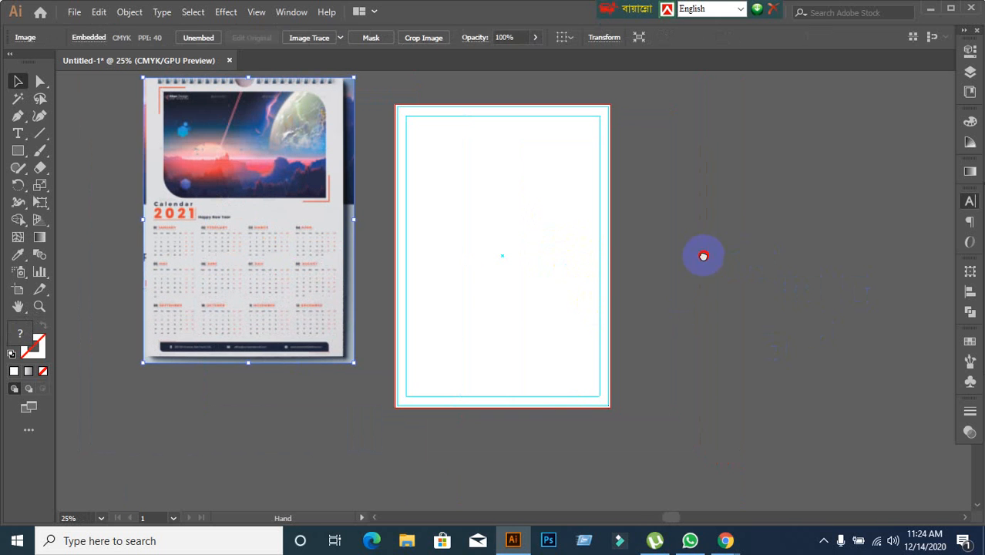
pyautogui.click(657, 360)
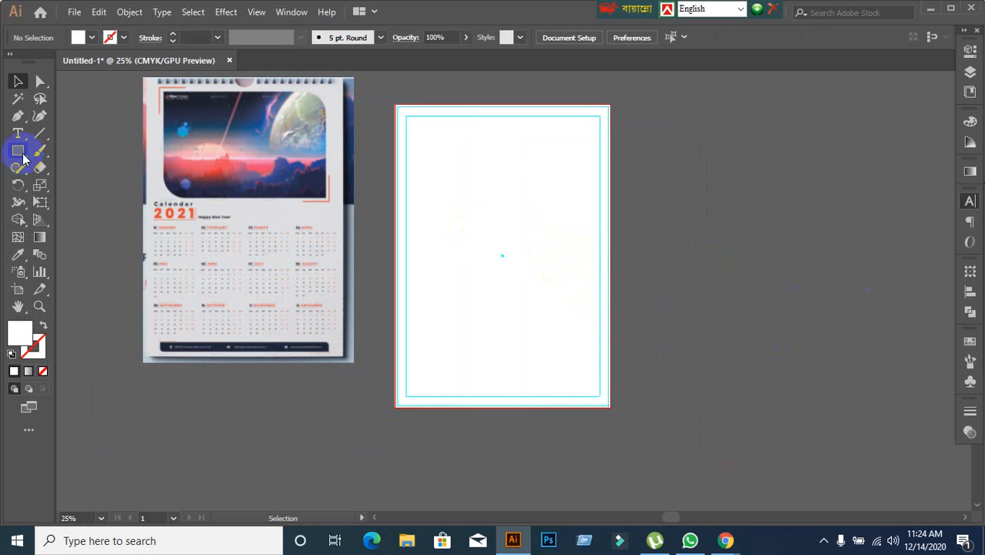
pyautogui.moveTo(229, 199); pyautogui.dragTo(230, 226)
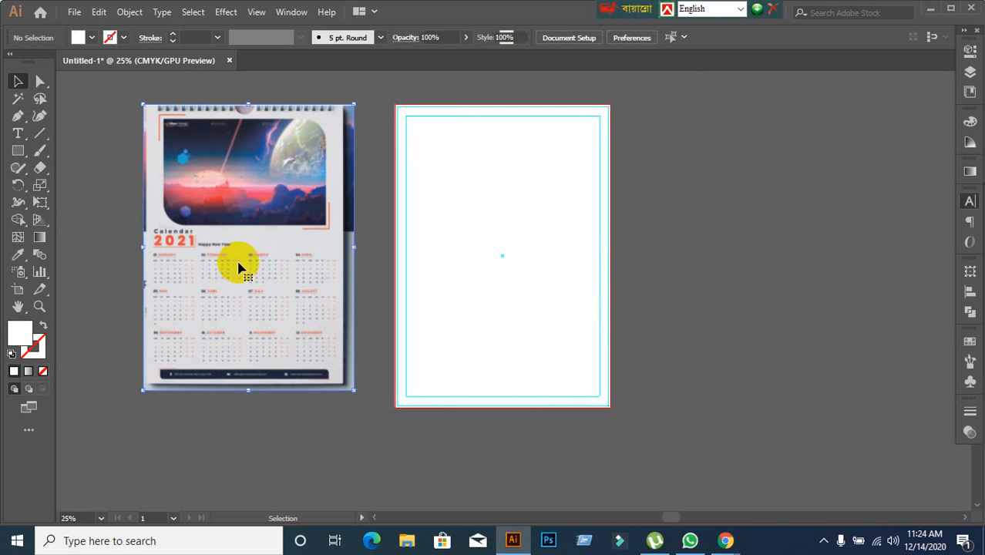
pyautogui.click(114, 242)
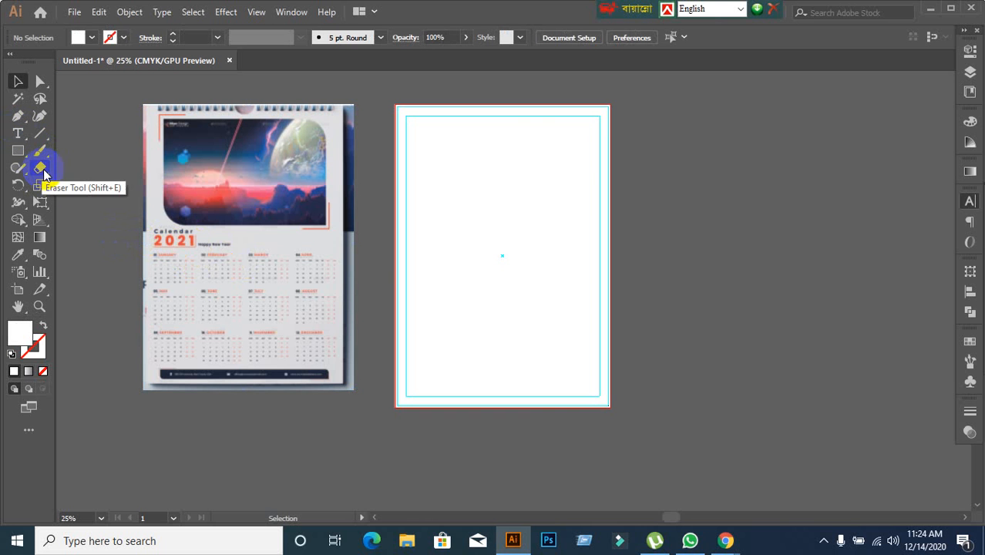
# Create an area type frame about 10.69 in wide and 6.36 in high in the artboard's lower half, spanning the inner margin guides.
pyautogui.moveTo(13, 137); pyautogui.dragTo(91, 139)
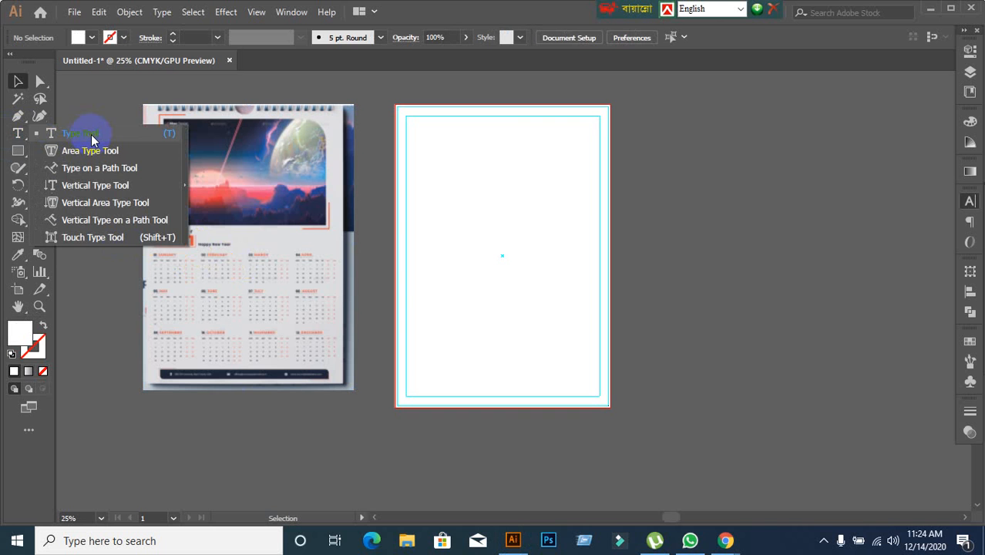
pyautogui.moveTo(91, 139); pyautogui.dragTo(93, 136)
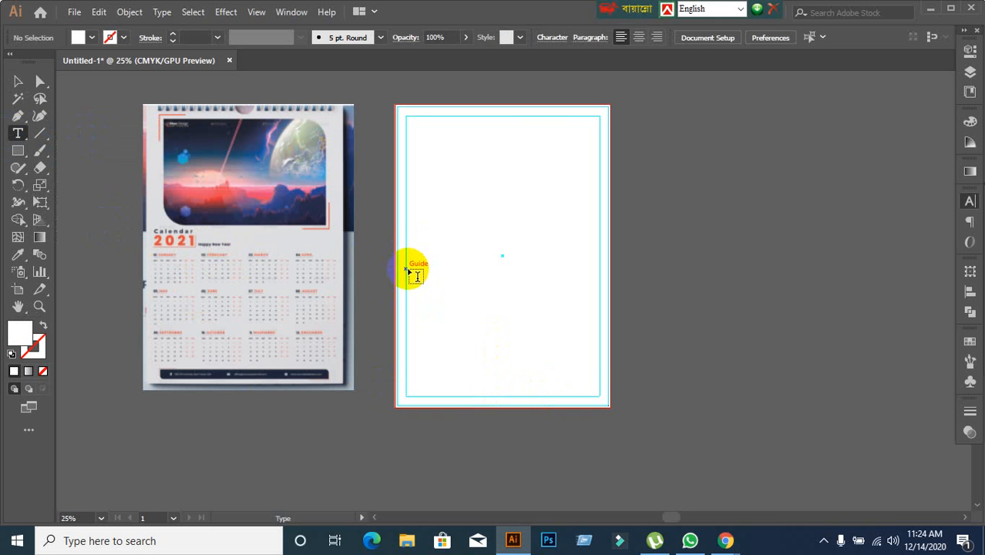
pyautogui.moveTo(408, 269); pyautogui.dragTo(604, 390)
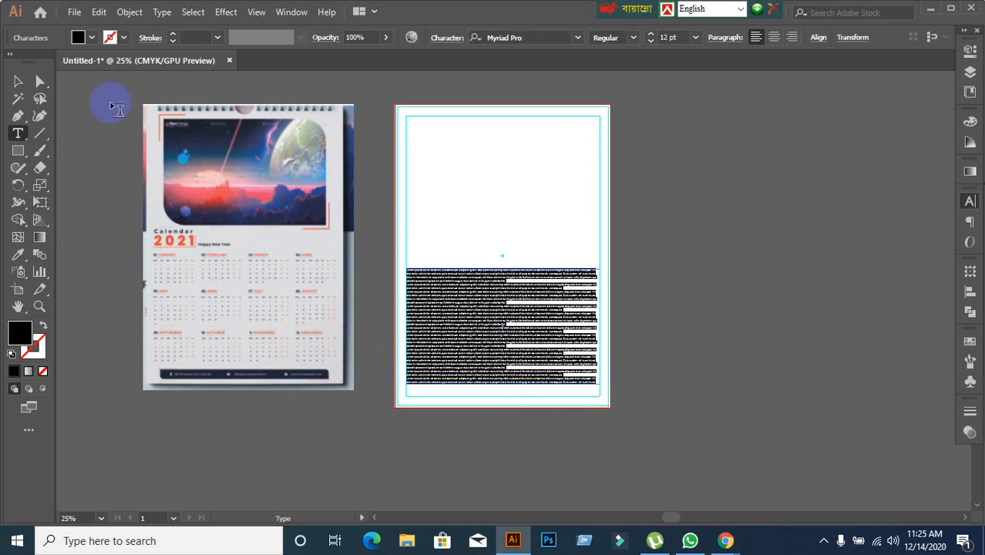
pyautogui.click(19, 83)
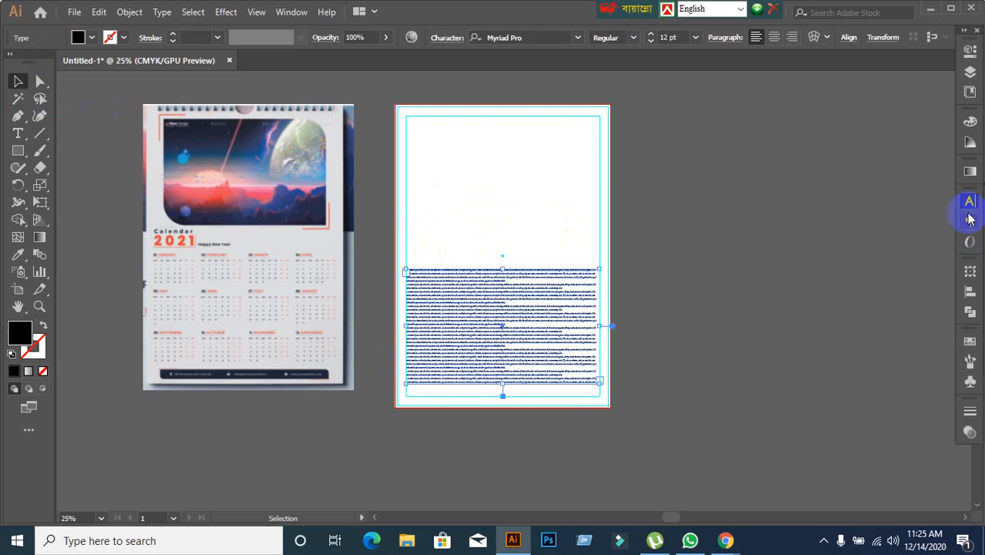
# Center-align the placeholder paragraphs in the area type frame.
pyautogui.scroll(2, 525, 176)
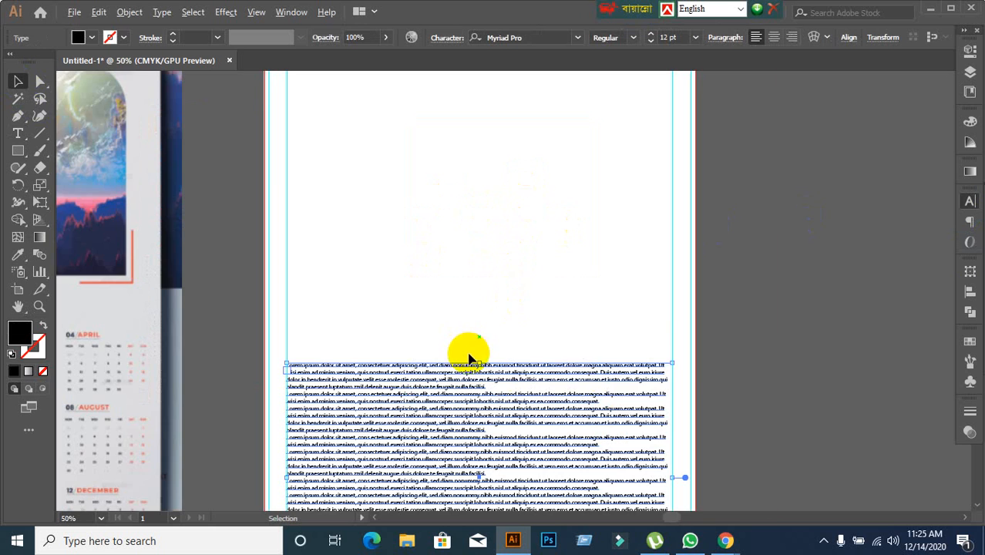
pyautogui.scroll(2, 468, 352)
pyautogui.moveTo(481, 354); pyautogui.dragTo(567, 219)
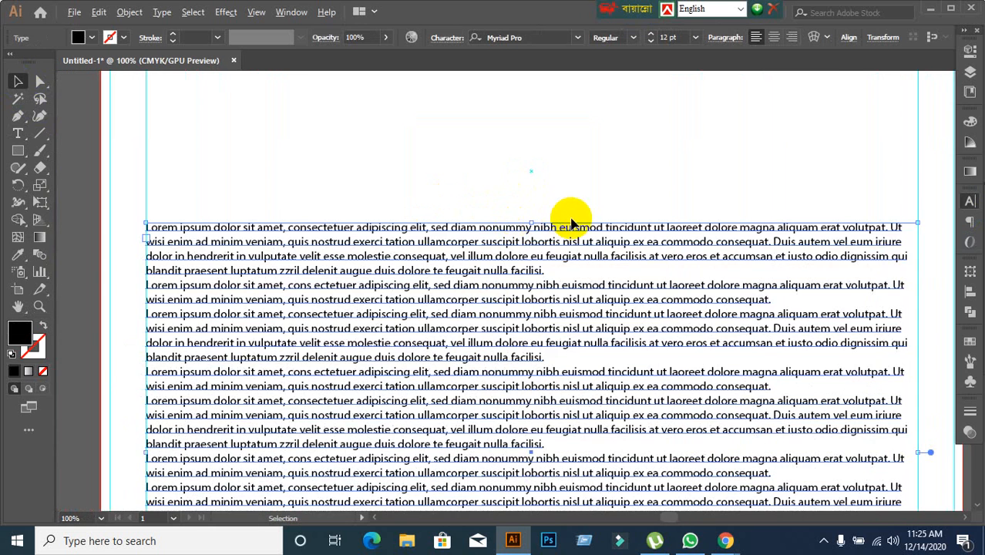
pyautogui.scroll(-1, 567, 220)
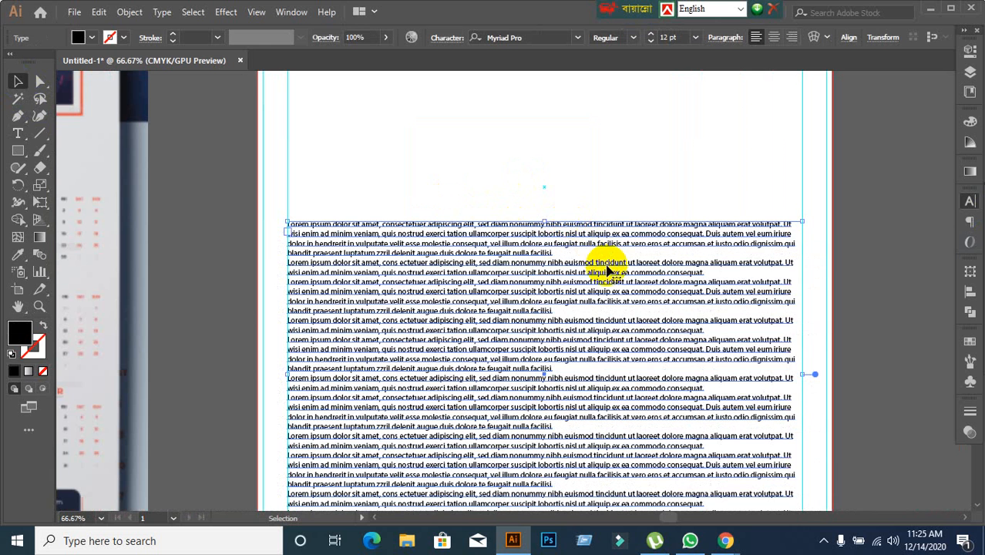
pyautogui.click(971, 202)
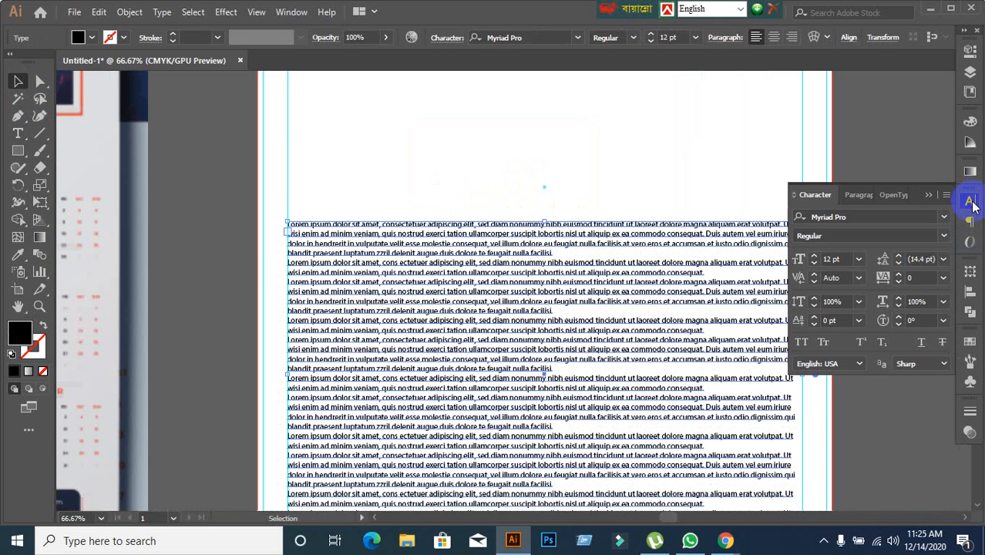
pyautogui.click(861, 196)
pyautogui.click(824, 218)
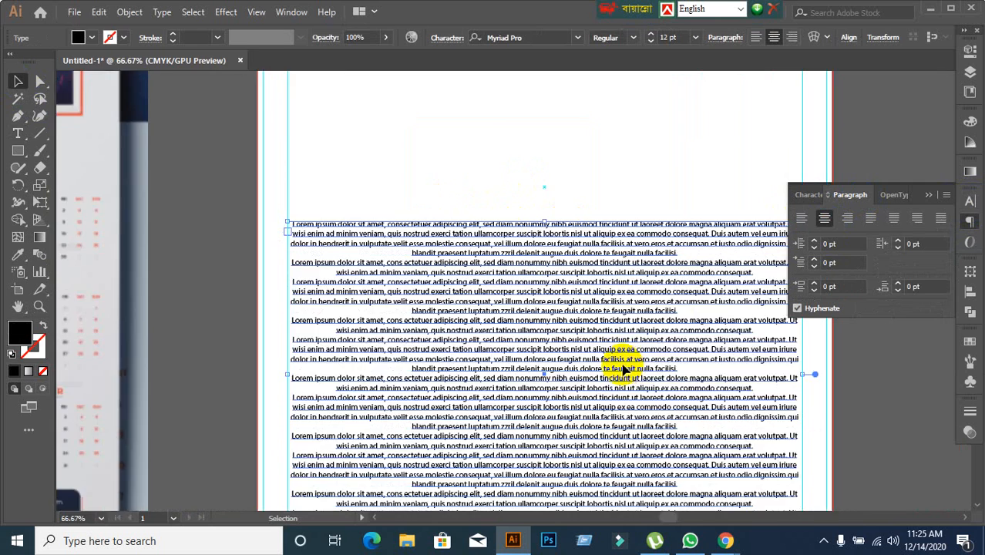
pyautogui.scroll(-1, 624, 370)
pyautogui.moveTo(631, 410); pyautogui.dragTo(591, 365)
pyautogui.scroll(1, 706, 366)
pyautogui.scroll(-1, 591, 365)
pyautogui.scroll(2, 550, 286)
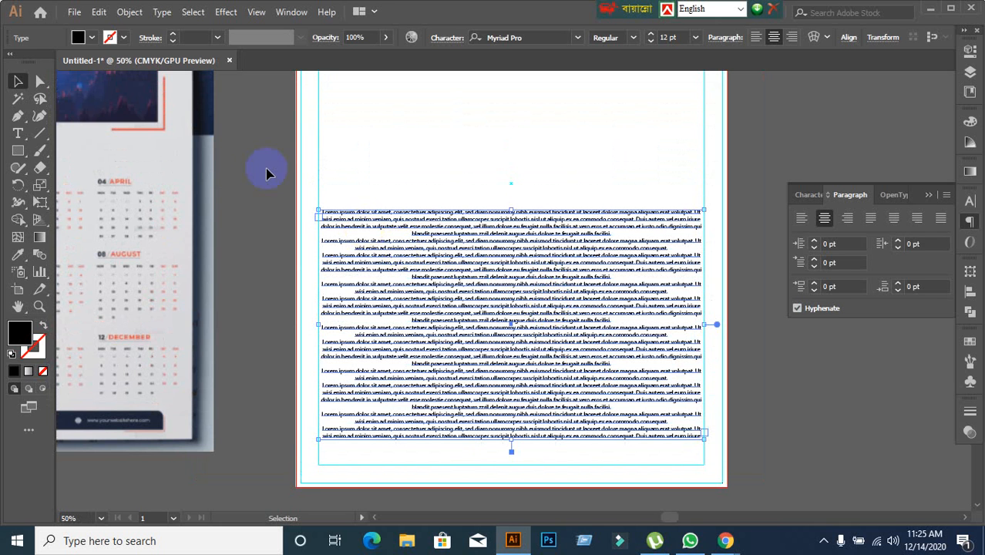
pyautogui.click(160, 12)
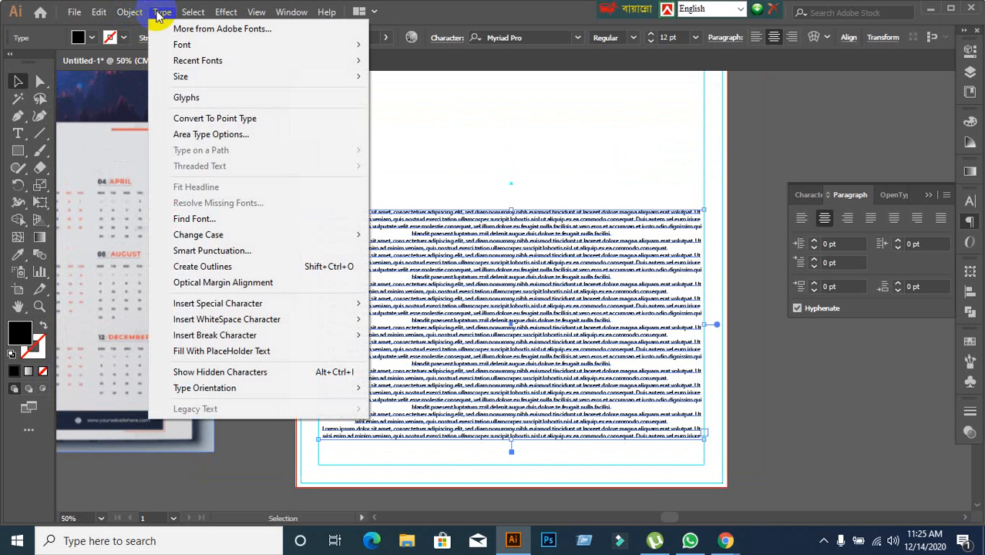
pyautogui.click(207, 139)
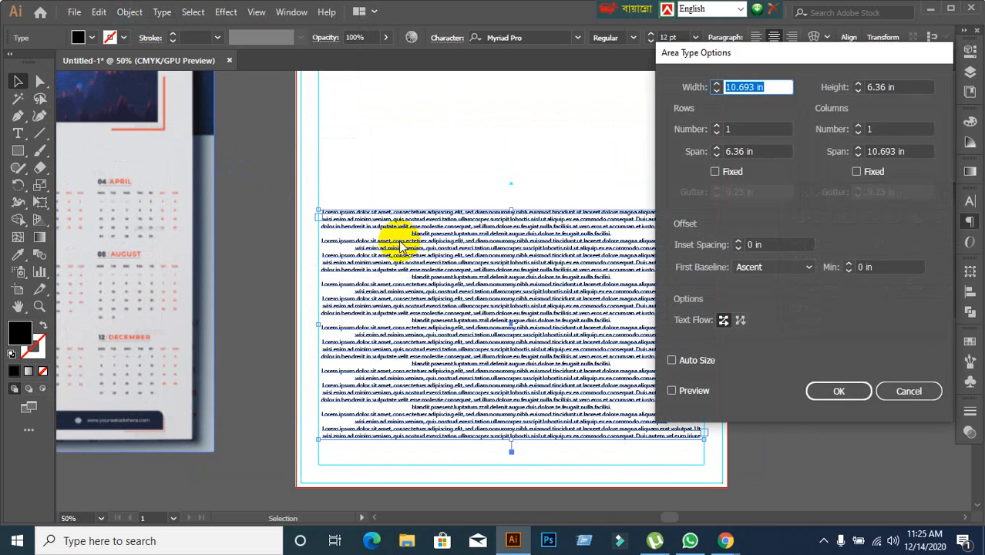
pyautogui.click(671, 391)
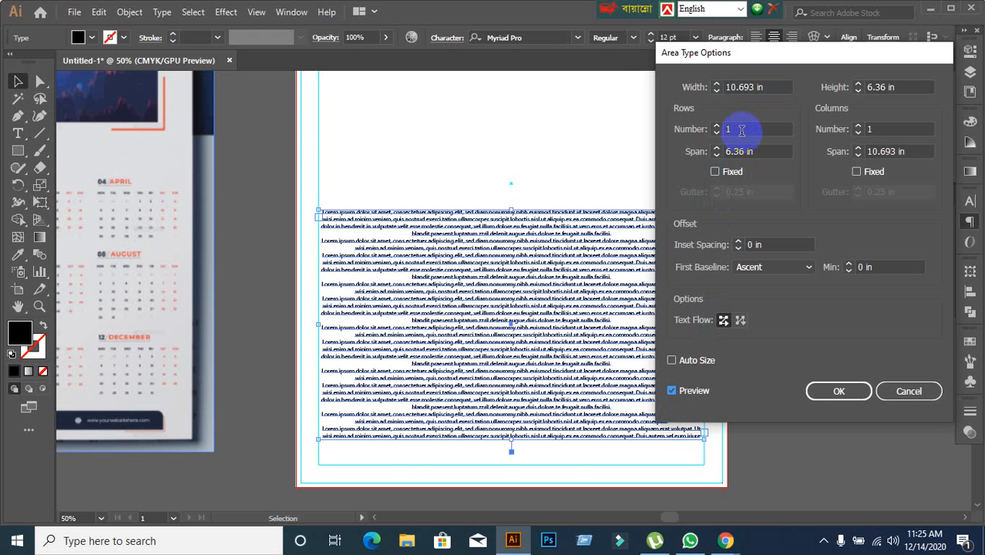
pyautogui.click(903, 390)
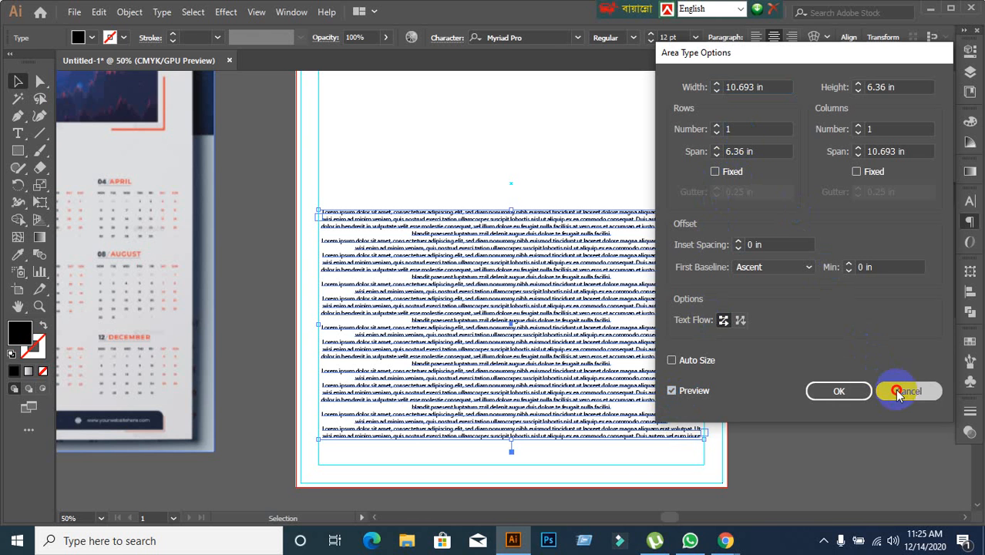
# Delete all placeholder text from the area type frame, keeping the empty frame selected.
pyautogui.press('t')
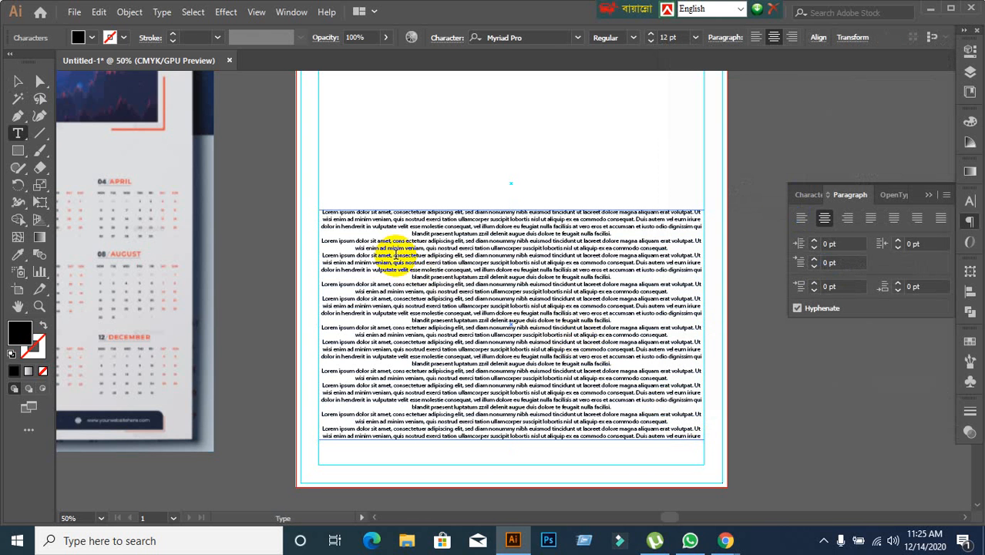
pyautogui.moveTo(321, 212); pyautogui.dragTo(713, 435)
pyautogui.press('BackSpace')
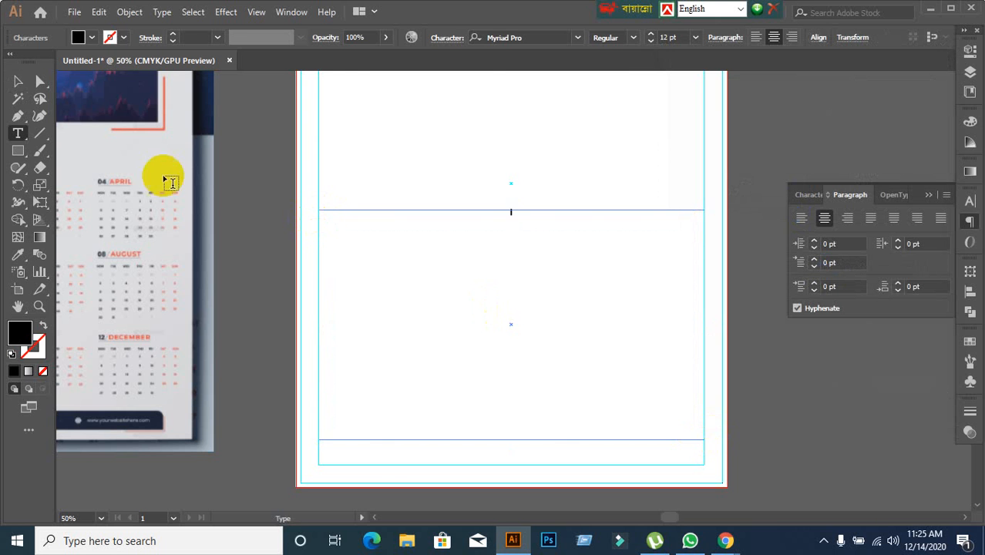
pyautogui.click(18, 81)
pyautogui.moveTo(312, 300); pyautogui.dragTo(514, 299)
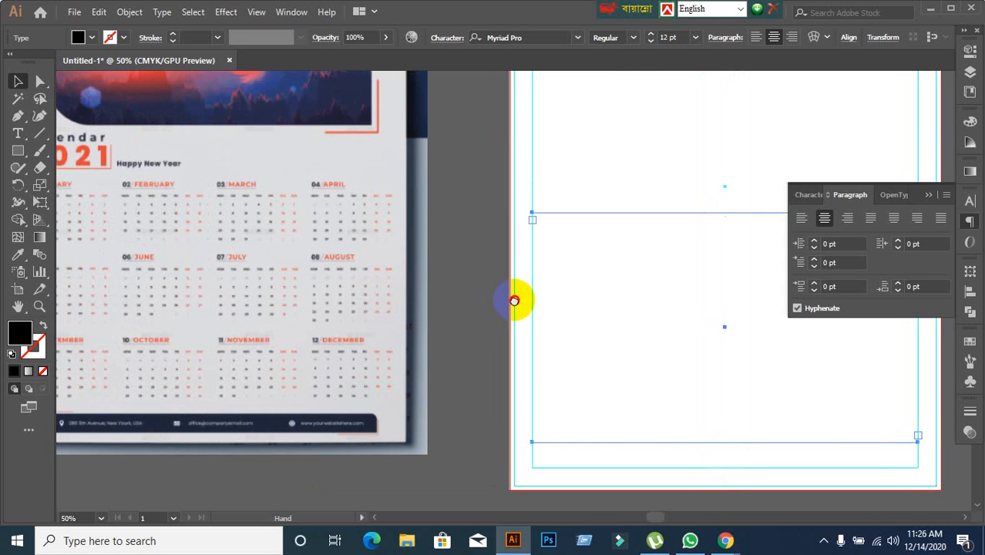
pyautogui.scroll(1, 171, 260)
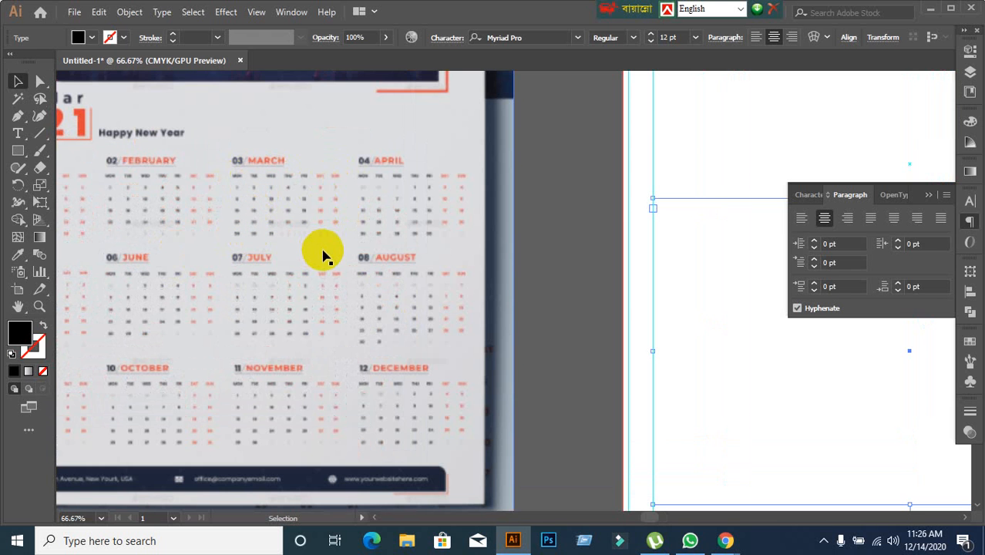
pyautogui.scroll(-2, 324, 257)
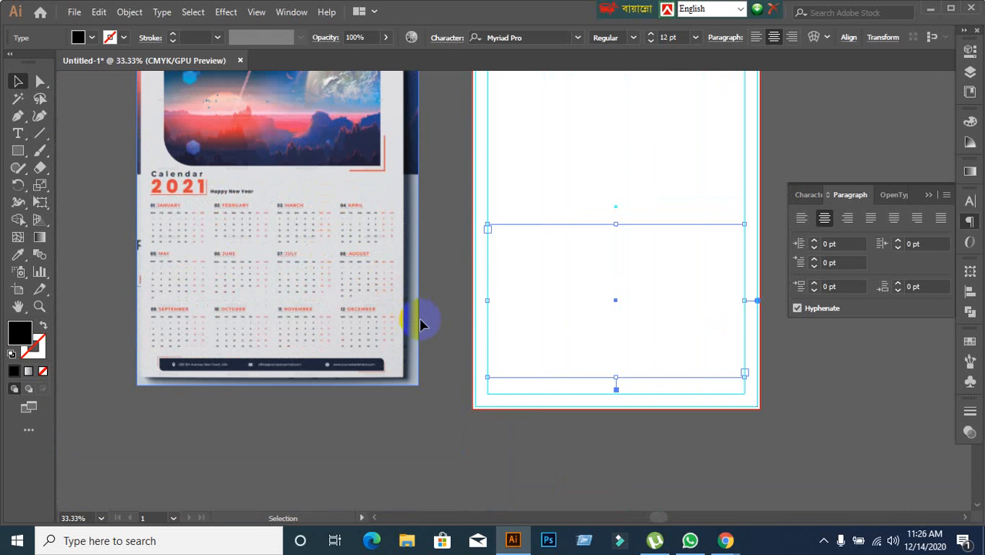
pyautogui.click(521, 440)
# Set the empty text frame's Area Type Options to 7 rows and 7 columns, and enable the preview.
pyautogui.moveTo(553, 176); pyautogui.dragTo(642, 380)
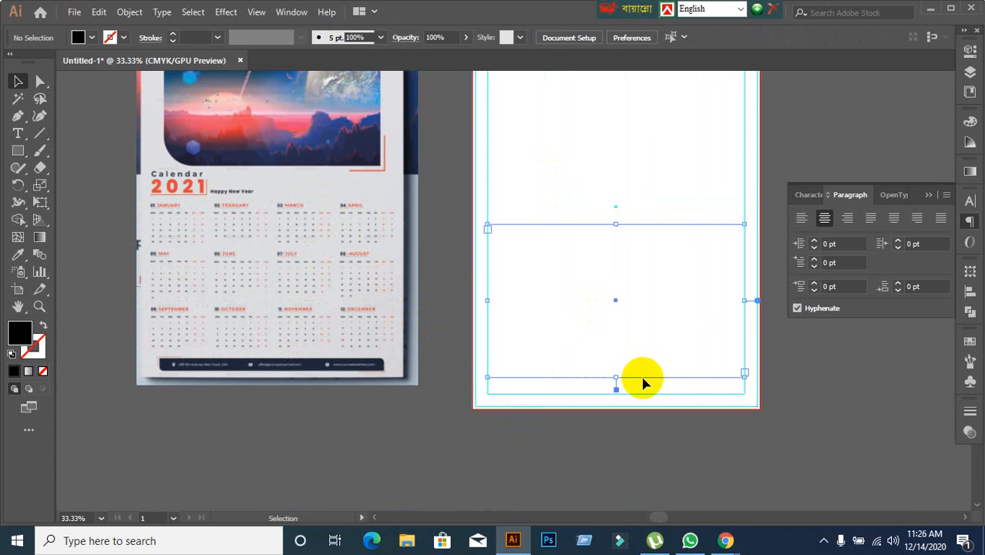
pyautogui.scroll(1, 643, 383)
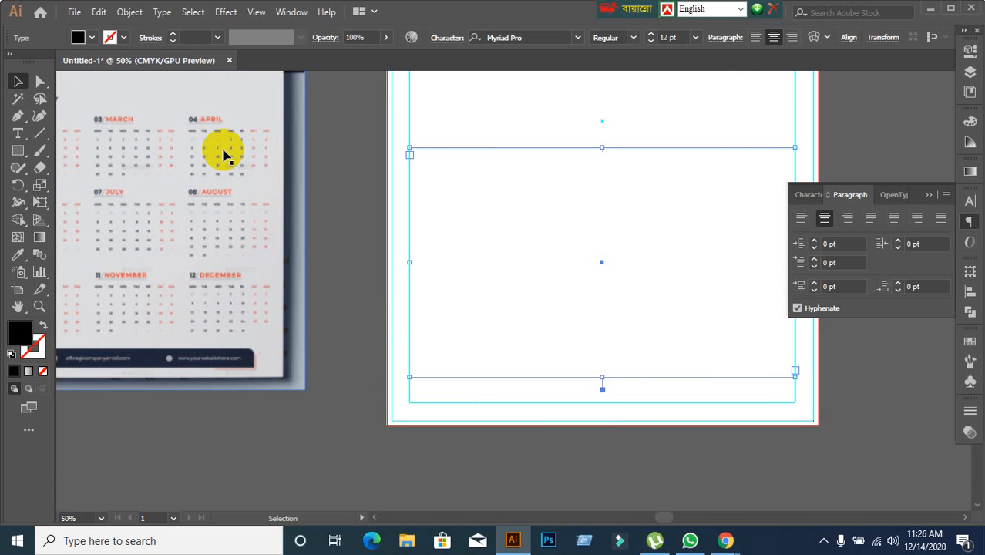
pyautogui.click(130, 13)
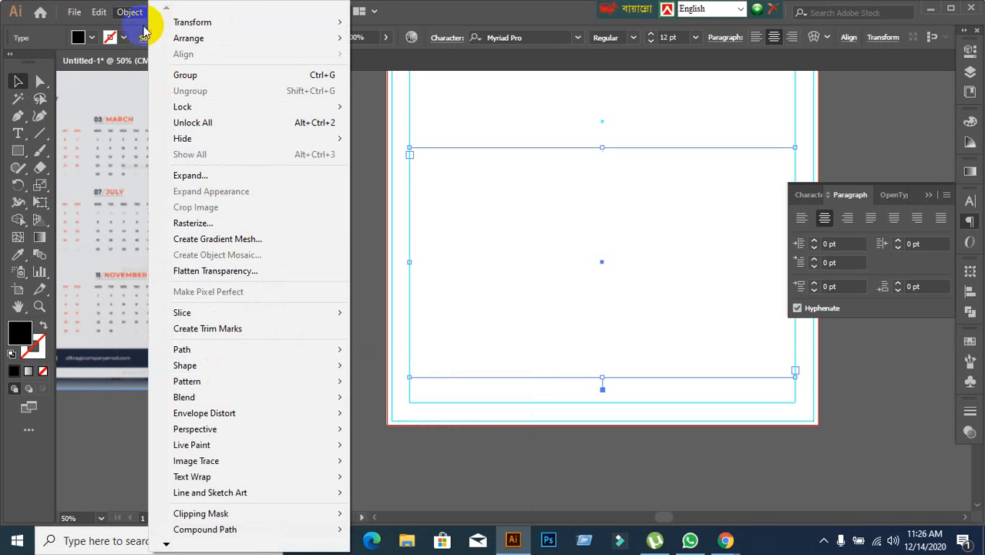
pyautogui.click(449, 17)
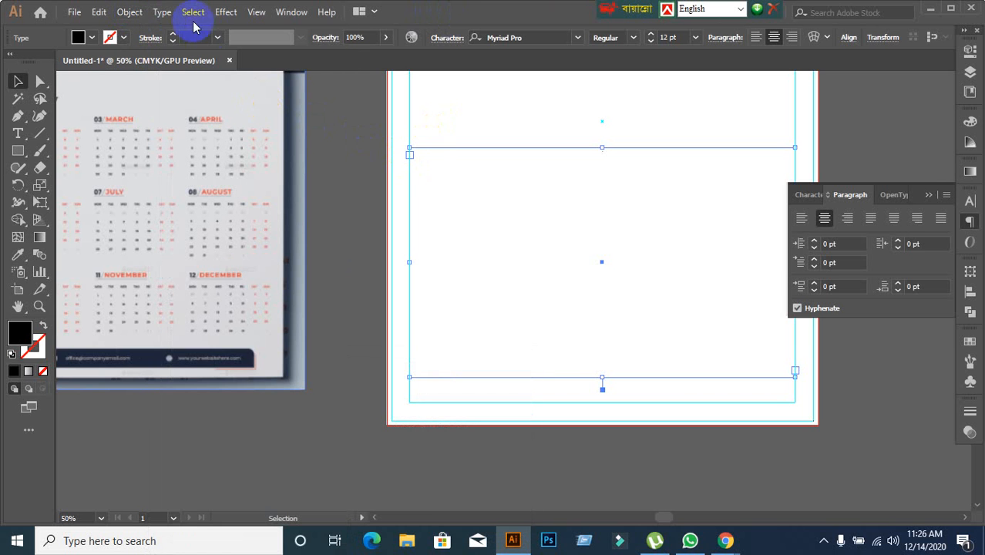
pyautogui.click(161, 11)
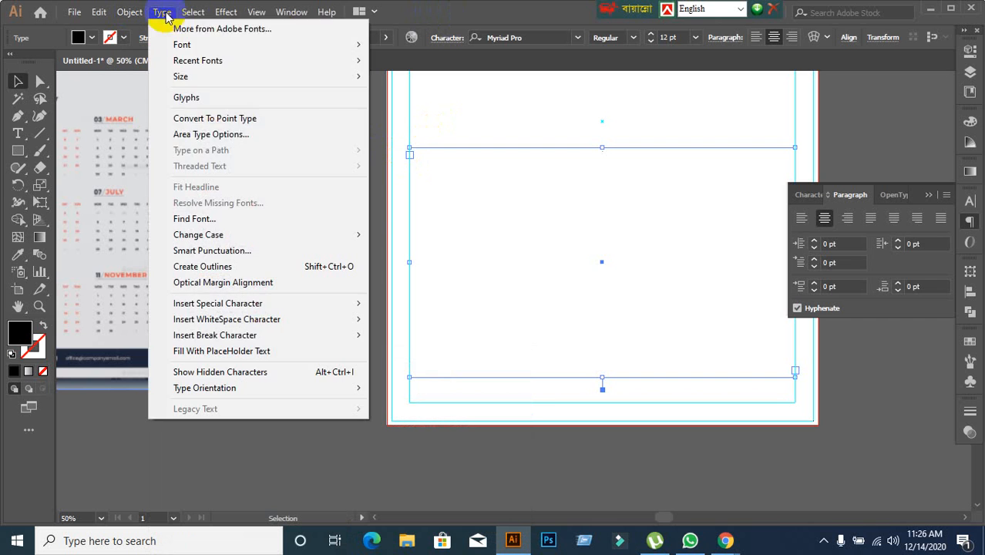
pyautogui.click(189, 137)
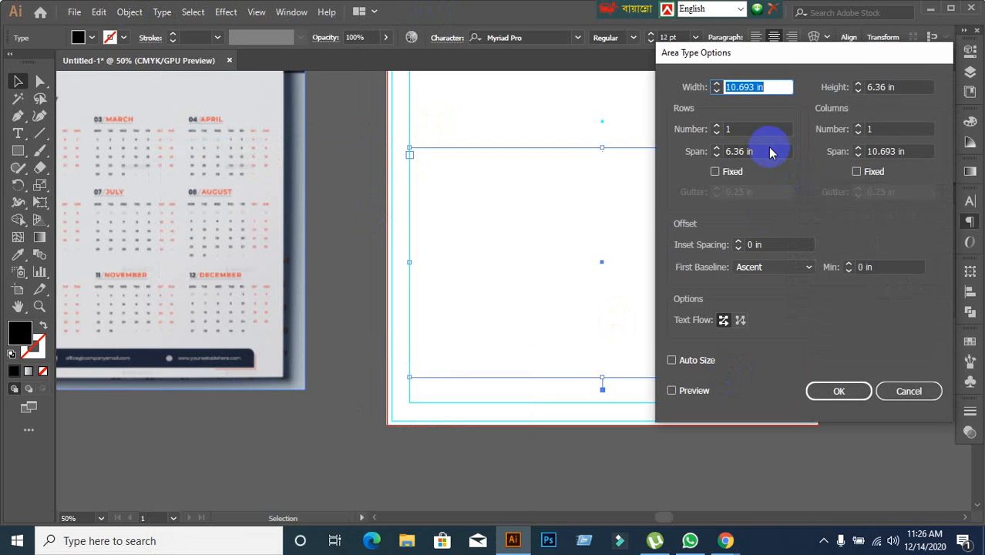
pyautogui.click(728, 129)
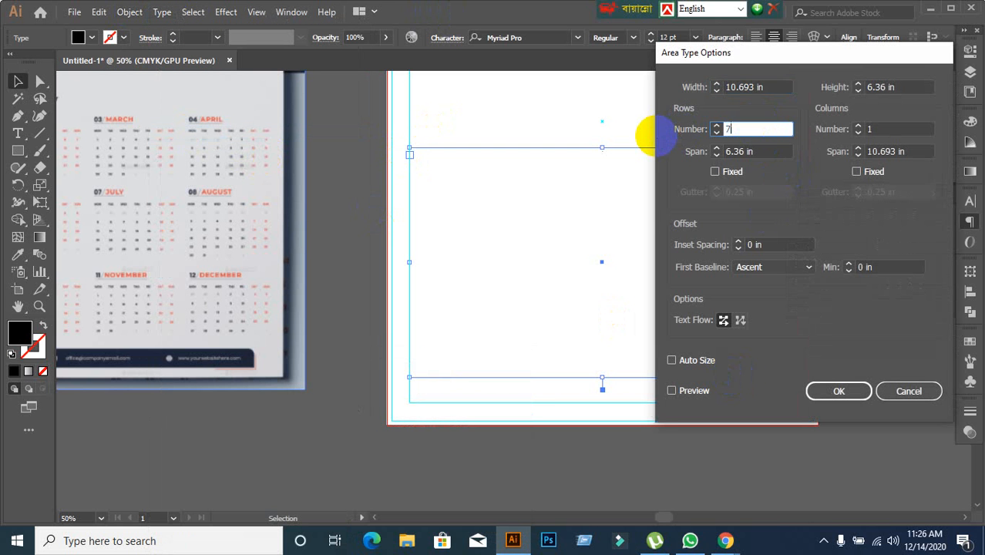
pyautogui.click(881, 129)
pyautogui.write('7')
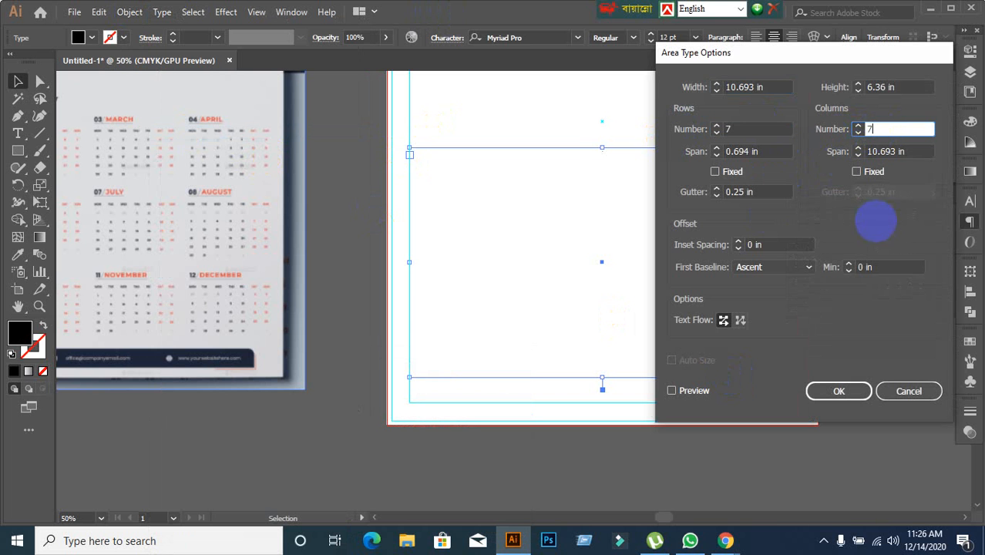
pyautogui.click(672, 391)
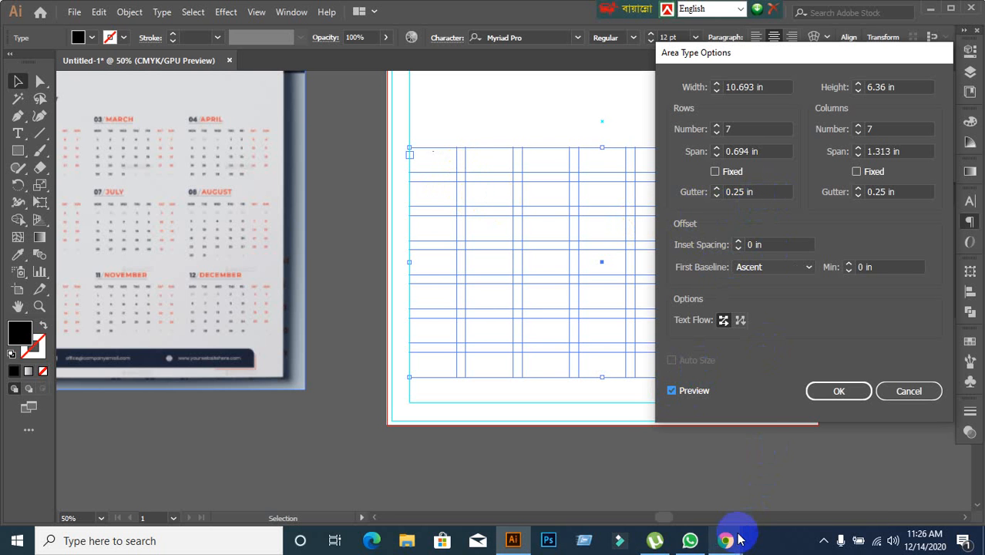
# Switch to the Google Meet call in Chrome, admit the waiting participant, and return to Illustrator.
pyautogui.moveTo(726, 540)
pyautogui.click(669, 473)
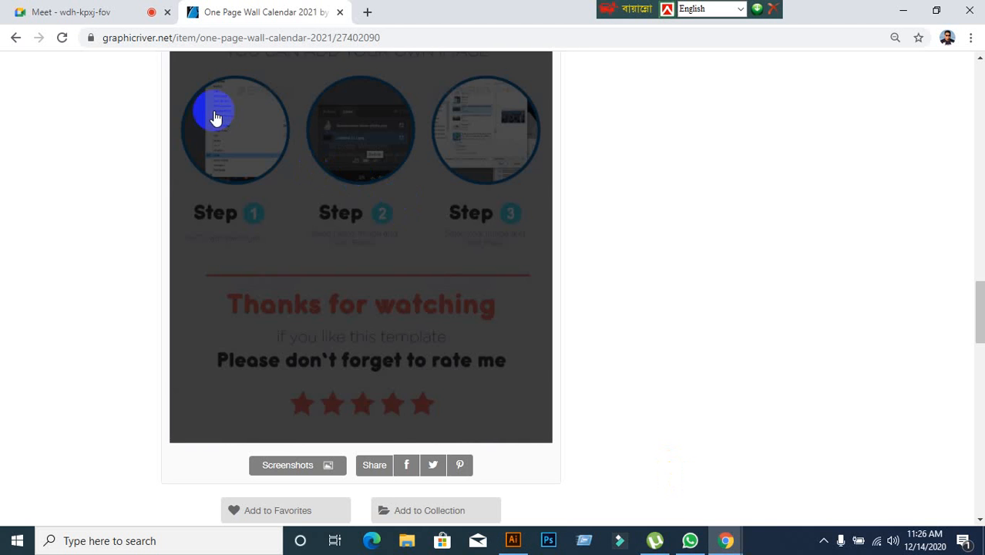
pyautogui.click(75, 14)
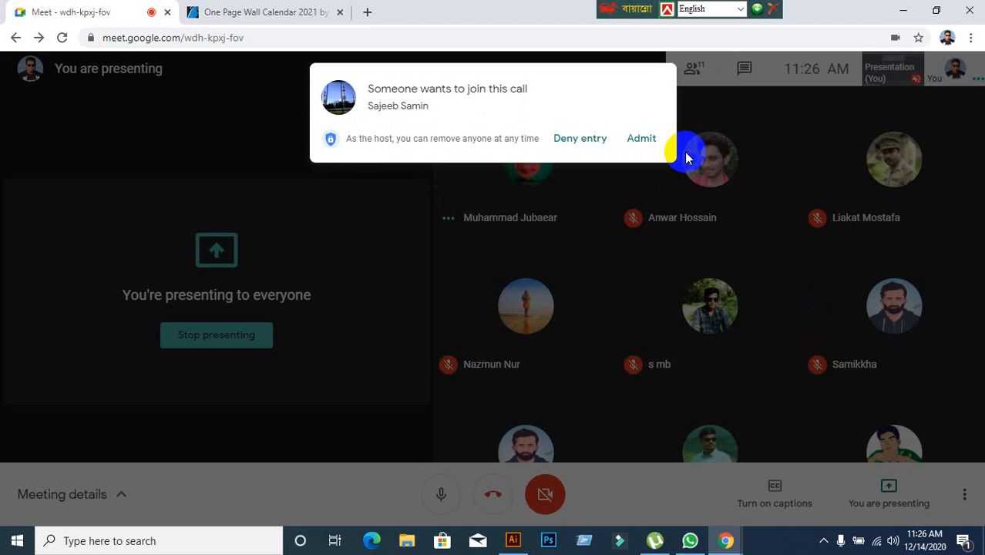
pyautogui.click(646, 142)
pyautogui.click(513, 540)
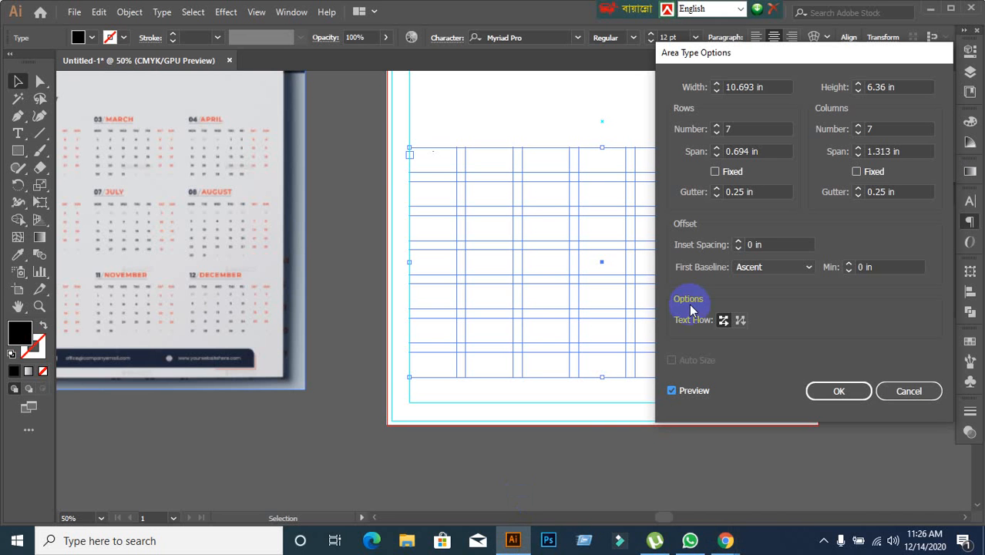
# Set both the row gutter and the column gutter of the area type frame to 0 in and apply the options.
pyautogui.click(771, 194)
pyautogui.press('Down')
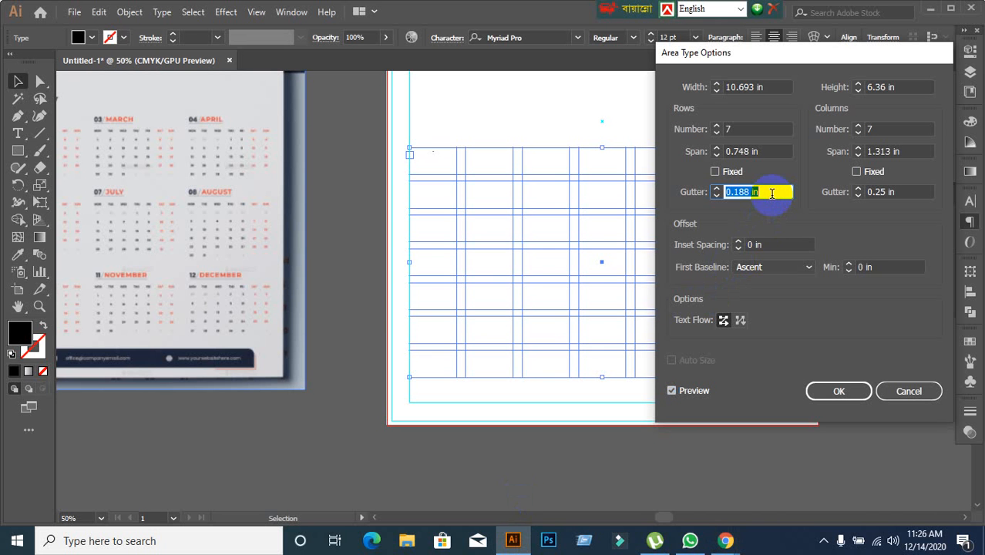
pyautogui.press('Up')
pyautogui.press('Up')
pyautogui.press('Up')
pyautogui.press('Up')
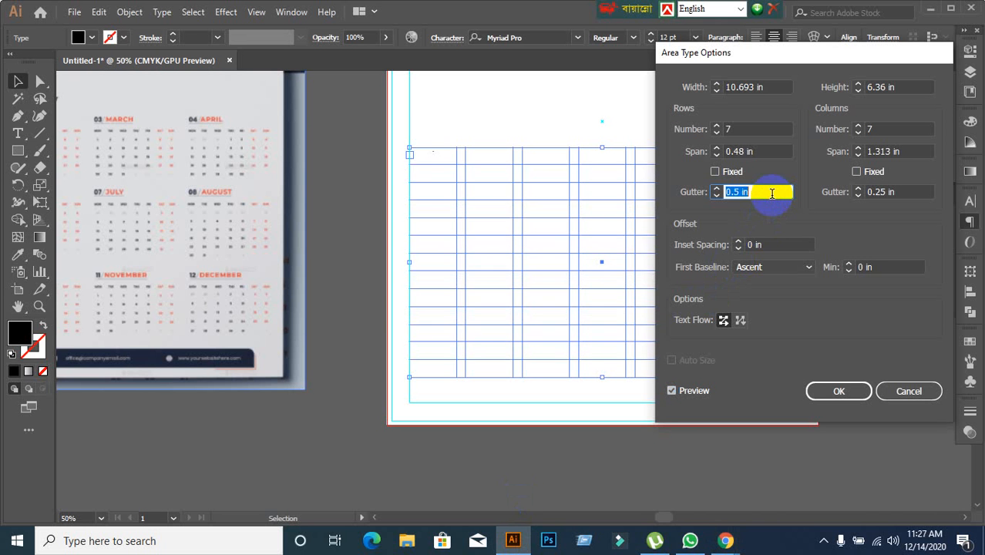
pyautogui.write('0')
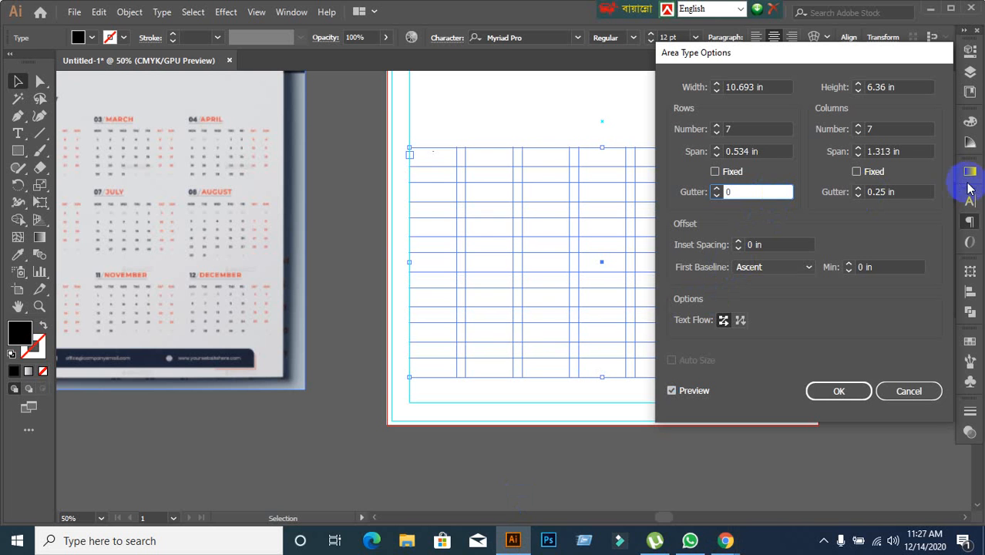
pyautogui.click(848, 194)
pyautogui.write('0')
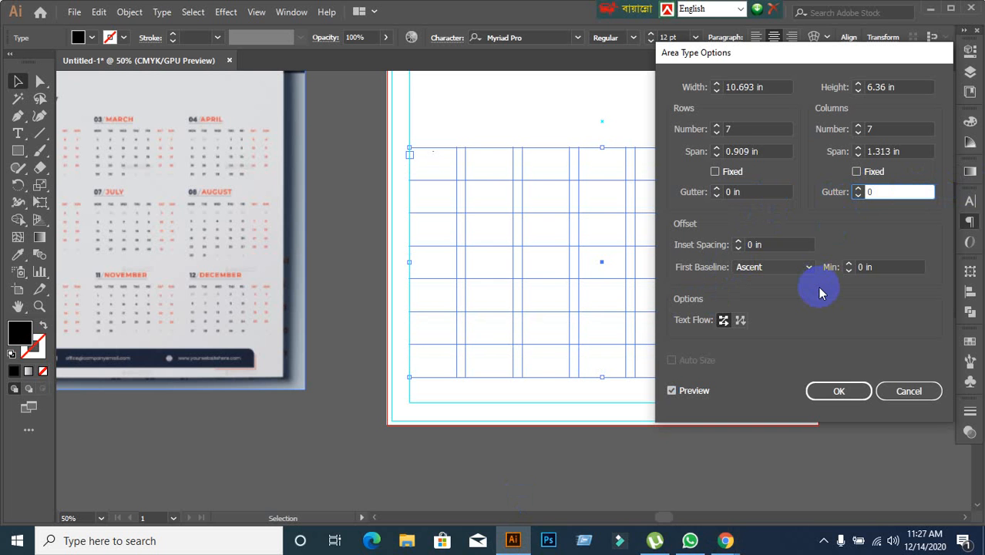
pyautogui.click(833, 390)
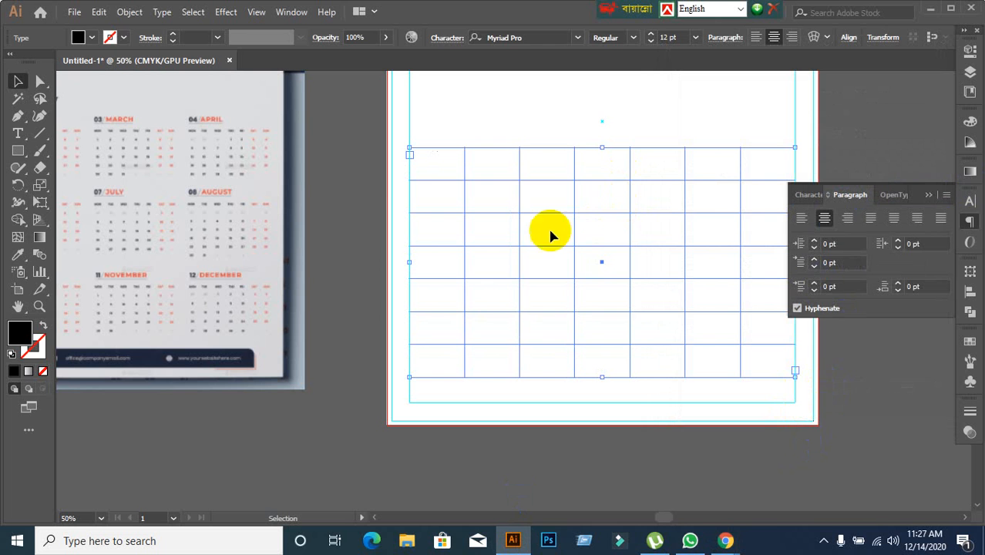
# Enter the weekday names Sat, Sun, Mon and Tue on separate lines, starting in the frame's first cell.
pyautogui.click(20, 135)
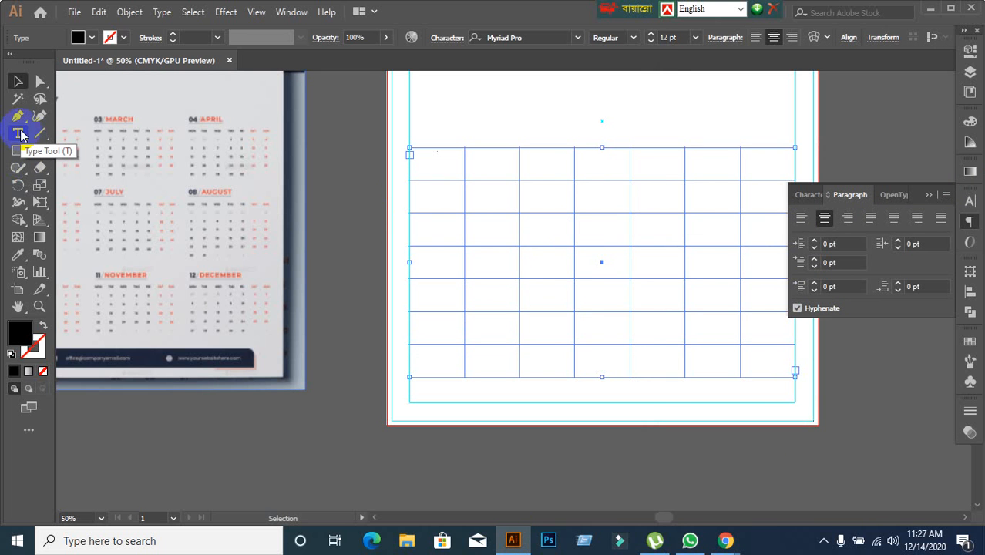
pyautogui.scroll(2, 391, 147)
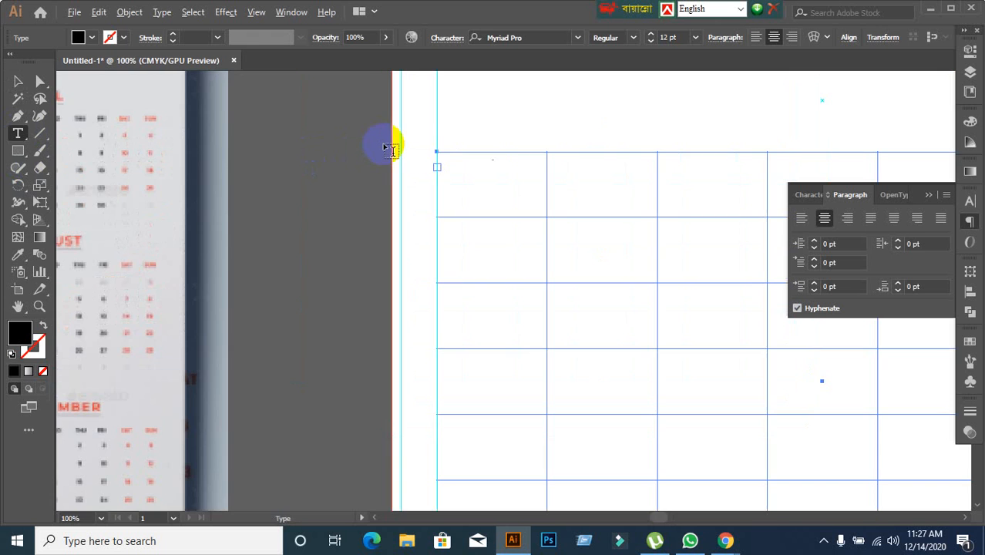
pyautogui.scroll(-1, 436, 154)
pyautogui.scroll(4, 438, 154)
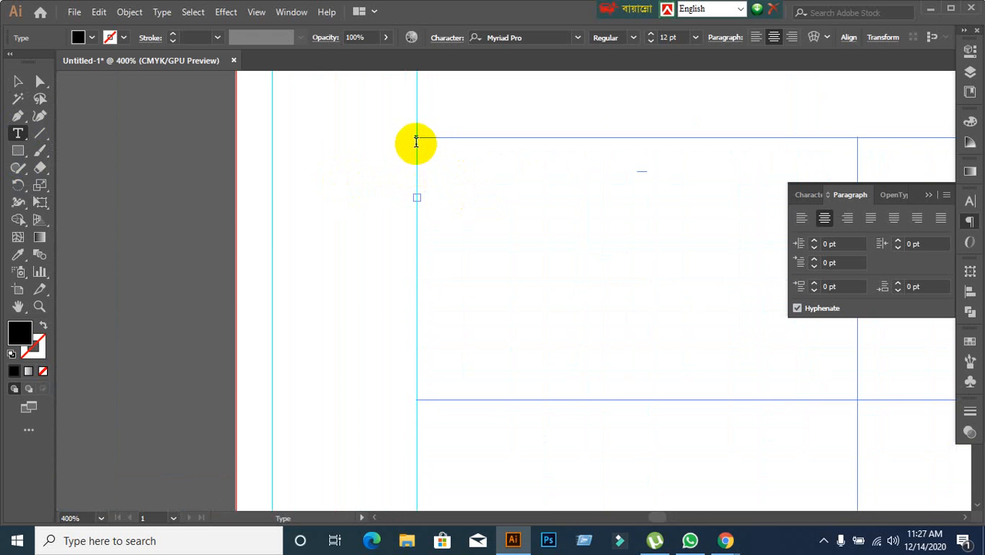
pyautogui.click(415, 141)
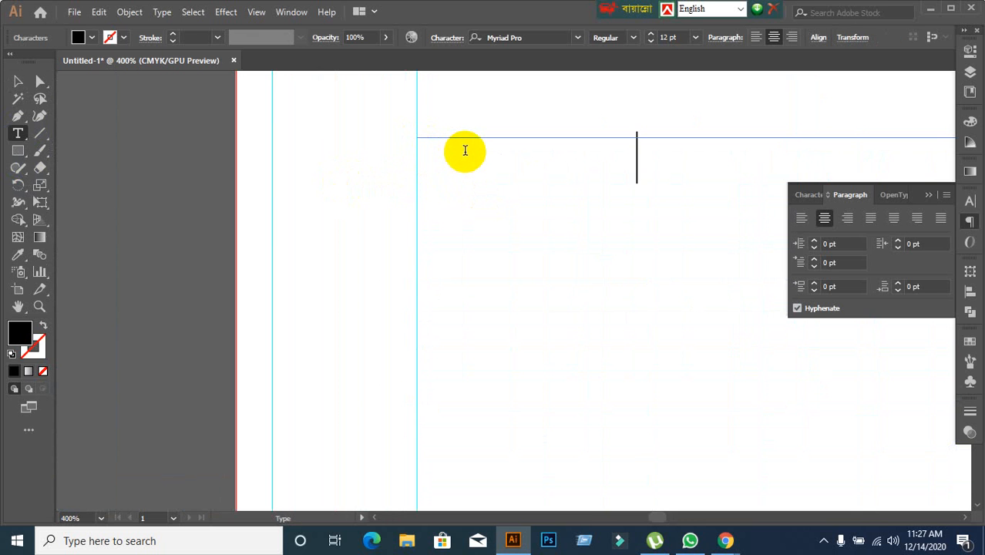
pyautogui.write('Sat')
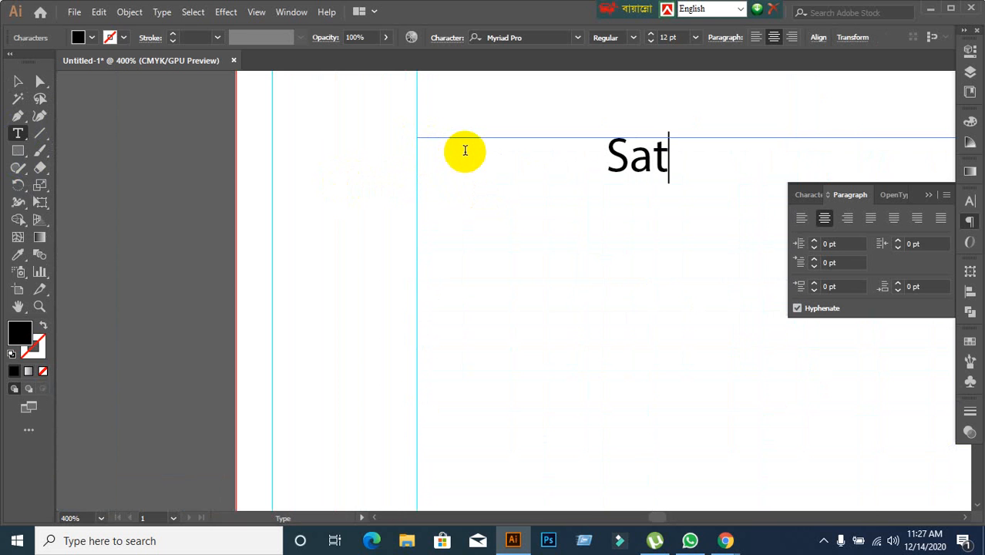
pyautogui.press('Return')
pyautogui.write('Sun')
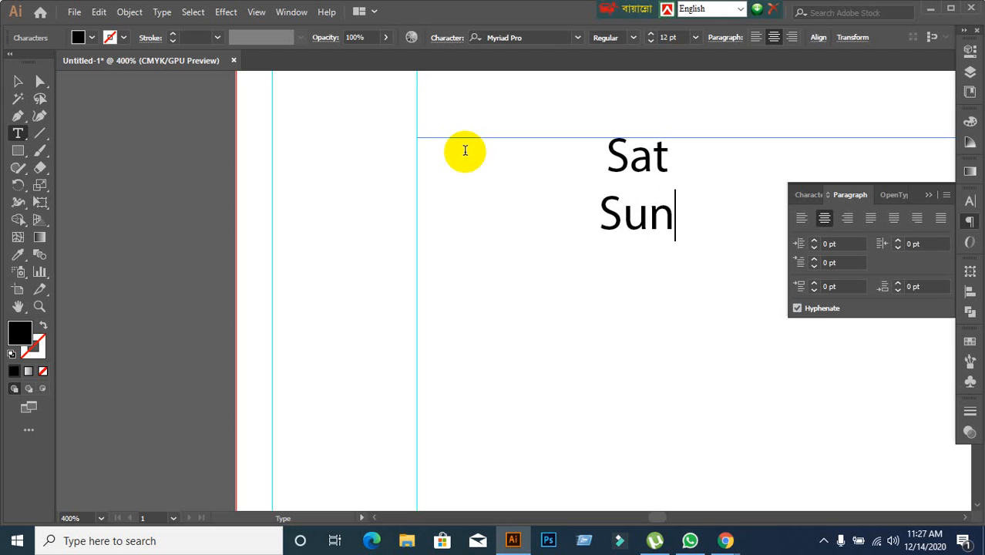
pyautogui.press('Return')
pyautogui.write('Mon')
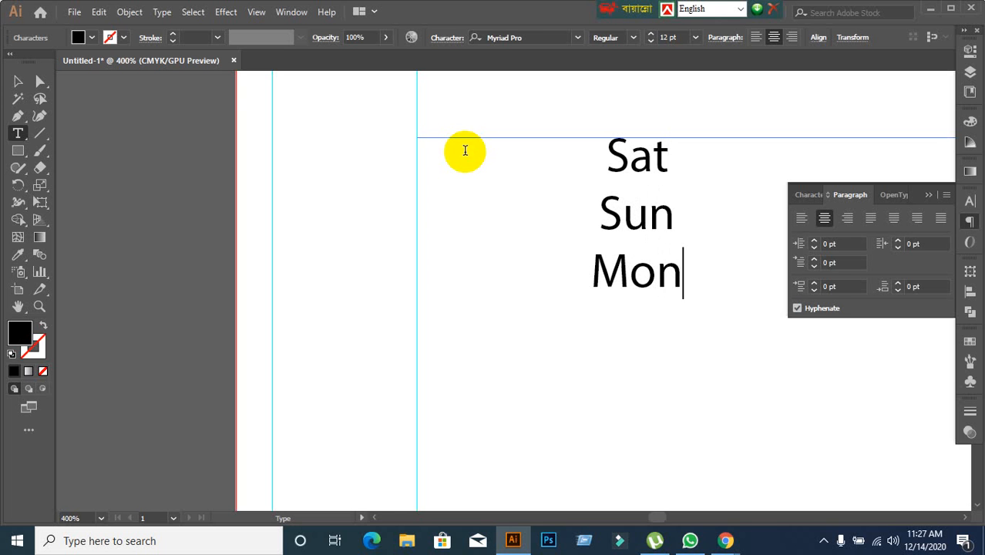
pyautogui.press('Return')
pyautogui.write('T')
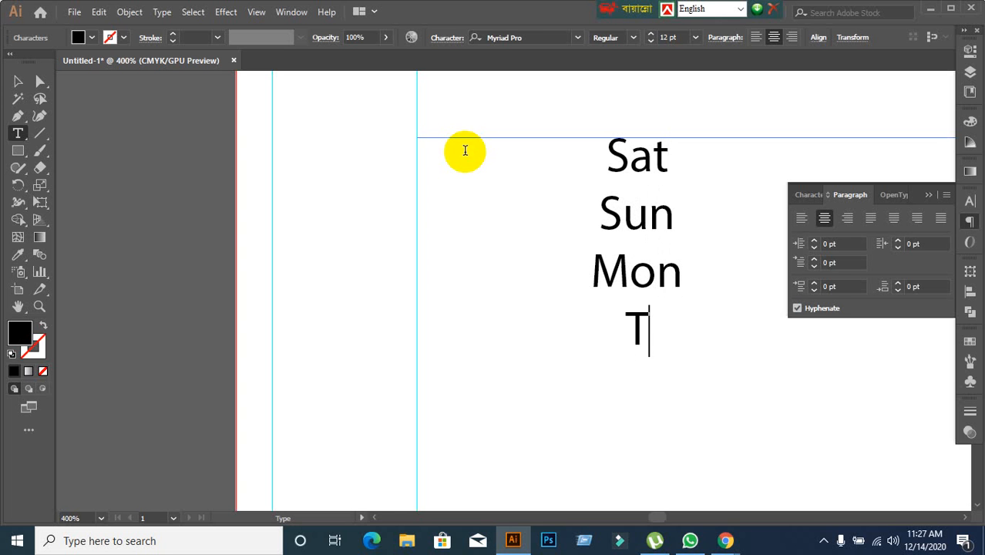
pyautogui.write('ue')
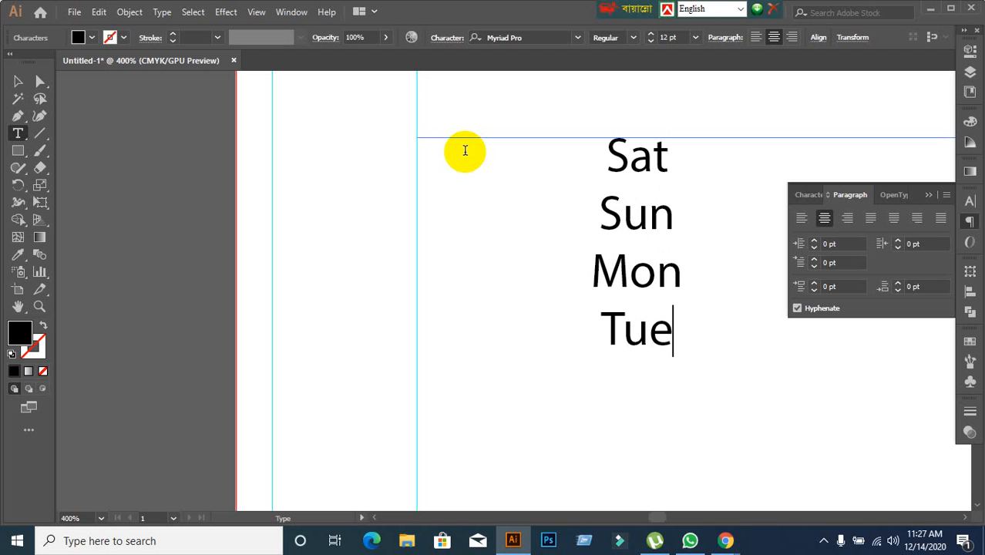
pyautogui.press('Return')
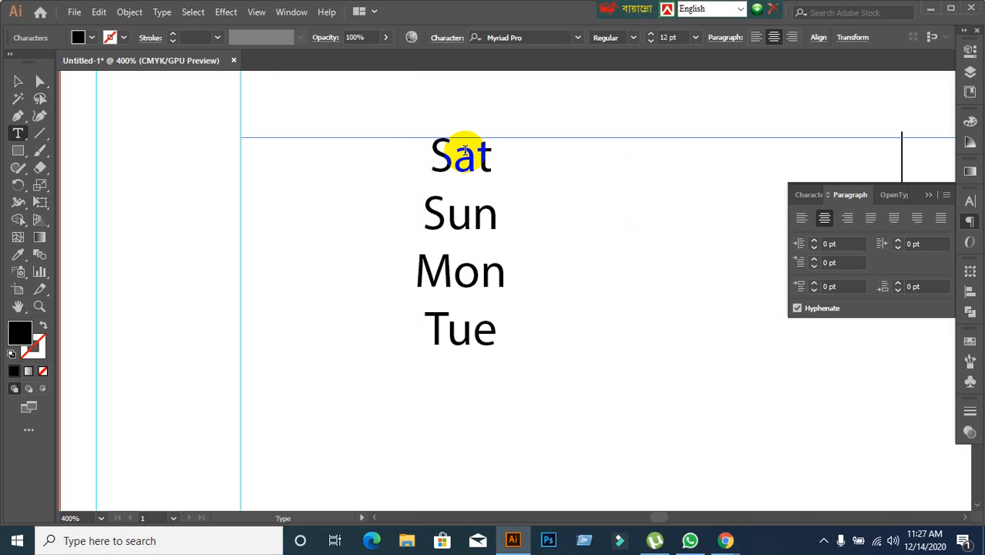
# Continue the weekday list with Wed, Thu and Fri on separate lines, and finish the text entry.
pyautogui.write('Wed')
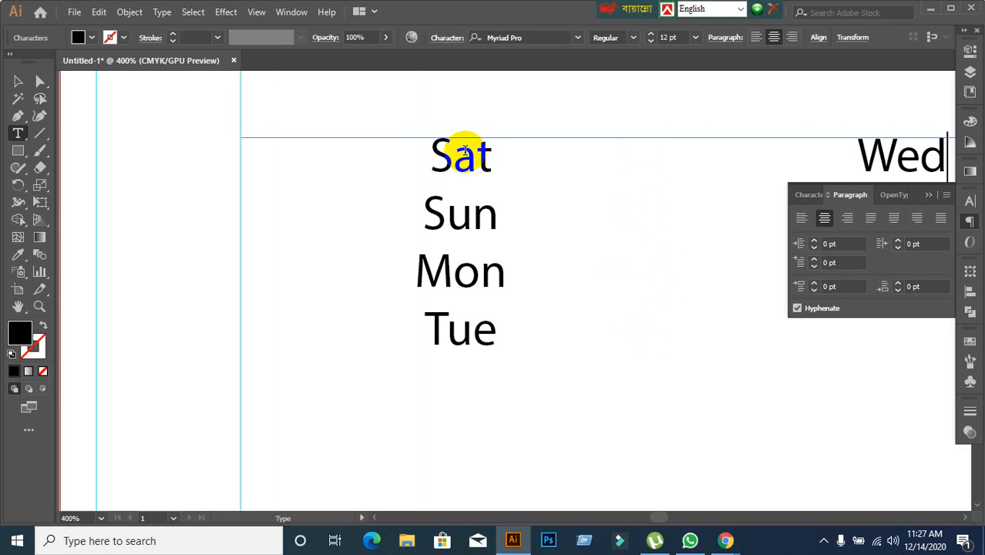
pyautogui.click(927, 195)
pyautogui.press('Return')
pyautogui.write('\\')
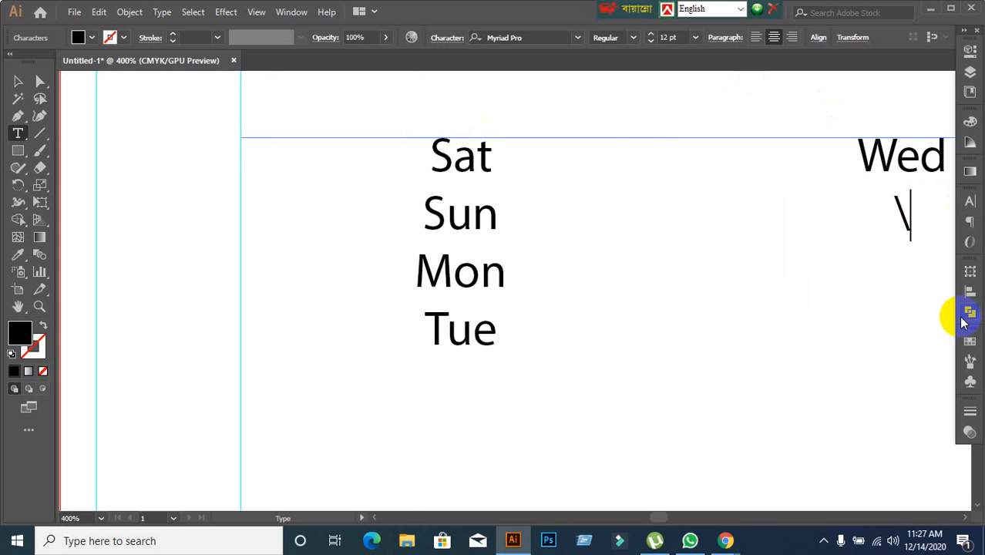
pyautogui.press('BackSpace')
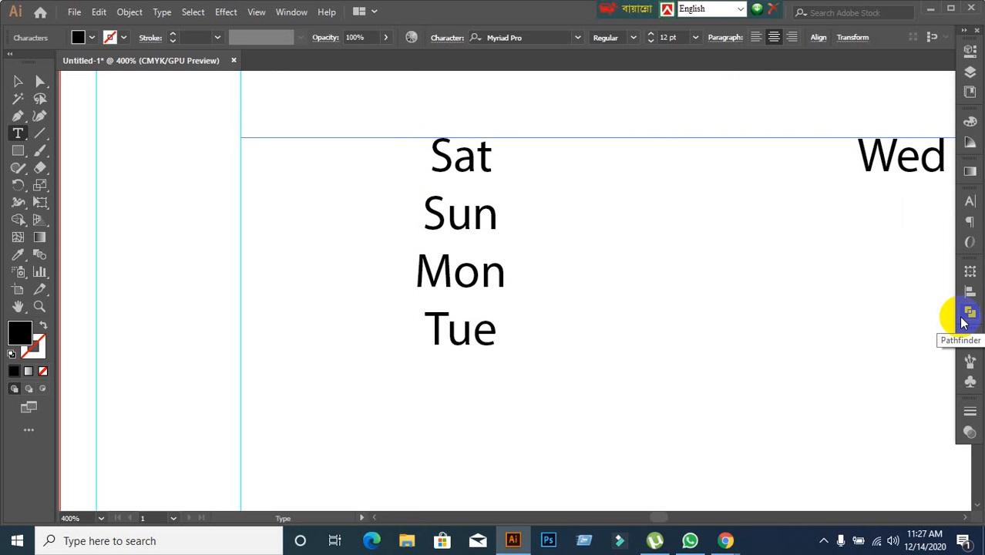
pyautogui.write('Thu')
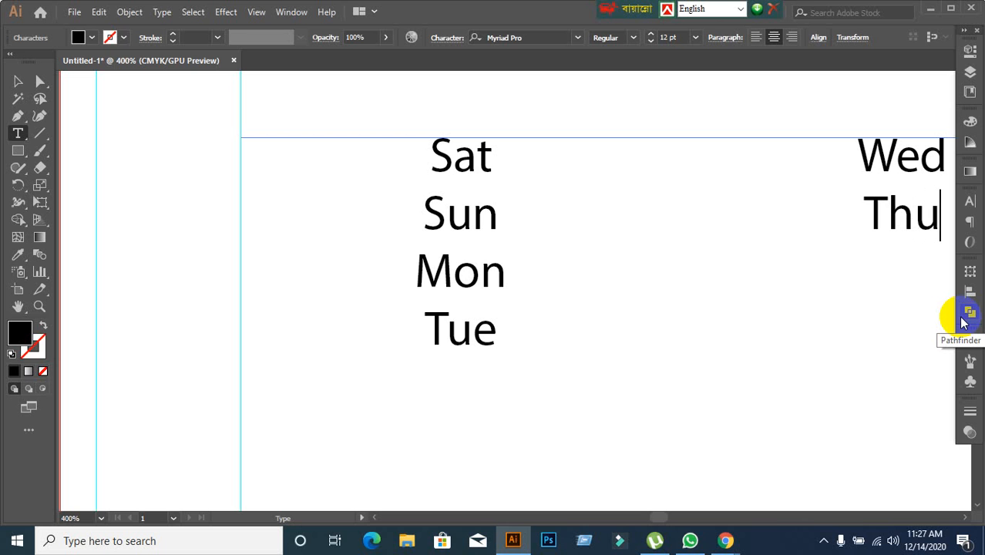
pyautogui.press('Return')
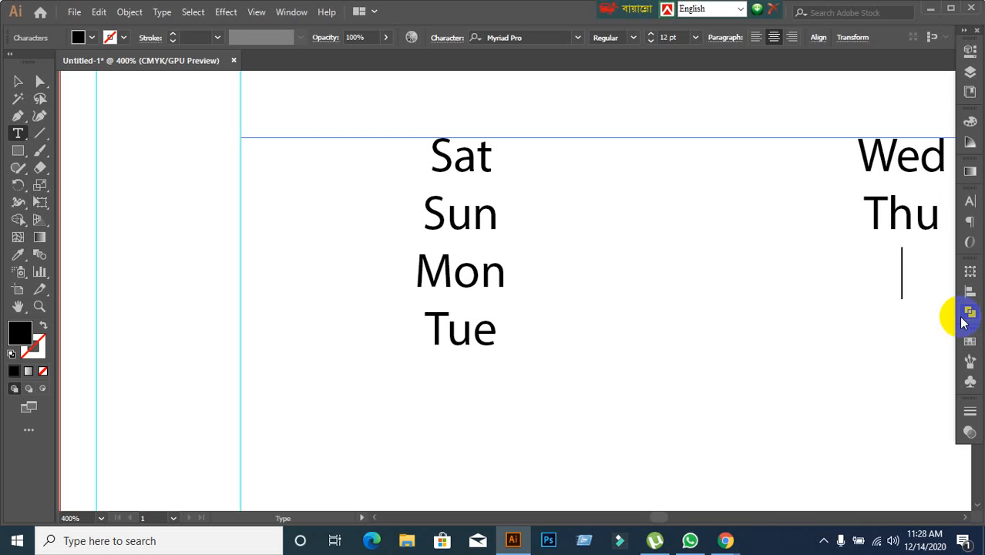
pyautogui.write('Fri')
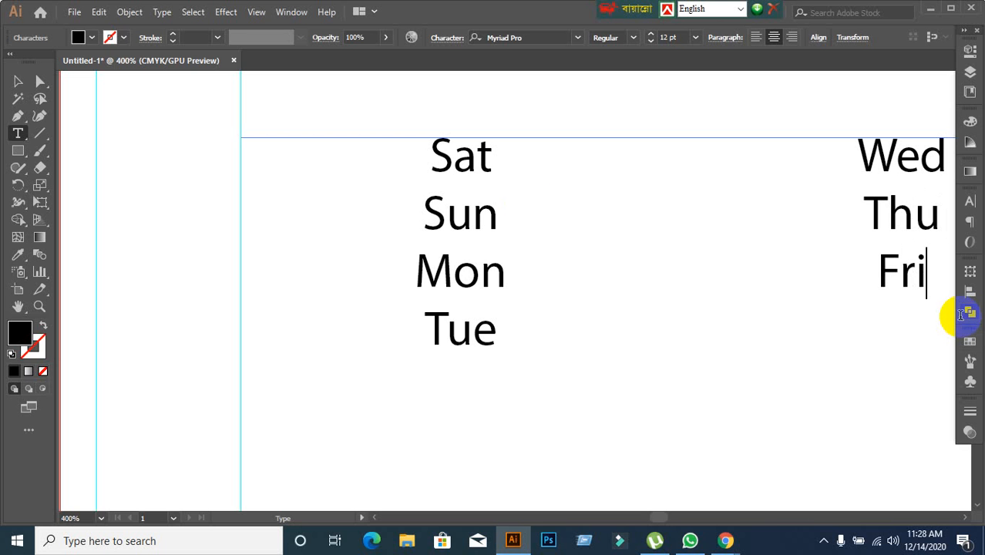
pyautogui.click(18, 81)
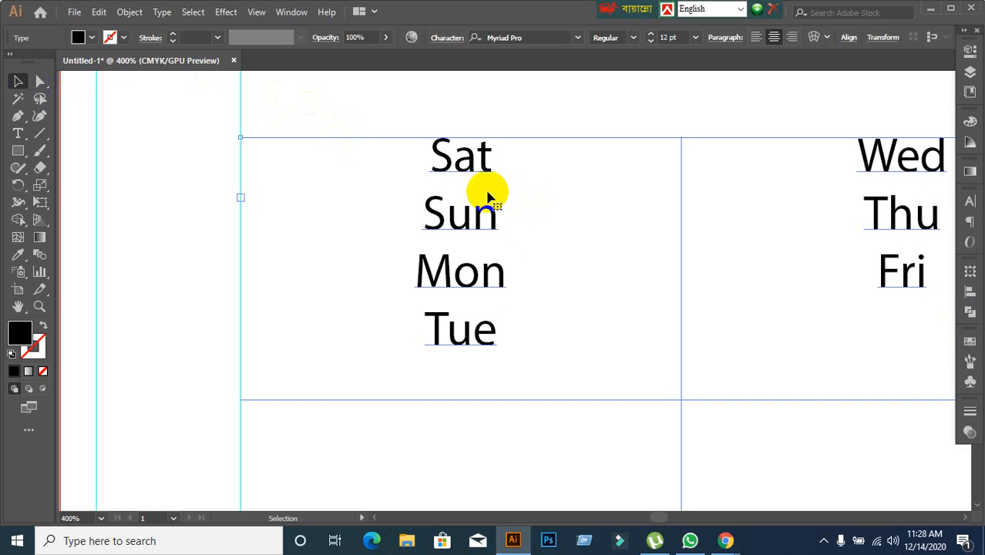
pyautogui.scroll(-4, 527, 292)
pyautogui.scroll(-1, 524, 294)
pyautogui.moveTo(611, 356); pyautogui.dragTo(495, 258)
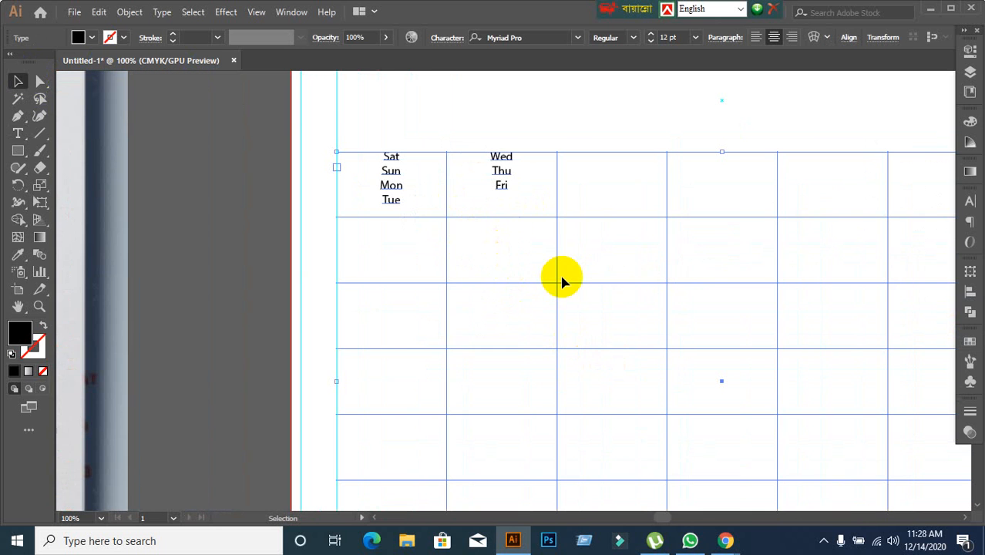
pyautogui.moveTo(561, 282); pyautogui.dragTo(436, 228)
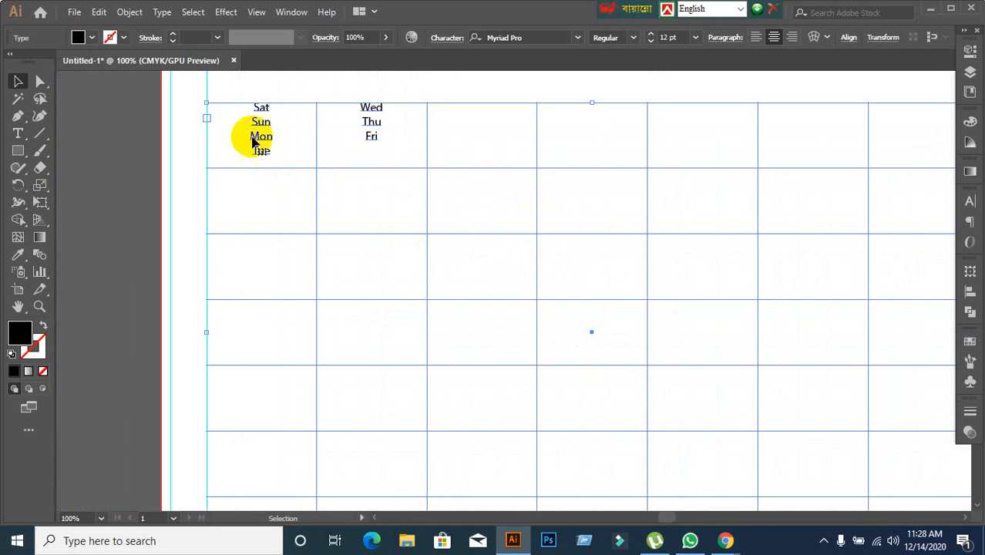
pyautogui.click(253, 106)
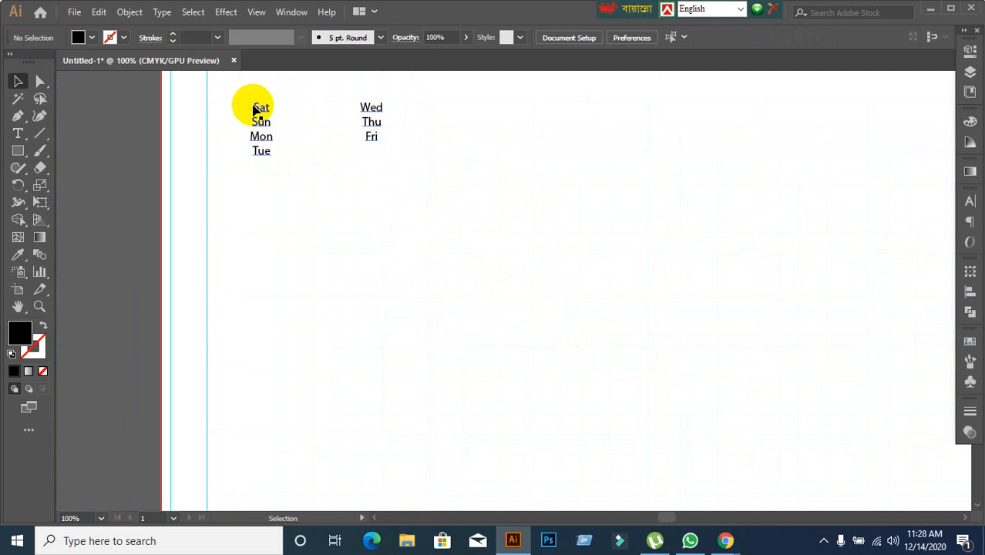
pyautogui.doubleClick(253, 108)
pyautogui.doubleClick(253, 109)
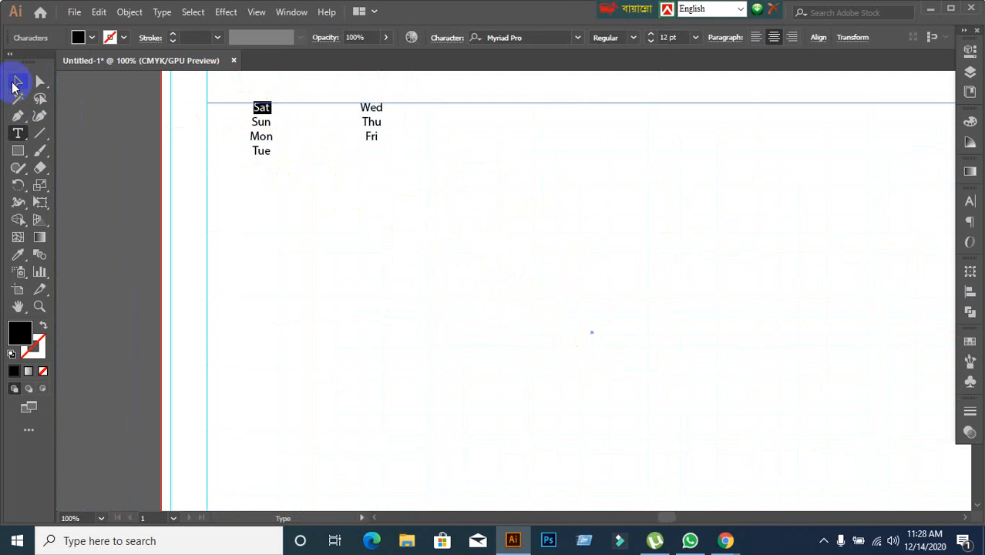
pyautogui.click(15, 83)
pyautogui.scroll(-2, 139, 200)
pyautogui.moveTo(145, 214); pyautogui.dragTo(377, 250)
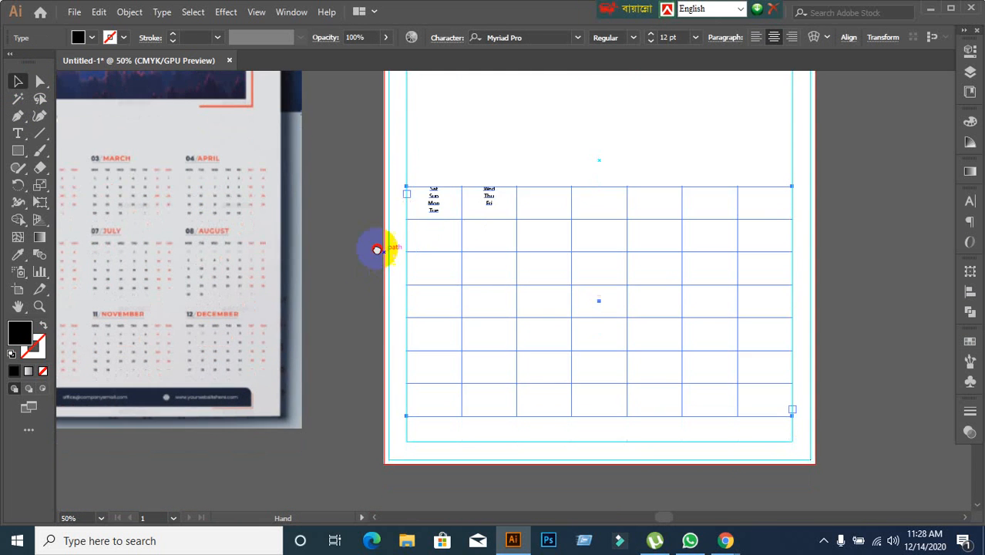
# Select all seven weekday names in the area type frame and set them in All Caps.
pyautogui.scroll(2, 454, 219)
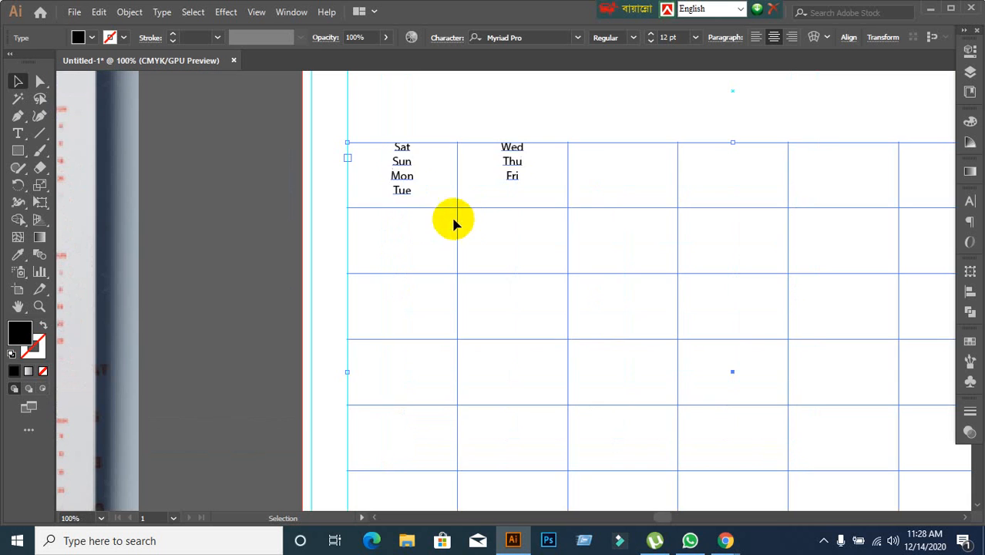
pyautogui.doubleClick(396, 153)
pyautogui.moveTo(390, 148); pyautogui.dragTo(549, 185)
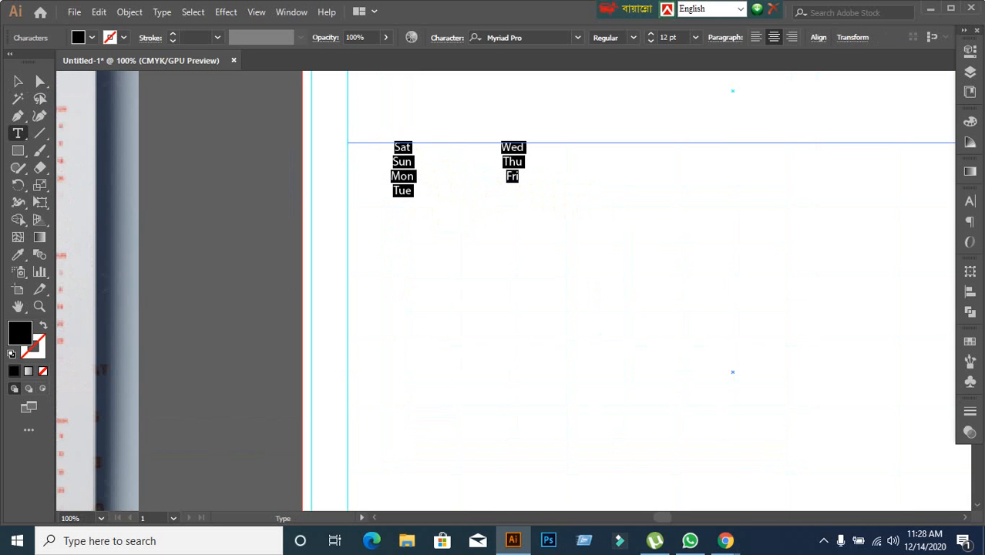
pyautogui.click(969, 201)
pyautogui.click(801, 341)
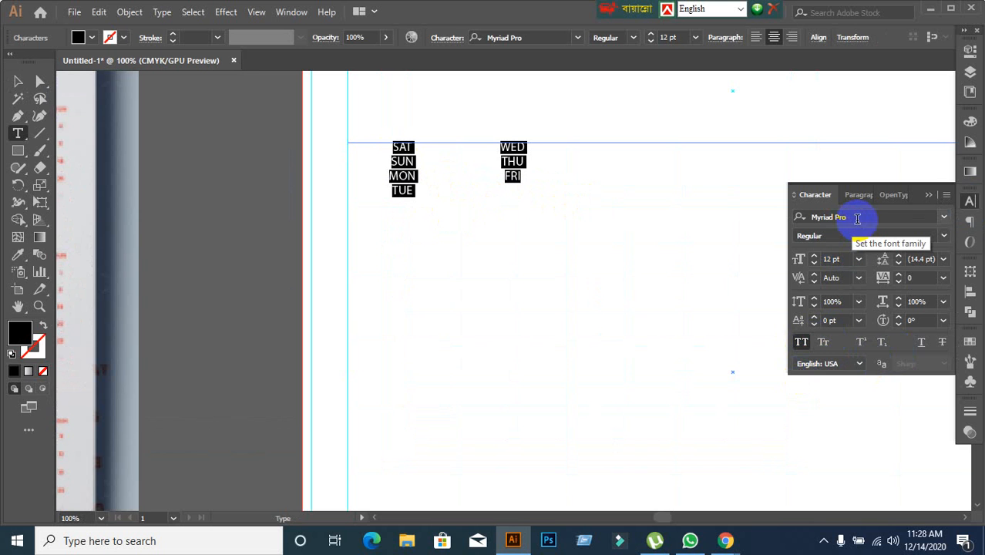
# Examine the weekday and date lettering in the month blocks of the reference calendar beside the artboard.
pyautogui.click(857, 219)
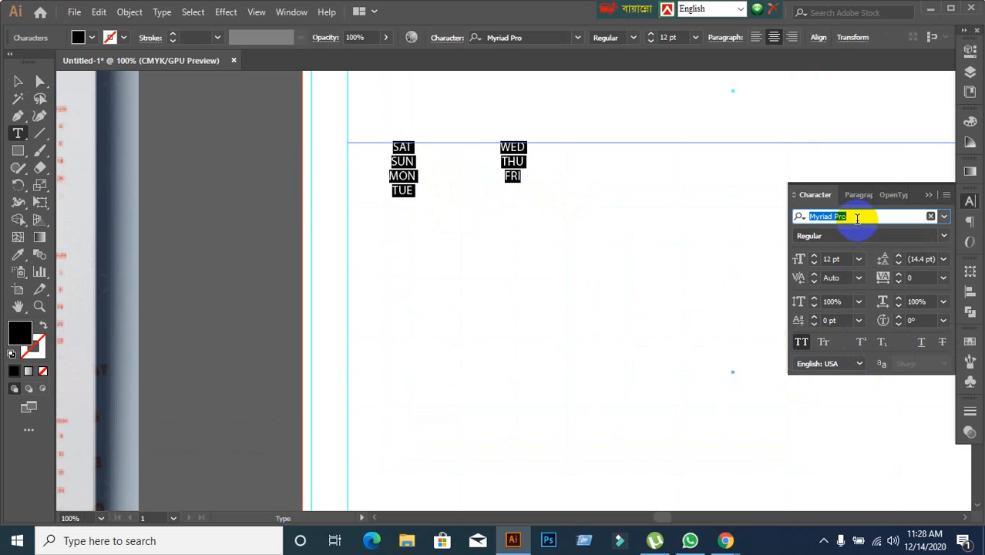
pyautogui.click(19, 80)
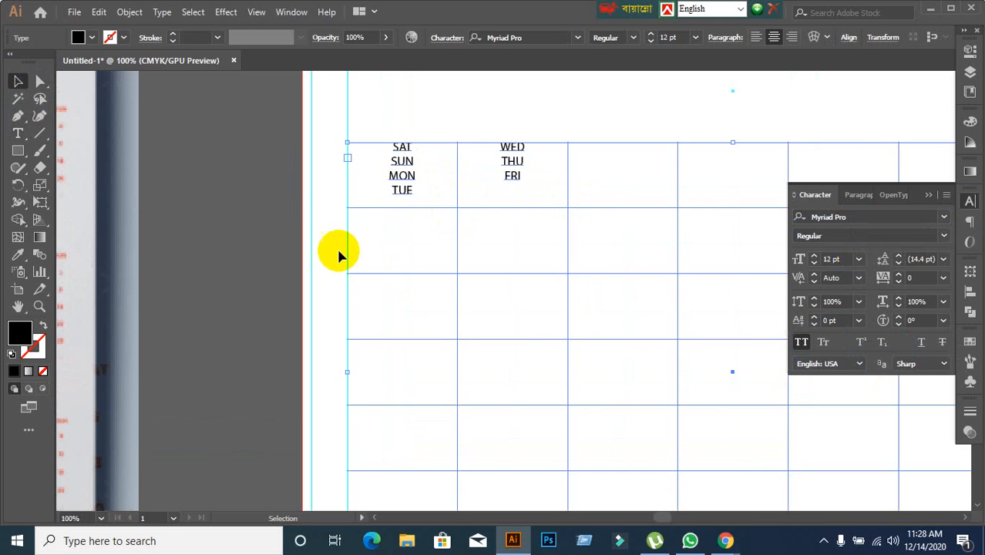
pyautogui.hotkey('ctrl', '-')
pyautogui.hotkey('ctrl', '-')
pyautogui.scroll(-1, 309, 278)
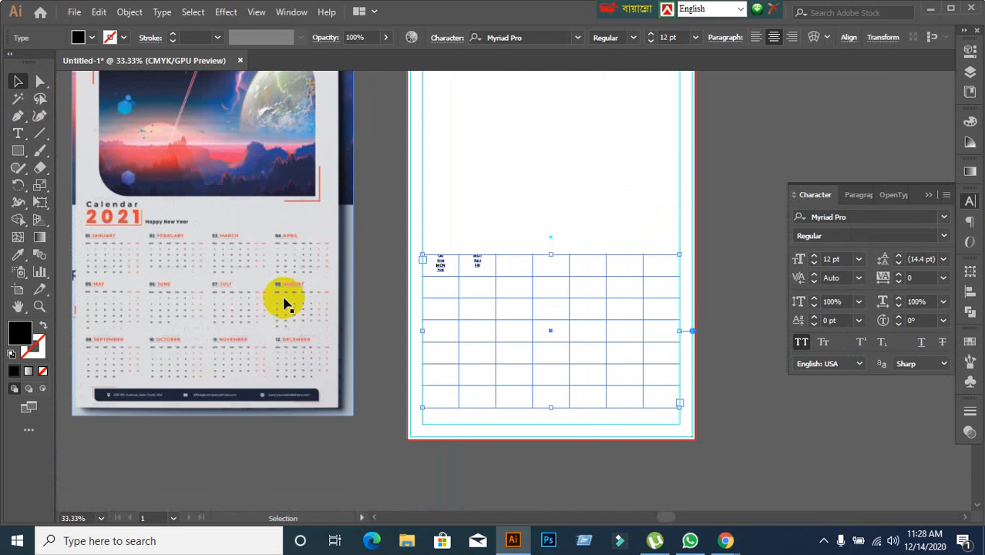
pyautogui.scroll(1, 211, 302)
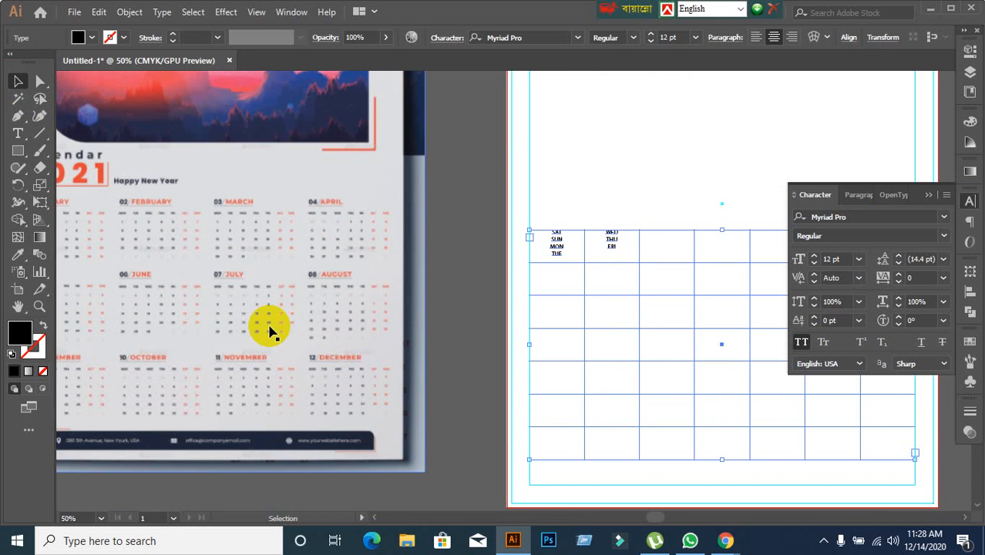
pyautogui.scroll(-1, 268, 329)
pyautogui.press('space')
pyautogui.moveTo(292, 330); pyautogui.dragTo(269, 349)
pyautogui.scroll(2, 282, 319)
pyautogui.click(300, 322)
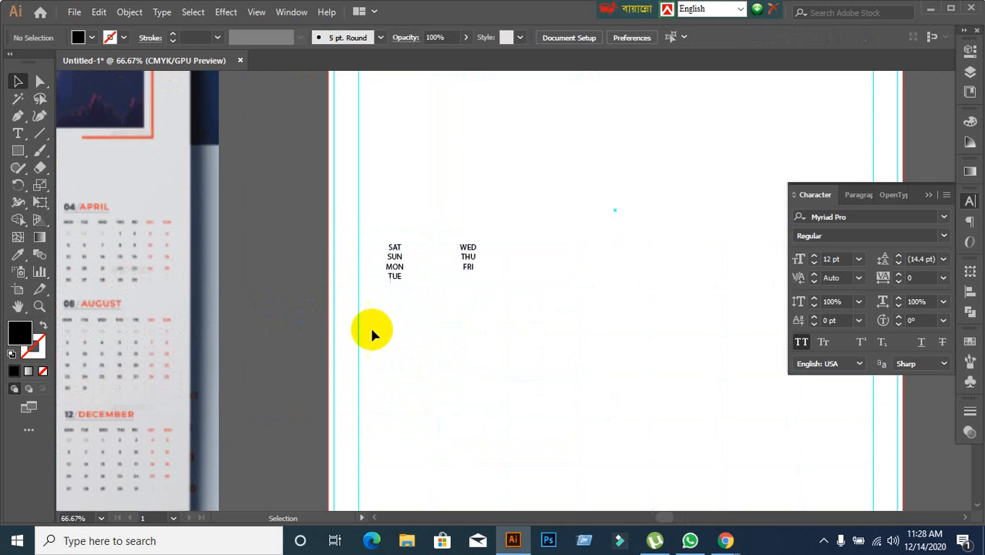
# Select all seven weekday names in the area type frame and set them in Montserrat ExtraBold.
pyautogui.click(390, 263)
pyautogui.doubleClick(391, 254)
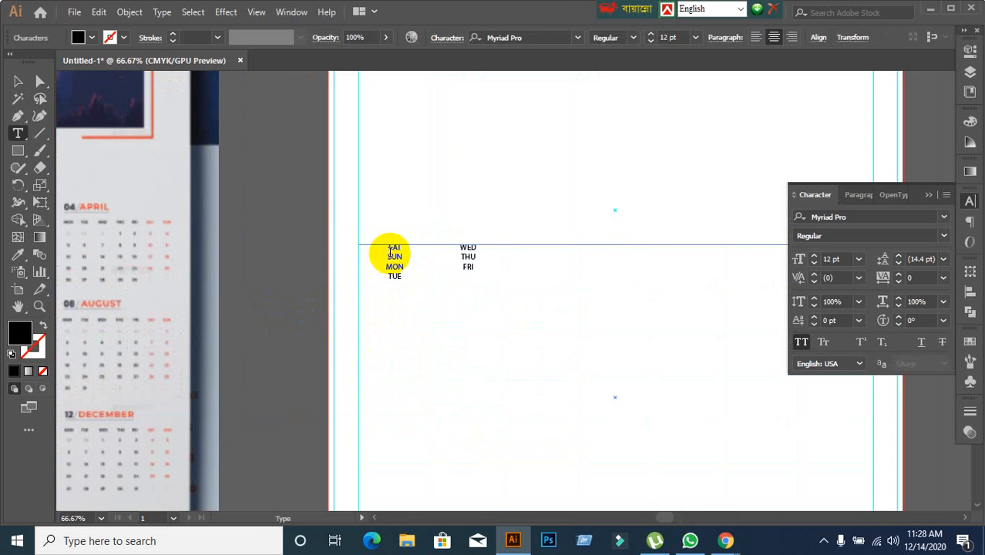
pyautogui.moveTo(389, 247); pyautogui.dragTo(519, 291)
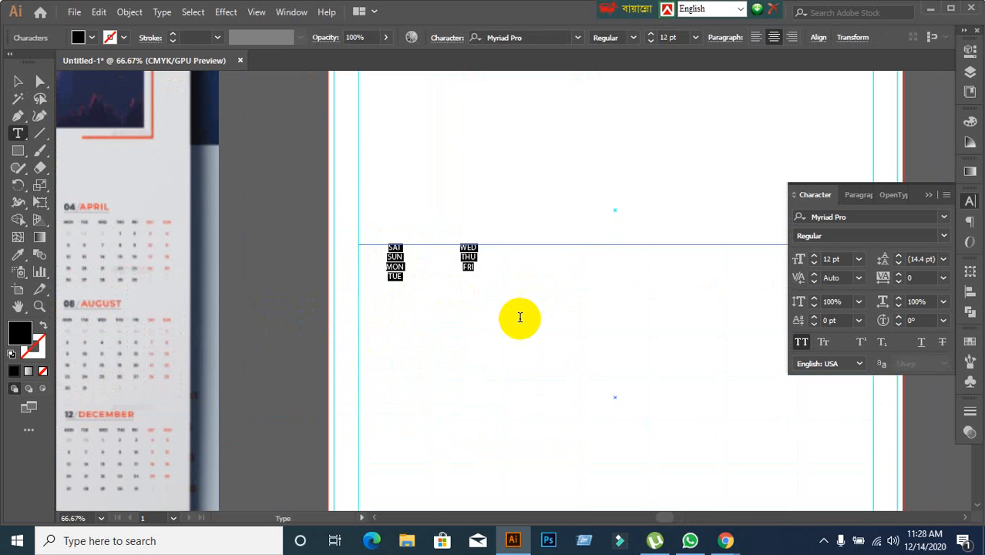
pyautogui.click(851, 216)
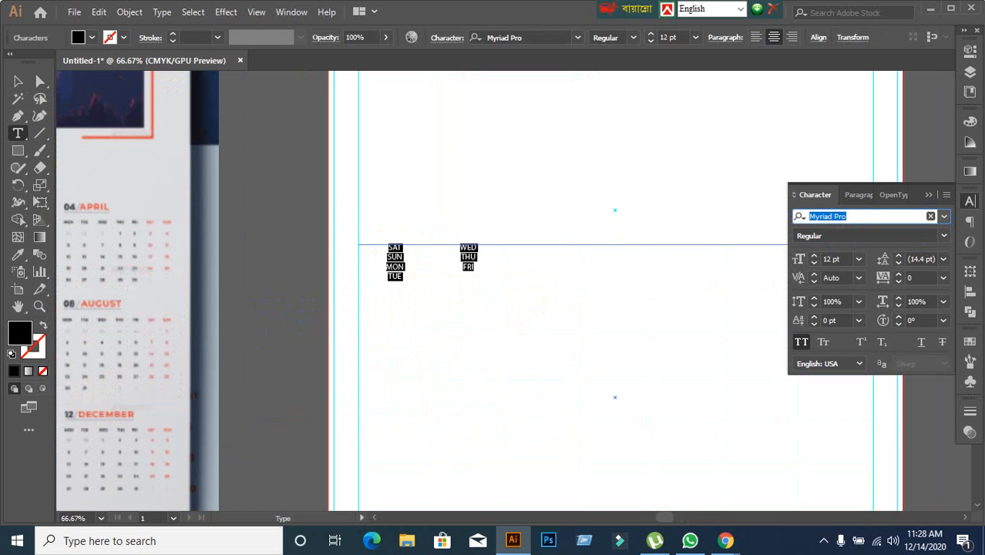
pyautogui.write('Mo')
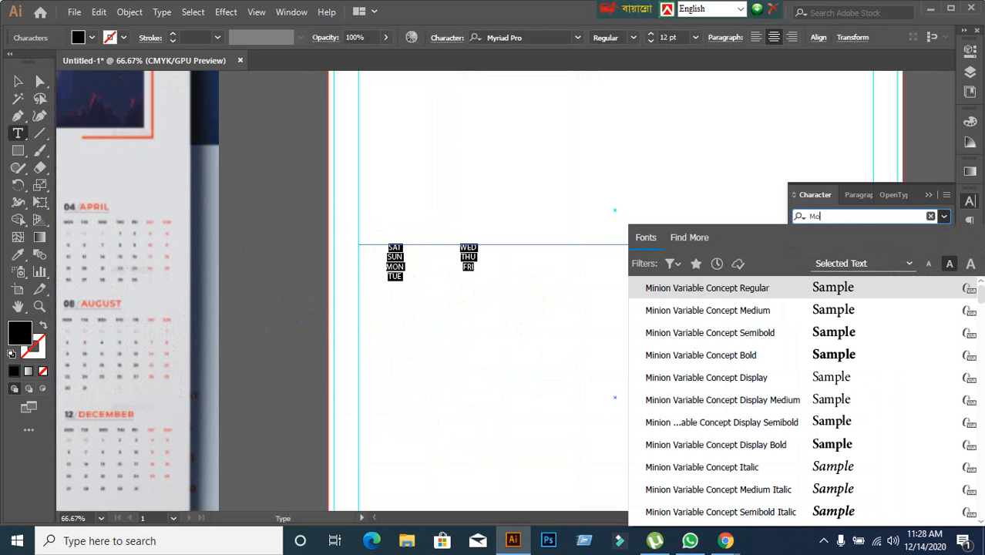
pyautogui.write('n')
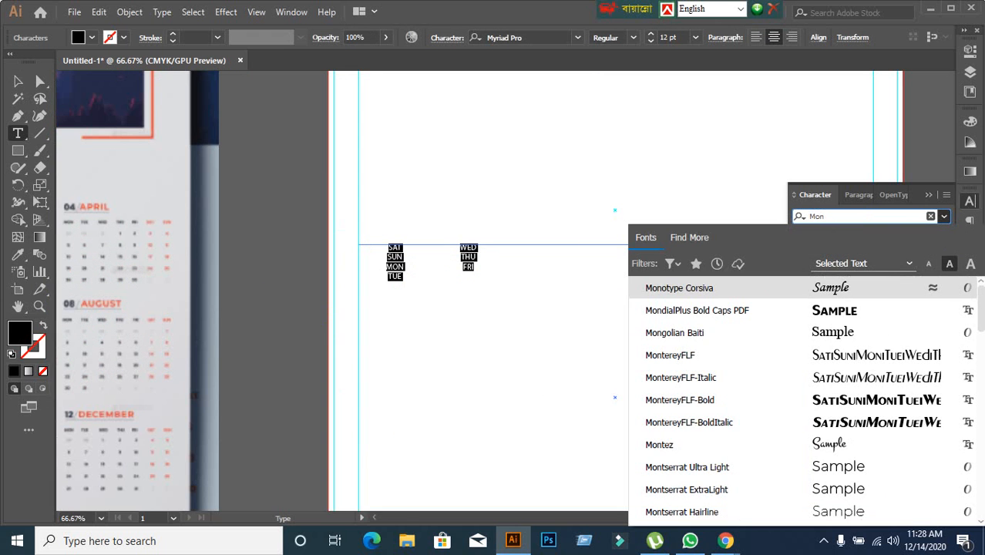
pyautogui.click(687, 469)
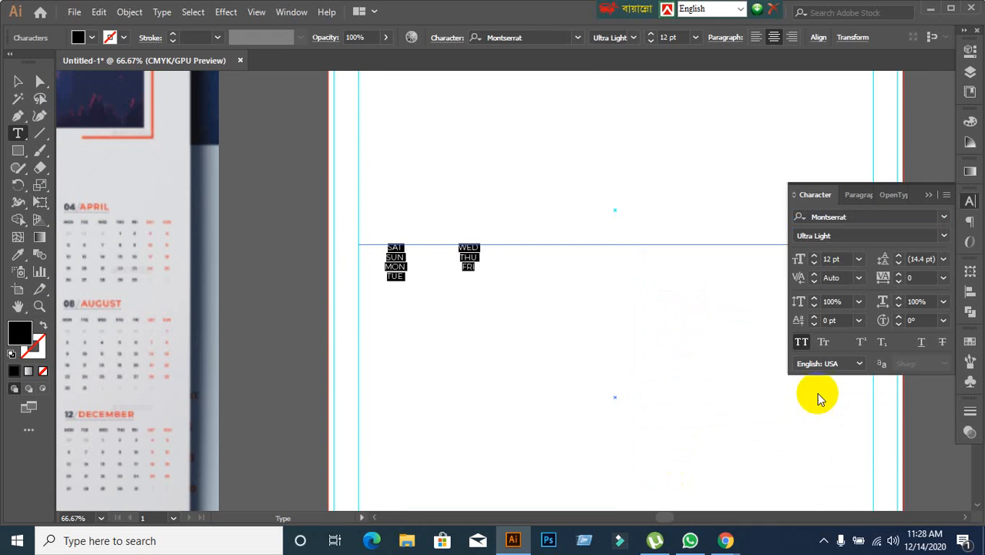
pyautogui.click(942, 238)
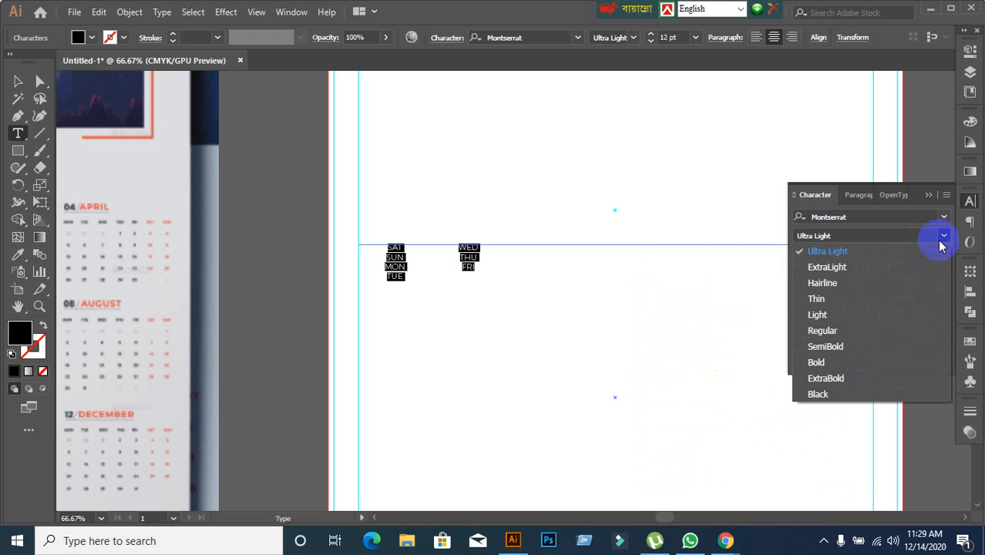
pyautogui.click(824, 379)
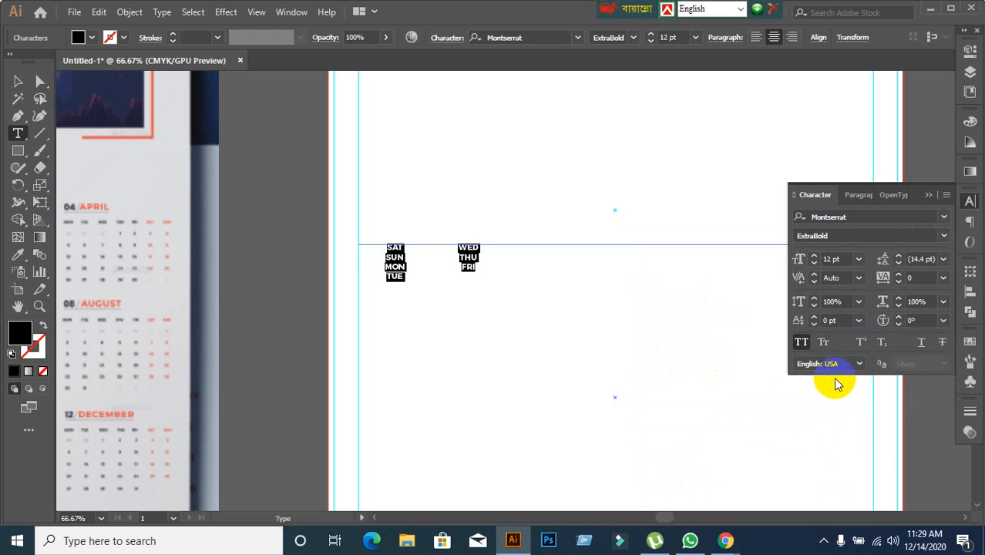
# Increase the font size of the selected weekday names to 35 pt.
pyautogui.click(848, 259)
pyautogui.press('Up')
pyautogui.press('Up')
pyautogui.press('Up')
pyautogui.press('Up')
pyautogui.press('Up')
pyautogui.press('Up')
pyautogui.press('Up')
pyautogui.press('Up')
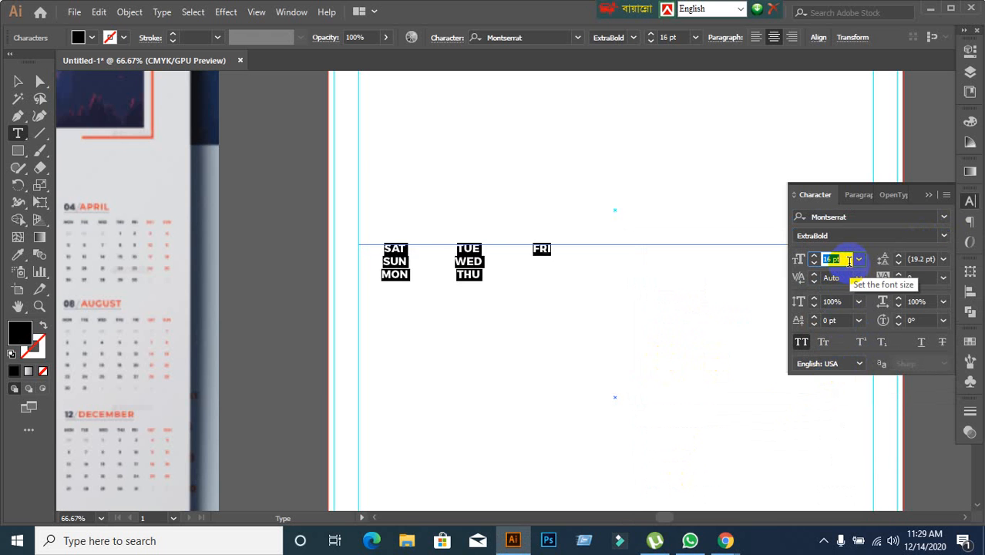
pyautogui.press('Up')
pyautogui.press('Up')
pyautogui.press('Up')
pyautogui.press('Up')
pyautogui.press('Up')
pyautogui.press('Up')
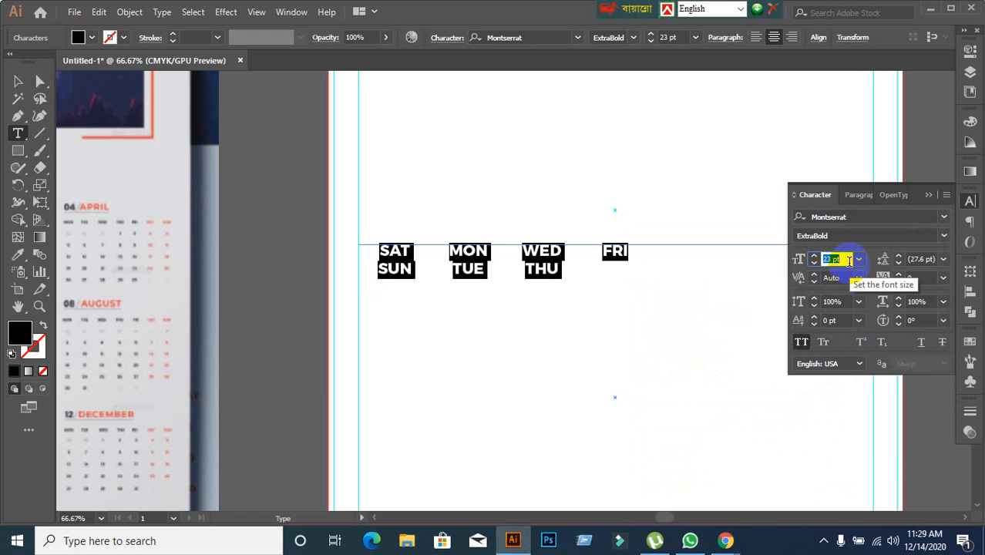
pyautogui.press('Up')
pyautogui.press('Up')
pyautogui.press('Up')
pyautogui.press('Up')
pyautogui.press('Up')
pyautogui.press('Up')
pyautogui.press('Up')
pyautogui.press('Up')
pyautogui.press('Up')
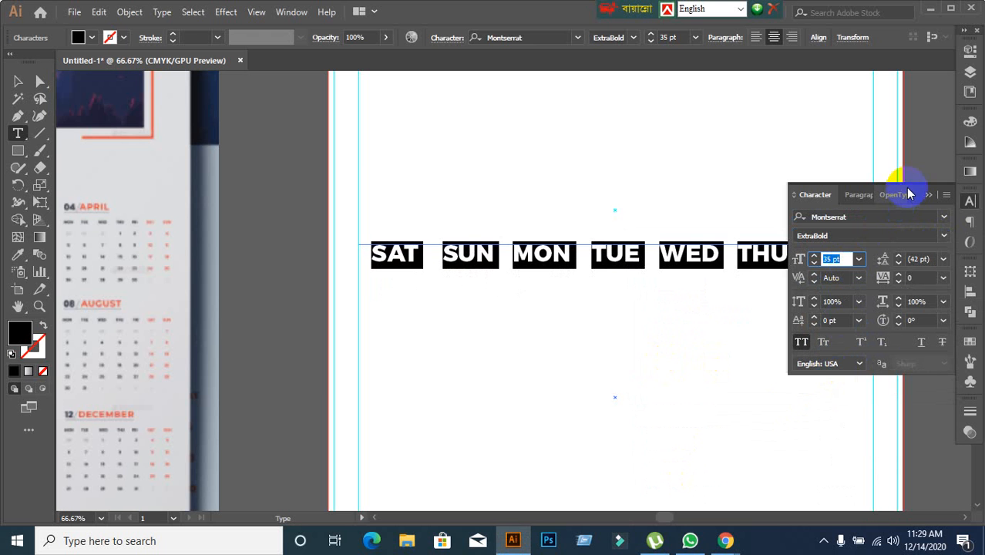
# Fine-tune the weekday names' font size to 34 pt, keeping one name per cell across the first row.
pyautogui.scroll(-2, 715, 260)
pyautogui.scroll(-2, 716, 260)
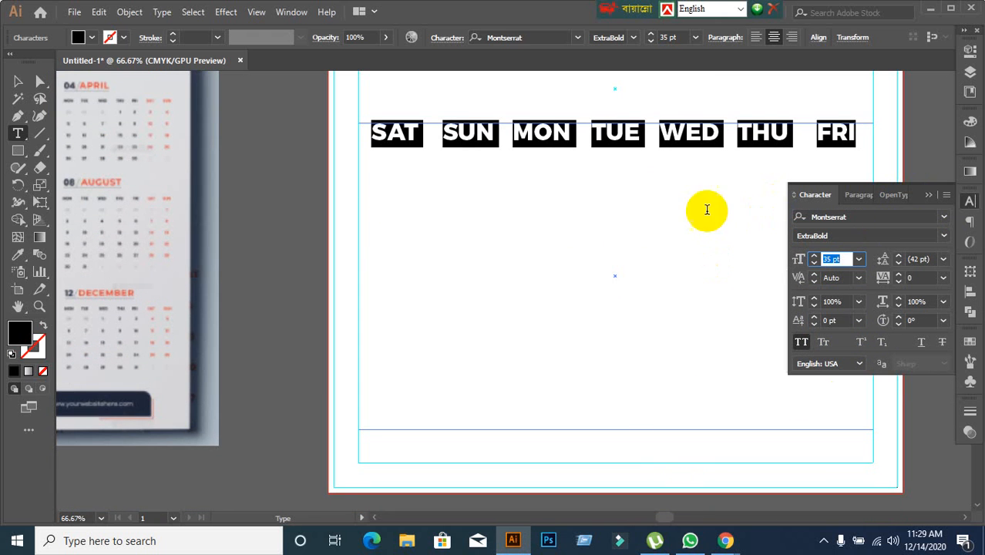
pyautogui.doubleClick(841, 132)
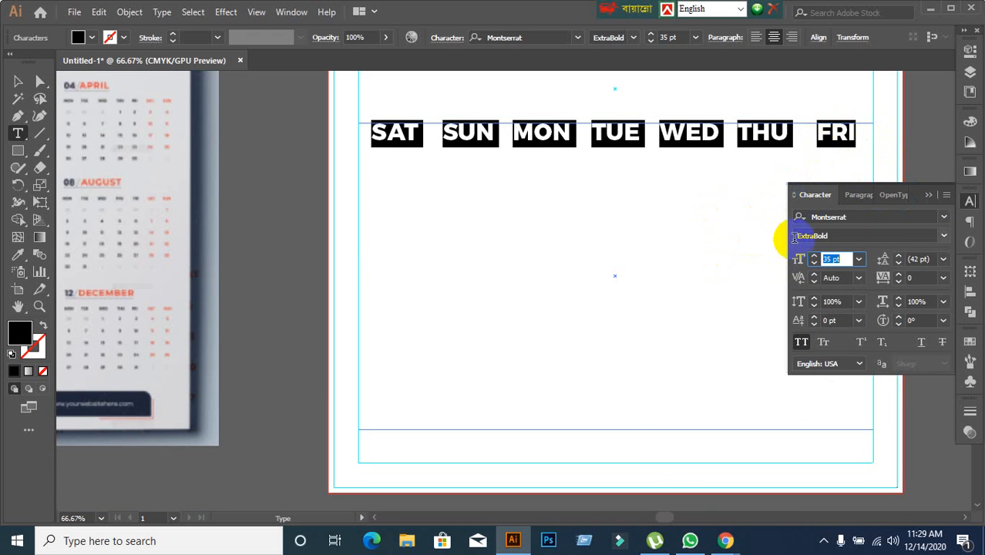
pyautogui.click(846, 260)
pyautogui.press('Down')
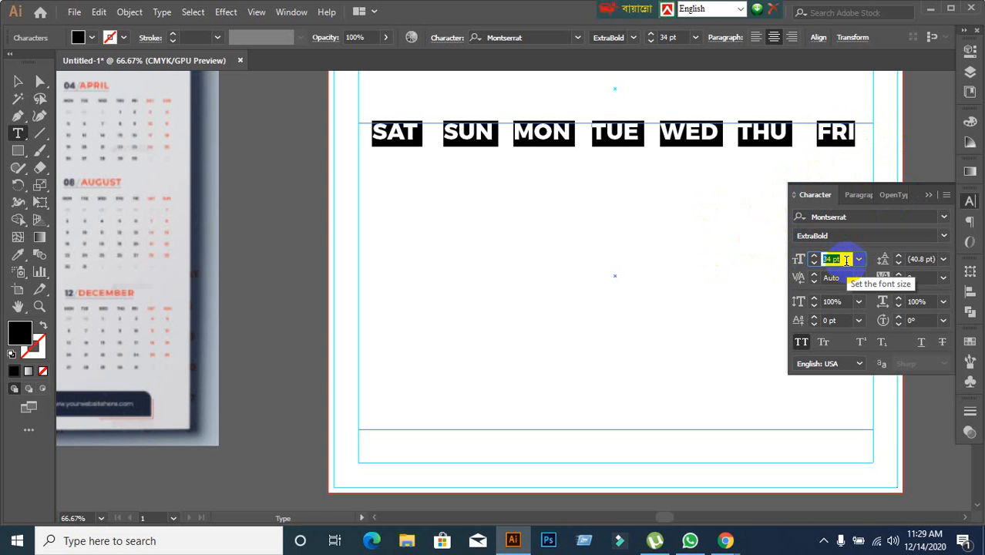
pyautogui.press('Down')
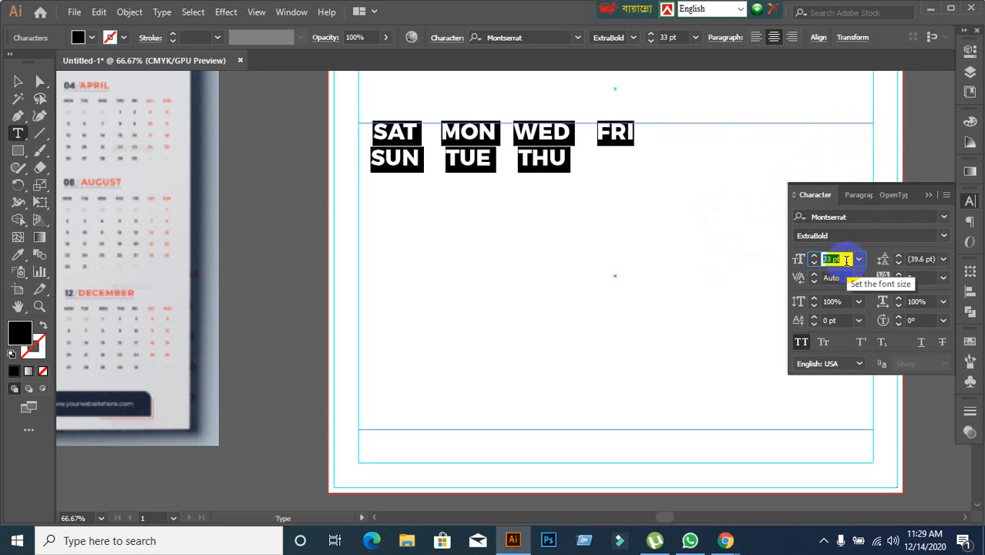
pyautogui.press('Up')
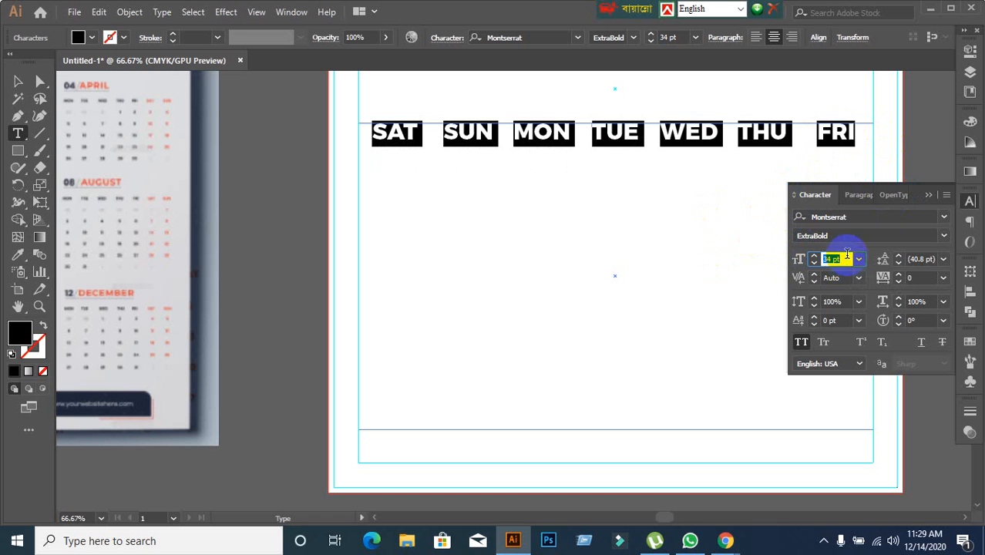
# Change the font style of all the weekday names to SemiBold and place the text cursor after FRI.
pyautogui.moveTo(854, 133); pyautogui.dragTo(358, 133)
pyautogui.doubleClick(830, 132)
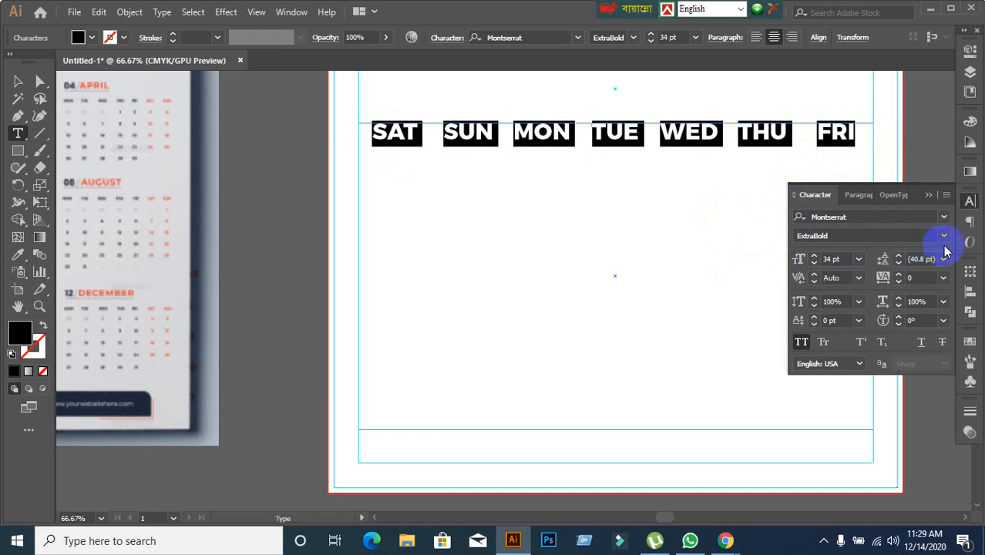
pyautogui.click(943, 236)
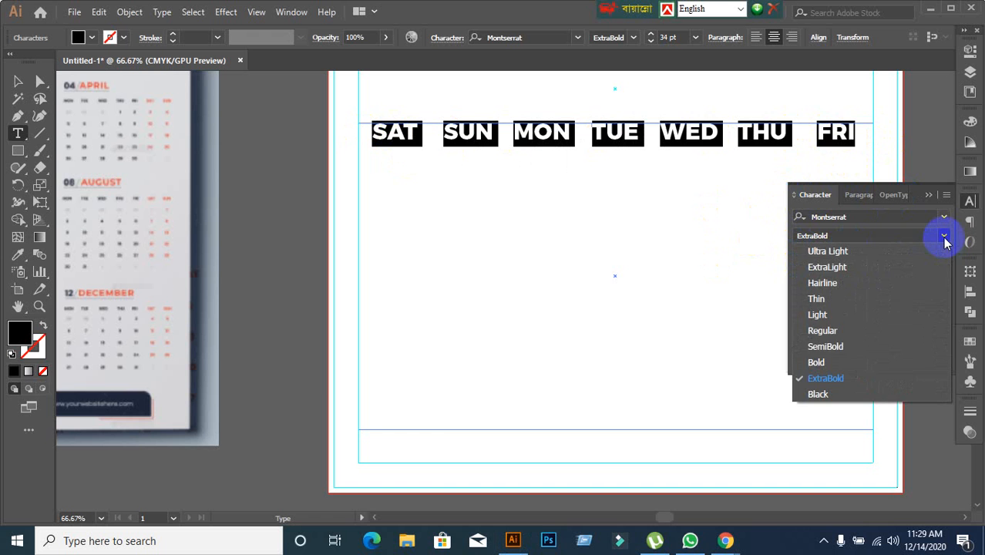
pyautogui.click(826, 348)
pyautogui.click(847, 137)
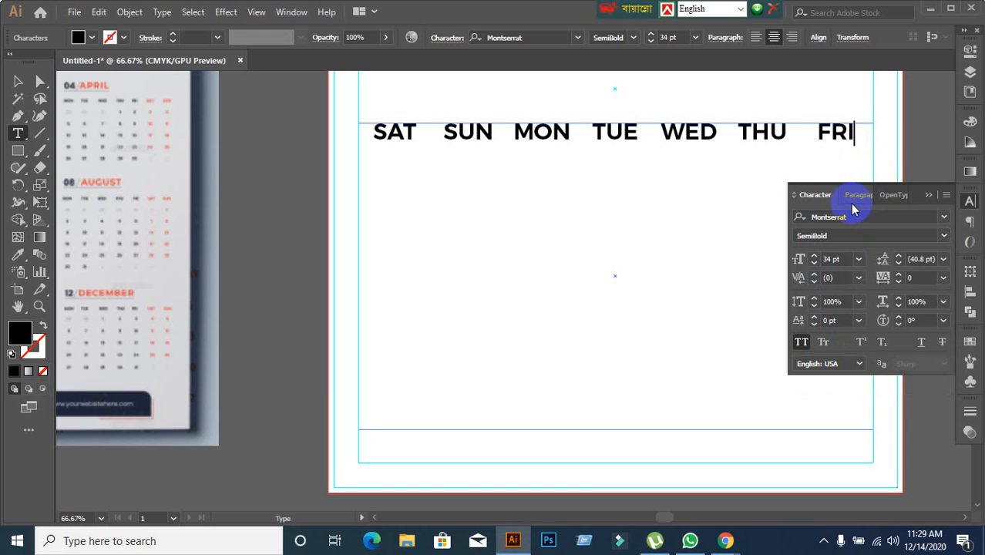
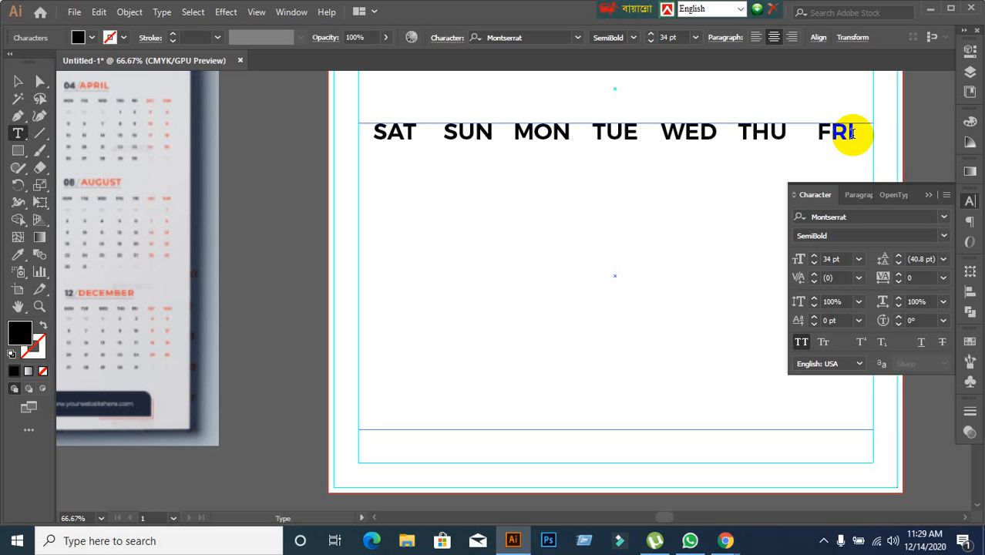
# Enter the dates 1 to 14 in the two rows below the weekday names, one per cell.
pyautogui.write('1 2 3 4 5 6 7')
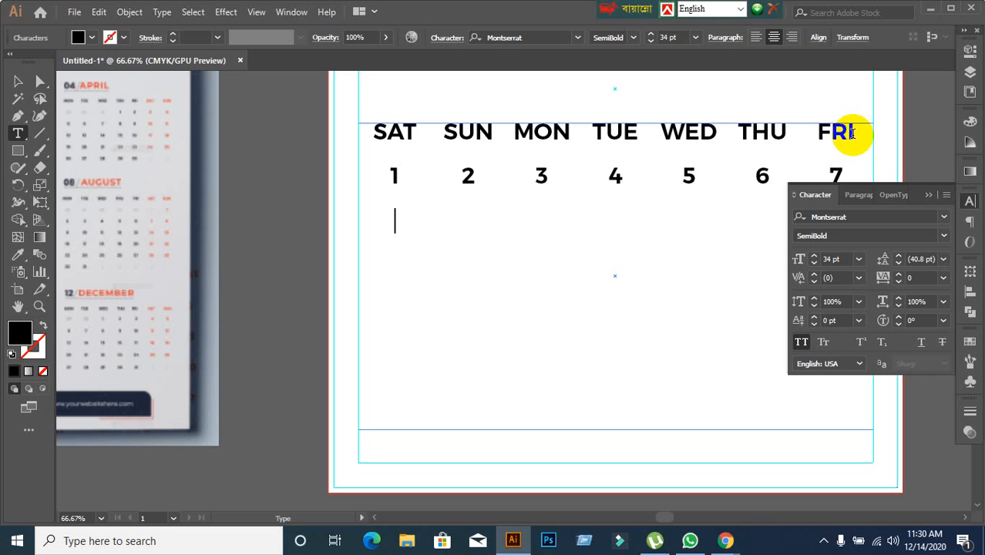
pyautogui.write('0')
pyautogui.press('Tab')
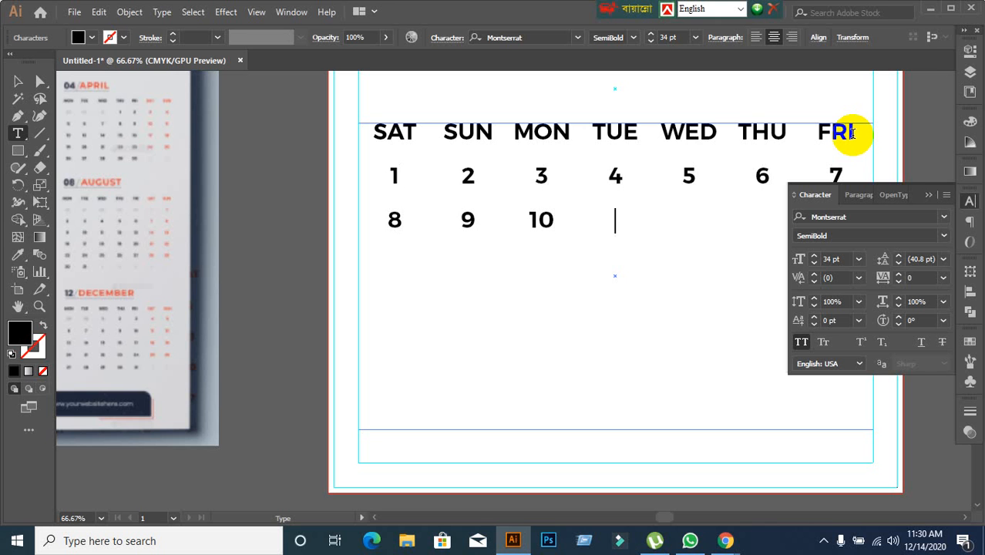
pyautogui.write('11')
pyautogui.press('Tab')
pyautogui.write('12\t')
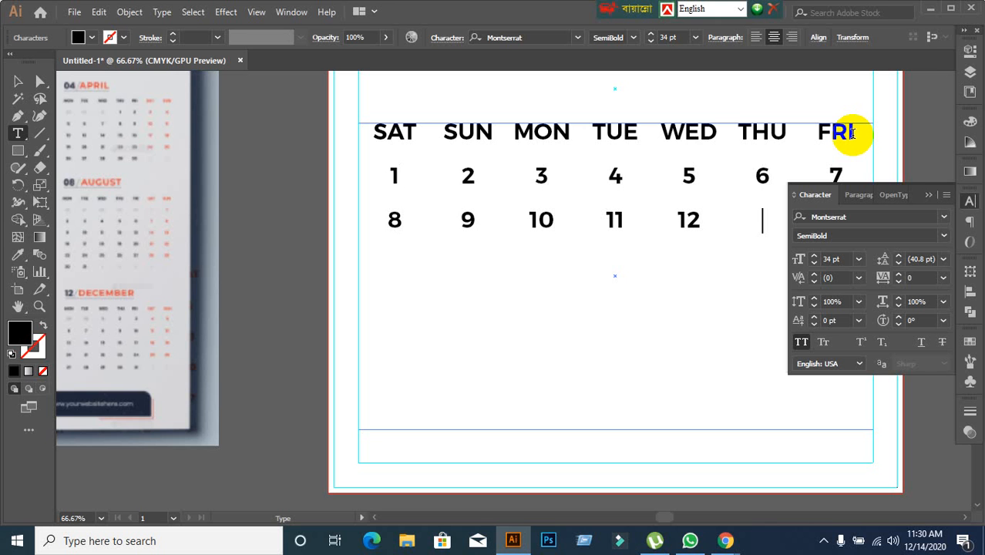
pyautogui.write('13 ')
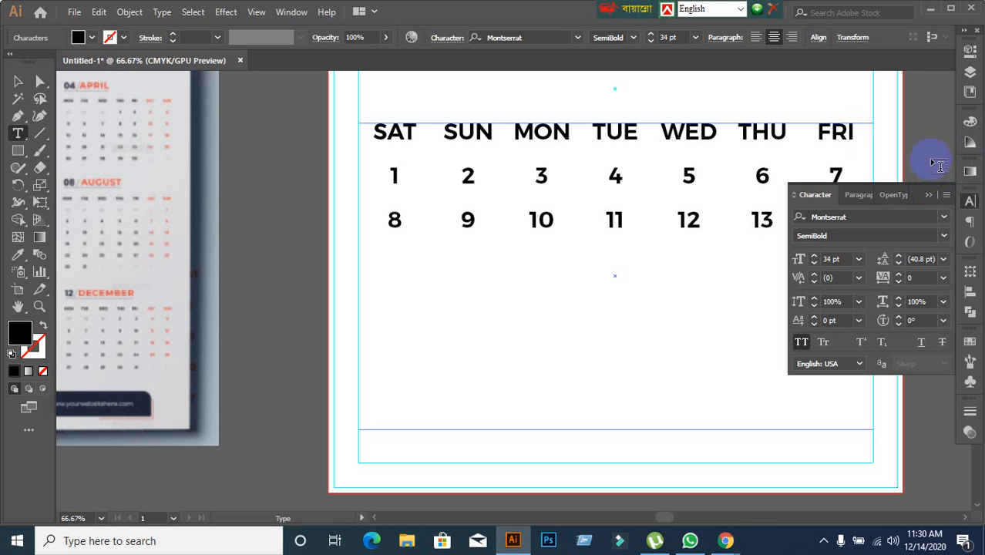
pyautogui.write('15\t16')
# Fill the third date row with 15 to 21, starting under SAT.
pyautogui.press('Tab')
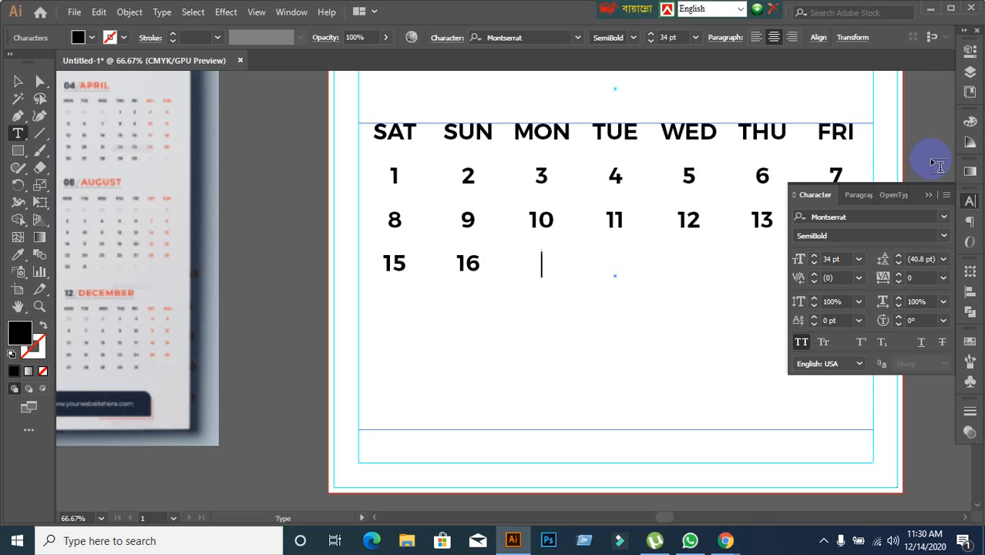
pyautogui.write('17 18 ')
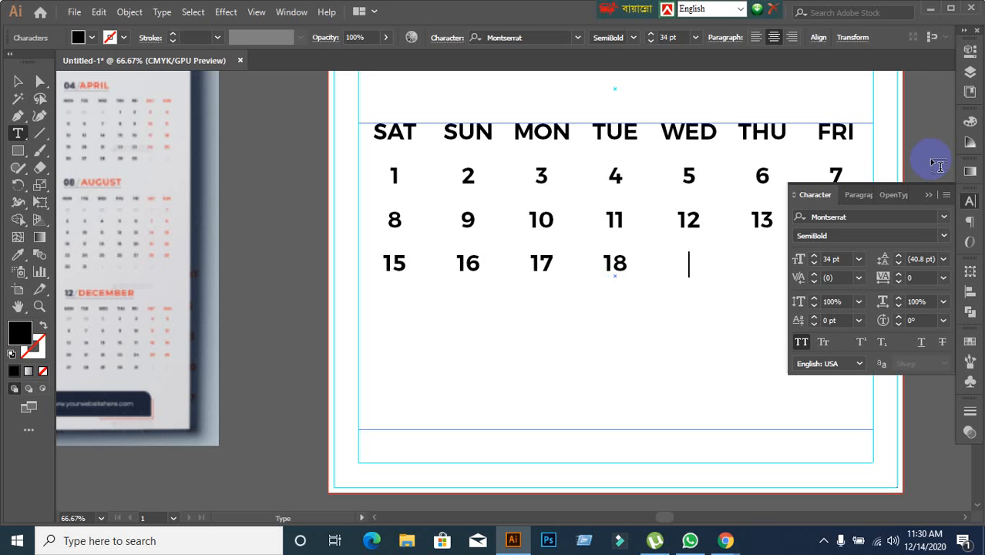
pyautogui.write('19 2')
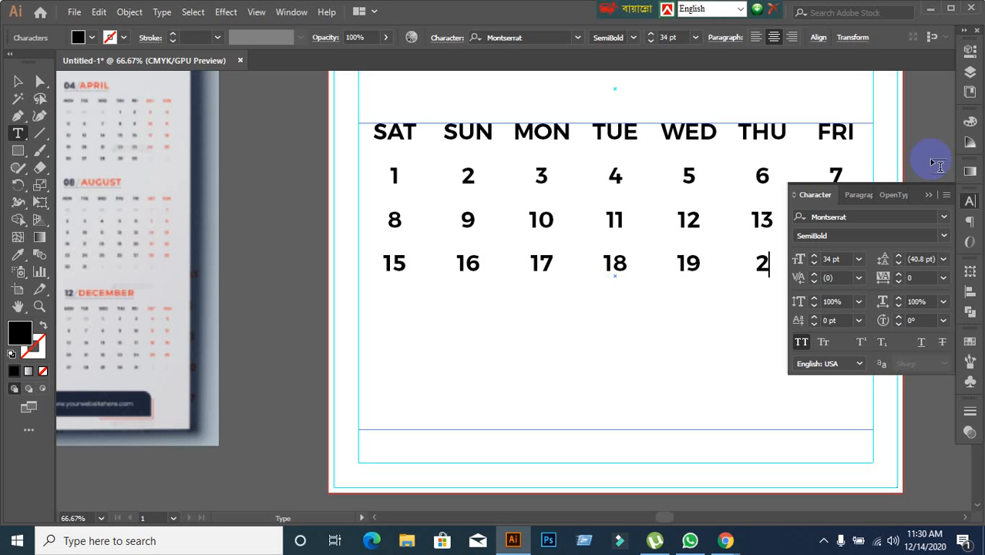
pyautogui.write('0 ')
pyautogui.write('23')
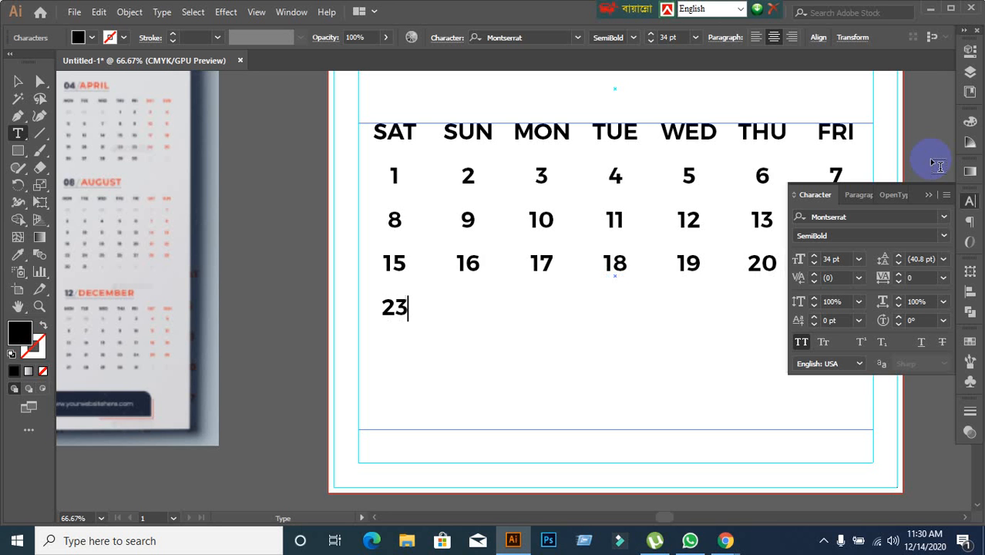
# Enter the dates 22 to 30 in the next cells, starting under SAT, and finish editing the text.
pyautogui.press('BackSpace')
pyautogui.write('23 2')
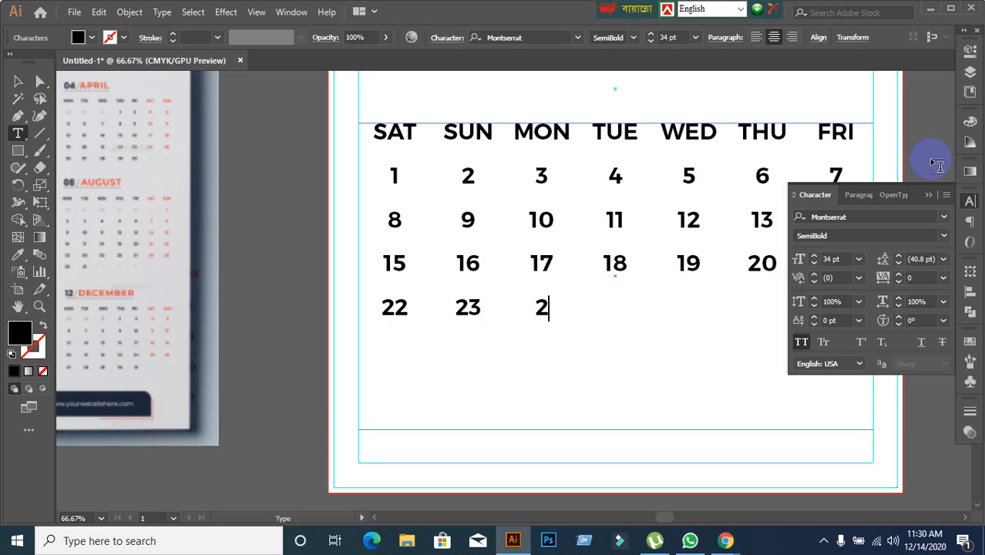
pyautogui.write('4')
pyautogui.press('Tab')
pyautogui.write('25')
pyautogui.press('Tab')
pyautogui.write('26 2')
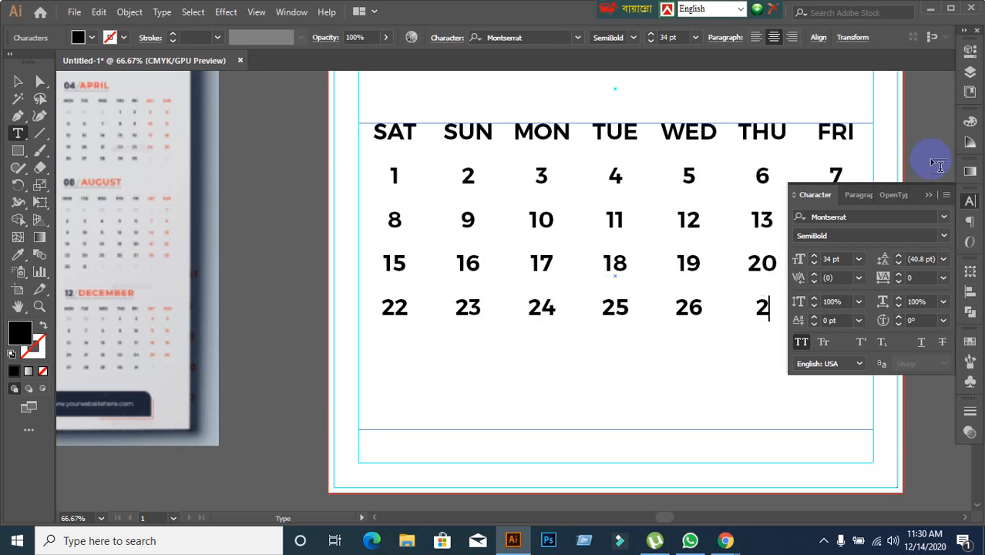
pyautogui.write('7 2')
pyautogui.write('9 ')
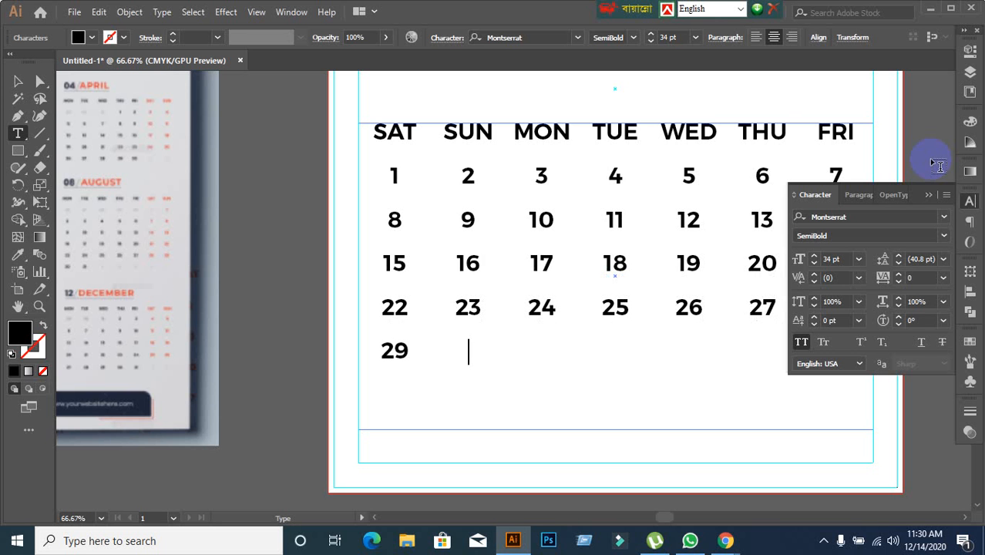
pyautogui.write('30')
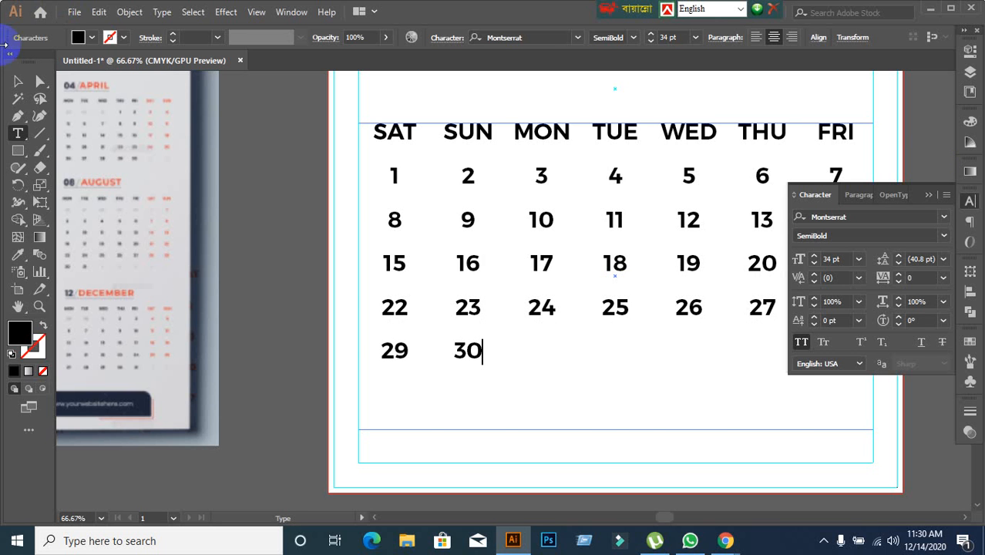
pyautogui.click(19, 85)
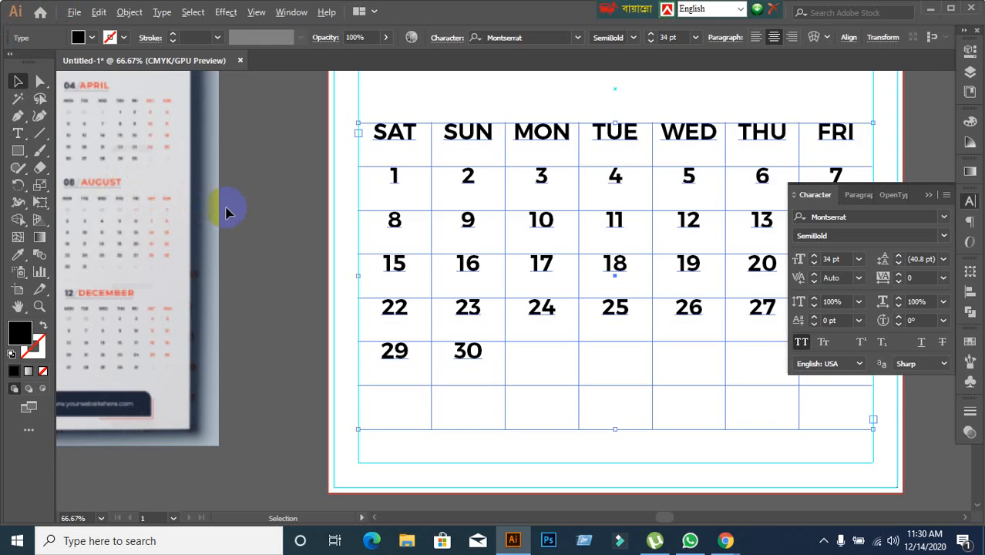
# Move the reference calendar image farther away from the artboard and deselect it.
pyautogui.scroll(-2, 227, 210)
pyautogui.press('space')
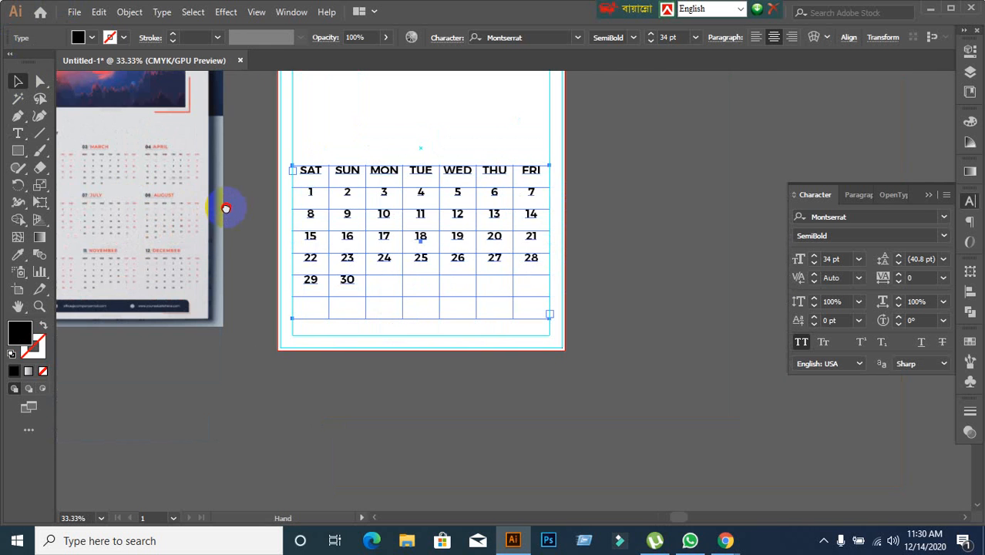
pyautogui.moveTo(225, 208); pyautogui.dragTo(385, 235)
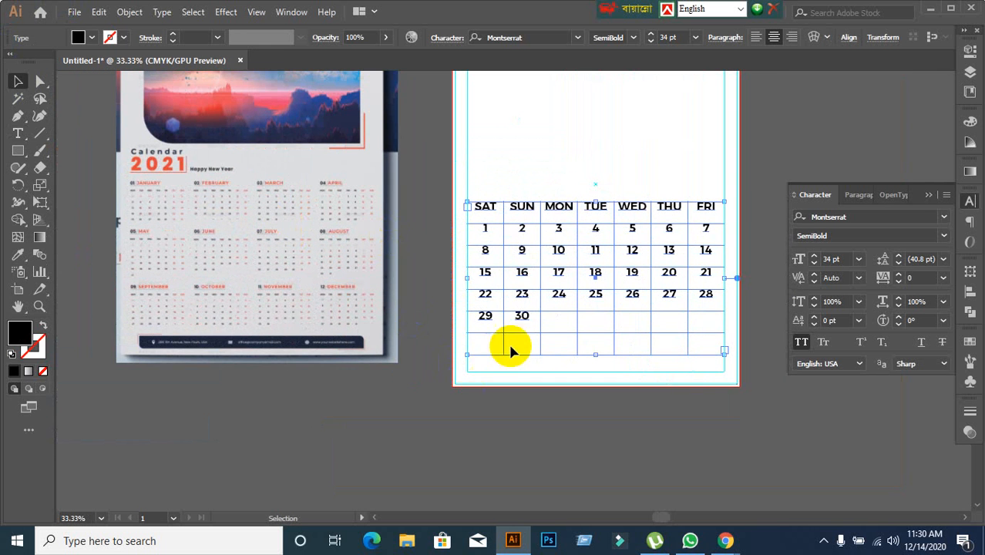
pyautogui.scroll(2, 521, 322)
pyautogui.scroll(-2, 521, 323)
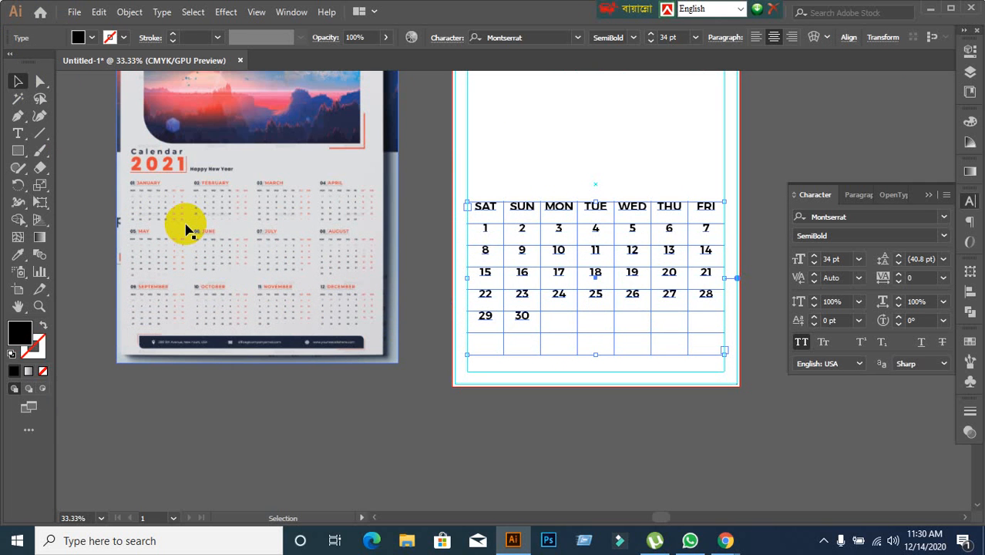
pyautogui.moveTo(288, 262); pyautogui.dragTo(211, 267)
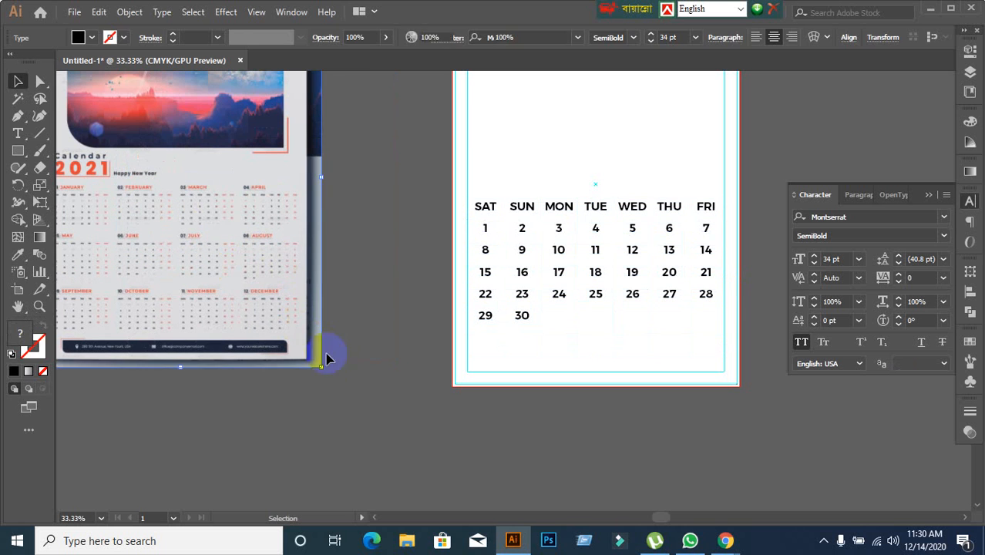
pyautogui.click(333, 376)
# Try to shrink the whole weekday and date frame to a small block, undo the resize and deselect the frame.
pyautogui.click(488, 276)
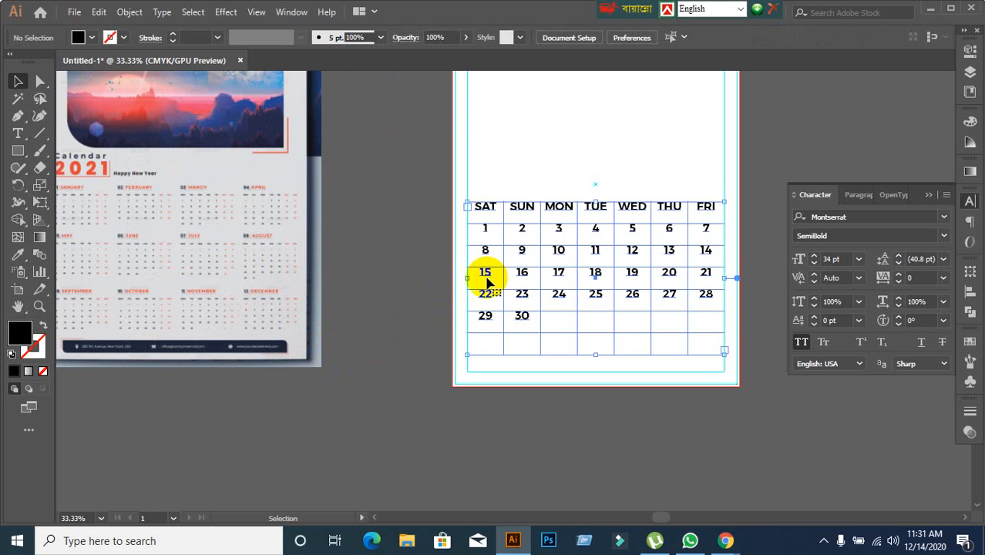
pyautogui.scroll(1, 744, 397)
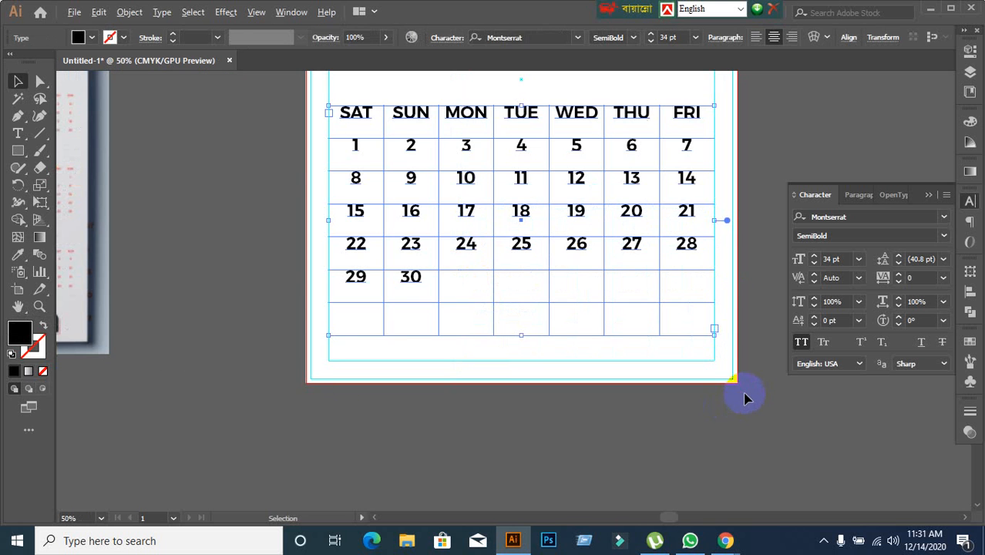
pyautogui.moveTo(715, 330); pyautogui.dragTo(466, 176)
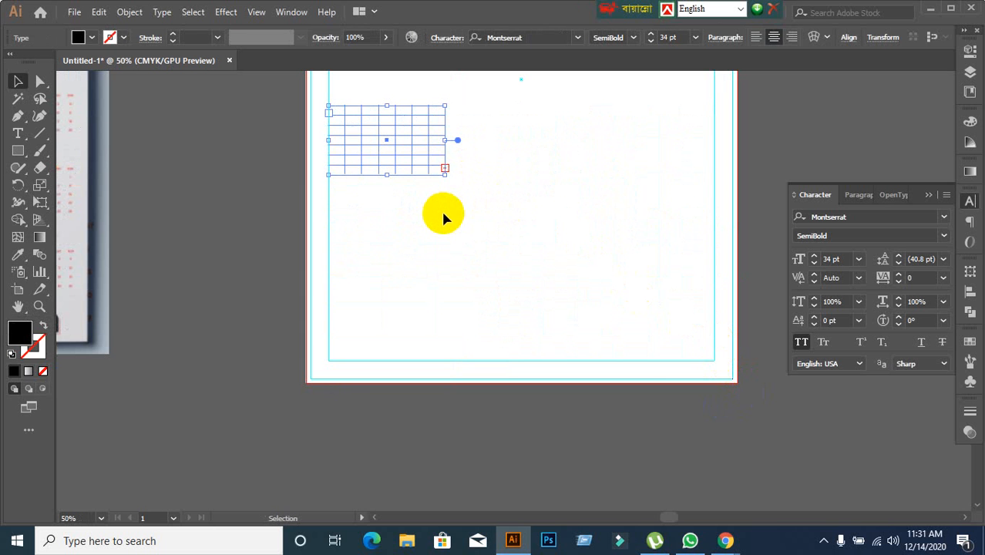
pyautogui.hotkey('ctrl', 'z')
pyautogui.click(259, 221)
pyautogui.scroll(-1, 275, 234)
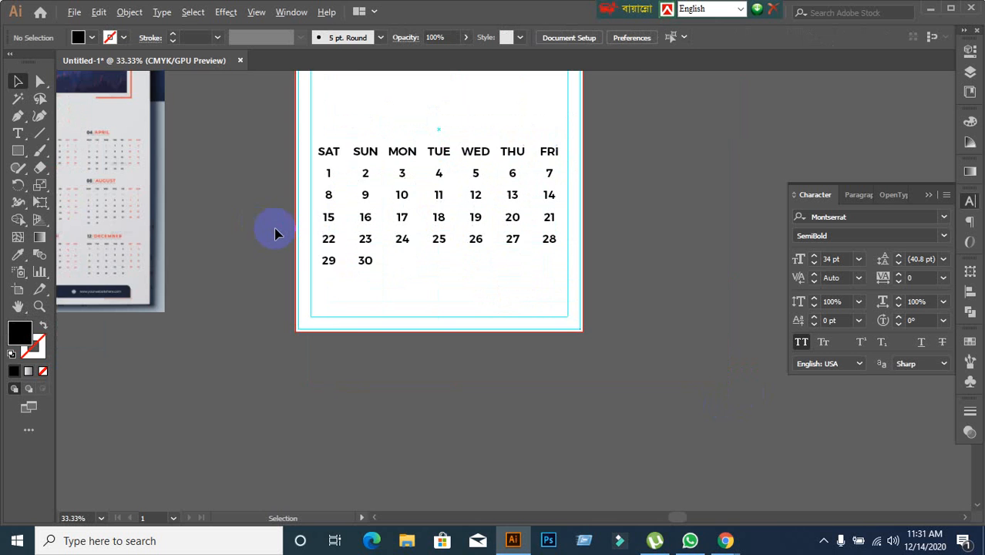
pyautogui.moveTo(264, 221); pyautogui.dragTo(383, 246)
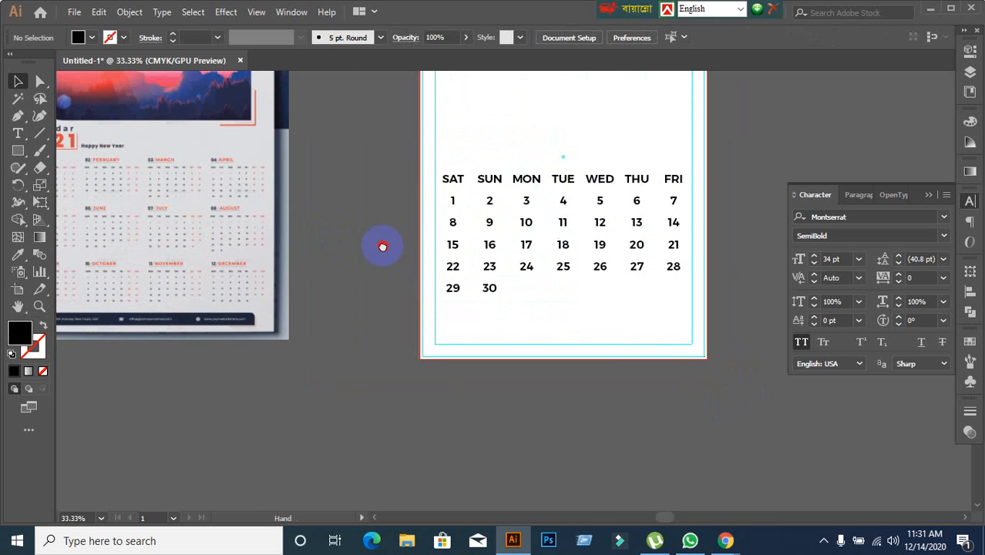
pyautogui.click(453, 223)
pyautogui.click(392, 265)
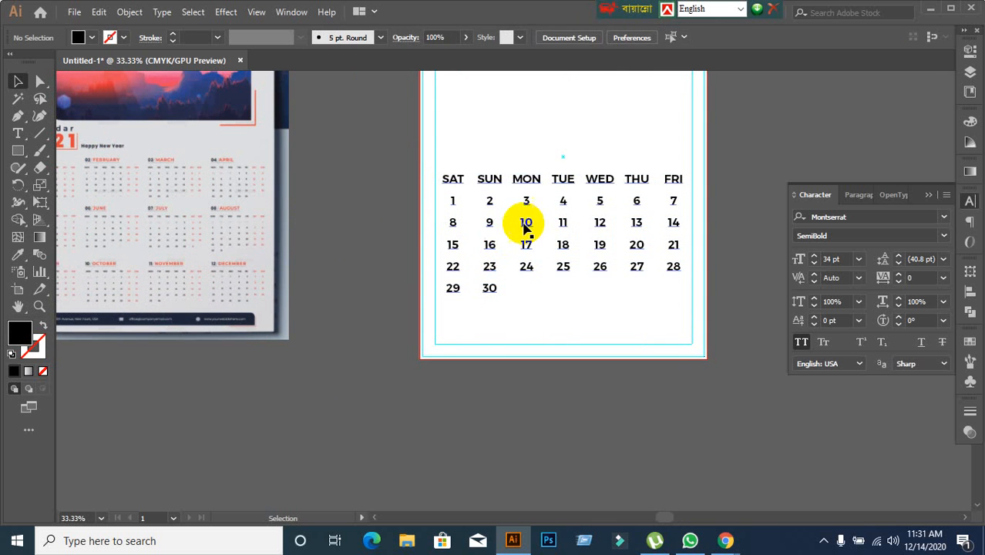
pyautogui.click(600, 223)
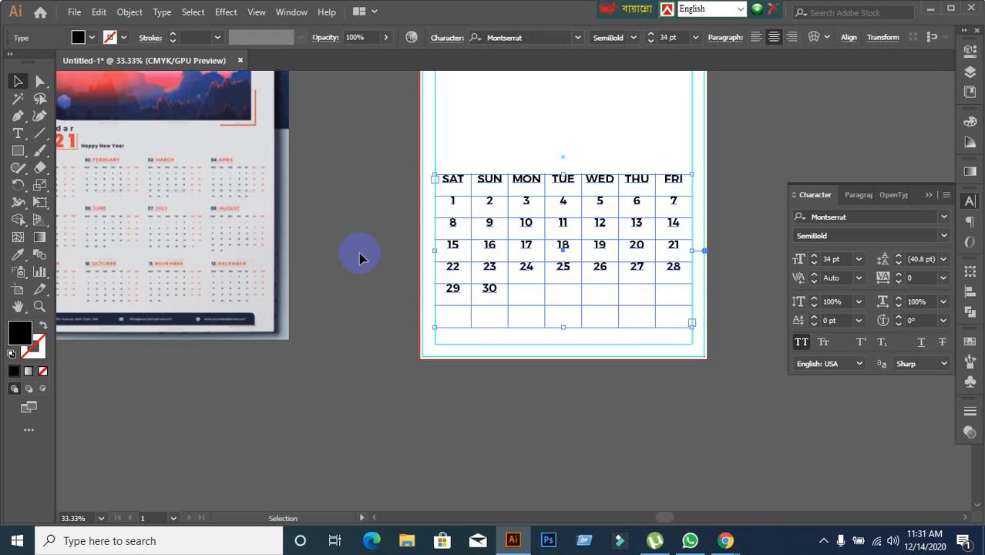
pyautogui.click(358, 291)
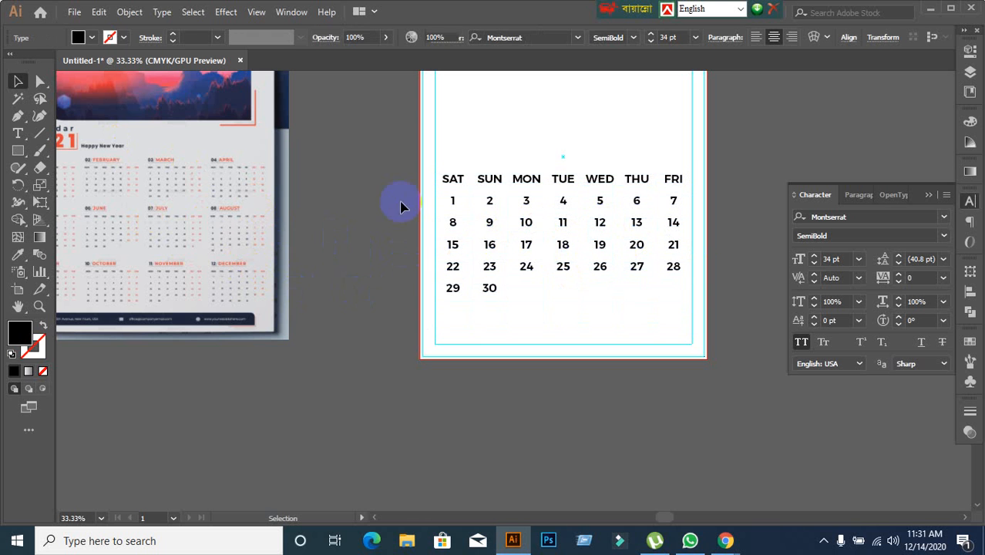
# Delete the entire weekday and date text frame from the artboard.
pyautogui.click(460, 184)
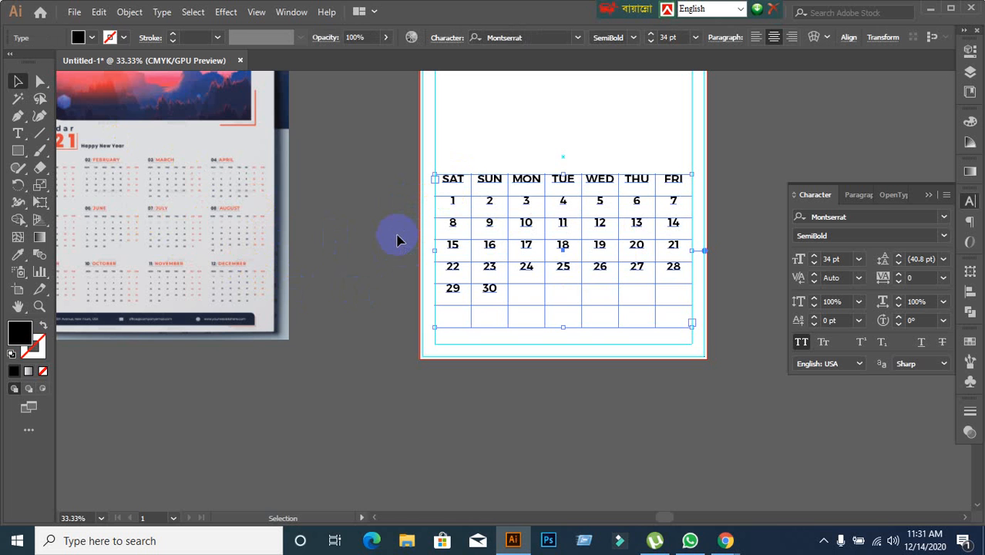
pyautogui.click(397, 241)
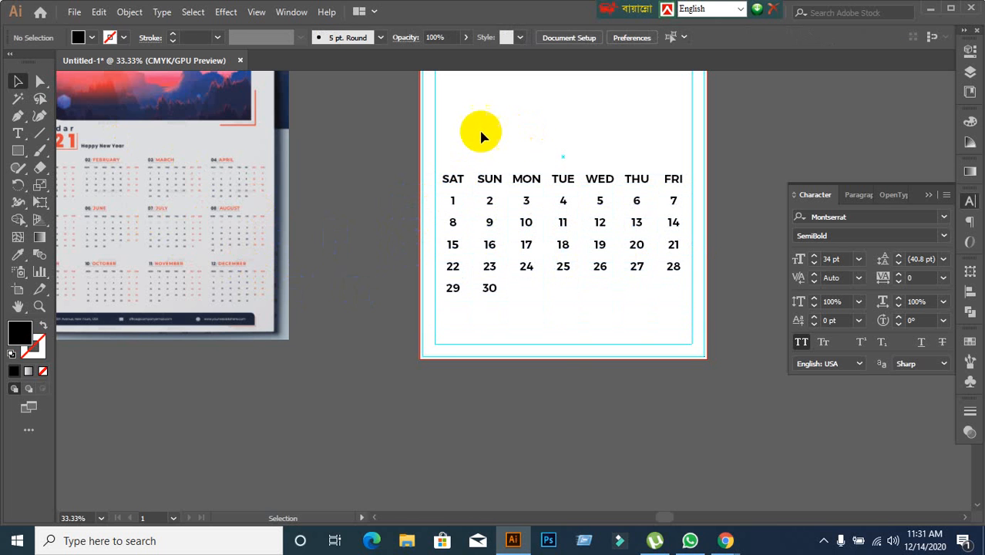
pyautogui.moveTo(481, 137); pyautogui.dragTo(558, 345)
pyautogui.press('Delete')
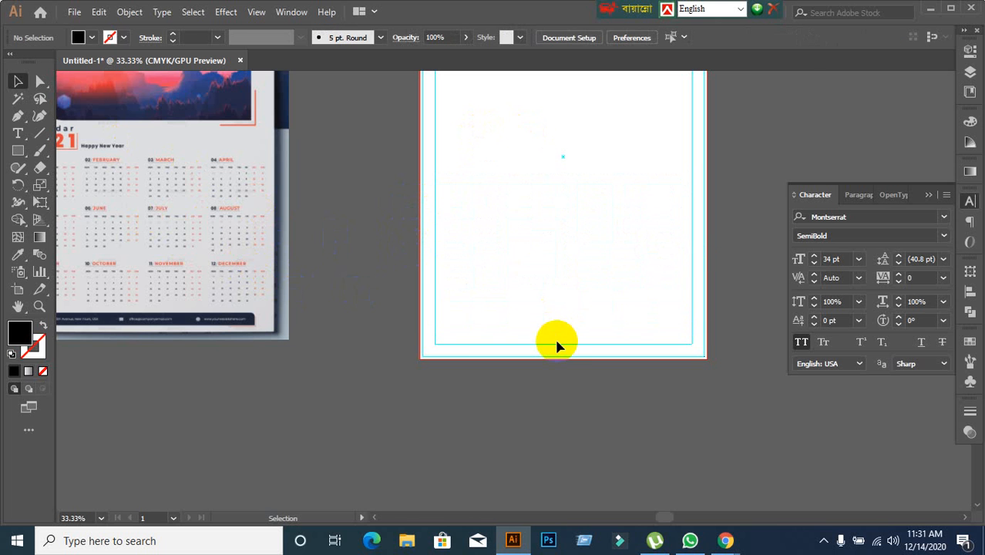
# Draw a small area type frame beside the left margin guide in the artboard's lower half and select it as an object.
pyautogui.scroll(1, 494, 183)
pyautogui.press('space')
pyautogui.moveTo(464, 221)
pyautogui.mouseDown()
pyautogui.moveTo(454, 196)
pyautogui.moveTo(606, 207)
pyautogui.moveTo(507, 205)
pyautogui.moveTo(455, 226)
pyautogui.mouseUp()
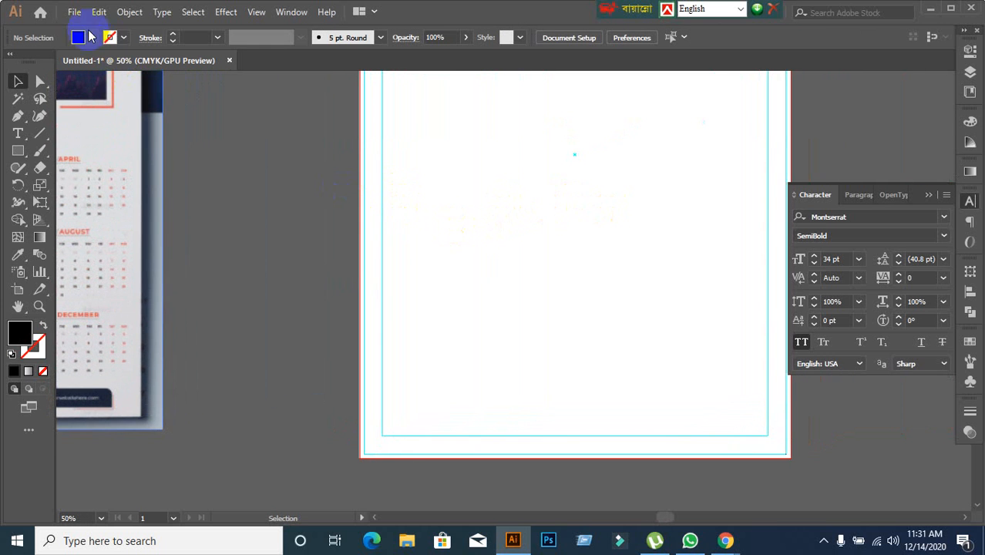
pyautogui.click(18, 133)
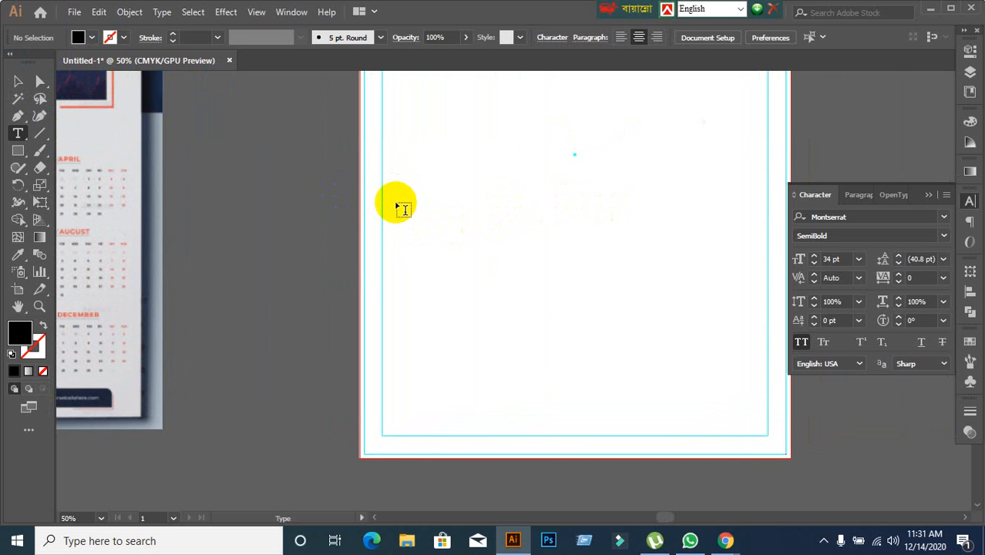
pyautogui.moveTo(391, 201); pyautogui.dragTo(486, 274)
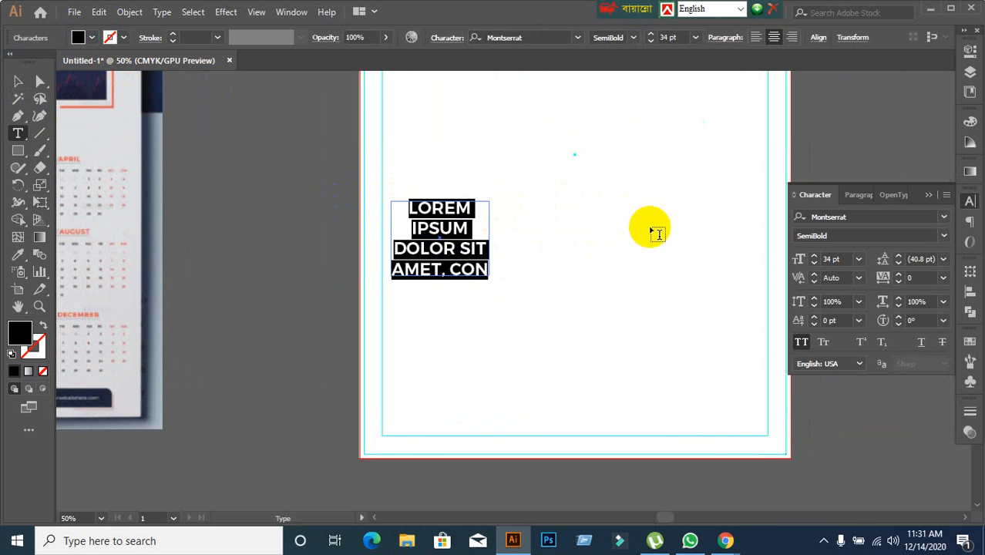
pyautogui.scroll(2, 578, 240)
pyautogui.scroll(-1, 578, 240)
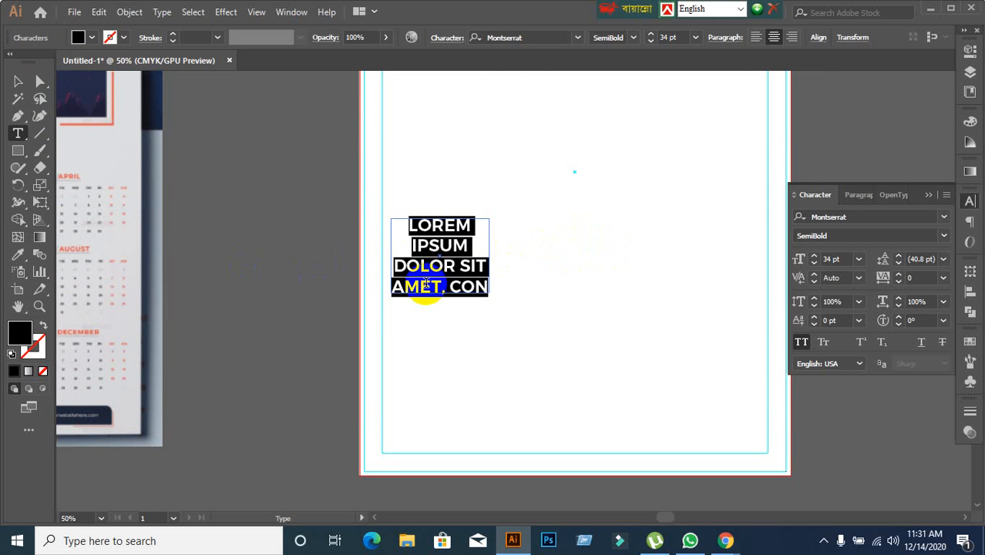
pyautogui.scroll(-2, 433, 285)
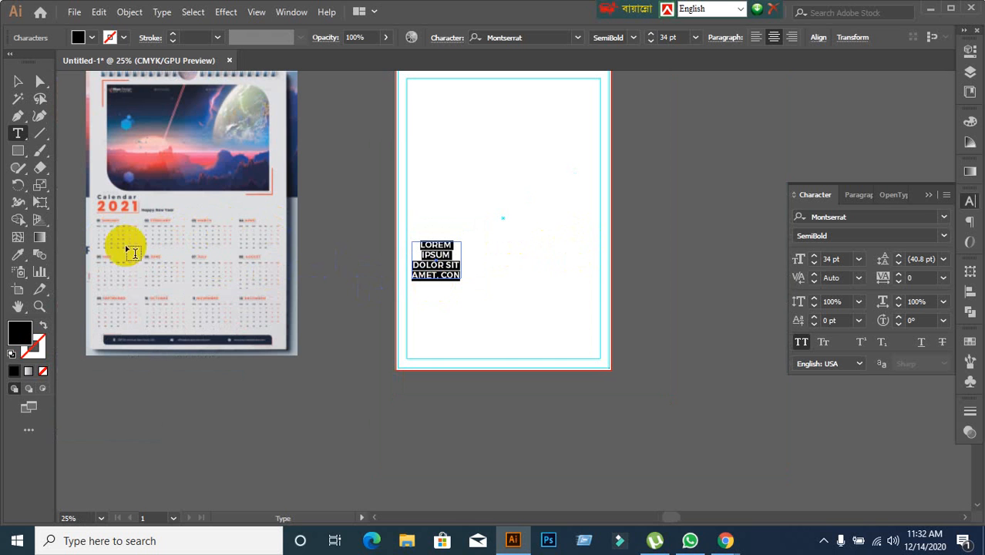
pyautogui.scroll(2, 420, 259)
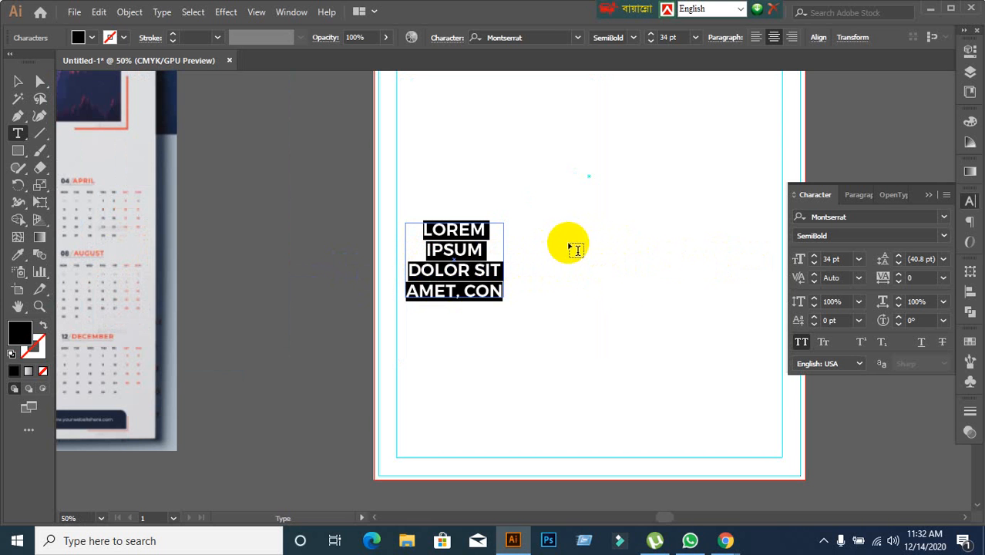
pyautogui.click(17, 81)
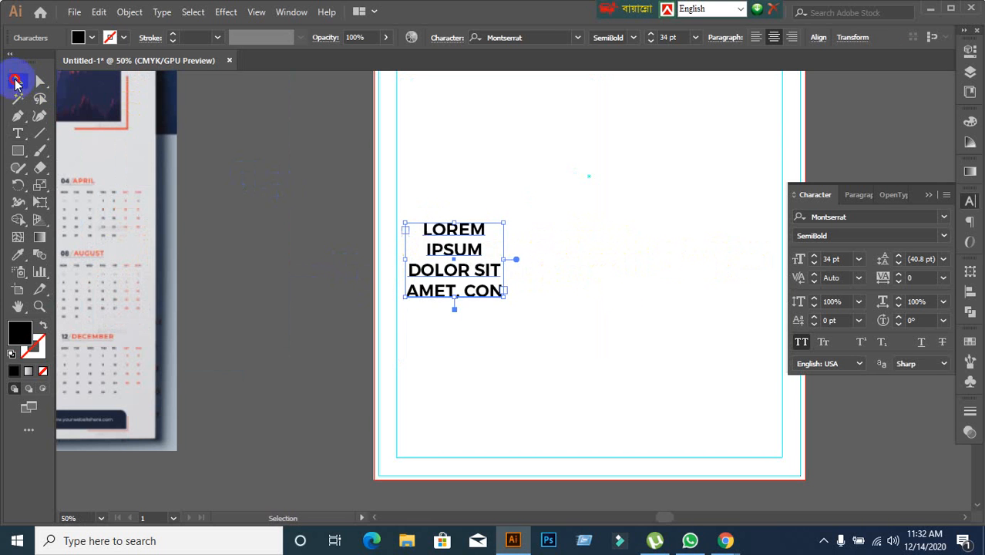
# Delete the small placeholder text frame from the artboard's lower half.
pyautogui.click(339, 274)
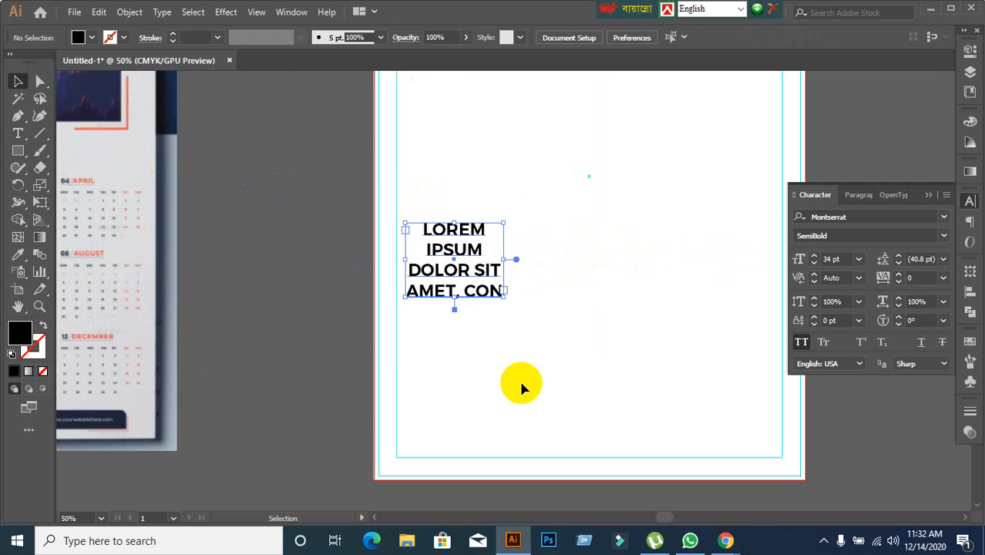
pyautogui.press('Delete')
pyautogui.scroll(1, 511, 334)
pyautogui.scroll(-2, 511, 333)
pyautogui.moveTo(519, 330); pyautogui.dragTo(446, 275)
pyautogui.scroll(1, 478, 234)
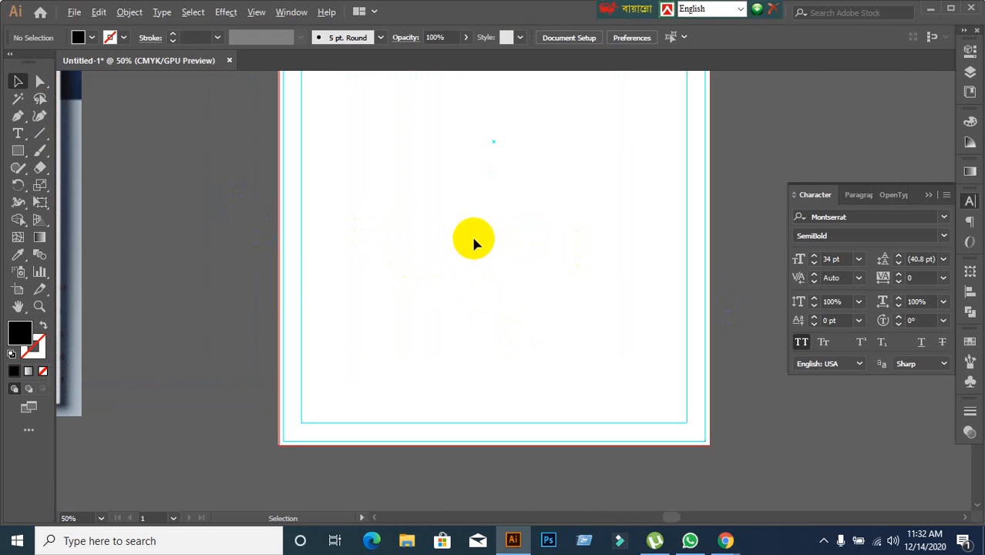
# Try drawing a black square against the left margin guide and undo it.
pyautogui.click(18, 152)
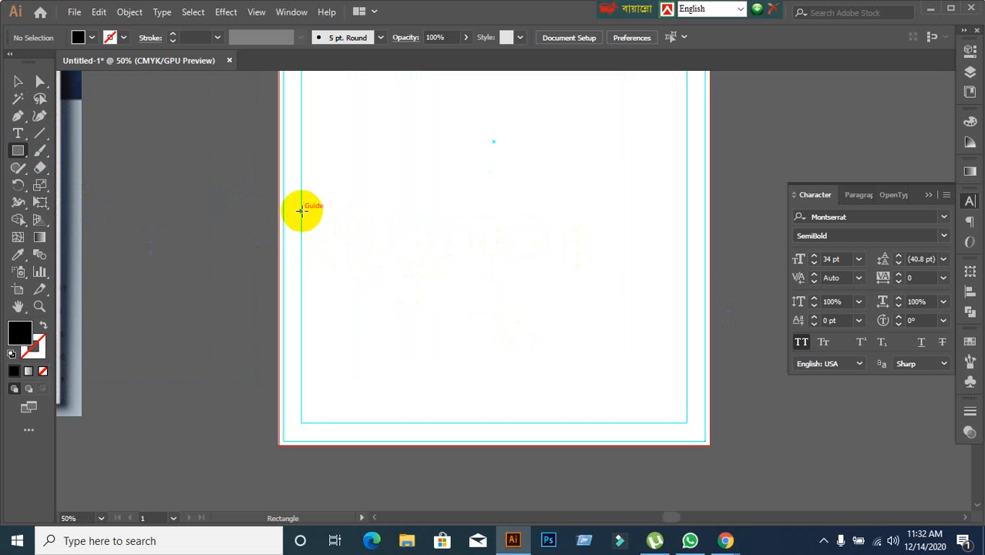
pyautogui.moveTo(301, 213); pyautogui.dragTo(390, 293)
pyautogui.press('shift')
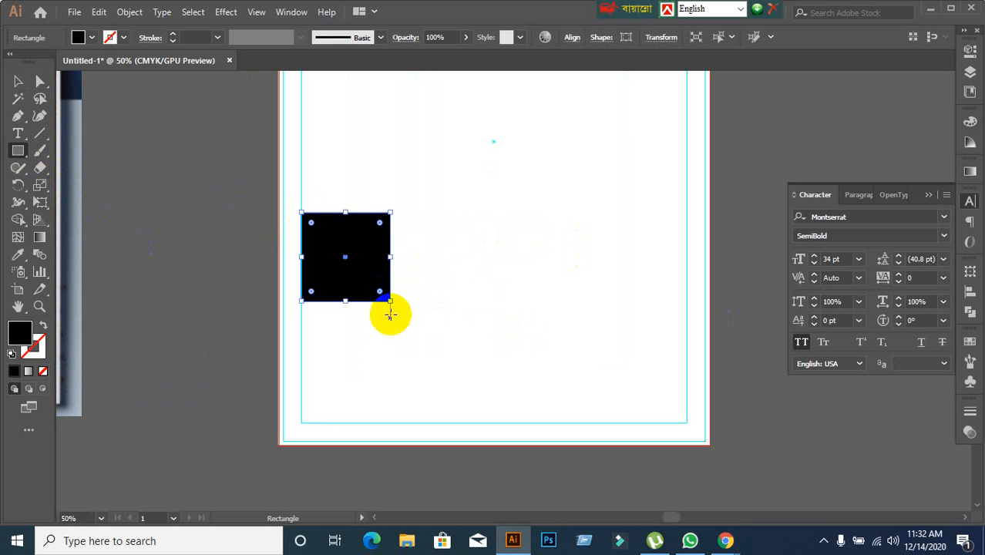
pyautogui.hotkey('ctrl', 'z')
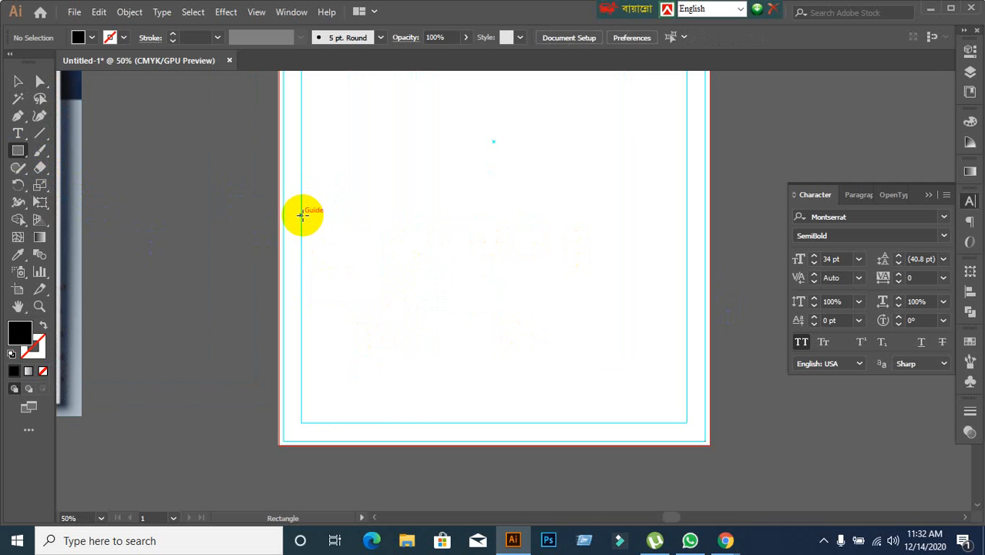
# Draw a black rectangle about 10.7 in wide and 2.4 in tall, spanning between the left and right margin guides.
pyautogui.moveTo(301, 215); pyautogui.dragTo(687, 302)
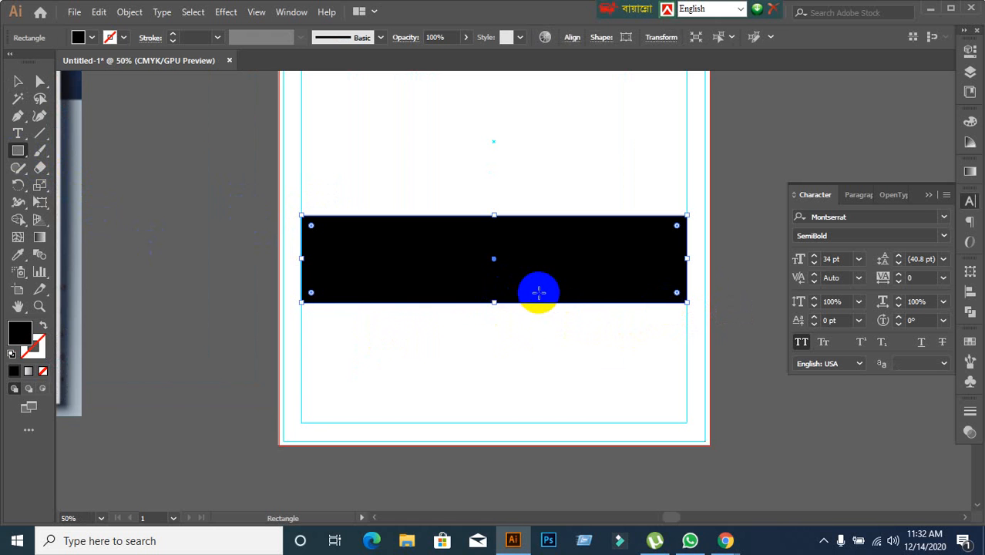
pyautogui.scroll(-1, 510, 293)
pyautogui.scroll(1, 454, 302)
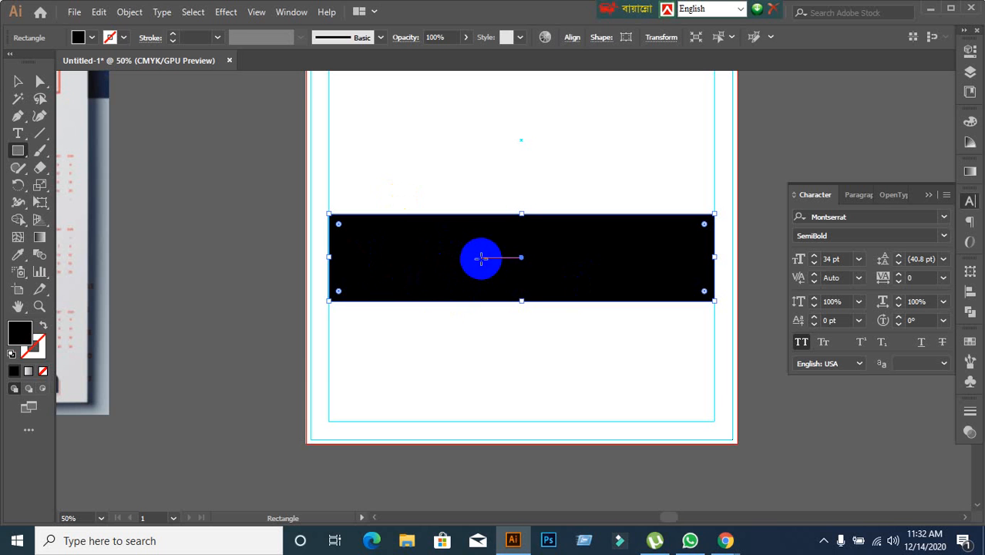
pyautogui.click(18, 80)
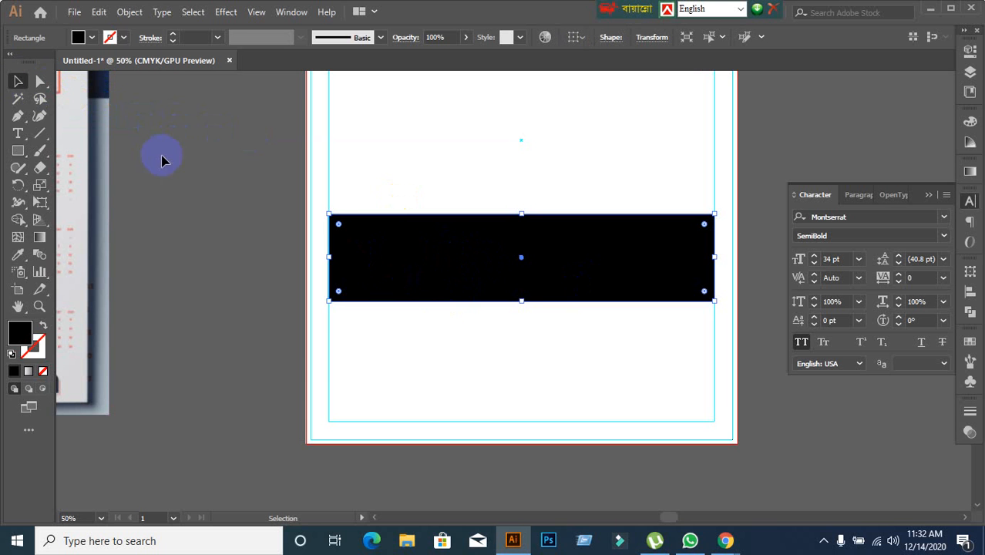
pyautogui.click(131, 12)
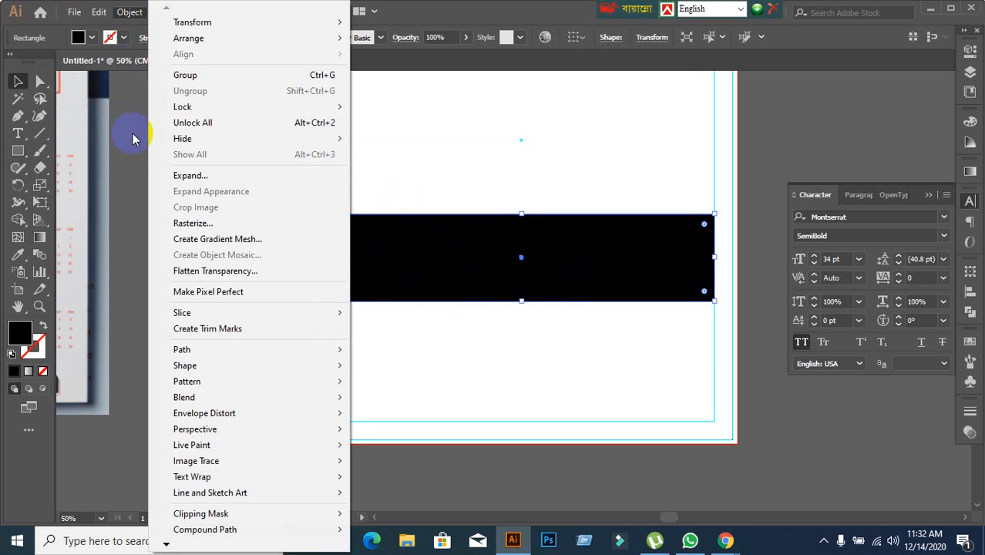
pyautogui.moveTo(185, 349)
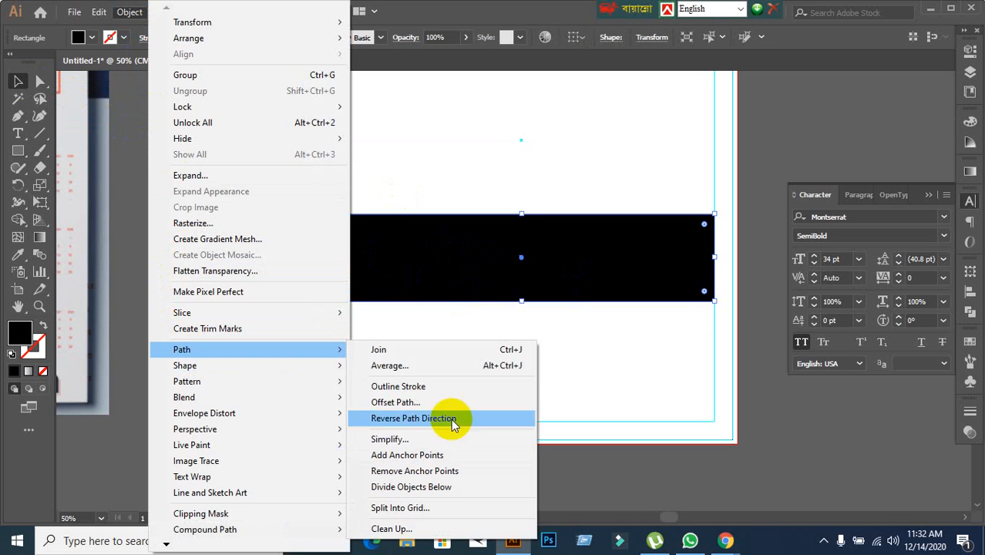
pyautogui.click(401, 403)
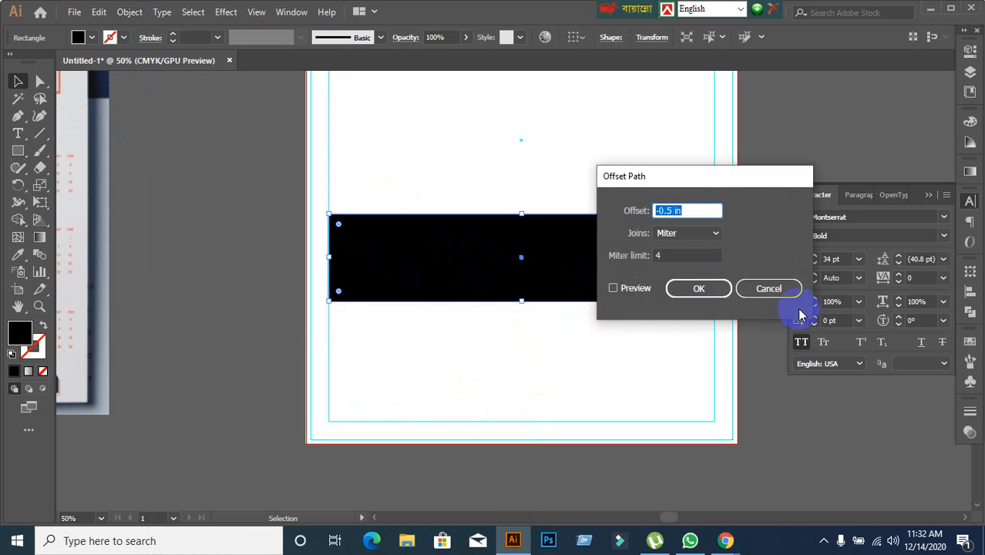
pyautogui.click(751, 290)
# Try splitting the black rectangle into 3 columns with a 0 in gutter using Split Into Grid with preview.
pyautogui.click(128, 11)
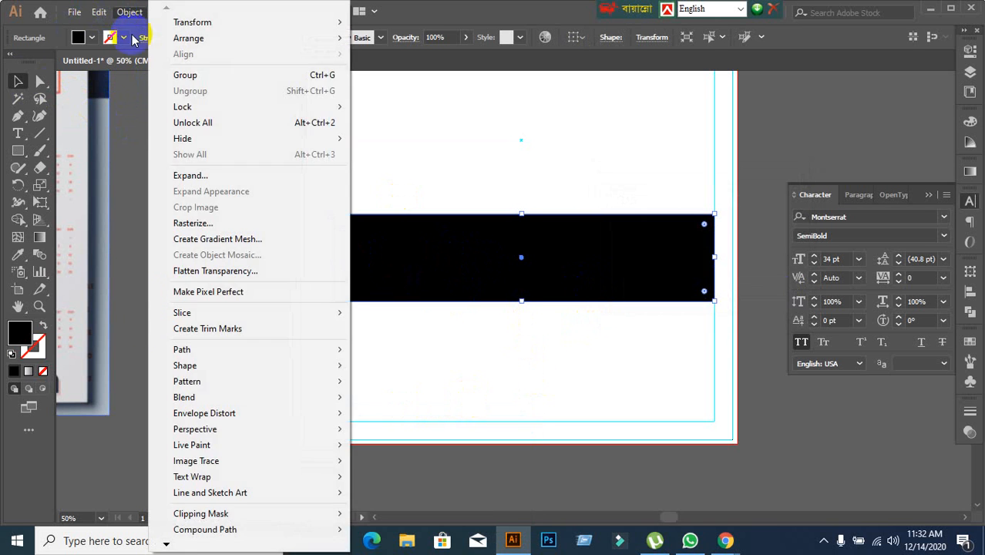
pyautogui.moveTo(183, 353)
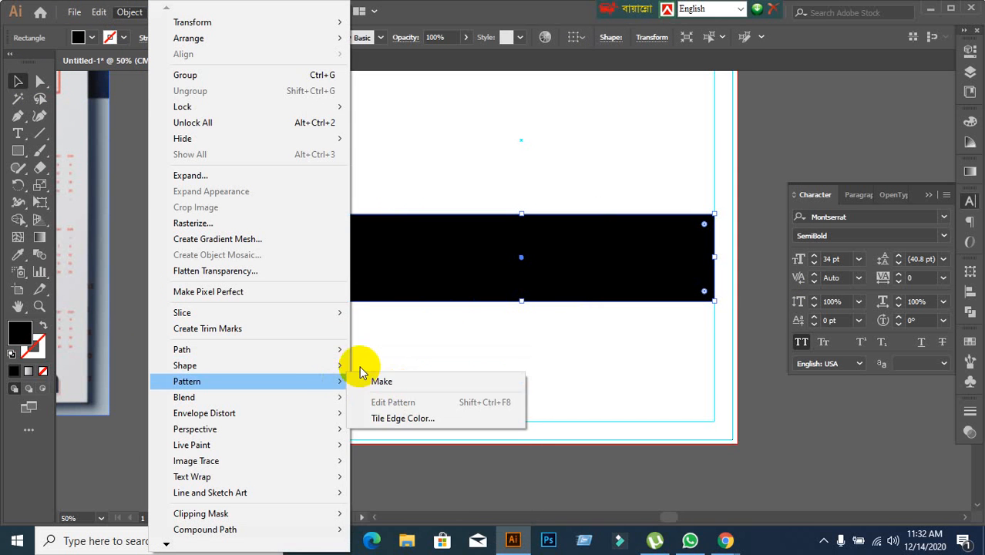
pyautogui.click(440, 505)
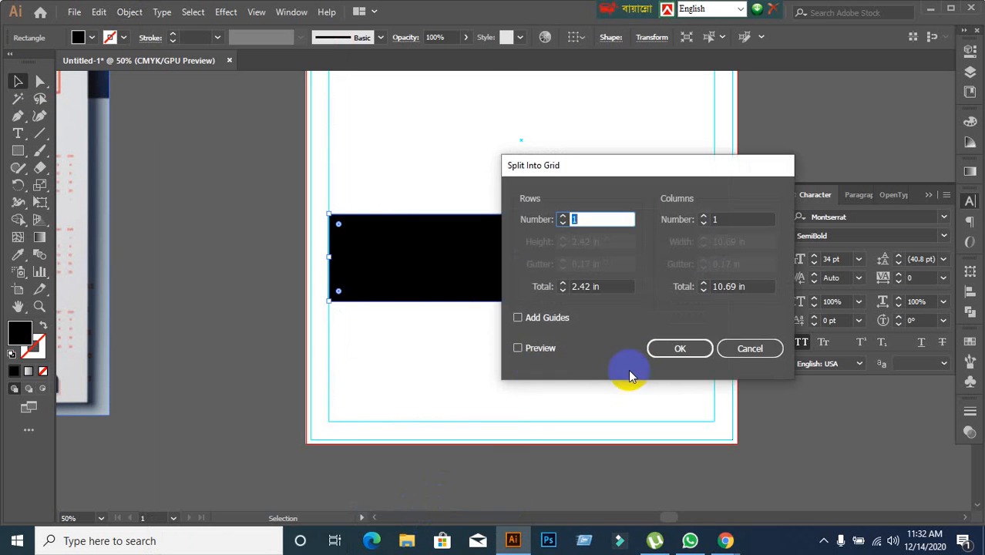
pyautogui.click(518, 348)
pyautogui.click(714, 220)
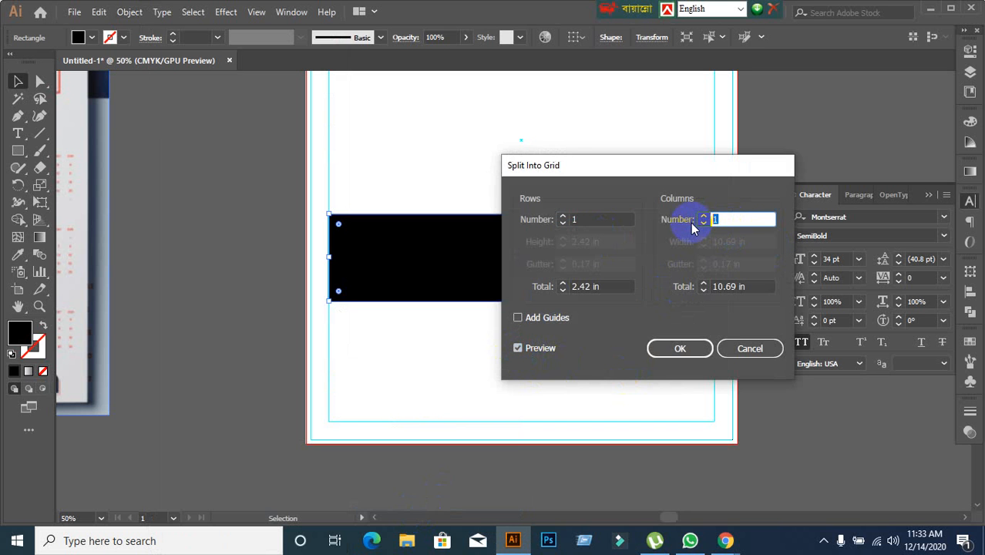
pyautogui.write('2')
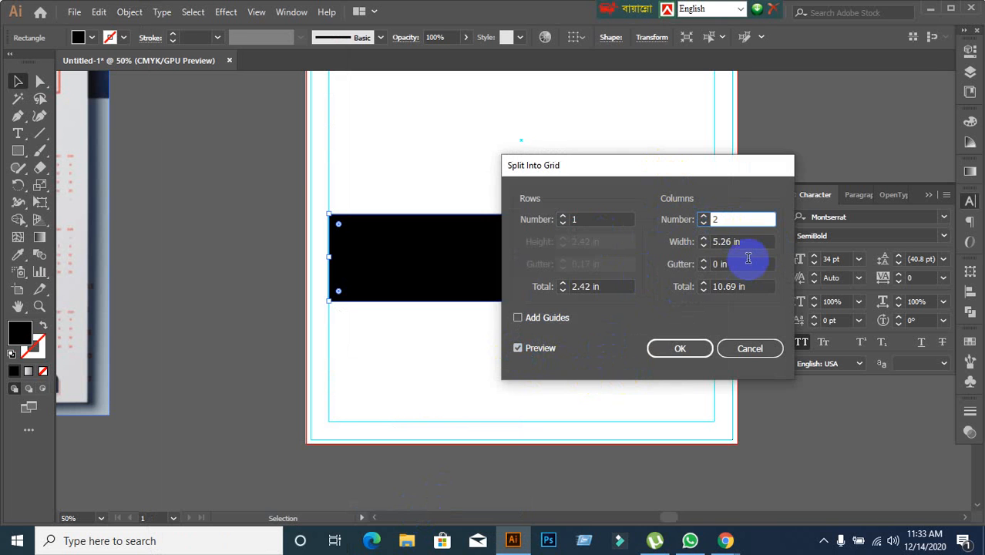
pyautogui.press('BackSpace')
pyautogui.write('3')
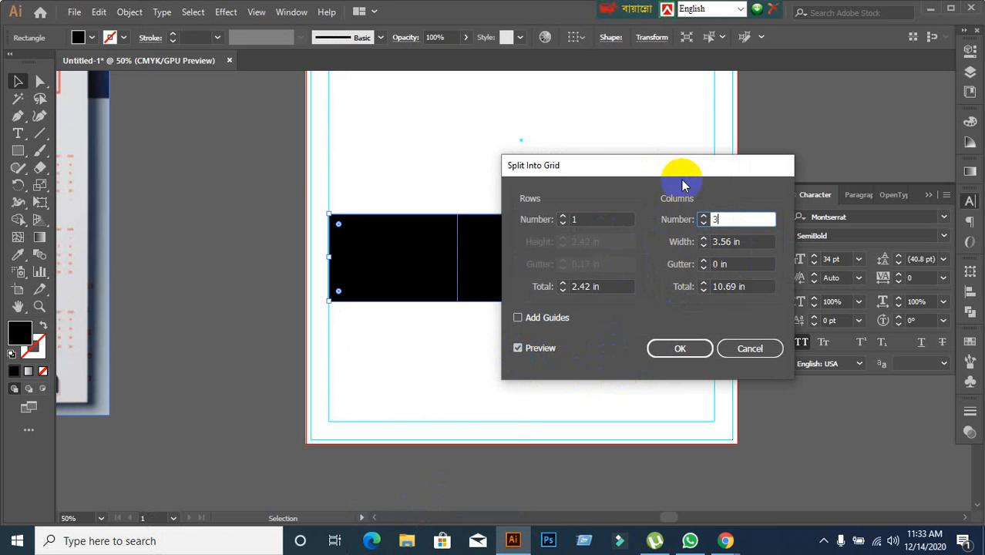
pyautogui.moveTo(681, 167); pyautogui.dragTo(805, 149)
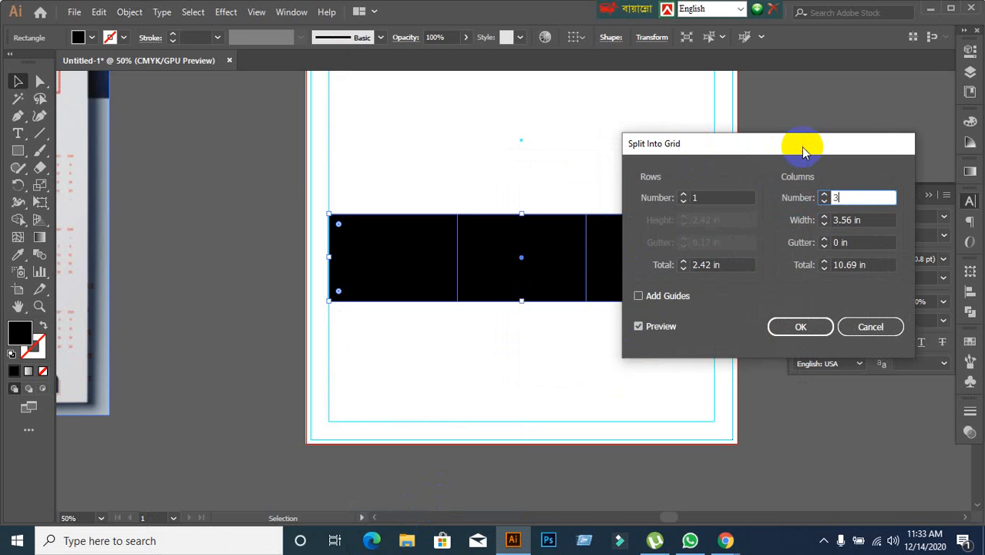
# Try 4 columns with a row total of 2.4 in and a column total of 10.7 in, and cancel the grid split.
pyautogui.click(730, 266)
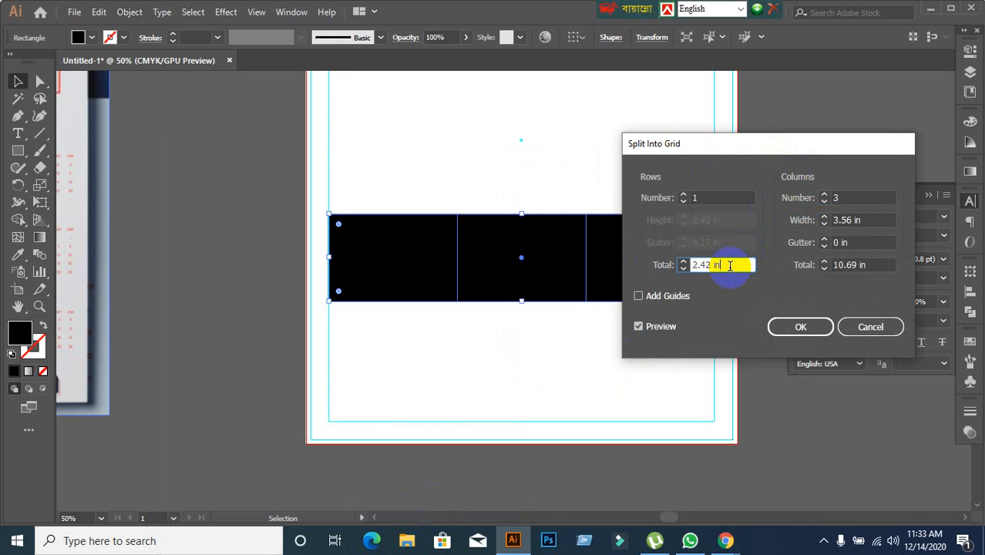
pyautogui.press('Up')
pyautogui.press('Down')
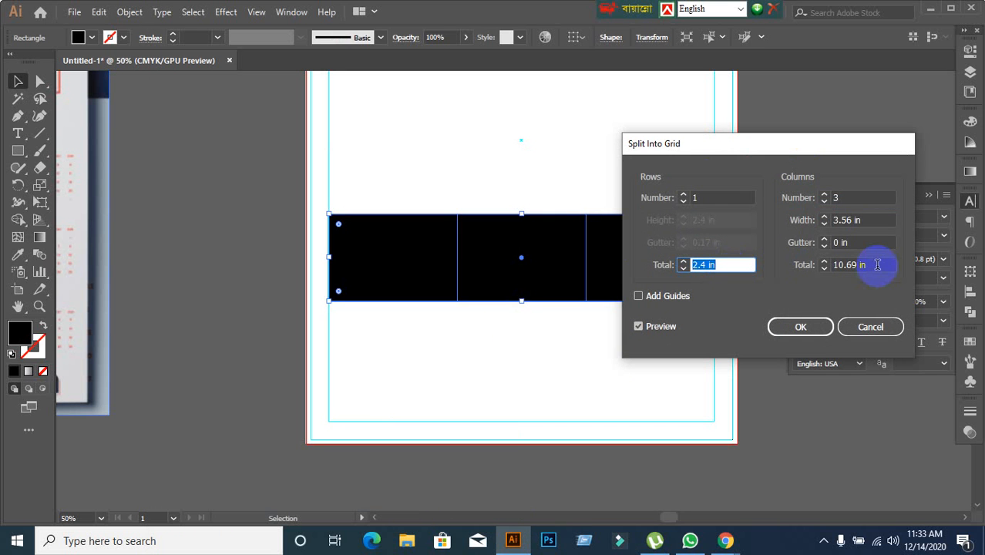
pyautogui.click(855, 199)
pyautogui.press('Up')
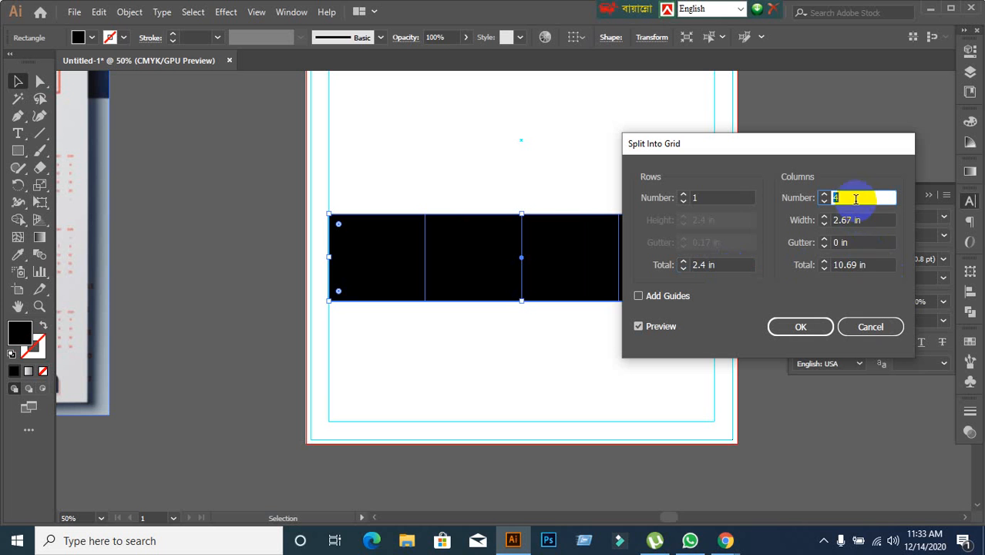
pyautogui.click(864, 265)
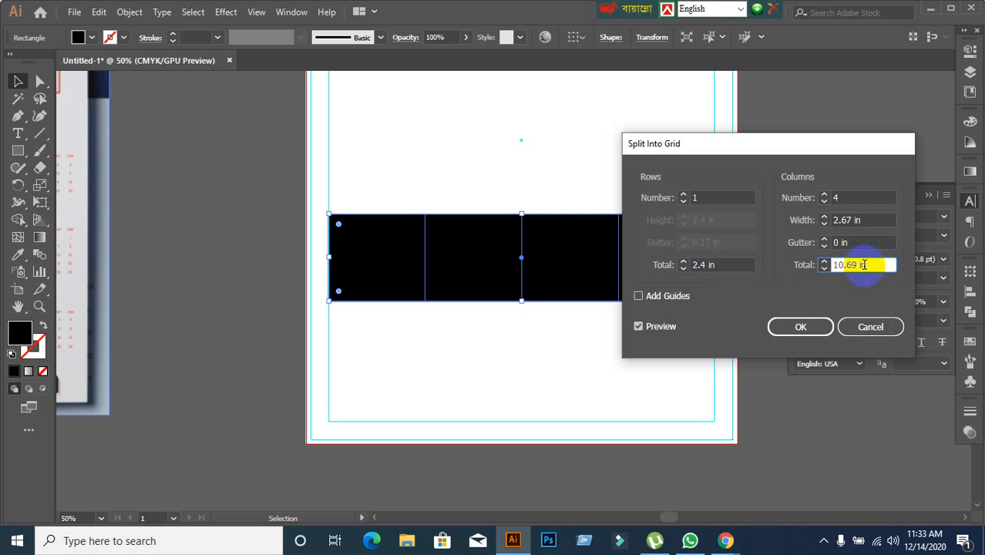
pyautogui.press('Up')
pyautogui.press('Up')
pyautogui.press('Up')
pyautogui.press('Down')
pyautogui.press('Down')
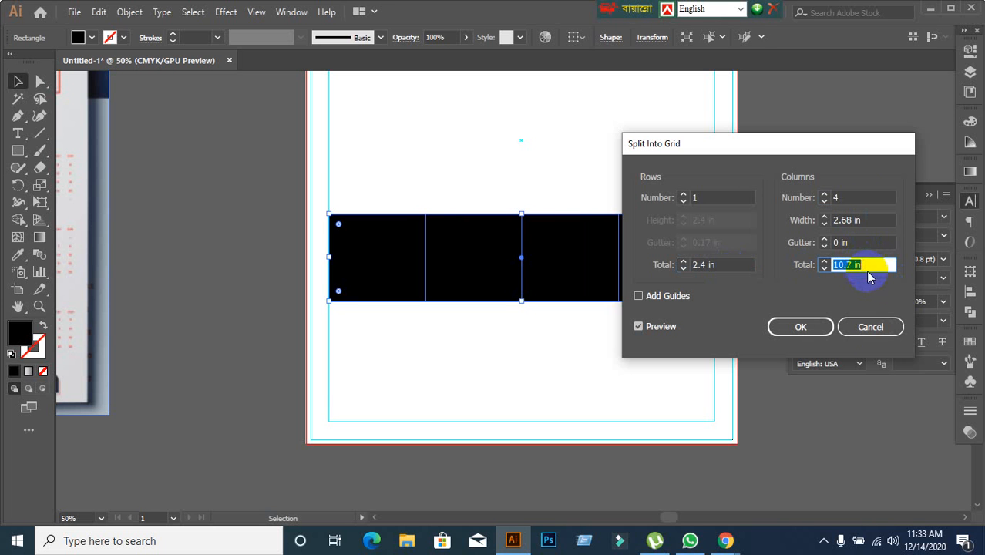
pyautogui.click(870, 327)
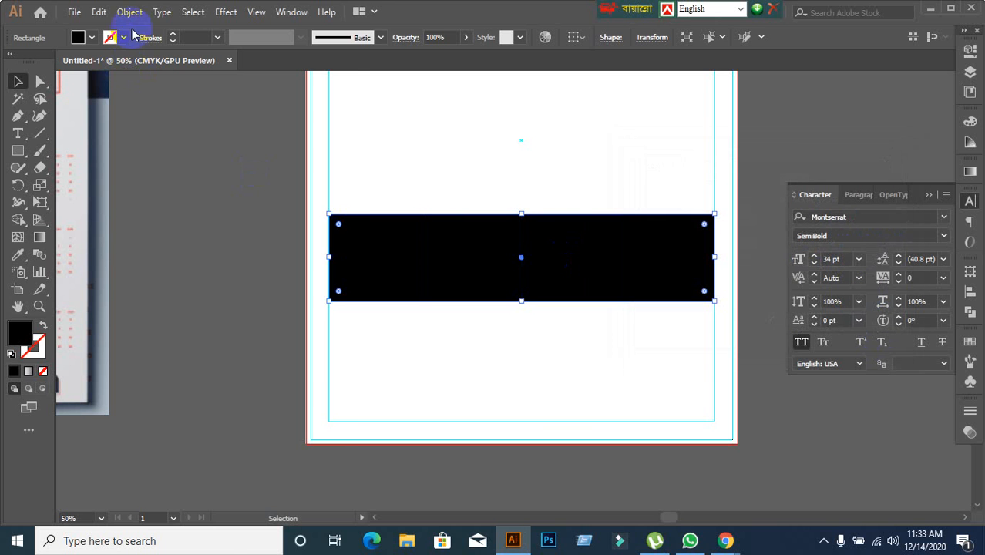
# Split the black rectangle into a grid of 1 row and 4 columns with a 0.2 in gutter, and deselect the result.
pyautogui.click(129, 12)
pyautogui.moveTo(202, 351)
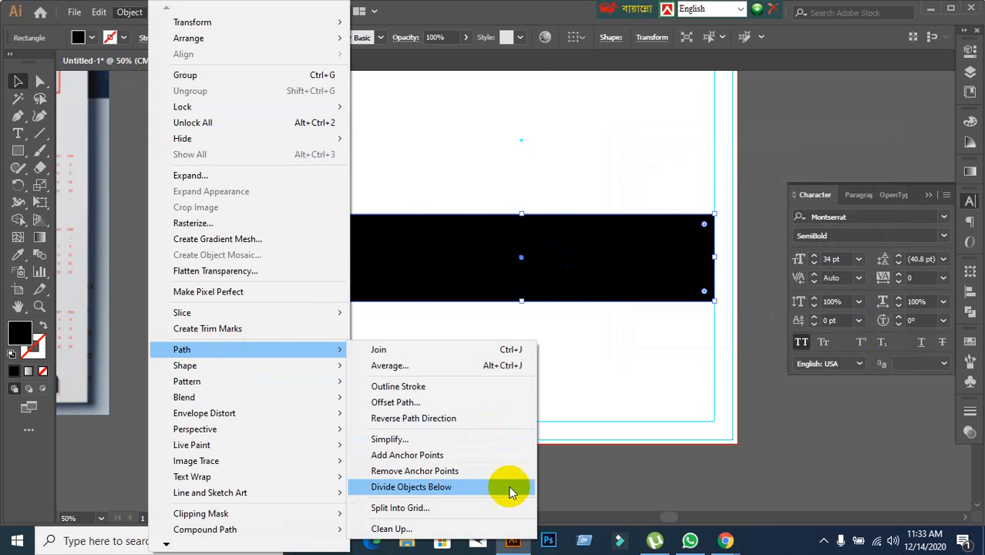
pyautogui.click(461, 508)
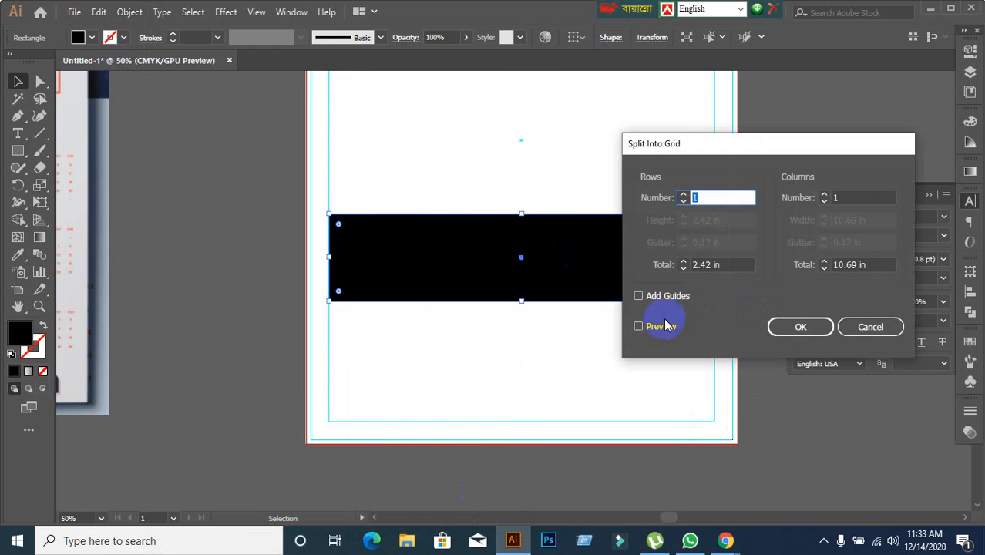
pyautogui.click(638, 326)
pyautogui.click(854, 199)
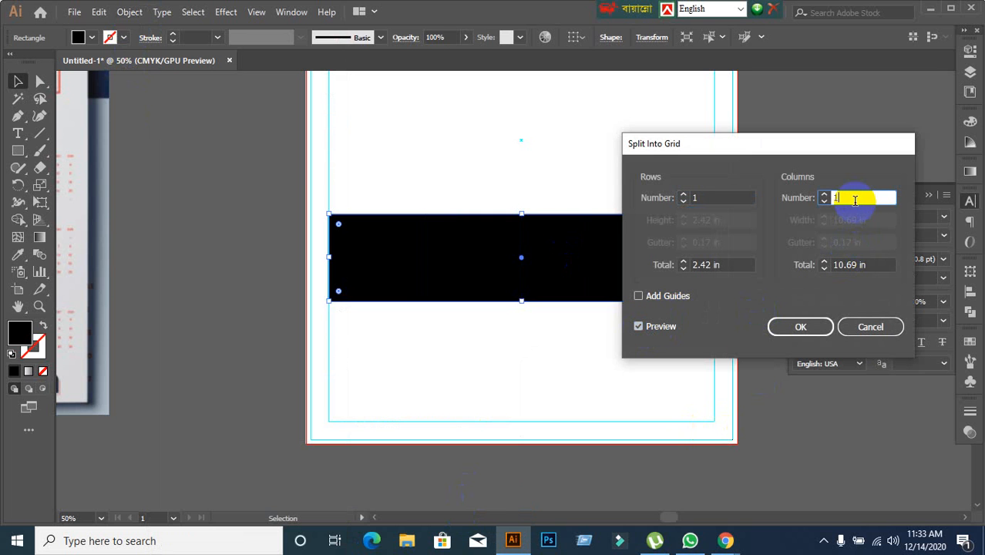
pyautogui.press('Up')
pyautogui.press('Up')
pyautogui.press('Up')
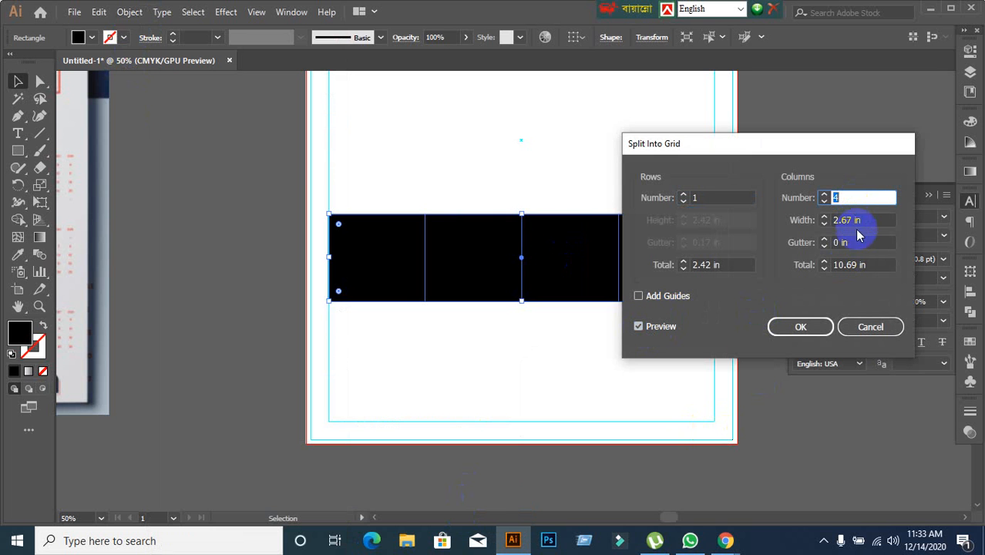
pyautogui.click(856, 242)
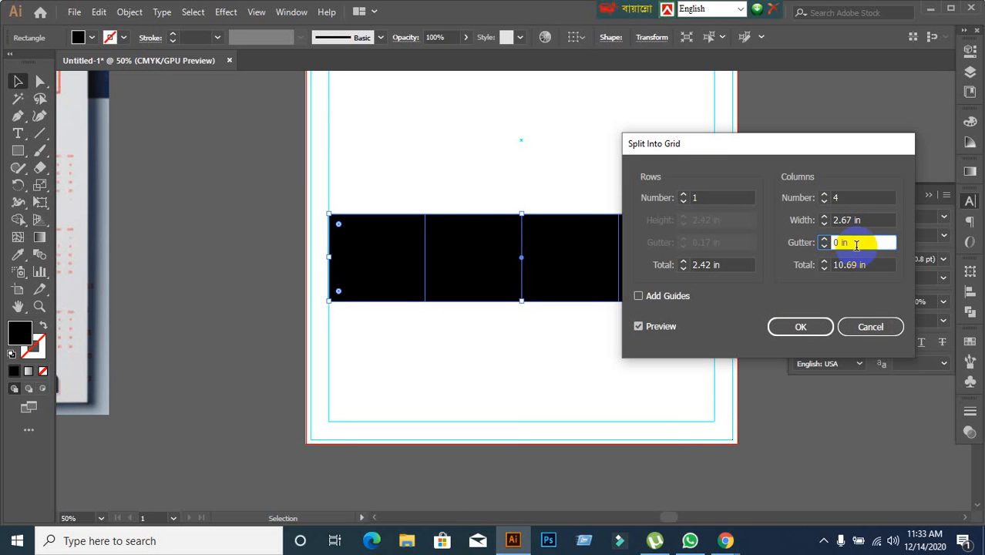
pyautogui.press('Up')
pyautogui.press('Up')
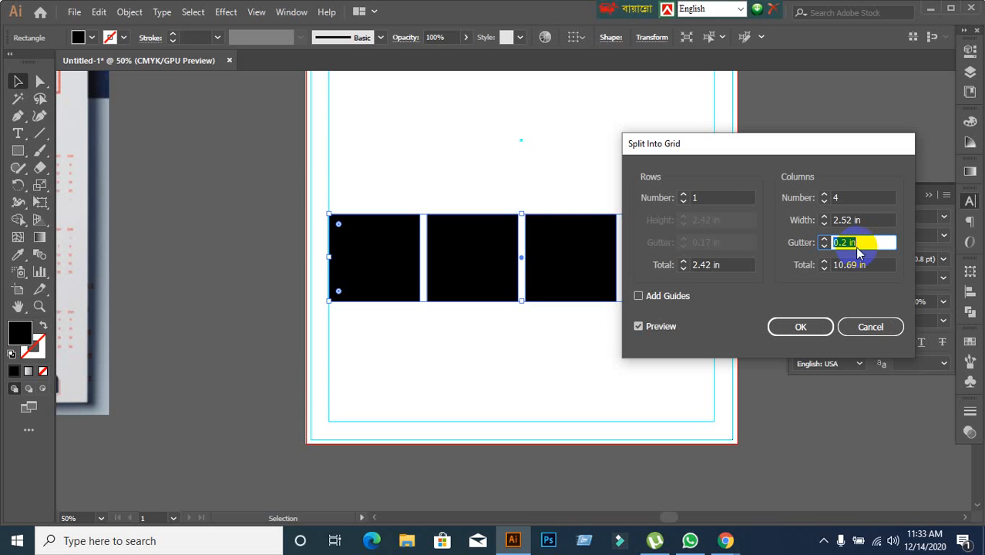
pyautogui.click(802, 328)
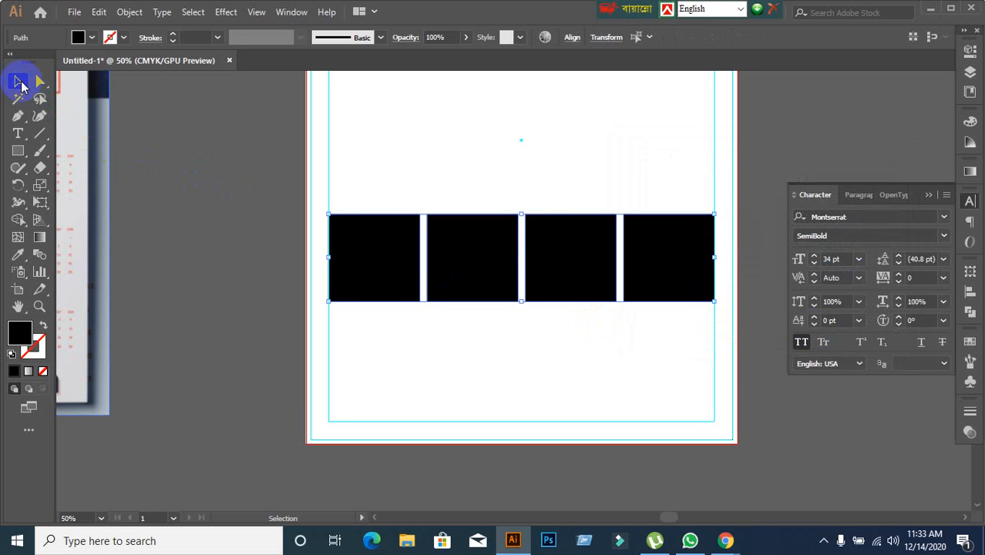
pyautogui.click(182, 276)
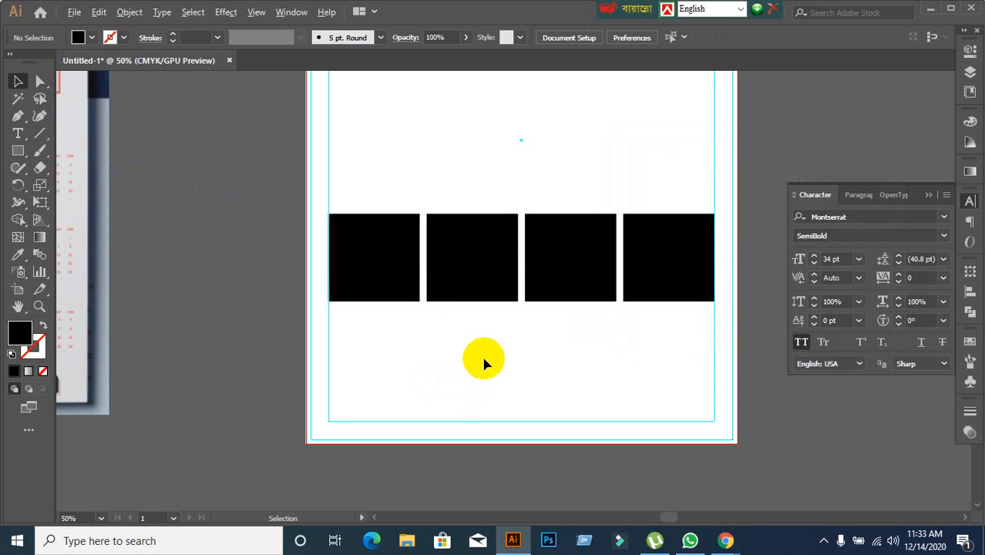
pyautogui.scroll(-1, 449, 352)
pyautogui.scroll(1, 411, 358)
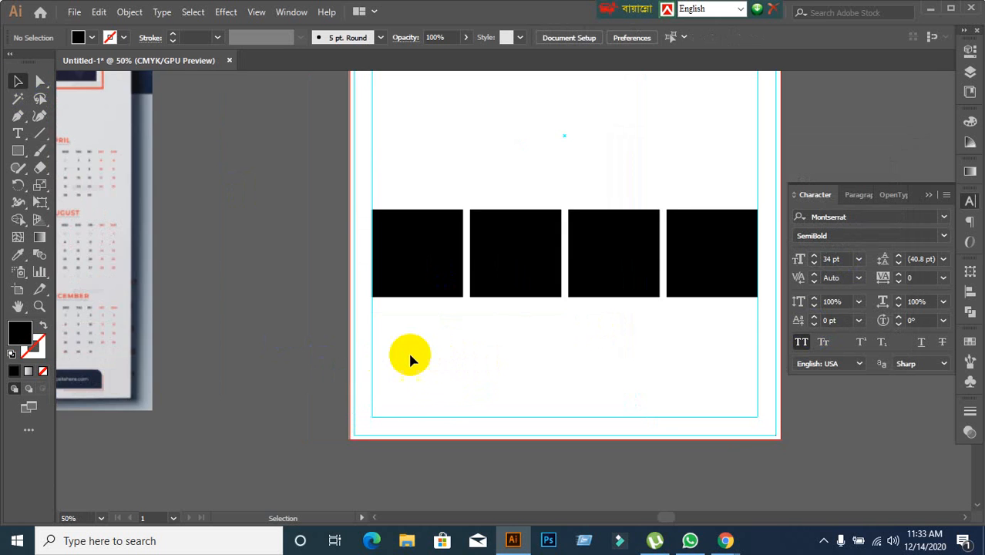
pyautogui.scroll(-1, 410, 356)
pyautogui.moveTo(417, 356); pyautogui.dragTo(540, 314)
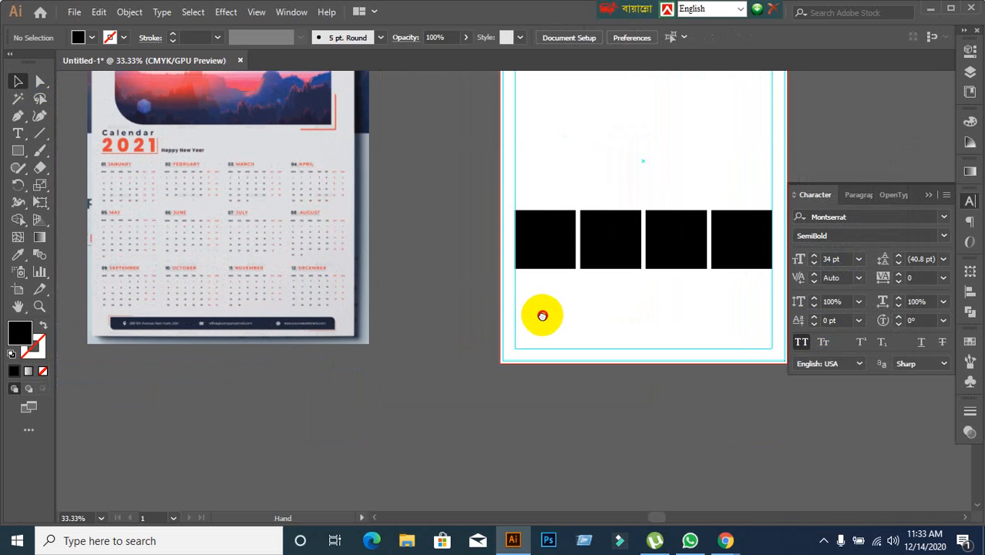
pyautogui.scroll(1, 634, 316)
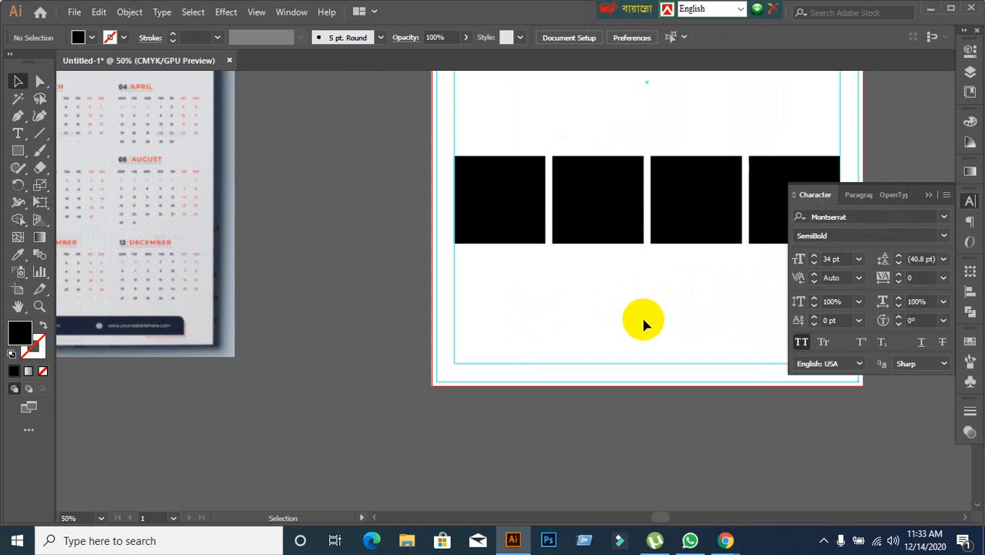
# Try deleting the second, third and fourth black squares of the row, and undo the deletion.
pyautogui.moveTo(665, 319); pyautogui.dragTo(578, 309)
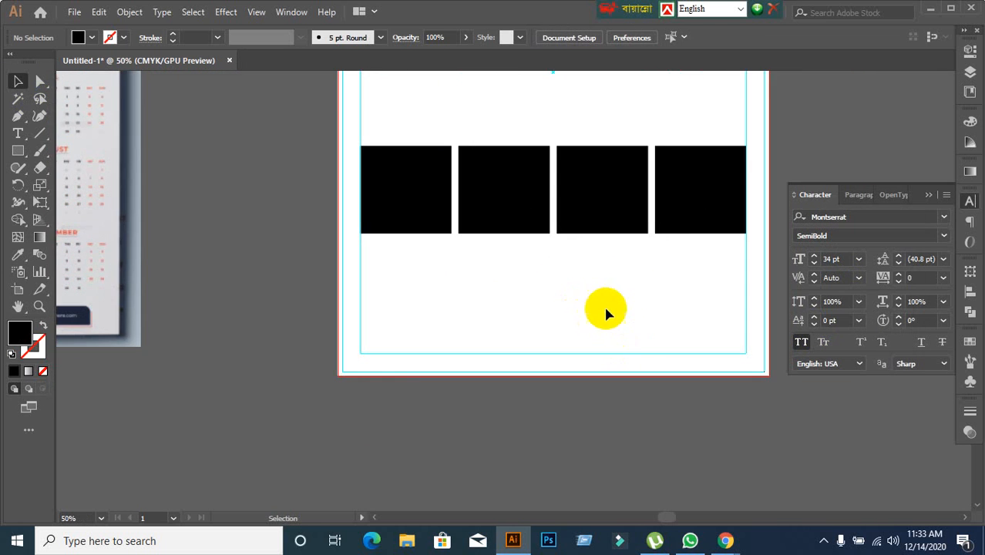
pyautogui.moveTo(477, 125); pyautogui.dragTo(733, 265)
pyautogui.press('Delete')
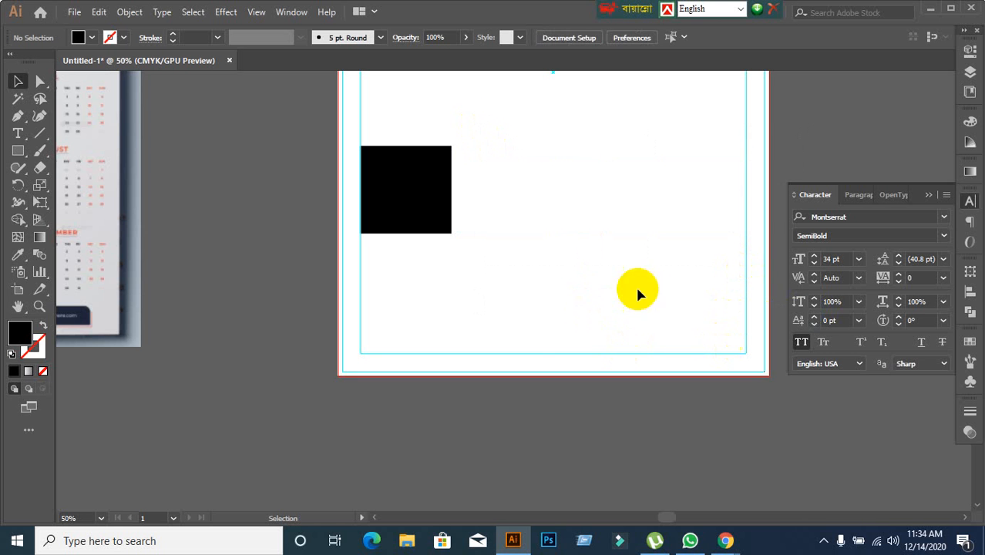
pyautogui.hotkey('ctrl', 'z')
pyautogui.click(586, 290)
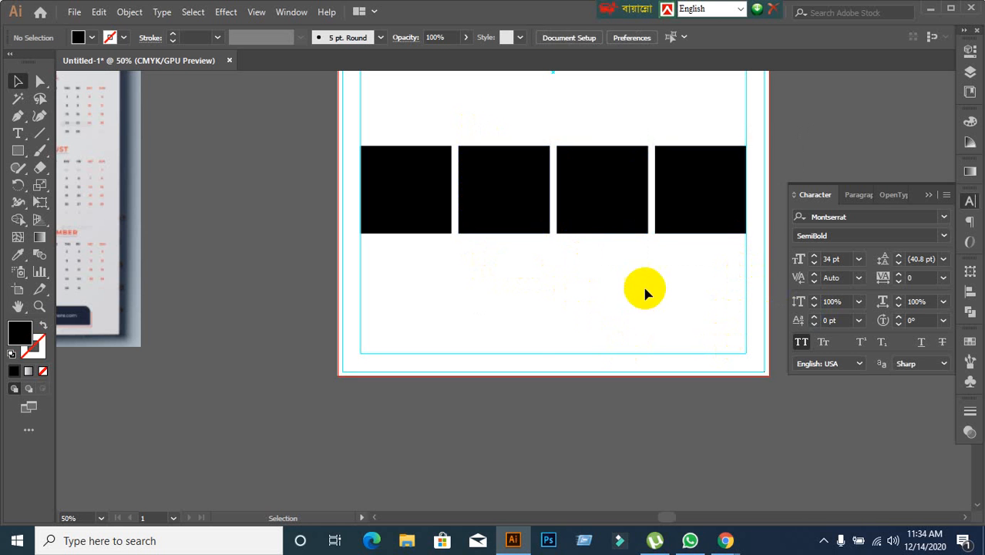
pyautogui.moveTo(485, 115); pyautogui.dragTo(688, 257)
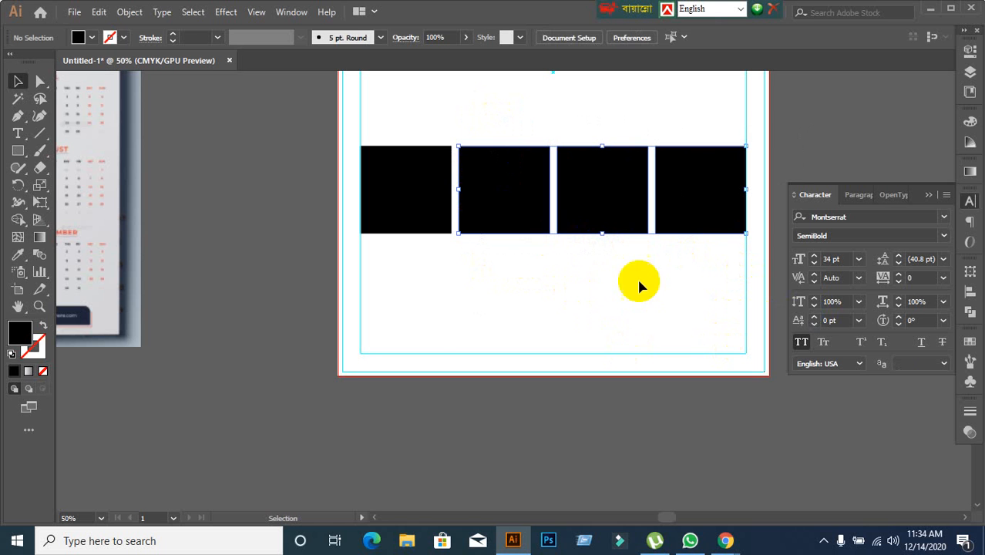
pyautogui.click(479, 306)
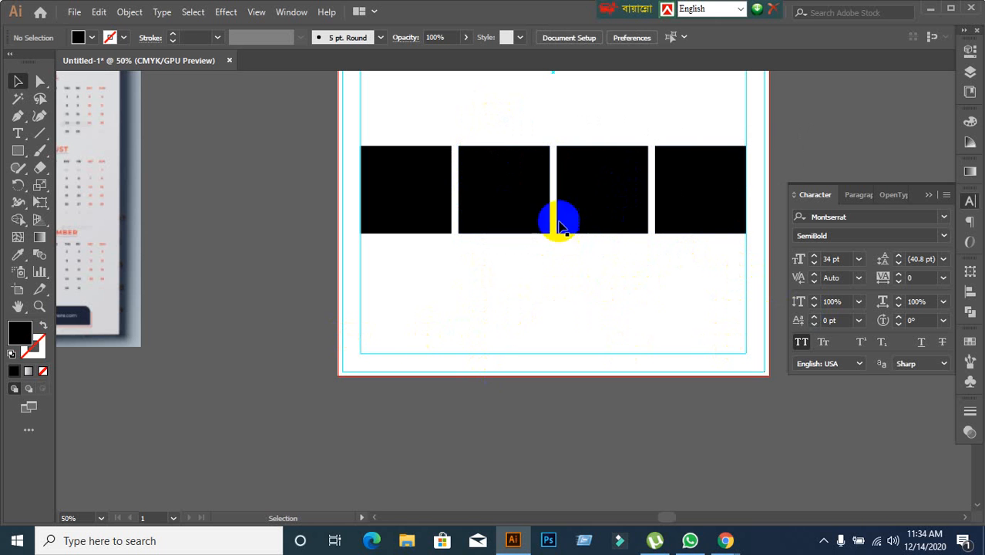
pyautogui.moveTo(498, 68); pyautogui.dragTo(532, 212)
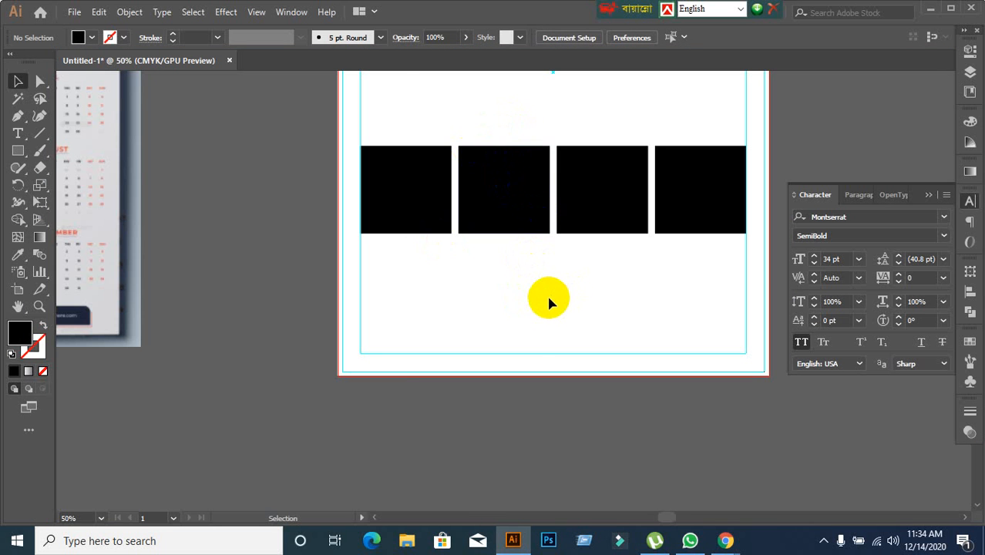
pyautogui.scroll(-1, 548, 303)
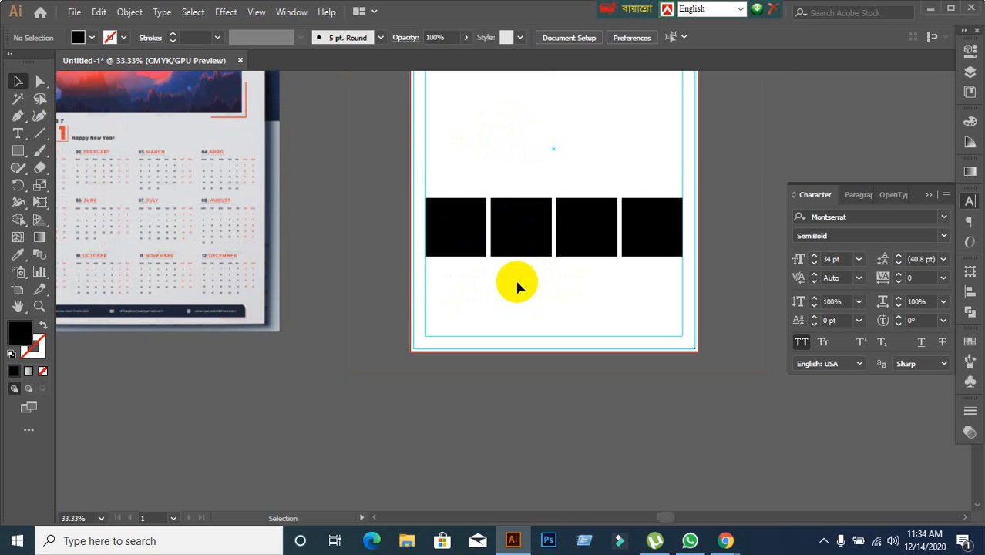
pyautogui.scroll(1, 516, 287)
pyautogui.scroll(1, 543, 251)
pyautogui.click(519, 214)
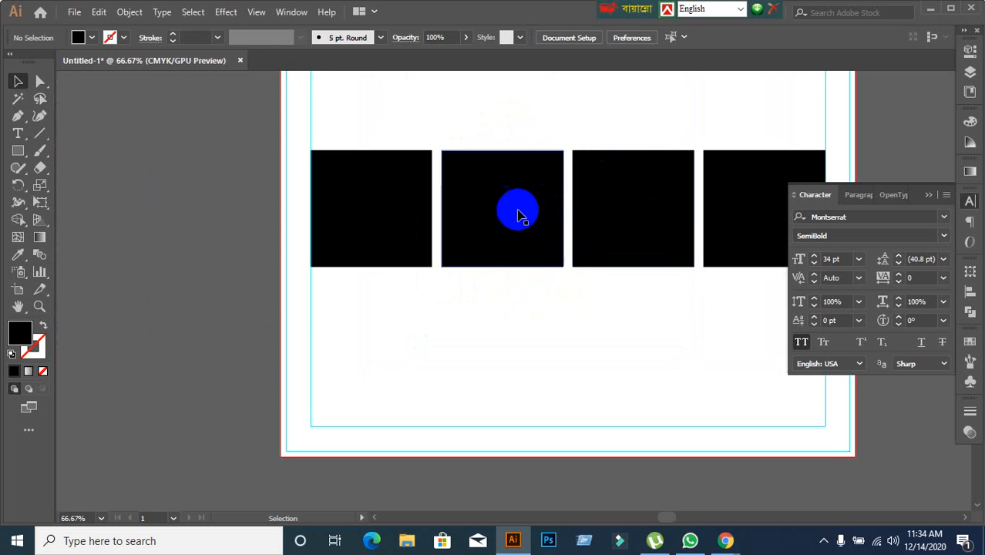
pyautogui.scroll(-1, 499, 134)
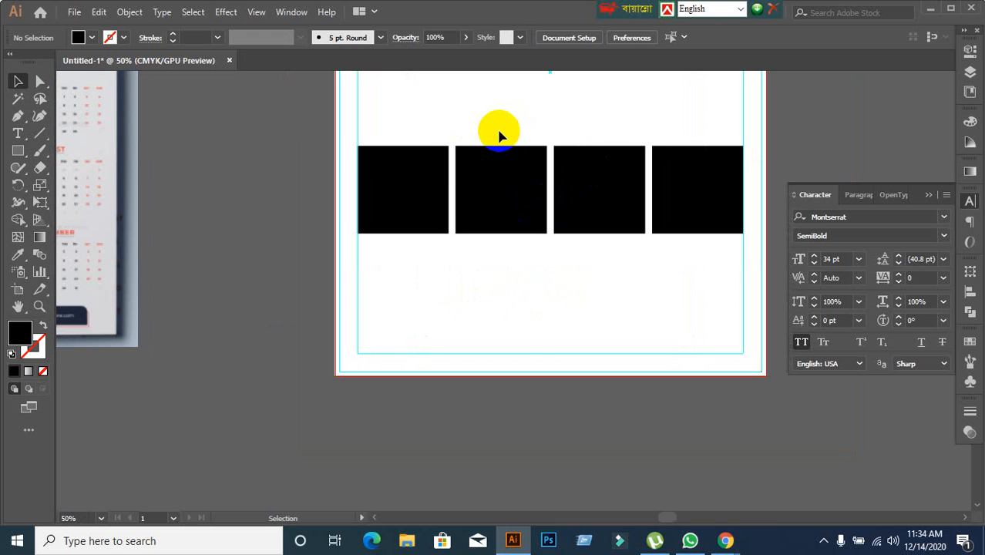
pyautogui.scroll(1, 489, 123)
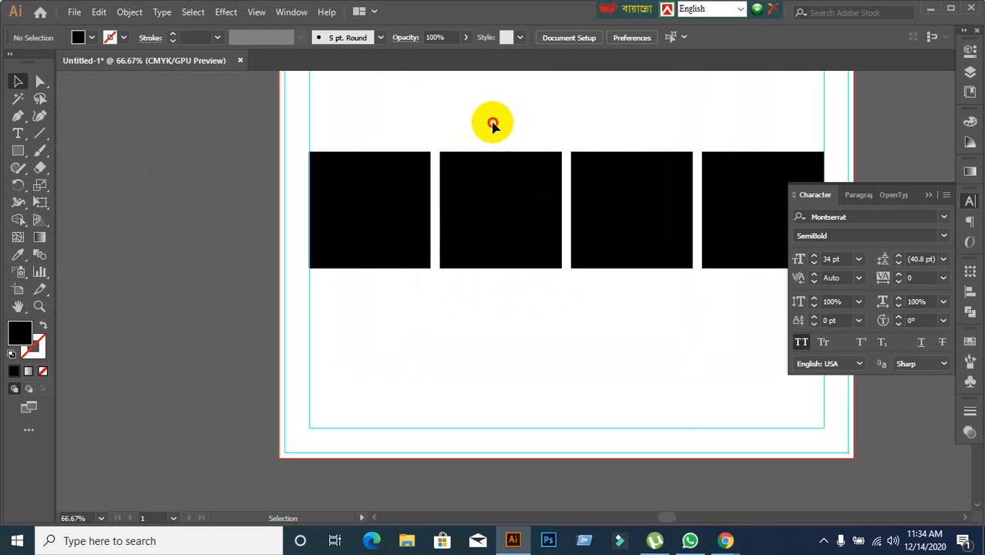
# Delete the second, third and fourth black squares, keeping only the one at the left margin guide.
pyautogui.moveTo(493, 121); pyautogui.dragTo(751, 256)
pyautogui.press('Delete')
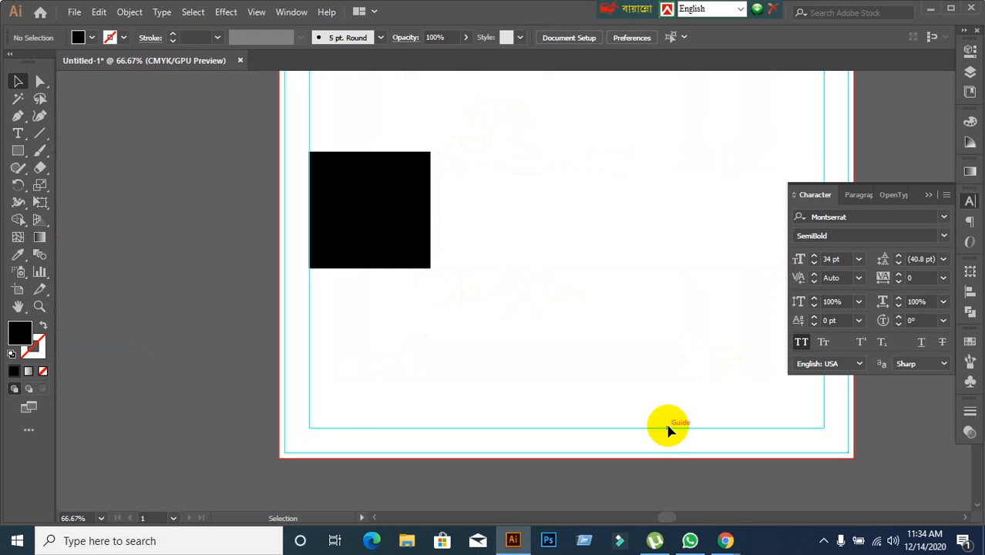
pyautogui.scroll(-2, 589, 305)
pyautogui.scroll(1, 590, 308)
pyautogui.click(466, 232)
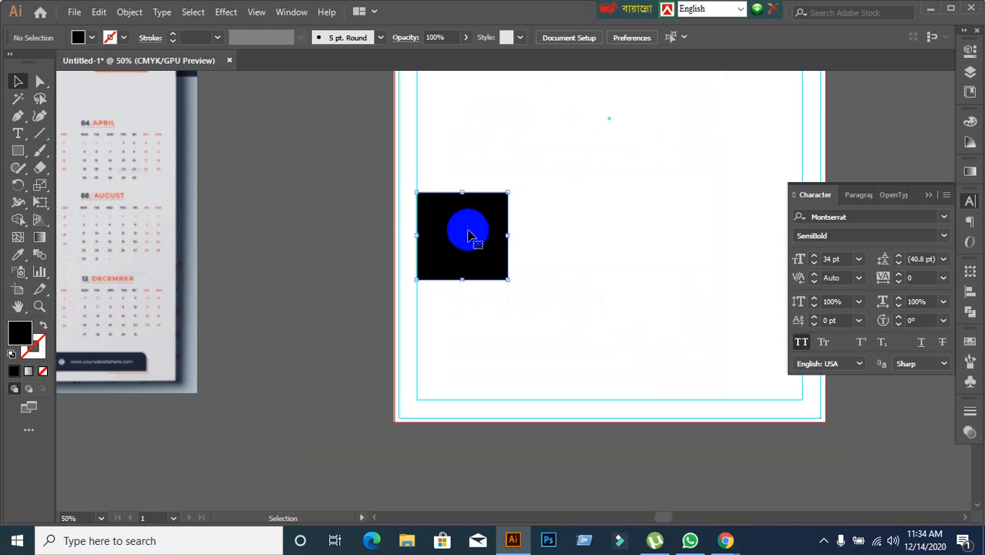
pyautogui.click(605, 322)
# Draw an area type frame about 2.49 in wide and 2.39 in tall over the remaining black square.
pyautogui.scroll(1, 487, 253)
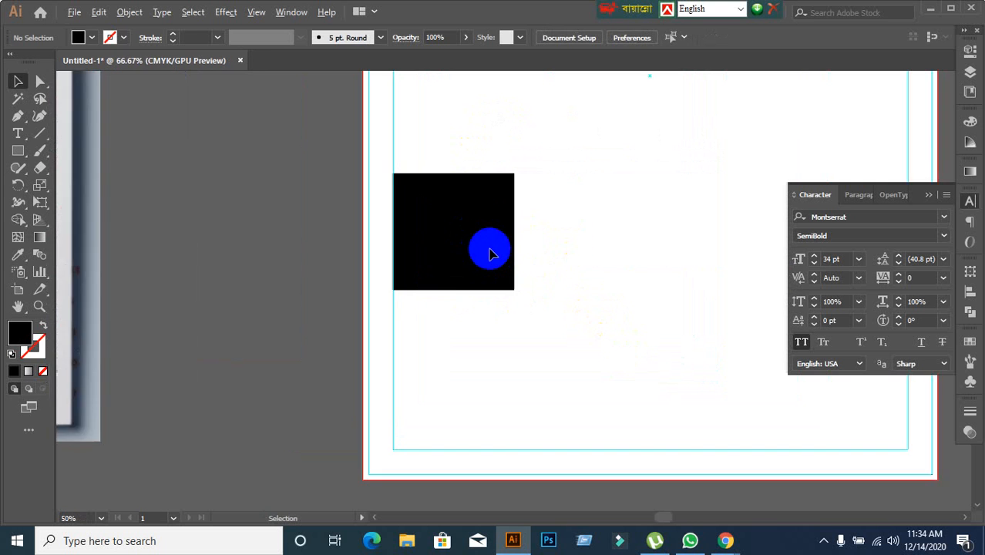
pyautogui.scroll(1, 487, 253)
pyautogui.scroll(-1, 487, 253)
pyautogui.click(17, 133)
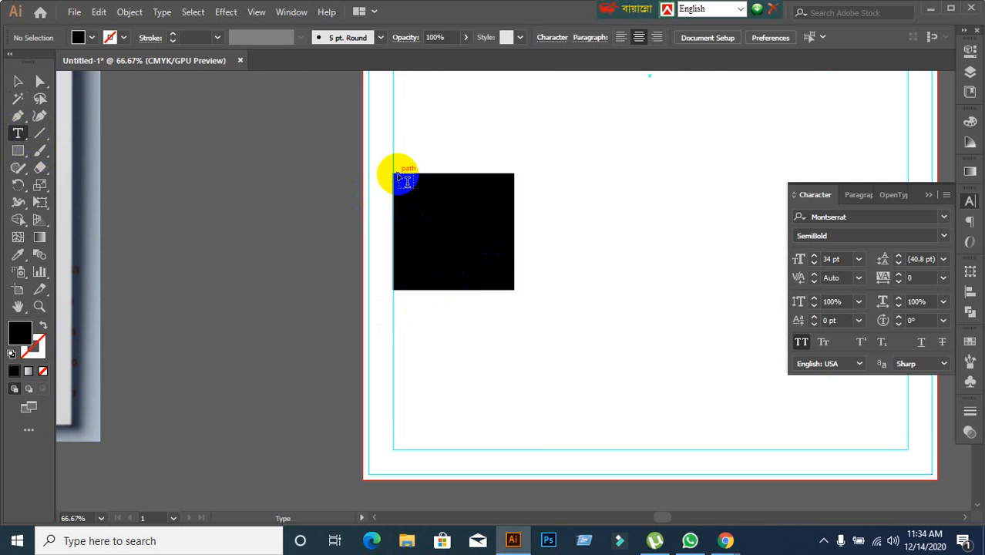
pyautogui.moveTo(392, 174); pyautogui.dragTo(511, 287)
pyautogui.click(20, 83)
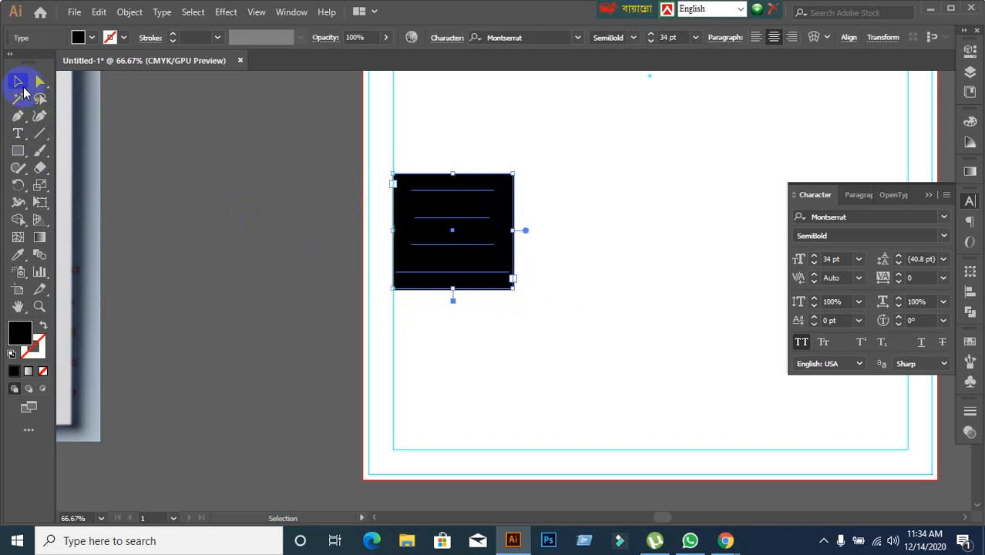
# Hide the new type frame, unlock all objects, and delete the black square.
pyautogui.hotkey('ctrl', 'z')
pyautogui.hotkey('ctrl', 'alt', '2')
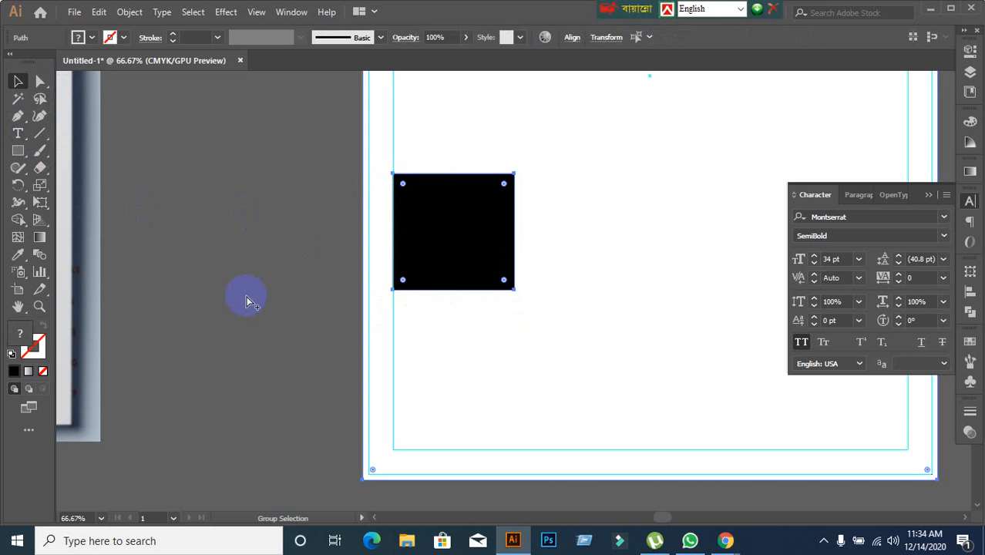
pyautogui.click(167, 351)
pyautogui.click(435, 279)
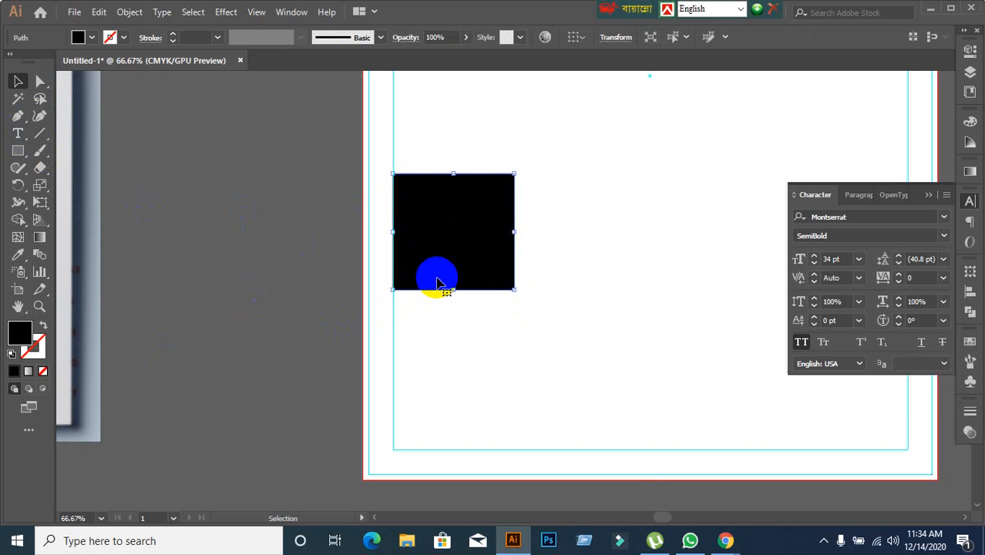
pyautogui.press('Delete')
# Lock the white background rectangle again, and show the hidden type frame without leaving it selected.
pyautogui.press('a')
pyautogui.click(488, 162)
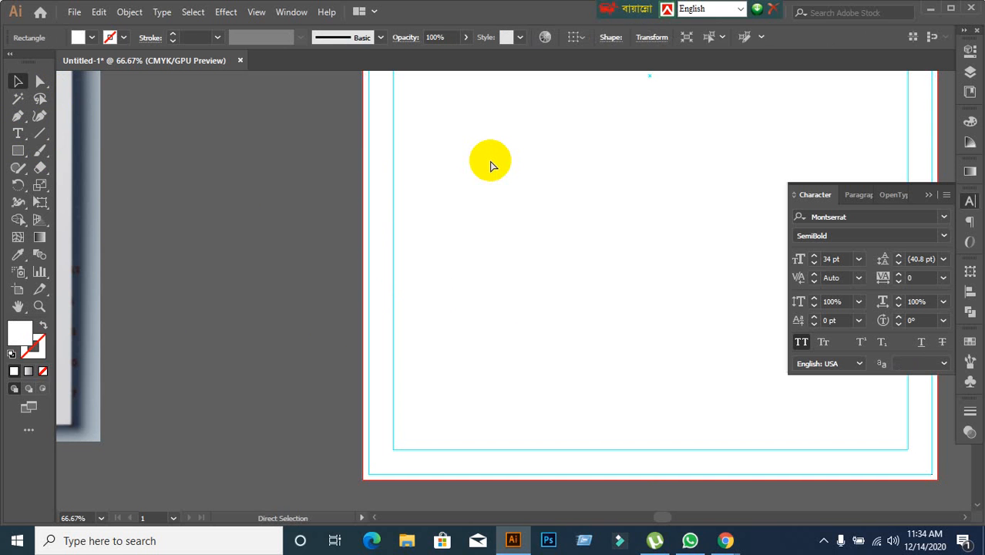
pyautogui.hotkey('ctrl', '2')
pyautogui.hotkey('ctrl', 'alt', '3')
pyautogui.click(263, 261)
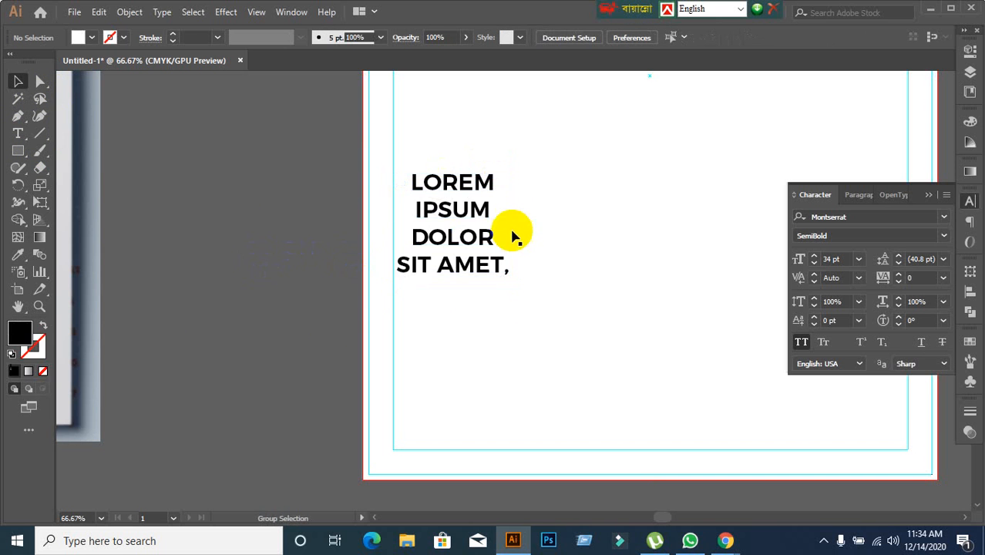
# Clear all the placeholder text from the type frame.
pyautogui.click(462, 210)
pyautogui.doubleClick(410, 182)
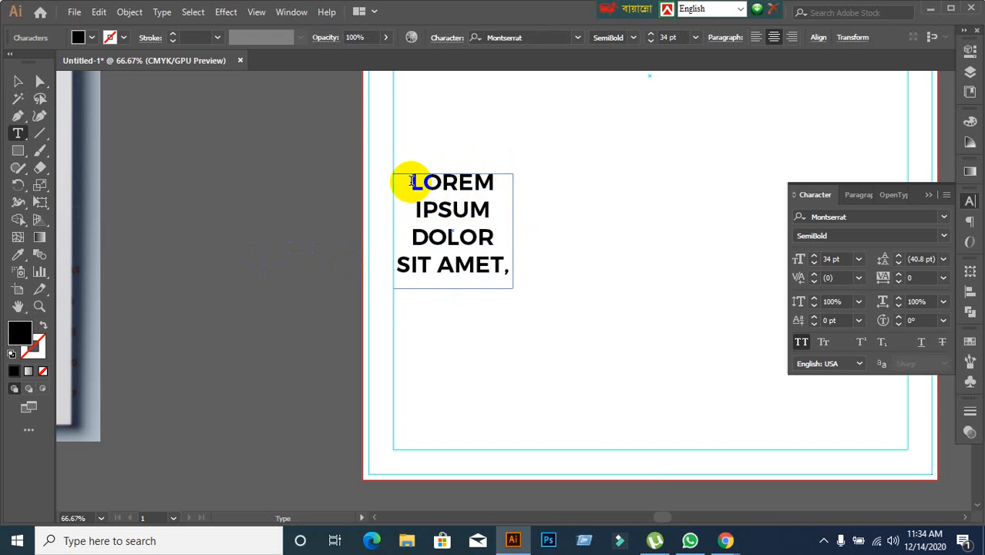
pyautogui.moveTo(410, 182); pyautogui.dragTo(507, 282)
pyautogui.press('BackSpace')
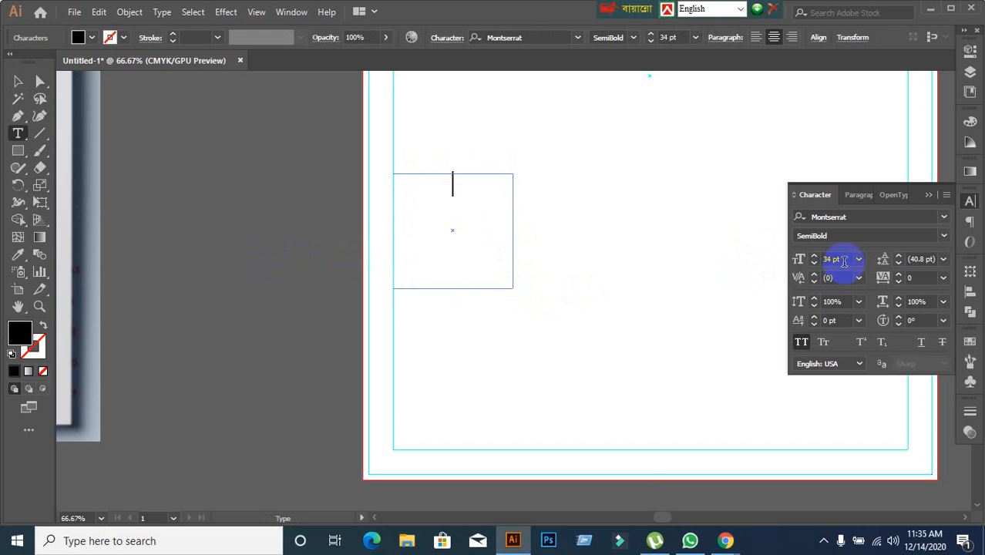
# Set the font size to 11 pt in the empty type frame, and select the frame as an object.
pyautogui.click(844, 260)
pyautogui.scroll(-6, 845, 261)
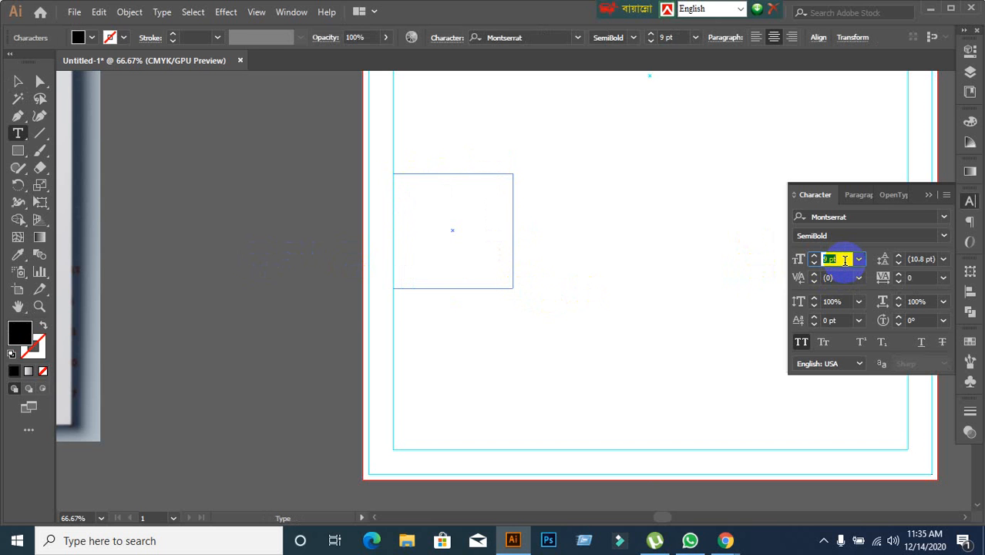
pyautogui.press('Return')
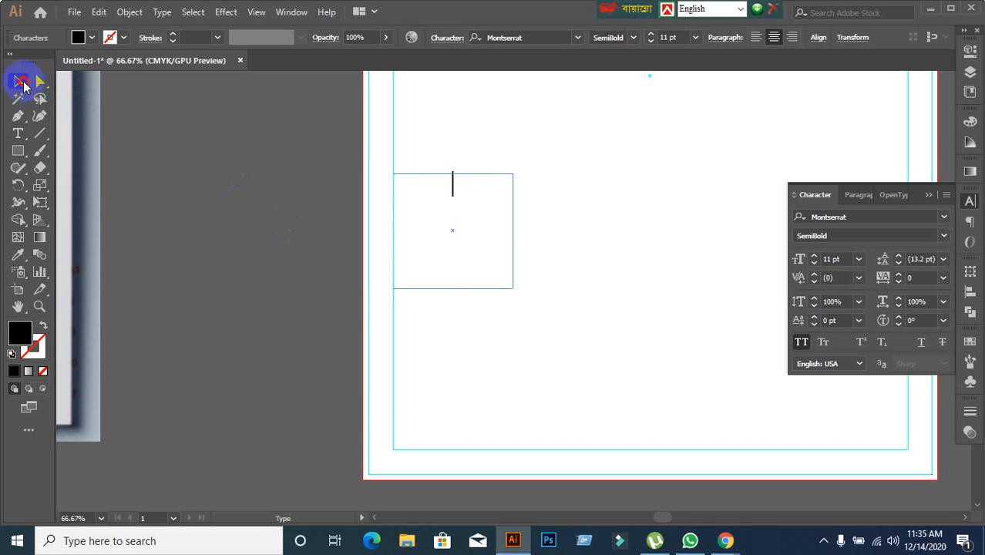
pyautogui.click(18, 82)
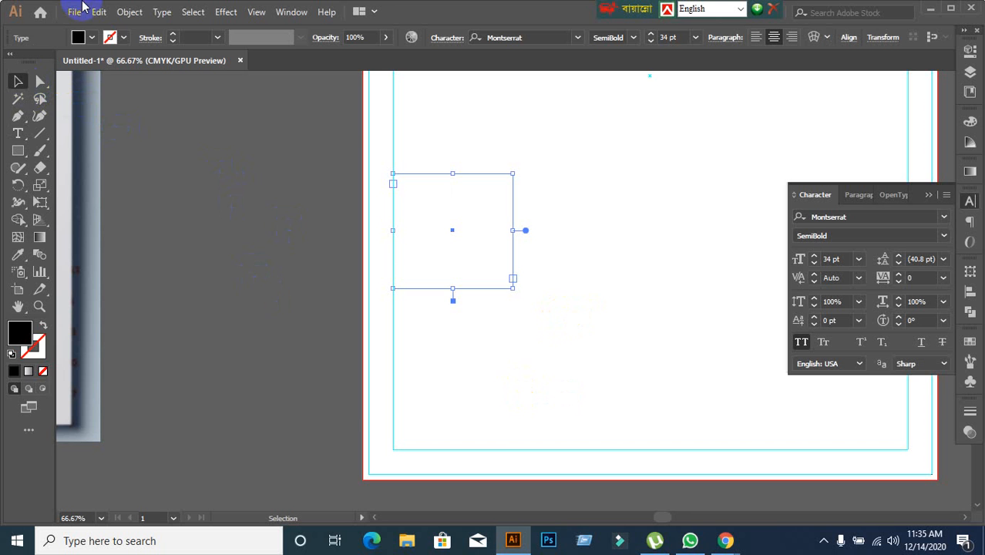
# Divide the type frame into 7 rows and 7 columns in Area Type Options with preview enabled.
pyautogui.click(163, 14)
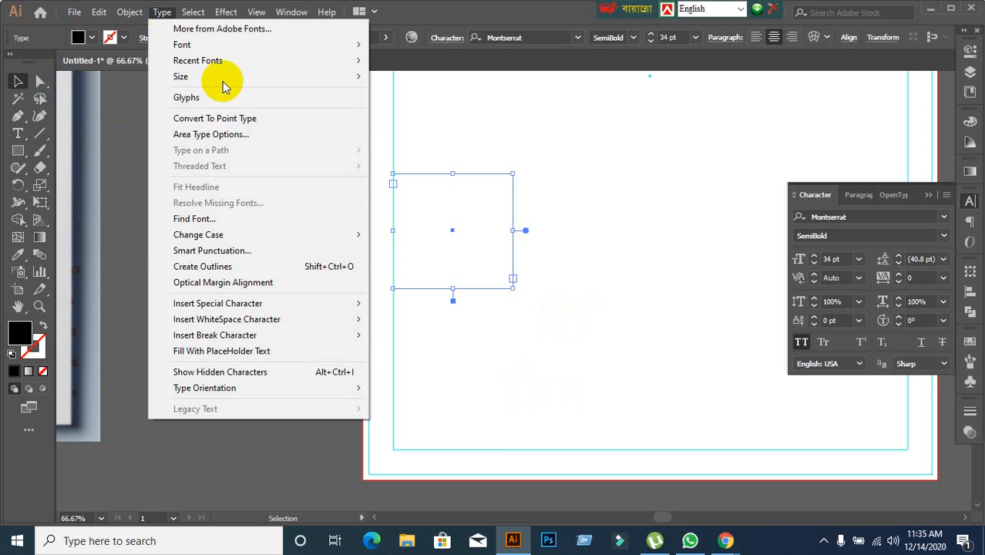
pyautogui.click(231, 134)
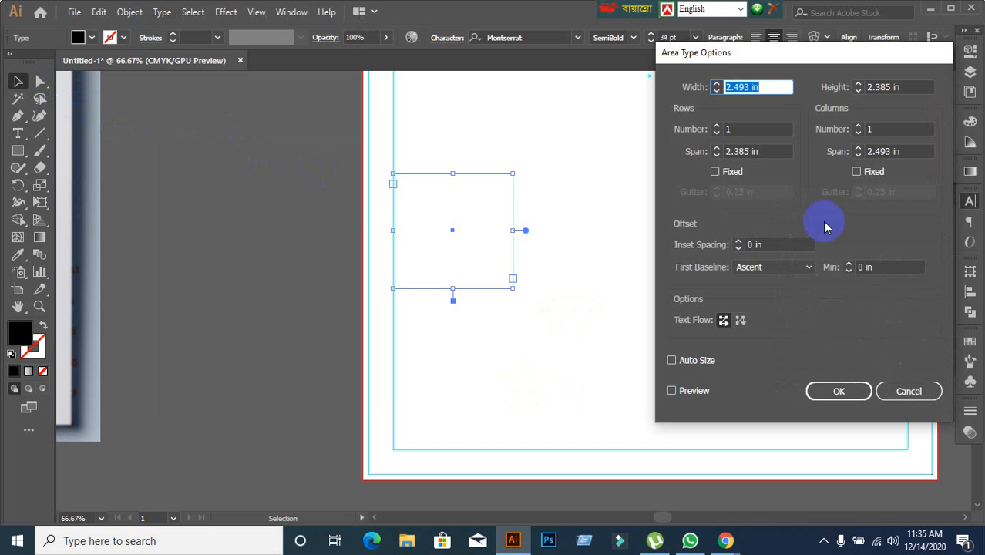
pyautogui.click(672, 390)
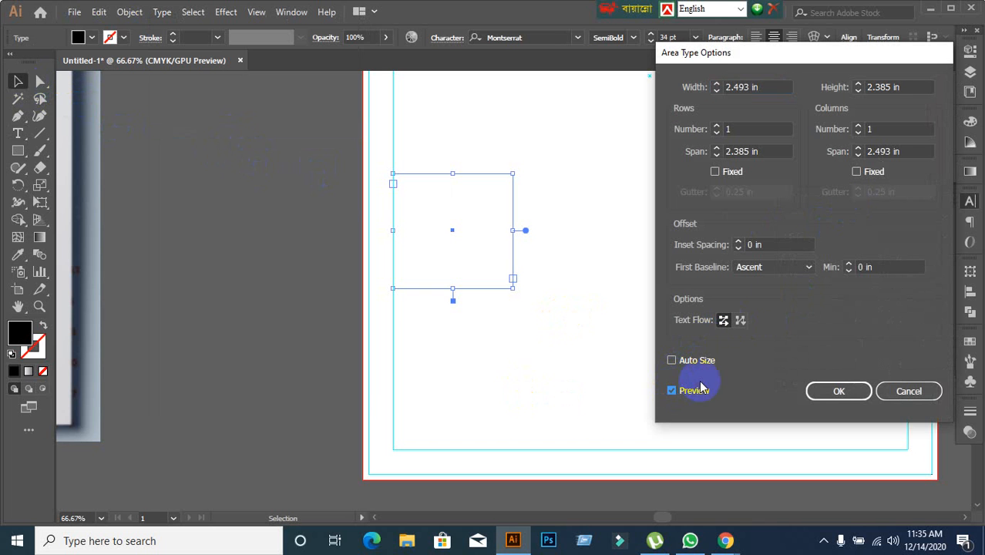
pyautogui.click(746, 127)
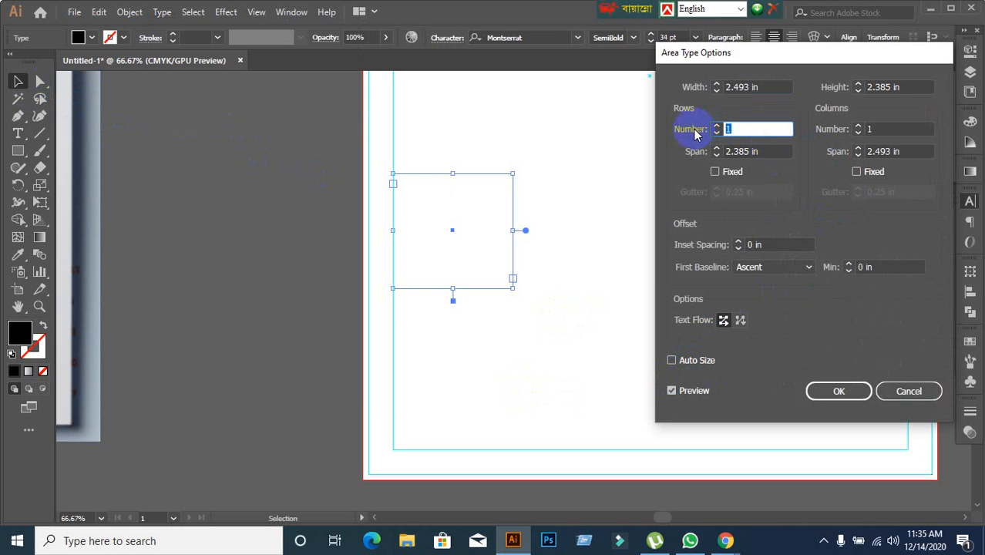
pyautogui.write('7')
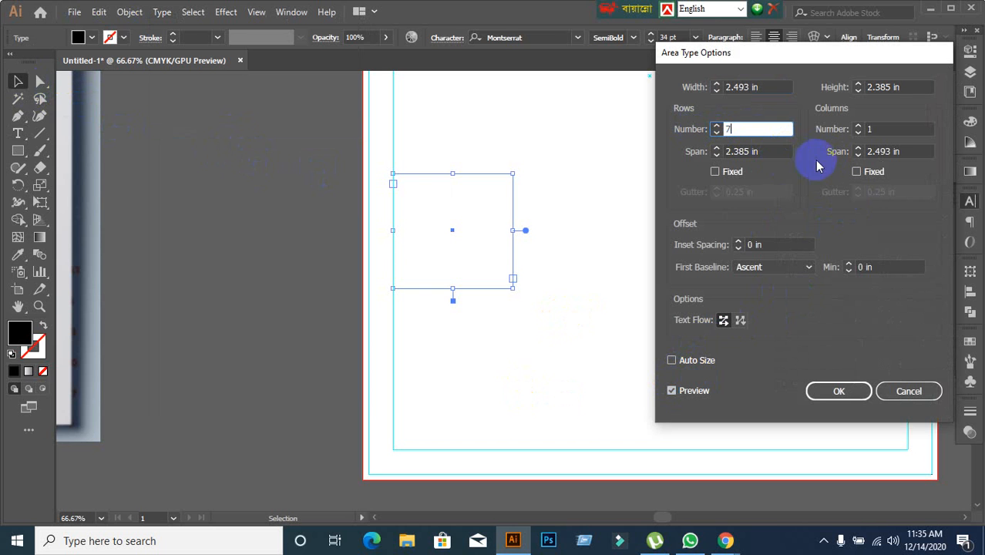
pyautogui.click(896, 129)
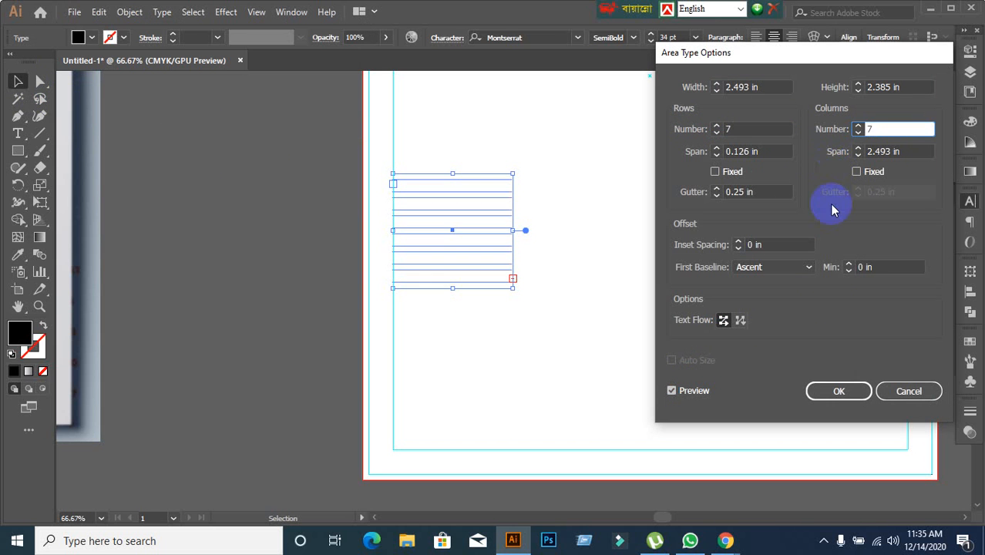
pyautogui.write('7')
pyautogui.click(672, 390)
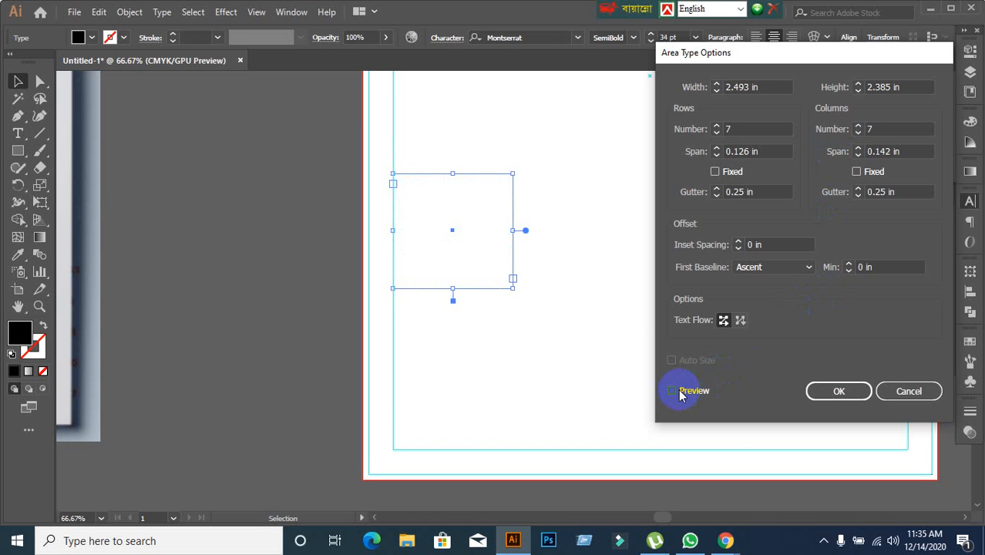
pyautogui.click(842, 392)
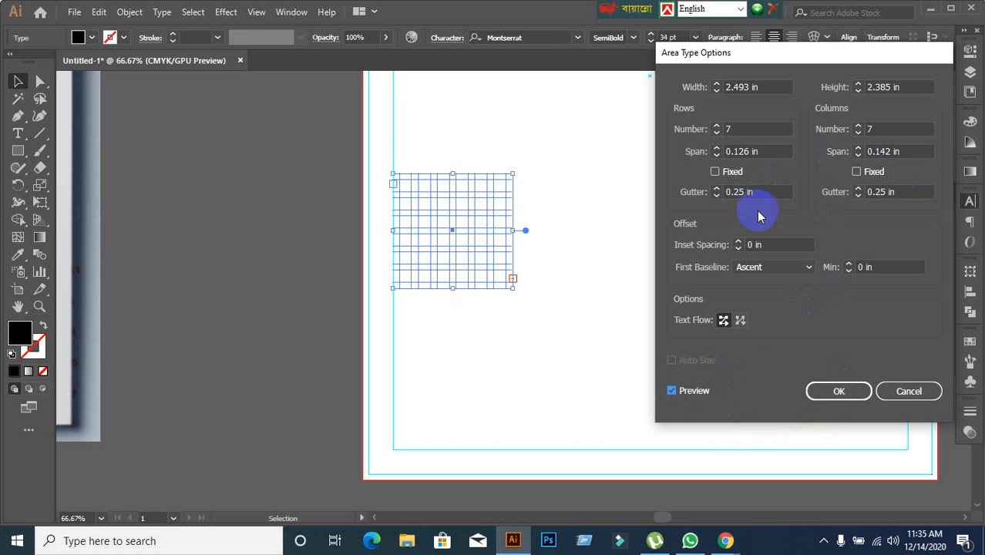
# Set both the row and column gutters of the type frame to 0 in, and refresh the preview.
pyautogui.moveTo(739, 194); pyautogui.dragTo(691, 203)
pyautogui.write('0')
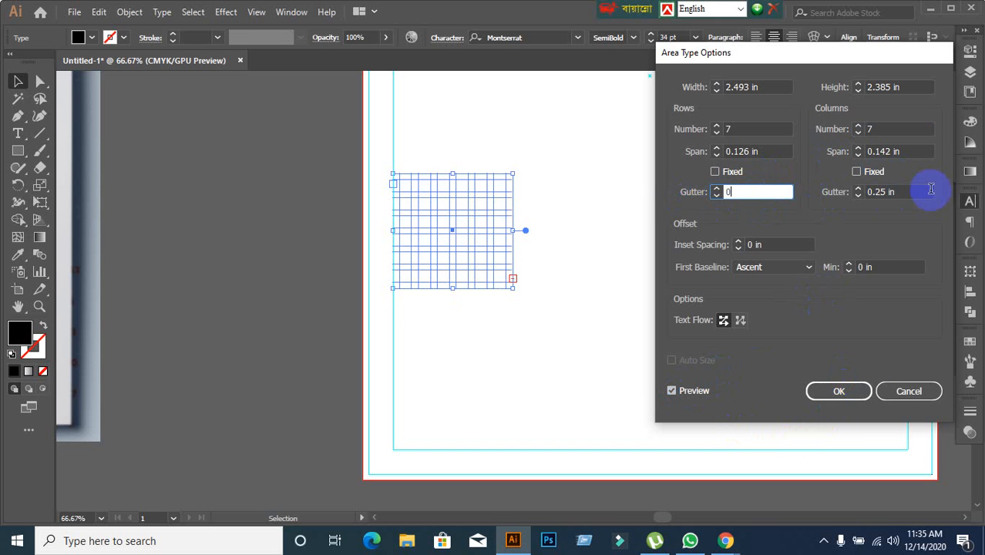
pyautogui.moveTo(925, 192); pyautogui.dragTo(838, 193)
pyautogui.write('0')
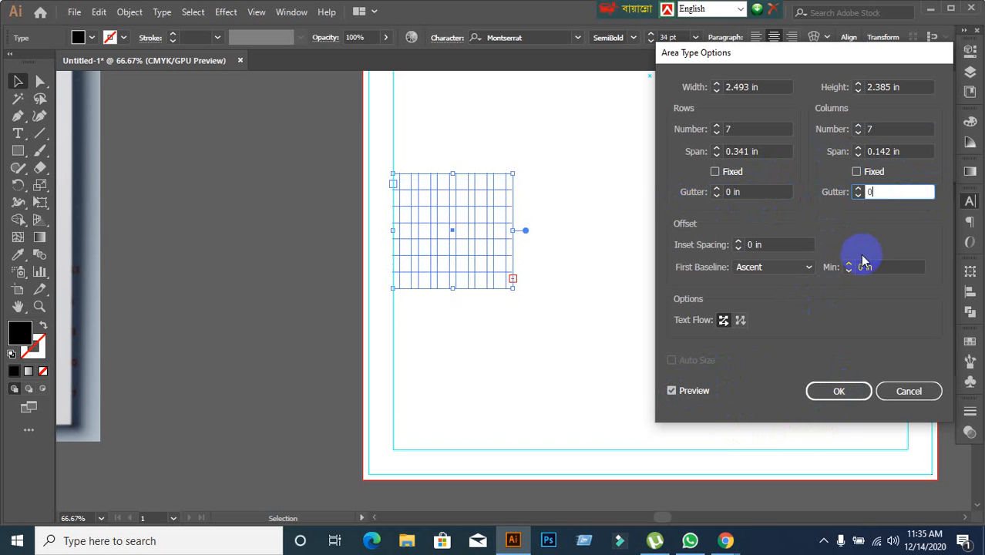
pyautogui.click(671, 391)
pyautogui.click(671, 390)
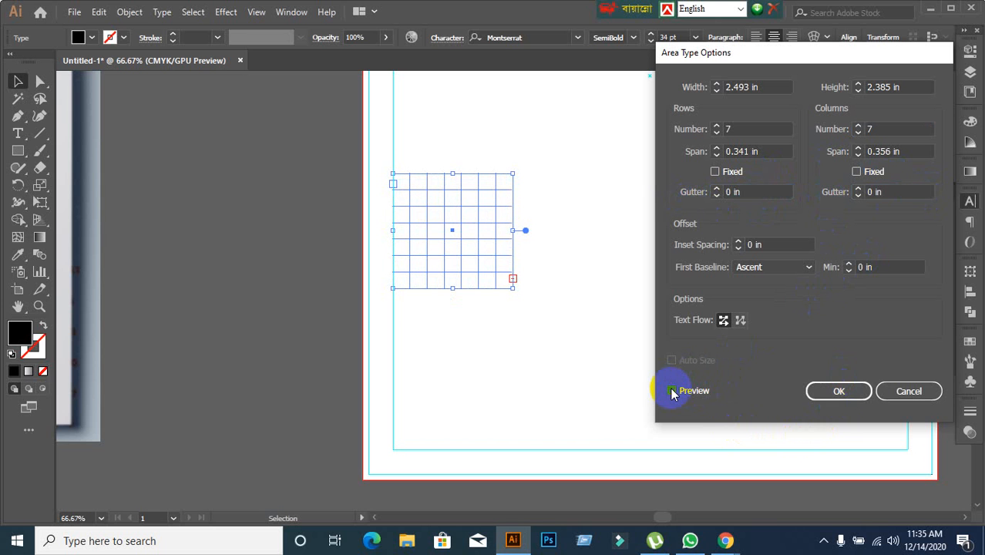
# Apply the area type grid settings to the type frame and deselect it.
pyautogui.click(830, 390)
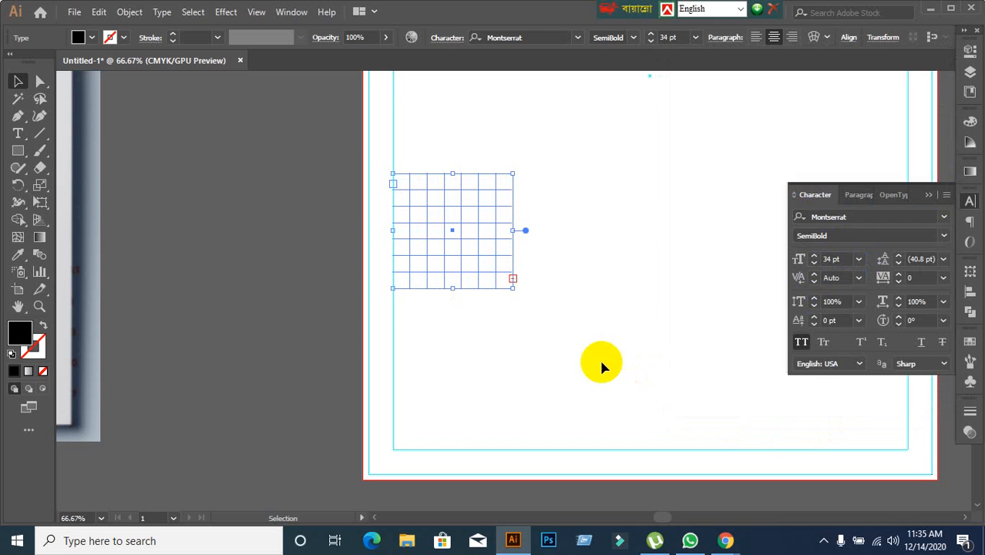
pyautogui.hotkey('ctrl', '+')
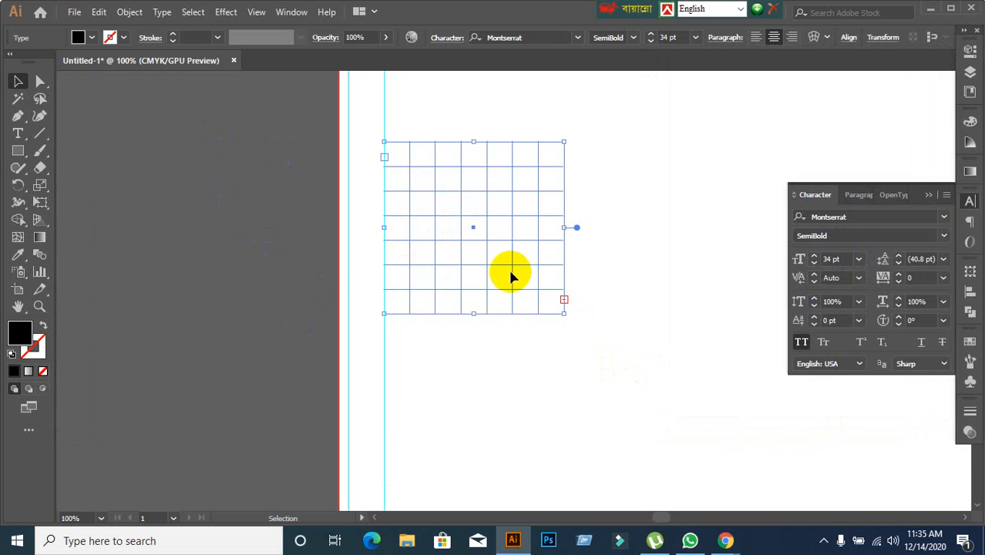
pyautogui.click(623, 322)
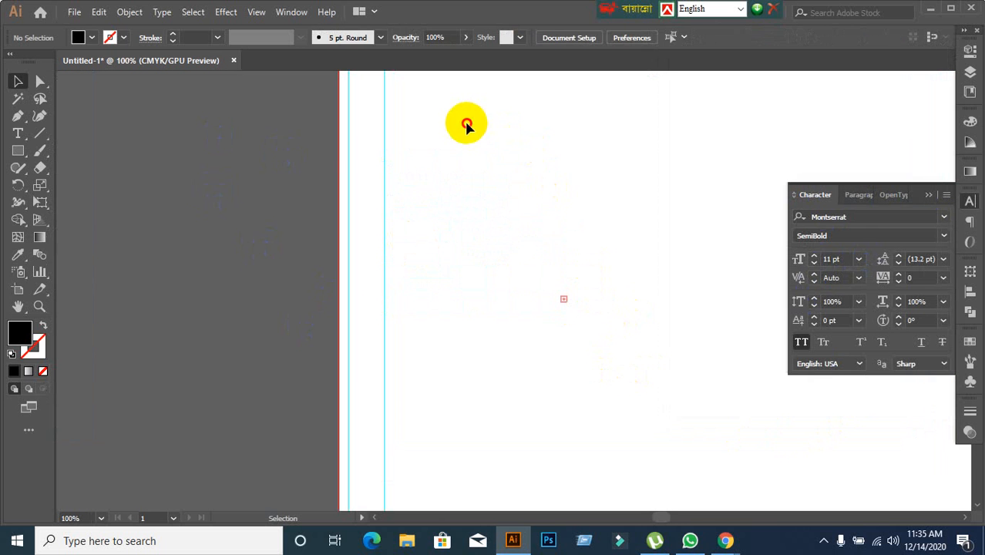
# Try to place a text cursor in the first cell of the 7 by 7 type frame.
pyautogui.moveTo(466, 126); pyautogui.dragTo(638, 385)
pyautogui.hotkey('ctrl', 'z')
pyautogui.click(650, 400)
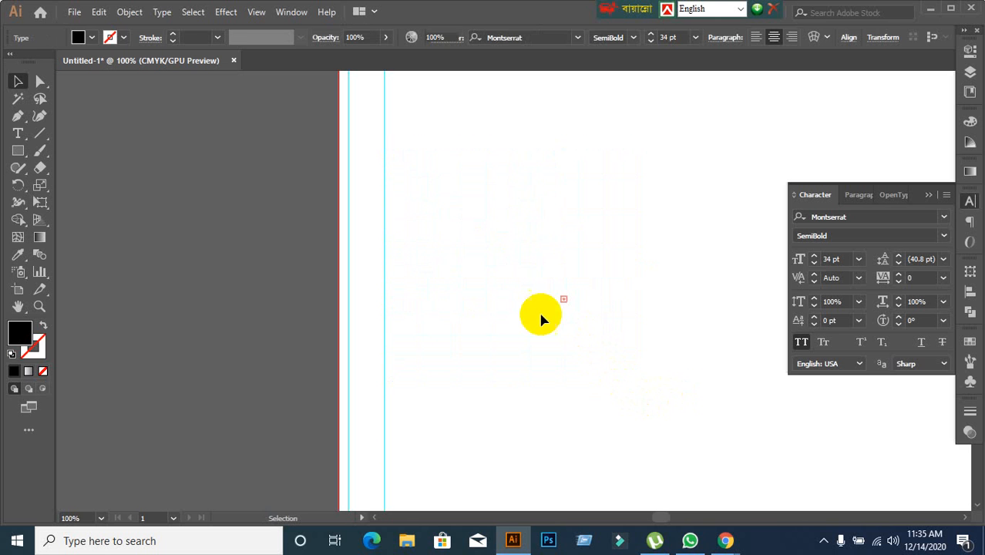
pyautogui.moveTo(430, 121); pyautogui.dragTo(541, 345)
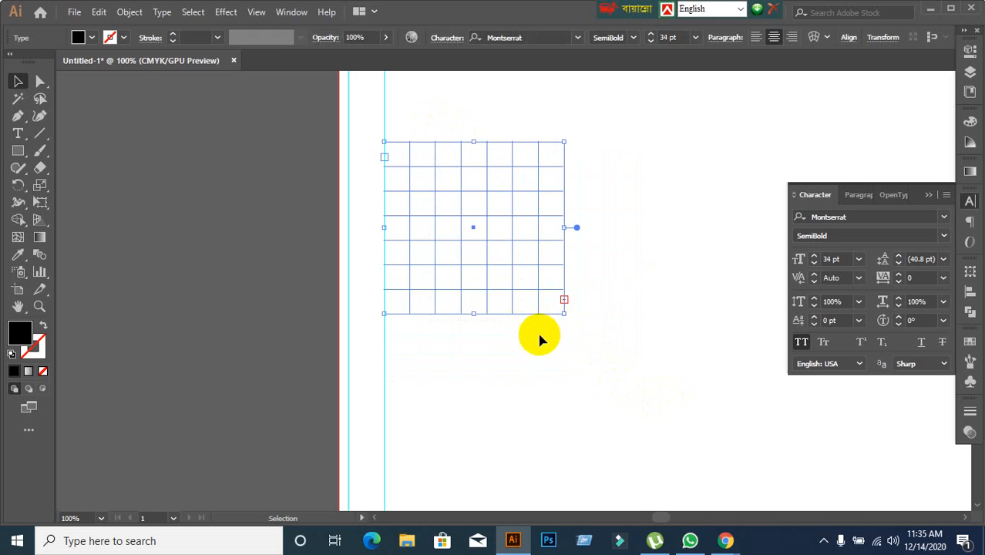
pyautogui.scroll(1, 409, 163)
pyautogui.scroll(4, 373, 127)
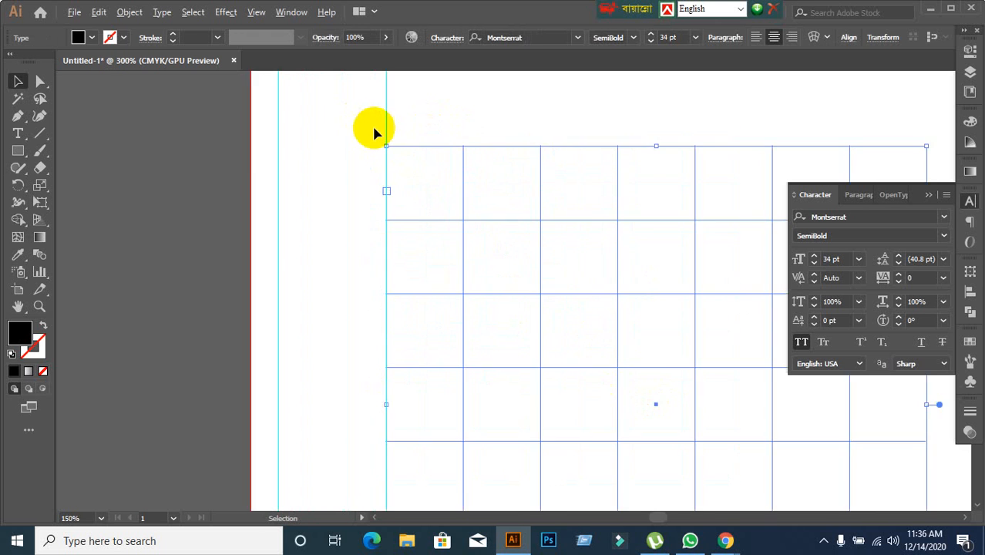
pyautogui.click(17, 133)
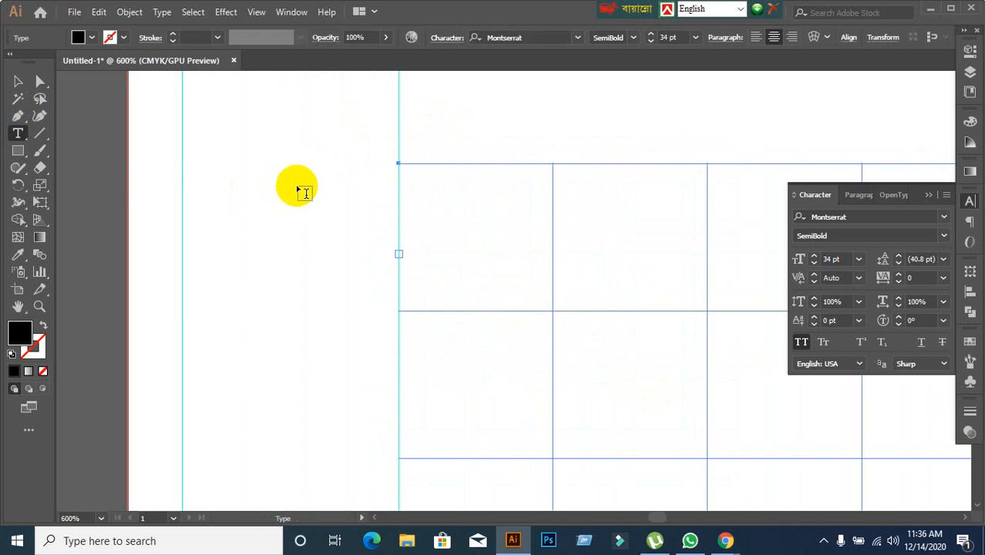
pyautogui.click(398, 170)
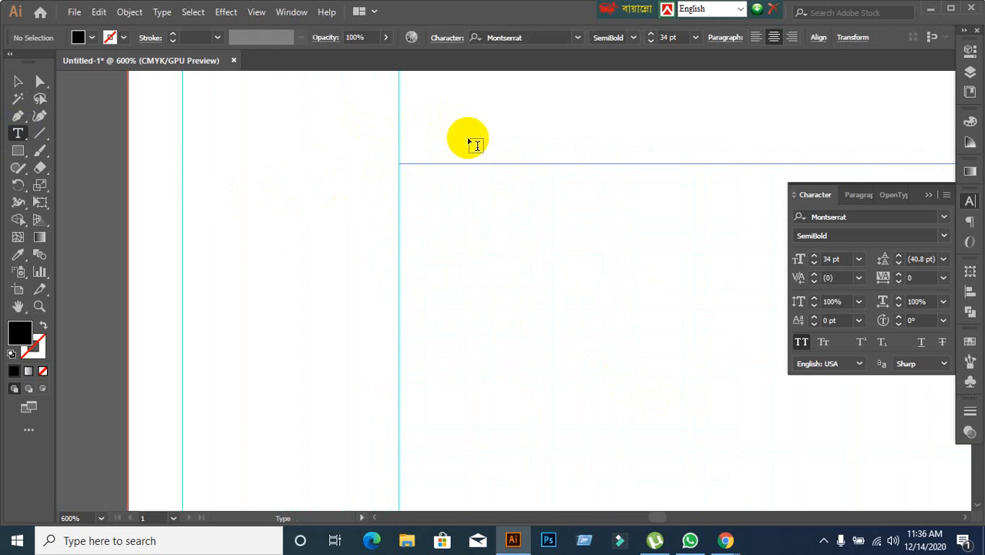
pyautogui.hotkey('ctrl', '1')
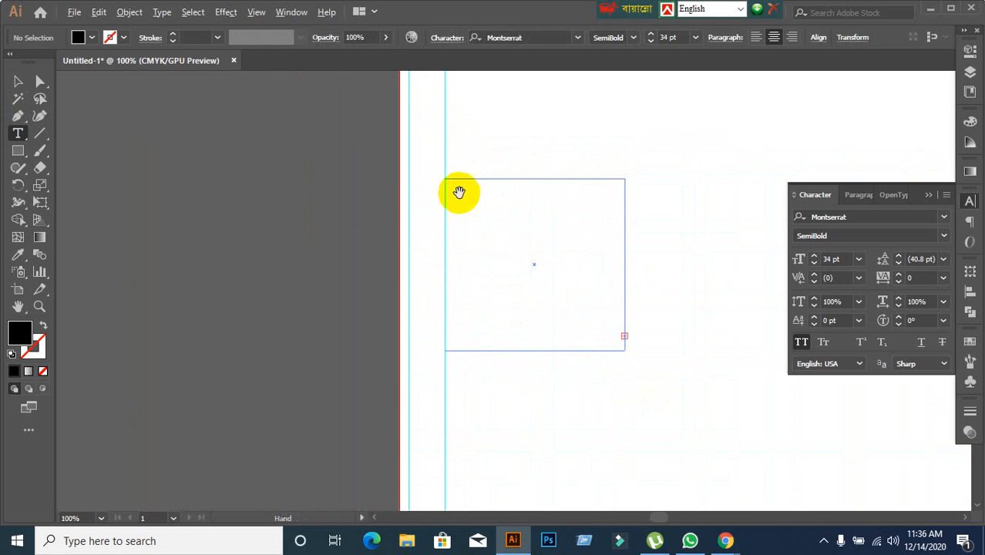
pyautogui.click(18, 80)
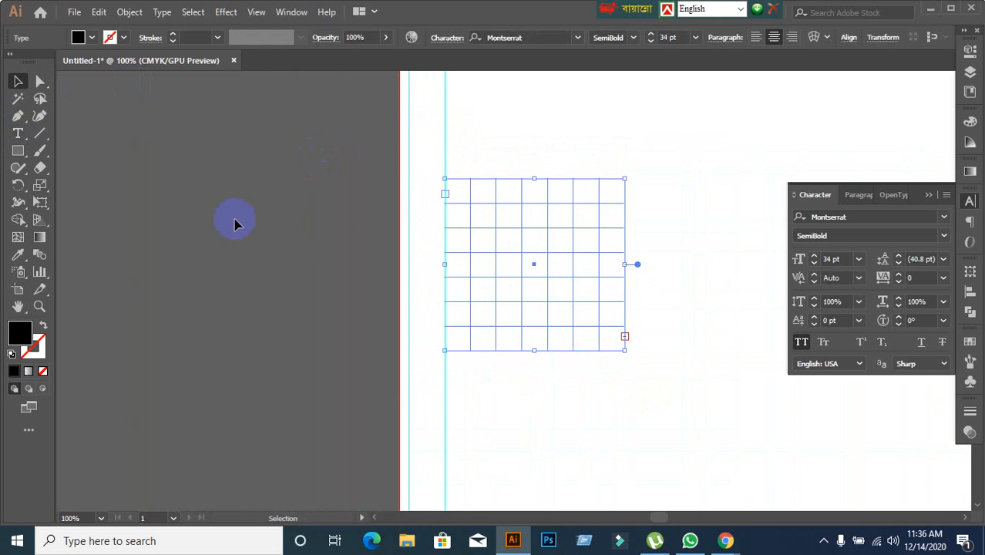
# Select the grid type frame and set its font size to 11 pt.
pyautogui.scroll(3, 469, 205)
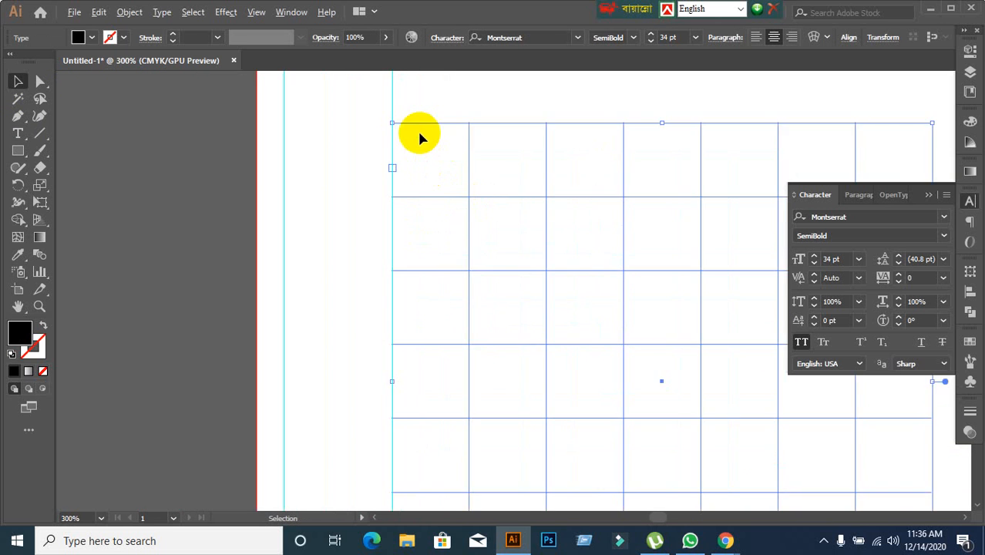
pyautogui.scroll(1, 418, 135)
pyautogui.scroll(-2, 419, 136)
pyautogui.scroll(-1, 463, 173)
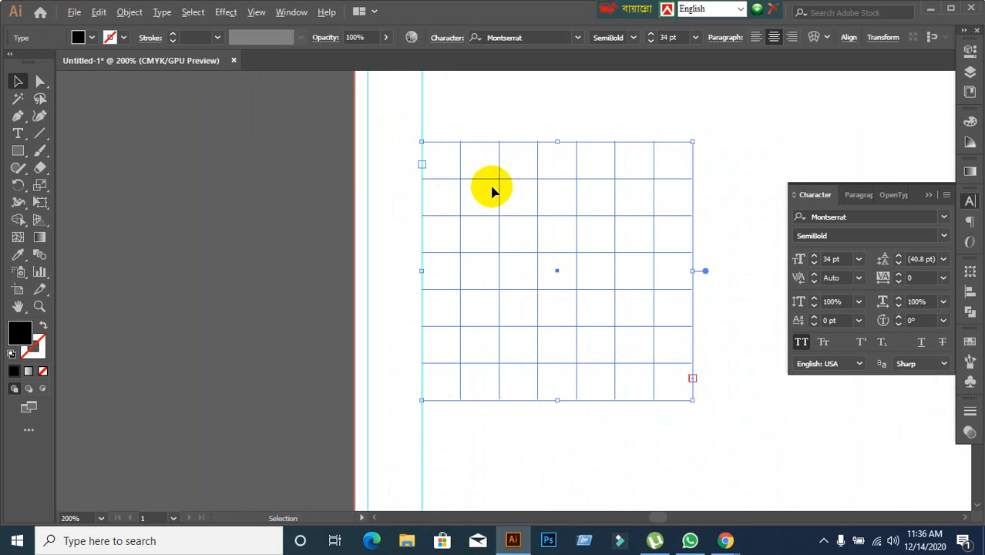
pyautogui.click(443, 154)
pyautogui.moveTo(422, 106); pyautogui.dragTo(541, 265)
pyautogui.click(836, 259)
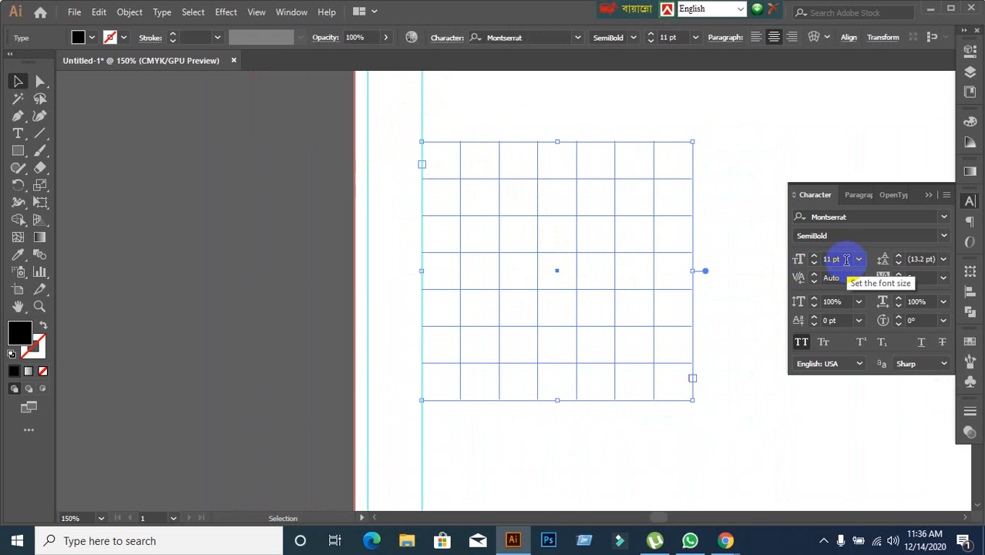
# Reselect the grid type frame, lower its font size to 0.1 pt, and deselect it.
pyautogui.click(751, 347)
pyautogui.moveTo(532, 94); pyautogui.dragTo(664, 340)
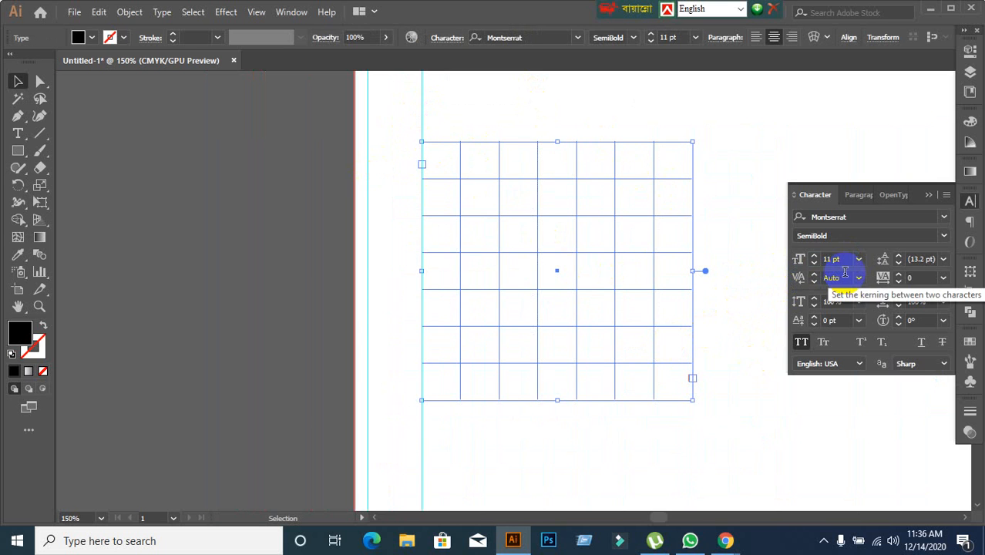
pyautogui.click(844, 276)
pyautogui.click(845, 258)
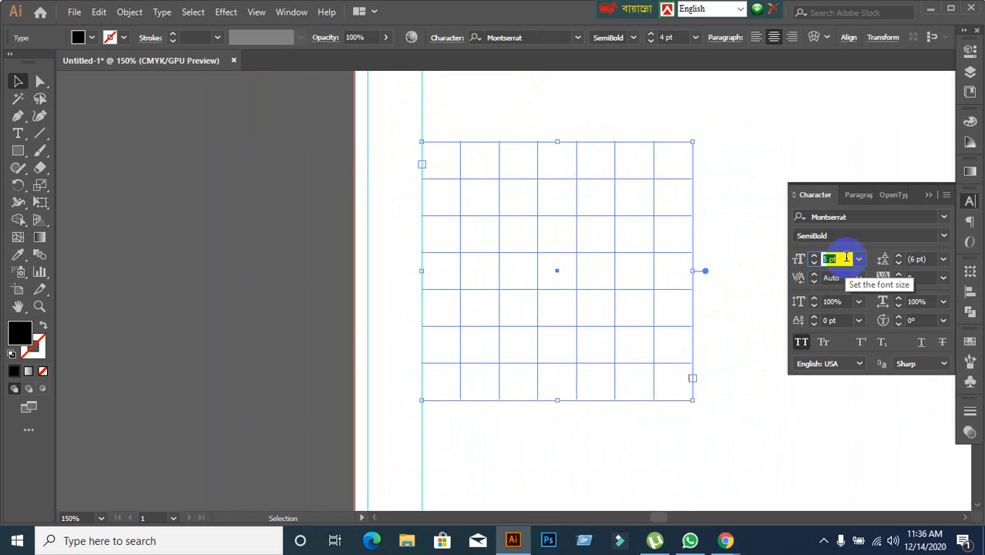
pyautogui.click(743, 268)
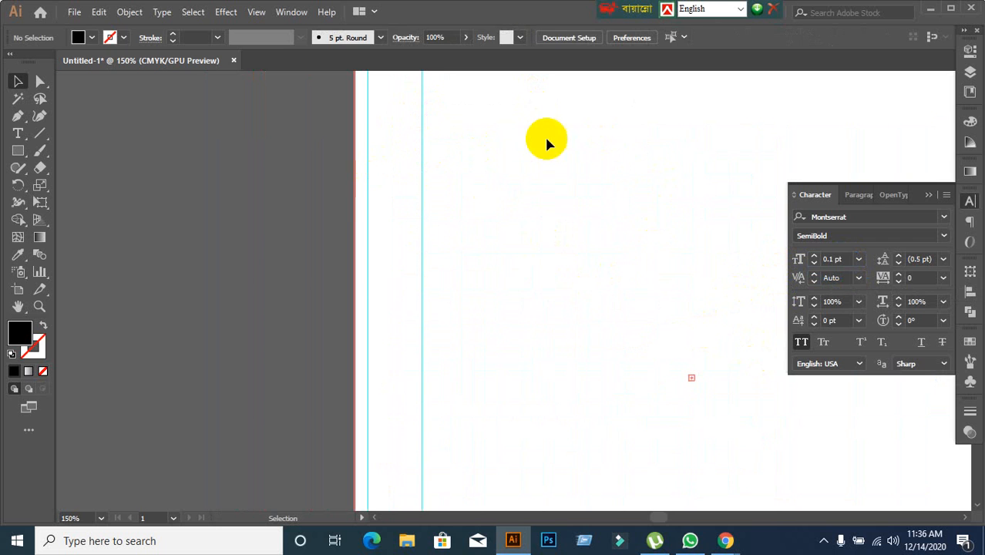
# Select the grid type frame again and set its font size to 13 pt.
pyautogui.moveTo(513, 114); pyautogui.dragTo(647, 362)
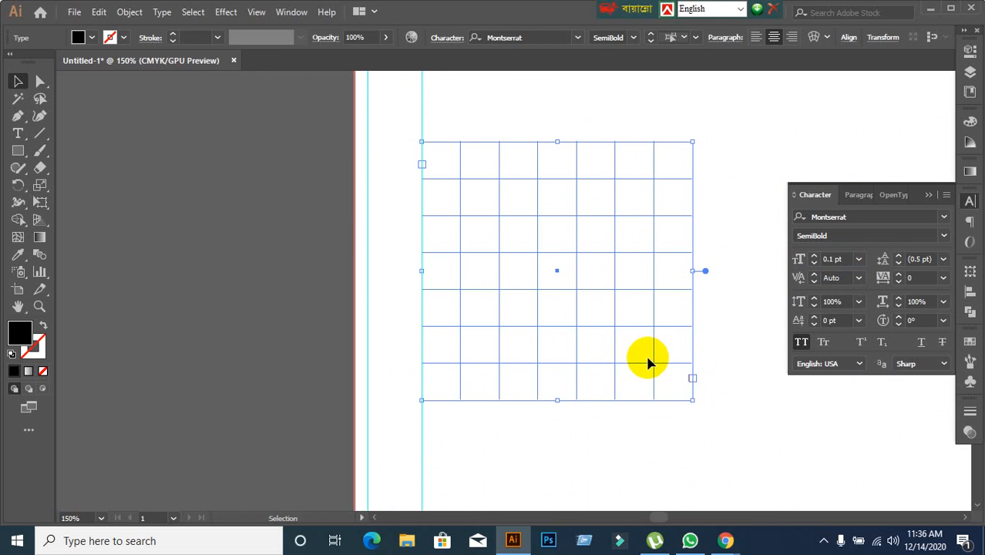
pyautogui.click(848, 258)
pyautogui.write('4')
pyautogui.press('Return')
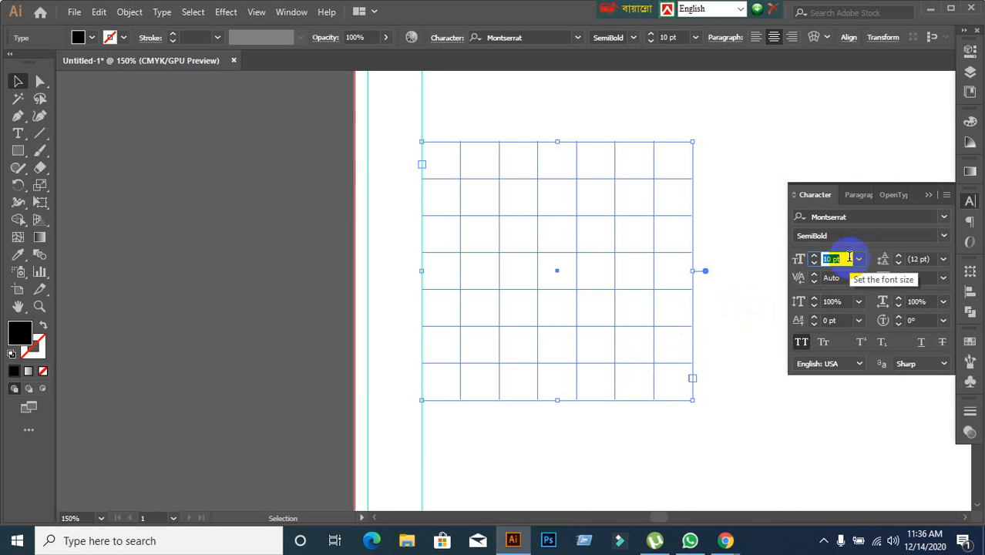
pyautogui.scroll(3, 849, 257)
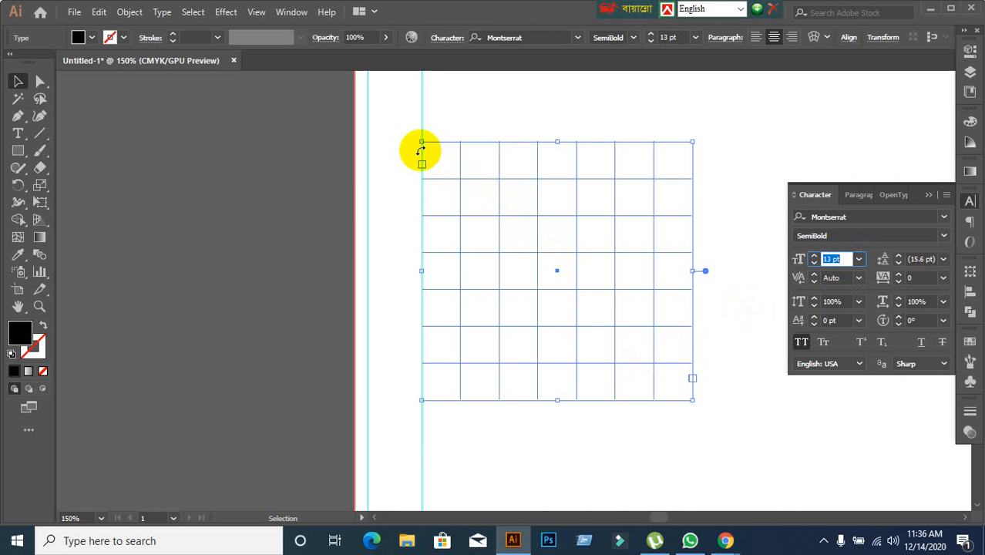
# Place a text cursor in the first cell of the grid type frame with the Type tool.
pyautogui.scroll(2, 457, 176)
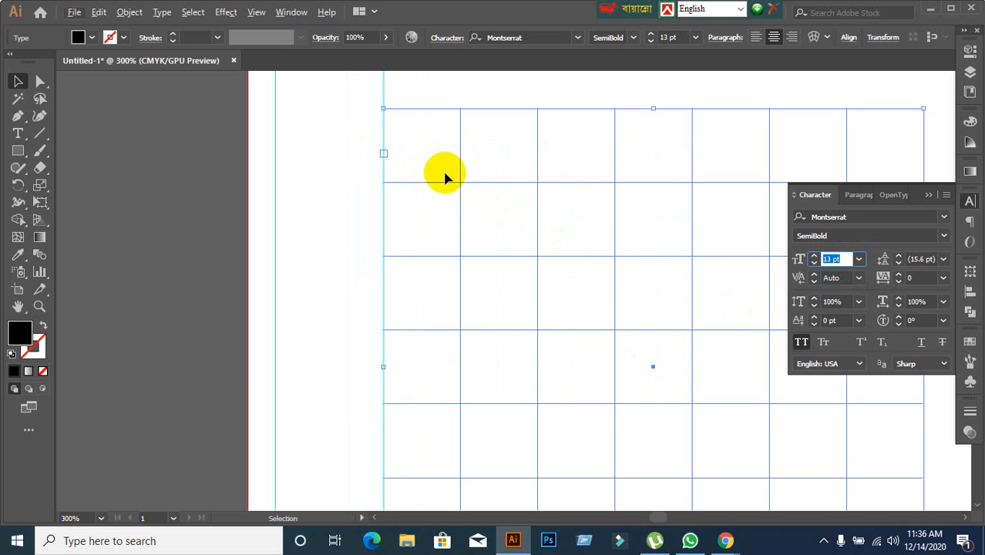
pyautogui.click(15, 134)
pyautogui.click(385, 117)
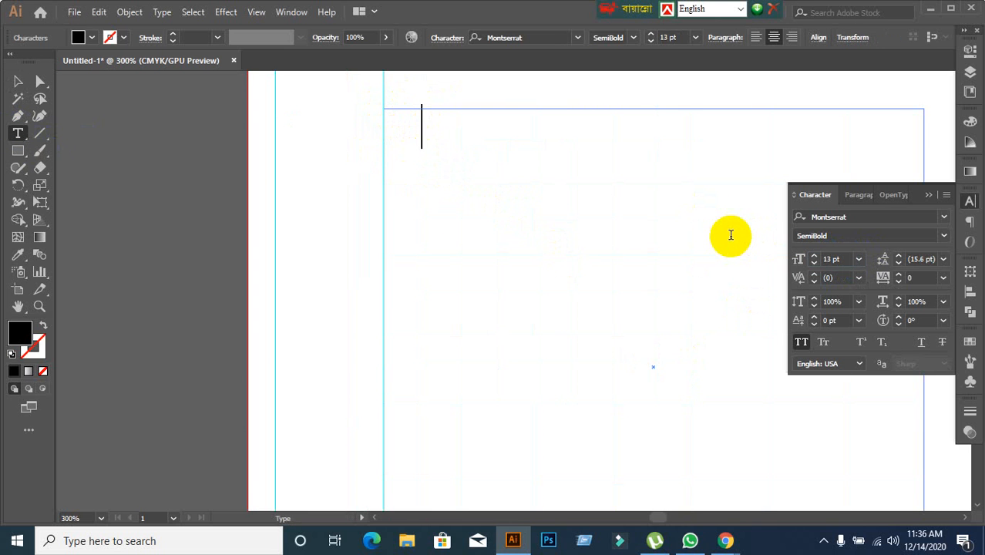
# Enter SAT as the first weekday heading and add tab spacing after it.
pyautogui.write('SAT')
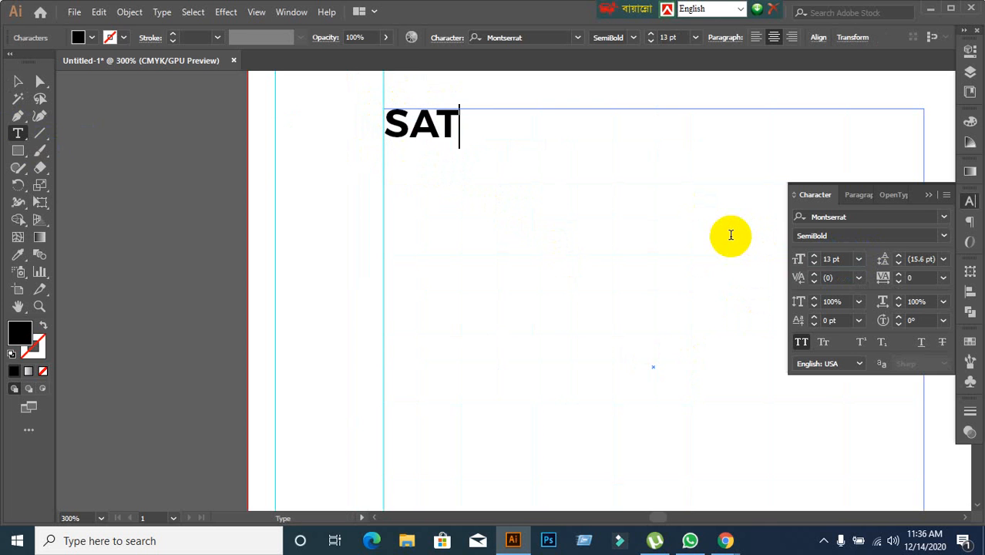
pyautogui.press('Tab')
pyautogui.write('SA')
pyautogui.press('Tab')
pyautogui.write('U')
pyautogui.press('BackSpace')
pyautogui.press('BackSpace')
pyautogui.press('BackSpace')
pyautogui.press('BackSpace')
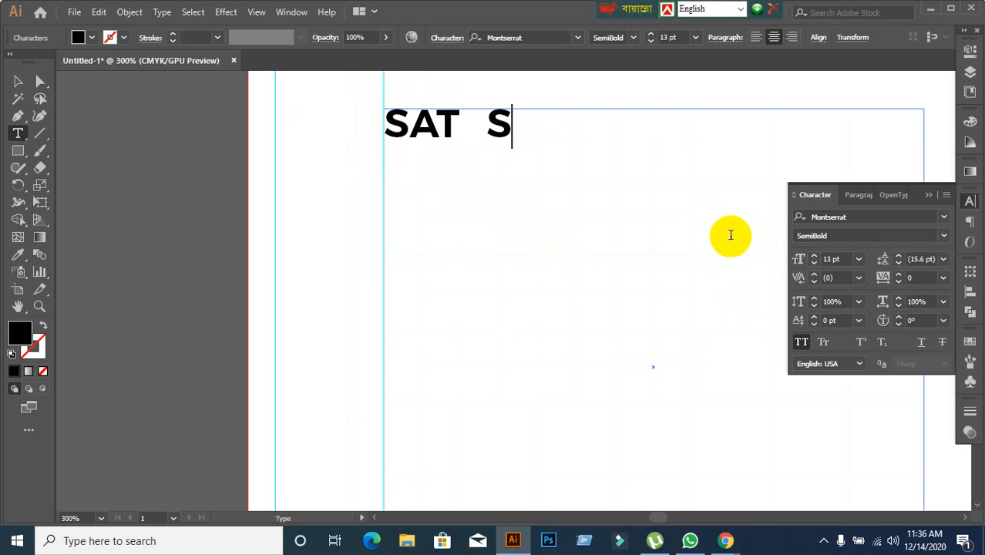
# Enter the next weekday headings across the first row as SU N and MO N, spaced with tabs.
pyautogui.write('SU')
pyautogui.press('Tab')
pyautogui.write('N')
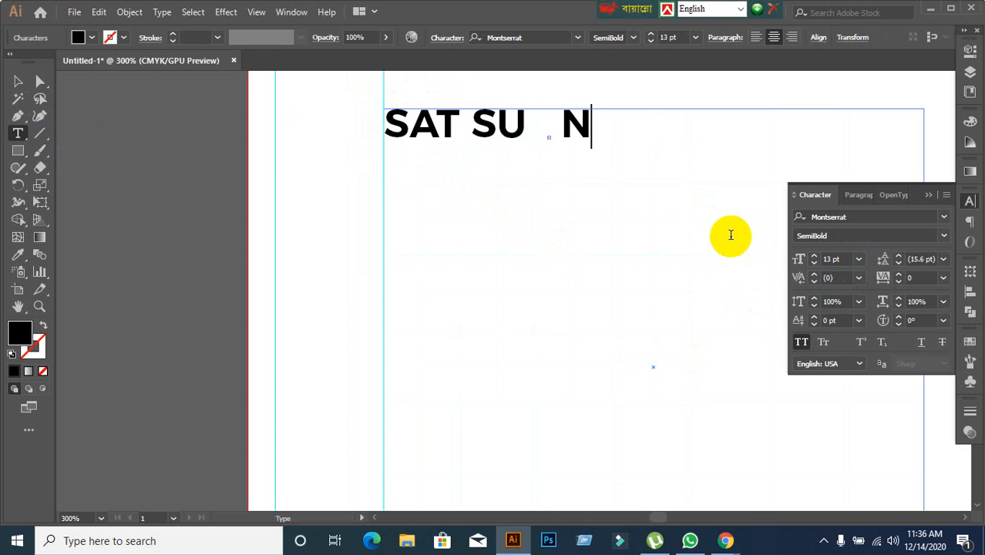
pyautogui.press('Tab')
pyautogui.write('MO')
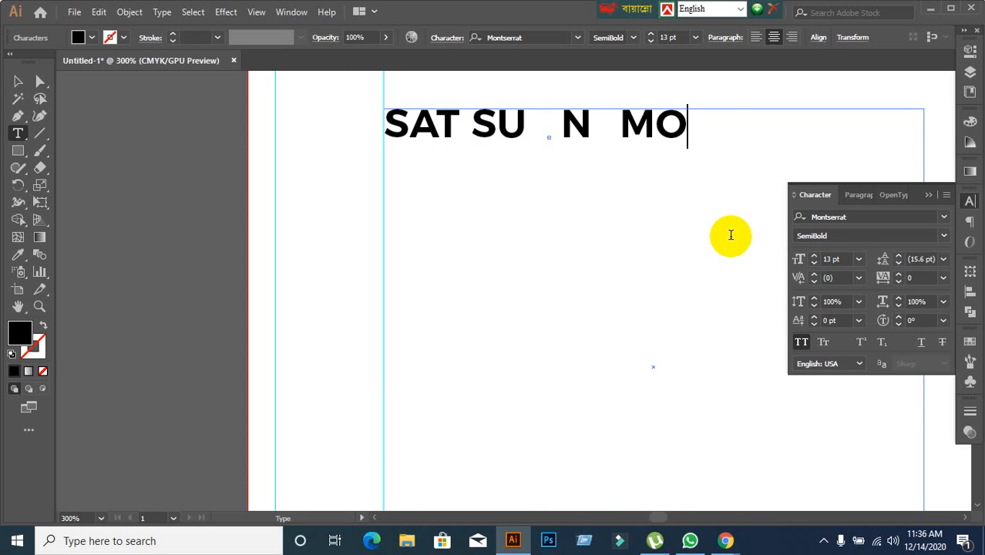
pyautogui.press('Tab')
pyautogui.write('N')
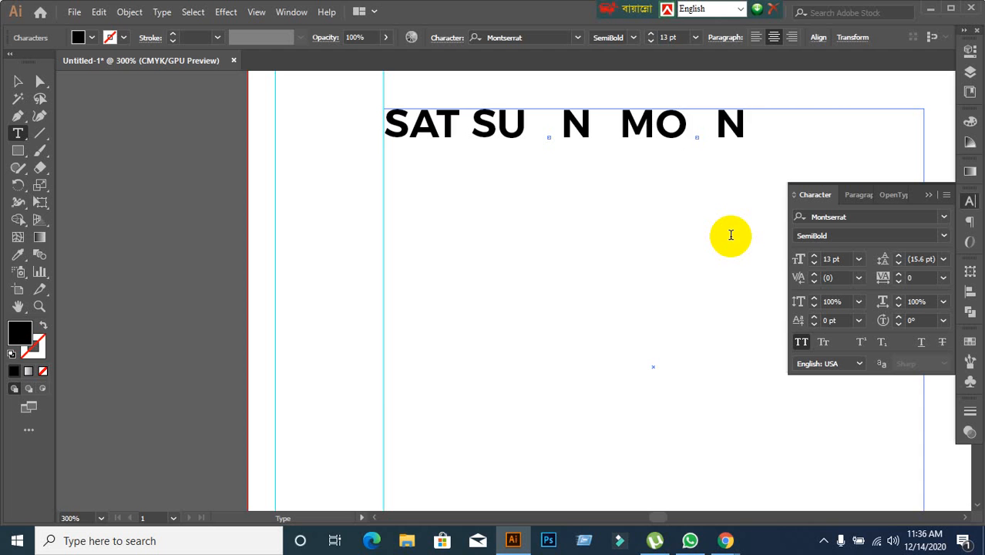
# Clear all the weekday headings from the grid type frame.
pyautogui.press('BackSpace')
pyautogui.press('BackSpace')
pyautogui.press('BackSpace')
pyautogui.press('BackSpace')
pyautogui.press('BackSpace')
pyautogui.press('BackSpace')
pyautogui.press('BackSpace')
pyautogui.press('BackSpace')
pyautogui.press('BackSpace')
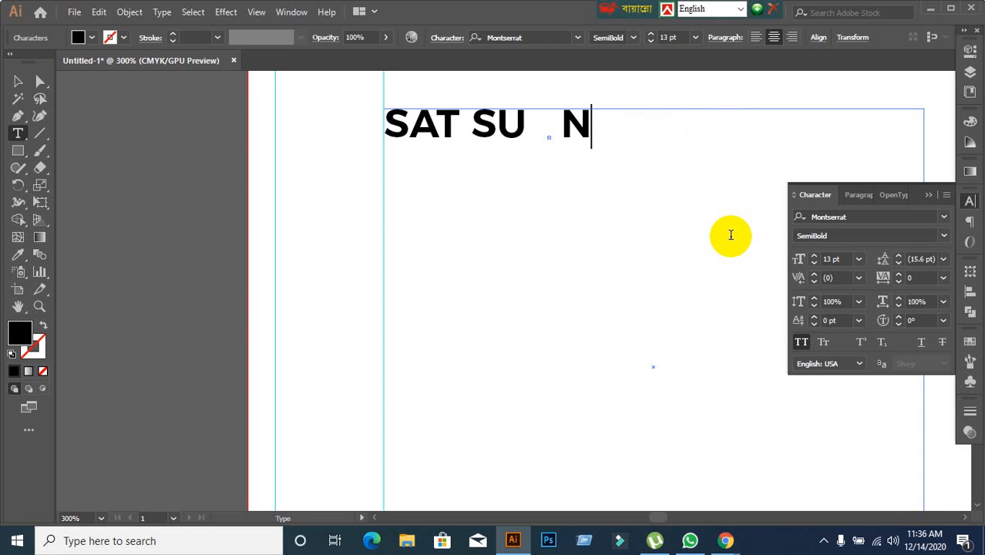
pyautogui.press('BackSpace')
pyautogui.press('BackSpace')
pyautogui.press('BackSpace')
pyautogui.press('BackSpace')
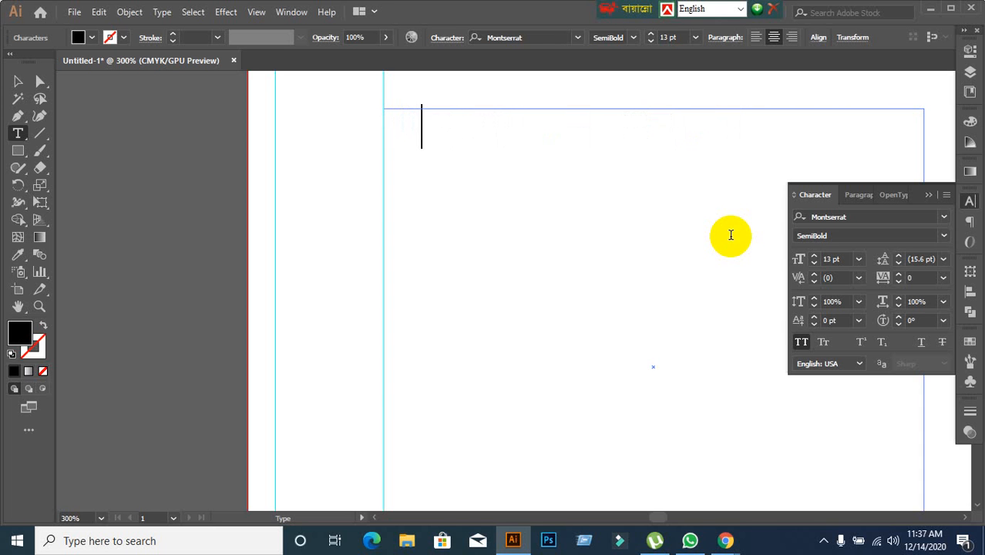
# Turn off All Caps and enter sat as the first weekday heading in the frame.
pyautogui.write('SA')
pyautogui.press('BackSpace')
pyautogui.press('BackSpace')
pyautogui.click(801, 341)
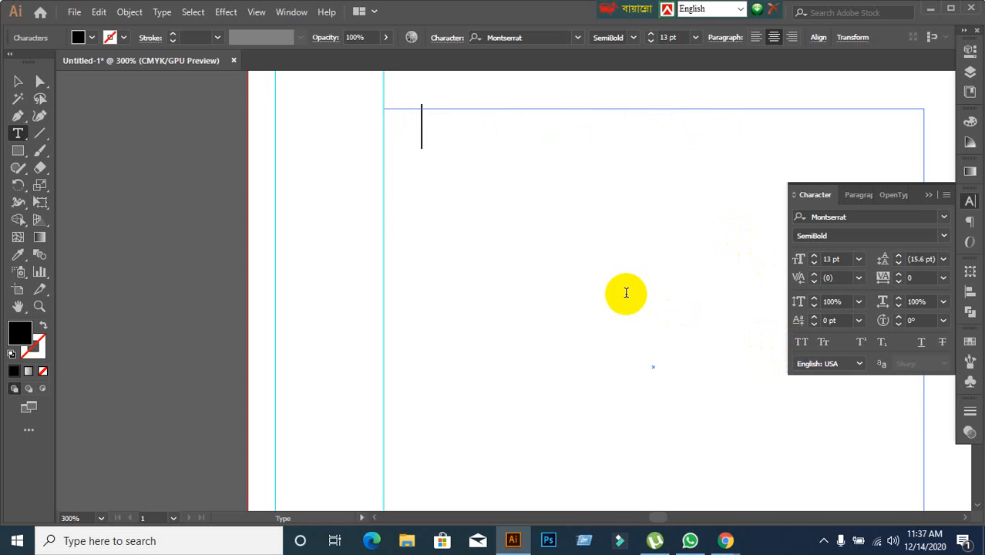
pyautogui.write('sat')
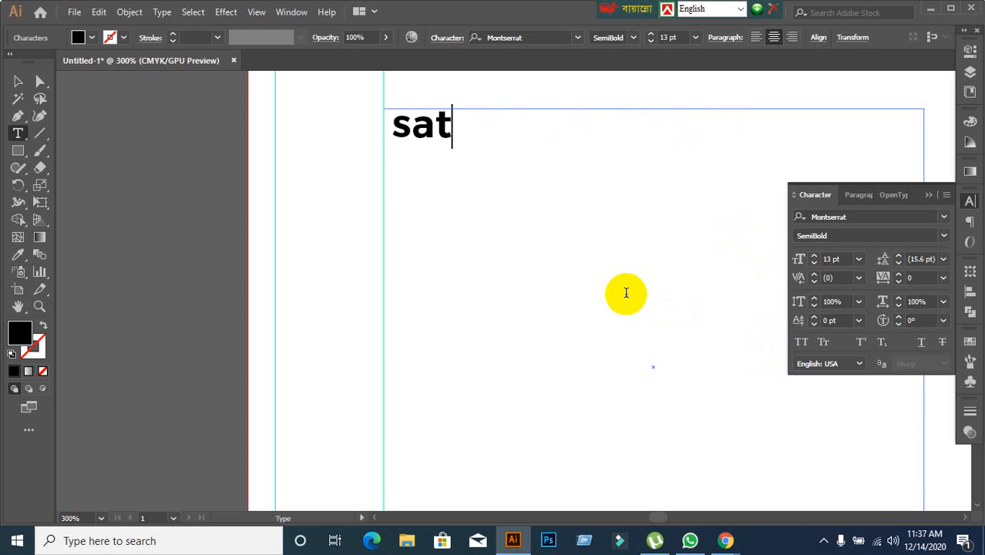
# Turn on All Caps and enter sun, mon and tue as the next weekday headings after sat.
pyautogui.hotkey('ctrl', 'shift', 'k')
pyautogui.write('su n')
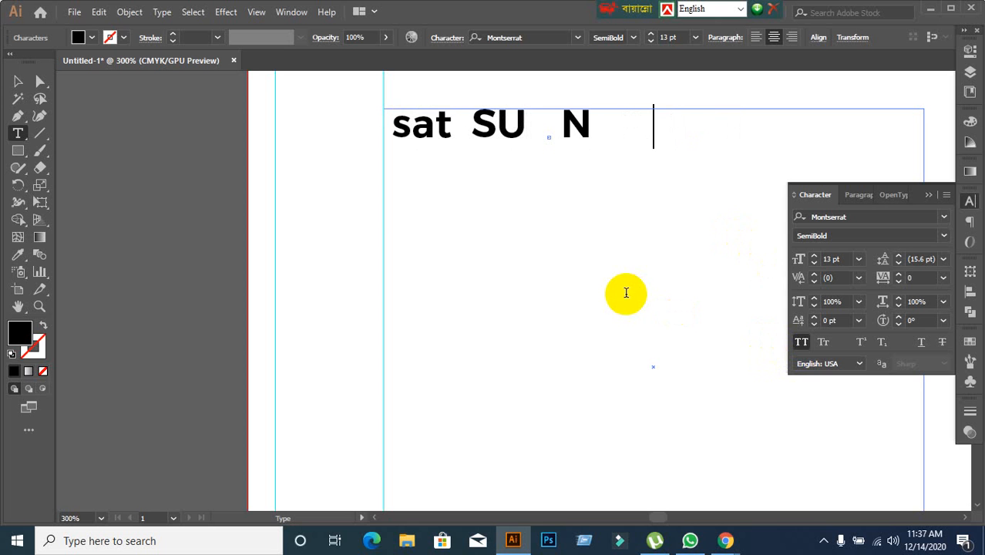
pyautogui.write('   mo n   ')
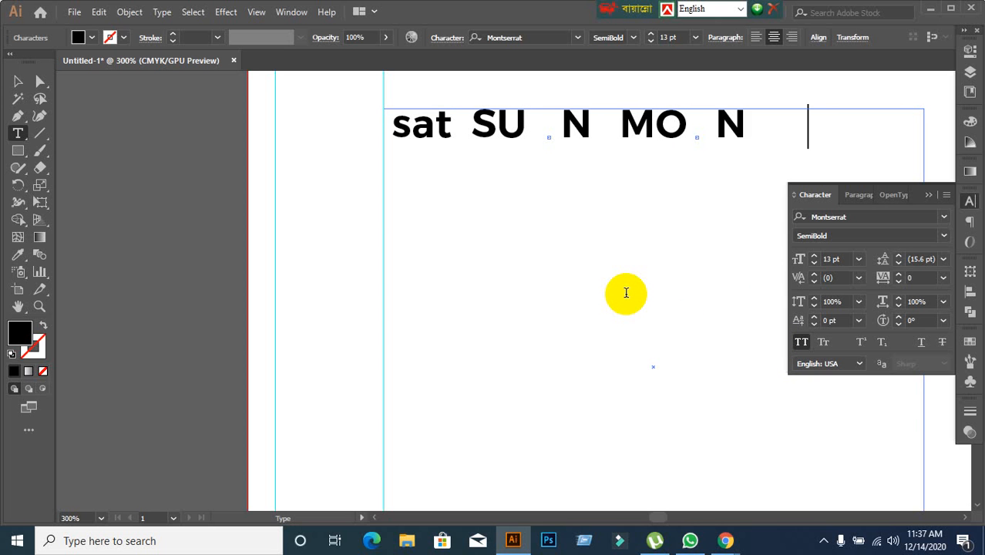
pyautogui.write('tu e')
pyautogui.press('Return')
# Enter wed as the next weekday heading, replacing its all-caps version with one that has All Caps off.
pyautogui.write('we')
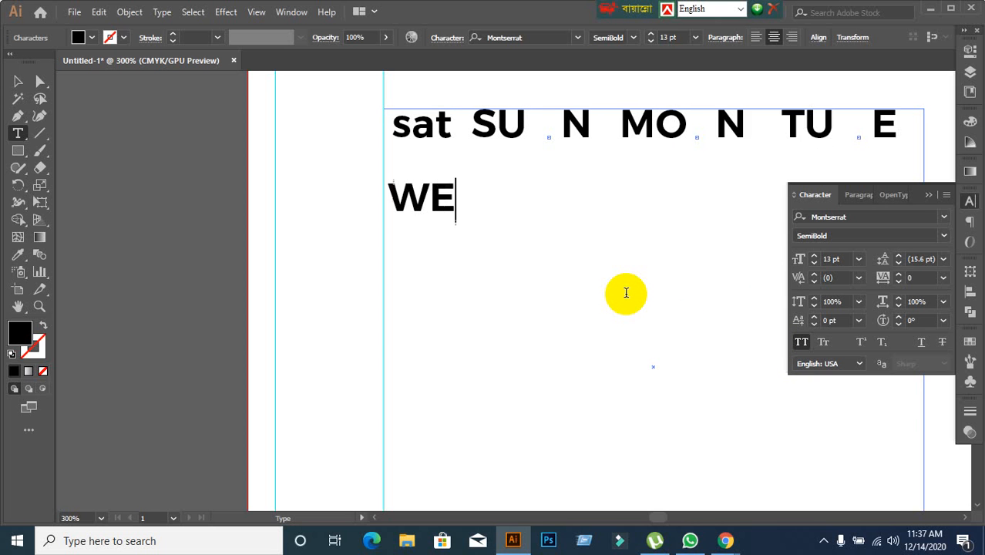
pyautogui.write(' d')
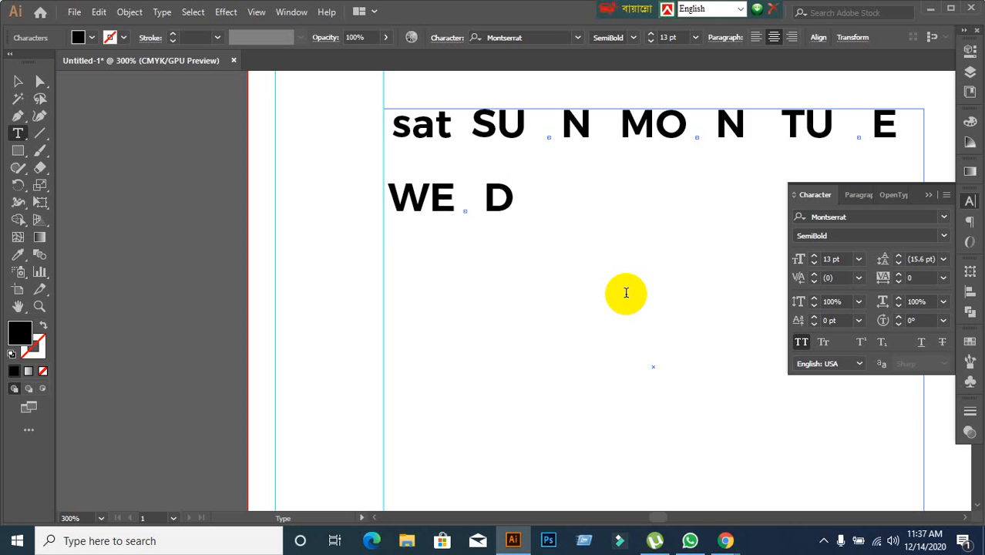
pyautogui.press('BackSpace')
pyautogui.press('BackSpace')
pyautogui.press('BackSpace')
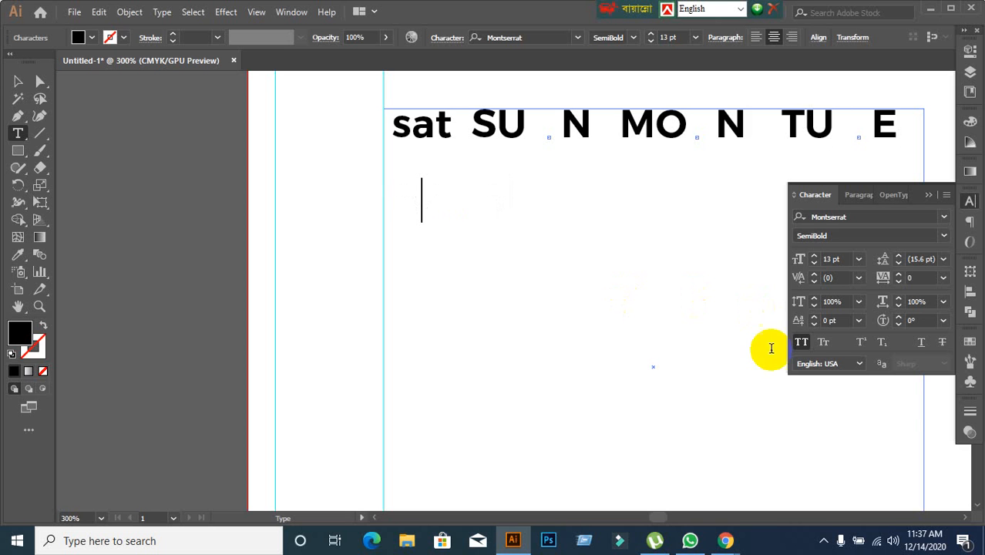
pyautogui.click(801, 341)
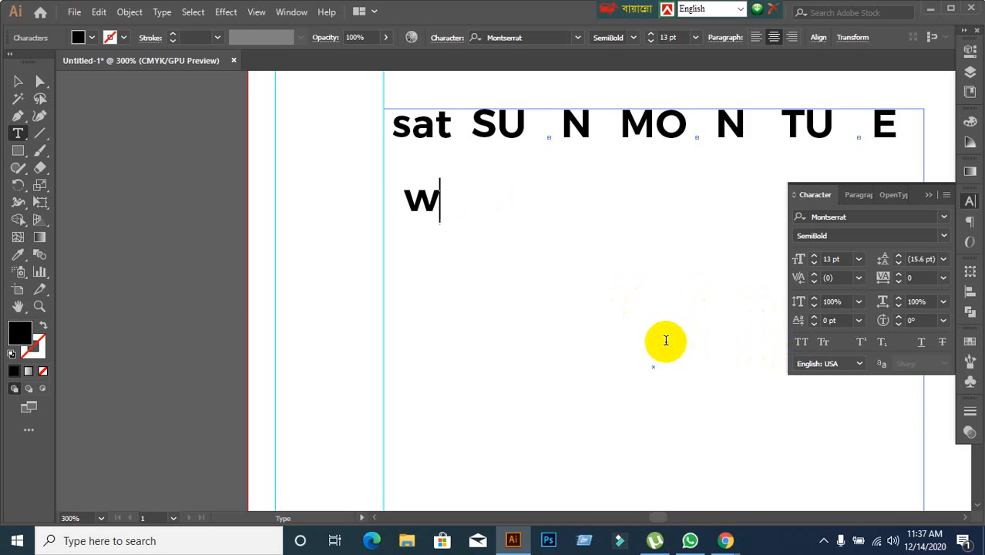
pyautogui.write('e d')
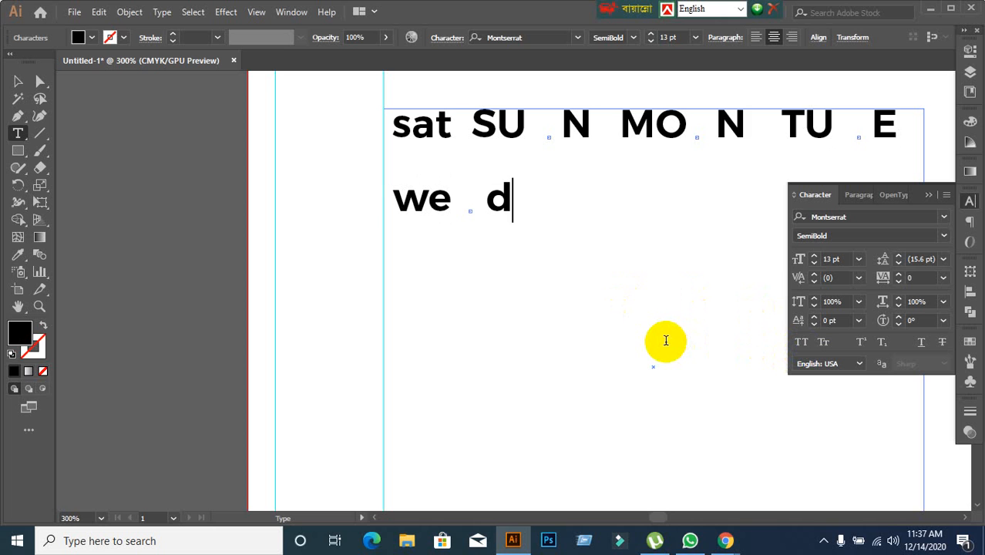
# Enter the Thursday and Friday headings in capitals after wed as THU and FRR.
pyautogui.press('Right')
pyautogui.write('TH U')
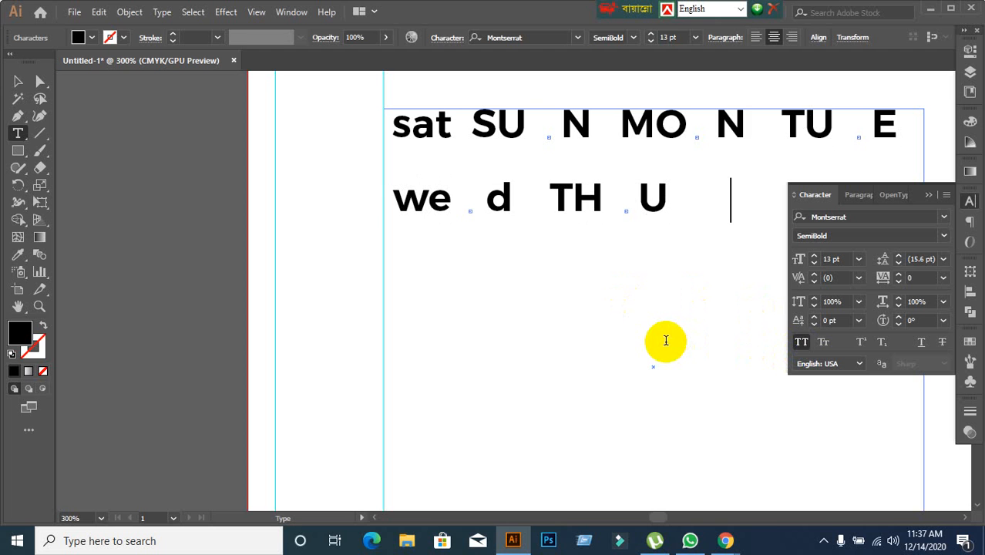
pyautogui.write(' FR')
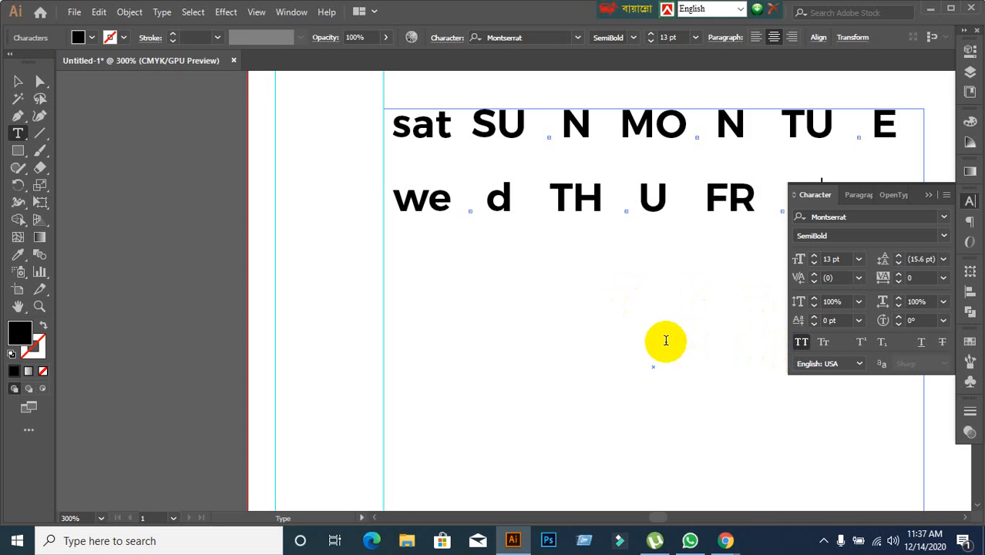
# Turn off All Caps for the Thursday and Friday headings and correct frr to fri.
pyautogui.click(930, 197)
pyautogui.moveTo(826, 202); pyautogui.dragTo(578, 225)
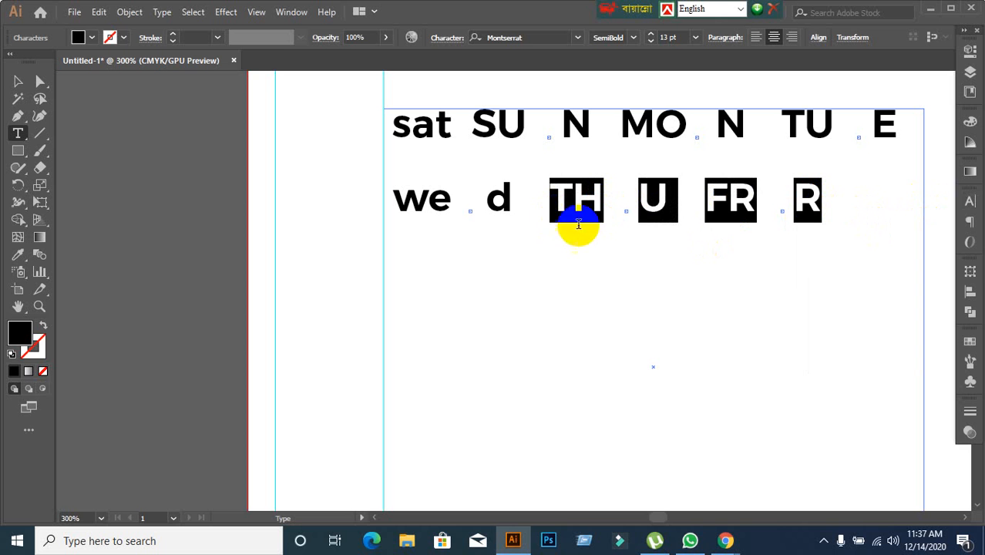
pyautogui.click(970, 201)
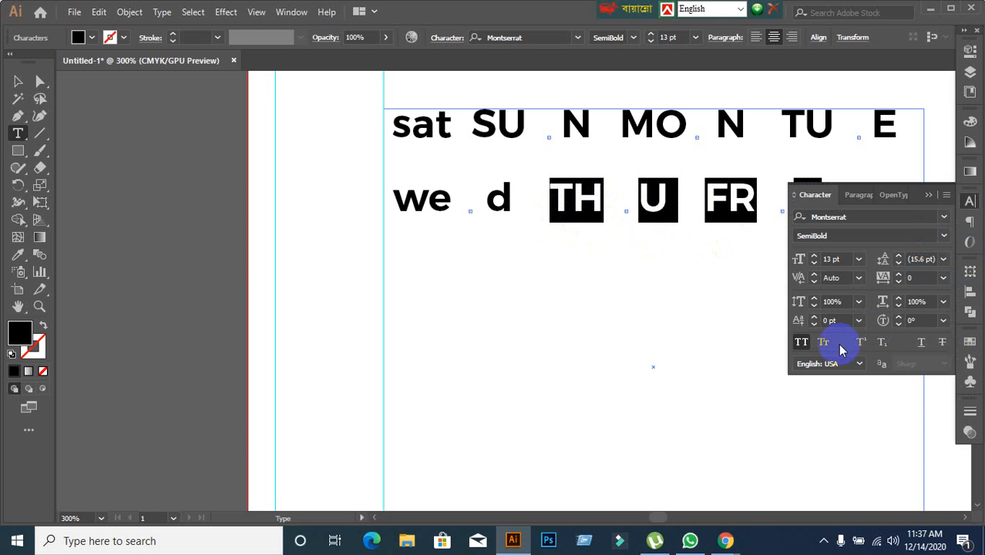
pyautogui.click(803, 342)
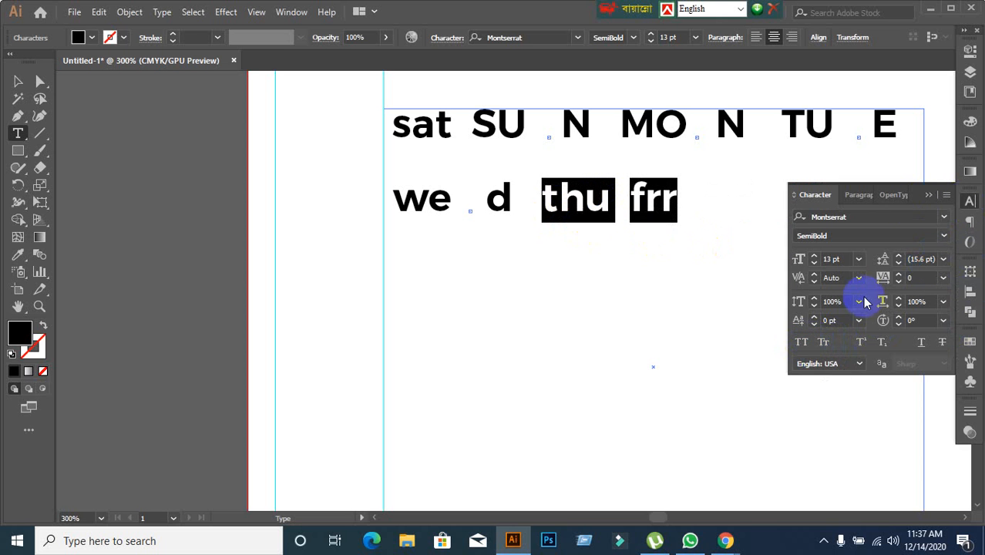
pyautogui.click(929, 195)
pyautogui.click(675, 202)
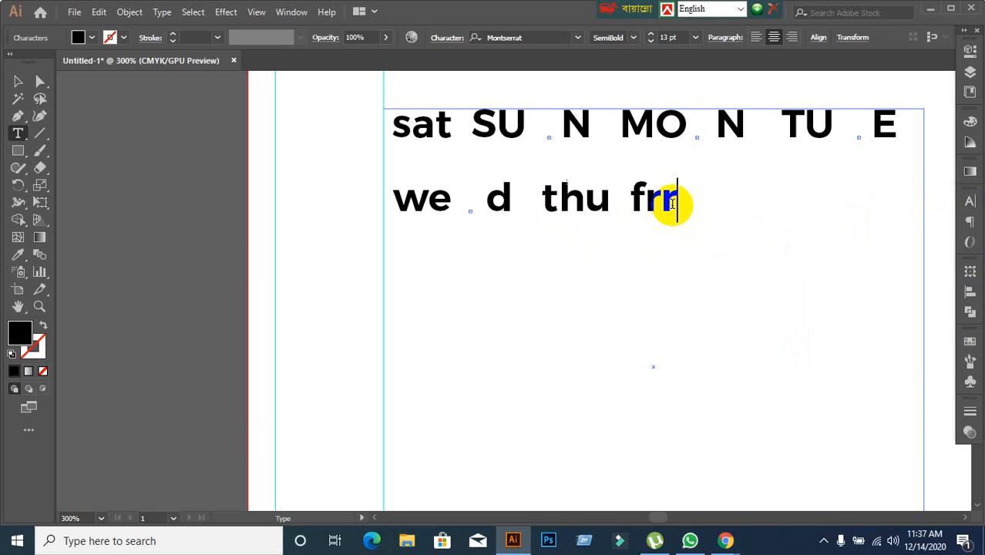
pyautogui.press('BackSpace')
pyautogui.write('i')
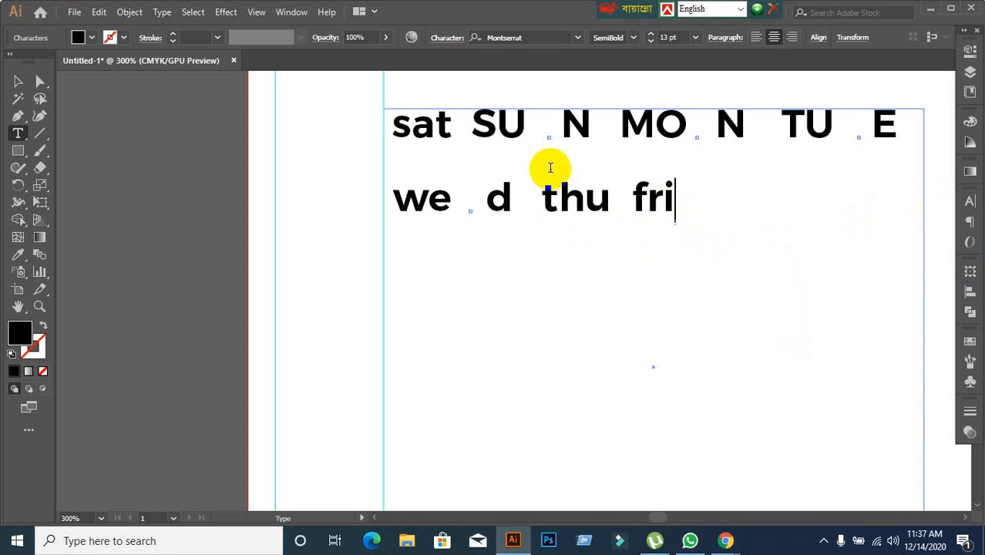
# Turn off All Caps for the SUN, MON and TUE headings.
pyautogui.keyDown('shift'); pyautogui.click(646, 202); pyautogui.keyUp('shift')
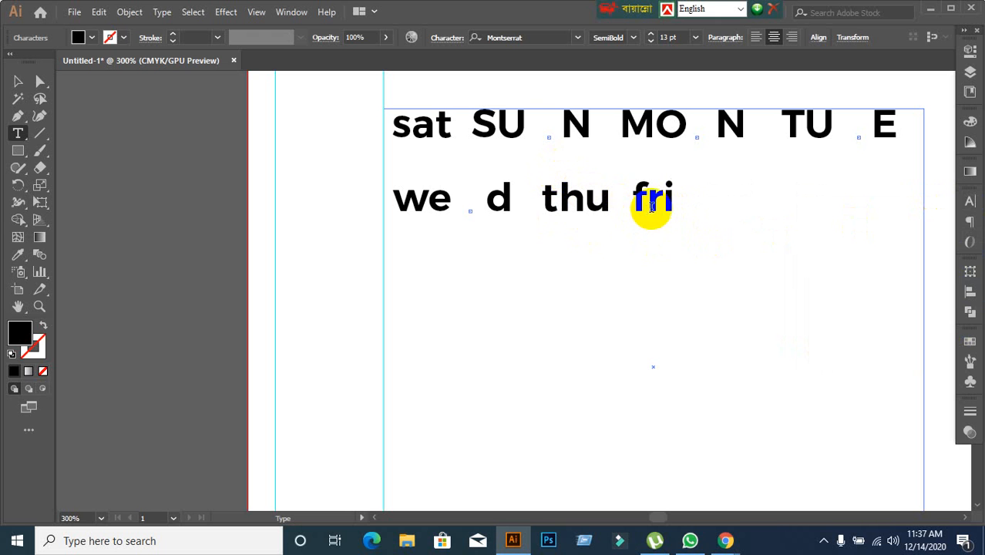
pyautogui.moveTo(693, 200); pyautogui.dragTo(483, 150)
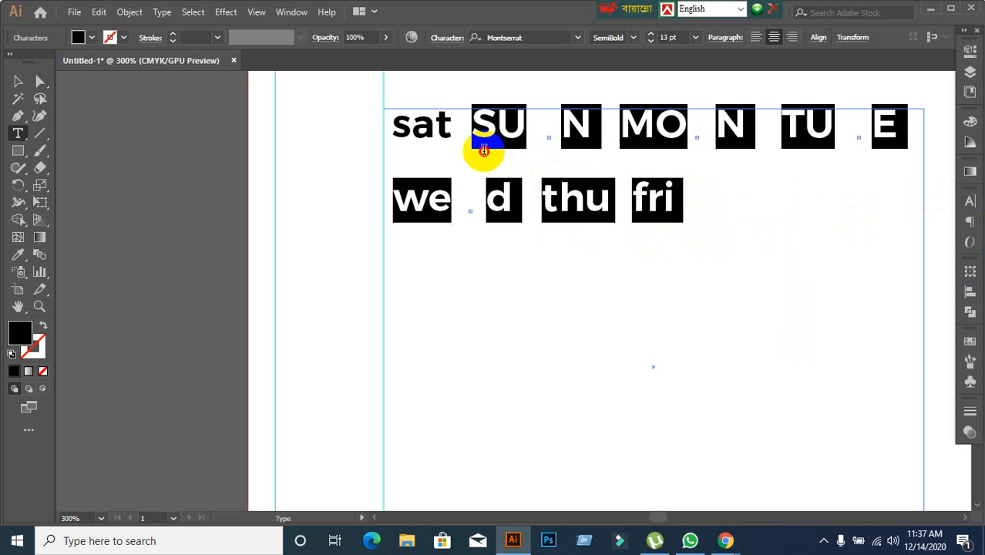
pyautogui.keyDown('shift'); pyautogui.click(646, 202); pyautogui.keyUp('shift')
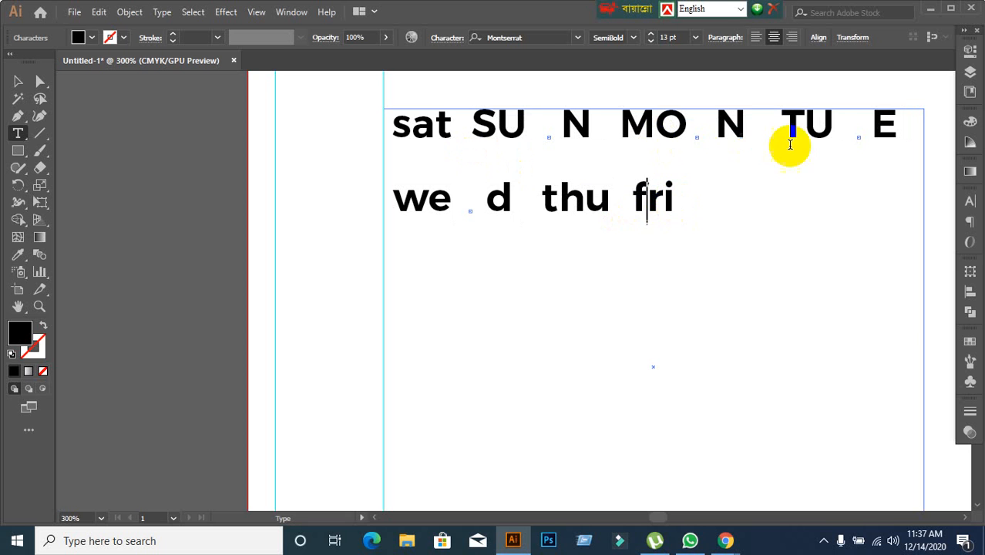
pyautogui.moveTo(898, 121); pyautogui.dragTo(476, 122)
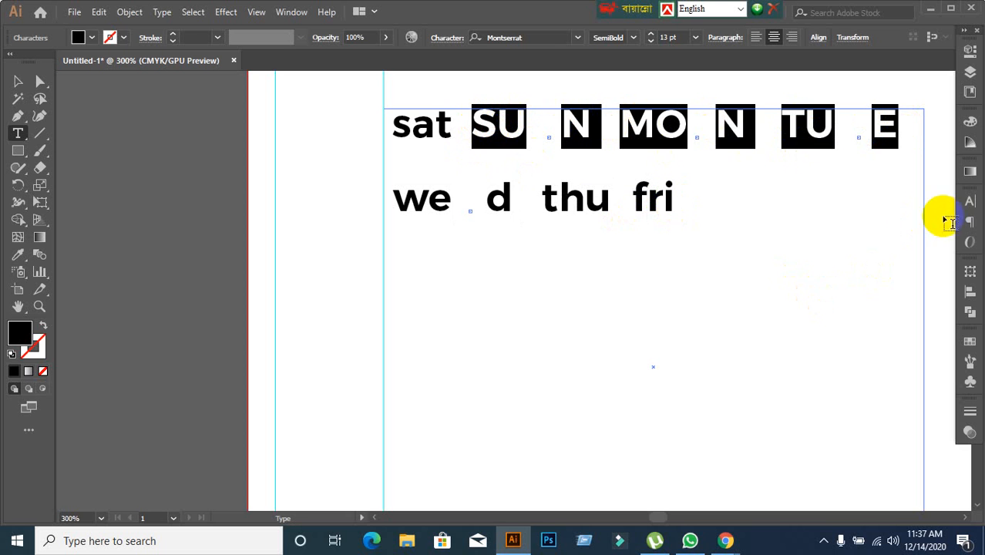
pyautogui.click(969, 207)
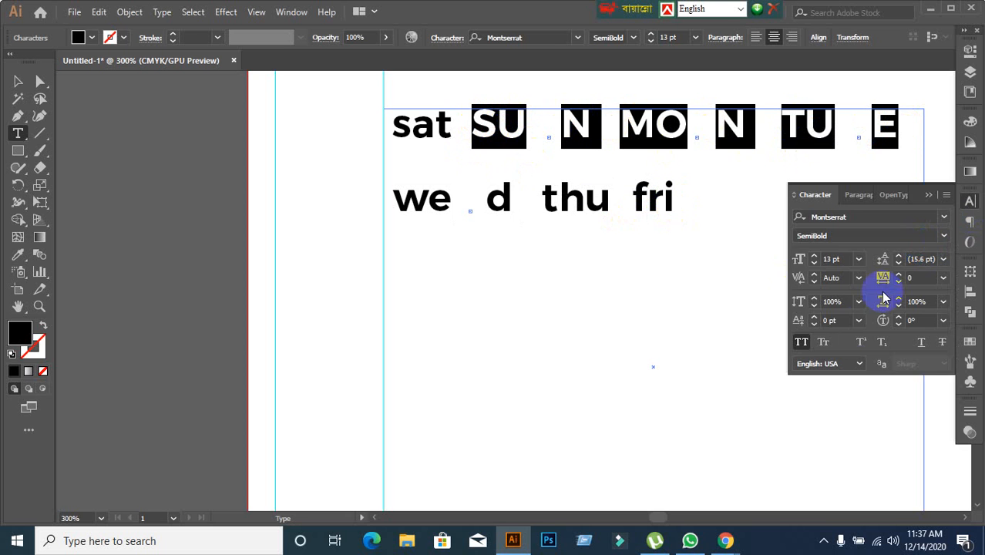
pyautogui.click(801, 341)
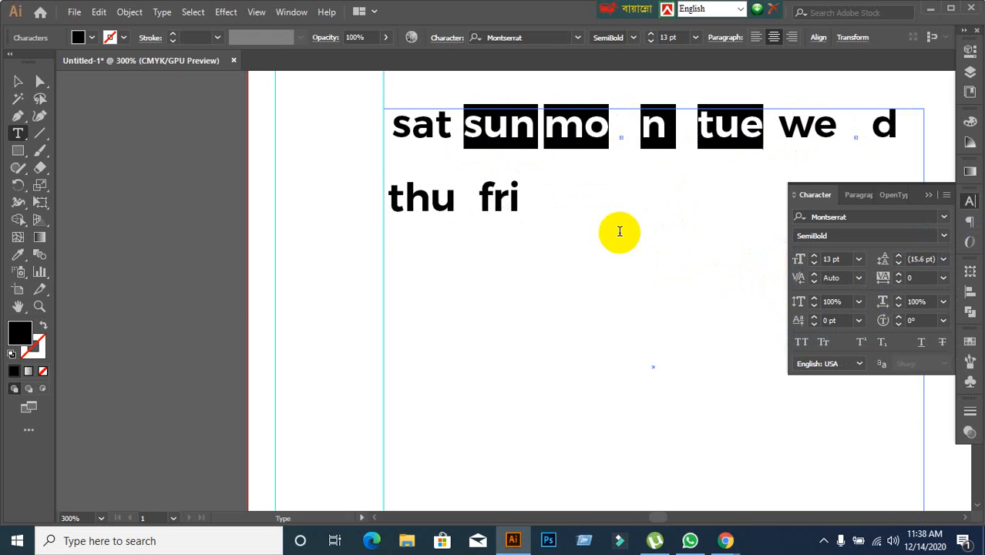
# Apply All Caps to all seven weekday headings and set their font size to 10 pt.
pyautogui.moveTo(532, 208); pyautogui.dragTo(403, 159)
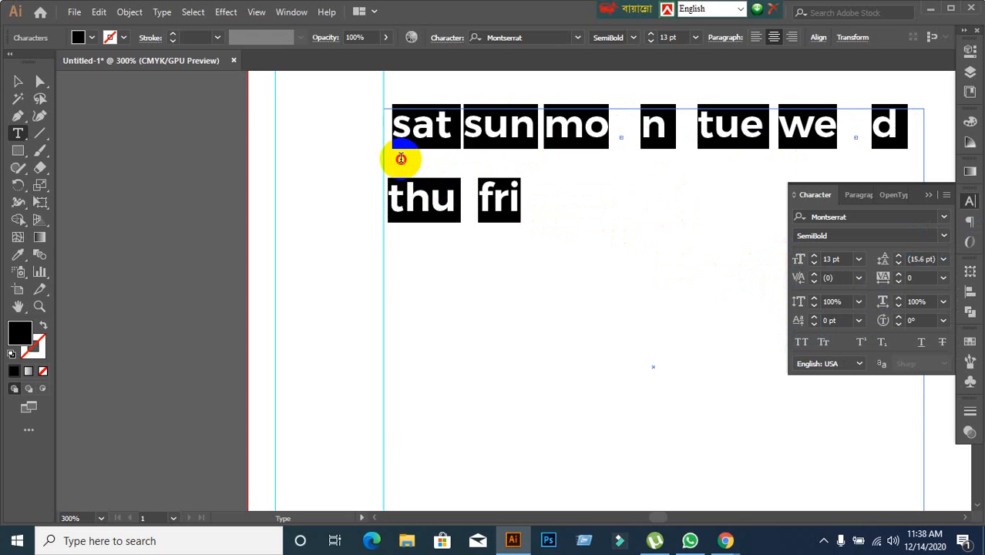
pyautogui.click(802, 341)
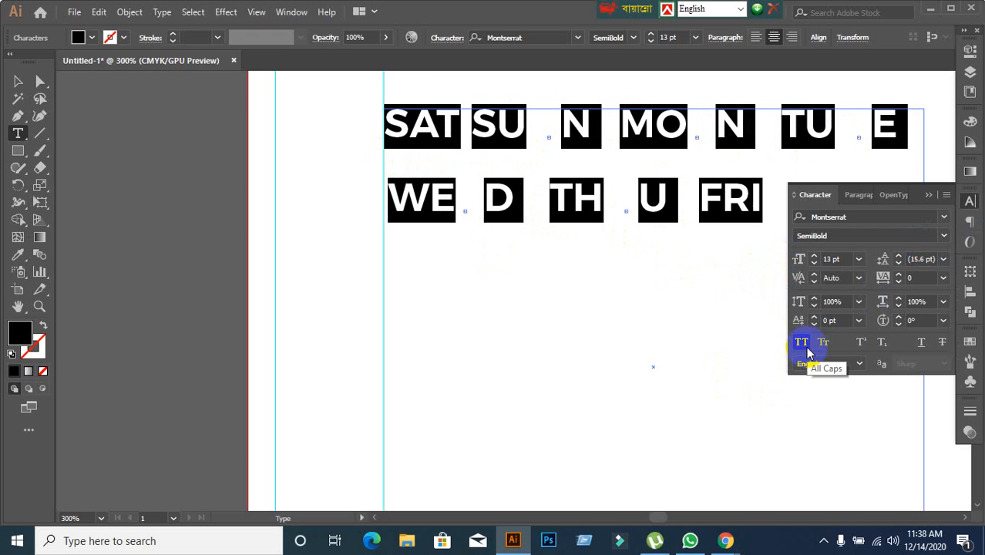
pyautogui.click(842, 260)
pyautogui.write('11')
pyautogui.press('Return')
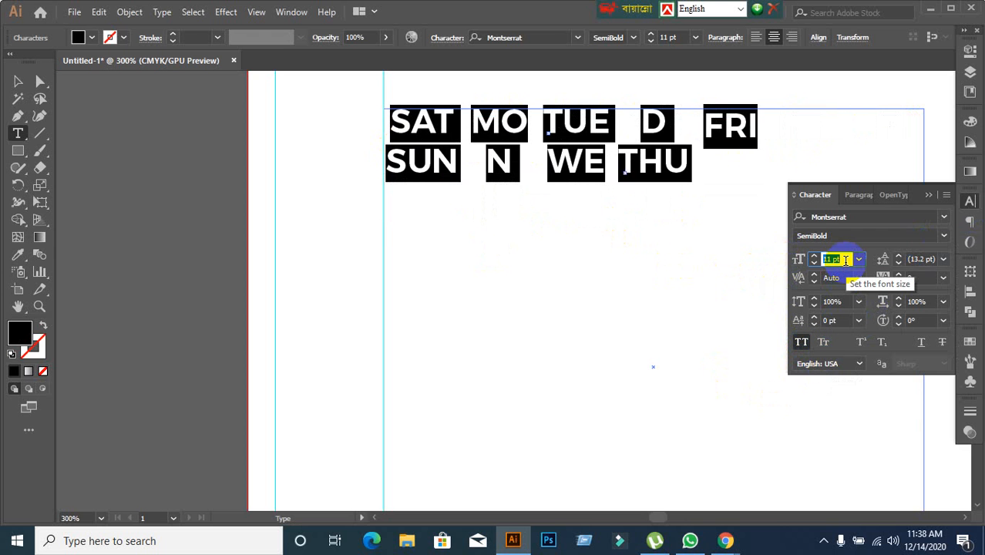
pyautogui.write('10')
pyautogui.press('Return')
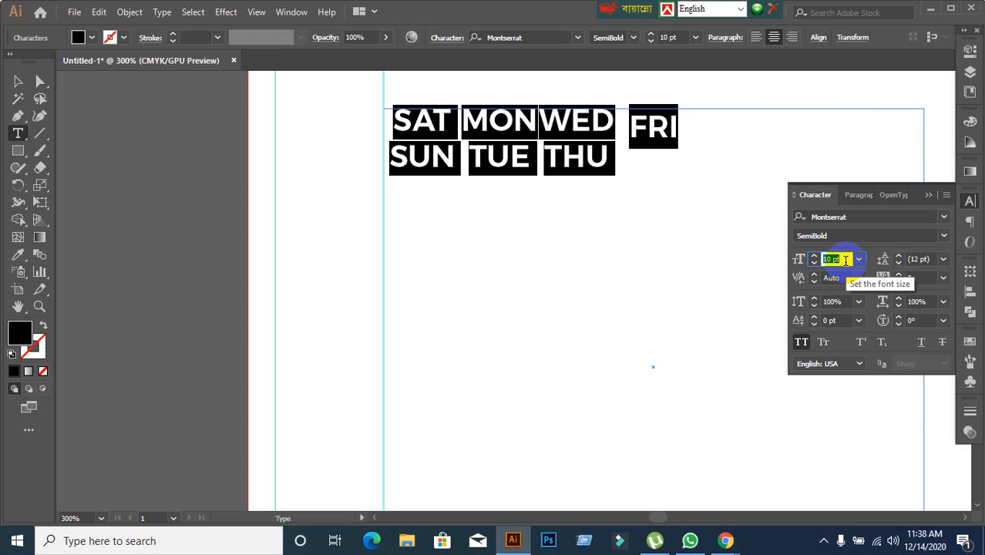
pyautogui.write('11')
pyautogui.press('Return')
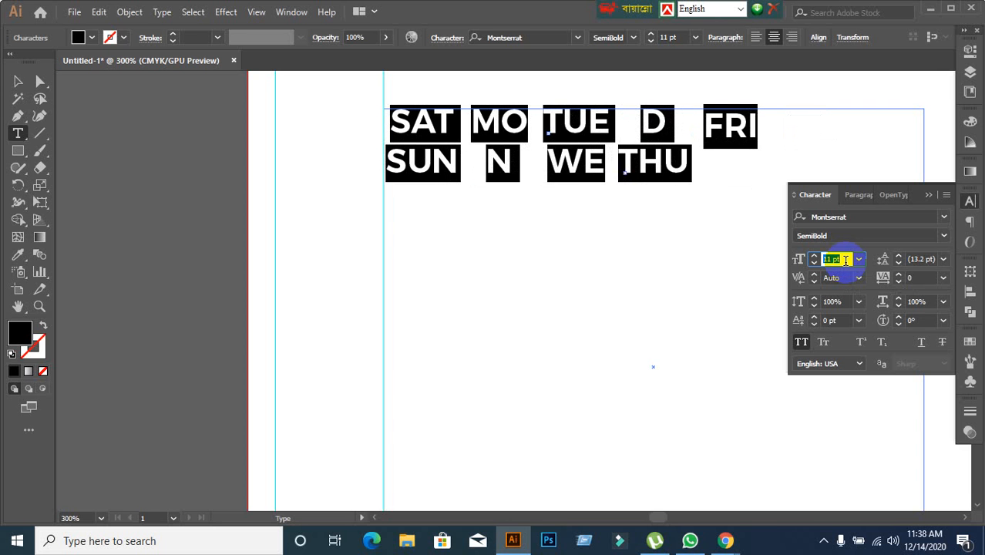
pyautogui.write('10')
pyautogui.press('Return')
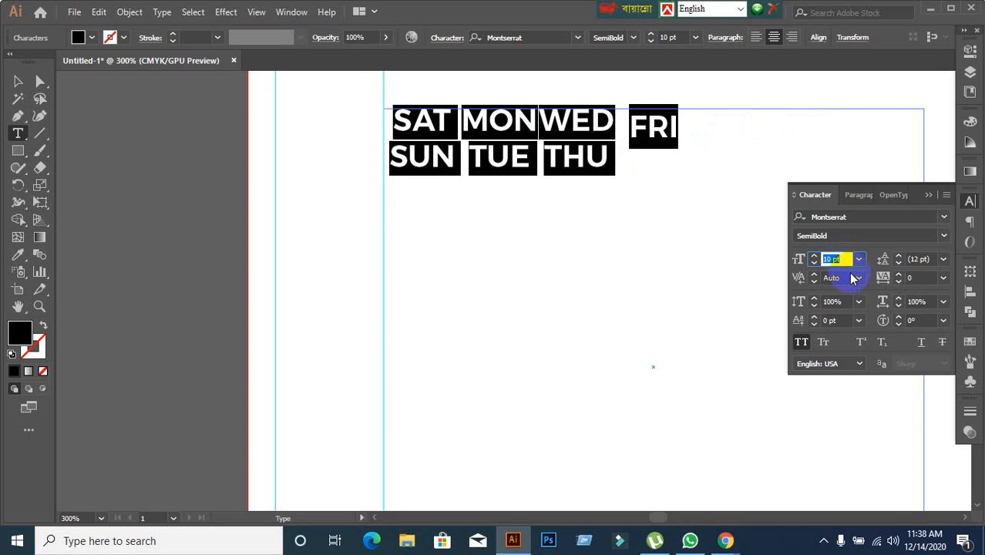
# Increase the leading of the weekday headings to 22 pt.
pyautogui.click(933, 259)
pyautogui.press('Up')
pyautogui.press('Up')
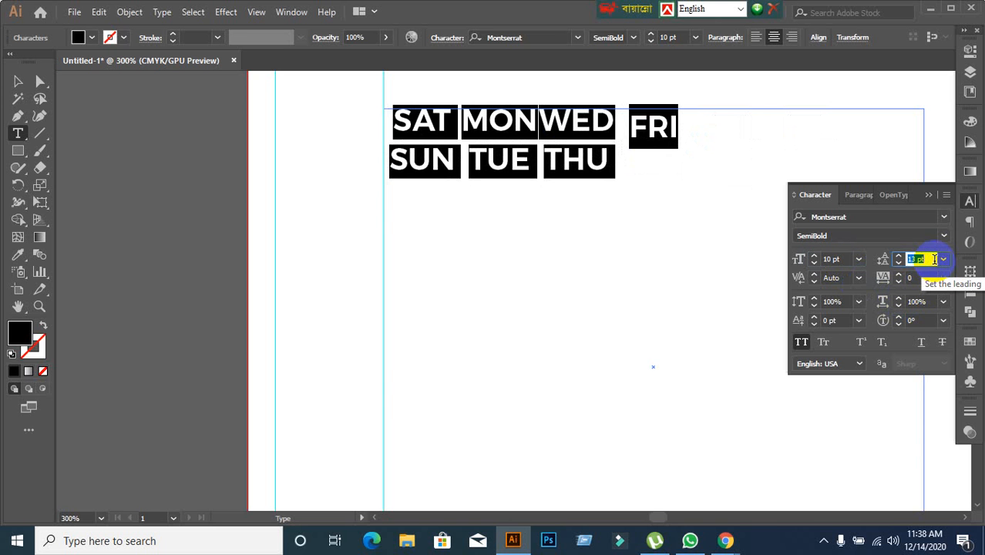
pyautogui.press('Up')
pyautogui.press('Up')
pyautogui.press('Up')
pyautogui.press('Up')
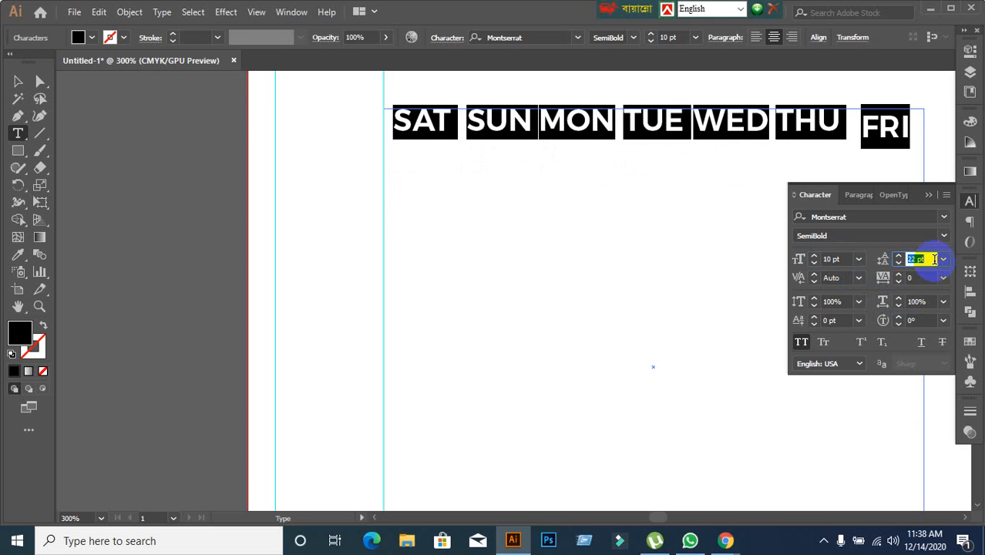
pyautogui.click(892, 145)
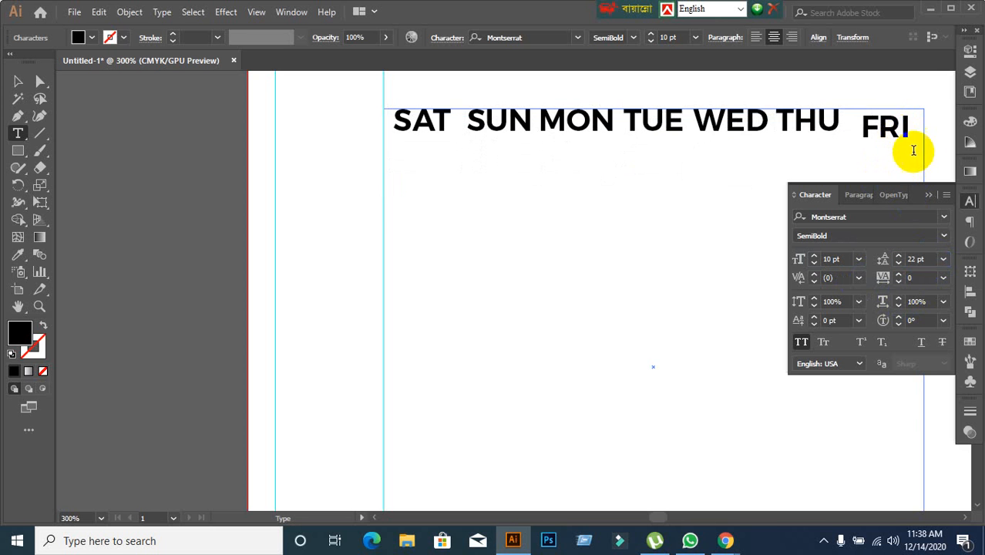
pyautogui.click(861, 124)
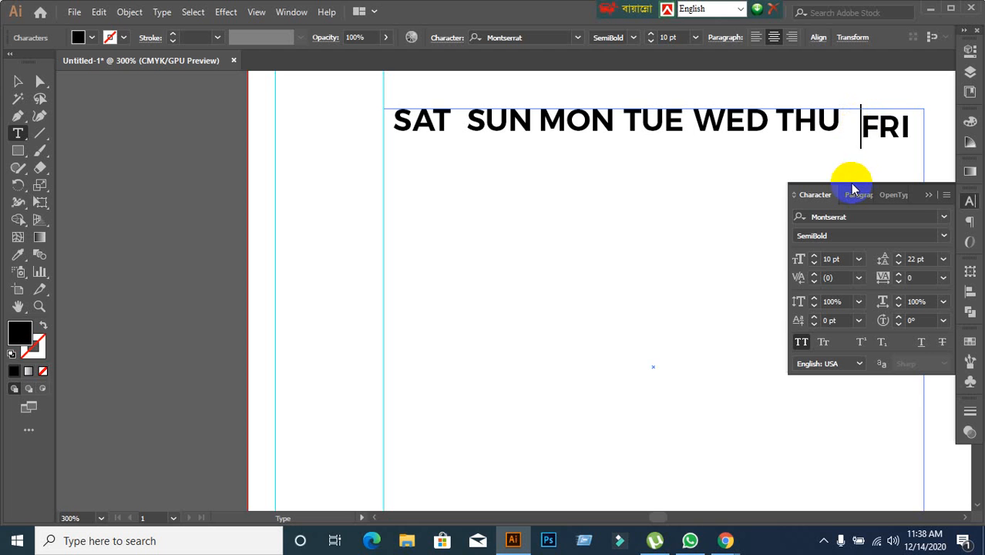
pyautogui.press('BackSpace')
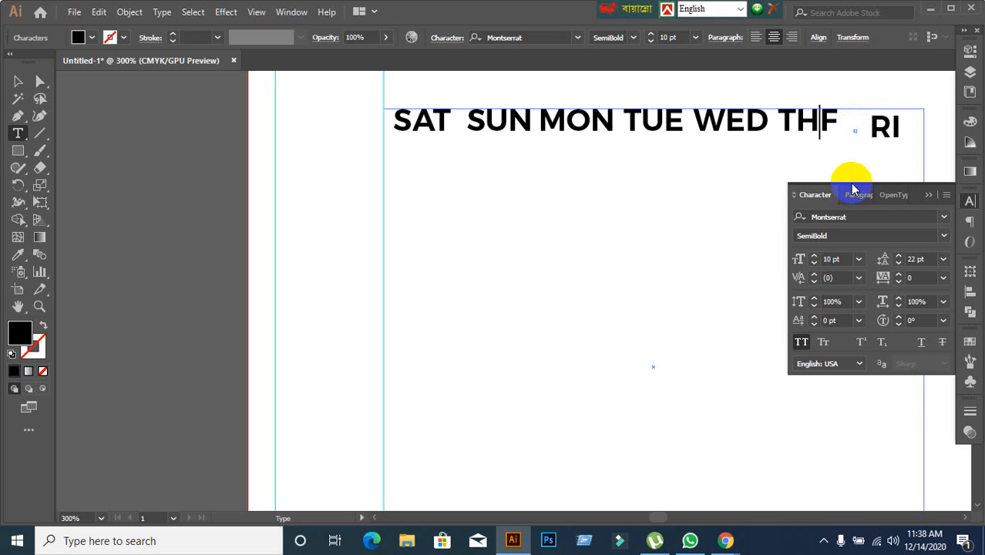
pyautogui.hotkey('ctrl', 'z')
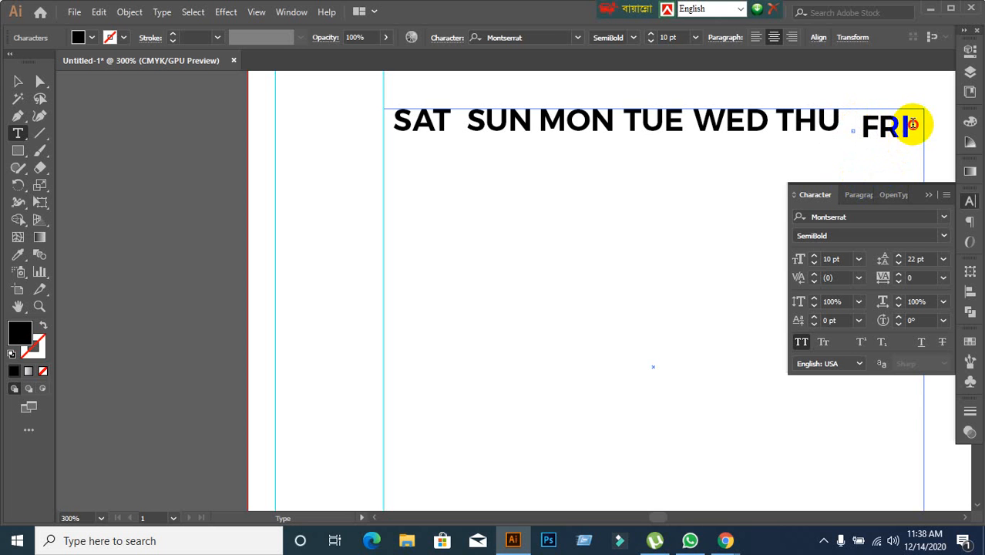
pyautogui.click(912, 123)
pyautogui.press('BackSpace')
pyautogui.press('BackSpace')
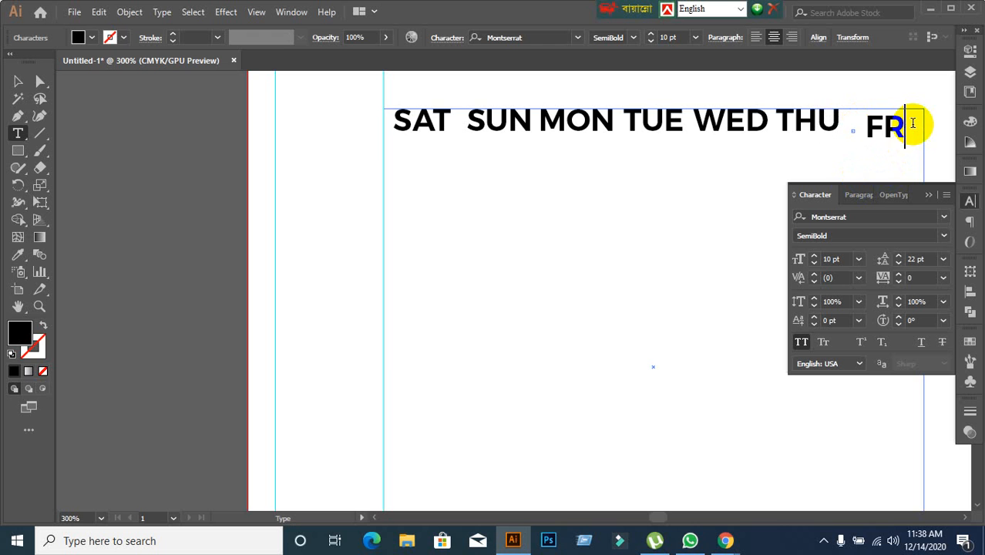
pyautogui.hotkey('ctrl', 'z')
pyautogui.hotkey('ctrl', 'z')
pyautogui.hotkey('ctrl', 'a')
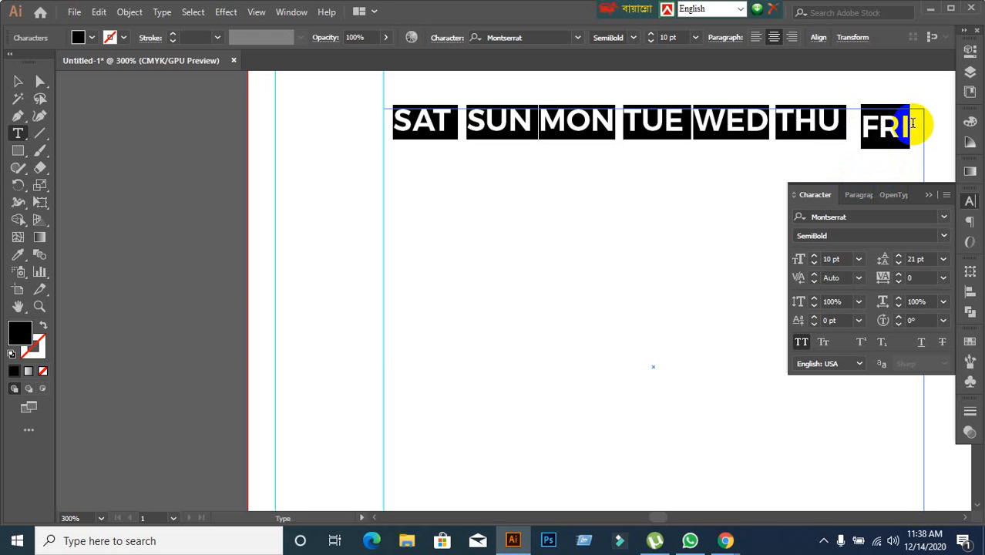
pyautogui.click(879, 134)
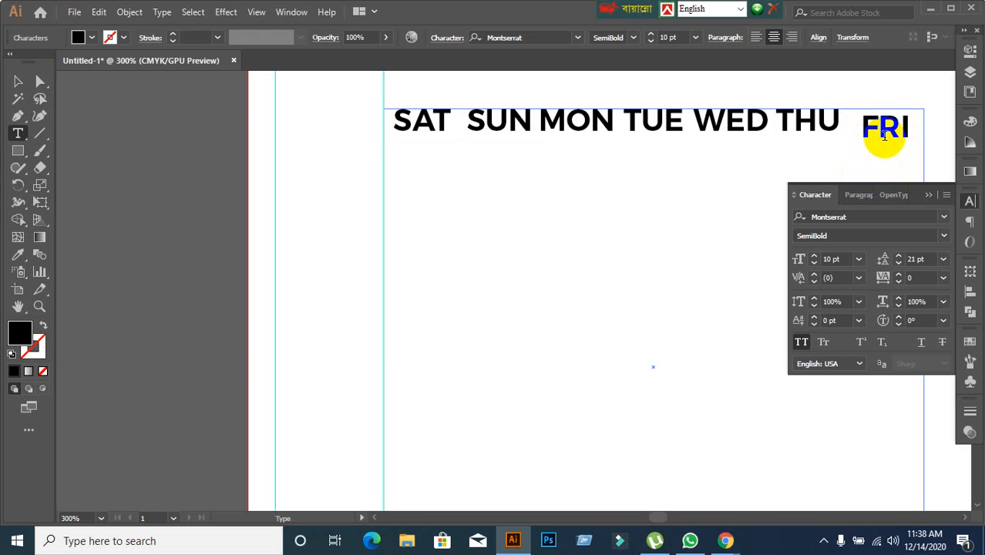
# Set the leading of all weekday headings to 17 pt and delete the FRI heading.
pyautogui.hotkey('ctrl', 'a')
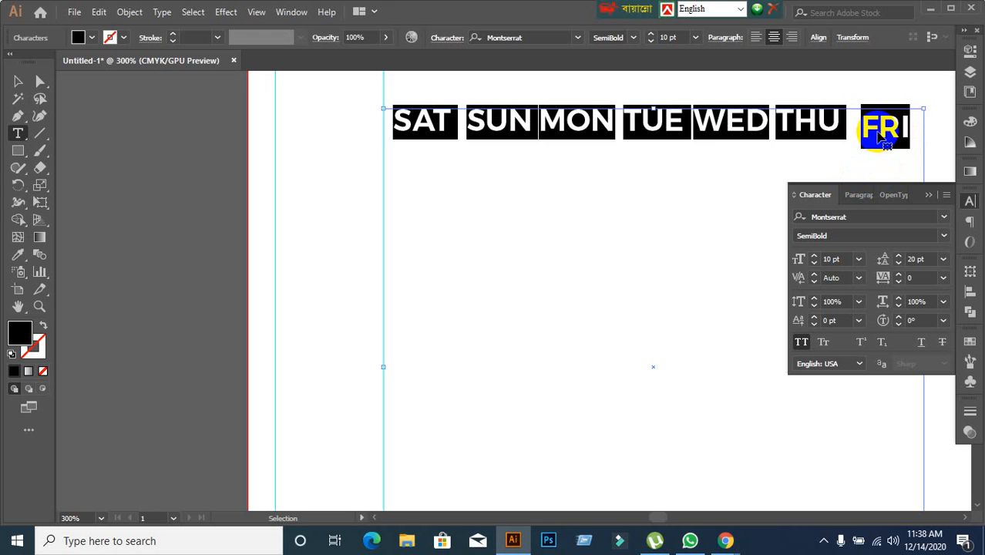
pyautogui.hotkey('alt', 'Up')
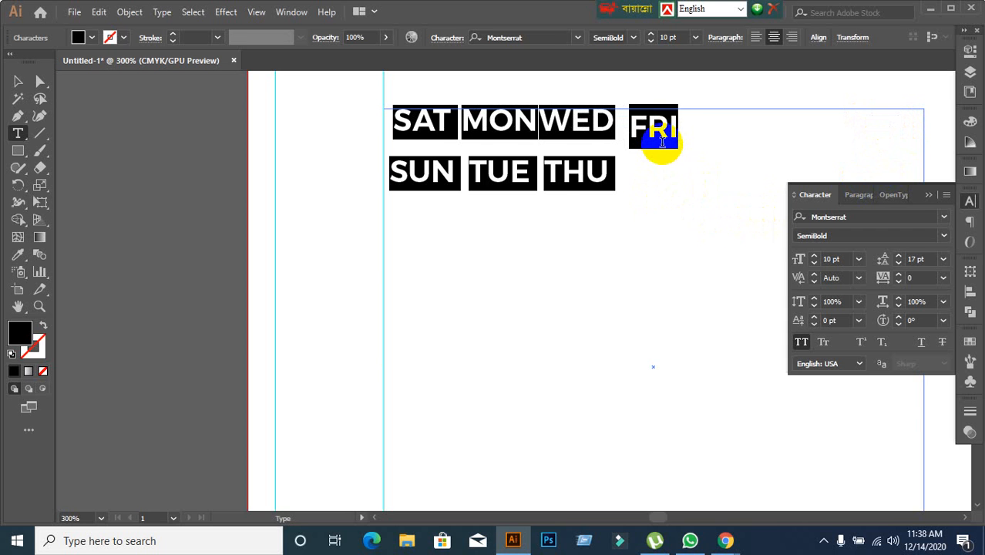
pyautogui.click(632, 129)
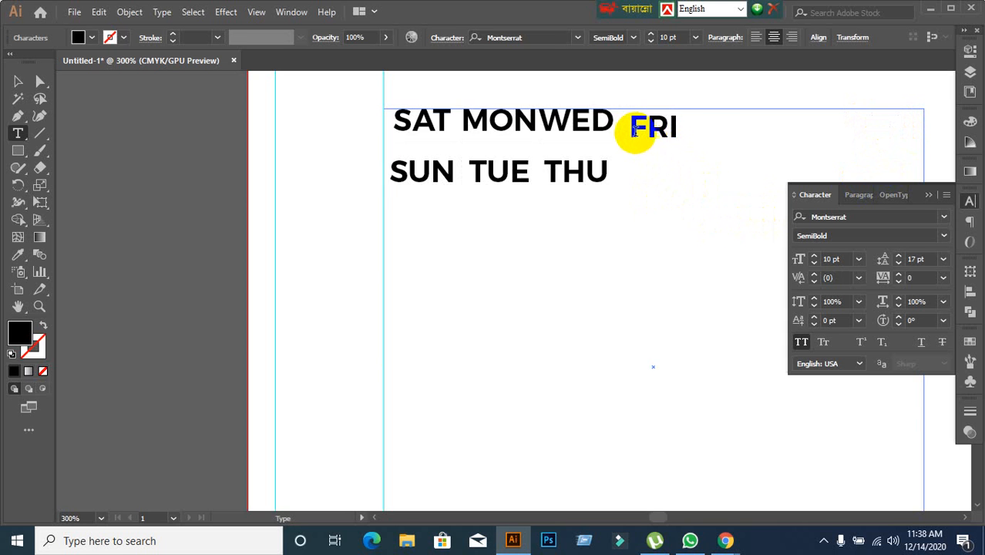
pyautogui.moveTo(633, 129); pyautogui.dragTo(675, 131)
pyautogui.press('BackSpace')
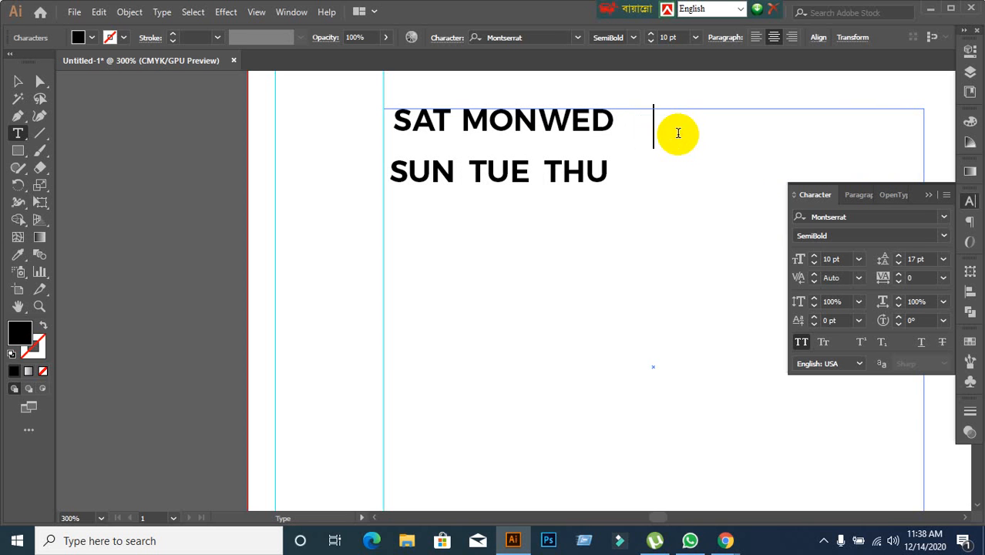
pyautogui.moveTo(616, 123); pyautogui.dragTo(675, 139)
pyautogui.click(669, 161)
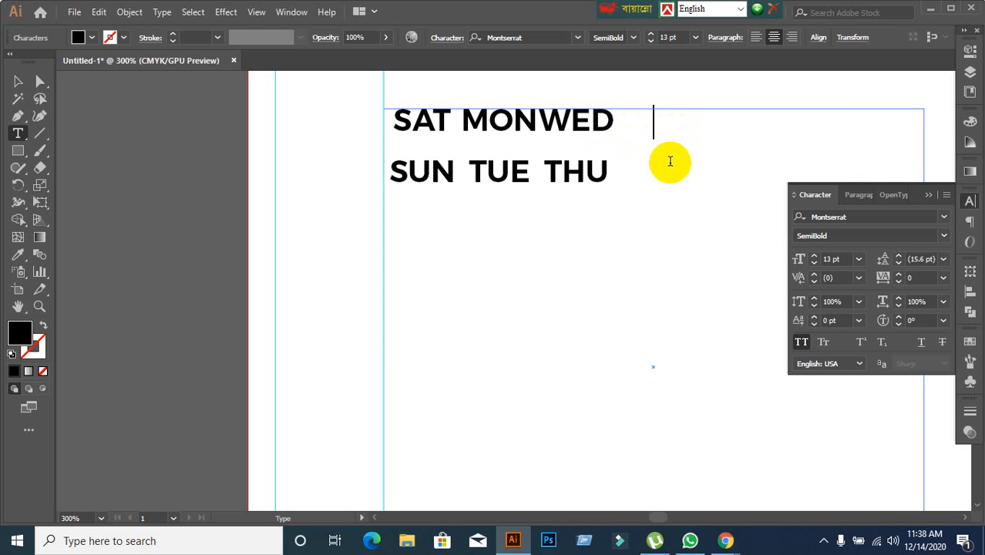
pyautogui.click(612, 124)
pyautogui.press('Return')
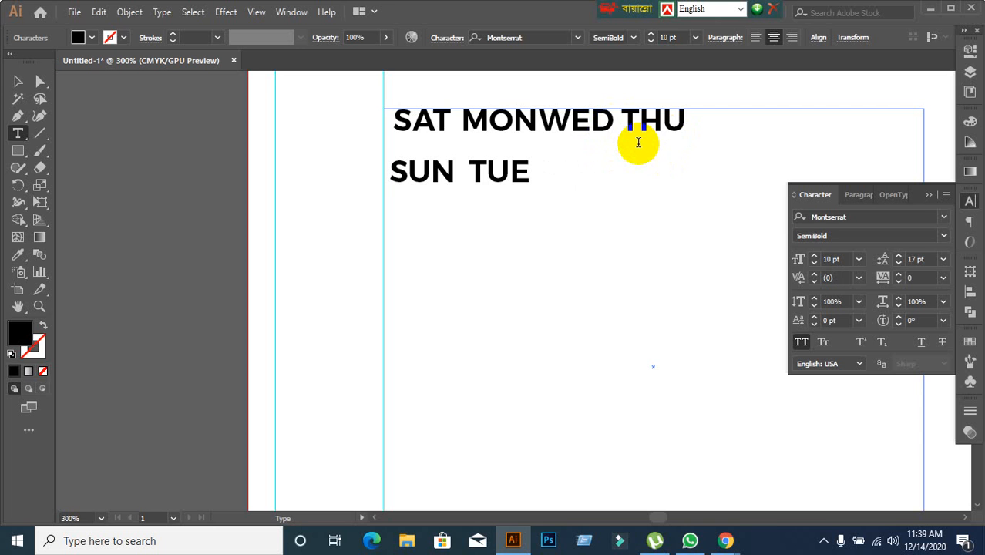
# Clear all the remaining weekday headings, including THU, from the area type grid.
pyautogui.hotkey('ctrl', 'z')
pyautogui.hotkey('ctrl', 'z')
pyautogui.hotkey('ctrl', 'z')
pyautogui.hotkey('ctrl', 'z')
pyautogui.hotkey('ctrl', 'z')
pyautogui.hotkey('ctrl', 'z')
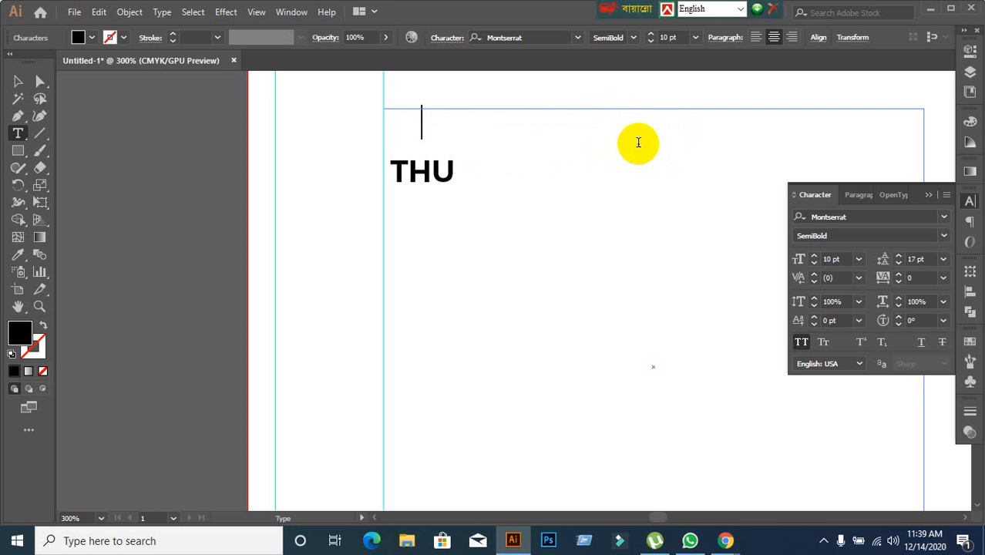
pyautogui.click(469, 175)
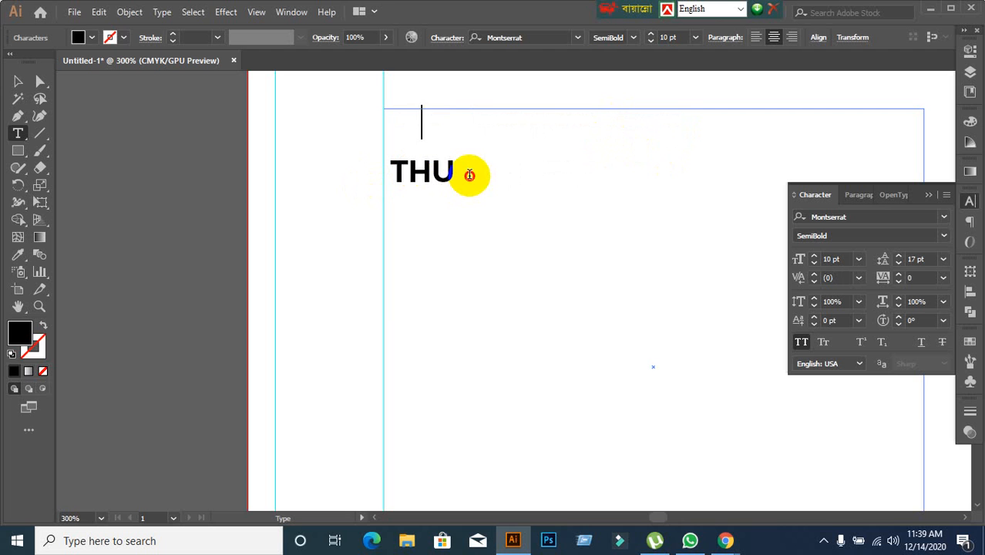
pyautogui.click(456, 163)
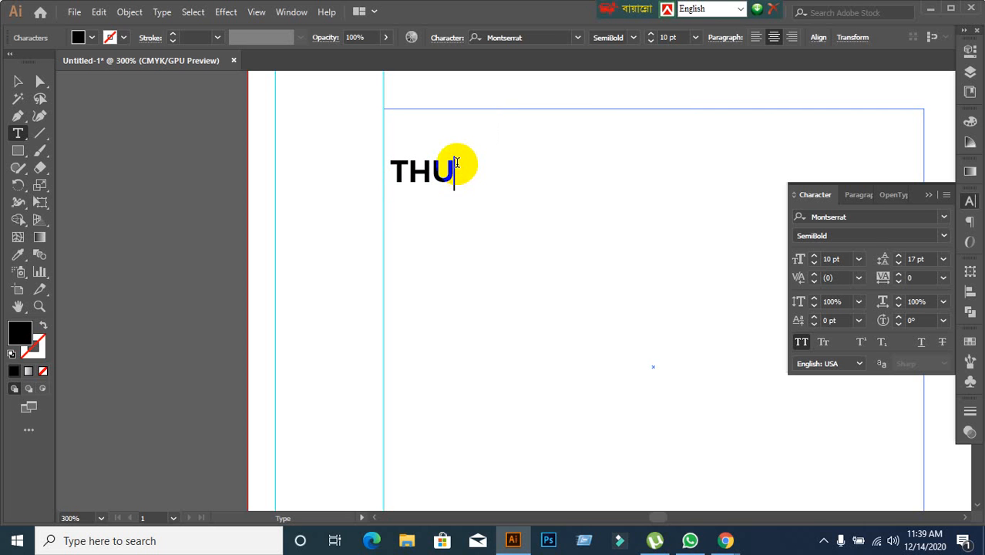
pyautogui.press('BackSpace')
pyautogui.press('BackSpace')
pyautogui.press('BackSpace')
pyautogui.press('BackSpace')
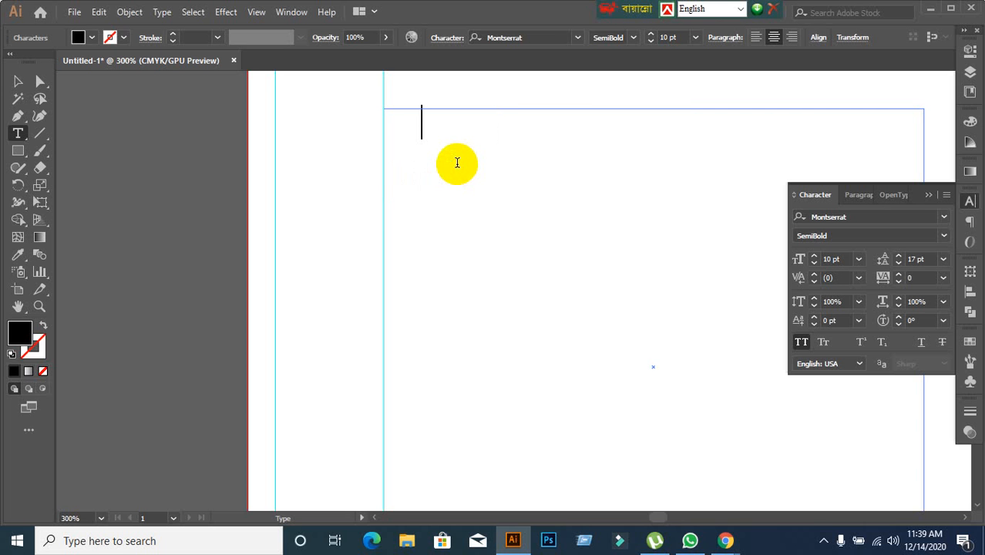
# Turn off All Caps and enter sat, sun, mon and tue in successive cells of the area type grid.
pyautogui.click(805, 343)
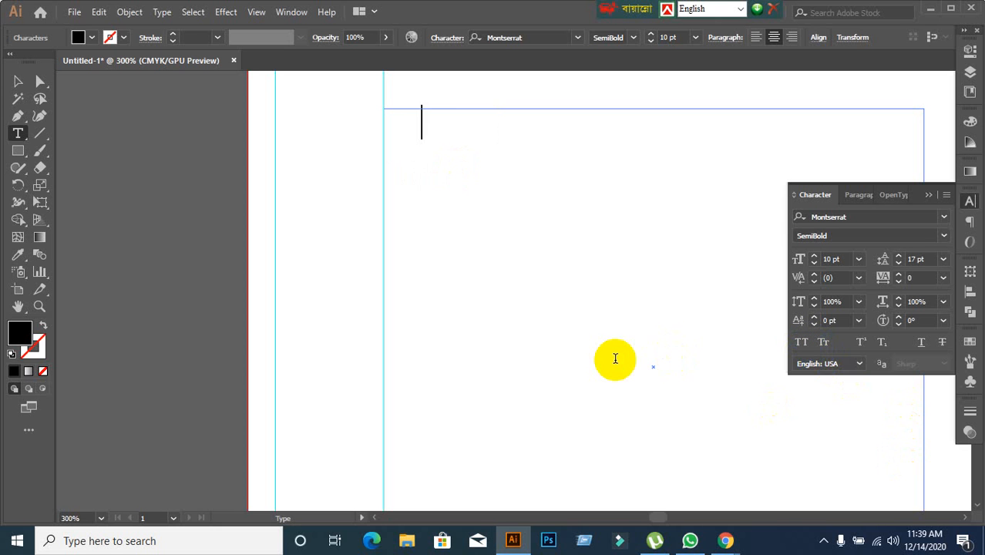
pyautogui.write('sat')
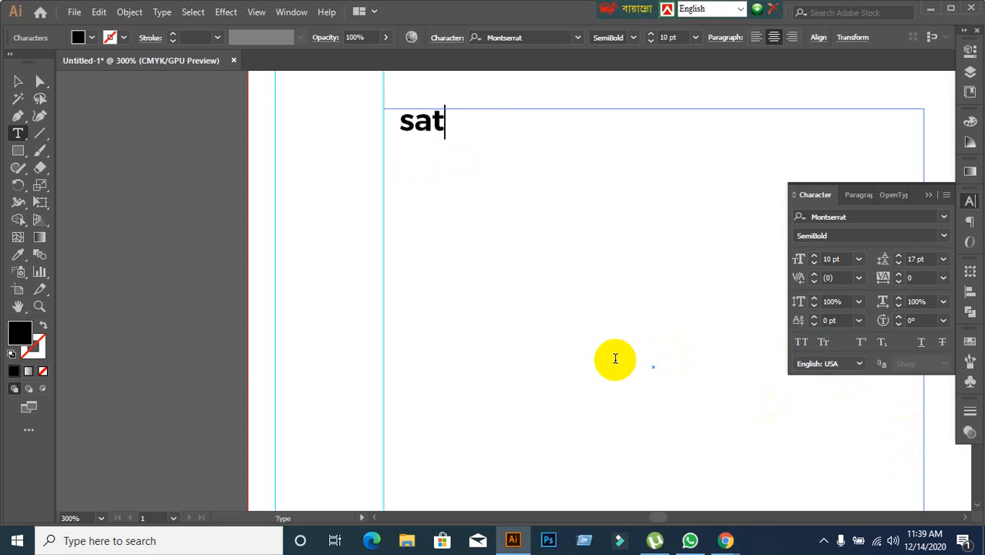
pyautogui.press('Return')
pyautogui.write('sun')
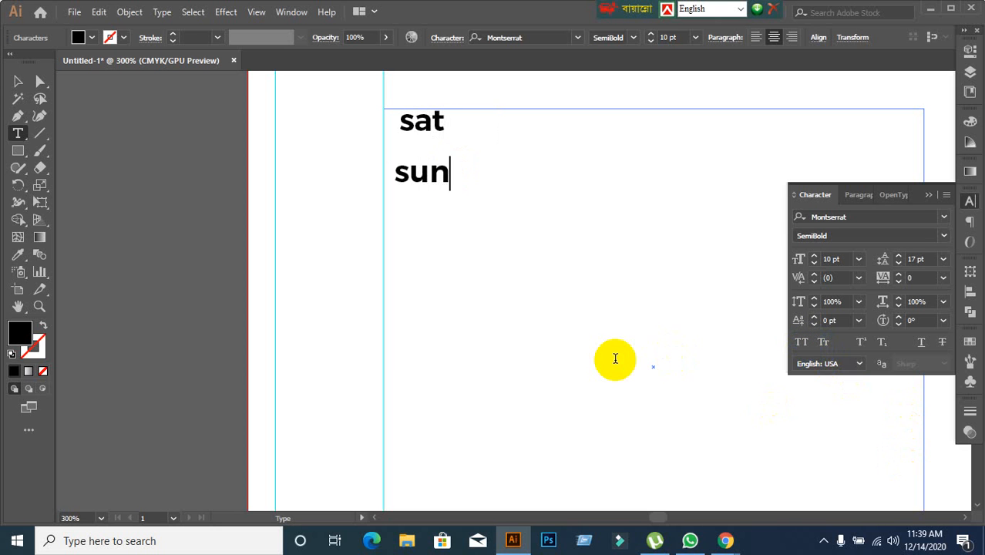
pyautogui.press('Up')
pyautogui.write('mon')
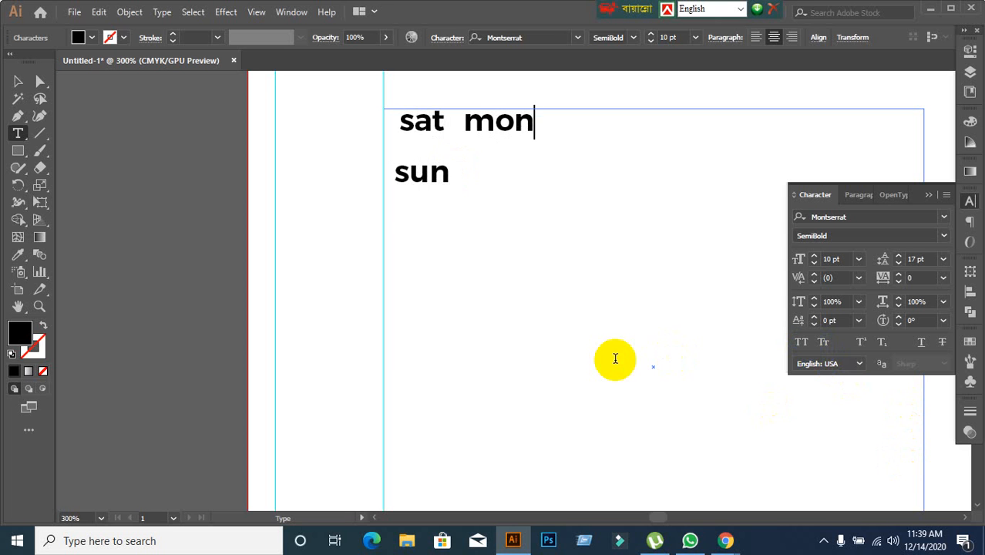
pyautogui.press('Down')
pyautogui.write('tue')
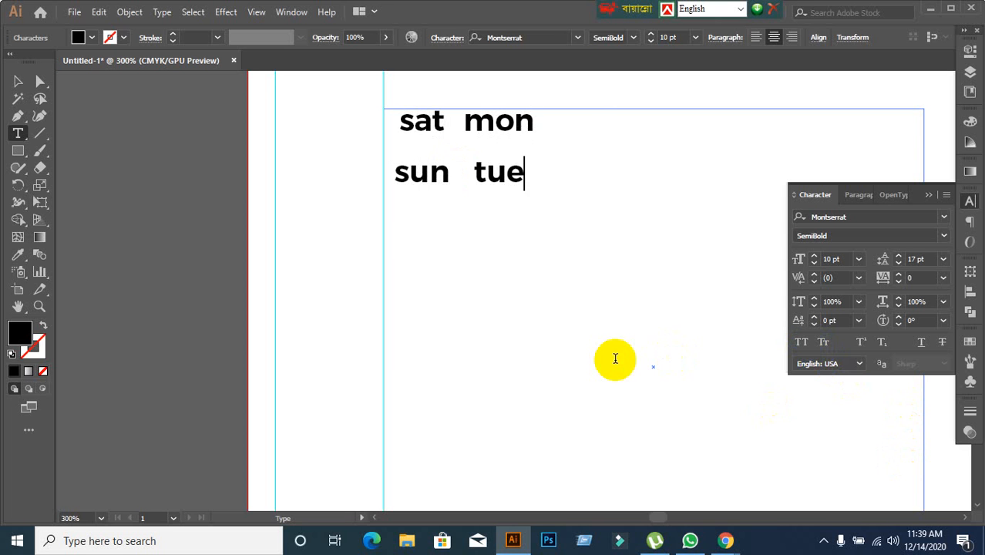
# Enter the remaining weekday headings wed, thu and fri in the next grid cells.
pyautogui.press('Up')
pyautogui.write('wed')
pyautogui.press('Down')
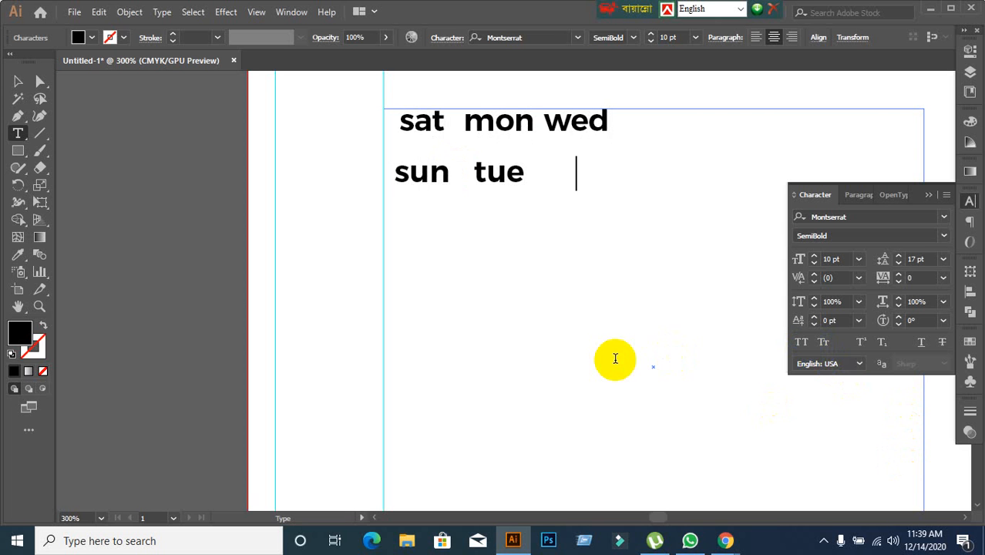
pyautogui.write('thu')
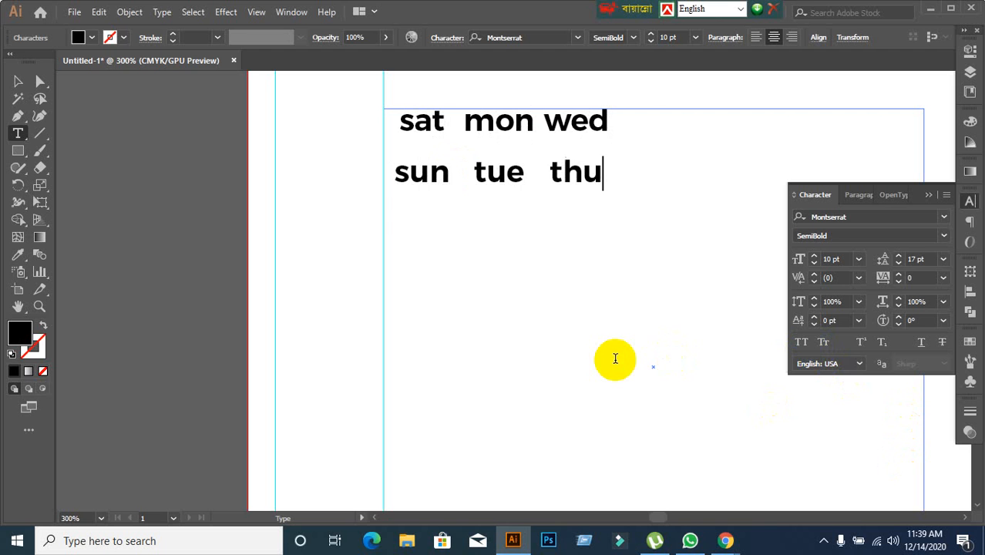
pyautogui.press('Up')
pyautogui.write('fri')
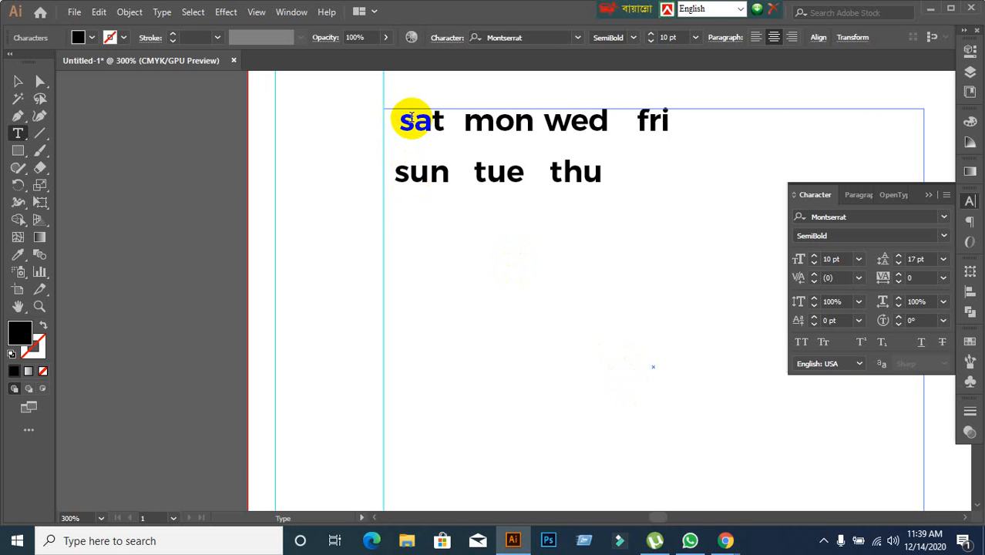
# Apply All Caps to all seven weekday headings.
pyautogui.moveTo(418, 125); pyautogui.dragTo(469, 142)
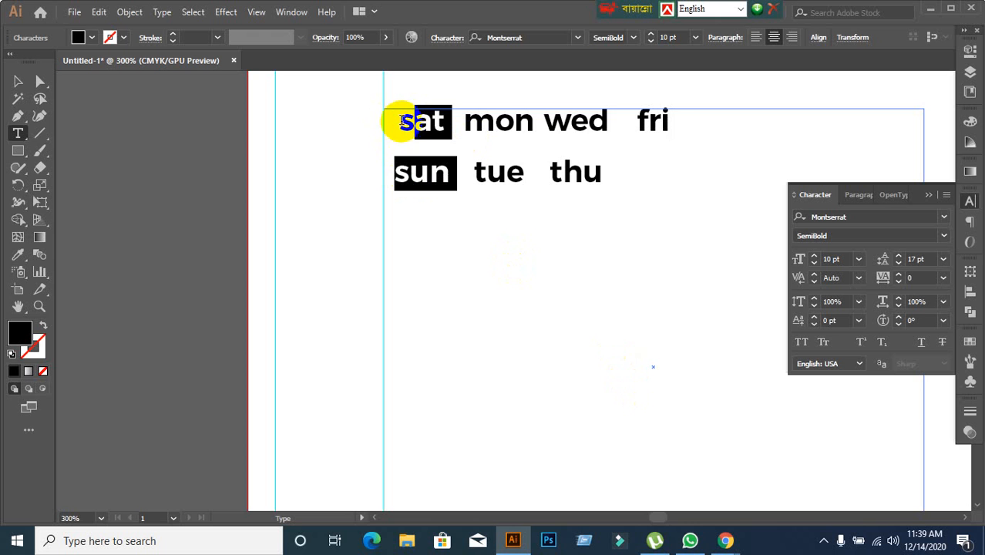
pyautogui.moveTo(400, 122); pyautogui.dragTo(704, 171)
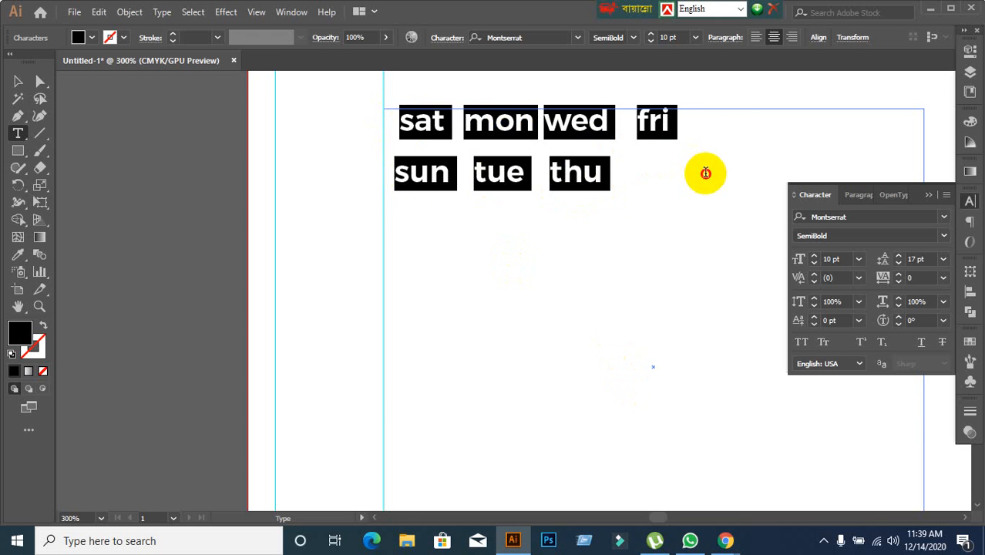
pyautogui.click(801, 341)
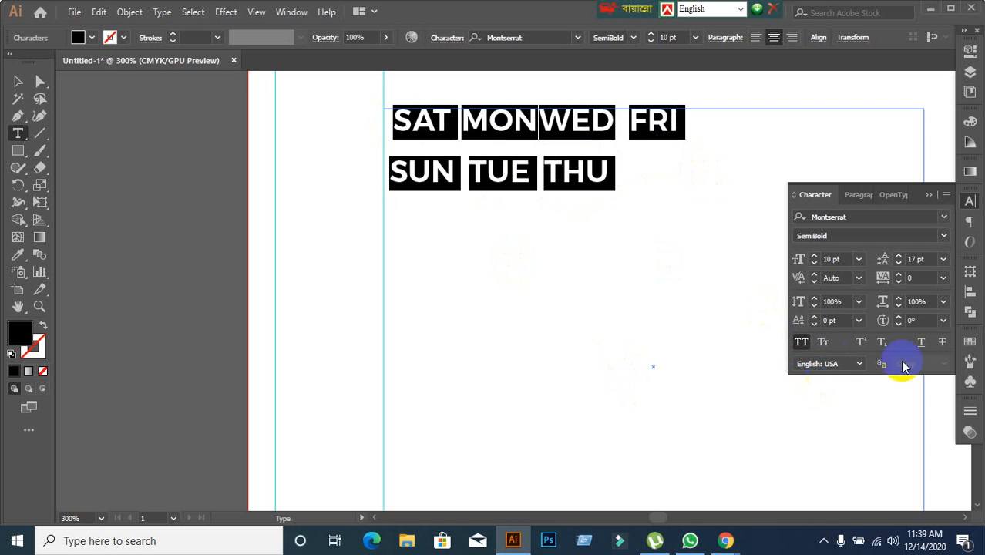
# Try font sizes between 6 pt and 12 pt on the weekday headings, ending at 10 pt.
pyautogui.click(843, 260)
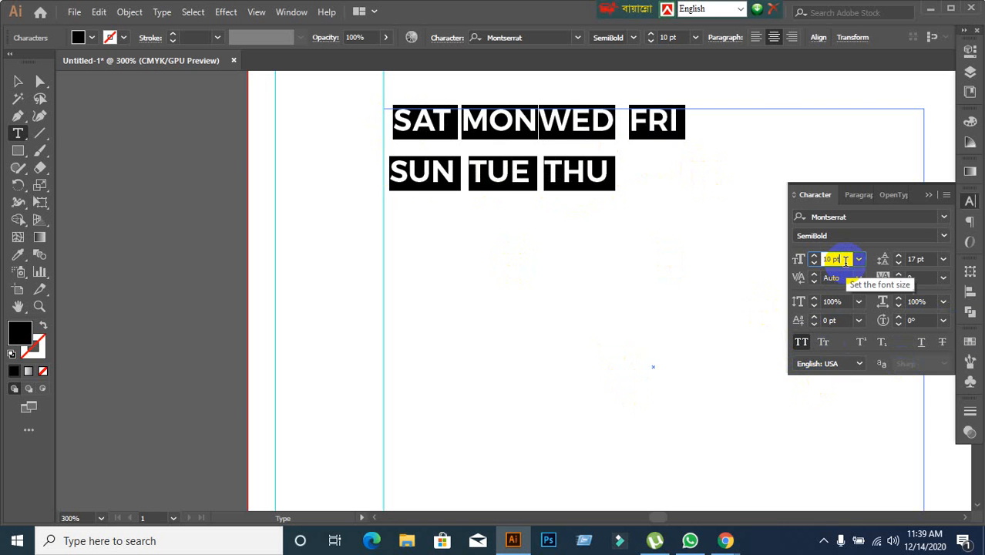
pyautogui.press('Up')
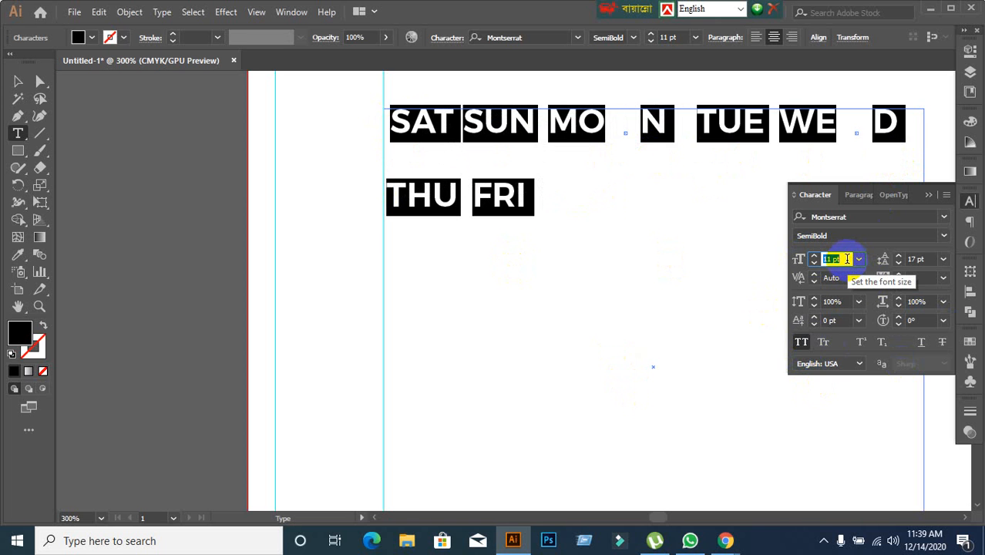
pyautogui.press('Down')
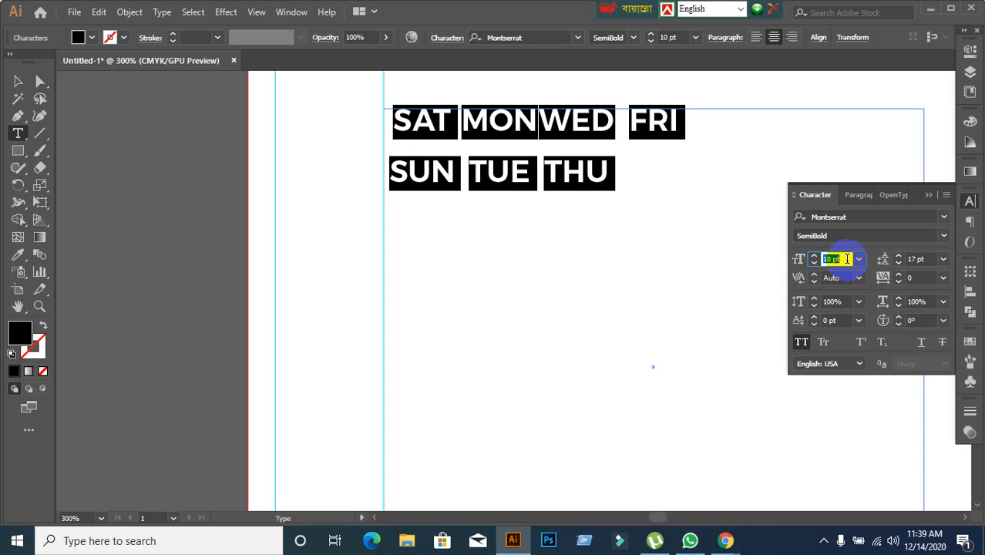
pyautogui.press('Down')
pyautogui.press('Down')
pyautogui.press('Down')
pyautogui.press('Down')
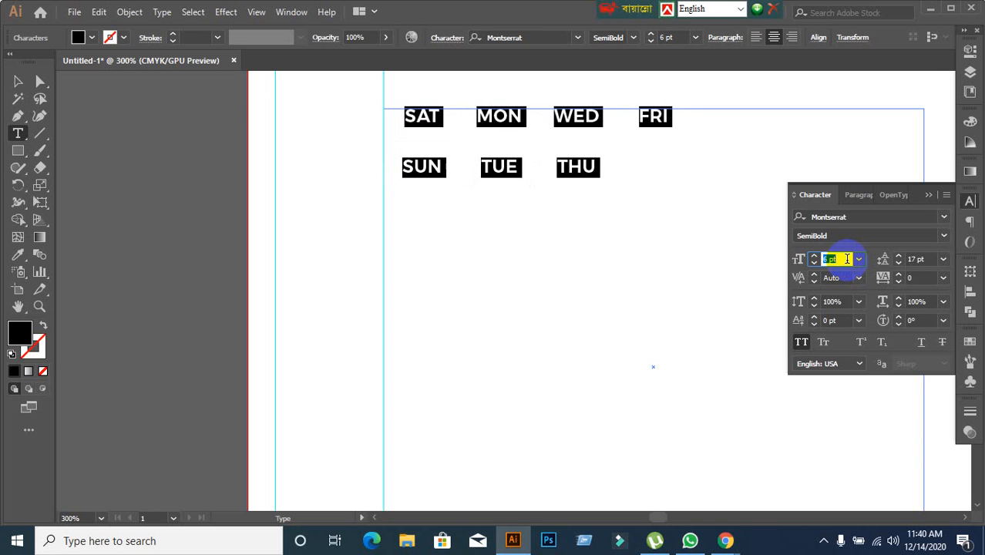
pyautogui.press('Up')
pyautogui.press('Up')
pyautogui.press('Up')
pyautogui.press('Up')
pyautogui.press('Up')
pyautogui.press('Up')
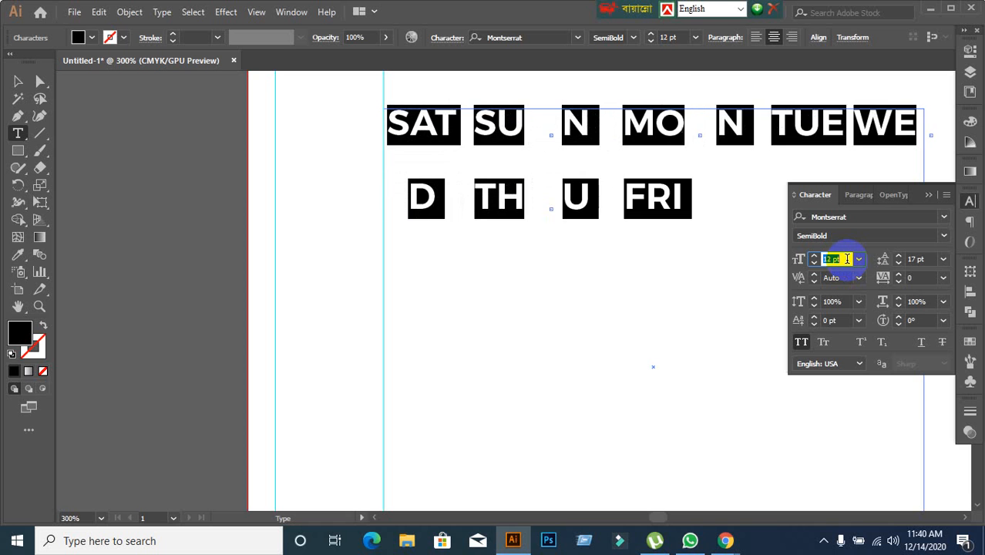
pyautogui.press('Down')
pyautogui.press('Down')
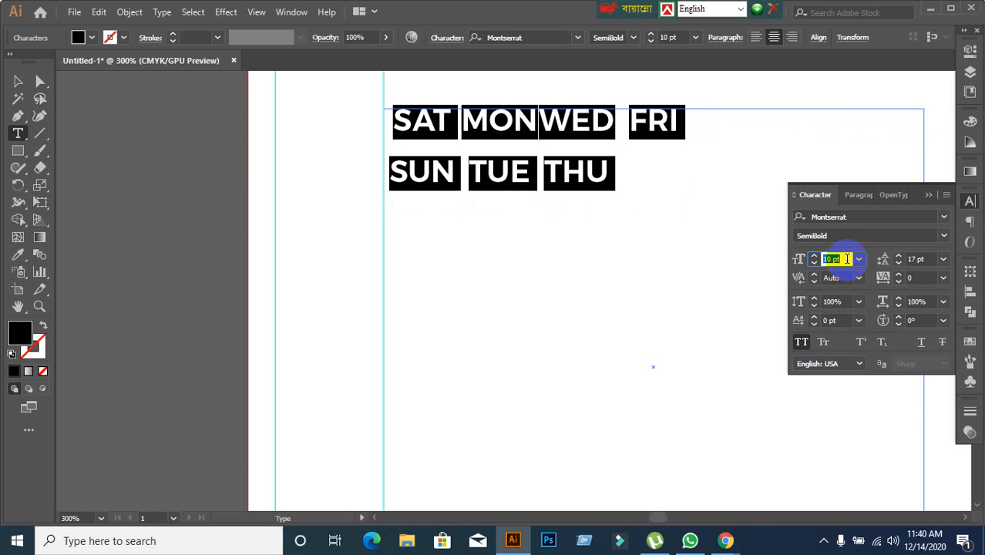
# Set the leading of the weekday headings to 18 pt.
pyautogui.click(930, 259)
pyautogui.press('Up')
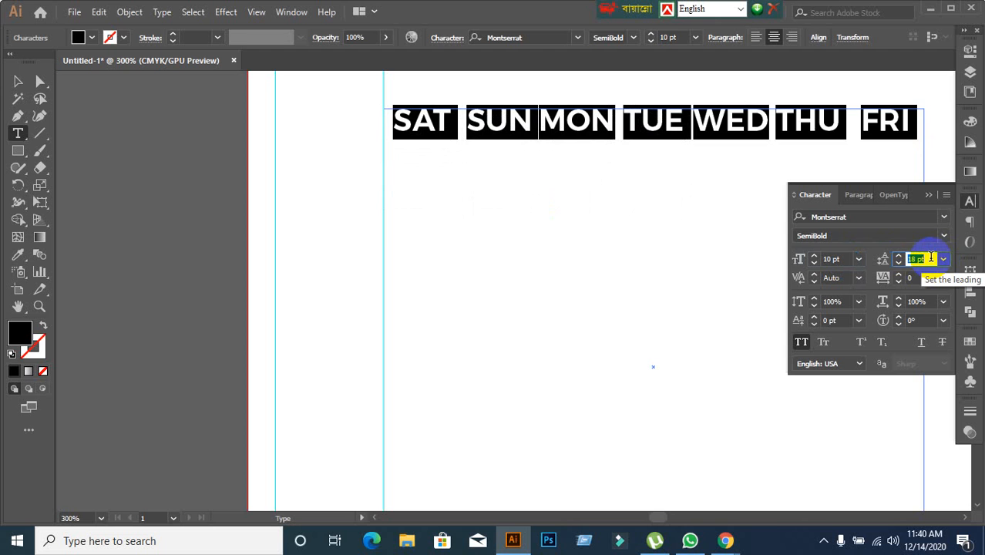
pyautogui.press('Down')
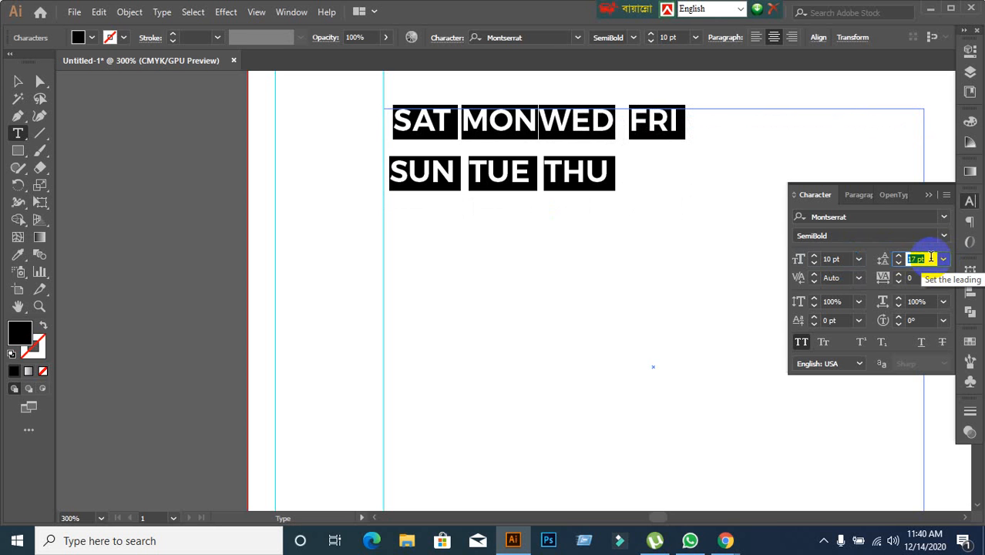
pyautogui.press('Up')
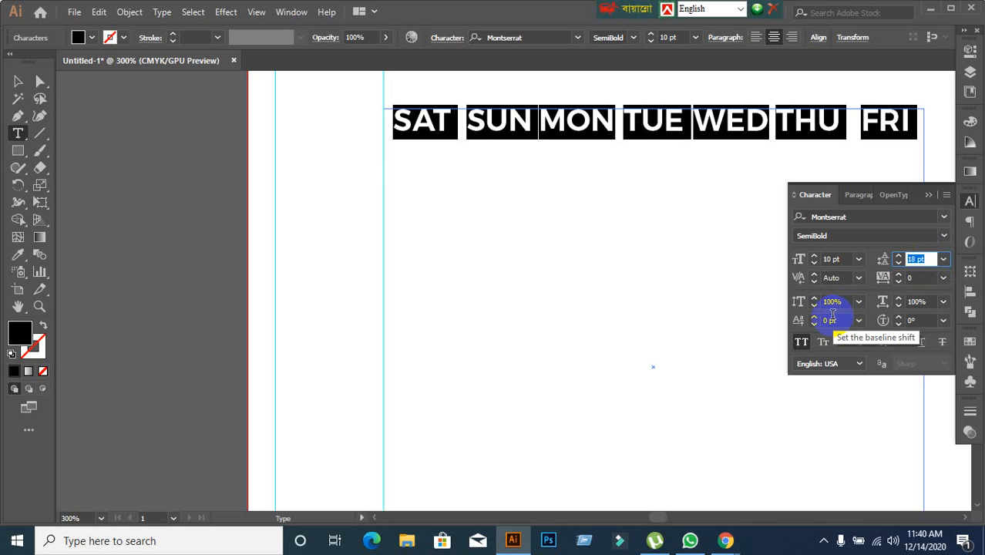
# Try 9 pt and 8 pt font sizes on the weekday headings, then restore 10 pt.
pyautogui.click(844, 259)
pyautogui.press('Down')
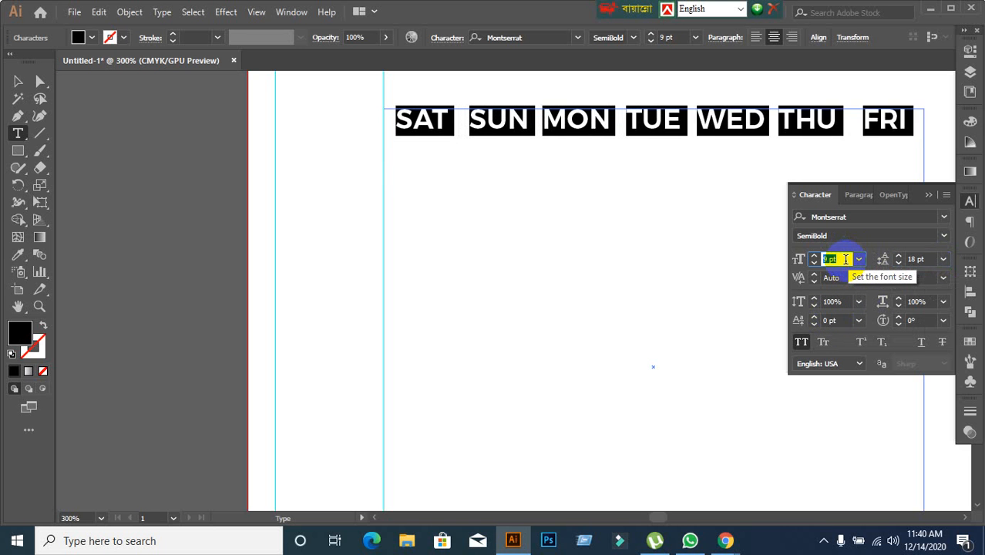
pyautogui.press('Down')
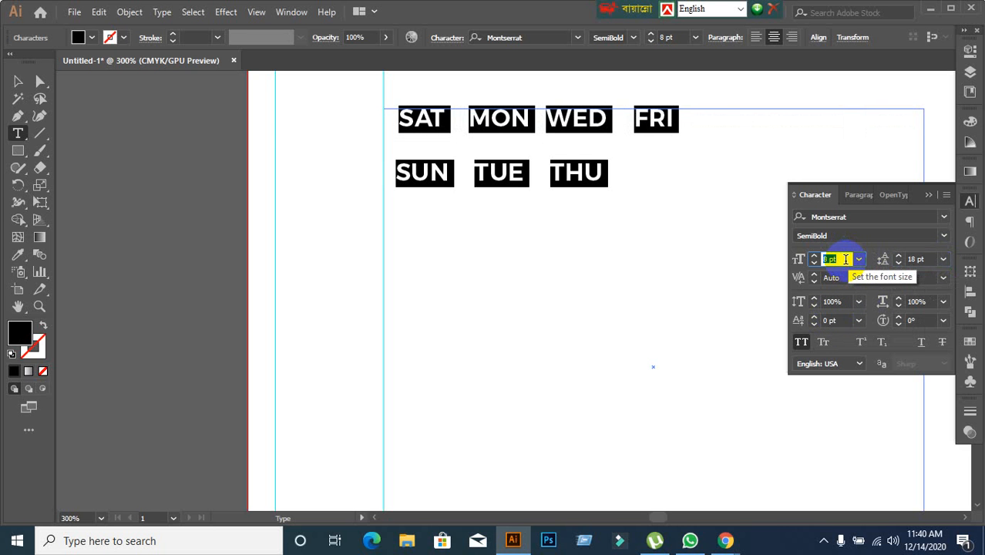
pyautogui.press('Up')
pyautogui.press('Up')
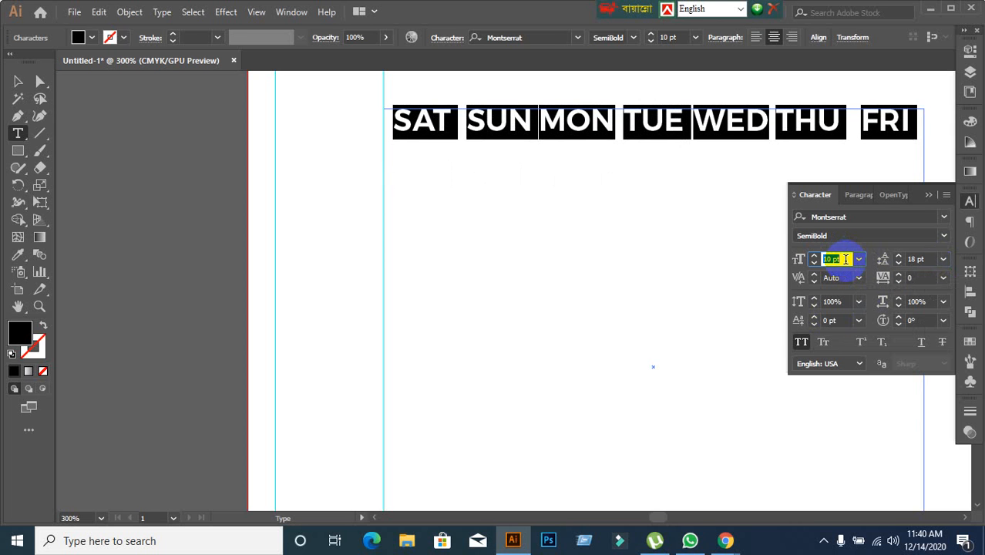
pyautogui.press('Down')
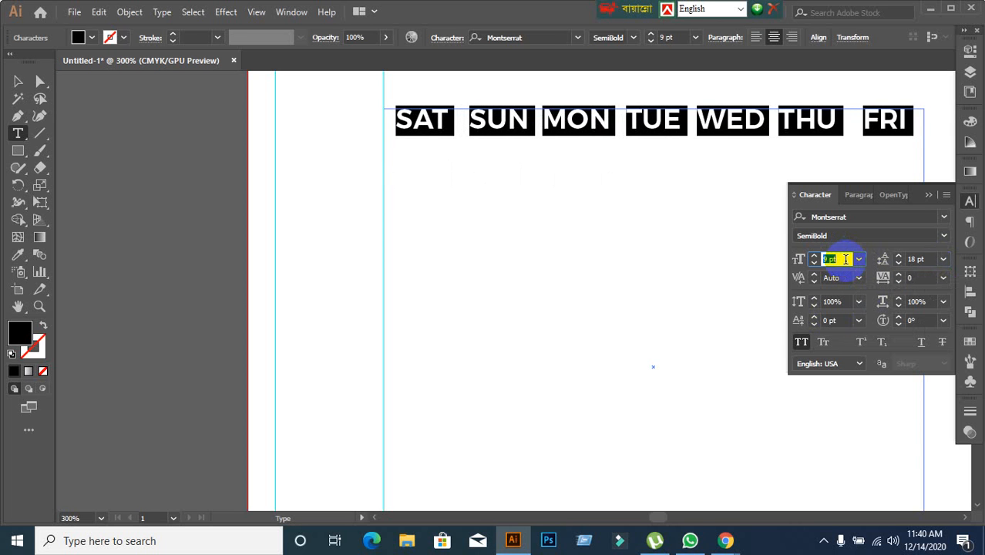
pyautogui.press('Up')
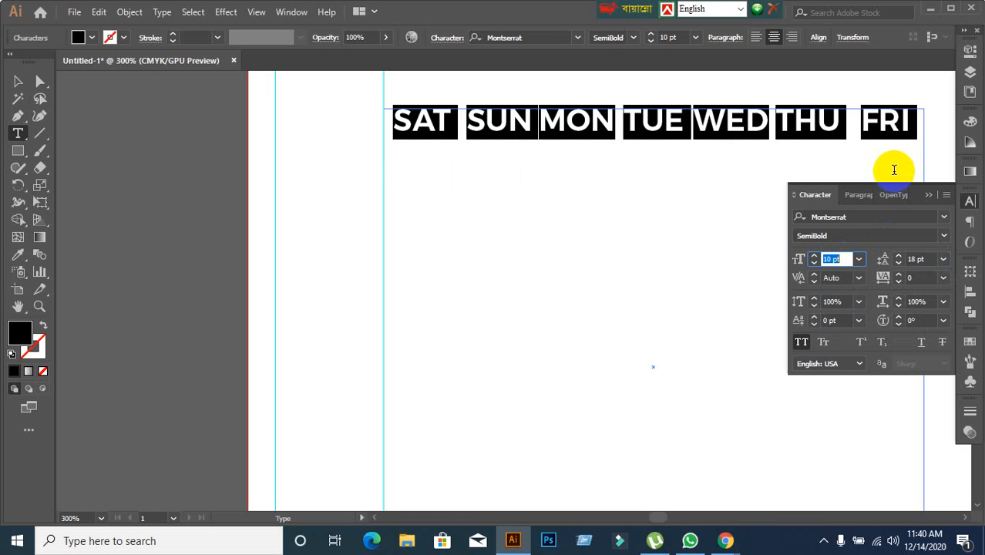
pyautogui.click(906, 128)
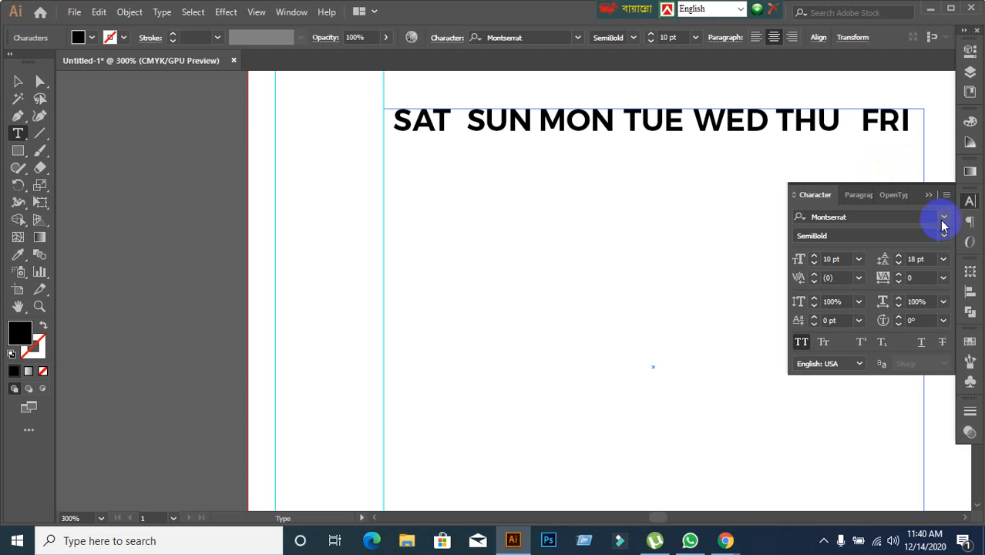
pyautogui.click(929, 197)
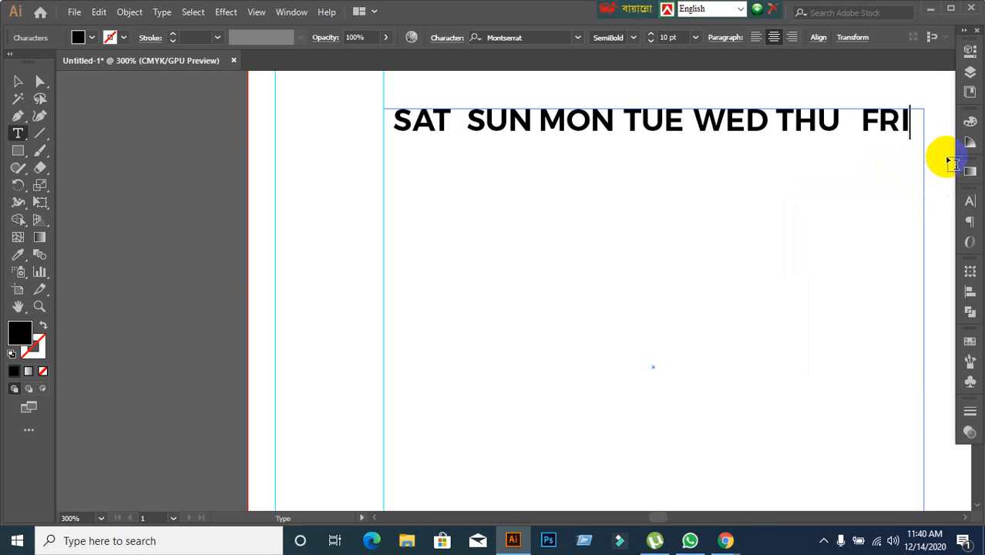
pyautogui.doubleClick(738, 124)
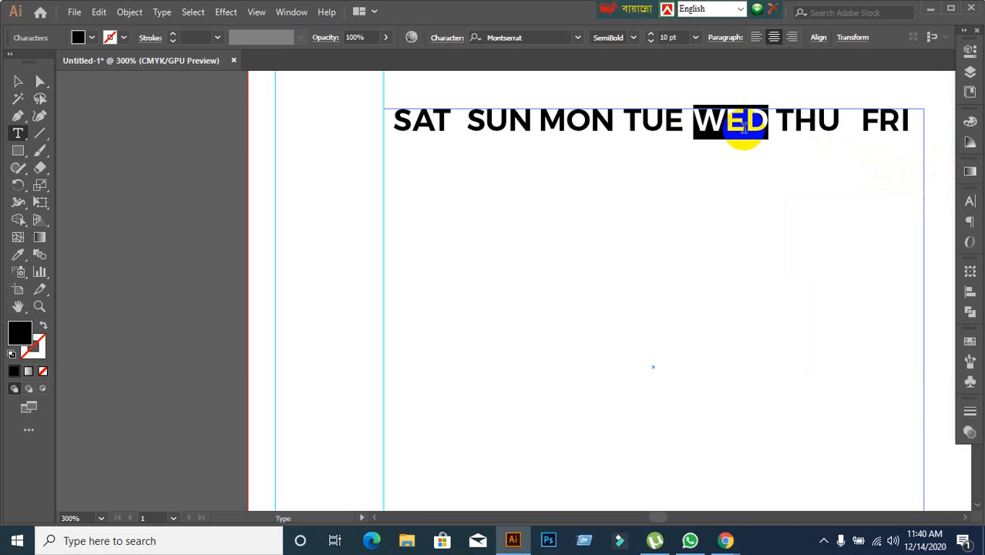
pyautogui.click(968, 202)
pyautogui.click(865, 195)
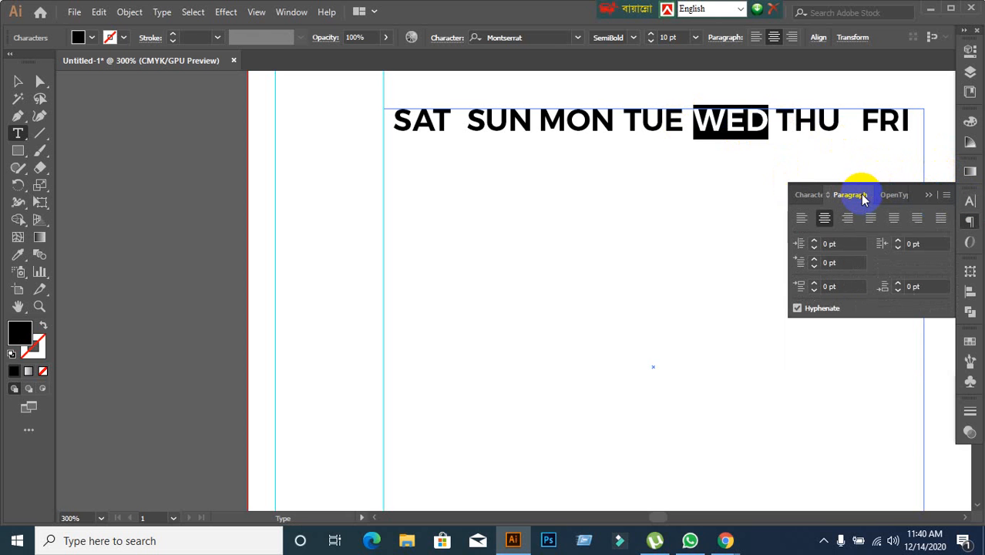
pyautogui.click(905, 126)
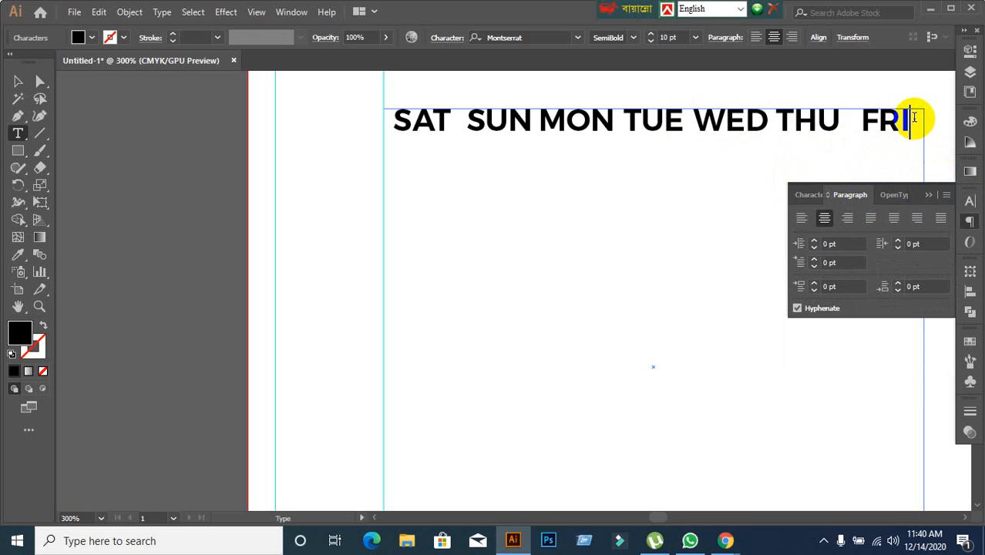
pyautogui.moveTo(910, 120); pyautogui.dragTo(400, 147)
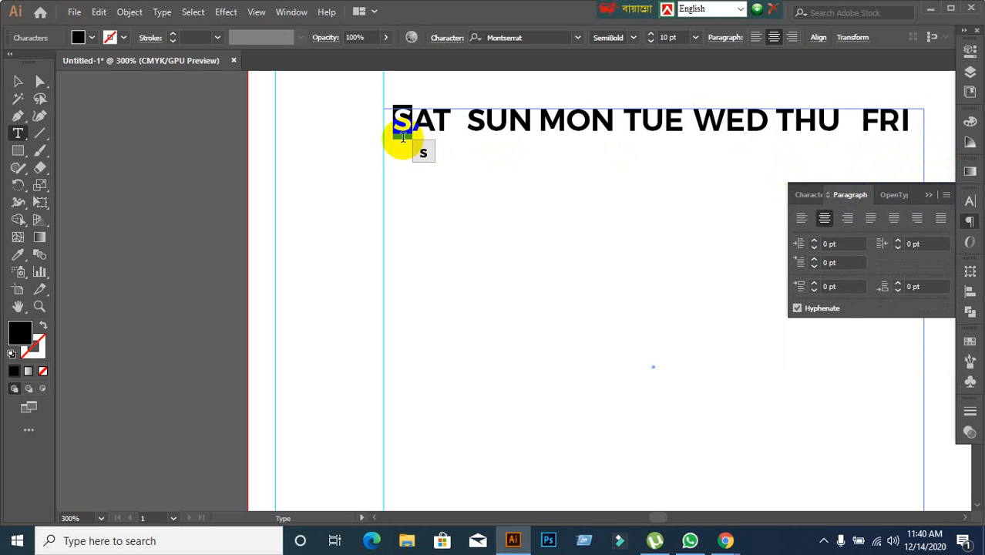
pyautogui.click(398, 121)
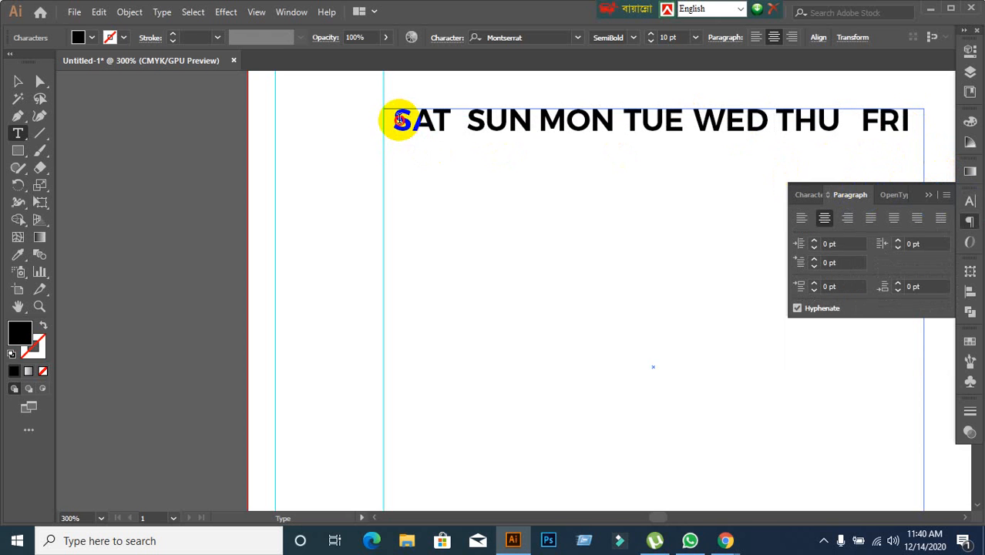
pyautogui.moveTo(398, 121); pyautogui.dragTo(892, 132)
# Enter the dates 1 to 7 in the grid row below the weekday headings, one per column from SAT to FRI.
pyautogui.click(908, 122)
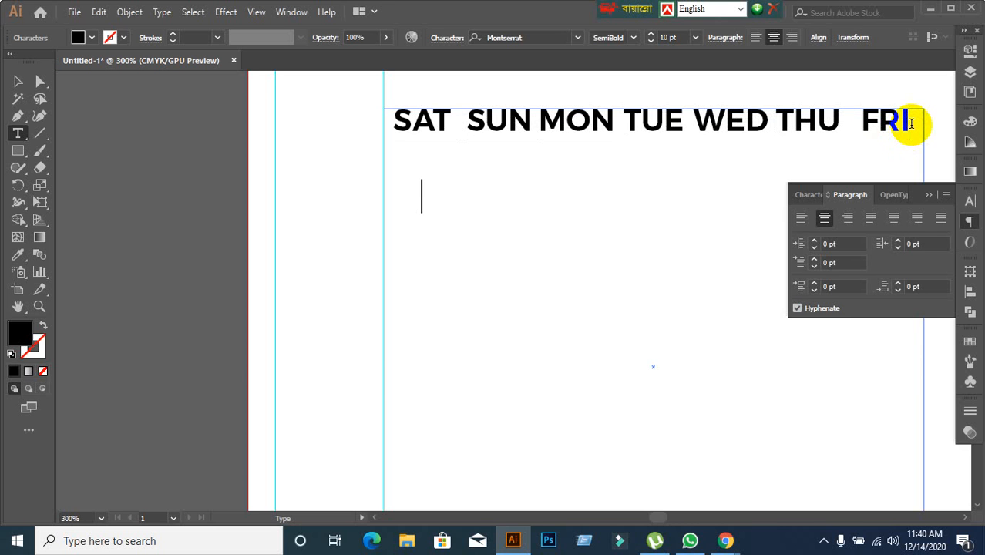
pyautogui.write('1\t2')
pyautogui.press('Tab')
pyautogui.write('3')
pyautogui.press('Tab')
pyautogui.write('4')
pyautogui.press('Tab')
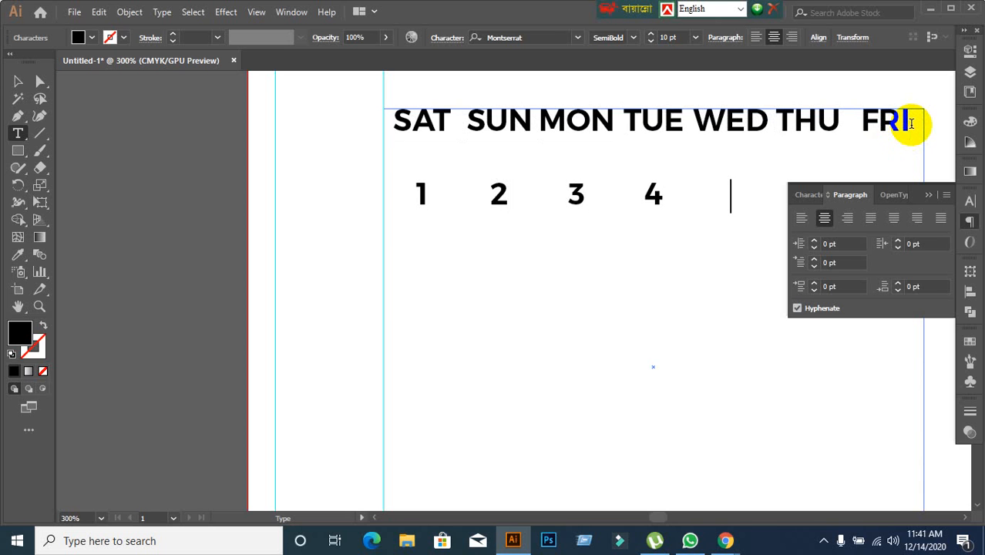
pyautogui.write('5')
pyautogui.press('Tab')
pyautogui.click(928, 195)
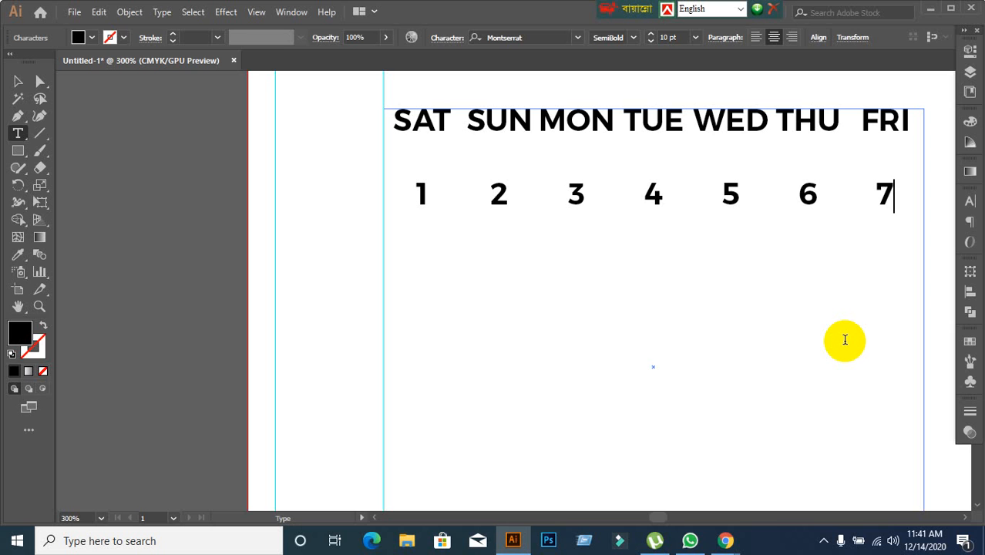
# Enter the dates 8, 9, 10 and 11 in the second date row, under SAT to TUE.
pyautogui.press('Return')
pyautogui.press('Tab')
pyautogui.write('8')
pyautogui.press('Tab')
pyautogui.write('9')
pyautogui.press('Tab')
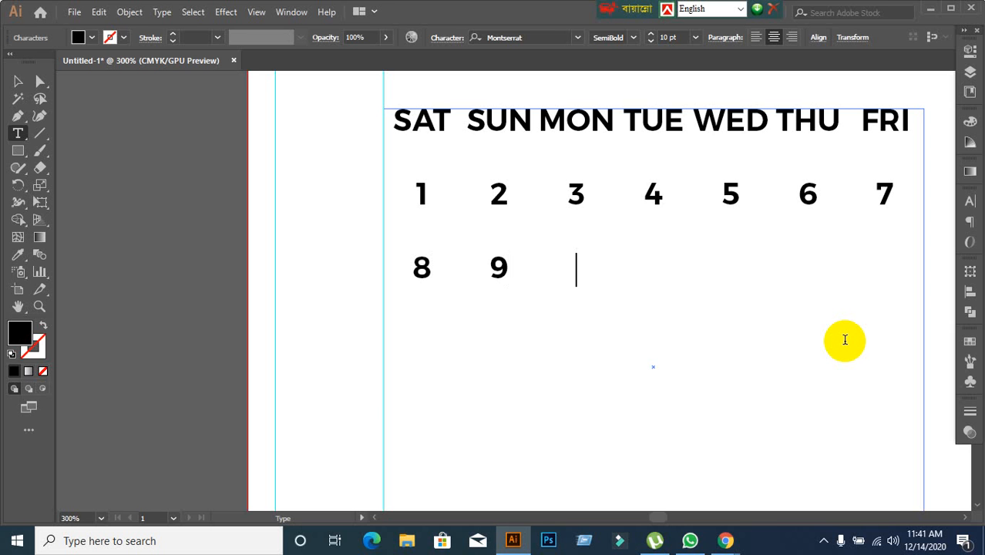
pyautogui.write('10')
pyautogui.press('Tab')
pyautogui.write('11')
pyautogui.press('Tab')
pyautogui.write('13')
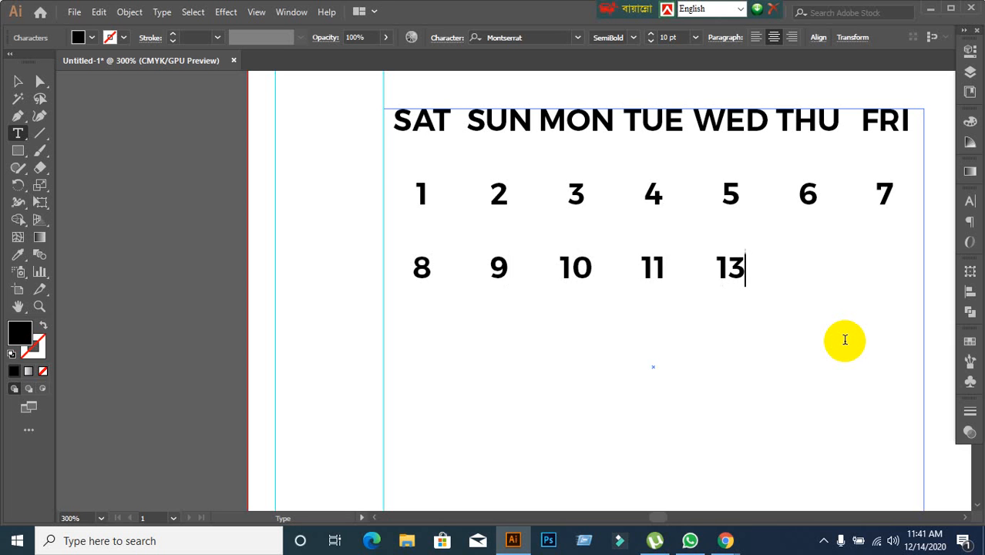
pyautogui.press('Tab')
pyautogui.write('14')
pyautogui.press('Tab')
pyautogui.write('15')
pyautogui.press('Return')
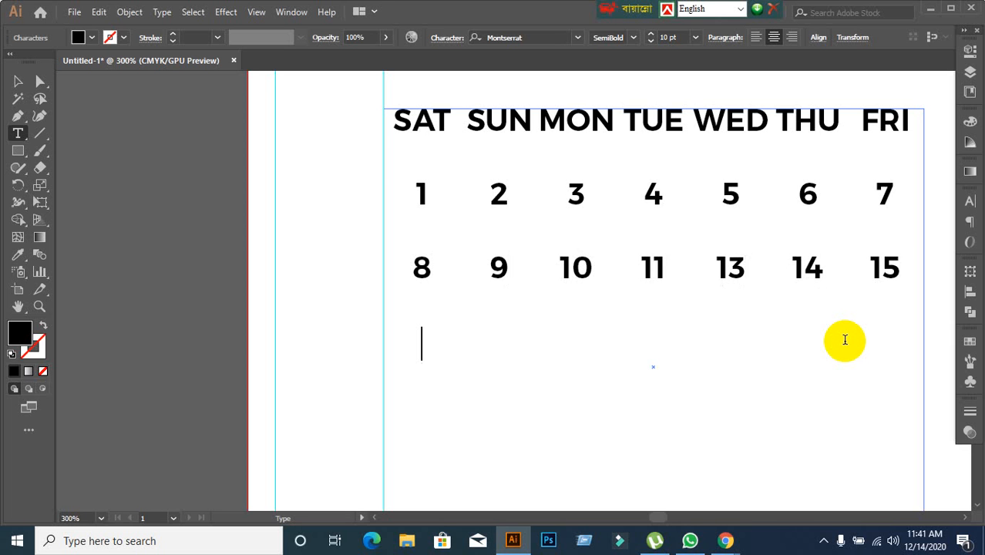
pyautogui.write('16')
pyautogui.press('Tab')
pyautogui.write('17')
pyautogui.press('Tab')
pyautogui.write('18')
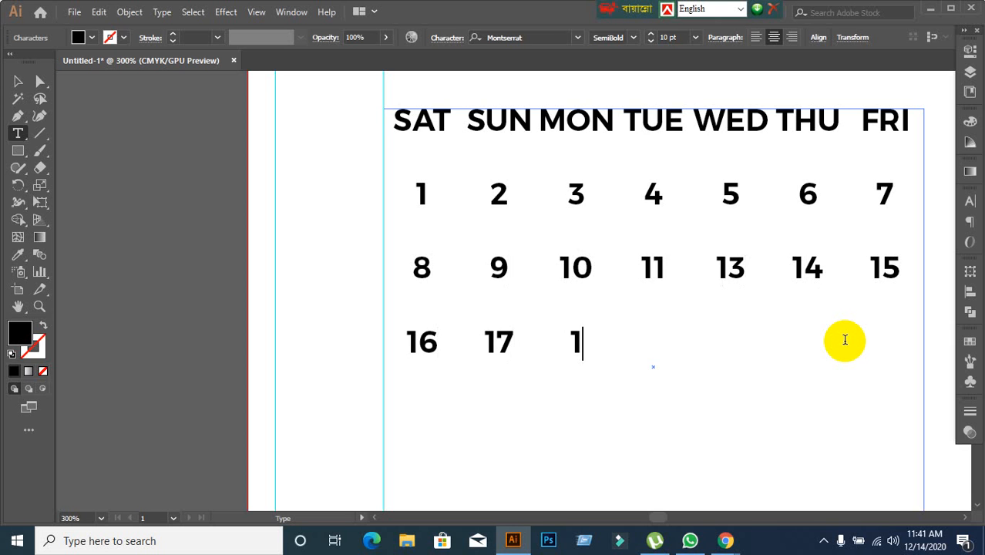
pyautogui.press('Tab')
pyautogui.write('19')
pyautogui.press('Tab')
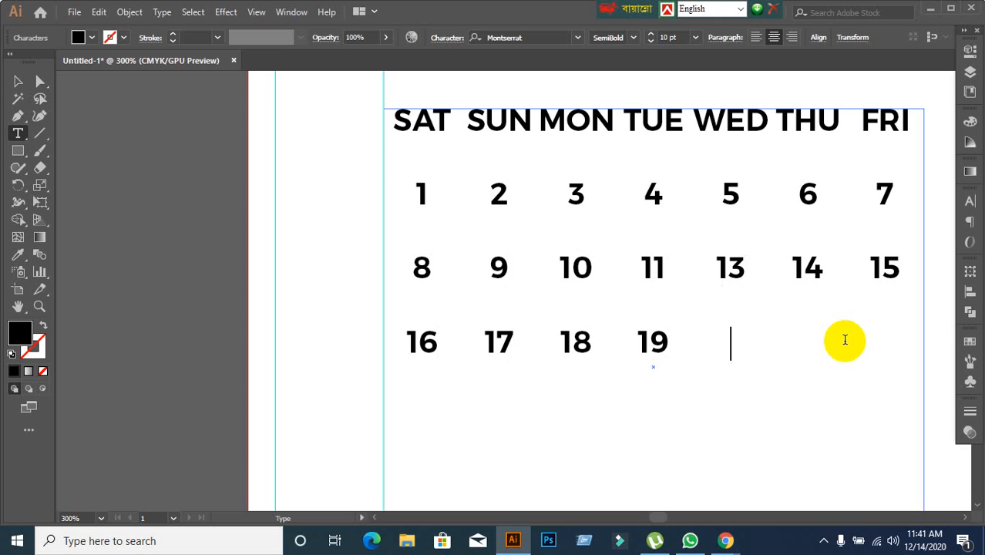
pyautogui.press('BackSpace')
pyautogui.press('BackSpace')
pyautogui.press('BackSpace')
pyautogui.press('BackSpace')
pyautogui.press('BackSpace')
pyautogui.press('BackSpace')
pyautogui.press('BackSpace')
pyautogui.press('BackSpace')
pyautogui.press('BackSpace')
pyautogui.press('BackSpace')
pyautogui.press('BackSpace')
pyautogui.press('BackSpace')
pyautogui.press('BackSpace')
pyautogui.press('BackSpace')
pyautogui.press('BackSpace')
pyautogui.press('BackSpace')
pyautogui.press('BackSpace')
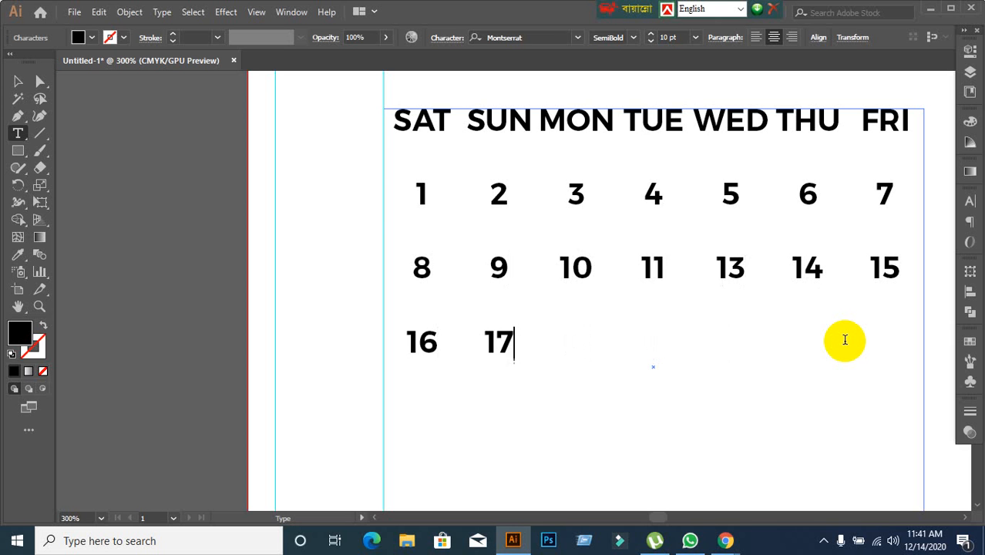
pyautogui.press('BackSpace')
pyautogui.press('BackSpace')
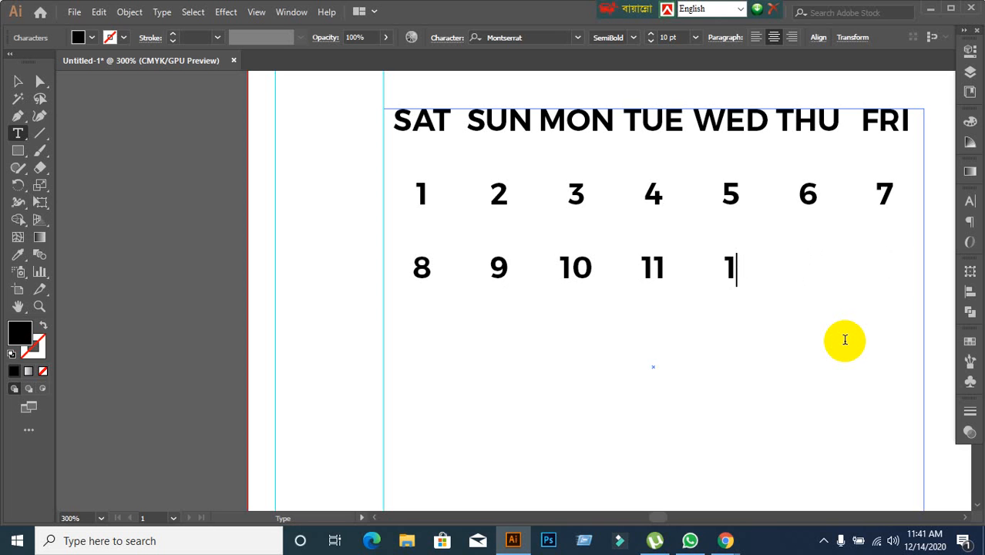
pyautogui.press('BackSpace')
# Complete the second date row with 12, 13 and 14 under WED, THU and FRI.
pyautogui.write('12')
pyautogui.press('Tab')
pyautogui.write('13')
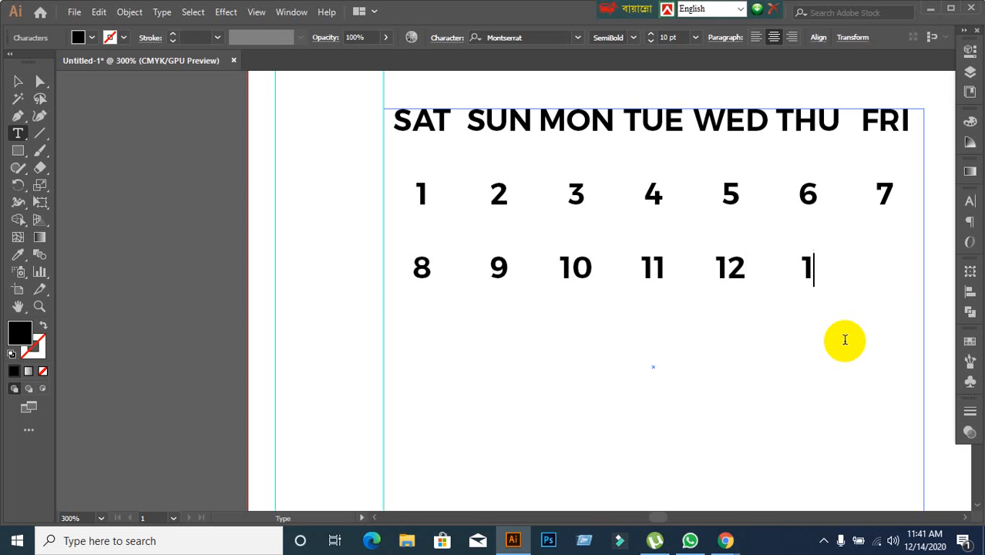
pyautogui.press('Tab')
pyautogui.write('14')
pyautogui.press('Return')
# Fill the third date row with 15 to 21, one date per weekday column.
pyautogui.write('15')
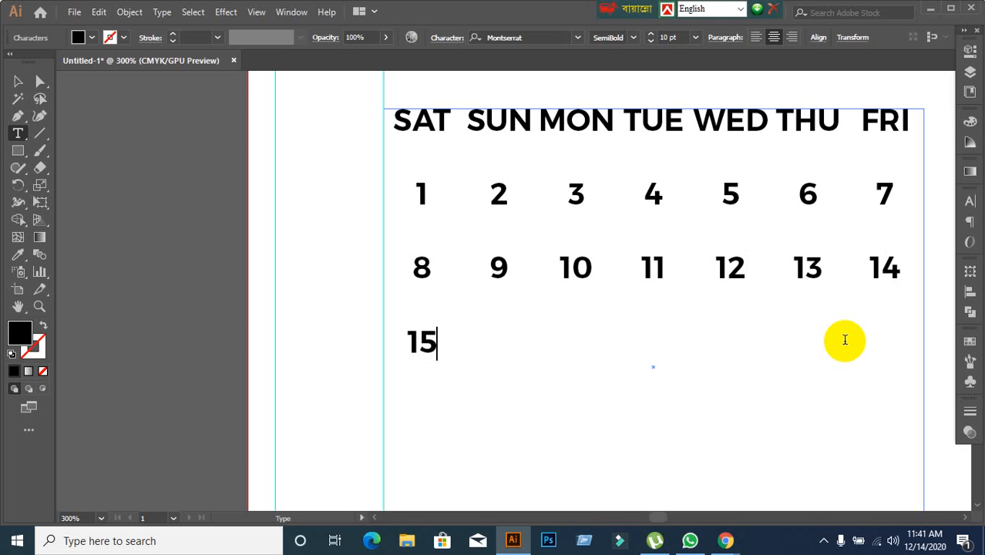
pyautogui.press('Tab')
pyautogui.write('16')
pyautogui.press('Tab')
pyautogui.write('17')
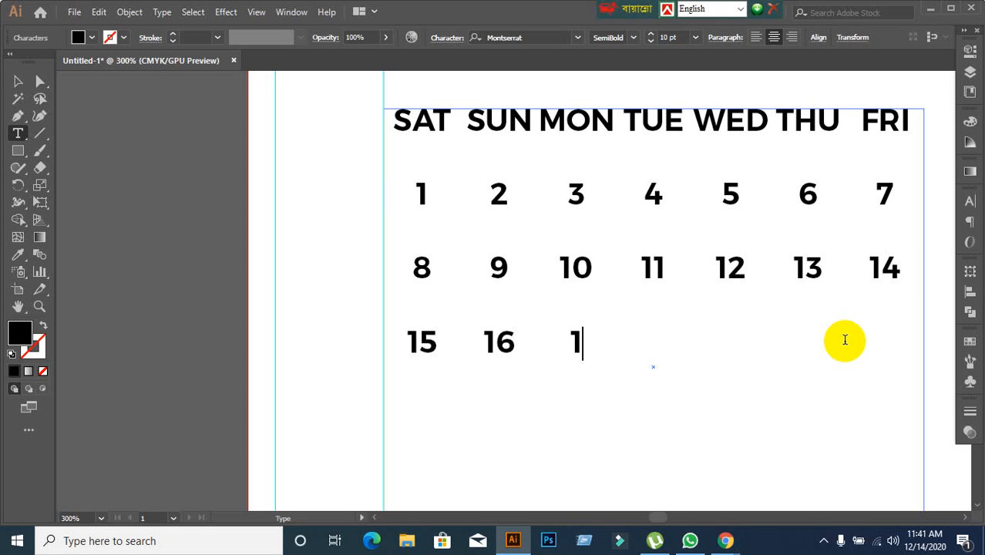
pyautogui.press('Tab')
pyautogui.write('18')
pyautogui.press('Tab')
pyautogui.write('19 ')
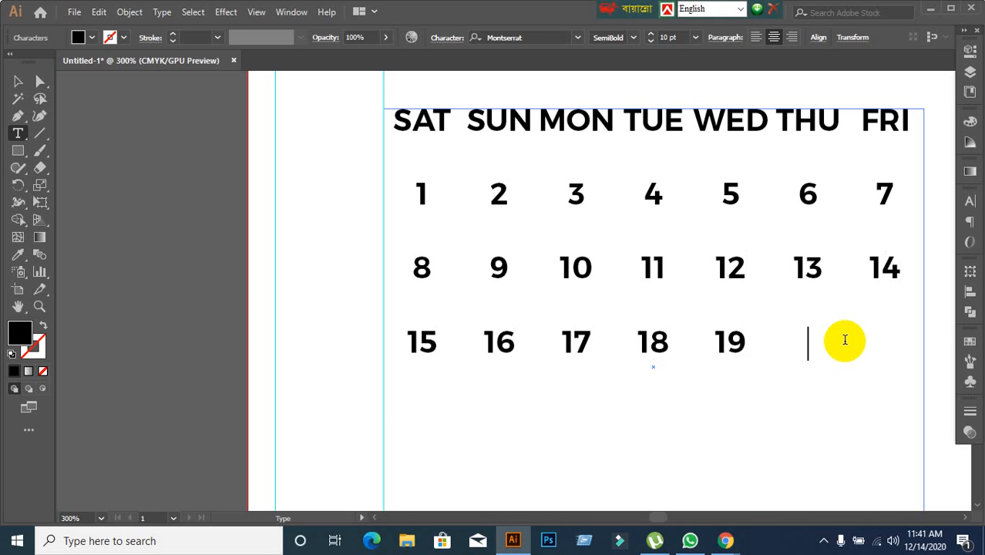
pyautogui.write('20')
pyautogui.press('Tab')
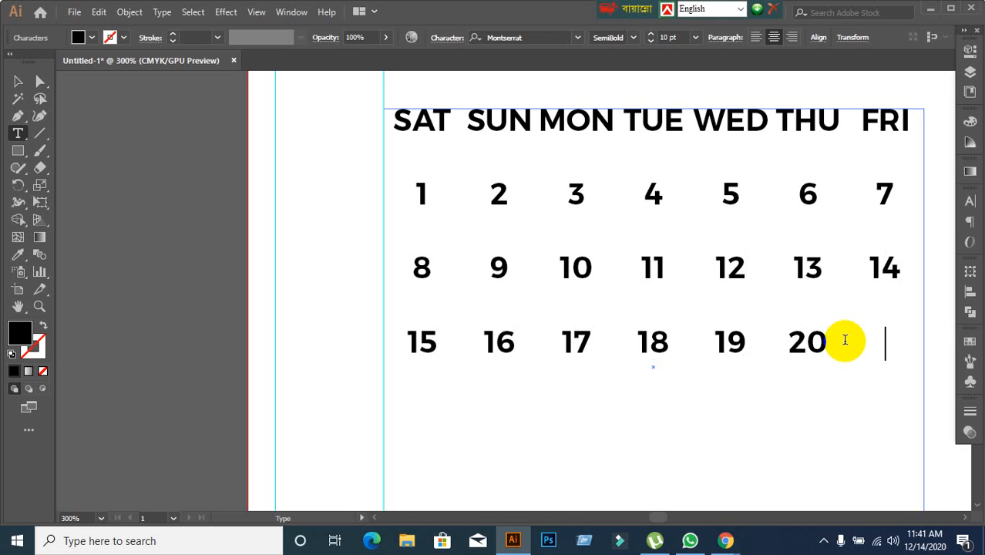
pyautogui.write('21')
pyautogui.press('Return')
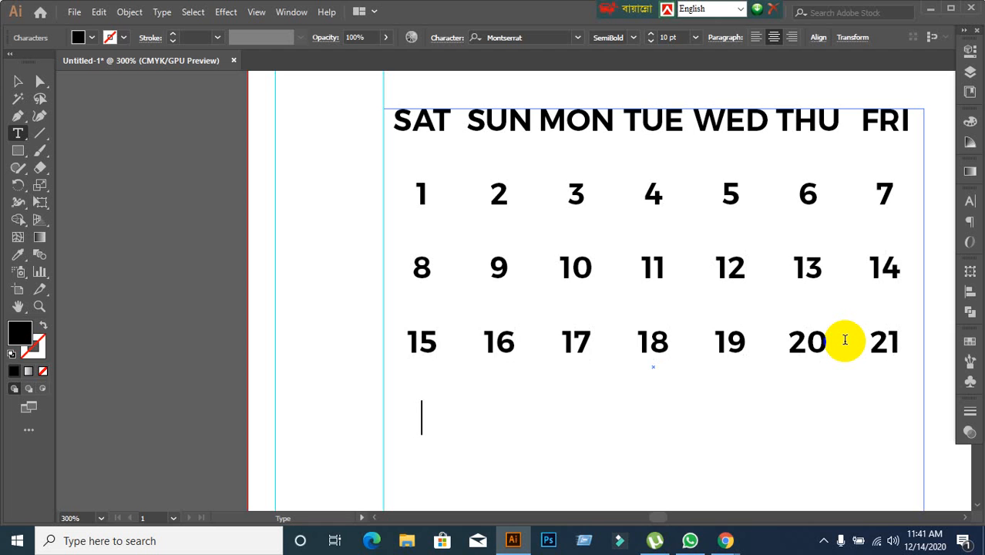
# Fill the fourth date row with 22 to 28, one date per weekday column.
pyautogui.write('22')
pyautogui.press('Tab')
pyautogui.write('23')
pyautogui.press('Tab')
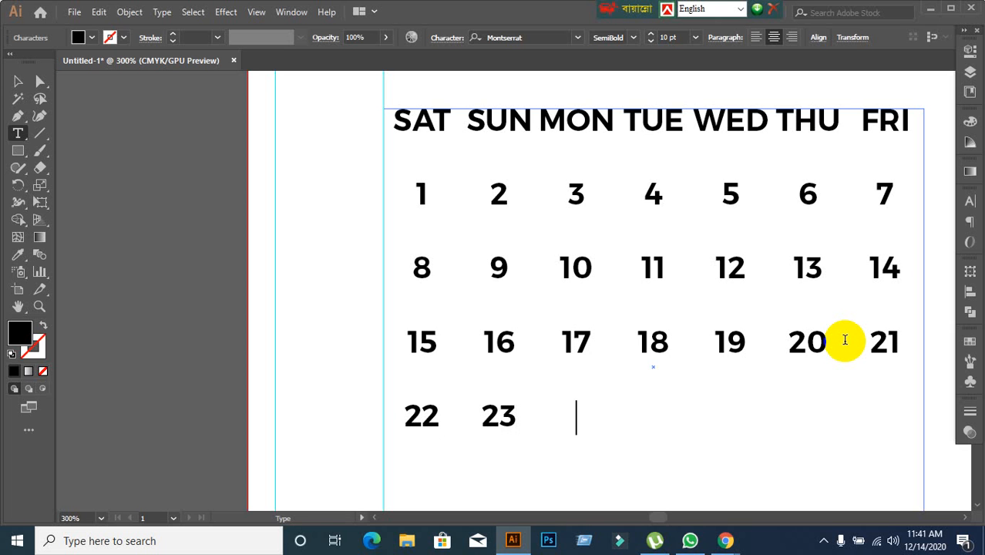
pyautogui.write('24')
pyautogui.press('Tab')
pyautogui.write('25')
pyautogui.press('Tab')
pyautogui.write('26')
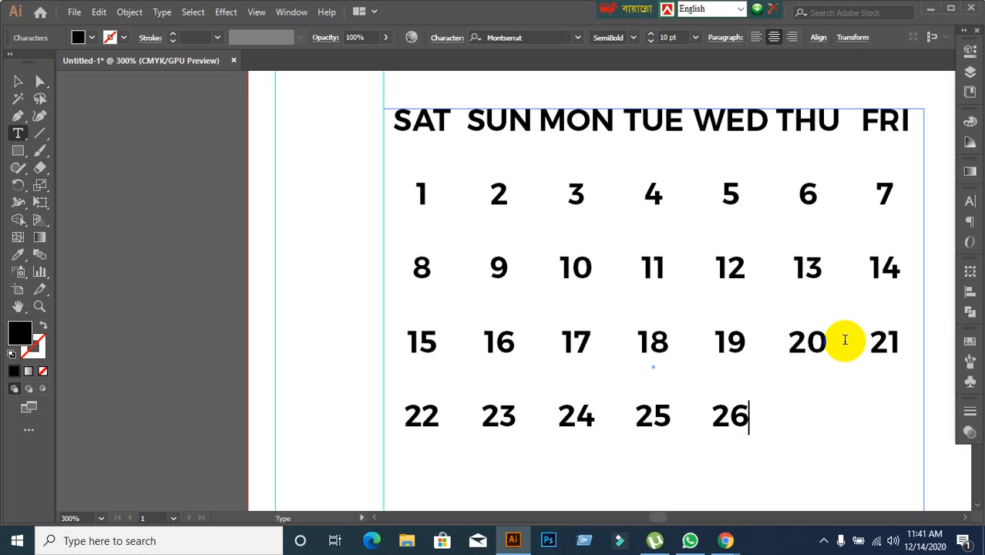
pyautogui.press('Tab')
pyautogui.write('27')
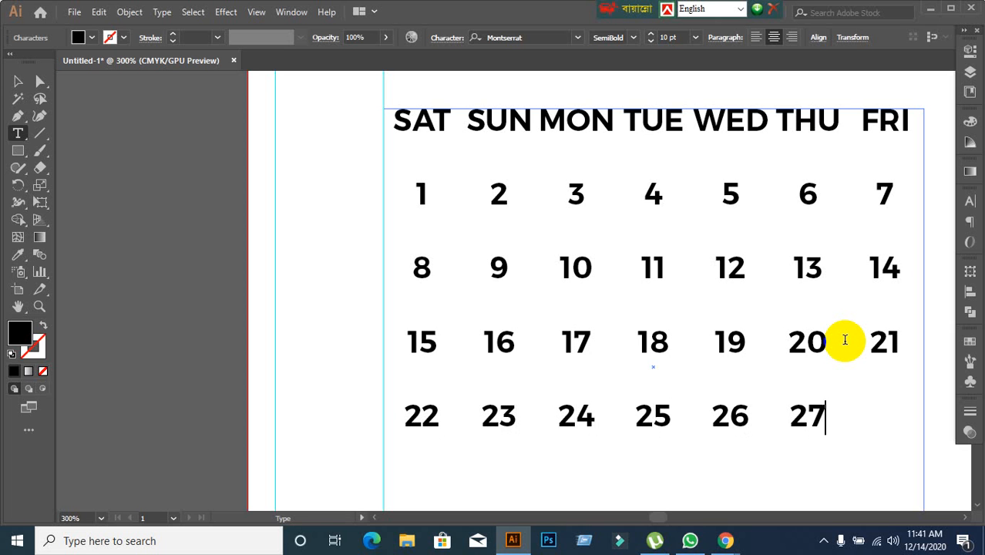
pyautogui.press('Tab')
pyautogui.write('28')
pyautogui.press('Return')
# Enter 29, 30 and 31 under SAT, SUN and MON in the fifth date row and finish editing the text.
pyautogui.write('29')
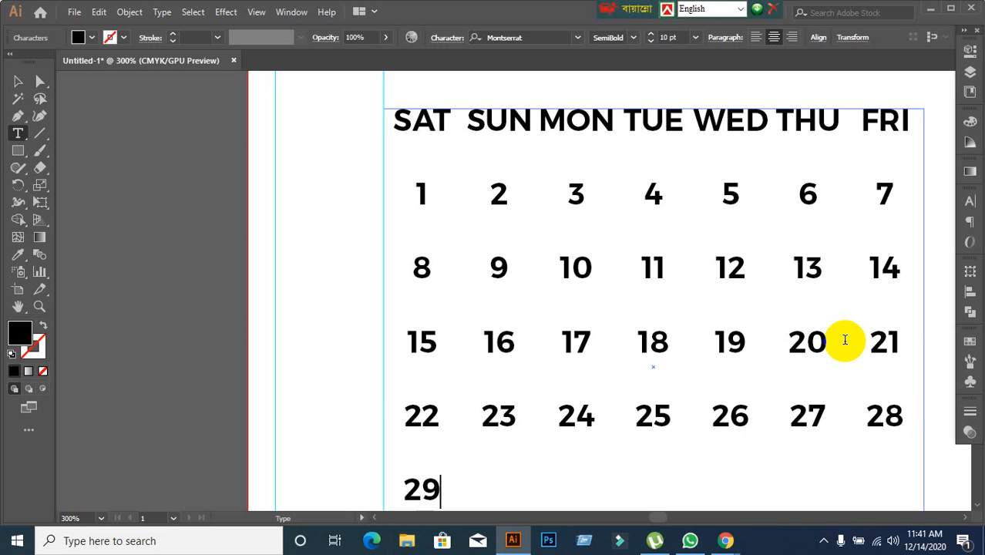
pyautogui.press('Tab')
pyautogui.write('30')
pyautogui.press('Tab')
pyautogui.write('31')
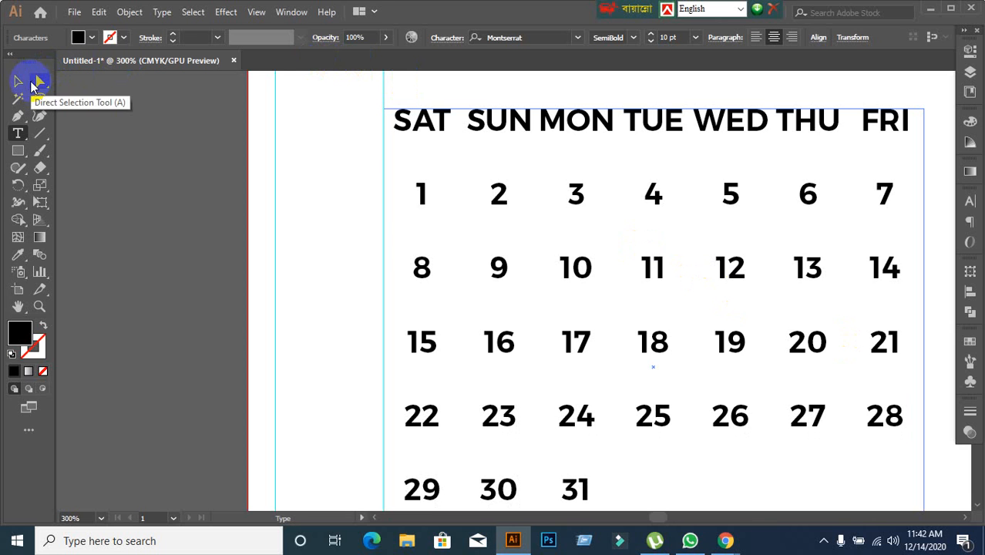
pyautogui.click(18, 80)
# Examine the month block's size on the artboard and the placement of its dates within the grid cells.
pyautogui.scroll(-2, 351, 221)
pyautogui.scroll(-3, 351, 220)
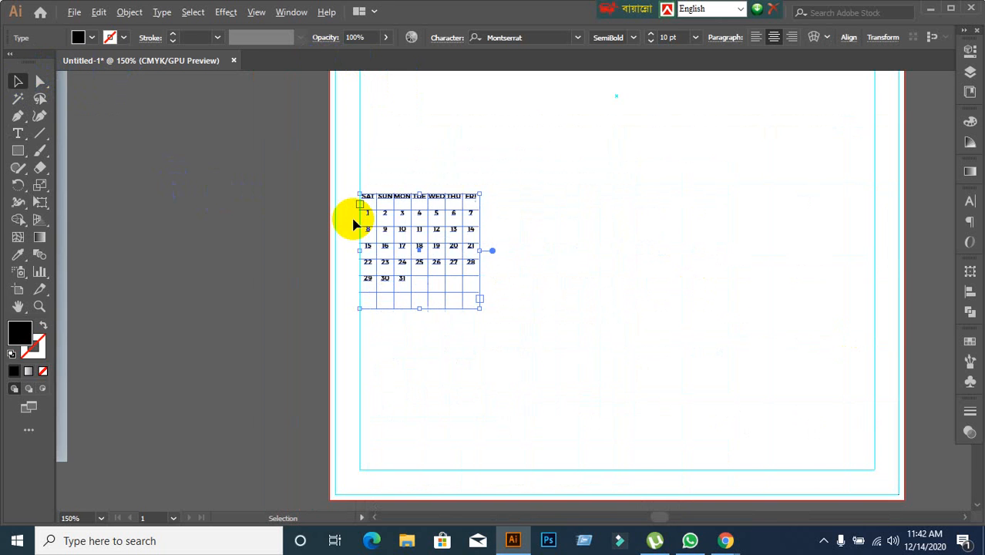
pyautogui.scroll(-1, 323, 234)
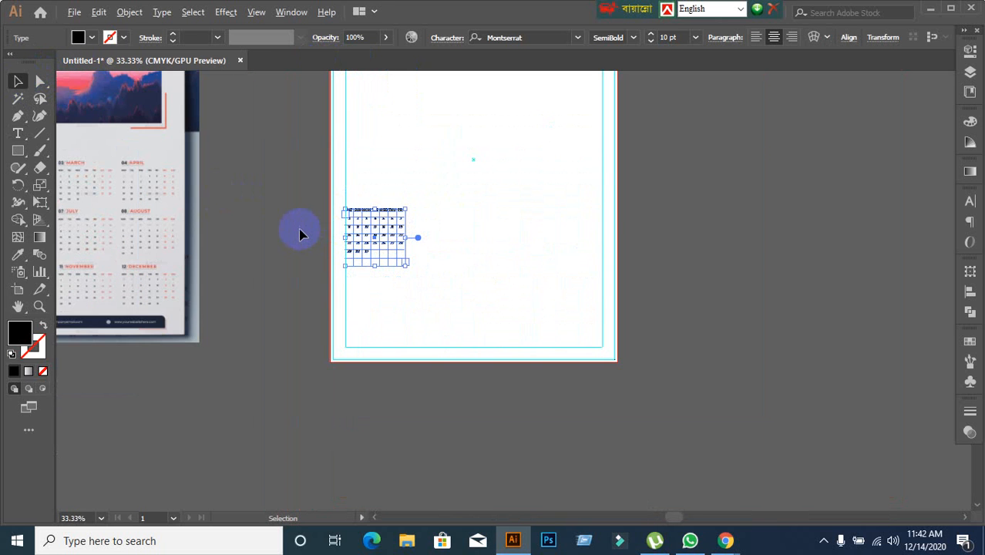
pyautogui.scroll(-1, 301, 231)
pyautogui.scroll(5, 296, 243)
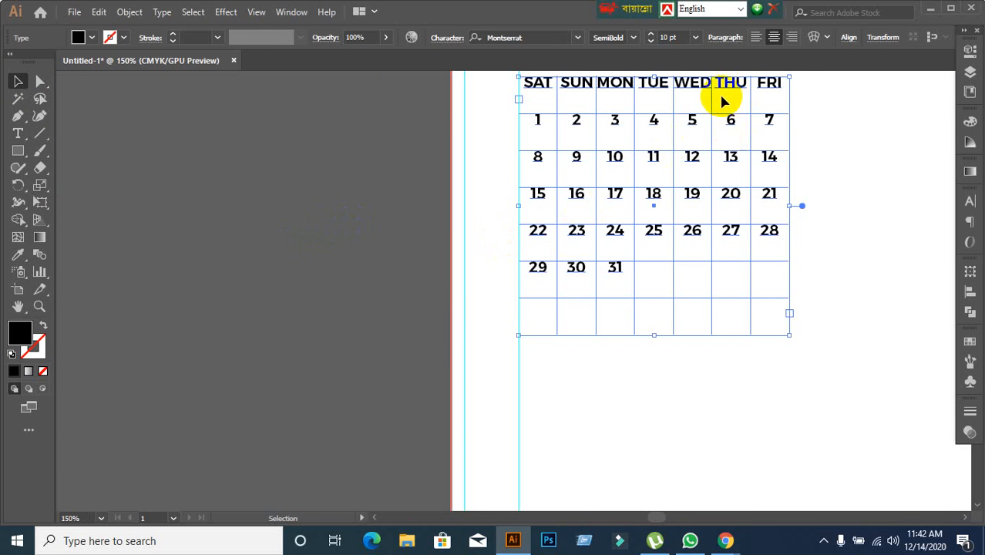
pyautogui.scroll(1, 722, 99)
pyautogui.scroll(2, 709, 111)
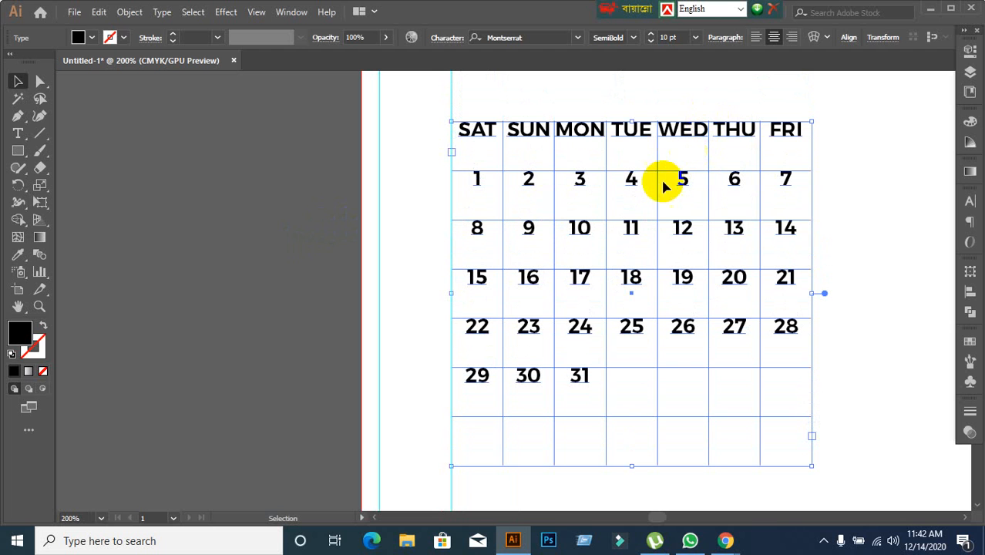
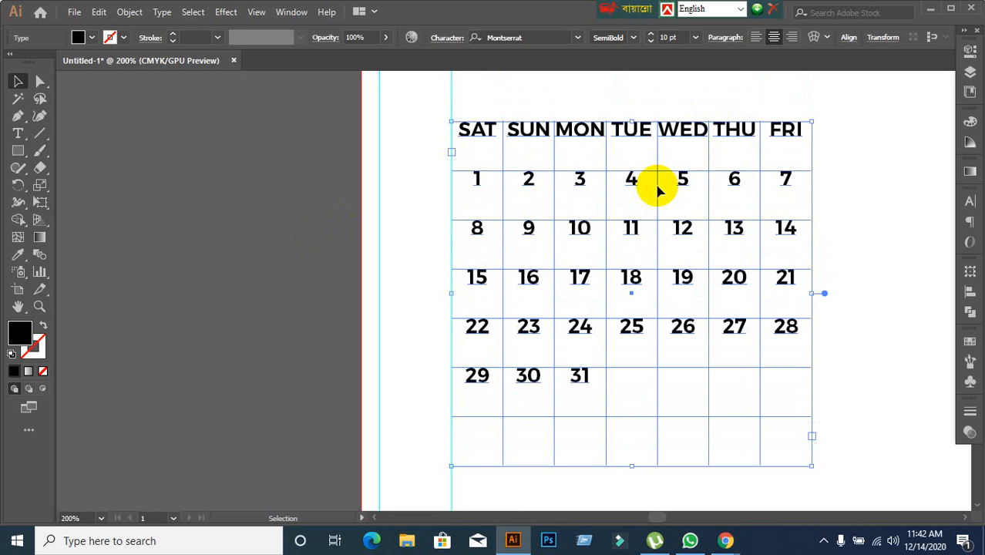
# Set the font of the dates 1 to 31 to Poppins Regular, leaving the weekday headings out of the selection.
pyautogui.scroll(1, 669, 151)
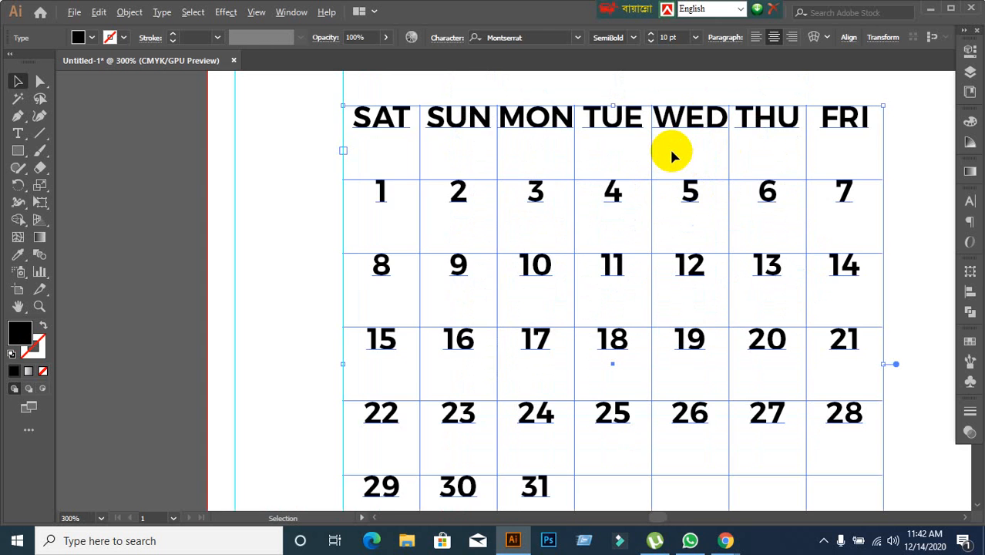
pyautogui.scroll(-1, 669, 150)
pyautogui.doubleClick(475, 176)
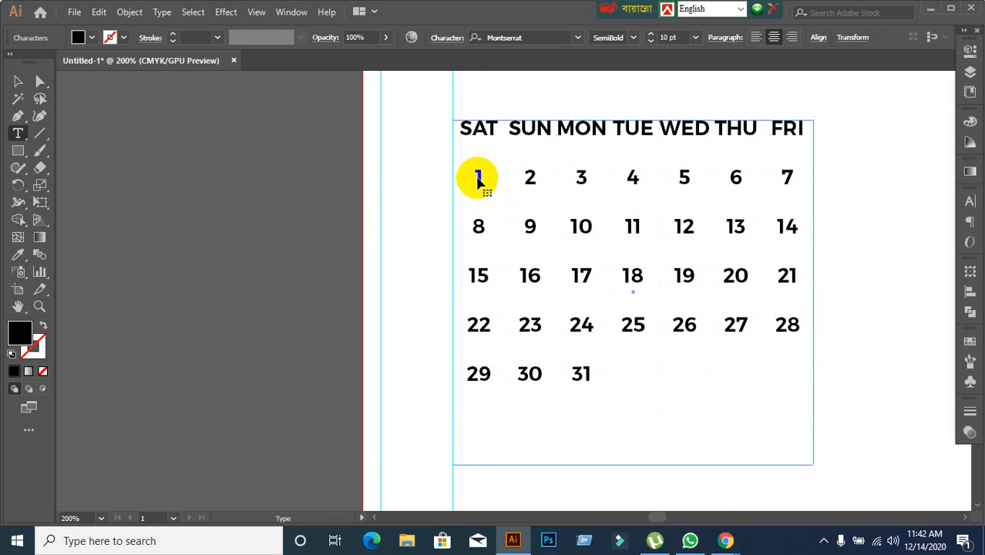
pyautogui.moveTo(474, 174); pyautogui.dragTo(768, 378)
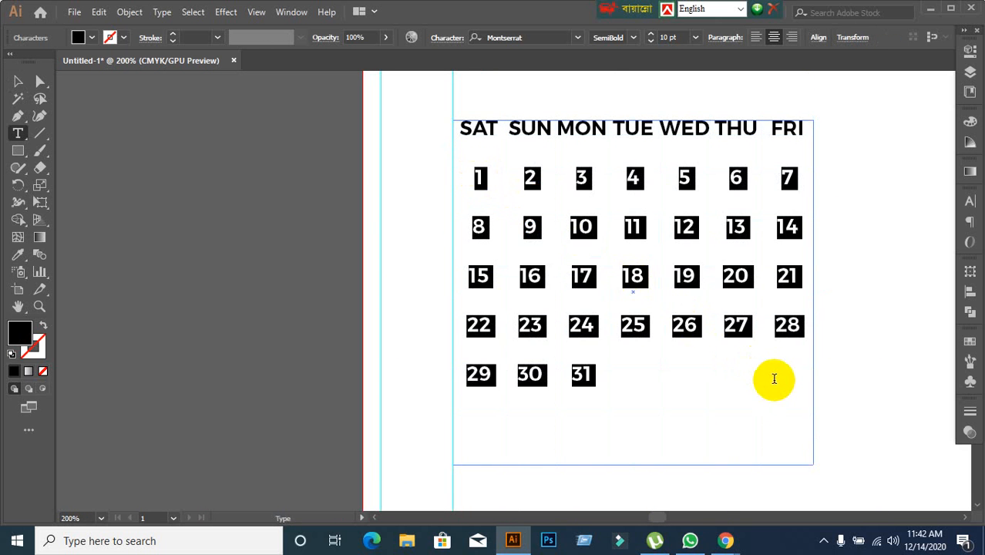
pyautogui.click(526, 230)
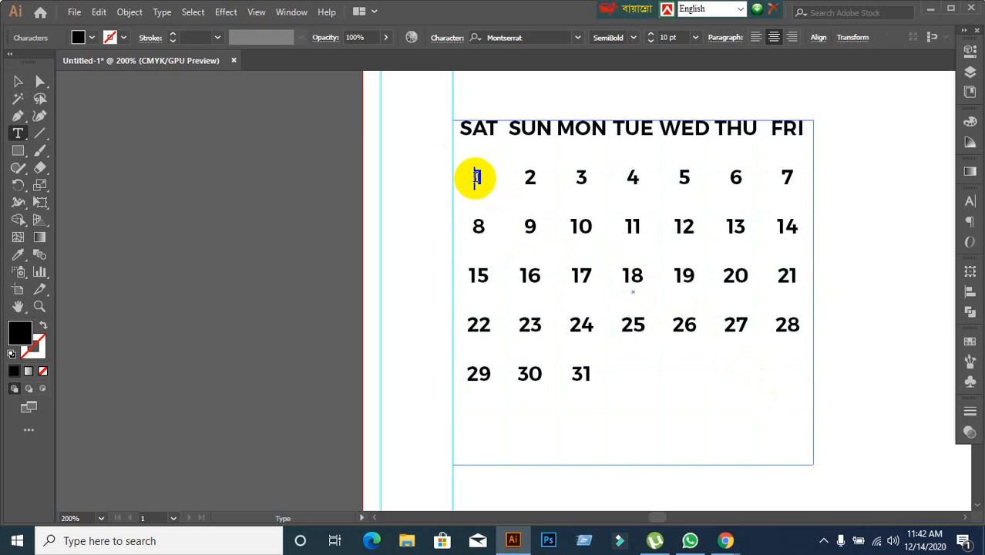
pyautogui.moveTo(475, 176); pyautogui.dragTo(660, 369)
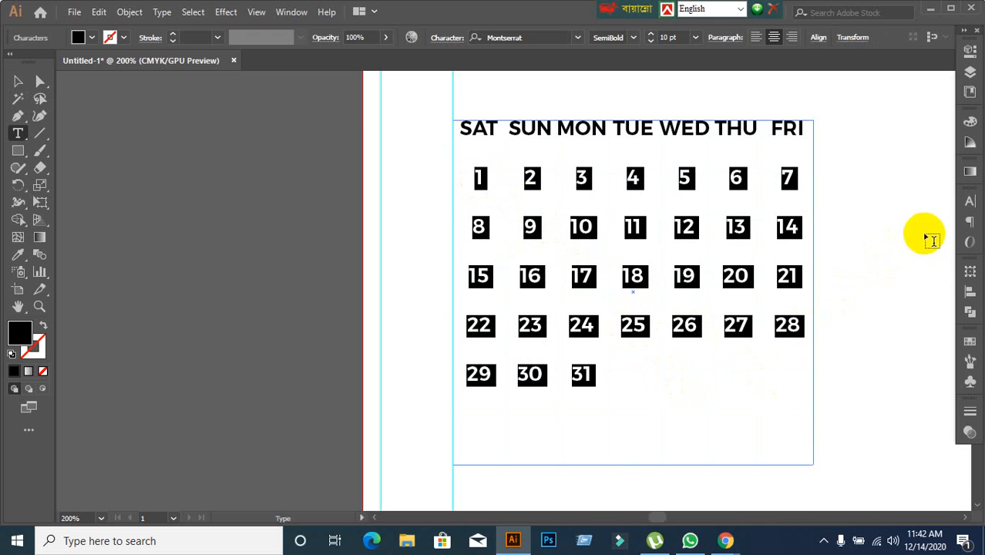
pyautogui.click(965, 205)
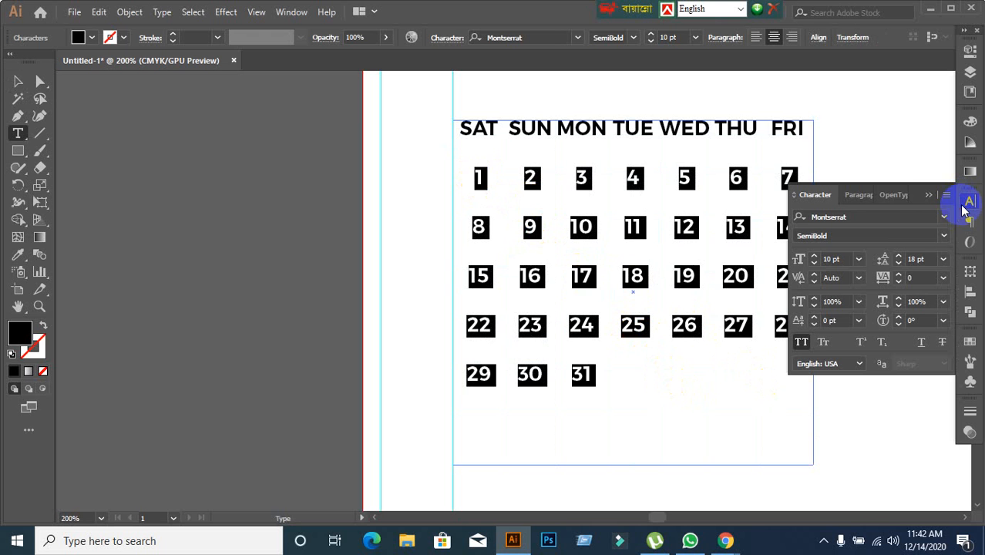
pyautogui.click(859, 217)
pyautogui.click(861, 216)
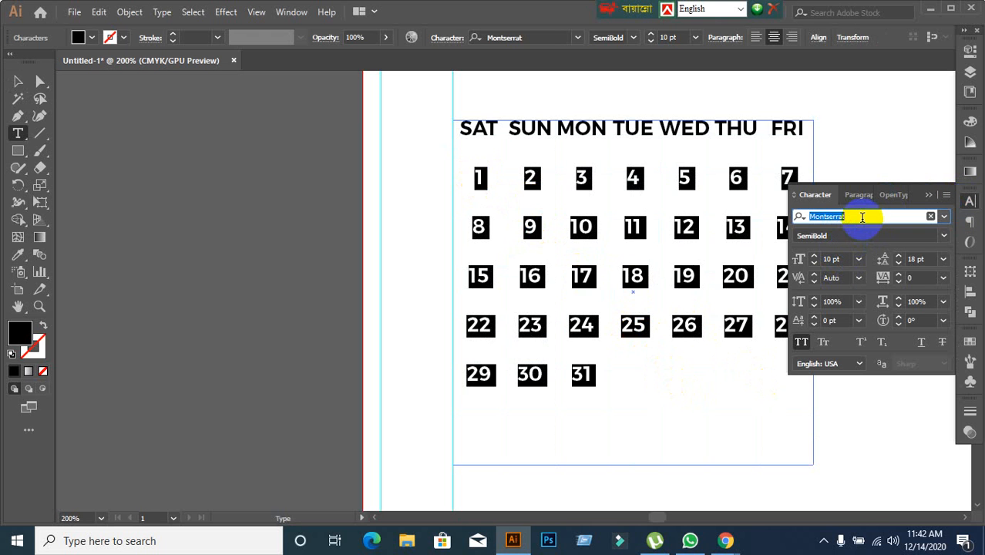
pyautogui.write('P')
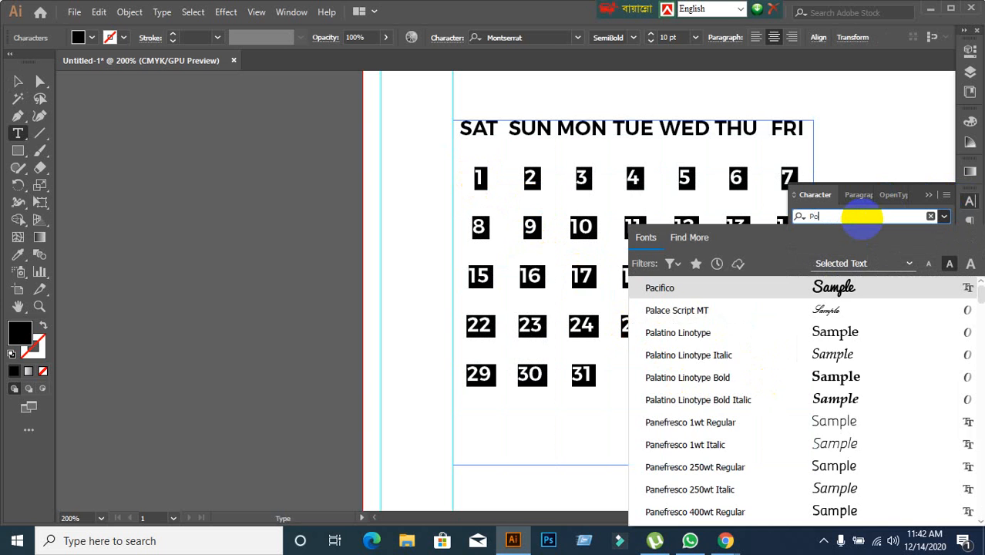
pyautogui.write('o')
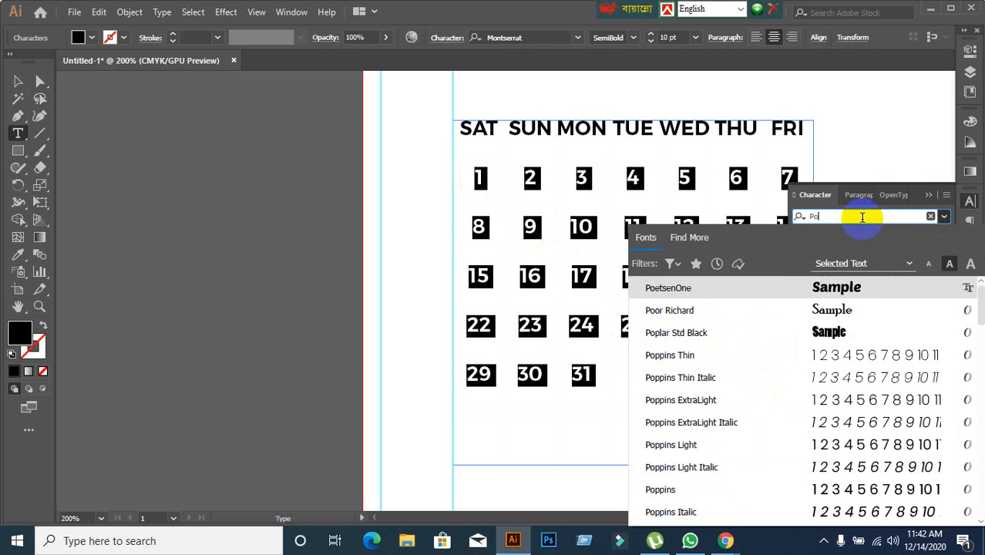
pyautogui.write('p')
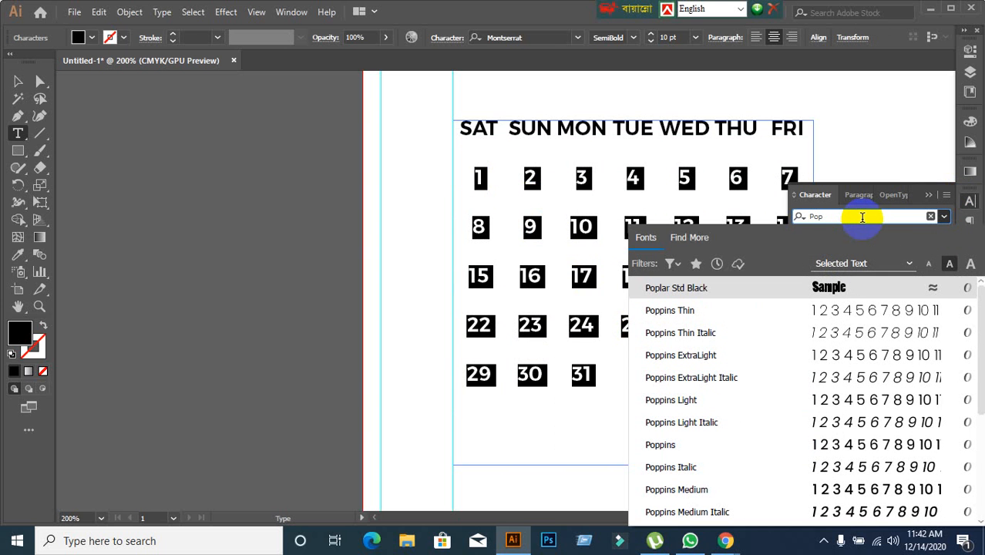
pyautogui.click(662, 444)
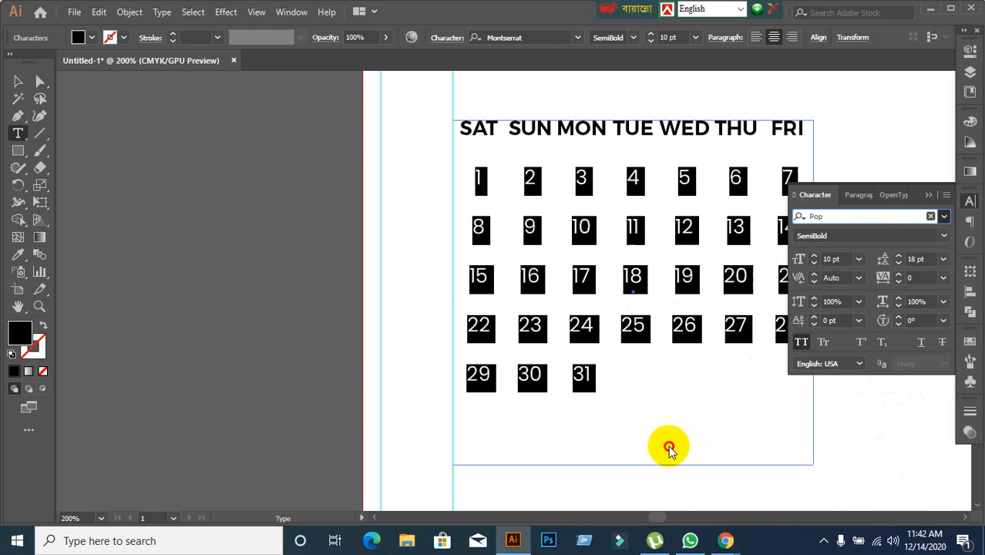
pyautogui.doubleClick(684, 278)
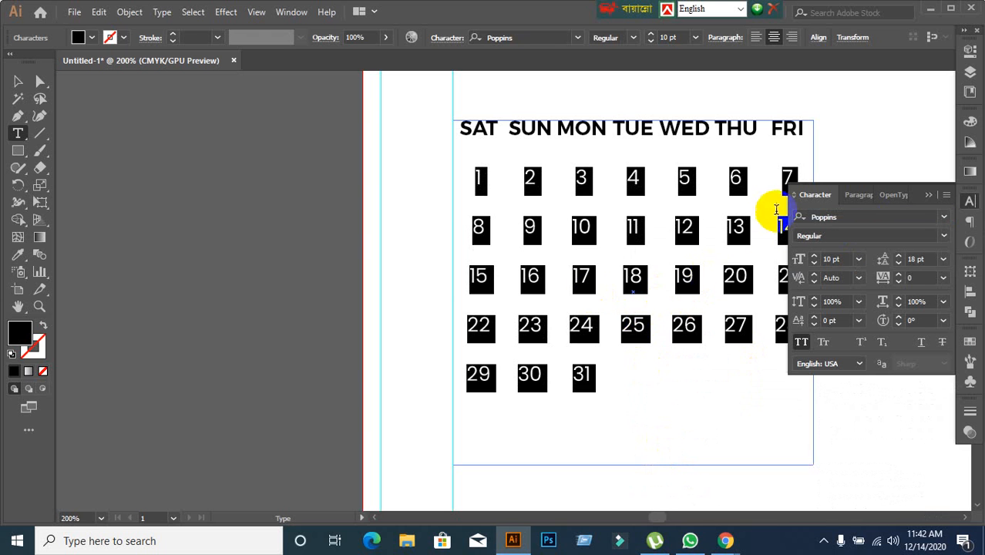
pyautogui.click(703, 278)
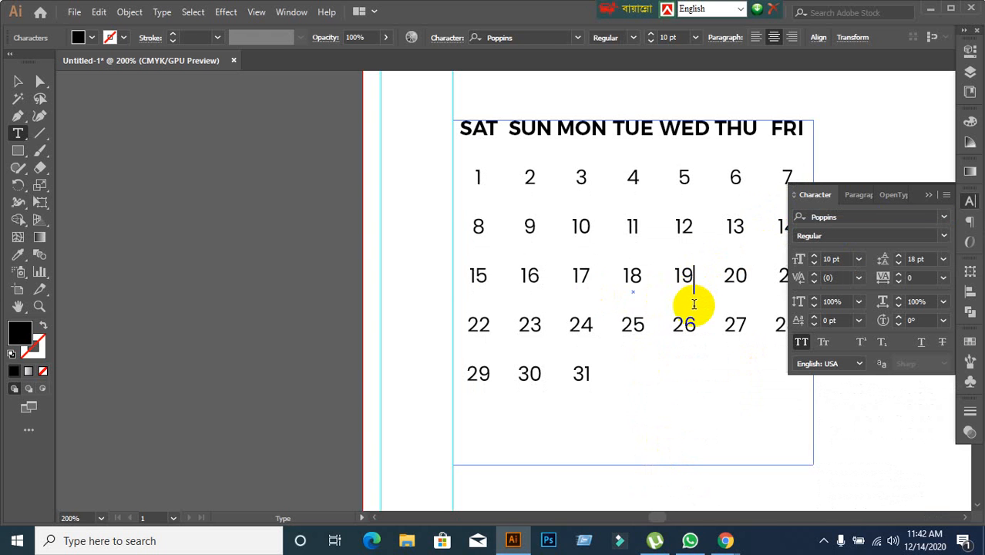
# Examine the month block's lettering close up and its size on the page compared with the reference calendar.
pyautogui.scroll(-1, 693, 304)
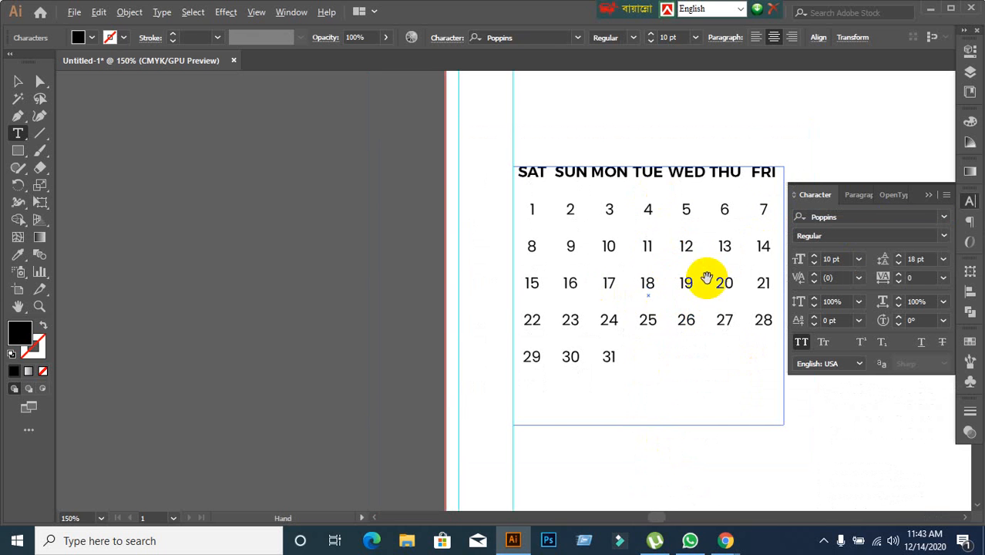
pyautogui.scroll(1, 707, 277)
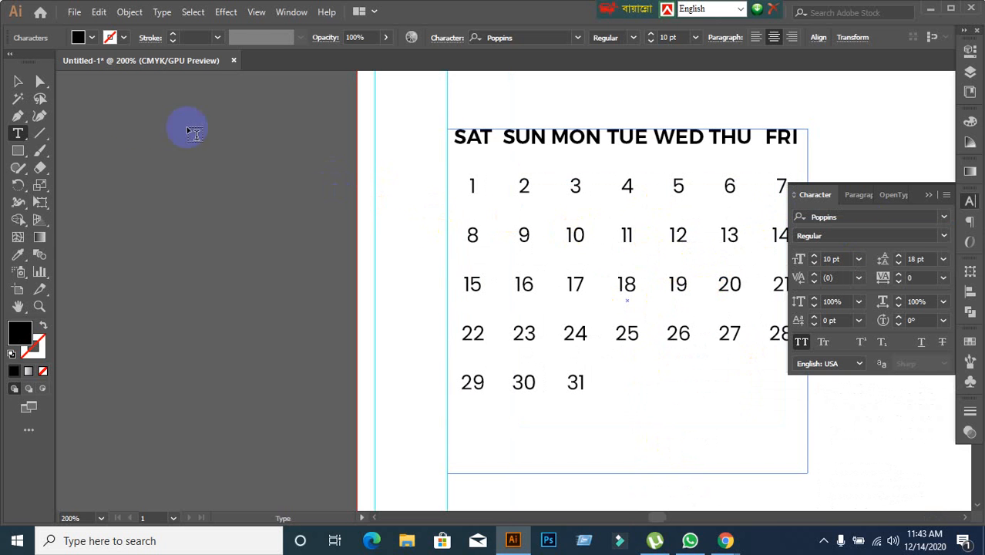
pyautogui.click(18, 81)
pyautogui.scroll(-3, 256, 251)
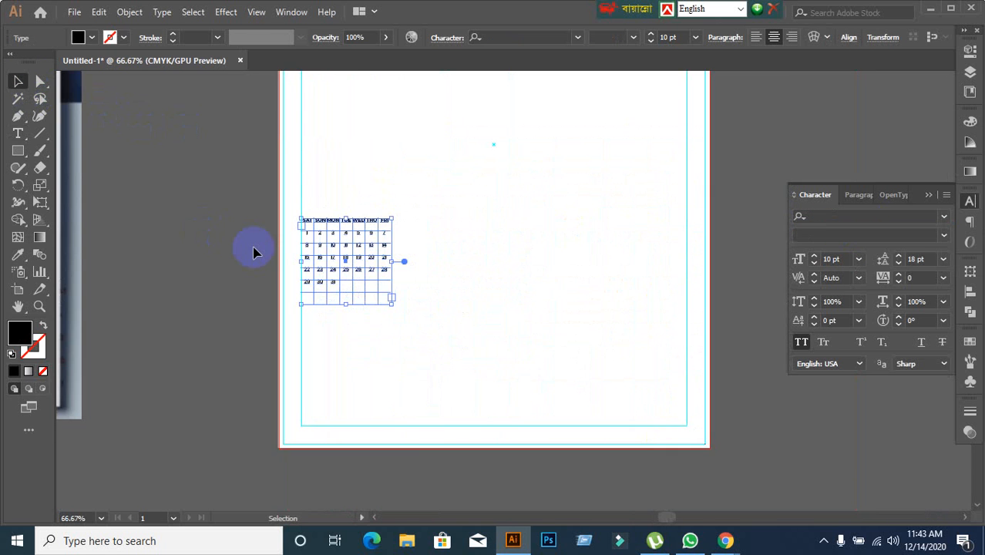
pyautogui.moveTo(233, 260); pyautogui.dragTo(394, 252)
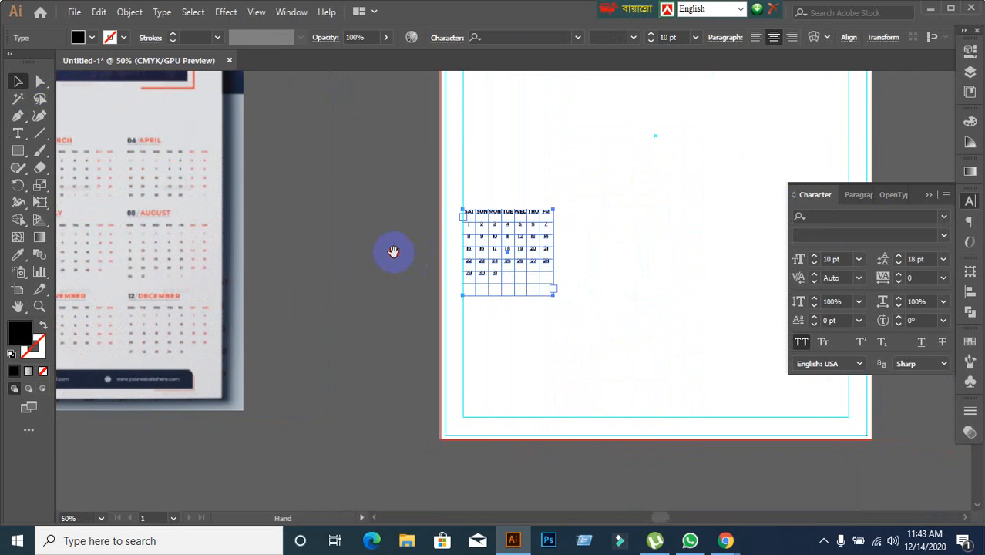
pyautogui.scroll(2, 568, 268)
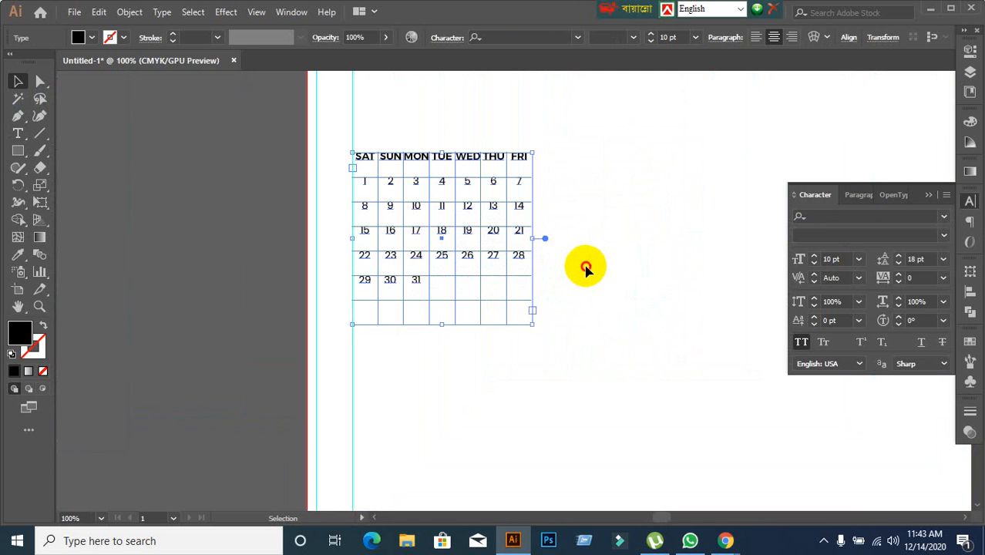
pyautogui.click(580, 268)
pyautogui.scroll(2, 584, 270)
pyautogui.scroll(-1, 584, 270)
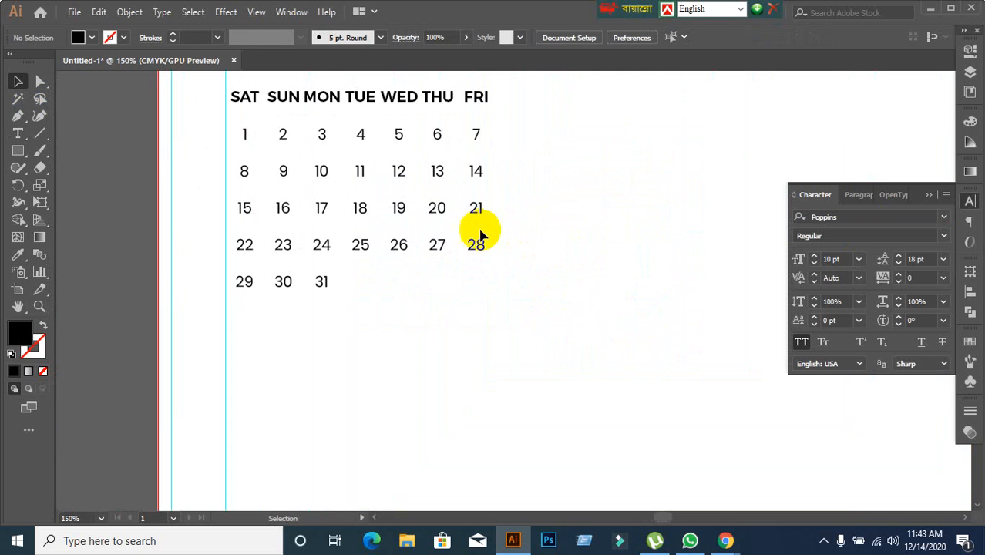
pyautogui.moveTo(396, 224); pyautogui.dragTo(483, 279)
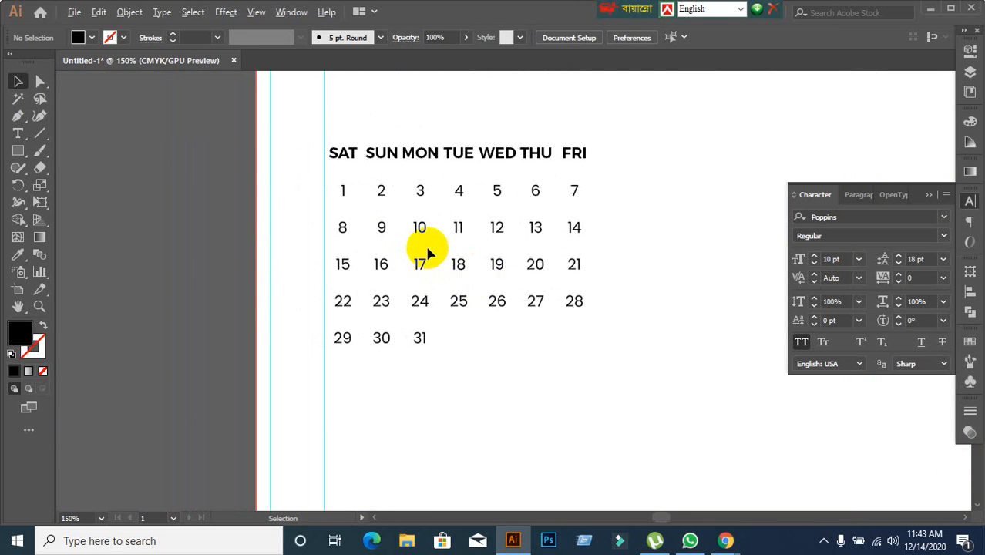
pyautogui.scroll(1, 428, 253)
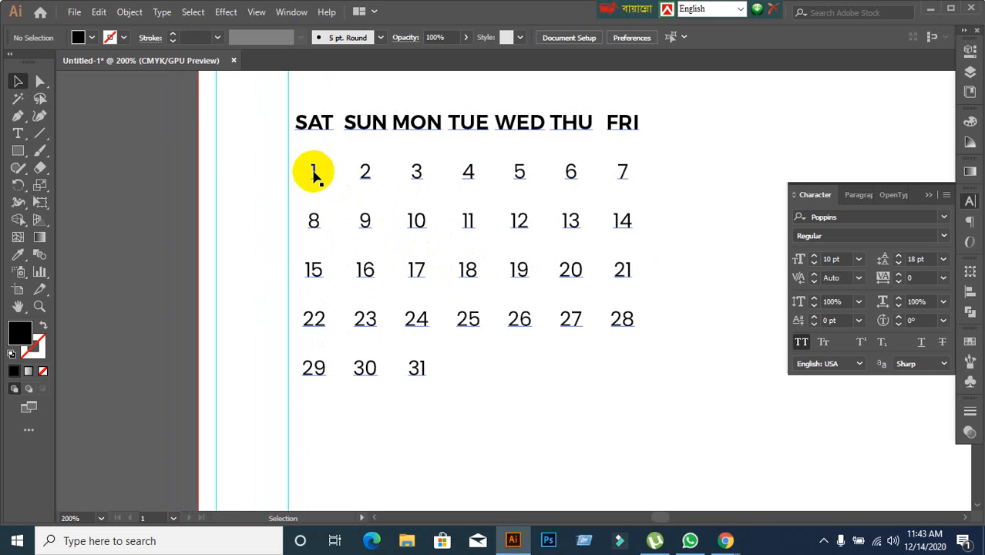
pyautogui.click(314, 177)
pyautogui.doubleClick(315, 179)
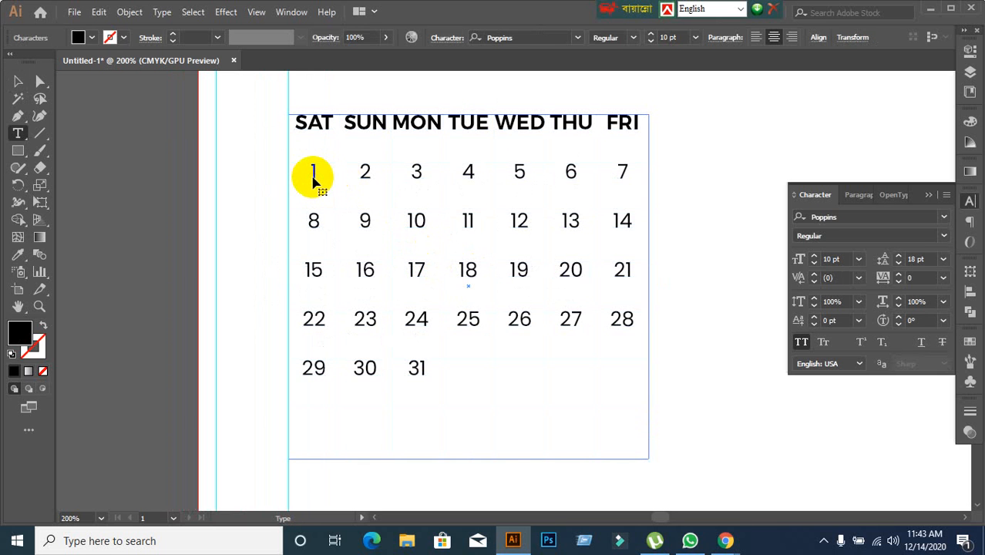
pyautogui.moveTo(311, 172); pyautogui.dragTo(603, 376)
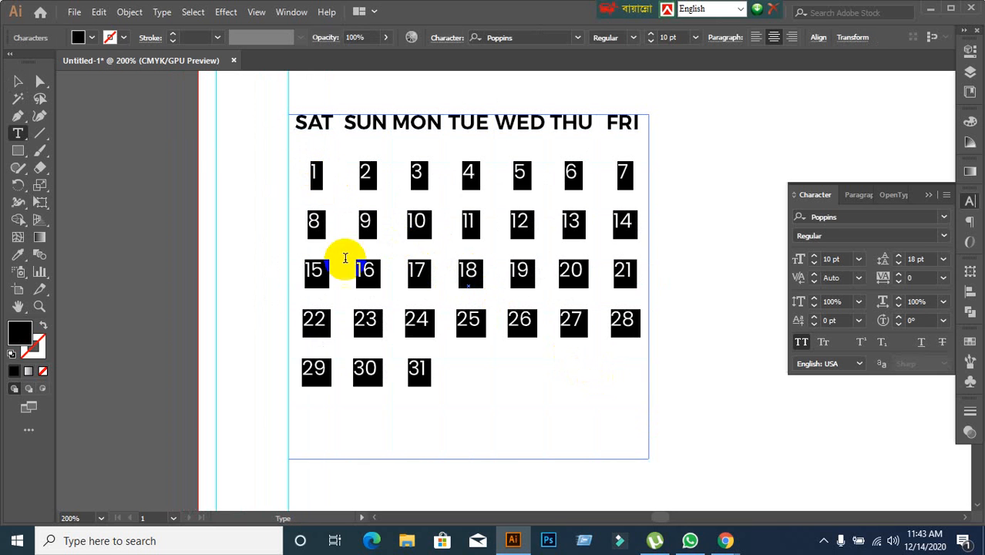
pyautogui.click(19, 82)
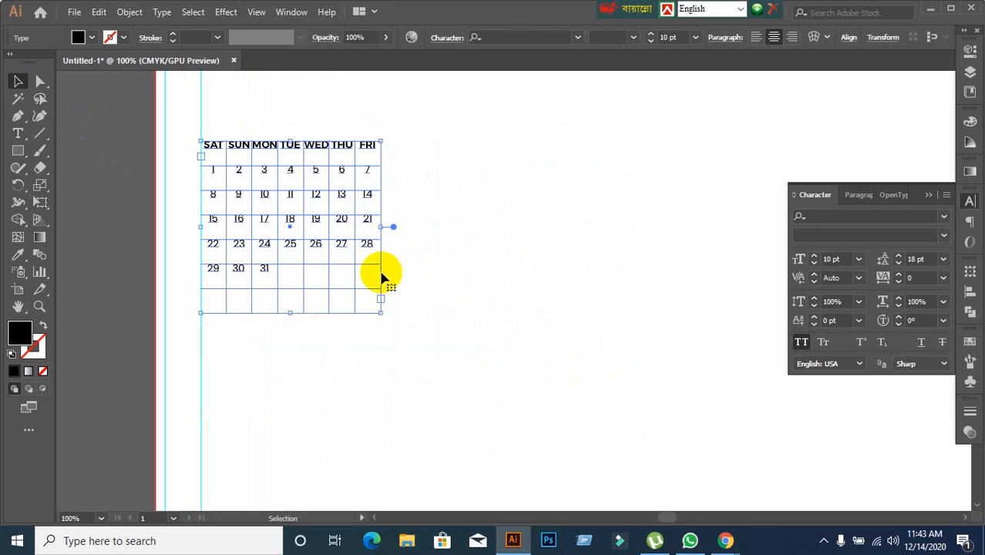
# Move the month block higher on the page, just inside the left margin guide.
pyautogui.scroll(-1, 507, 295)
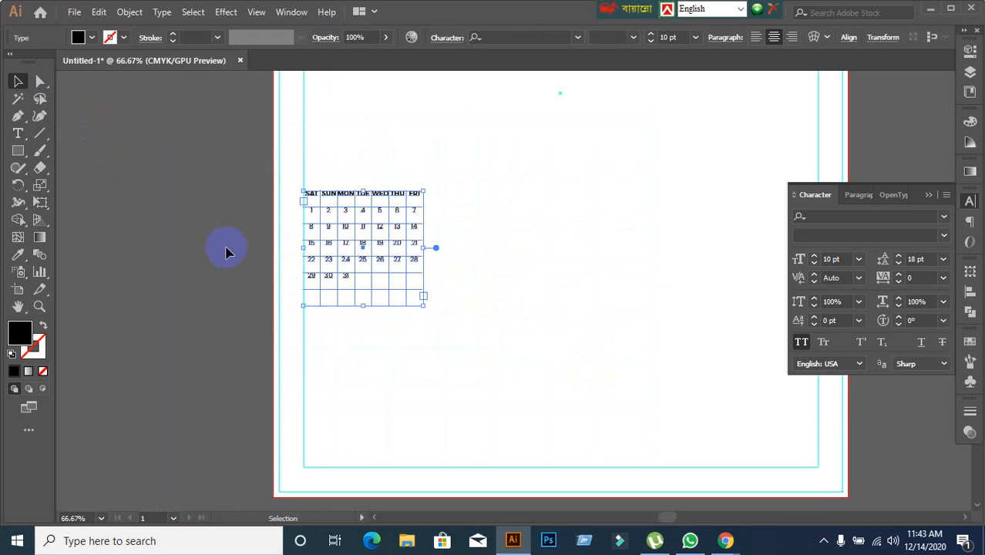
pyautogui.scroll(1, 379, 319)
pyautogui.scroll(2, 379, 319)
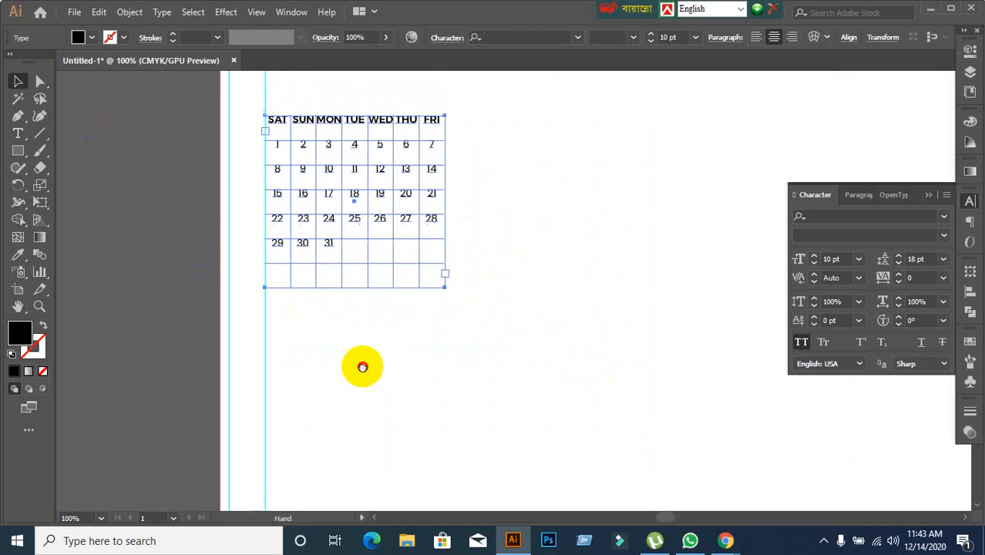
pyautogui.moveTo(344, 177); pyautogui.dragTo(350, 98)
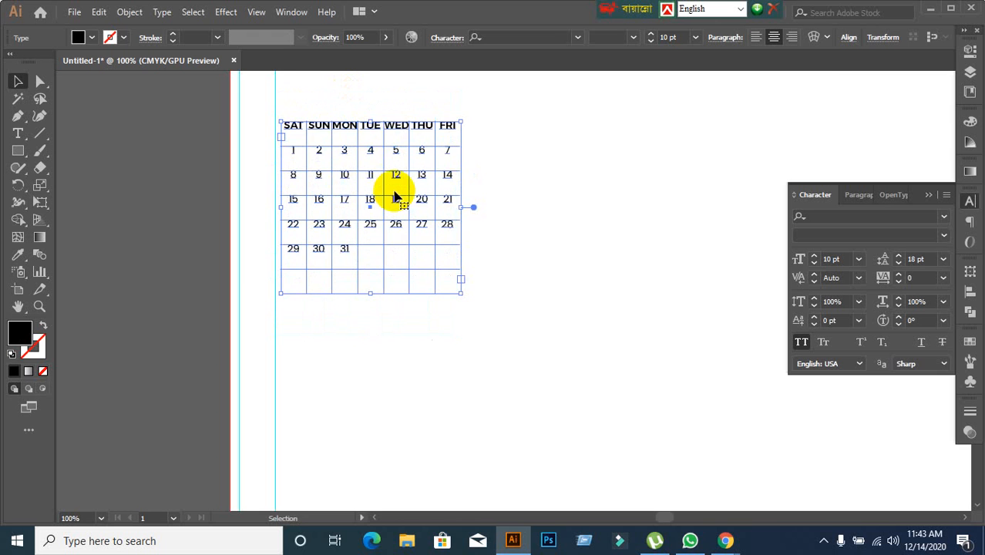
# Try a row of four months by copying the month block horizontally to the right and repeating the copy twice.
pyautogui.scroll(-1, 393, 262)
pyautogui.moveTo(533, 269); pyautogui.dragTo(528, 276)
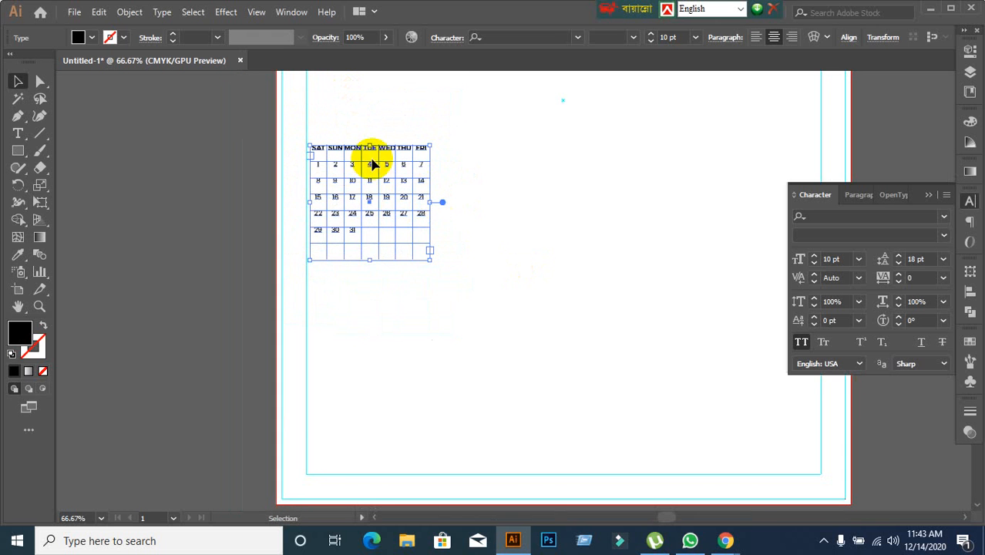
pyautogui.moveTo(534, 242); pyautogui.dragTo(454, 225)
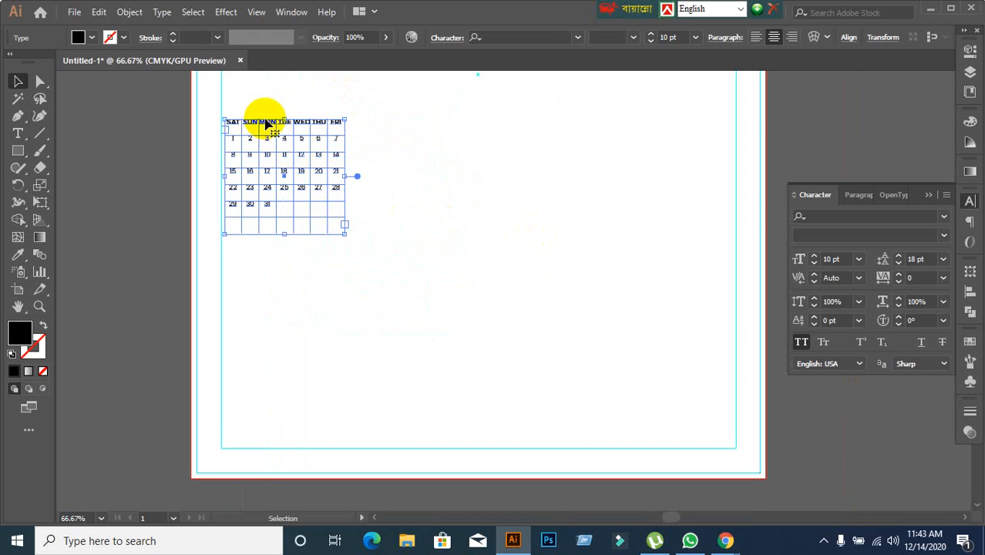
pyautogui.moveTo(266, 123); pyautogui.dragTo(406, 129)
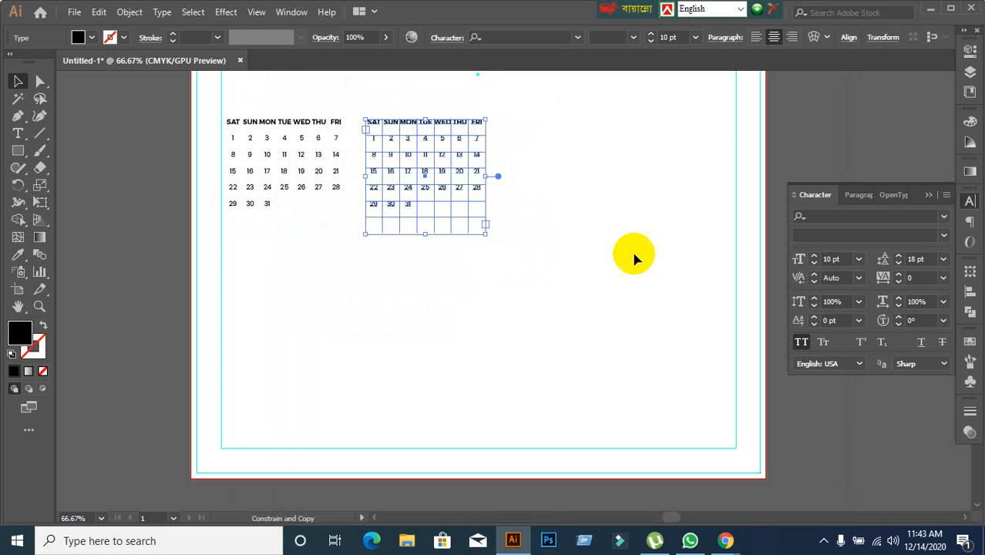
pyautogui.hotkey('ctrl', 'd')
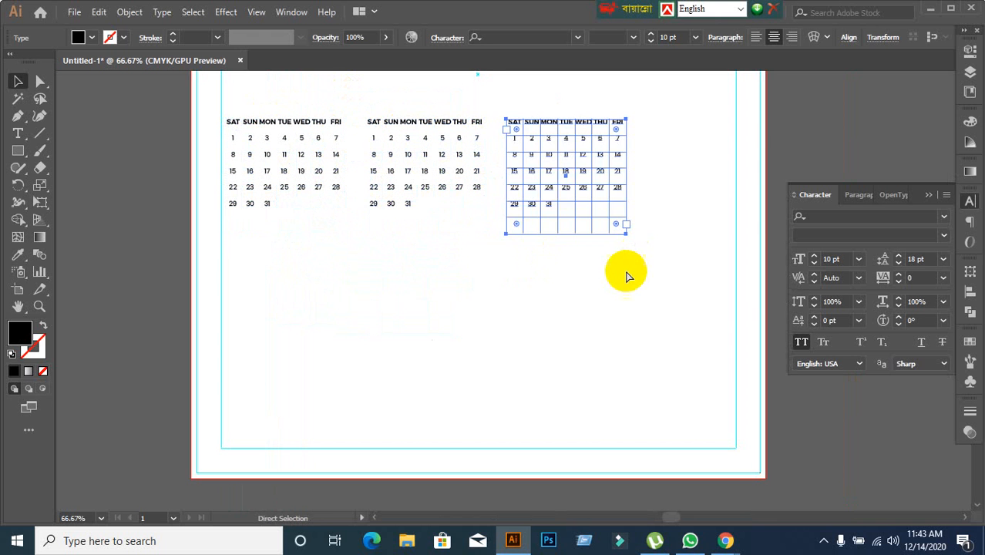
pyautogui.hotkey('ctrl', 'd')
pyautogui.click(570, 344)
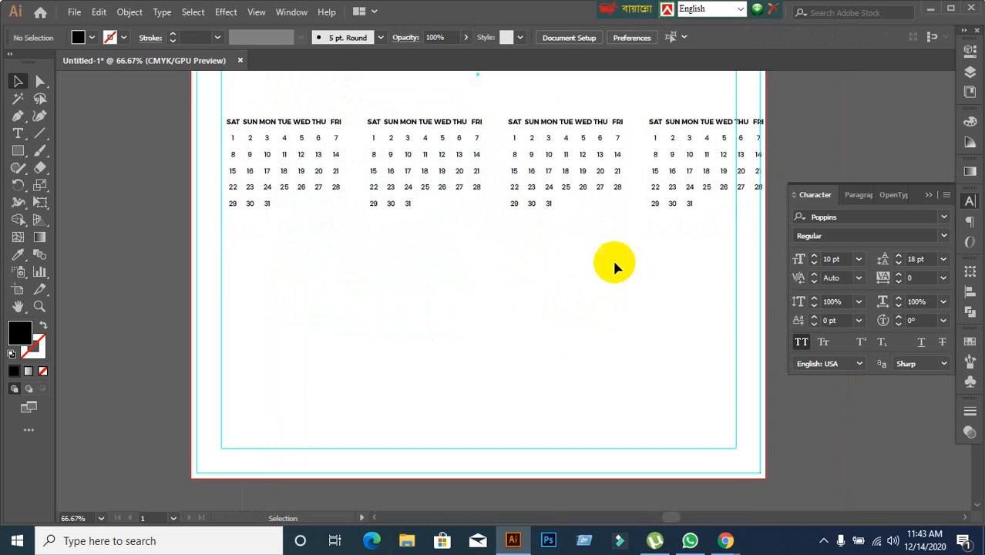
# Delete the three copied month blocks, keeping only the original at the left margin guide.
pyautogui.moveTo(262, 103); pyautogui.dragTo(775, 243)
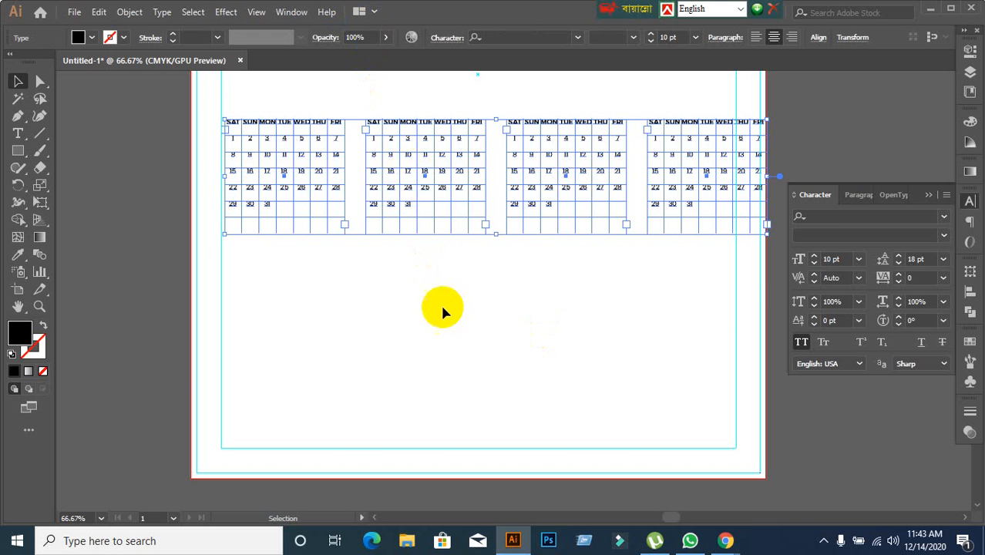
pyautogui.click(436, 284)
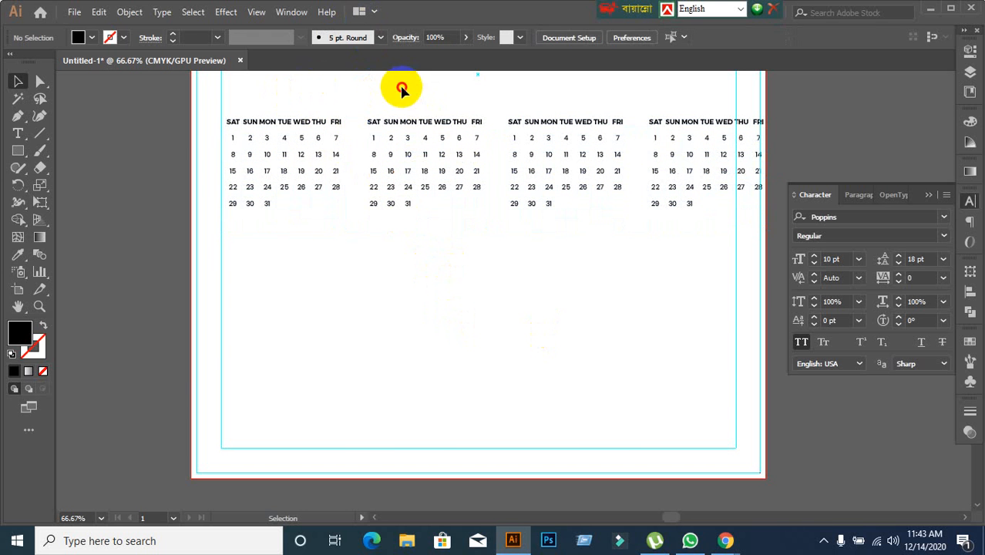
pyautogui.moveTo(401, 87); pyautogui.dragTo(725, 193)
pyautogui.press('Delete')
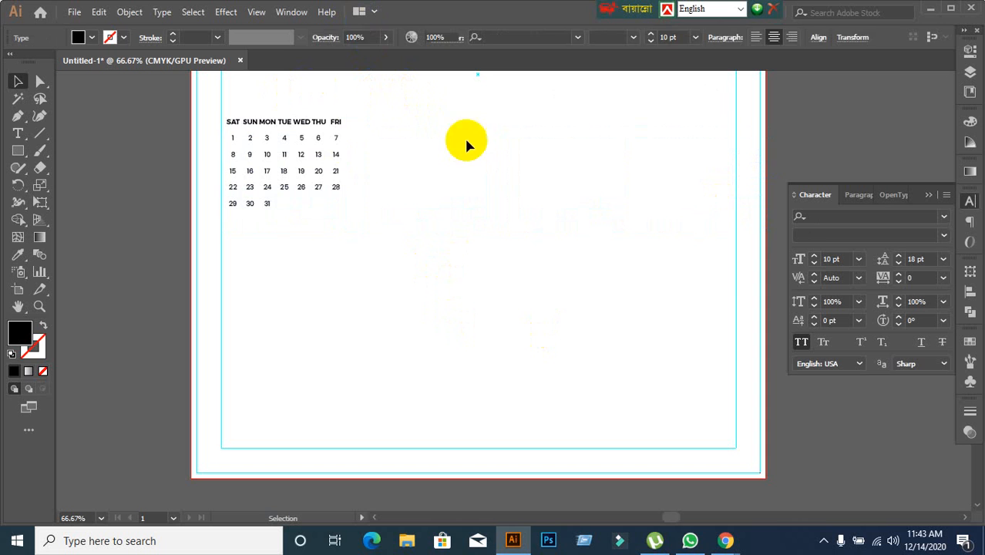
# Copy the month block horizontally to its right and repeat the copy twice to make a row of four months.
pyautogui.click(264, 125)
pyautogui.moveTo(264, 124); pyautogui.dragTo(397, 137)
pyautogui.hotkey('ctrl', 'd')
pyautogui.hotkey('ctrl', 'd')
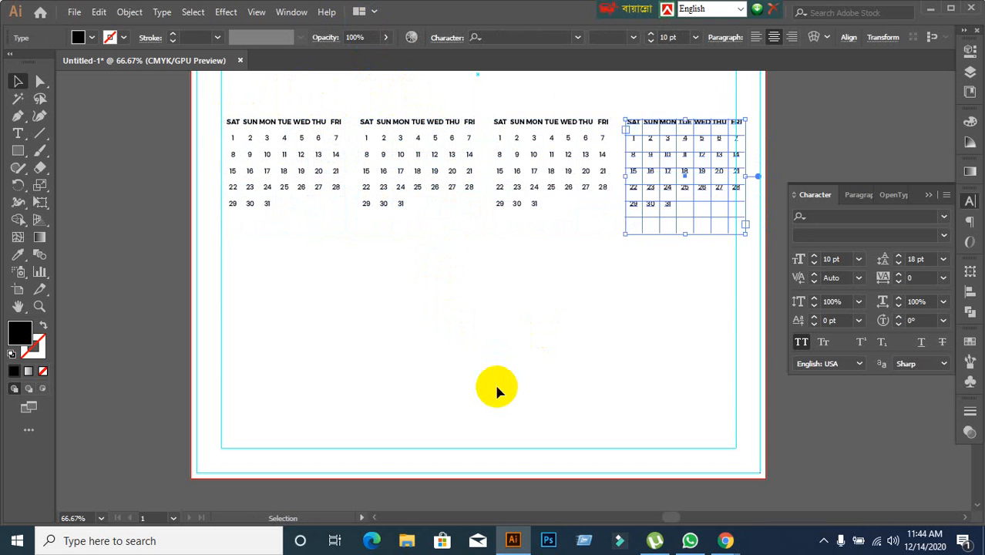
# Copy the whole row of four month blocks straight down and repeat the copy once to make three rows.
pyautogui.click(479, 352)
pyautogui.moveTo(231, 87); pyautogui.dragTo(699, 258)
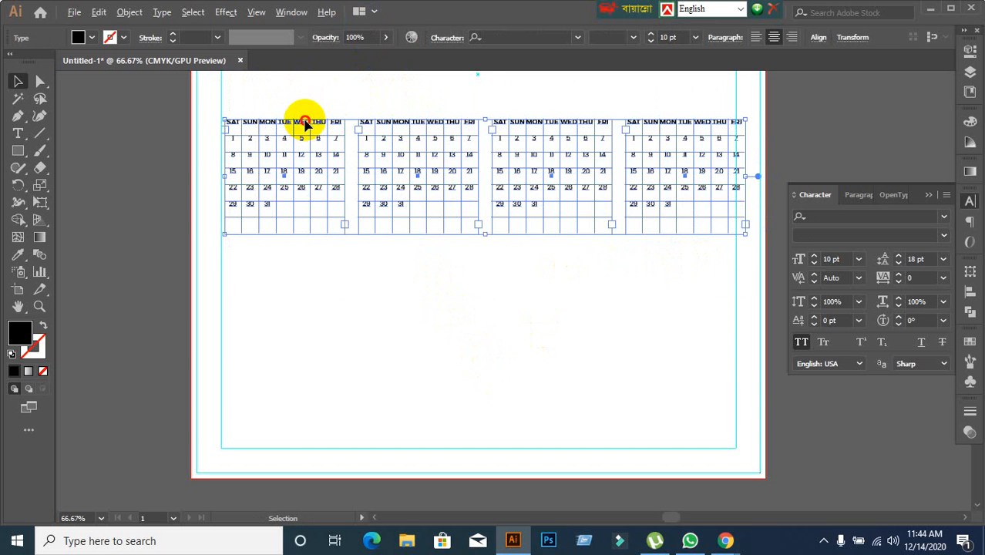
pyautogui.moveTo(305, 123); pyautogui.dragTo(323, 246)
pyautogui.hotkey('ctrl', 'd')
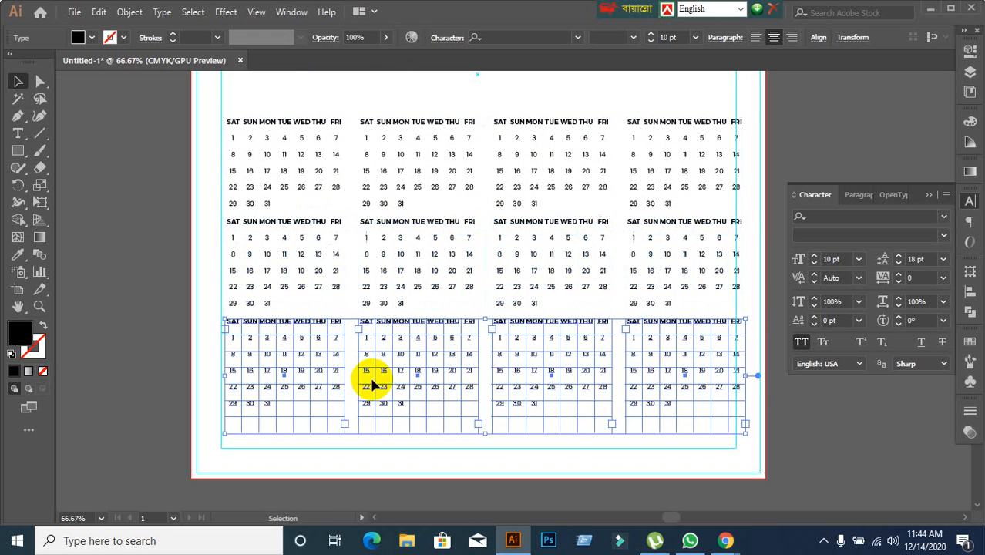
pyautogui.click(141, 308)
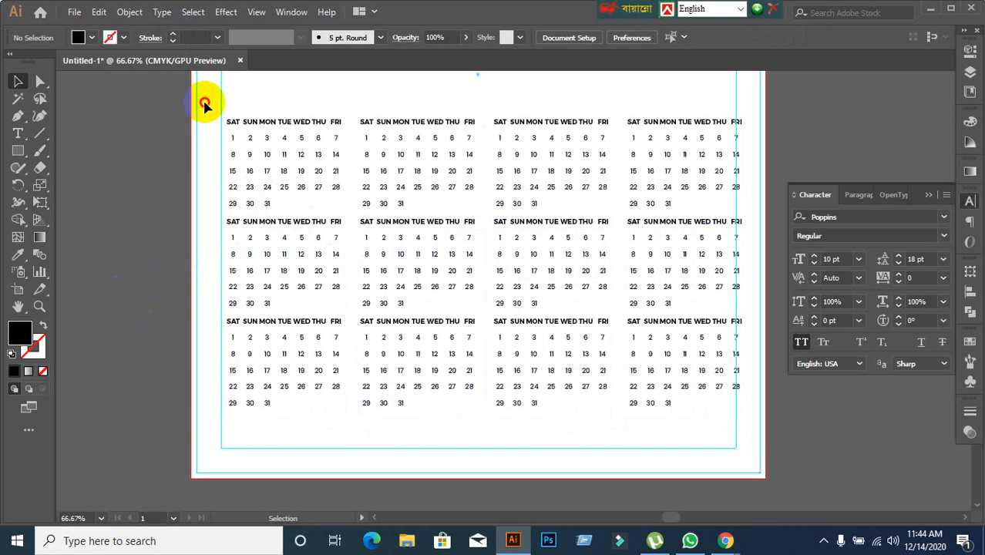
# Group all twelve month blocks and centre the group horizontally on the artboard.
pyautogui.moveTo(204, 104); pyautogui.dragTo(753, 436)
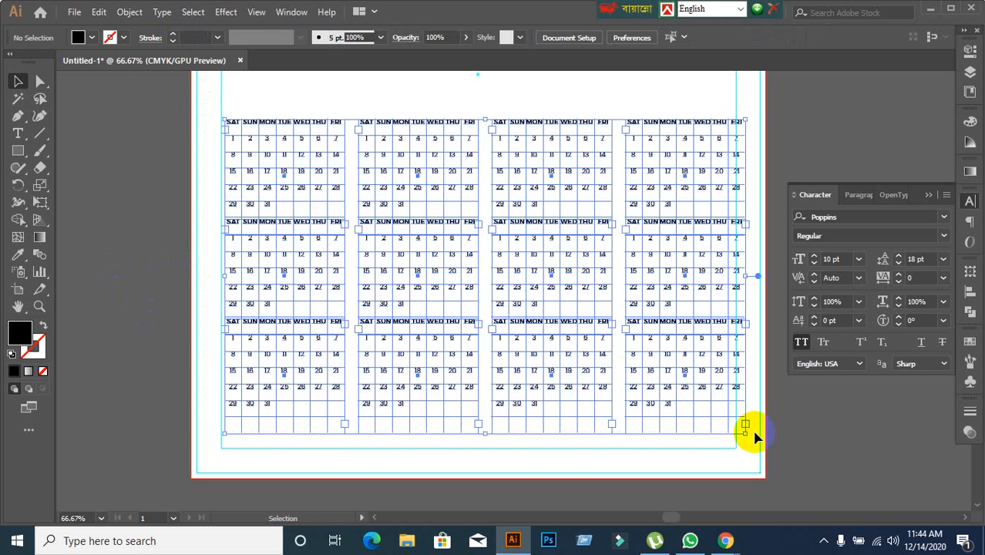
pyautogui.hotkey('ctrl', 'g')
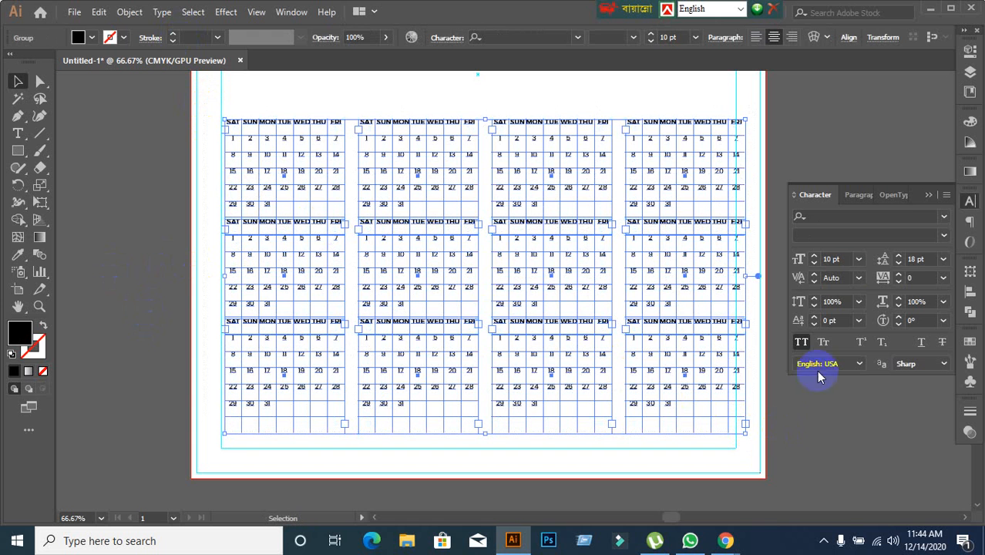
pyautogui.click(970, 293)
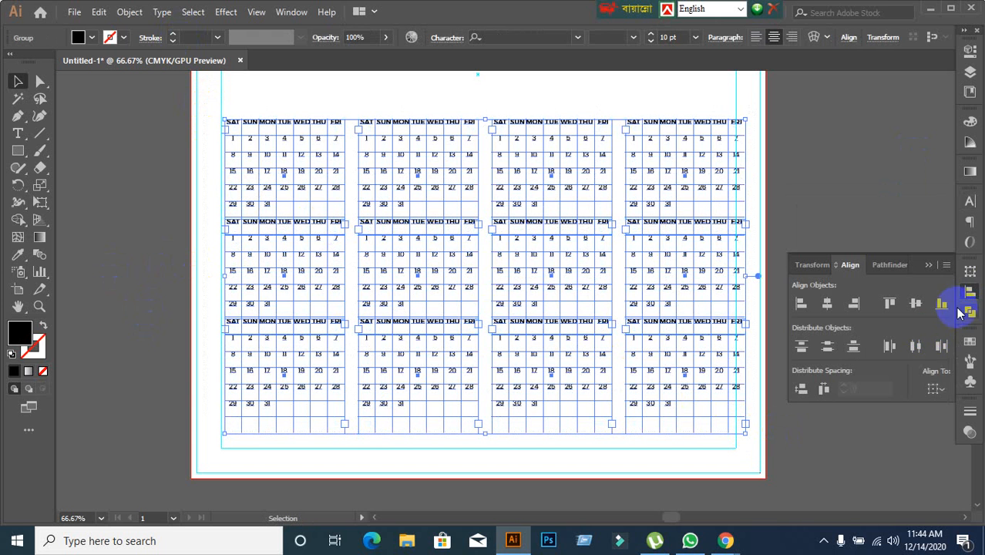
pyautogui.click(934, 388)
pyautogui.click(901, 439)
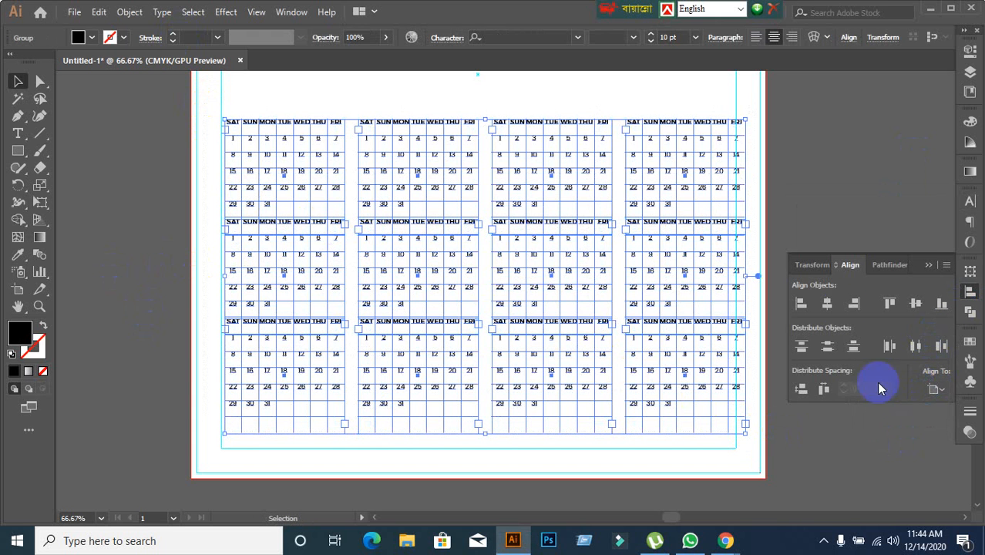
pyautogui.click(839, 307)
pyautogui.click(611, 293)
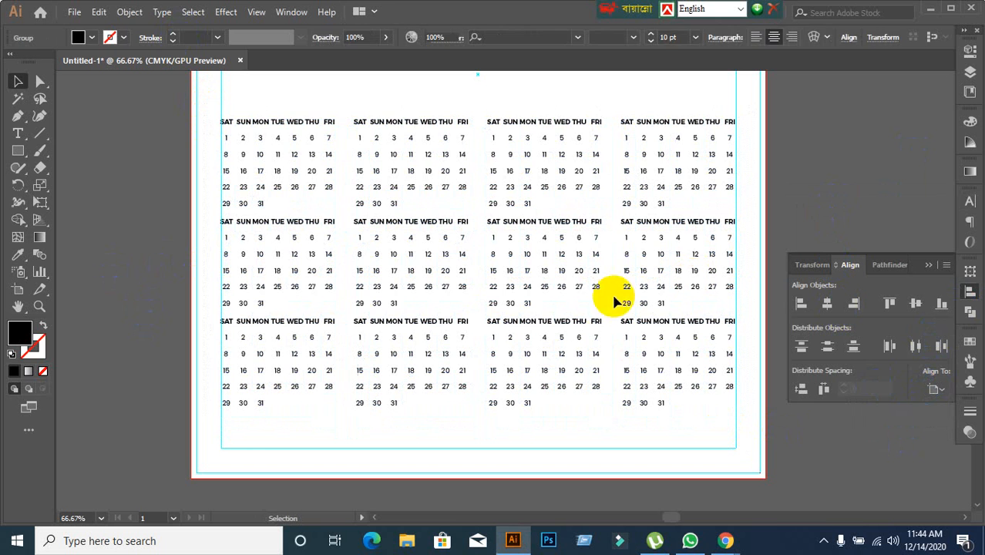
# Ungroup the twelve month blocks and check that the first month can be selected on its own.
pyautogui.click(298, 128)
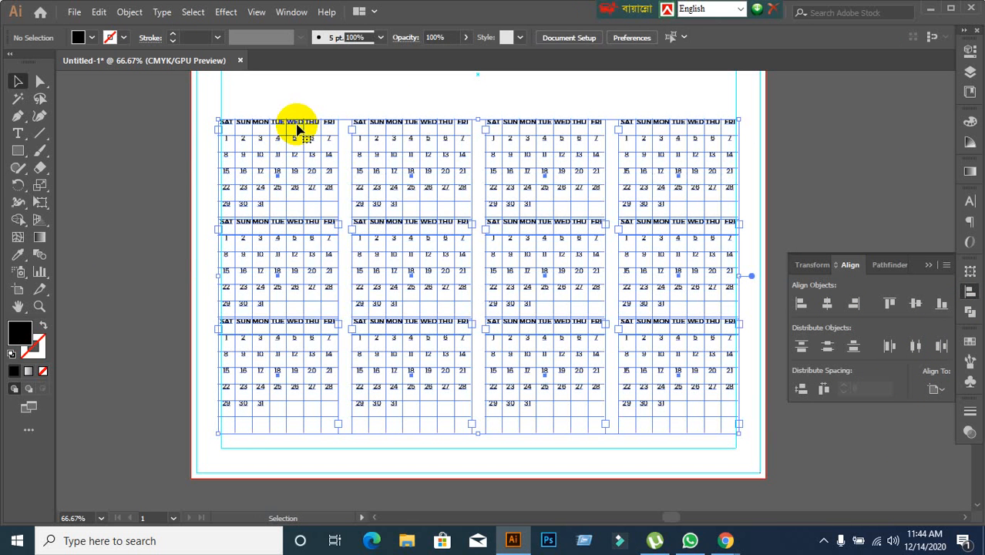
pyautogui.rightClick(297, 128)
pyautogui.click(235, 260)
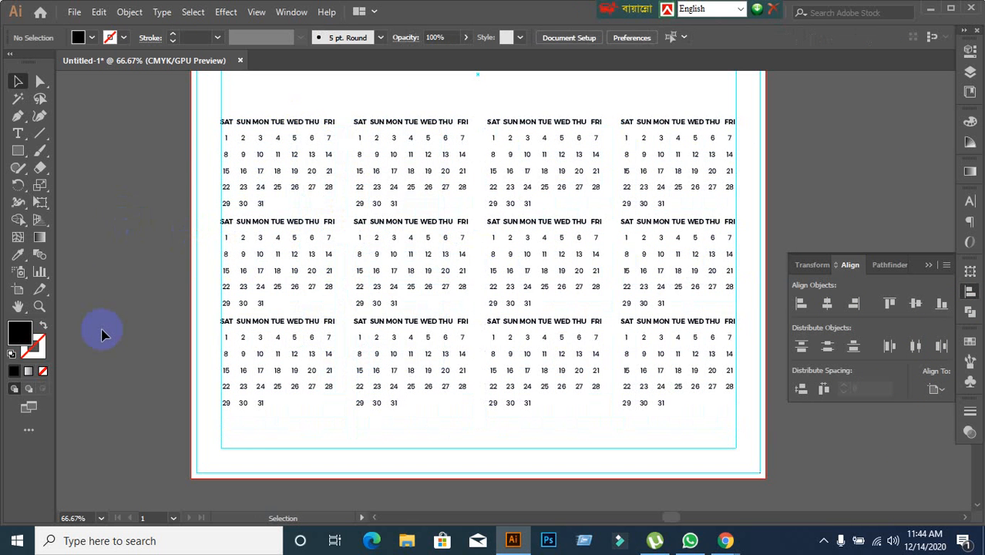
pyautogui.scroll(1, 264, 241)
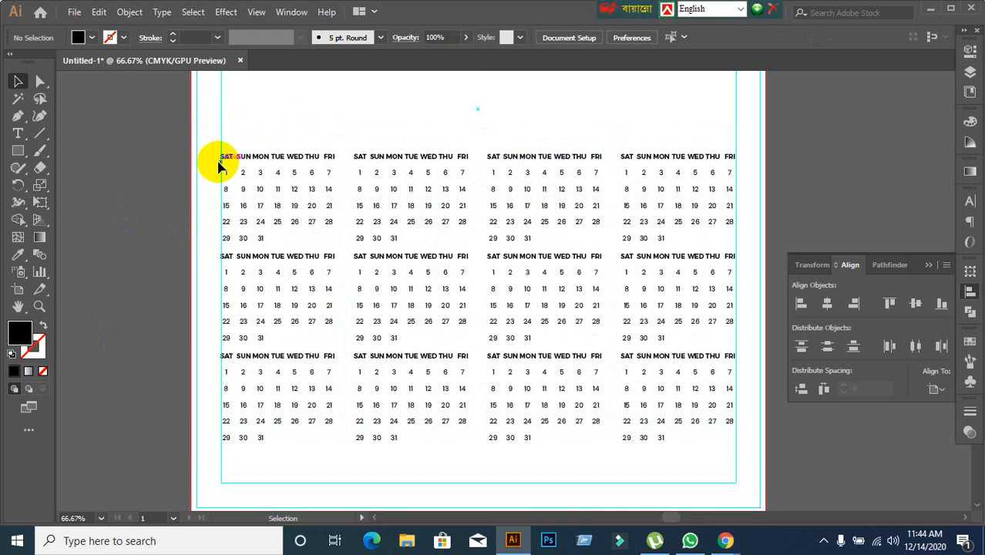
pyautogui.scroll(3, 451, 265)
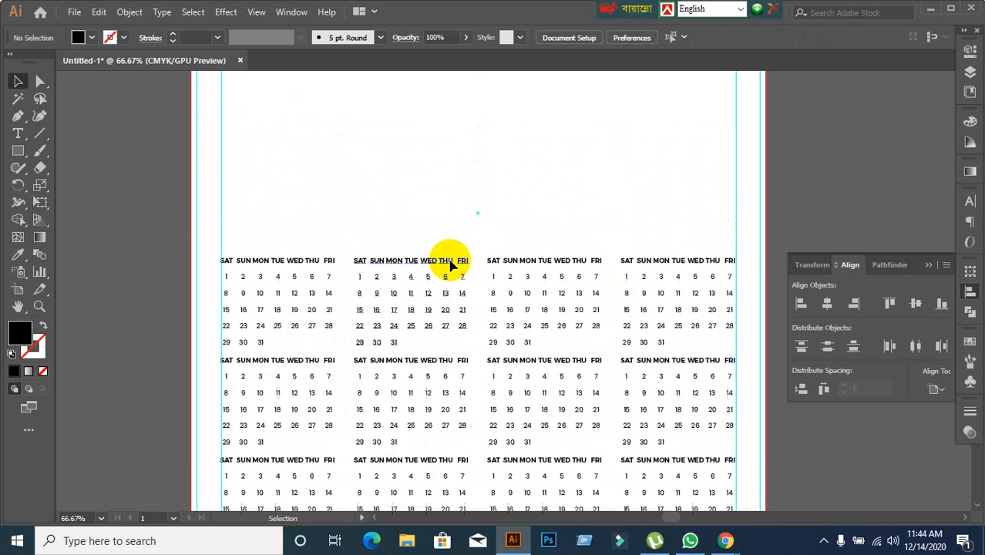
pyautogui.scroll(-3, 451, 269)
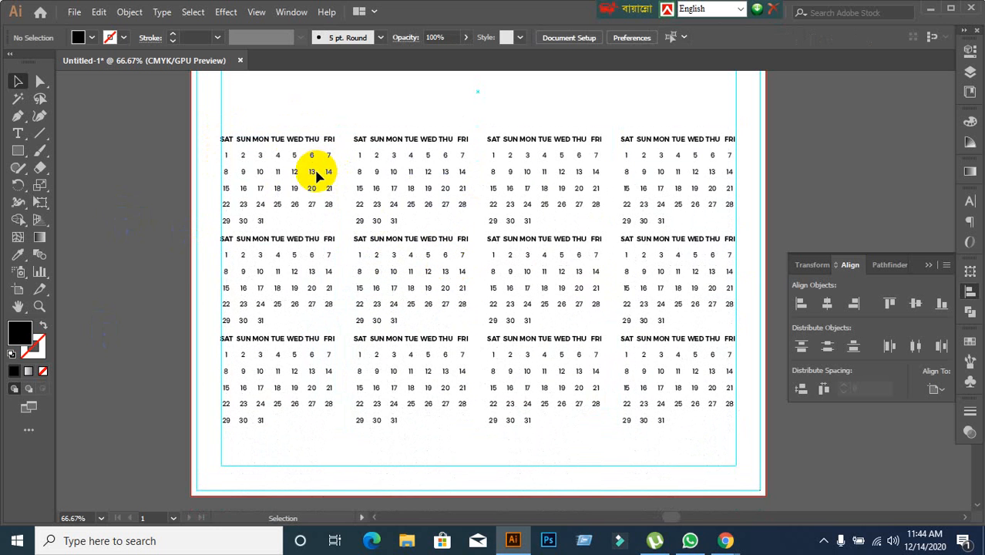
pyautogui.click(292, 176)
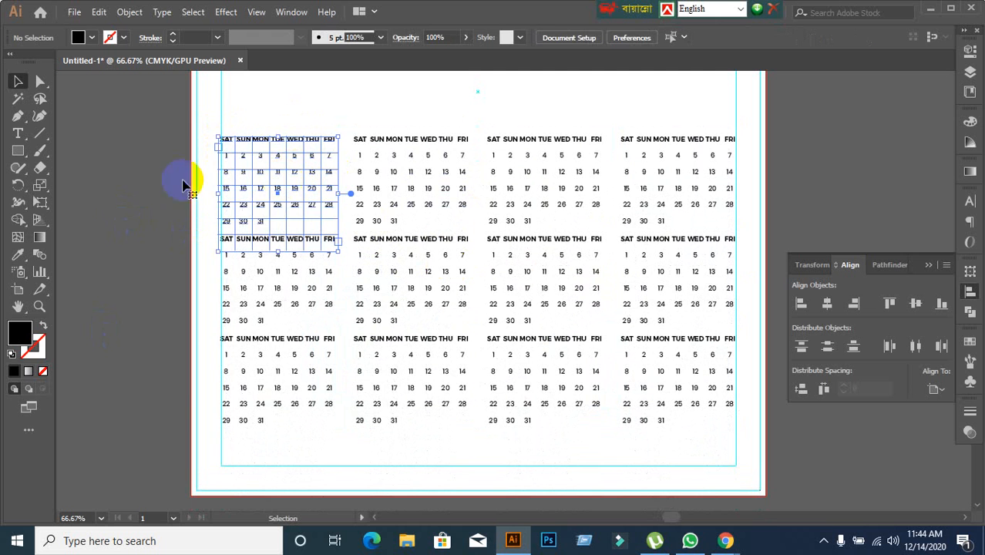
pyautogui.click(155, 185)
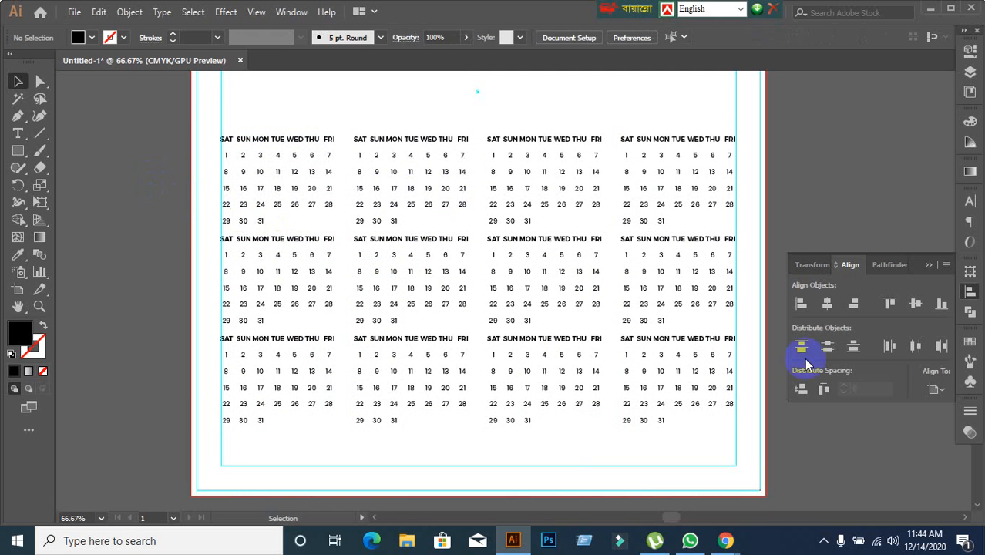
# Switch to the Chrome browser and open a new tab.
pyautogui.click(722, 541)
pyautogui.click(651, 485)
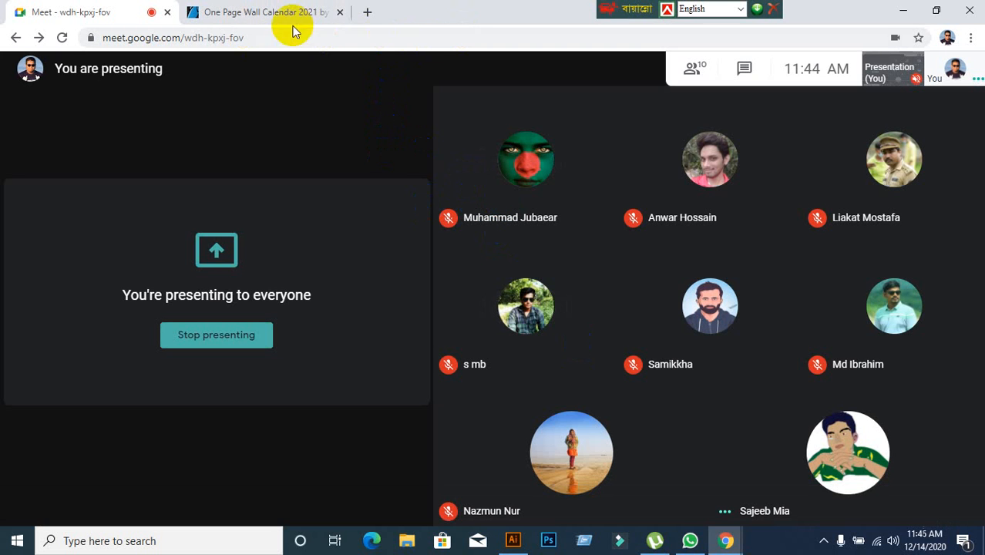
pyautogui.click(367, 15)
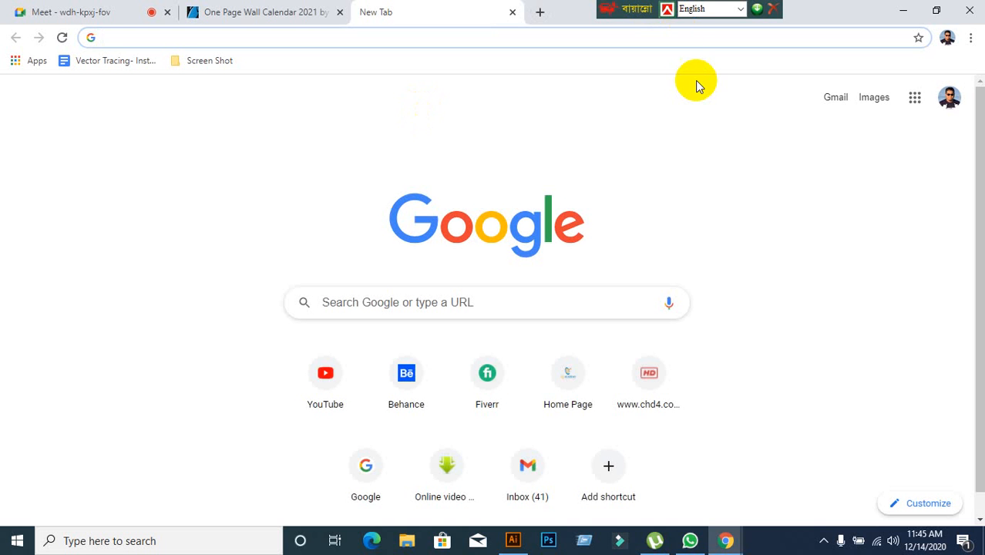
pyautogui.scroll(-1, 695, 84)
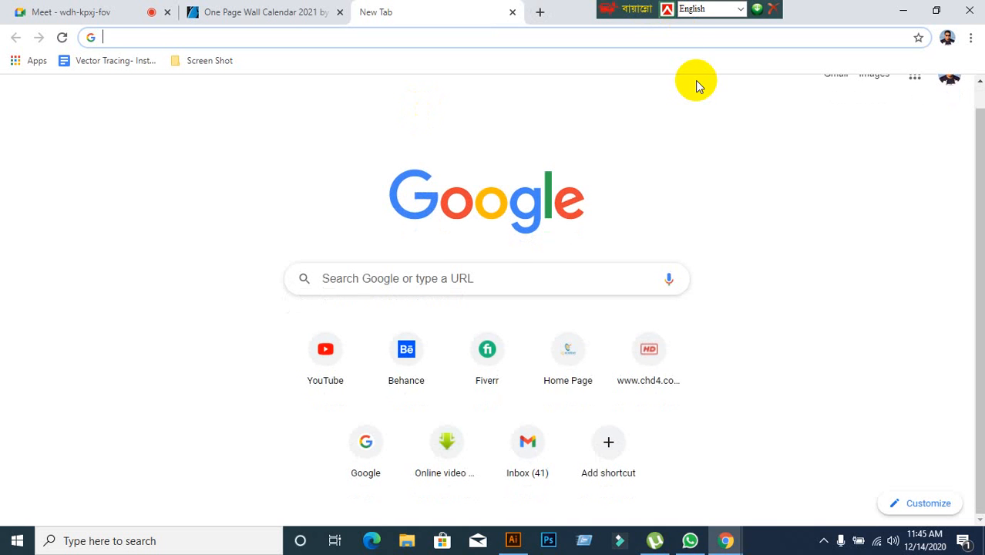
# Search Google for "time & date".
pyautogui.click(441, 271)
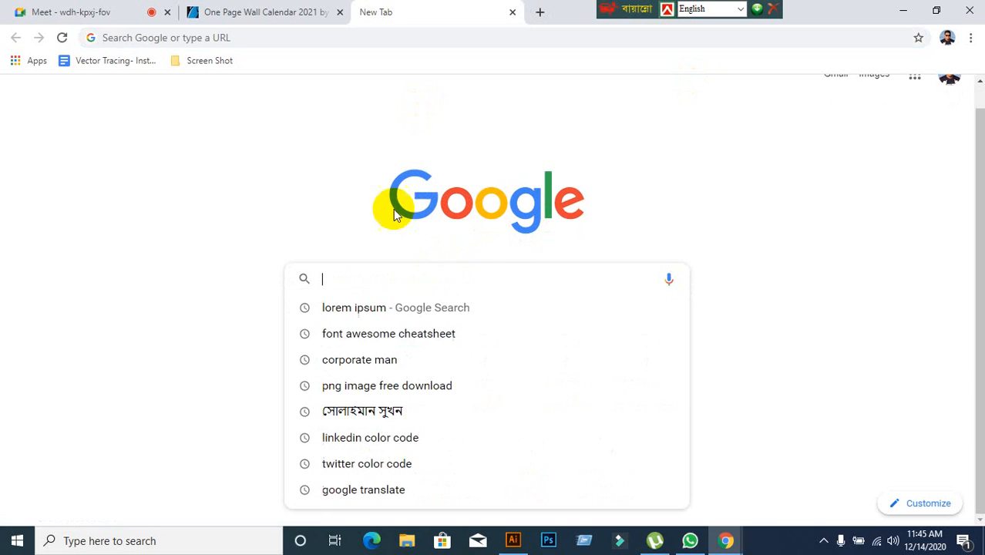
pyautogui.write('ti')
pyautogui.press('BackSpace')
pyautogui.press('BackSpace')
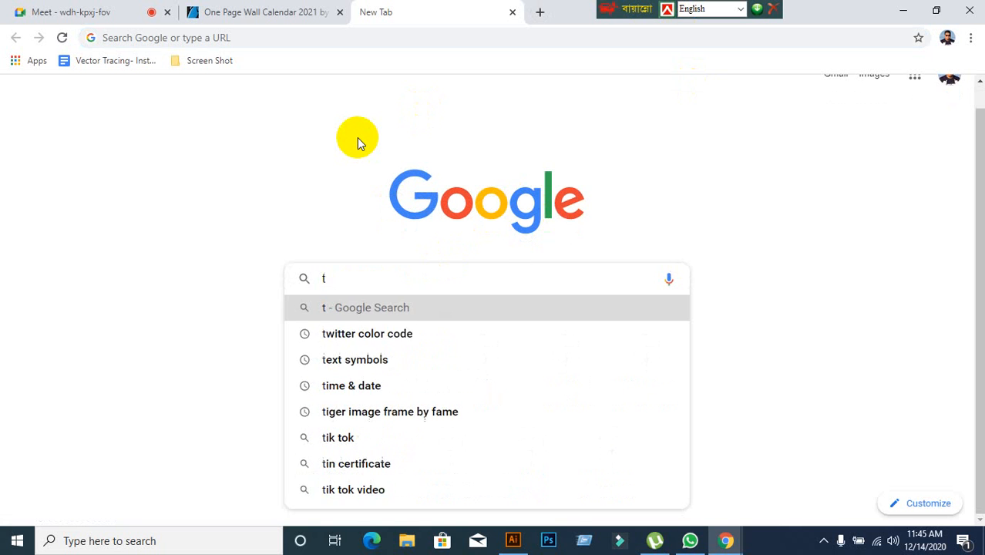
pyautogui.write('ti')
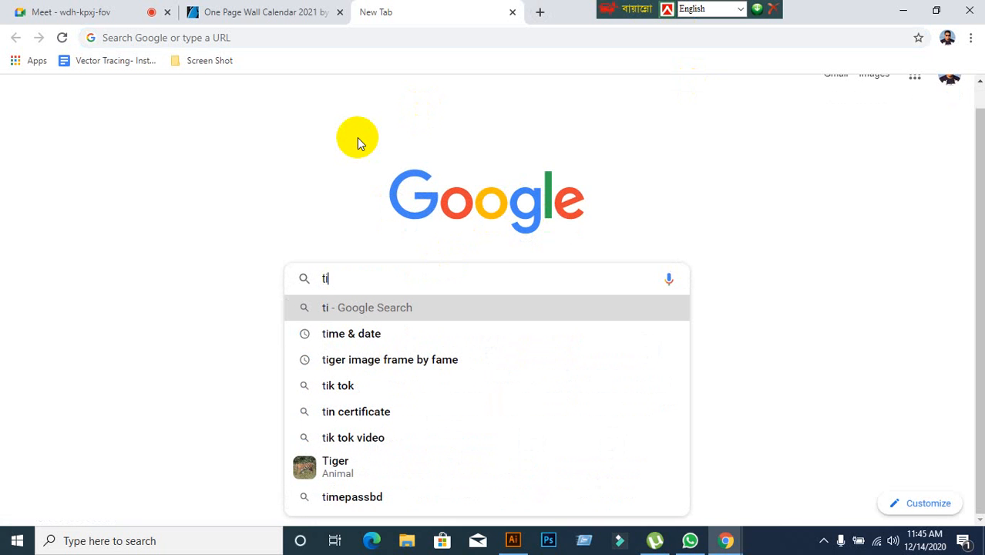
pyautogui.write('em')
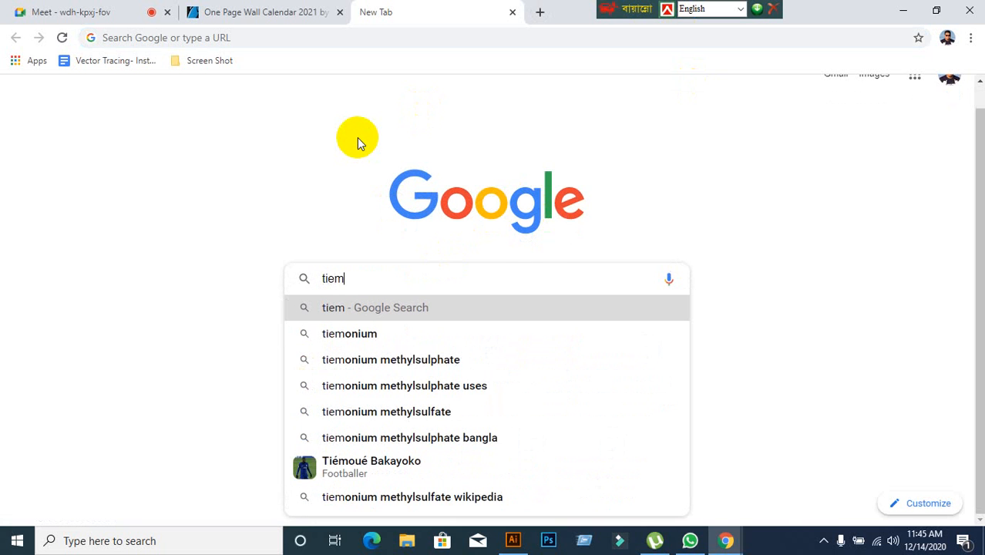
pyautogui.write('e')
pyautogui.press('BackSpace')
pyautogui.press('BackSpace')
pyautogui.press('BackSpace')
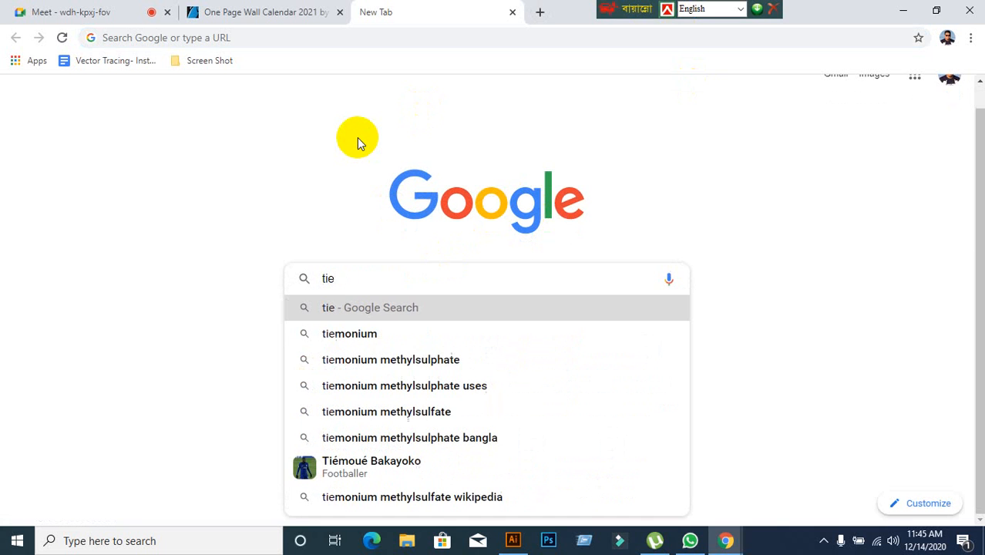
pyautogui.write('me')
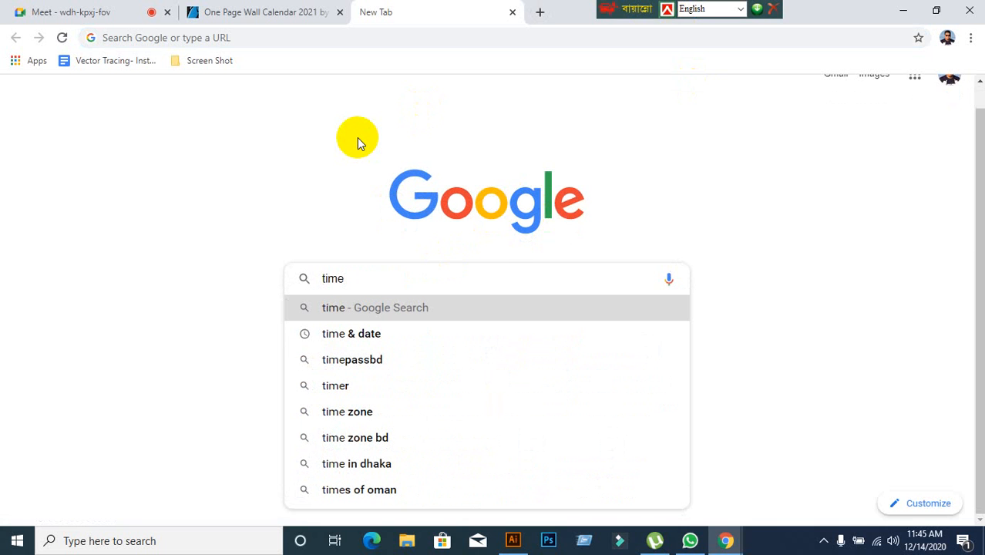
pyautogui.click(337, 337)
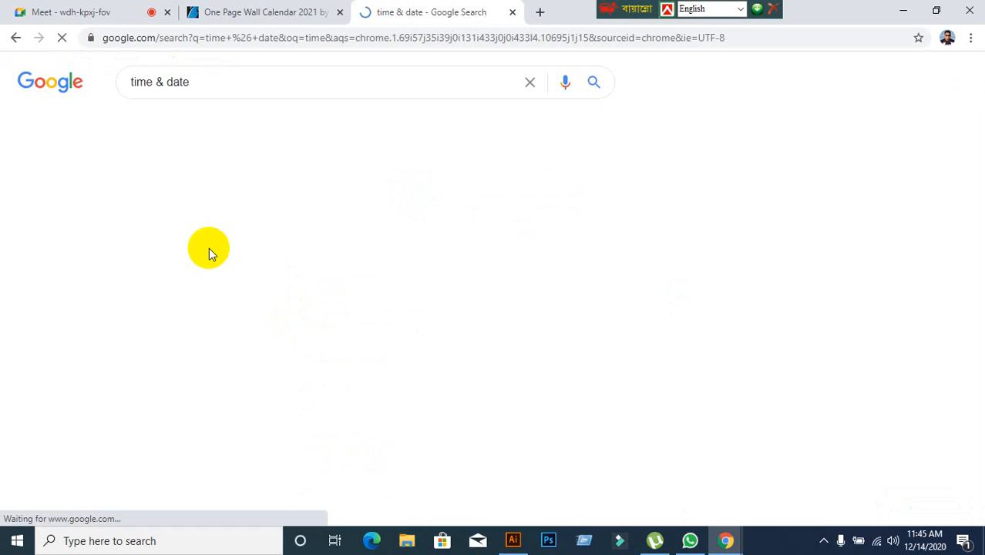
# Open the TimeAndDate.com search result and go to its Calendar 2021 page.
pyautogui.scroll(-2, 424, 295)
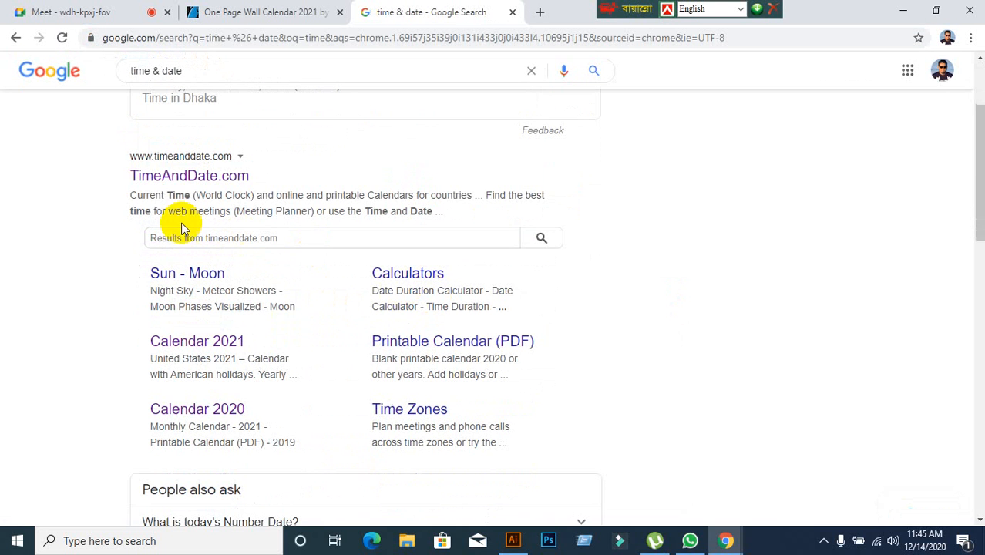
pyautogui.click(176, 178)
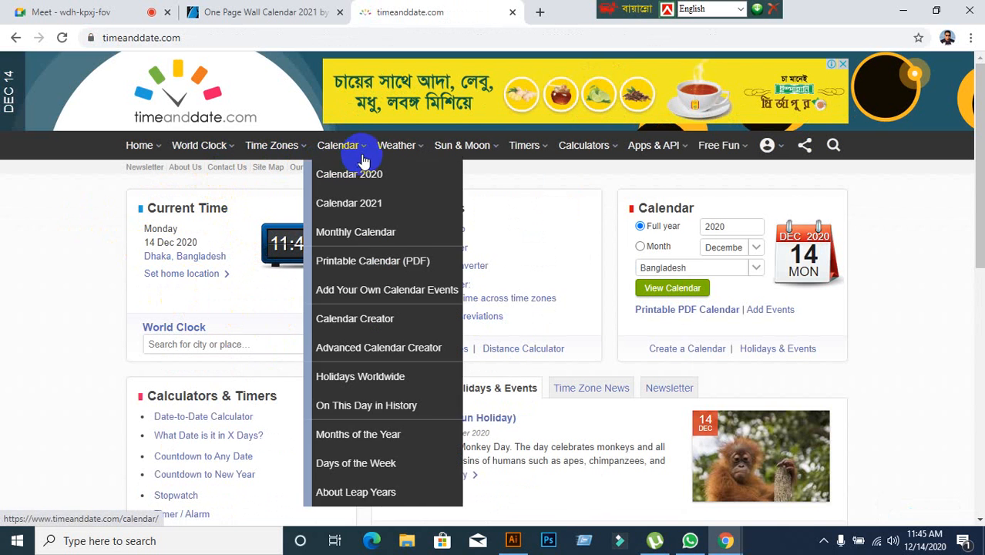
pyautogui.click(395, 159)
pyautogui.click(359, 152)
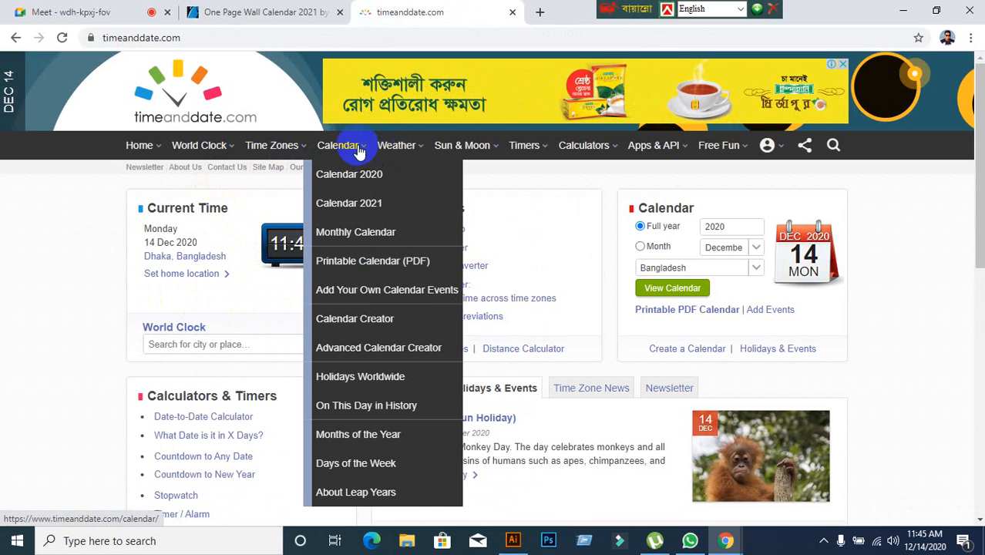
pyautogui.click(367, 202)
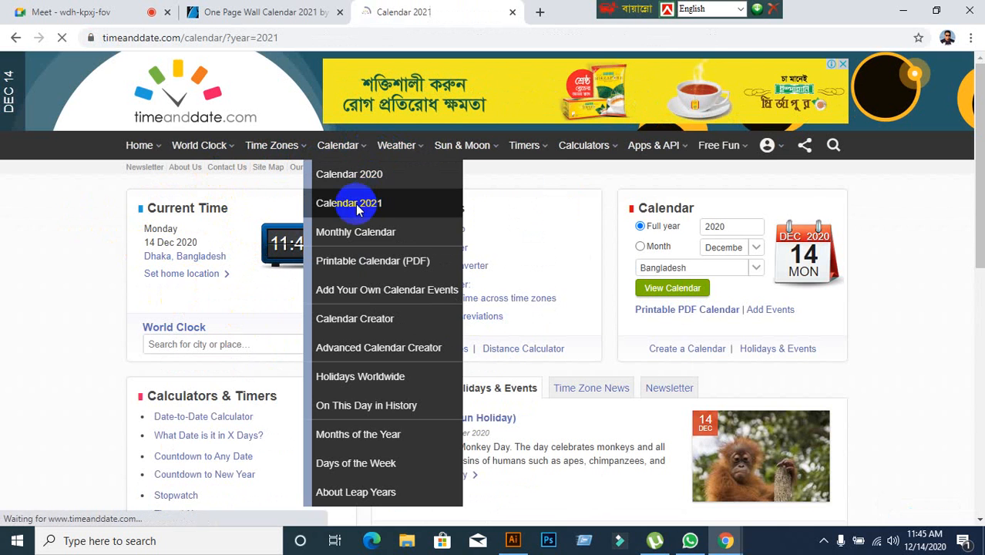
# Examine the 2021 calendar for Bangladesh, including its display options and all months from January to December.
pyautogui.scroll(-6, 173, 291)
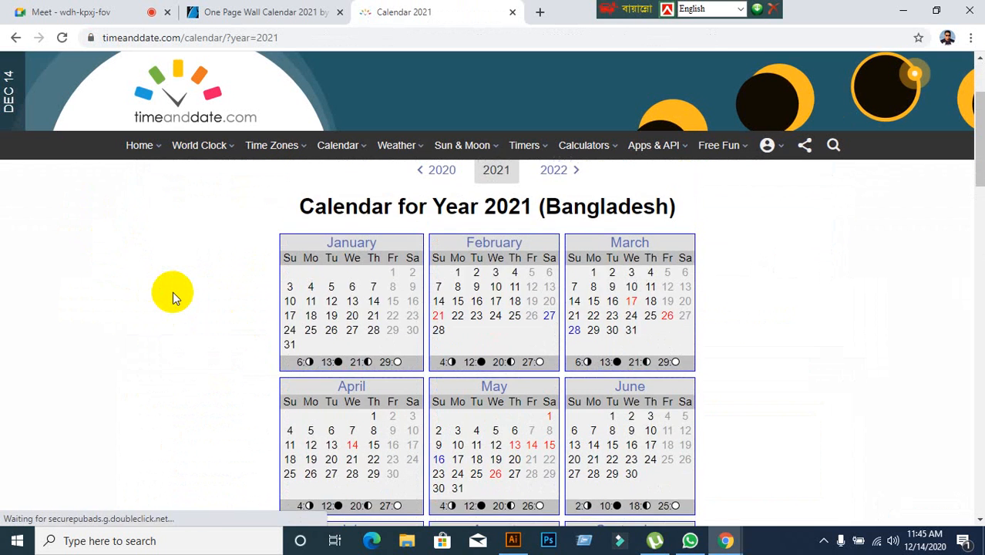
pyautogui.scroll(5, 172, 292)
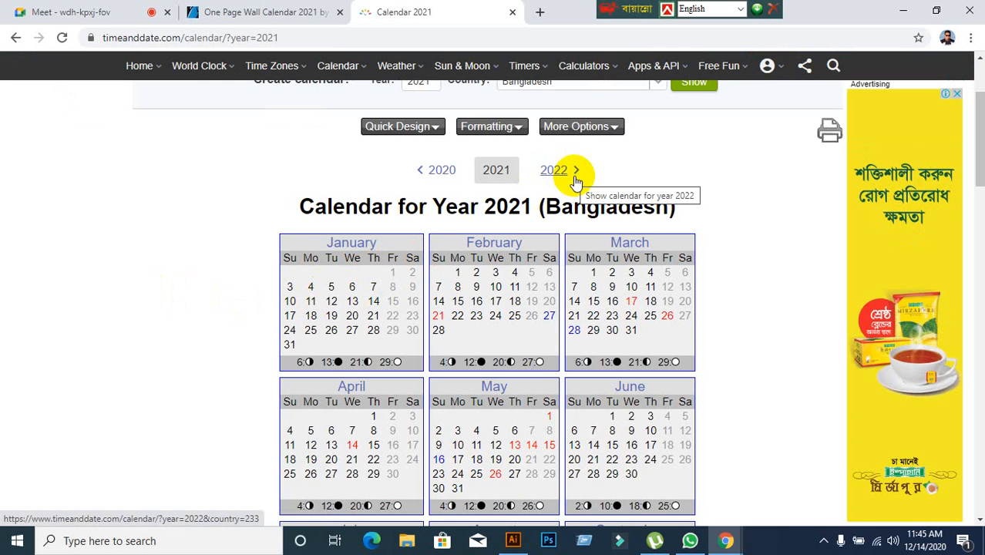
pyautogui.scroll(1, 651, 354)
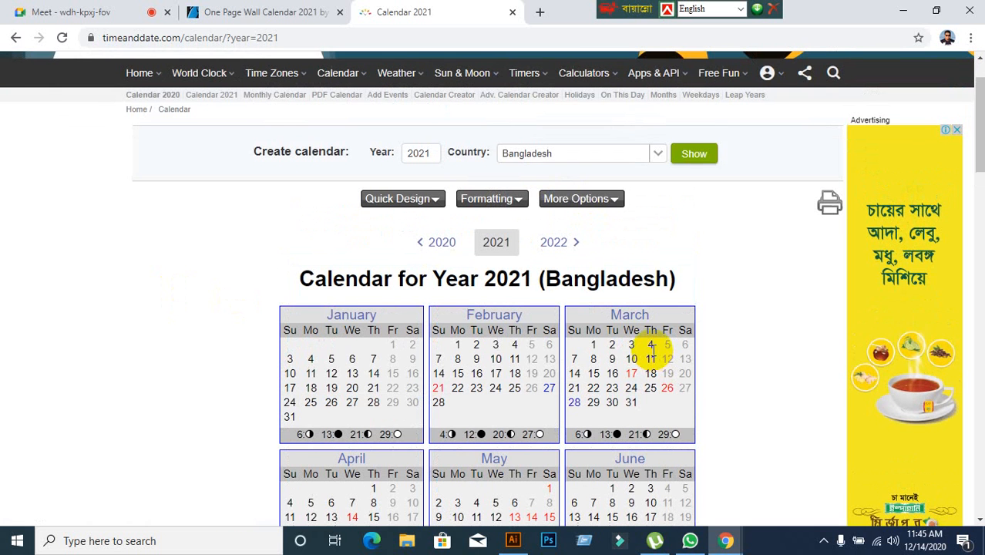
pyautogui.click(583, 193)
pyautogui.scroll(-1, 643, 407)
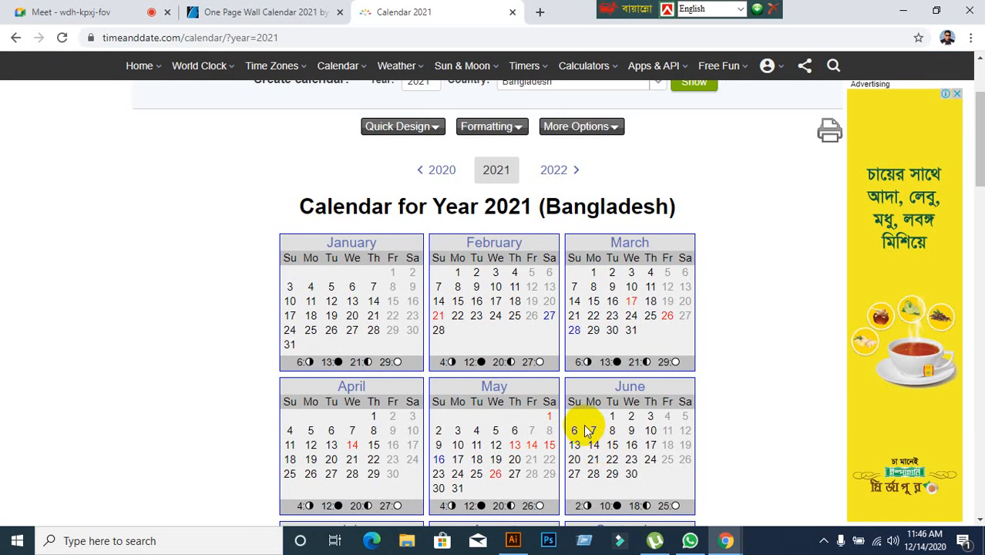
pyautogui.scroll(-2, 587, 431)
pyautogui.scroll(-2, 587, 431)
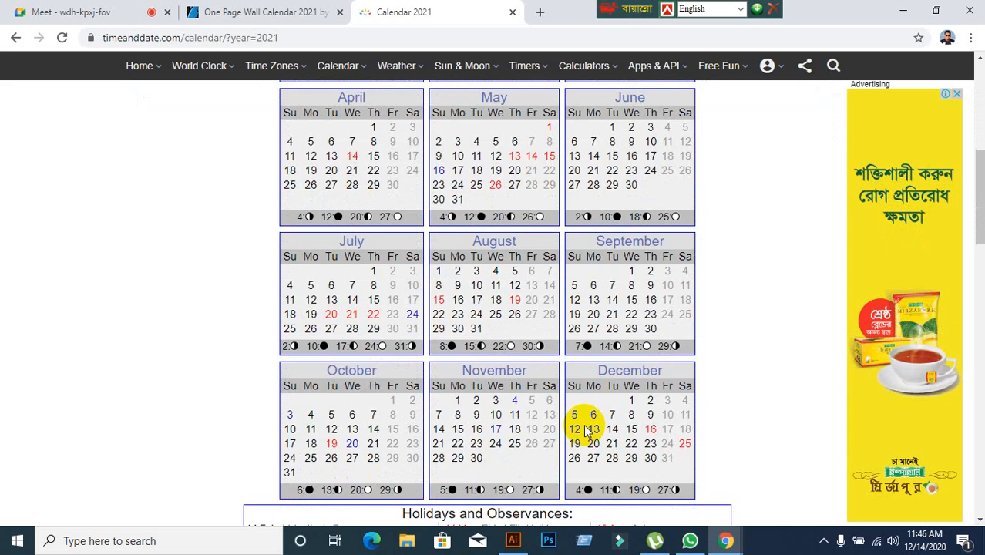
# Examine the country choices, the months from January to December, and the Holidays and Observances list of the 2021 Bangladesh calendar.
pyautogui.scroll(6, 587, 431)
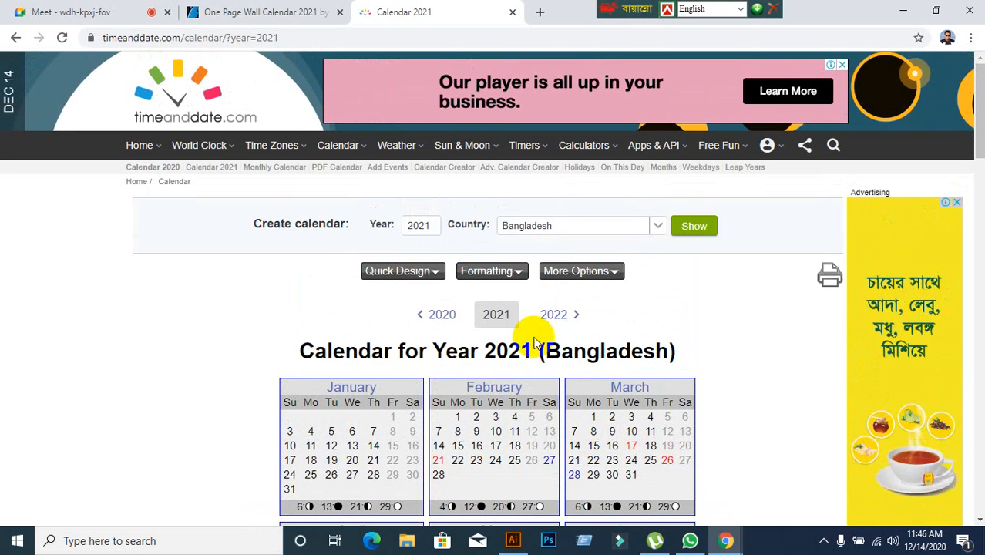
pyautogui.scroll(-2, 536, 343)
pyautogui.scroll(1, 517, 352)
pyautogui.click(655, 155)
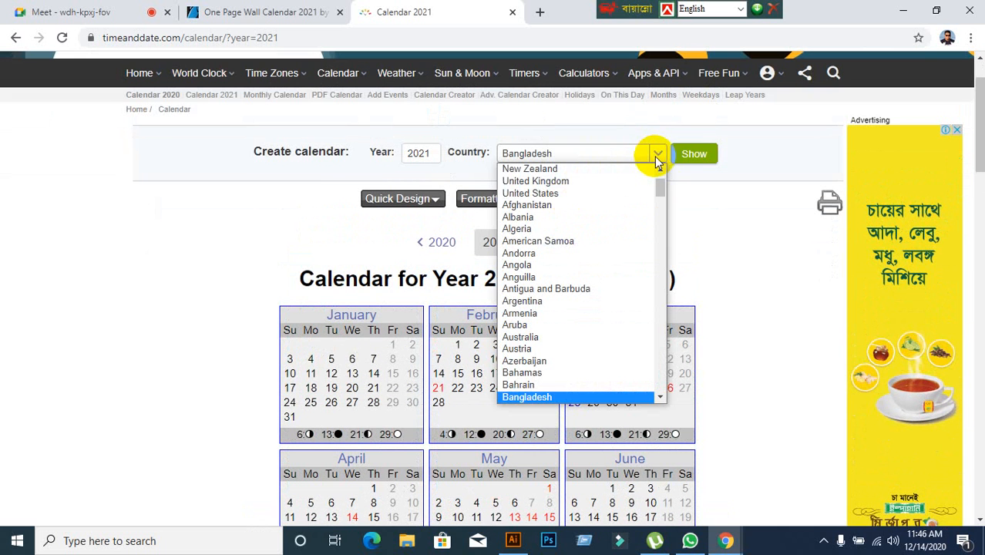
pyautogui.scroll(1, 573, 179)
pyautogui.click(657, 154)
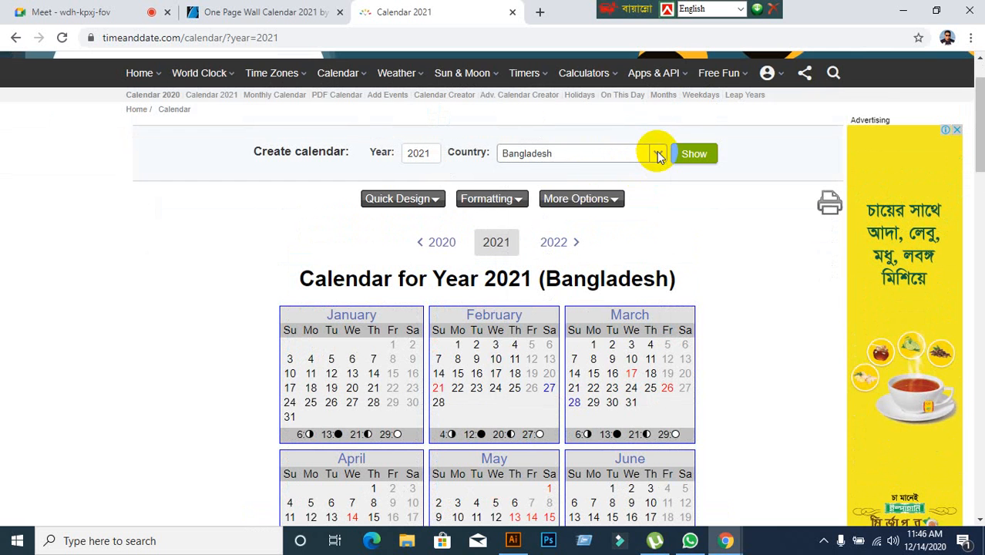
pyautogui.scroll(-2, 563, 351)
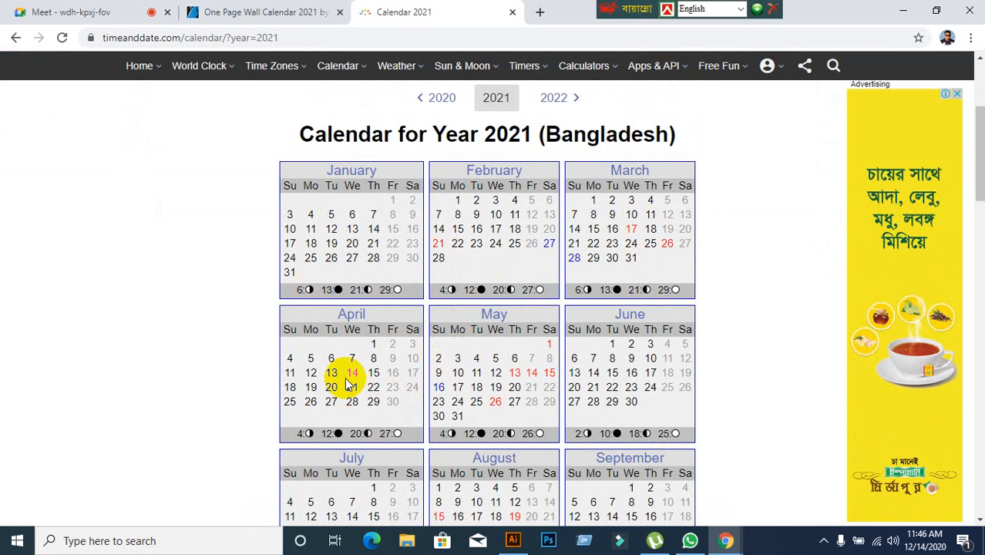
pyautogui.scroll(-1, 398, 422)
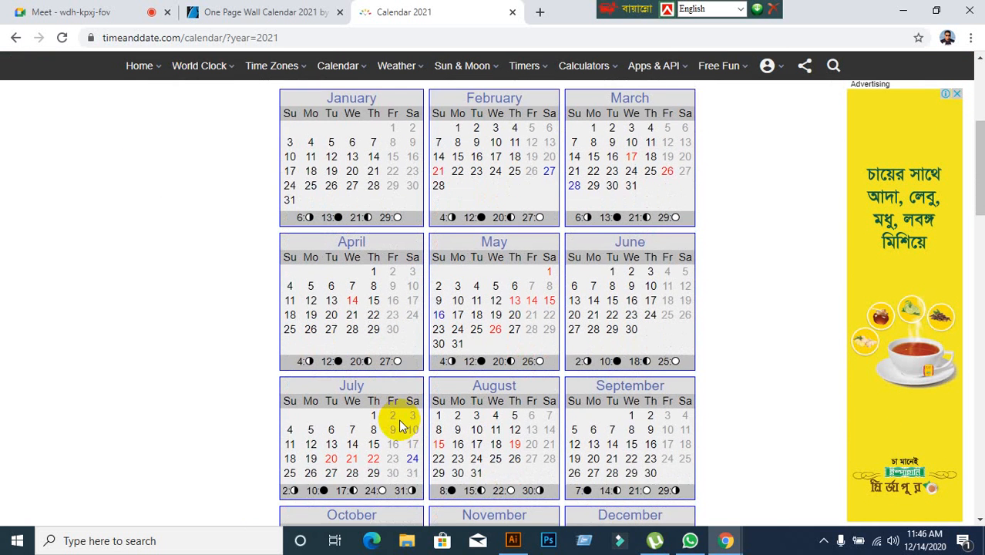
pyautogui.scroll(-1, 411, 376)
pyautogui.scroll(-2, 411, 374)
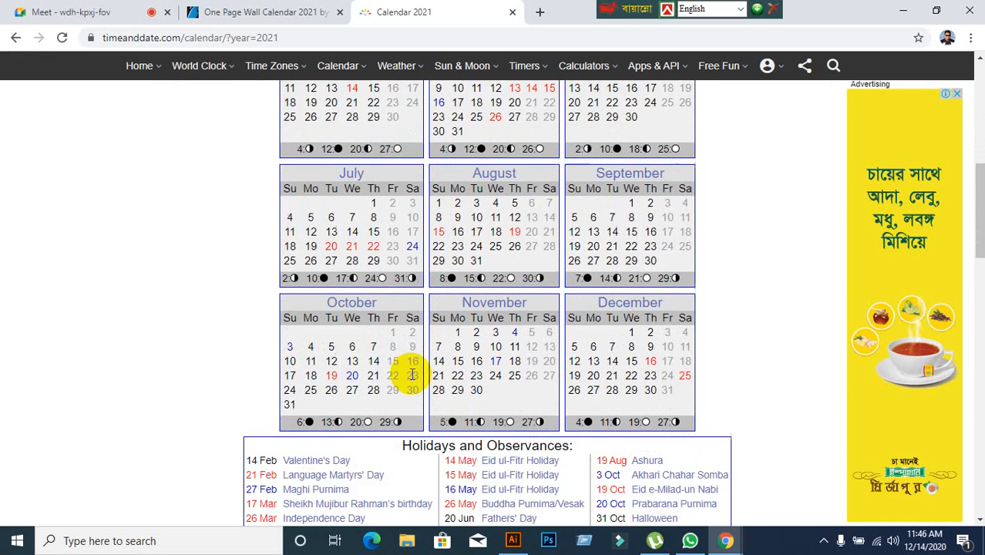
pyautogui.scroll(-3, 416, 372)
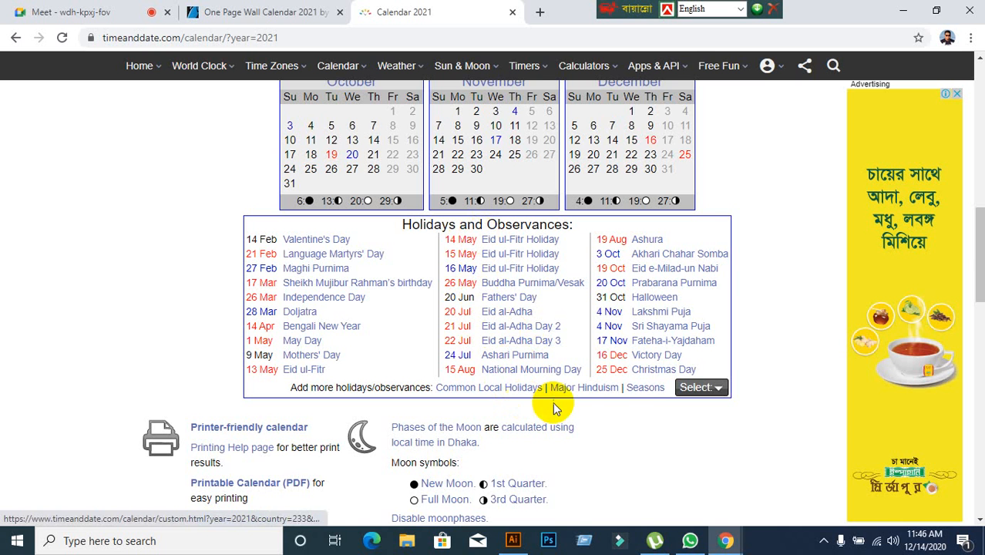
pyautogui.scroll(1, 609, 391)
pyautogui.scroll(4, 609, 391)
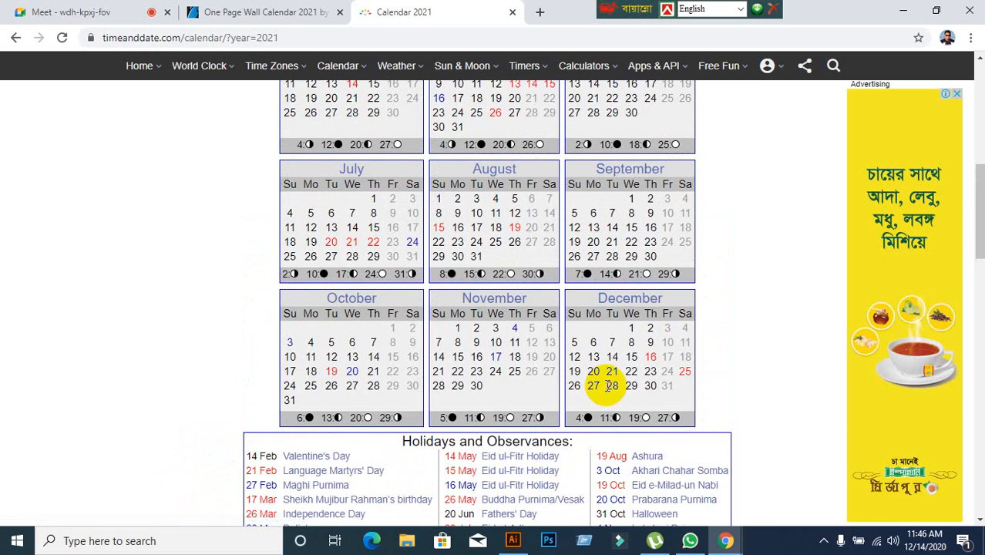
pyautogui.moveTo(247, 67)
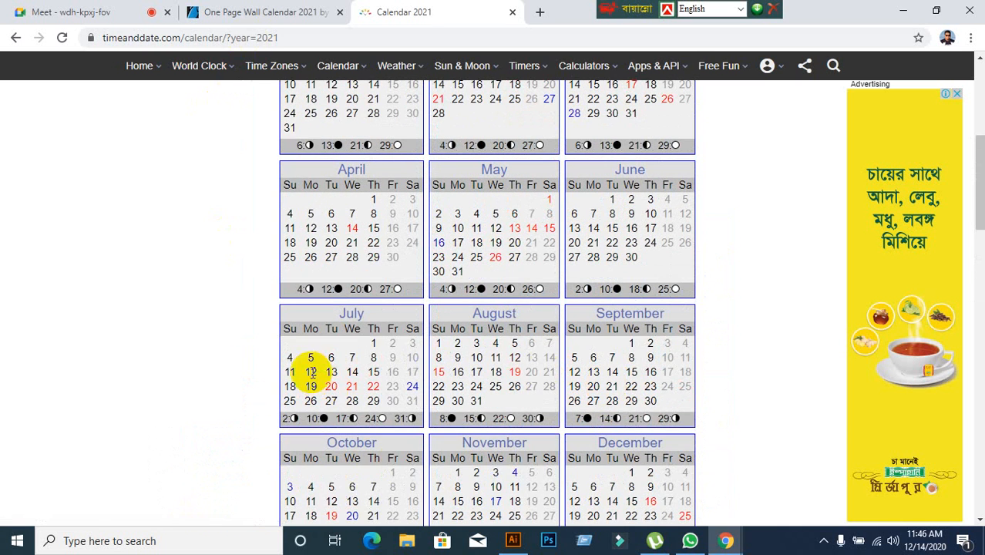
pyautogui.scroll(1, 482, 428)
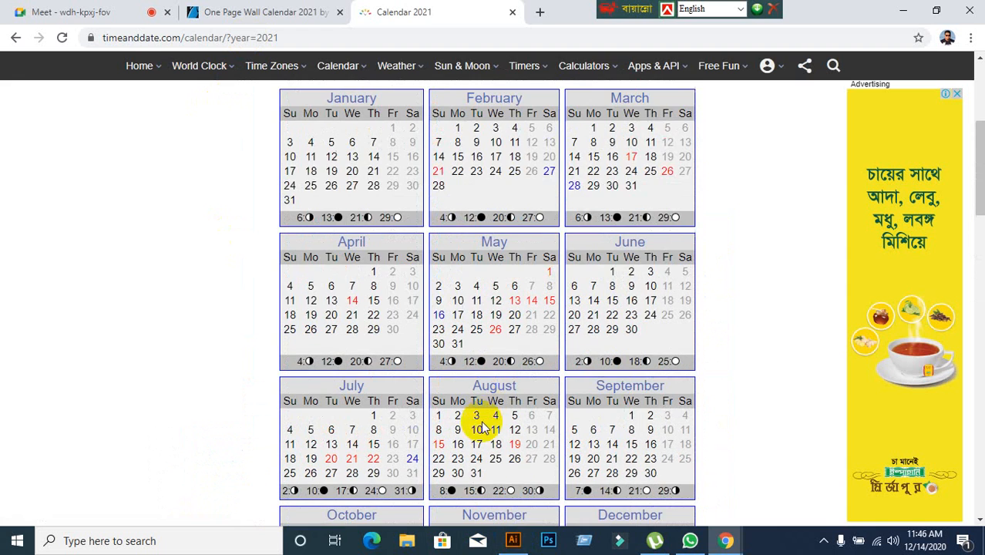
# Switch to Illustrator and shift the dates in the first month block so that 1 falls under FRI.
pyautogui.click(513, 539)
pyautogui.scroll(2, 326, 167)
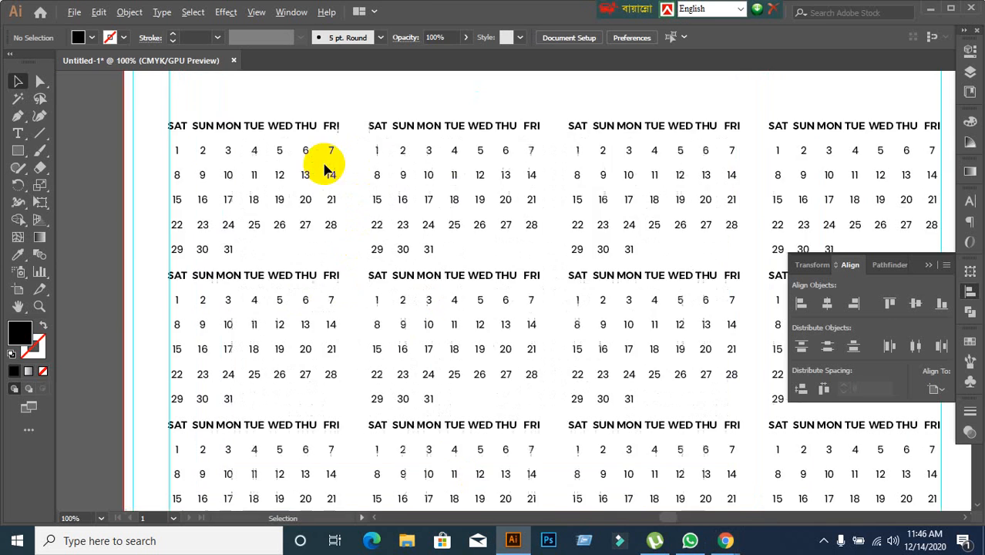
pyautogui.scroll(-1, 314, 171)
pyautogui.moveTo(233, 171); pyautogui.dragTo(303, 193)
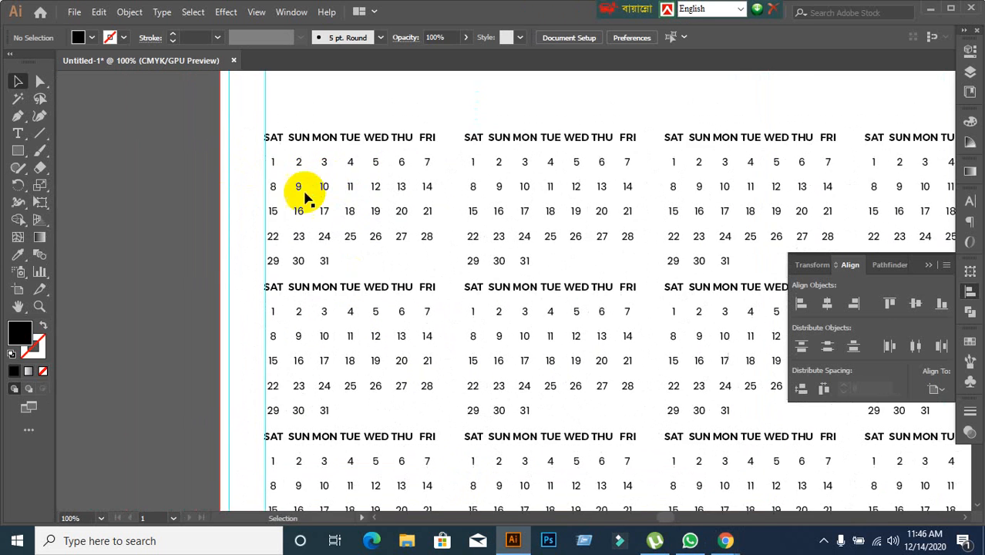
pyautogui.scroll(1, 280, 191)
pyautogui.click(268, 146)
pyautogui.press('t')
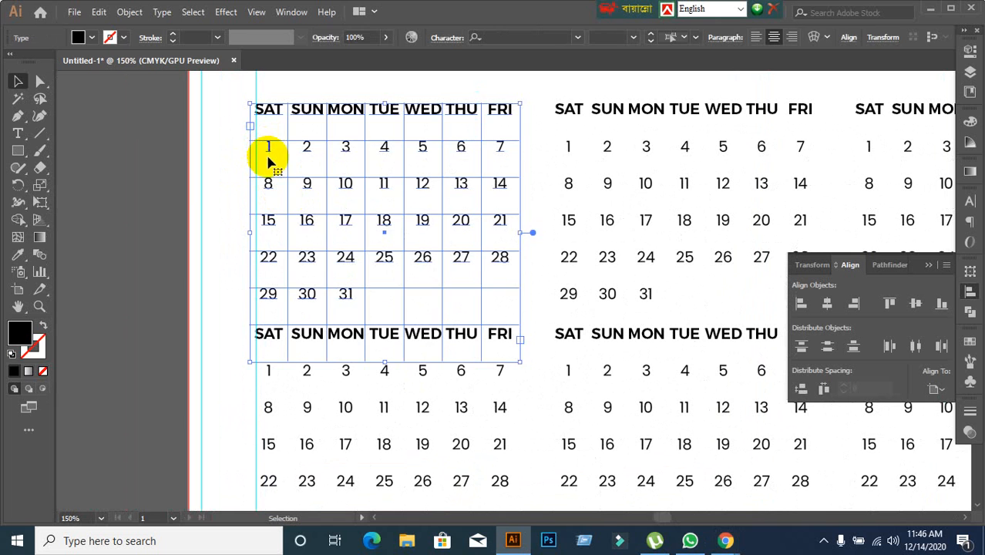
pyautogui.click(267, 146)
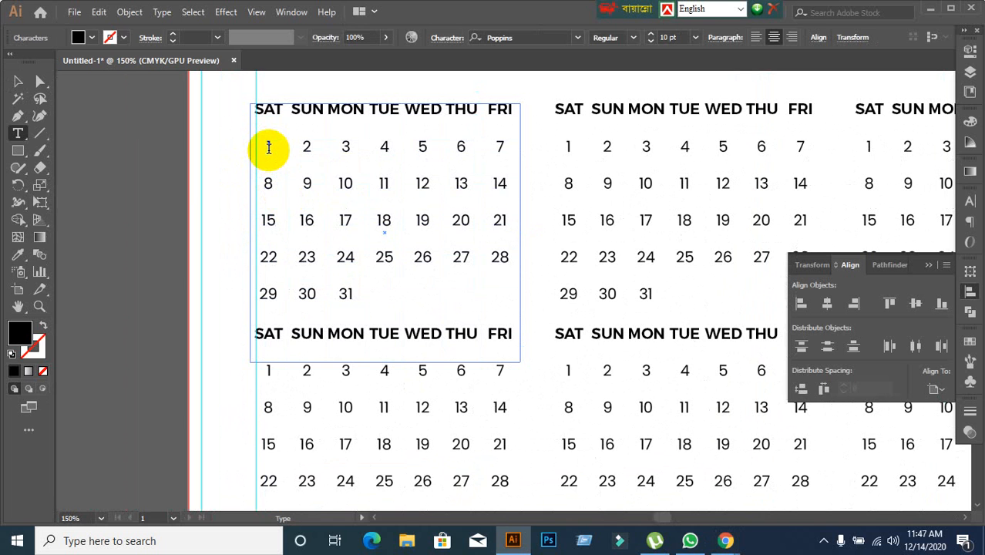
pyautogui.click(17, 81)
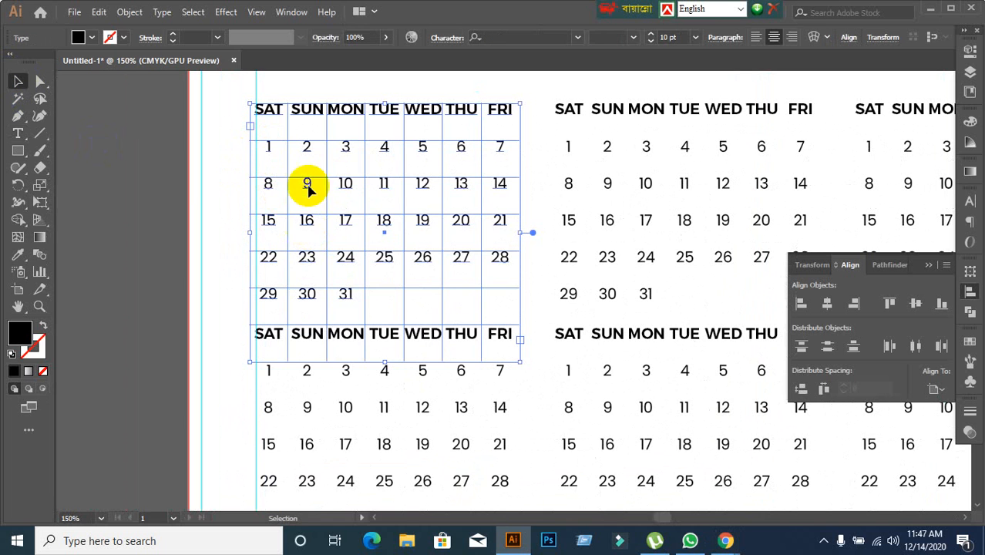
pyautogui.doubleClick(268, 149)
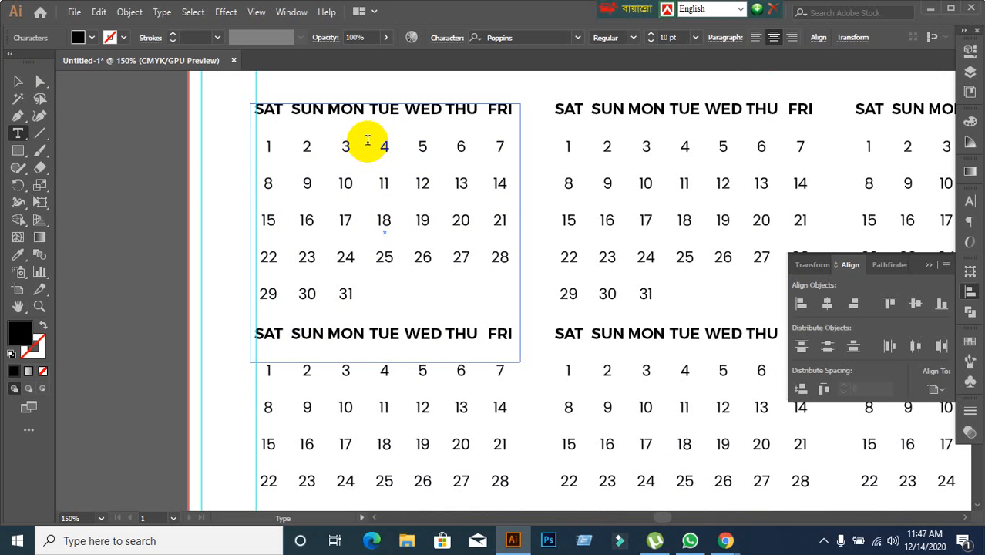
pyautogui.press('Tab')
pyautogui.press('Tab')
pyautogui.press('Tab')
pyautogui.press('Tab')
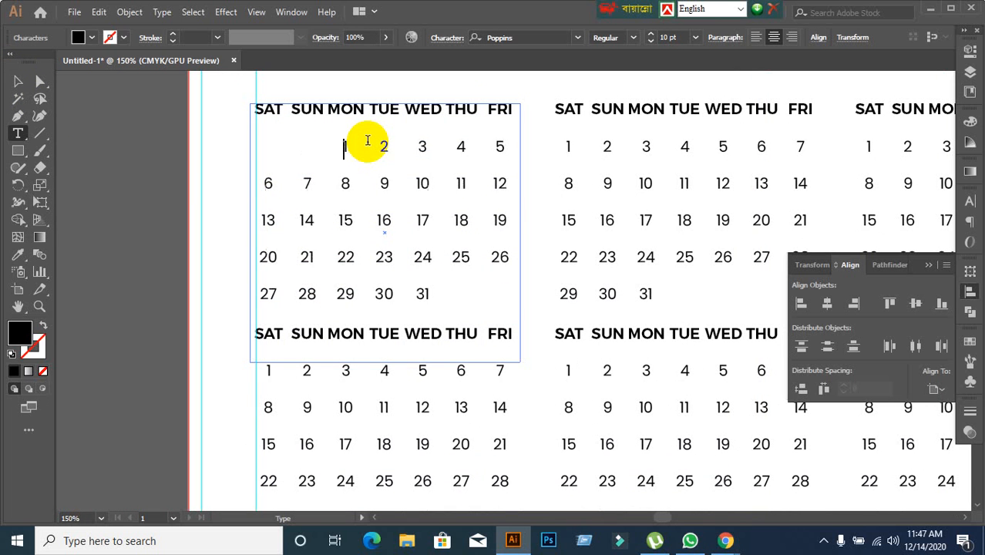
pyautogui.press('Tab')
pyautogui.press('Tab')
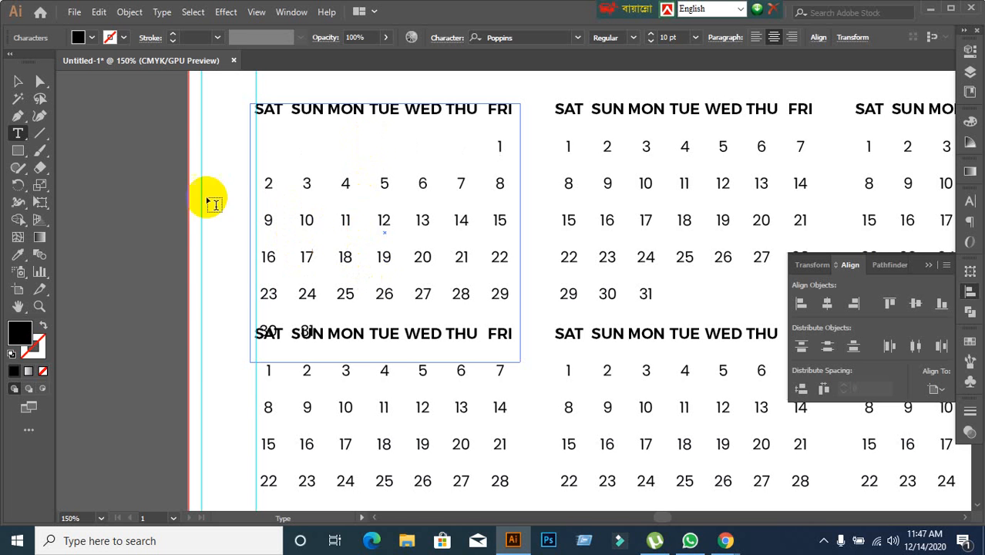
pyautogui.click(17, 81)
pyautogui.click(107, 225)
# Move the first and second rows of month blocks up so that all three rows are clearly separated.
pyautogui.scroll(-4, 293, 254)
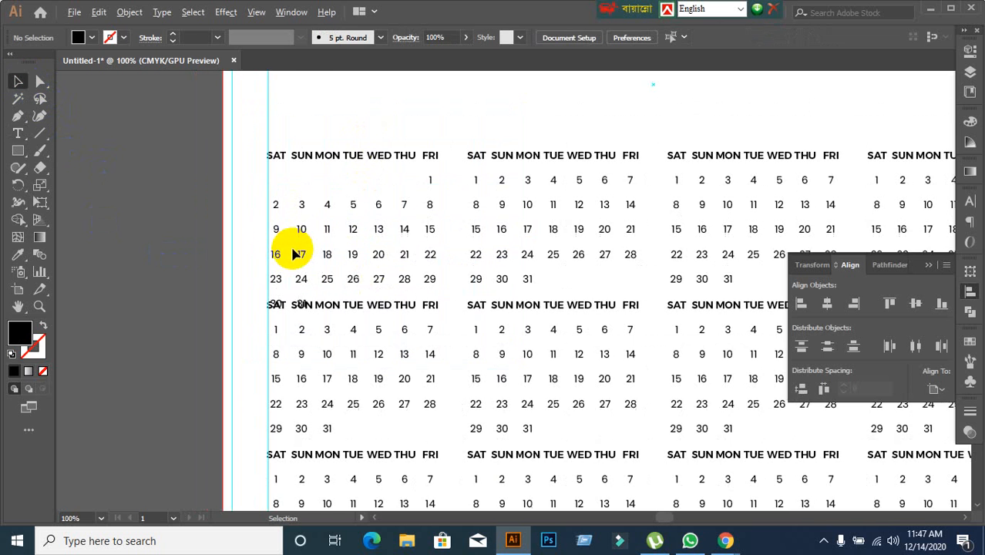
pyautogui.moveTo(189, 191); pyautogui.dragTo(728, 248)
pyautogui.moveTo(636, 199); pyautogui.dragTo(635, 135)
pyautogui.moveTo(248, 311); pyautogui.dragTo(717, 349)
pyautogui.moveTo(596, 294); pyautogui.dragTo(597, 270)
pyautogui.hotkey('ctrl', 'z')
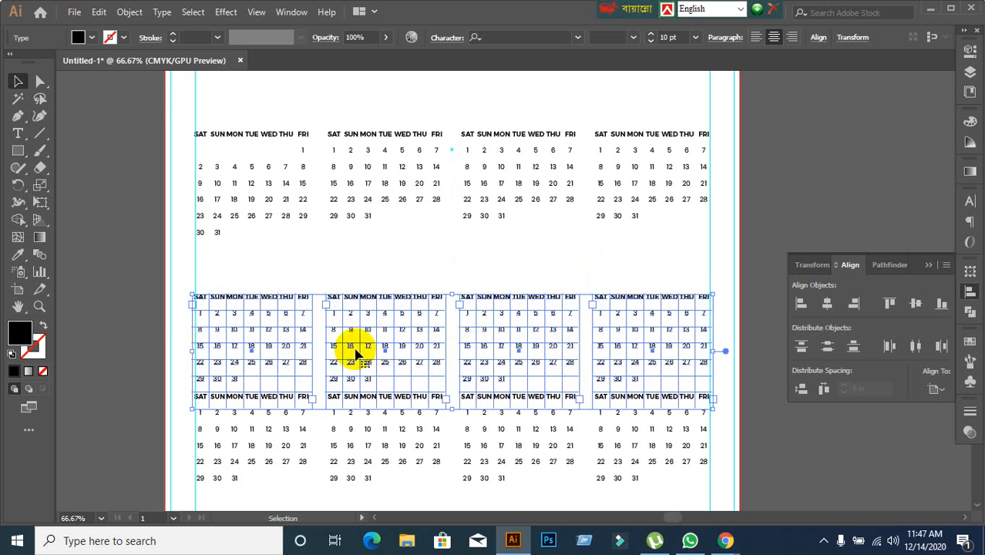
pyautogui.click(165, 325)
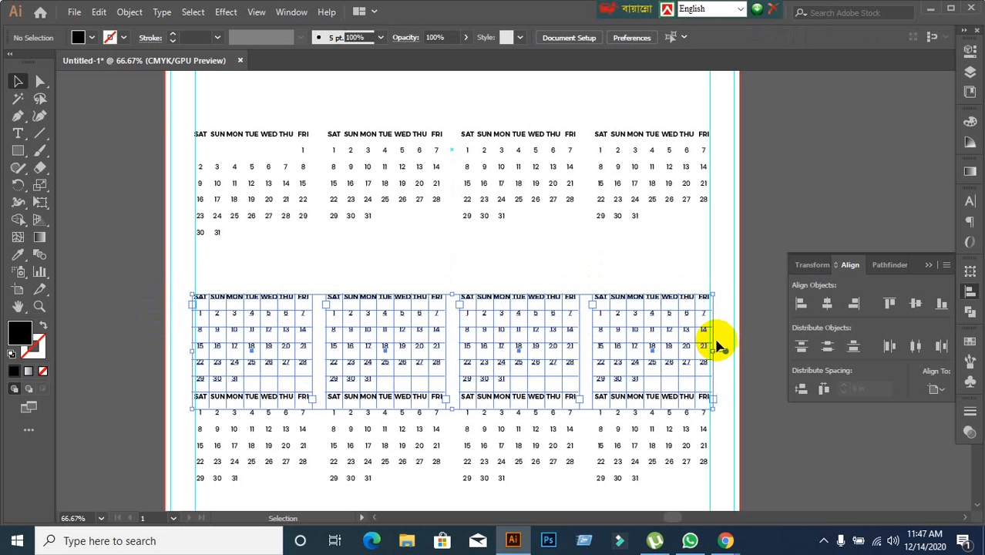
pyautogui.moveTo(638, 301); pyautogui.dragTo(639, 259)
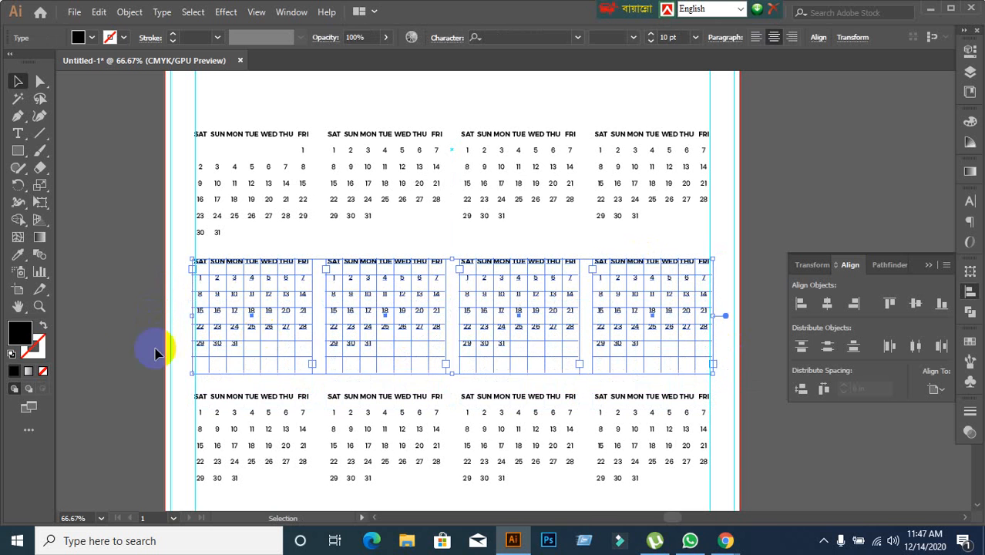
pyautogui.click(150, 349)
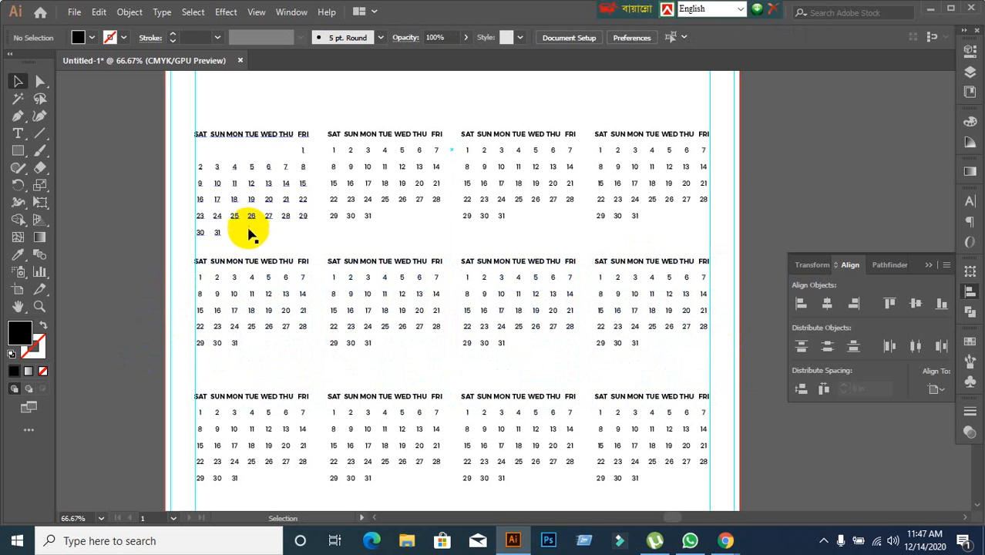
# Shift the dates in the second month block so that 1 falls under MON, and delete dates 29, 30 and 31.
pyautogui.keyDown('alt'); pyautogui.scroll(1, 339, 172); pyautogui.keyUp('alt')
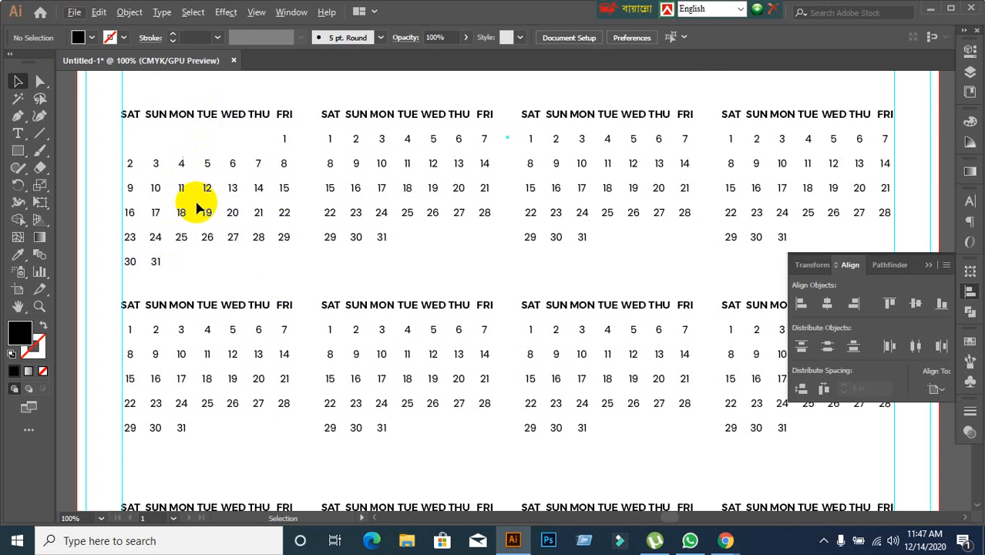
pyautogui.click(335, 146)
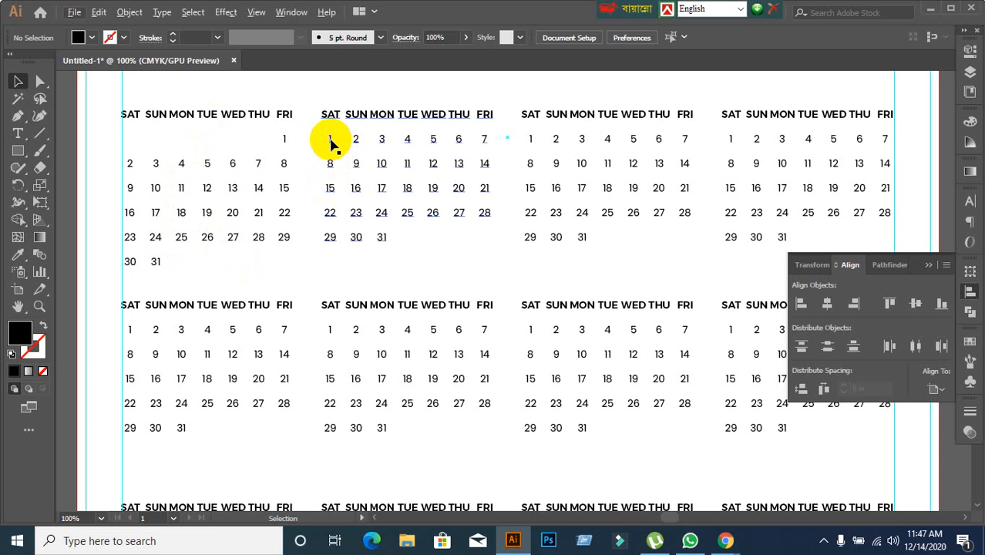
pyautogui.doubleClick(329, 139)
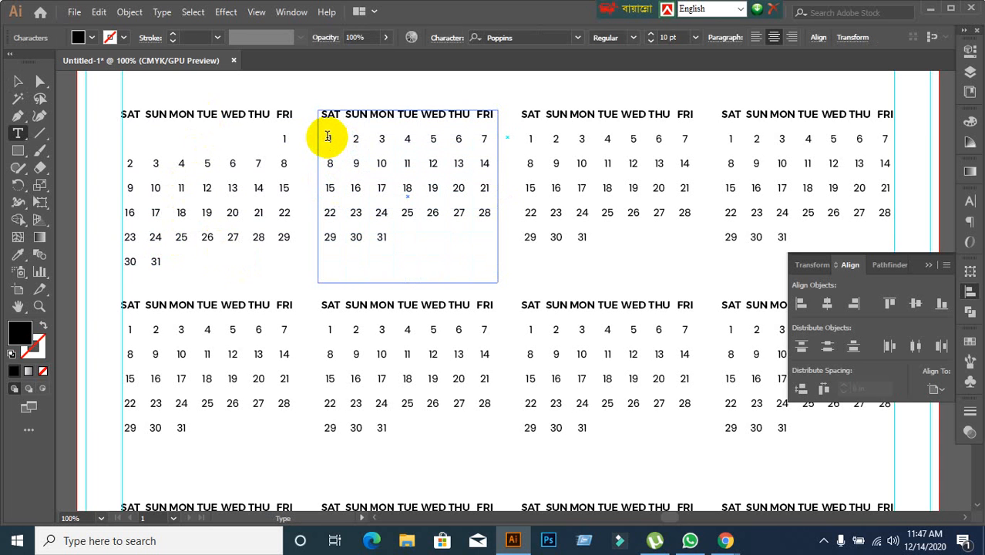
pyautogui.press('Tab')
pyautogui.press('Tab')
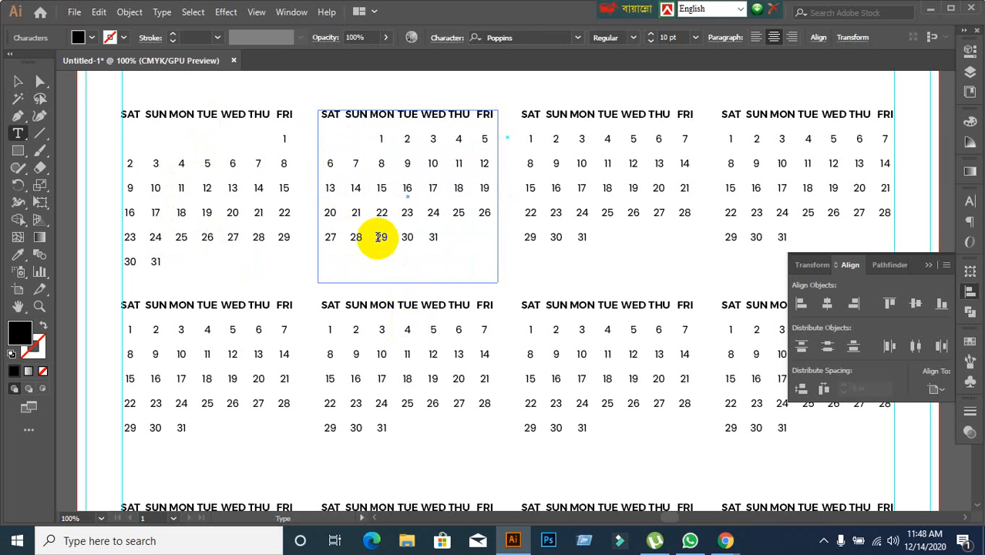
pyautogui.moveTo(379, 236); pyautogui.dragTo(461, 250)
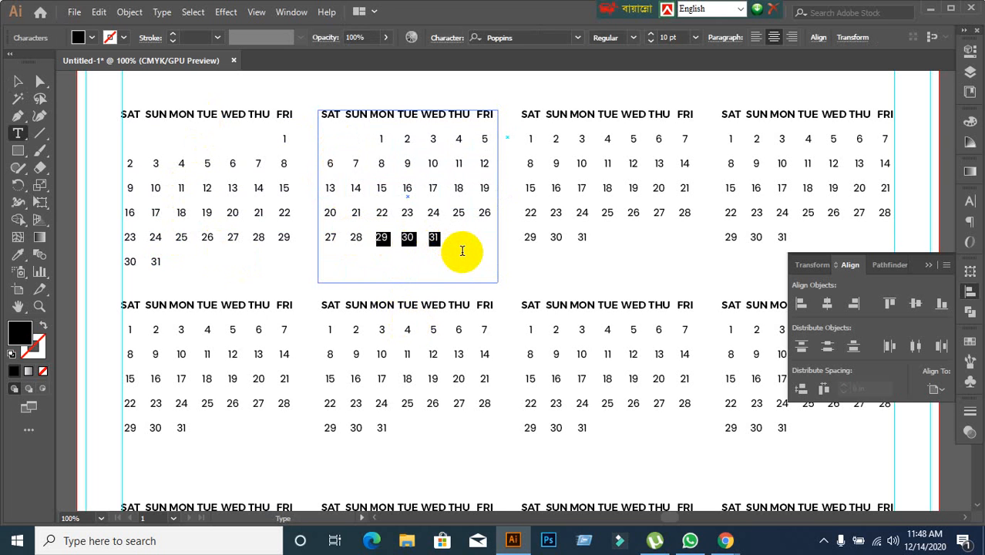
pyautogui.press('Delete')
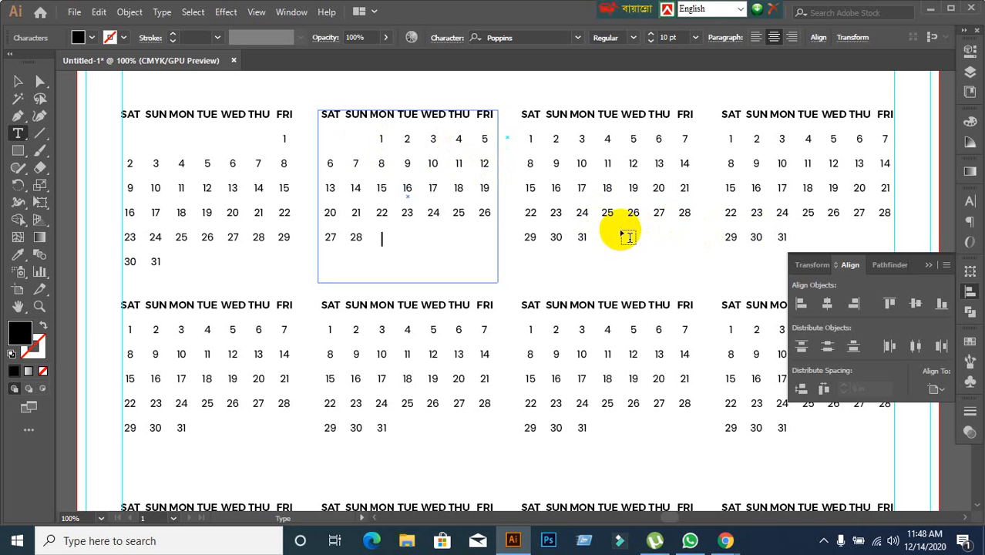
# Shift the dates in the third month block of the first row so that 1 falls under MON.
pyautogui.click(529, 136)
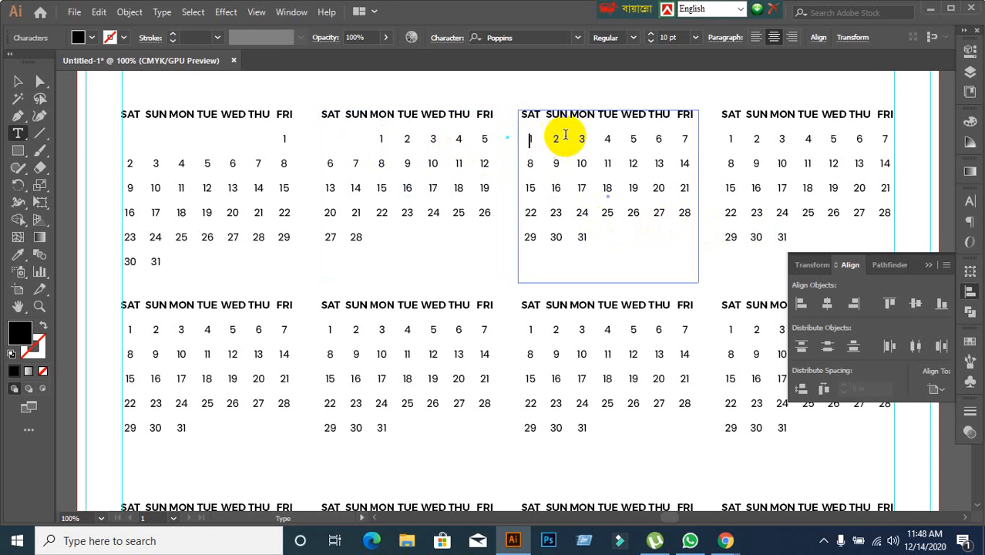
pyautogui.press('Tab')
pyautogui.press('Tab')
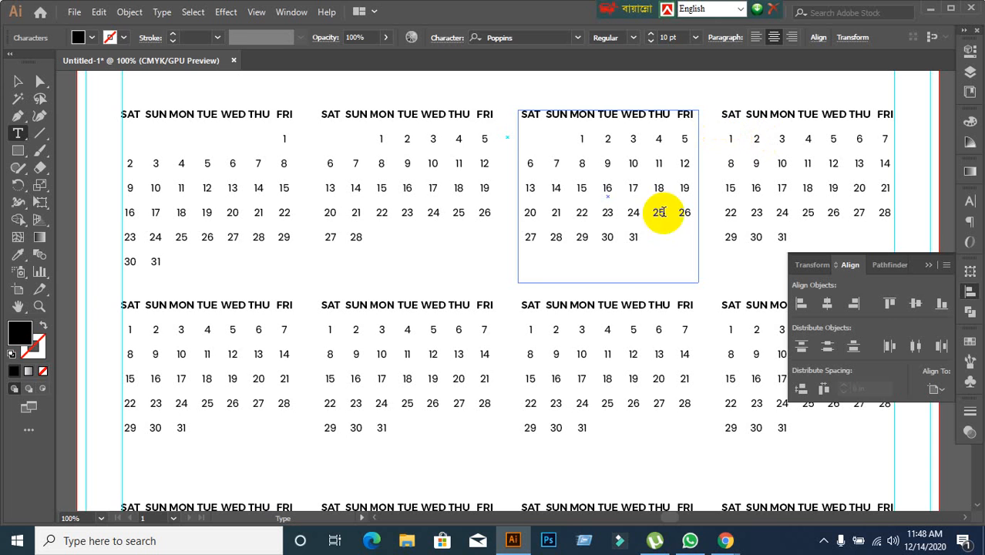
pyautogui.click(12, 82)
# Shift the dates in the fourth month block of the first row so that 1 falls under THU, and delete 31.
pyautogui.click(801, 168)
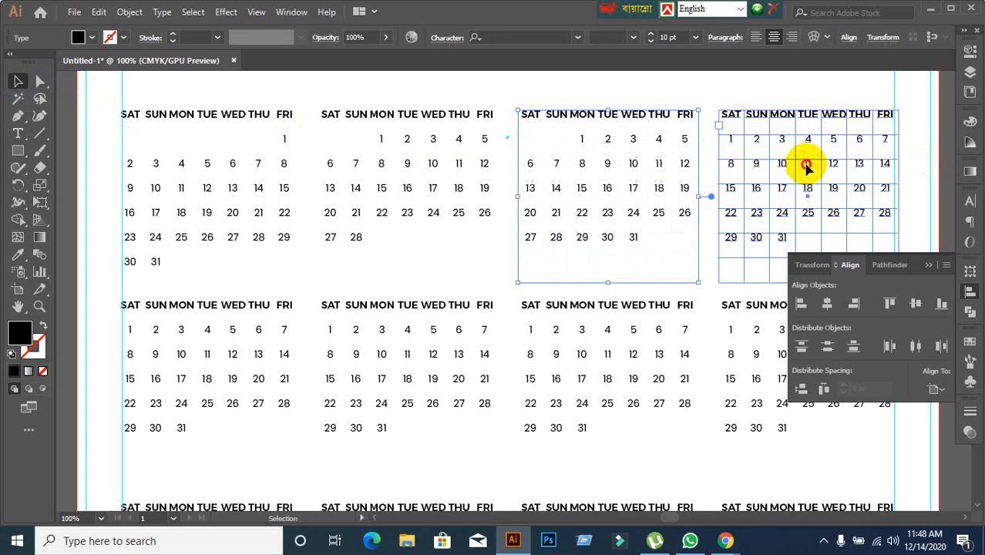
pyautogui.doubleClick(731, 141)
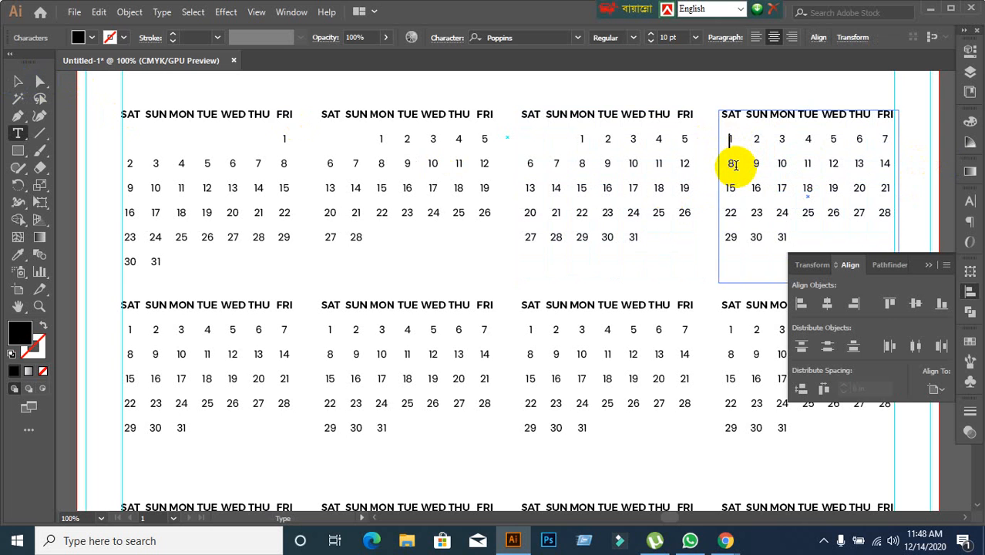
pyautogui.press('Tab')
pyautogui.press('Tab')
pyautogui.press('Tab')
pyautogui.press('Tab')
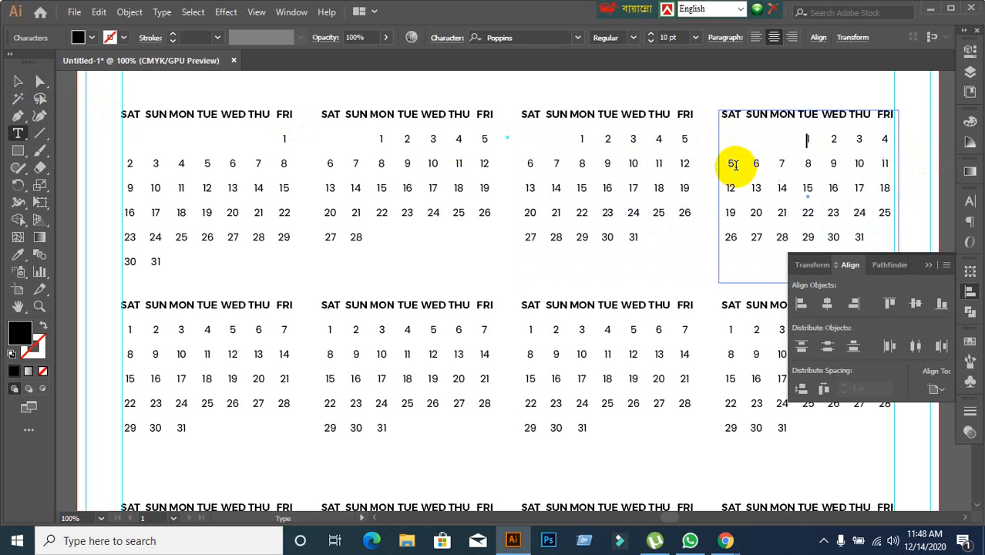
pyautogui.press('Tab')
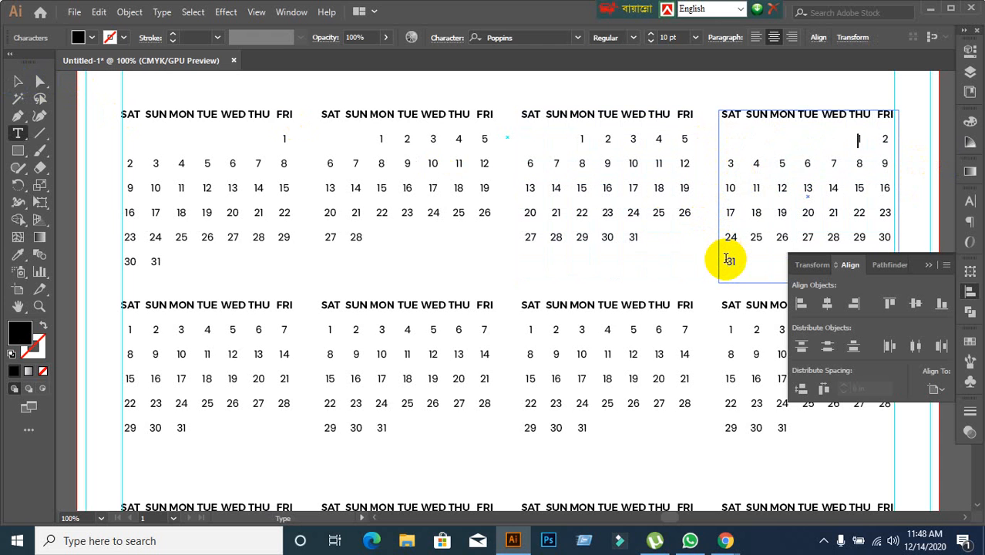
pyautogui.moveTo(726, 260); pyautogui.dragTo(754, 264)
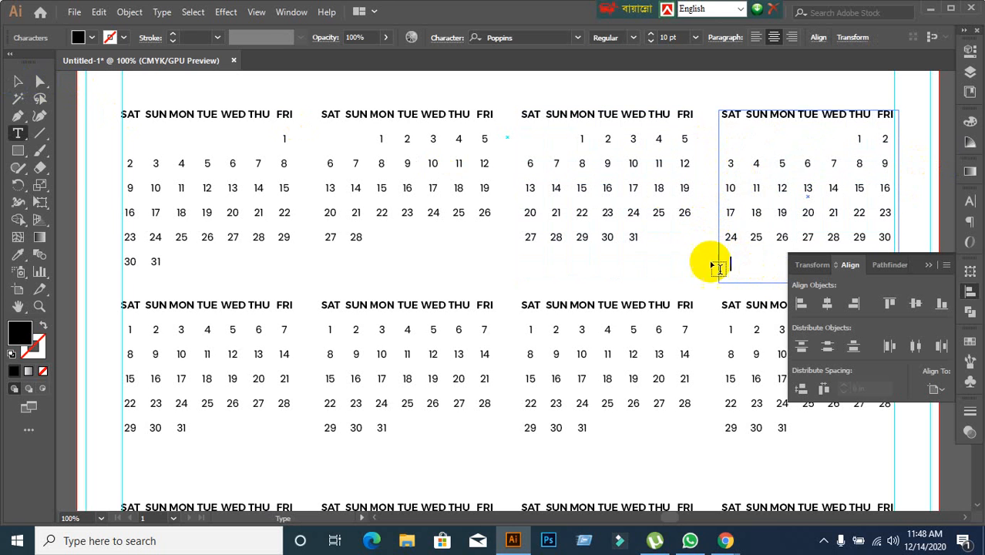
pyautogui.scroll(-3, 530, 272)
pyautogui.scroll(-2, 537, 284)
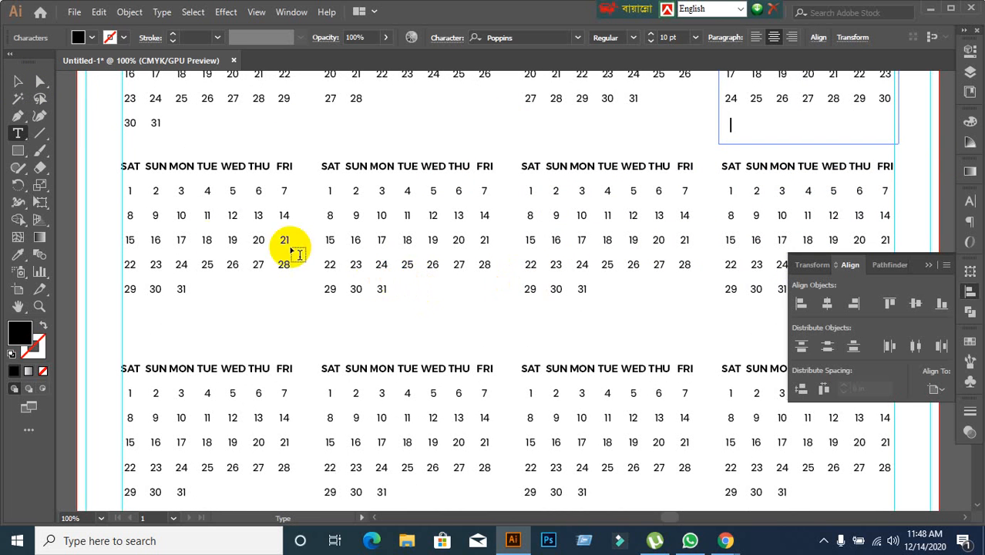
pyautogui.scroll(2, 372, 248)
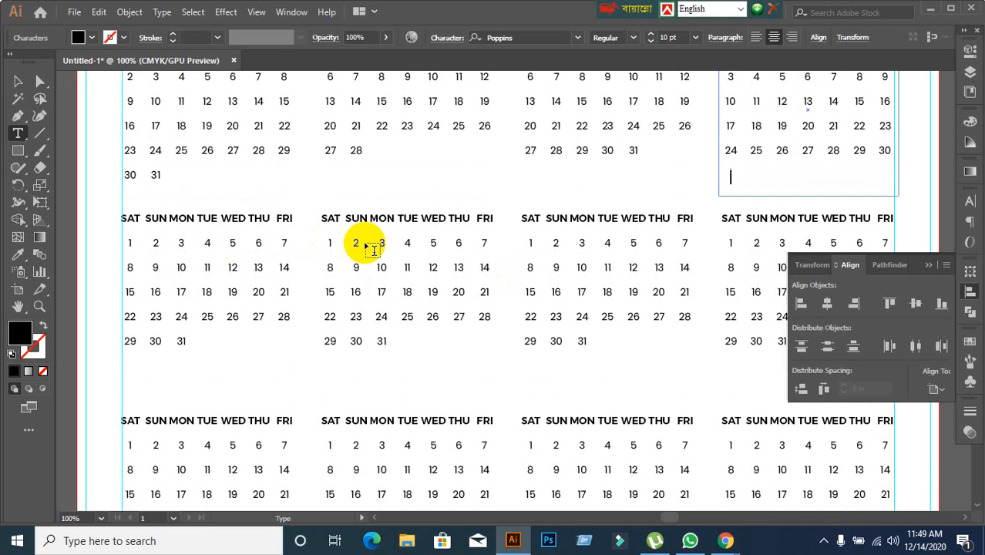
pyautogui.scroll(3, 372, 248)
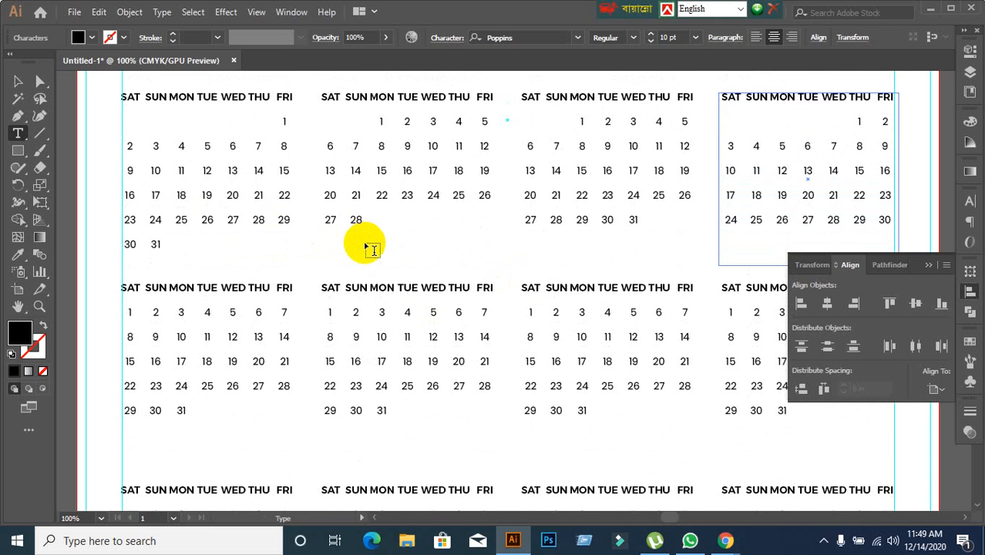
pyautogui.scroll(-2, 372, 249)
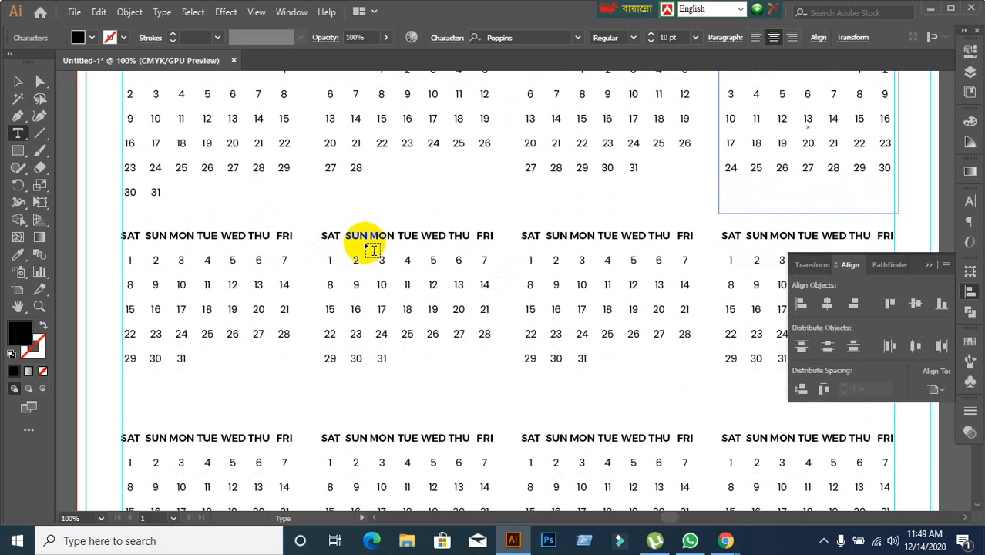
pyautogui.scroll(2, 298, 278)
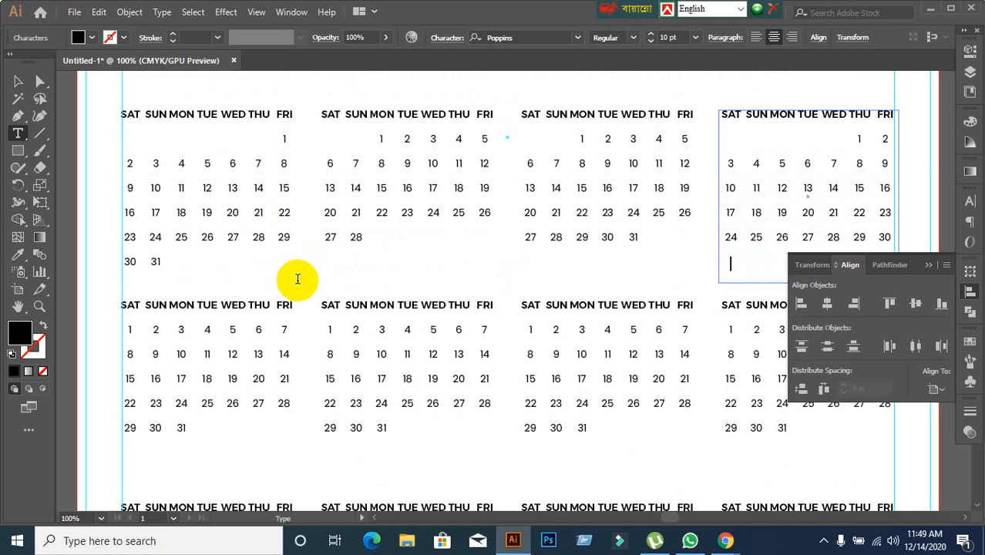
pyautogui.scroll(-2, 297, 278)
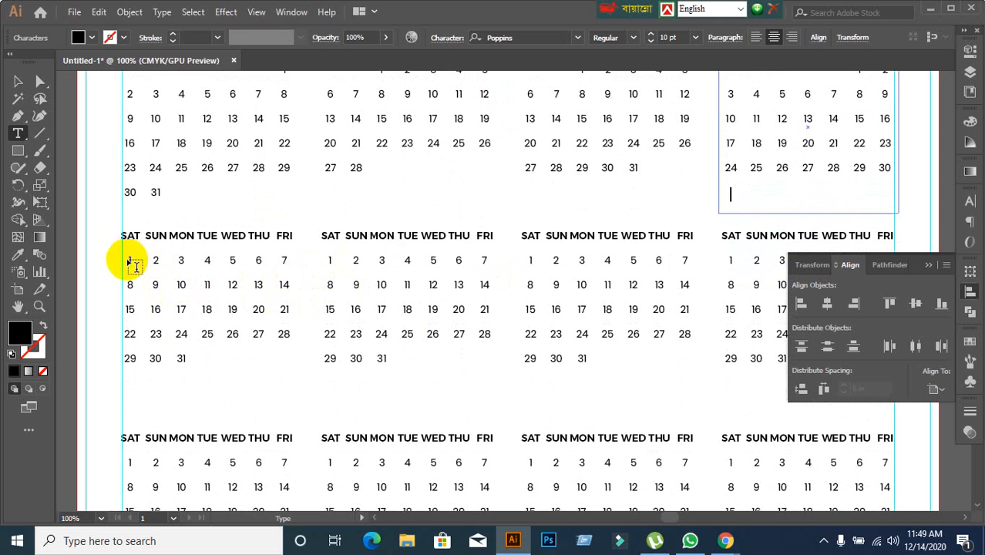
pyautogui.click(18, 81)
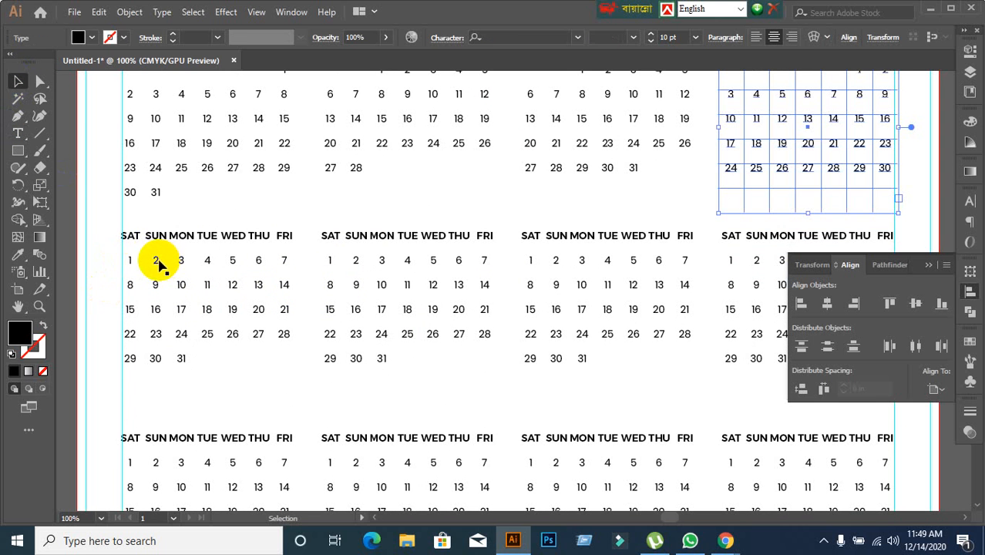
pyautogui.click(157, 262)
pyautogui.doubleClick(128, 263)
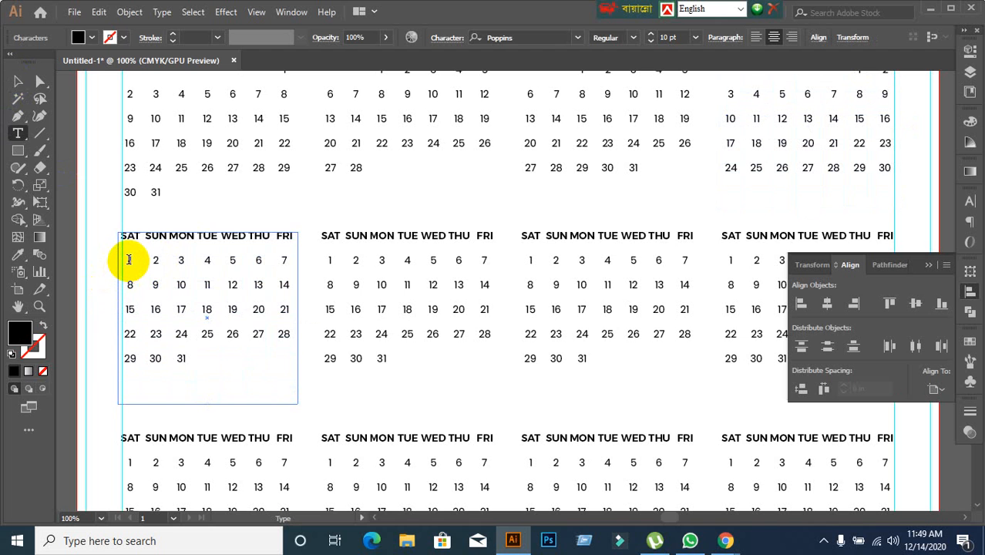
pyautogui.press('Tab')
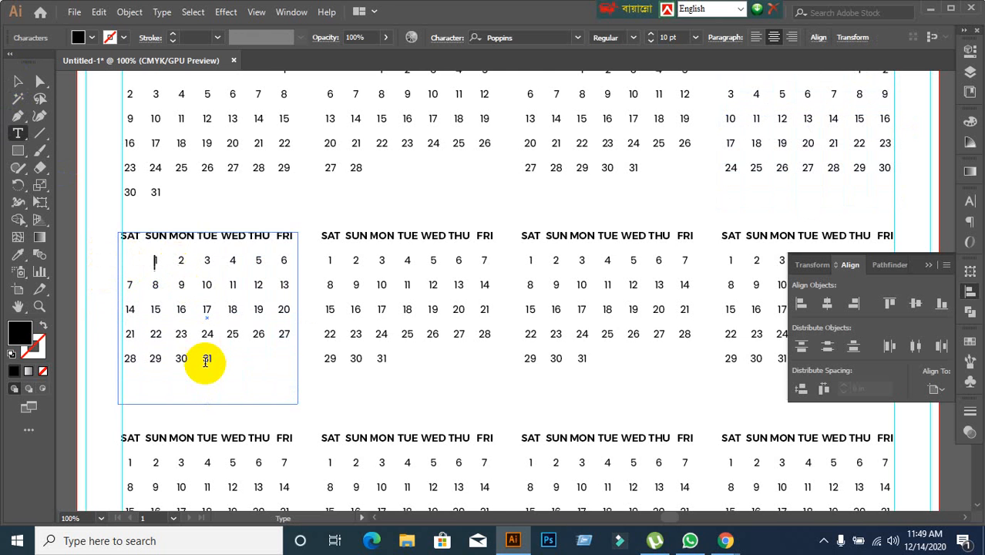
pyautogui.scroll(3, 440, 320)
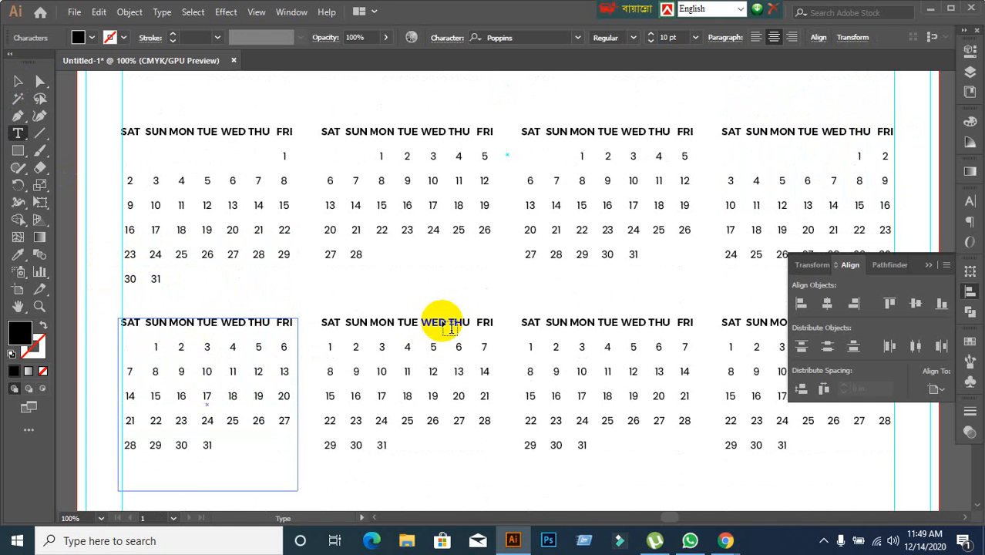
pyautogui.scroll(-1, 451, 329)
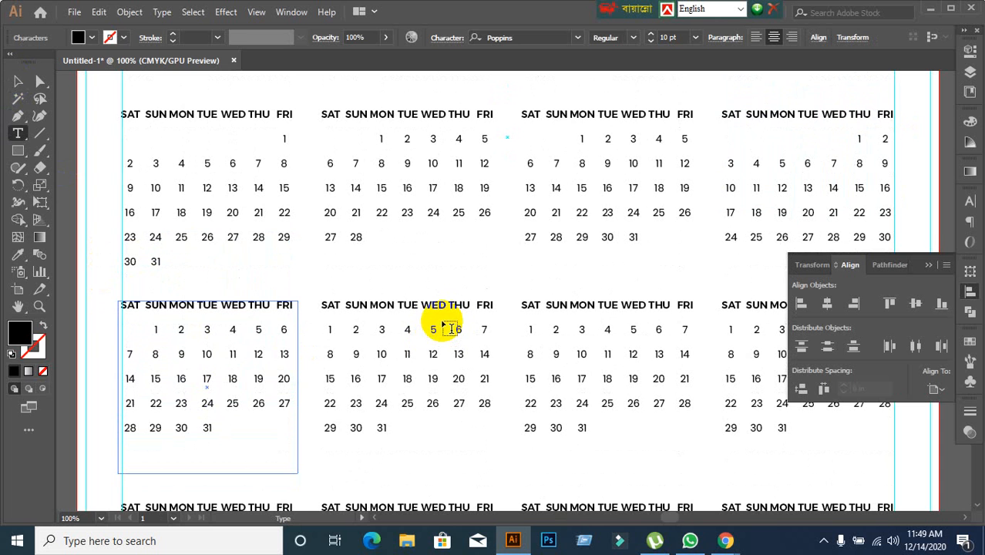
pyautogui.press('BackSpace')
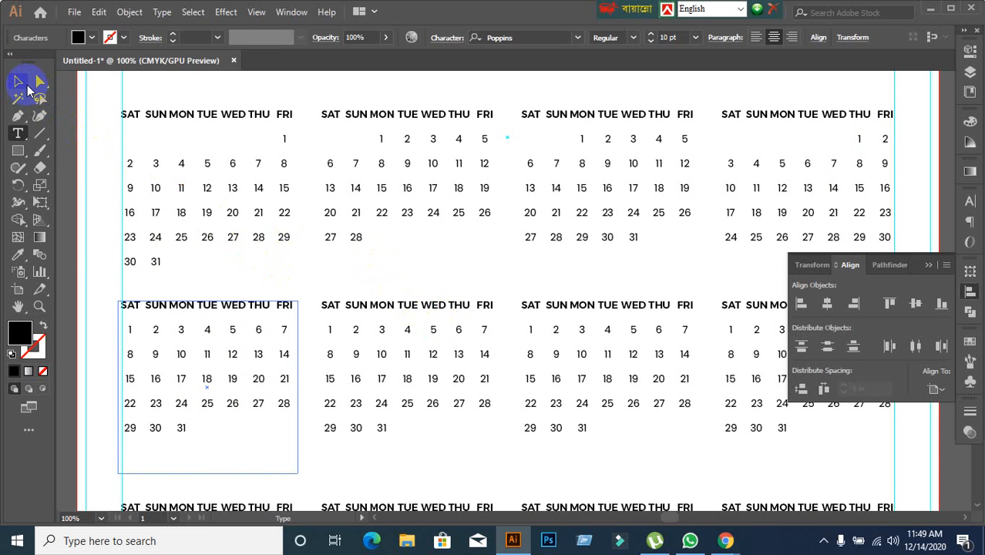
pyautogui.click(27, 88)
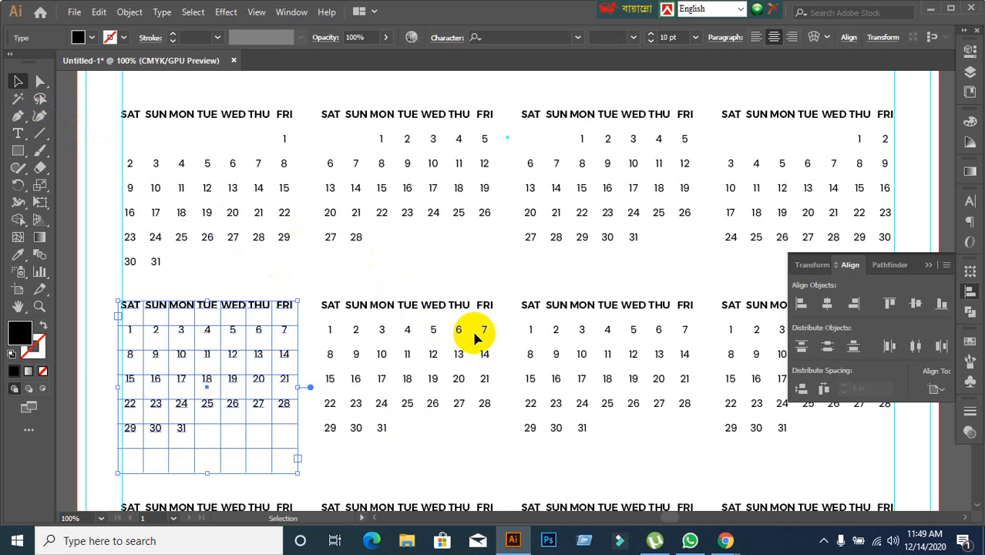
# Shift the dates in the second month block of the second row so that 1 falls under TUE, and delete 31.
pyautogui.scroll(-3, 409, 402)
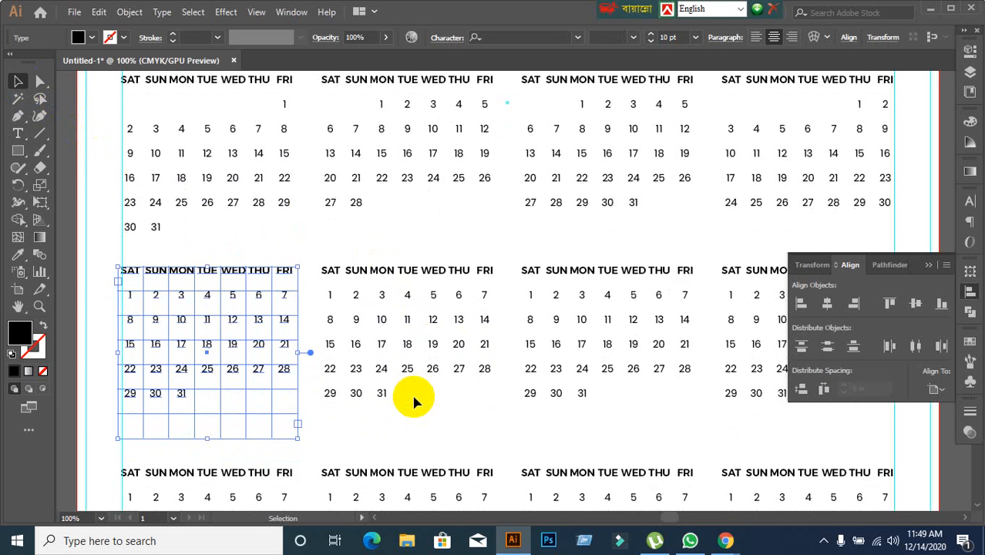
pyautogui.scroll(5, 414, 401)
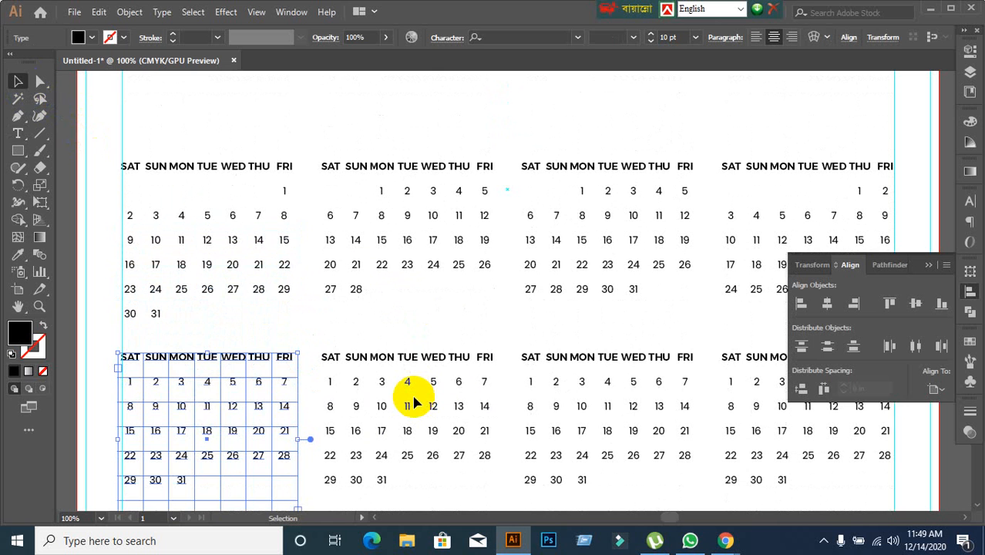
pyautogui.scroll(-5, 414, 400)
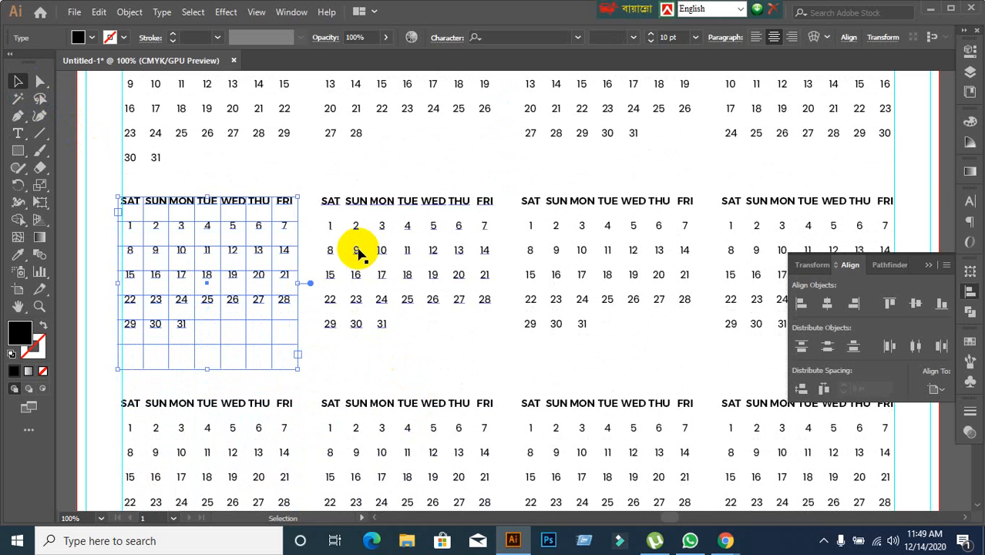
pyautogui.click(375, 216)
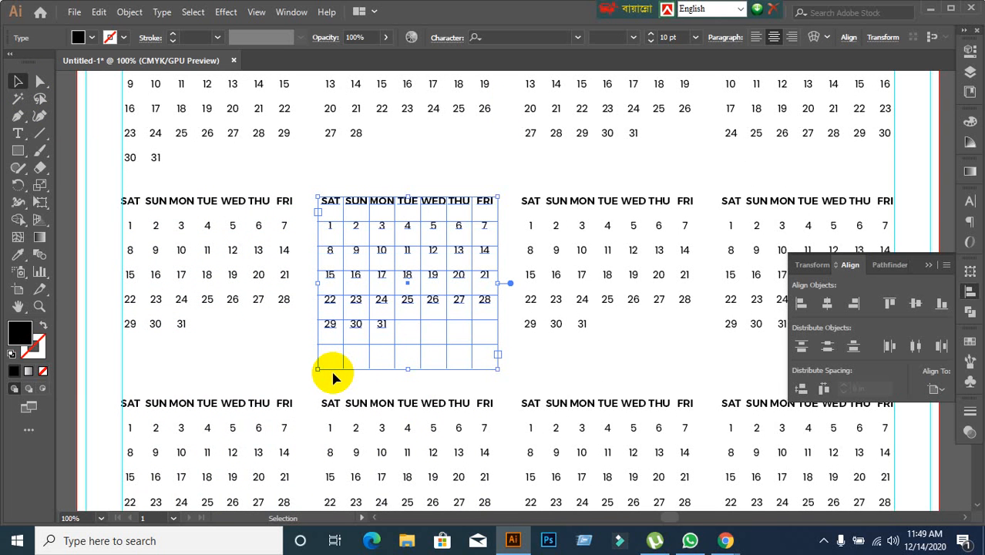
pyautogui.doubleClick(329, 225)
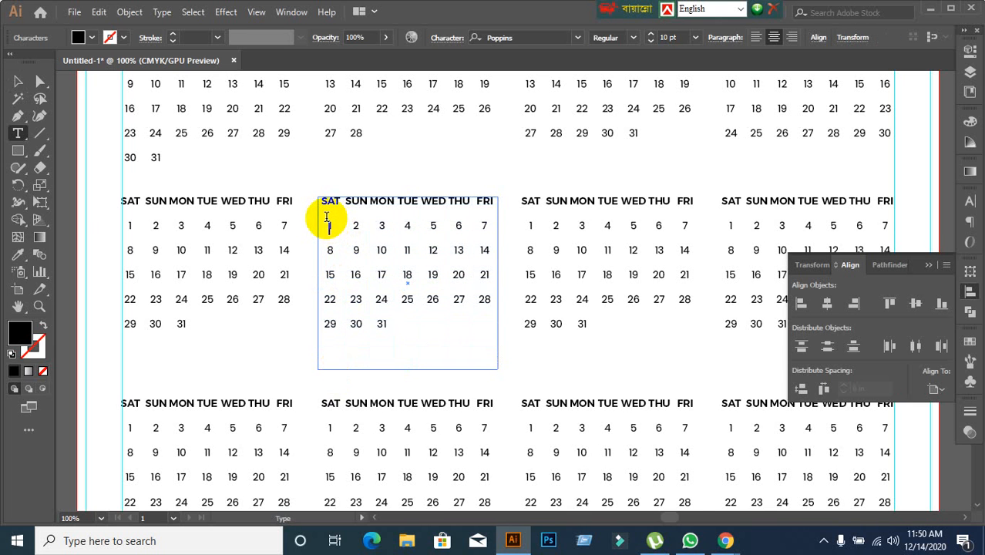
pyautogui.press('Tab')
pyautogui.press('Tab')
pyautogui.press('Tab')
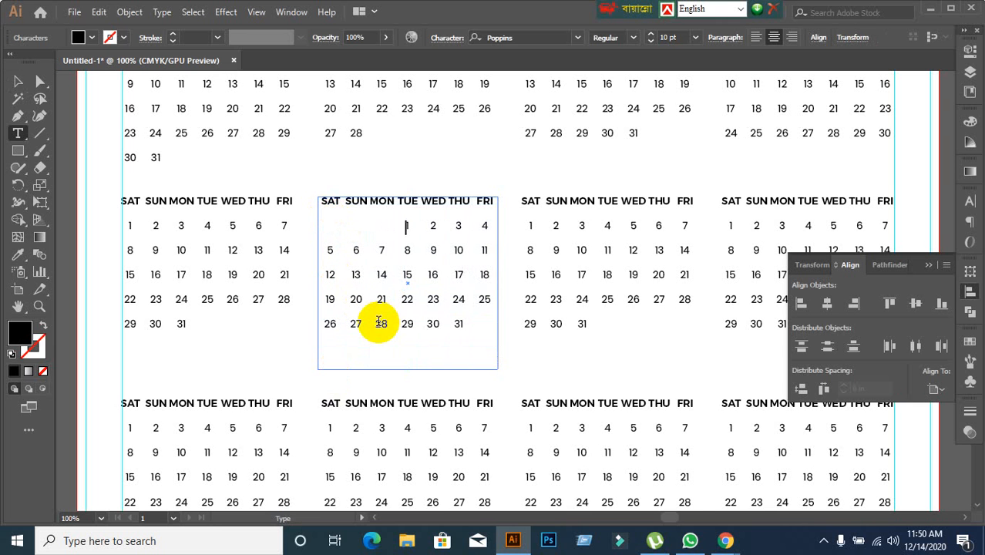
pyautogui.doubleClick(459, 327)
pyautogui.press('BackSpace')
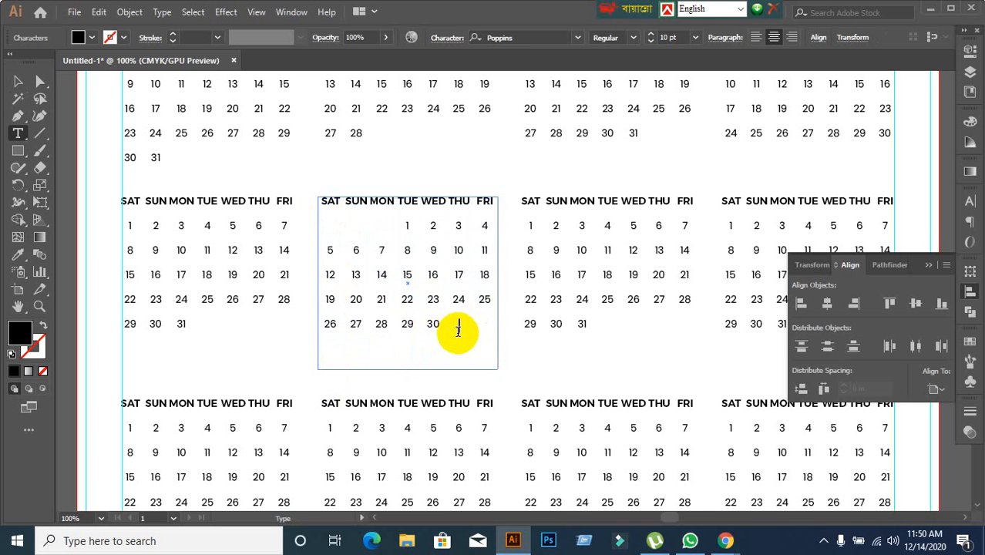
pyautogui.click(17, 81)
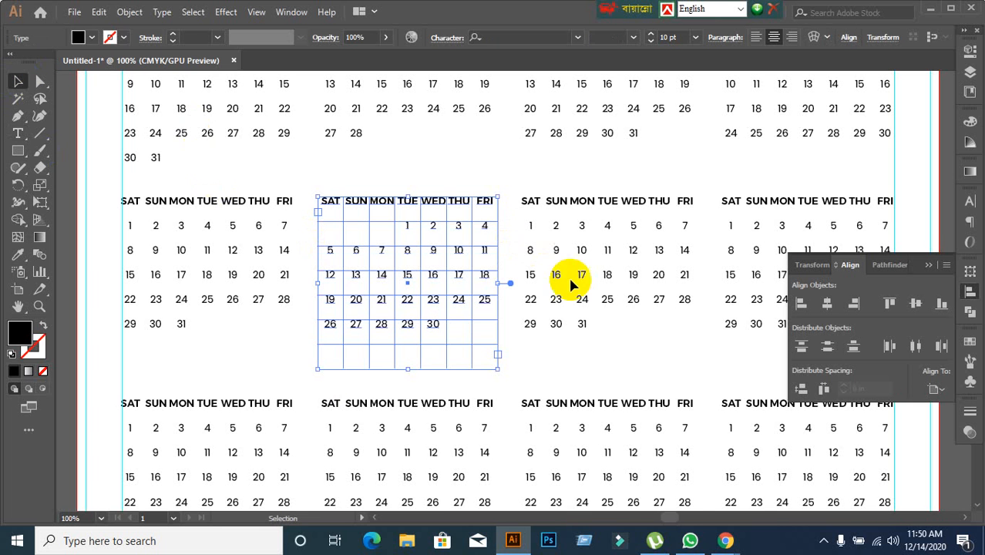
# Open the third month block of the second row for text editing at date 1.
pyautogui.click(576, 204)
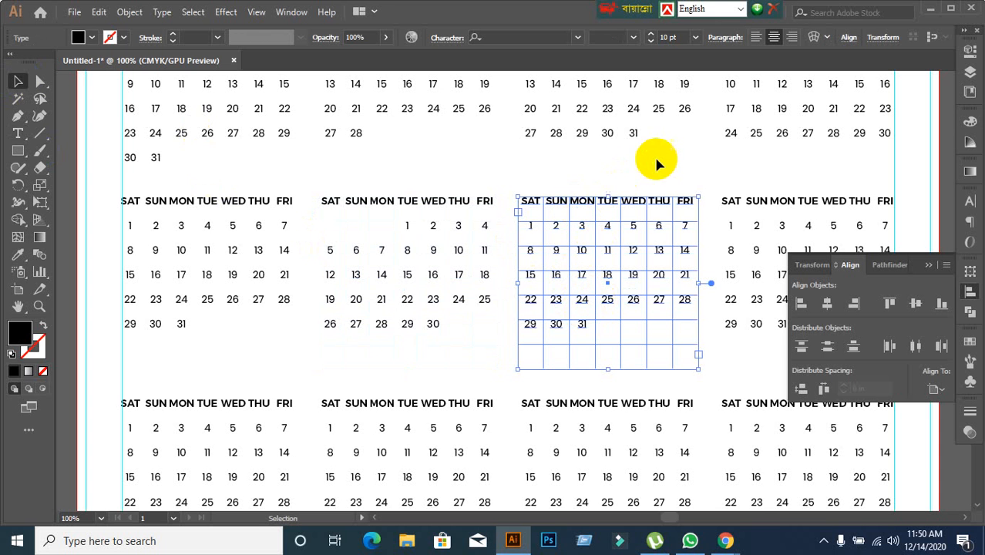
pyautogui.scroll(4, 471, 200)
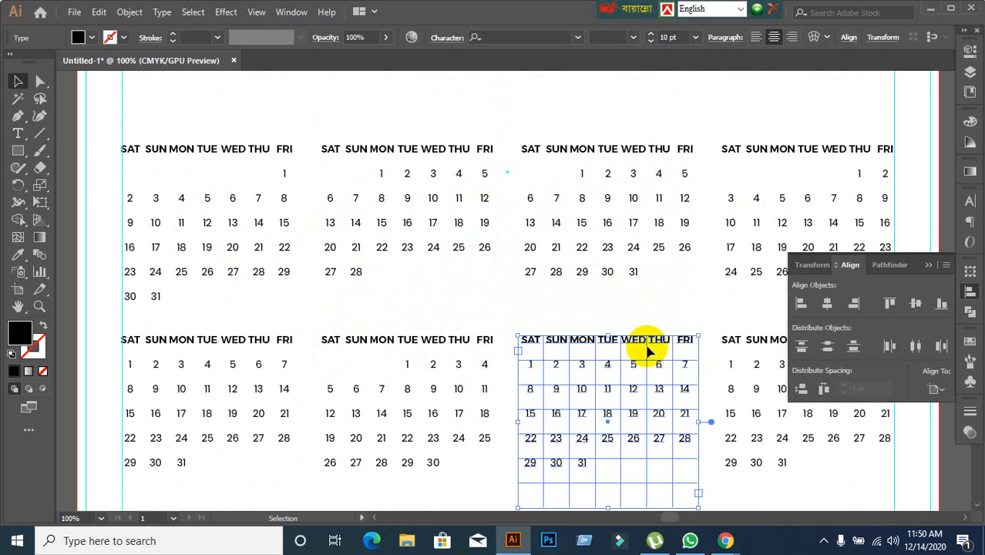
pyautogui.moveTo(648, 345); pyautogui.dragTo(568, 221)
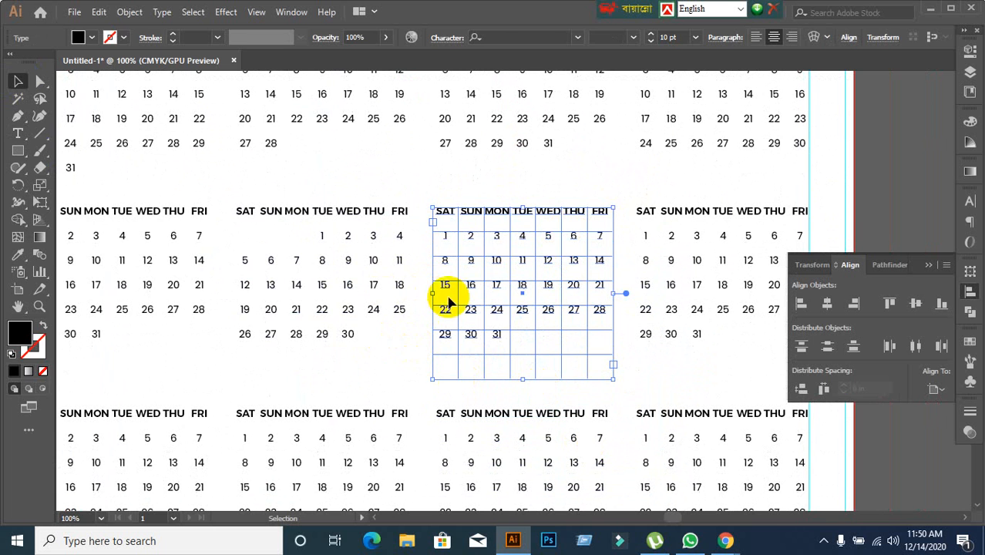
pyautogui.doubleClick(445, 238)
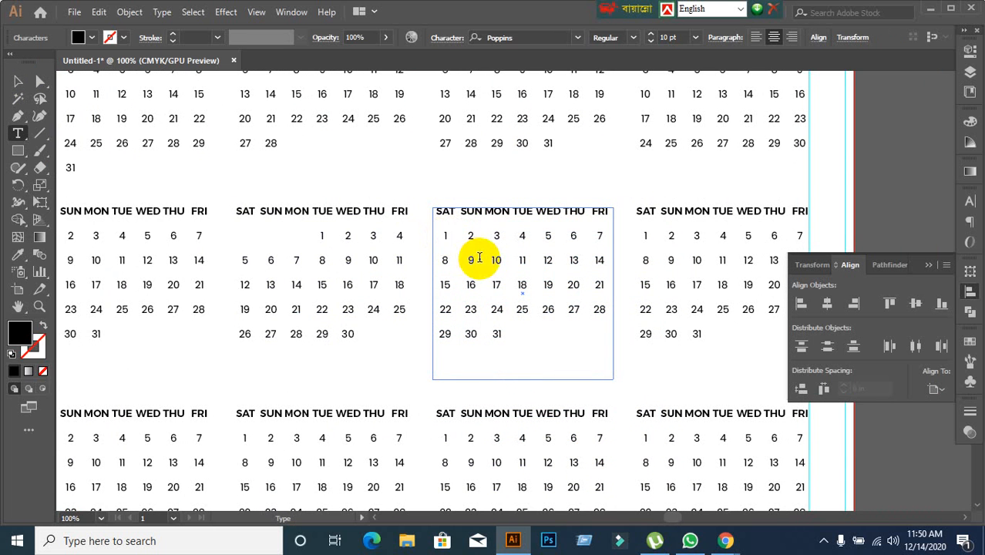
pyautogui.press('BackSpace')
pyautogui.press('Delete')
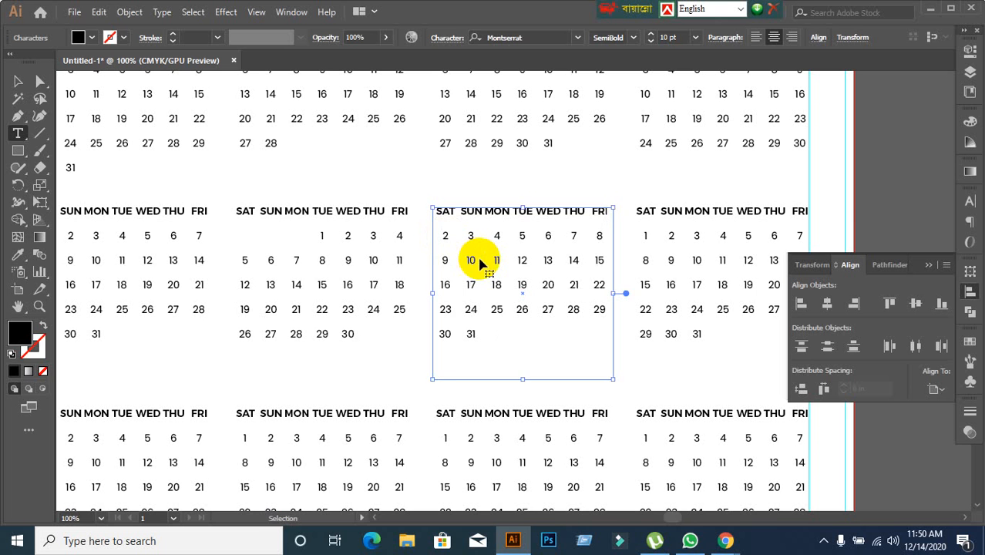
pyautogui.hotkey('ctrl', 'z')
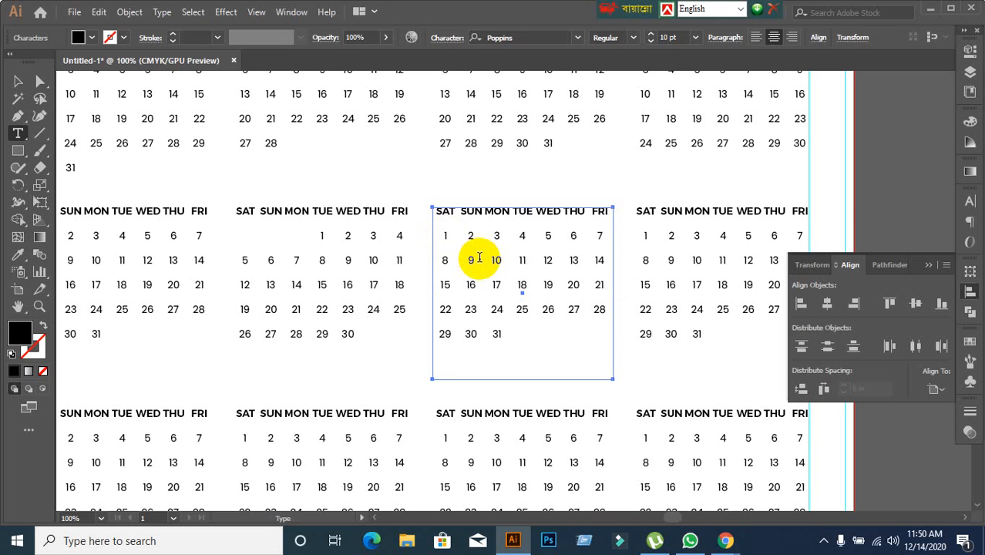
# Shift the dates in the third month block of the second row so that 1 falls under THU.
pyautogui.press('Tab')
pyautogui.press('Tab')
pyautogui.press('Tab')
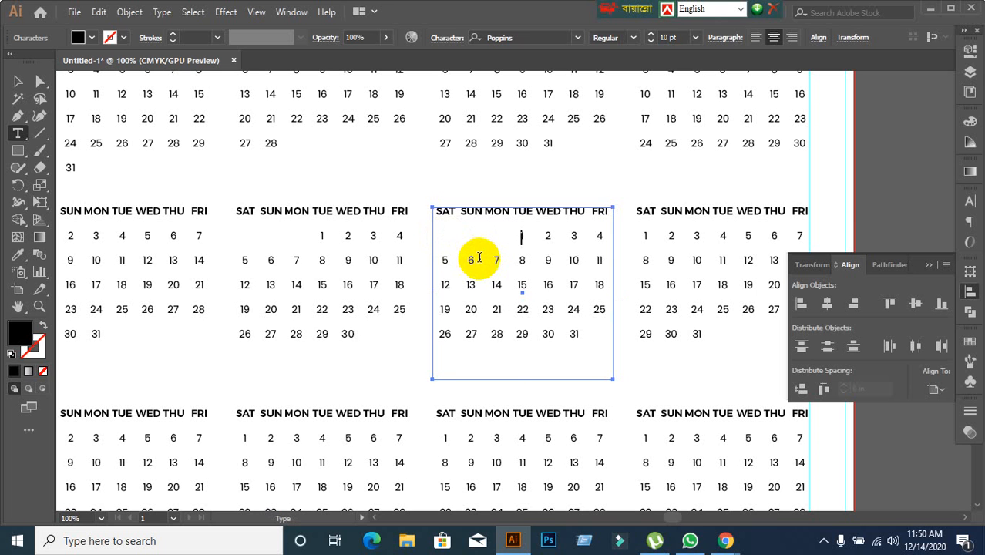
pyautogui.press('BackSpace')
pyautogui.press('BackSpace')
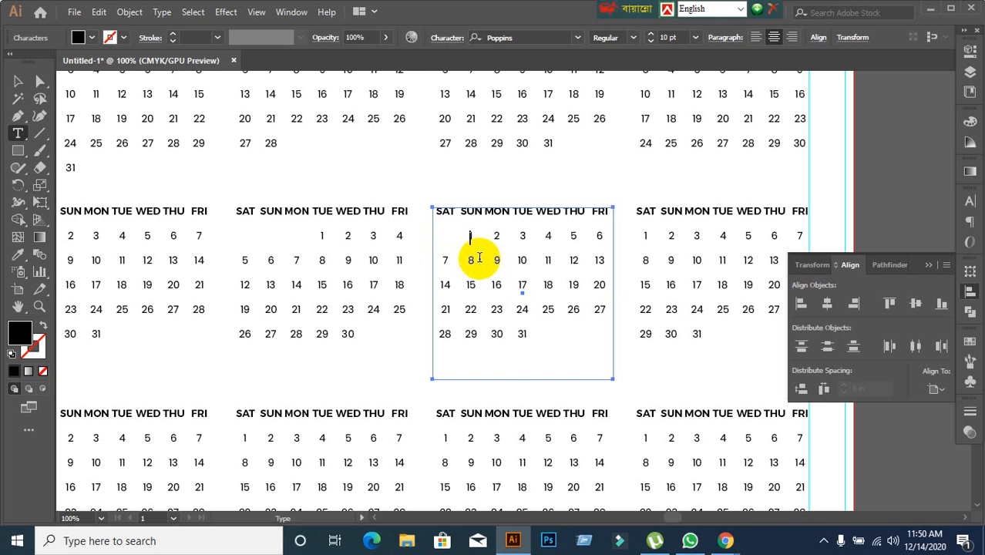
pyautogui.press('Tab')
pyautogui.press('Tab')
pyautogui.press('Tab')
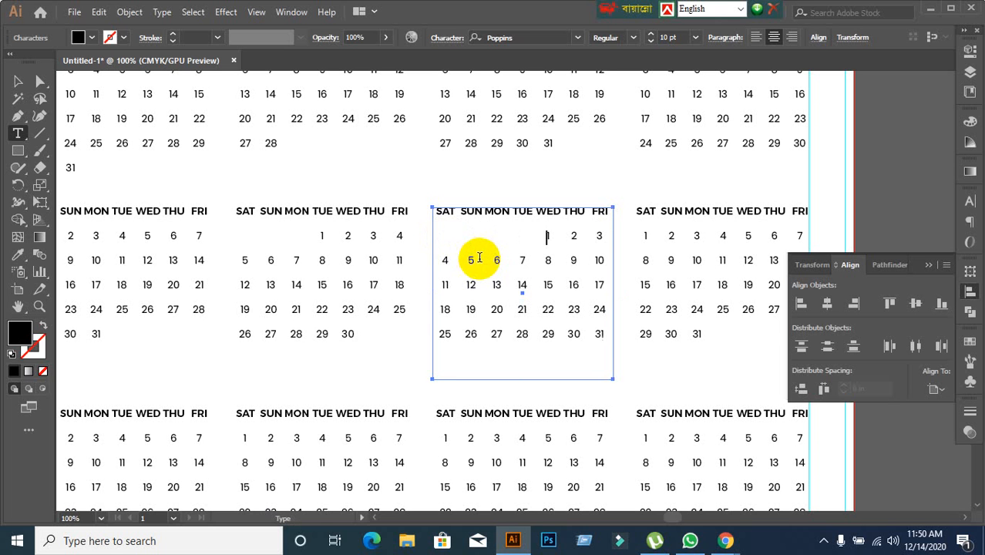
pyautogui.press('BackSpace')
pyautogui.press('BackSpace')
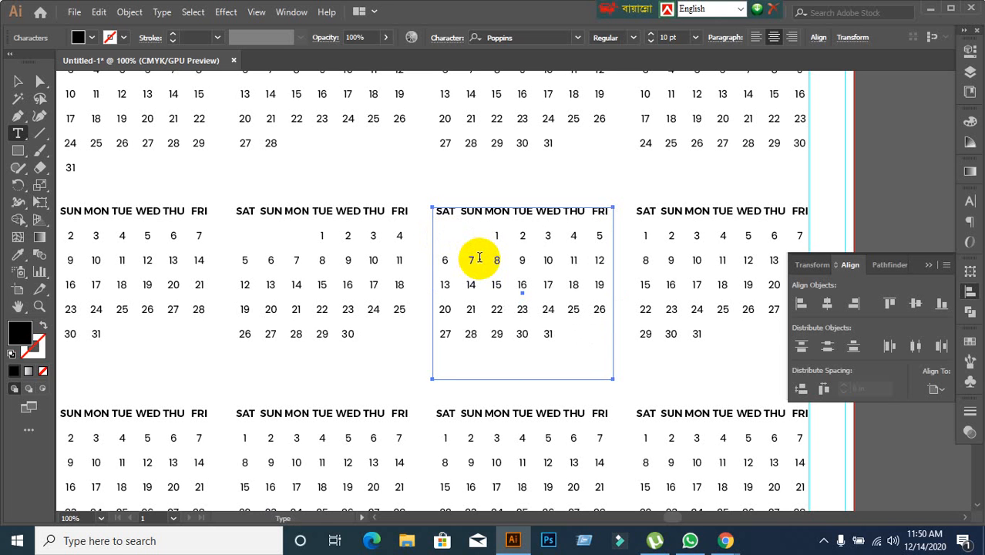
pyautogui.press('Tab')
pyautogui.press('Tab')
pyautogui.press('Tab')
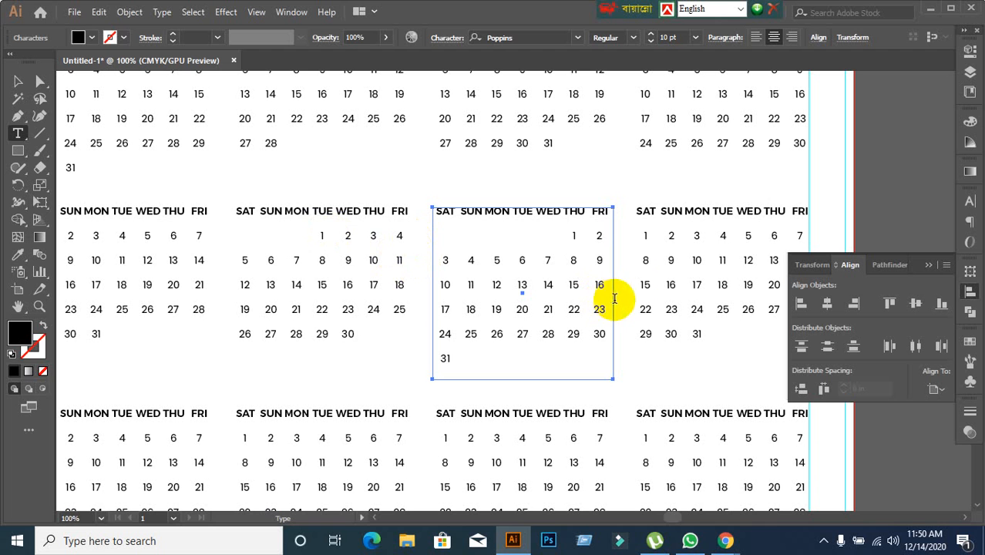
# Shift the dates in the fourth month block of the second row so that 1 falls under SUN, and deselect the block.
pyautogui.click(644, 231)
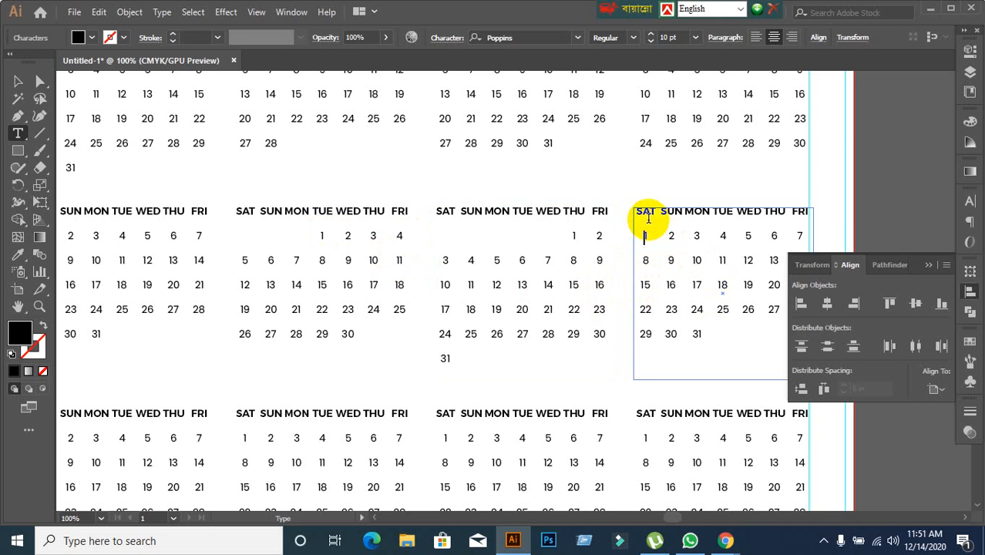
pyautogui.press('Tab')
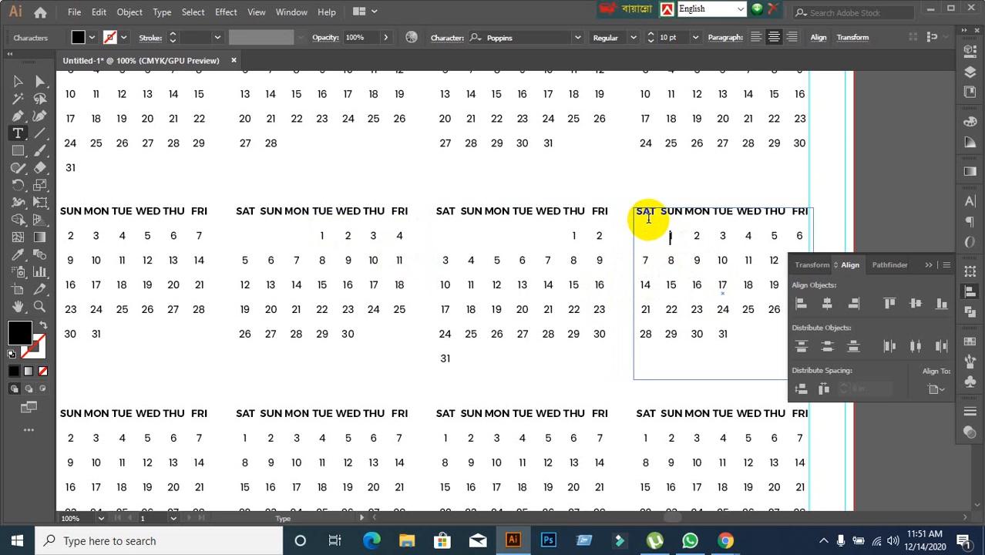
pyautogui.click(19, 81)
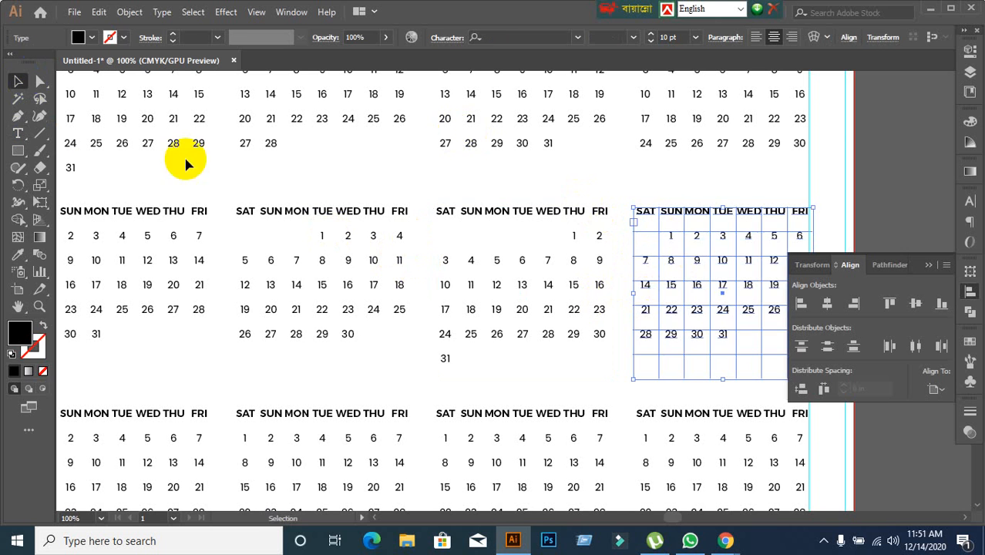
pyautogui.hotkey('ctrl', '-')
pyautogui.moveTo(314, 359); pyautogui.dragTo(355, 218)
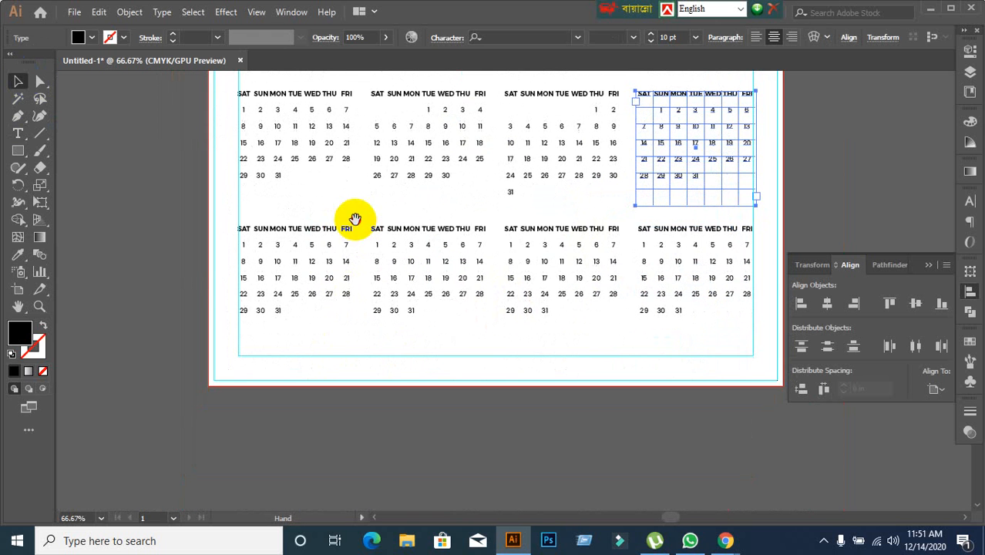
pyautogui.click(842, 202)
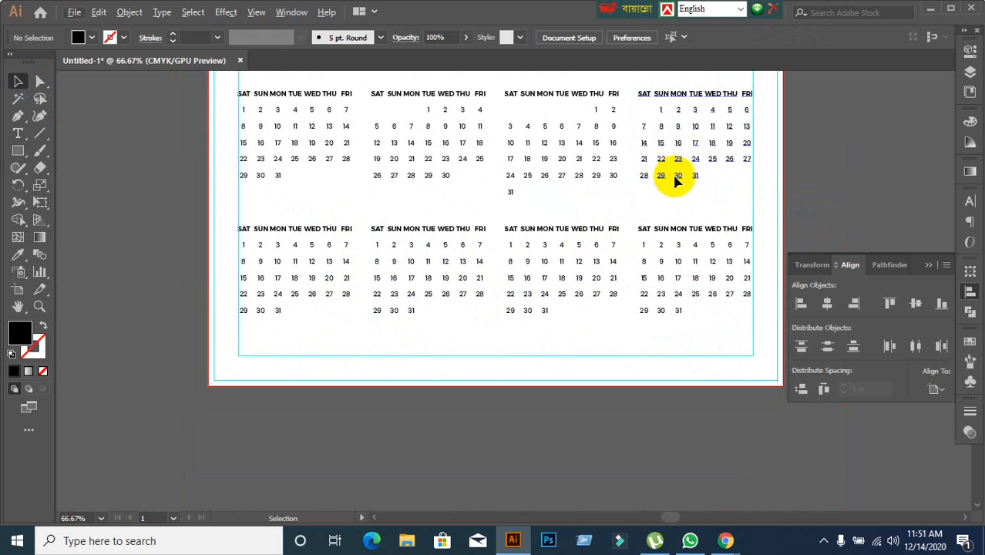
pyautogui.click(662, 127)
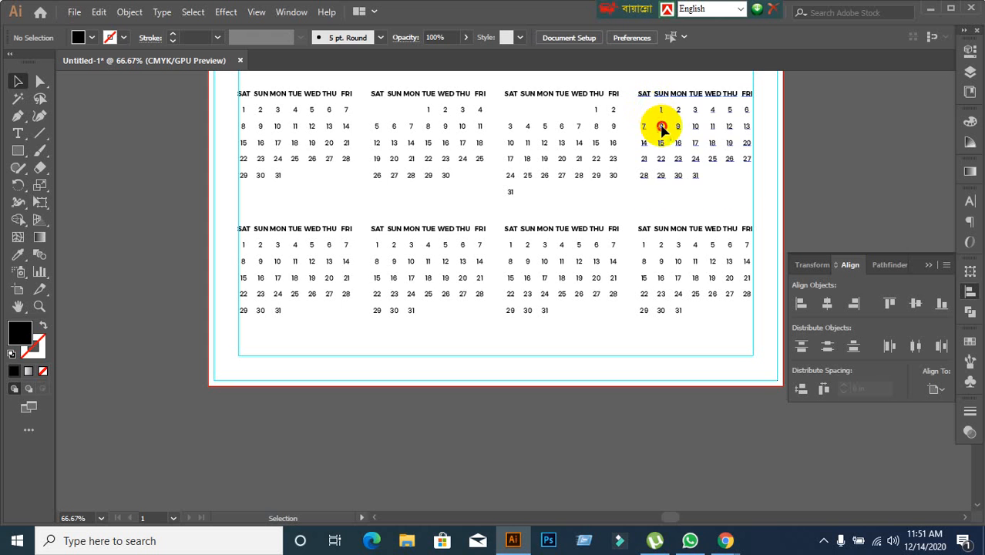
pyautogui.click(815, 197)
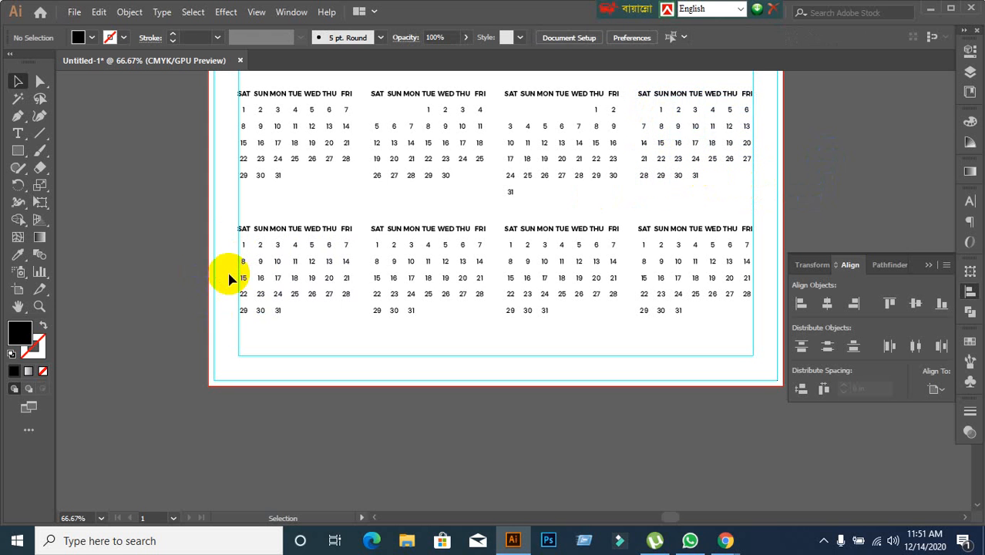
# Shift the dates in the first month block of the third row so that 1 falls under WED, and delete 31.
pyautogui.hotkey('ctrl', '+')
pyautogui.hotkey('ctrl', '+')
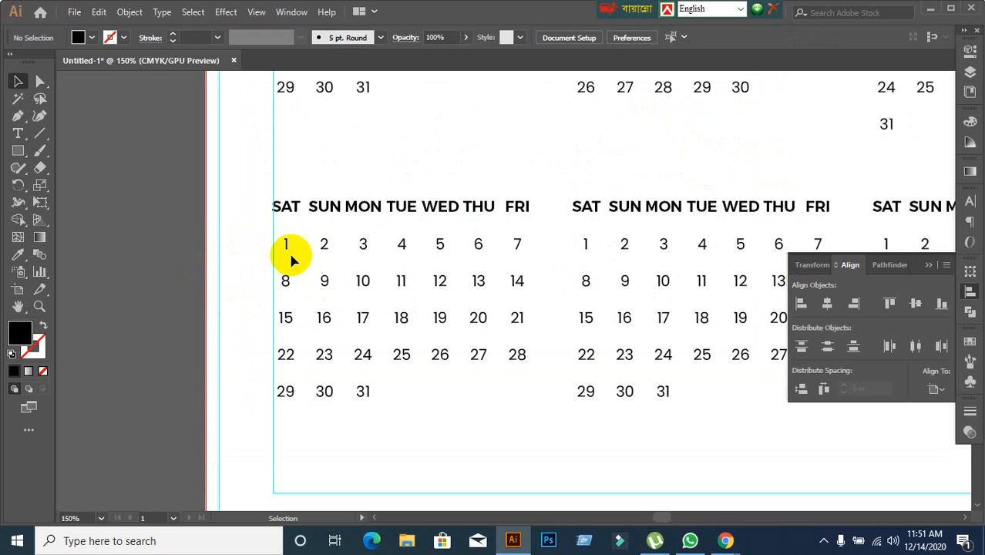
pyautogui.click(289, 256)
pyautogui.click(282, 240)
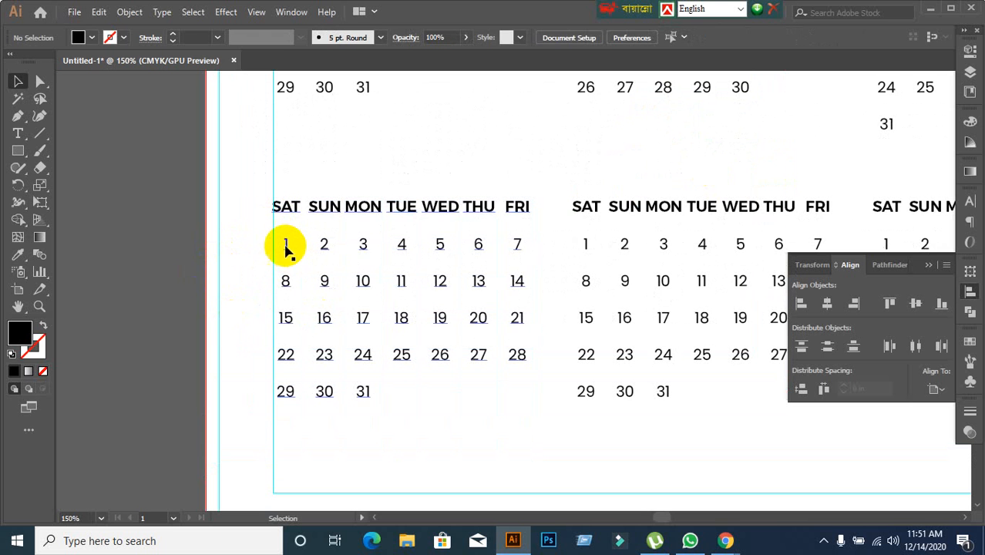
pyautogui.click(286, 248)
pyautogui.doubleClick(284, 244)
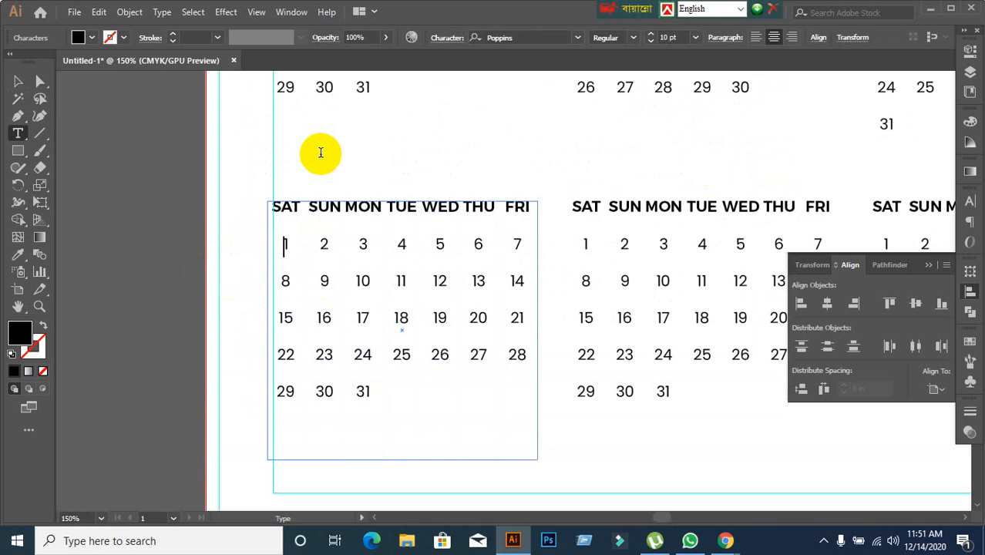
pyautogui.press('Tab')
pyautogui.press('Tab')
pyautogui.press('Tab')
pyautogui.press('Tab')
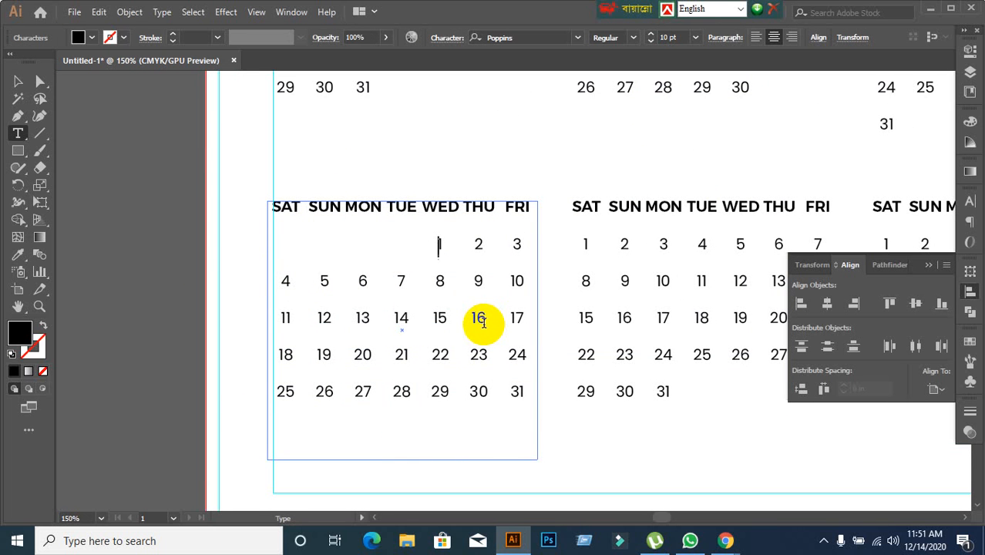
pyautogui.moveTo(508, 390); pyautogui.dragTo(526, 398)
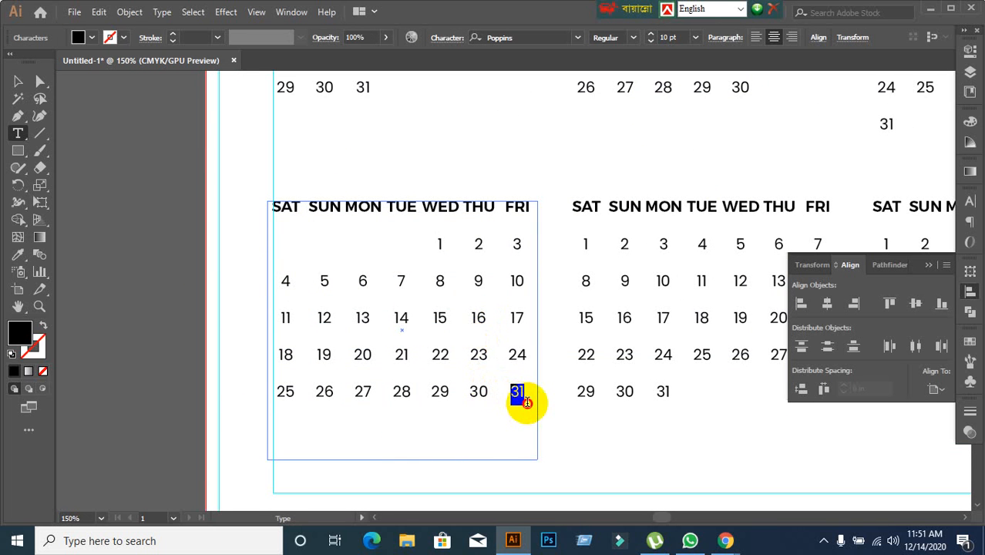
pyautogui.press('BackSpace')
pyautogui.click(22, 85)
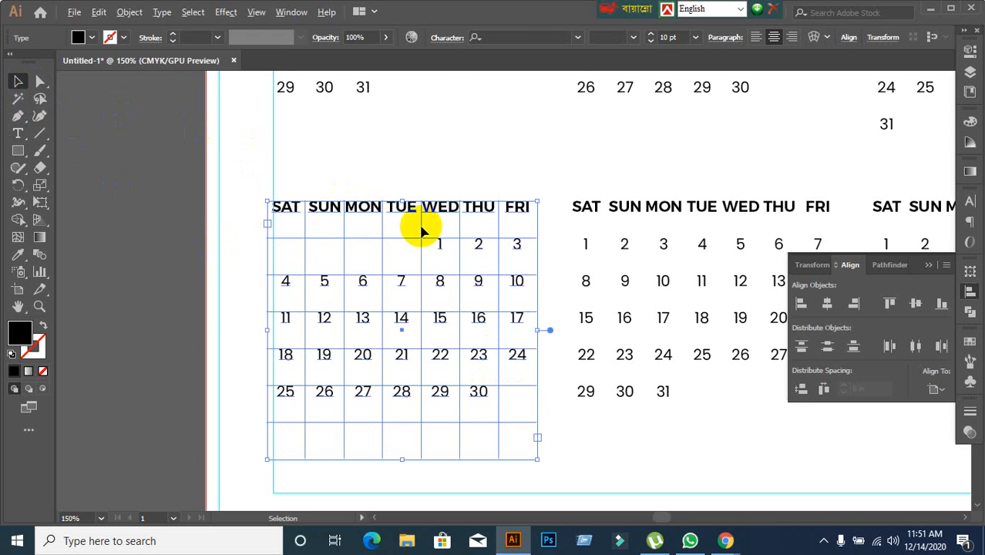
pyautogui.scroll(-1, 418, 224)
pyautogui.moveTo(493, 190); pyautogui.dragTo(378, 171)
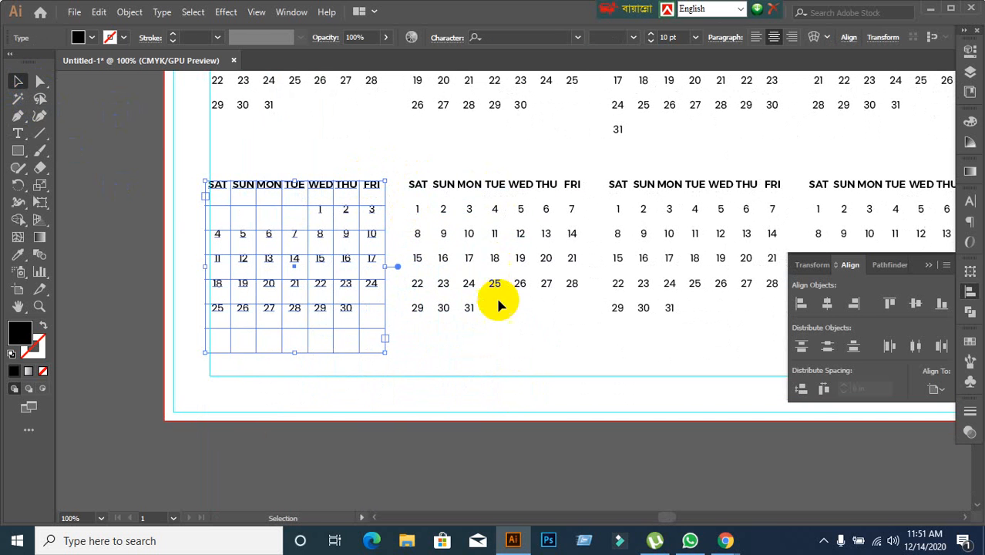
pyautogui.click(508, 356)
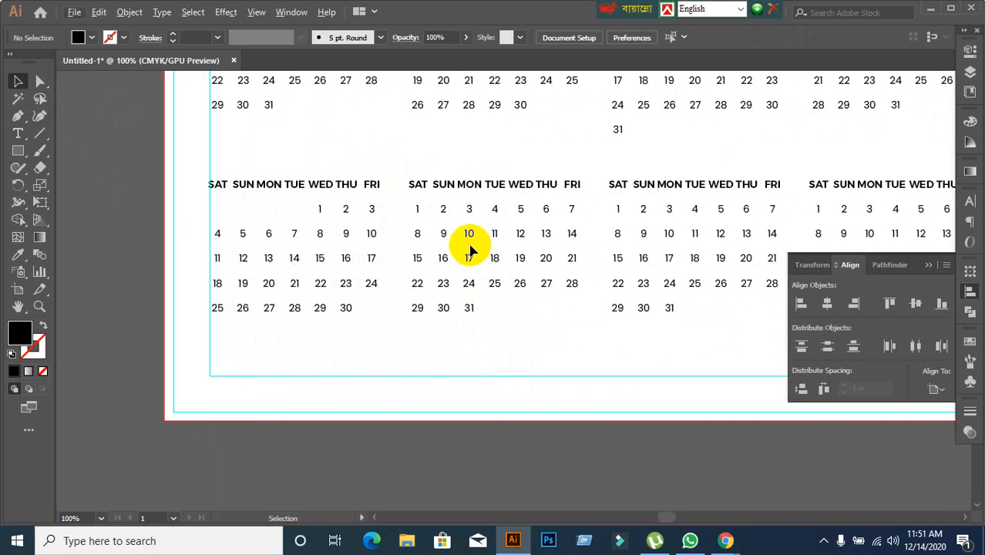
pyautogui.moveTo(416, 209); pyautogui.dragTo(436, 235)
pyautogui.hotkey('ctrl', 'z')
pyautogui.click(451, 347)
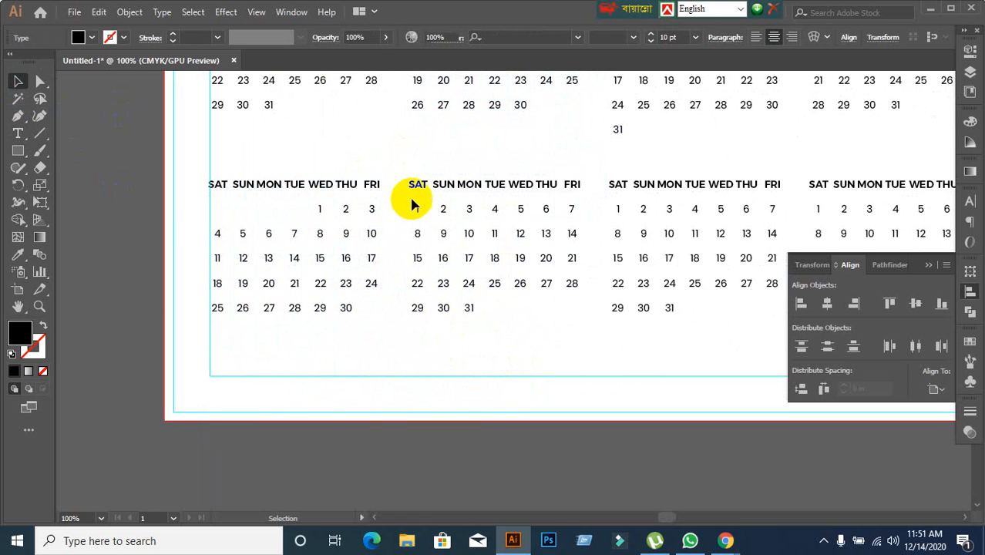
# Shift the dates in the second month block of the third row so that 1 falls under FRI.
pyautogui.click(411, 189)
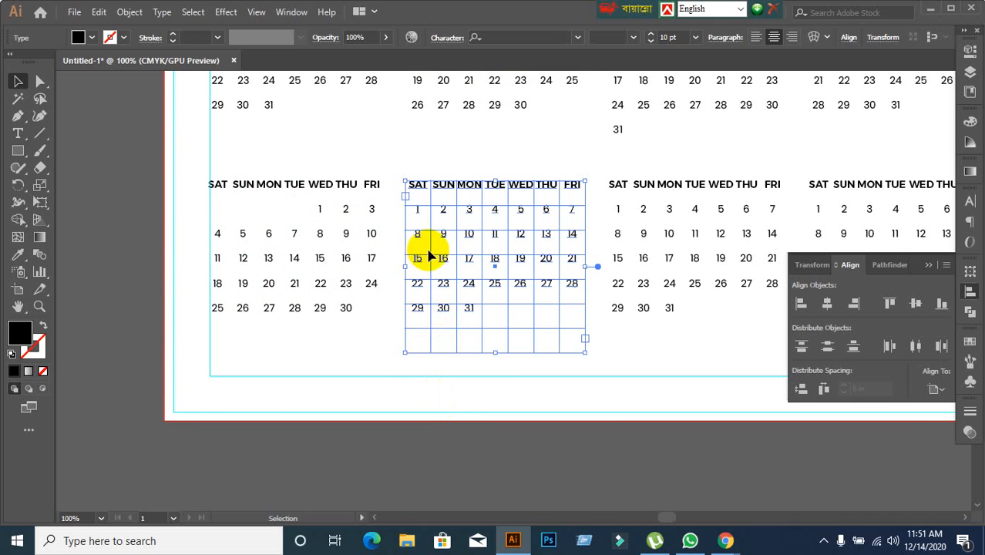
pyautogui.doubleClick(417, 219)
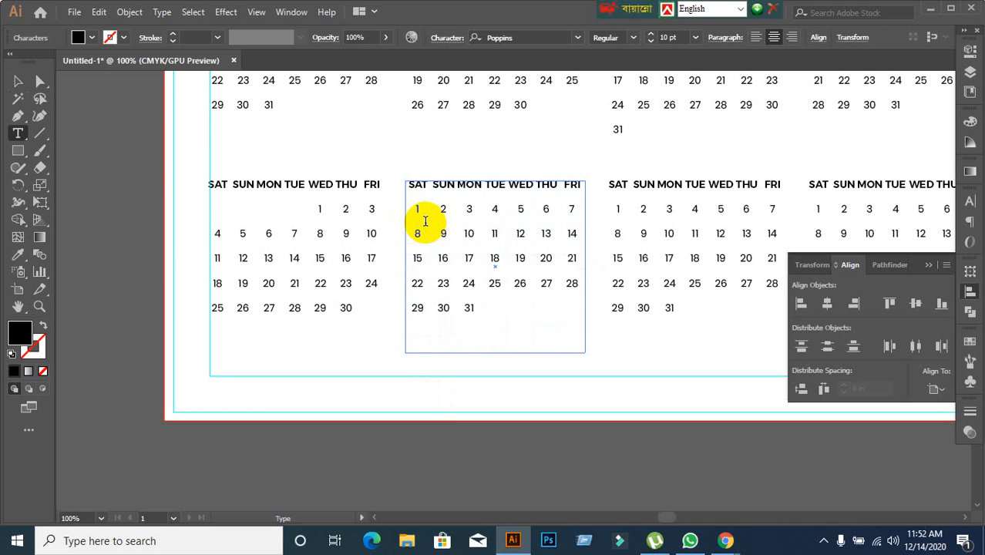
pyautogui.press('Tab')
pyautogui.press('Tab')
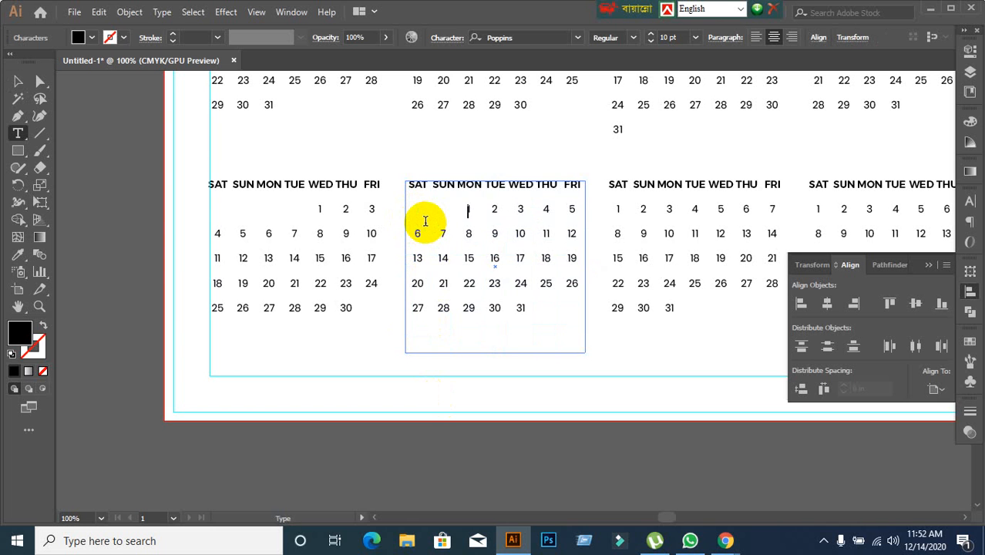
pyautogui.press('Tab')
pyautogui.press('Tab')
pyautogui.press('Tab')
pyautogui.press('Tab')
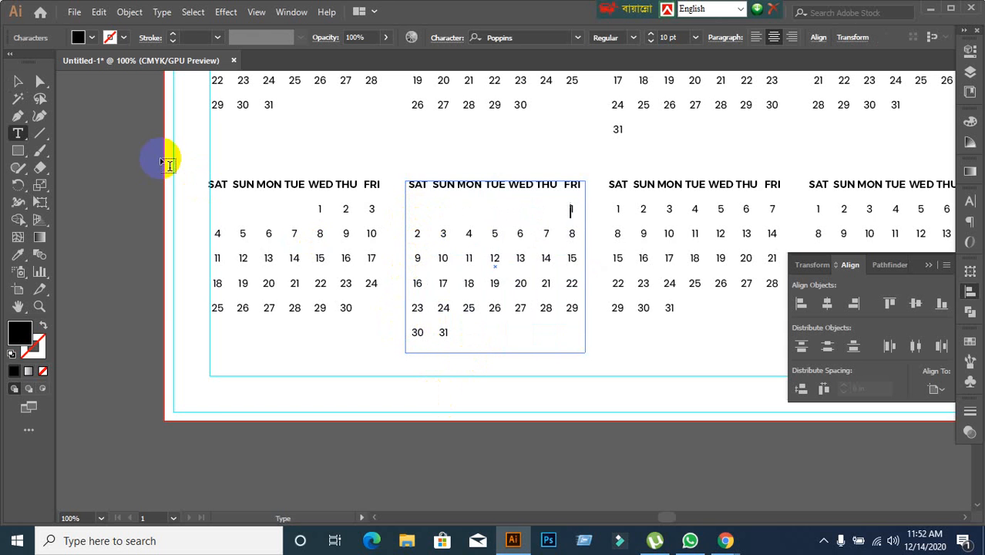
pyautogui.click(18, 82)
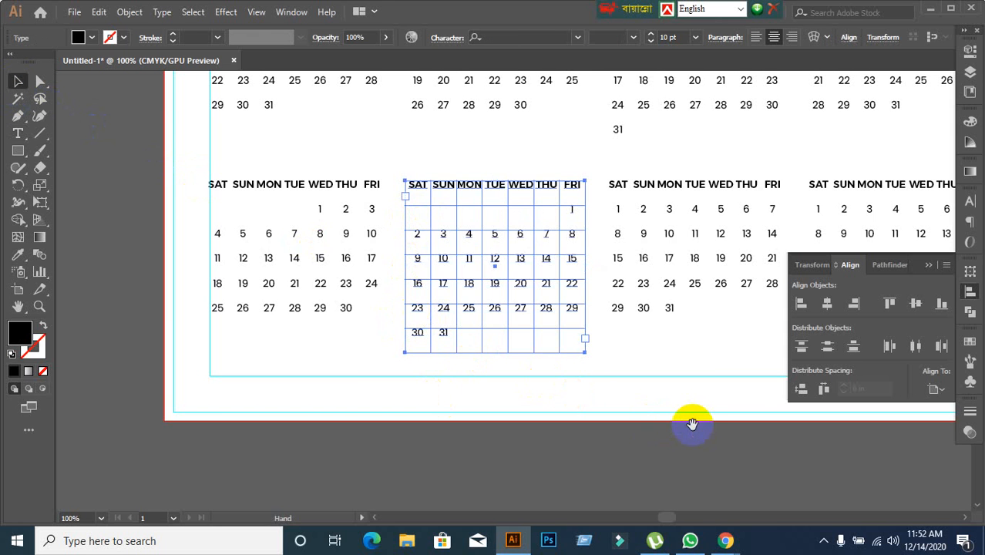
# Shift the dates in the third month block of the third row so that 1 falls under MON, delete 31, and deselect the block.
pyautogui.moveTo(693, 429); pyautogui.dragTo(482, 387)
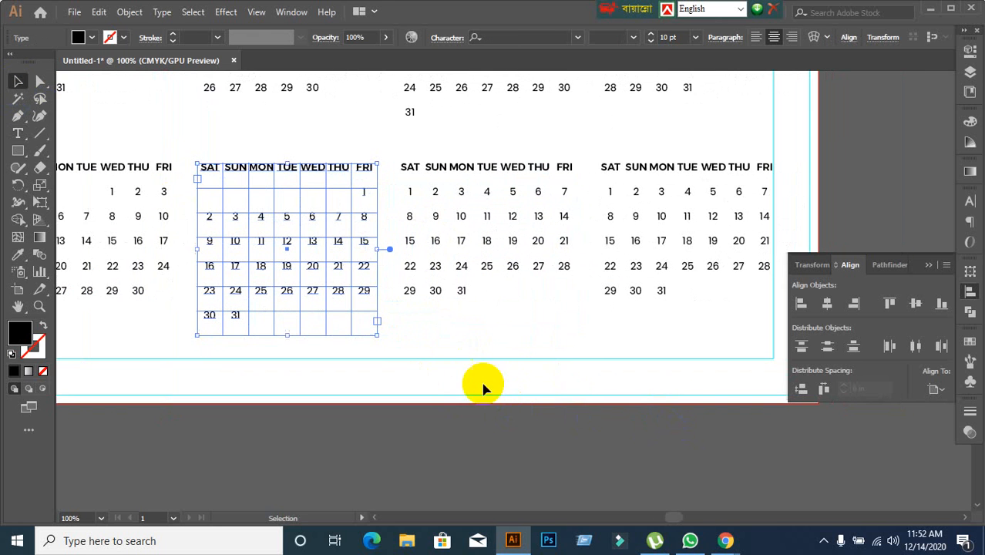
pyautogui.scroll(1, 441, 347)
pyautogui.scroll(-1, 448, 346)
pyautogui.click(451, 349)
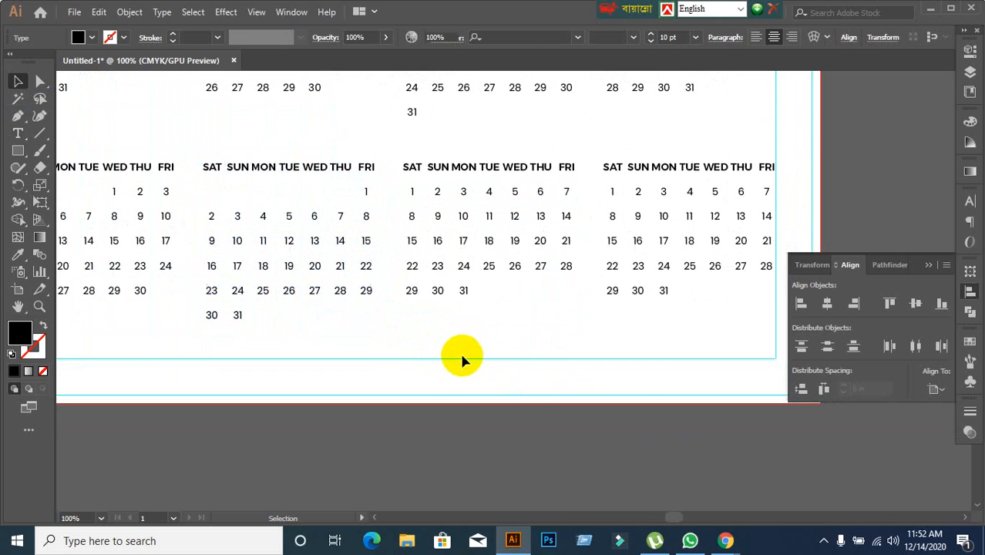
pyautogui.click(439, 222)
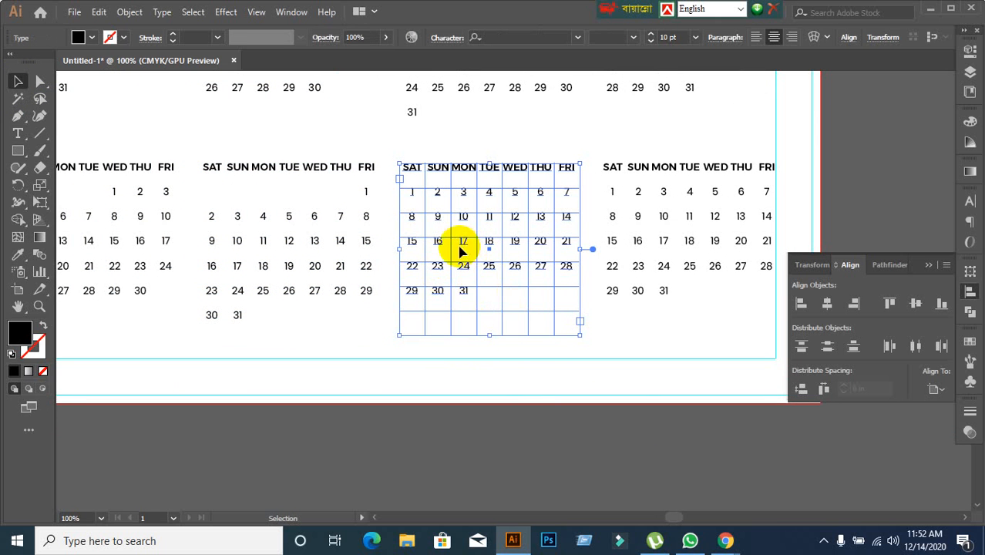
pyautogui.doubleClick(413, 193)
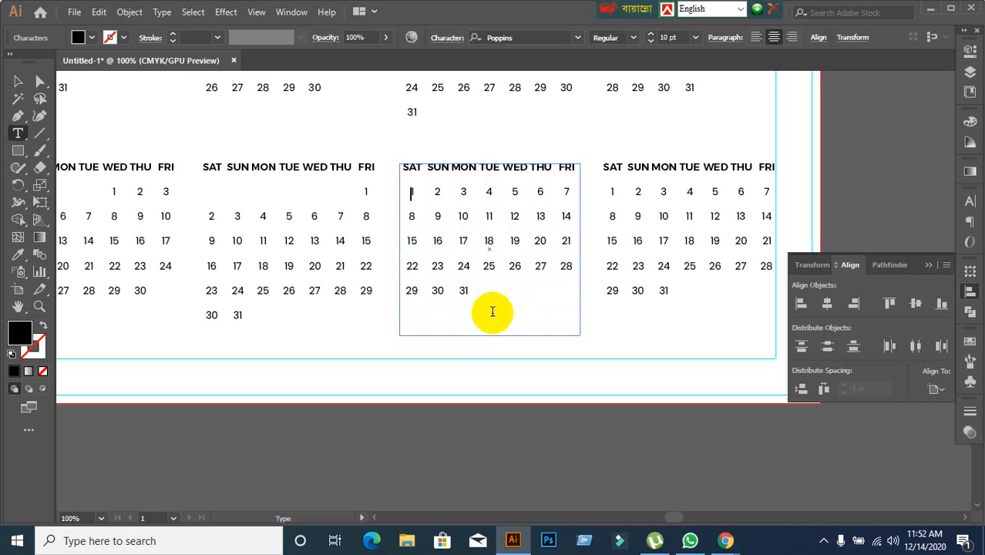
pyautogui.press('Tab')
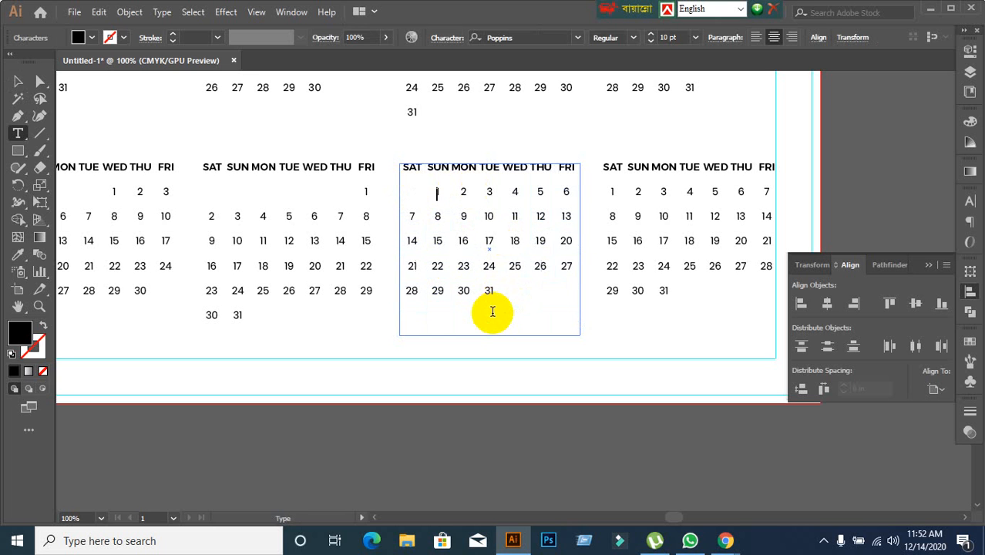
pyautogui.press('Tab')
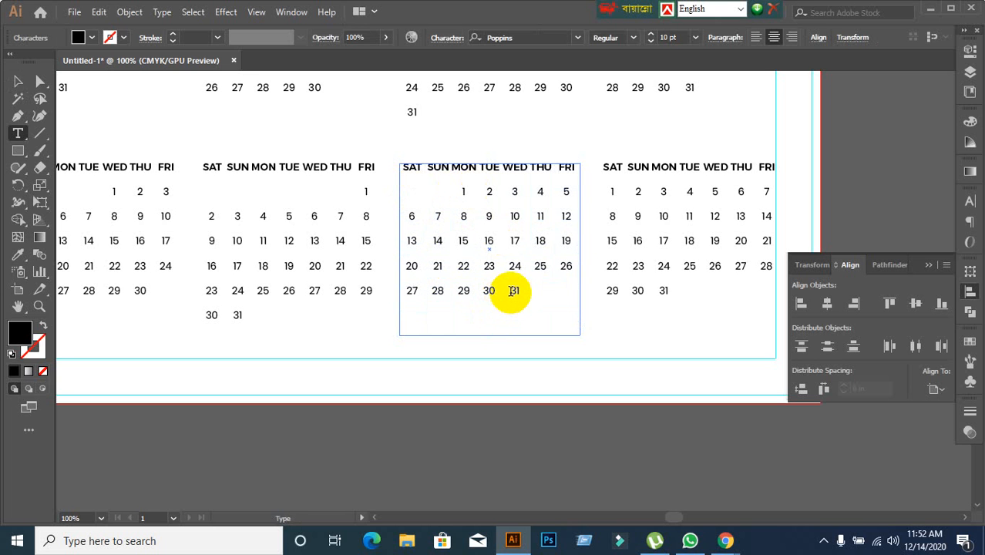
pyautogui.doubleClick(513, 291)
pyautogui.press('BackSpace')
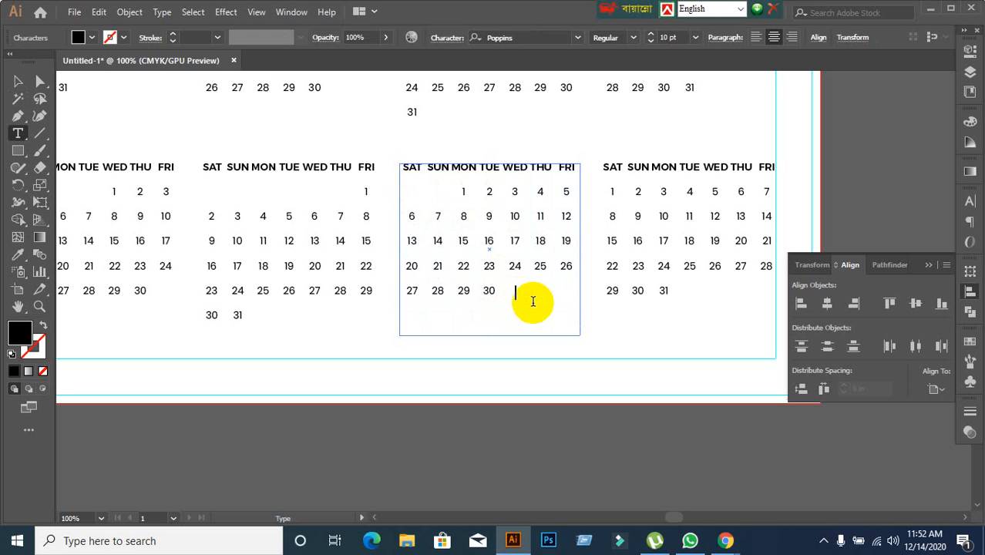
pyautogui.click(17, 83)
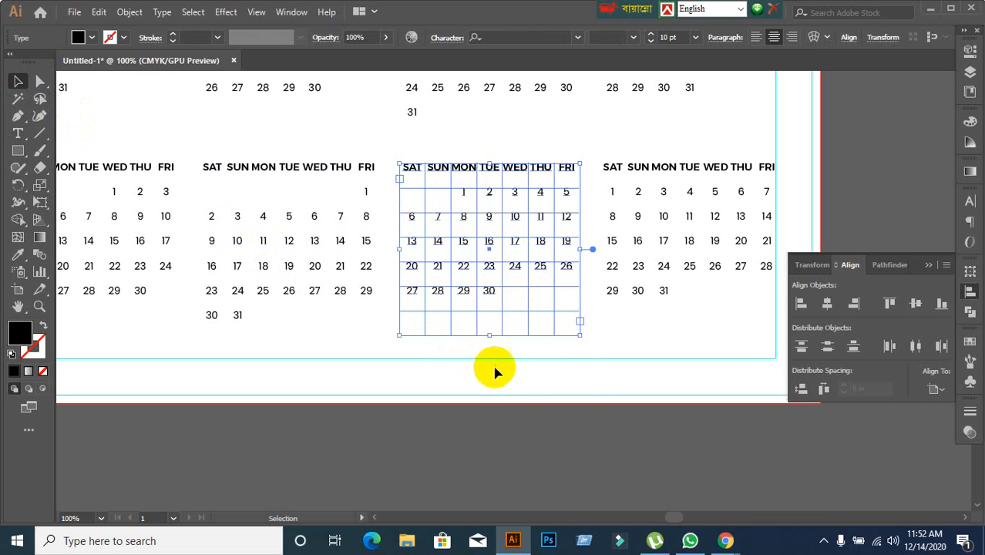
pyautogui.click(570, 391)
# Shift the dates in the fourth month block of the third row so that 1 falls under WED, and deselect the block.
pyautogui.moveTo(601, 391); pyautogui.dragTo(500, 391)
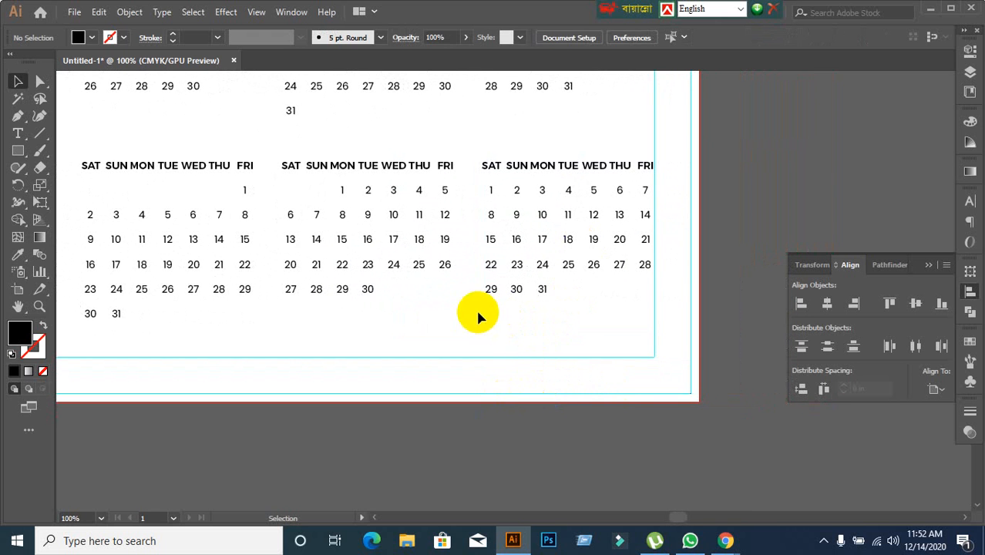
pyautogui.click(494, 193)
pyautogui.doubleClick(491, 188)
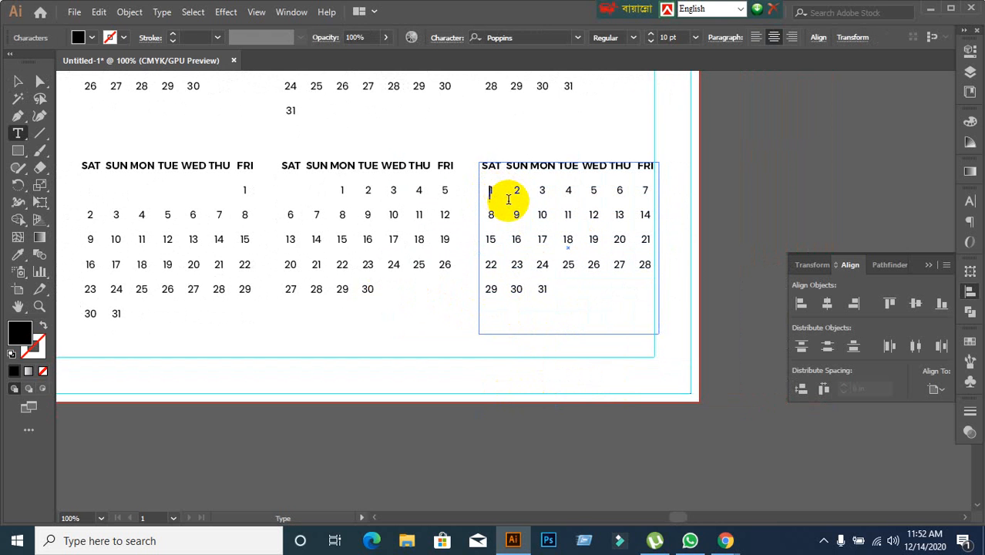
pyautogui.press('Tab')
pyautogui.press('Tab')
pyautogui.press('Tab')
pyautogui.press('Tab')
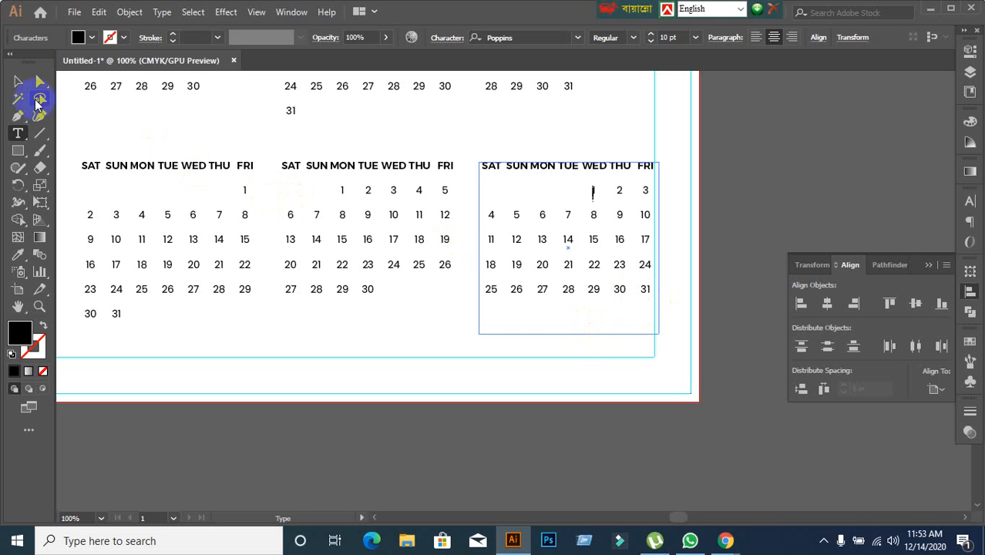
pyautogui.click(14, 82)
pyautogui.click(512, 419)
# Examine the month block grid on the artboard beside the reference calendar, starting from the first block.
pyautogui.scroll(-2, 514, 419)
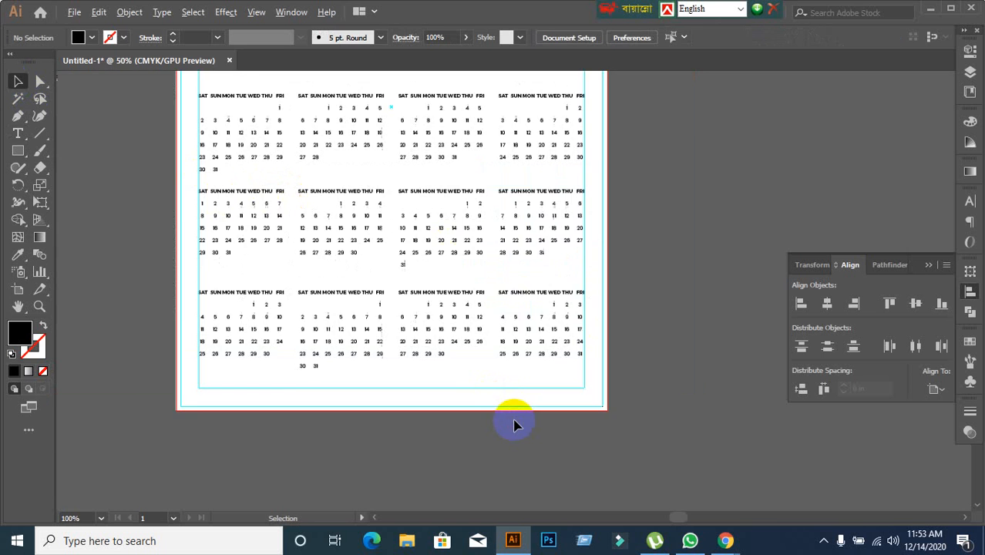
pyautogui.scroll(-1, 444, 390)
pyautogui.moveTo(319, 380); pyautogui.dragTo(568, 398)
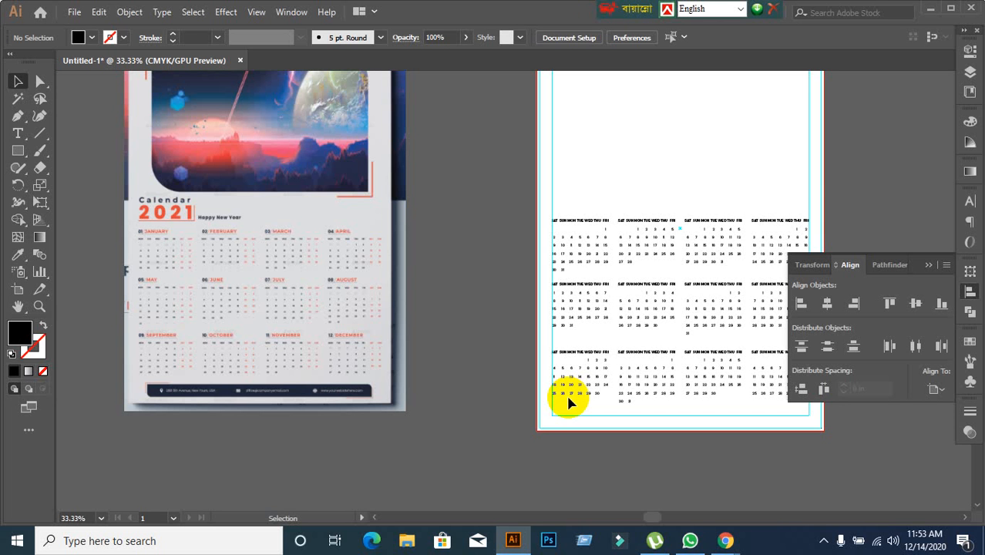
pyautogui.click(575, 224)
pyautogui.scroll(1, 516, 305)
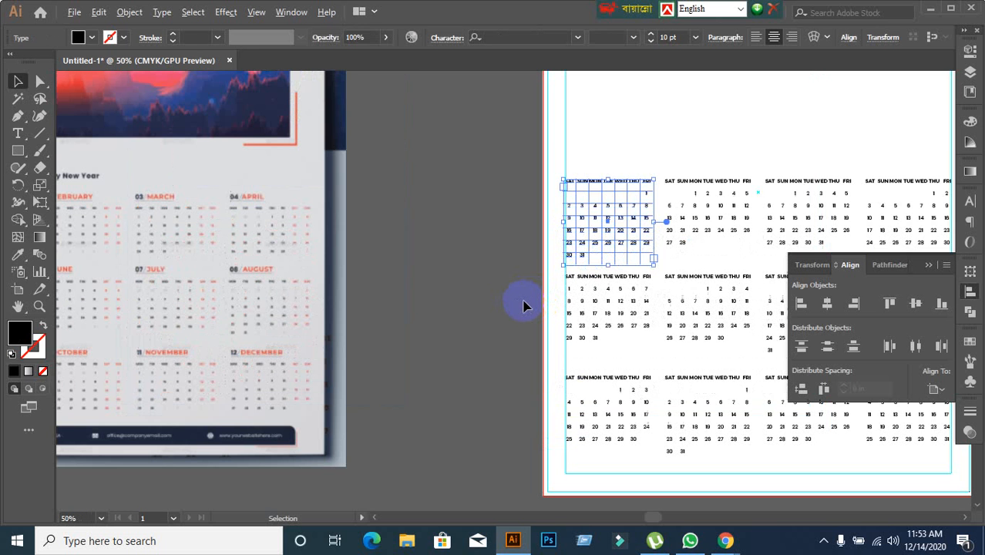
pyautogui.moveTo(522, 302); pyautogui.dragTo(426, 271)
pyautogui.scroll(2, 517, 246)
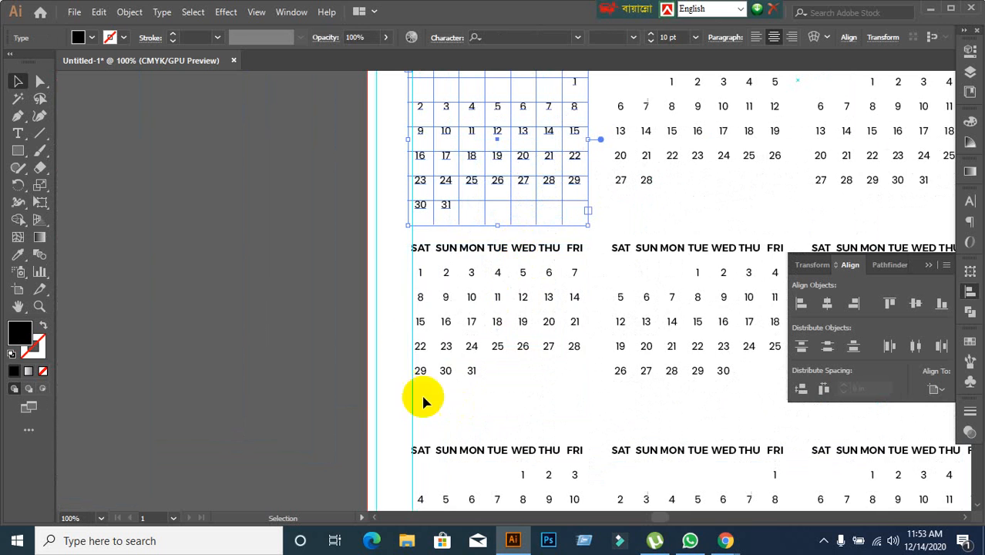
pyautogui.scroll(-3, 407, 340)
pyautogui.scroll(-2, 411, 360)
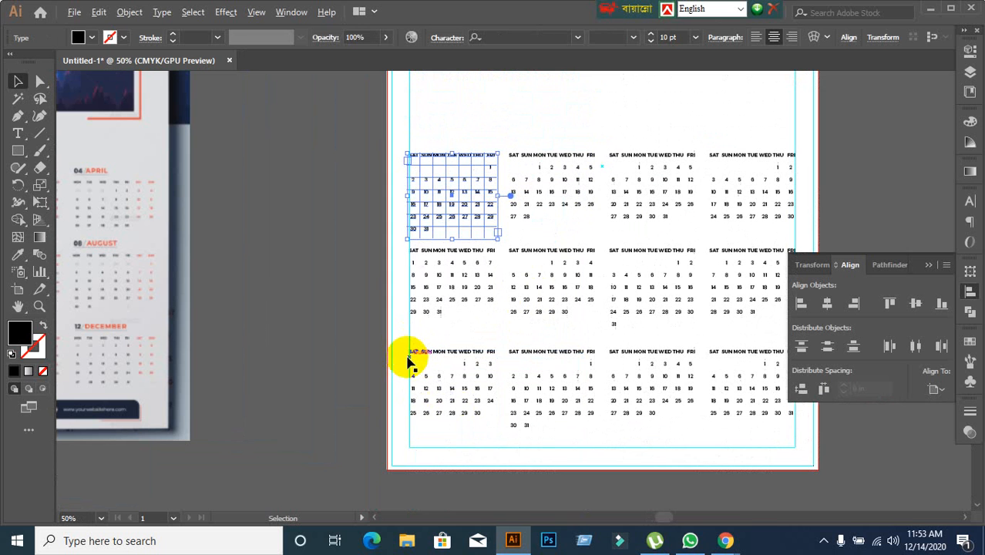
# Check the dates of the bottom-row month blocks, including the end of the fourth block.
pyautogui.click(727, 406)
pyautogui.click(753, 393)
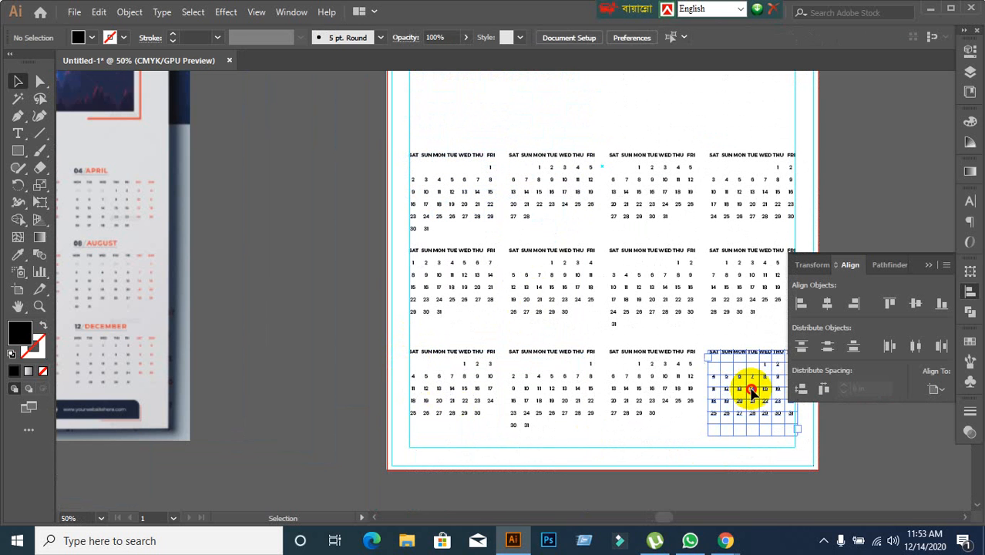
pyautogui.click(572, 420)
pyautogui.click(481, 421)
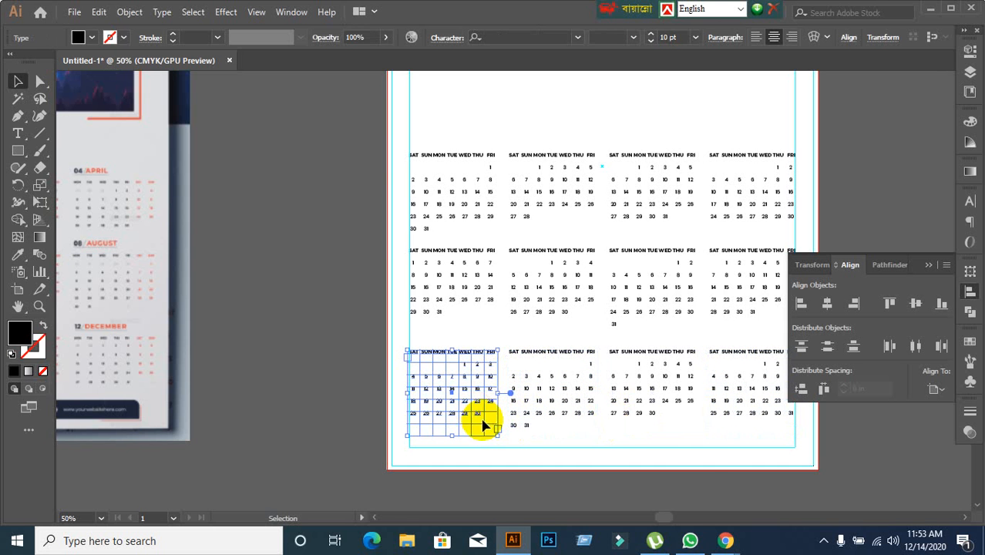
pyautogui.click(701, 458)
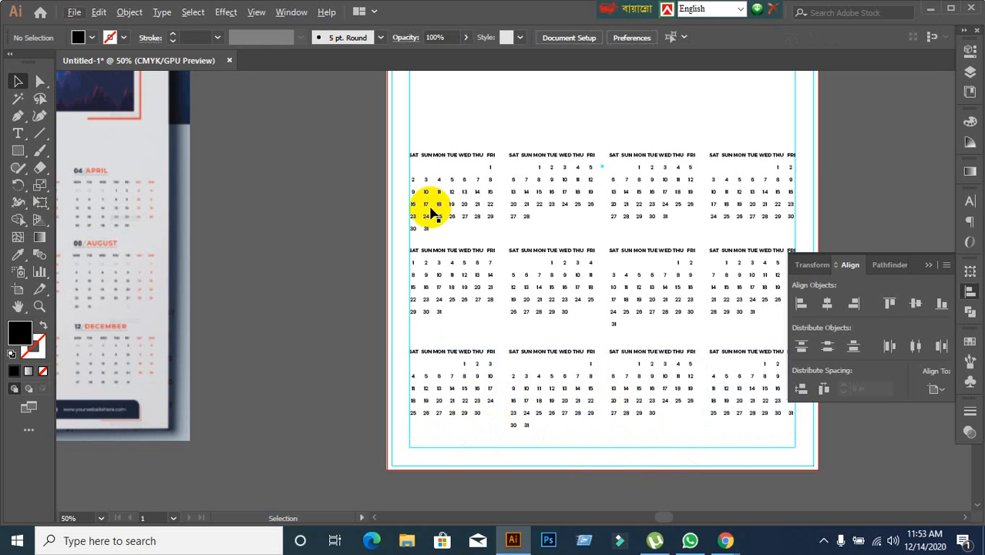
pyautogui.scroll(1, 399, 243)
pyautogui.scroll(-1, 398, 244)
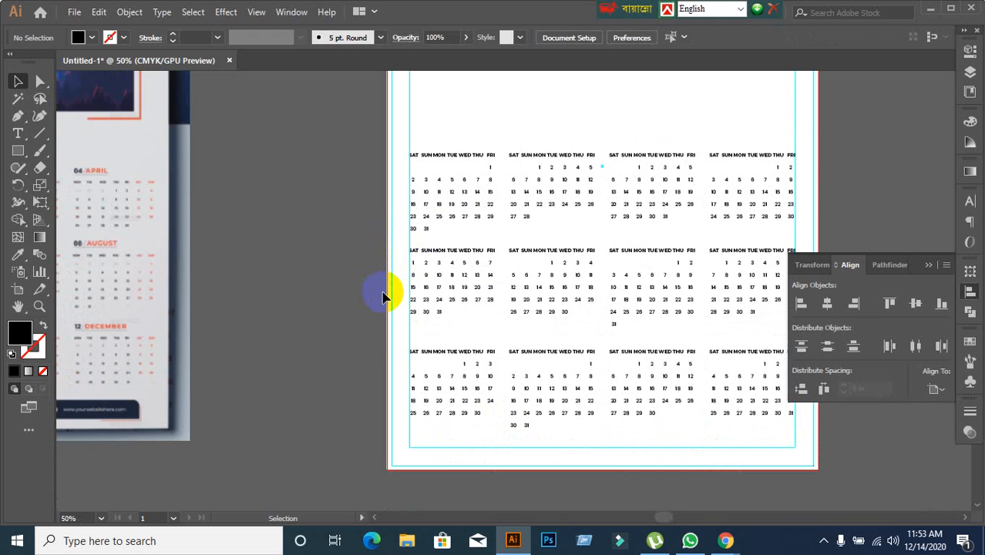
pyautogui.scroll(1, 812, 437)
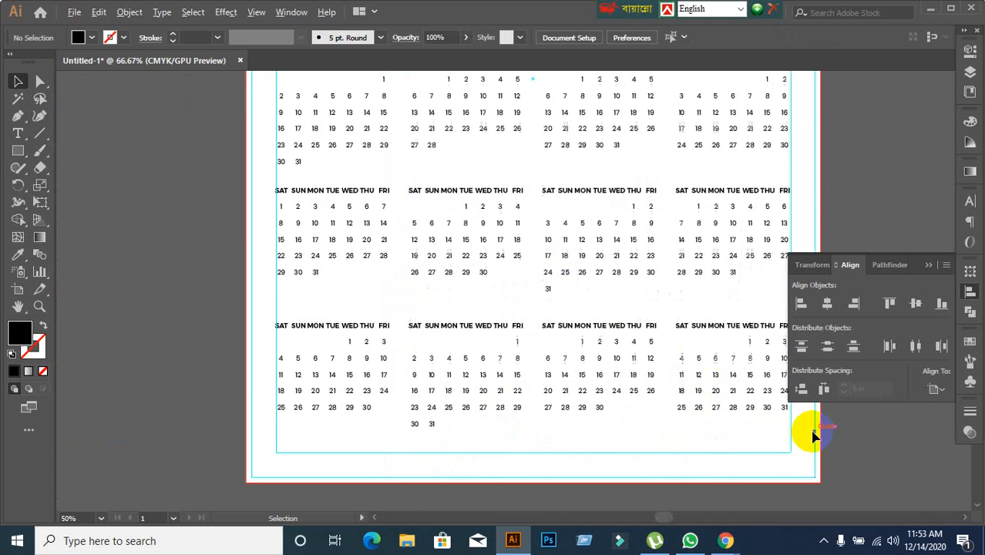
pyautogui.scroll(1, 812, 438)
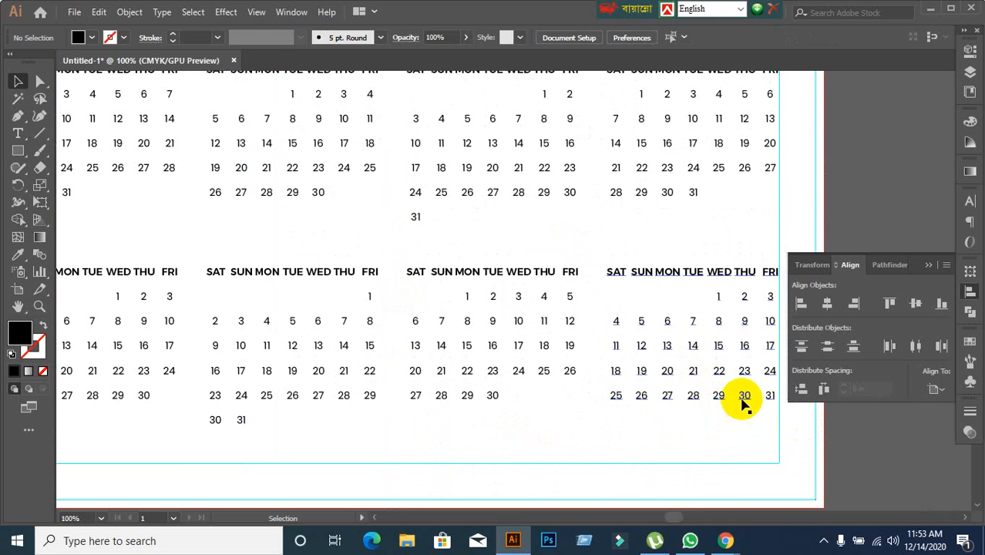
pyautogui.scroll(-2, 742, 400)
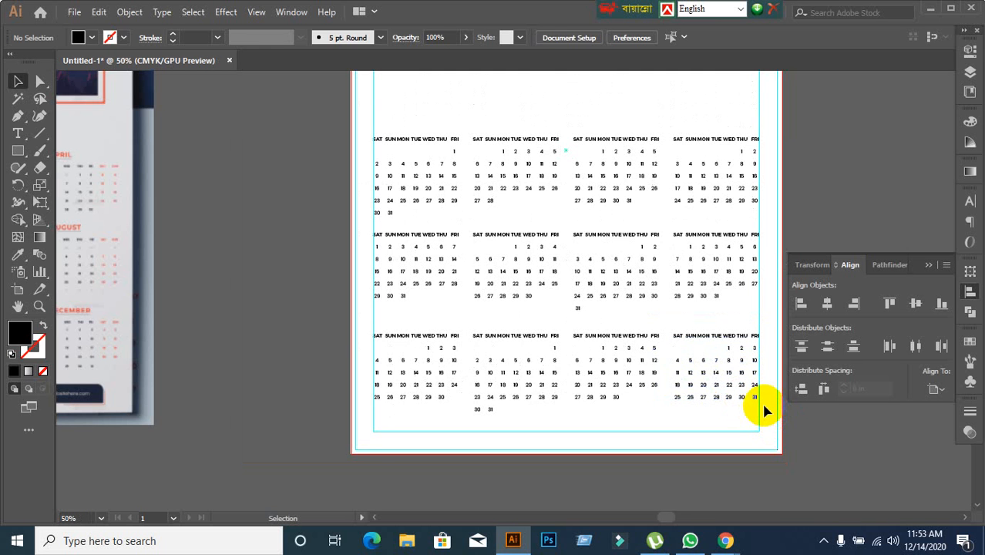
# Compare the overall layout of the twelve blocks with the month grid in the reference calendar image.
pyautogui.scroll(-2, 761, 401)
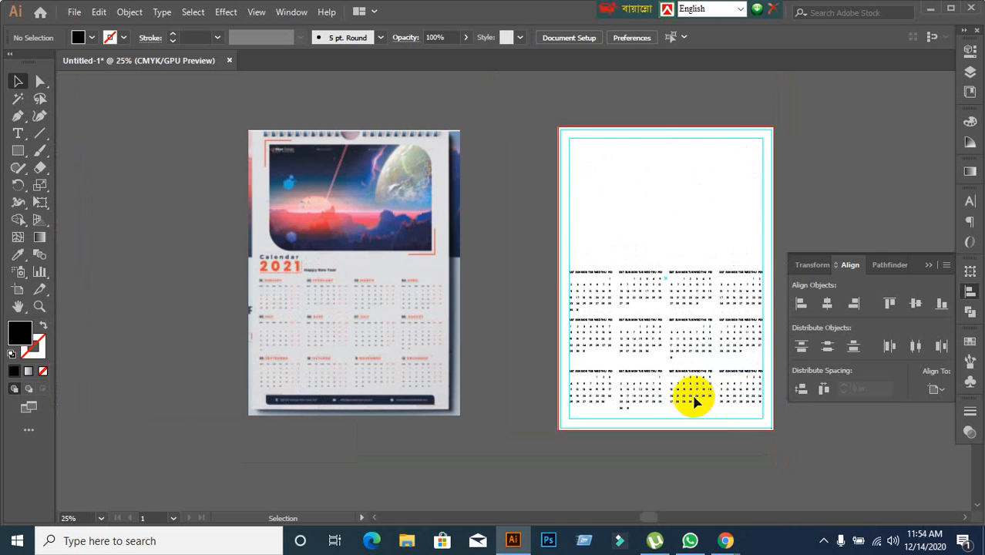
pyautogui.scroll(2, 651, 397)
pyautogui.moveTo(517, 308); pyautogui.dragTo(725, 315)
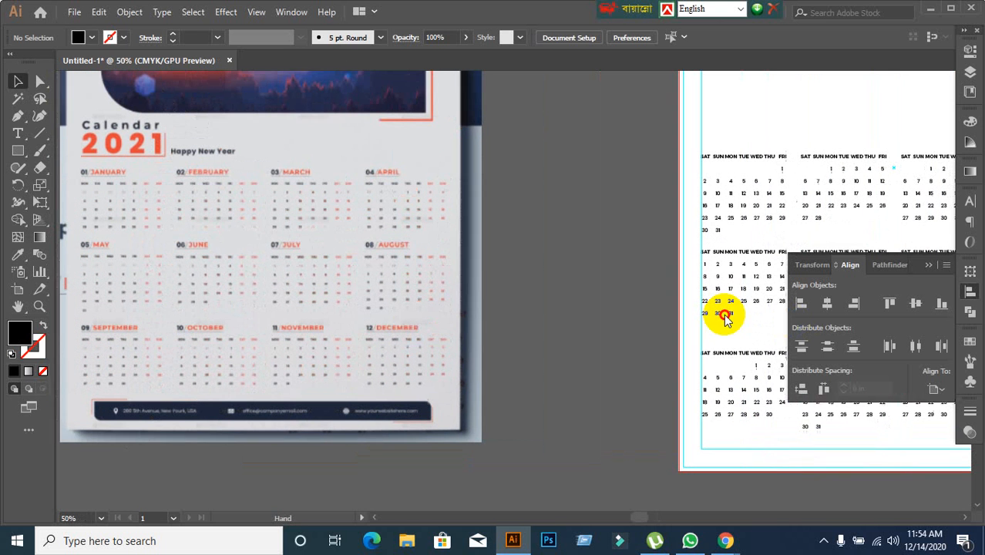
pyautogui.click(779, 161)
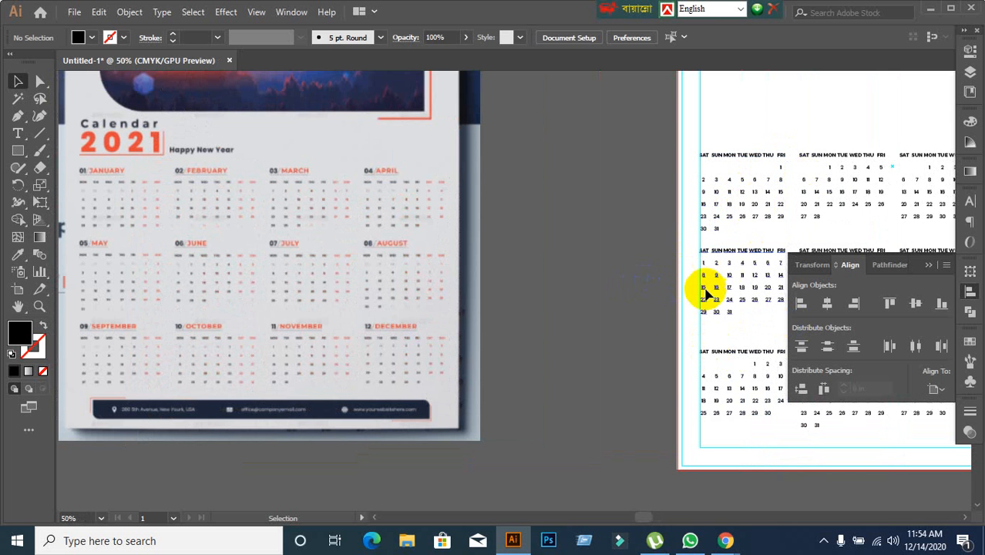
pyautogui.scroll(-2, 706, 300)
pyautogui.moveTo(706, 366); pyautogui.dragTo(540, 352)
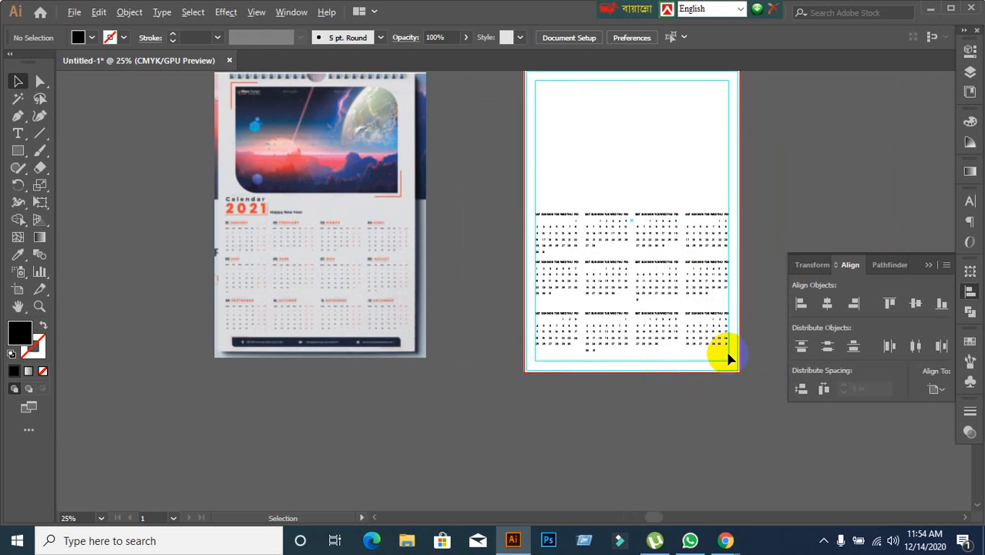
pyautogui.scroll(2, 725, 351)
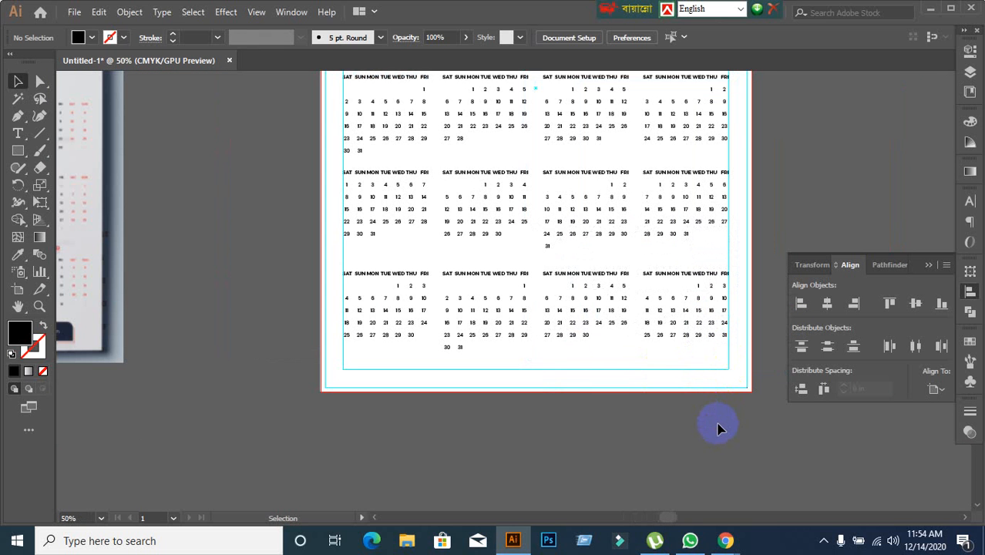
pyautogui.scroll(2, 713, 395)
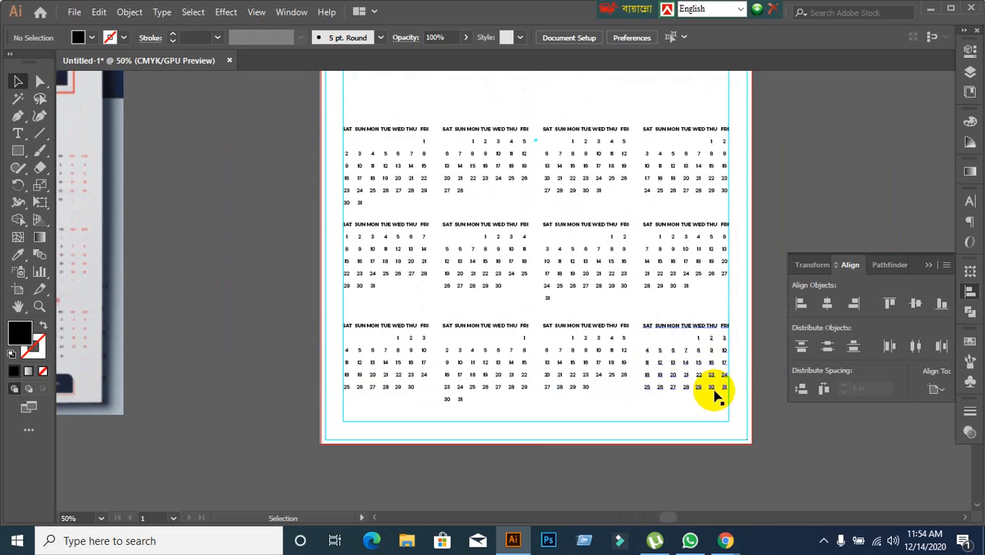
# Inspect the first month block, and examine closely where the dates start in the fourth block of the third row.
pyautogui.click(384, 181)
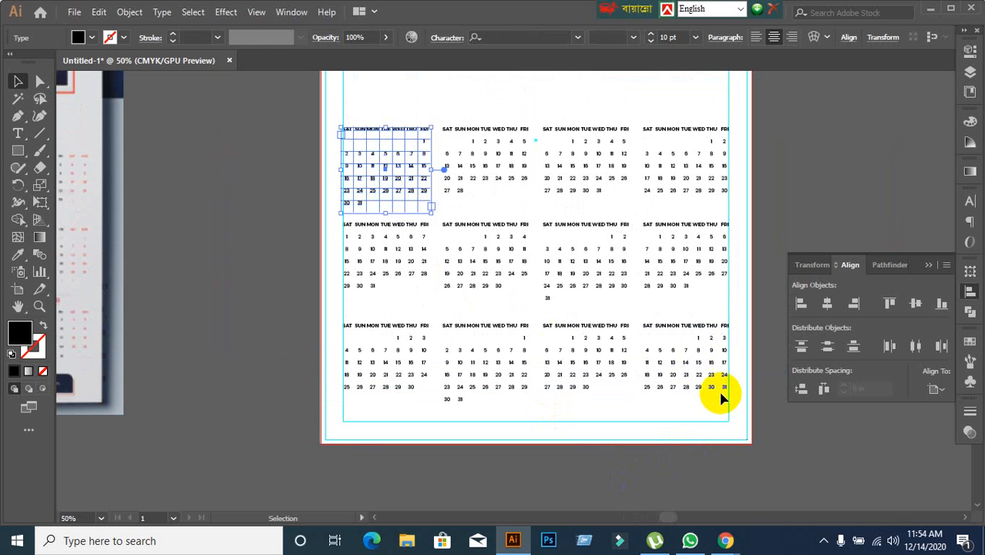
pyautogui.click(775, 411)
pyautogui.scroll(2, 686, 337)
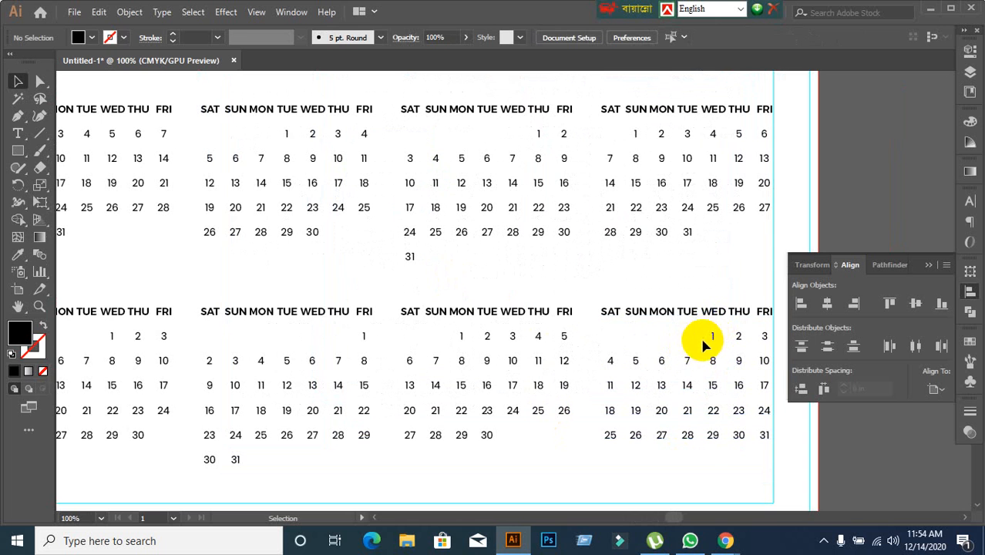
pyautogui.click(709, 341)
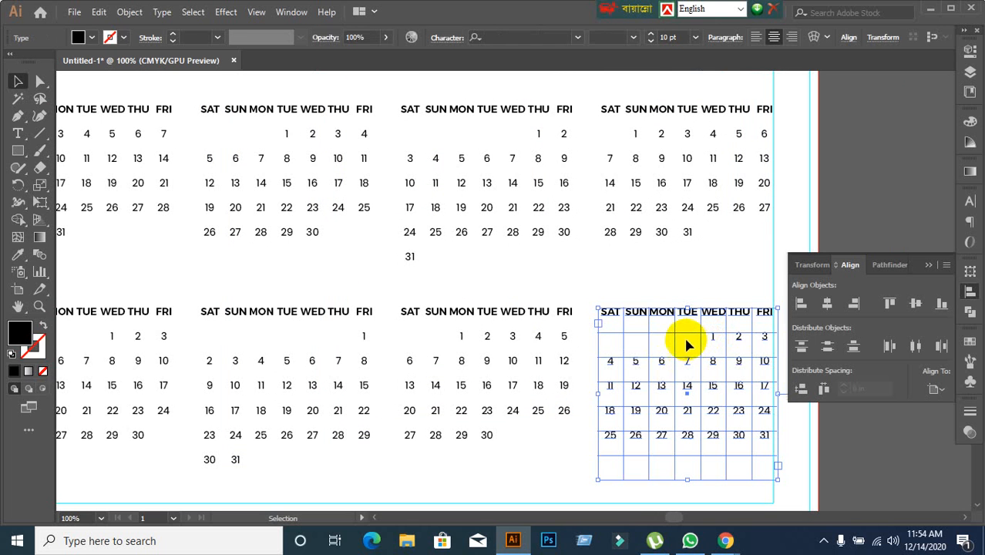
pyautogui.click(682, 334)
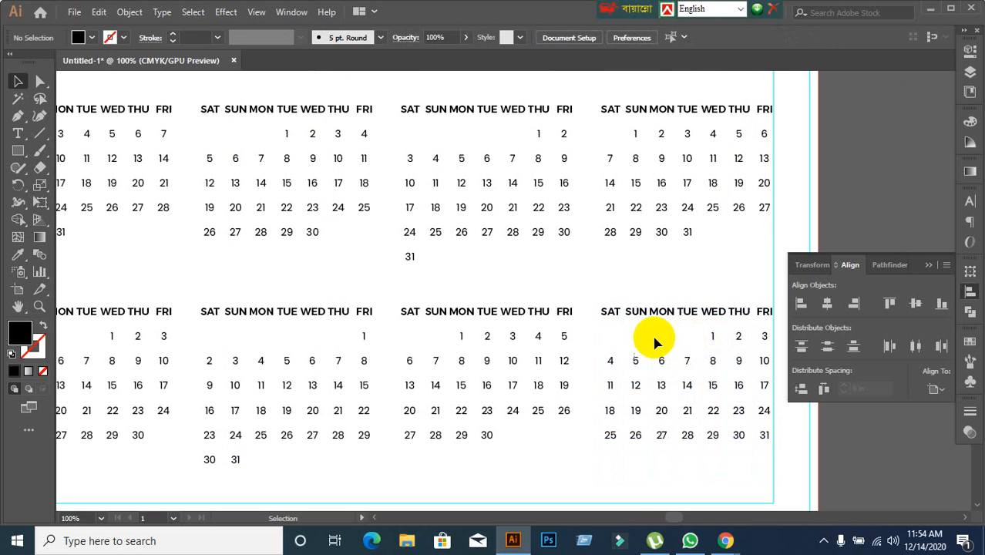
pyautogui.click(710, 338)
pyautogui.scroll(2, 626, 357)
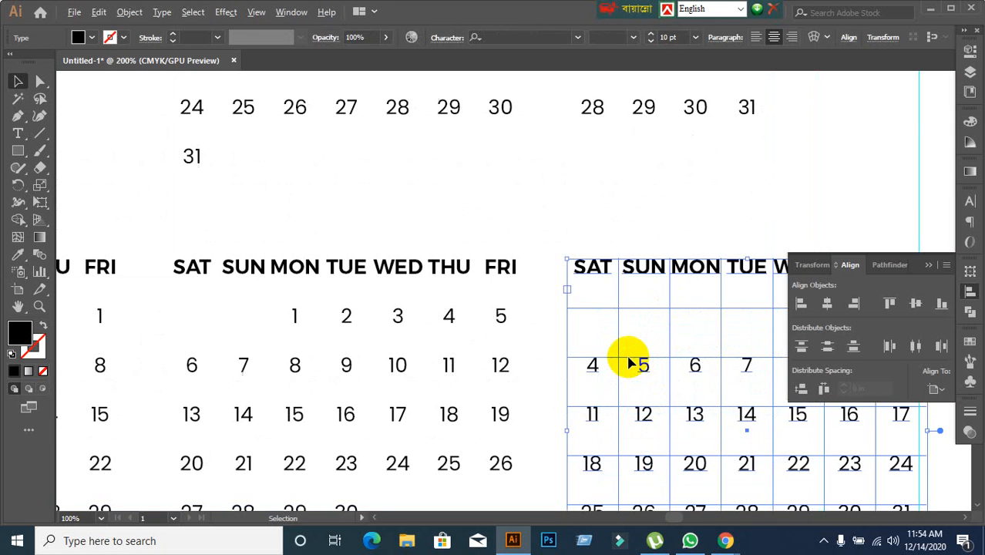
pyautogui.scroll(-2, 628, 363)
pyautogui.scroll(1, 715, 363)
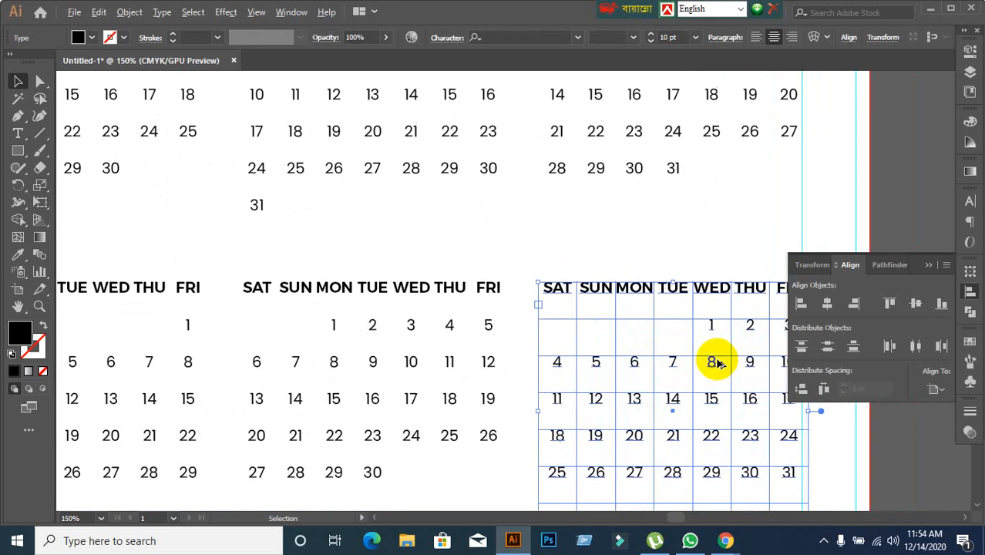
# Check the bottom row of month blocks, examining closely where the dates end in the first block.
pyautogui.scroll(-1, 715, 363)
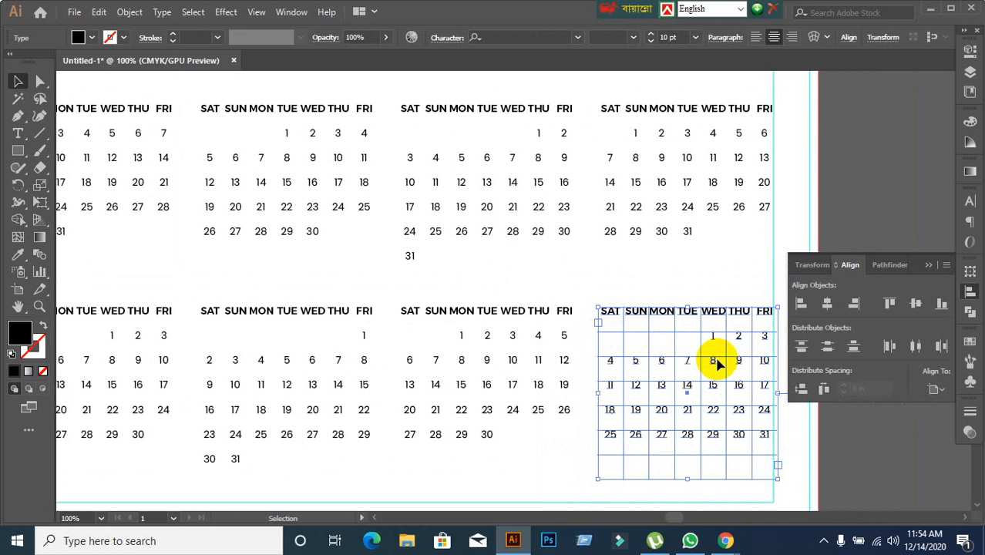
pyautogui.press('space')
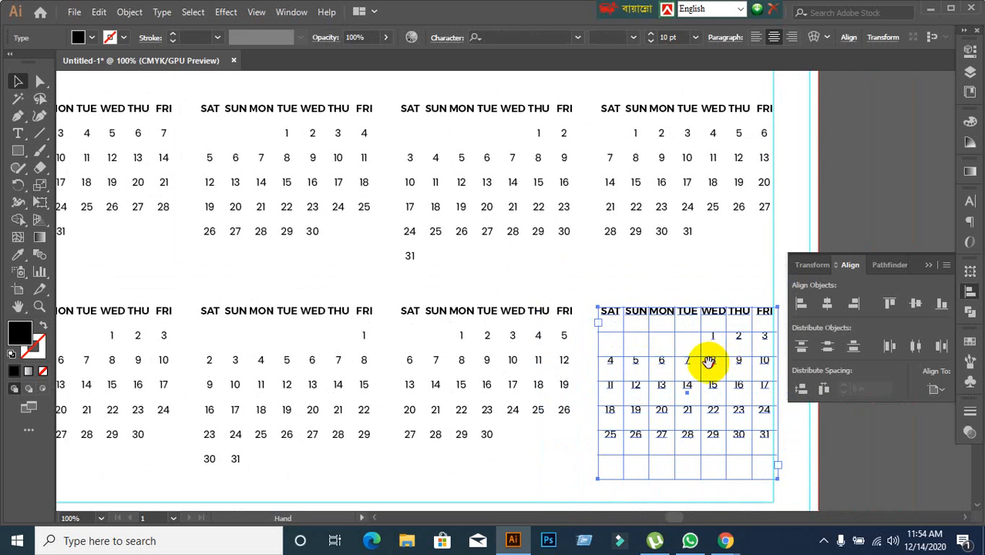
pyautogui.moveTo(709, 363); pyautogui.dragTo(640, 312)
pyautogui.click(809, 433)
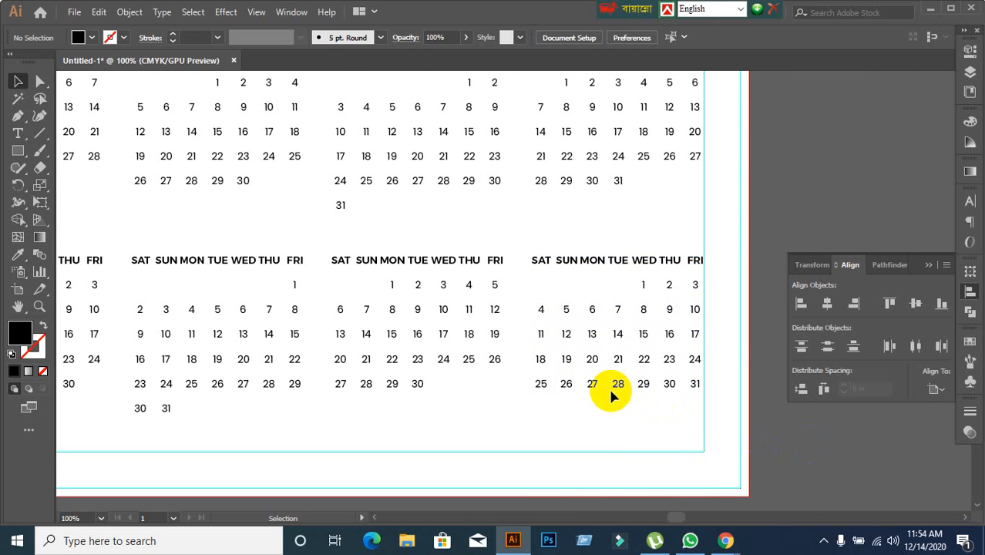
pyautogui.scroll(-1, 611, 390)
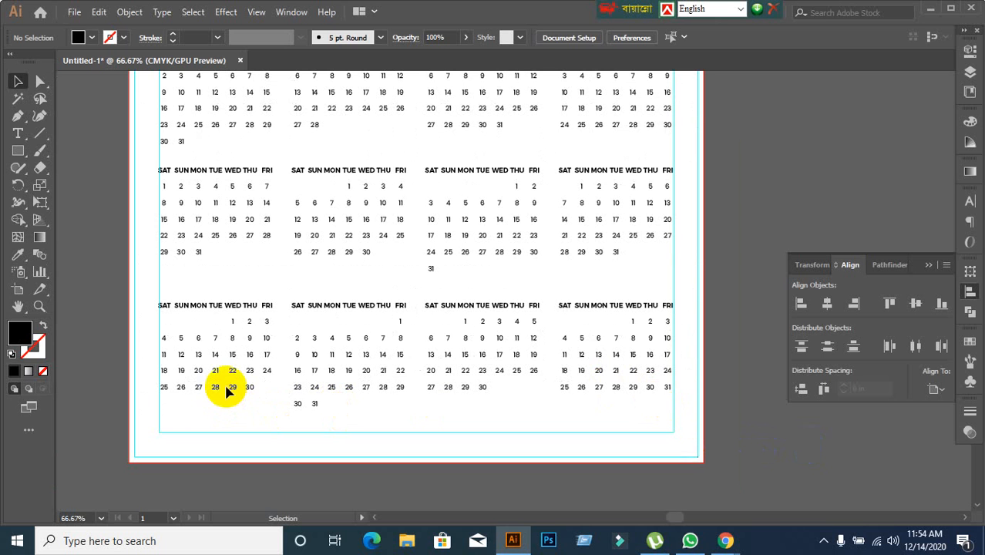
pyautogui.moveTo(136, 362); pyautogui.dragTo(220, 418)
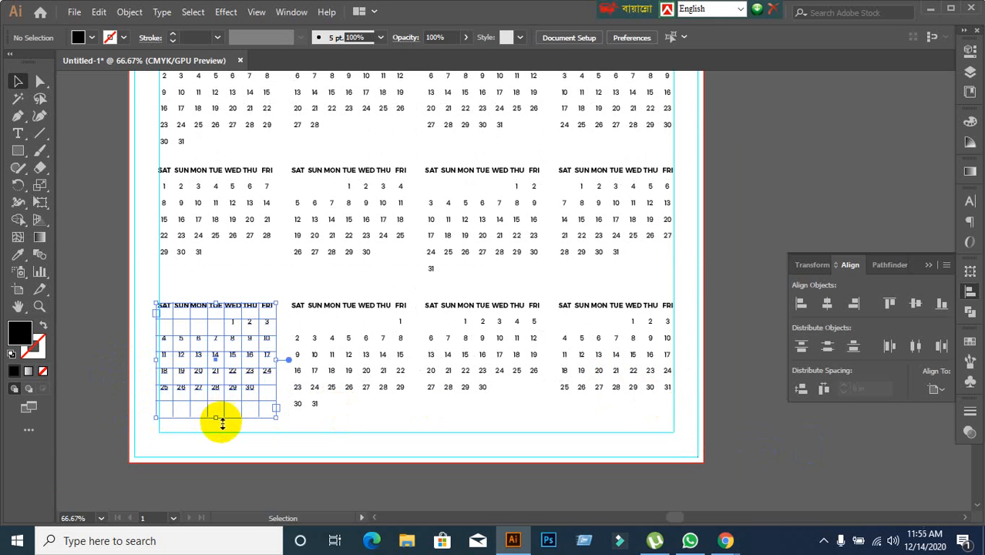
pyautogui.scroll(3, 208, 407)
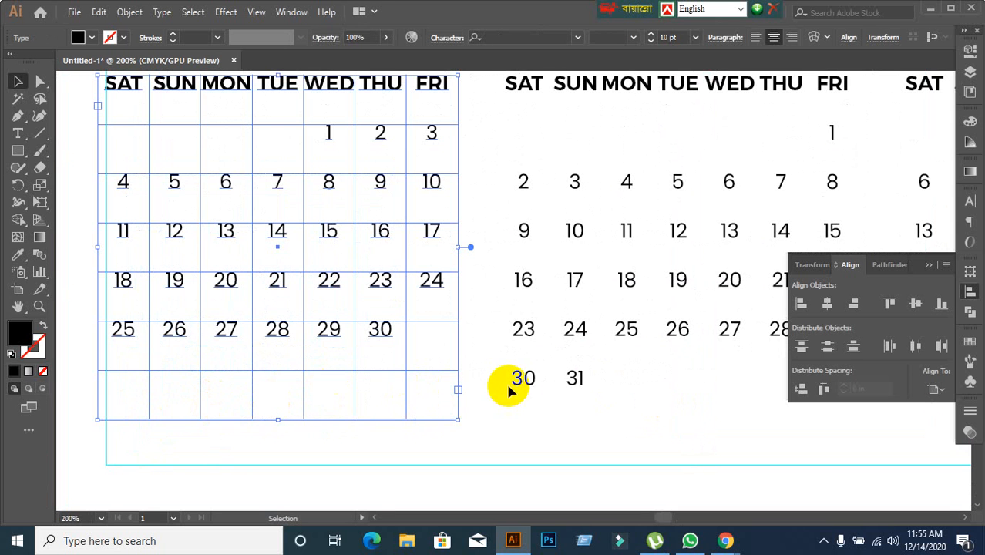
pyautogui.doubleClick(390, 330)
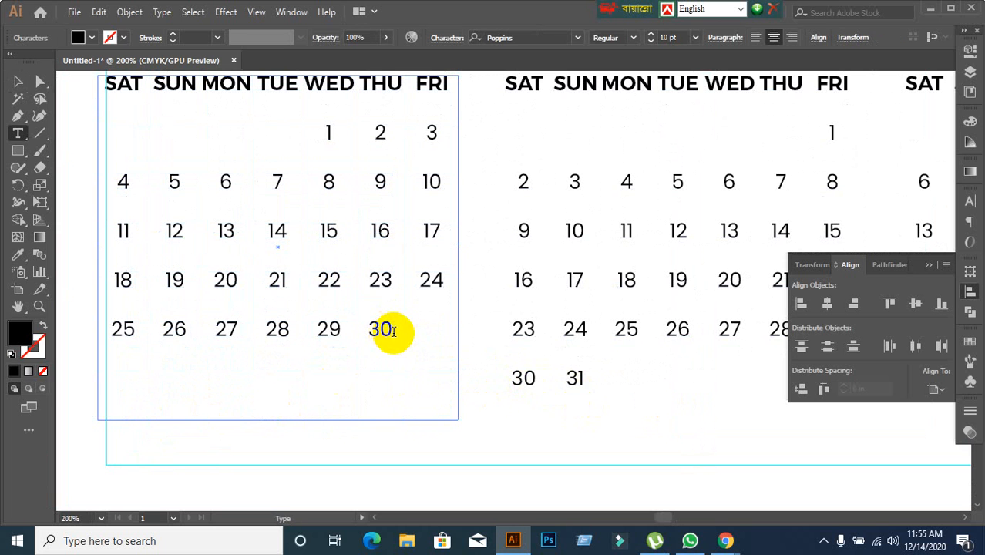
pyautogui.click(18, 81)
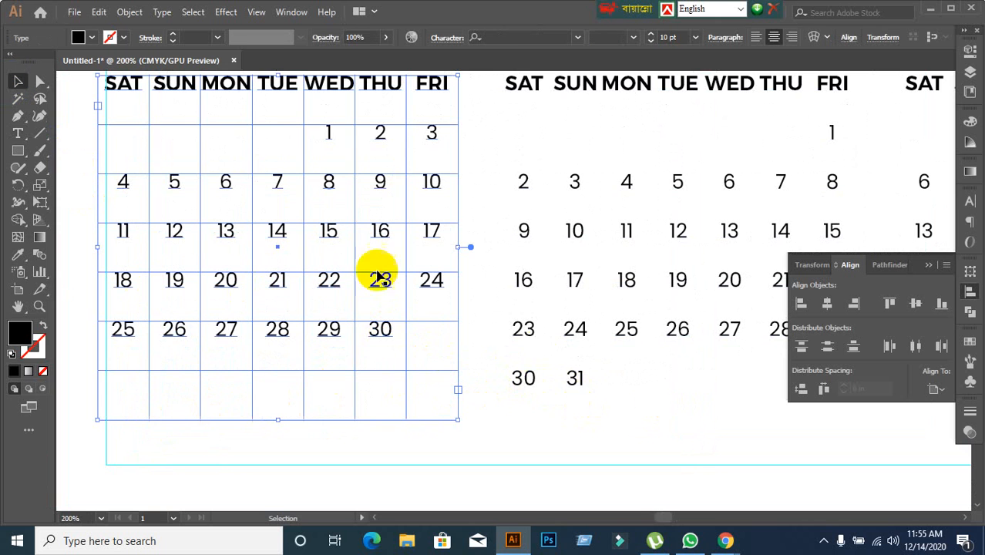
# Examine where the dates start and end in the second block of the bottom row.
pyautogui.click(580, 379)
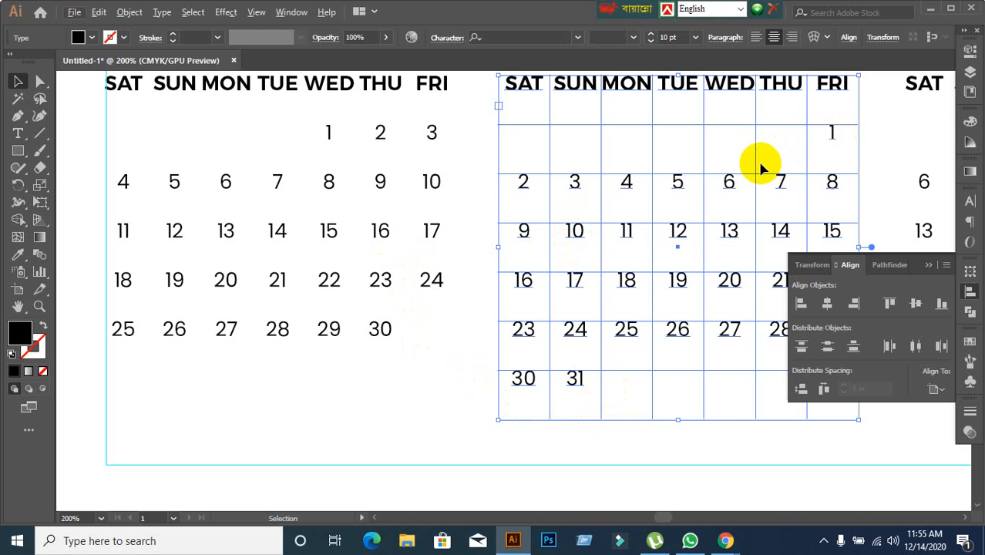
pyautogui.doubleClick(831, 136)
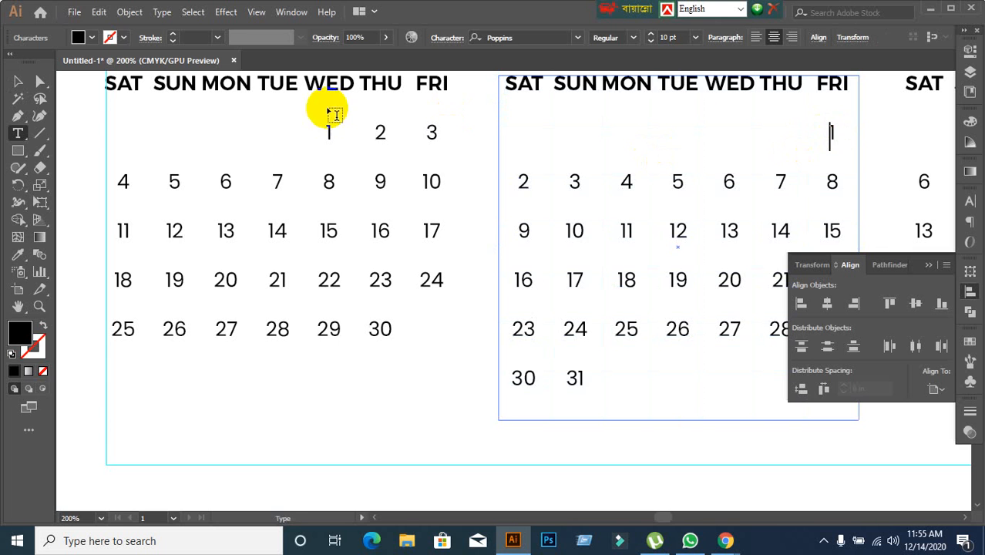
pyautogui.click(18, 82)
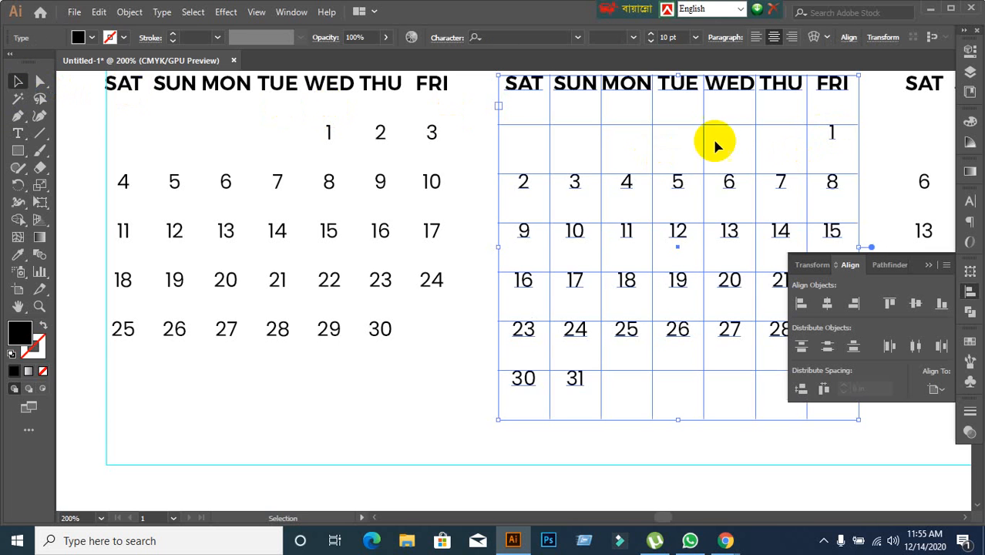
pyautogui.doubleClick(832, 131)
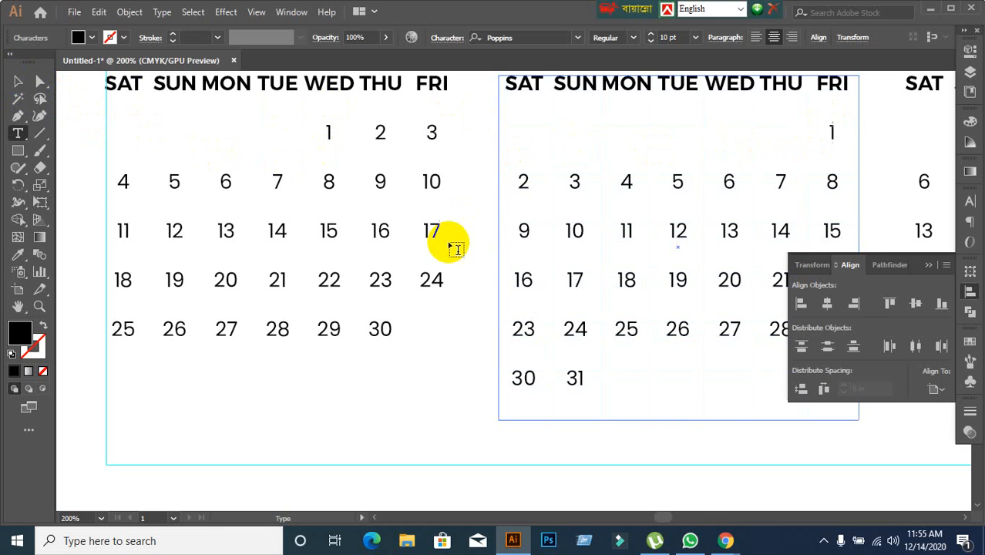
pyautogui.click(15, 86)
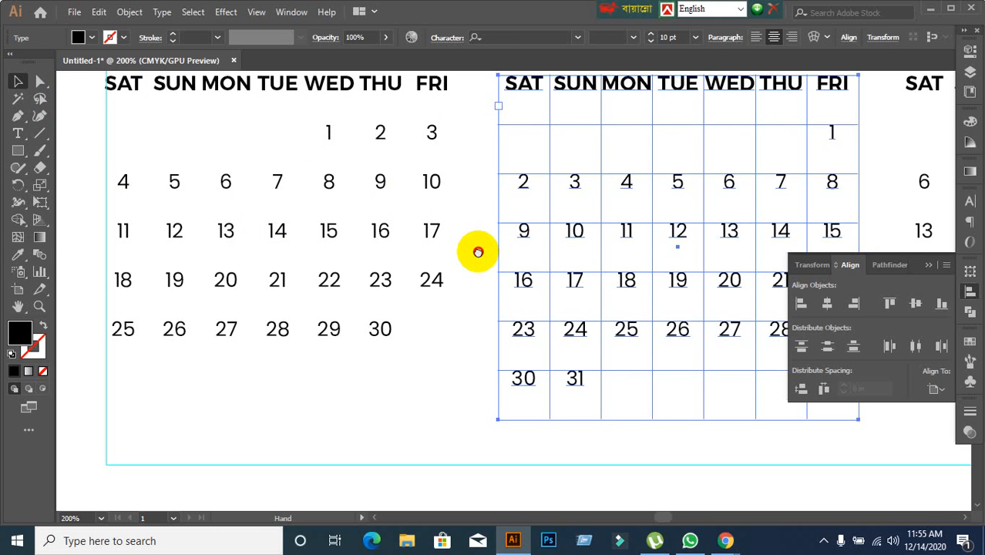
pyautogui.moveTo(479, 252); pyautogui.dragTo(401, 263)
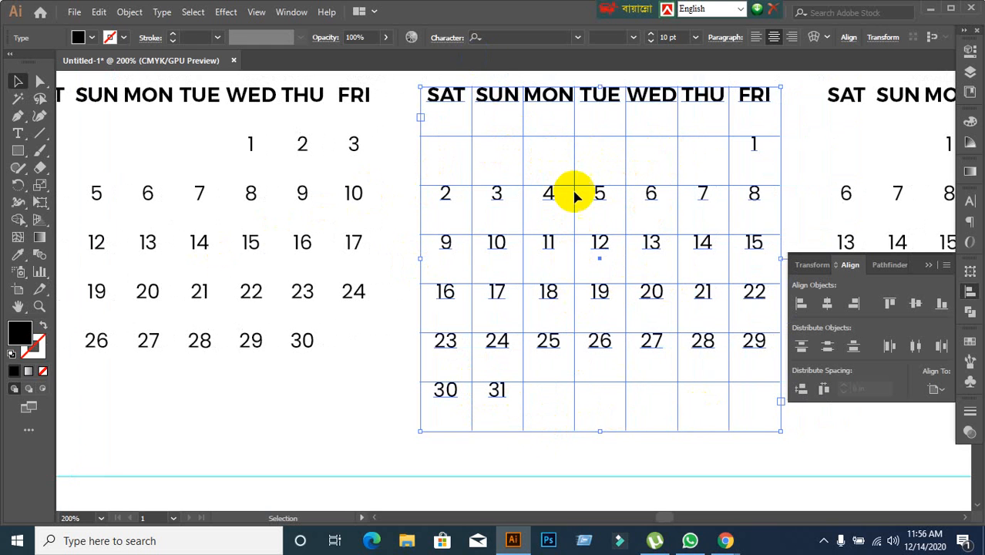
pyautogui.click(729, 459)
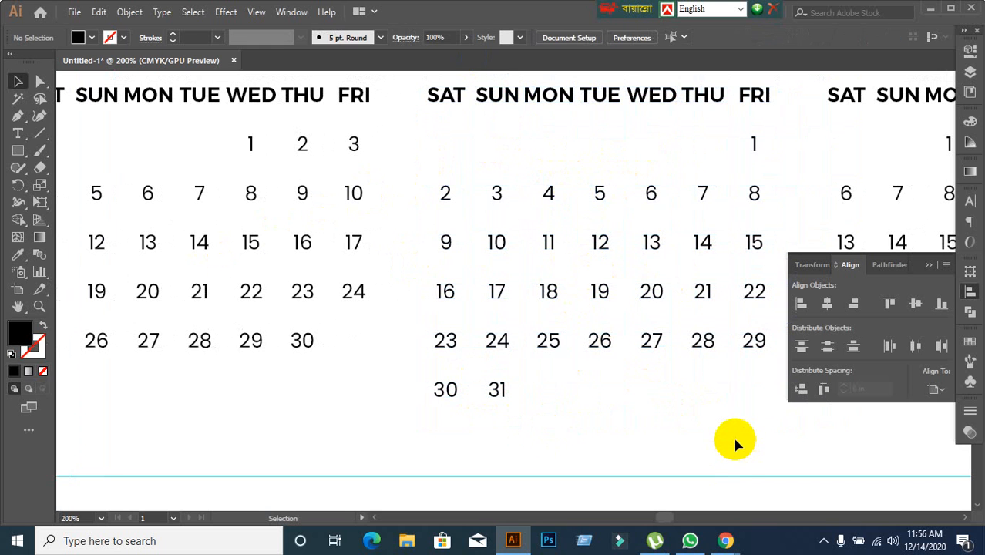
# Compare the twelve month blocks with the reference calendar image, looking closely at its July and August grids.
pyautogui.scroll(-1, 734, 409)
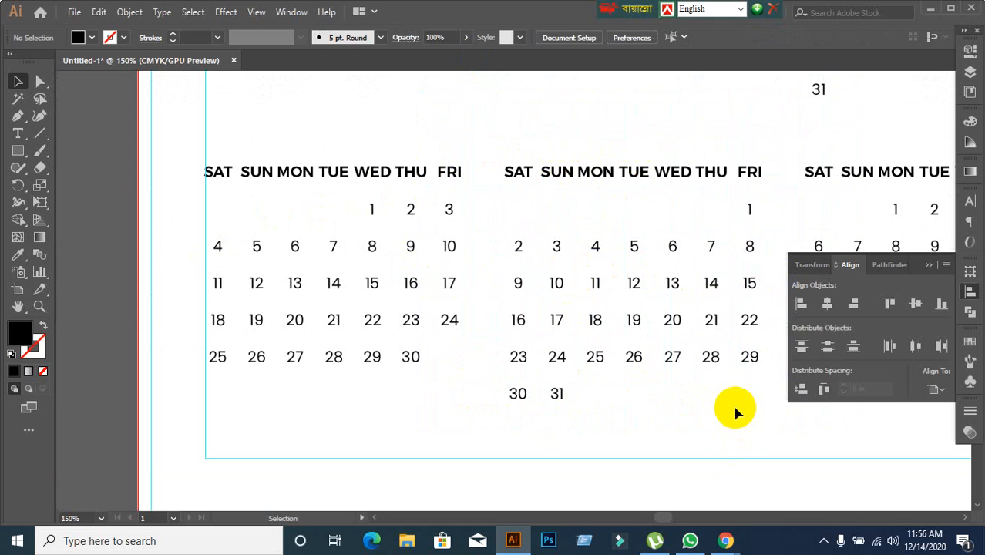
pyautogui.scroll(-2, 594, 286)
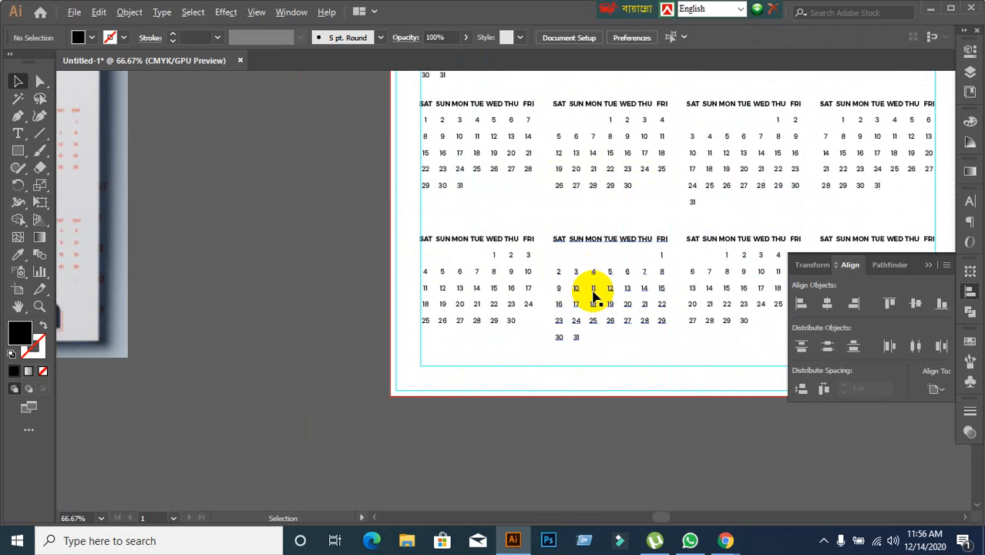
pyautogui.moveTo(326, 266); pyautogui.dragTo(699, 313)
pyautogui.moveTo(495, 275); pyautogui.dragTo(588, 326)
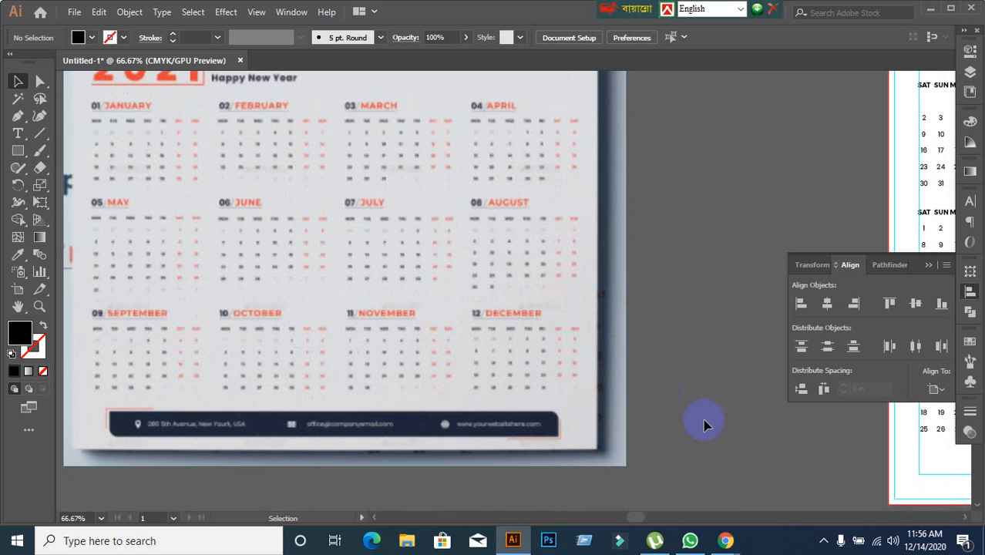
pyautogui.scroll(2, 453, 127)
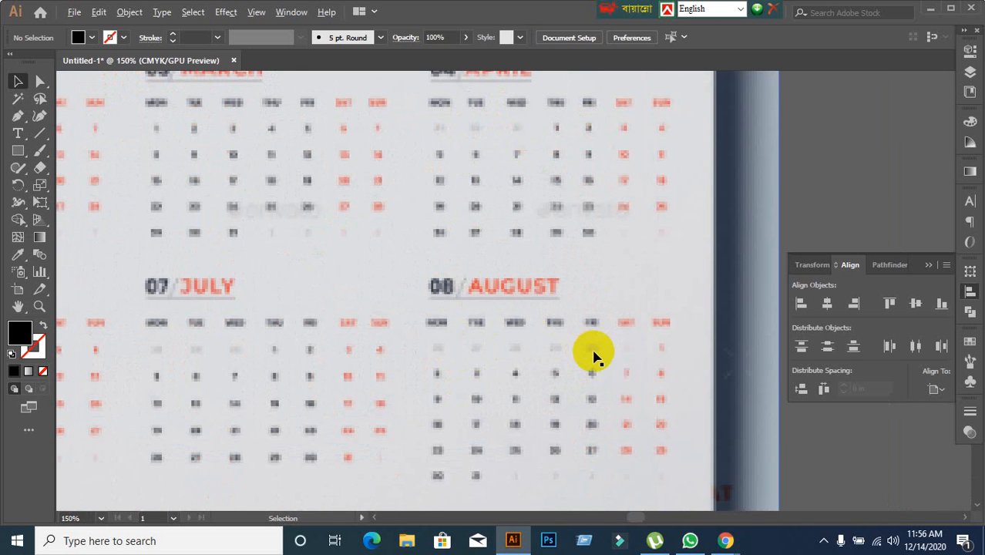
pyautogui.scroll(-3, 593, 353)
pyautogui.scroll(-2, 594, 353)
pyautogui.moveTo(663, 398); pyautogui.dragTo(289, 305)
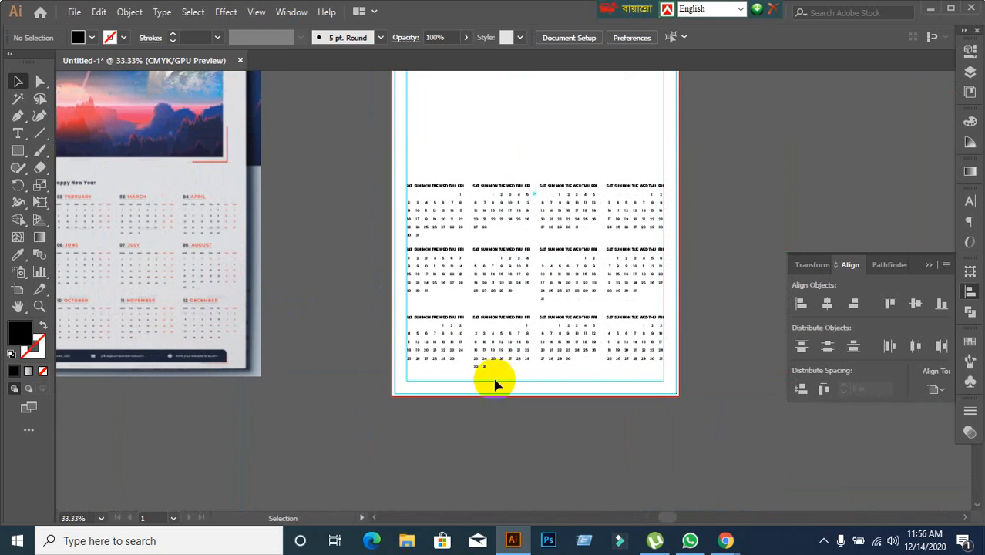
pyautogui.click(725, 537)
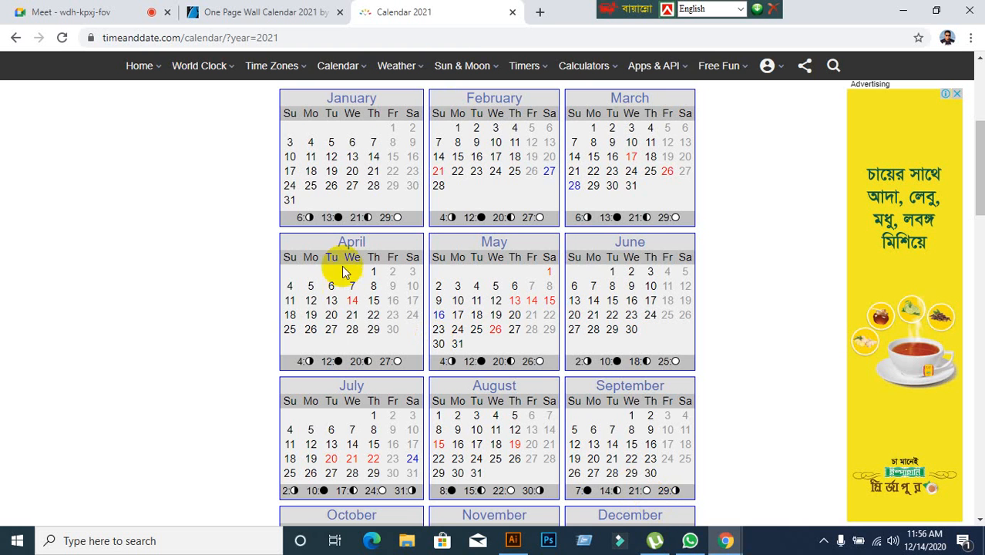
pyautogui.click(539, 11)
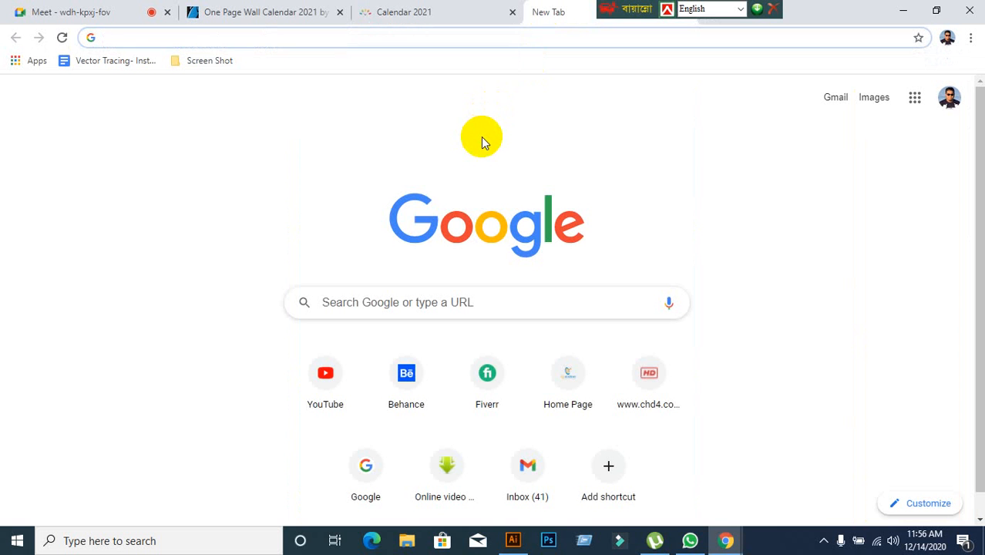
pyautogui.write('www.pikbest.com')
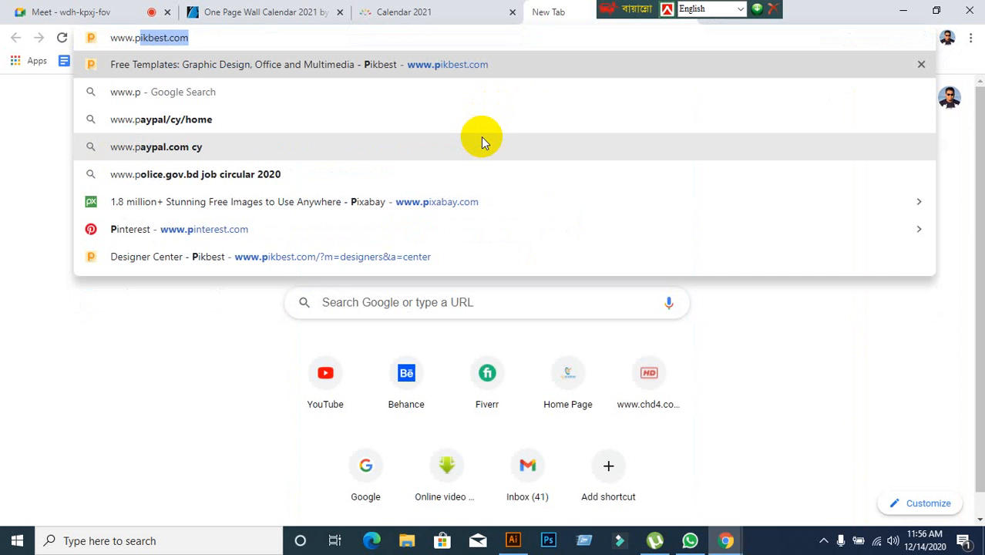
pyautogui.press('Return')
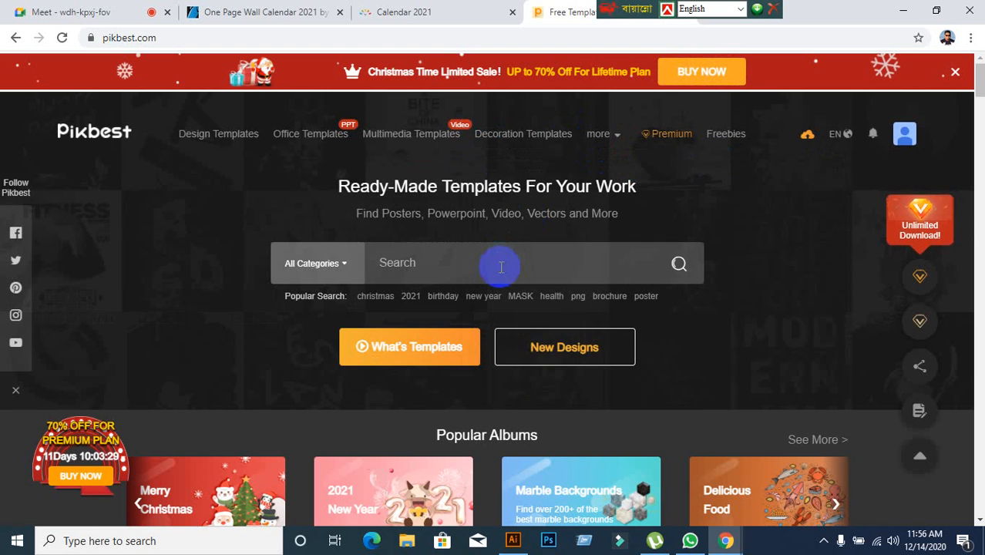
# Search Pikbest for "calendar 2021" templates across all categories.
pyautogui.click(501, 267)
pyautogui.write('c')
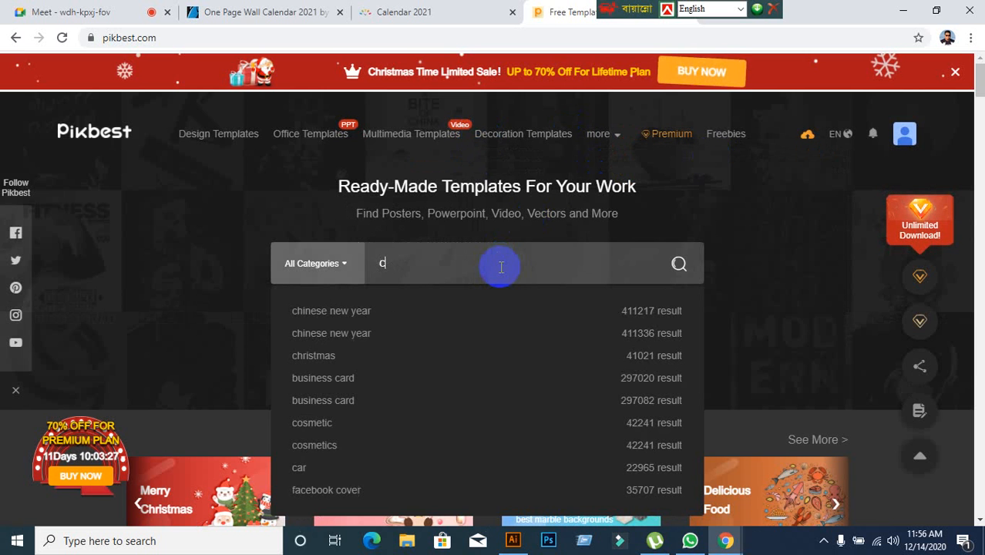
pyautogui.write('al')
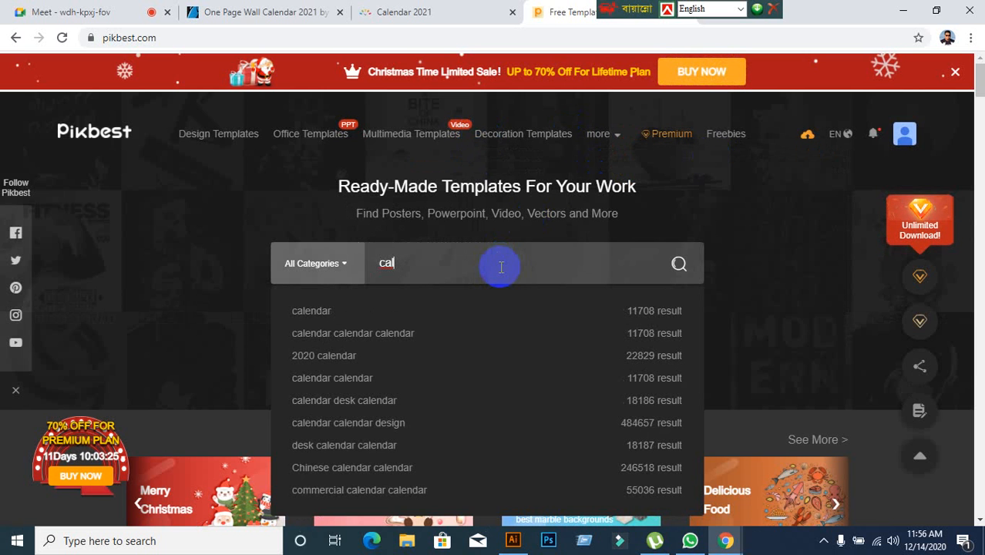
pyautogui.write('end')
pyautogui.write('ar')
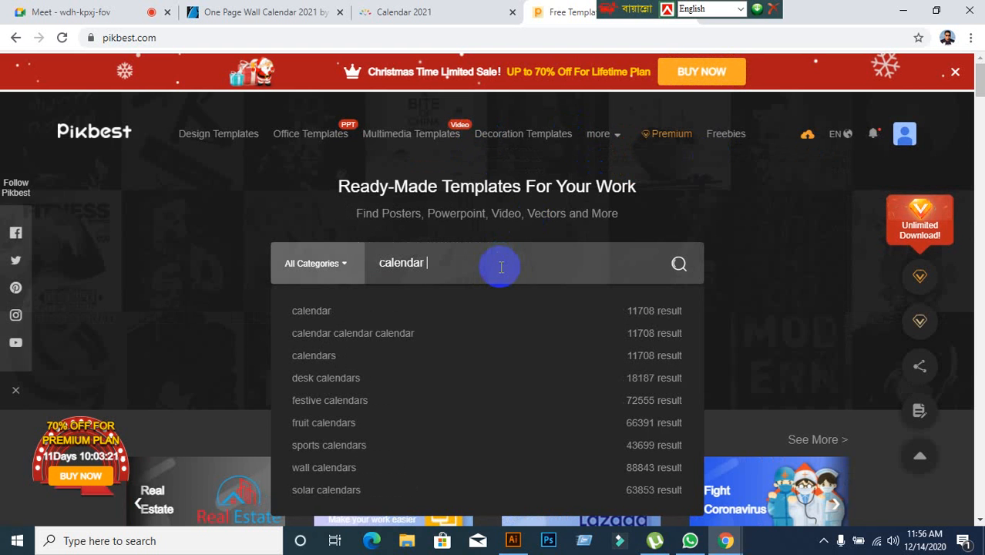
pyautogui.write(' 2021')
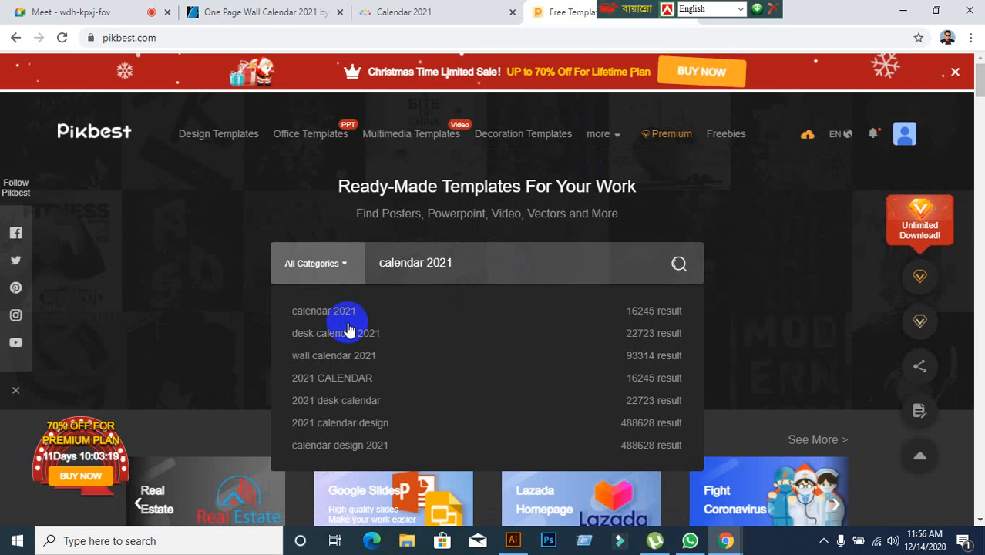
pyautogui.click(331, 312)
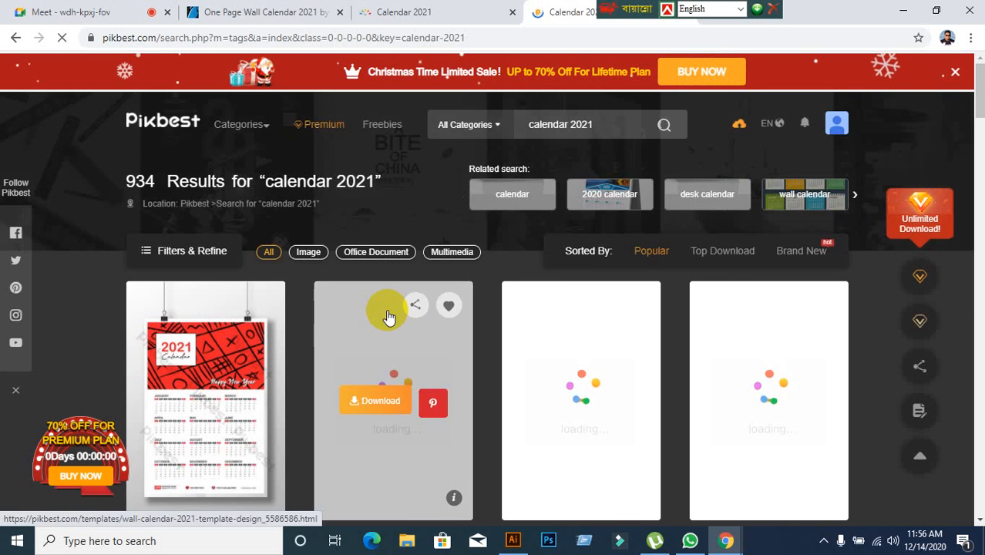
# Look through the 2021 calendar templates in the search results and compare their wall and desk layouts.
pyautogui.scroll(-2, 486, 293)
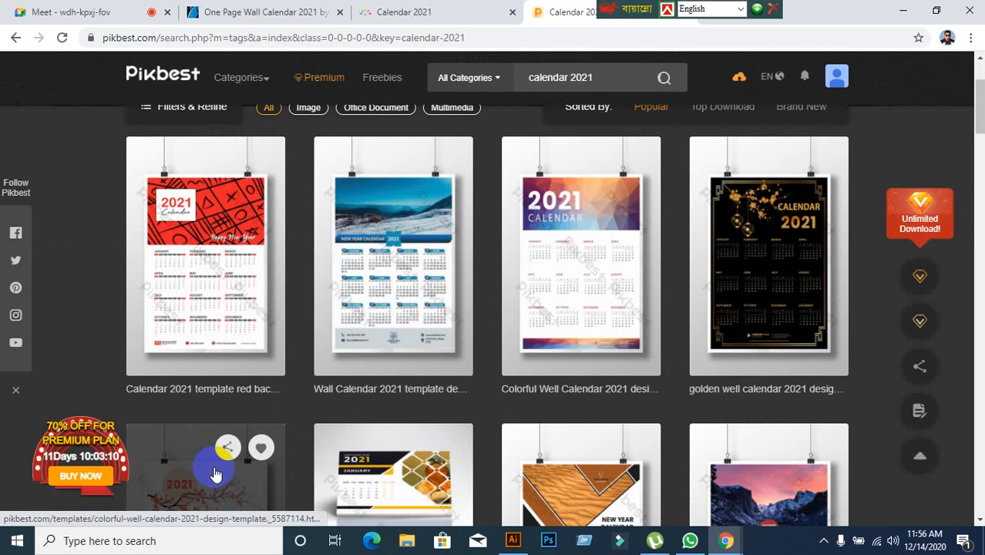
pyautogui.scroll(-2, 325, 425)
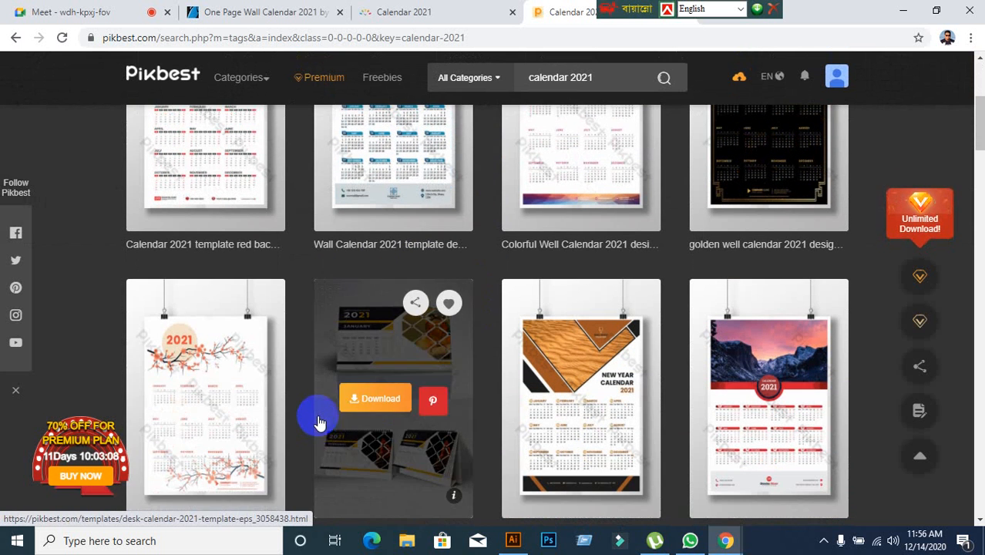
pyautogui.scroll(-1, 253, 373)
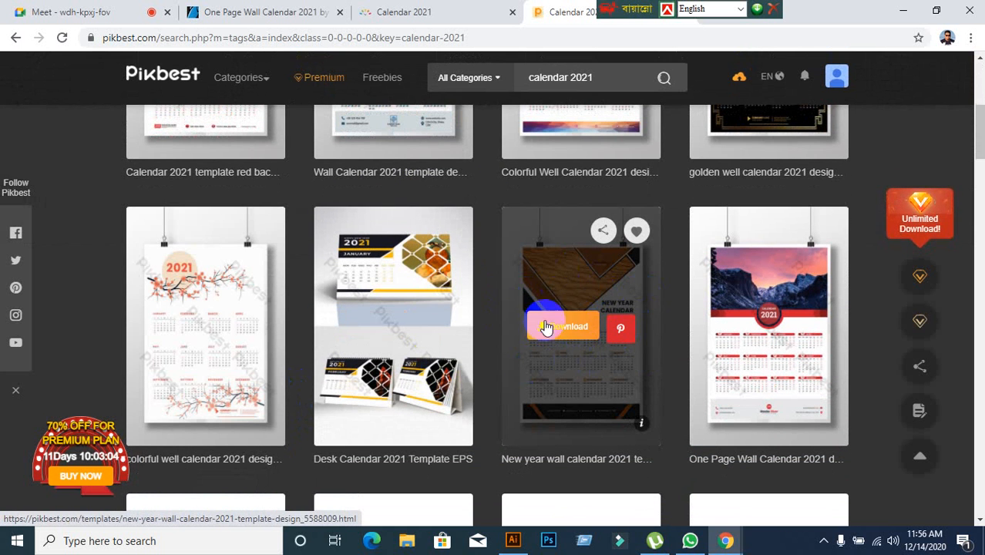
pyautogui.scroll(-2, 394, 319)
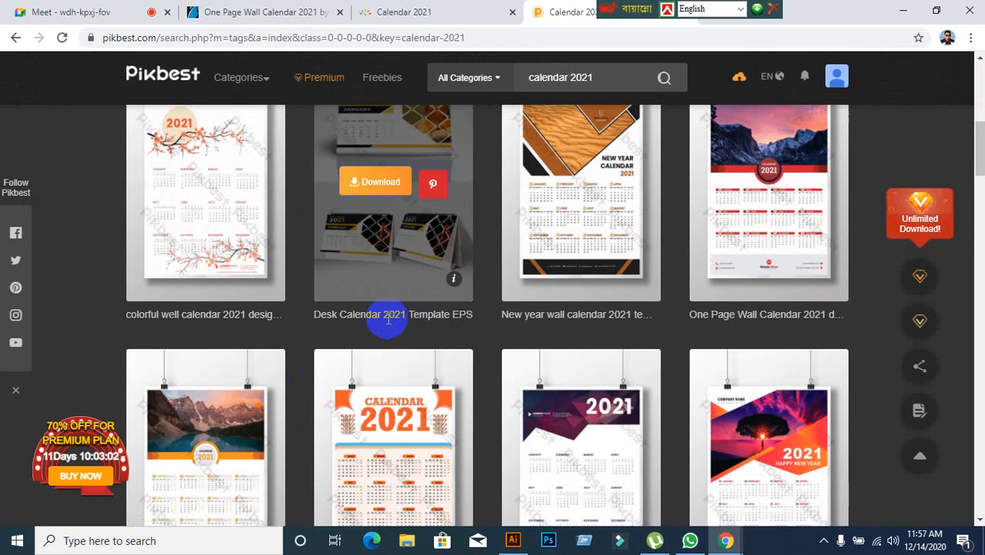
pyautogui.scroll(-1, 389, 325)
pyautogui.scroll(2, 388, 325)
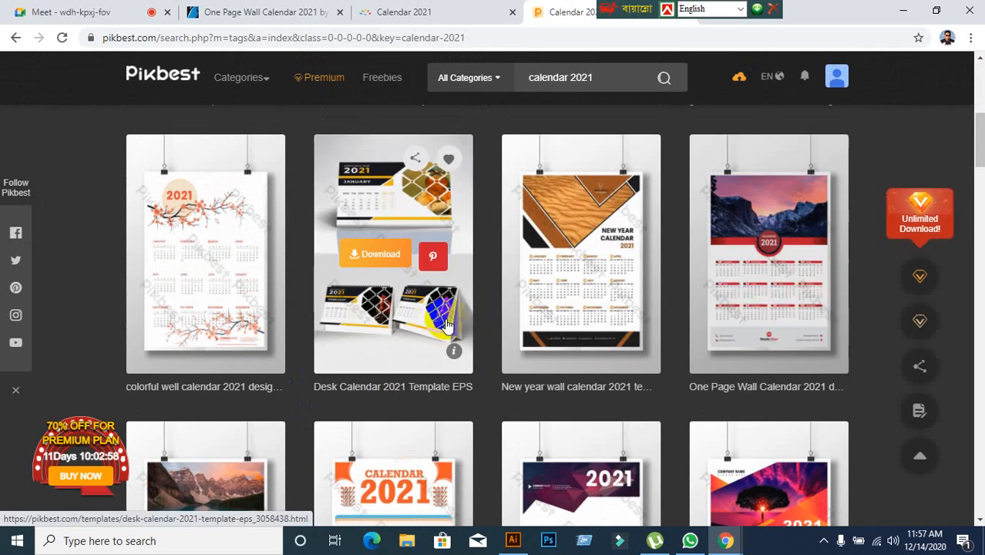
pyautogui.scroll(3, 214, 301)
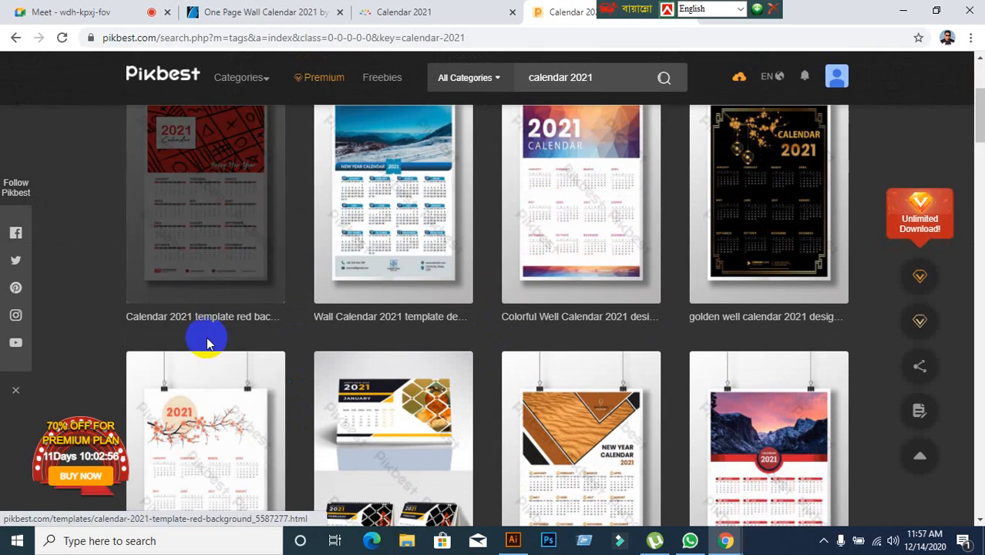
# Open the One Page Wall Calendar 2021 design template on Pikbest and examine the enlarged preview of its month grid.
pyautogui.scroll(-3, 451, 315)
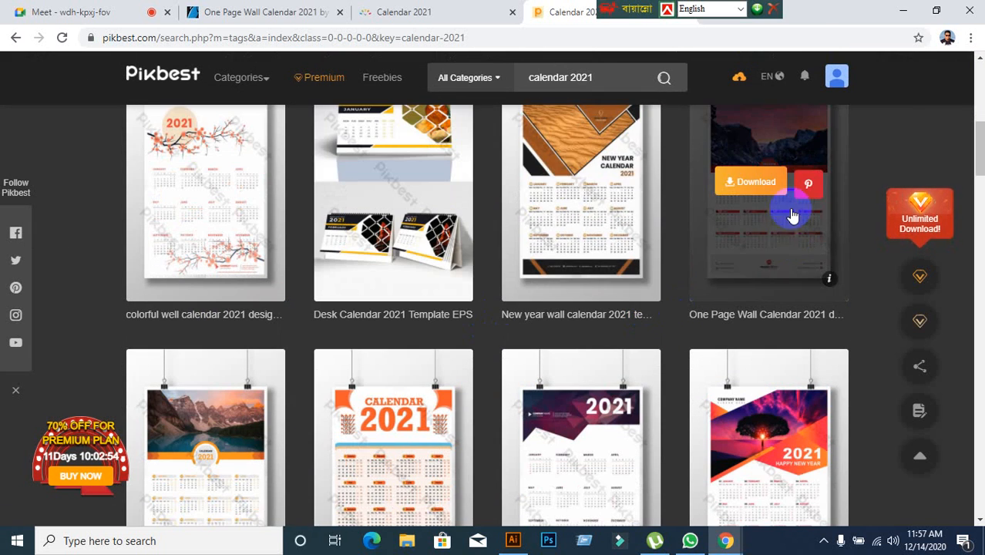
pyautogui.click(788, 239)
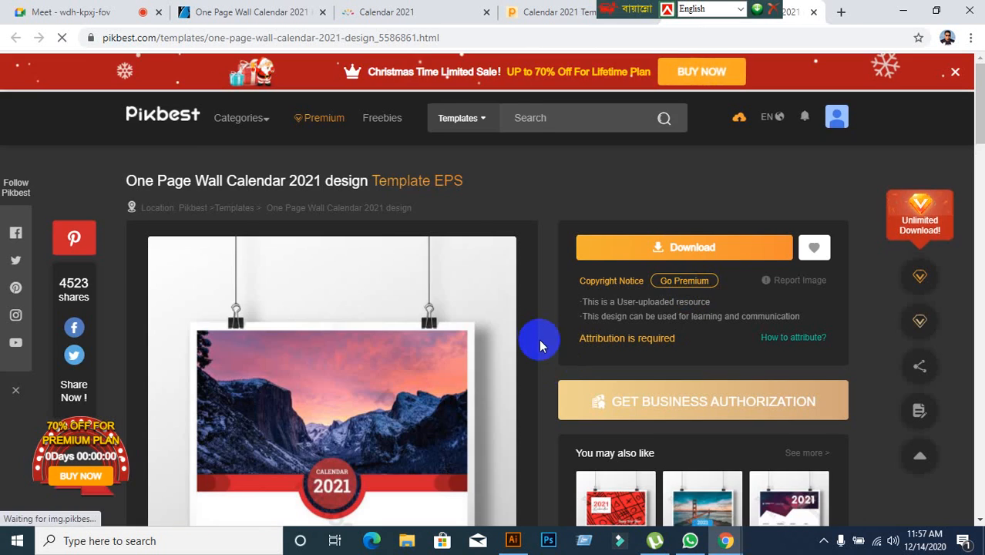
pyautogui.scroll(-1, 539, 340)
pyautogui.scroll(-3, 539, 340)
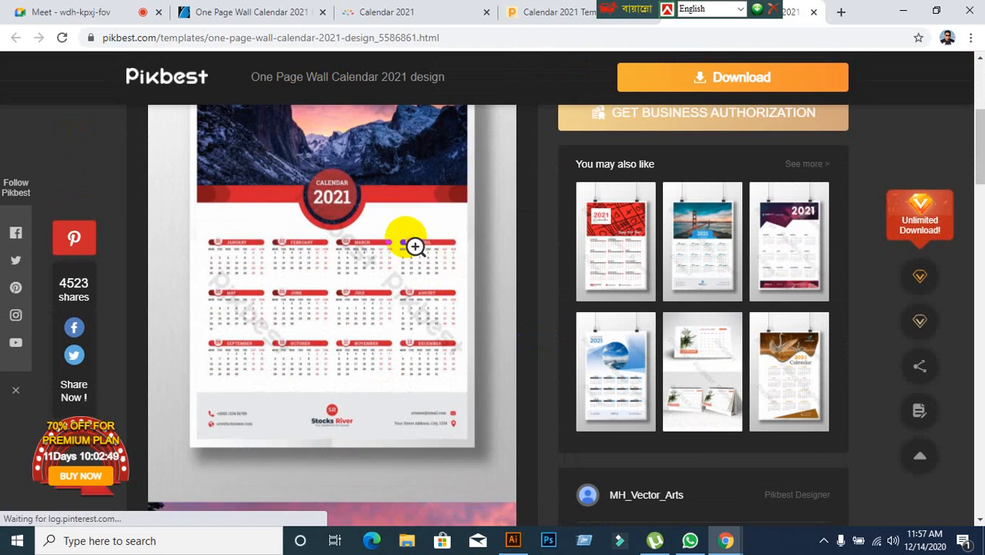
pyautogui.click(416, 246)
pyautogui.scroll(-5, 545, 395)
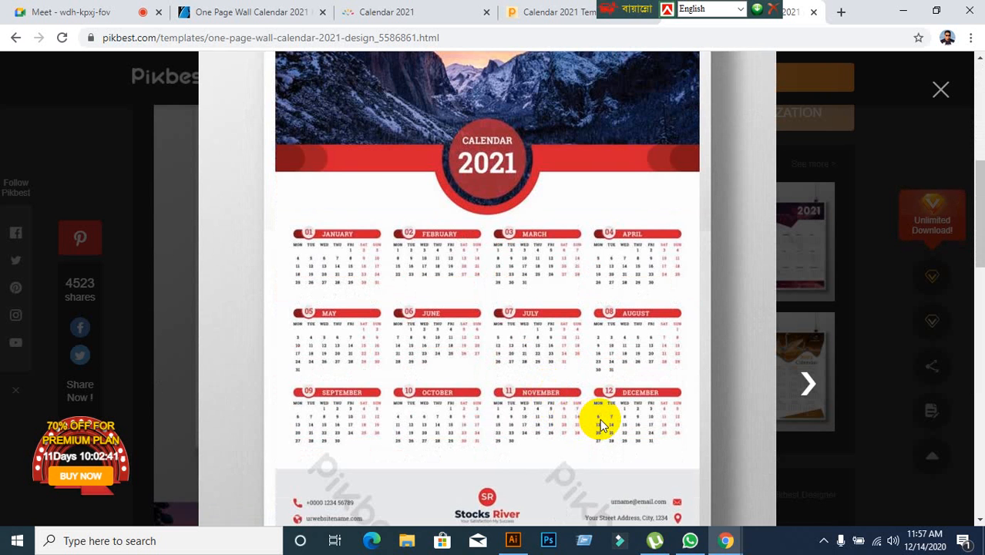
pyautogui.scroll(-2, 601, 424)
pyautogui.click(939, 91)
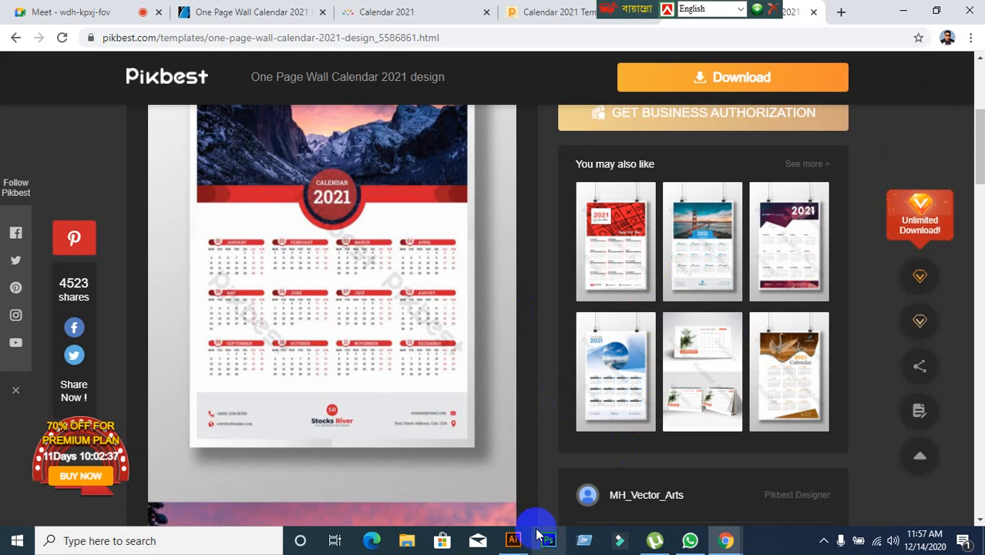
# Switch to Illustrator and compare the reference calendar's layout and month headings with the twelve month blocks on the artboard.
pyautogui.click(514, 539)
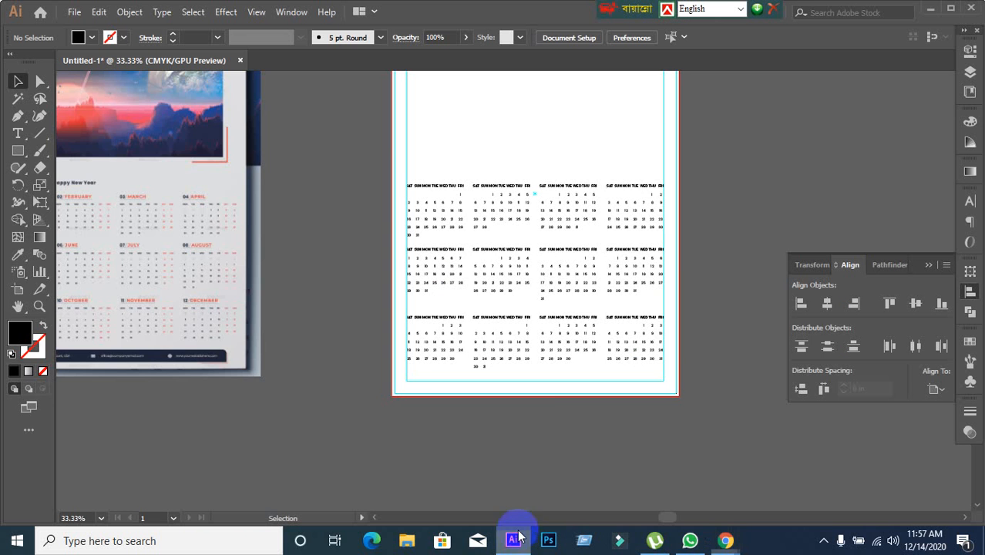
pyautogui.scroll(-1, 534, 405)
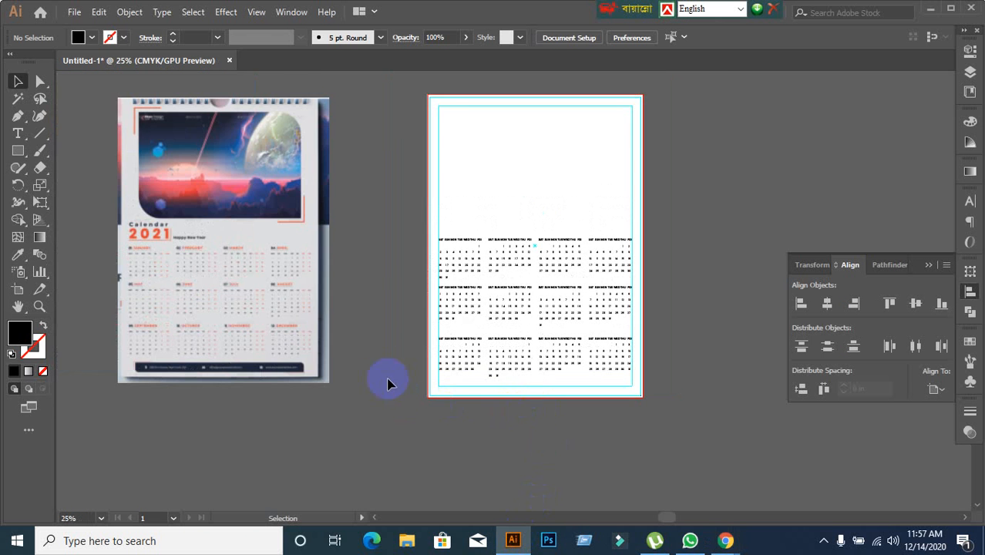
pyautogui.scroll(1, 378, 339)
pyautogui.moveTo(394, 331); pyautogui.dragTo(609, 309)
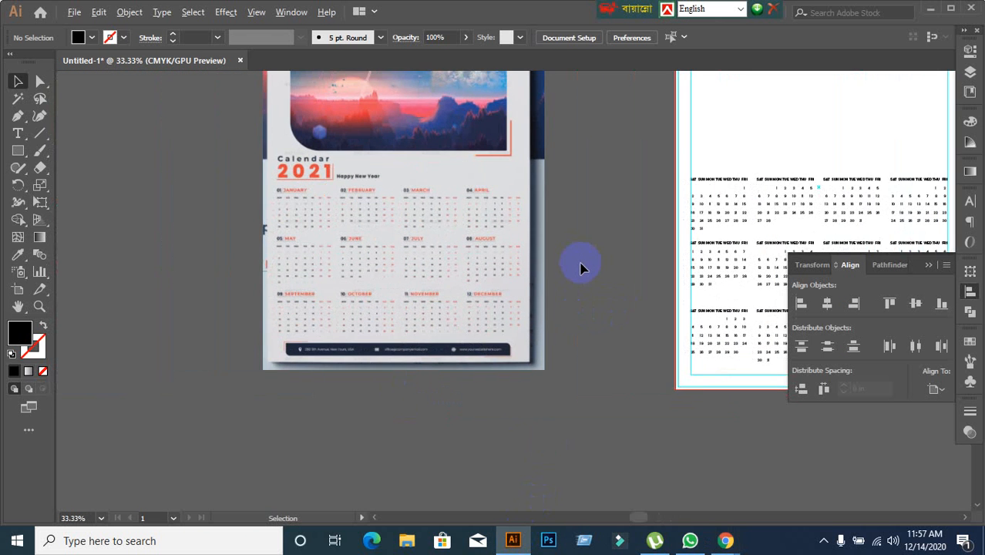
pyautogui.scroll(-1, 580, 262)
pyautogui.moveTo(594, 275); pyautogui.dragTo(345, 268)
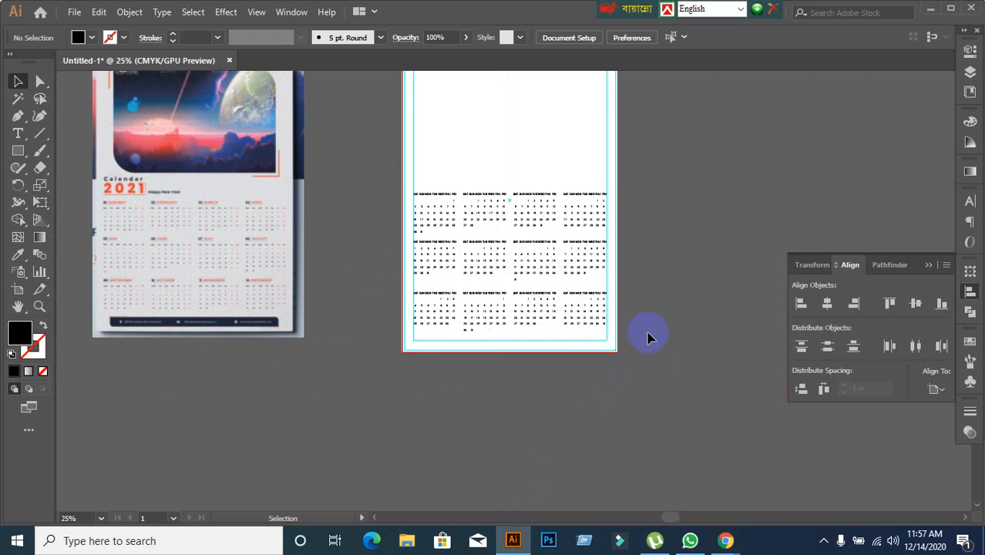
pyautogui.scroll(1, 647, 337)
pyautogui.scroll(1, 671, 162)
pyautogui.scroll(-1, 691, 208)
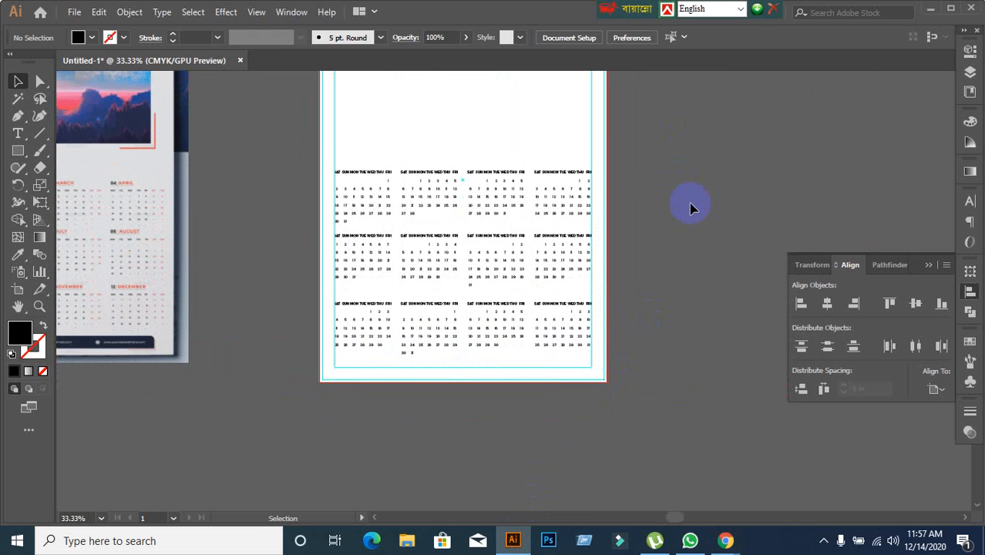
pyautogui.scroll(-1, 378, 312)
pyautogui.scroll(2, 351, 160)
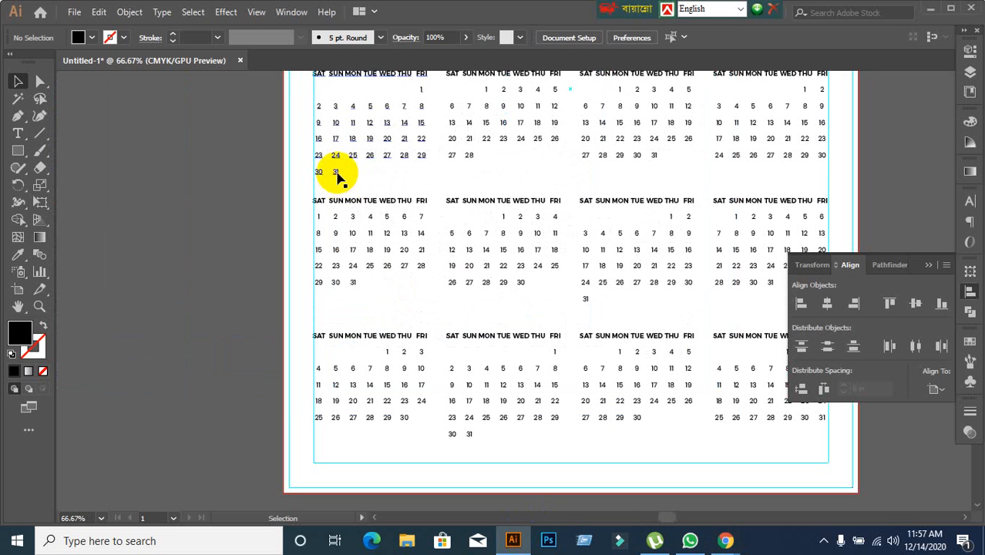
# Examine the January block's table extents and check them against the headed month blocks in the reference image.
pyautogui.click(337, 177)
pyautogui.scroll(1, 340, 171)
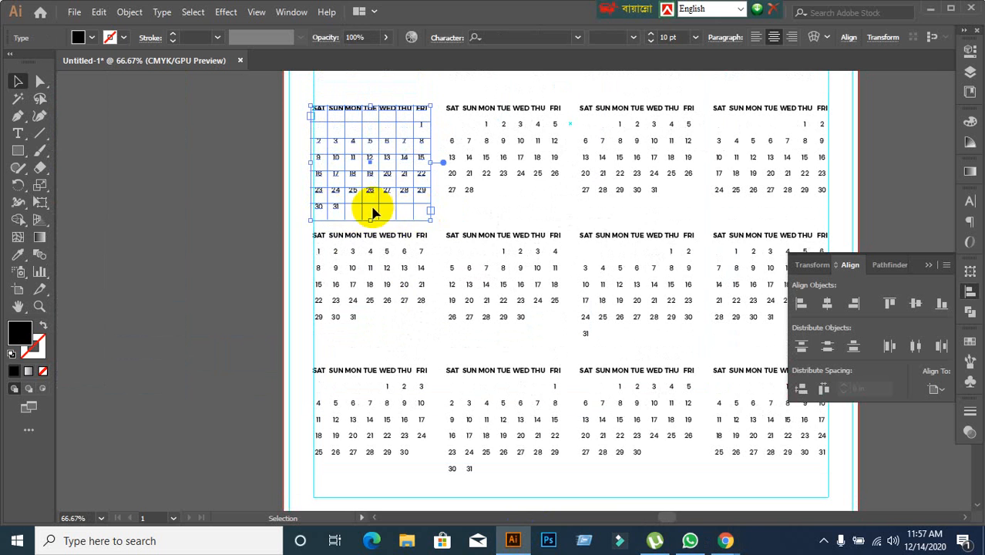
pyautogui.scroll(-2, 242, 248)
pyautogui.click(202, 276)
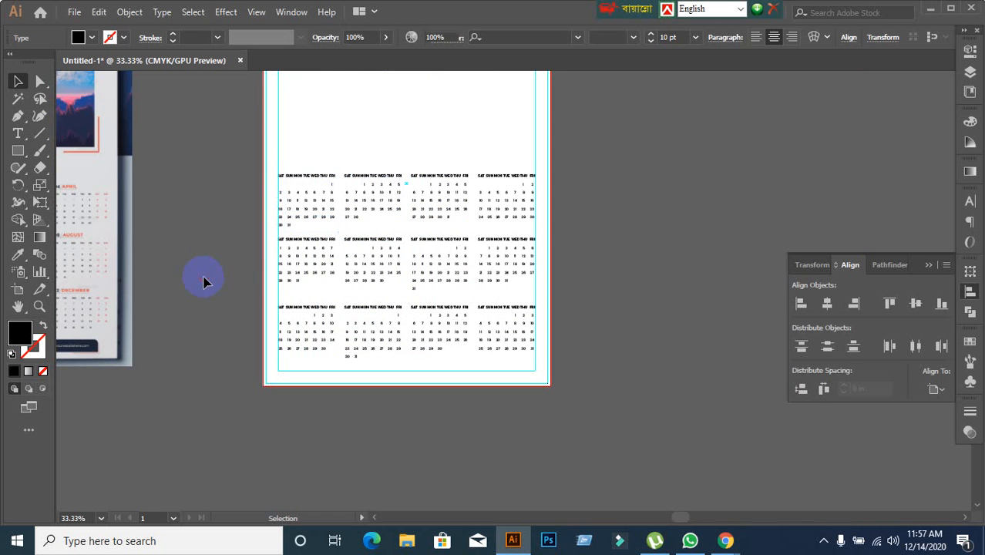
pyautogui.scroll(1, 254, 231)
pyautogui.moveTo(229, 254); pyautogui.dragTo(515, 275)
pyautogui.scroll(2, 600, 240)
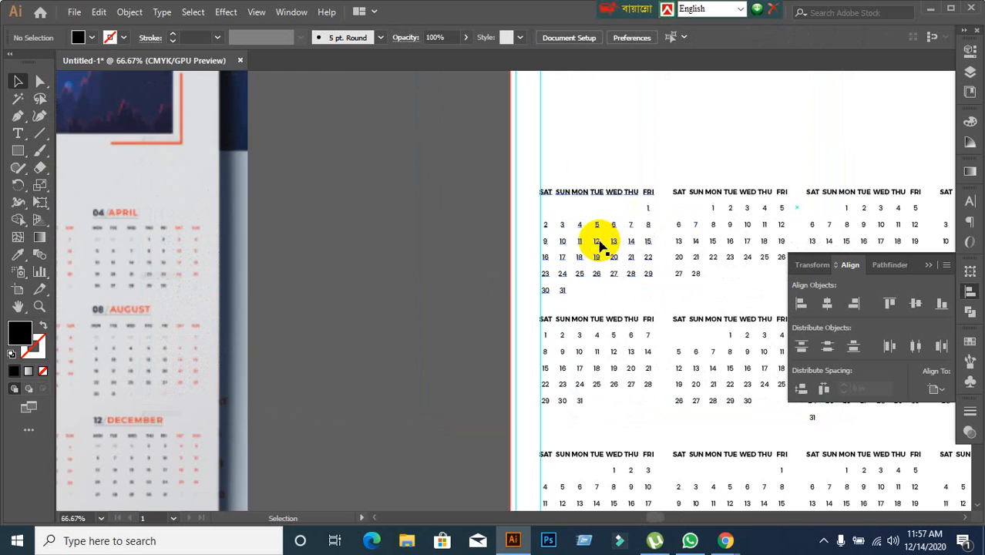
pyautogui.scroll(-3, 598, 255)
pyautogui.scroll(1, 570, 266)
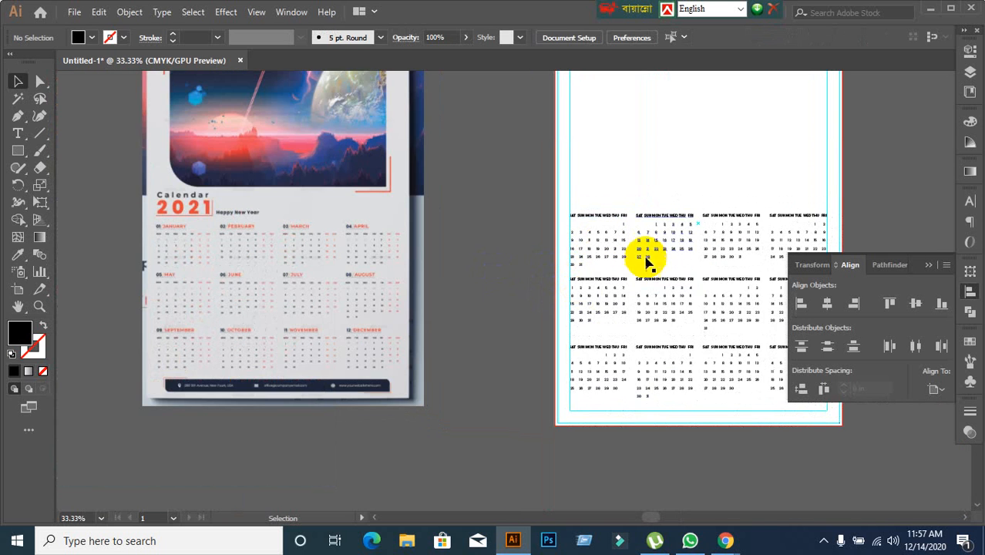
# Add the heading text "01 JANUARY" in the empty area above the January block.
pyautogui.scroll(1, 646, 256)
pyautogui.click(15, 134)
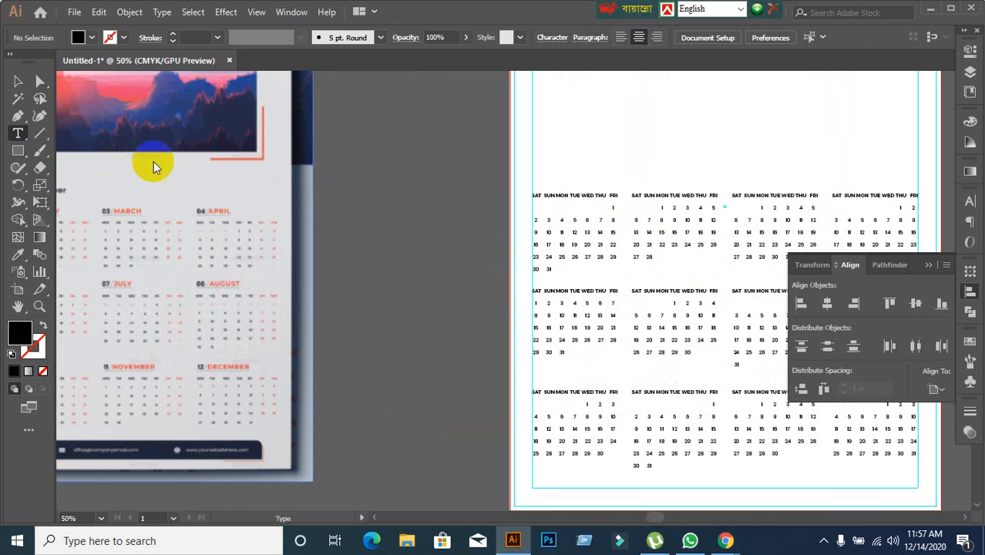
pyautogui.click(542, 169)
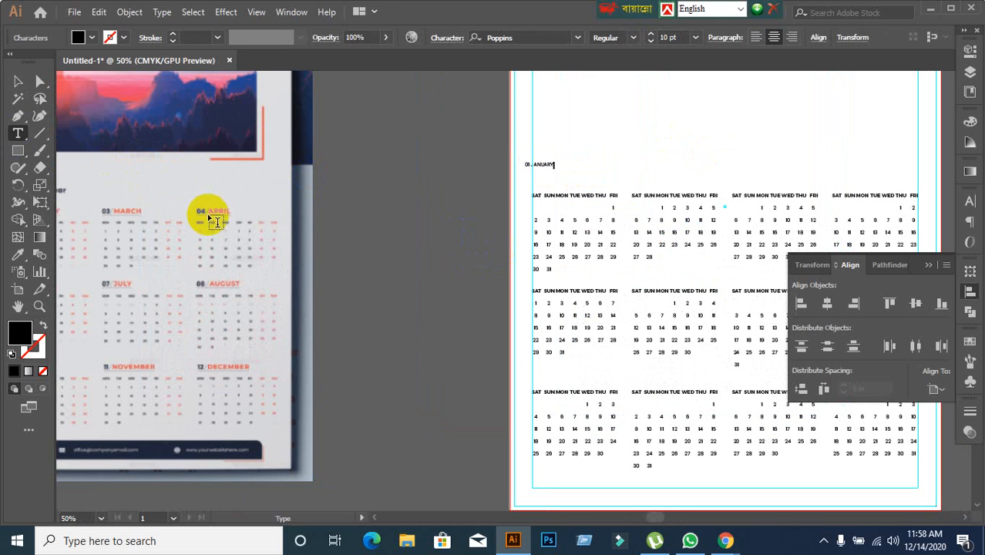
pyautogui.click(18, 81)
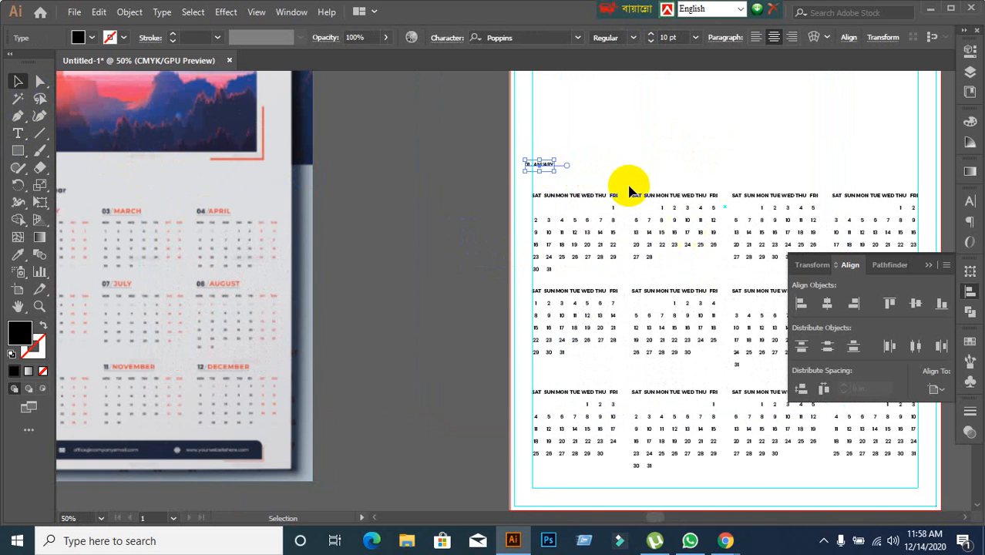
# Move the "01 JANUARY" heading directly above the January weekday row, starting at the inner margin guide.
pyautogui.scroll(2, 618, 182)
pyautogui.moveTo(473, 154); pyautogui.dragTo(491, 184)
pyautogui.scroll(-2, 388, 243)
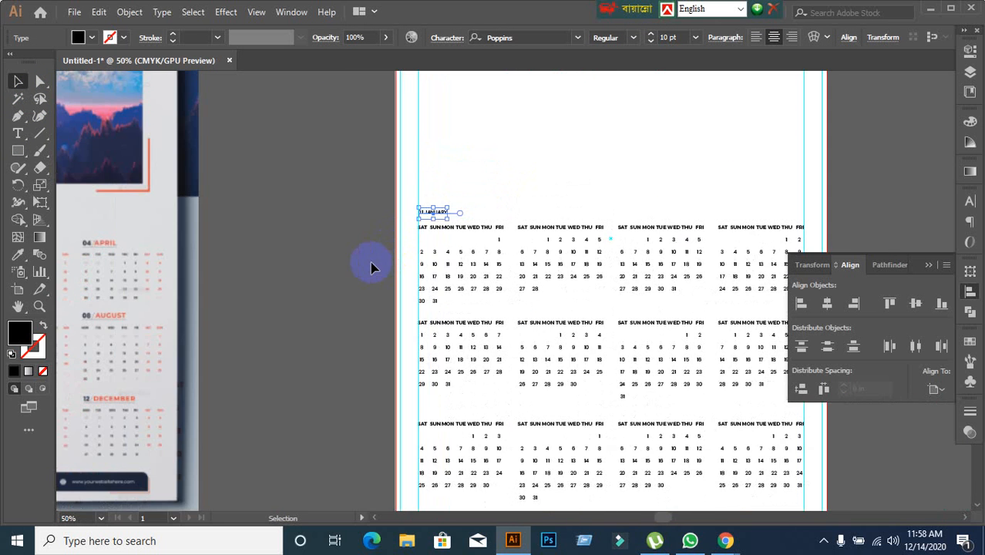
pyautogui.moveTo(371, 267); pyautogui.dragTo(424, 173)
pyautogui.scroll(1, 524, 150)
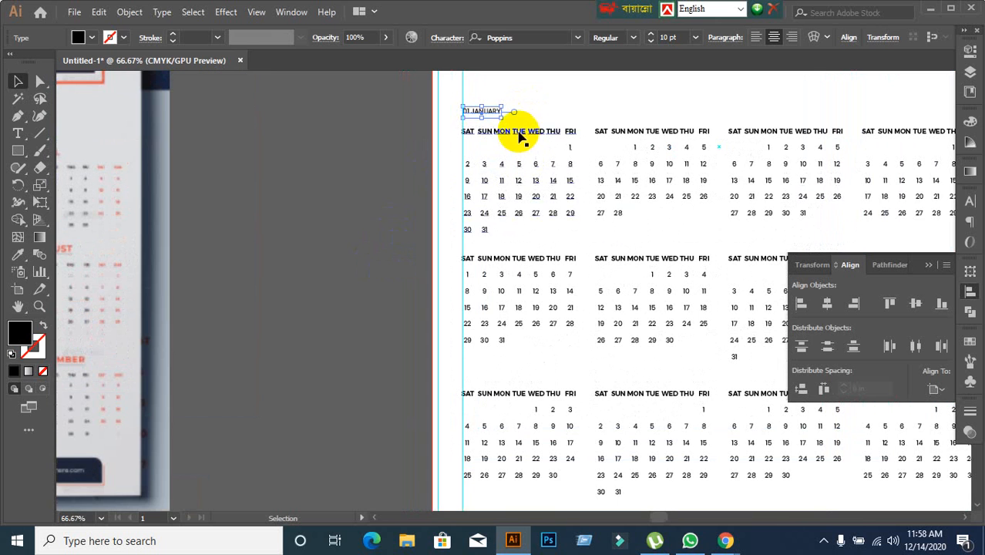
# Set the "01 JANUARY" heading to Poppins Bold at 19 pt.
pyautogui.click(970, 202)
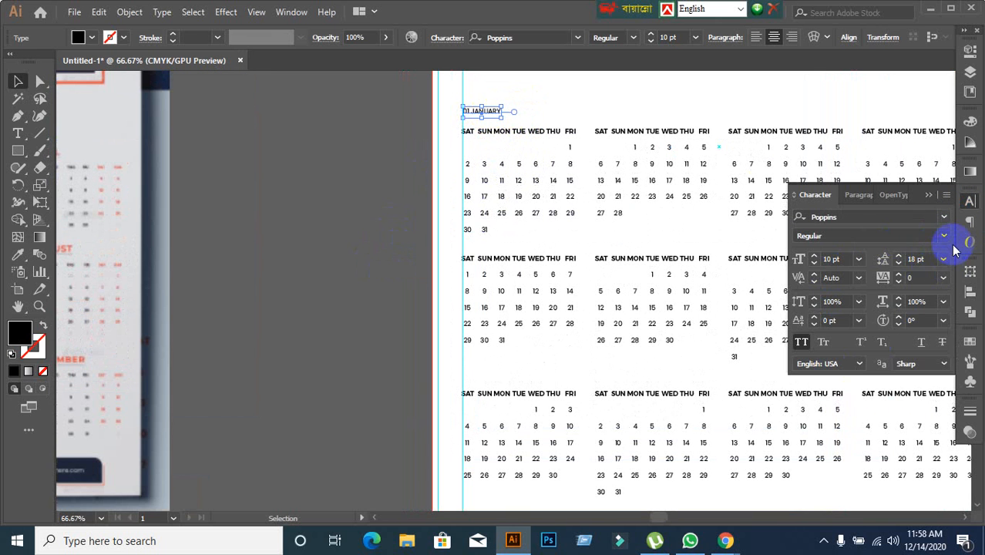
pyautogui.click(947, 240)
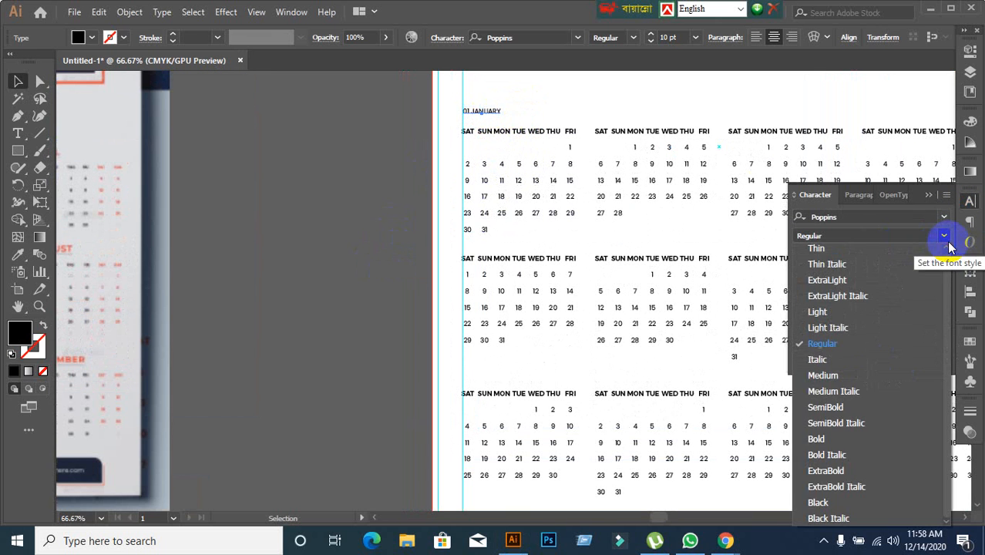
pyautogui.click(813, 439)
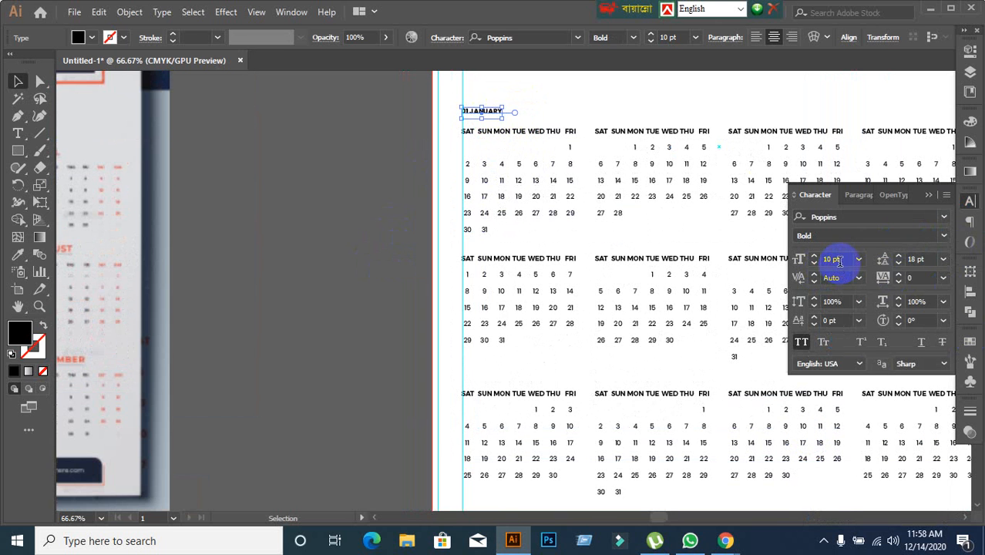
pyautogui.write('12')
pyautogui.press('Return')
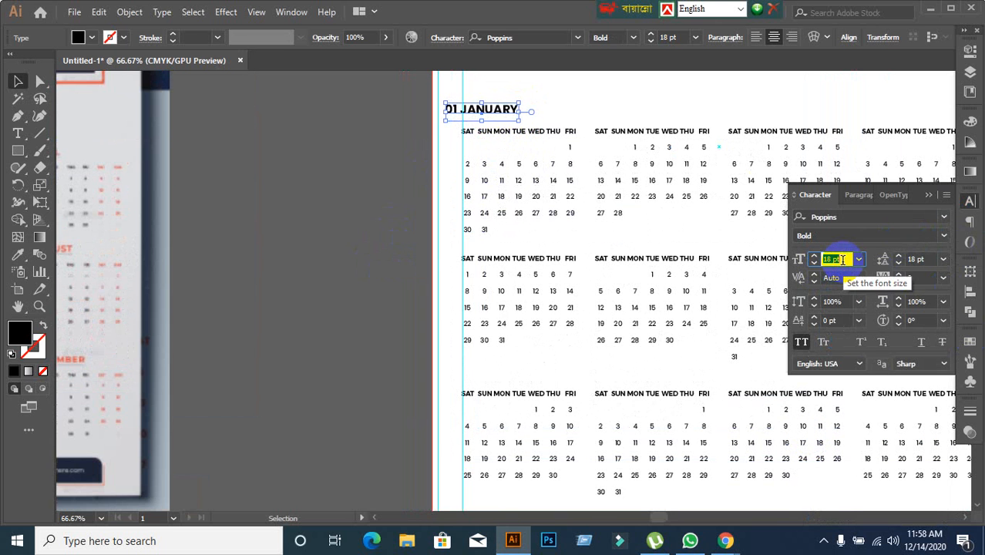
pyautogui.click(274, 264)
pyautogui.scroll(-1, 473, 183)
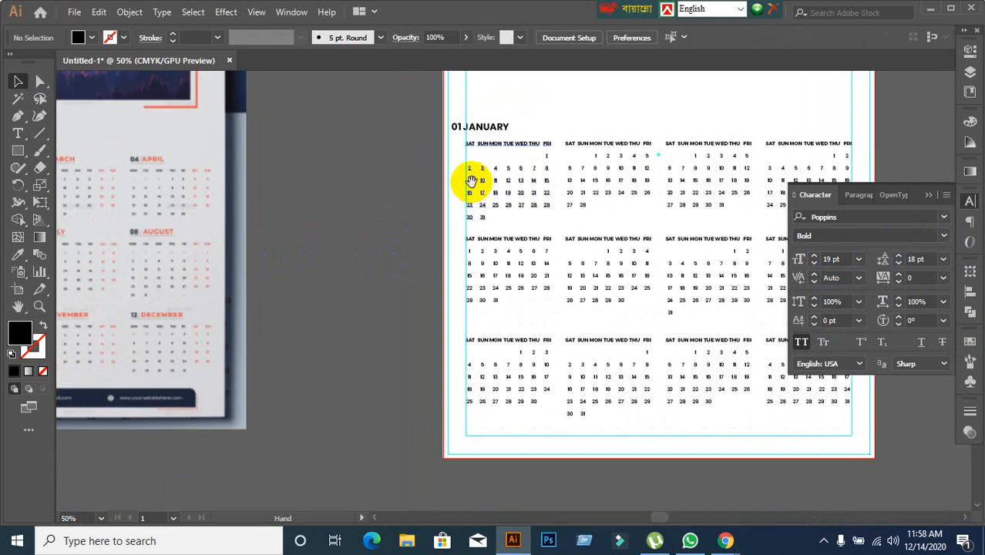
# Nudge the enlarged "01 JANUARY" heading back toward the inner margin guide above the January block.
pyautogui.moveTo(471, 181); pyautogui.dragTo(323, 192)
pyautogui.scroll(2, 319, 191)
pyautogui.click(319, 144)
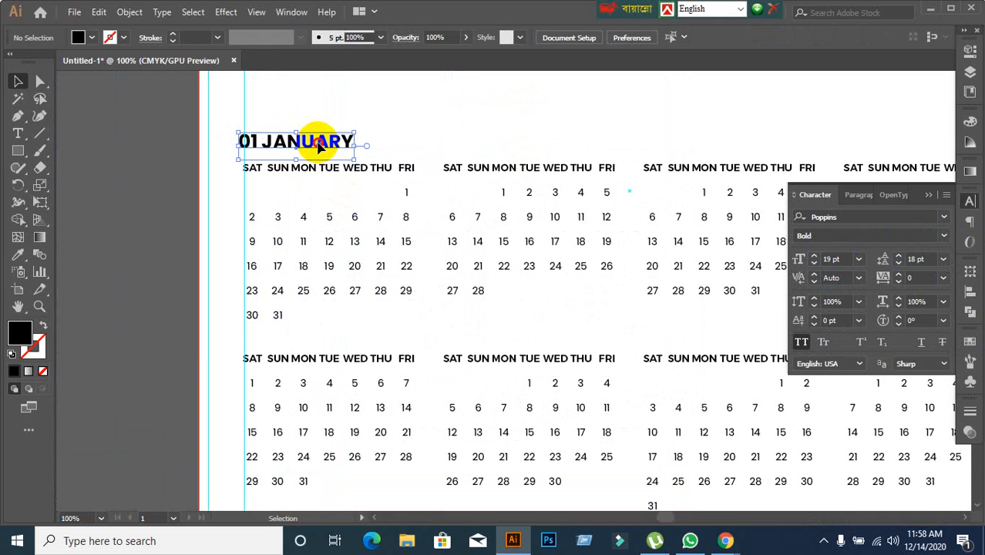
pyautogui.click(131, 198)
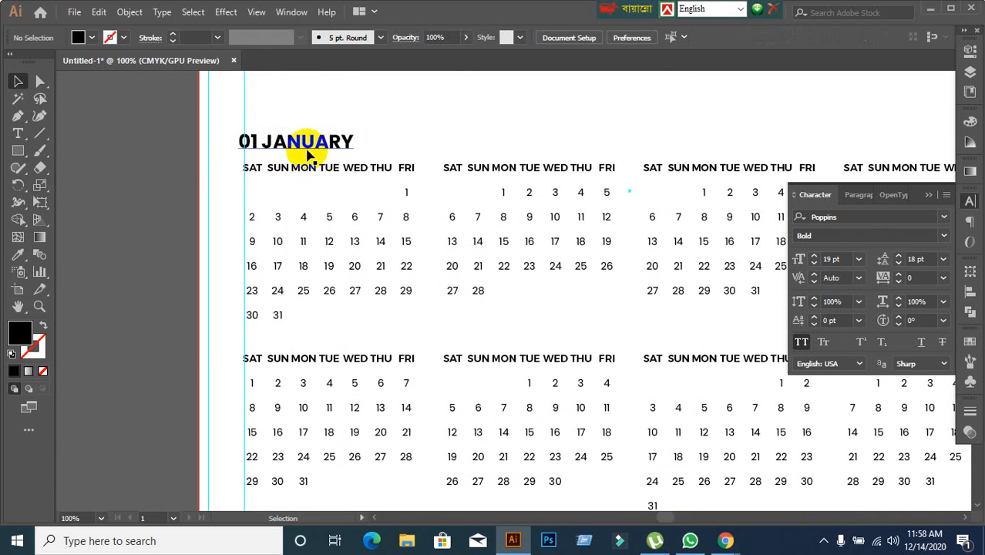
pyautogui.moveTo(307, 152)
pyautogui.mouseDown()
pyautogui.moveTo(317, 146)
pyautogui.moveTo(332, 158)
pyautogui.moveTo(314, 147)
pyautogui.mouseUp()
pyautogui.click(248, 154)
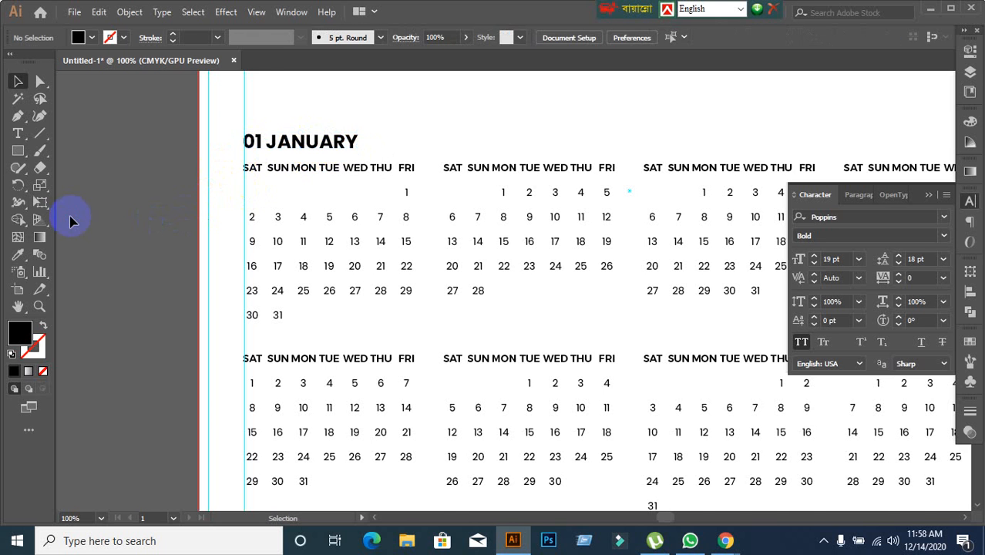
pyautogui.scroll(1, 189, 194)
pyautogui.moveTo(343, 112); pyautogui.dragTo(336, 115)
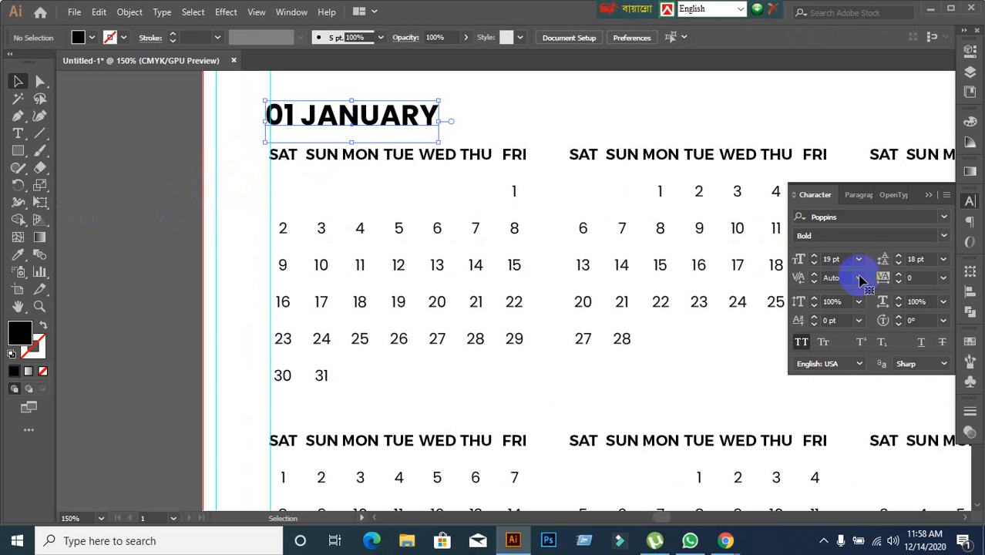
pyautogui.click(524, 110)
pyautogui.scroll(-2, 553, 202)
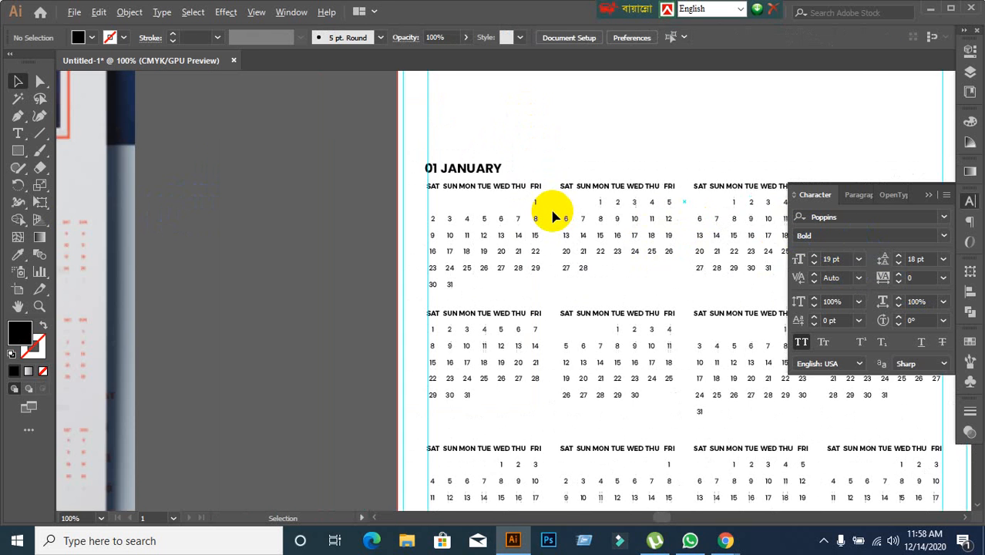
# Inspect the March block's table cells and compare the spacing above its weekday row with the "01 JANUARY" heading.
pyautogui.scroll(-1, 552, 217)
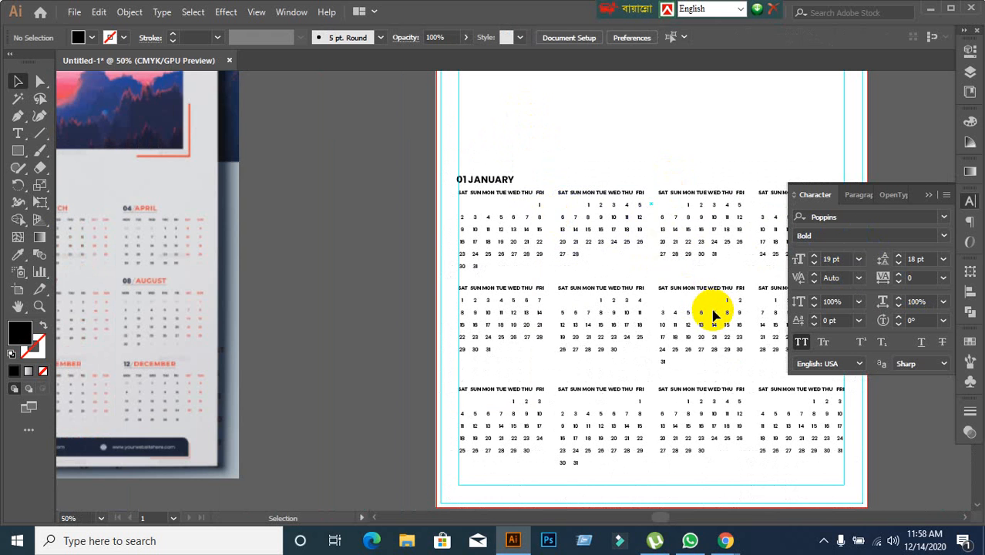
pyautogui.scroll(3, 720, 197)
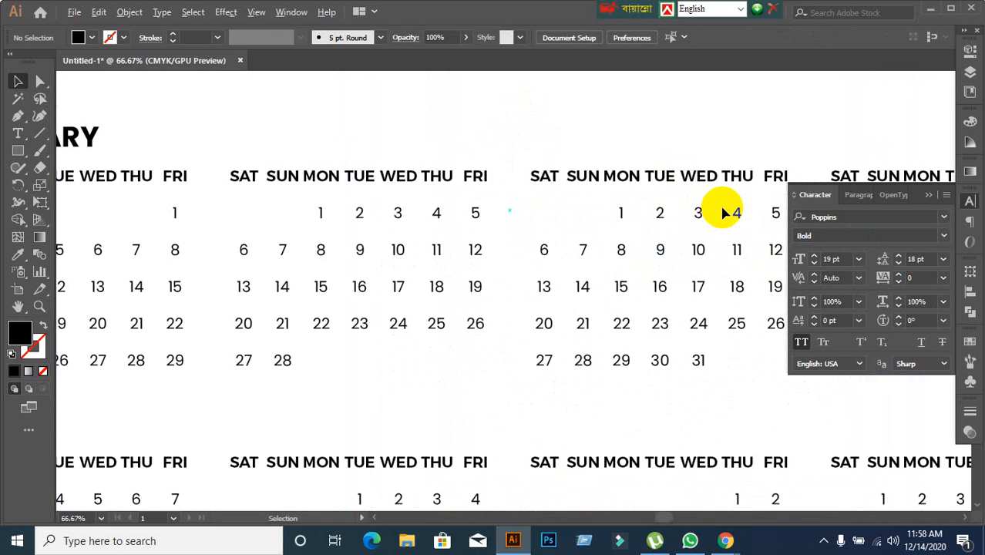
pyautogui.scroll(3, 723, 212)
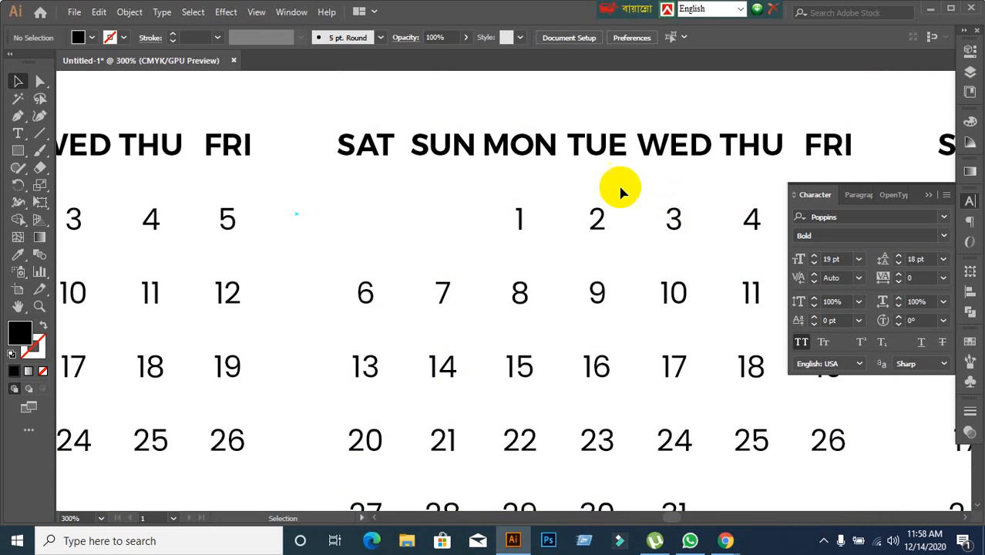
pyautogui.click(598, 161)
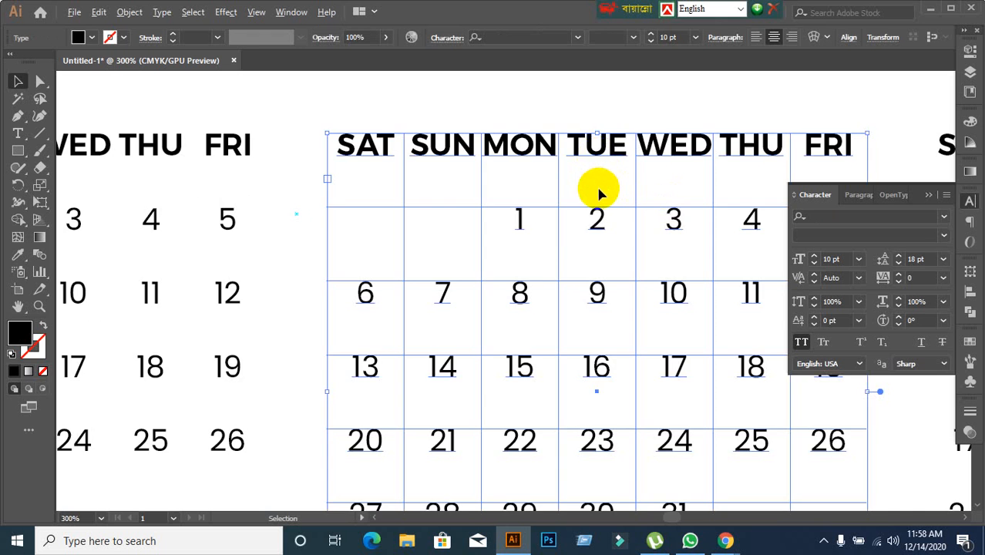
pyautogui.scroll(-4, 599, 193)
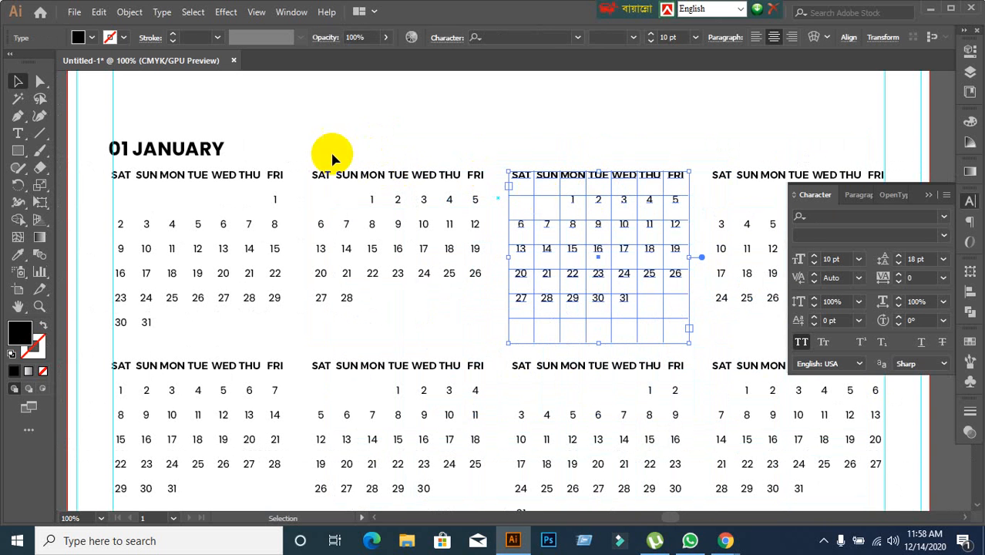
pyautogui.click(210, 152)
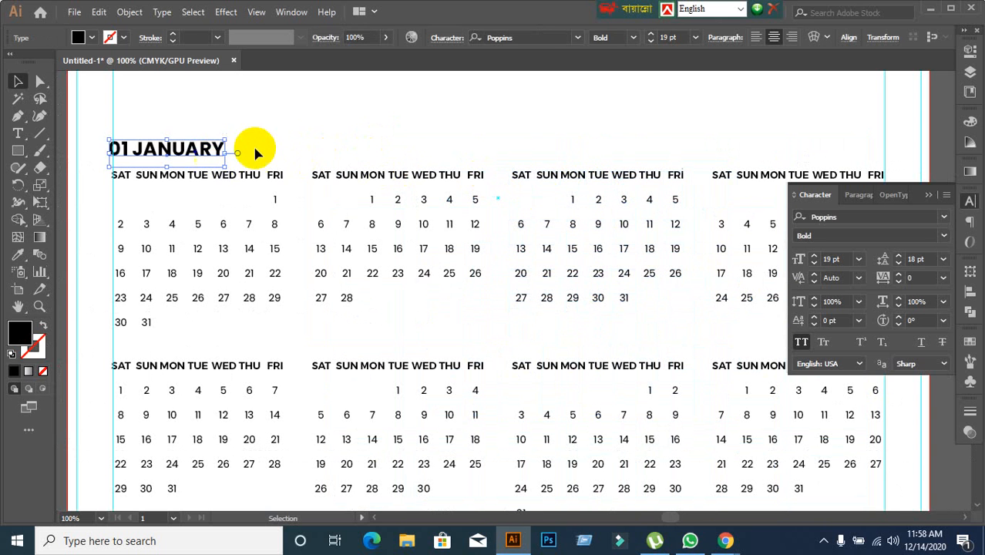
pyautogui.click(201, 154)
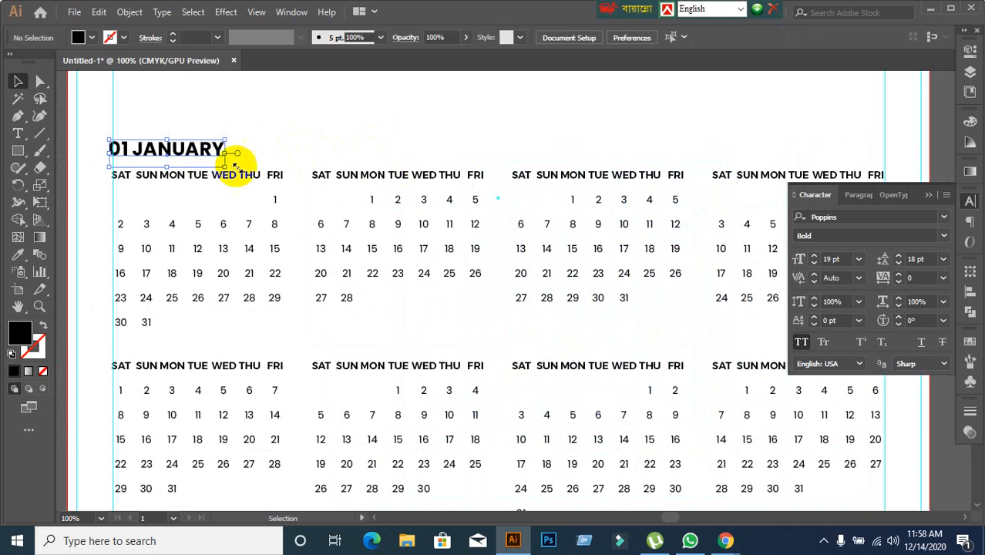
pyautogui.click(399, 131)
# Examine the February and March date grids and their weekday rows up close.
pyautogui.scroll(-3, 395, 224)
pyautogui.scroll(1, 400, 235)
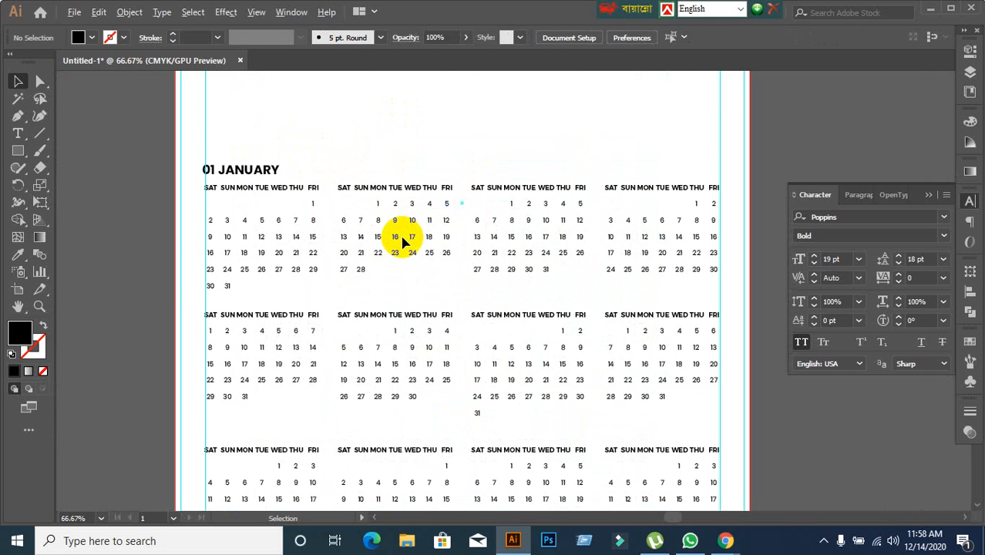
pyautogui.scroll(3, 403, 242)
pyautogui.scroll(-1, 418, 187)
pyautogui.scroll(-1, 447, 188)
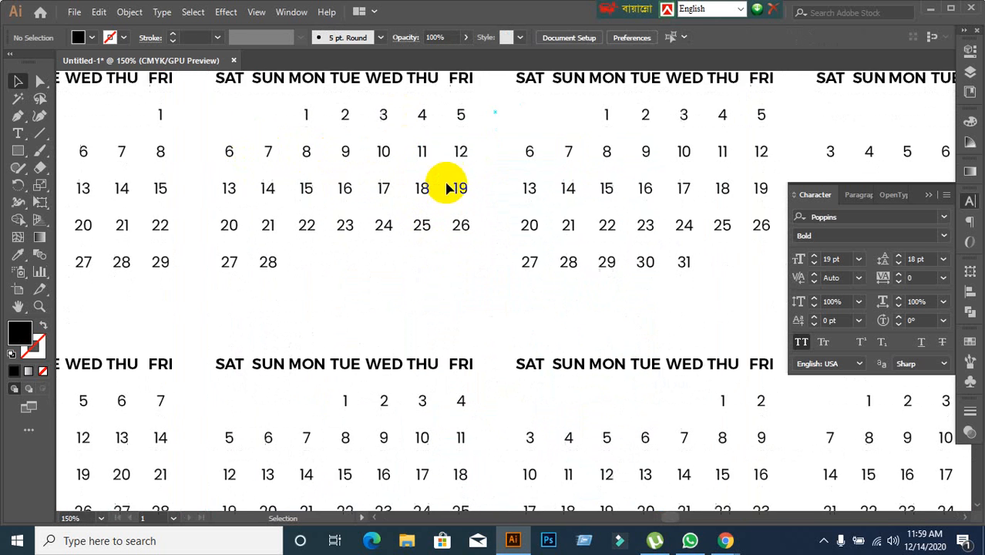
pyautogui.scroll(3, 567, 132)
pyautogui.scroll(1, 681, 154)
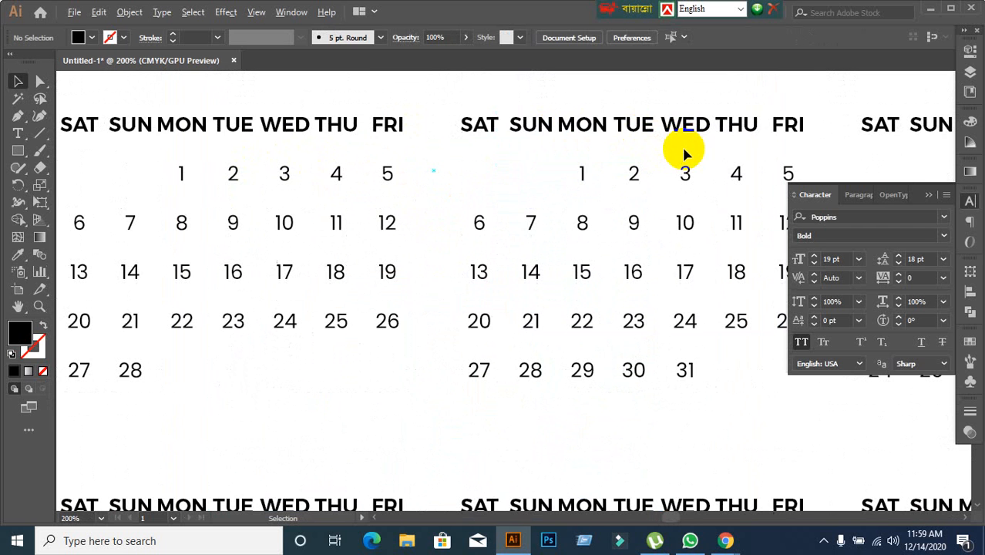
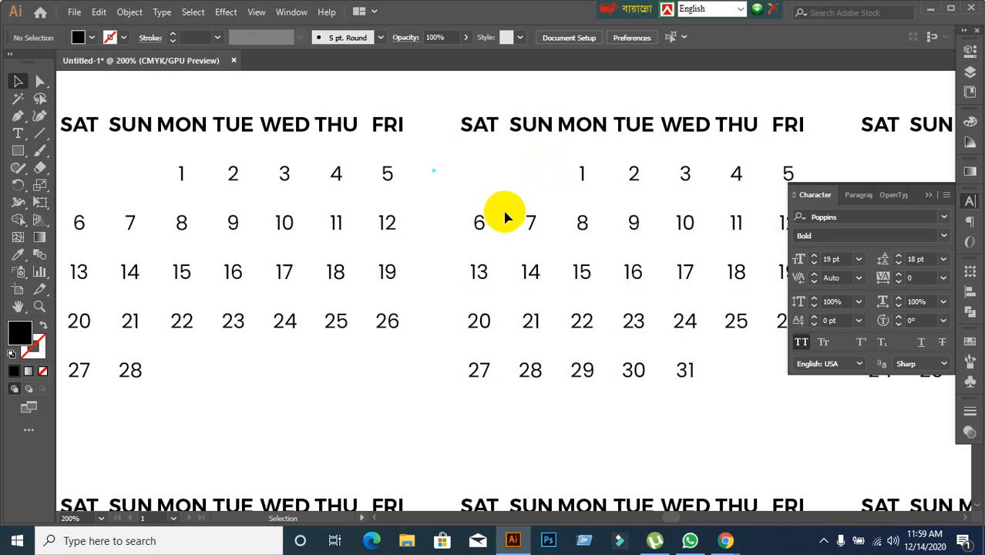
# Nudge the "01 JANUARY" heading onto the inner margin guide and set its font weight to ExtraBold.
pyautogui.scroll(-3, 505, 218)
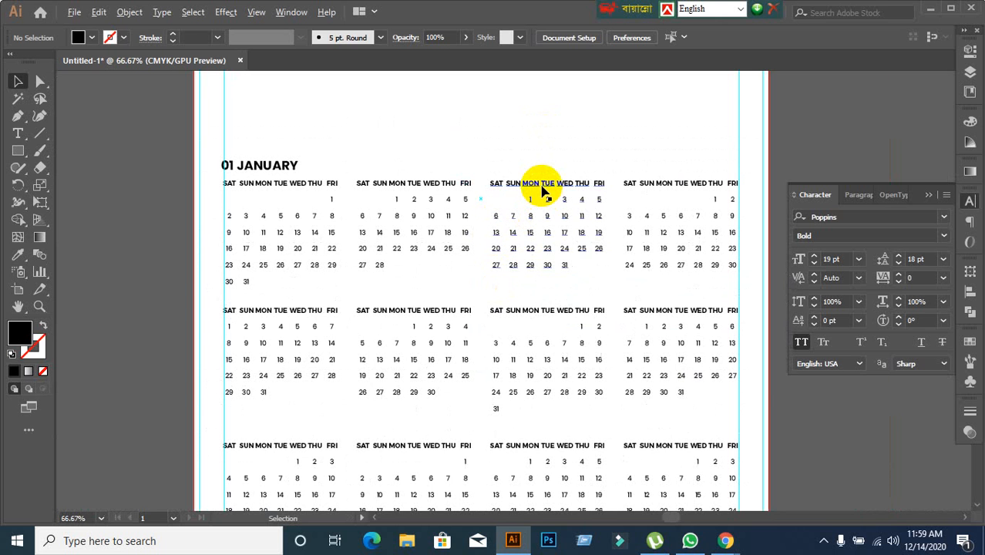
pyautogui.scroll(1, 541, 194)
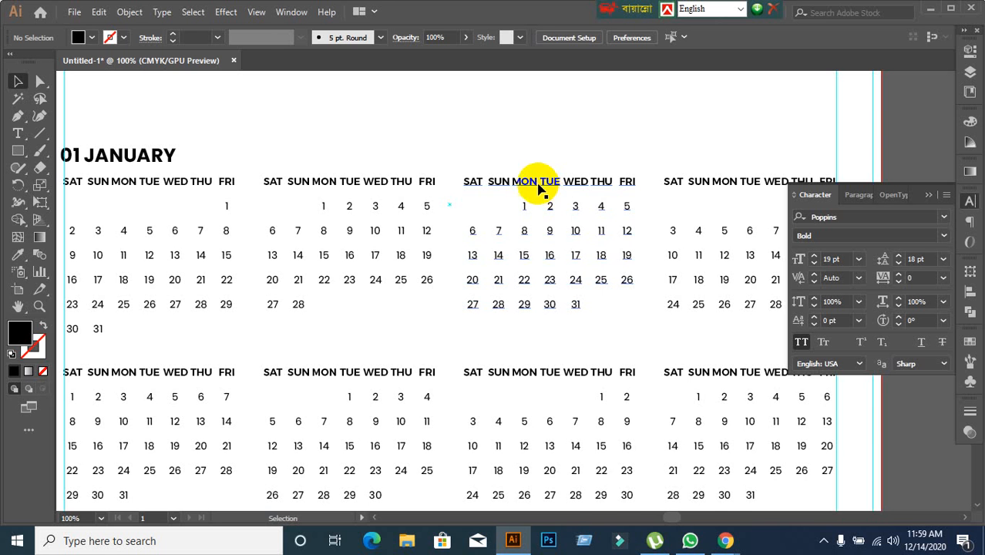
pyautogui.moveTo(352, 198); pyautogui.dragTo(484, 136)
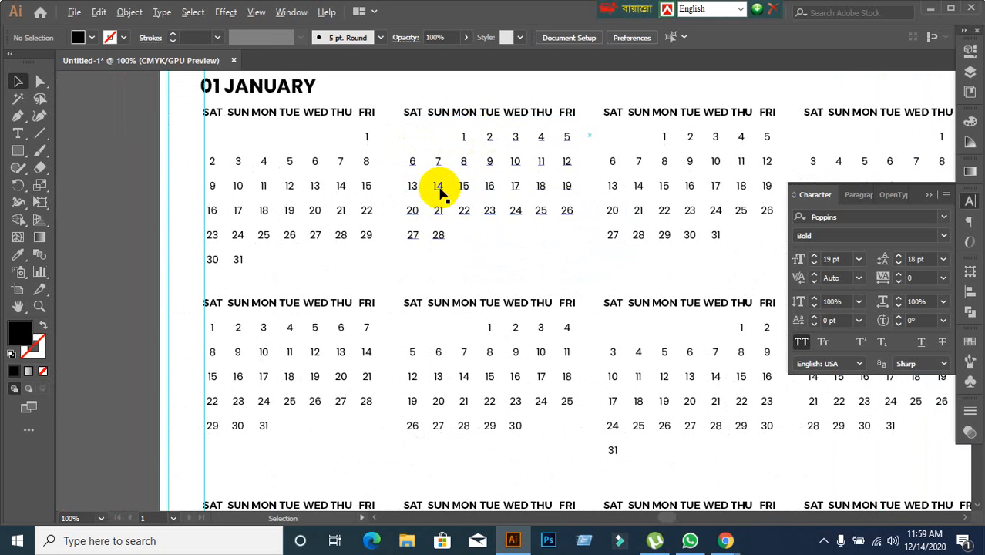
pyautogui.scroll(-1, 439, 192)
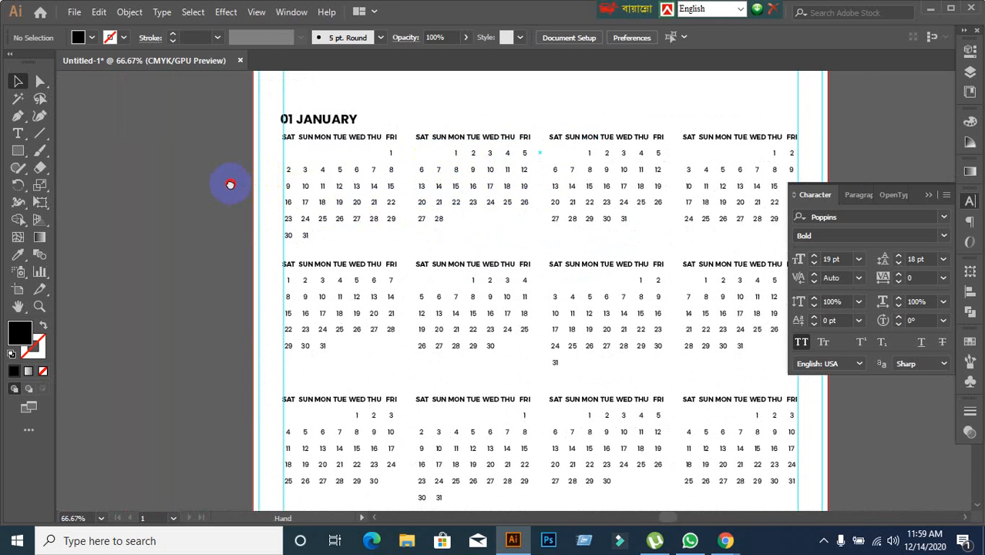
pyautogui.moveTo(230, 185); pyautogui.dragTo(263, 182)
pyautogui.scroll(1, 379, 170)
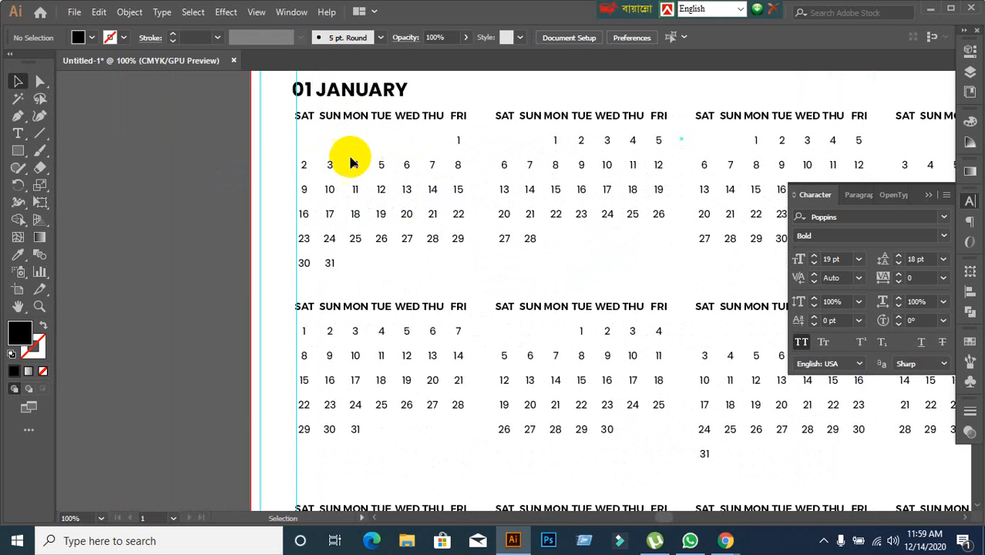
pyautogui.scroll(1, 366, 133)
pyautogui.moveTo(368, 123)
pyautogui.mouseDown()
pyautogui.moveTo(393, 124)
pyautogui.moveTo(363, 123)
pyautogui.mouseUp()
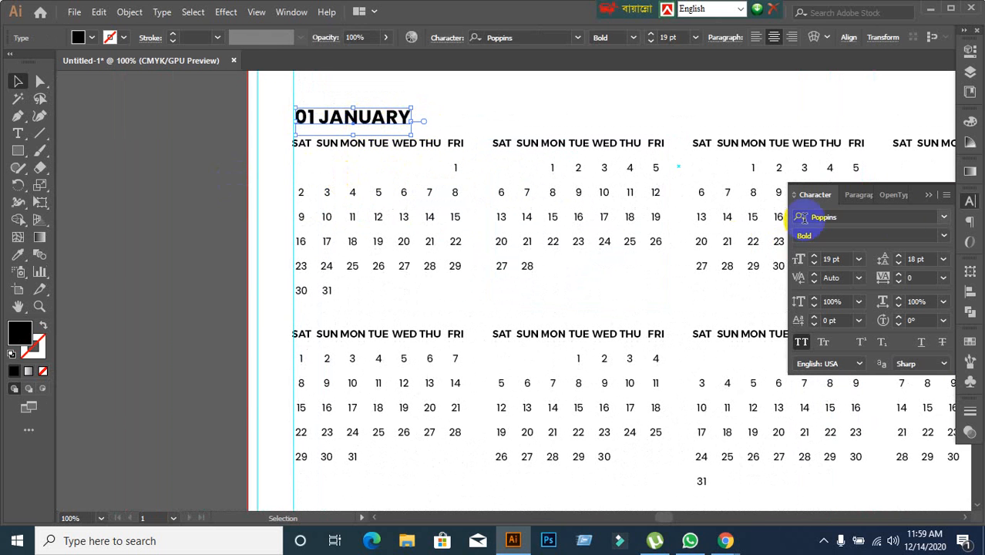
pyautogui.click(939, 235)
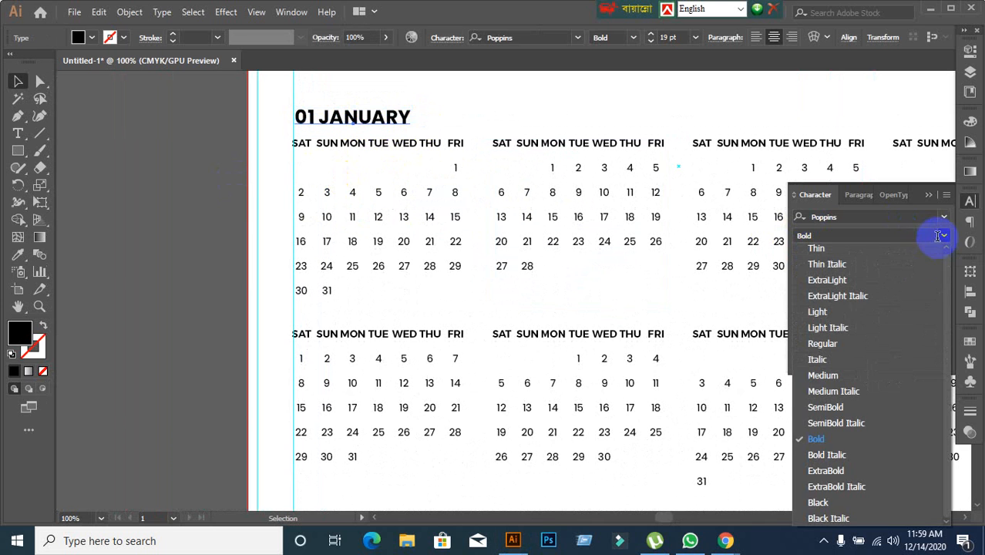
pyautogui.click(834, 472)
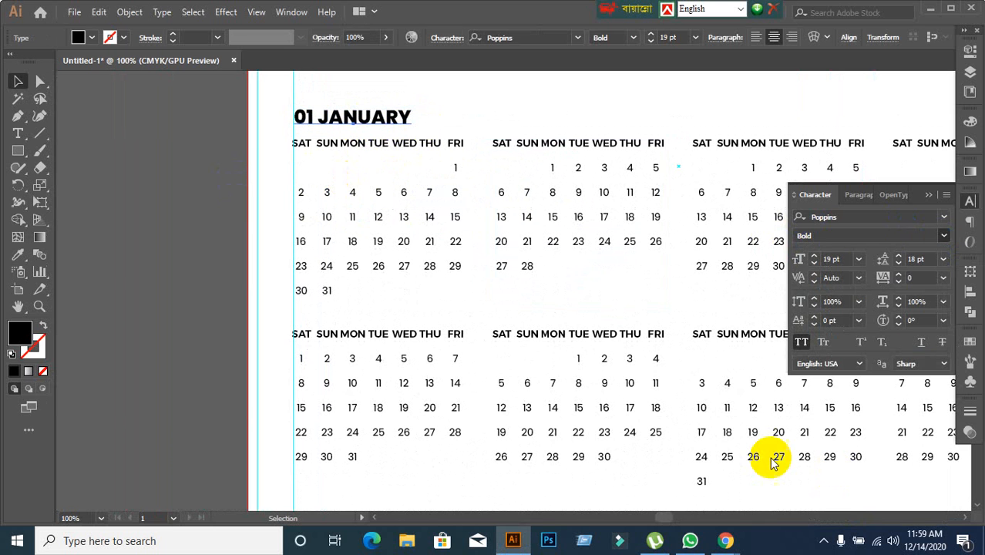
pyautogui.click(392, 129)
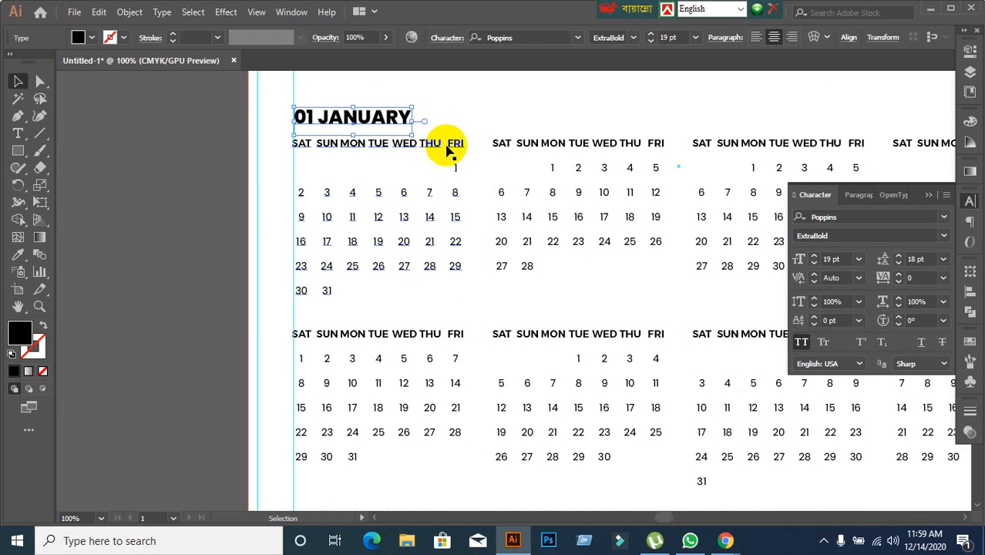
pyautogui.click(158, 238)
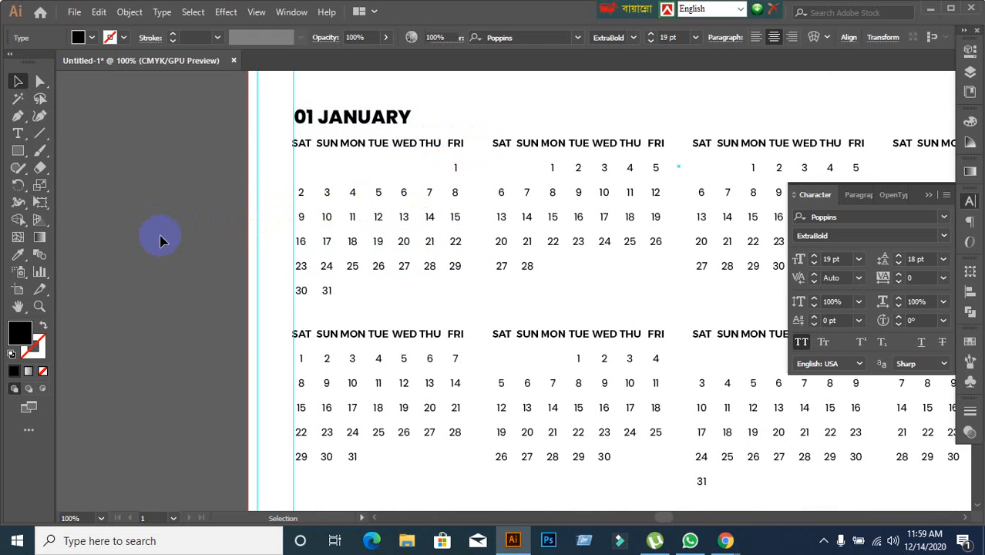
# Duplicate the "01 JANUARY" heading above the February, March and April blocks, keeping the copies on one level.
pyautogui.click(391, 130)
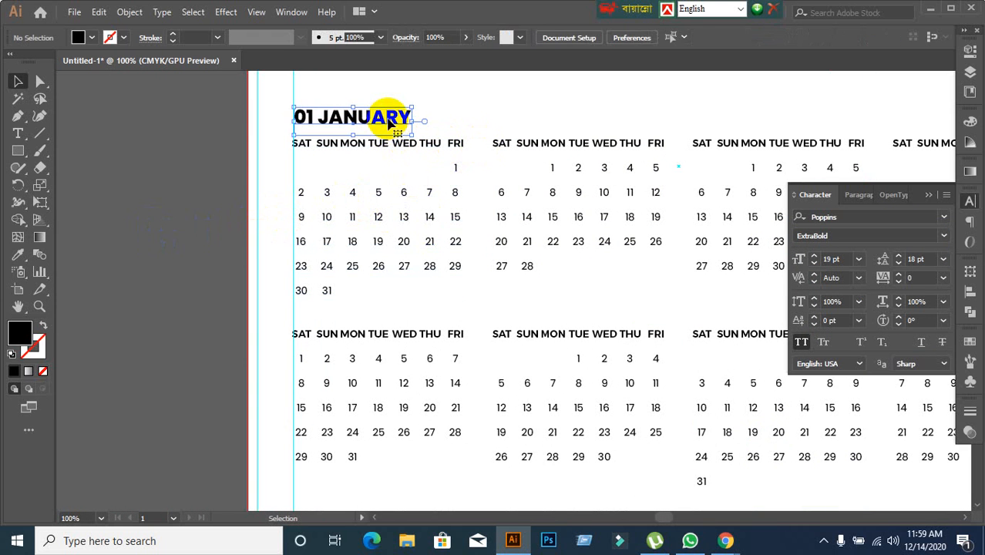
pyautogui.moveTo(390, 122); pyautogui.dragTo(787, 120)
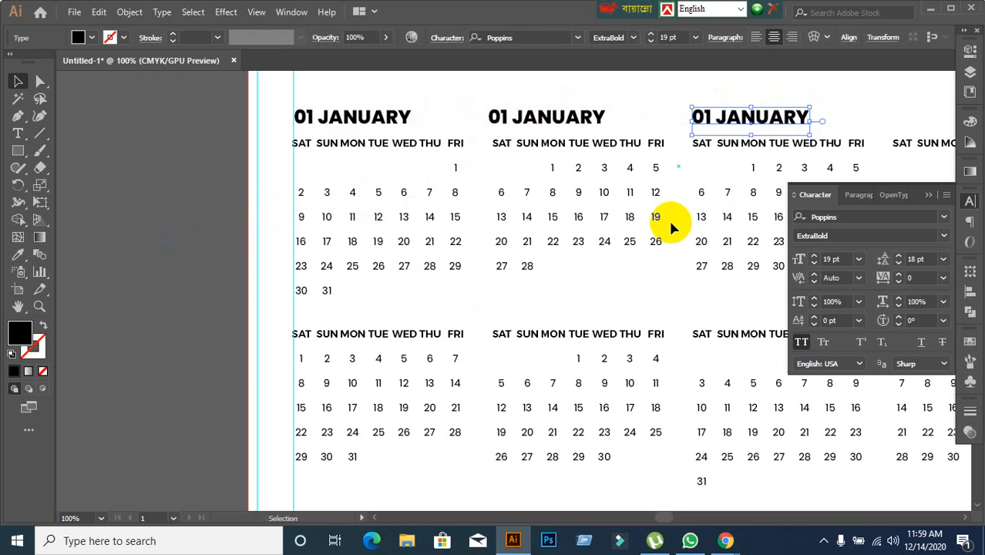
pyautogui.scroll(-1, 668, 218)
pyautogui.hotkey('ctrl', 'shift', 'a')
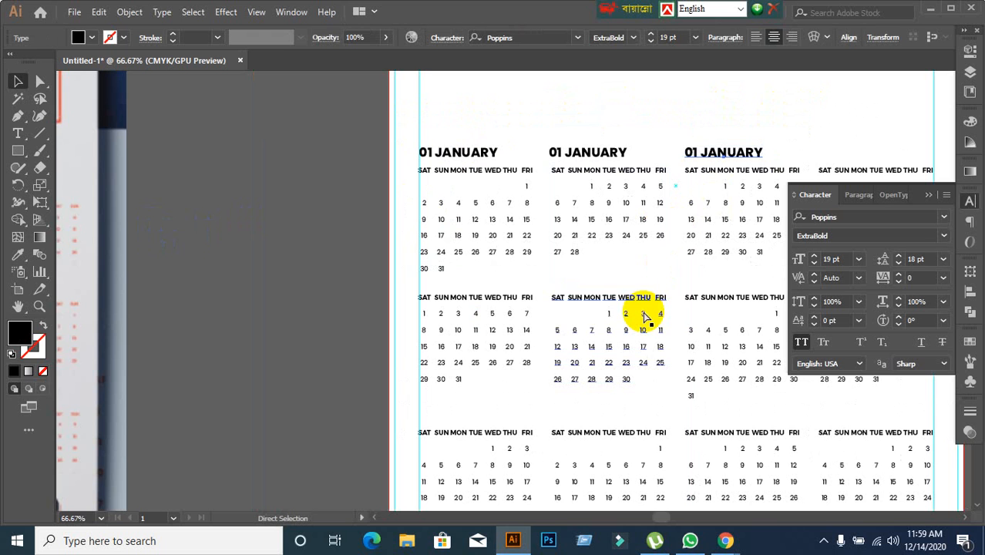
pyautogui.hotkey('ctrl', 'd')
pyautogui.scroll(-1, 472, 285)
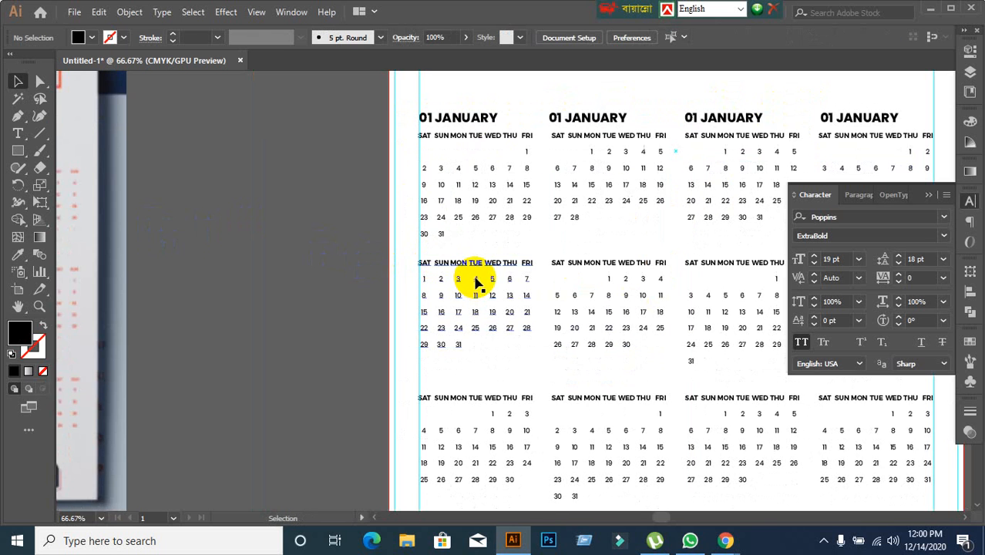
# Copy the row of four headings above the second and third rows of month blocks.
pyautogui.moveTo(477, 280); pyautogui.dragTo(411, 280)
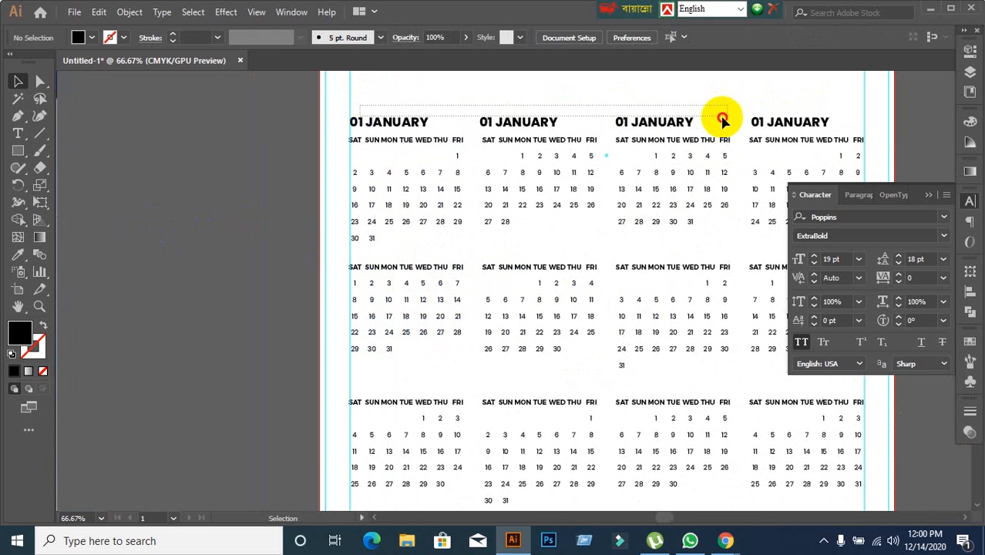
pyautogui.click(817, 116)
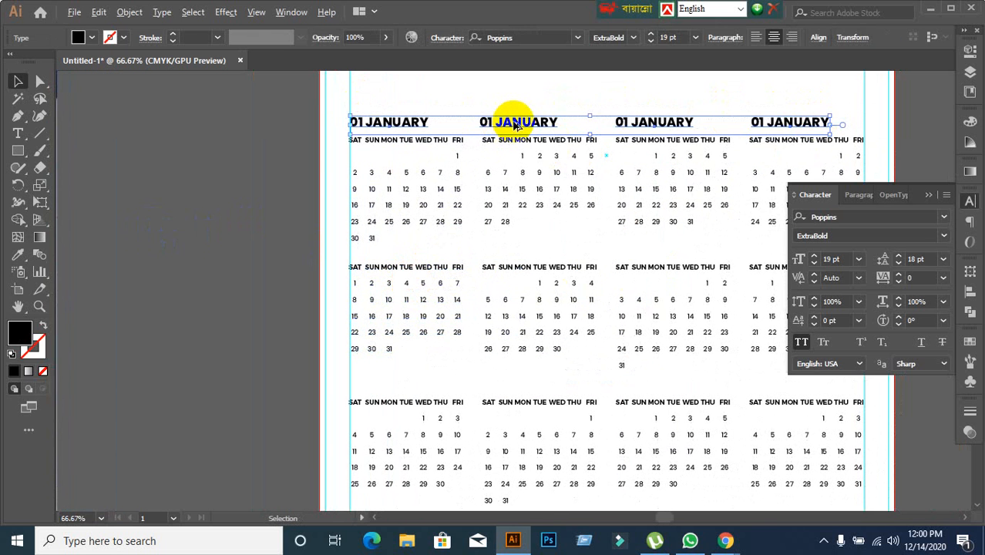
pyautogui.moveTo(512, 124); pyautogui.dragTo(498, 364)
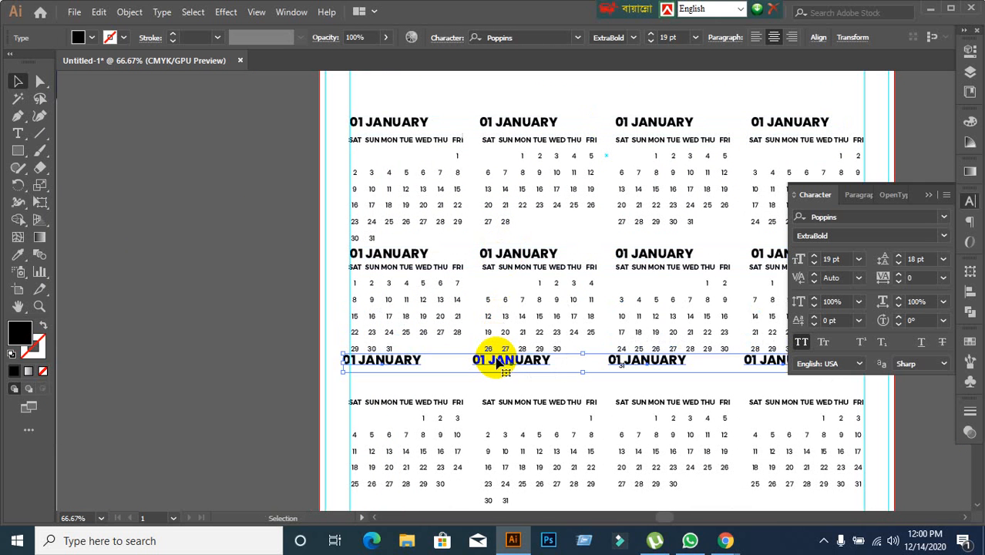
pyautogui.hotkey('ctrl', 'z')
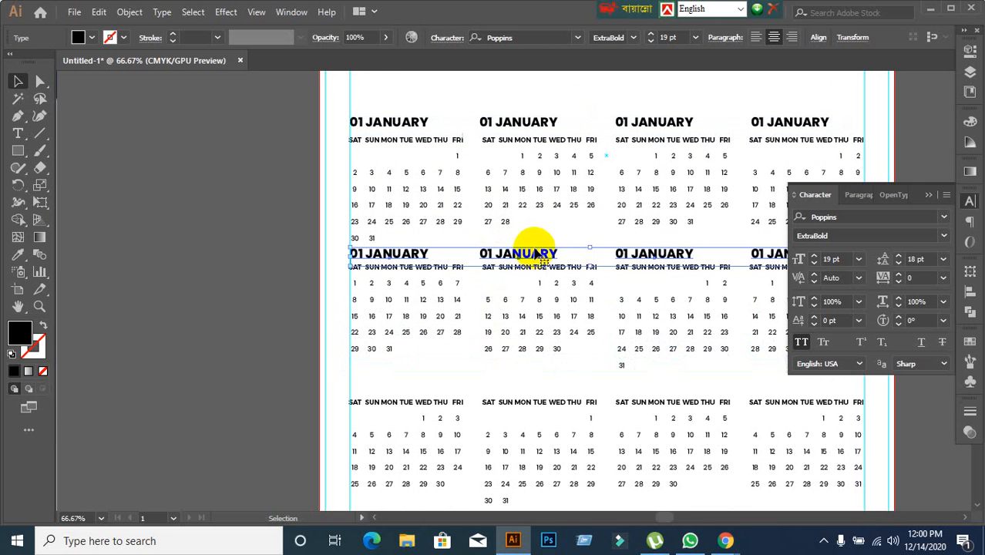
pyautogui.moveTo(537, 255); pyautogui.dragTo(535, 382)
pyautogui.click(285, 280)
pyautogui.scroll(-2, 528, 222)
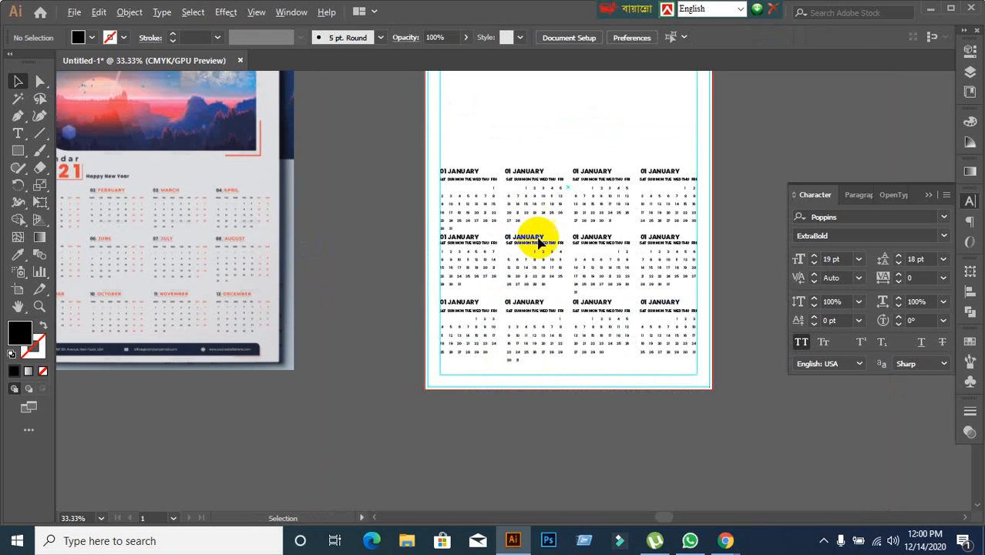
pyautogui.moveTo(662, 336); pyautogui.dragTo(628, 355)
pyautogui.scroll(2, 723, 202)
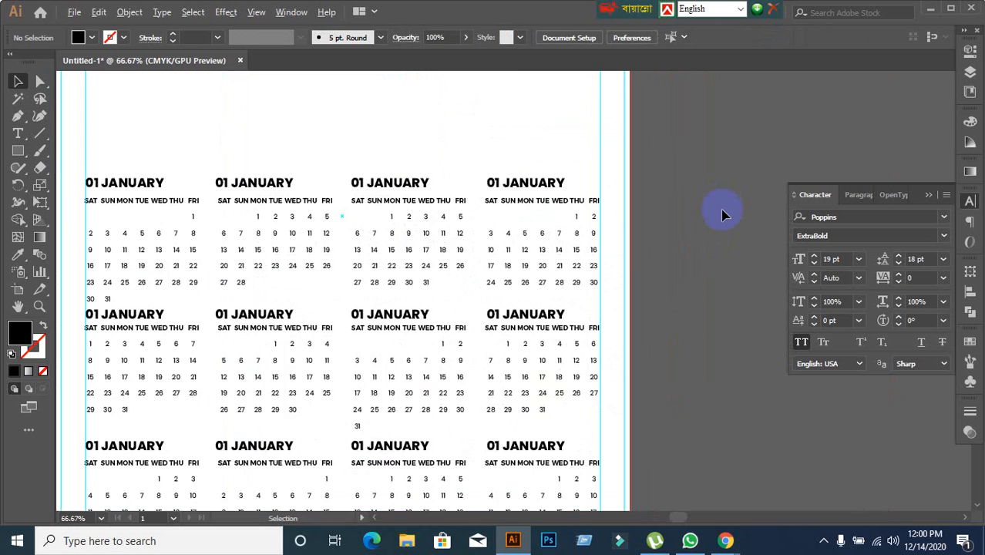
pyautogui.scroll(-2, 722, 208)
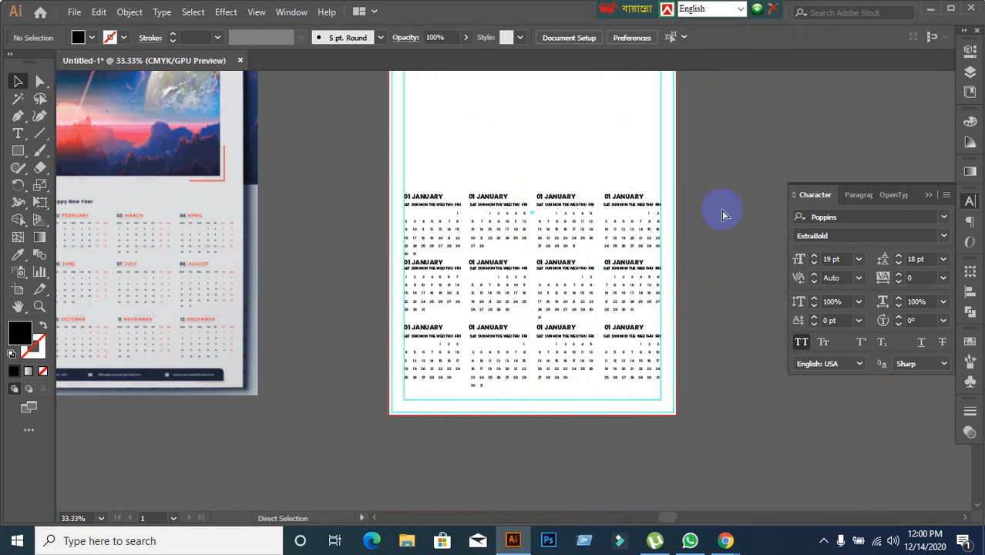
pyautogui.hotkey('ctrl', 'a')
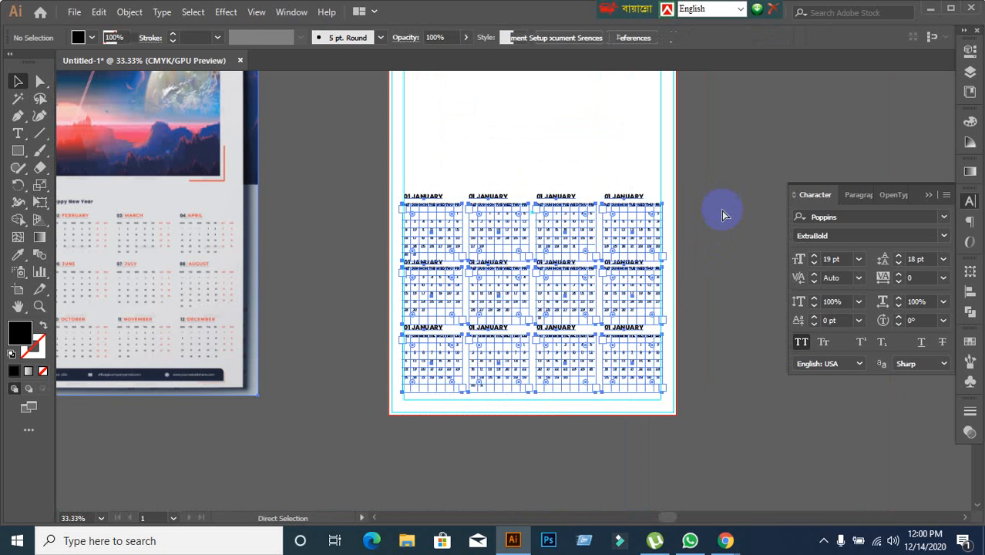
pyautogui.rightClick(624, 220)
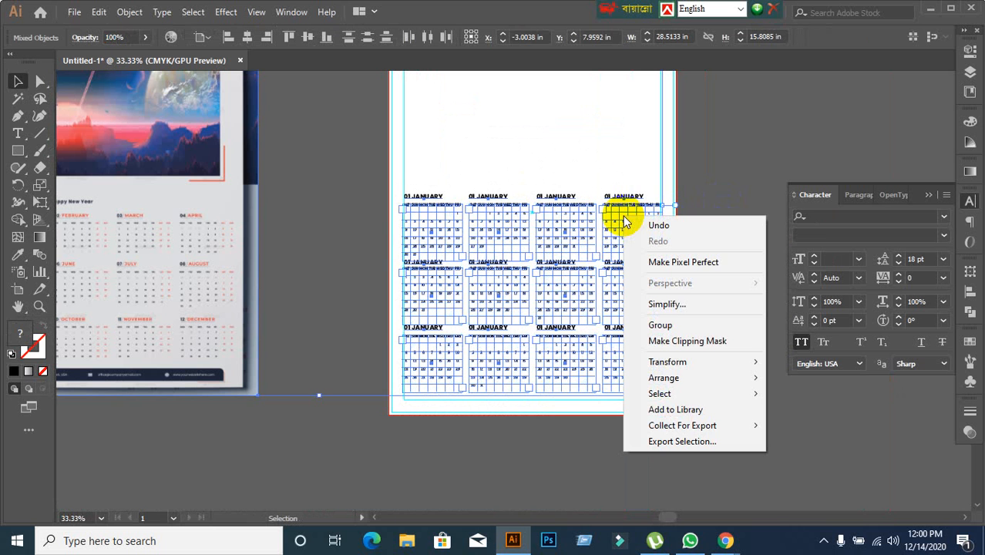
pyautogui.click(763, 175)
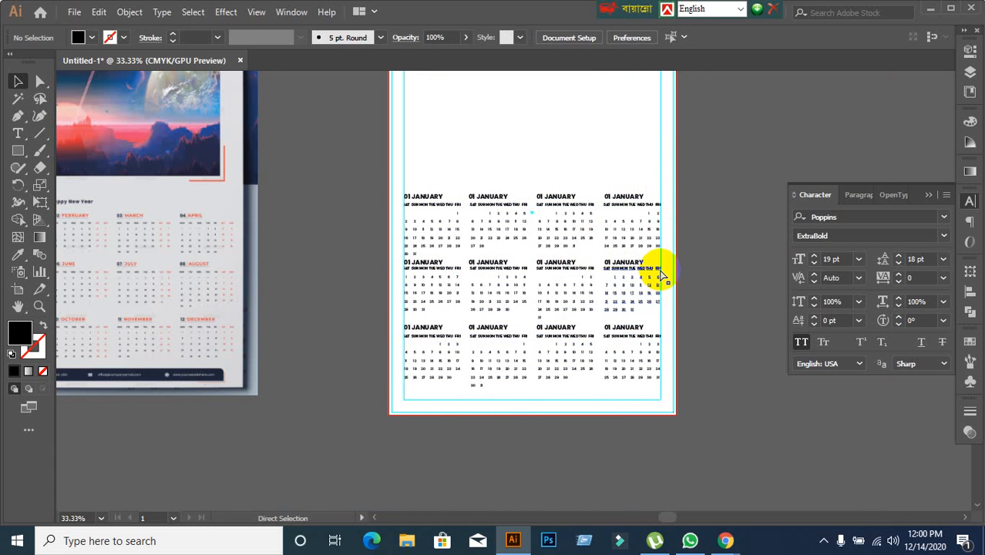
pyautogui.hotkey('ctrl', 'a')
pyautogui.rightClick(492, 258)
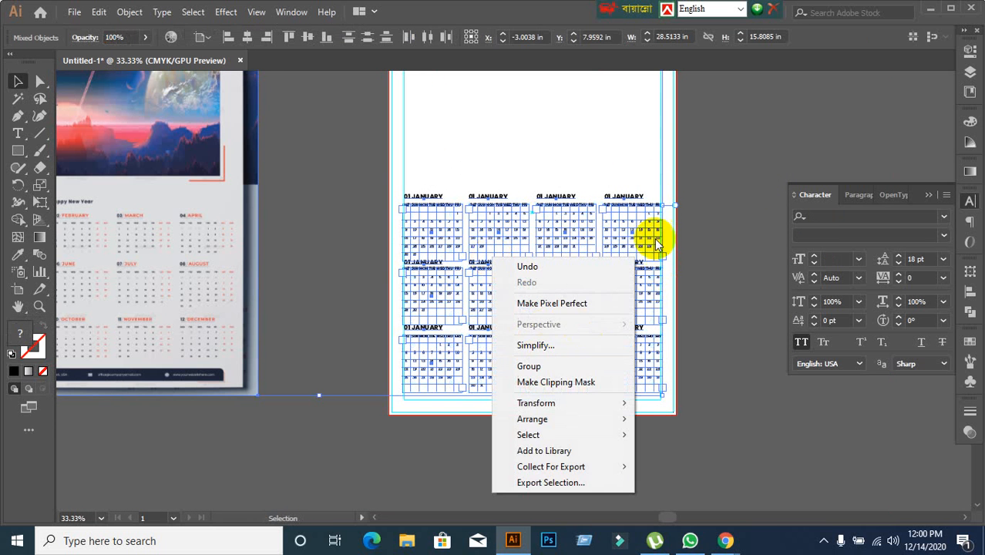
pyautogui.click(714, 180)
# Try converting all the calendar's text and date tables to outlines with Create Outlines.
pyautogui.hotkey('ctrl', 'a')
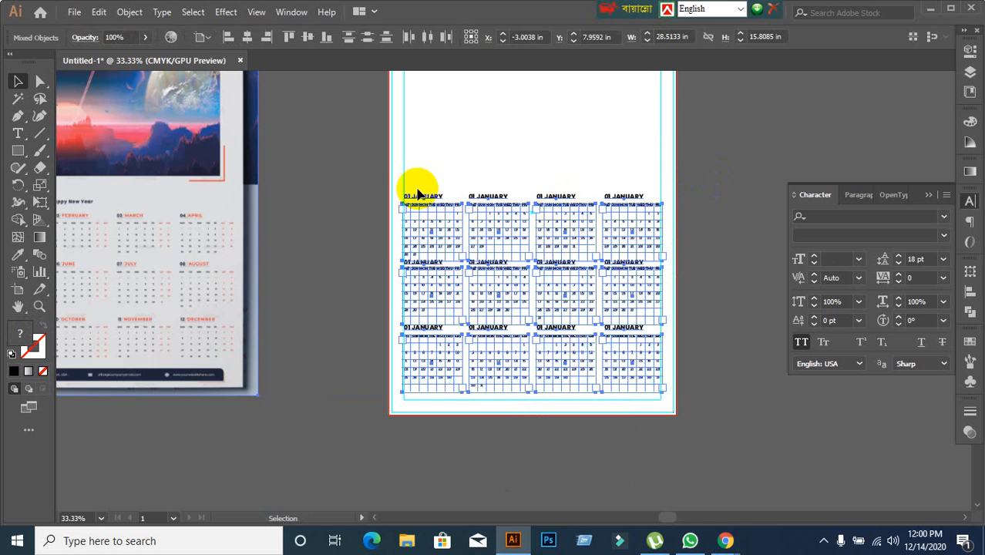
pyautogui.click(160, 13)
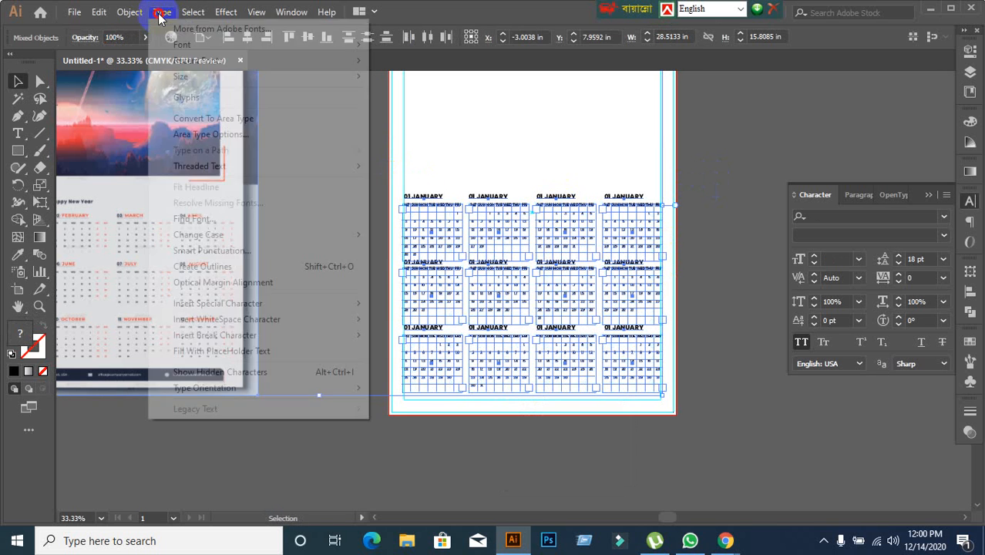
pyautogui.click(205, 266)
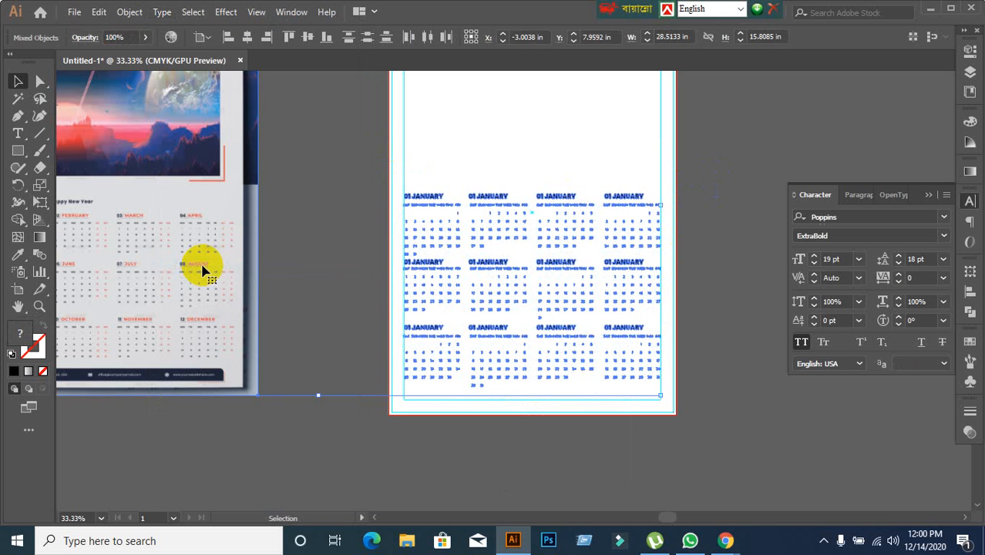
pyautogui.click(339, 224)
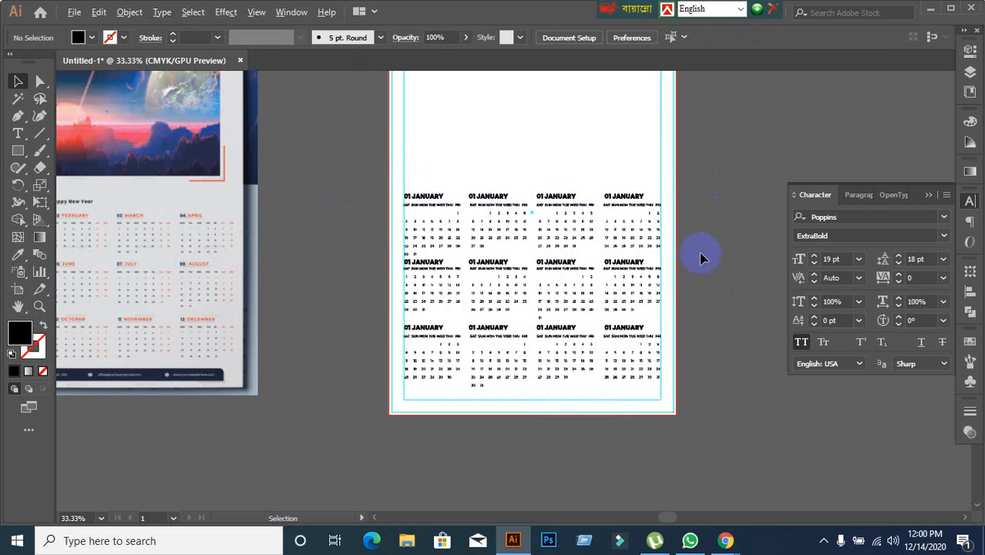
pyautogui.scroll(2, 701, 258)
pyautogui.moveTo(688, 242); pyautogui.dragTo(756, 220)
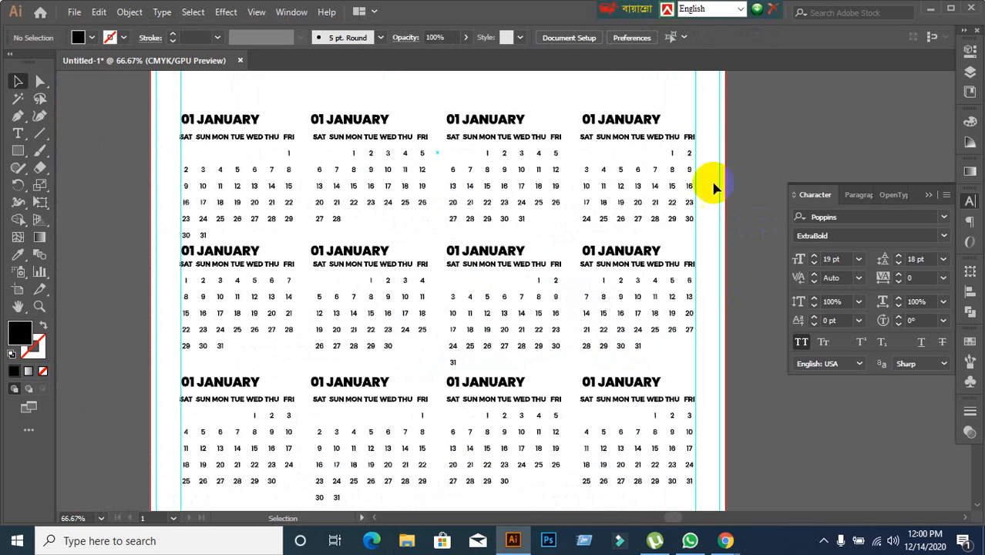
# Undo the outline conversion of the headings and date tables.
pyautogui.click(246, 123)
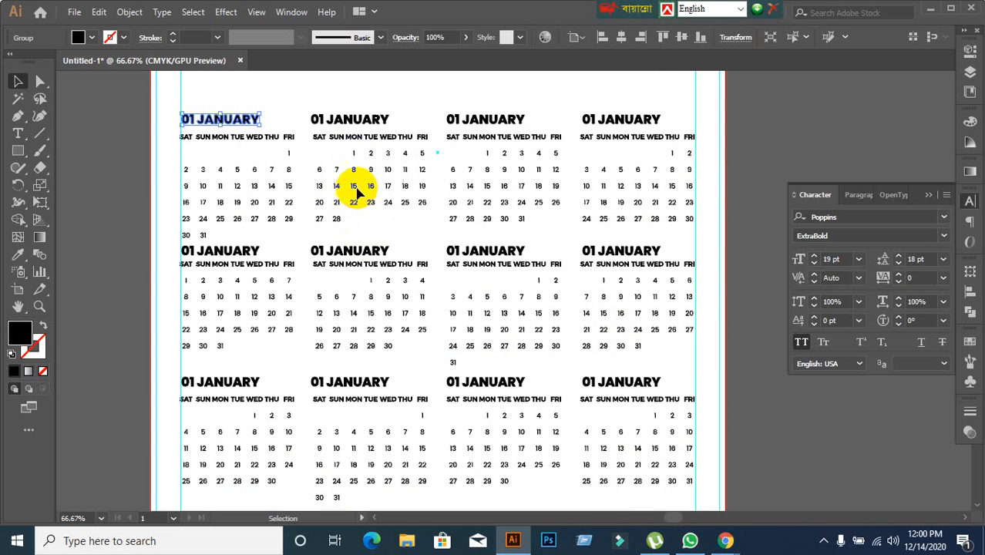
pyautogui.click(771, 162)
pyautogui.hotkey('ctrl', 'a')
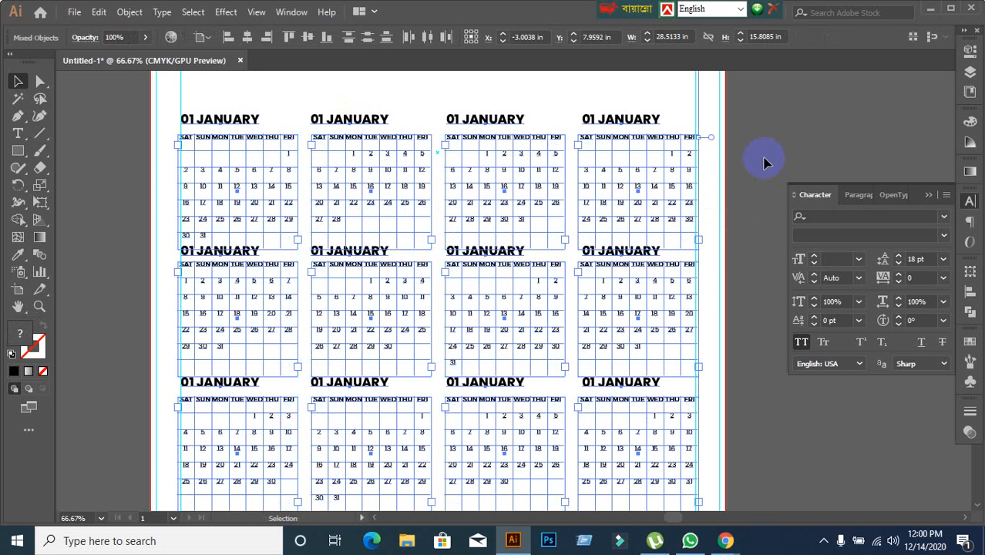
pyautogui.click(765, 162)
# Left-align the paragraph text of the January block's heading and move it back over that block's left part.
pyautogui.click(198, 120)
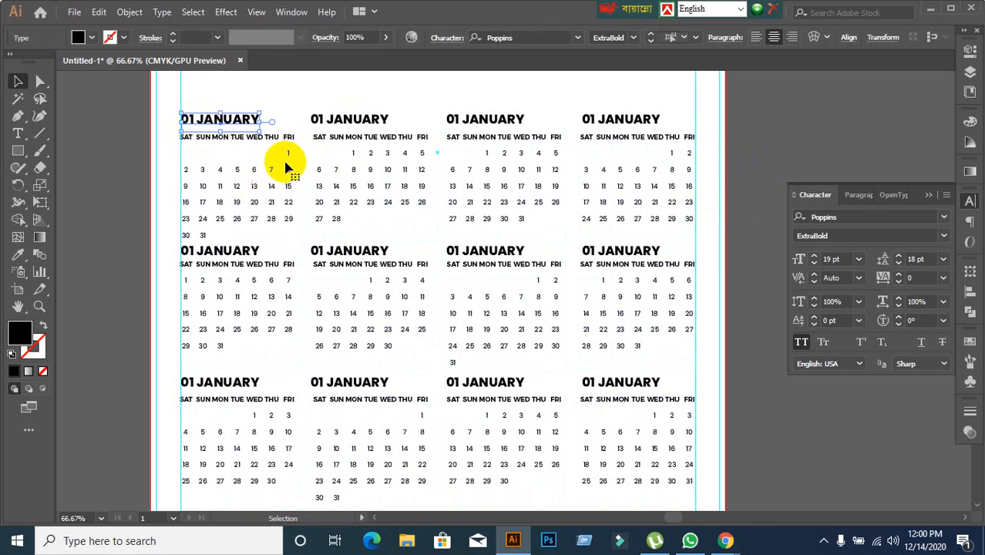
pyautogui.click(342, 121)
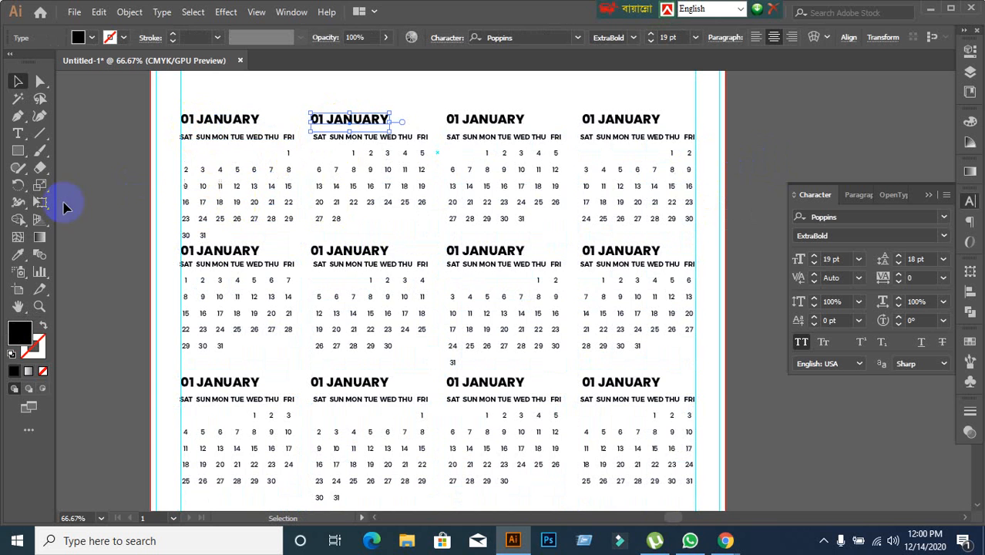
pyautogui.click(164, 180)
pyautogui.scroll(1, 183, 154)
pyautogui.click(242, 101)
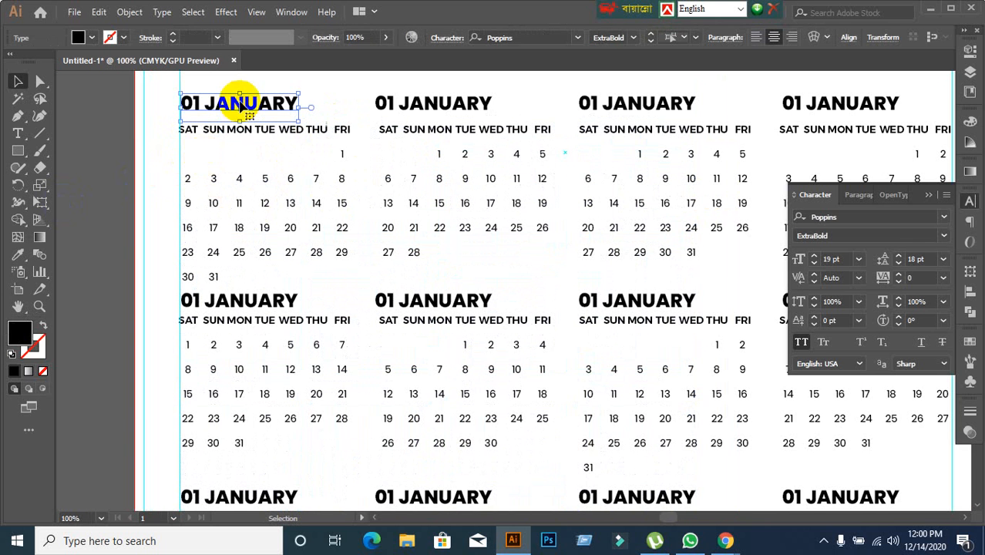
pyautogui.click(859, 194)
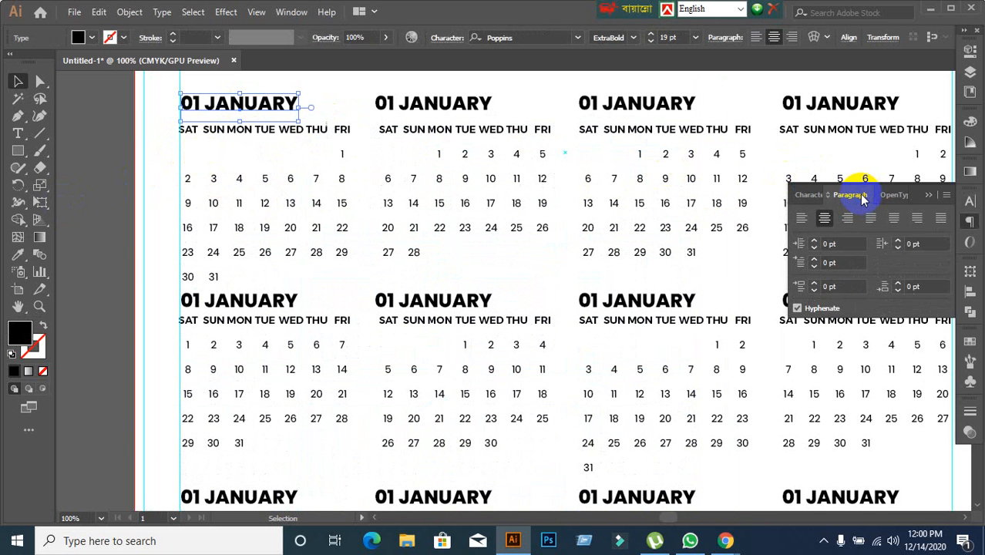
pyautogui.click(802, 218)
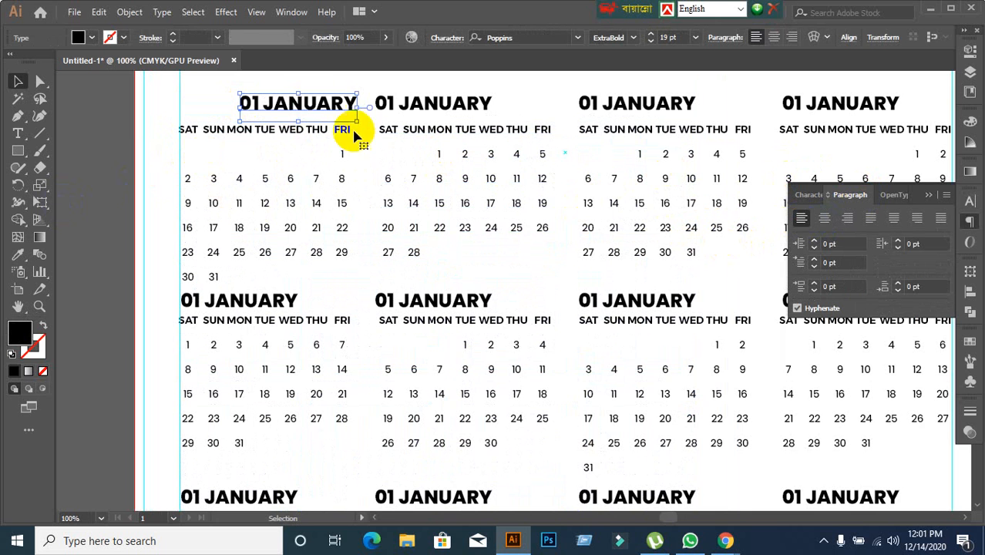
pyautogui.moveTo(305, 104); pyautogui.dragTo(264, 102)
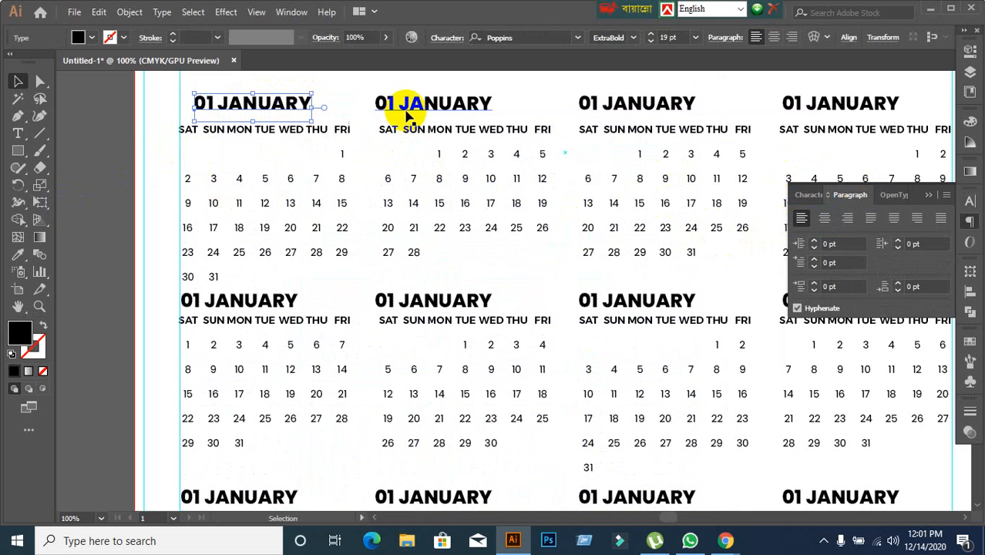
# Left-align the paragraph text of the three remaining first-row headings and all four second-row headings.
pyautogui.click(406, 111)
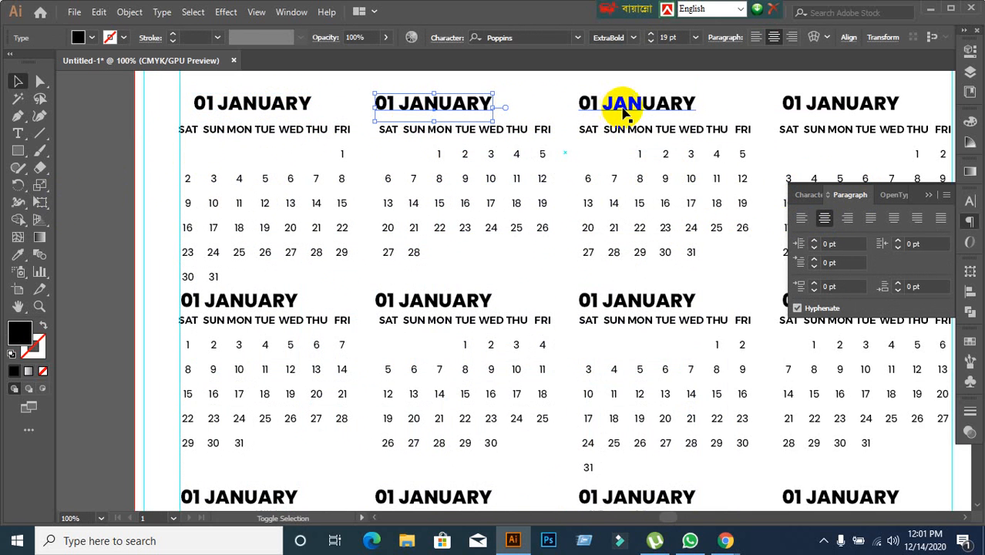
pyautogui.keyDown('shift'); pyautogui.click(673, 117); pyautogui.keyUp('shift')
pyautogui.keyDown('shift'); pyautogui.click(813, 117); pyautogui.keyUp('shift')
pyautogui.scroll(-1, 651, 209)
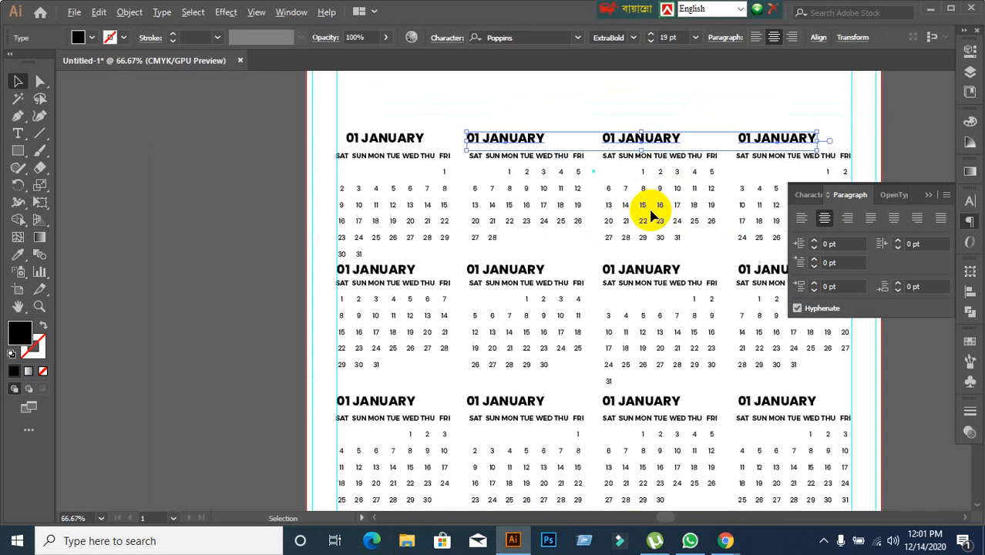
pyautogui.keyDown('shift'); pyautogui.click(379, 266); pyautogui.keyUp('shift')
pyautogui.keyDown('shift'); pyautogui.click(466, 269); pyautogui.keyUp('shift')
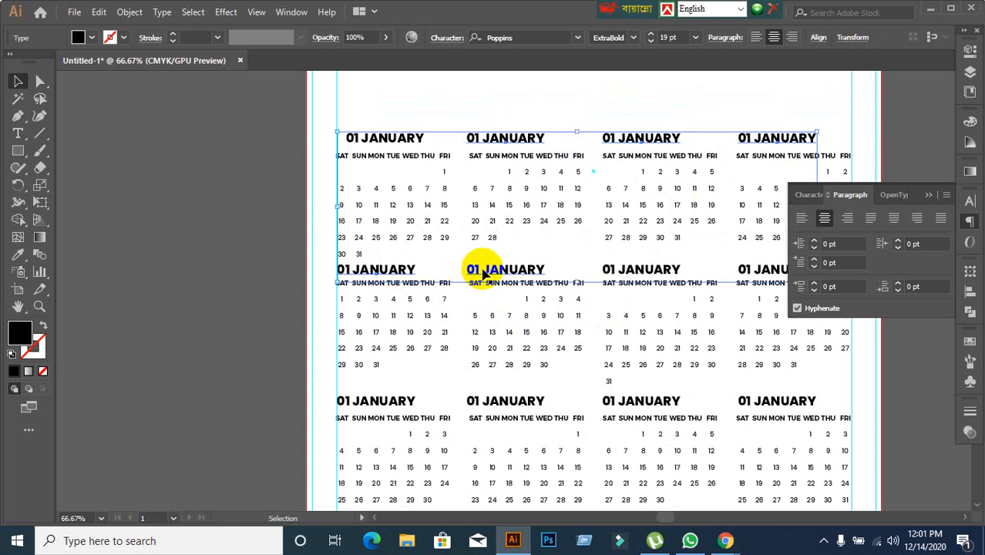
pyautogui.keyDown('shift'); pyautogui.click(618, 268); pyautogui.keyUp('shift')
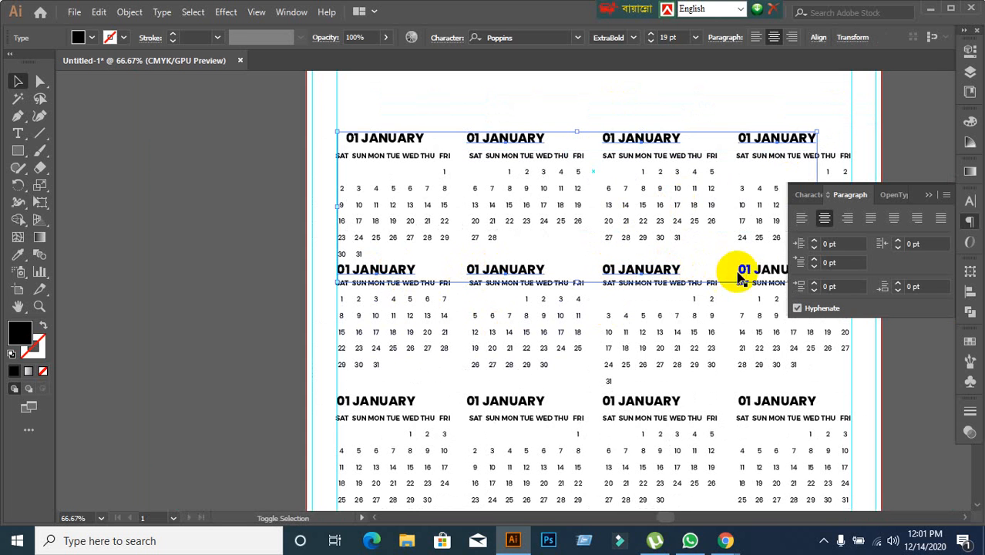
pyautogui.keyDown('shift'); pyautogui.click(758, 267); pyautogui.keyUp('shift')
pyautogui.click(802, 218)
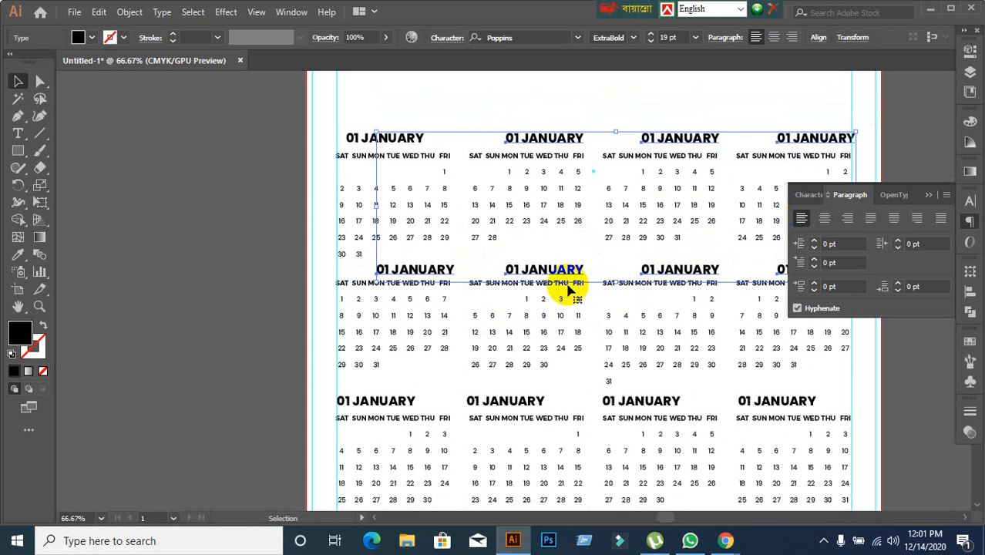
# Left-align the paragraph text of the four headings above the third row of month blocks.
pyautogui.click(248, 269)
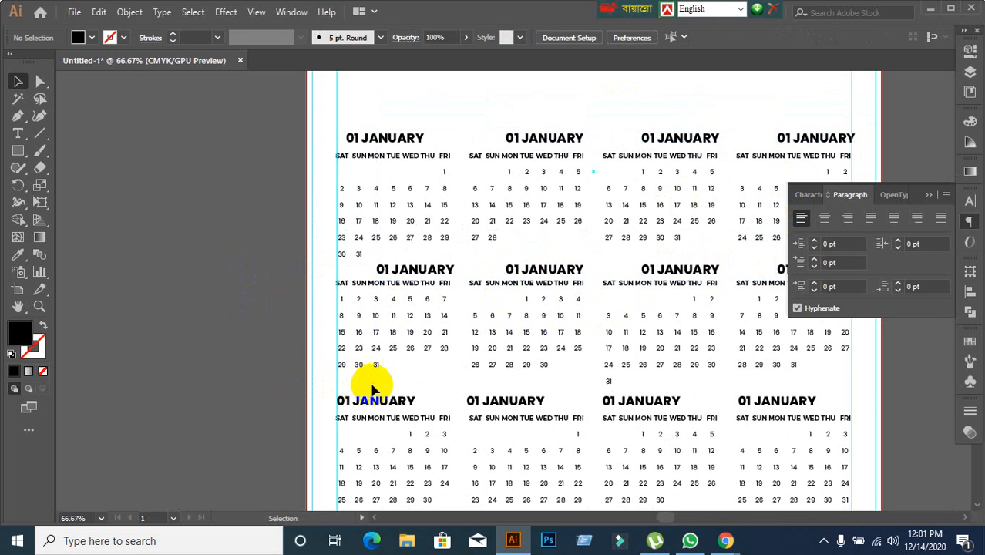
pyautogui.click(385, 404)
pyautogui.keyDown('shift'); pyautogui.click(509, 403); pyautogui.keyUp('shift')
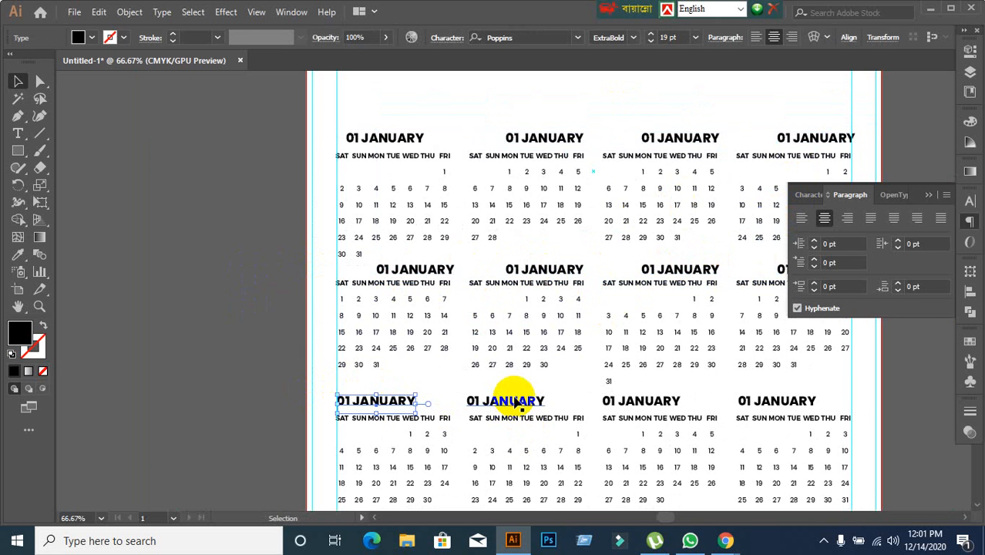
pyautogui.keyDown('shift'); pyautogui.click(657, 403); pyautogui.keyUp('shift')
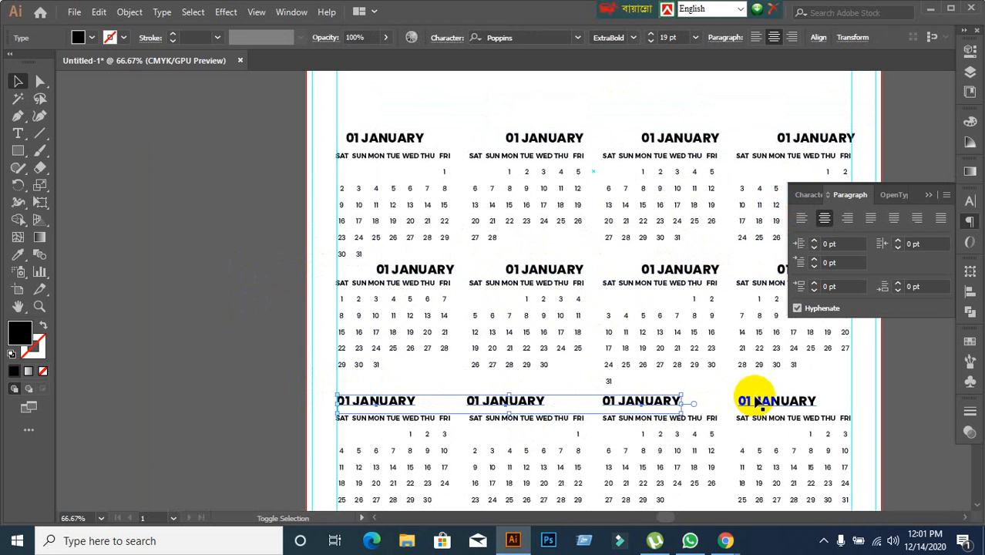
pyautogui.keyDown('shift'); pyautogui.click(746, 396); pyautogui.keyUp('shift')
pyautogui.click(801, 218)
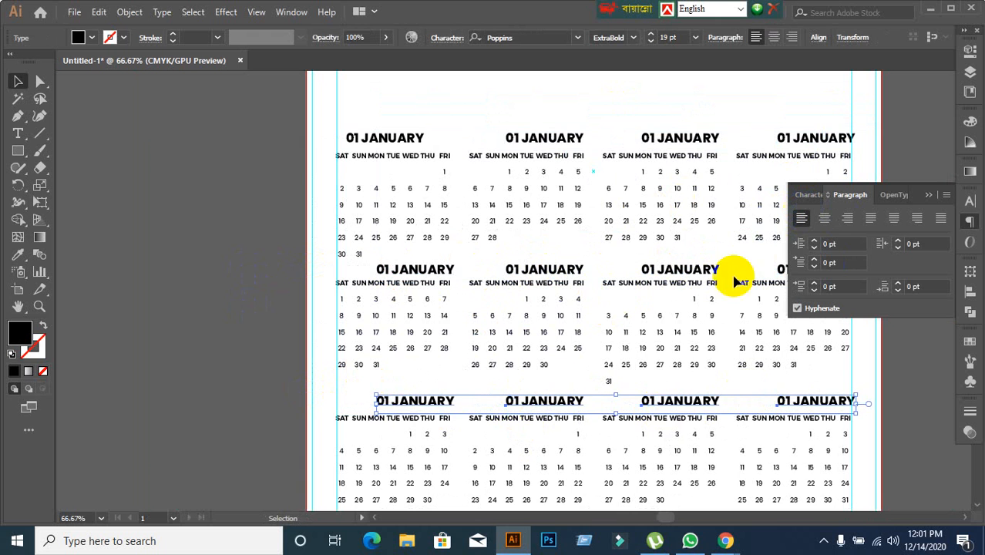
pyautogui.click(253, 330)
# Shift the heading above the February block slightly left and change its month name to FEBRUARY.
pyautogui.scroll(1, 428, 202)
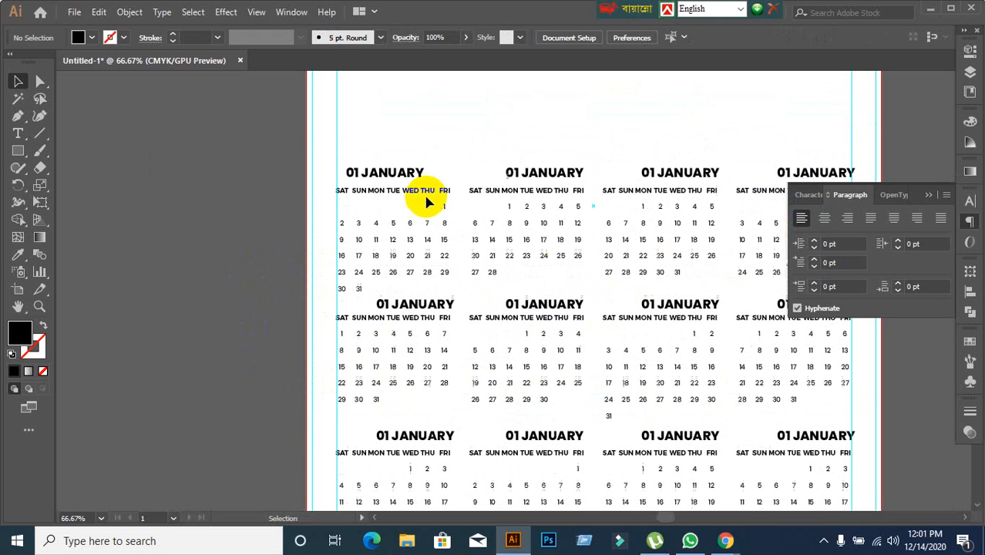
pyautogui.click(542, 176)
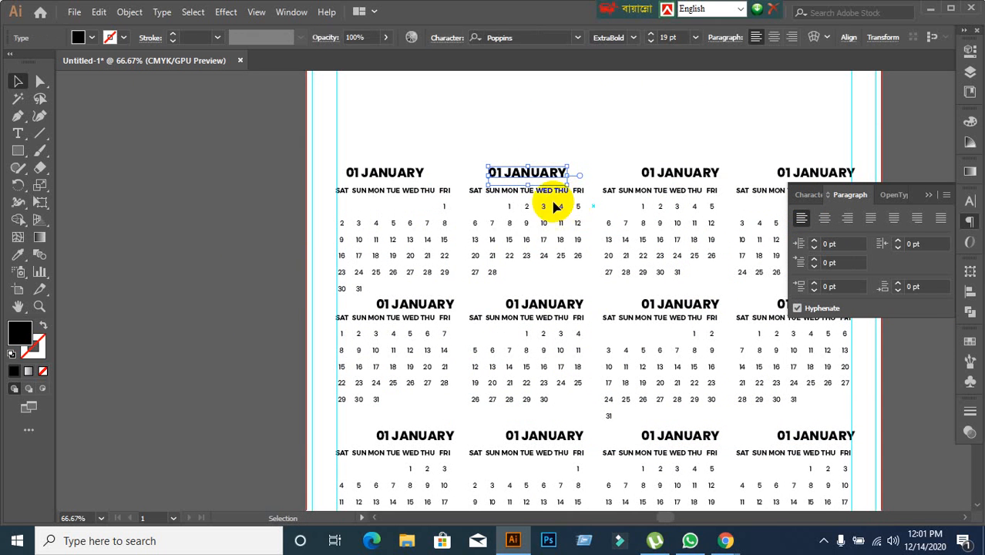
pyautogui.doubleClick(507, 172)
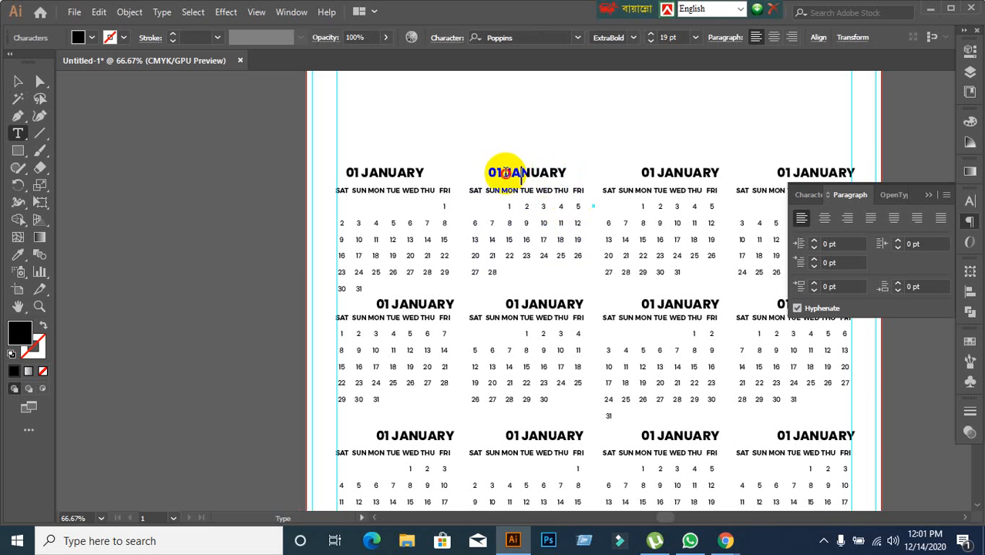
pyautogui.moveTo(503, 173); pyautogui.dragTo(586, 177)
pyautogui.write('F')
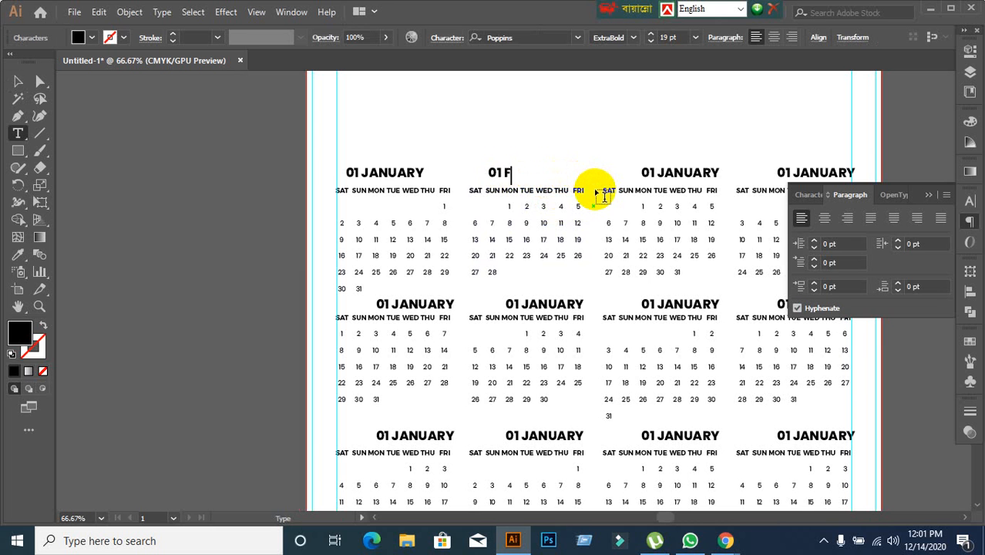
pyautogui.write('EBRUARY')
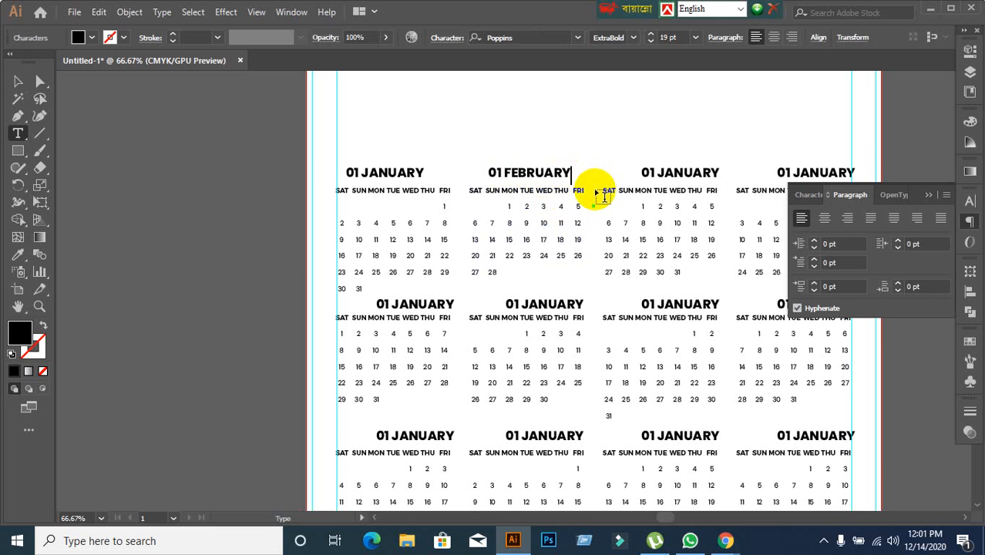
# Change the month names in the third and fourth first-row headings to MARCH and APRIL.
pyautogui.moveTo(657, 172); pyautogui.dragTo(731, 172)
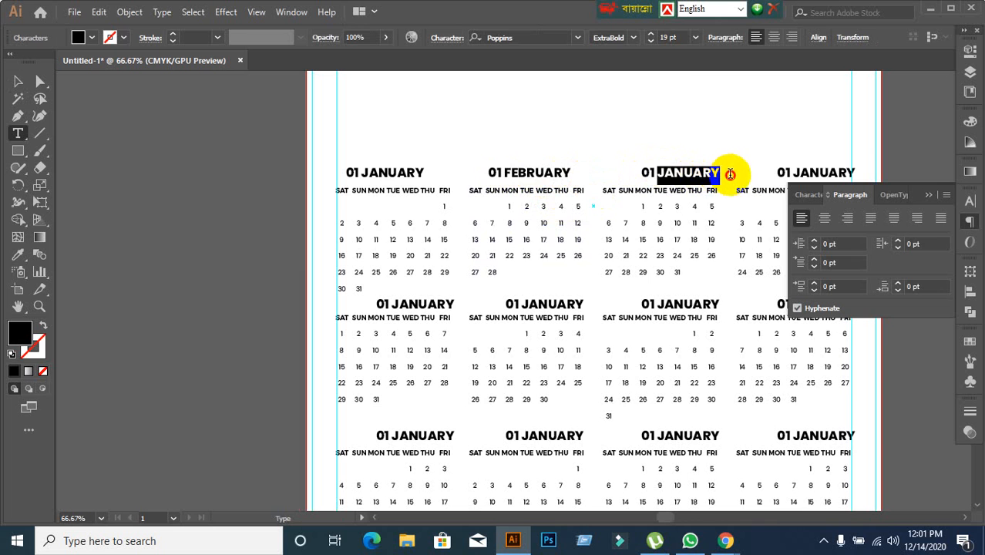
pyautogui.write('MARCH')
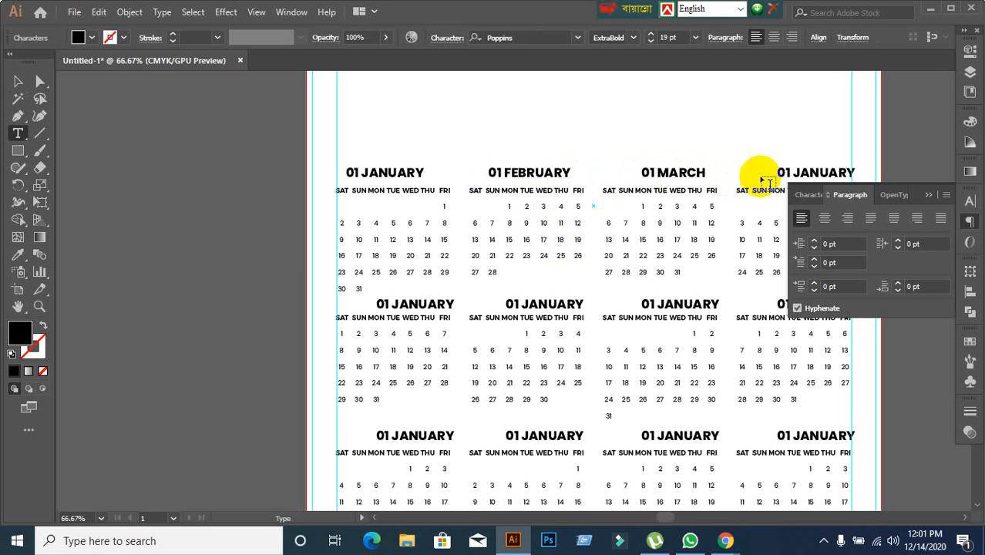
pyautogui.moveTo(796, 170); pyautogui.dragTo(881, 179)
pyautogui.write('APRIL')
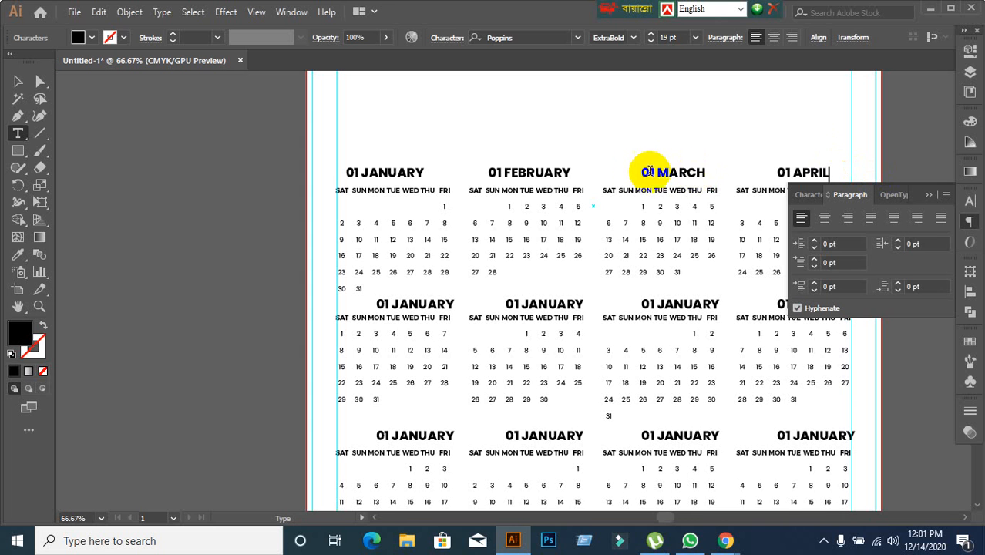
# Renumber the February, March and April headings as 02, 03 and 04.
pyautogui.click(503, 173)
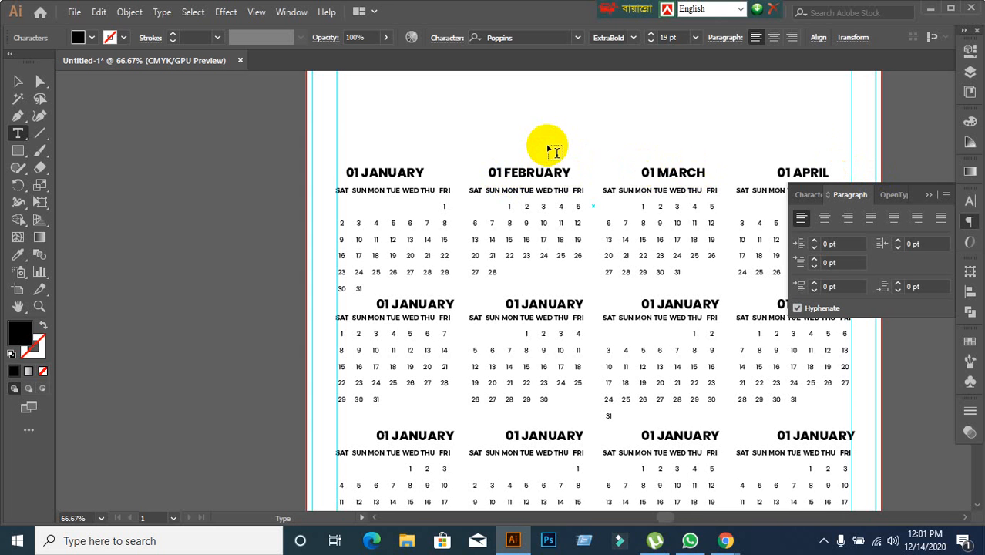
pyautogui.press('BackSpace')
pyautogui.write('2')
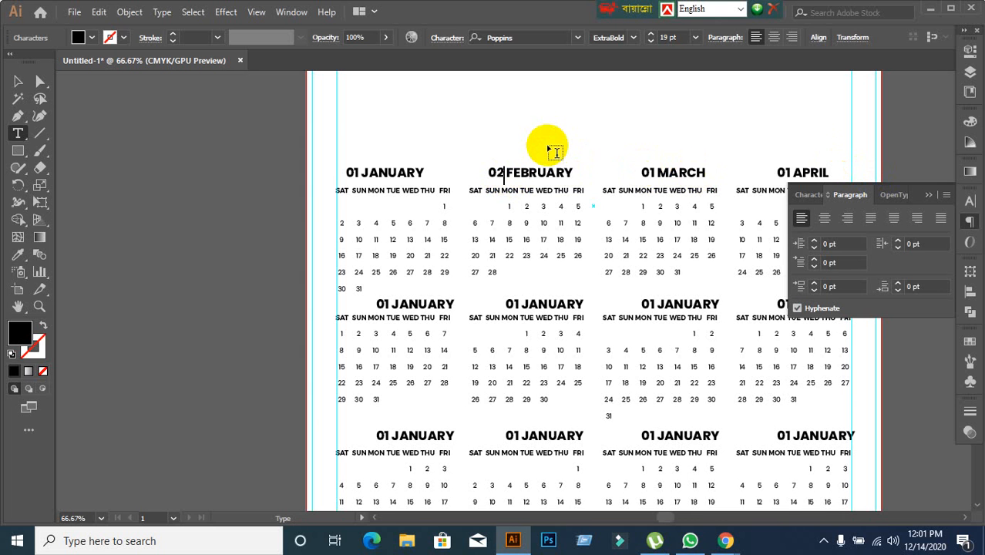
pyautogui.click(654, 171)
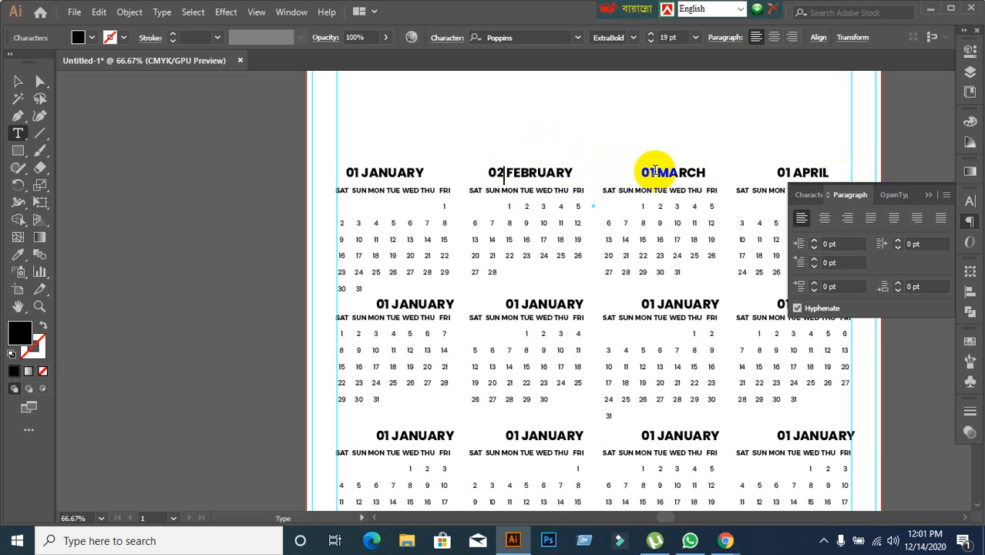
pyautogui.press('BackSpace')
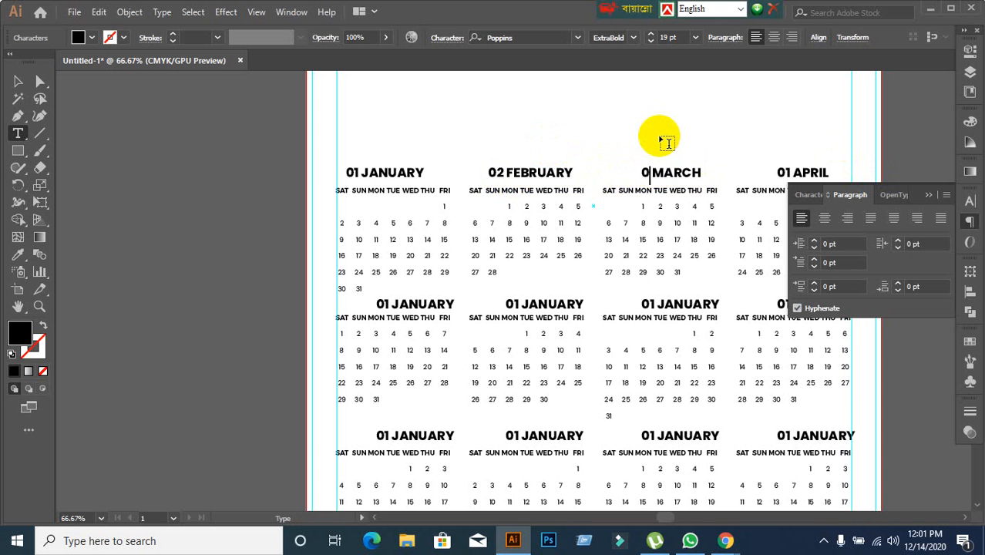
pyautogui.write('3')
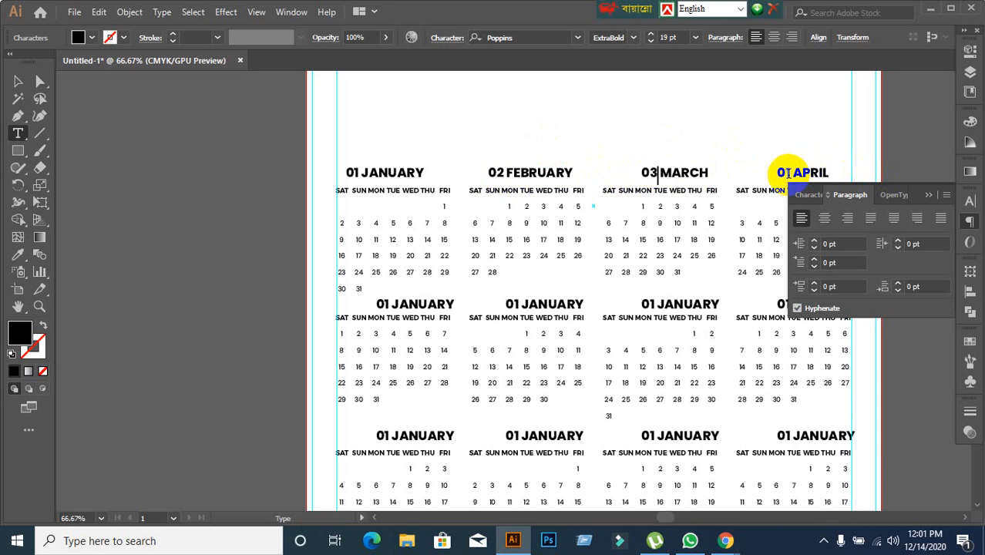
pyautogui.click(787, 172)
pyautogui.press('BackSpace')
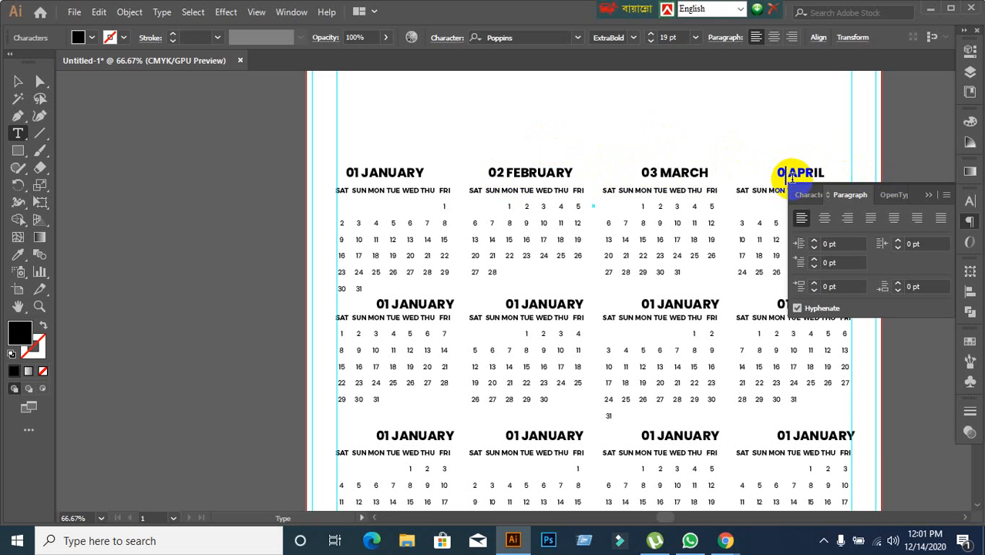
pyautogui.write('4')
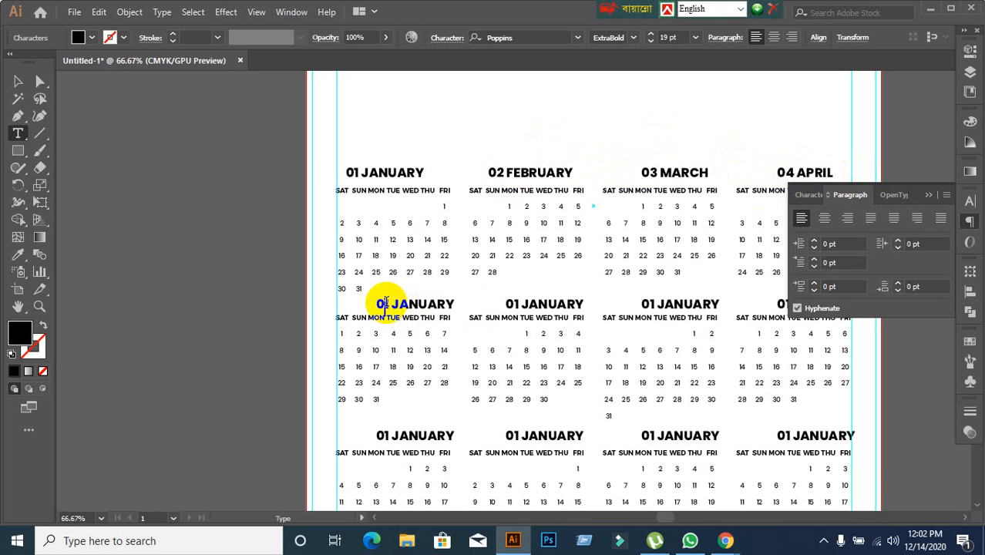
# Change the heading above the first block of the second row to "05 MAY".
pyautogui.click(385, 303)
pyautogui.write('0')
pyautogui.press('BackSpace')
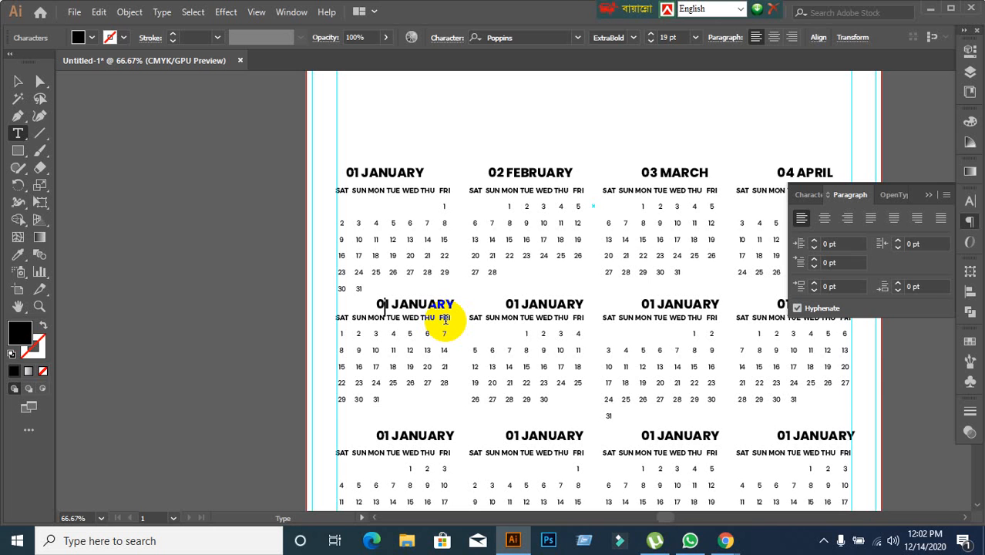
pyautogui.press('BackSpace')
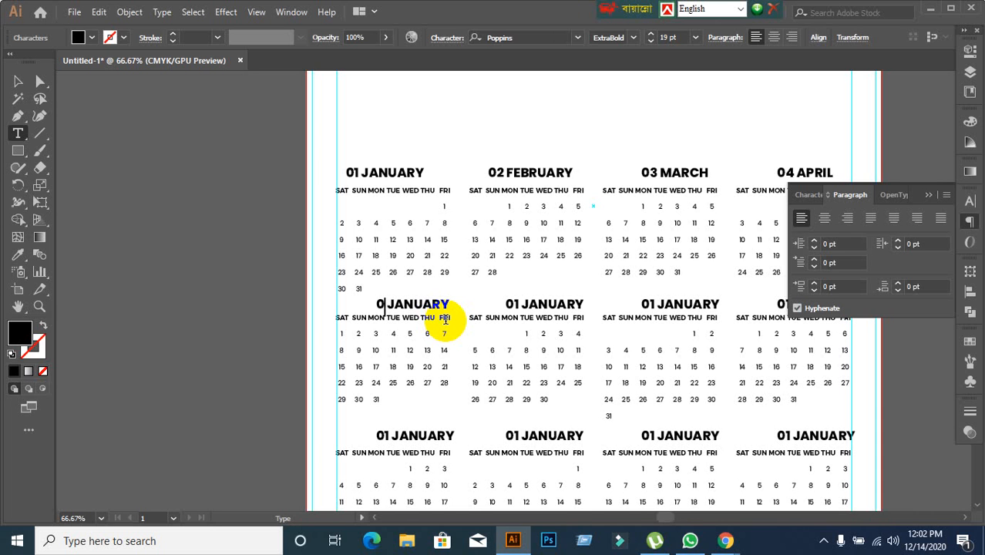
pyautogui.write('5')
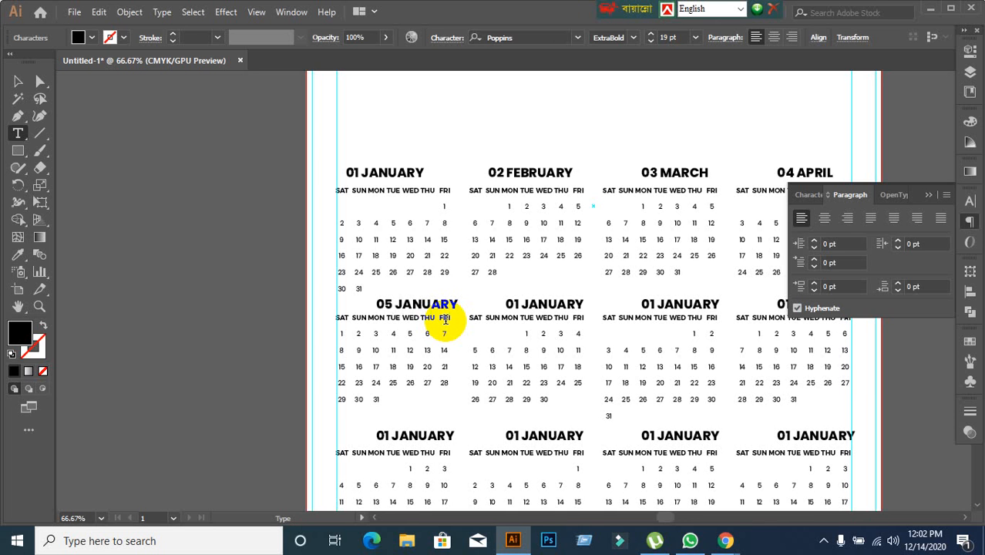
pyautogui.press('BackSpace')
pyautogui.press('BackSpace')
pyautogui.press('BackSpace')
pyautogui.press('BackSpace')
pyautogui.press('BackSpace')
pyautogui.press('BackSpace')
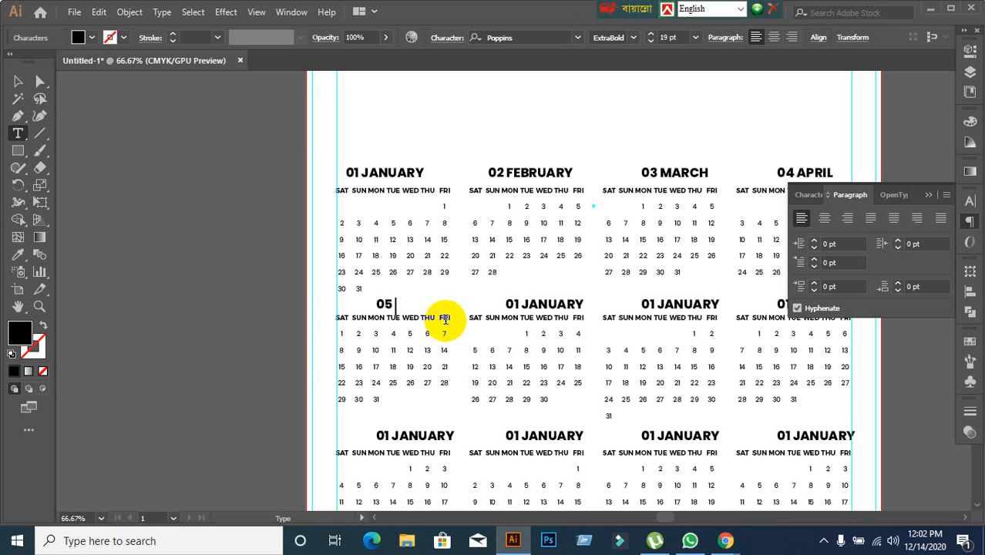
pyautogui.write('MAY')
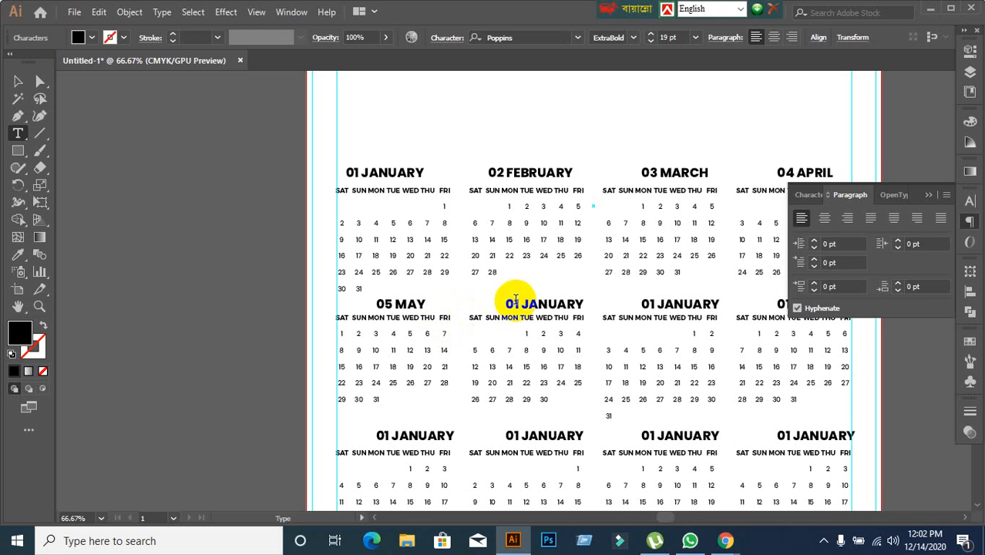
# Change the heading above the second block of the second row to "06 JUNE".
pyautogui.click(519, 303)
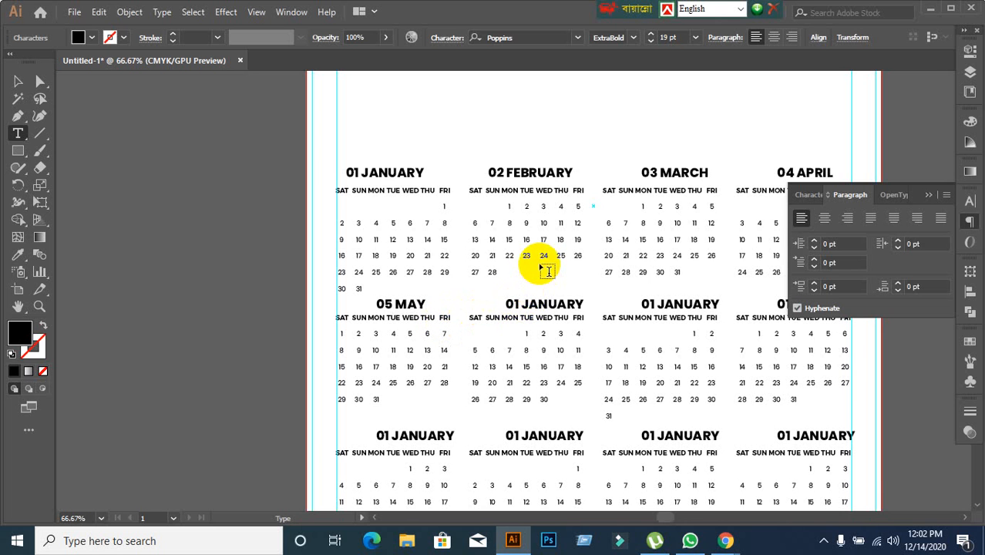
pyautogui.press('BackSpace')
pyautogui.press('BackSpace')
pyautogui.write('06')
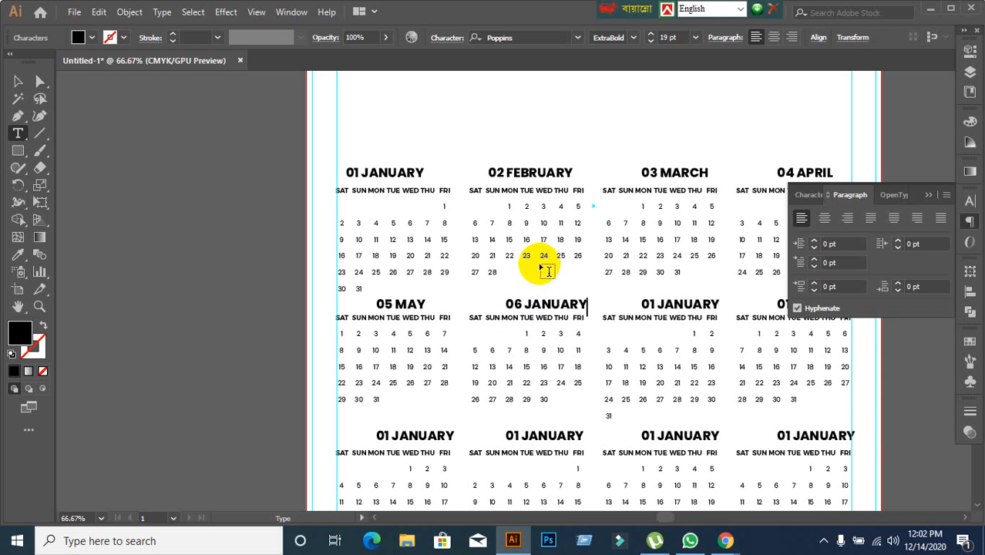
pyautogui.press('BackSpace')
pyautogui.press('BackSpace')
pyautogui.press('BackSpace')
pyautogui.press('BackSpace')
pyautogui.press('BackSpace')
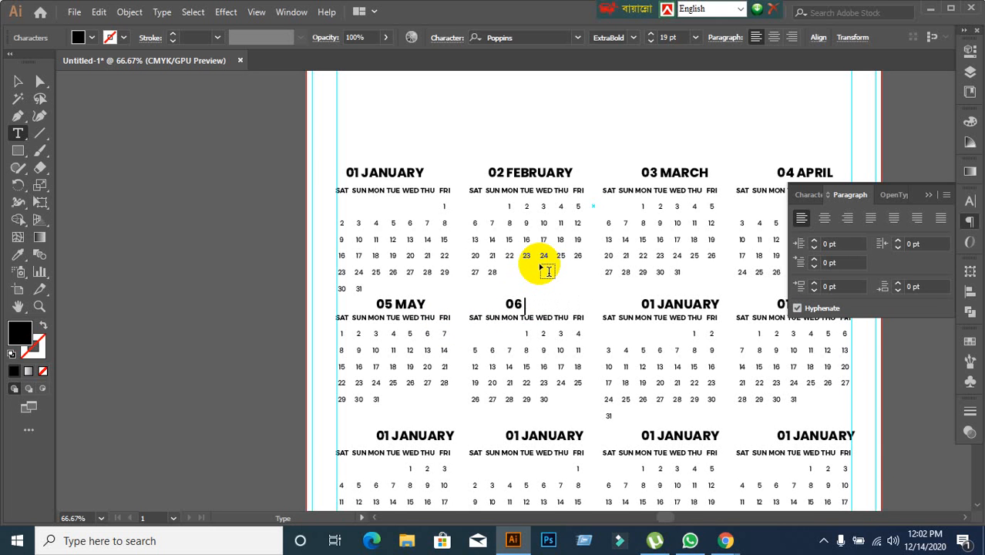
pyautogui.write('JUNE')
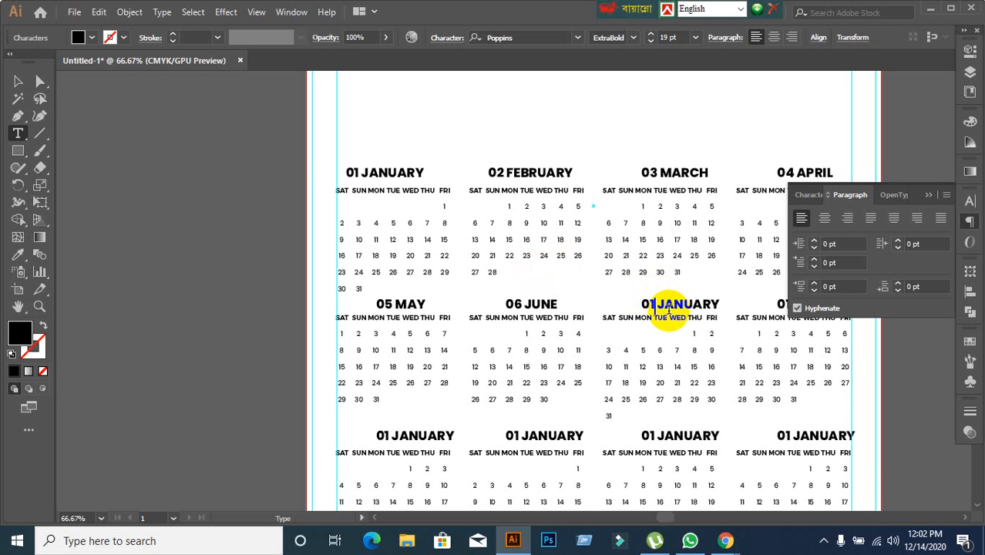
# Change the heading above the third block of the second row to "07 JULY".
pyautogui.press('BackSpace')
pyautogui.press('BackSpace')
pyautogui.press('BackSpace')
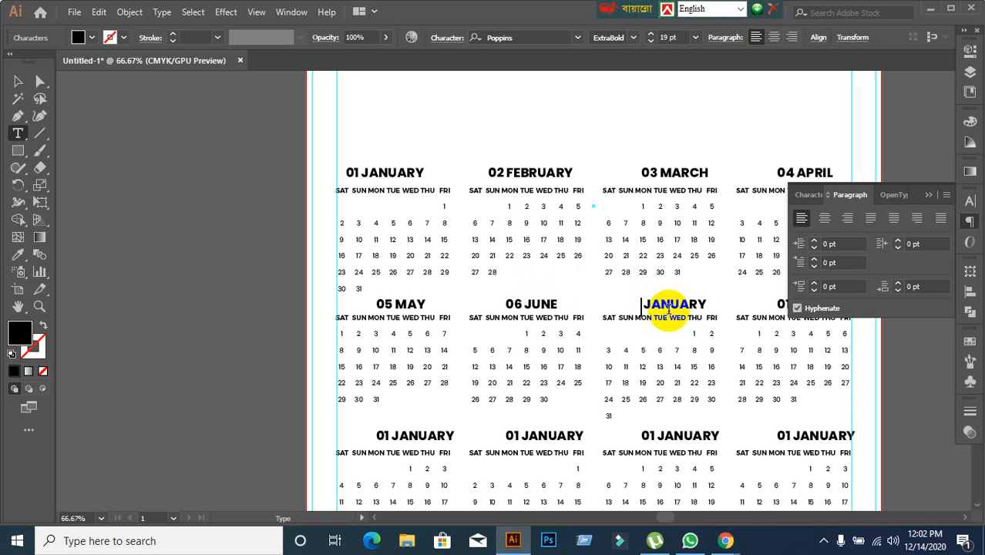
pyautogui.write('07')
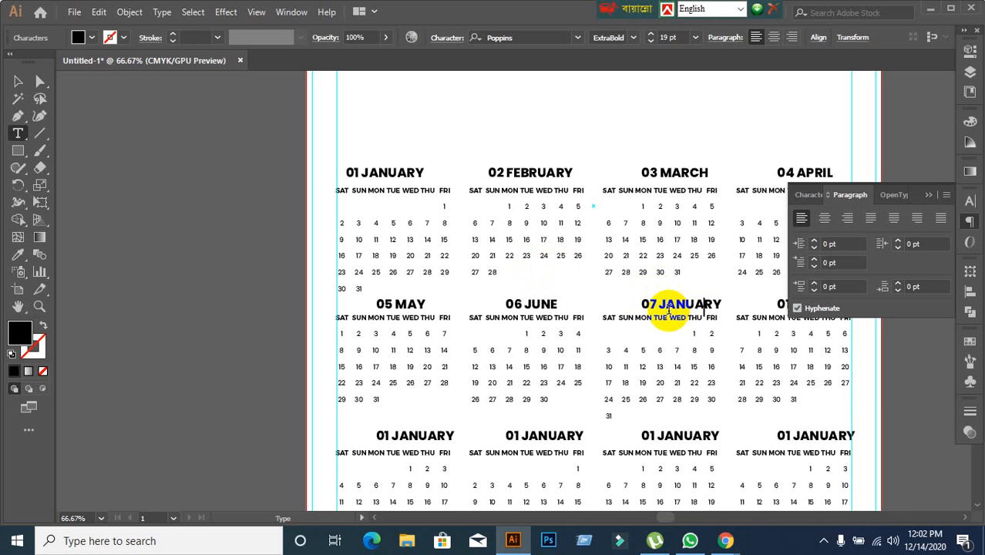
pyautogui.press('BackSpace')
pyautogui.press('BackSpace')
pyautogui.press('BackSpace')
pyautogui.press('BackSpace')
pyautogui.press('BackSpace')
pyautogui.press('BackSpace')
pyautogui.press('BackSpace')
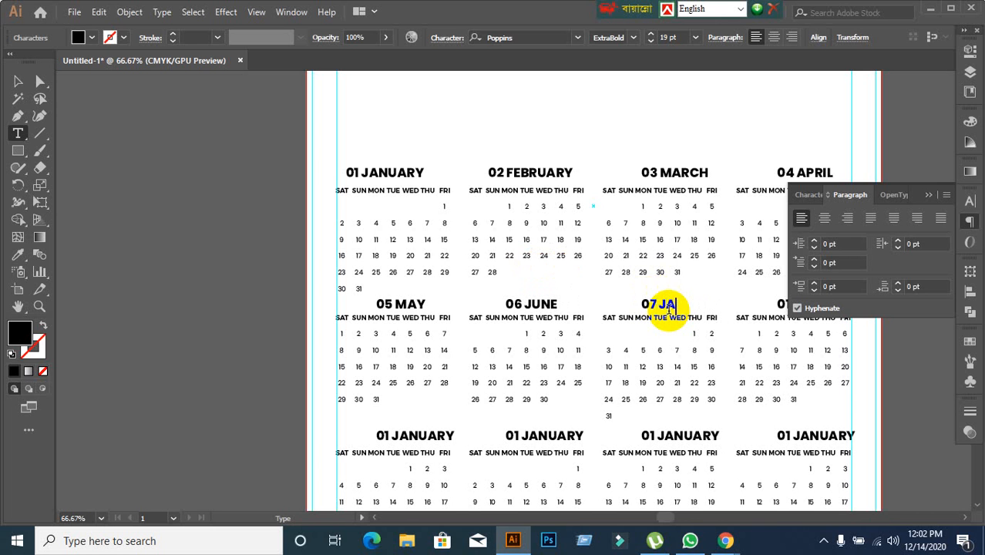
pyautogui.write('JULY')
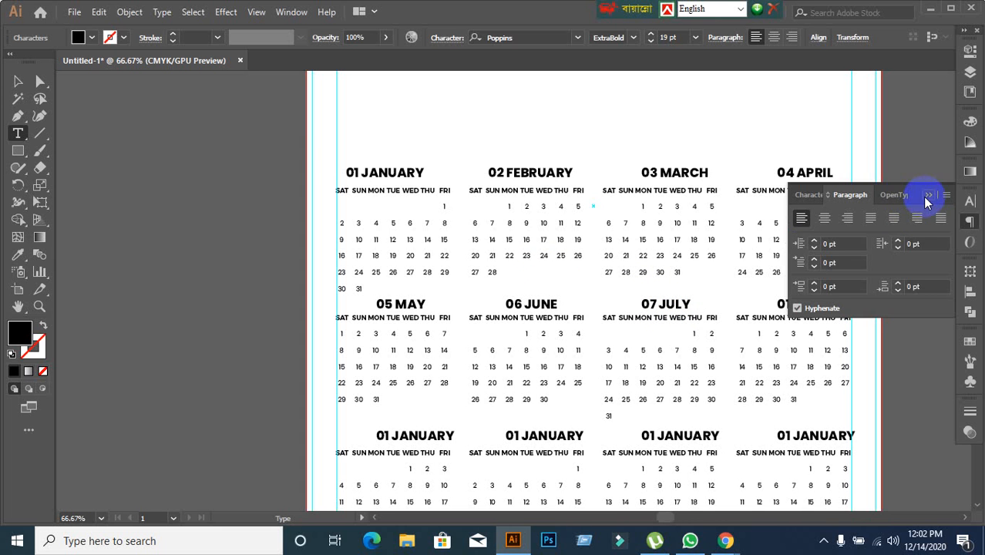
# Uncover the last heading of the second row and change it to "08 AUGUST".
pyautogui.click(929, 195)
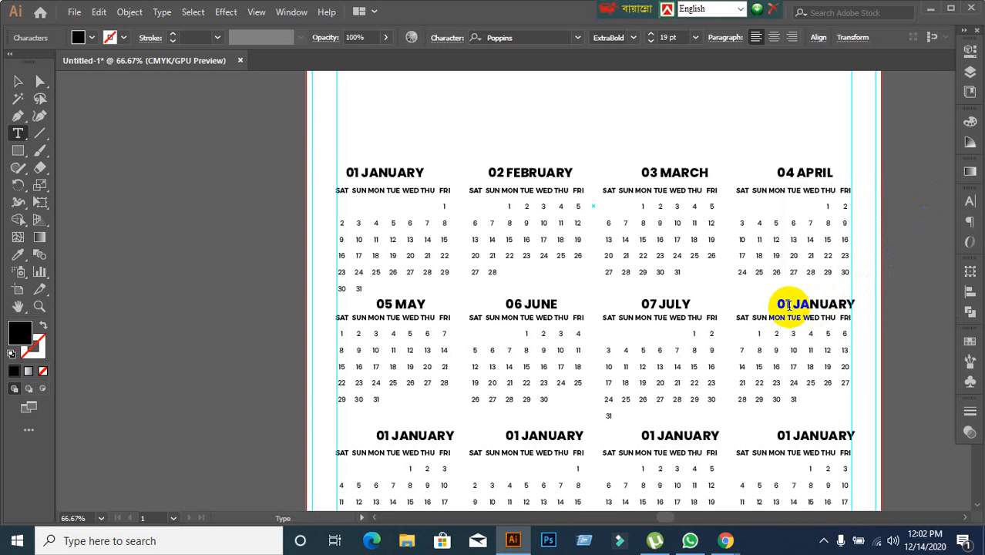
pyautogui.click(789, 304)
pyautogui.press('BackSpace')
pyautogui.press('BackSpace')
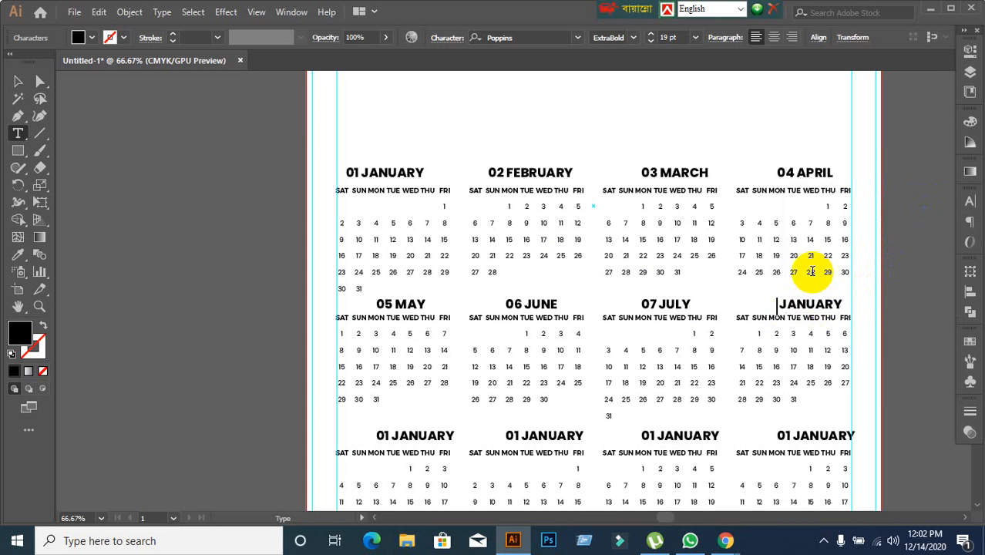
pyautogui.write('0 ')
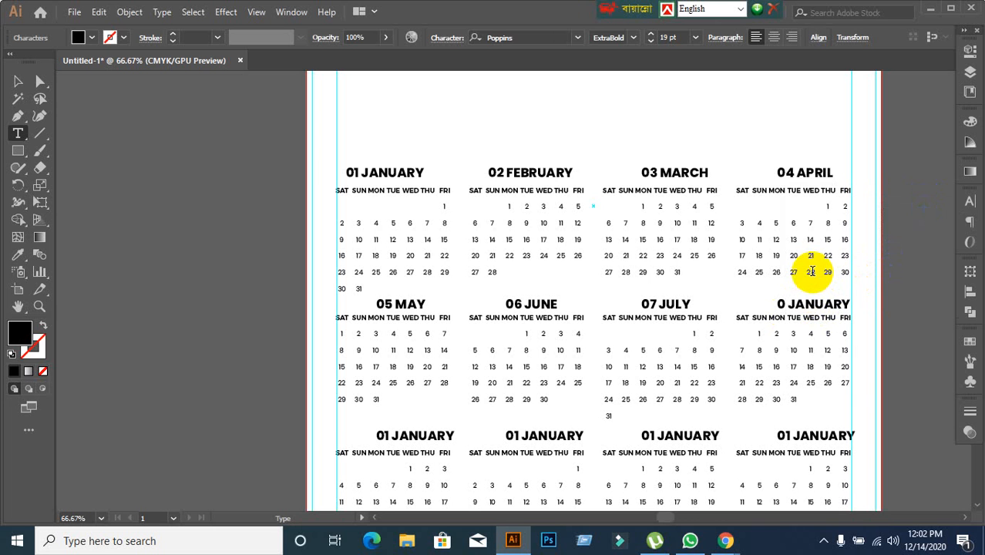
pyautogui.write('8')
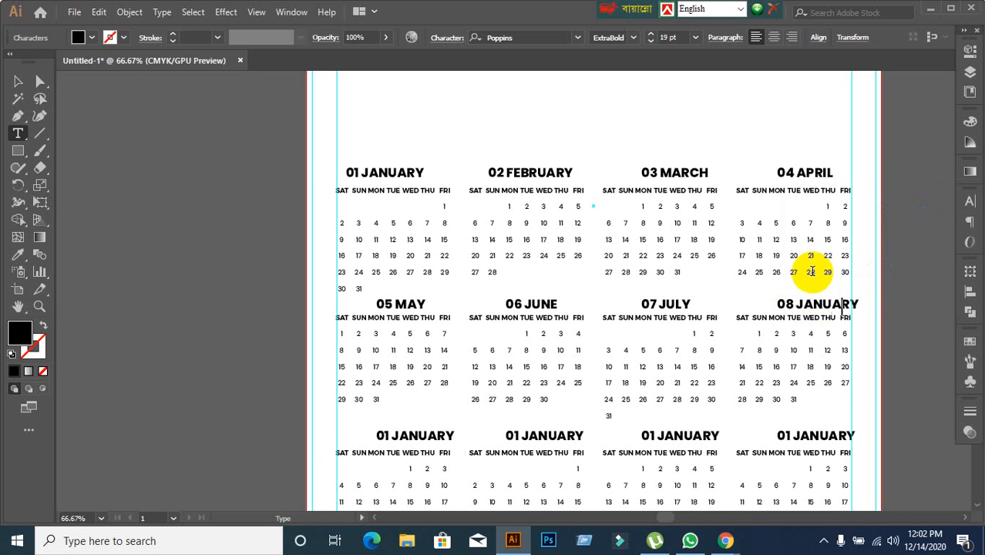
pyautogui.press('BackSpace')
pyautogui.press('BackSpace')
pyautogui.press('BackSpace')
pyautogui.press('BackSpace')
pyautogui.press('BackSpace')
pyautogui.press('BackSpace')
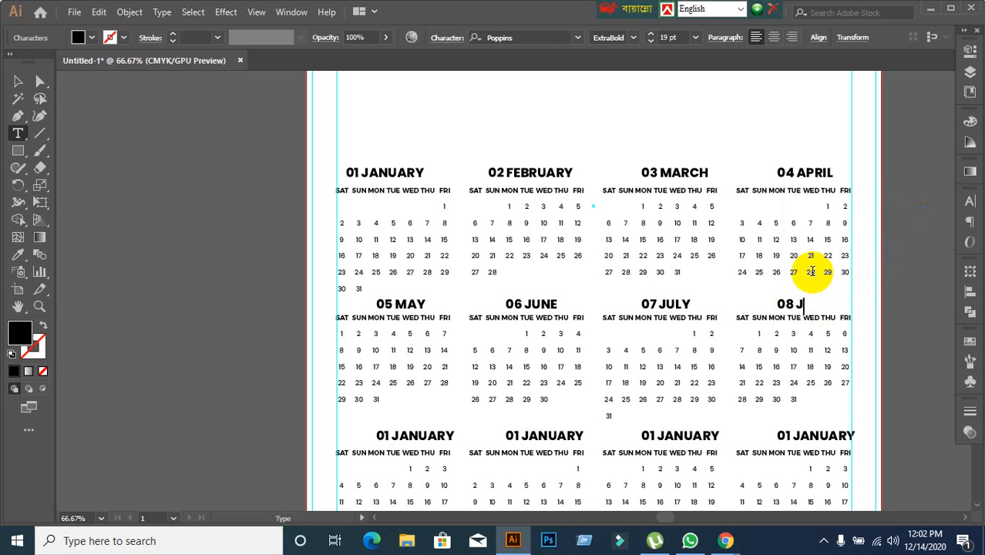
pyautogui.write('AUGUST')
# Change the heading above the first block of the third row to "09 SEPTEMBER".
pyautogui.scroll(-3, 517, 440)
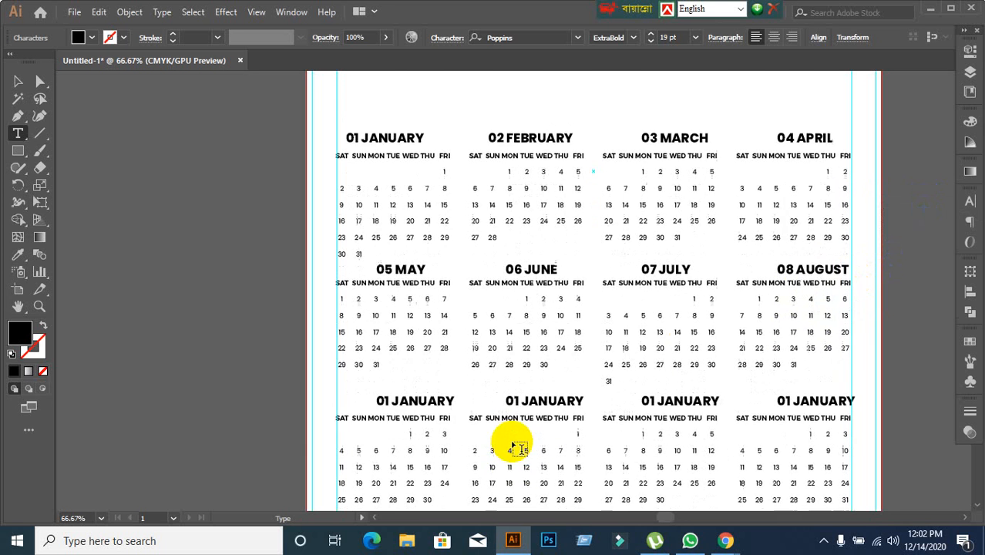
pyautogui.click(387, 331)
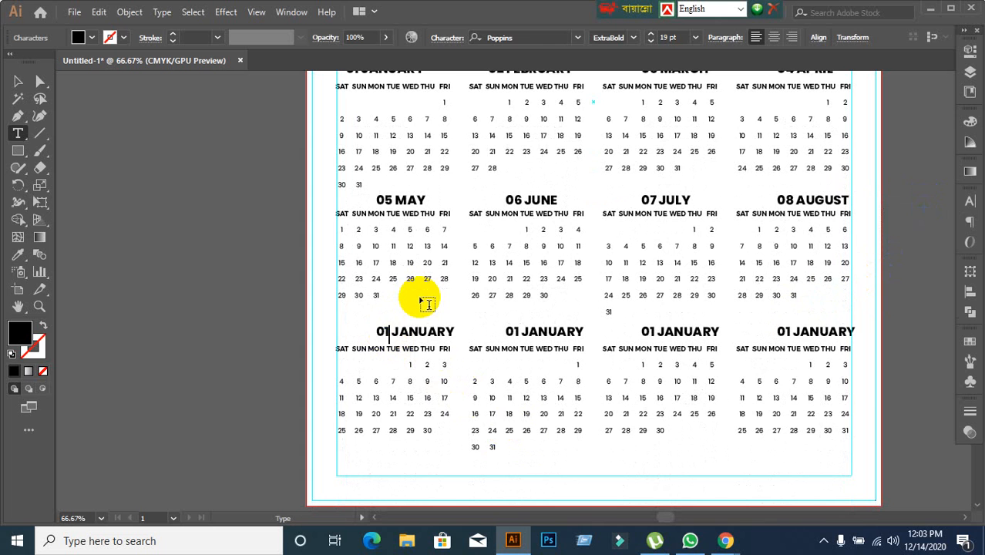
pyautogui.press('BackSpace')
pyautogui.press('BackSpace')
pyautogui.write('09')
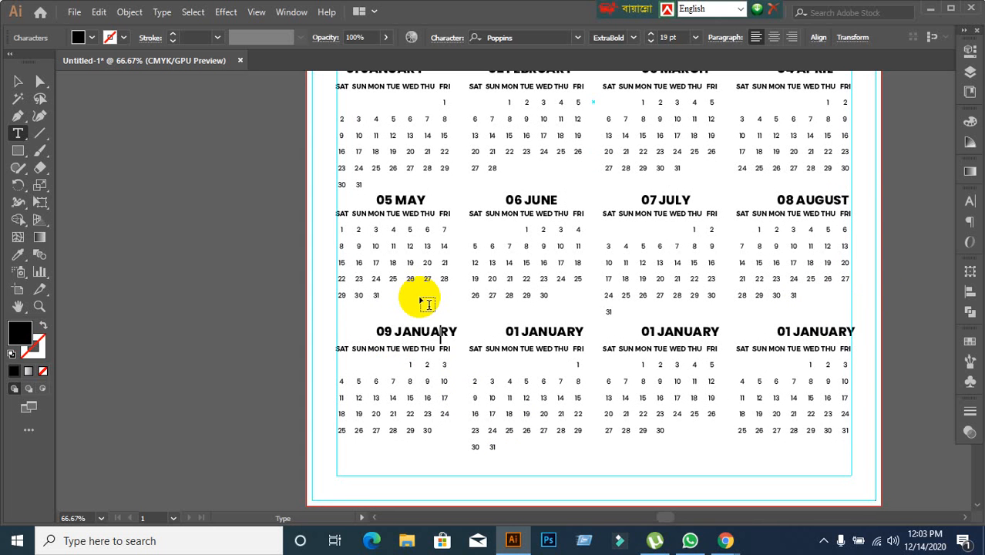
pyautogui.press('BackSpace')
pyautogui.press('BackSpace')
pyautogui.press('BackSpace')
pyautogui.press('BackSpace')
pyautogui.press('BackSpace')
pyautogui.press('BackSpace')
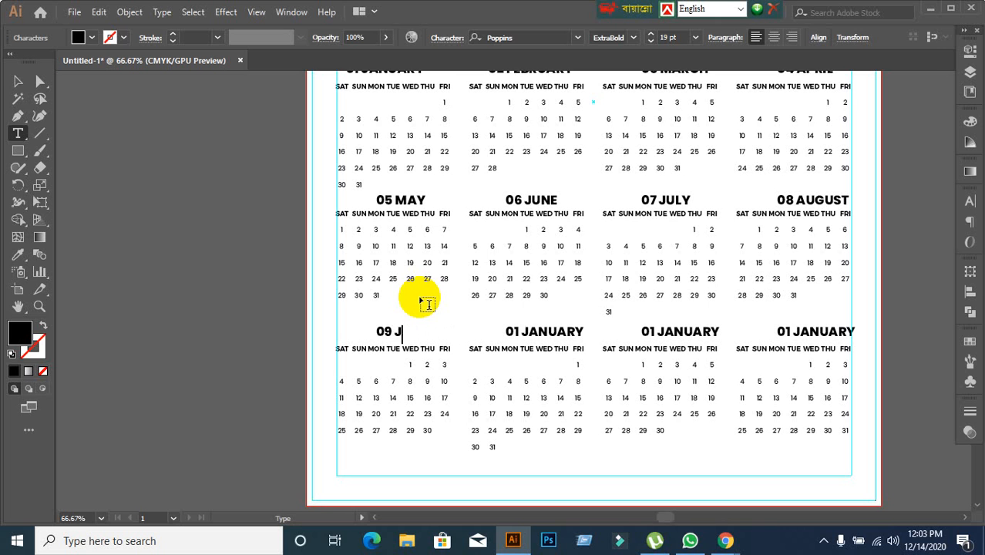
pyautogui.write('SEPTEMBER')
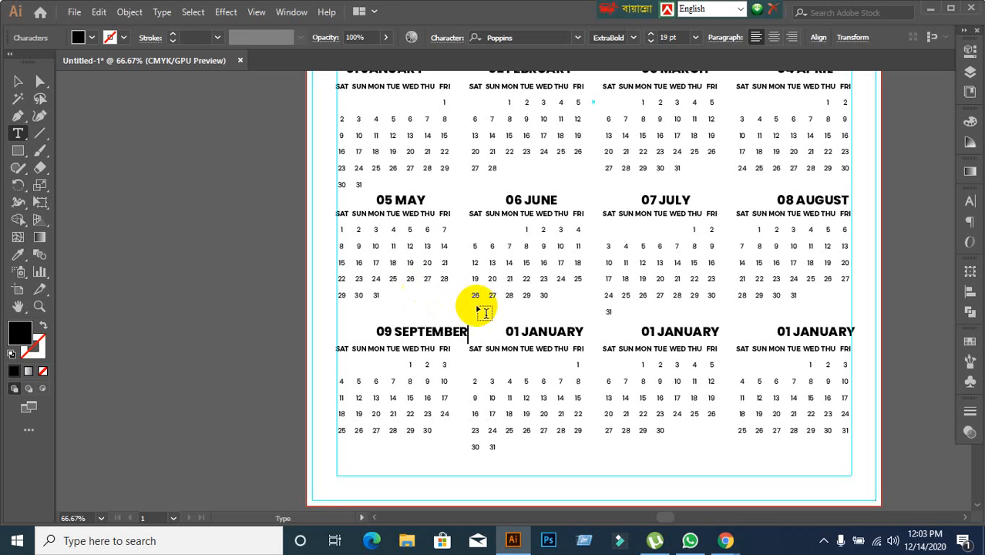
# Change the heading above the second block of the third row to "10 OCTOBER".
pyautogui.moveTo(506, 332); pyautogui.dragTo(518, 333)
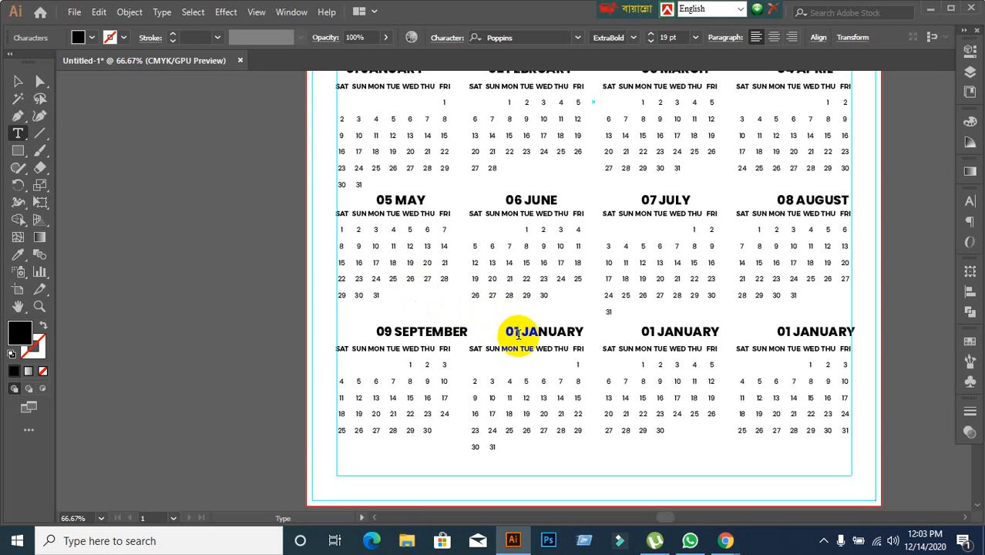
pyautogui.click(518, 333)
pyautogui.press('BackSpace')
pyautogui.press('BackSpace')
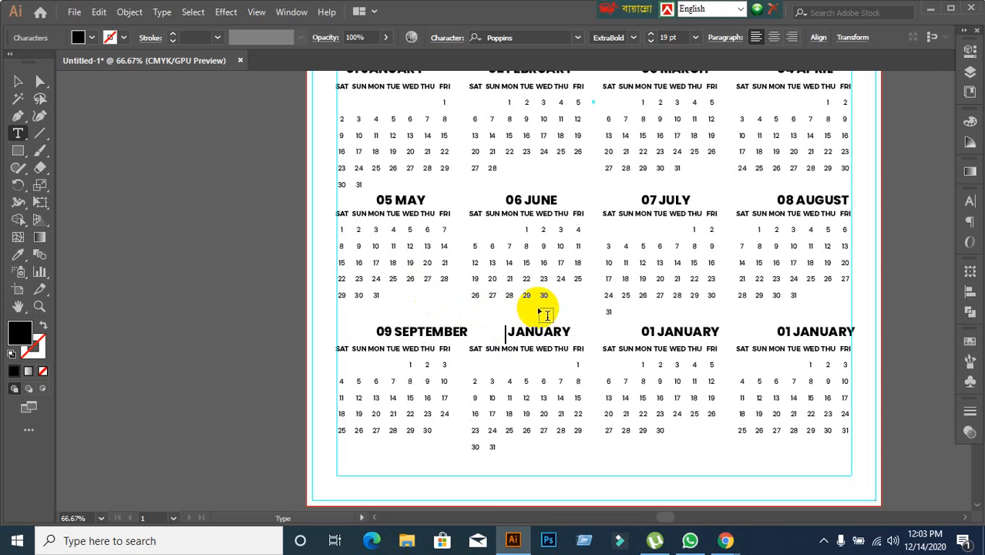
pyautogui.write('10 OCTOBER')
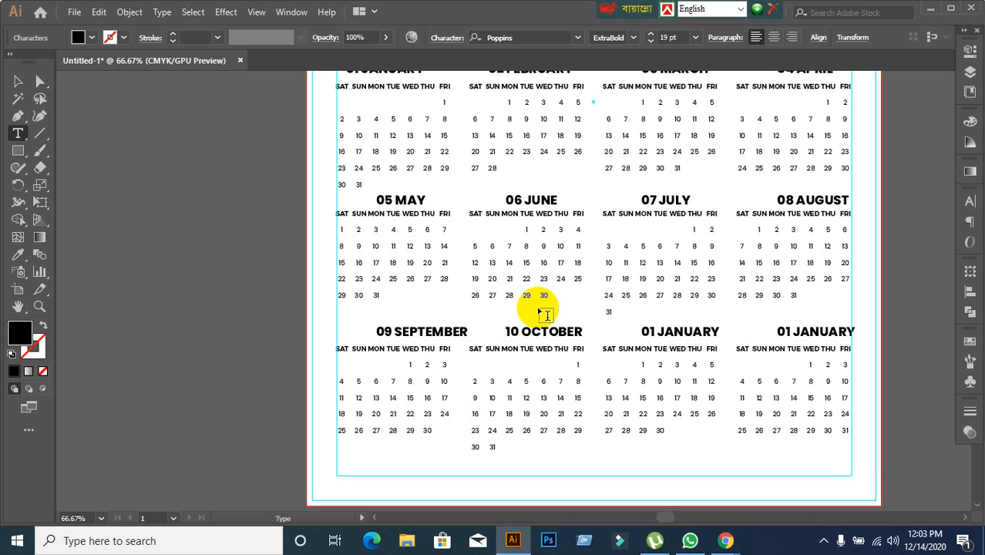
# Change the heading above the third block of the third row to "11 NOVEMBER".
pyautogui.doubleClick(648, 335)
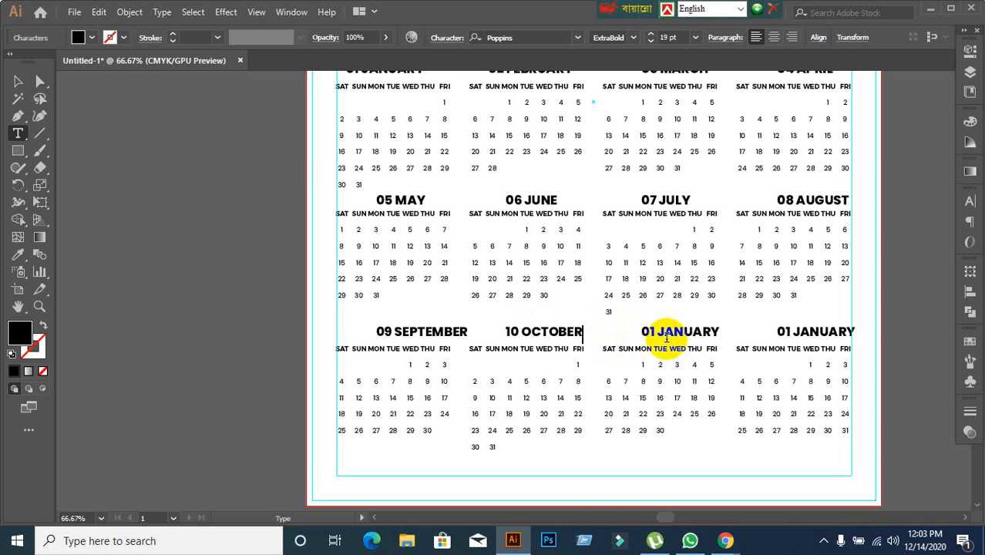
pyautogui.moveTo(654, 332); pyautogui.dragTo(688, 323)
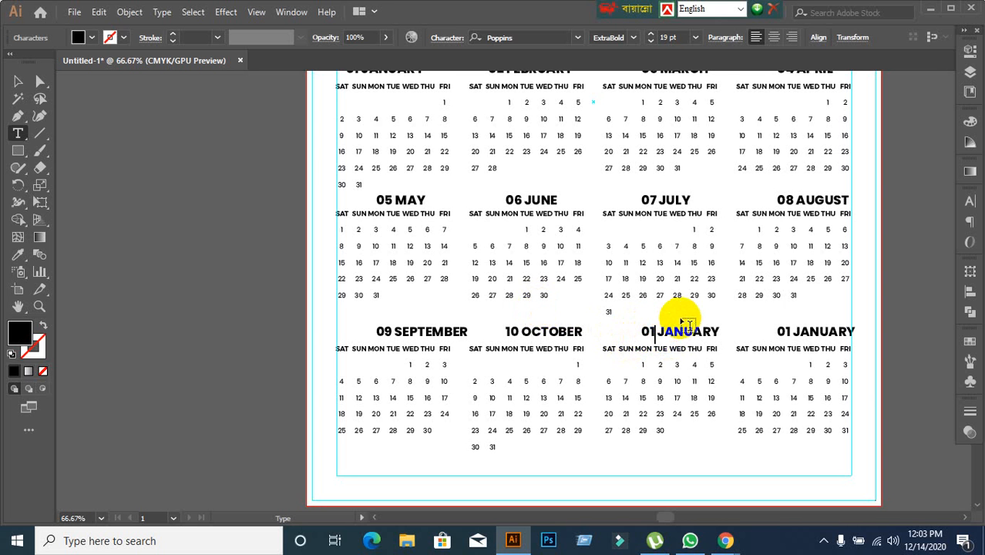
pyautogui.press('BackSpace')
pyautogui.press('BackSpace')
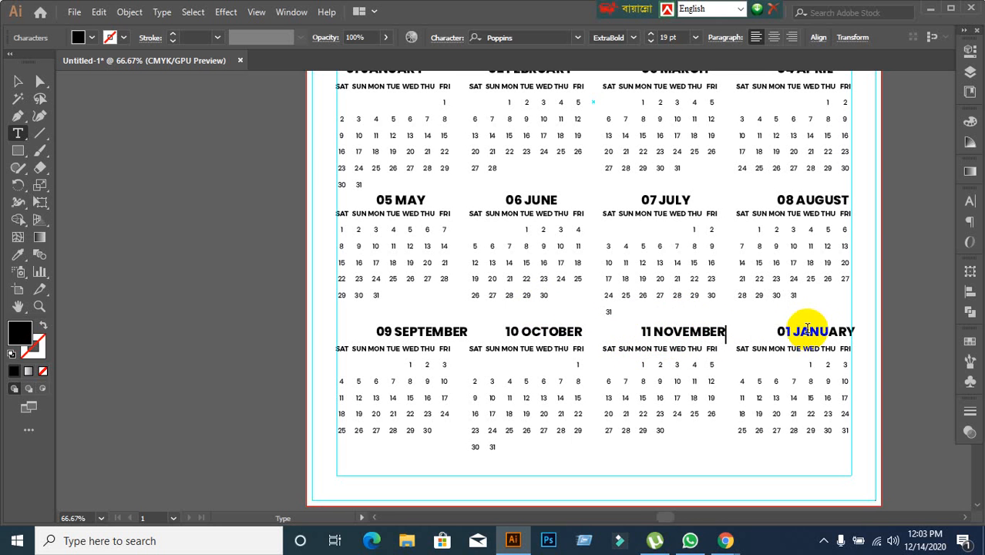
# Change the heading above the last block of the third row to "12 DECEMBER".
pyautogui.moveTo(796, 332); pyautogui.dragTo(875, 349)
pyautogui.write('DECEMBER')
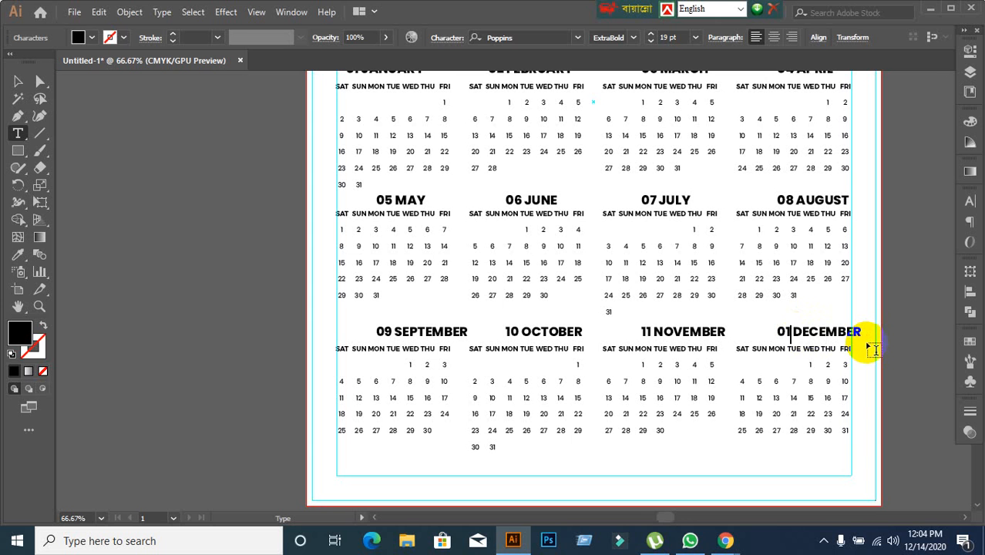
pyautogui.press('BackSpace')
pyautogui.press('BackSpace')
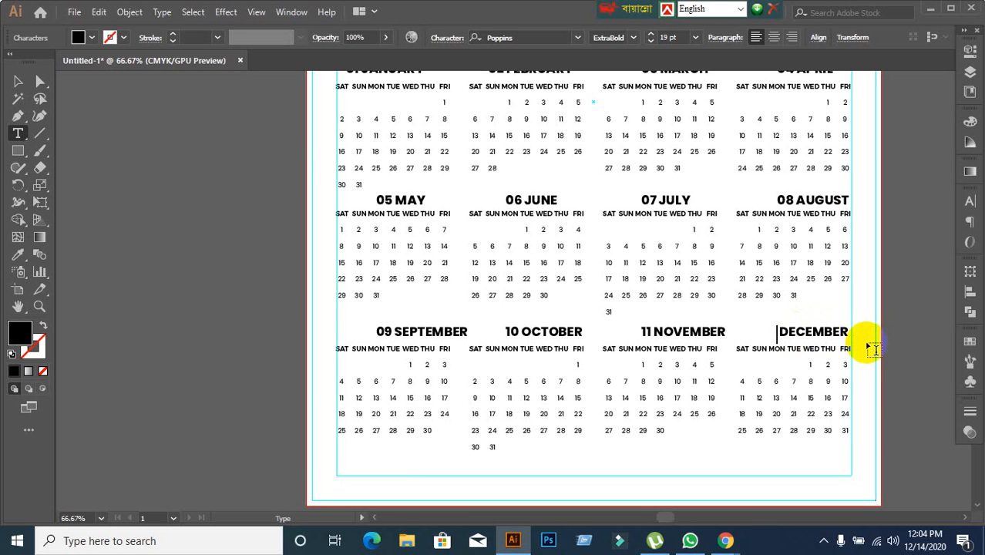
pyautogui.write('12')
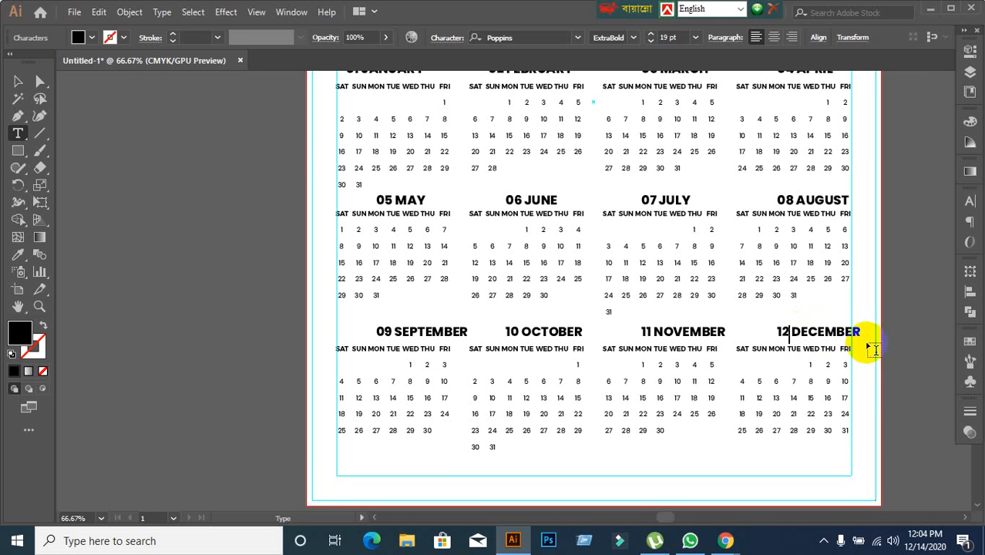
# Compare the calendar layout with the reference calendar image and inspect the January and May date blocks.
pyautogui.click(17, 81)
pyautogui.scroll(-3, 256, 261)
pyautogui.moveTo(129, 318); pyautogui.dragTo(401, 312)
pyautogui.scroll(2, 401, 312)
pyautogui.click(530, 316)
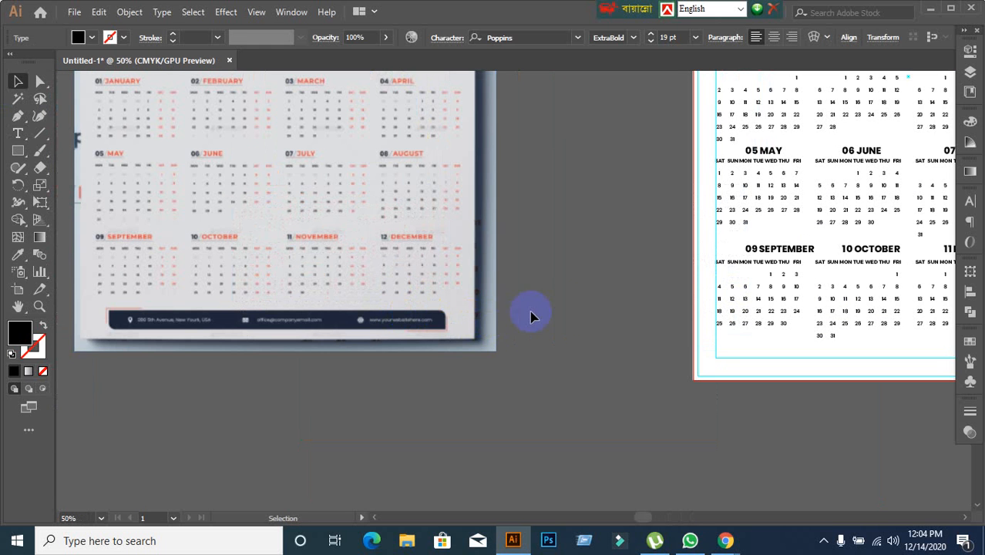
pyautogui.moveTo(565, 308); pyautogui.dragTo(235, 328)
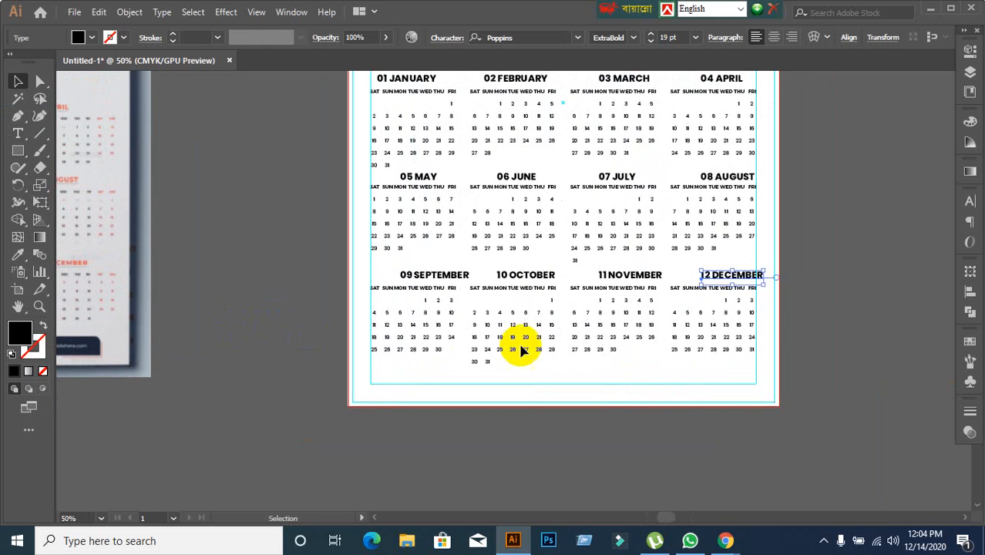
pyautogui.click(292, 270)
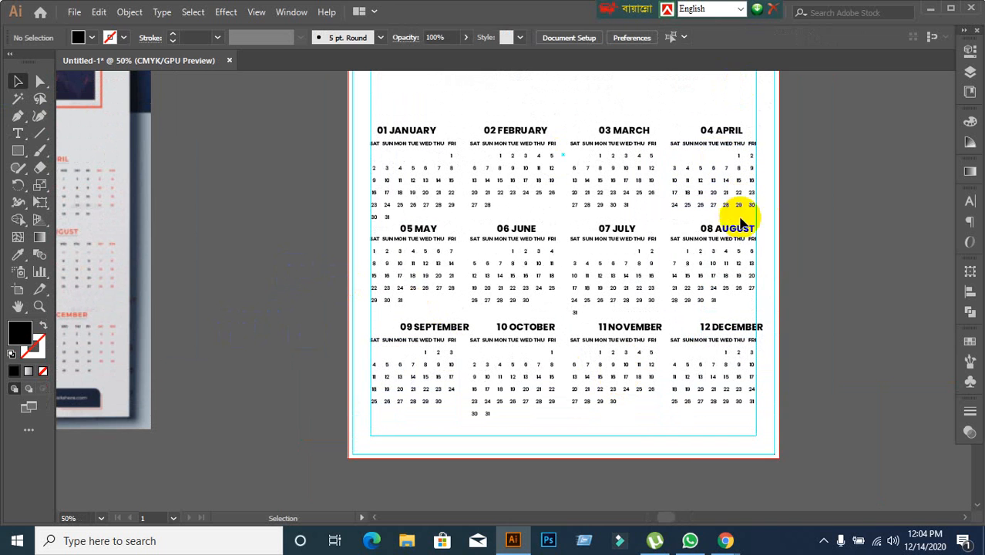
pyautogui.moveTo(440, 141); pyautogui.dragTo(316, 206)
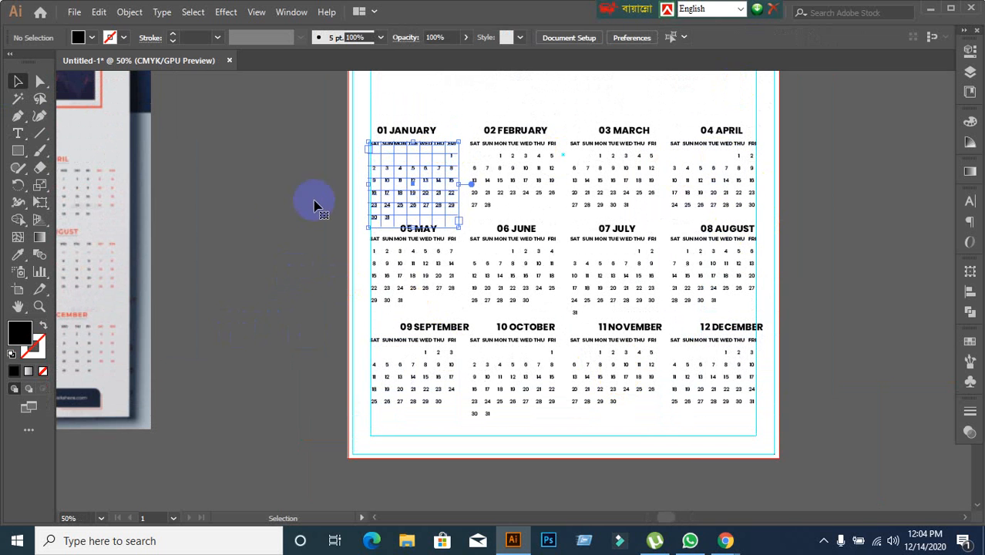
pyautogui.click(286, 287)
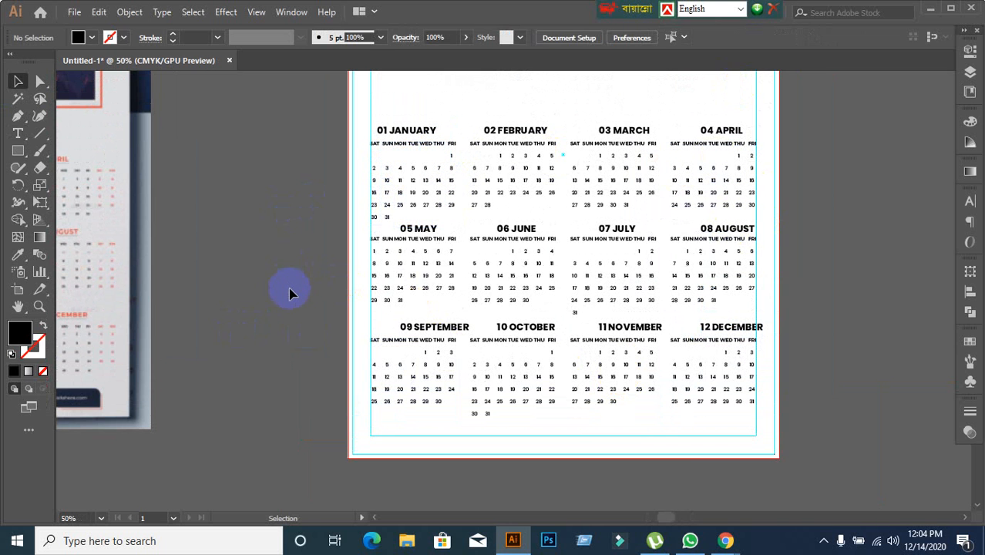
pyautogui.click(398, 286)
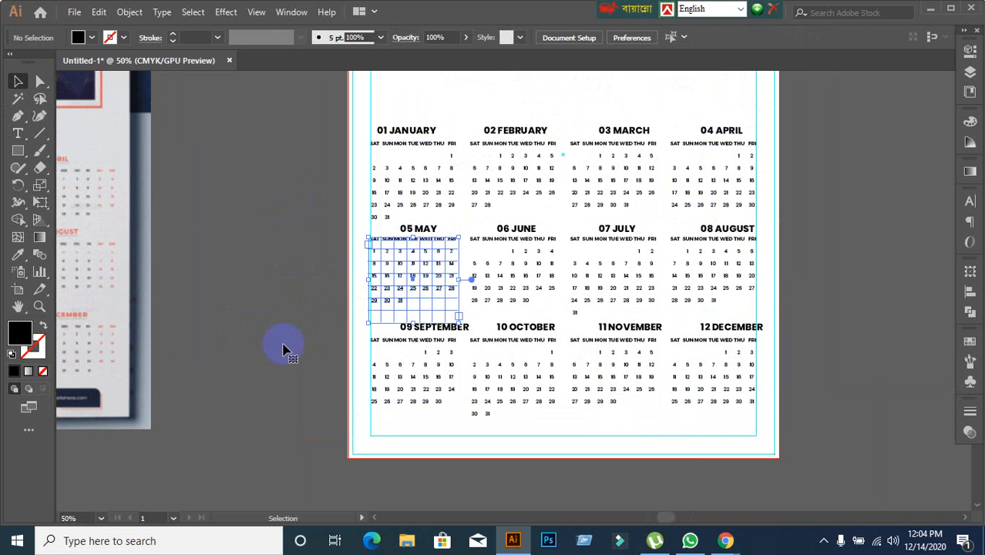
pyautogui.click(282, 349)
# Convert all the calendar text, headings and date blocks alike, to outlines.
pyautogui.hotkey('ctrl', 'a')
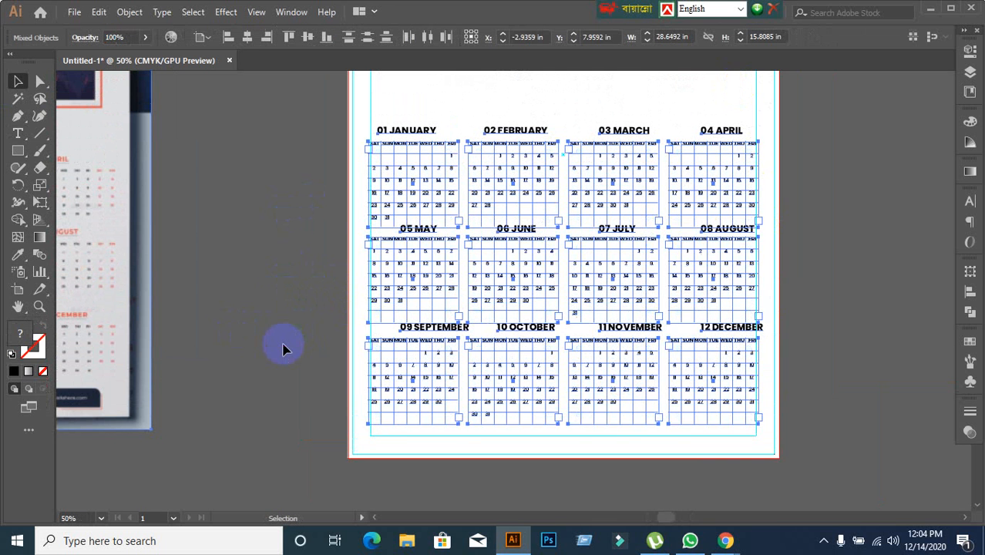
pyautogui.click(161, 12)
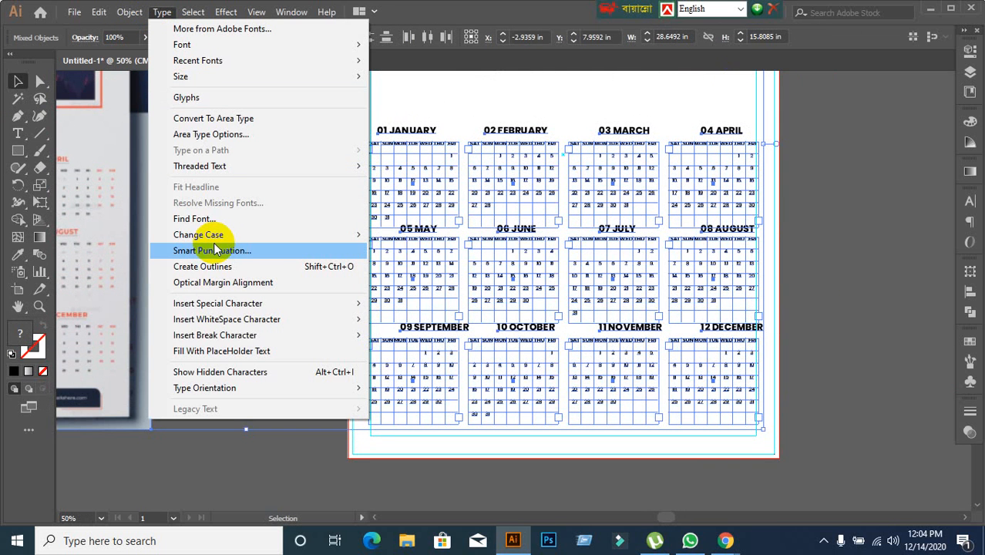
pyautogui.click(247, 265)
pyautogui.click(251, 287)
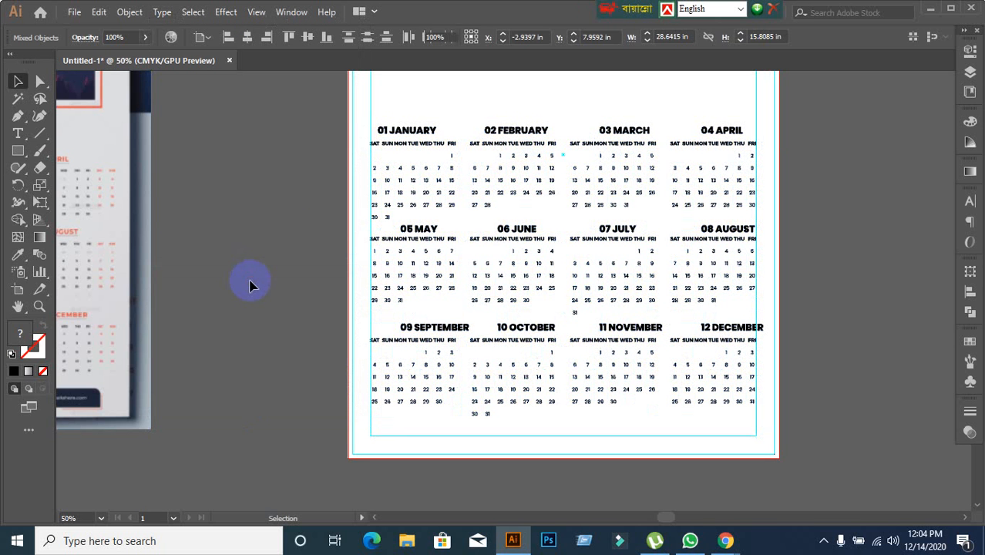
pyautogui.scroll(2, 422, 145)
pyautogui.click(420, 149)
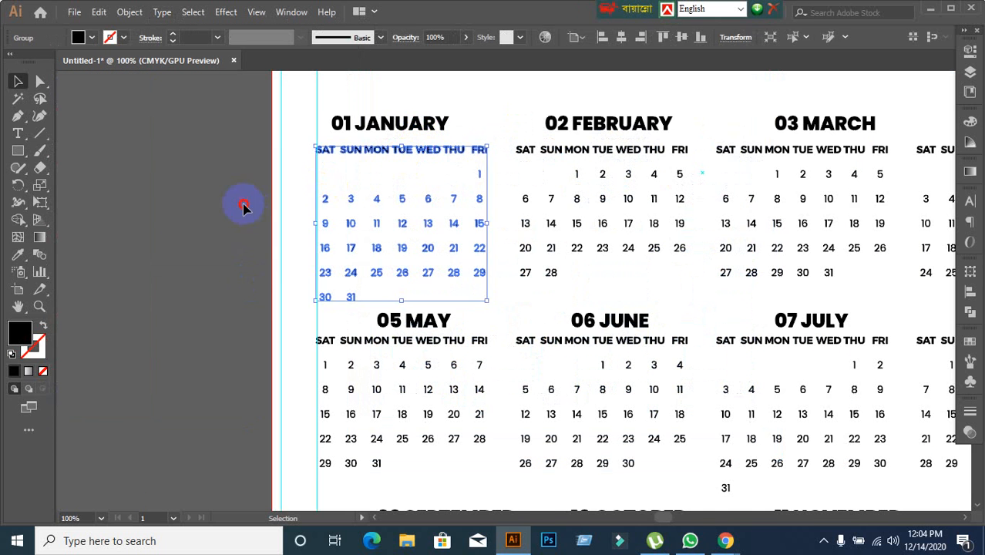
pyautogui.click(301, 246)
pyautogui.scroll(-1, 300, 246)
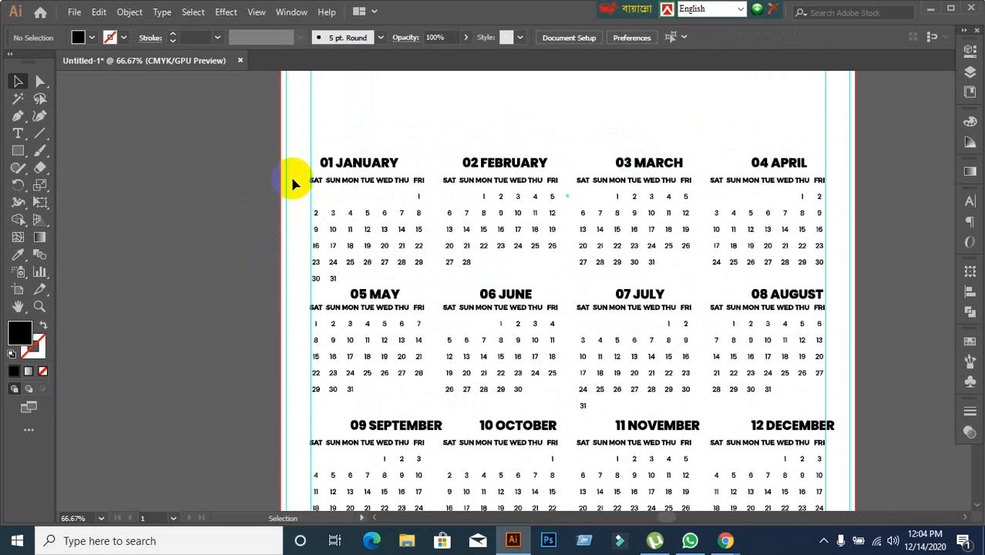
pyautogui.click(391, 160)
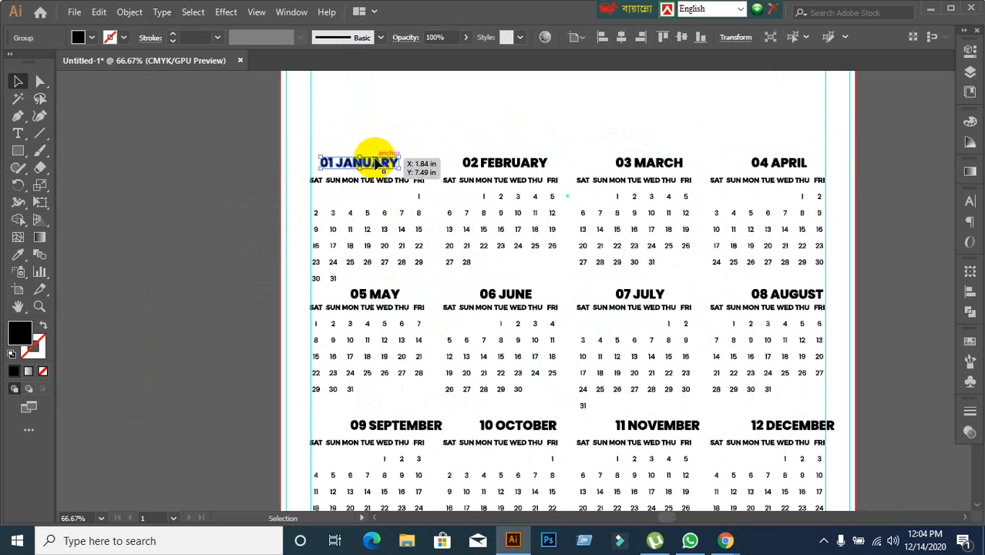
pyautogui.keyDown('shift'); pyautogui.click(532, 166); pyautogui.keyUp('shift')
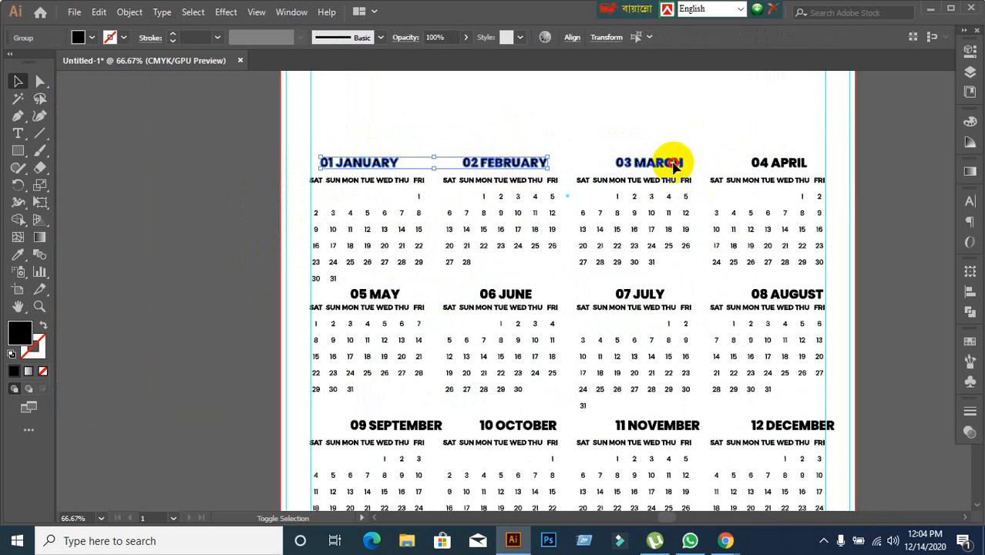
pyautogui.keyDown('shift'); pyautogui.click(670, 160); pyautogui.keyUp('shift')
pyautogui.keyDown('shift'); pyautogui.click(770, 167); pyautogui.keyUp('shift')
pyautogui.keyDown('shift'); pyautogui.click(380, 297); pyautogui.keyUp('shift')
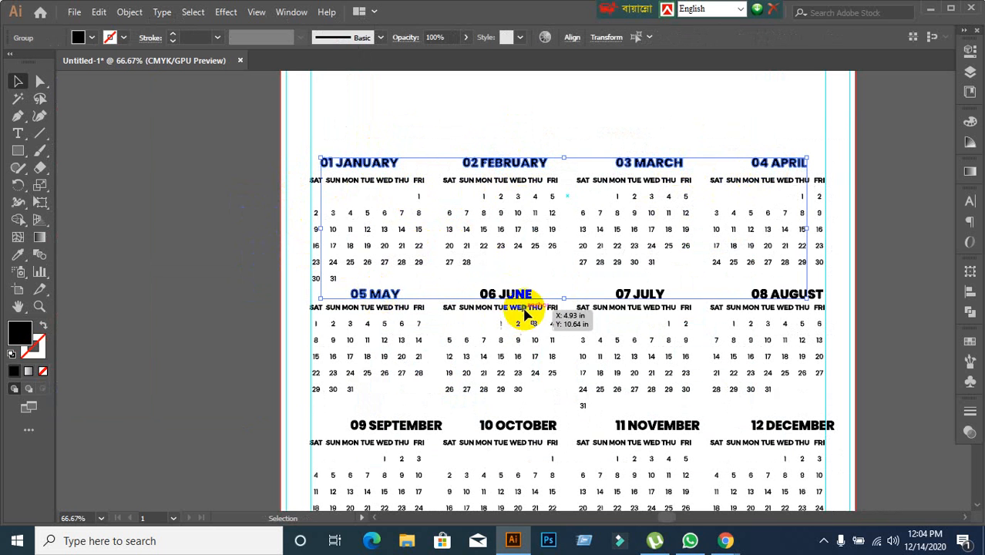
pyautogui.click(582, 82)
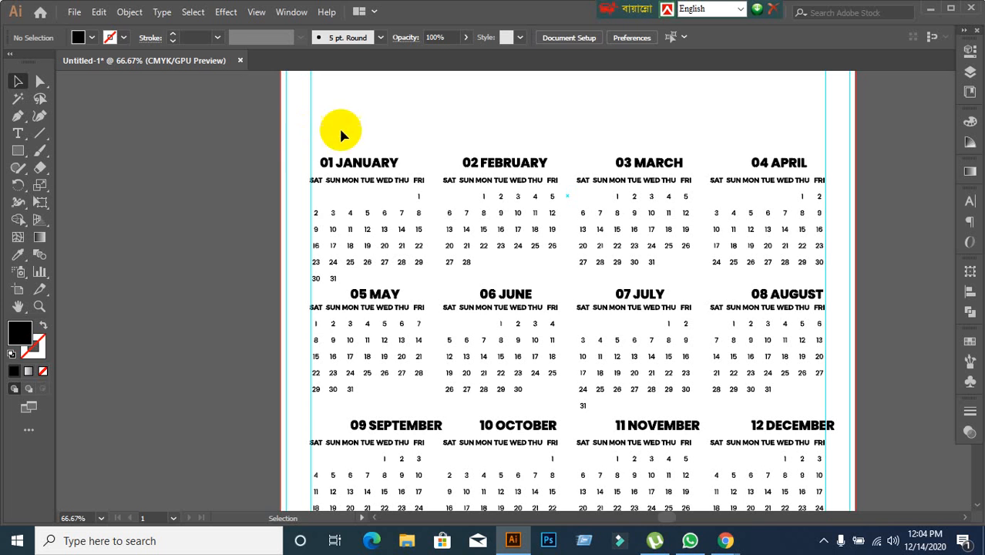
# Delete the month headings above all three rows of date blocks.
pyautogui.moveTo(339, 131); pyautogui.dragTo(868, 165)
pyautogui.press('Delete')
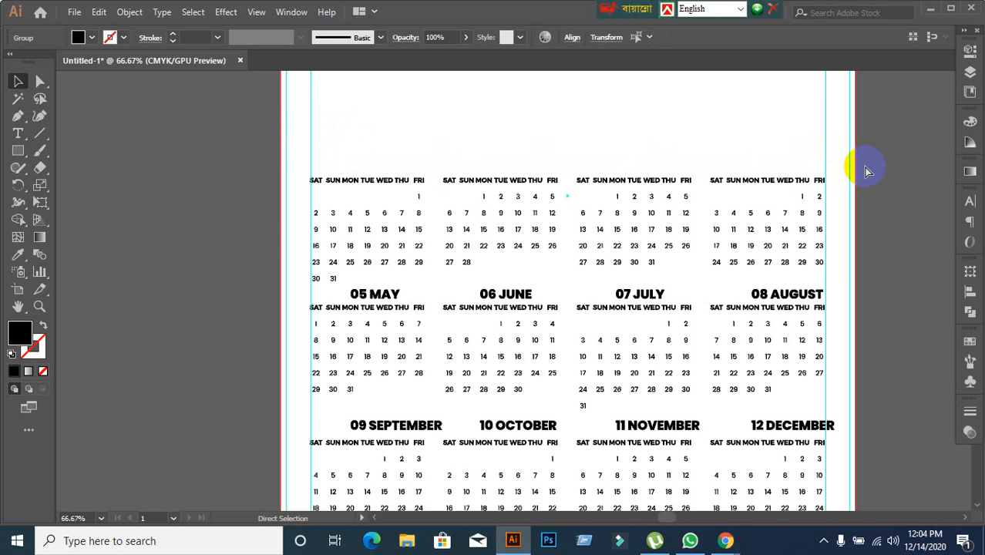
pyautogui.moveTo(334, 287); pyautogui.dragTo(911, 297)
pyautogui.press('Delete')
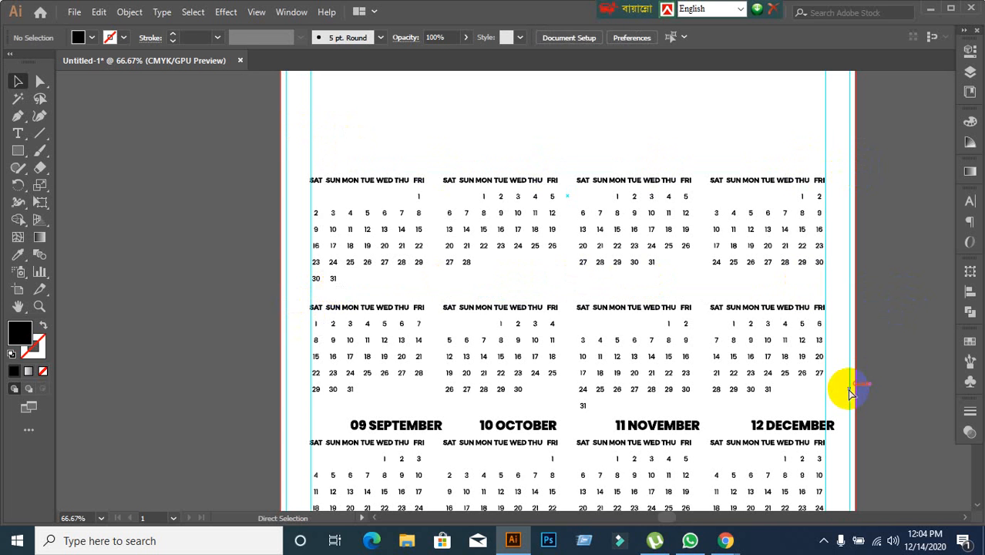
pyautogui.scroll(-1, 717, 407)
pyautogui.scroll(-3, 717, 407)
pyautogui.moveTo(330, 350); pyautogui.dragTo(878, 377)
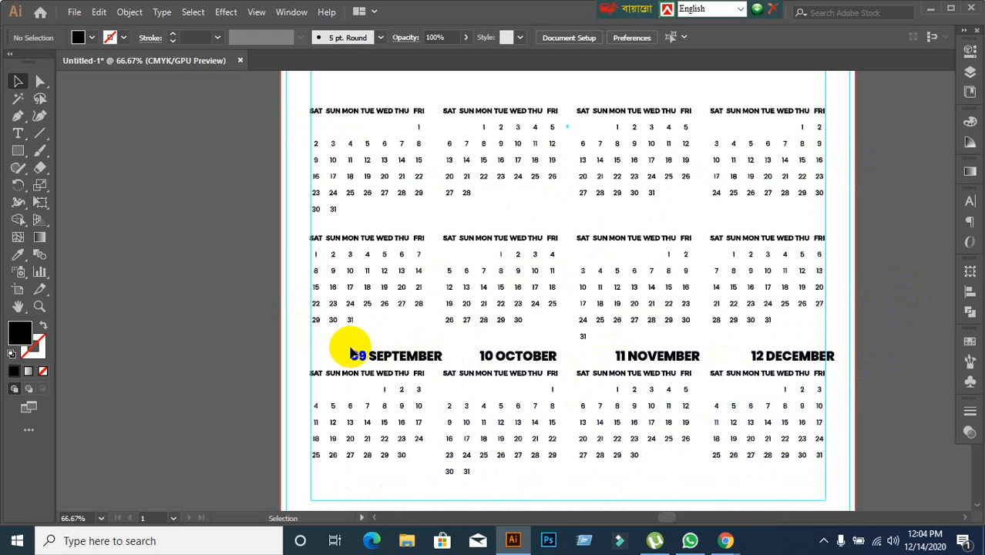
pyautogui.moveTo(339, 347); pyautogui.dragTo(901, 370)
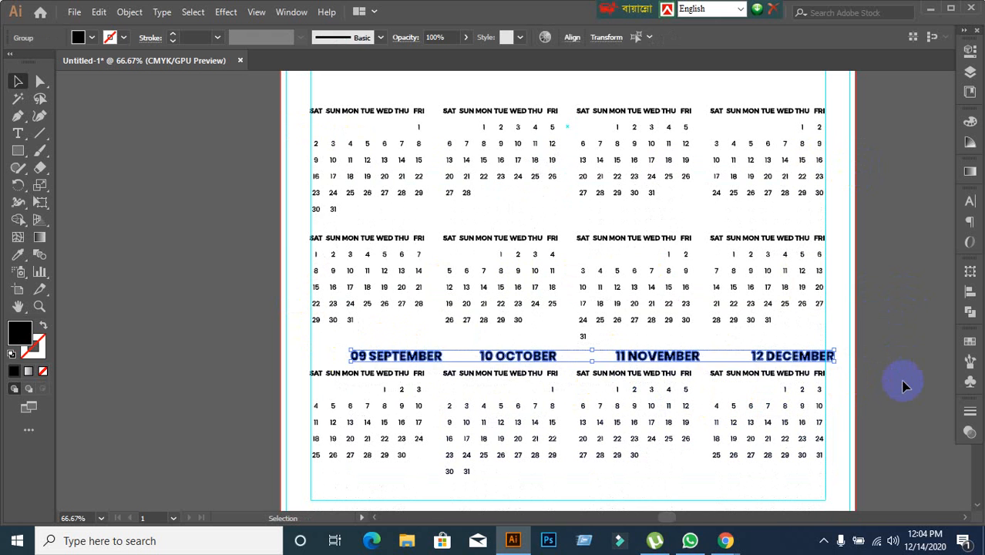
pyautogui.press('Delete')
# Ungroup the outlined January date block into separate characters.
pyautogui.scroll(1, 280, 124)
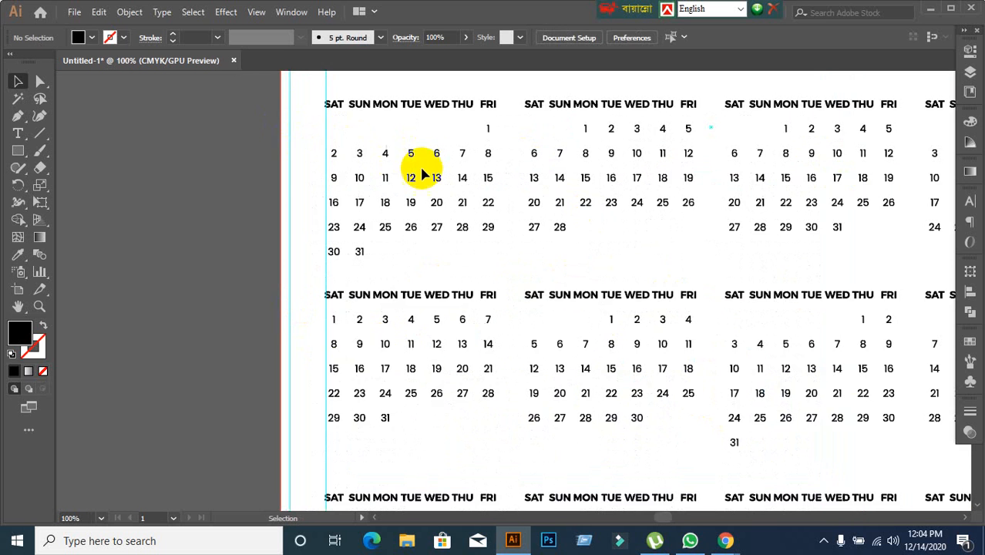
pyautogui.moveTo(422, 169); pyautogui.dragTo(359, 245)
pyautogui.click(314, 185)
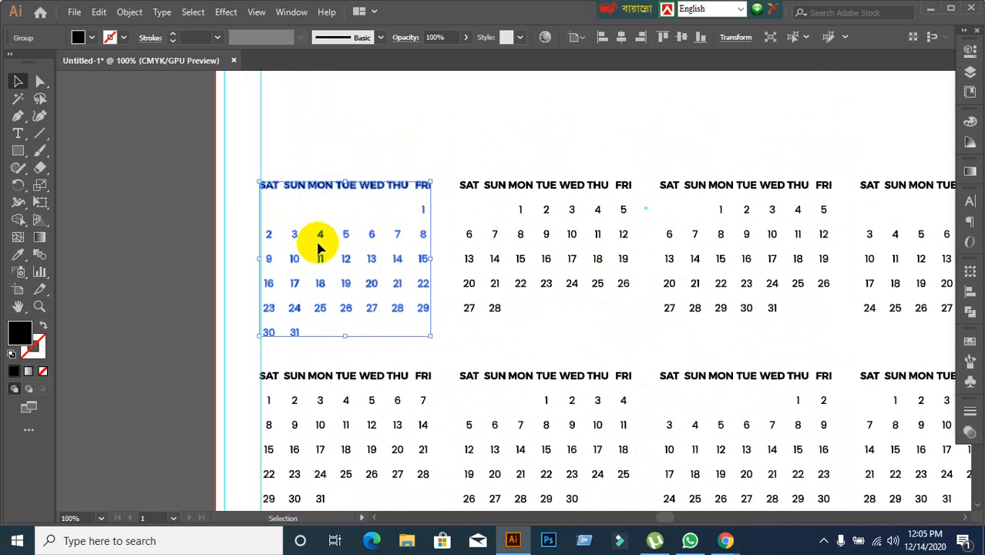
pyautogui.rightClick(308, 191)
pyautogui.click(363, 310)
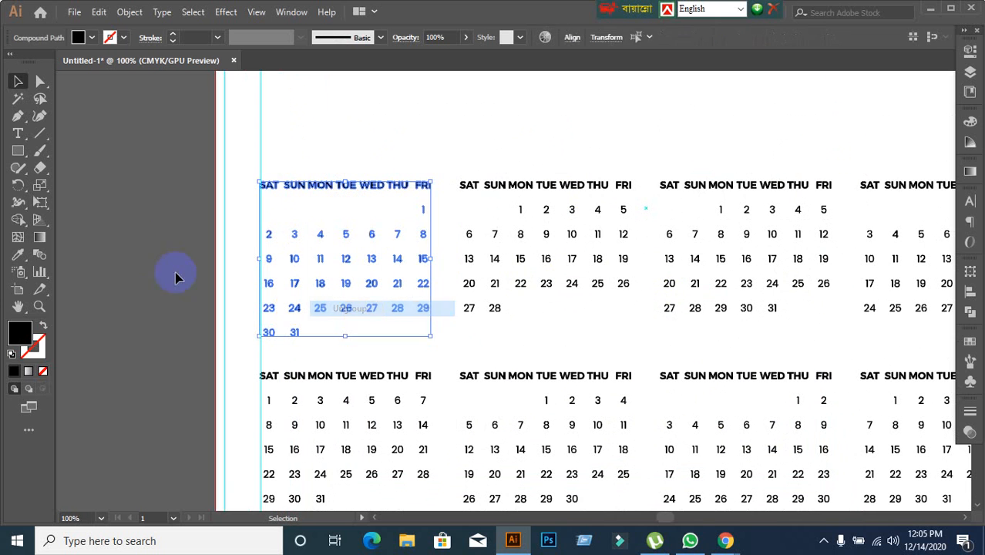
pyautogui.click(140, 251)
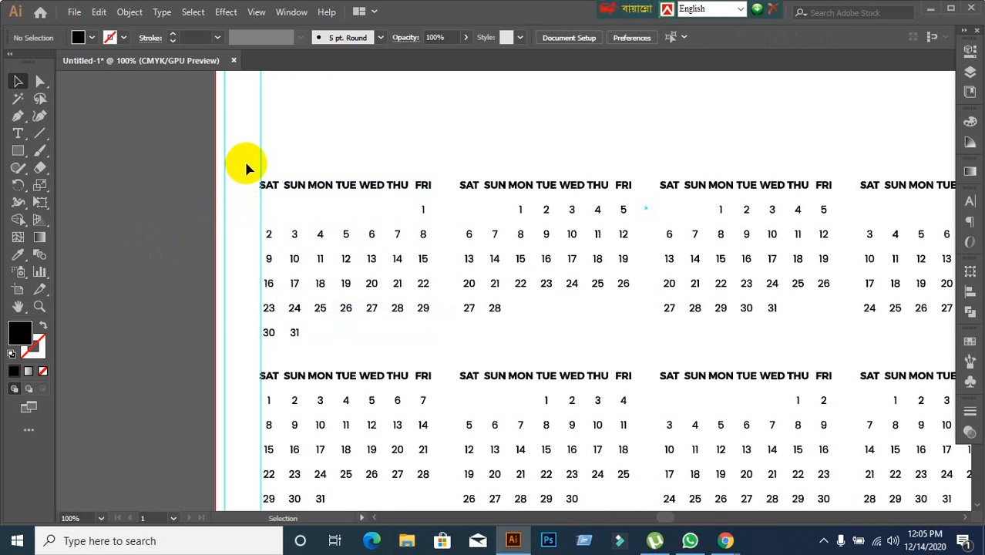
# Group the Saturday, Sunday and Monday columns of the January block, each with its weekday label, as separate groups.
pyautogui.moveTo(246, 163); pyautogui.dragTo(277, 335)
pyautogui.hotkey('ctrl', 'g')
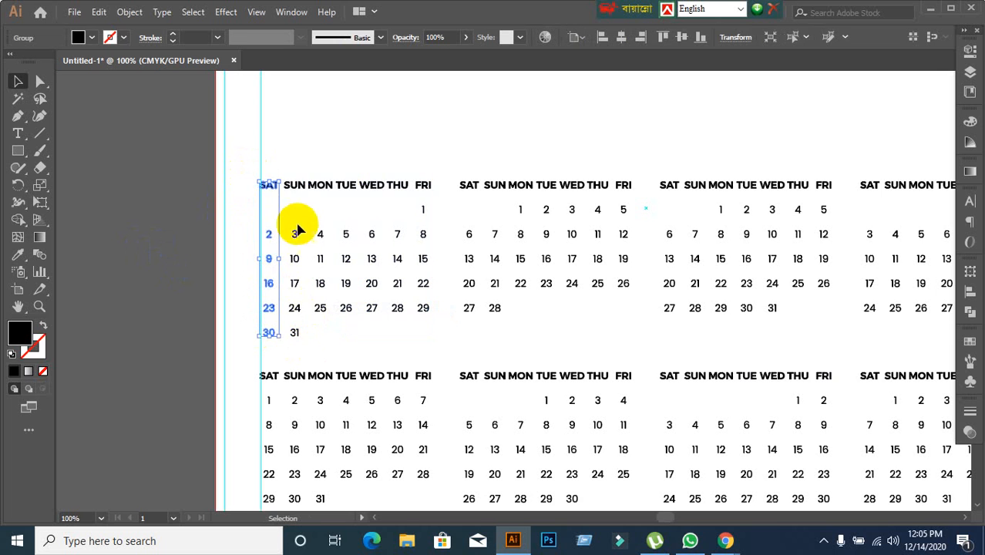
pyautogui.moveTo(291, 163); pyautogui.dragTo(297, 345)
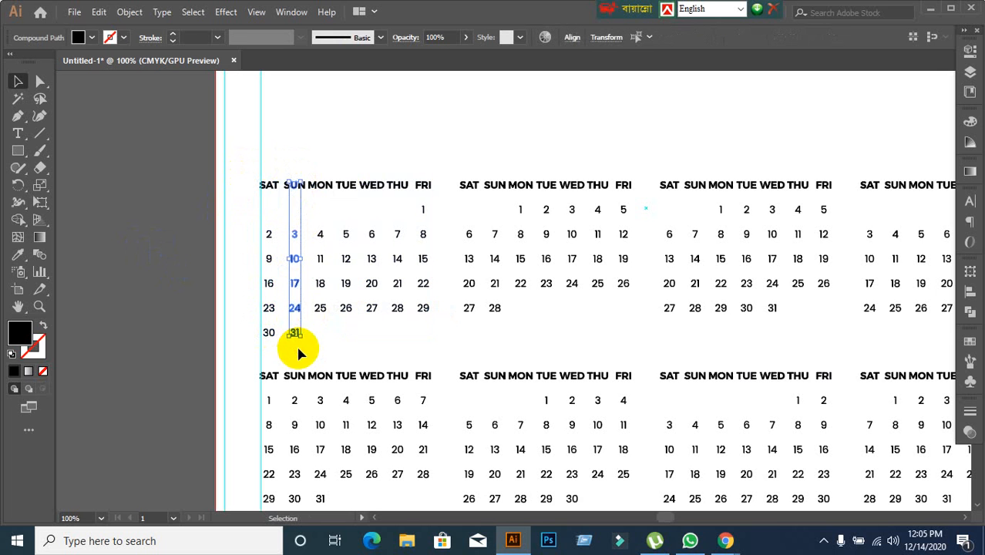
pyautogui.click(296, 152)
pyautogui.moveTo(282, 167); pyautogui.dragTo(322, 336)
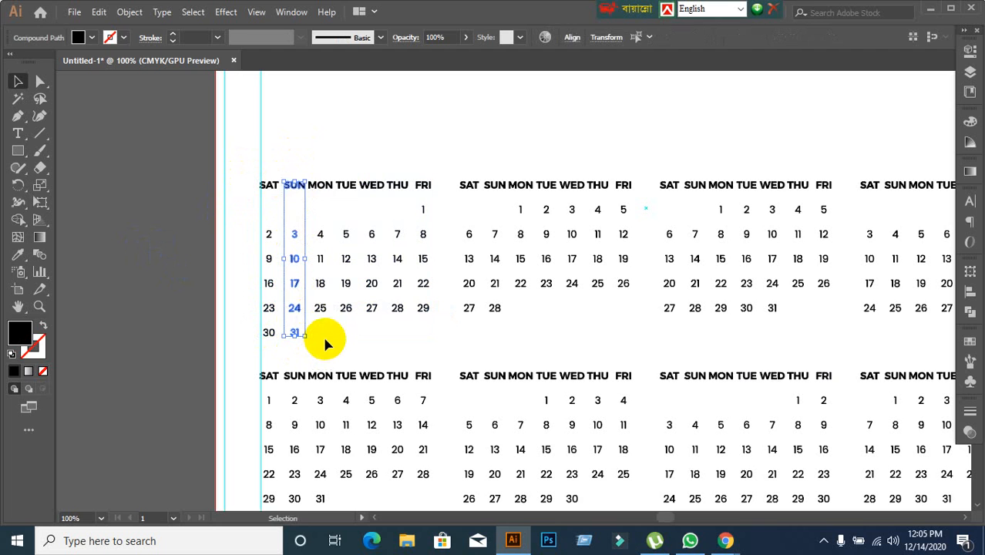
pyautogui.hotkey('ctrl', 'g')
pyautogui.moveTo(308, 171); pyautogui.dragTo(334, 334)
pyautogui.hotkey('ctrl', 'g')
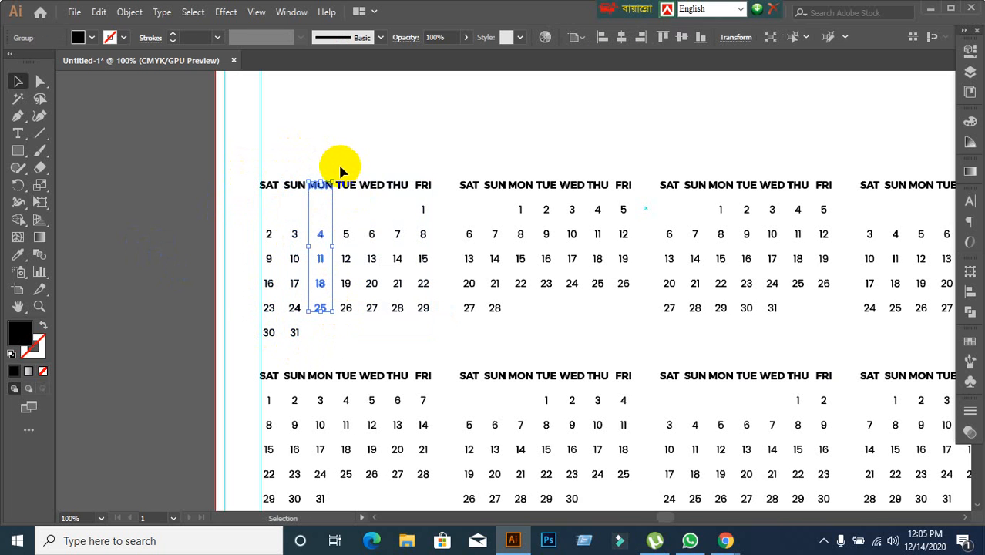
# Group the Tuesday, Wednesday, Thursday and Friday columns of the January block, each with its weekday label, as separate groups.
pyautogui.moveTo(336, 182); pyautogui.dragTo(357, 331)
pyautogui.hotkey('ctrl', 'g')
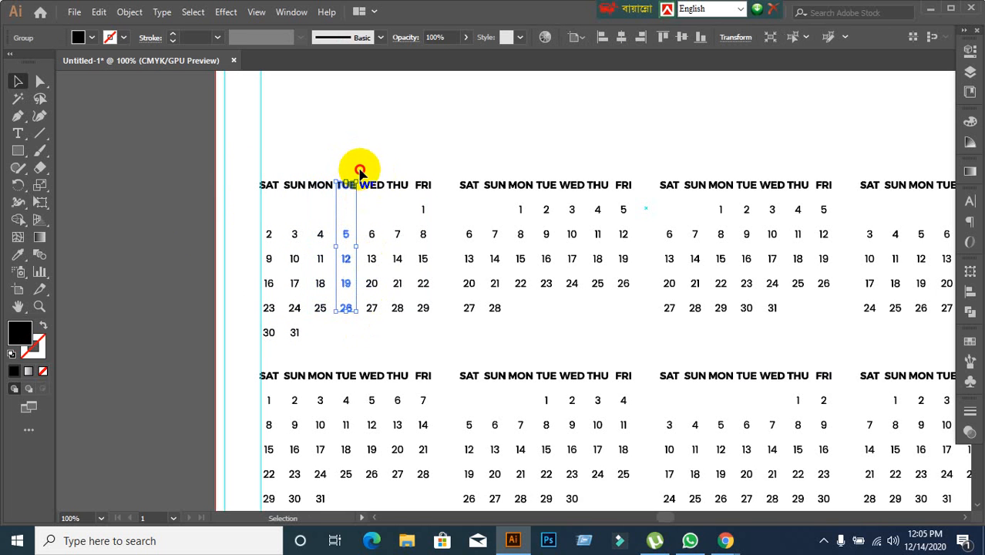
pyautogui.click(395, 139)
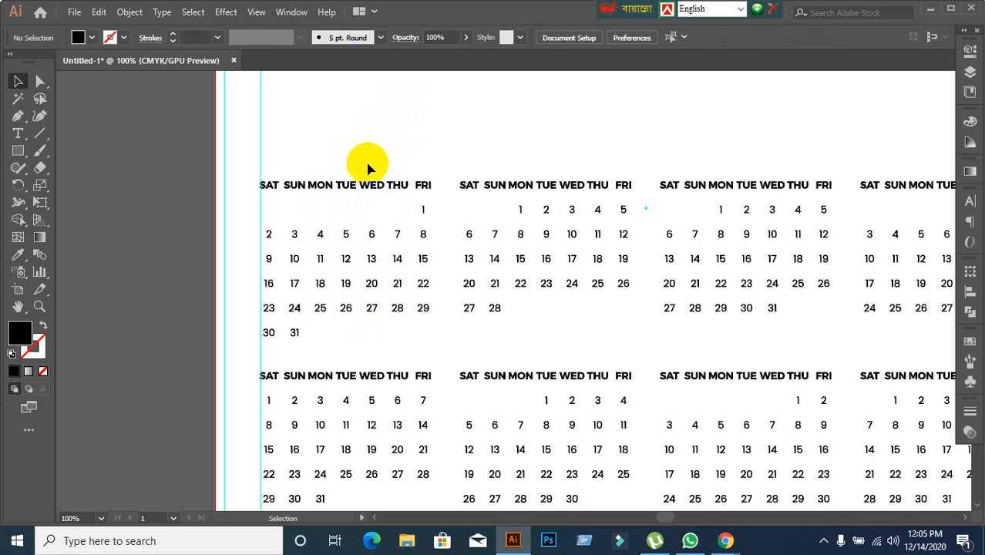
pyautogui.moveTo(360, 171); pyautogui.dragTo(378, 326)
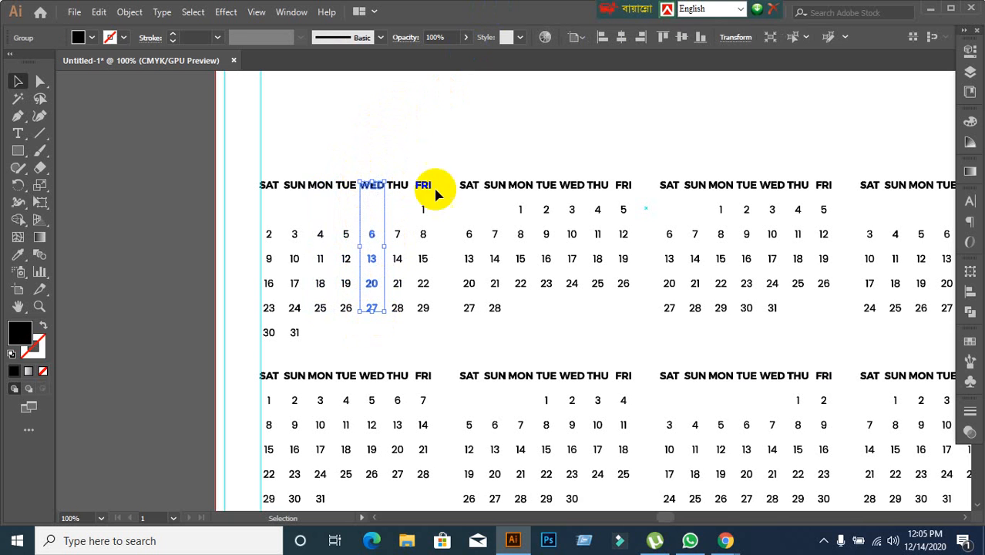
pyautogui.click(407, 157)
pyautogui.moveTo(391, 170); pyautogui.dragTo(403, 327)
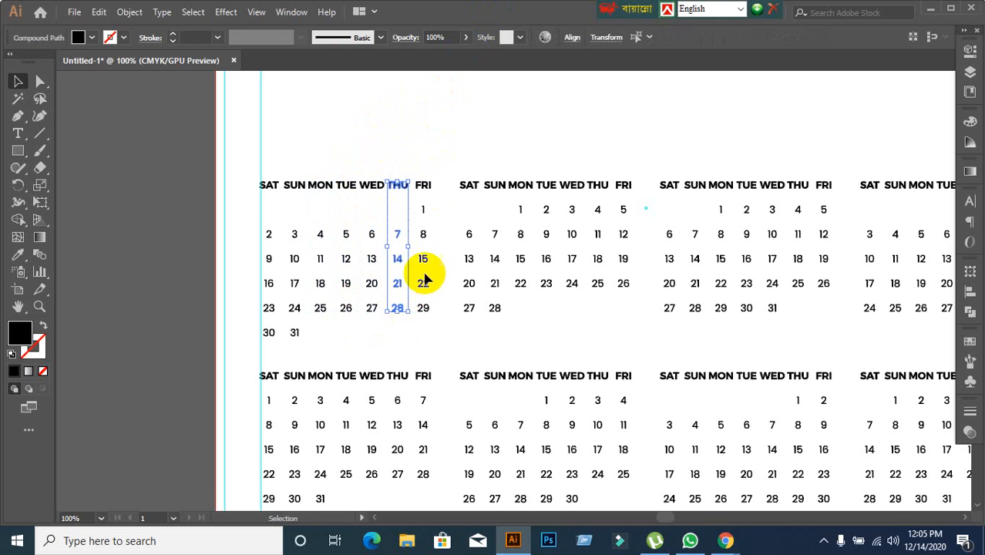
pyautogui.click(447, 150)
pyautogui.moveTo(416, 172); pyautogui.dragTo(435, 324)
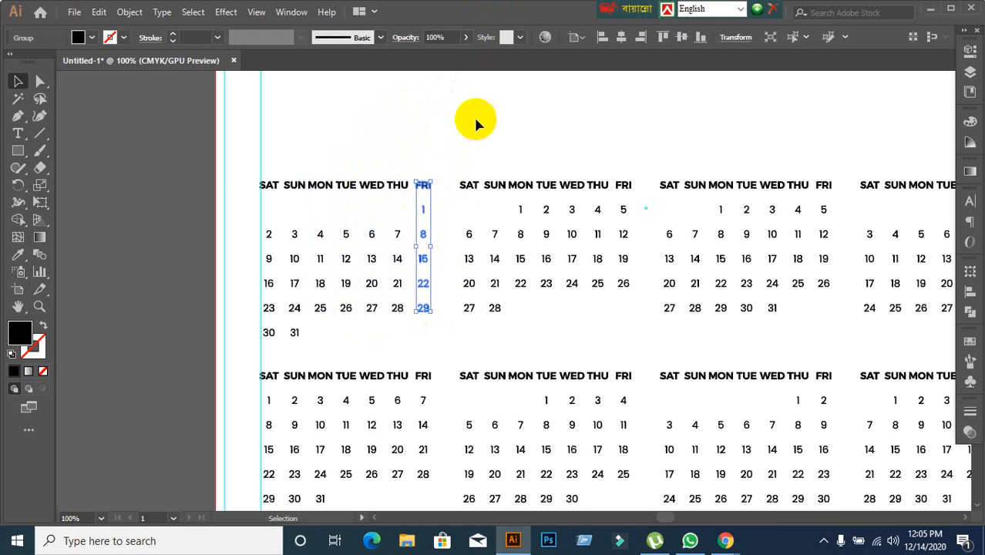
pyautogui.click(470, 121)
# Select all seven weekday column groups of the January block and display the alignment and distribution options.
pyautogui.moveTo(239, 166); pyautogui.dragTo(407, 332)
pyautogui.click(395, 124)
pyautogui.moveTo(247, 168); pyautogui.dragTo(437, 349)
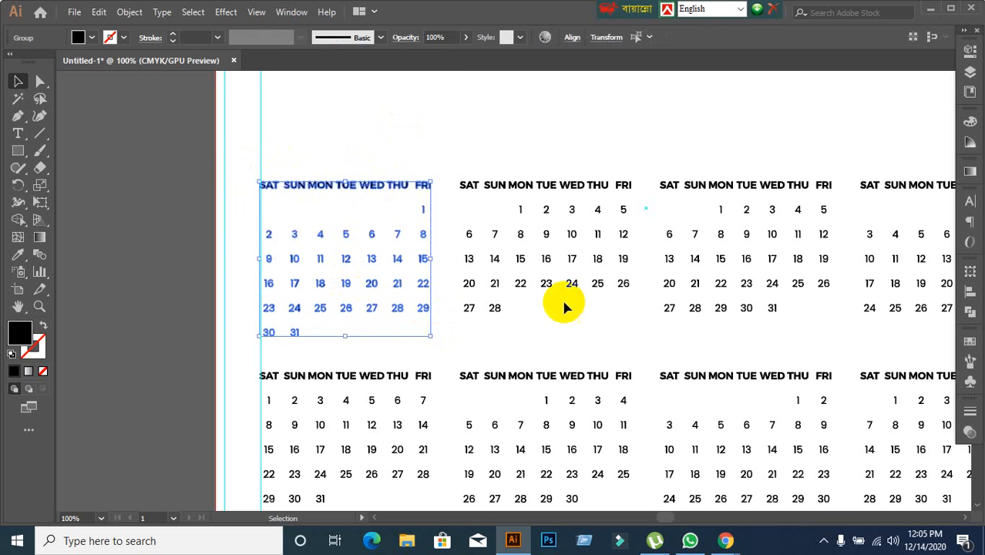
pyautogui.click(968, 204)
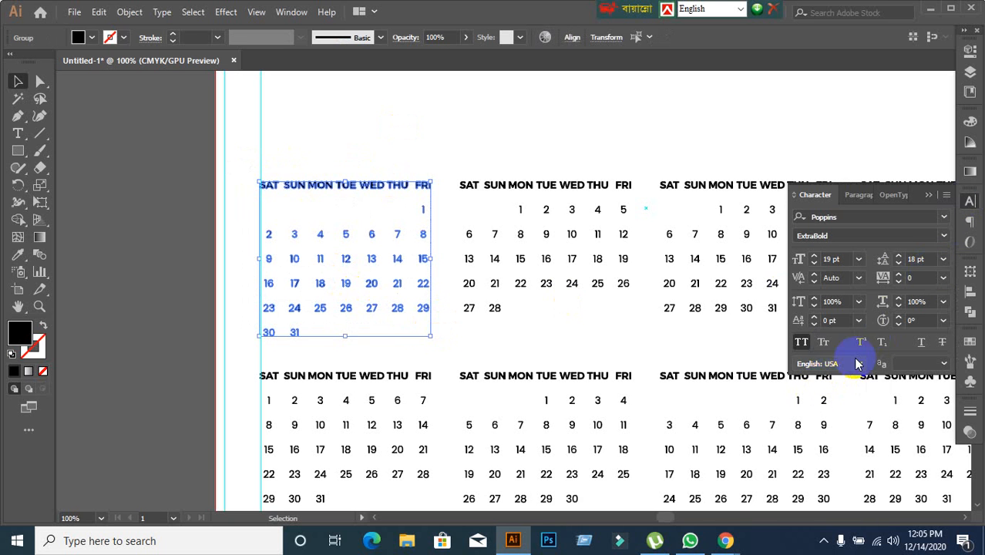
pyautogui.click(969, 291)
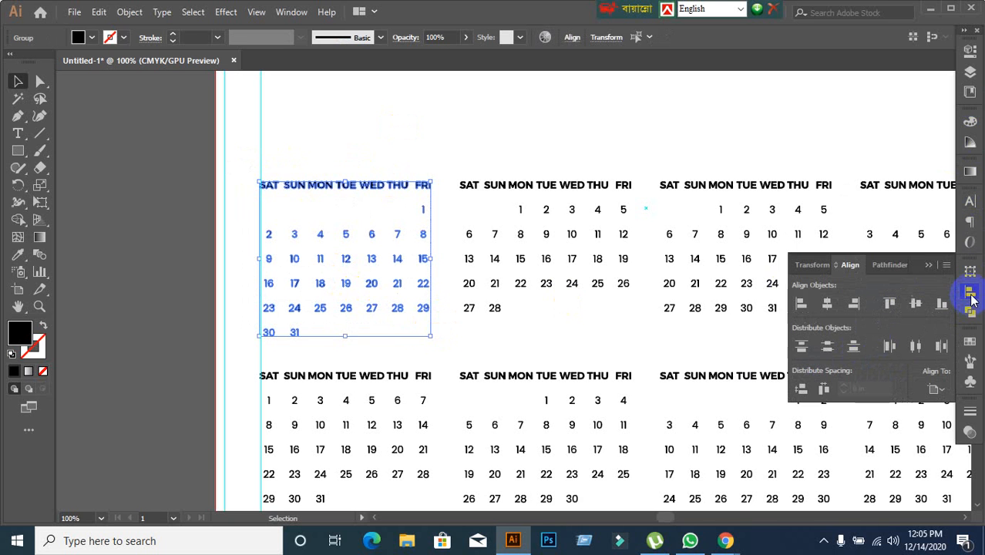
# Try to distribute the January weekday columns with equal horizontal spacing across the artboard.
pyautogui.click(822, 389)
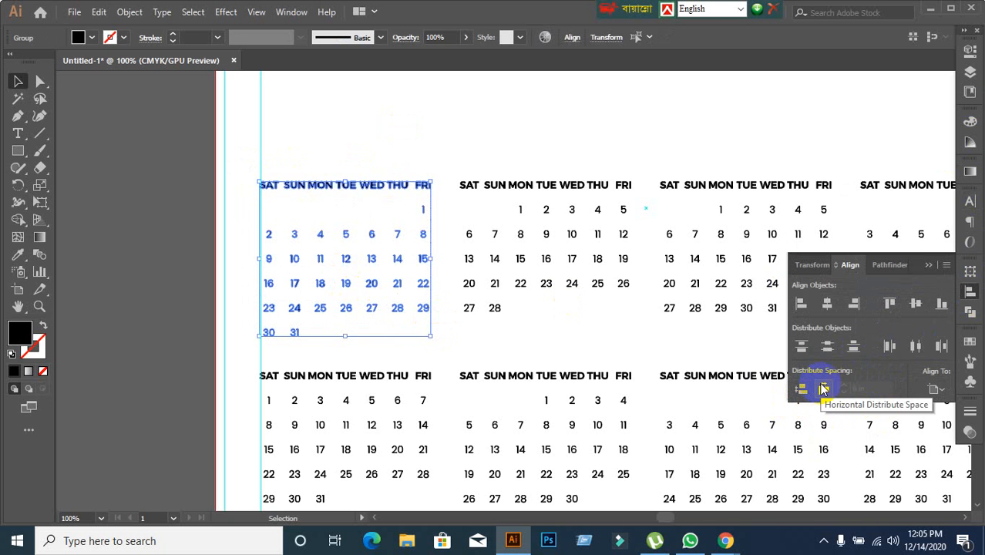
pyautogui.click(823, 388)
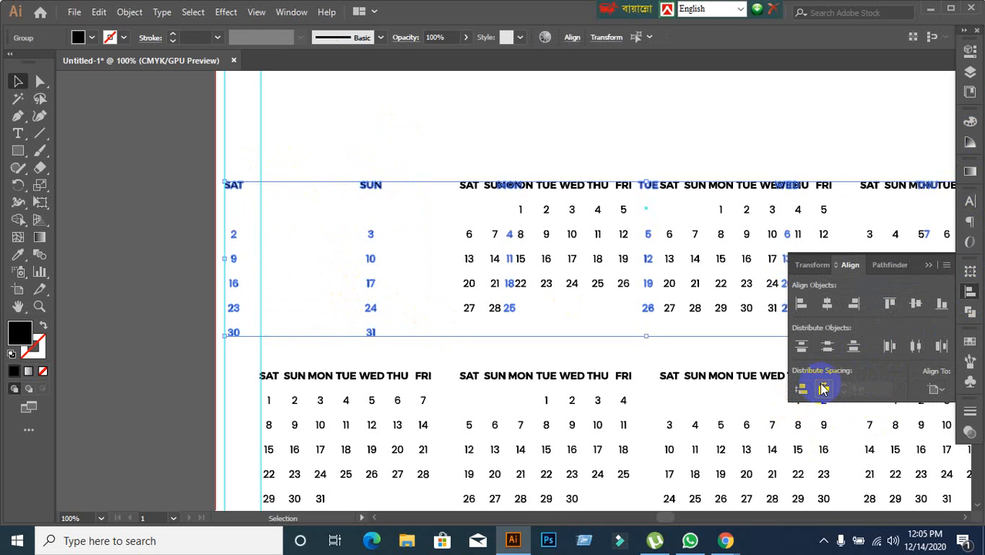
pyautogui.hotkey('ctrl', 'z')
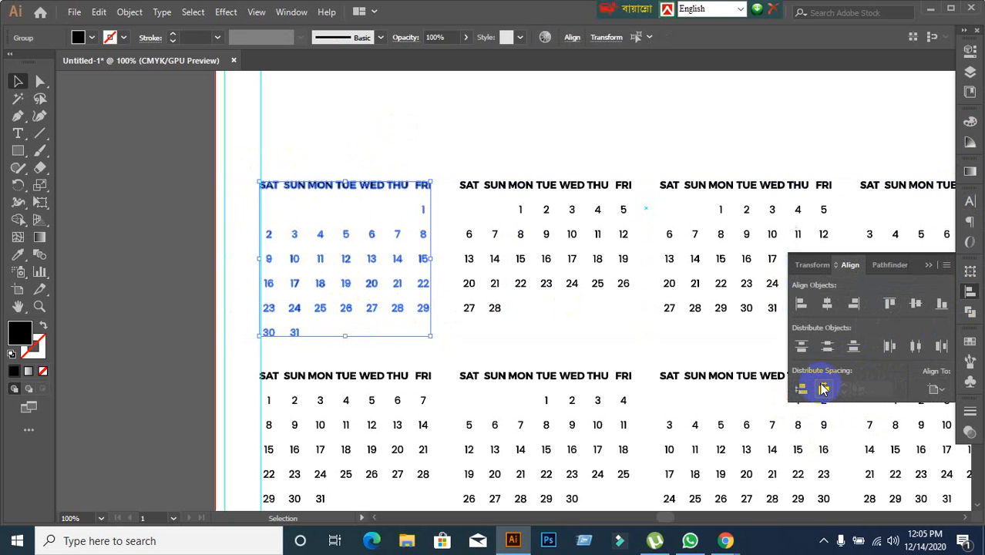
# Set alignment relative to the selection and distribute the January weekday columns with equal horizontal spacing.
pyautogui.click(935, 390)
pyautogui.click(875, 407)
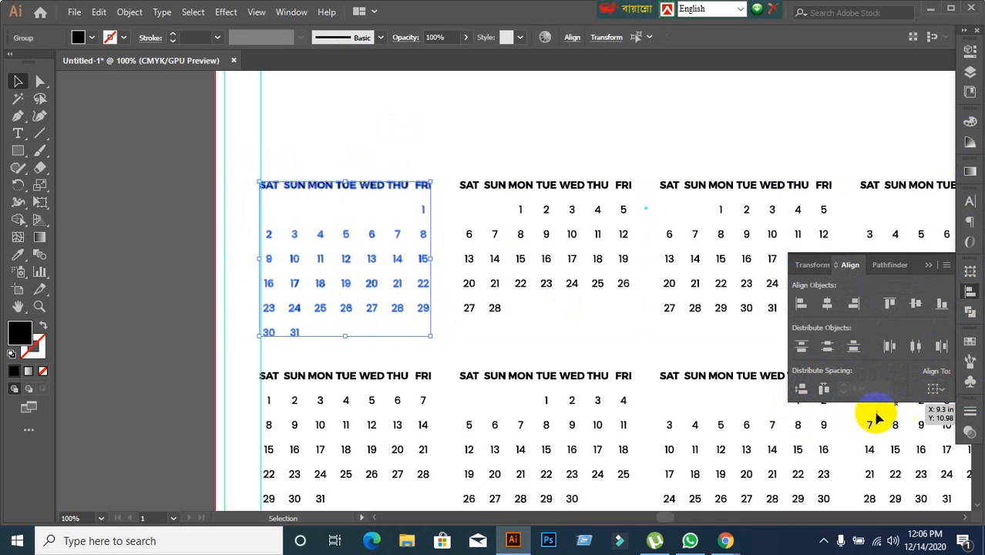
pyautogui.click(825, 389)
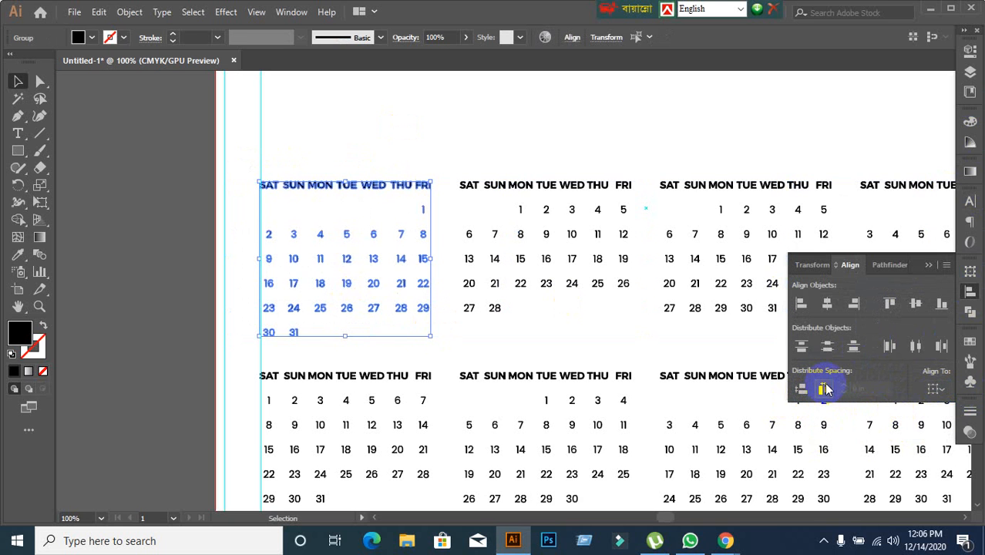
pyautogui.click(463, 136)
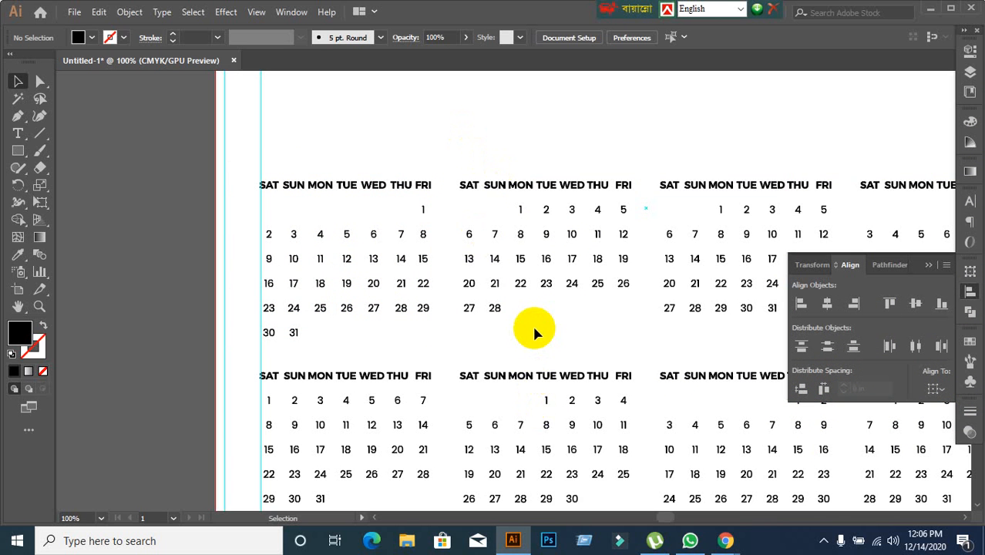
# Group the evenly spaced weekday columns of the January block into a single group.
pyautogui.moveTo(533, 327); pyautogui.dragTo(467, 294)
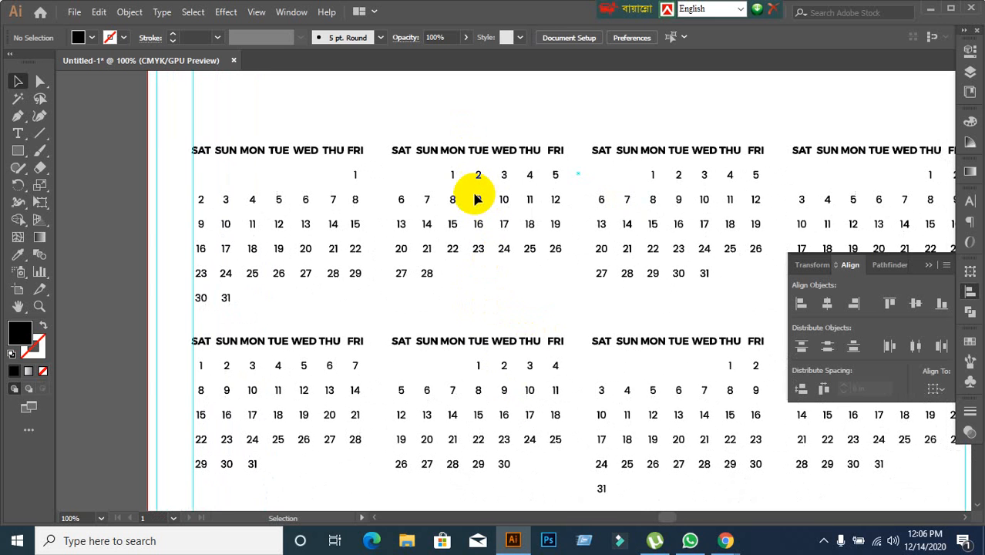
pyautogui.scroll(2, 467, 163)
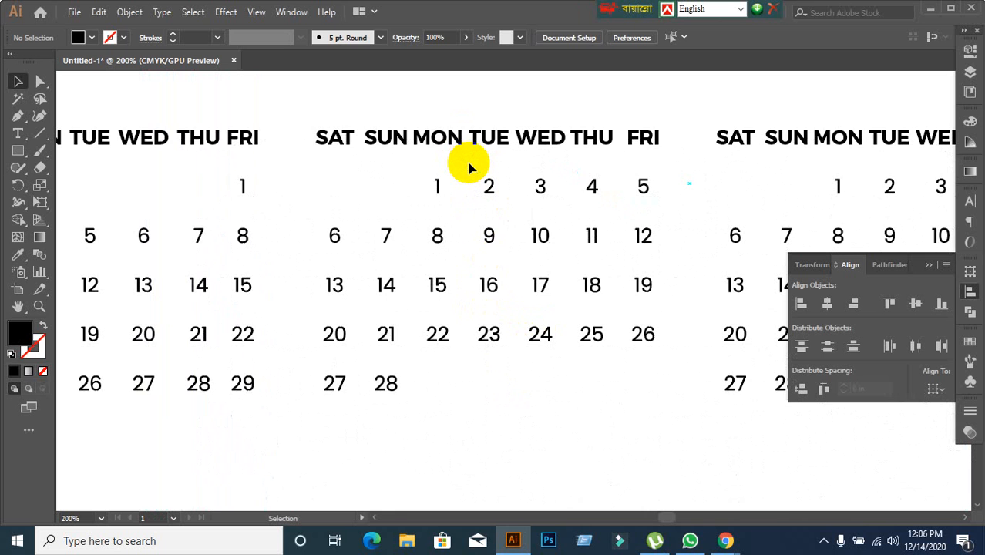
pyautogui.scroll(-1, 466, 159)
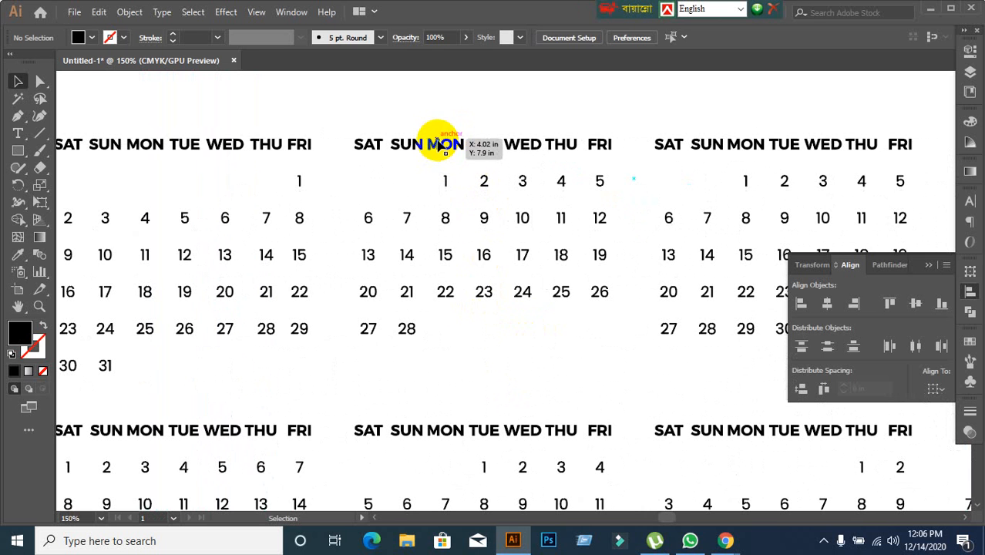
pyautogui.scroll(-2, 397, 101)
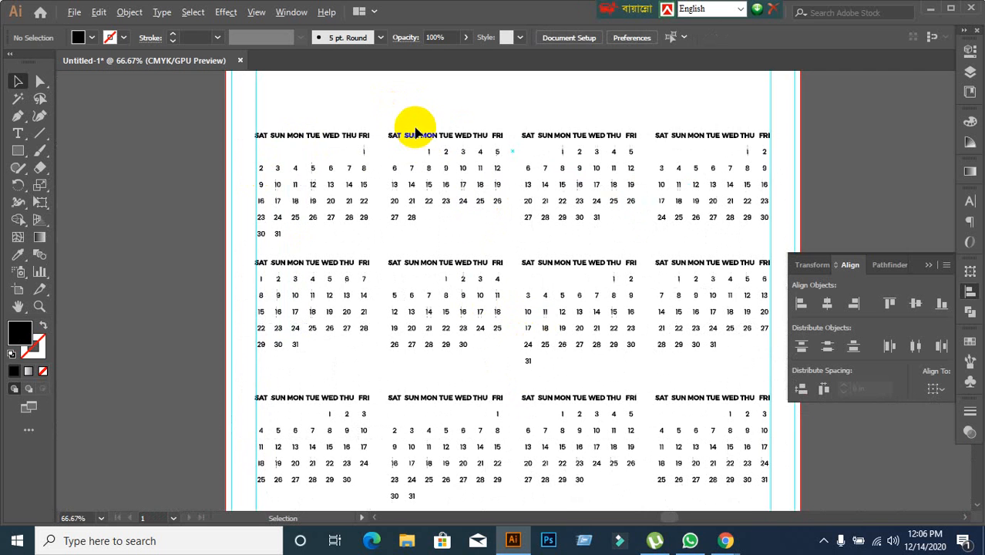
pyautogui.moveTo(224, 128); pyautogui.dragTo(377, 246)
pyautogui.hotkey('ctrl', 'g')
pyautogui.click(163, 235)
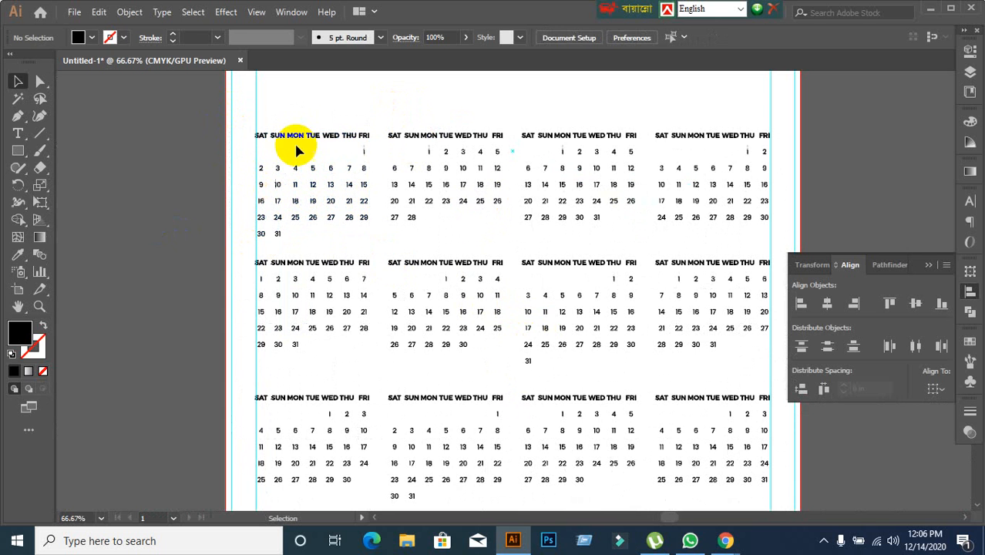
# Test whether the January block moves as one unit, undo the move and deselect it.
pyautogui.moveTo(305, 141); pyautogui.dragTo(177, 110)
pyautogui.hotkey('ctrl', 'z')
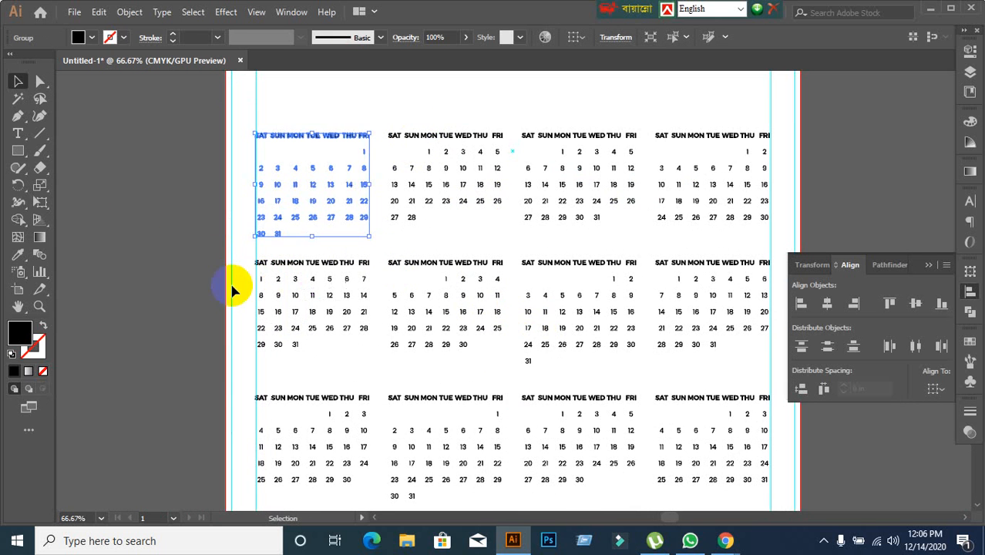
pyautogui.click(188, 271)
# Ungroup the February block so its weekday labels and dates can be selected separately.
pyautogui.scroll(1, 462, 208)
pyautogui.scroll(2, 400, 212)
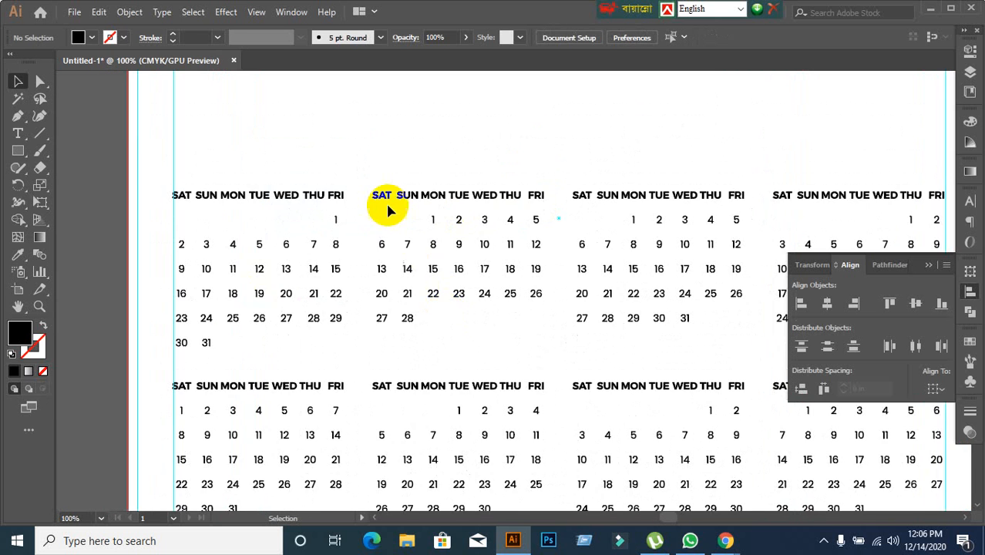
pyautogui.click(385, 200)
pyautogui.rightClick(386, 203)
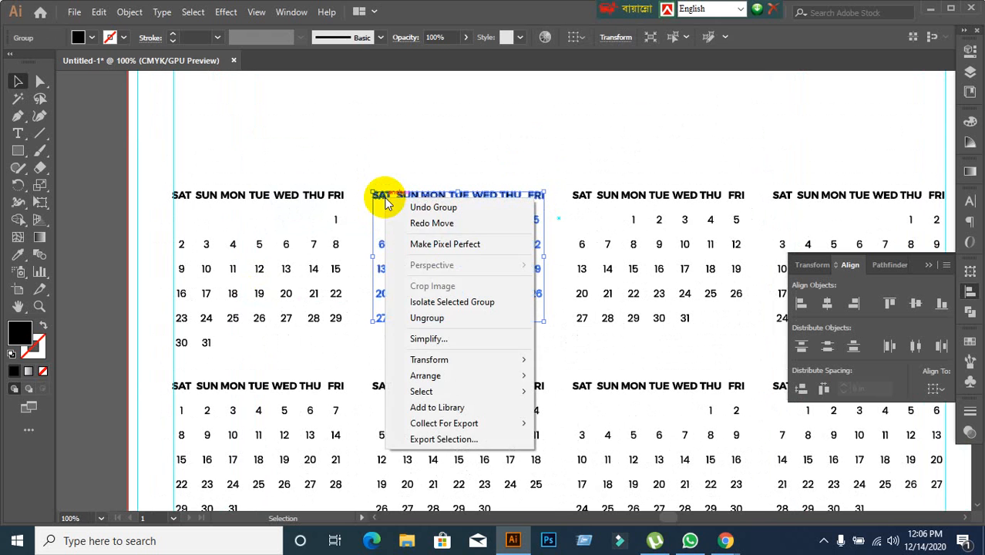
pyautogui.click(421, 318)
pyautogui.click(407, 171)
# Group the Saturday and Sunday columns of the February block, each with its weekday label, as separate groups.
pyautogui.moveTo(370, 182); pyautogui.dragTo(393, 338)
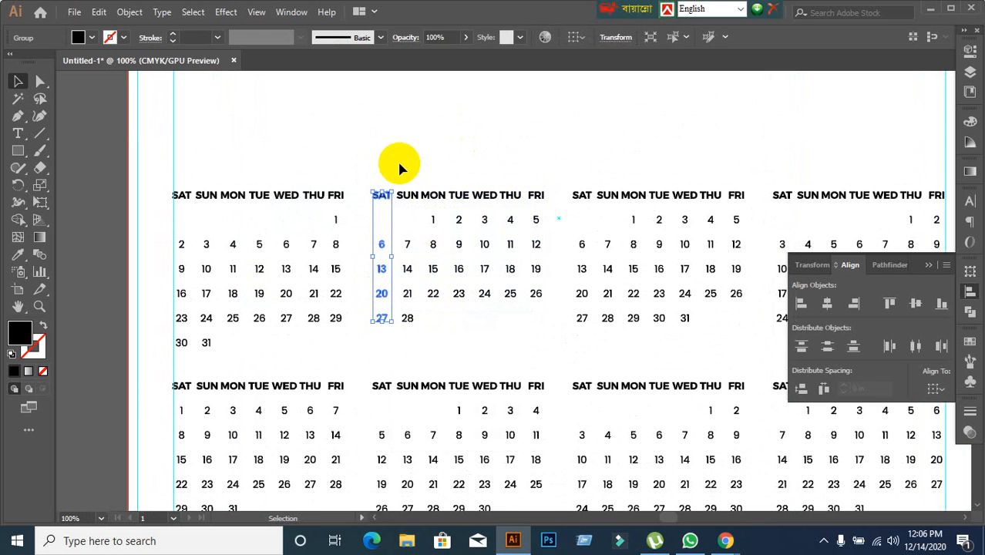
pyautogui.moveTo(398, 164); pyautogui.dragTo(431, 311)
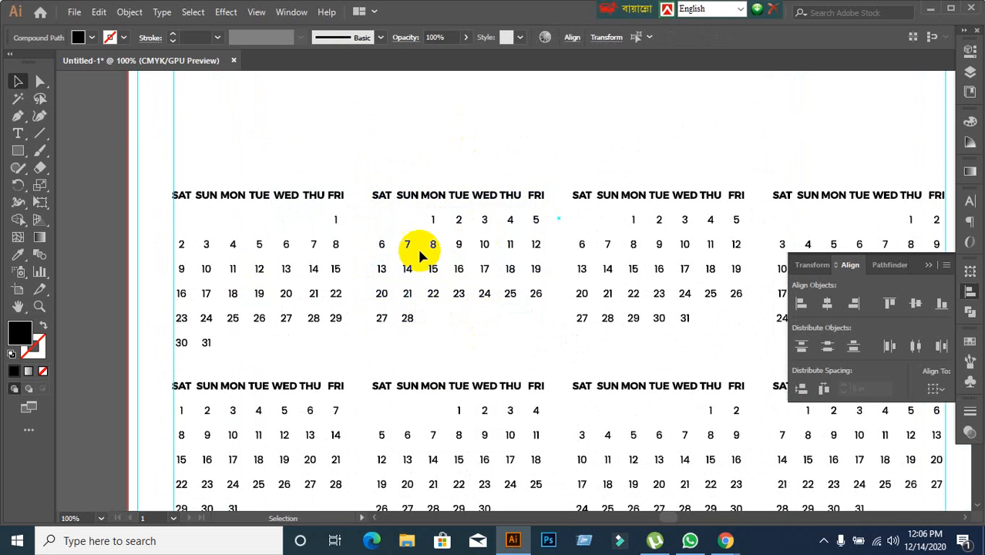
pyautogui.moveTo(401, 176); pyautogui.dragTo(417, 320)
pyautogui.moveTo(416, 334); pyautogui.dragTo(417, 334)
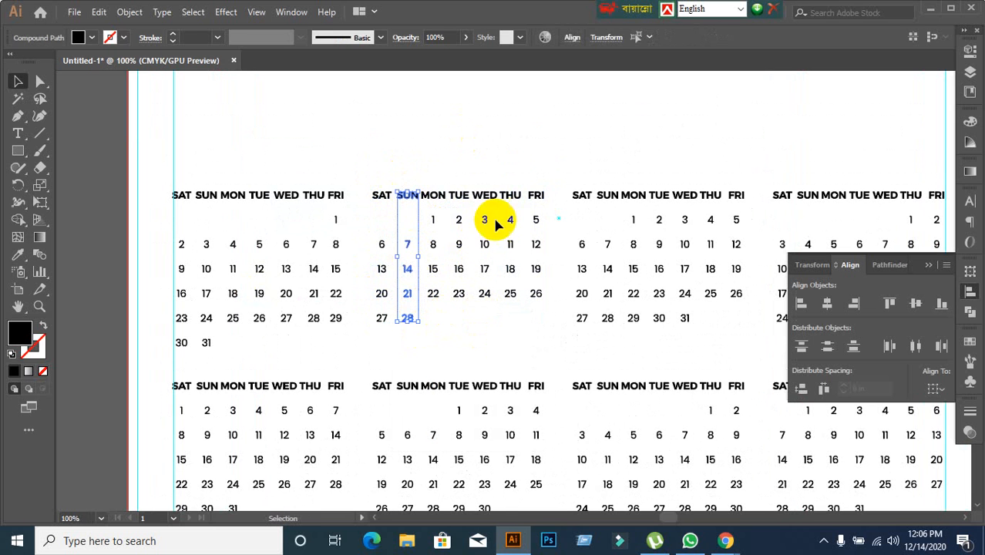
# Group the Monday, Tuesday and Wednesday columns of the February block, each with its weekday label, as separate groups.
pyautogui.scroll(-2, 482, 212)
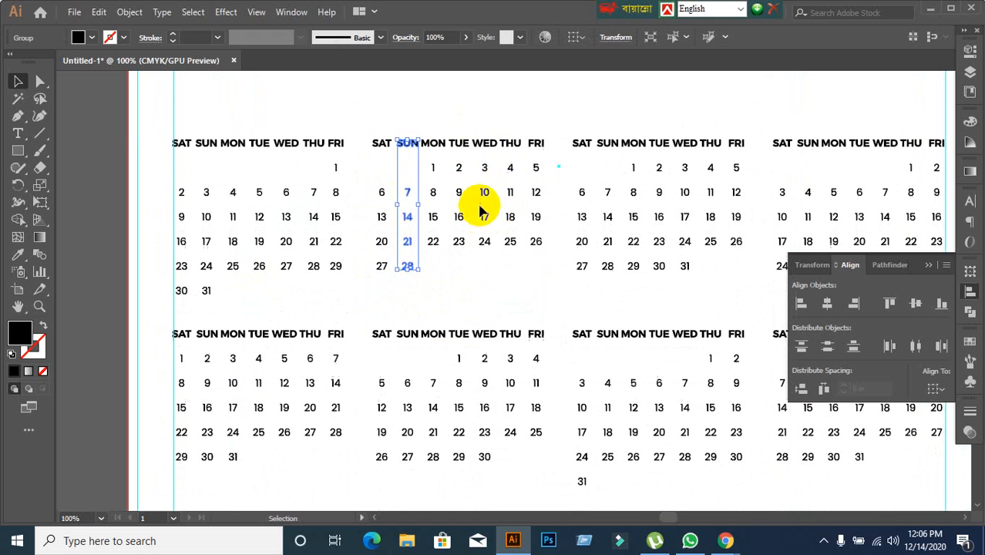
pyautogui.click(433, 125)
pyautogui.moveTo(420, 135); pyautogui.dragTo(440, 258)
pyautogui.press('a')
pyautogui.press('v')
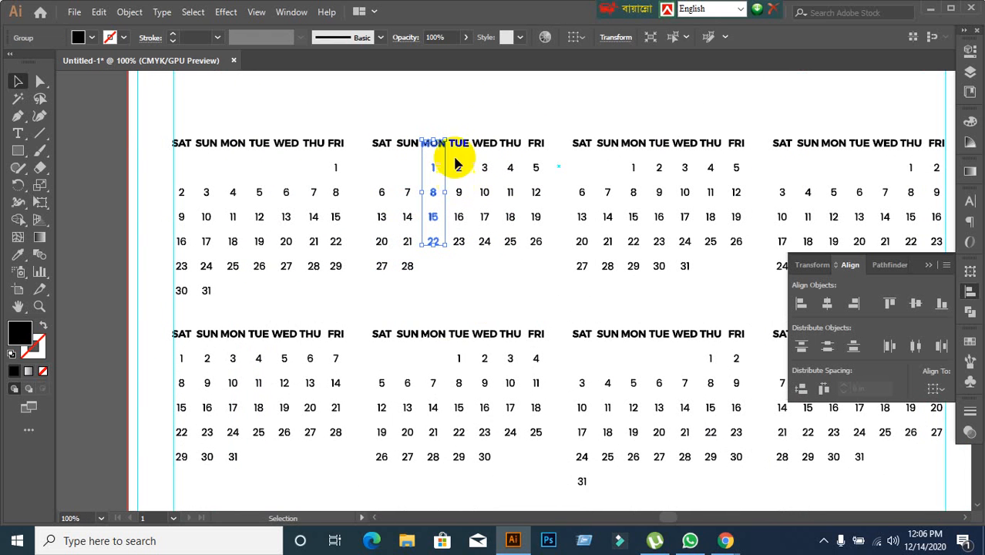
pyautogui.moveTo(453, 123); pyautogui.dragTo(467, 247)
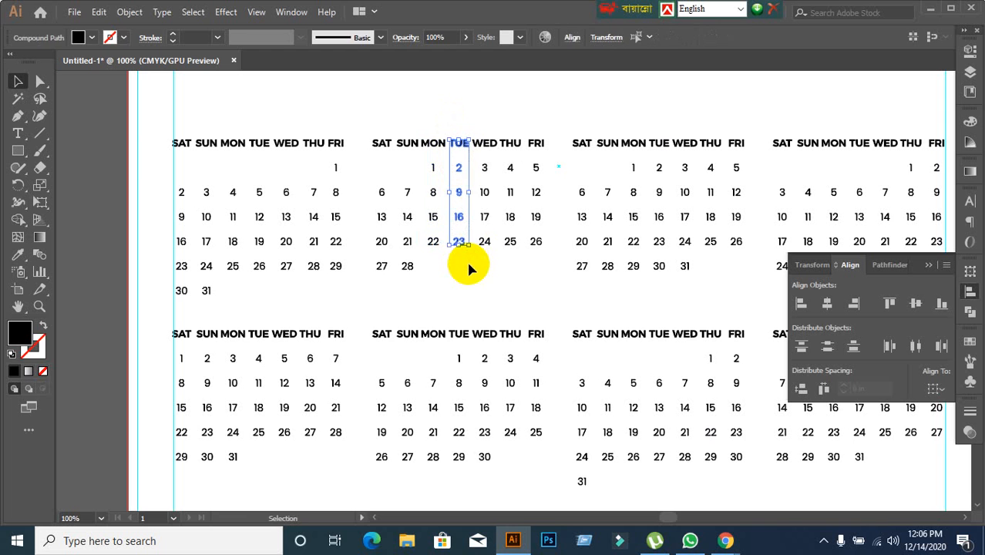
pyautogui.press('a')
pyautogui.press('v')
pyautogui.moveTo(474, 123); pyautogui.dragTo(495, 256)
pyautogui.press('v')
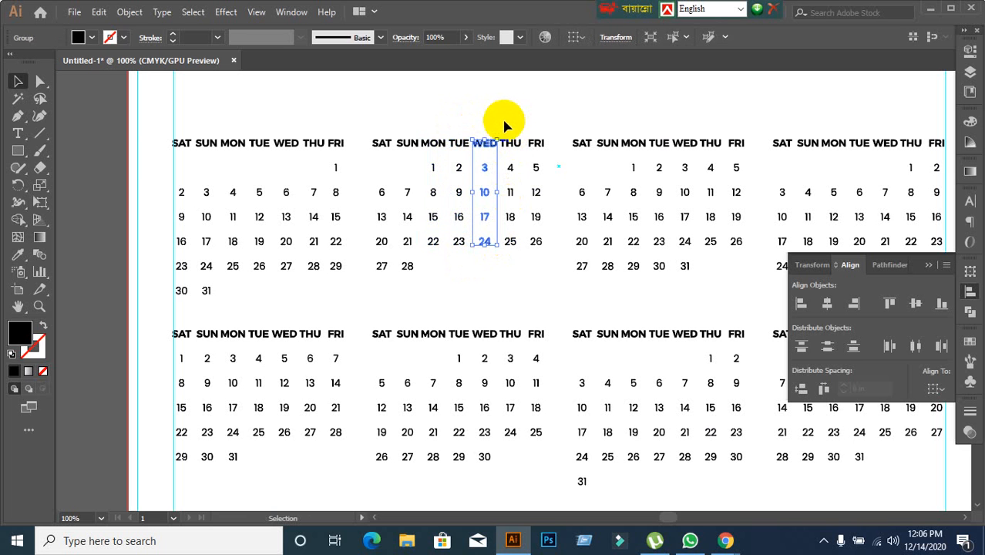
# Try to group the Thursday and Friday columns of the February block.
pyautogui.moveTo(504, 126); pyautogui.dragTo(517, 262)
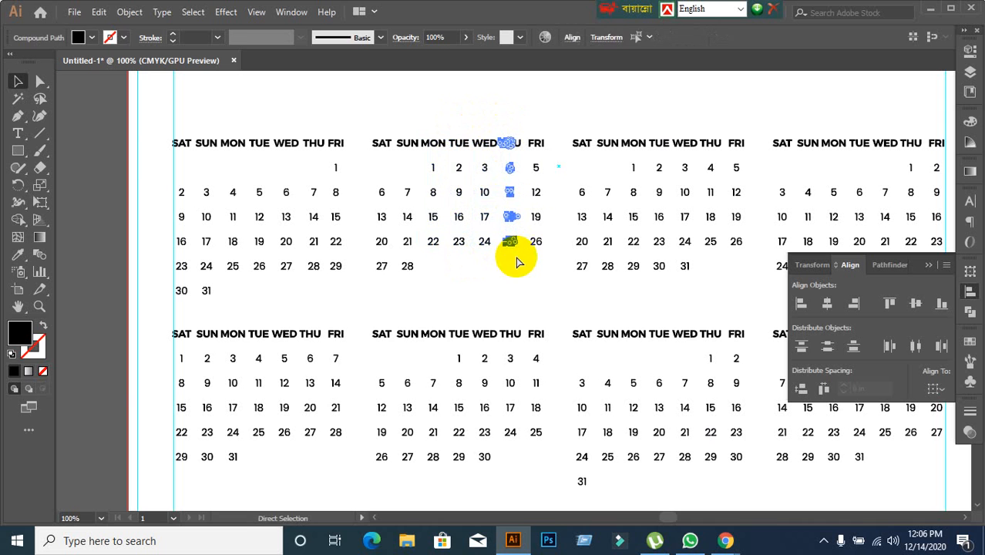
pyautogui.hotkey('ctrl', 'g')
pyautogui.moveTo(528, 127); pyautogui.dragTo(539, 201)
pyautogui.hotkey('ctrl', 'g')
pyautogui.hotkey('ctrl', 'z')
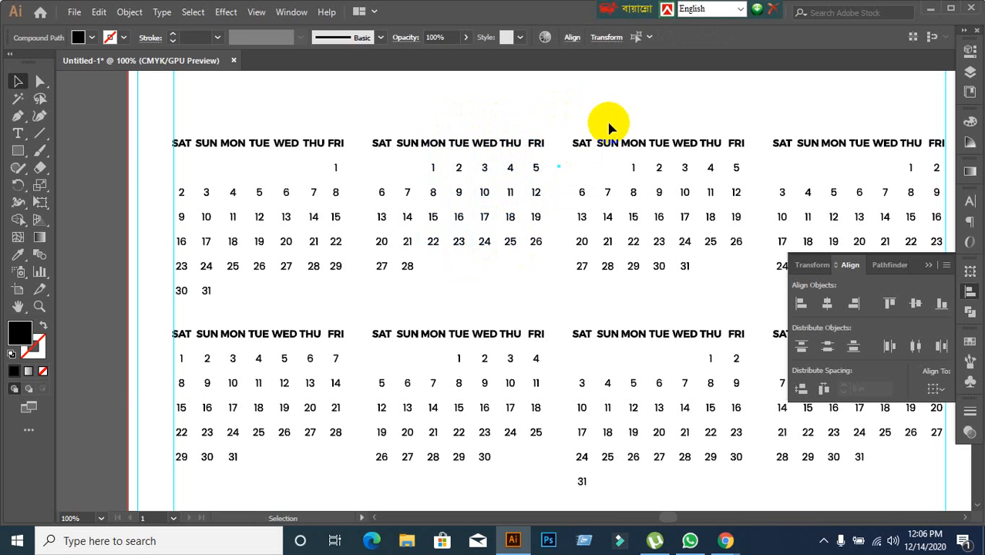
# Select the February weekday columns one by one to check which are already grouped.
pyautogui.click(608, 125)
pyautogui.press('a')
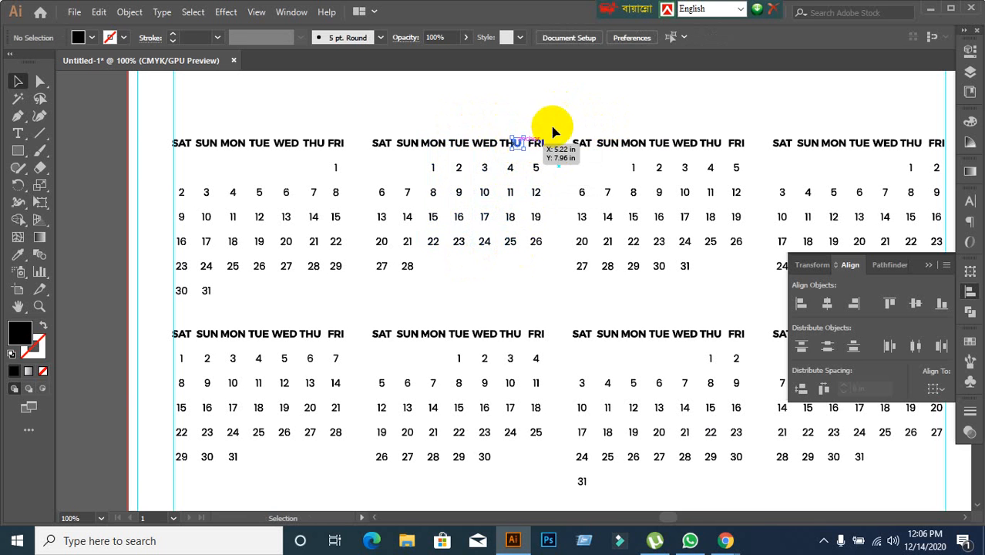
pyautogui.click(475, 154)
pyautogui.click(453, 147)
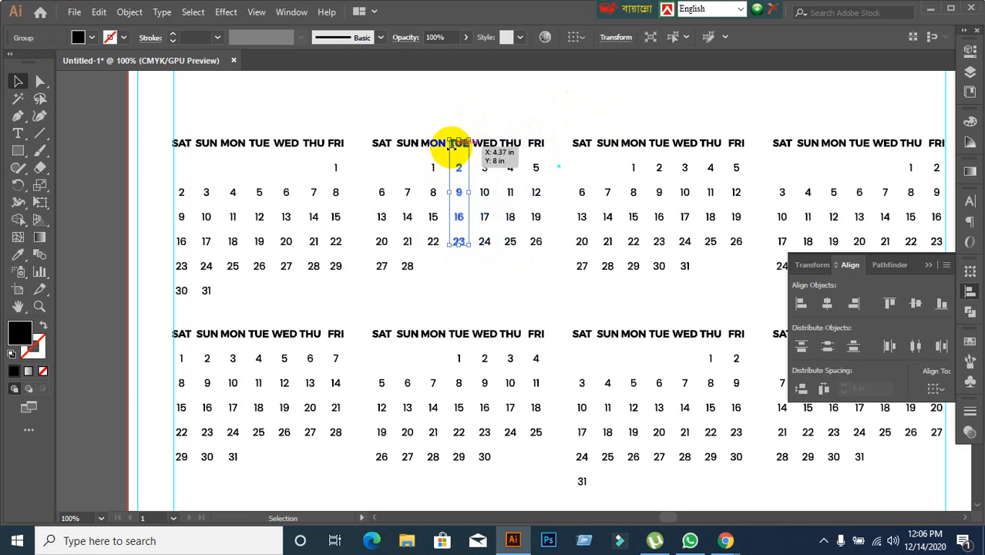
pyautogui.click(432, 141)
pyautogui.click(403, 142)
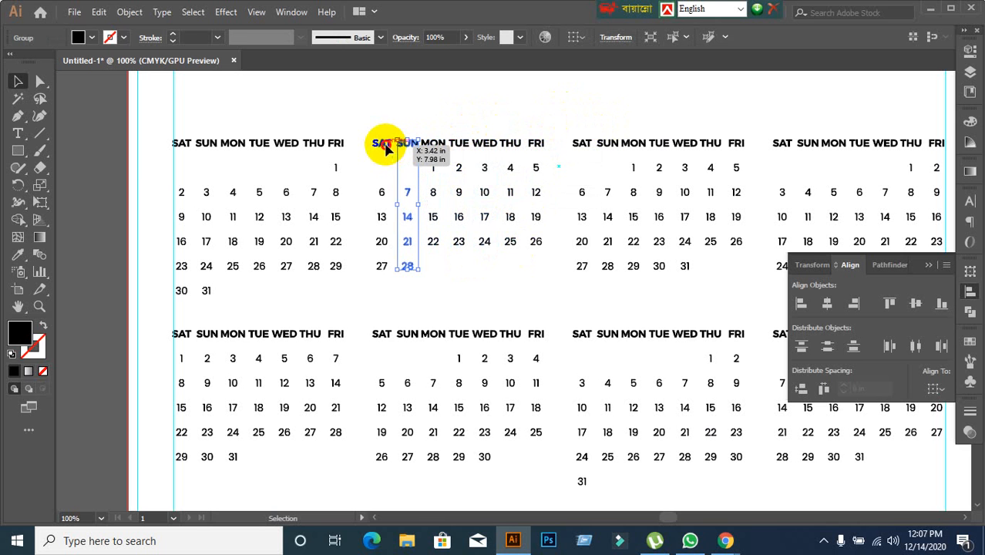
pyautogui.click(381, 143)
pyautogui.click(517, 114)
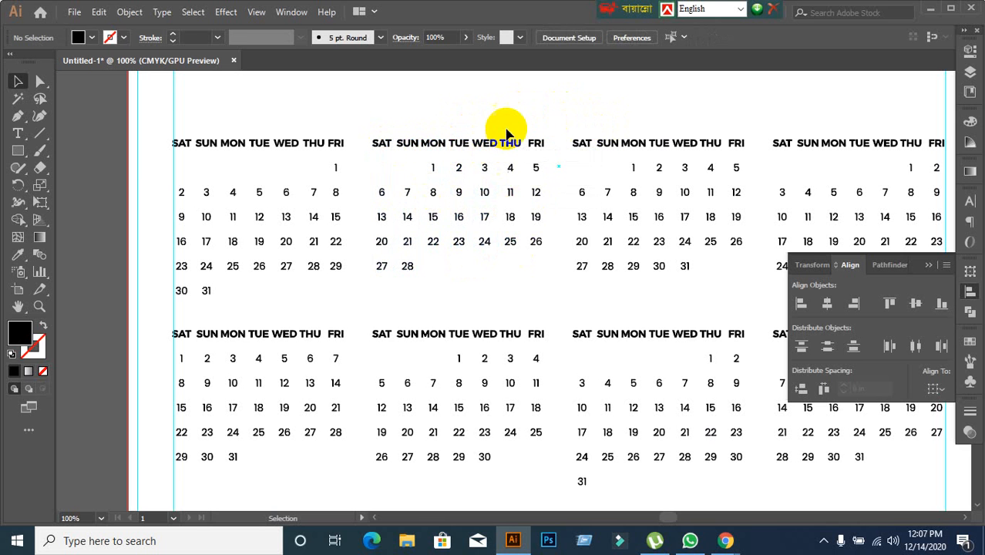
# Group the Thursday and Friday columns of the February block, each with its weekday label, as separate groups.
pyautogui.moveTo(502, 121); pyautogui.dragTo(529, 275)
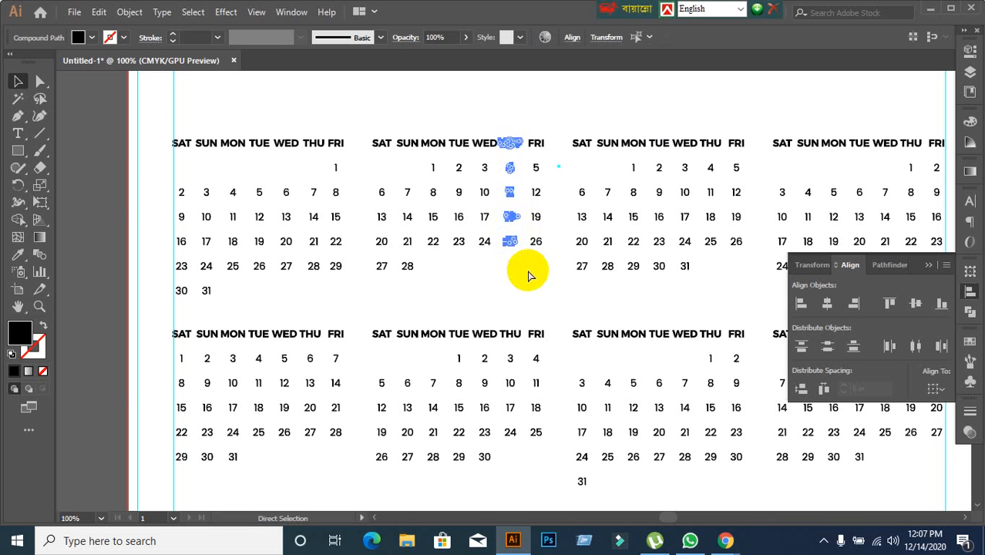
pyautogui.moveTo(528, 126); pyautogui.dragTo(547, 276)
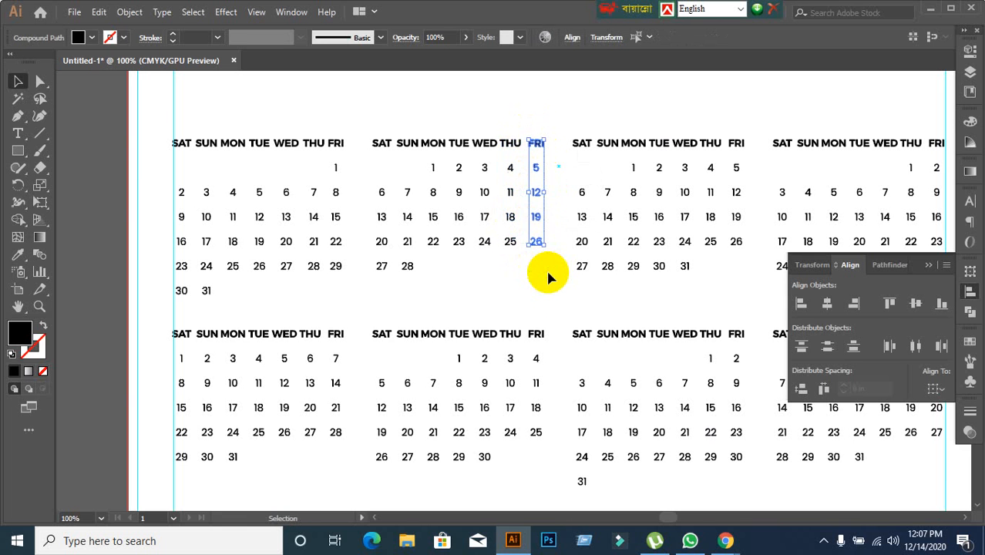
pyautogui.click(483, 125)
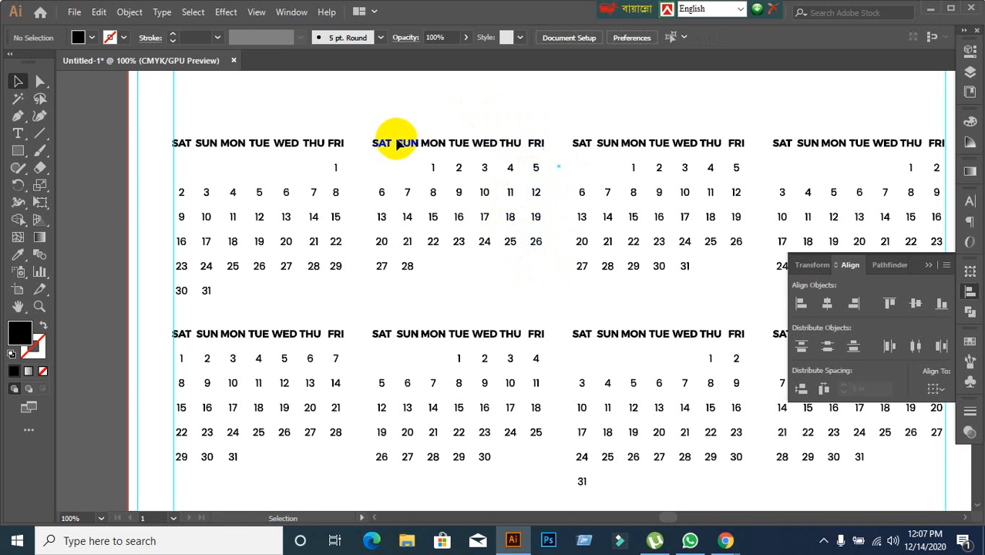
pyautogui.click(378, 143)
pyautogui.click(405, 104)
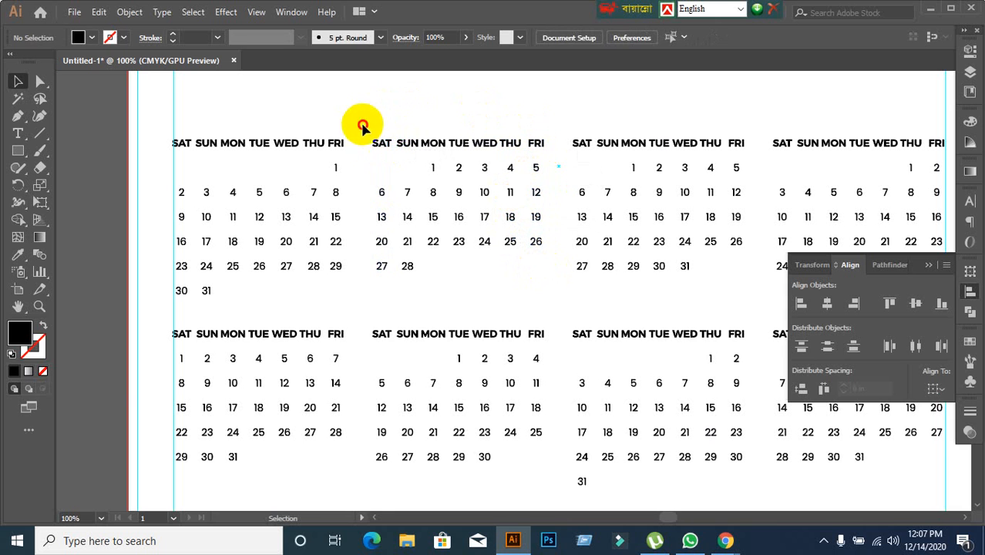
# Distribute the seven February weekday columns with equal horizontal spacing and group them into a single block.
pyautogui.moveTo(362, 126); pyautogui.dragTo(537, 302)
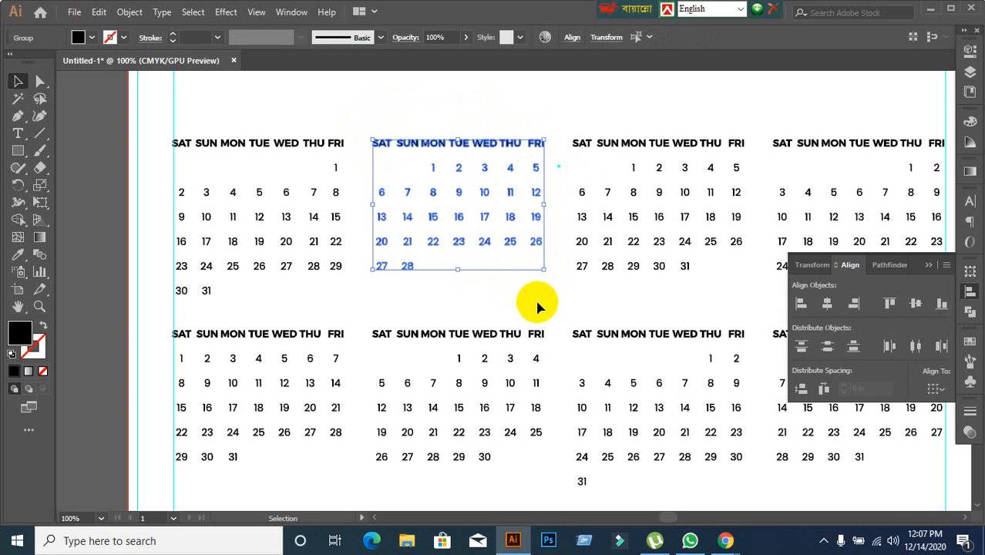
pyautogui.click(825, 391)
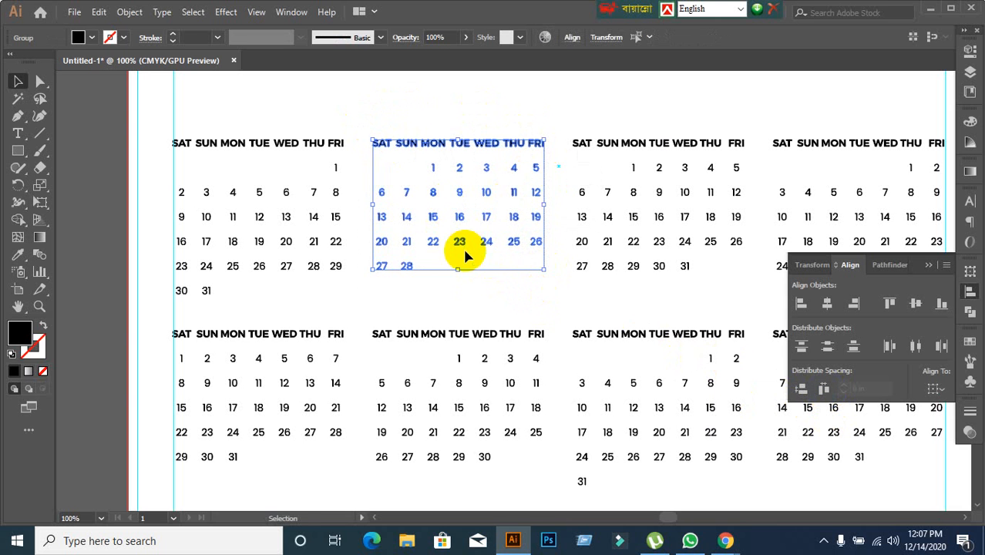
pyautogui.hotkey('ctrl', 'g')
pyautogui.click(487, 106)
pyautogui.click(435, 153)
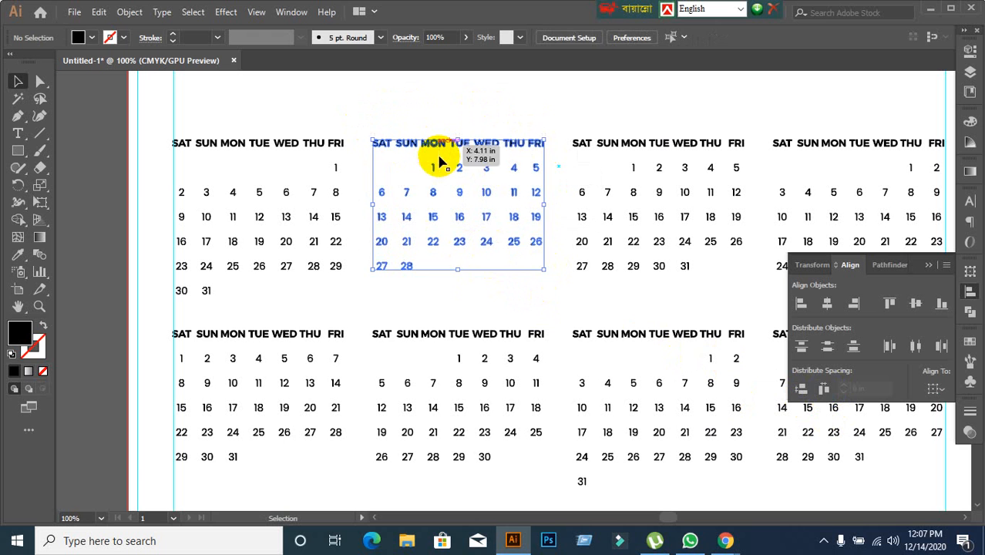
pyautogui.click(453, 121)
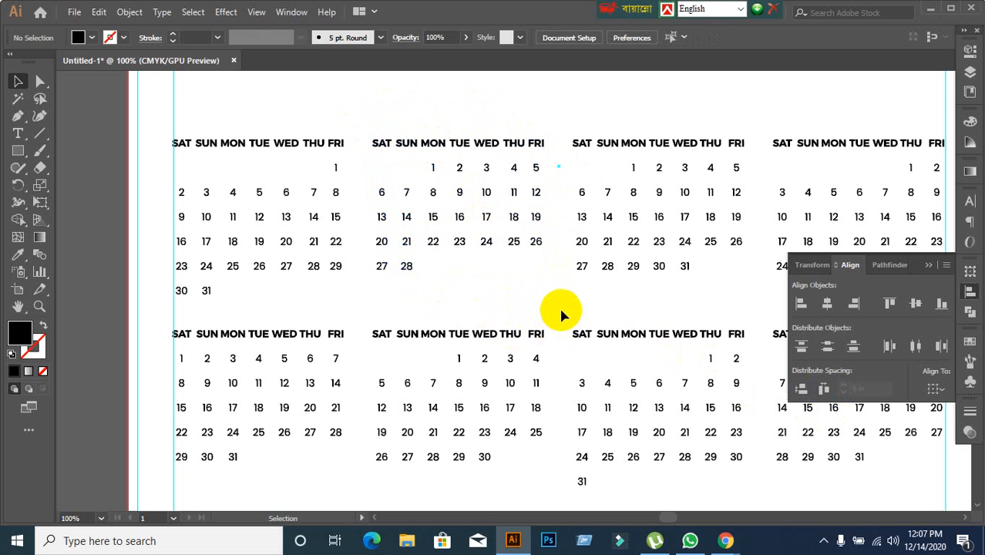
# Ungroup the March block so its weekday labels and dates can be selected separately.
pyautogui.moveTo(559, 305); pyautogui.dragTo(458, 299)
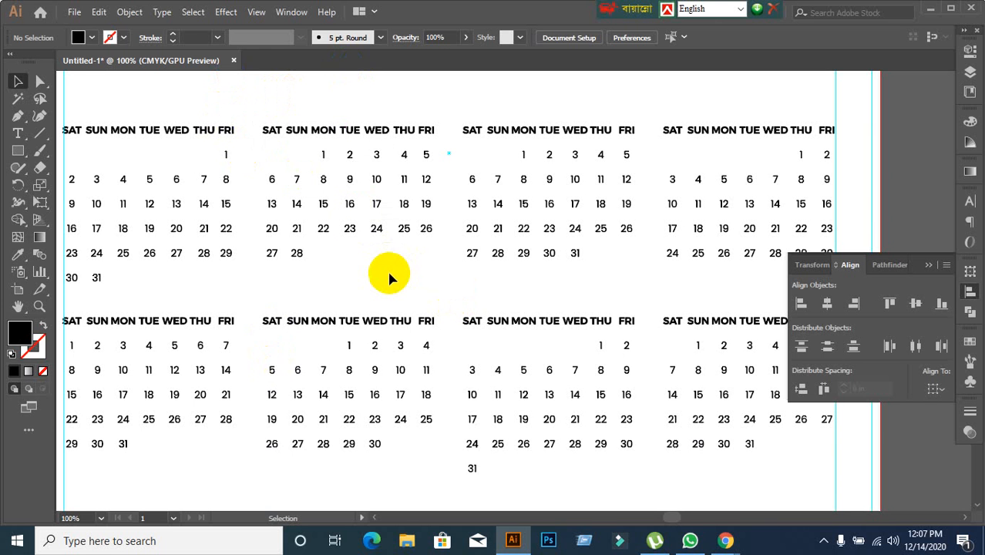
pyautogui.moveTo(528, 173); pyautogui.dragTo(415, 221)
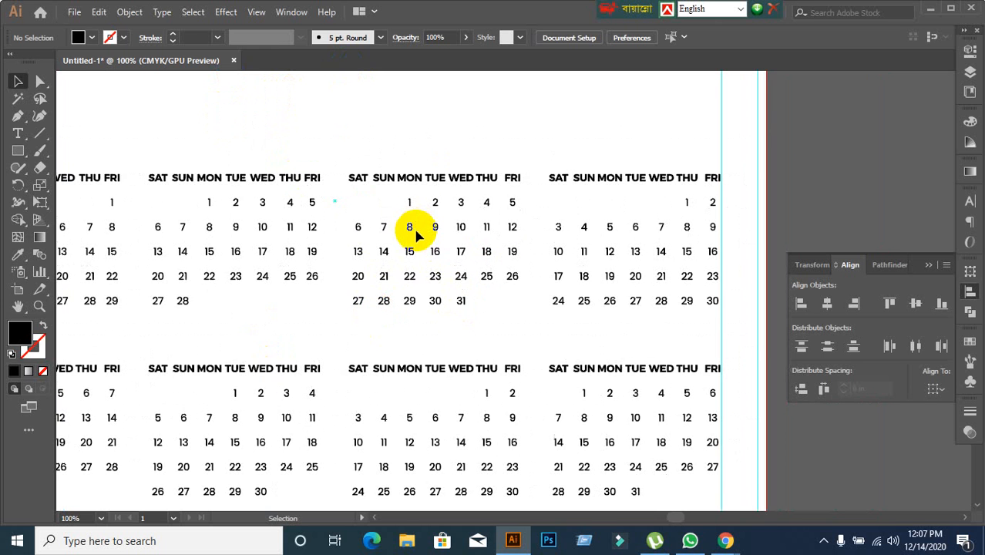
pyautogui.scroll(1, 432, 253)
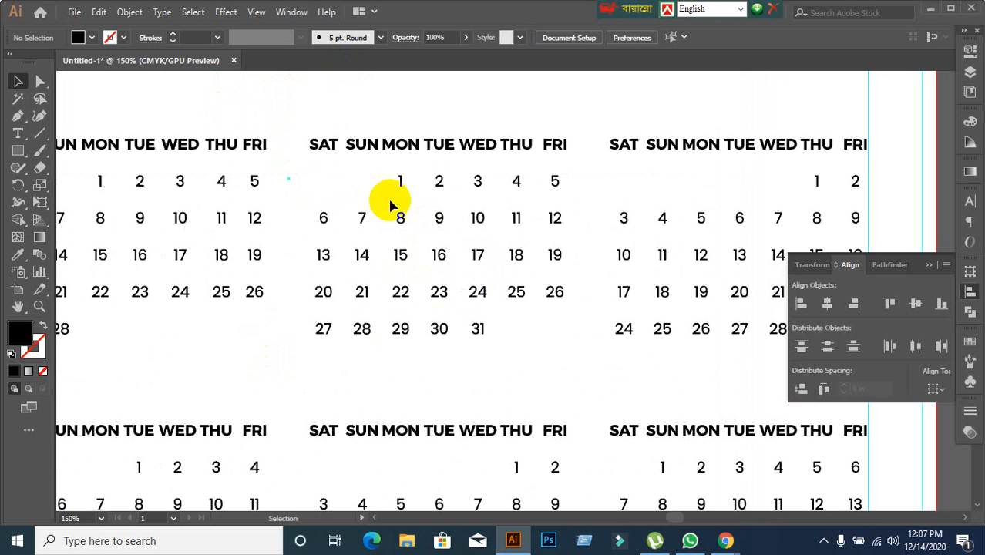
pyautogui.click(377, 148)
pyautogui.rightClick(383, 141)
pyautogui.click(420, 262)
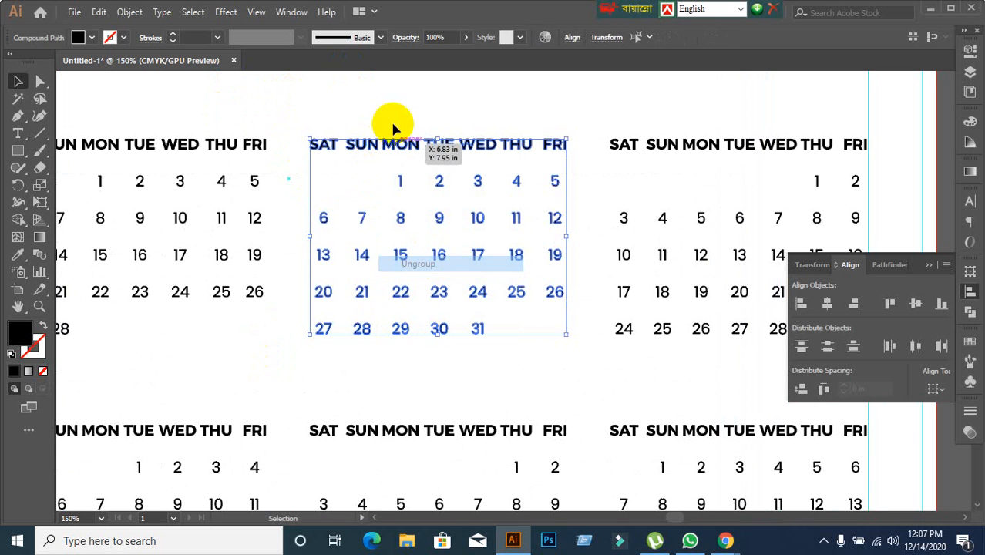
pyautogui.click(392, 129)
# Group the Saturday and Sunday columns of the March block, each with its weekday label, as separate groups.
pyautogui.moveTo(308, 125); pyautogui.dragTo(328, 359)
pyautogui.hotkey('ctrl', 'g')
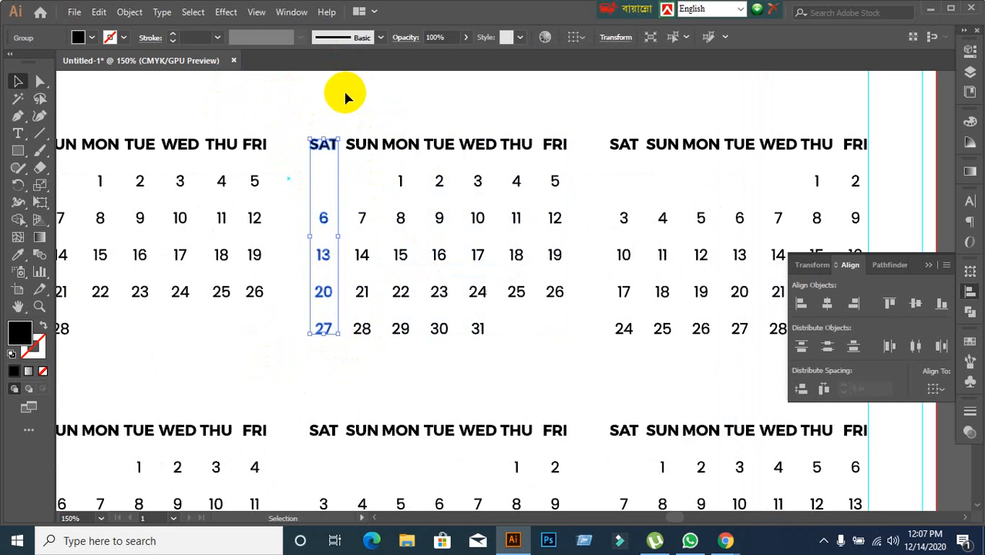
pyautogui.moveTo(346, 108); pyautogui.dragTo(379, 332)
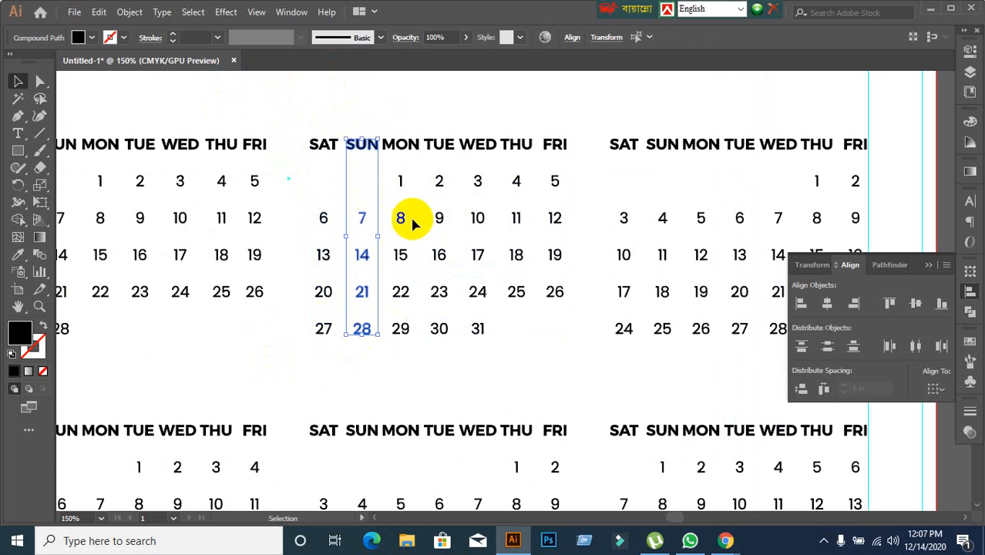
pyautogui.click(355, 117)
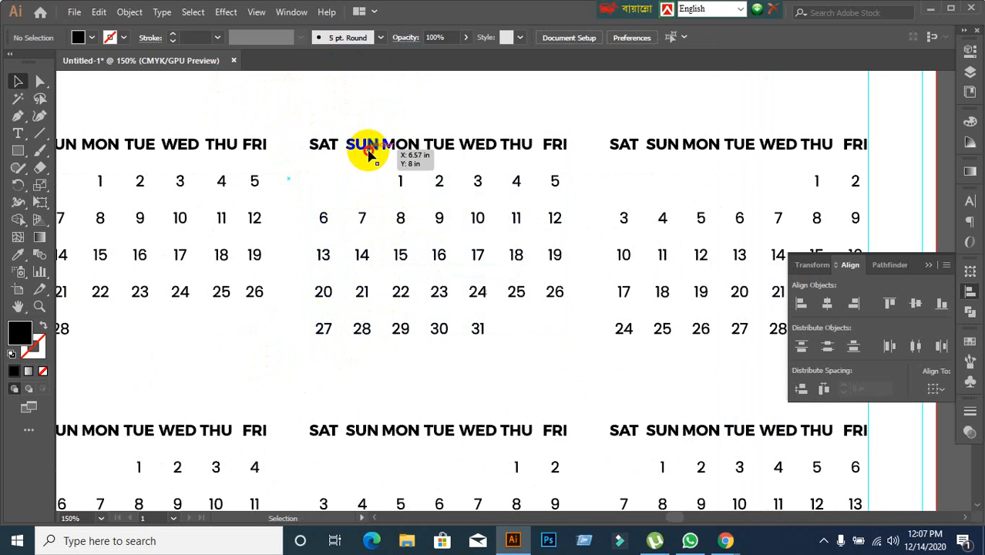
pyautogui.click(369, 149)
pyautogui.click(399, 121)
pyautogui.moveTo(344, 117); pyautogui.dragTo(377, 347)
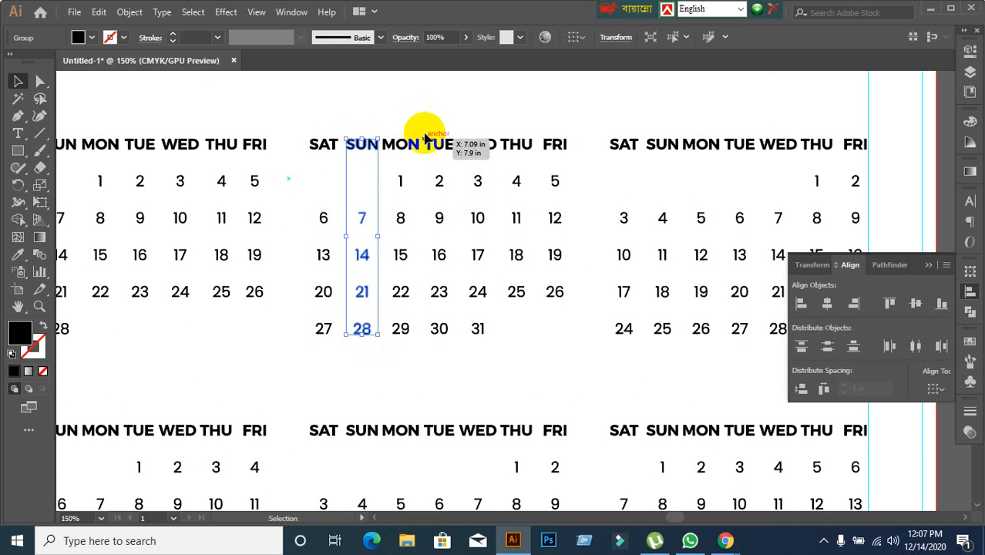
# Group the Monday, Tuesday and Wednesday columns of the March block, each with its weekday label, as separate groups.
pyautogui.press('a')
pyautogui.moveTo(390, 131); pyautogui.dragTo(416, 353)
pyautogui.press('v')
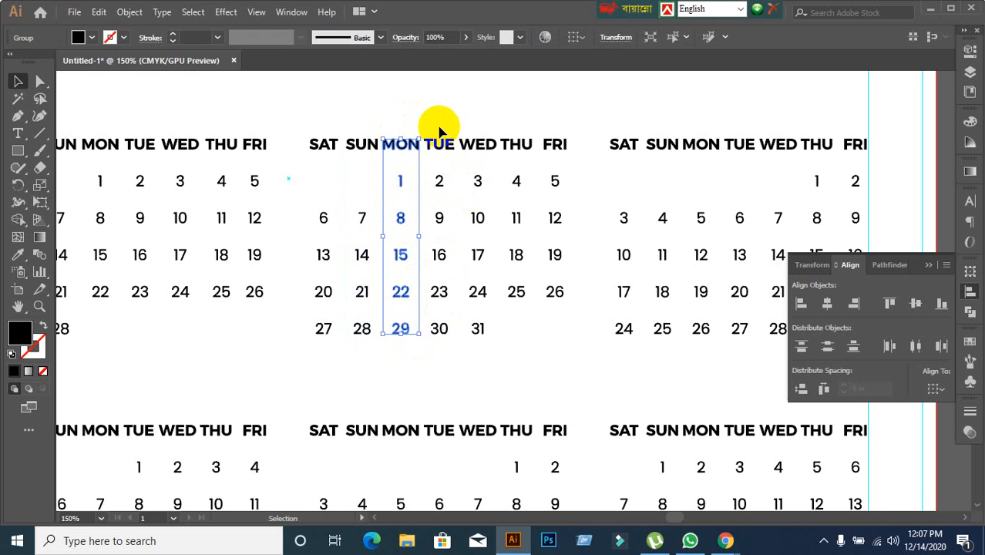
pyautogui.moveTo(428, 131); pyautogui.dragTo(453, 356)
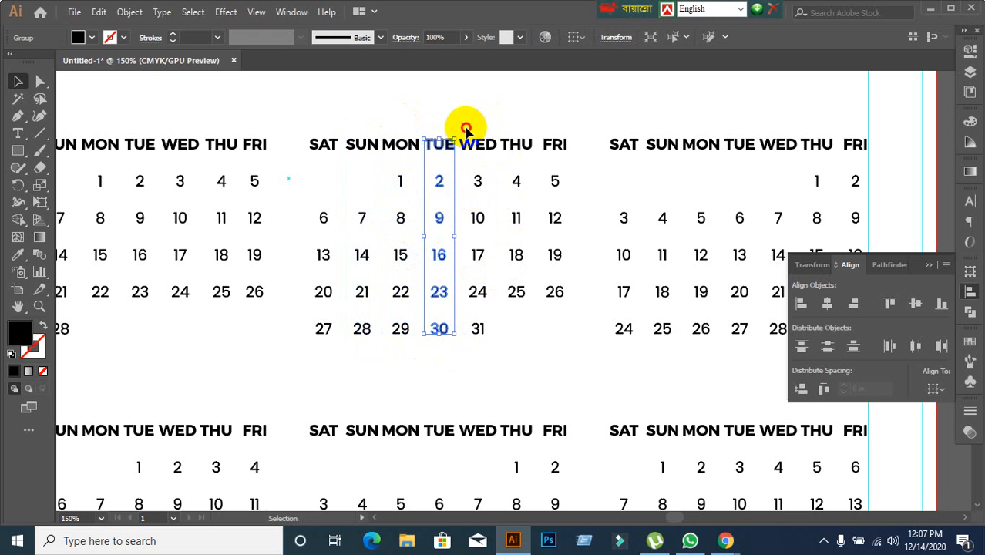
pyautogui.moveTo(466, 131); pyautogui.dragTo(510, 334)
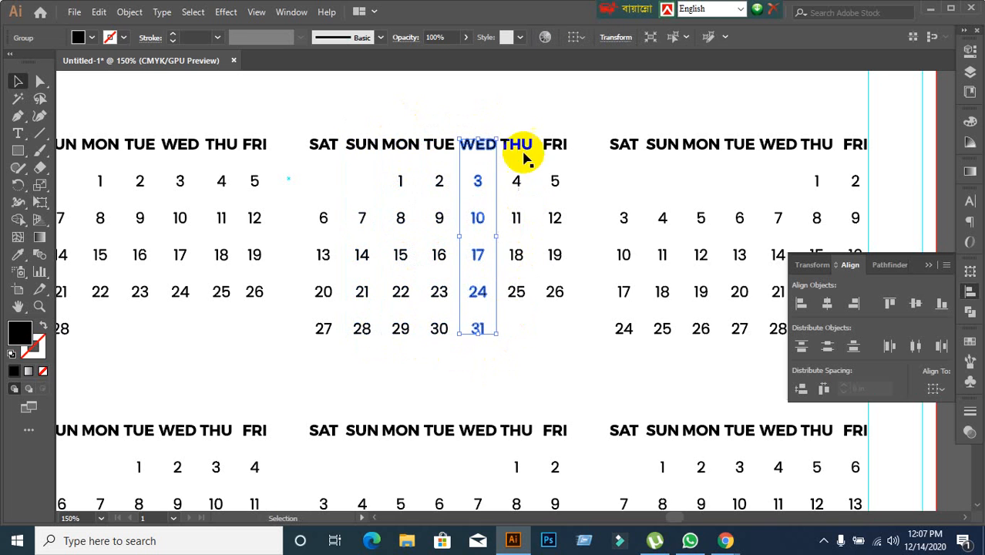
# Group the Thursday and Friday columns of the March block, each with its weekday label, as separate groups.
pyautogui.moveTo(501, 126); pyautogui.dragTo(534, 340)
pyautogui.press('a')
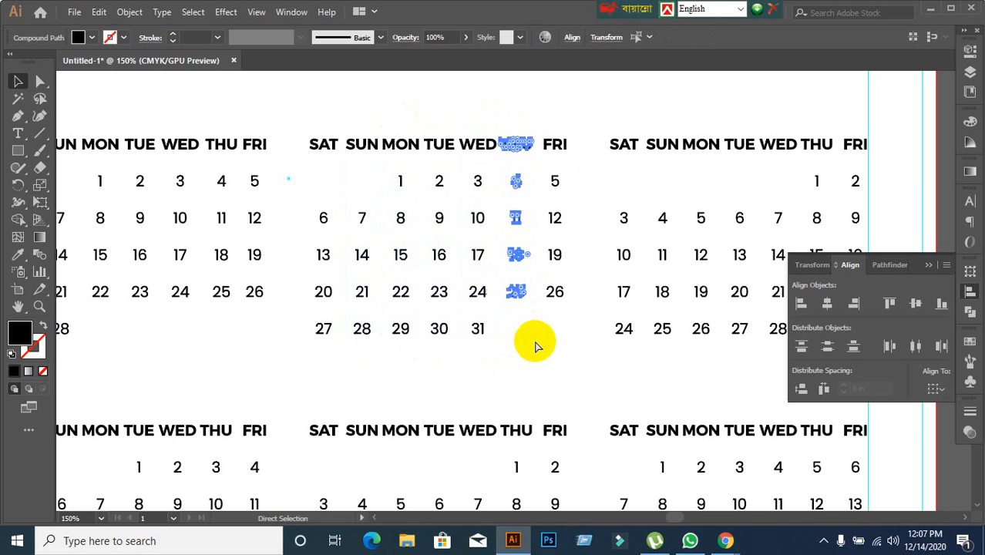
pyautogui.press('v')
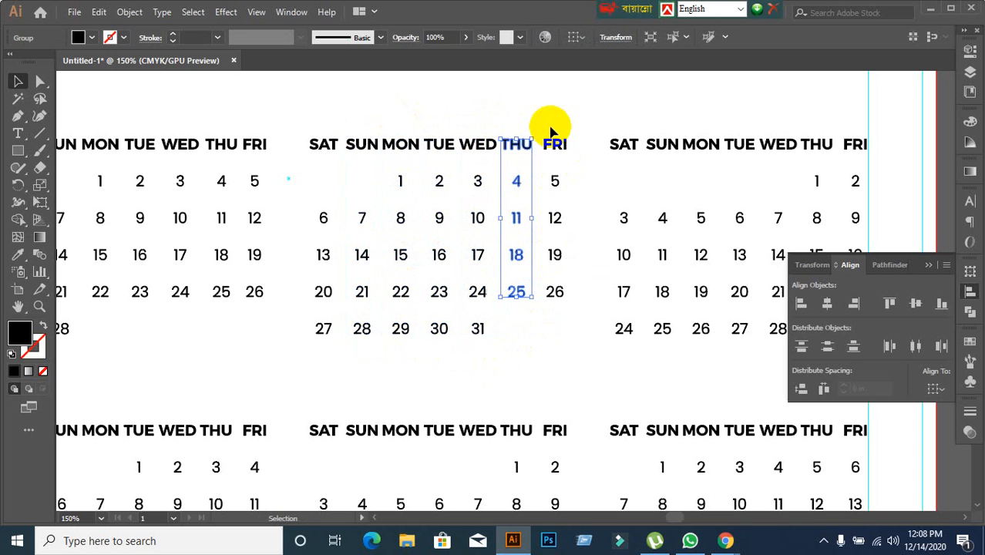
pyautogui.moveTo(546, 127); pyautogui.dragTo(574, 333)
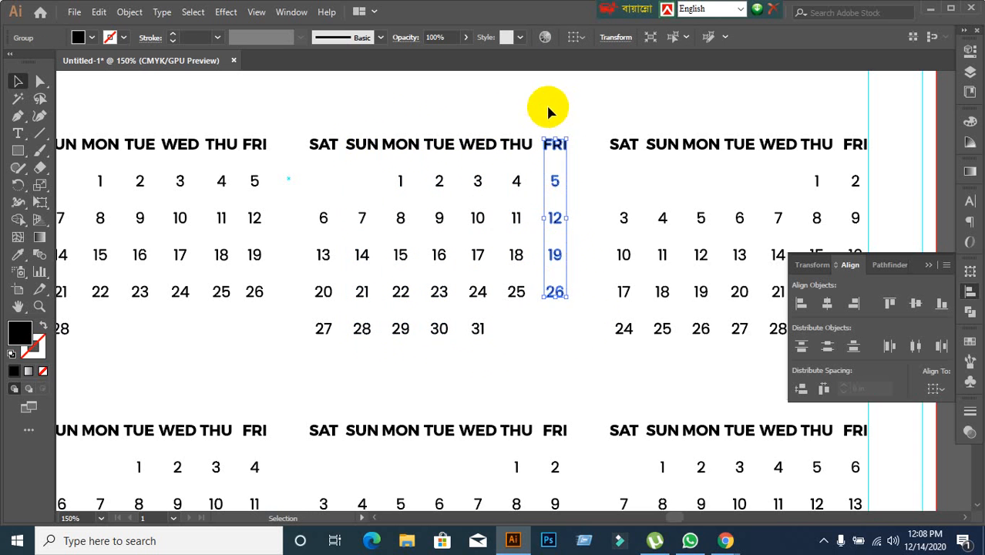
# Distribute the seven March weekday columns with equal horizontal spacing and group them into a single block.
pyautogui.click(307, 119)
pyautogui.moveTo(307, 119); pyautogui.dragTo(554, 334)
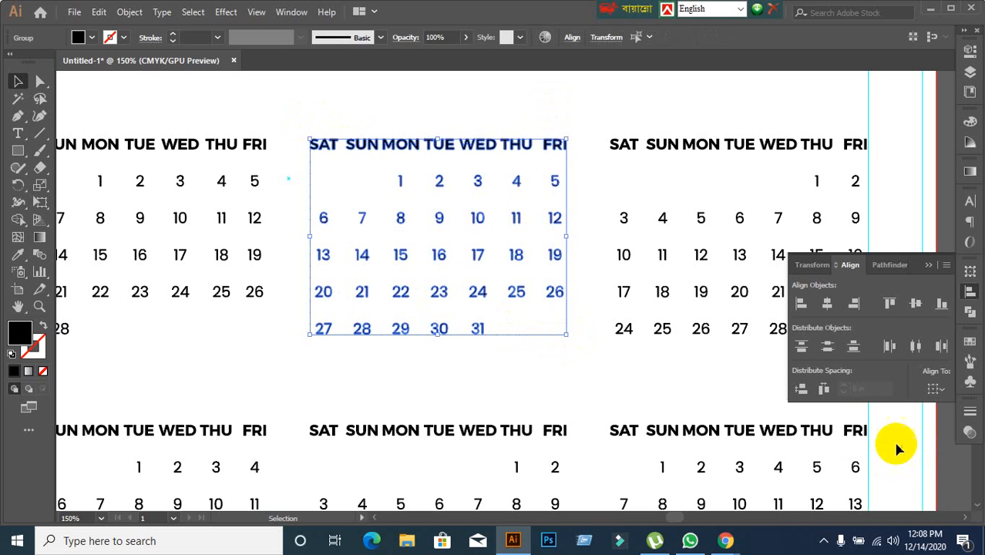
pyautogui.click(824, 389)
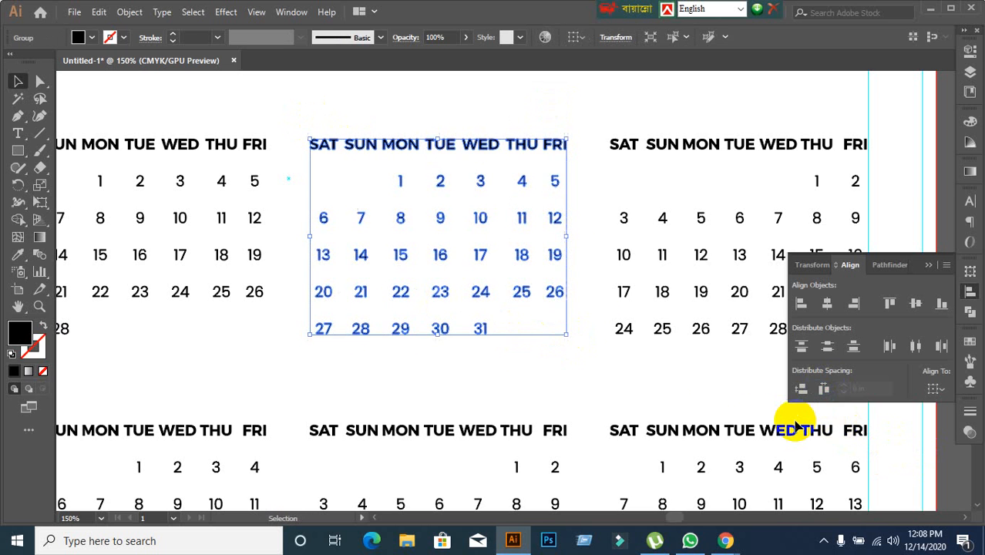
pyautogui.click(604, 364)
pyautogui.click(484, 332)
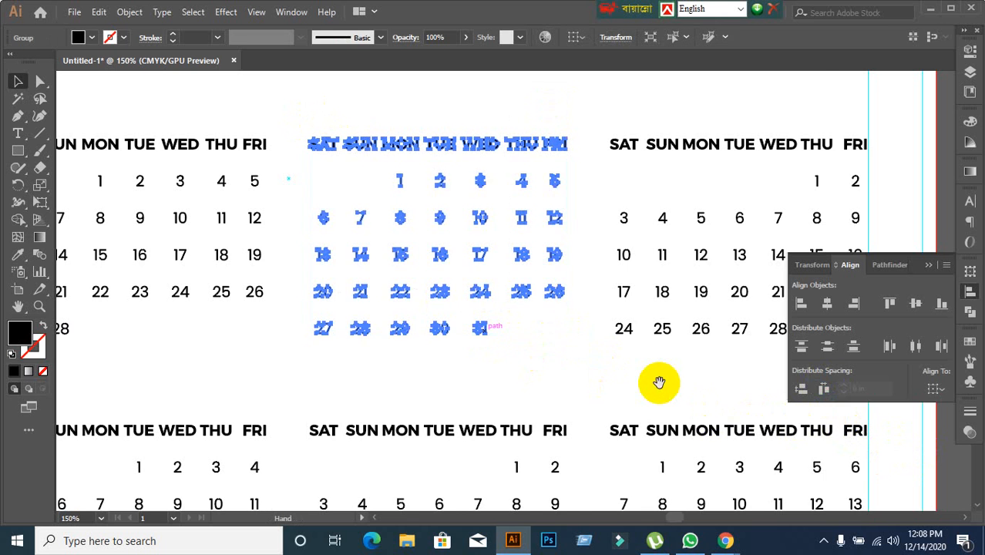
# Ungroup the April block so its weekday labels and dates can be selected separately.
pyautogui.moveTo(655, 383); pyautogui.dragTo(472, 379)
pyautogui.click(465, 111)
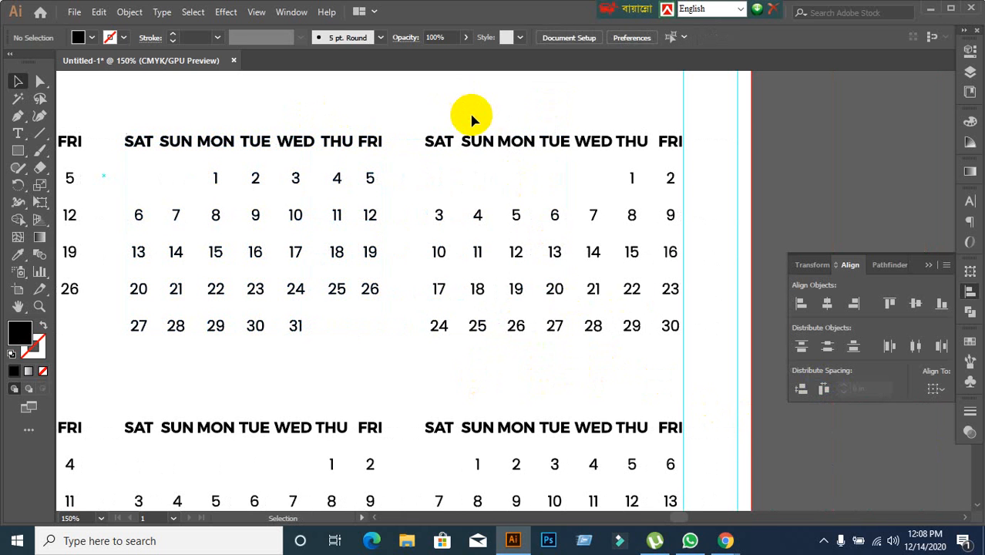
pyautogui.click(541, 260)
pyautogui.rightClick(502, 143)
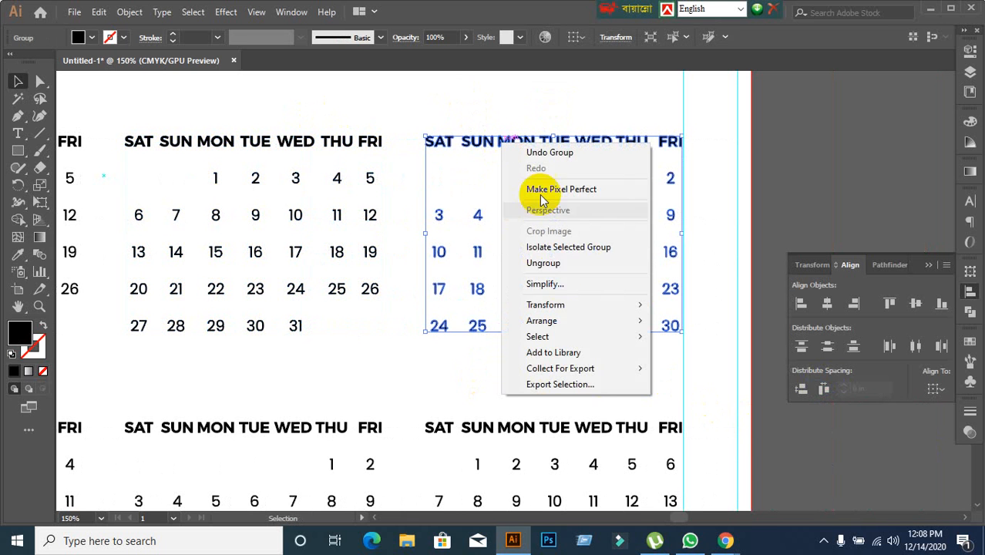
pyautogui.click(551, 263)
pyautogui.click(488, 103)
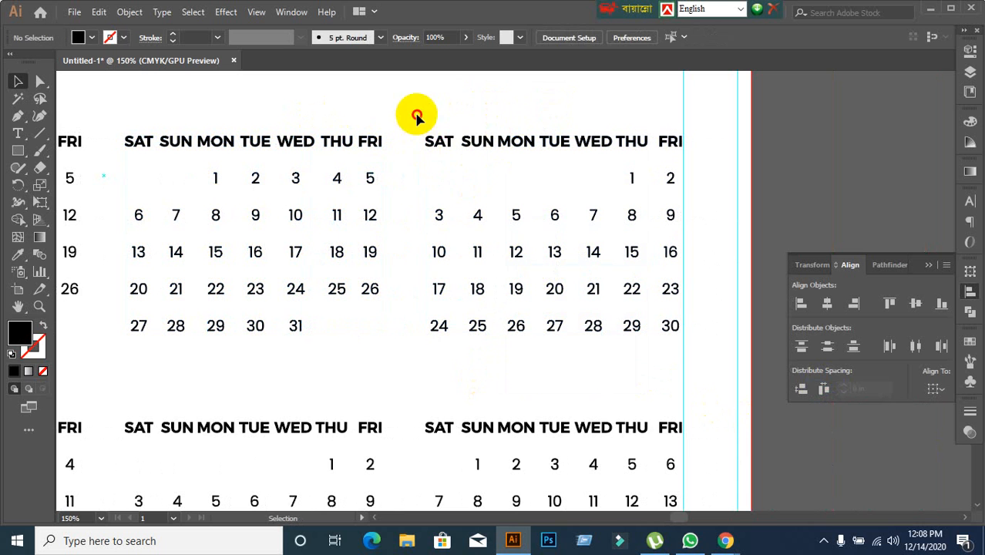
# Group the Saturday, Sunday, Monday and Tuesday columns of the April block, each with its weekday label, as separate groups.
pyautogui.moveTo(416, 116); pyautogui.dragTo(457, 343)
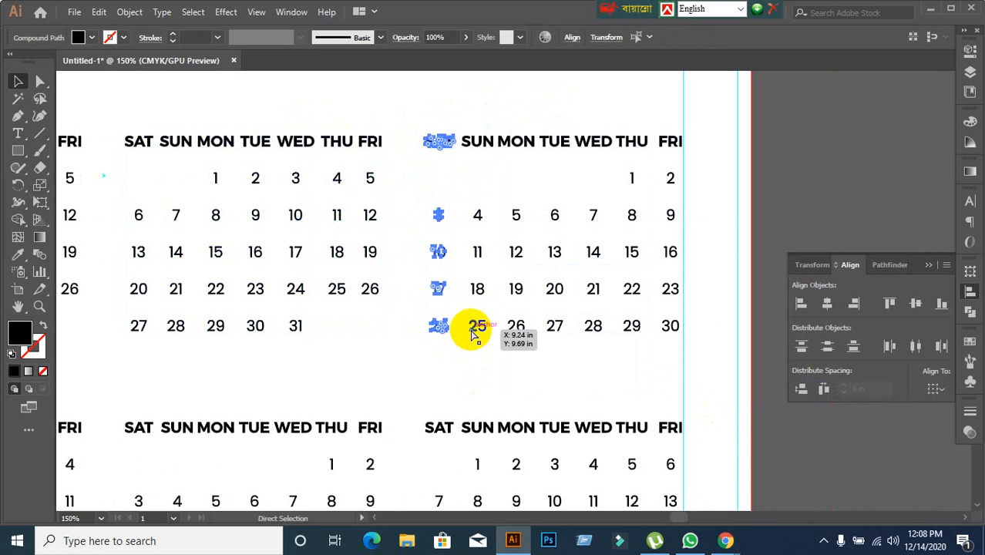
pyautogui.moveTo(459, 107); pyautogui.dragTo(497, 345)
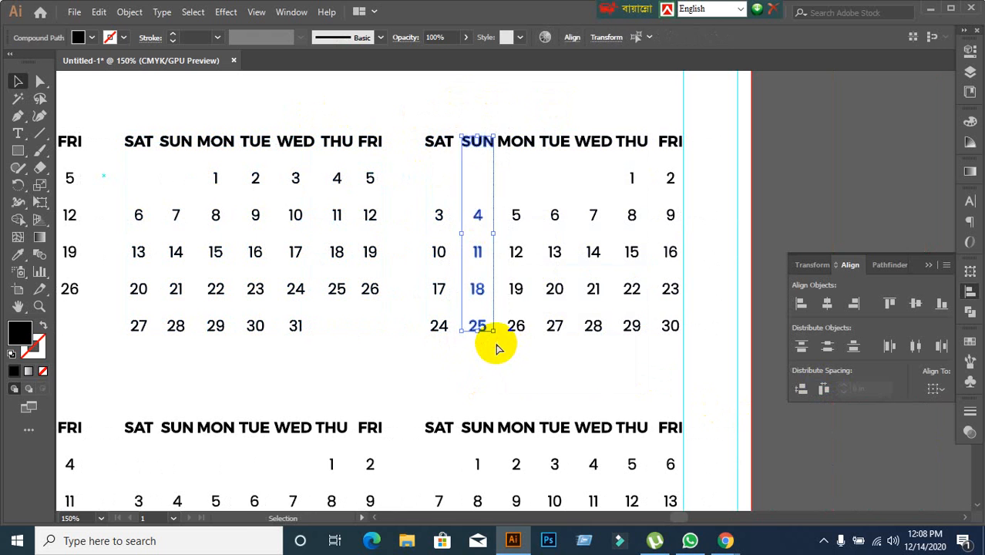
pyautogui.moveTo(503, 127); pyautogui.dragTo(532, 359)
pyautogui.moveTo(543, 121); pyautogui.dragTo(565, 341)
pyautogui.press('a')
pyautogui.press('v')
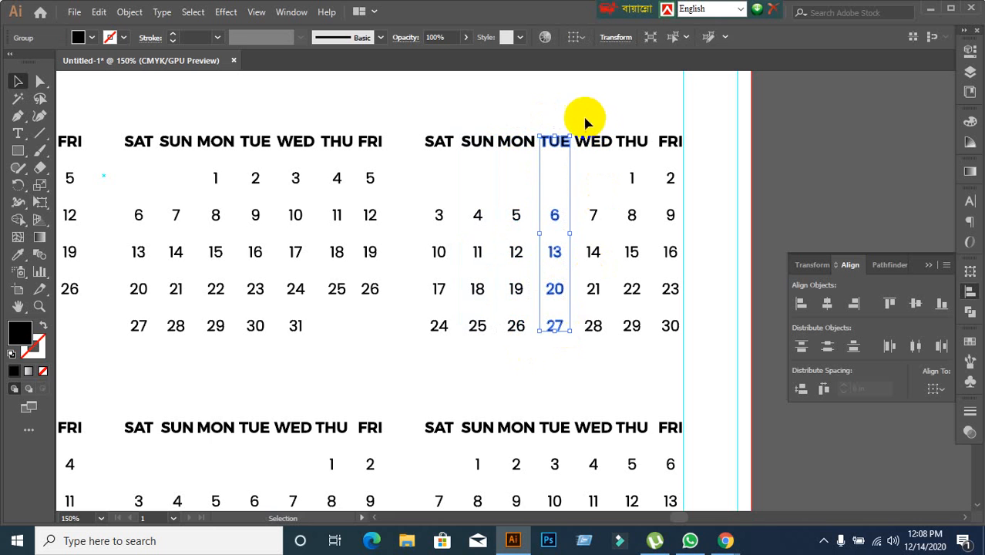
# Group the Wednesday, Thursday and Friday columns of the April block, each with its weekday label, as separate groups.
pyautogui.moveTo(576, 114); pyautogui.dragTo(613, 351)
pyautogui.press('a')
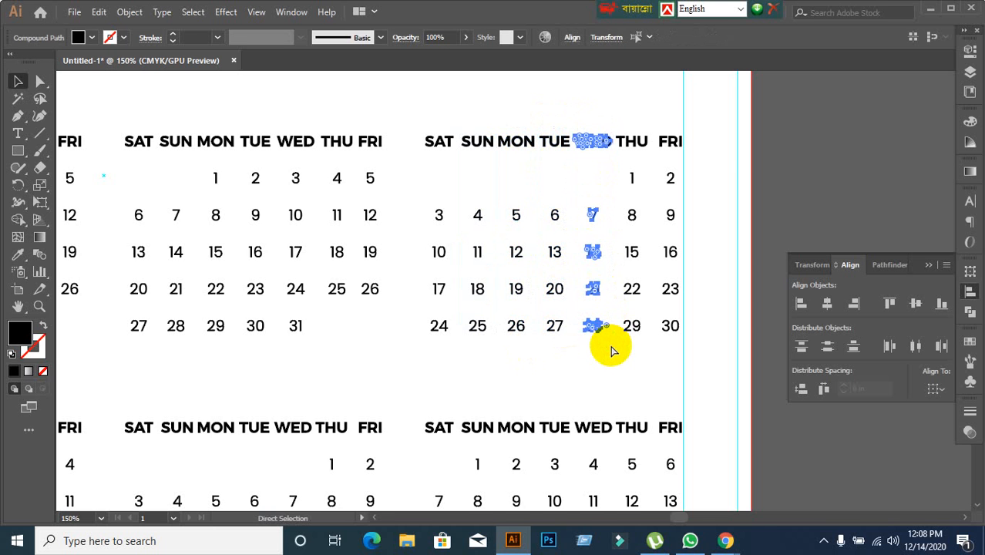
pyautogui.press('v')
pyautogui.moveTo(621, 118); pyautogui.dragTo(644, 353)
pyautogui.press('a')
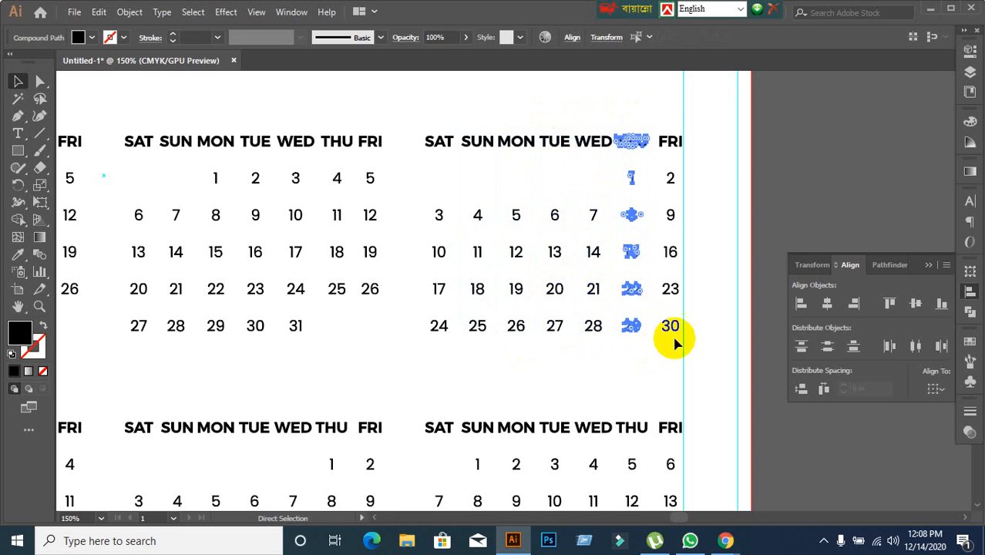
pyautogui.press('v')
pyautogui.moveTo(667, 125); pyautogui.dragTo(715, 385)
pyautogui.press('a')
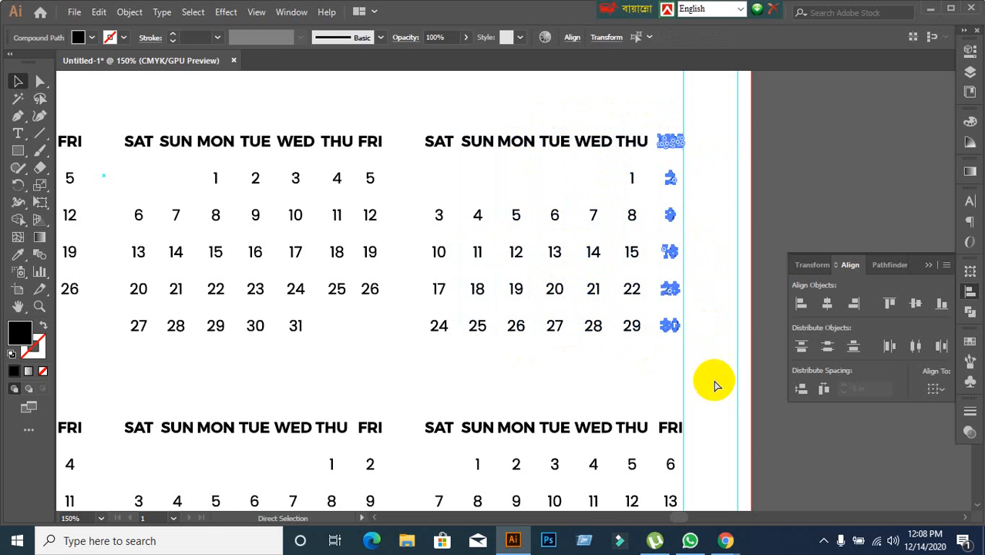
pyautogui.click(715, 386)
pyautogui.press('v')
# Distribute the seven April weekday columns with equal horizontal spacing and group them into a single block.
pyautogui.moveTo(428, 119); pyautogui.dragTo(741, 339)
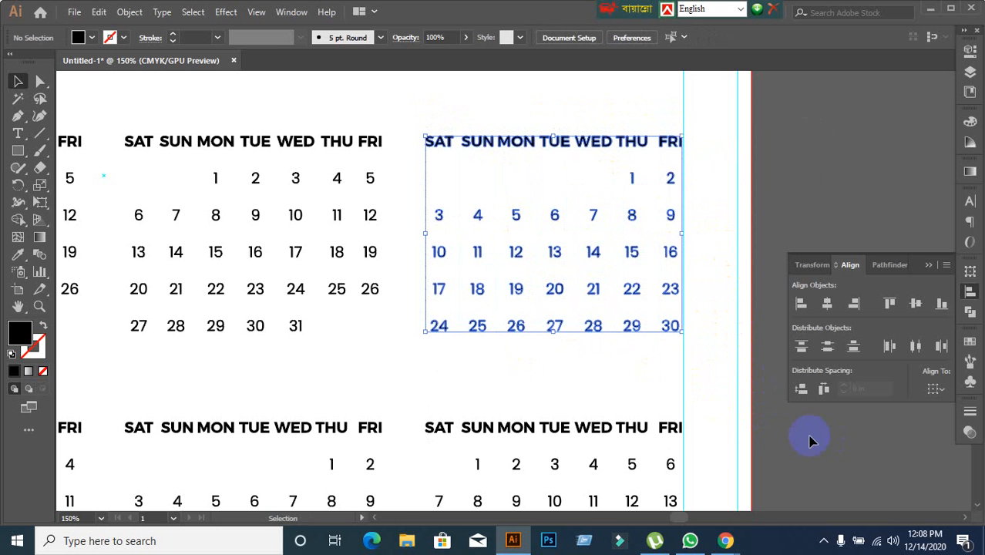
pyautogui.click(824, 391)
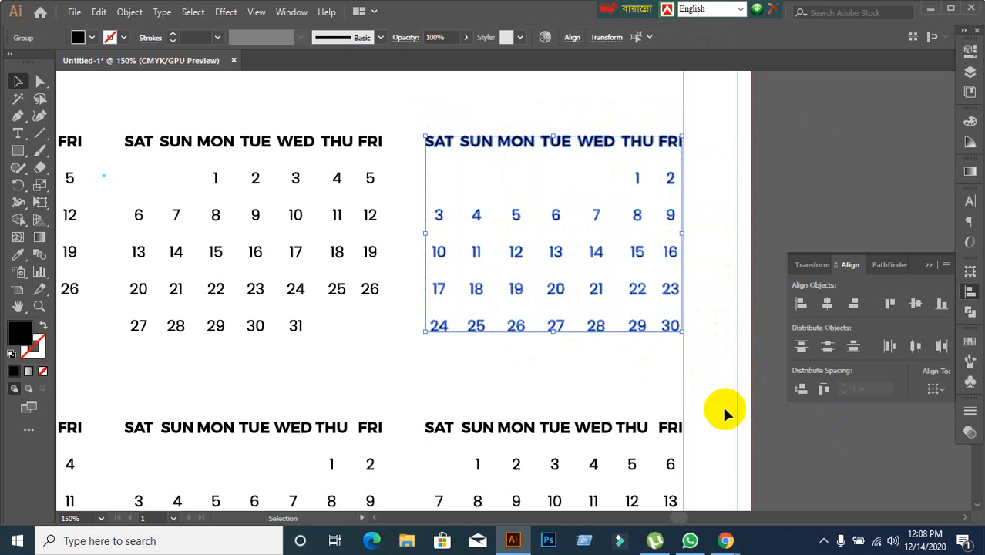
pyautogui.click(588, 380)
pyautogui.click(557, 335)
pyautogui.click(539, 378)
# Ungroup the May block at the start of the second row of months so its labels and dates can be selected separately.
pyautogui.keyDown('alt'); pyautogui.scroll(-3, 539, 378); pyautogui.keyUp('alt')
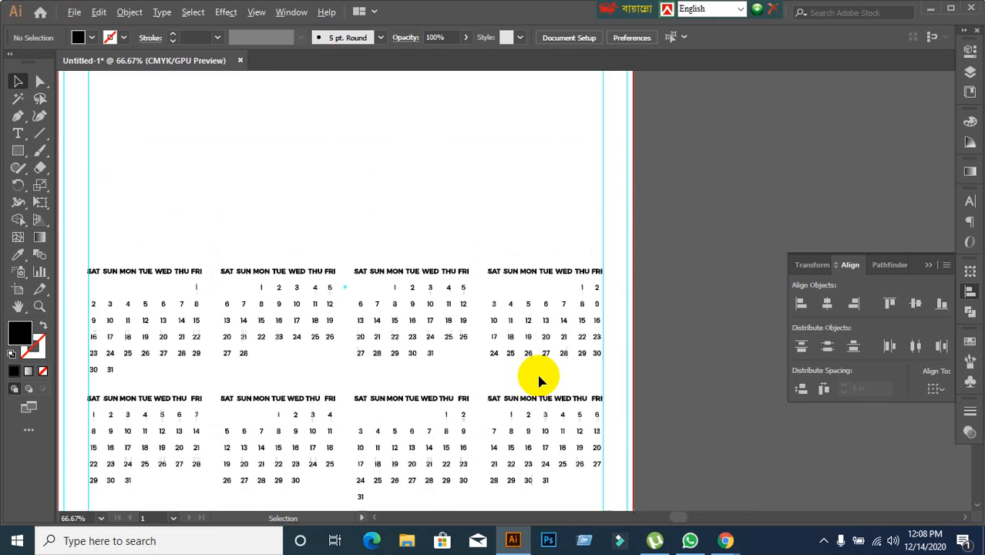
pyautogui.keyDown('alt'); pyautogui.scroll(-1, 538, 379); pyautogui.keyUp('alt')
pyautogui.keyDown('alt'); pyautogui.scroll(3, 433, 420); pyautogui.keyUp('alt')
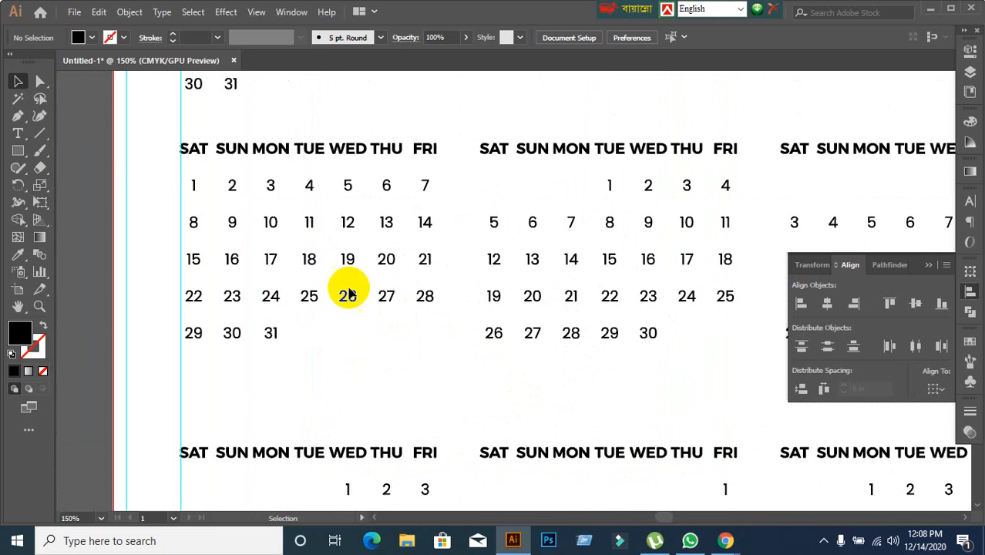
pyautogui.click(191, 148)
pyautogui.rightClick(192, 150)
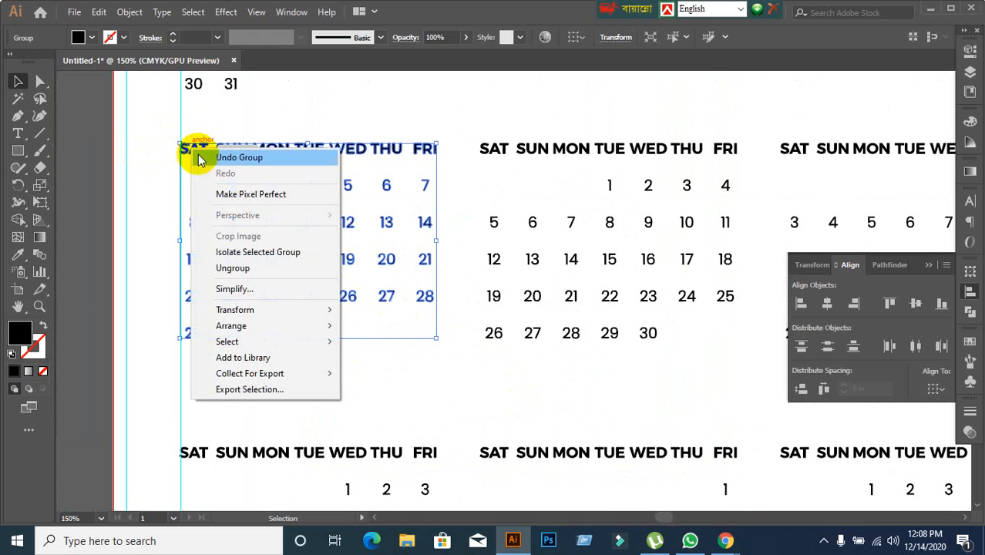
pyautogui.click(232, 268)
pyautogui.click(162, 132)
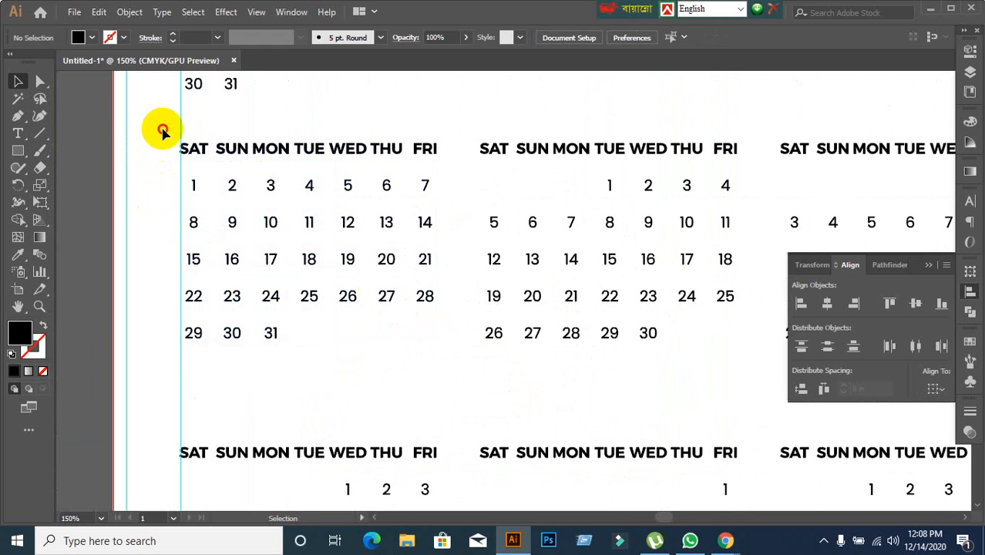
# Group the Saturday, Sunday and Monday columns of the May block, each with its weekday label, as separate groups.
pyautogui.moveTo(162, 133); pyautogui.dragTo(209, 365)
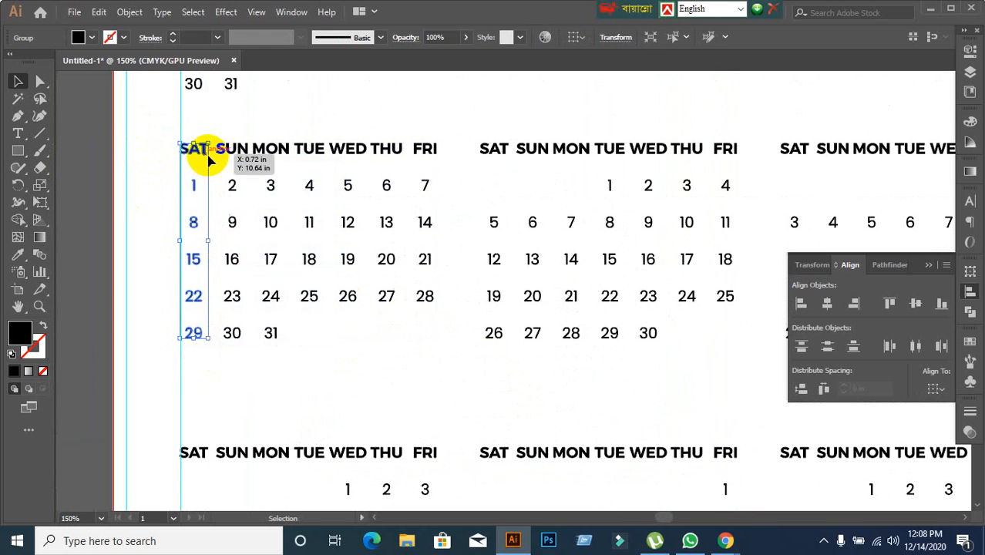
pyautogui.moveTo(219, 136); pyautogui.dragTo(258, 376)
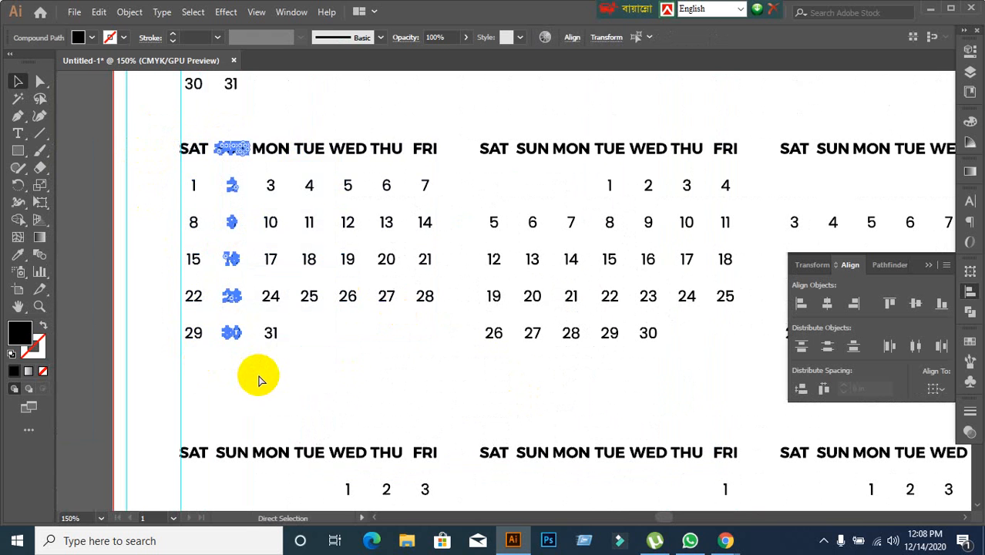
pyautogui.press('v')
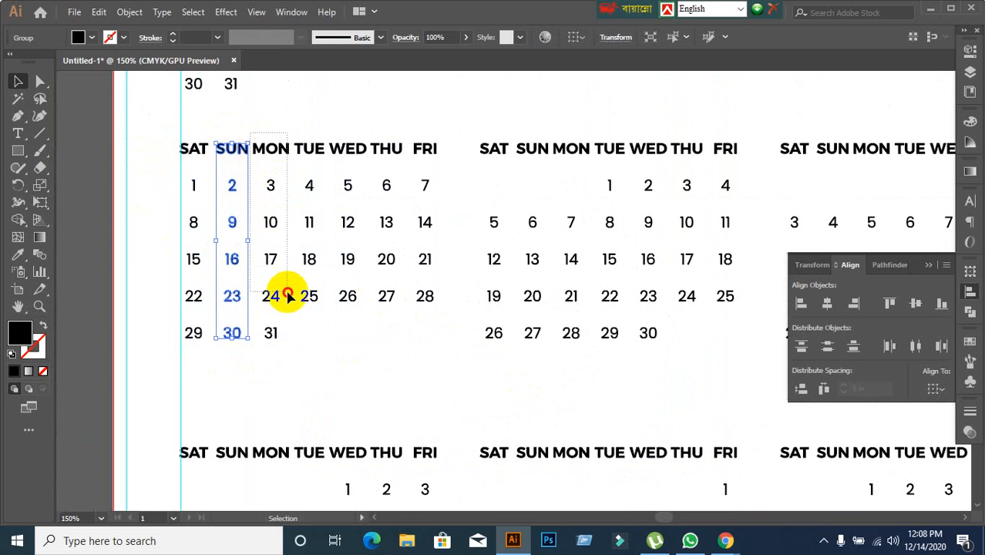
pyautogui.moveTo(287, 294); pyautogui.dragTo(289, 353)
pyautogui.hotkey('ctrl', 'g')
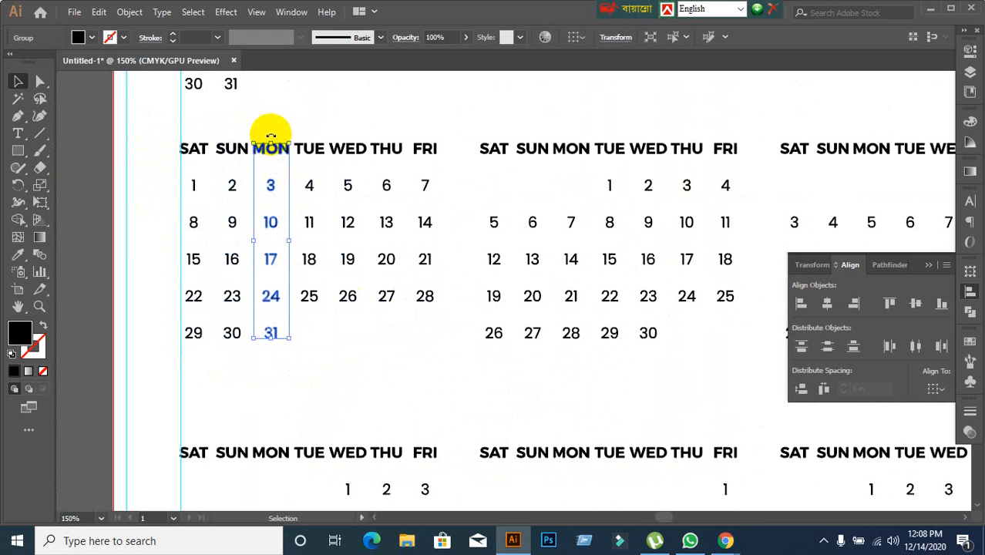
# Group the Tuesday and Wednesday columns of the May block, each with its weekday label, as separate groups.
pyautogui.moveTo(298, 132); pyautogui.dragTo(332, 335)
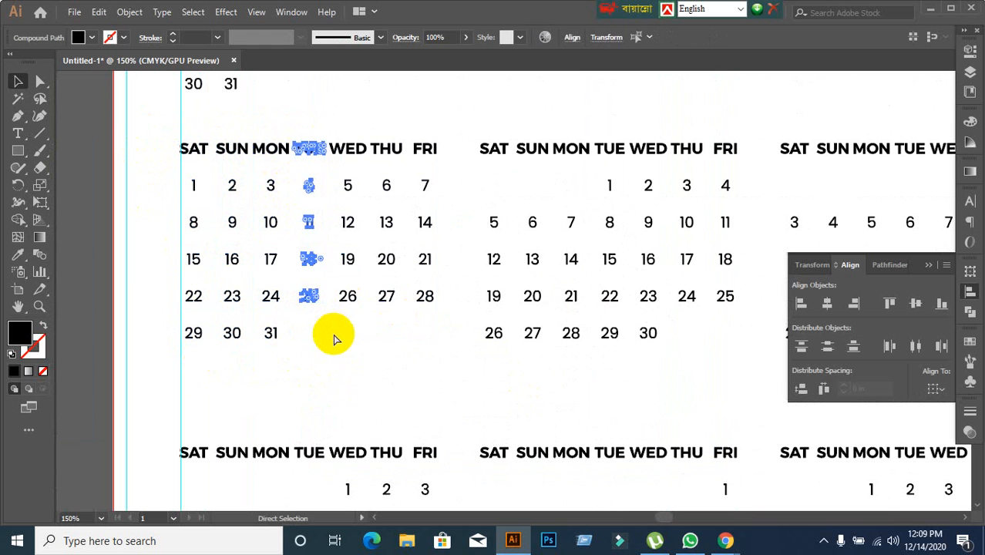
pyautogui.hotkey('ctrl', 'g')
pyautogui.moveTo(336, 136); pyautogui.dragTo(359, 326)
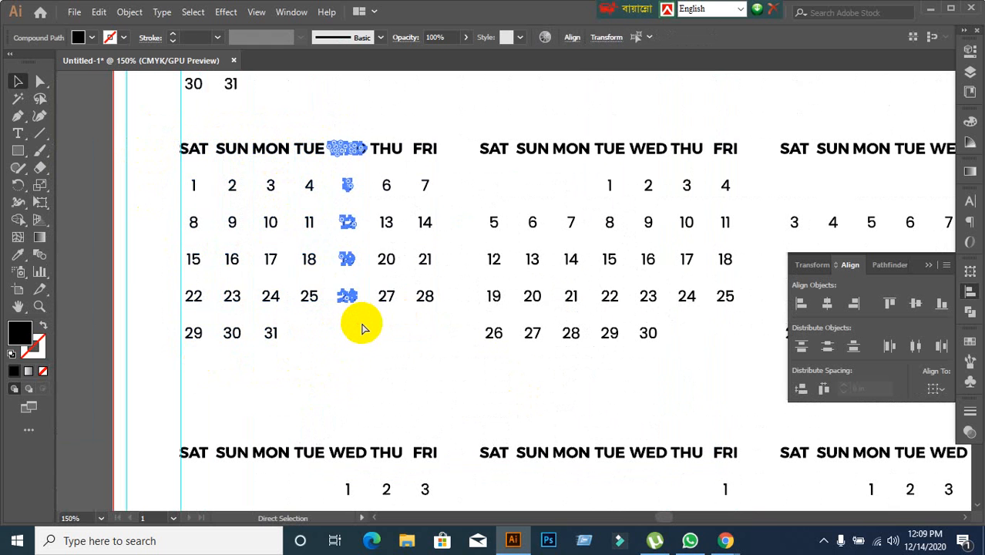
pyautogui.hotkey('ctrl', 'g')
pyautogui.moveTo(373, 137); pyautogui.dragTo(388, 192)
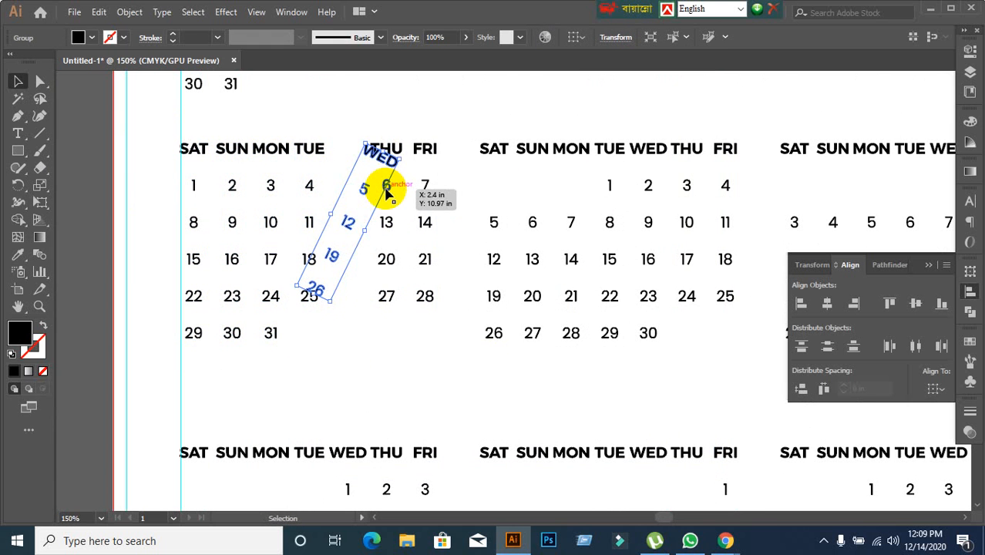
pyautogui.hotkey('ctrl', 'z')
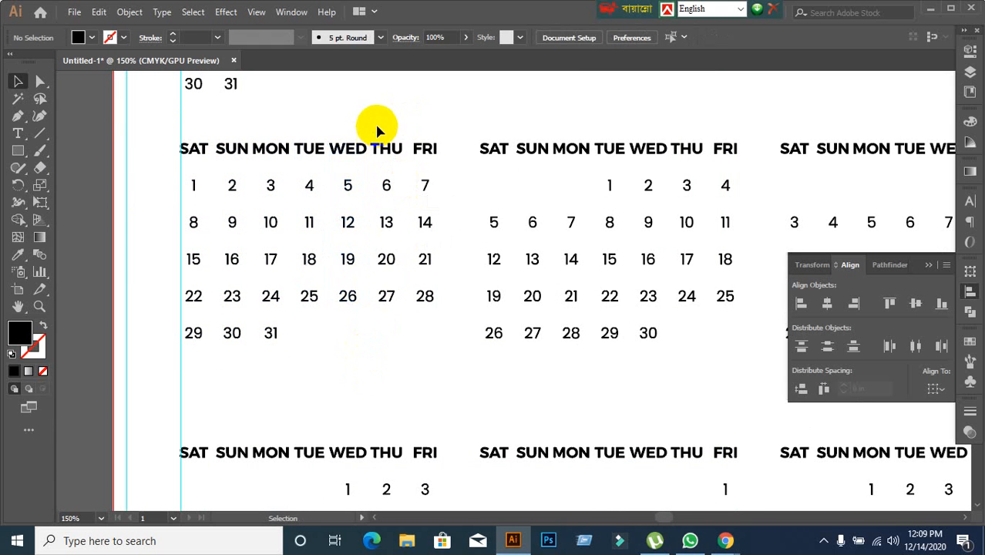
# Group the Thursday and Friday columns of the May block, each with its weekday label, as separate groups.
pyautogui.moveTo(370, 129); pyautogui.dragTo(404, 308)
pyautogui.hotkey('ctrl', 'g')
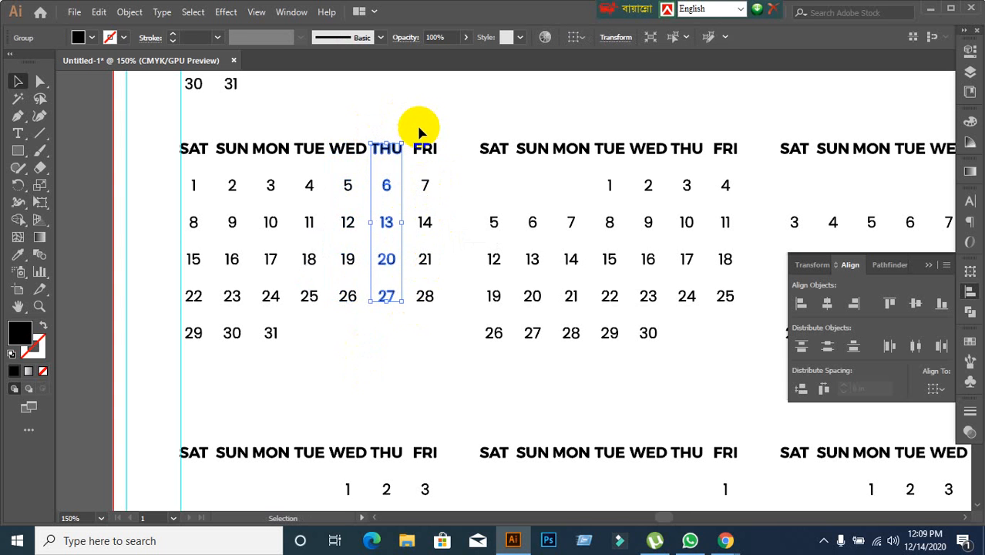
pyautogui.moveTo(411, 127); pyautogui.dragTo(459, 340)
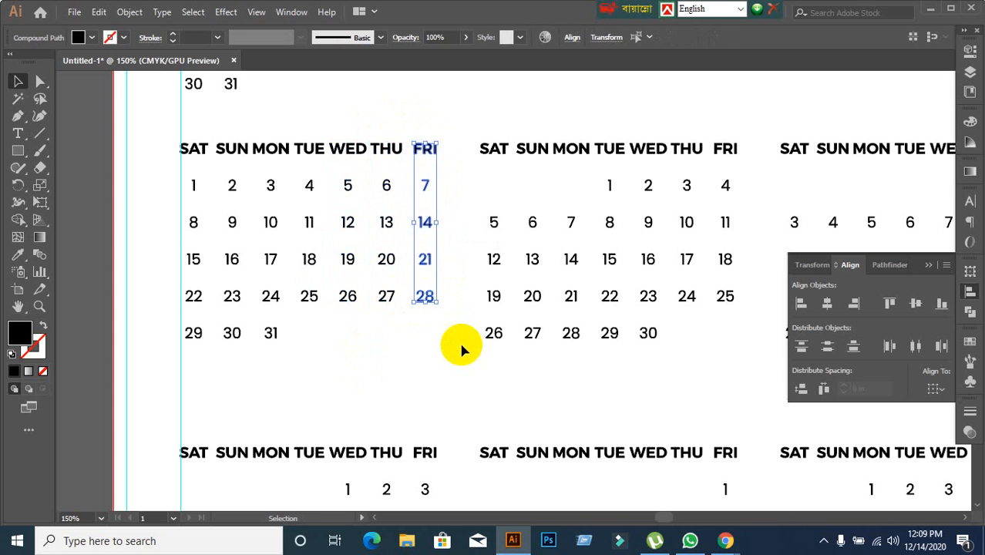
pyautogui.hotkey('ctrl', 'g')
pyautogui.click(417, 387)
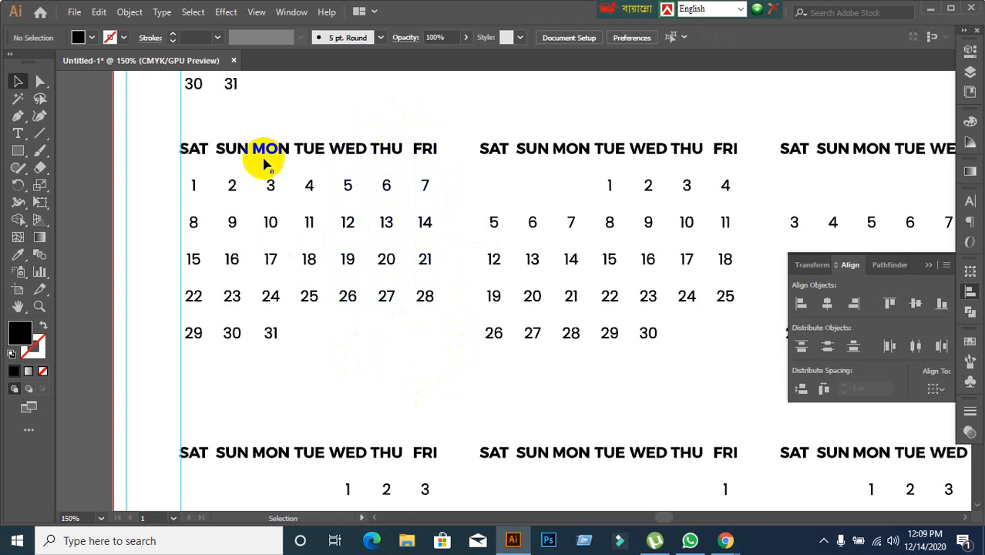
# Distribute the seven May weekday columns with equal horizontal spacing and group them into a single block.
pyautogui.click(270, 150)
pyautogui.click(286, 116)
pyautogui.moveTo(167, 130); pyautogui.dragTo(416, 356)
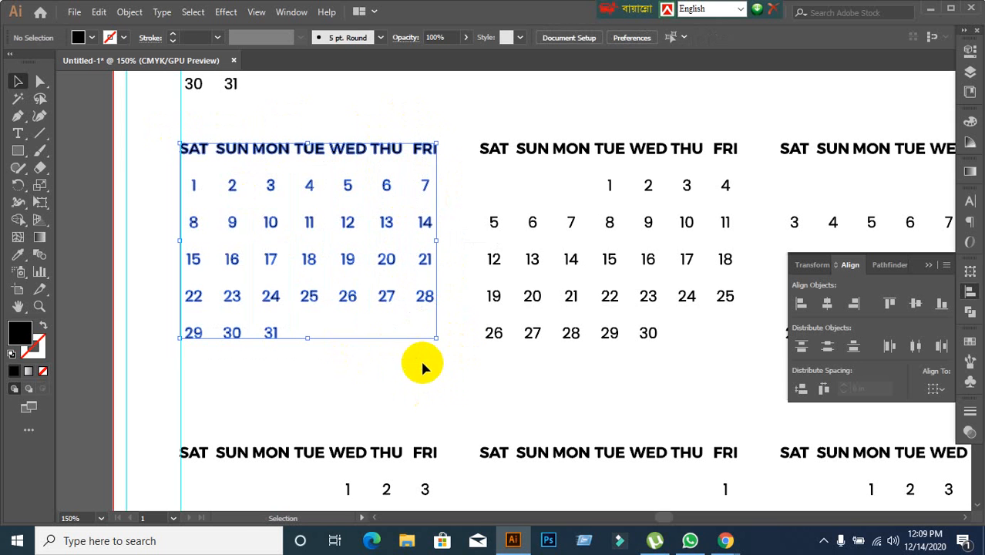
pyautogui.click(820, 387)
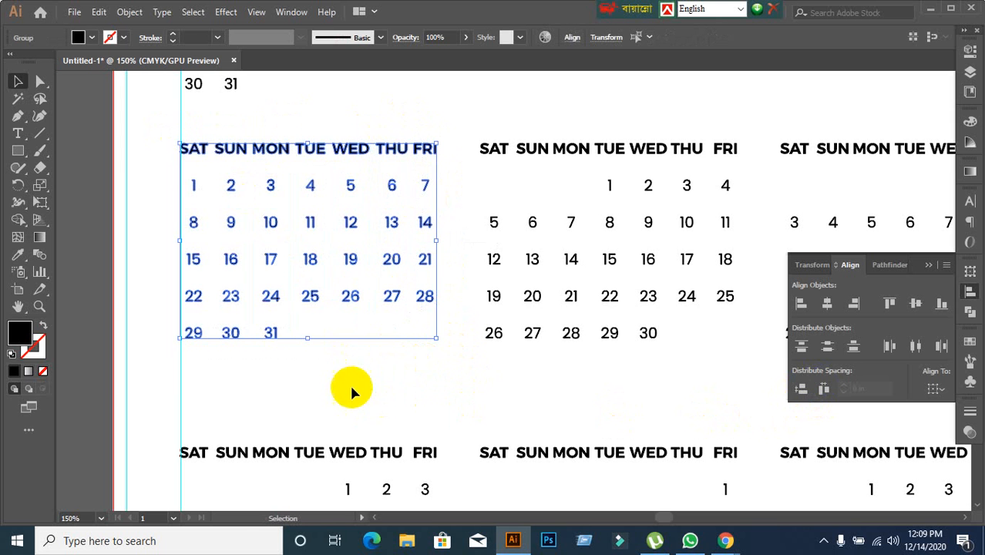
pyautogui.hotkey('ctrl', 'g')
pyautogui.click(350, 381)
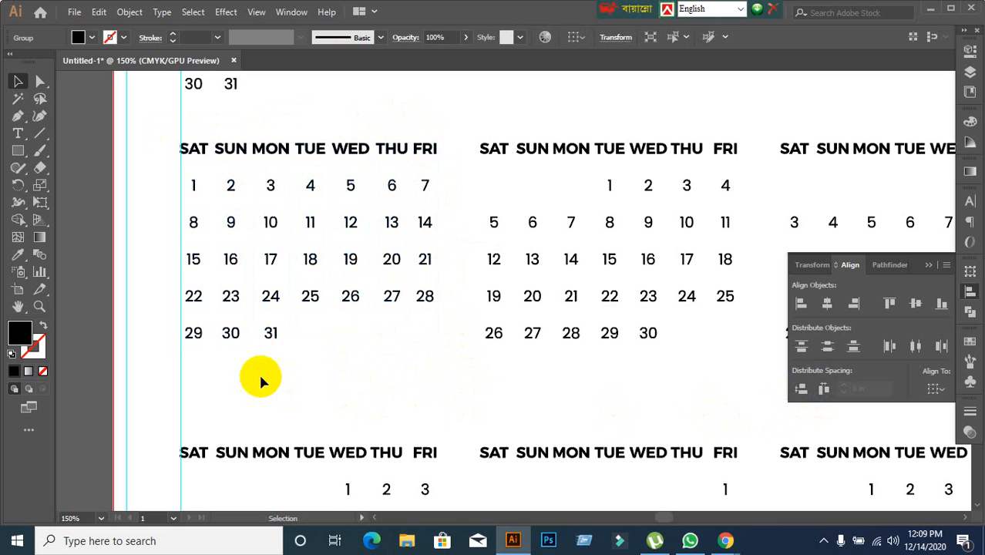
pyautogui.click(271, 334)
pyautogui.click(384, 390)
pyautogui.scroll(-1, 385, 390)
pyautogui.moveTo(465, 400); pyautogui.dragTo(222, 356)
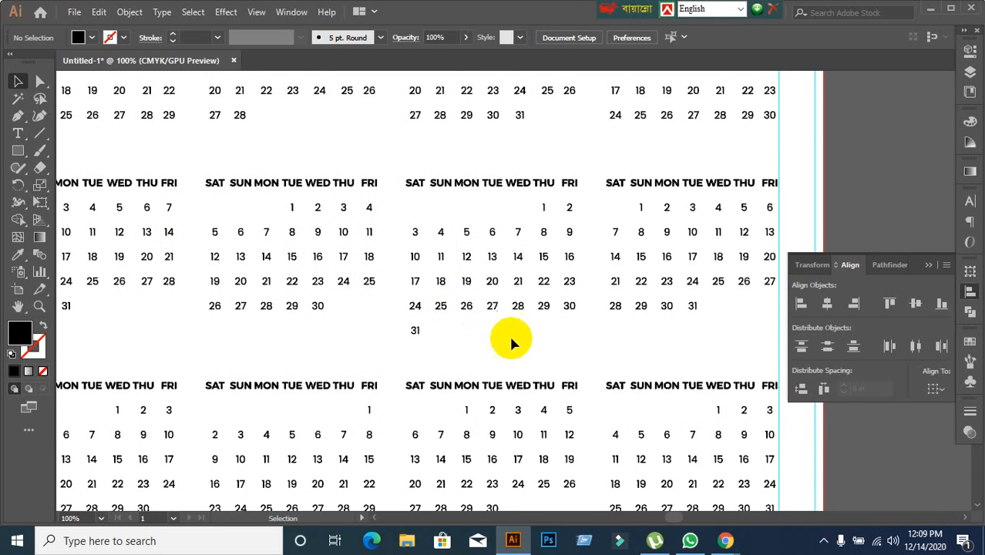
pyautogui.click(264, 239)
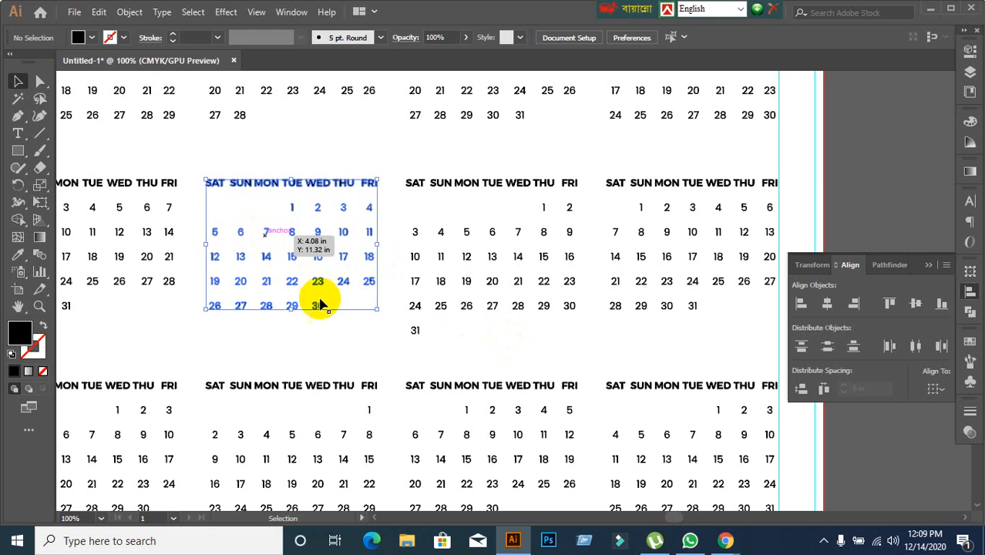
pyautogui.click(330, 348)
pyautogui.scroll(-2, 363, 345)
pyautogui.moveTo(218, 329); pyautogui.dragTo(386, 326)
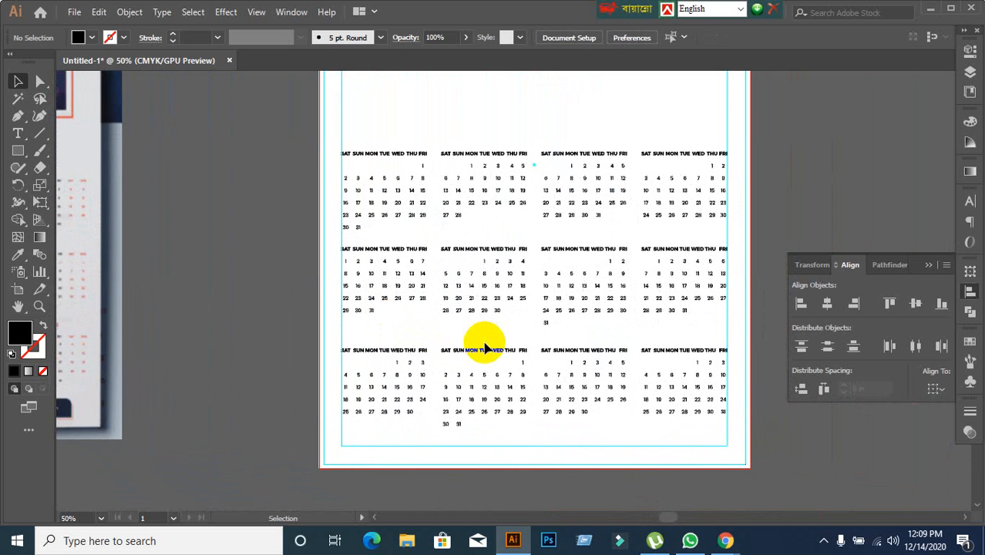
# Show all the hidden month titles above the twelve calendar blocks and clear the selection.
pyautogui.scroll(-2, 485, 349)
pyautogui.hotkey('ctrl', 'alt', '3')
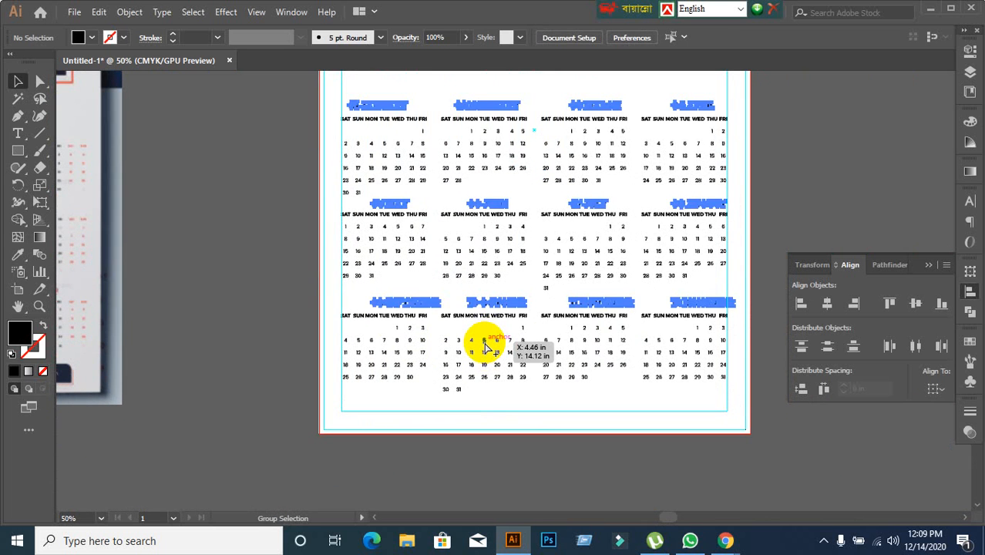
pyautogui.click(267, 221)
pyautogui.scroll(1, 276, 193)
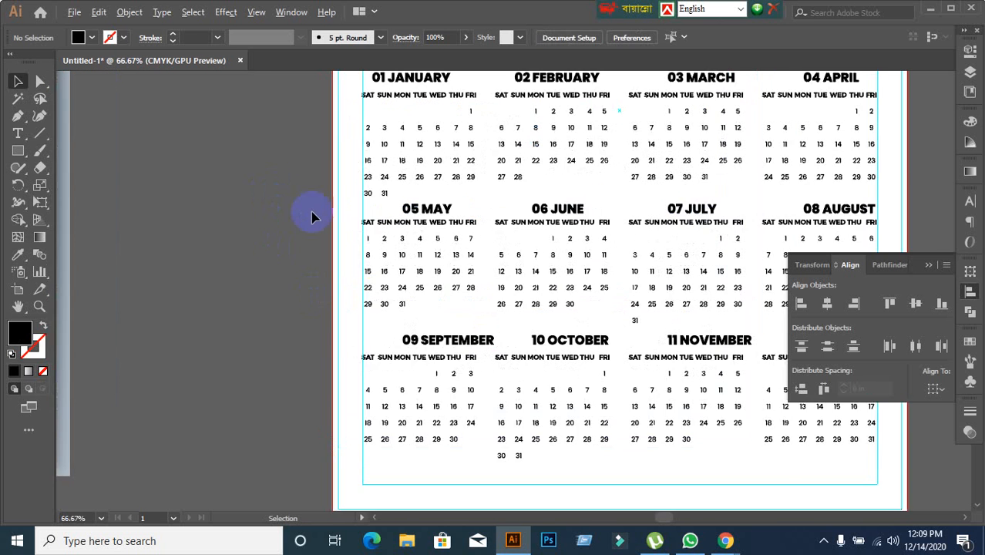
pyautogui.moveTo(383, 193); pyautogui.dragTo(341, 270)
pyautogui.scroll(1, 327, 224)
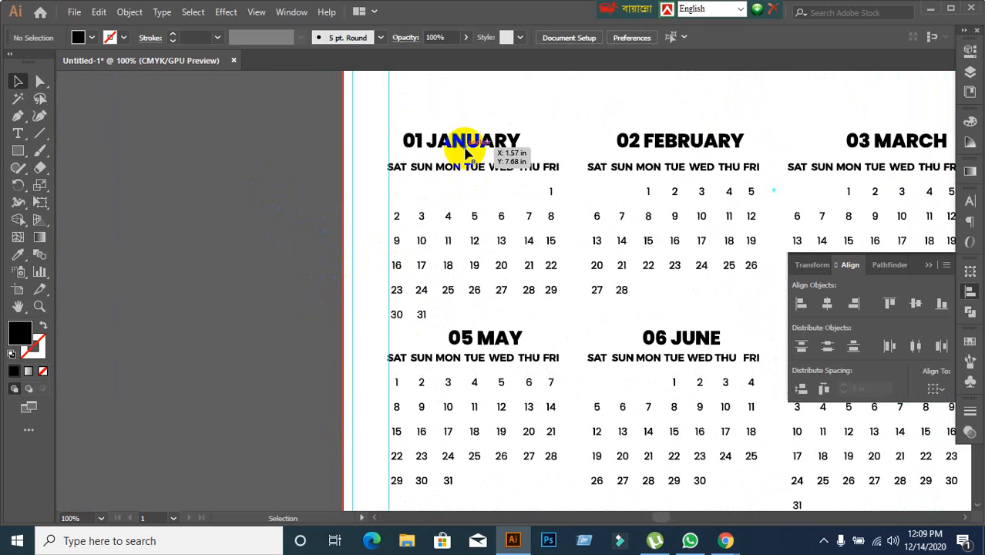
# Move the 01 JANUARY title slightly down, closer to the weekday labels of its block.
pyautogui.click(451, 212)
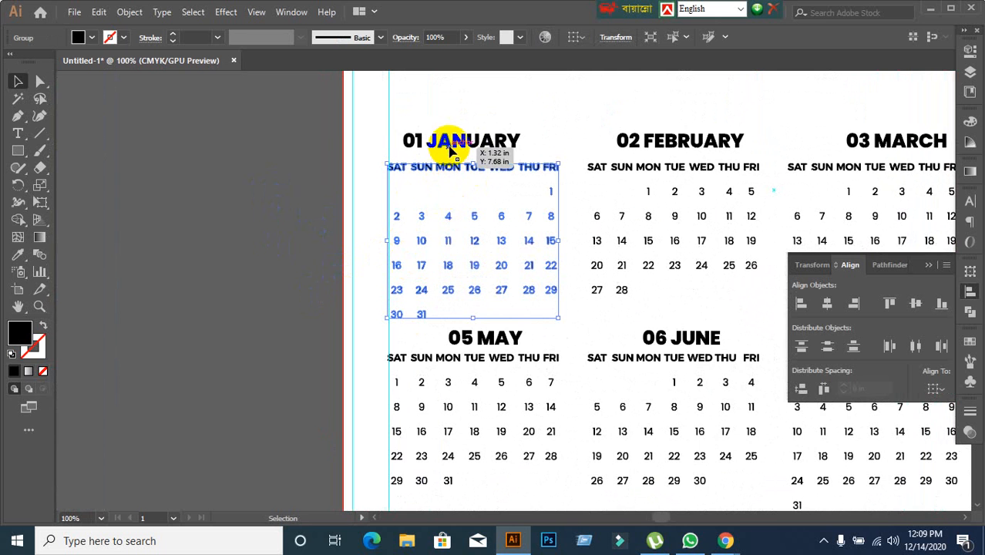
pyautogui.click(312, 219)
pyautogui.scroll(-2, 297, 235)
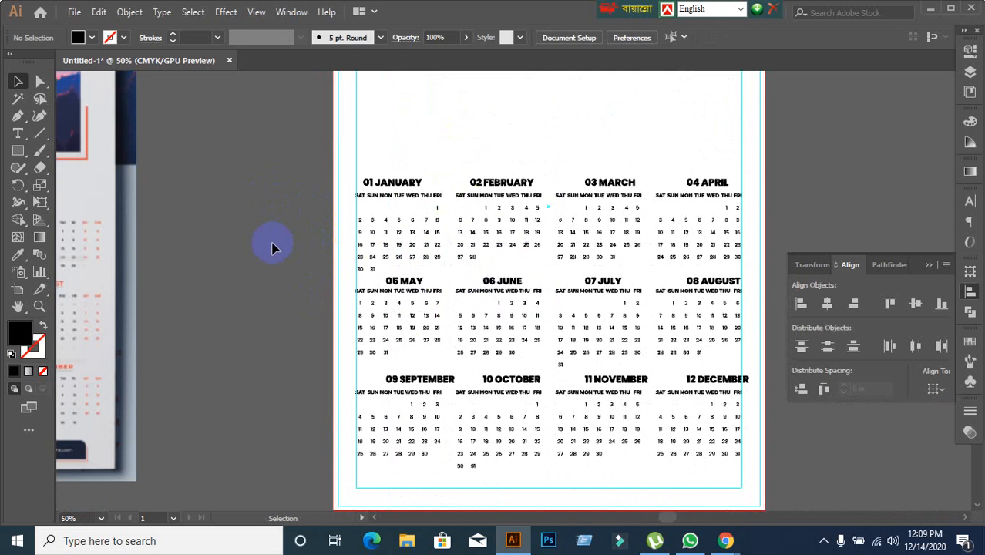
pyautogui.moveTo(273, 245); pyautogui.dragTo(352, 227)
pyautogui.scroll(2, 521, 214)
pyautogui.moveTo(402, 163); pyautogui.dragTo(399, 170)
pyautogui.click(246, 266)
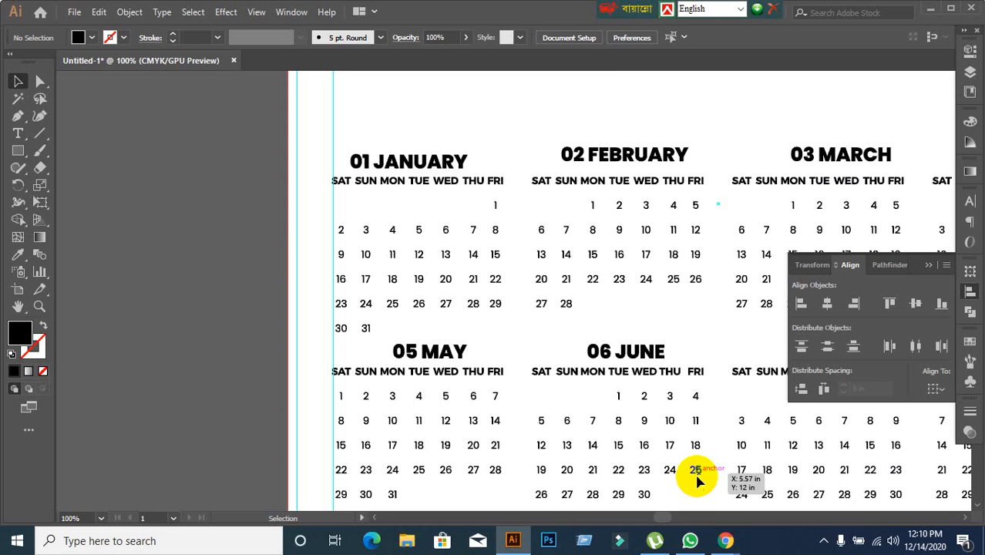
# Switch to Chrome, open the Google Meet call and move the floating keyboard language bar off the calendar template tabs.
pyautogui.click(725, 543)
pyautogui.click(639, 486)
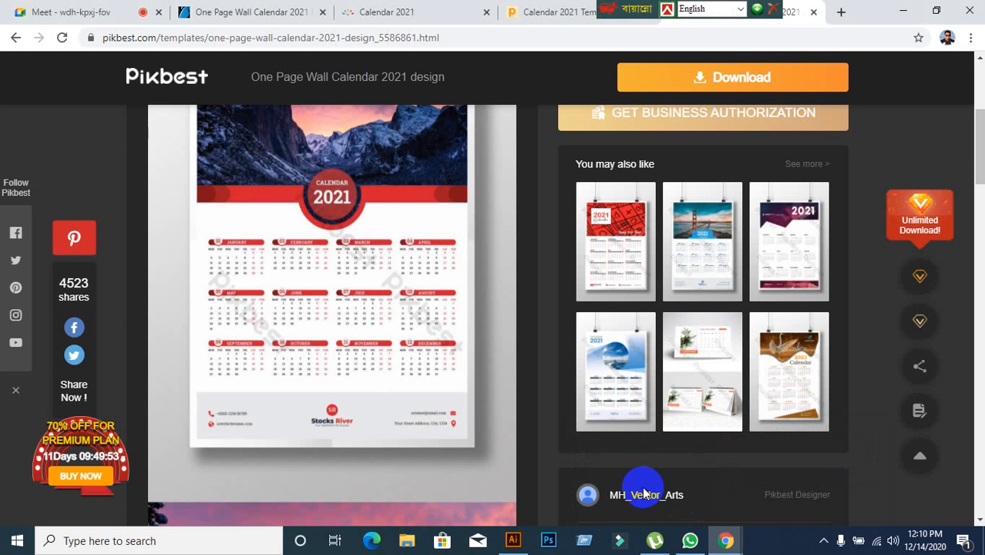
pyautogui.click(99, 23)
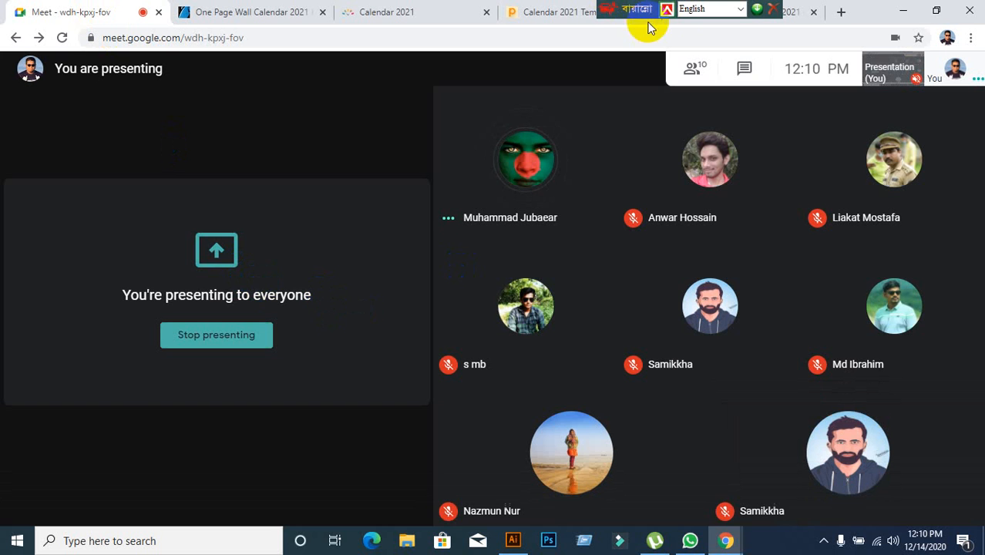
pyautogui.moveTo(638, 6); pyautogui.dragTo(433, 6)
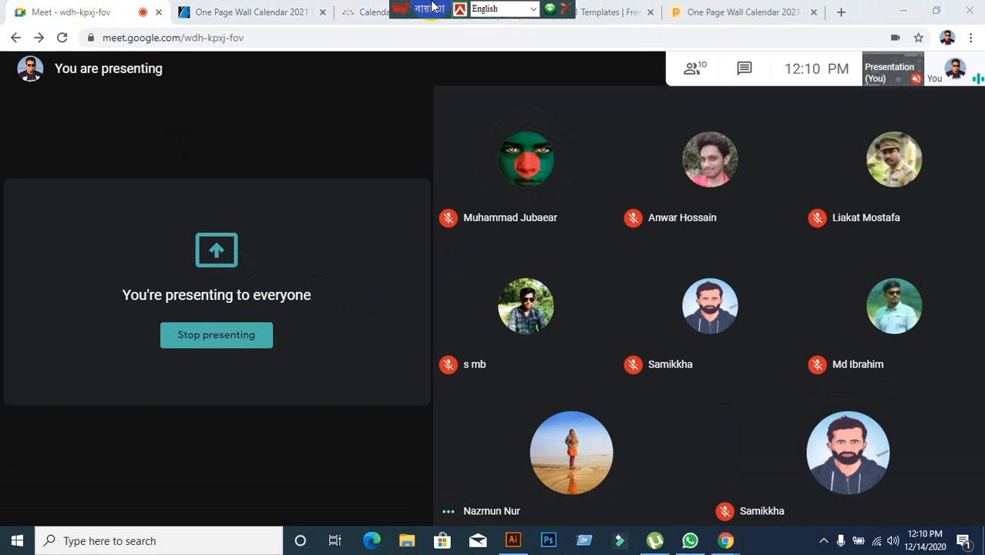
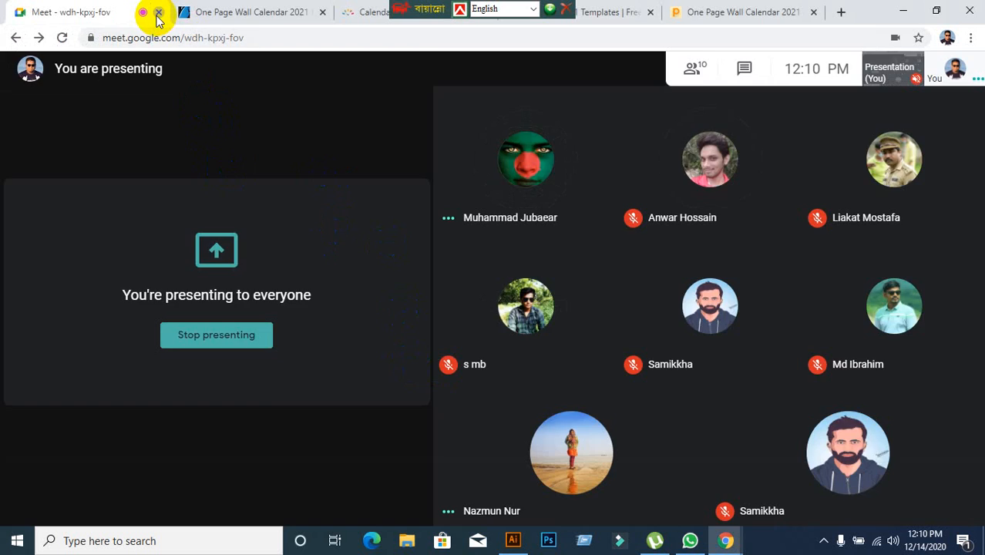
# Close the Google Meet tab, then disconnect and reconnect the computer's current Wi-Fi network.
pyautogui.click(157, 13)
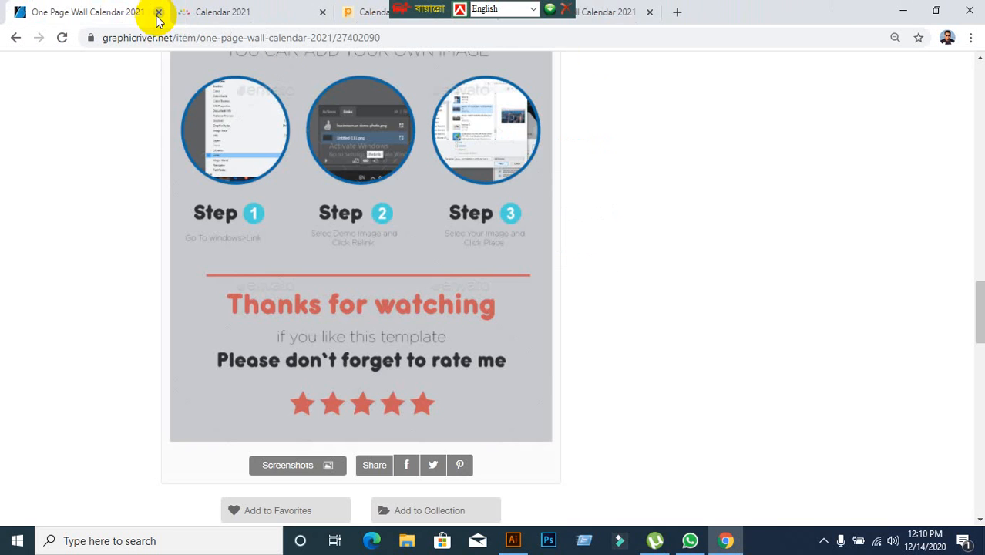
pyautogui.click(902, 12)
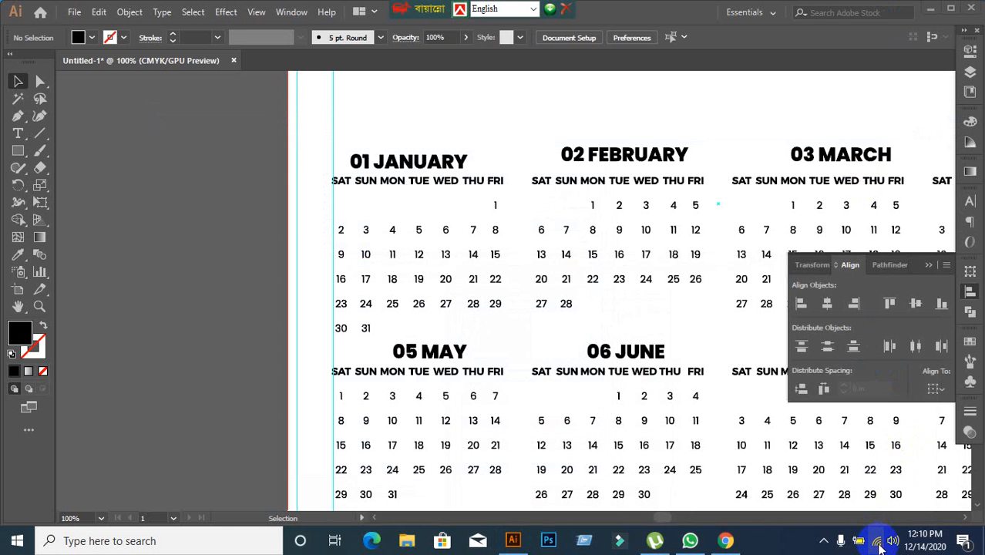
pyautogui.click(880, 544)
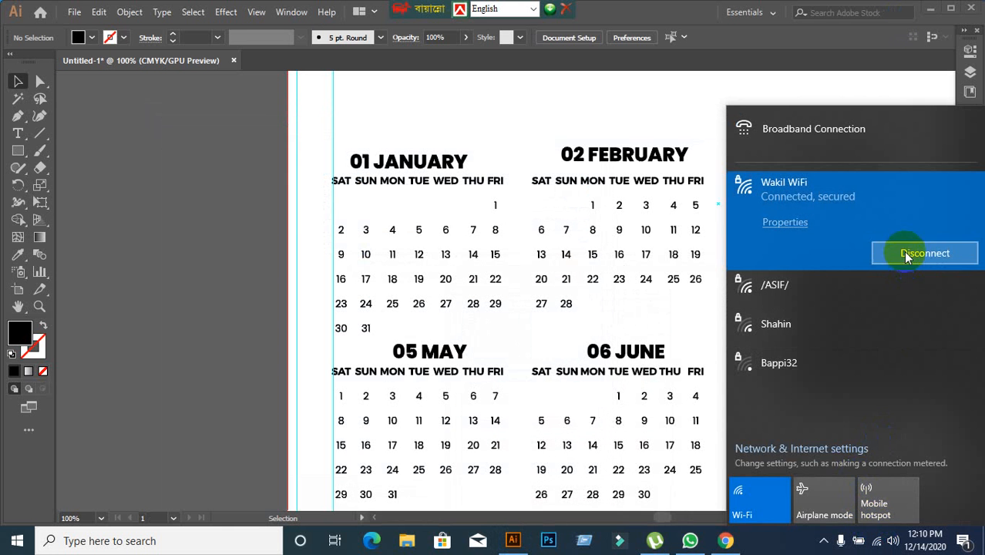
pyautogui.click(906, 254)
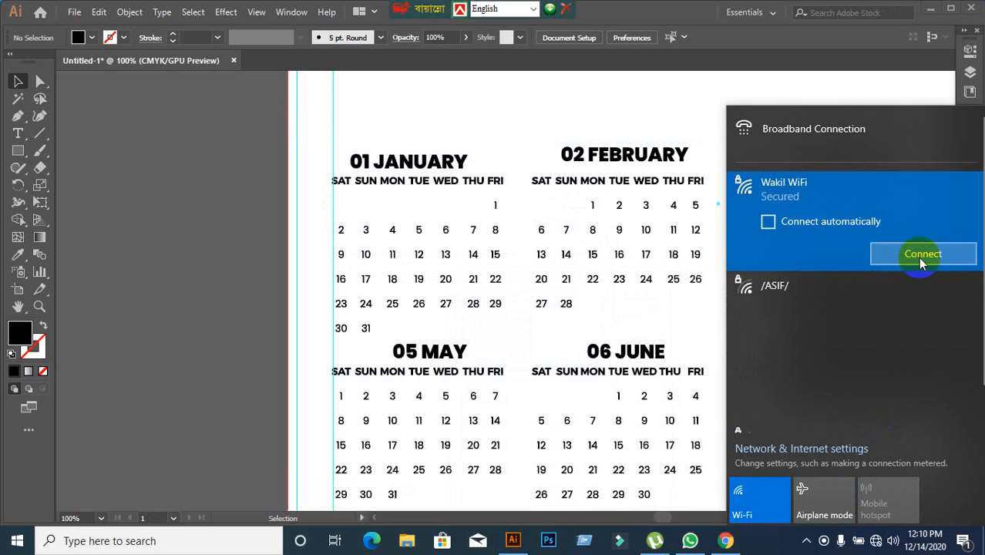
pyautogui.click(922, 254)
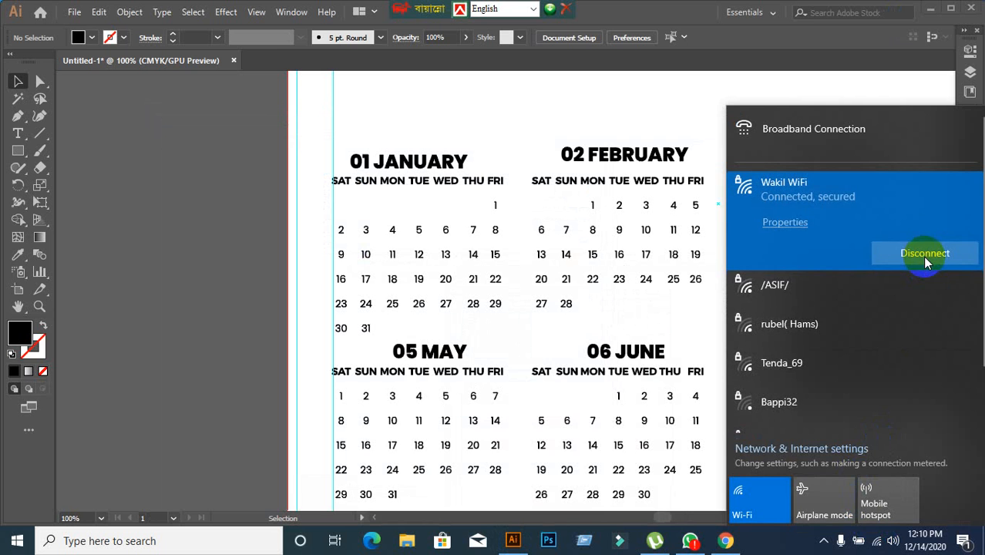
# Switch to Chrome, move the floating language toolbar clear of the browser tabs, and reopen the Google Meet call in a new tab.
pyautogui.click(725, 542)
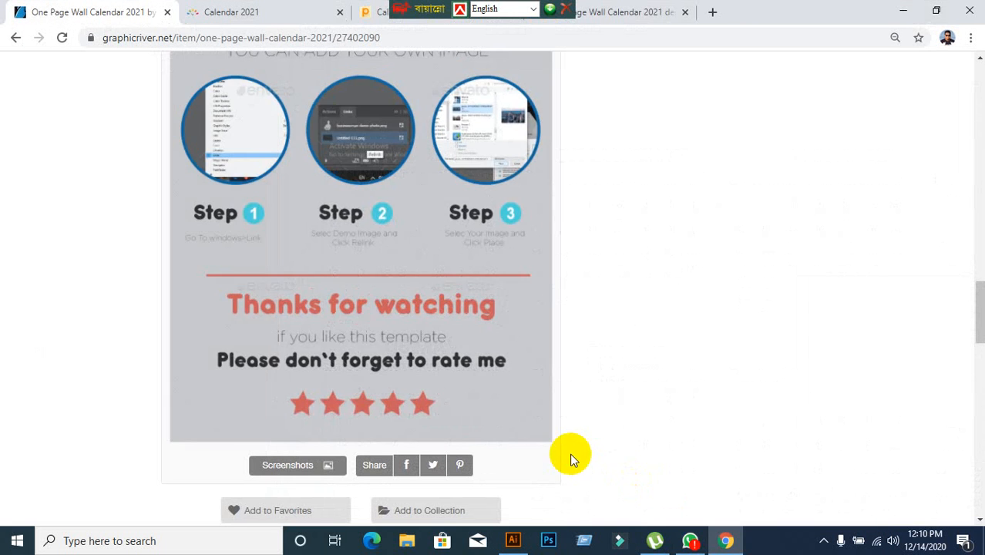
pyautogui.moveTo(434, 8); pyautogui.dragTo(872, 9)
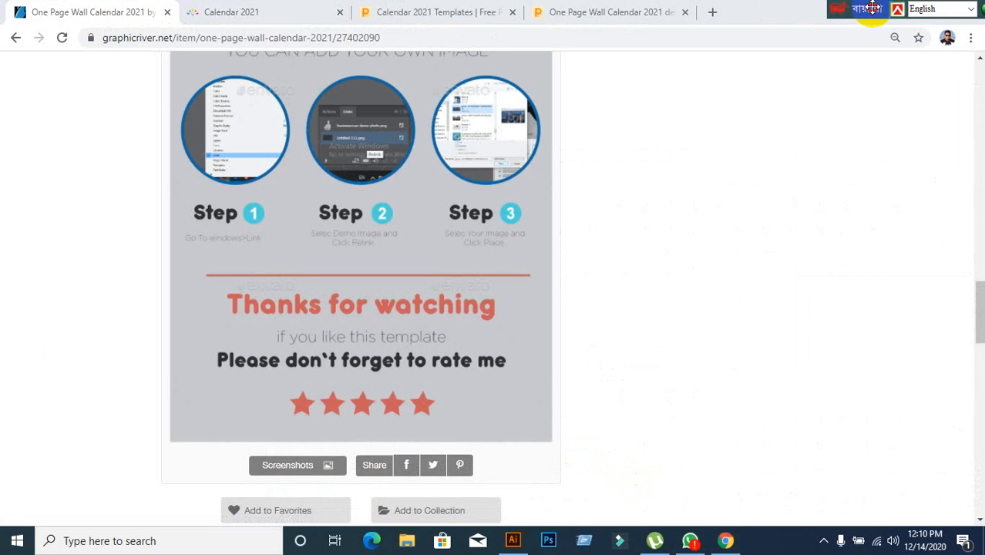
pyautogui.click(710, 13)
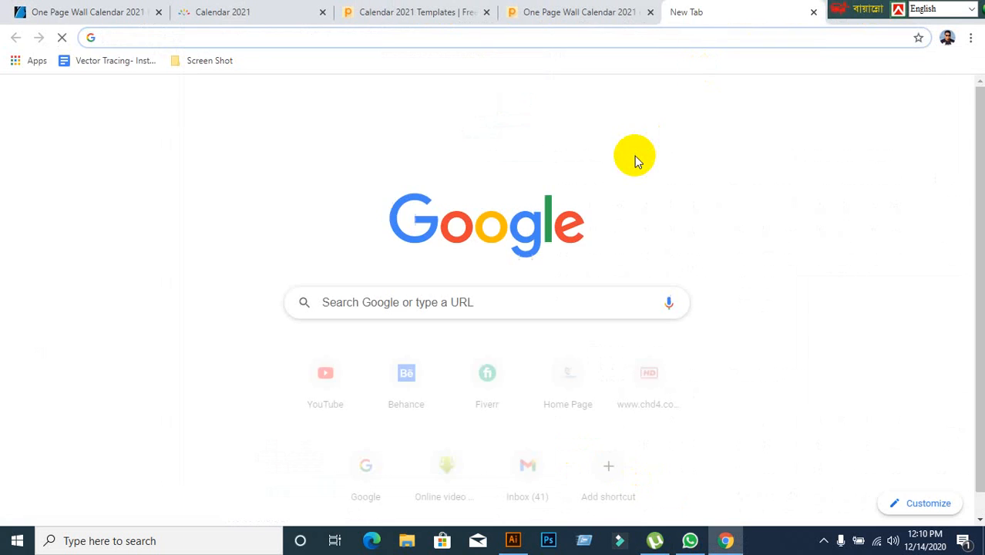
pyautogui.write('m')
pyautogui.press('Return')
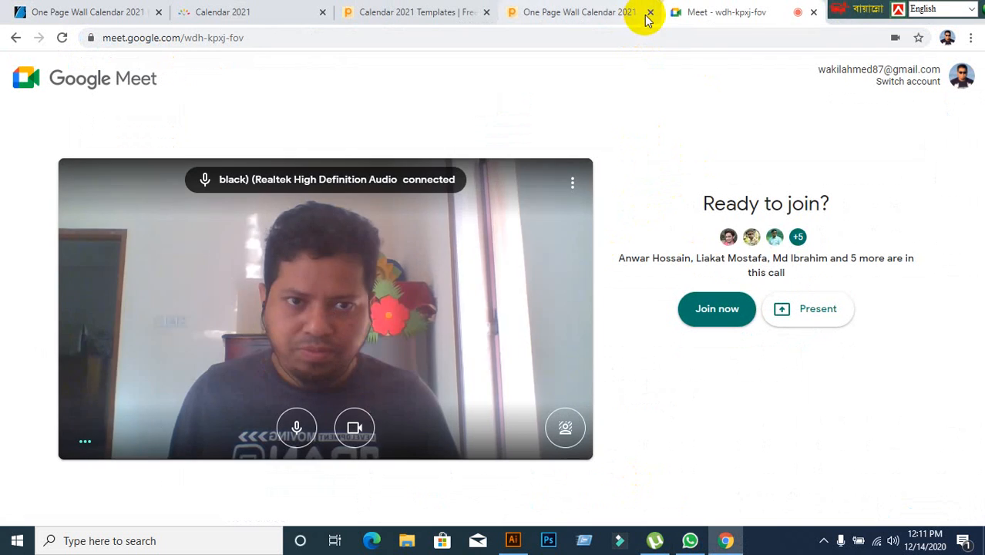
# Close the Calendar 2021 Templates tab, the second One Page Wall Calendar 2021 tab and the Calendar 2021 tab, keeping the Meet tab open.
pyautogui.click(649, 13)
pyautogui.click(486, 13)
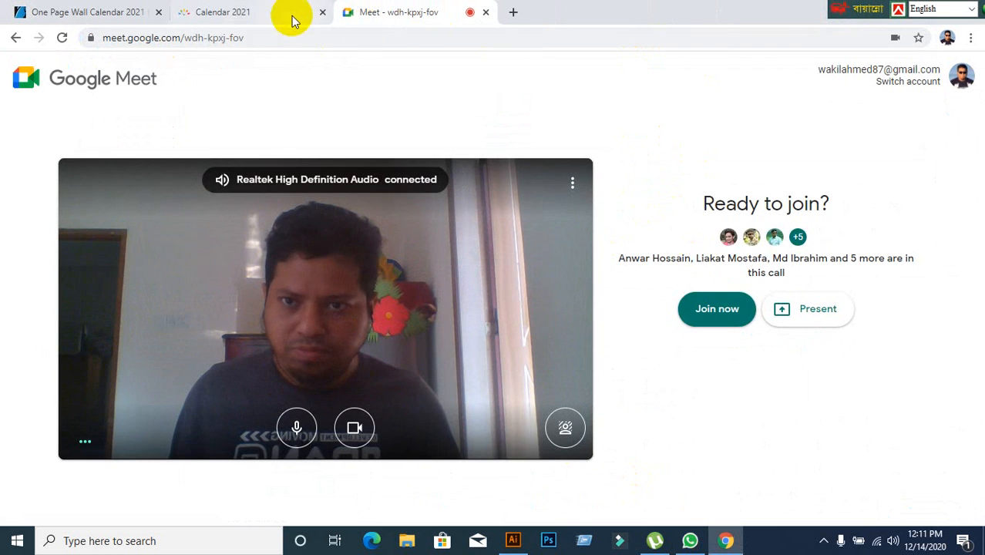
pyautogui.click(293, 16)
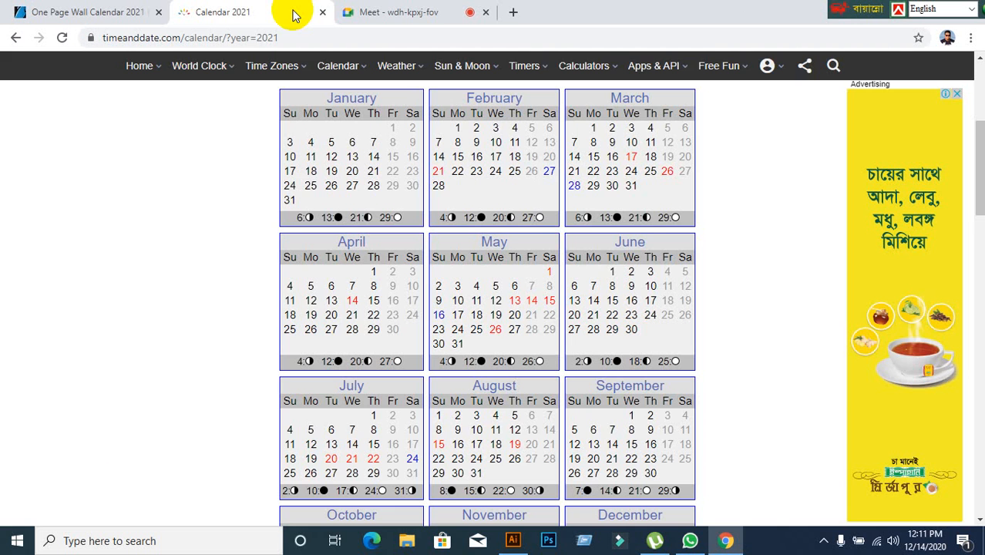
pyautogui.click(386, 13)
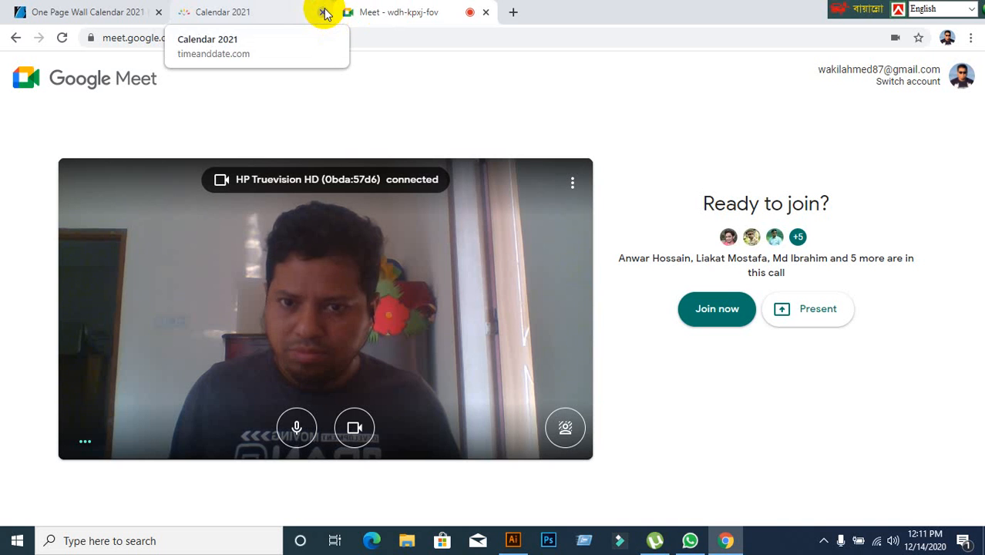
pyautogui.click(322, 12)
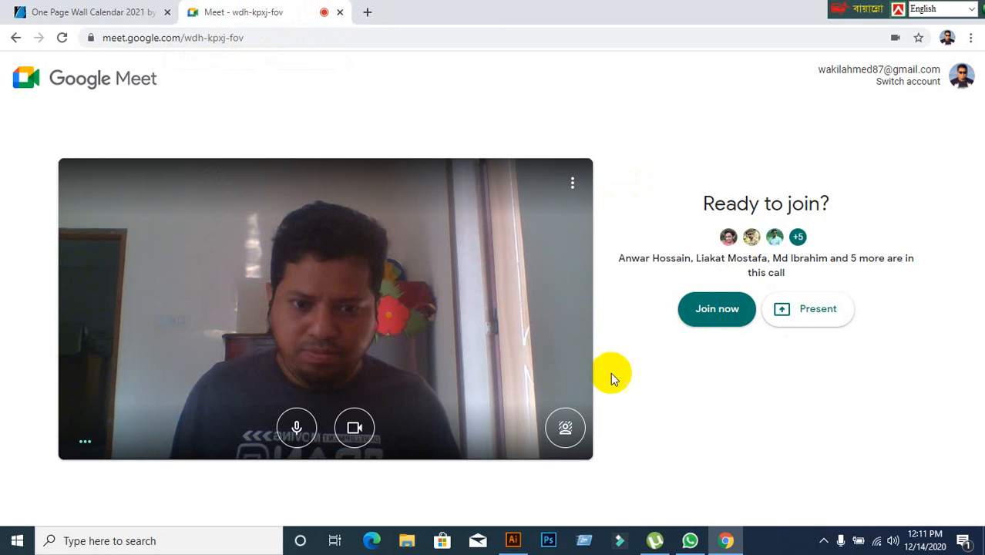
# Join the Meet call with the camera turned off and the microphone unmuted.
pyautogui.click(362, 427)
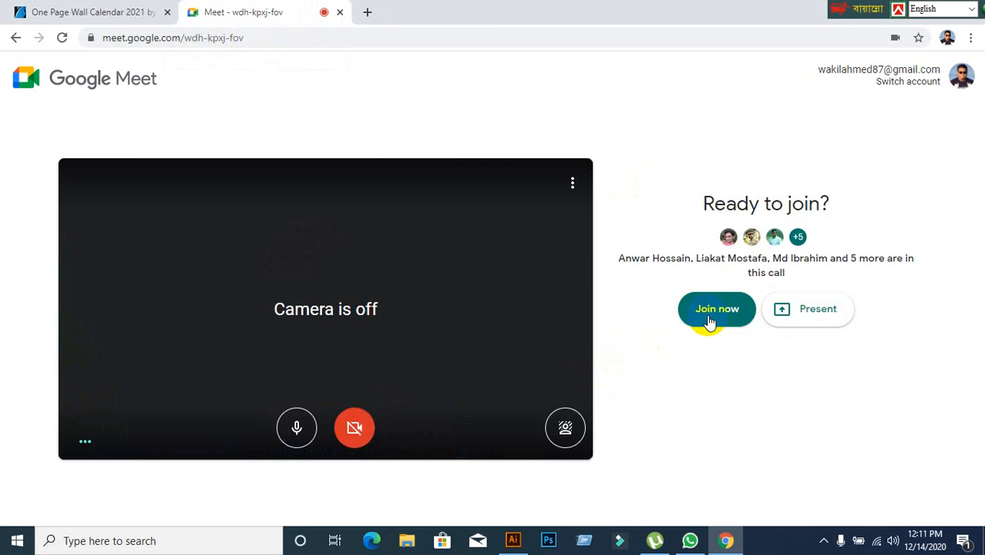
pyautogui.click(710, 322)
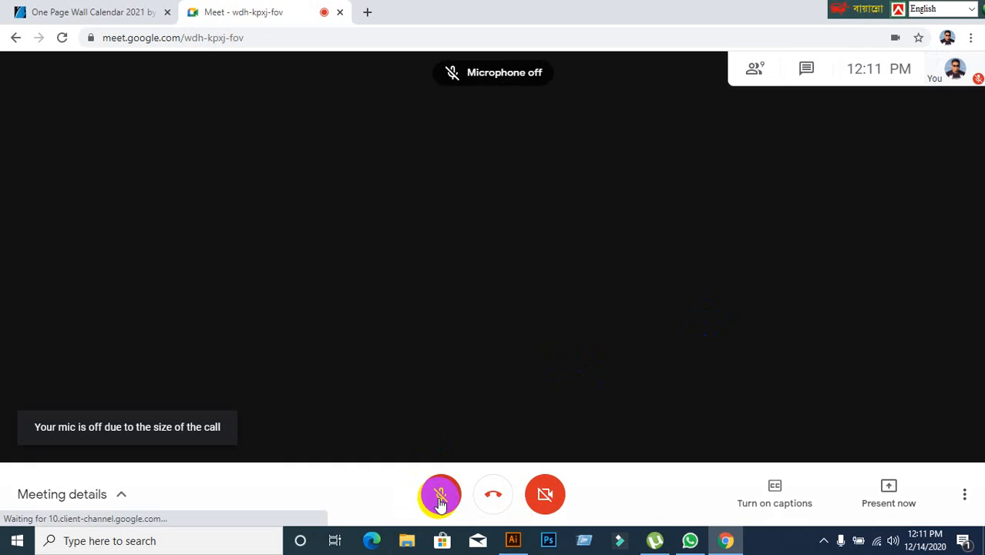
pyautogui.click(441, 501)
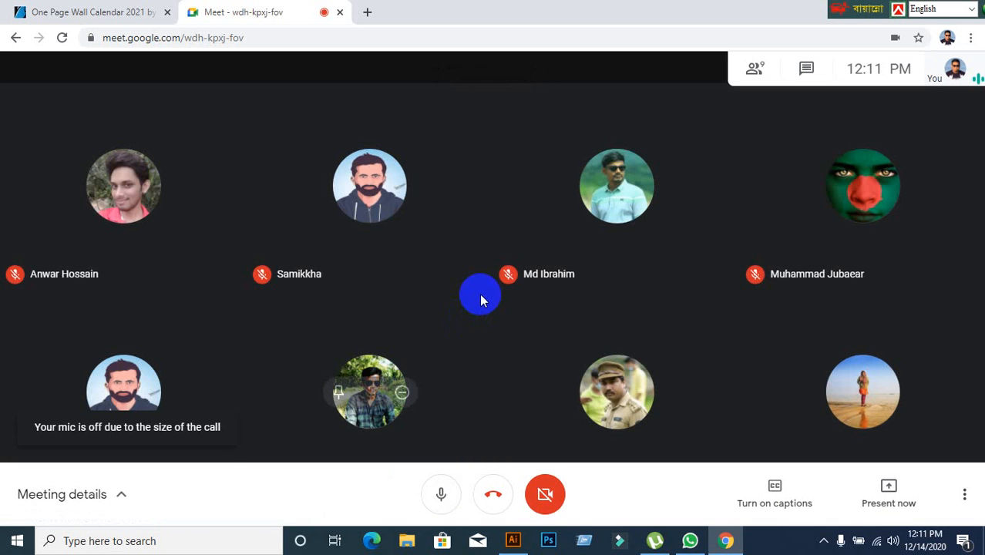
pyautogui.click(512, 540)
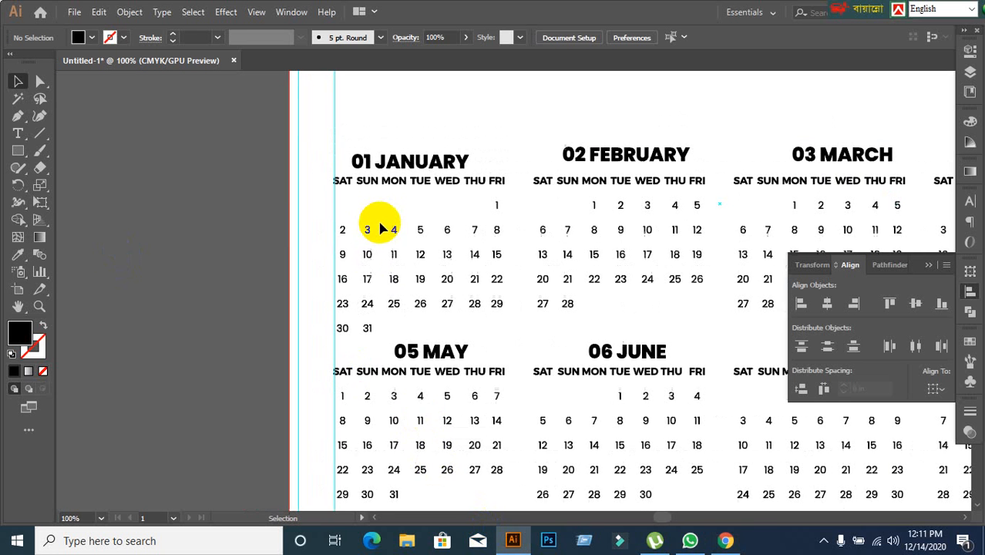
pyautogui.moveTo(360, 236); pyautogui.dragTo(403, 274)
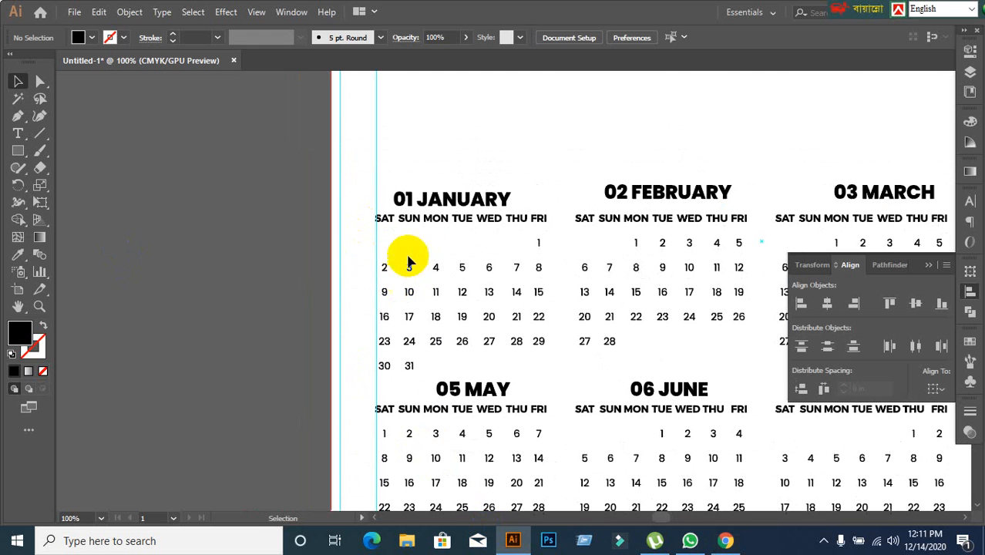
pyautogui.click(433, 205)
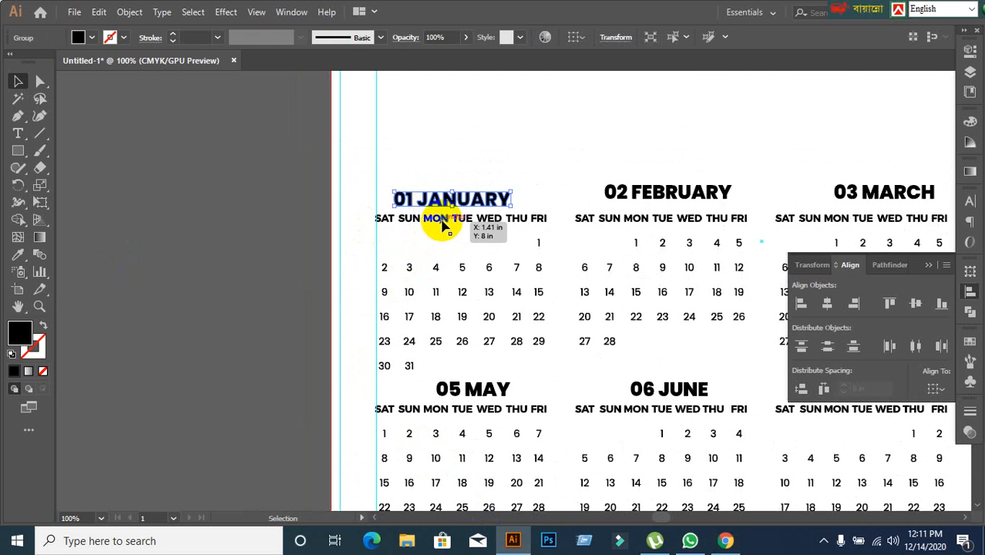
pyautogui.keyDown('shift'); pyautogui.click(443, 223); pyautogui.keyUp('shift')
pyautogui.click(443, 224)
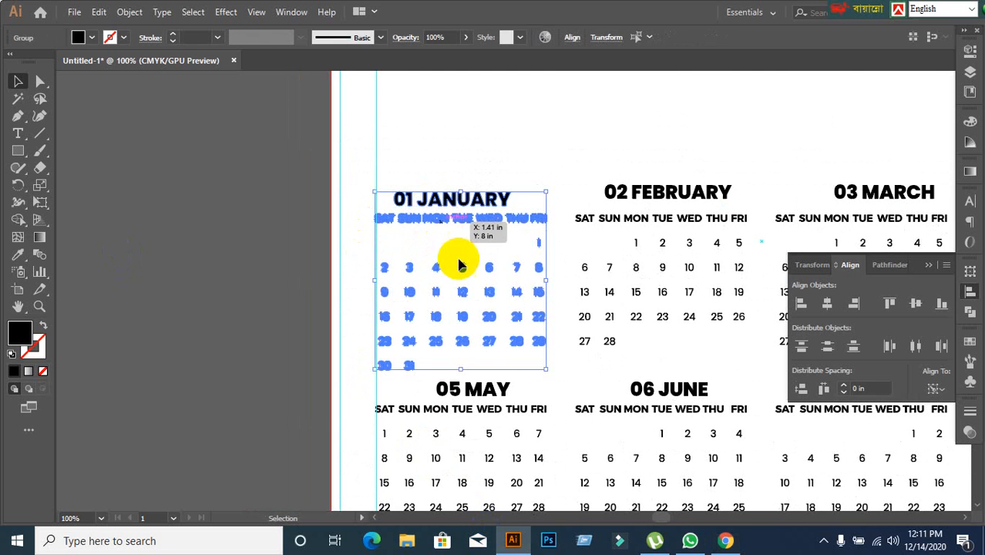
pyautogui.click(235, 314)
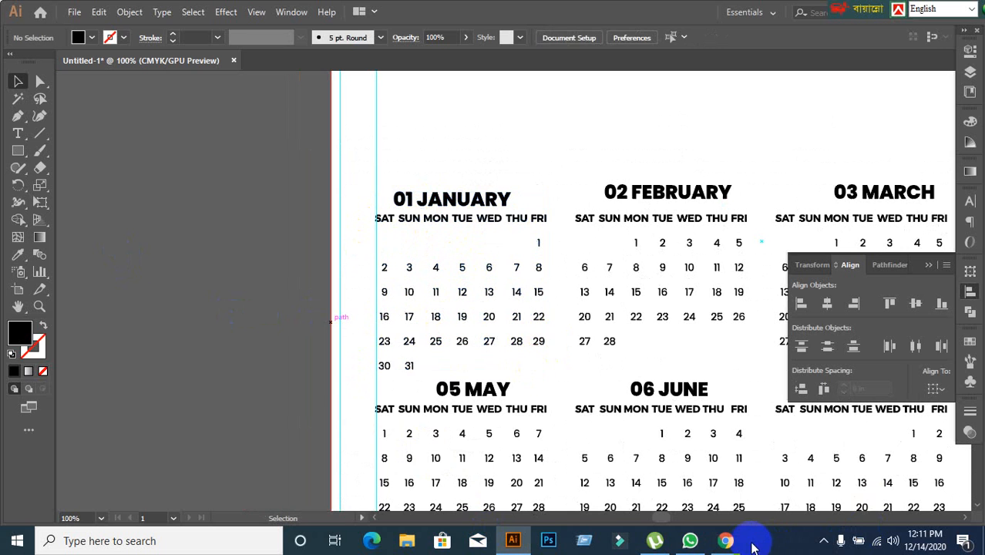
# Switch to Chrome, present the entire screen to the Meet call, and hide the screen-sharing notice.
pyautogui.click(736, 542)
pyautogui.click(906, 506)
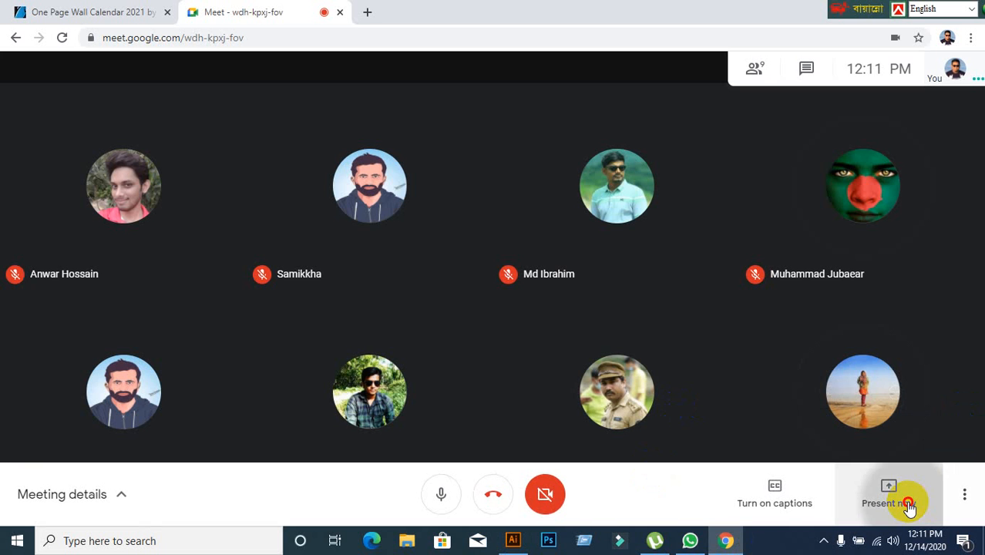
pyautogui.click(863, 371)
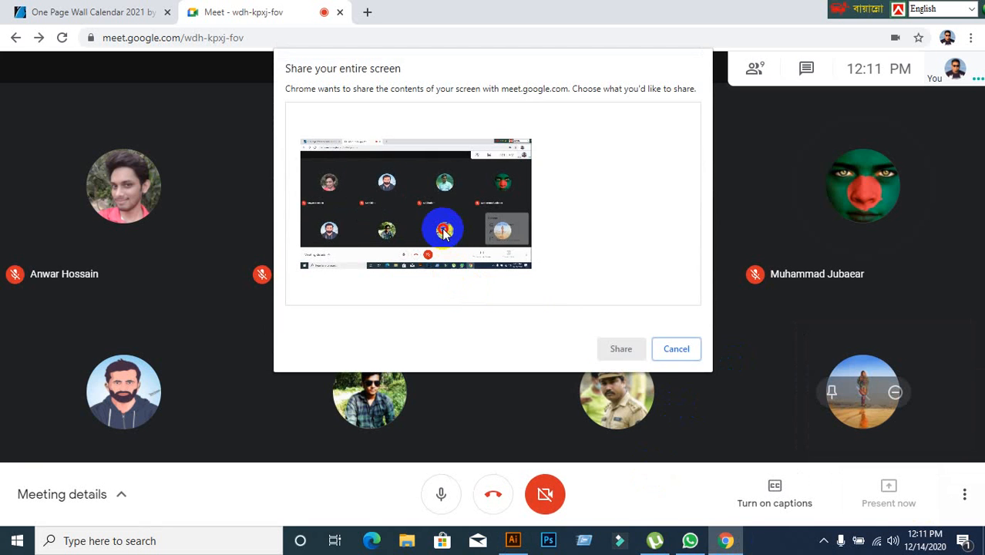
pyautogui.click(616, 348)
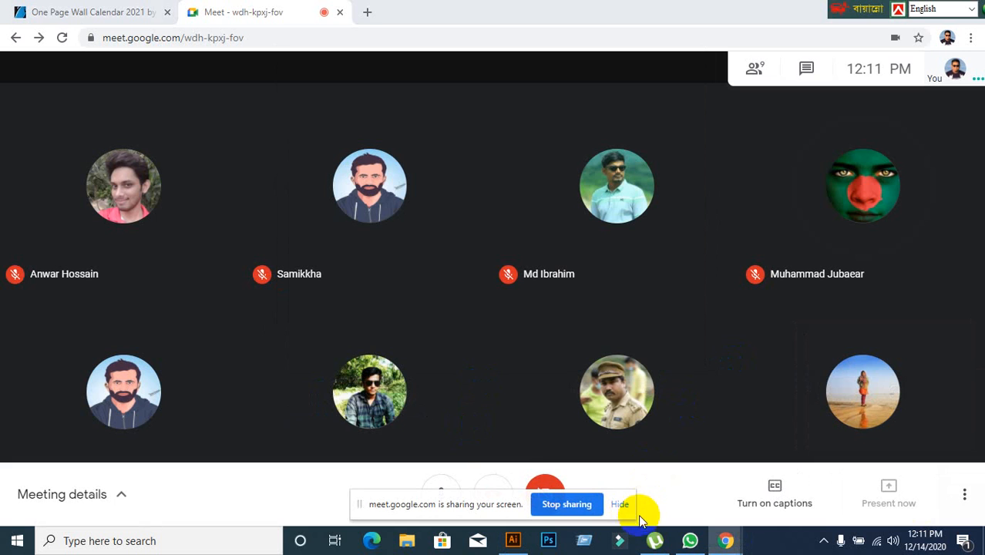
pyautogui.click(620, 506)
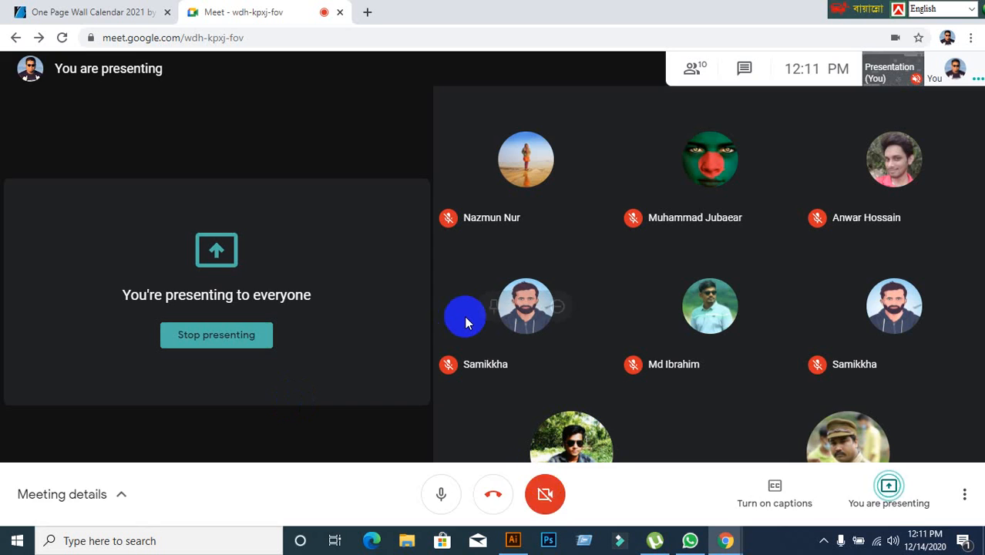
# Switch to Illustrator and left-align the January heading with its weekday and date grid, trying horizontal centre alignment first.
pyautogui.click(513, 540)
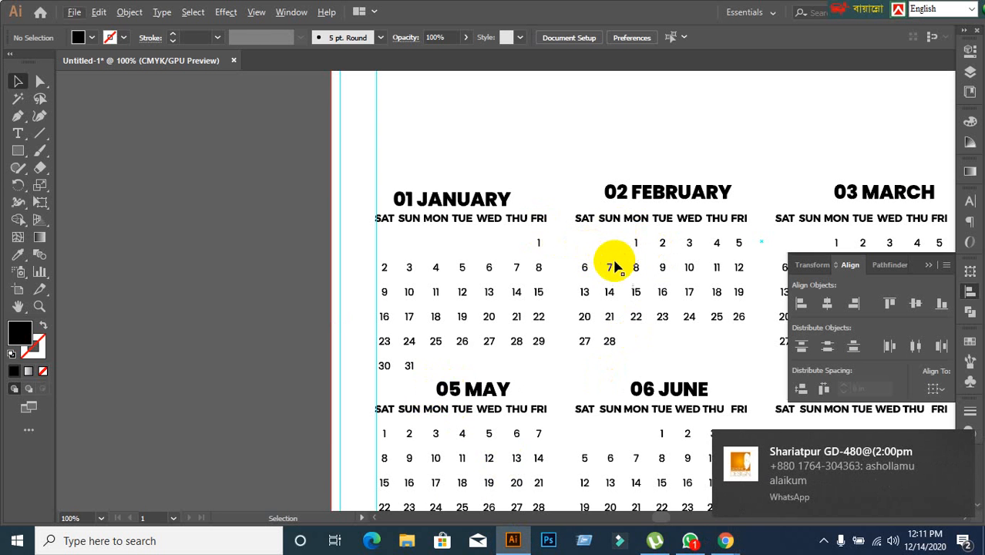
pyautogui.scroll(1, 547, 244)
pyautogui.scroll(-1, 546, 245)
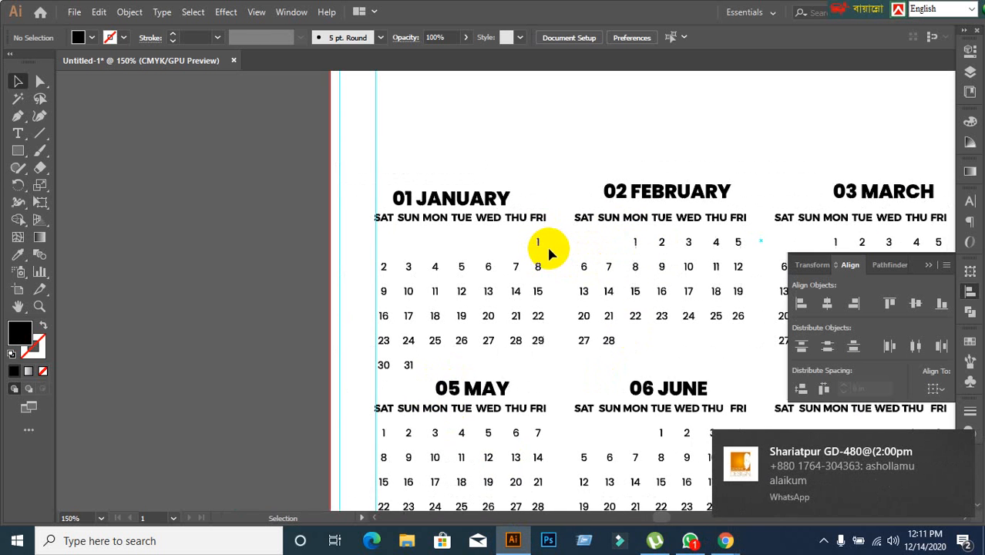
pyautogui.moveTo(493, 178); pyautogui.dragTo(411, 185)
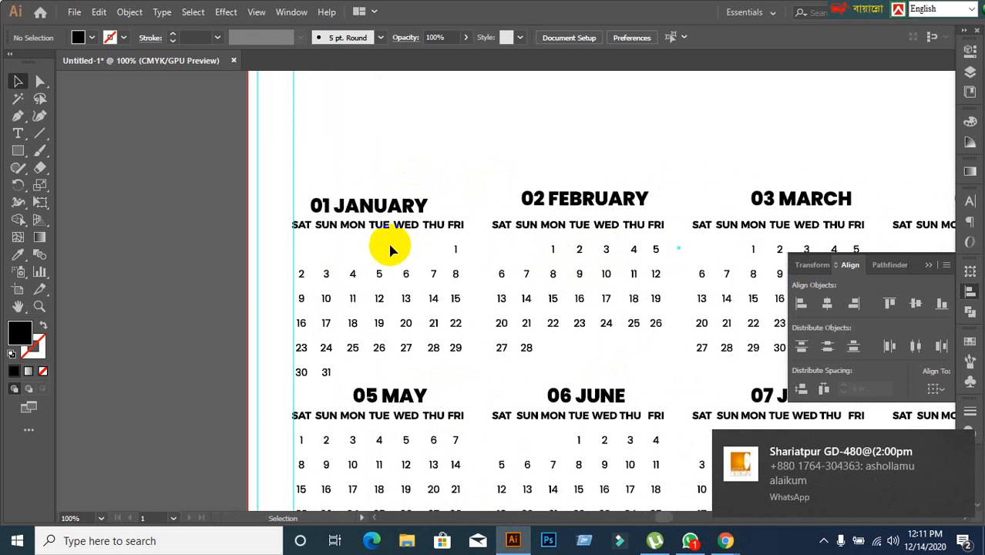
pyautogui.click(373, 206)
pyautogui.scroll(1, 385, 254)
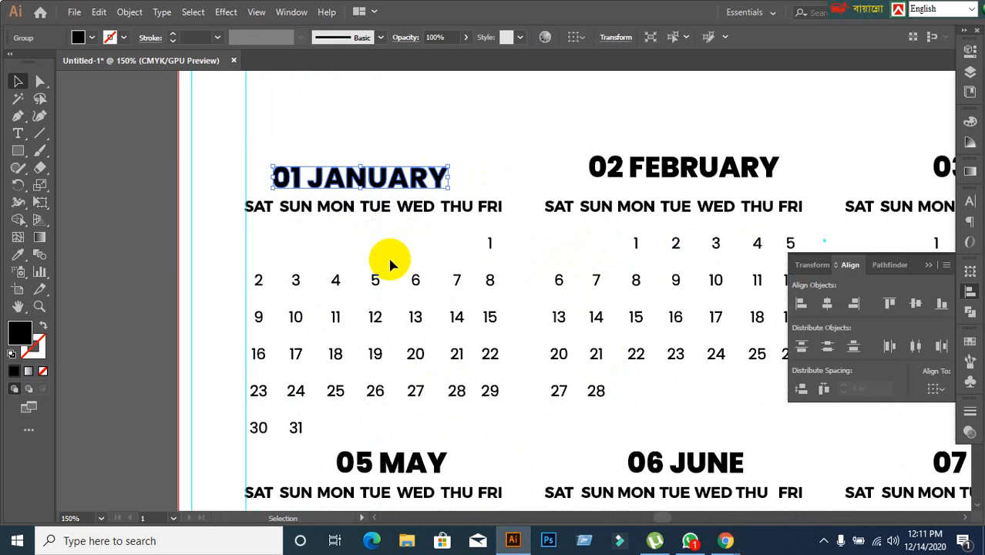
pyautogui.click(348, 208)
pyautogui.click(209, 266)
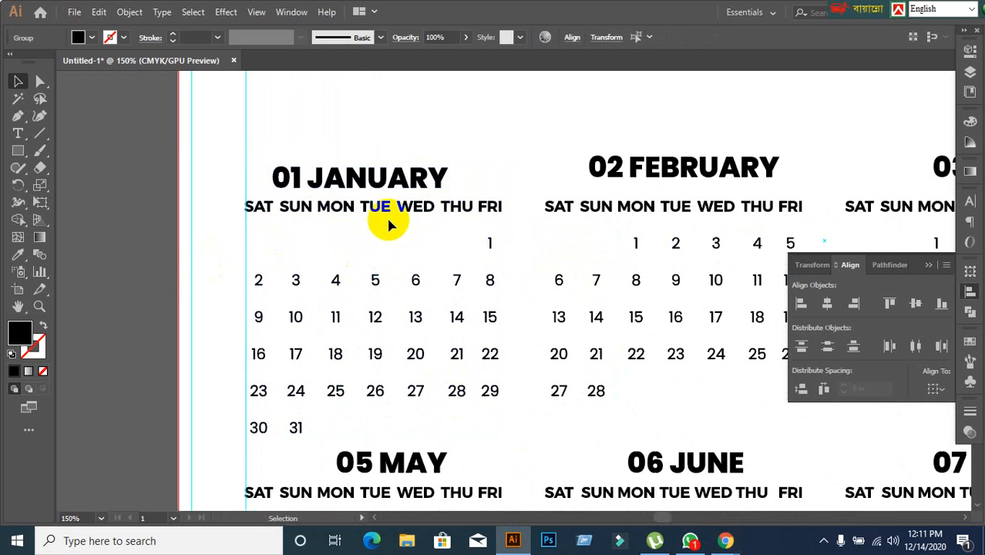
pyautogui.click(373, 239)
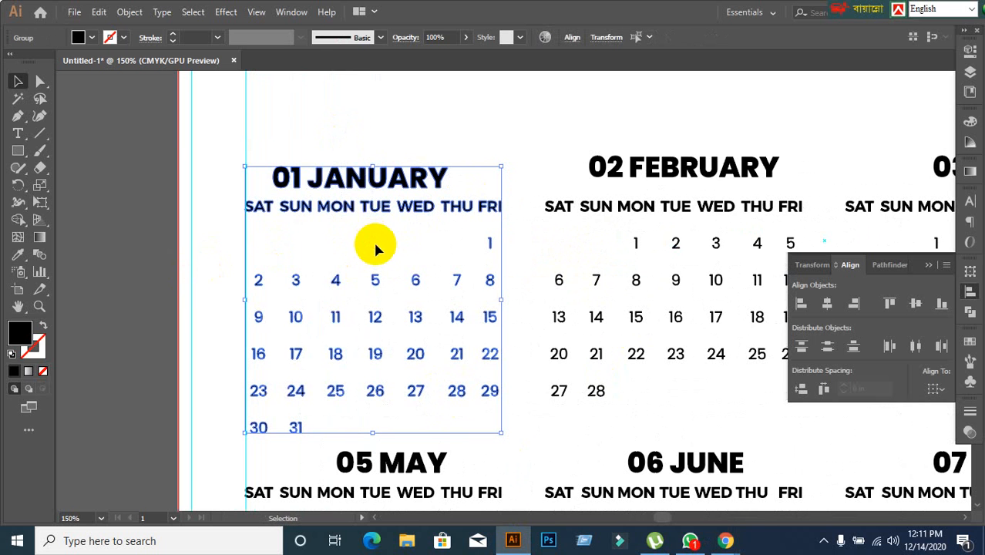
pyautogui.click(345, 215)
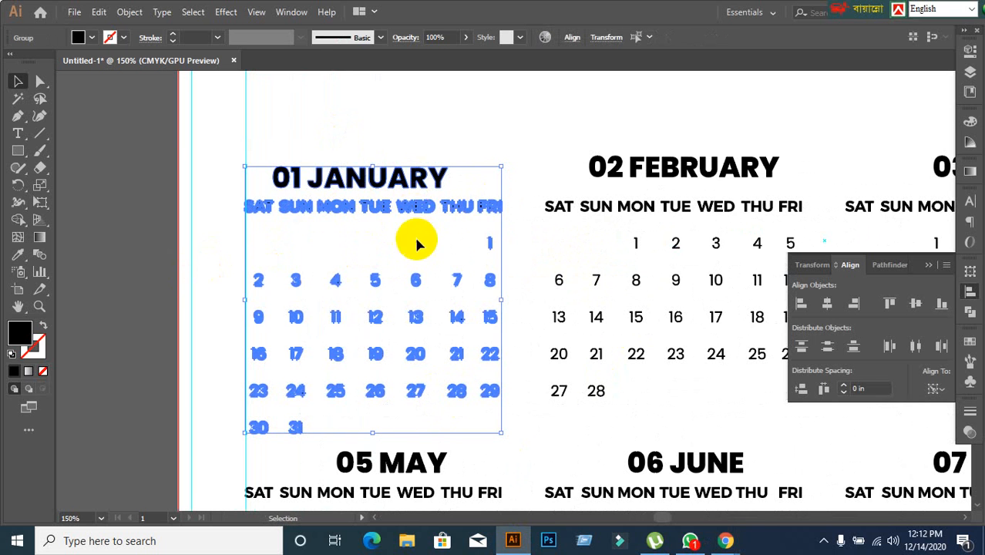
pyautogui.click(837, 306)
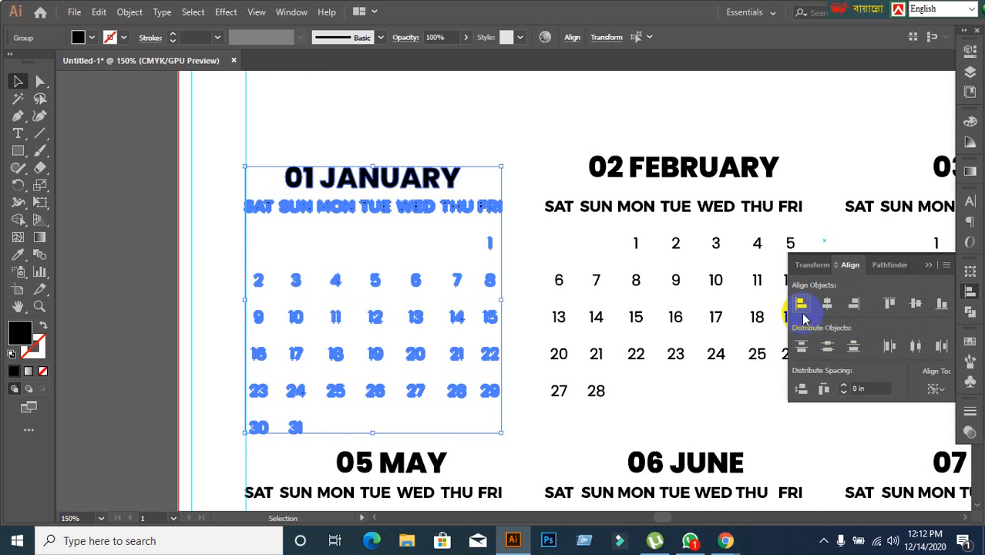
pyautogui.click(800, 305)
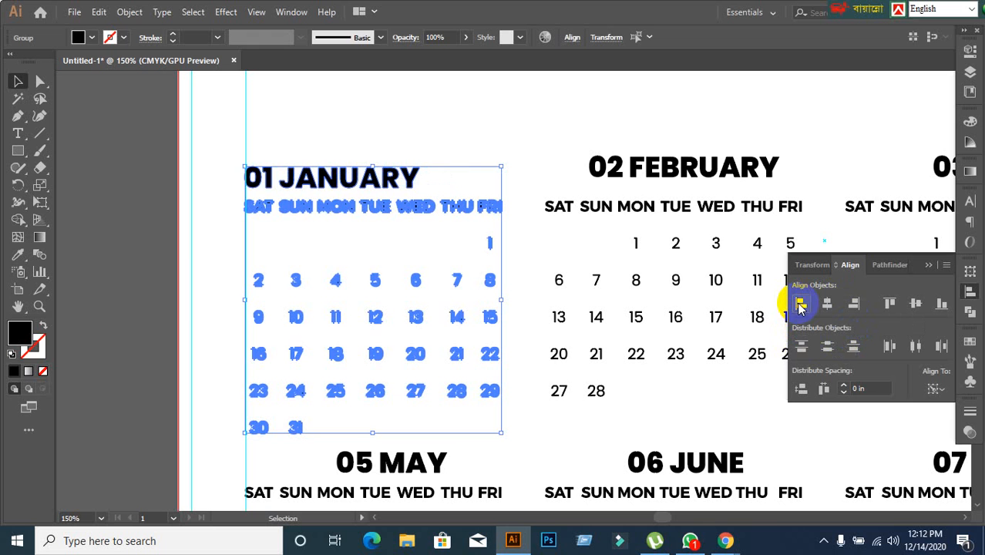
pyautogui.click(150, 274)
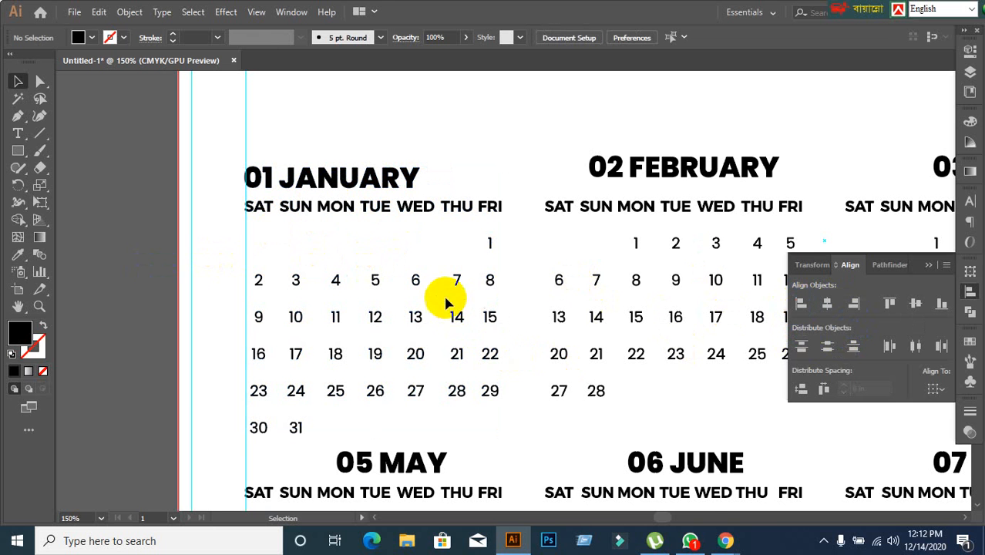
# Align the February, March and April headings to the January heading by vertical centre, using January as the key object.
pyautogui.moveTo(449, 302); pyautogui.dragTo(387, 261)
pyautogui.scroll(-1, 464, 281)
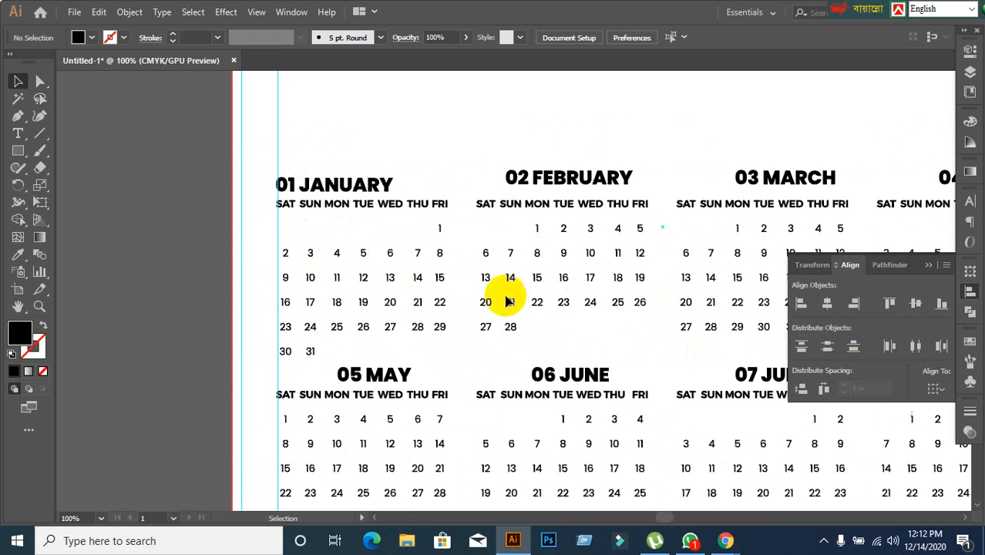
pyautogui.scroll(-1, 401, 212)
pyautogui.click(352, 202)
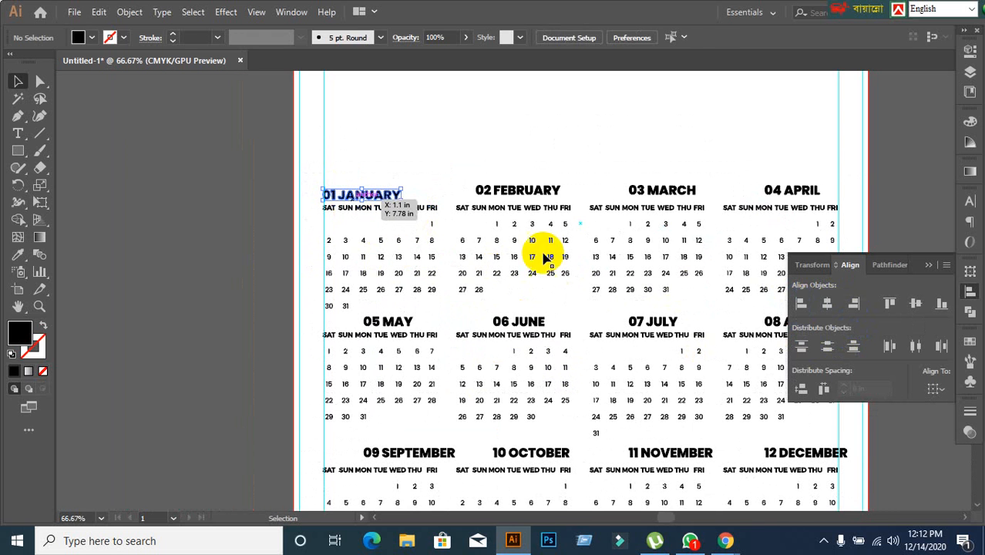
pyautogui.keyDown('shift'); pyautogui.click(539, 191); pyautogui.keyUp('shift')
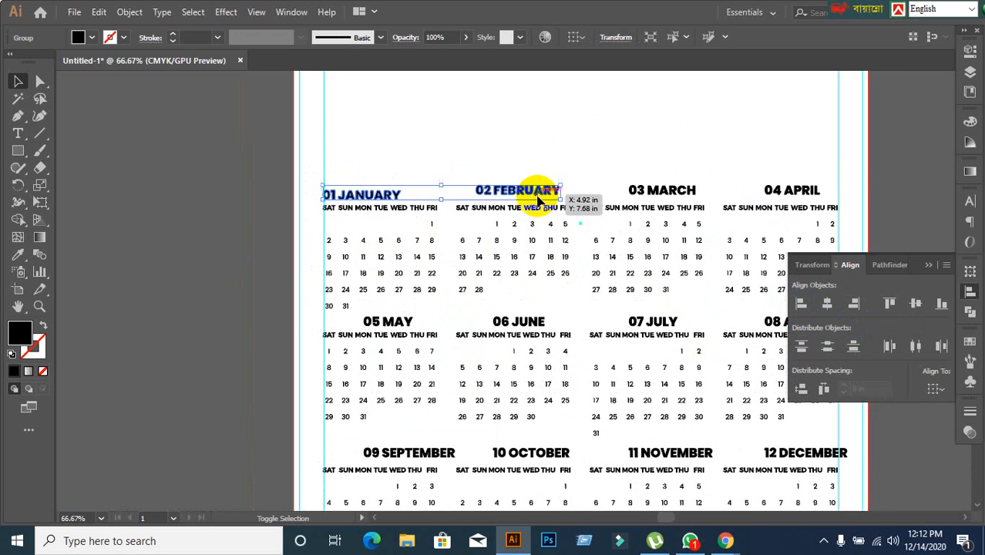
pyautogui.keyDown('shift'); pyautogui.click(659, 191); pyautogui.keyUp('shift')
pyautogui.keyDown('shift'); pyautogui.click(786, 191); pyautogui.keyUp('shift')
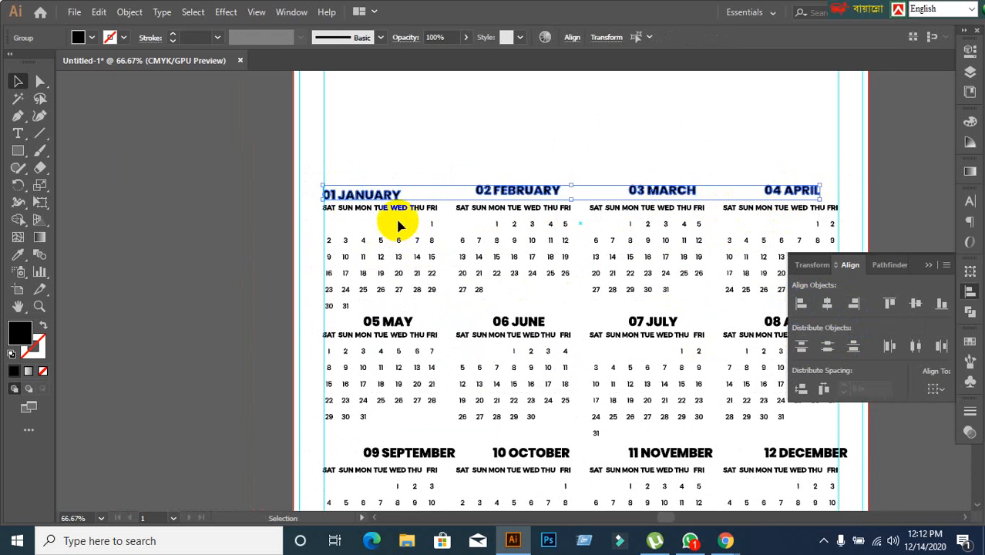
pyautogui.click(383, 194)
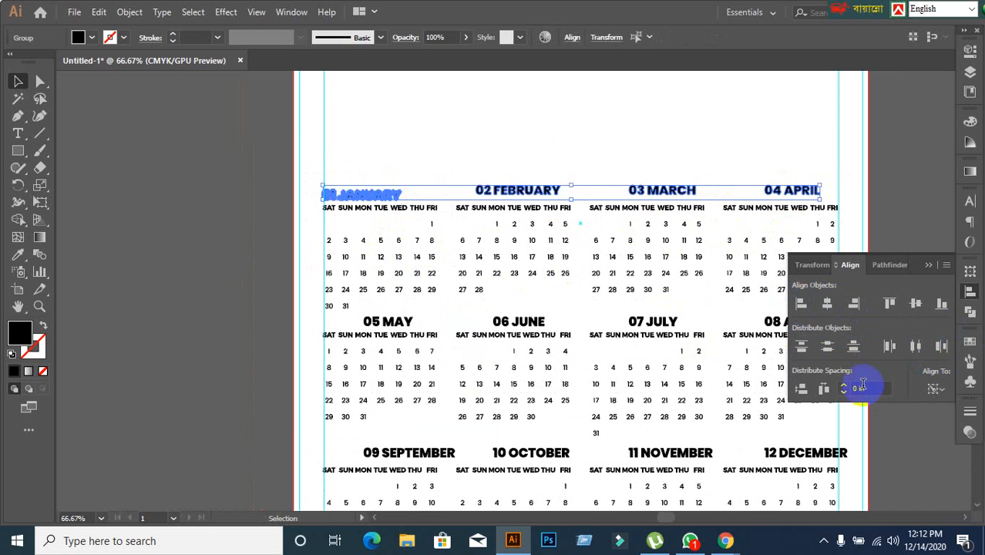
pyautogui.click(917, 305)
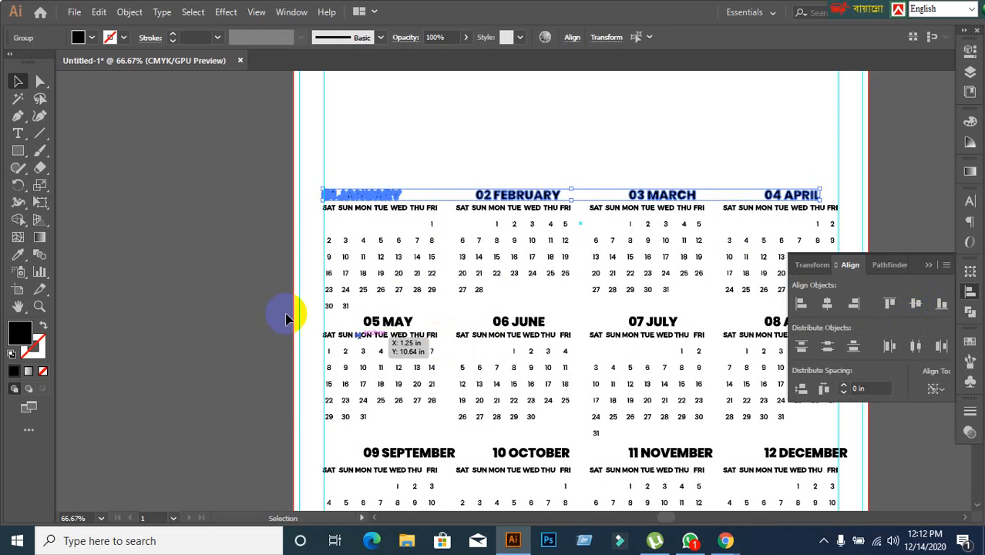
pyautogui.click(198, 275)
# Left-align the February heading with its weekday and date grid, using the grid as the key object.
pyautogui.keyDown('alt'); pyautogui.scroll(1, 532, 240); pyautogui.keyUp('alt')
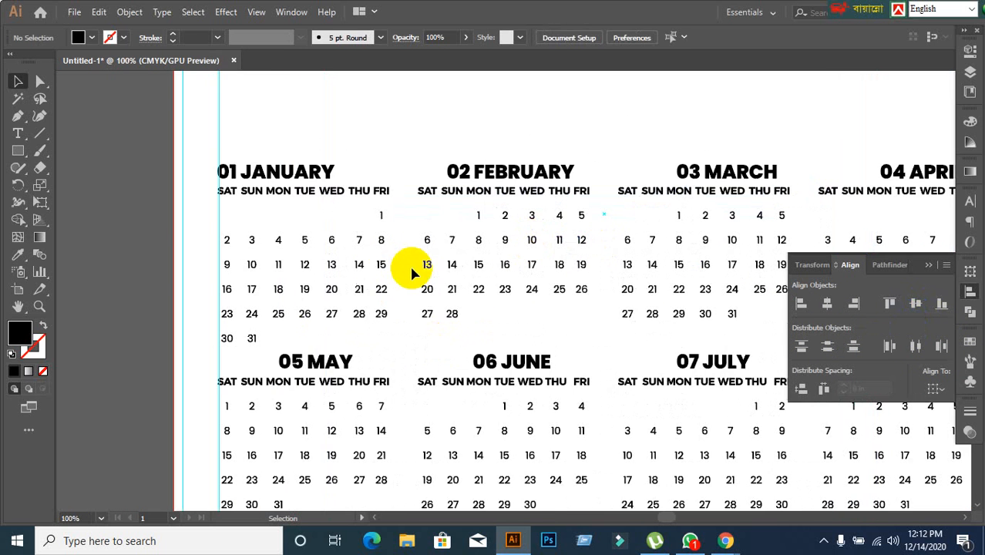
pyautogui.keyDown('alt'); pyautogui.scroll(1, 468, 253); pyautogui.keyUp('alt')
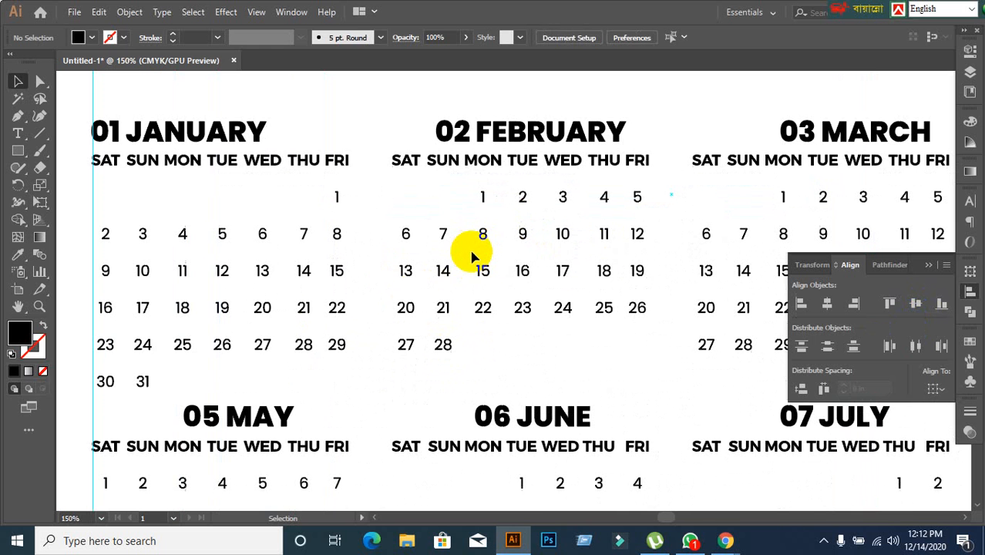
pyautogui.click(408, 171)
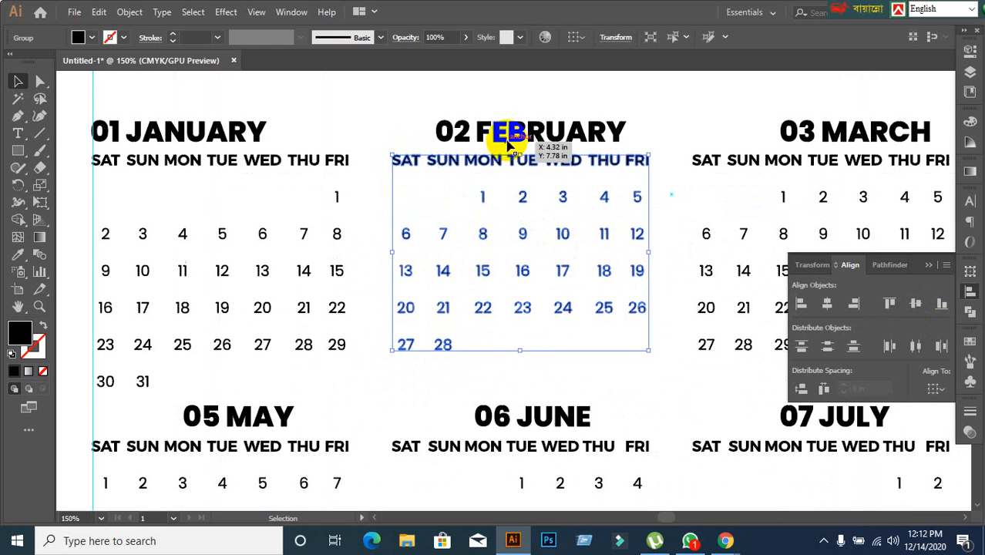
pyautogui.keyDown('shift'); pyautogui.click(504, 141); pyautogui.keyUp('shift')
pyautogui.click(418, 169)
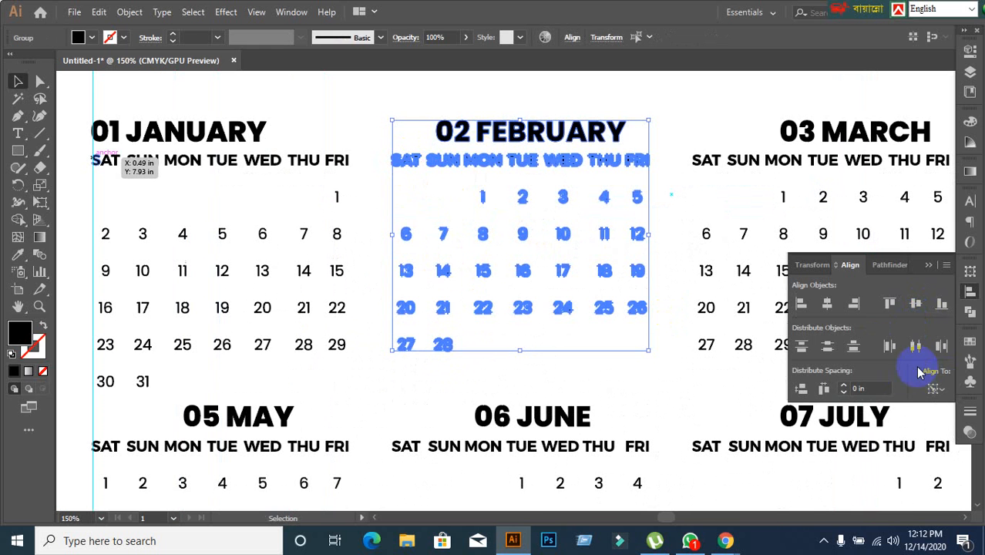
pyautogui.click(802, 307)
# Left-align the March heading with its weekday and date grid, using the grid as the key object.
pyautogui.click(856, 191)
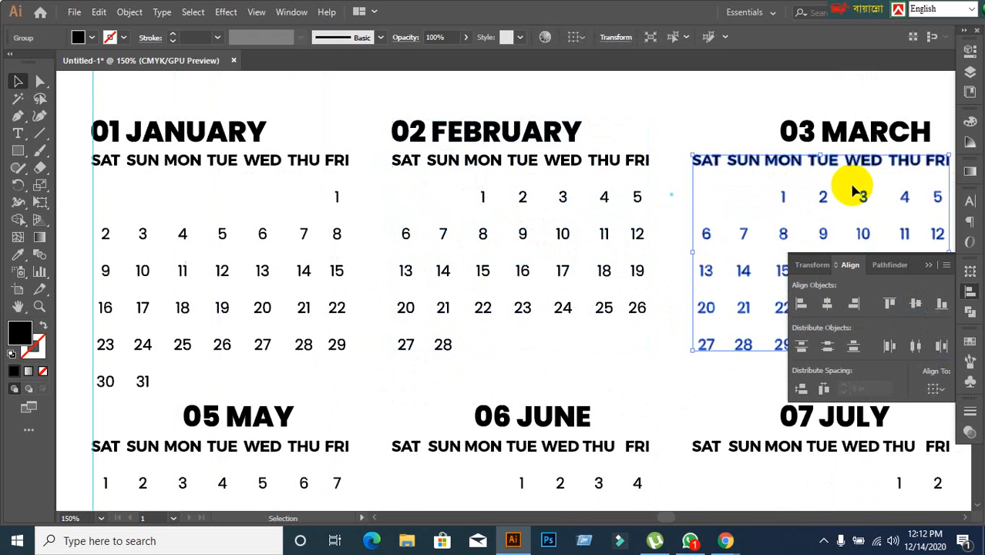
pyautogui.keyDown('shift'); pyautogui.click(851, 145); pyautogui.keyUp('shift')
pyautogui.click(834, 171)
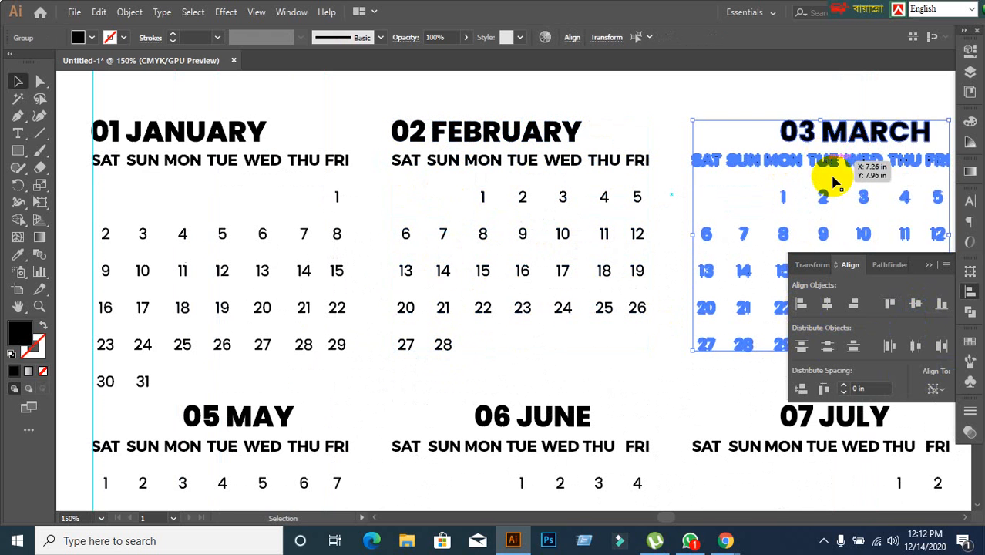
pyautogui.click(801, 303)
# Left-align the April heading with its weekday and date grid, keeping the grid as the key object.
pyautogui.scroll(-1, 708, 227)
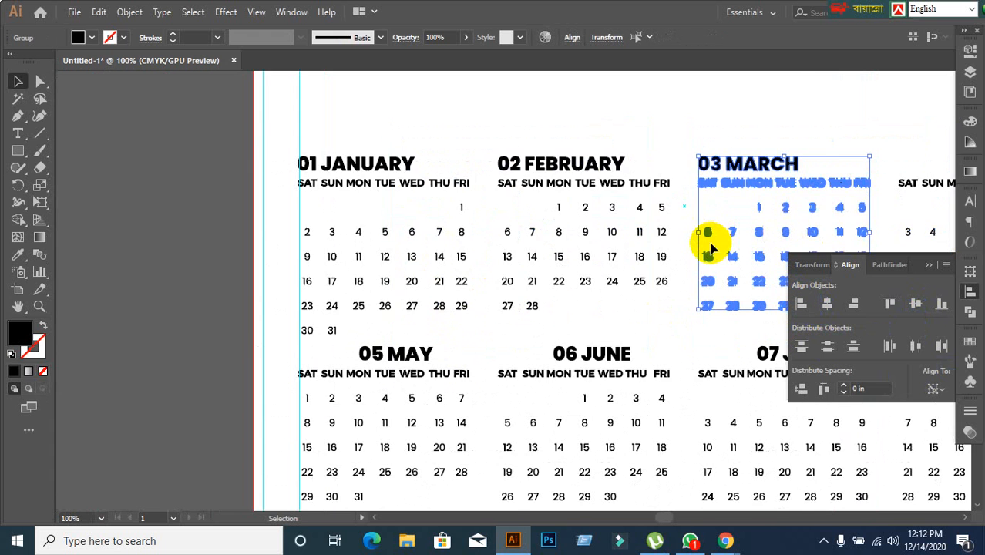
pyautogui.moveTo(708, 227); pyautogui.dragTo(359, 247)
pyautogui.click(652, 247)
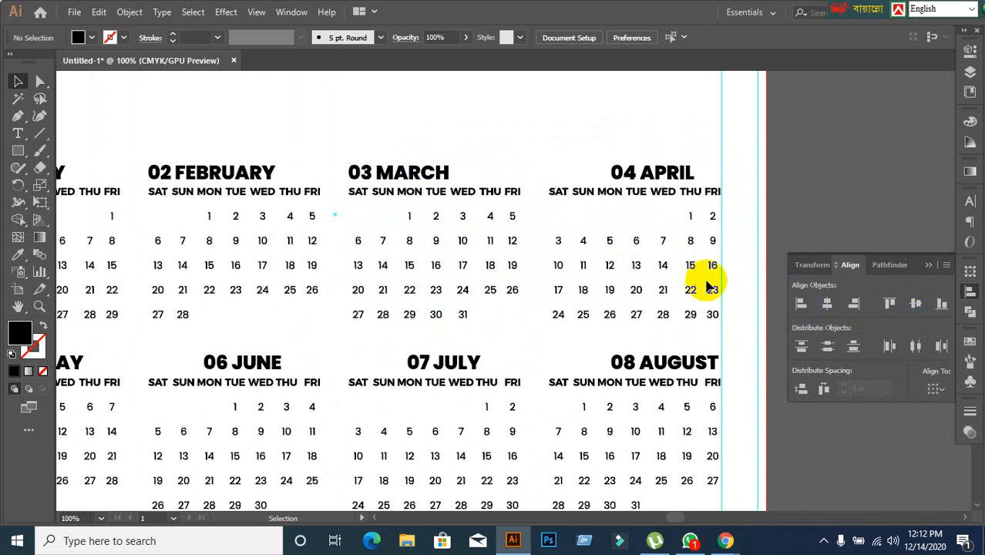
pyautogui.click(655, 193)
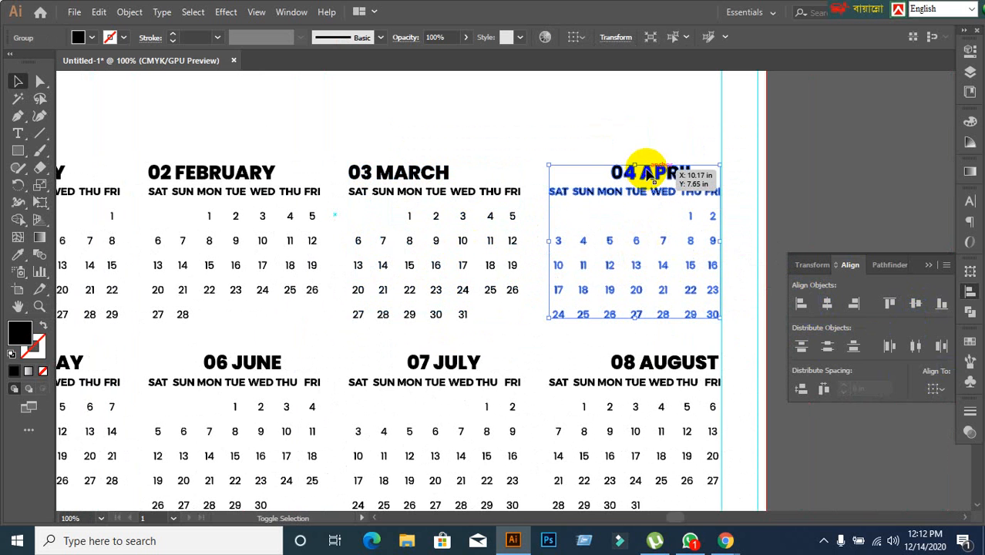
pyautogui.click(642, 192)
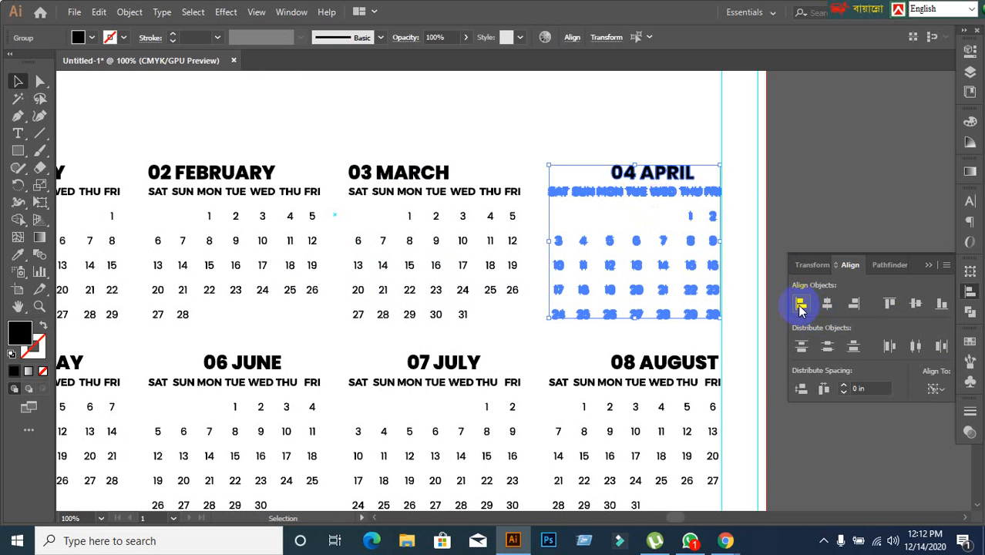
pyautogui.click(801, 307)
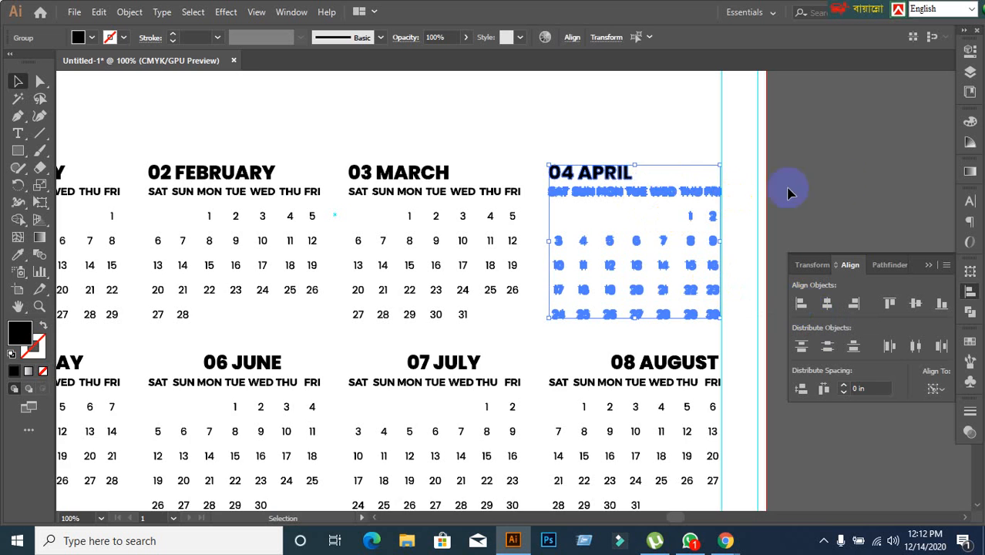
pyautogui.click(627, 248)
# Move the reference calendar image from the left of the artboard to its right side.
pyautogui.scroll(-2, 626, 248)
pyautogui.moveTo(451, 345); pyautogui.dragTo(769, 341)
pyautogui.click(322, 339)
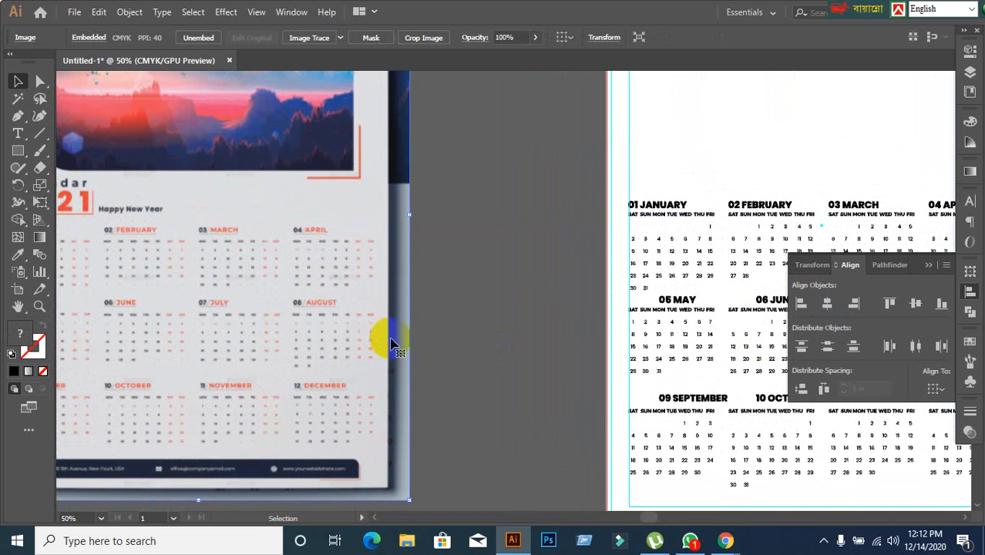
pyautogui.scroll(-2, 443, 329)
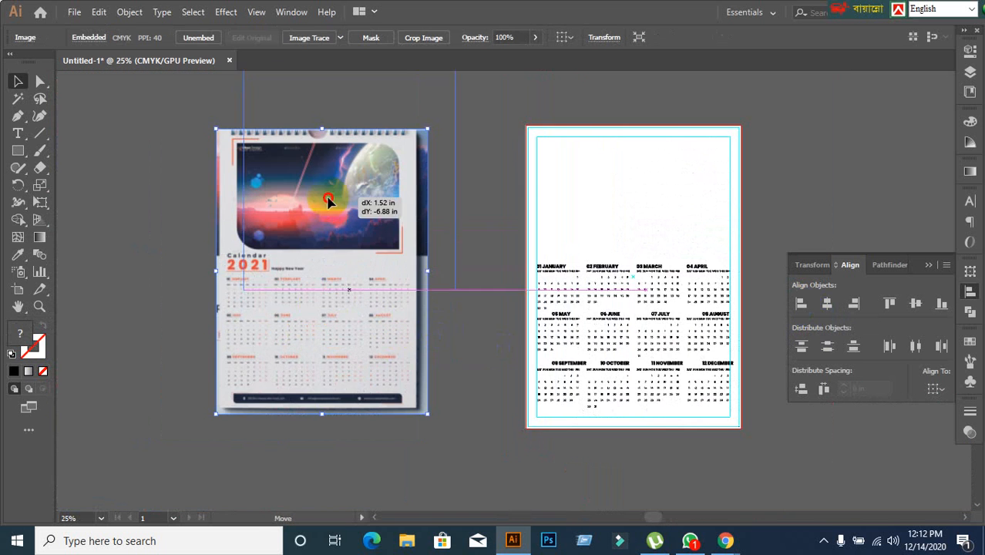
pyautogui.click(970, 122)
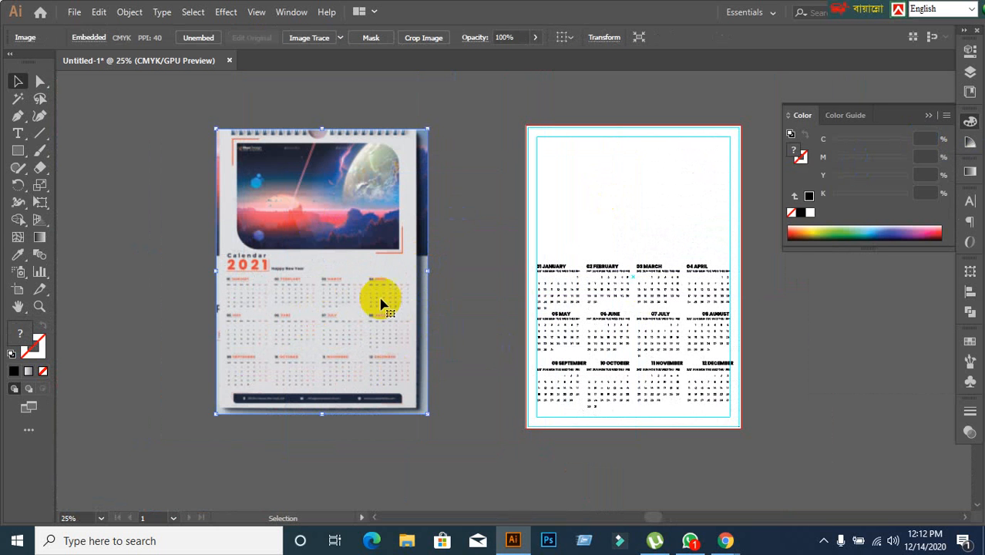
pyautogui.moveTo(285, 324); pyautogui.dragTo(903, 435)
pyautogui.moveTo(614, 376); pyautogui.dragTo(447, 368)
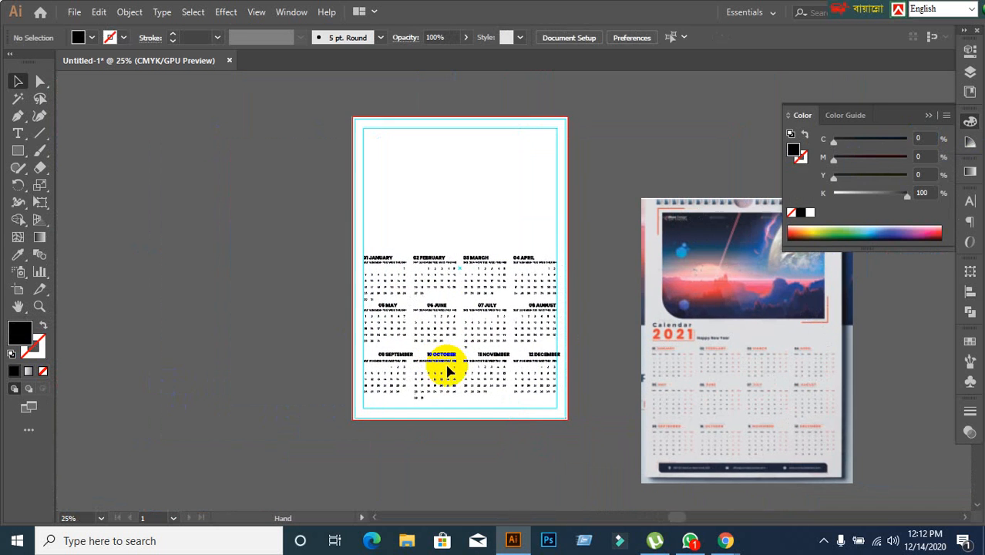
# Duplicate the January to April row and place the copy left of the artboard, roughly level with the May to August row.
pyautogui.scroll(2, 506, 334)
pyautogui.scroll(-1, 586, 287)
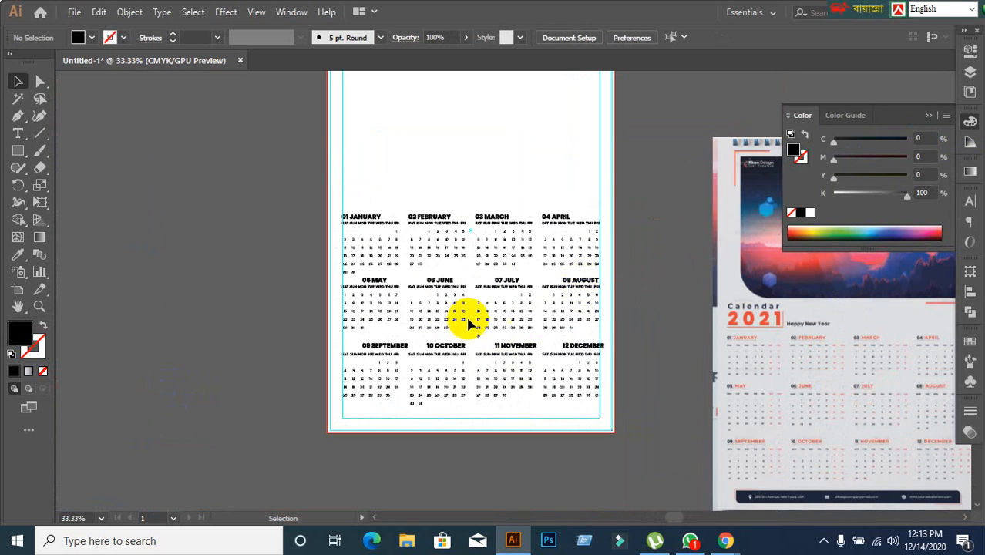
pyautogui.moveTo(314, 169); pyautogui.dragTo(626, 267)
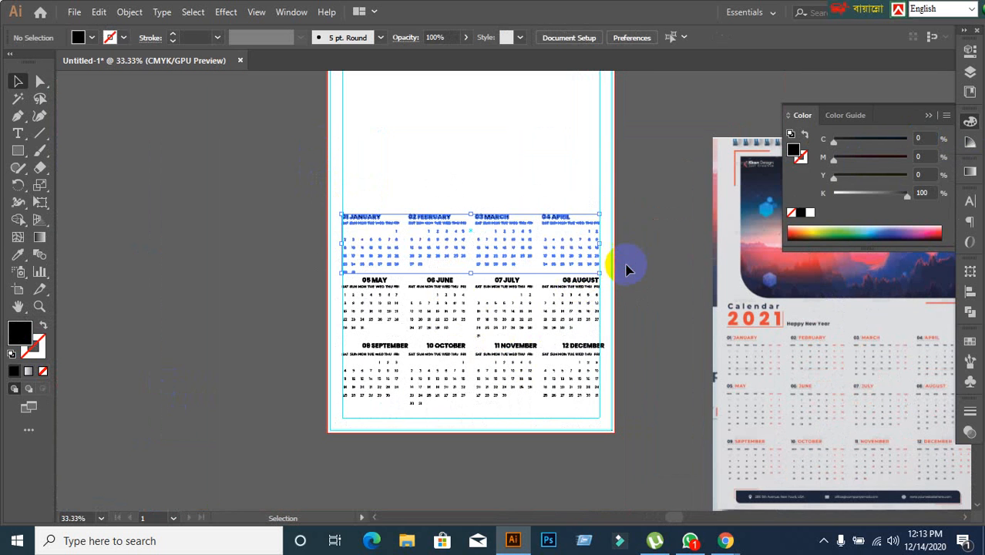
pyautogui.moveTo(563, 223); pyautogui.dragTo(291, 284)
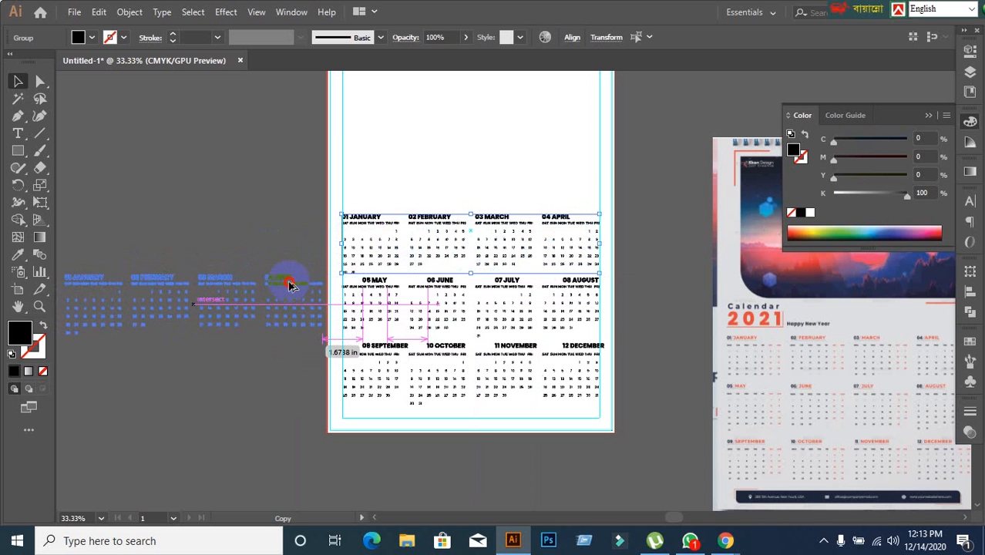
pyautogui.moveTo(289, 285); pyautogui.dragTo(290, 286)
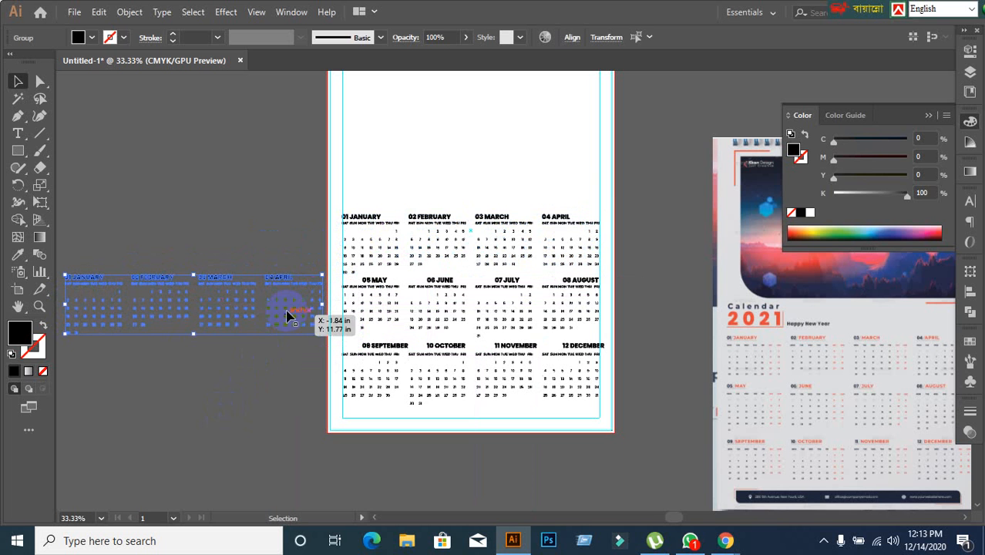
pyautogui.click(245, 420)
pyautogui.moveTo(235, 395); pyautogui.dragTo(479, 341)
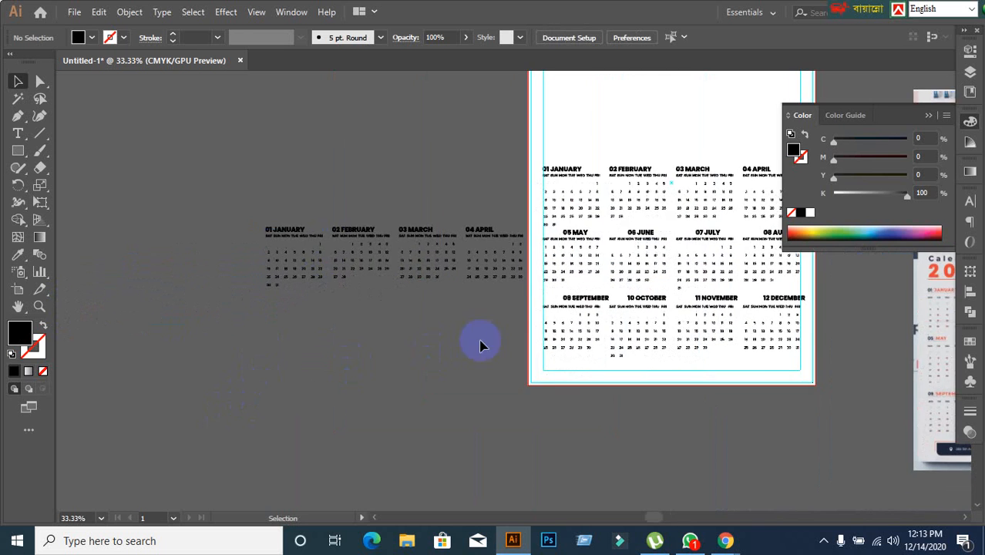
pyautogui.scroll(1, 553, 299)
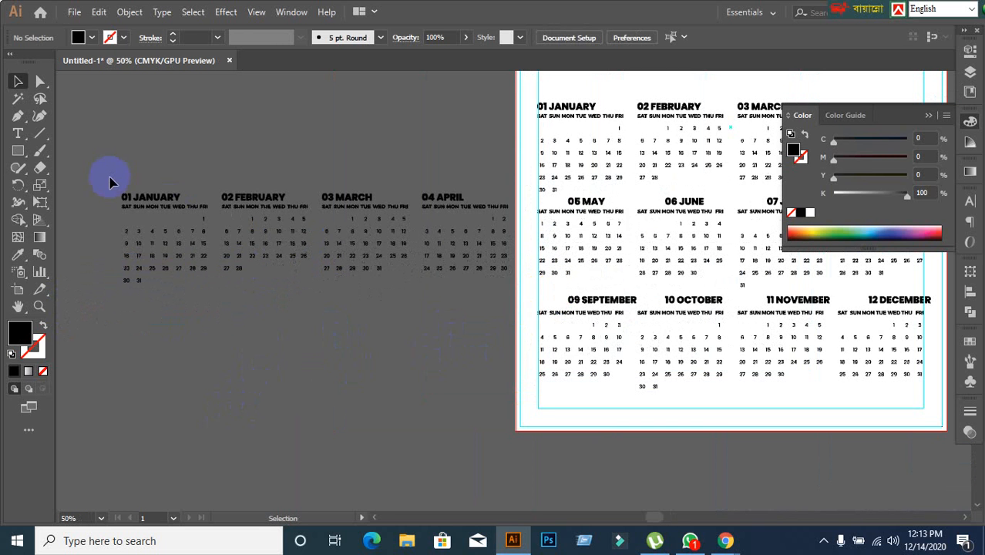
pyautogui.moveTo(505, 294); pyautogui.dragTo(461, 213)
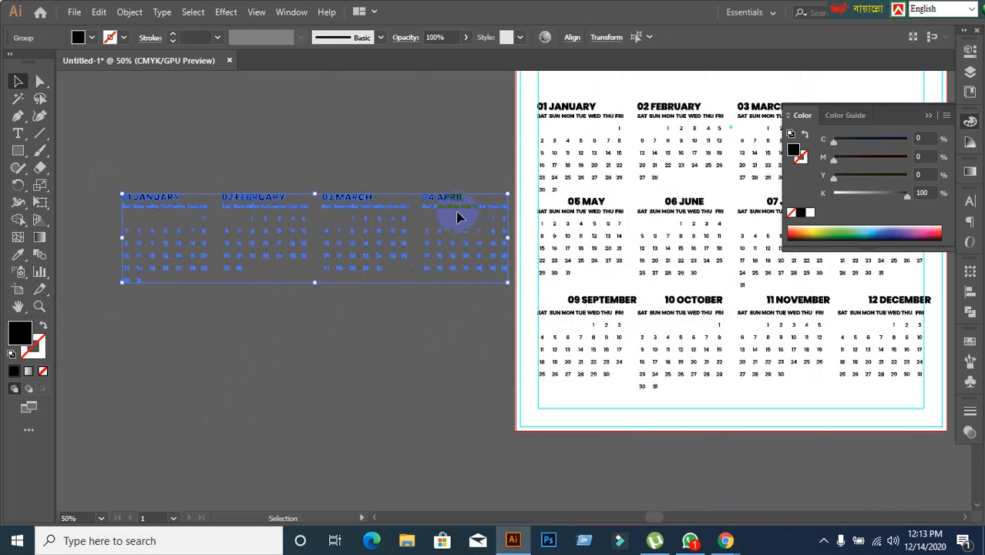
pyautogui.click(444, 362)
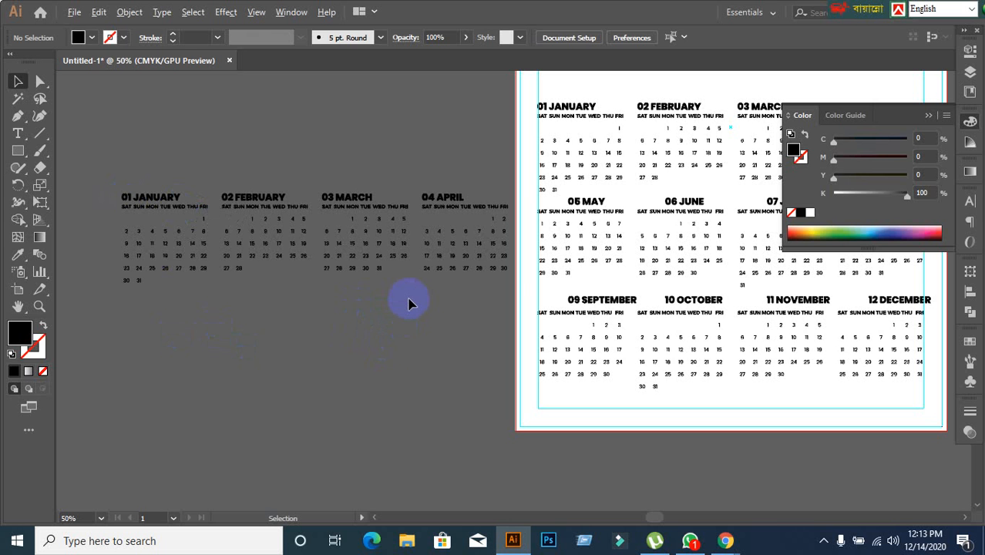
# Vertically centre the May to August headings on the copied January heading beside the artboard, using that heading as the key object.
pyautogui.click(152, 199)
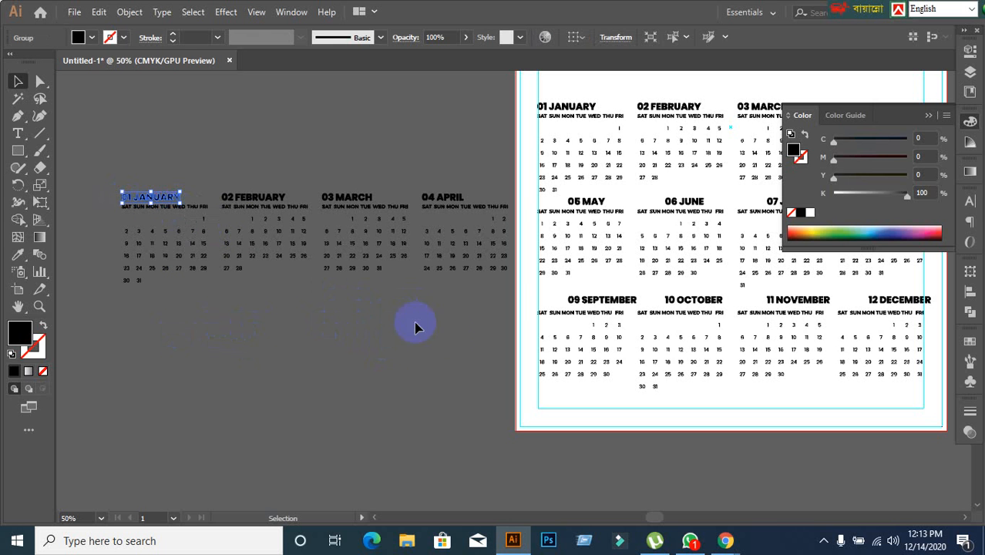
pyautogui.moveTo(416, 329); pyautogui.dragTo(333, 312)
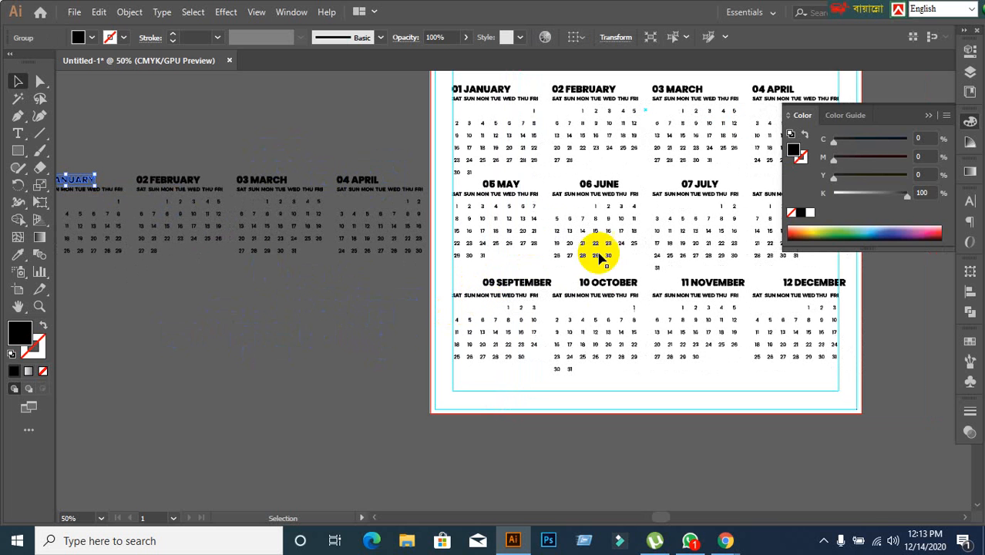
pyautogui.keyDown('shift'); pyautogui.click(510, 188); pyautogui.keyUp('shift')
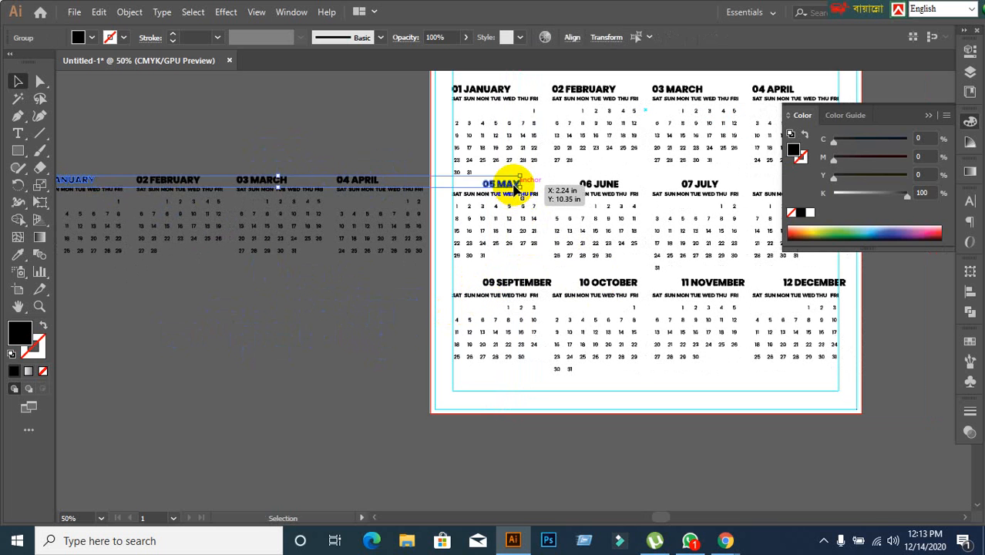
pyautogui.keyDown('shift'); pyautogui.click(609, 191); pyautogui.keyUp('shift')
pyautogui.keyDown('shift'); pyautogui.click(688, 199); pyautogui.keyUp('shift')
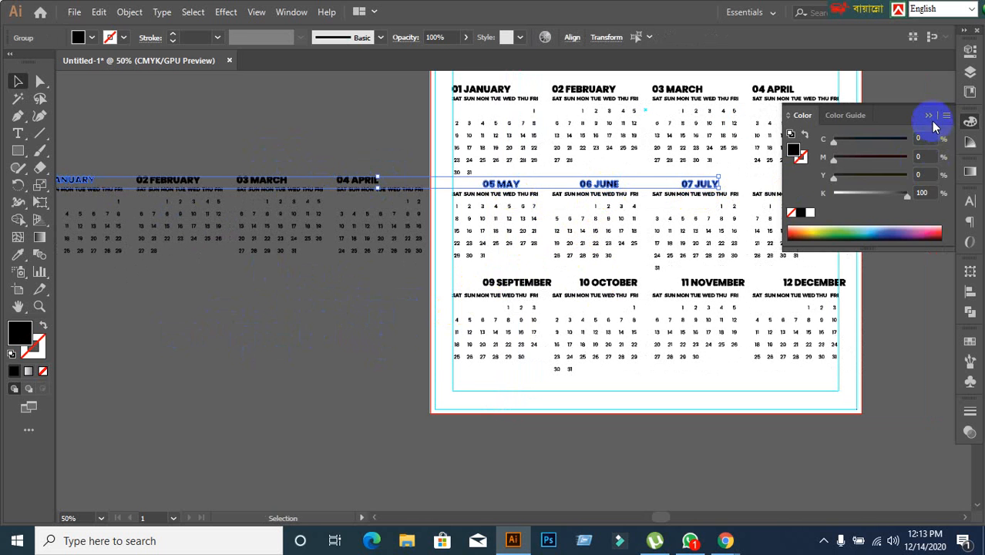
pyautogui.click(929, 117)
pyautogui.keyDown('shift'); pyautogui.click(823, 187); pyautogui.keyUp('shift')
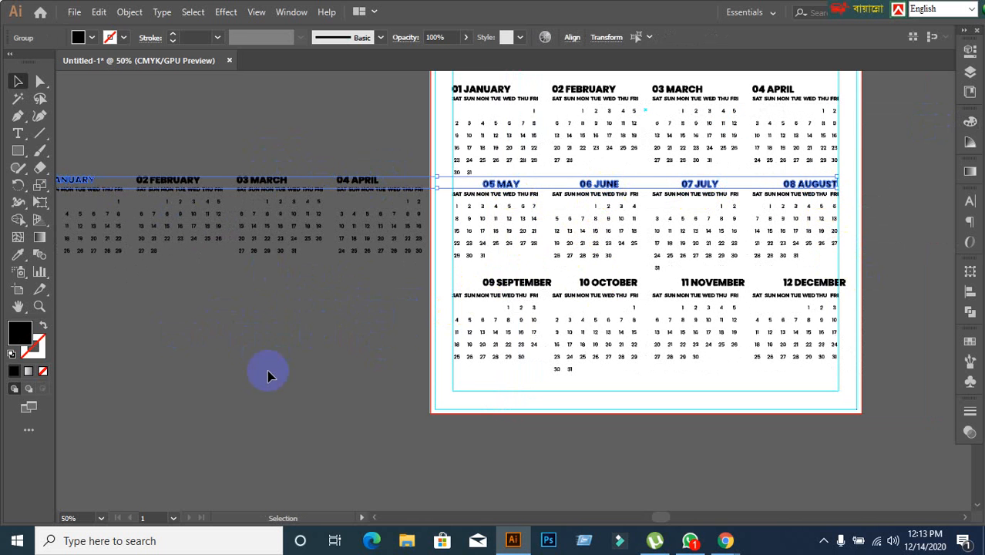
pyautogui.click(73, 182)
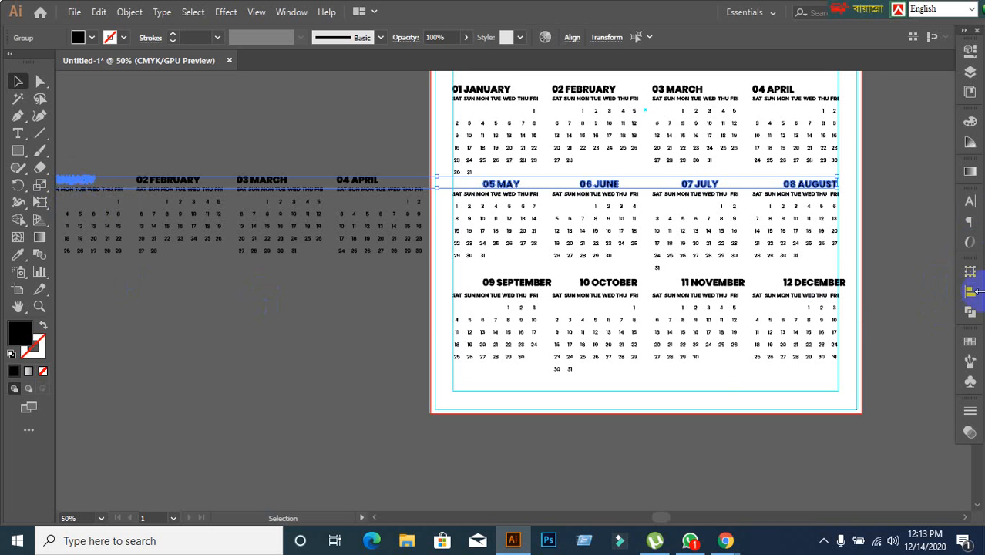
pyautogui.click(970, 291)
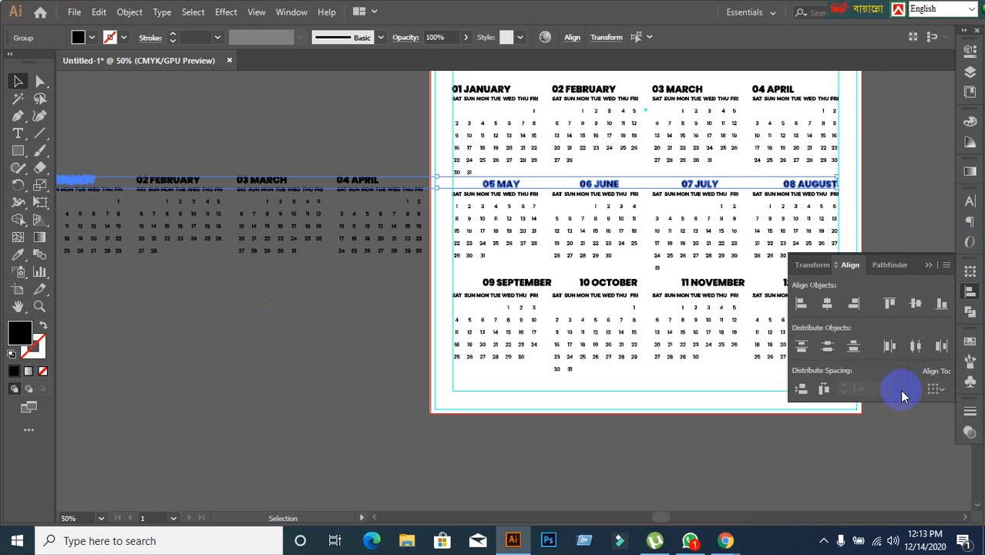
pyautogui.click(916, 305)
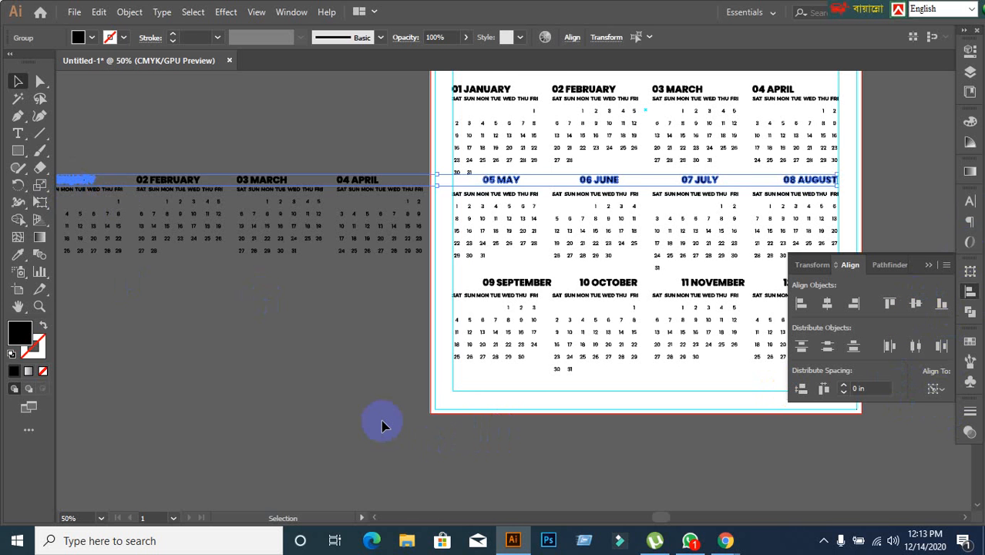
pyautogui.click(290, 357)
pyautogui.moveTo(290, 357); pyautogui.dragTo(348, 337)
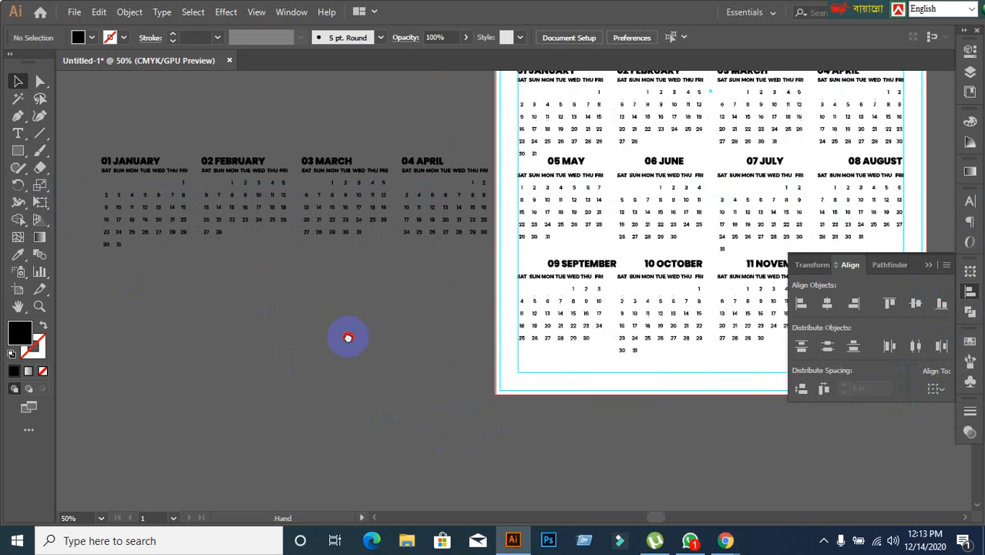
pyautogui.click(171, 233)
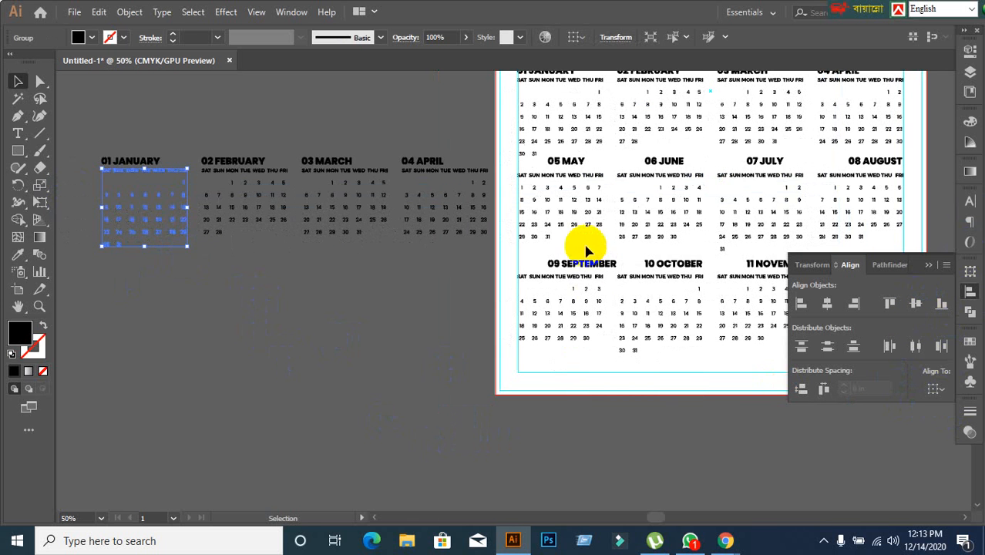
pyautogui.keyDown('shift'); pyautogui.click(567, 228); pyautogui.keyUp('shift')
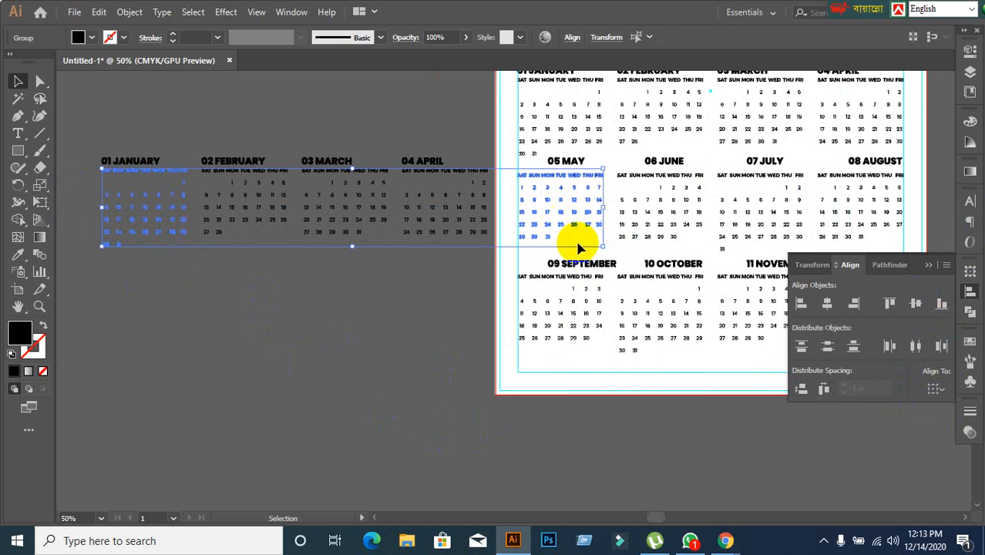
pyautogui.keyDown('shift'); pyautogui.click(659, 237); pyautogui.keyUp('shift')
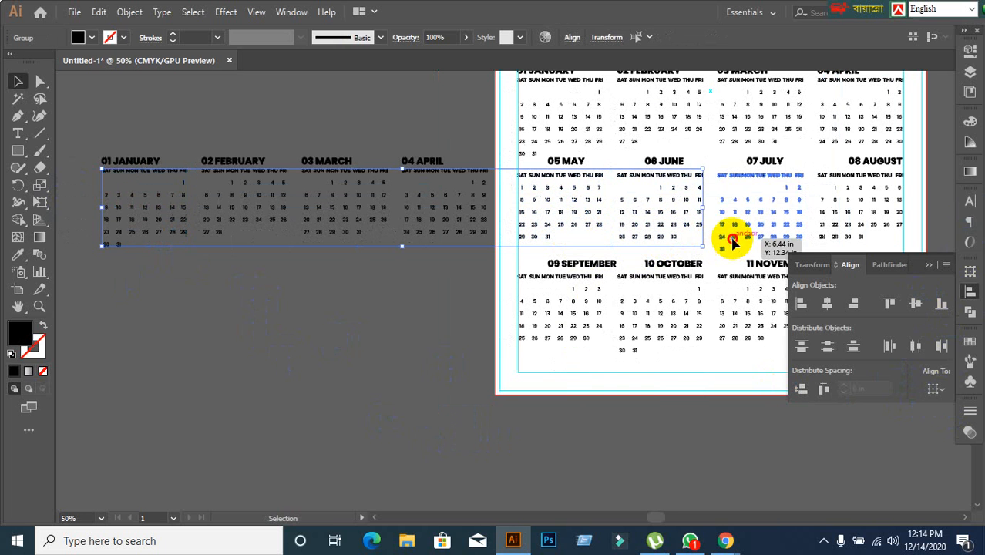
pyautogui.click(732, 244)
pyautogui.click(335, 328)
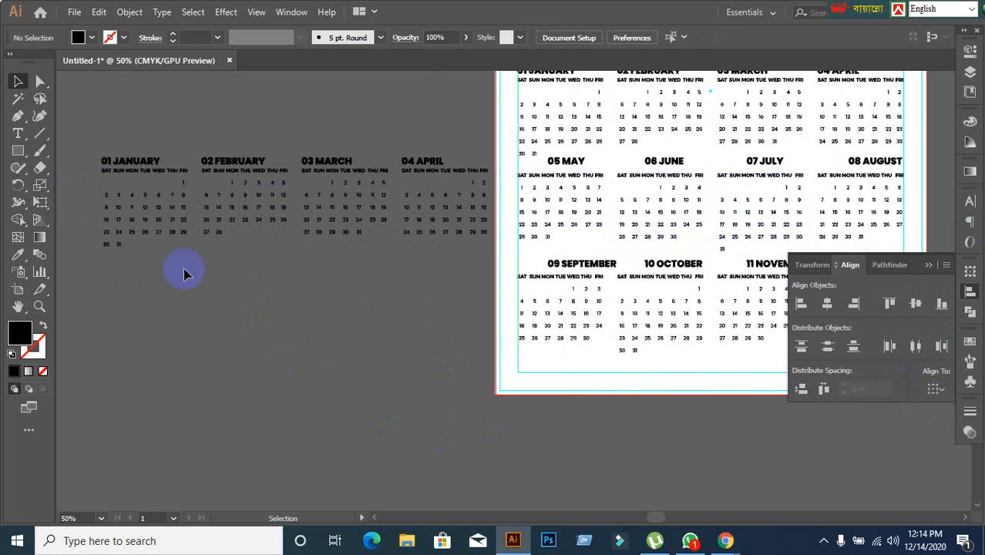
# Top-align the May to August weekday and date grids with the copied January grid, using that grid as the key object.
pyautogui.moveTo(150, 242); pyautogui.dragTo(551, 227)
pyautogui.keyDown('shift'); pyautogui.click(549, 223); pyautogui.keyUp('shift')
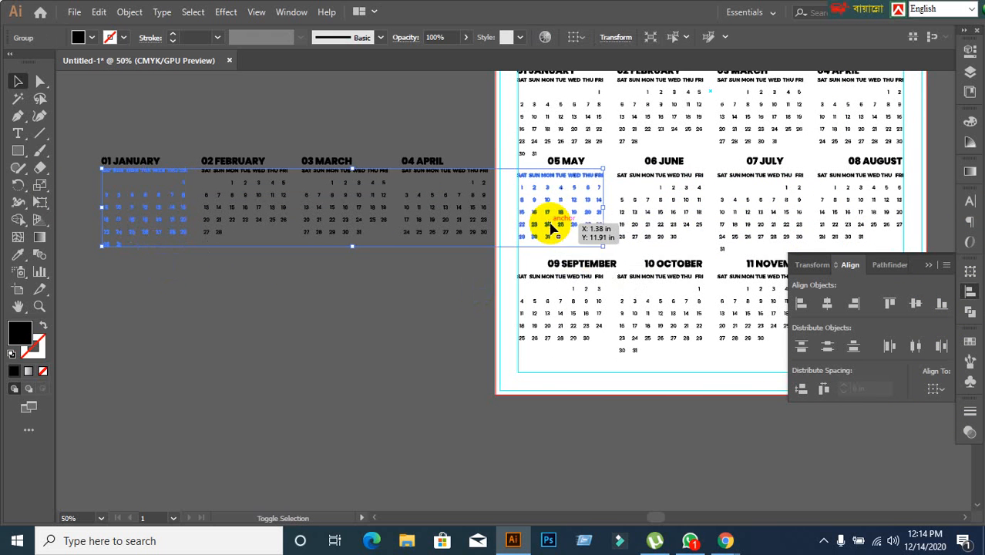
pyautogui.keyDown('shift'); pyautogui.click(639, 231); pyautogui.keyUp('shift')
pyautogui.keyDown('shift'); pyautogui.click(732, 220); pyautogui.keyUp('shift')
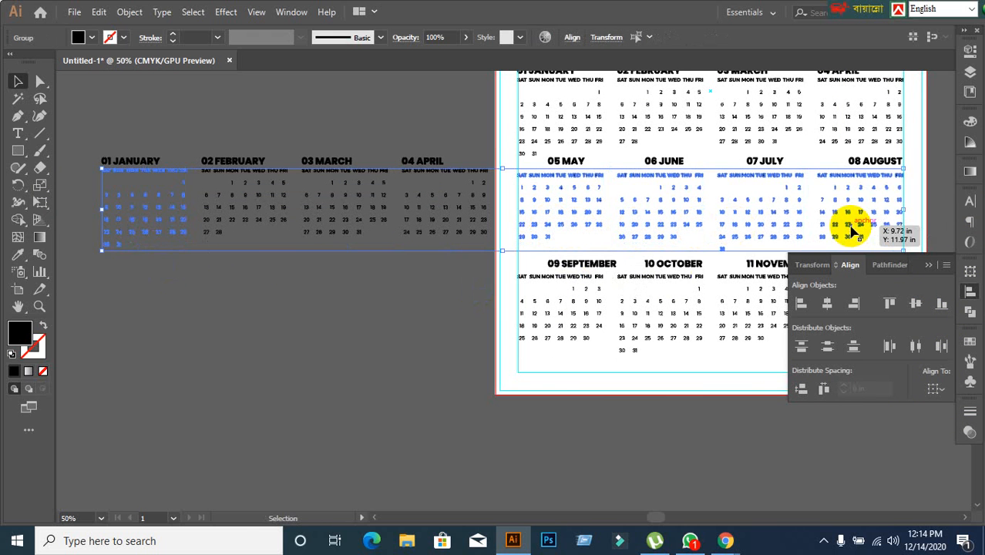
pyautogui.click(137, 241)
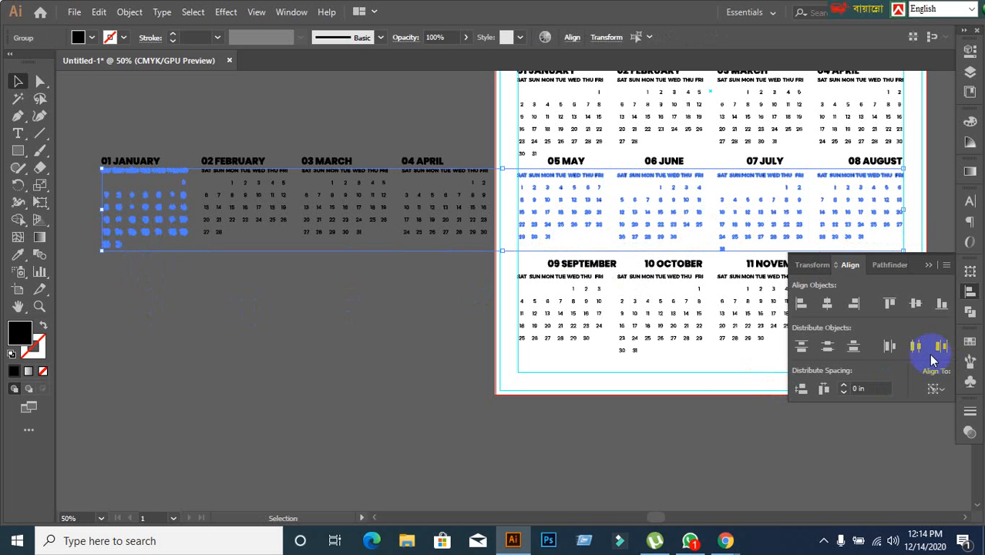
pyautogui.click(890, 303)
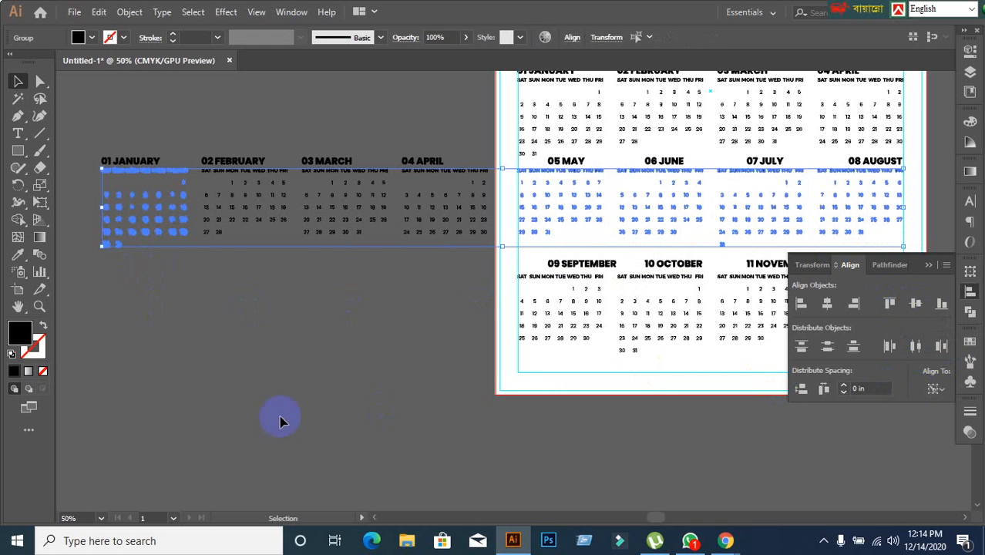
pyautogui.click(357, 379)
# Move the copied January to April row down beside the artboard, roughly level with the September to December row.
pyautogui.scroll(3, 356, 379)
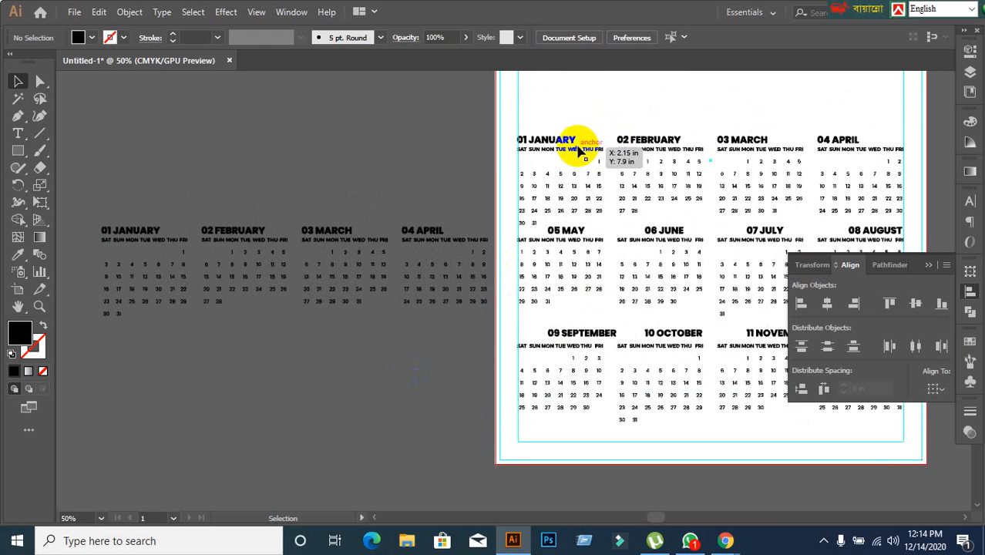
pyautogui.scroll(-3, 406, 374)
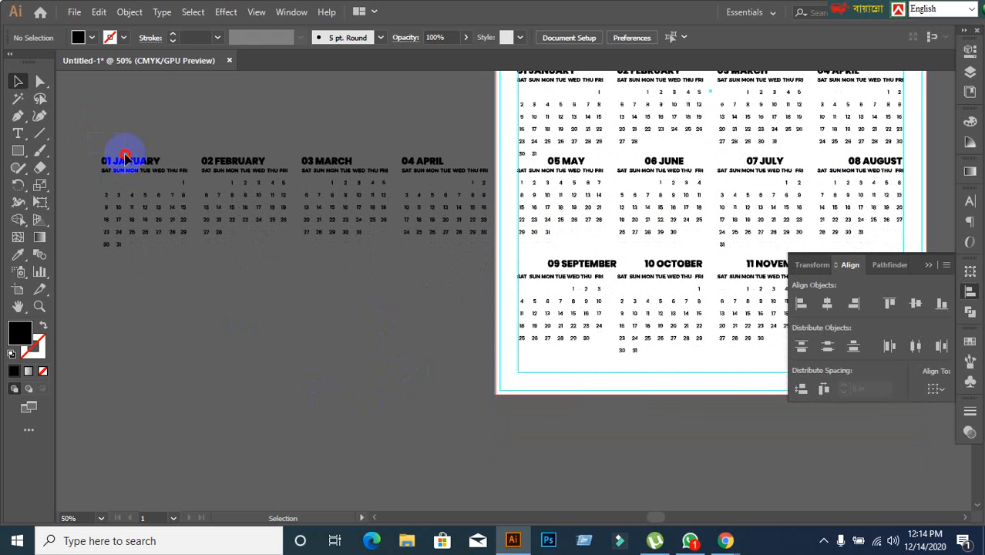
pyautogui.moveTo(471, 258); pyautogui.dragTo(471, 258)
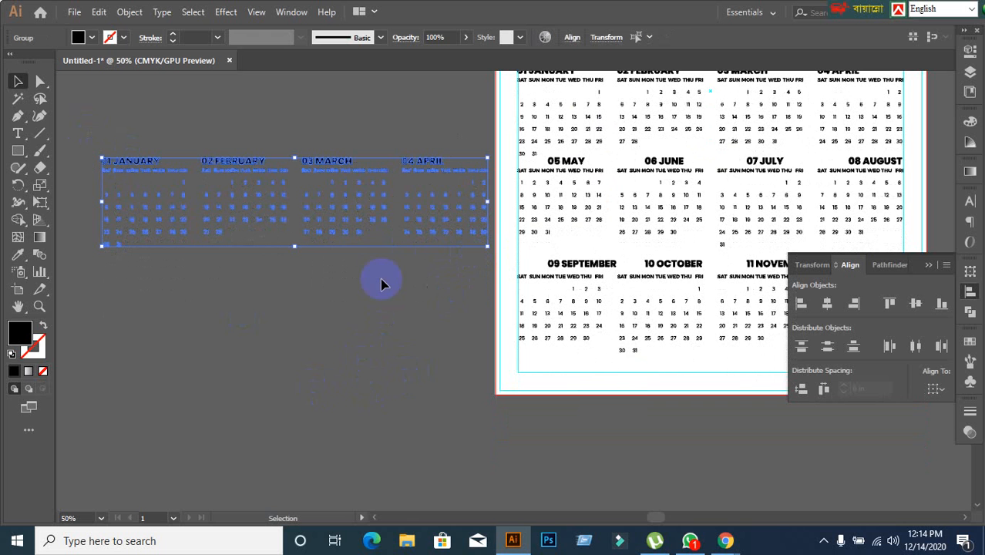
pyautogui.moveTo(419, 162); pyautogui.dragTo(393, 256)
pyautogui.click(374, 401)
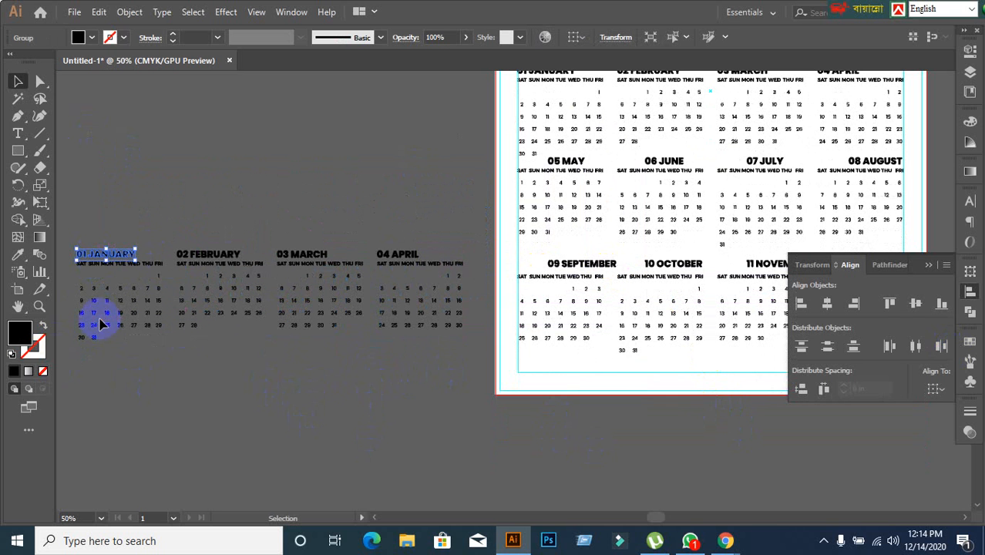
# Vertically centre the September to December headings on the copied January heading, using that heading as the key object.
pyautogui.scroll(1, 758, 121)
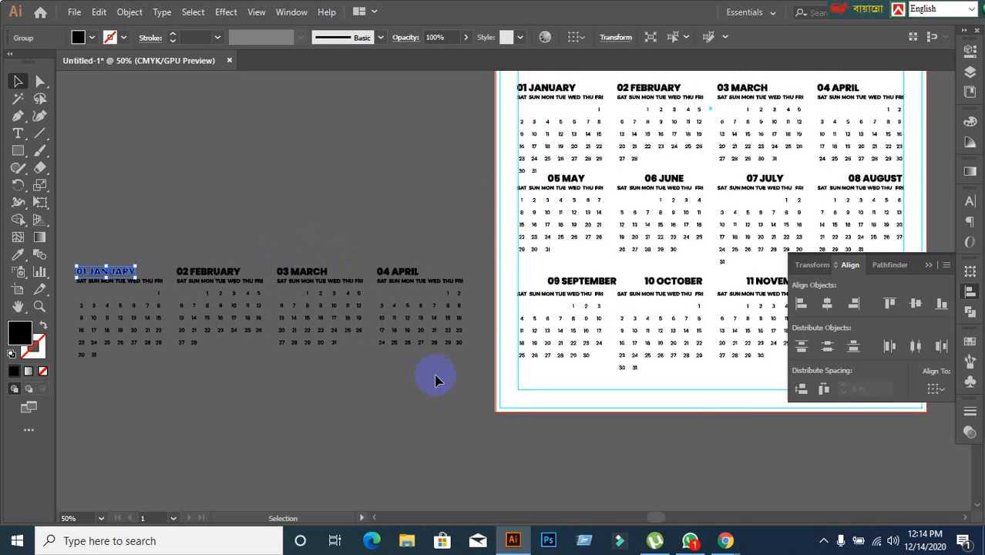
pyautogui.keyDown('shift'); pyautogui.click(595, 287); pyautogui.keyUp('shift')
pyautogui.keyDown('shift'); pyautogui.click(681, 287); pyautogui.keyUp('shift')
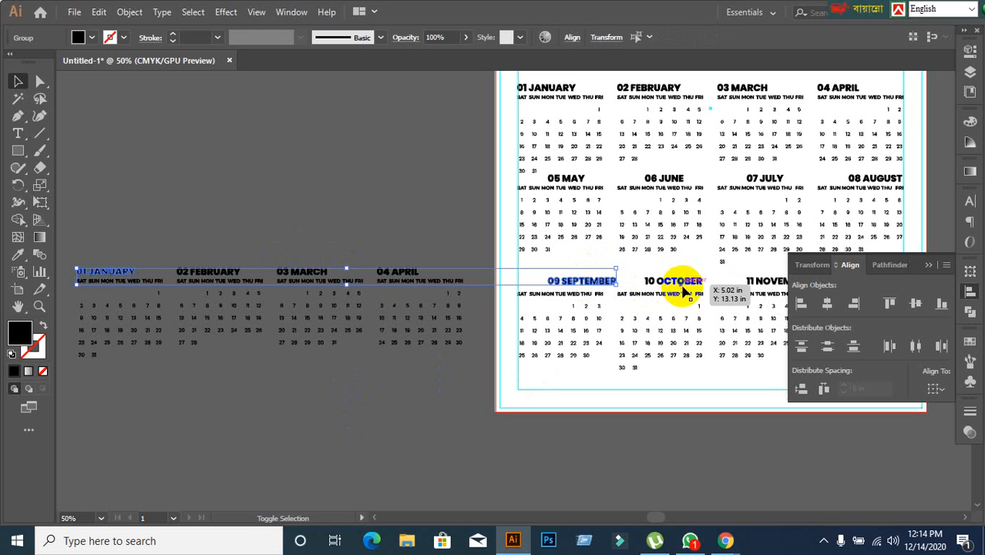
pyautogui.keyDown('shift'); pyautogui.click(765, 284); pyautogui.keyUp('shift')
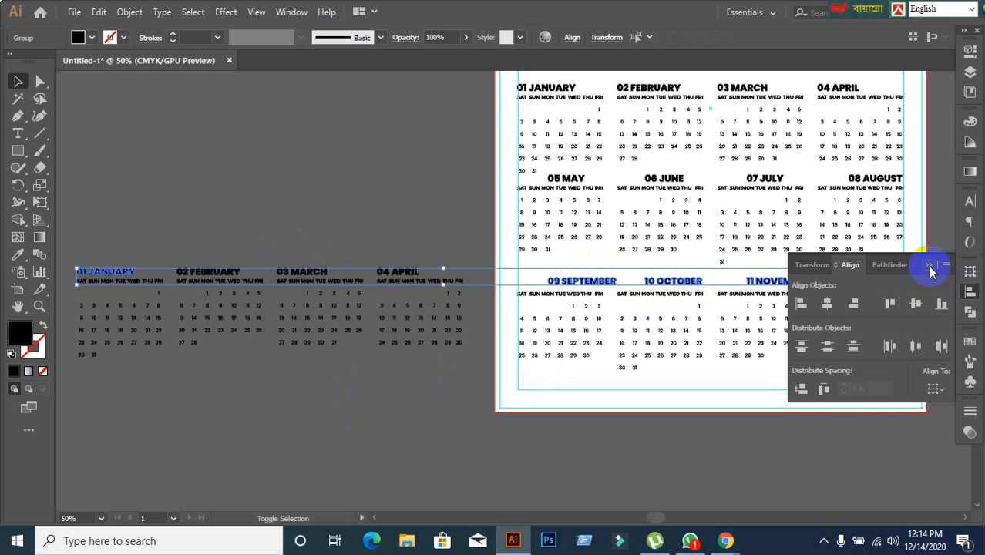
pyautogui.keyDown('shift'); pyautogui.click(878, 285); pyautogui.keyUp('shift')
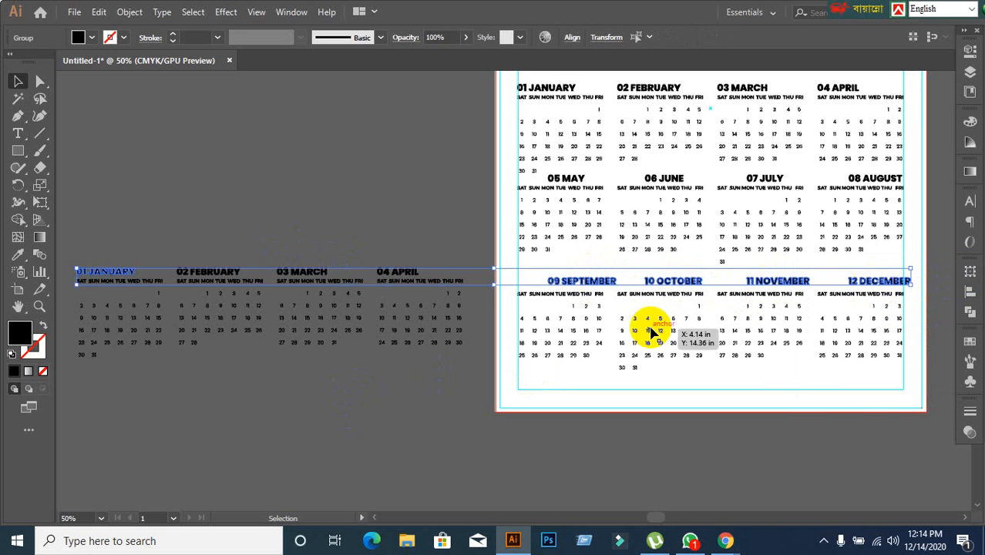
pyautogui.click(104, 272)
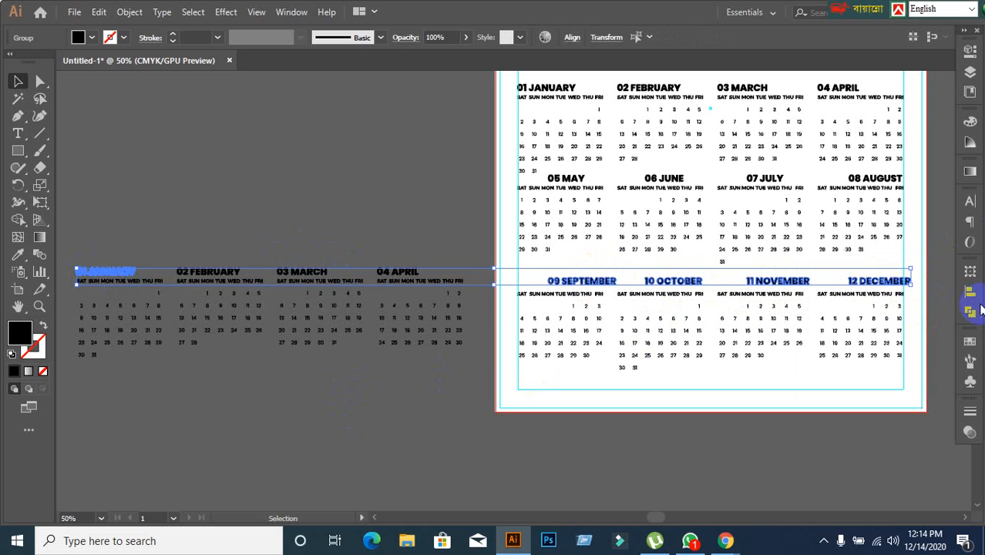
pyautogui.click(973, 309)
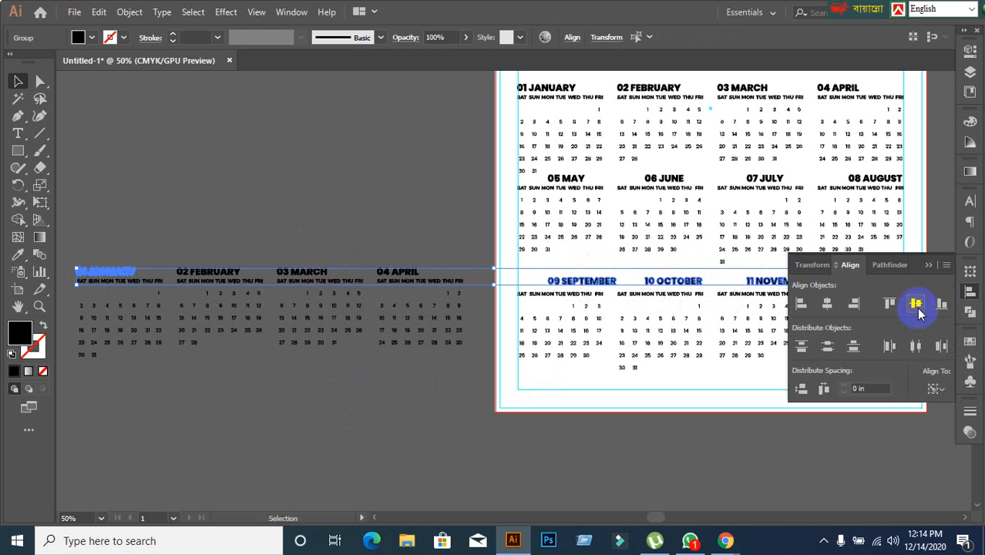
pyautogui.click(917, 307)
pyautogui.click(327, 401)
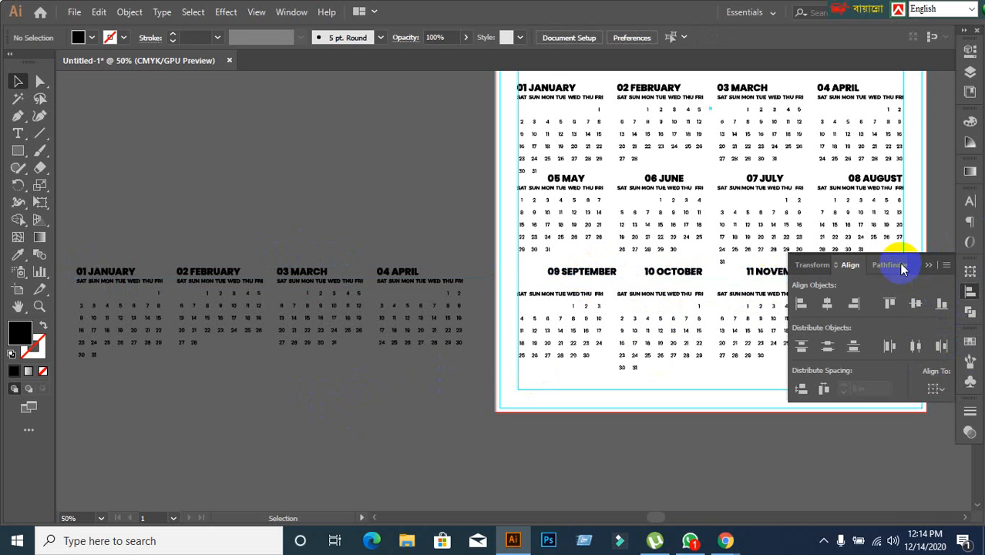
# Top-align the September to December weekday and date grids with the copied January grid, using that grid as the key object.
pyautogui.click(928, 266)
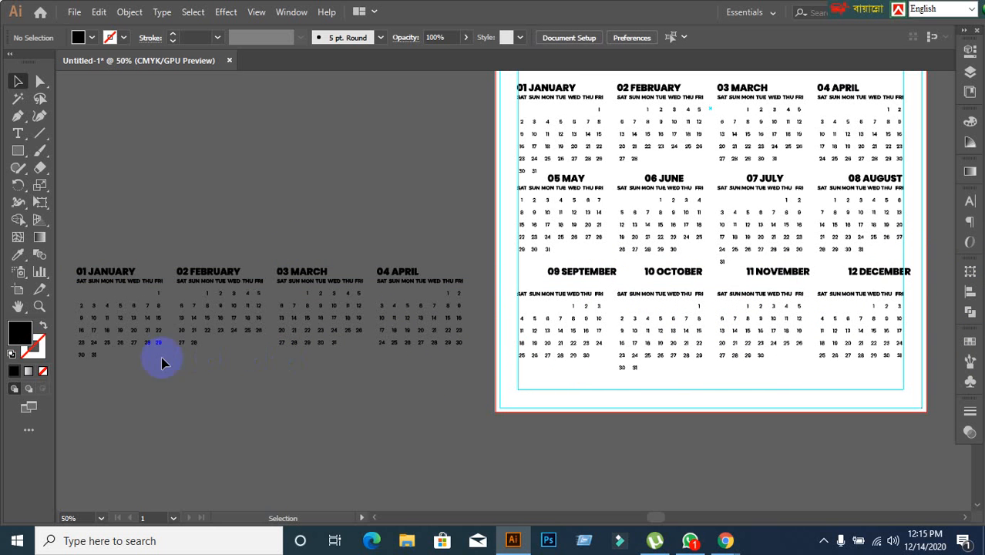
pyautogui.moveTo(162, 363); pyautogui.dragTo(126, 351)
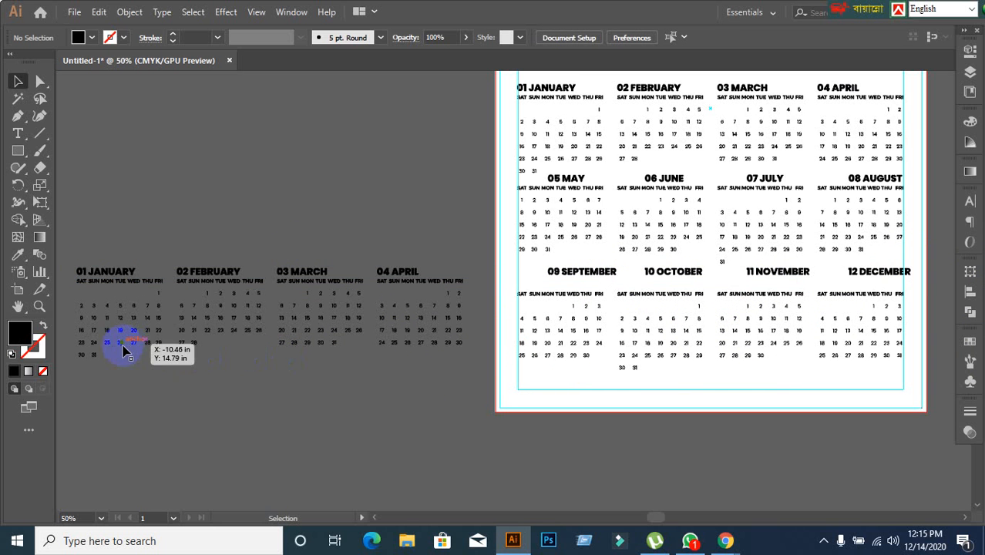
pyautogui.keyDown('shift'); pyautogui.click(577, 359); pyautogui.keyUp('shift')
pyautogui.keyDown('shift'); pyautogui.click(687, 358); pyautogui.keyUp('shift')
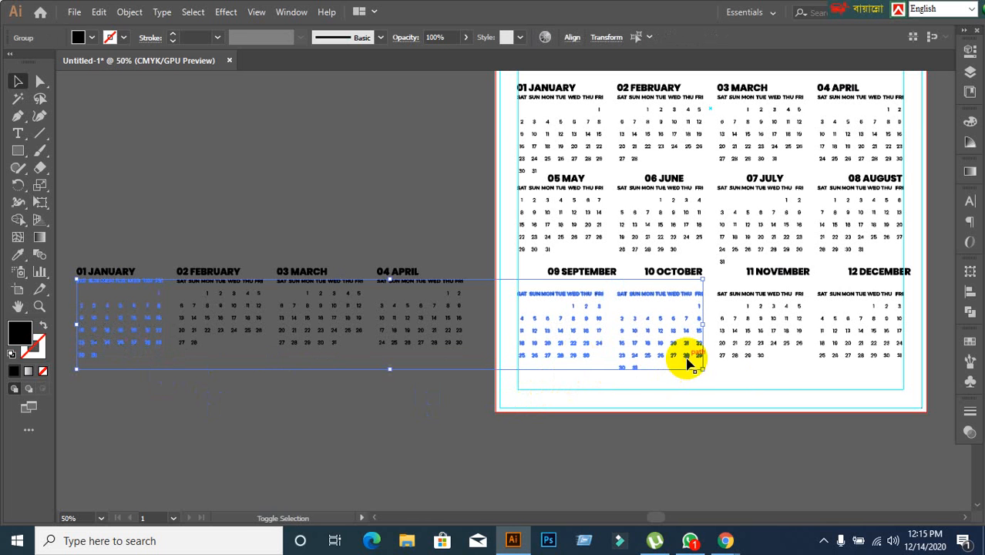
pyautogui.keyDown('shift'); pyautogui.click(759, 352); pyautogui.keyUp('shift')
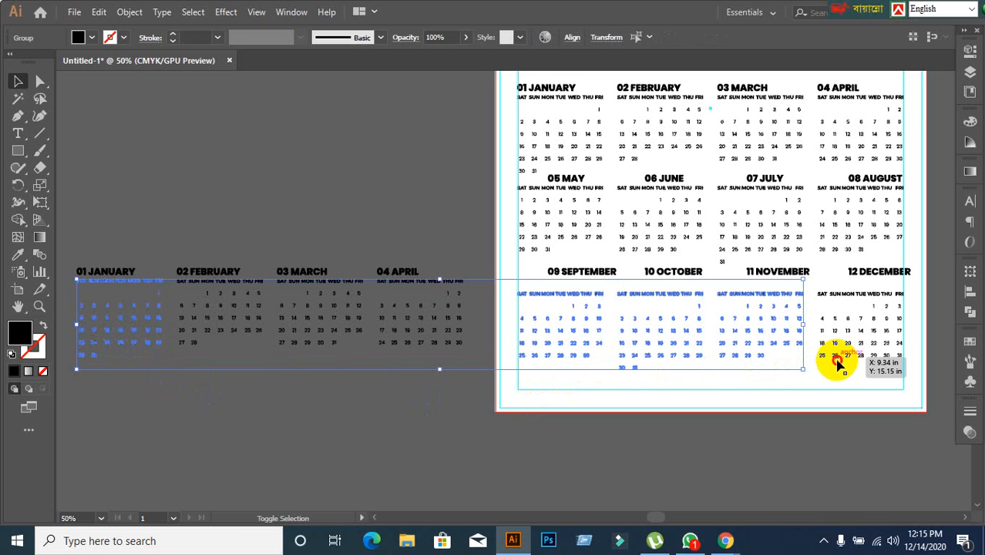
pyautogui.keyDown('shift'); pyautogui.click(838, 361); pyautogui.keyUp('shift')
pyautogui.click(80, 342)
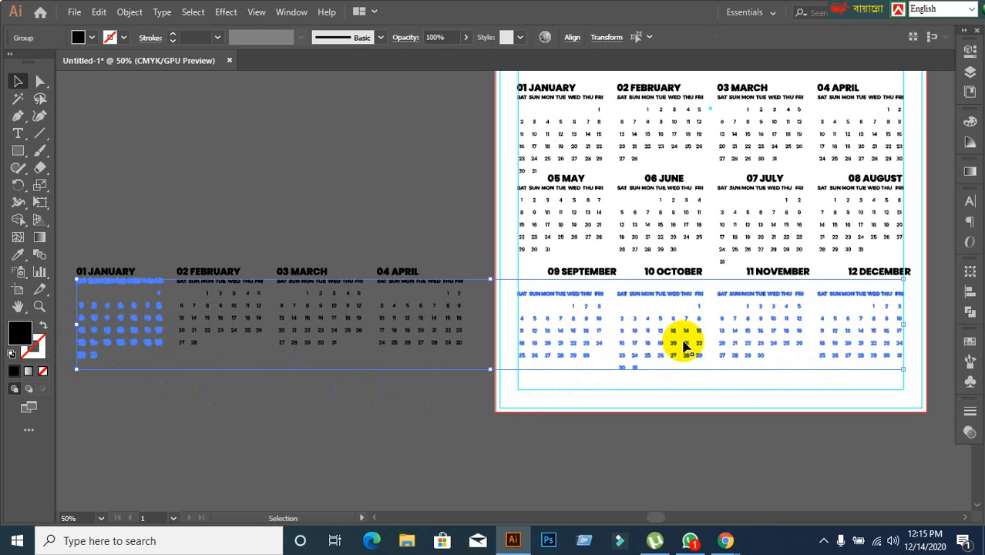
pyautogui.click(969, 300)
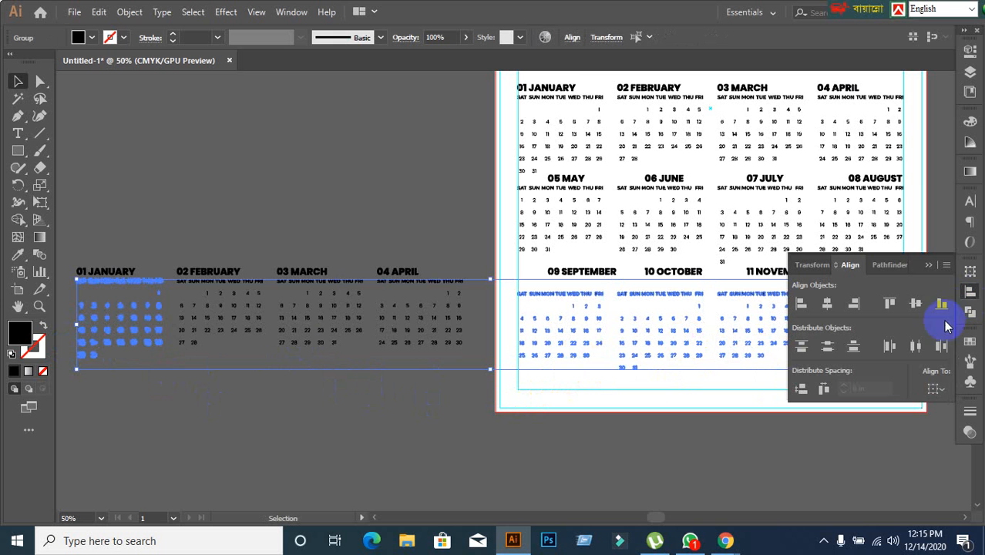
pyautogui.click(890, 303)
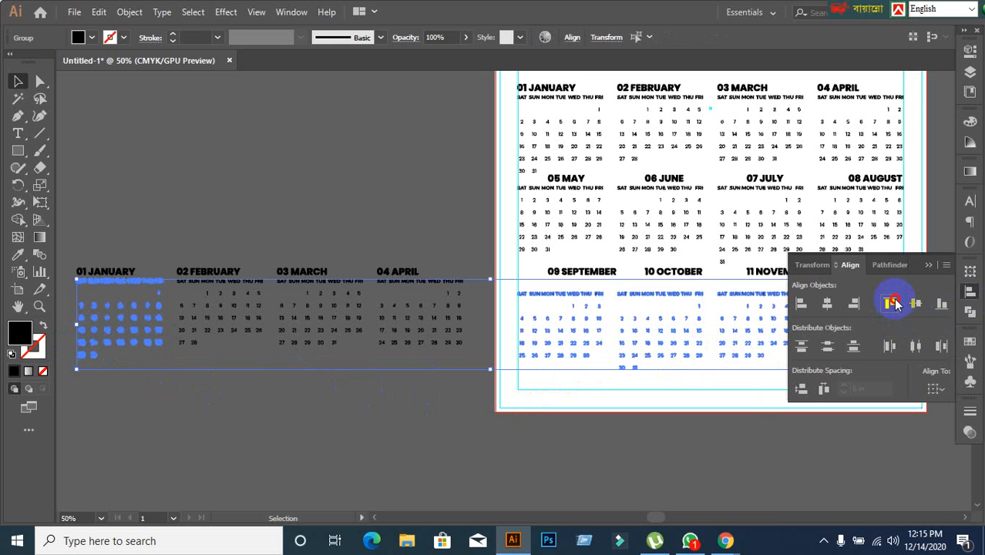
# Examine how the May to December headings sit above their weekday and date grids compared with the January to April row.
pyautogui.click(737, 436)
pyautogui.scroll(1, 565, 195)
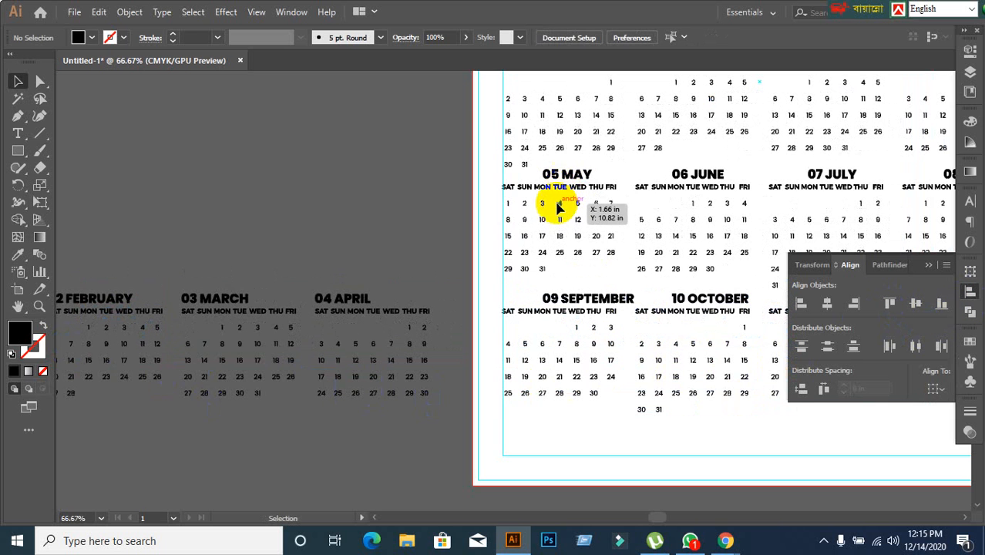
pyautogui.scroll(-1, 344, 298)
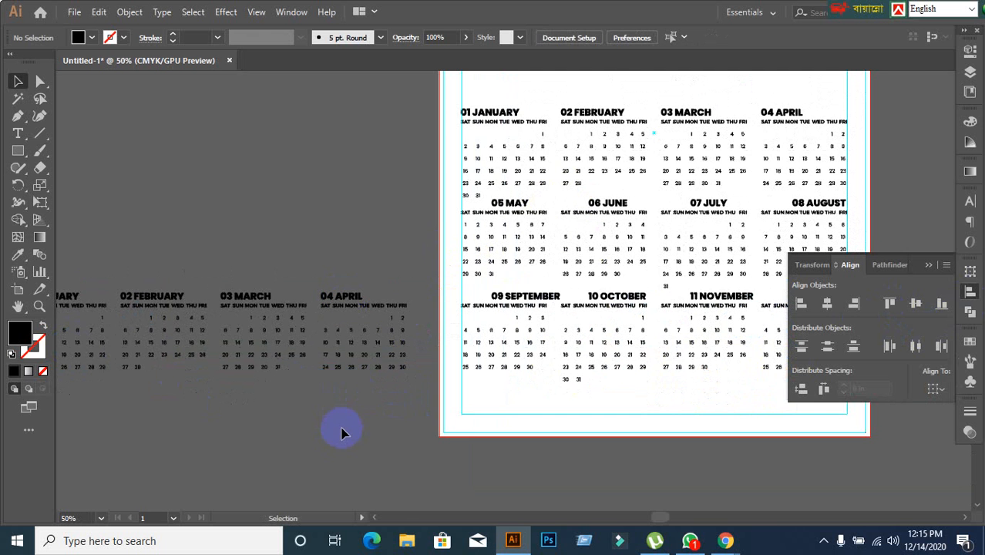
pyautogui.moveTo(341, 428); pyautogui.dragTo(447, 407)
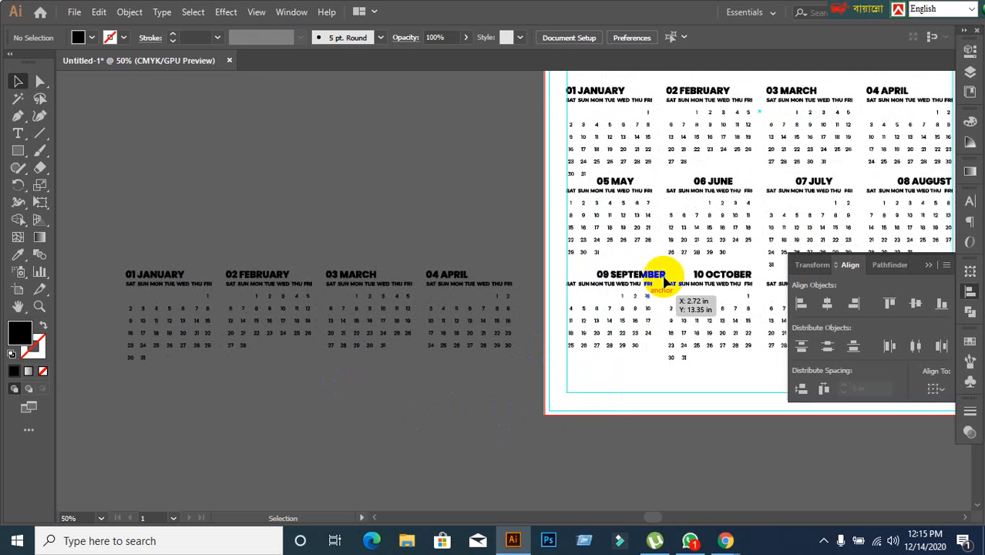
pyautogui.scroll(1, 675, 111)
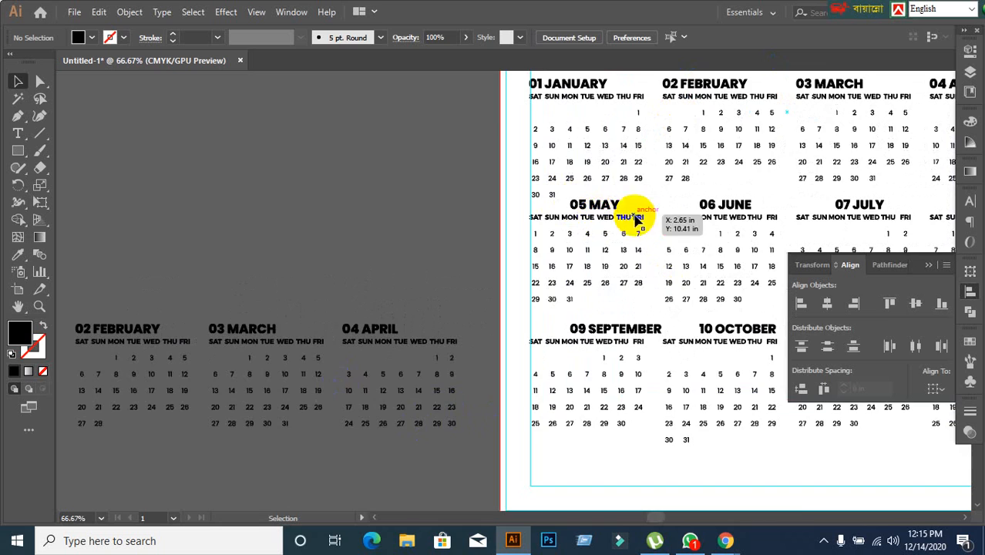
pyautogui.moveTo(666, 227); pyautogui.dragTo(487, 238)
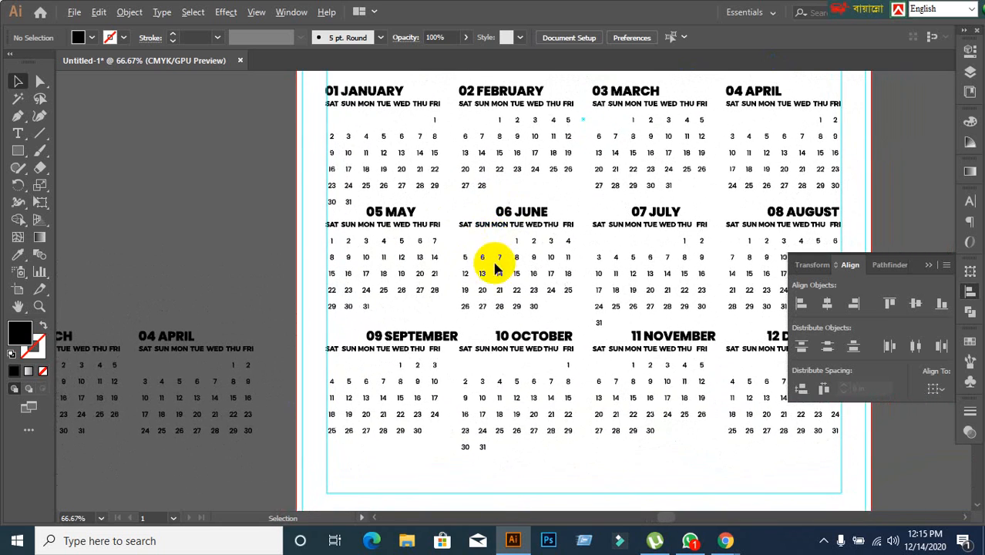
pyautogui.scroll(2, 496, 265)
pyautogui.scroll(-1, 473, 257)
pyautogui.scroll(-1, 477, 300)
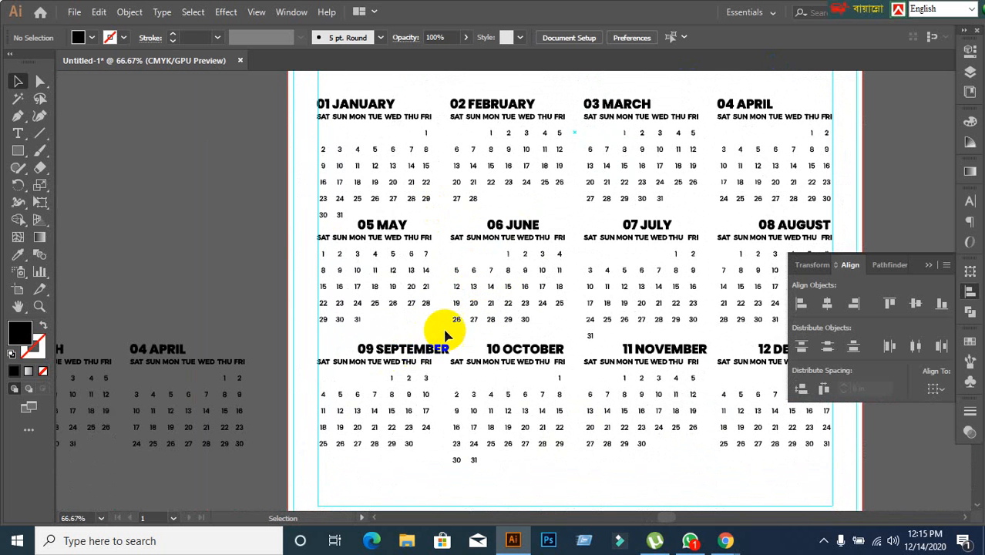
# Left-align the May heading with its weekday and date grid, using the grid as the key object.
pyautogui.scroll(1, 393, 273)
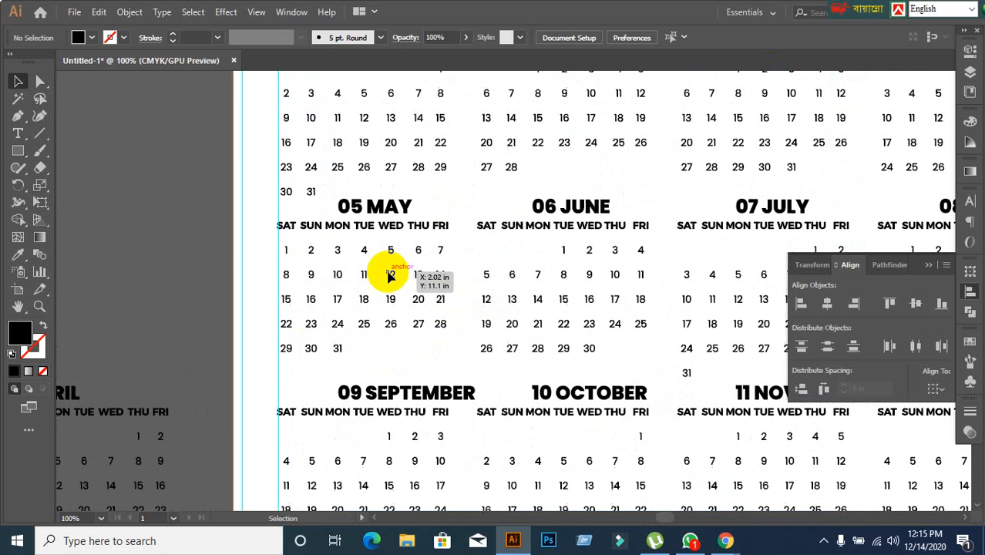
pyautogui.click(370, 209)
pyautogui.keyDown('shift'); pyautogui.click(372, 233); pyautogui.keyUp('shift')
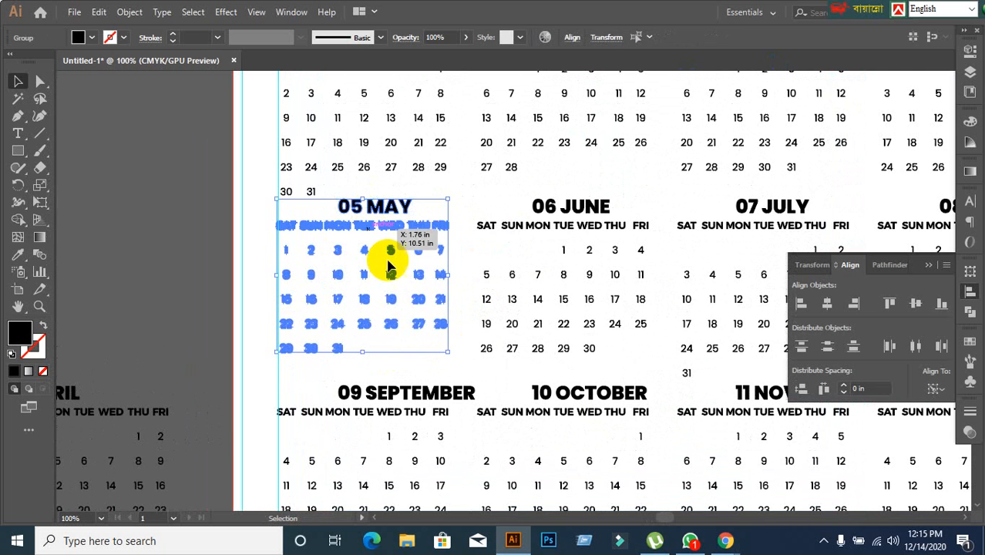
pyautogui.click(801, 302)
# Left-align the June heading with its weekday and date grid, using the grid as the key object.
pyautogui.click(593, 248)
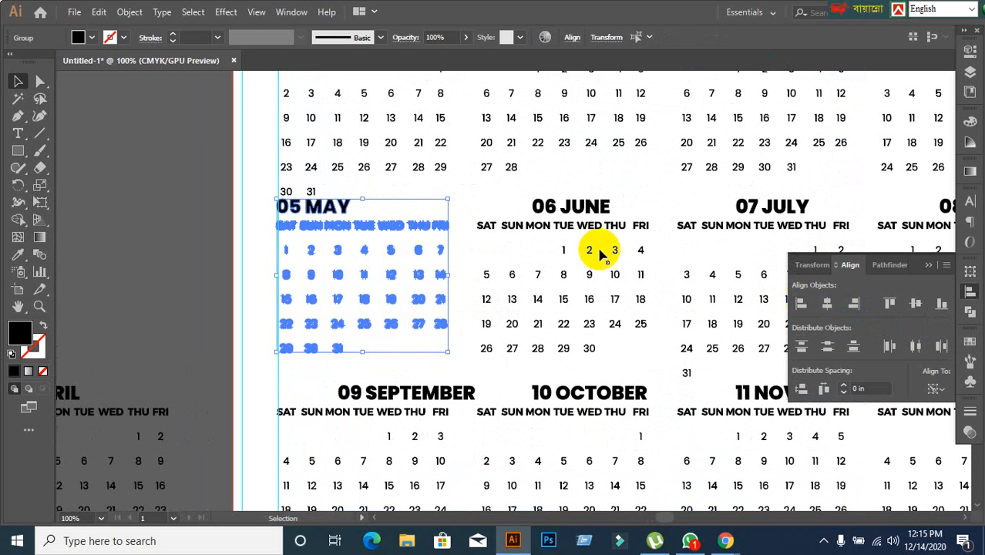
pyautogui.keyDown('shift'); pyautogui.click(595, 205); pyautogui.keyUp('shift')
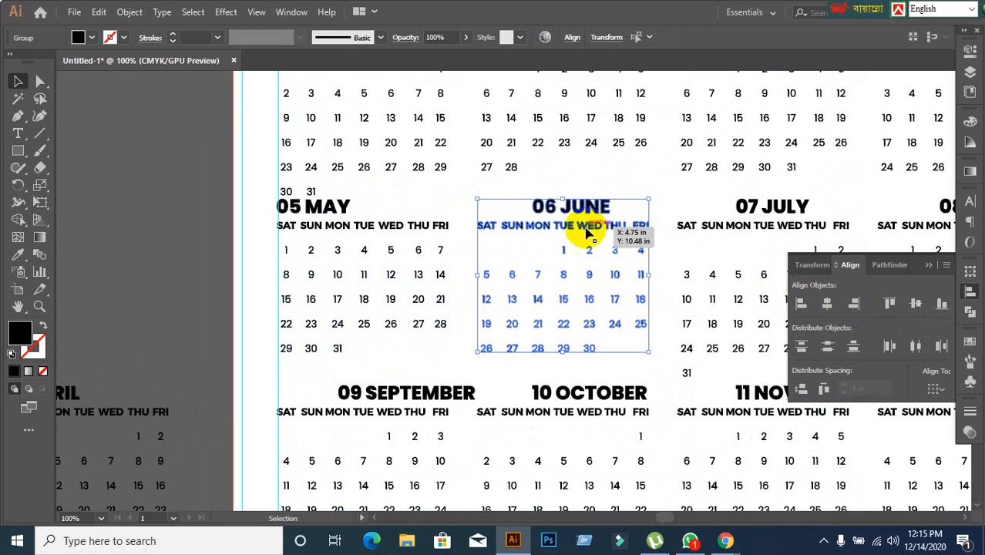
pyautogui.click(826, 304)
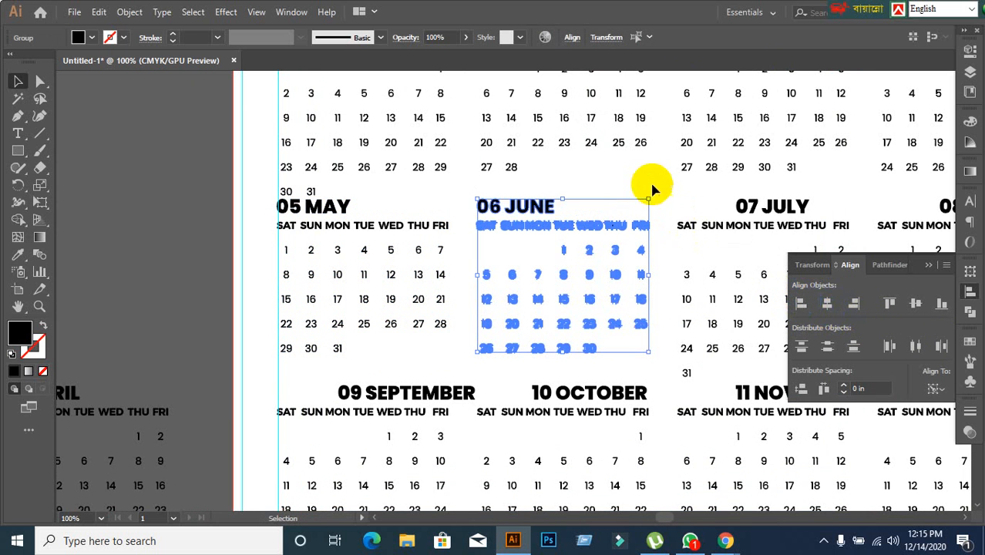
pyautogui.click(645, 286)
# Left-align the July heading with its weekday and date grid, using the grid as the key object.
pyautogui.scroll(-1, 645, 286)
pyautogui.moveTo(707, 308); pyautogui.dragTo(563, 292)
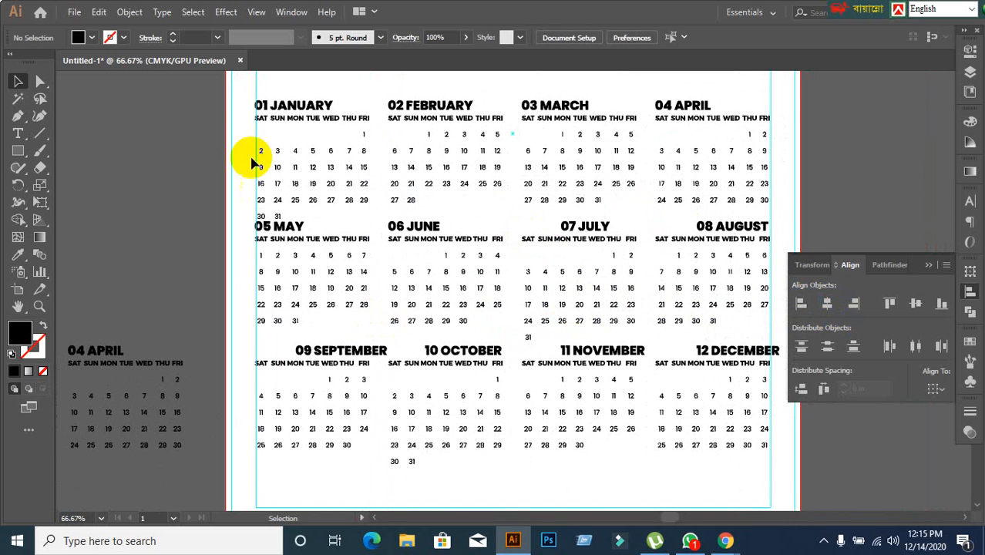
pyautogui.scroll(1, 595, 288)
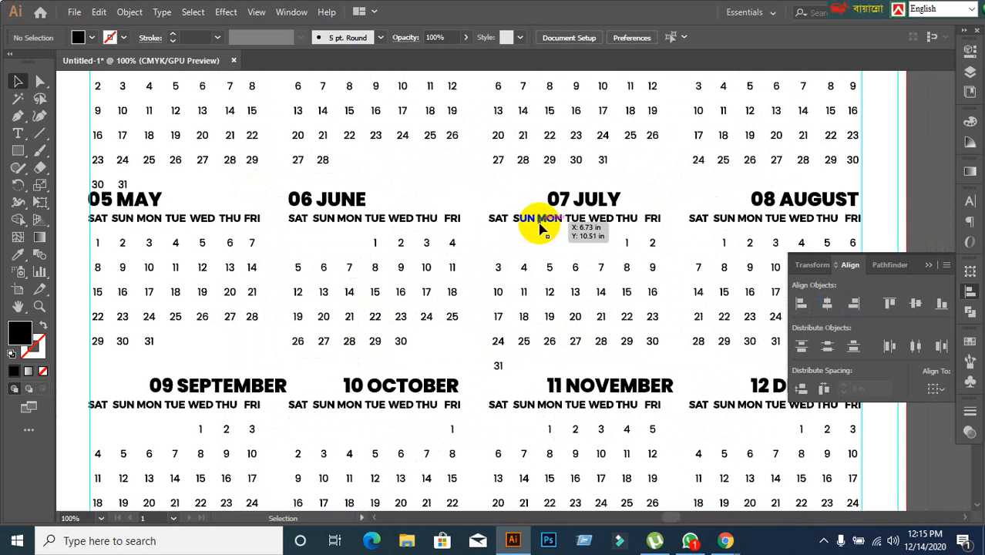
pyautogui.click(547, 225)
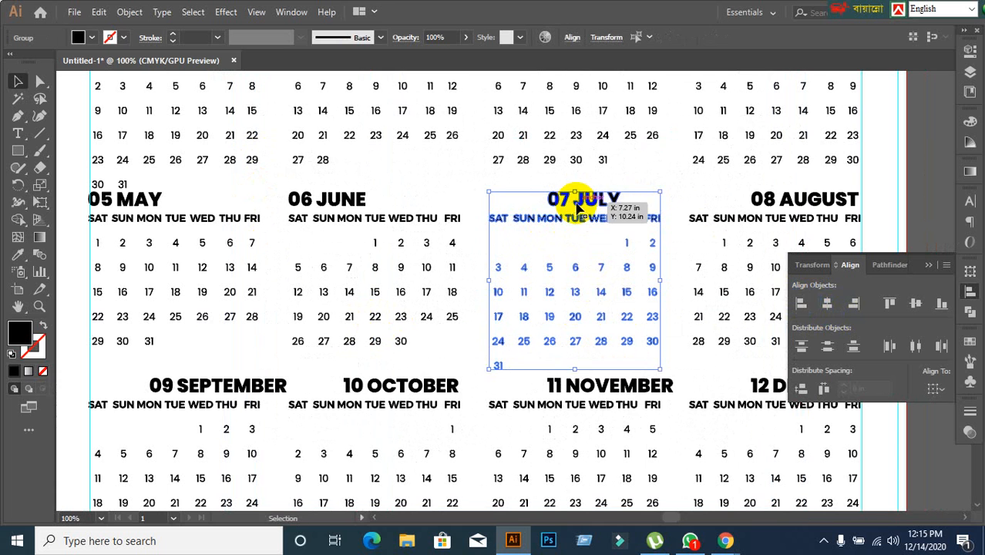
pyautogui.click(801, 303)
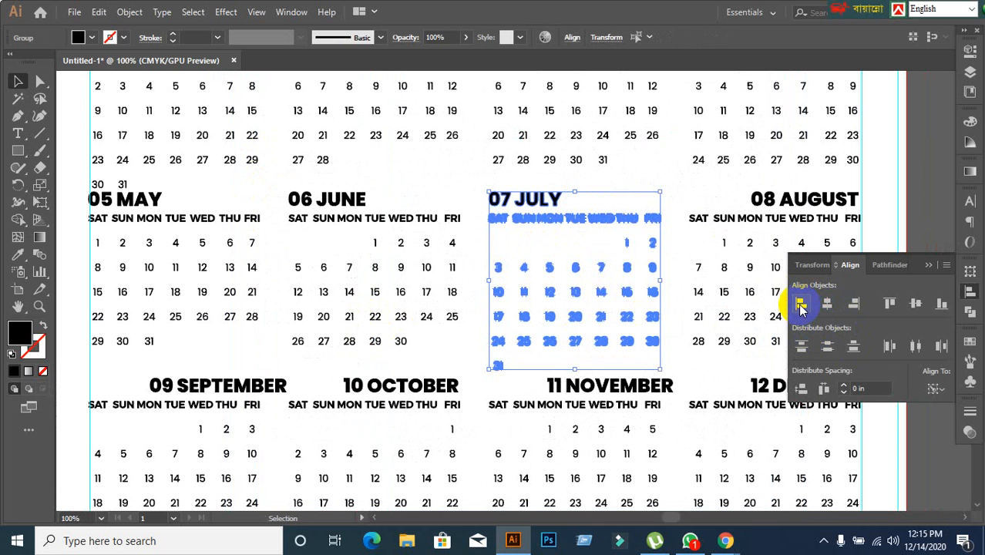
# Left-align the August heading with its weekday and date grid, using the grid as the key object.
pyautogui.click(731, 225)
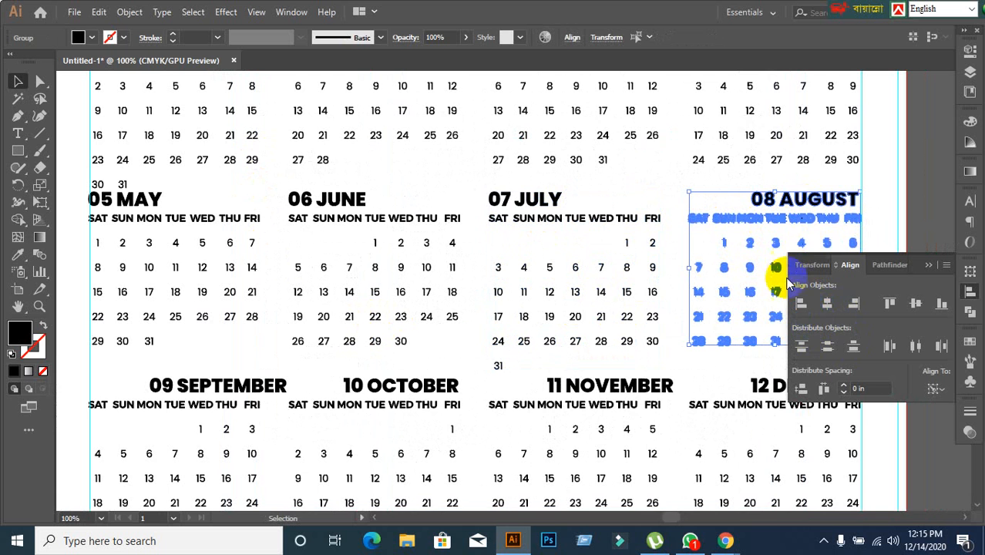
pyautogui.click(800, 302)
pyautogui.click(655, 196)
pyautogui.scroll(-1, 654, 257)
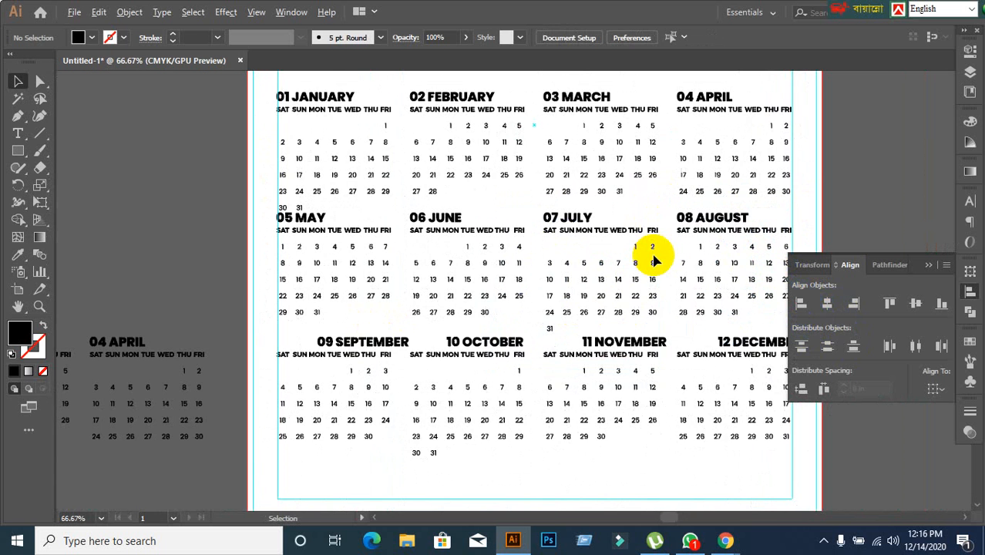
# Left-align the September heading with its weekday and date grid, using the grid as the key object.
pyautogui.moveTo(459, 370); pyautogui.dragTo(542, 267)
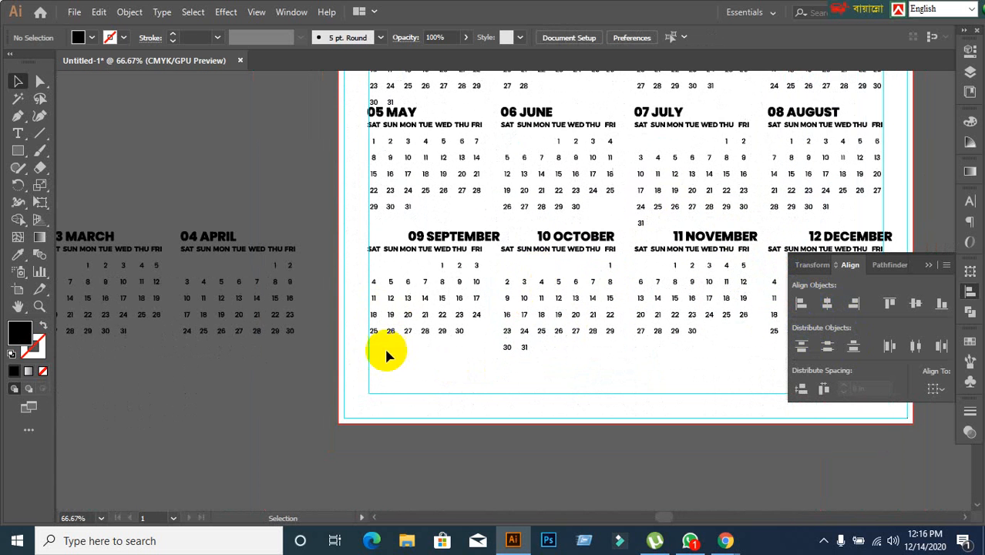
pyautogui.click(440, 257)
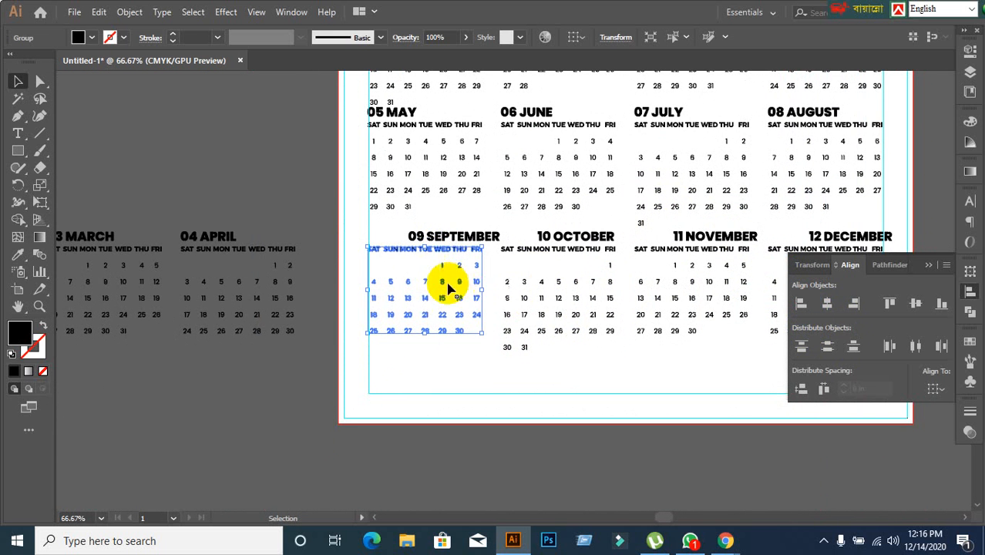
pyautogui.keyDown('shift'); pyautogui.click(450, 238); pyautogui.keyUp('shift')
pyautogui.moveTo(418, 256); pyautogui.dragTo(432, 268)
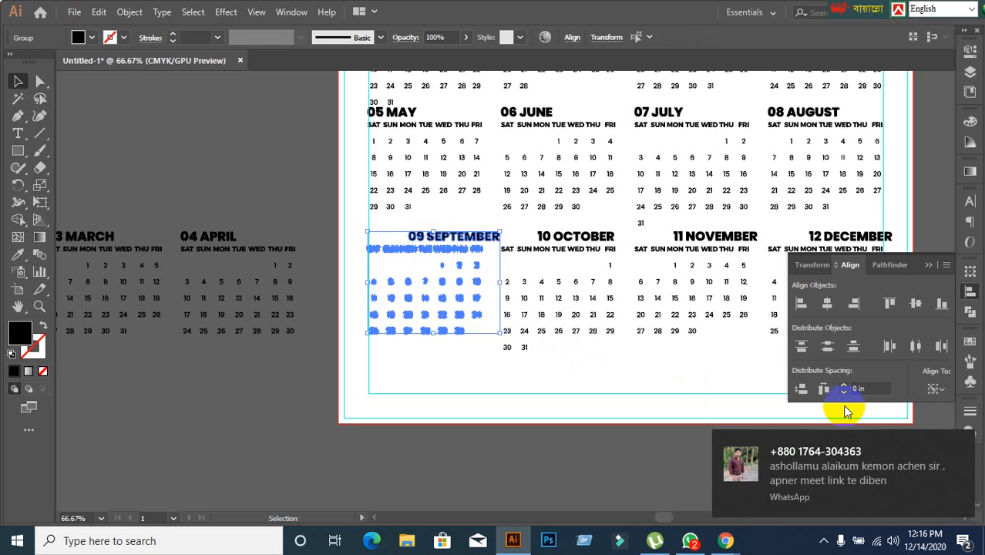
pyautogui.click(820, 346)
pyautogui.click(802, 308)
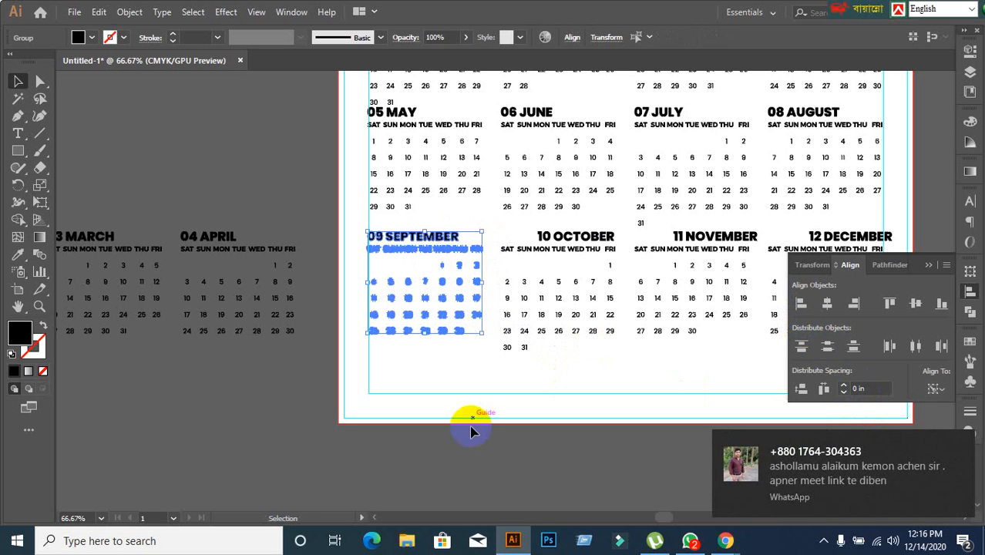
pyautogui.click(605, 407)
# Left-align the October heading with its weekday and date grid, using the grid as the key object.
pyautogui.scroll(1, 660, 357)
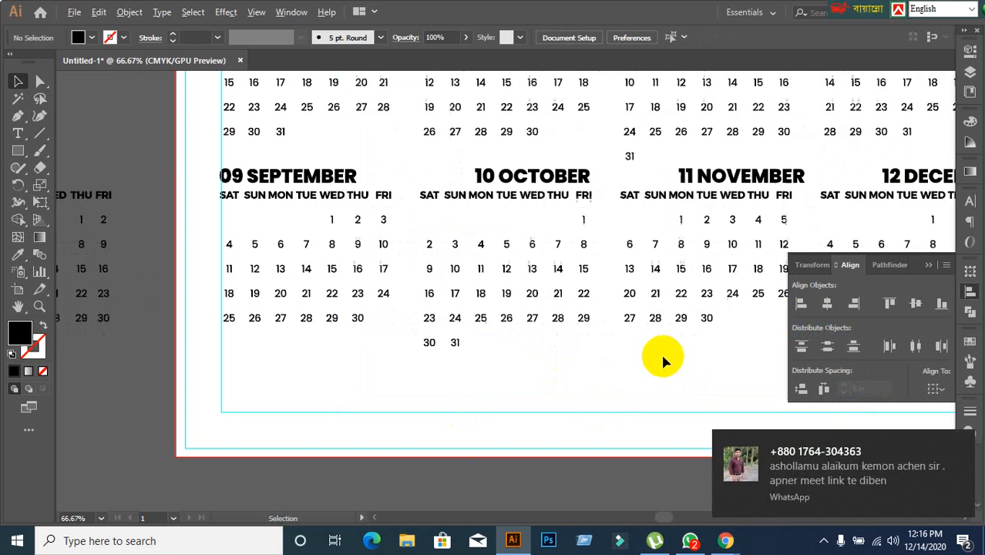
pyautogui.click(482, 202)
pyautogui.keyDown('shift'); pyautogui.click(493, 176); pyautogui.keyUp('shift')
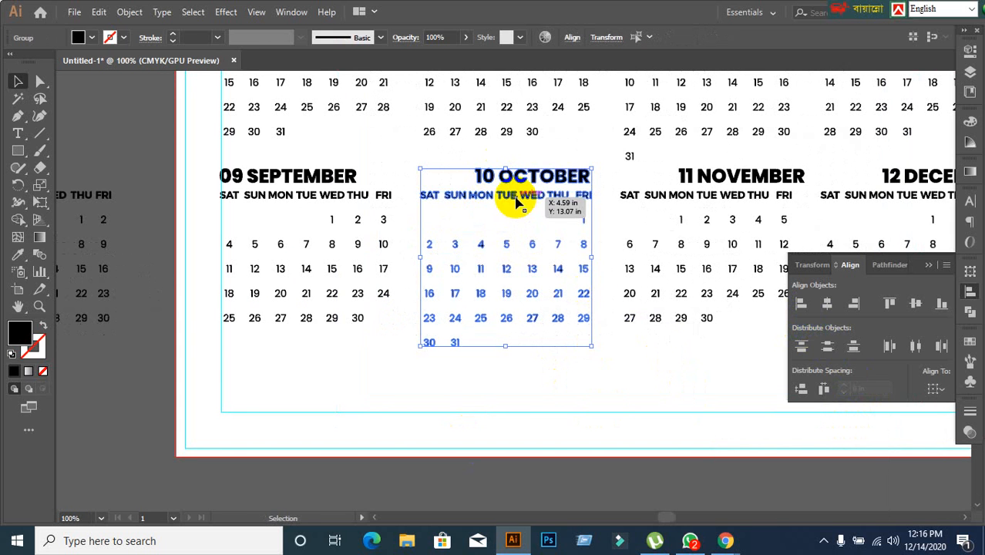
pyautogui.click(512, 198)
pyautogui.click(801, 306)
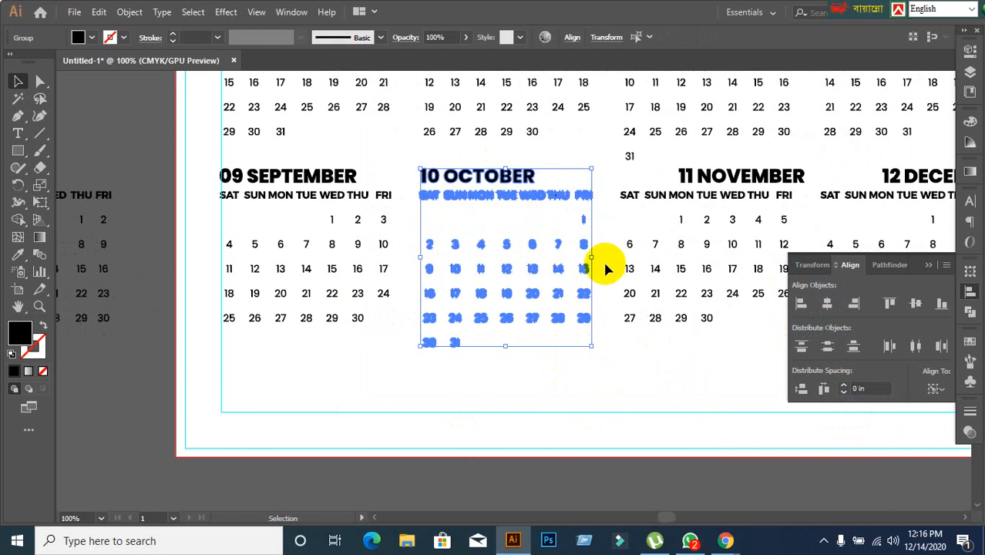
pyautogui.click(671, 402)
# Left-align the November heading with its weekday and date grid, using the grid as the key object.
pyautogui.click(655, 319)
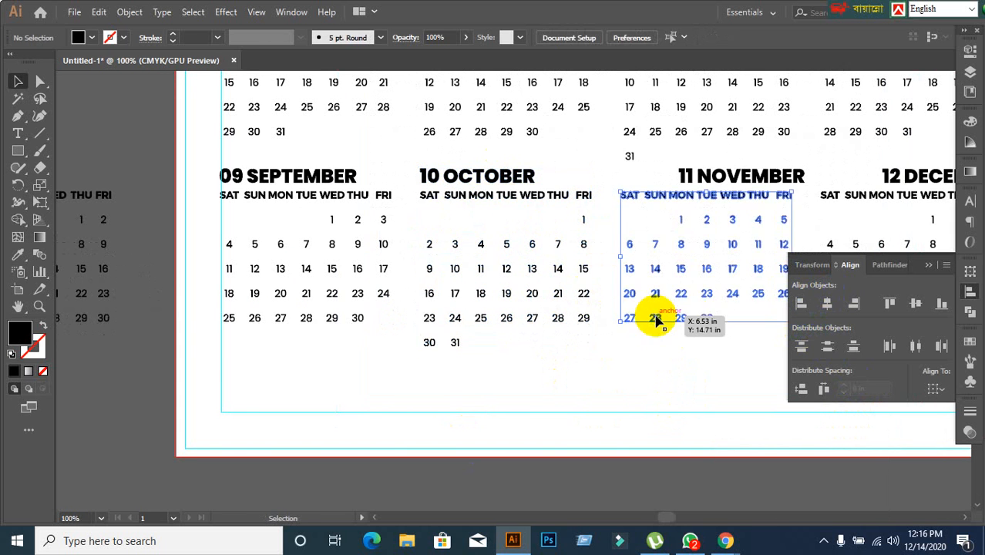
pyautogui.keyDown('shift'); pyautogui.click(705, 179); pyautogui.keyUp('shift')
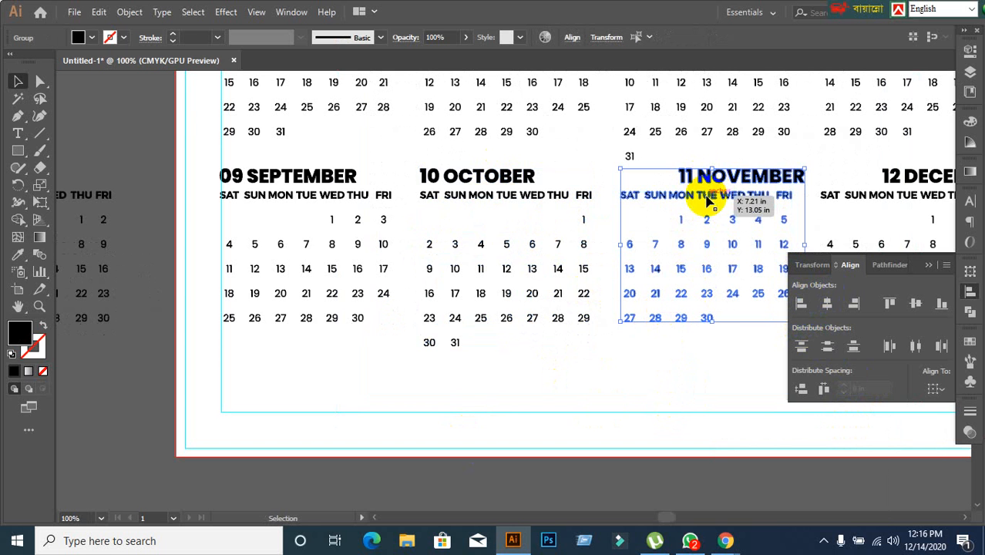
pyautogui.click(707, 197)
pyautogui.click(801, 305)
pyautogui.scroll(-1, 657, 367)
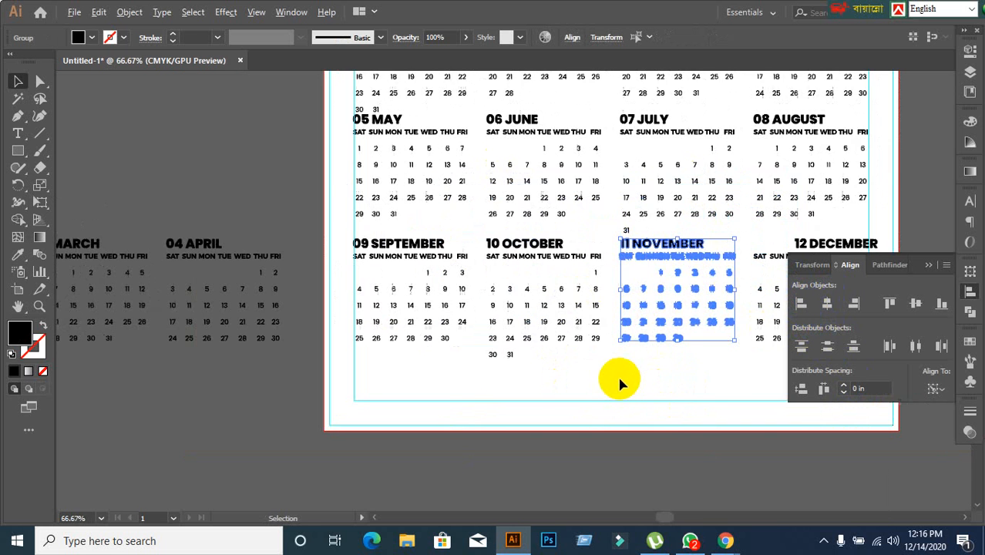
pyautogui.hscroll(3, 624, 377)
pyautogui.click(690, 374)
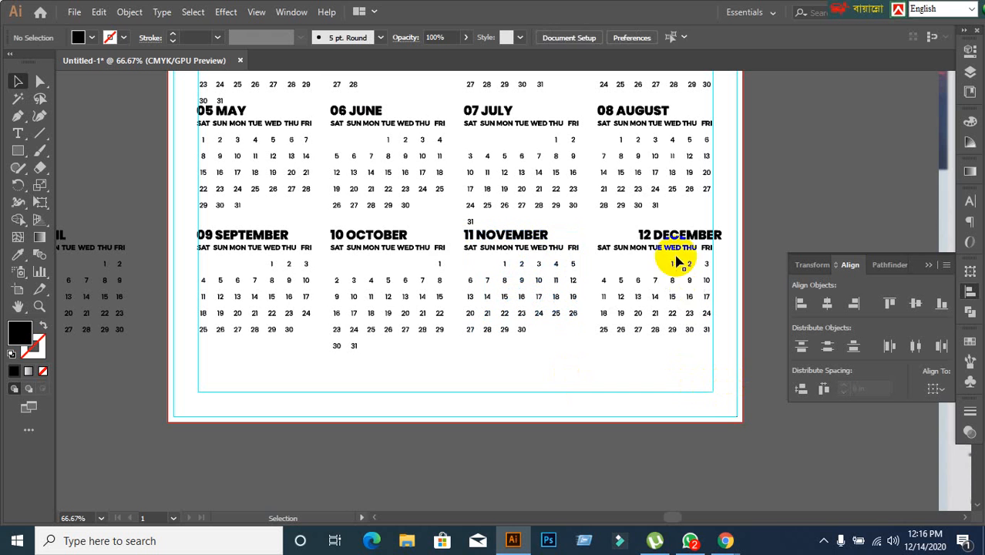
# Left-align the December heading with its weekday and date grid, using the grid as the key object.
pyautogui.moveTo(674, 239); pyautogui.dragTo(654, 248)
pyautogui.keyDown('shift'); pyautogui.click(653, 249); pyautogui.keyUp('shift')
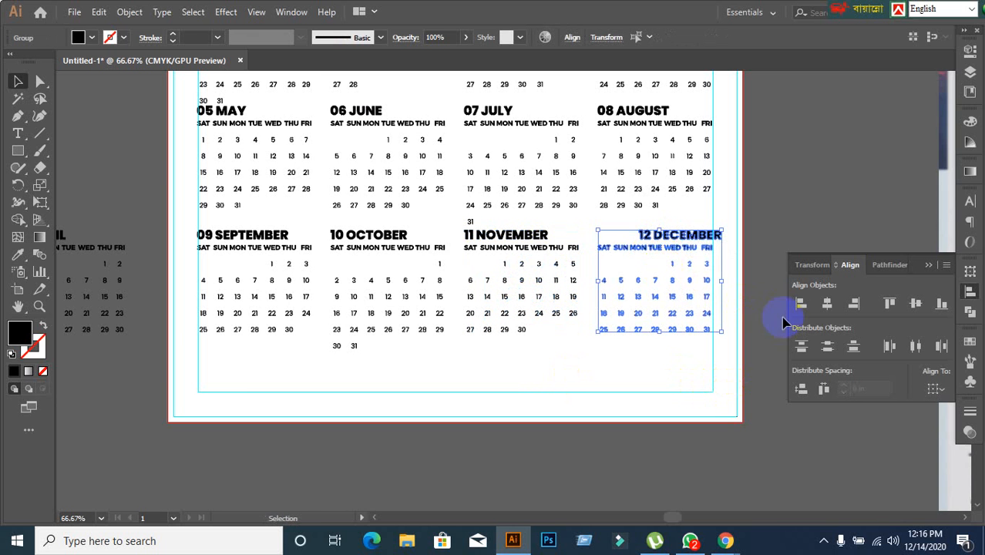
pyautogui.click(681, 250)
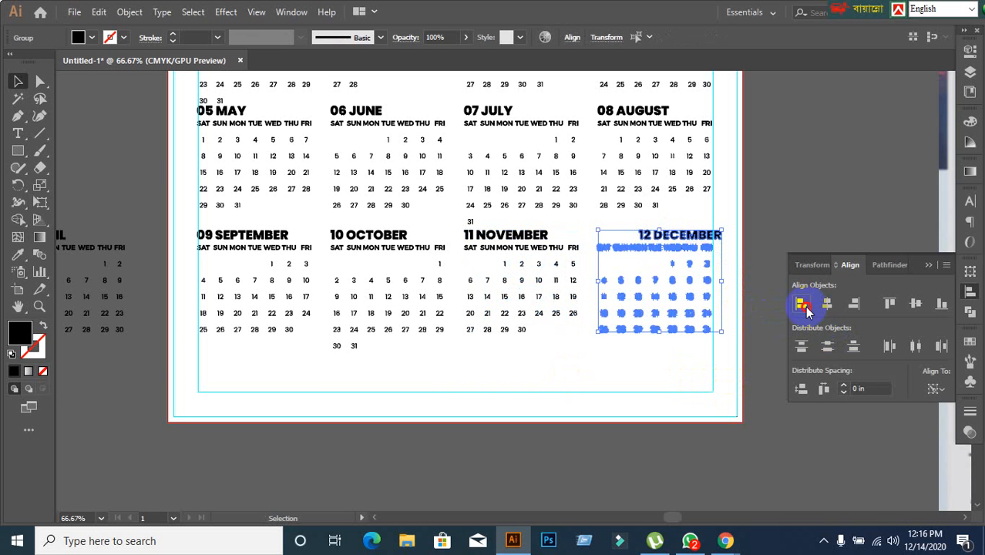
pyautogui.click(802, 304)
pyautogui.click(716, 402)
# Delete the copied January to April reference row beside the artboard.
pyautogui.scroll(-2, 716, 402)
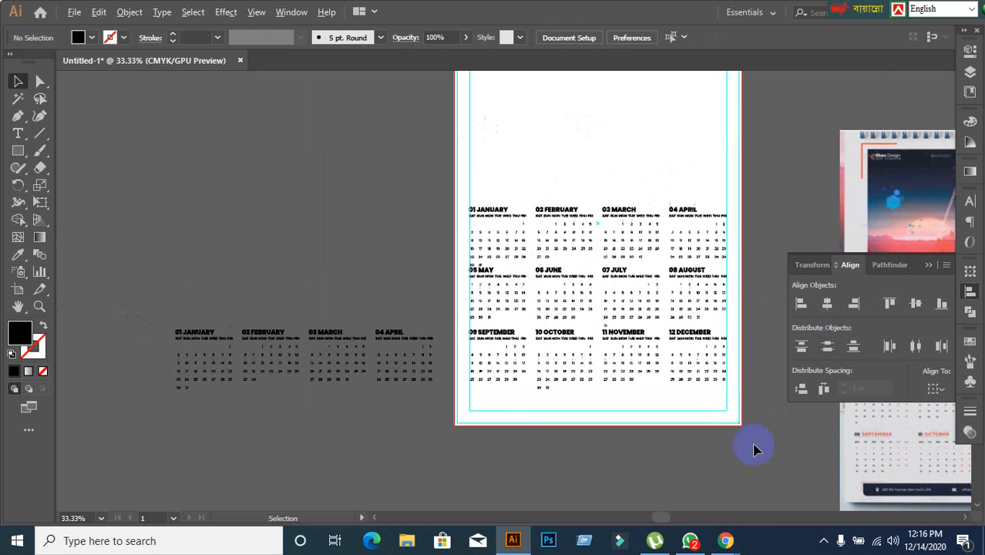
pyautogui.moveTo(440, 468); pyautogui.dragTo(437, 468)
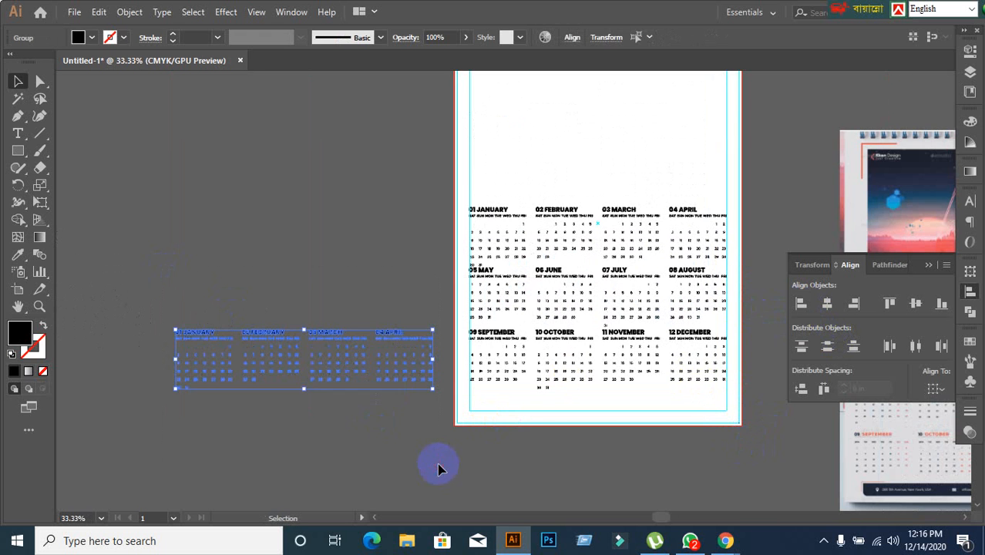
pyautogui.click(438, 467)
# Group the January heading with its weekday row and date grid as one block.
pyautogui.scroll(2, 613, 222)
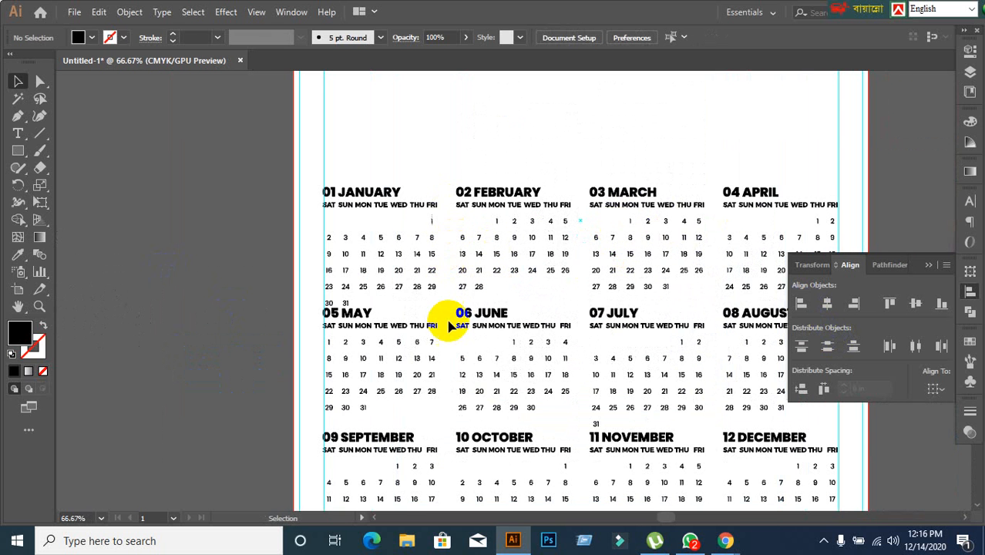
pyautogui.scroll(-3, 470, 370)
pyautogui.scroll(2, 347, 324)
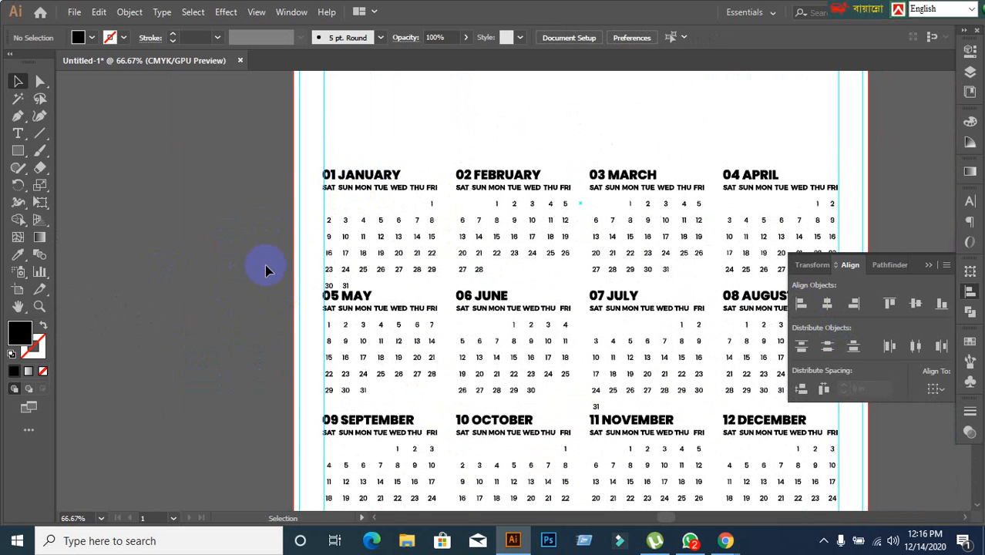
pyautogui.moveTo(293, 154); pyautogui.dragTo(400, 256)
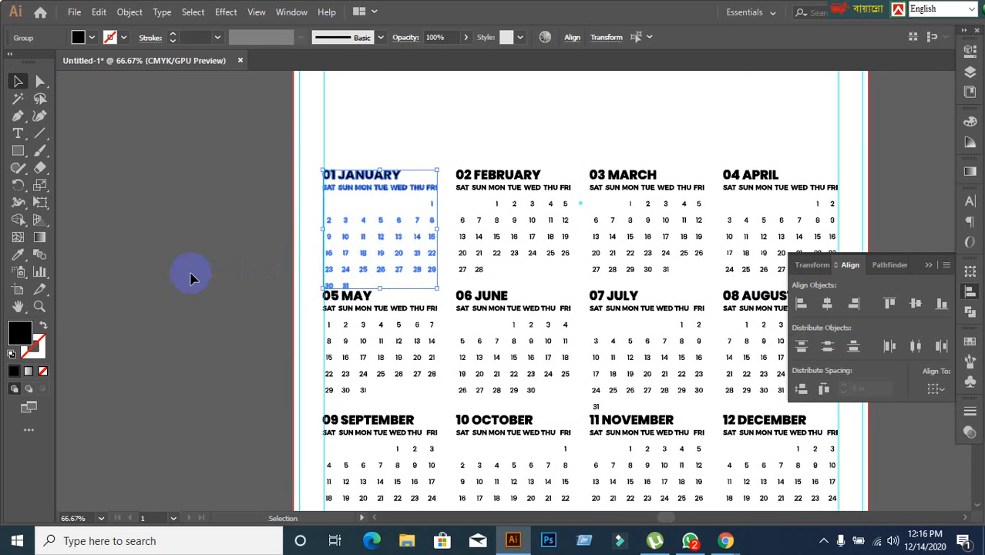
pyautogui.click(303, 192)
pyautogui.moveTo(374, 243); pyautogui.dragTo(425, 286)
# Group the February, March and April headings with their own weekday rows and date grids, one group per month.
pyautogui.moveTo(469, 149); pyautogui.dragTo(525, 248)
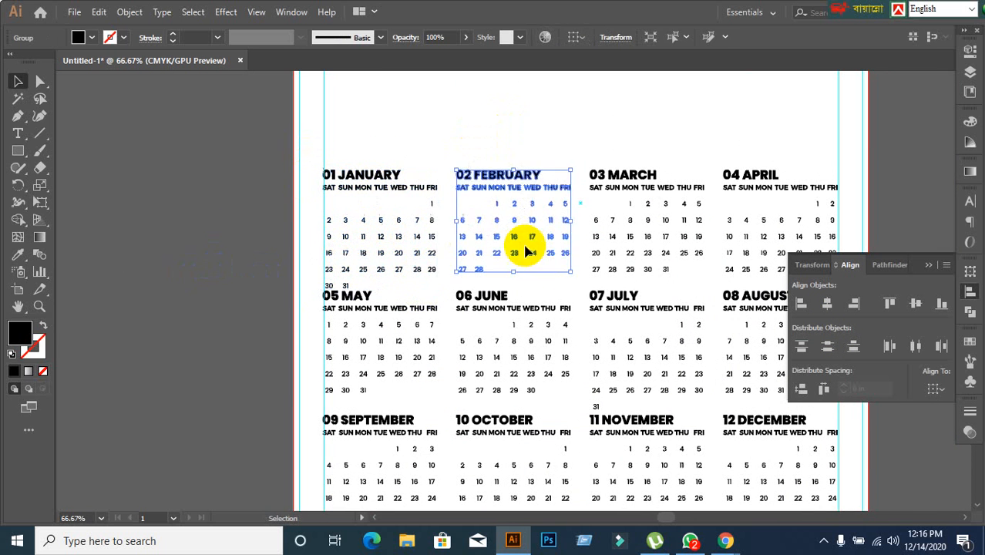
pyautogui.hotkey('ctrl', 'g')
pyautogui.moveTo(606, 144); pyautogui.dragTo(655, 263)
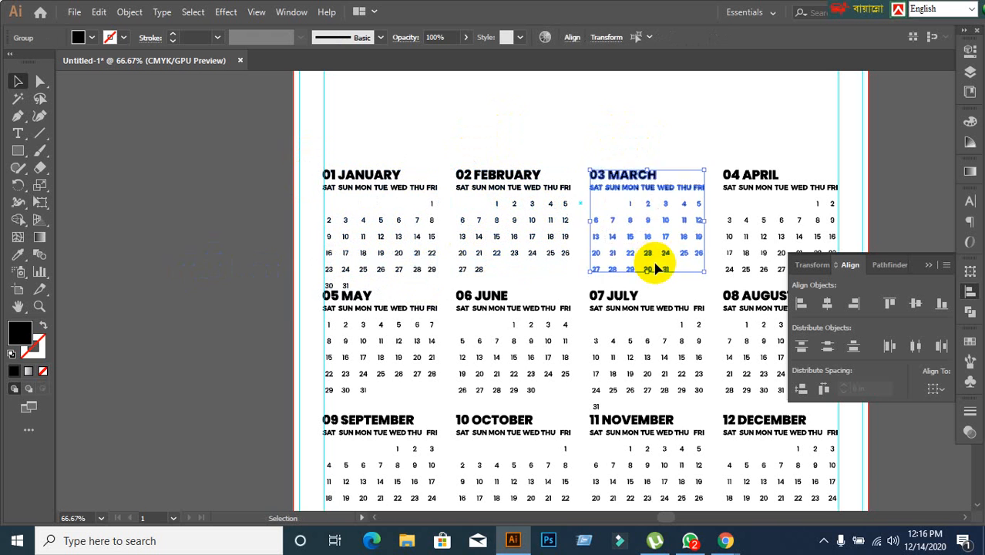
pyautogui.hotkey('ctrl', 'g')
pyautogui.moveTo(725, 164); pyautogui.dragTo(786, 229)
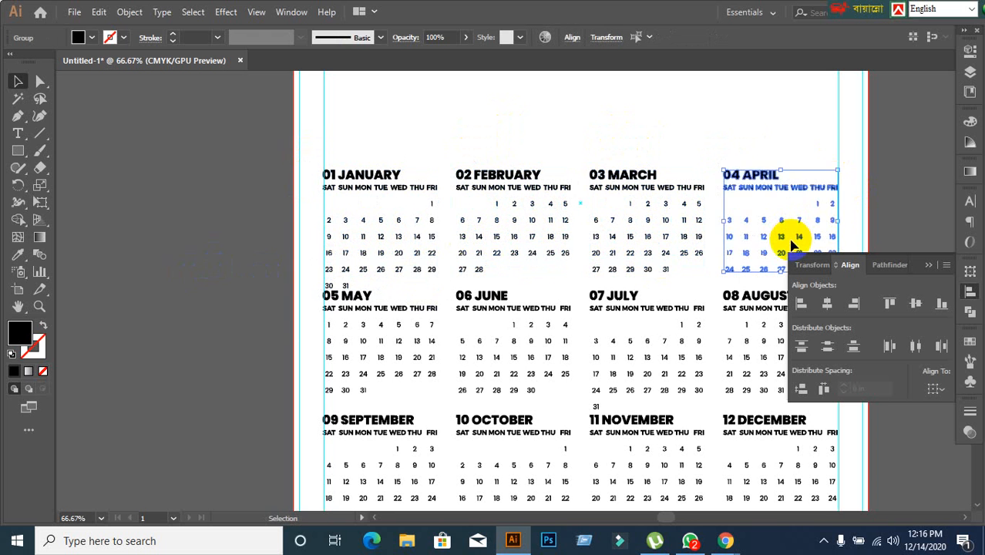
pyautogui.hotkey('ctrl', 'g')
# Group the May heading with its weekday row and date grid, leaving January's last date row out of the selection.
pyautogui.scroll(-1, 451, 288)
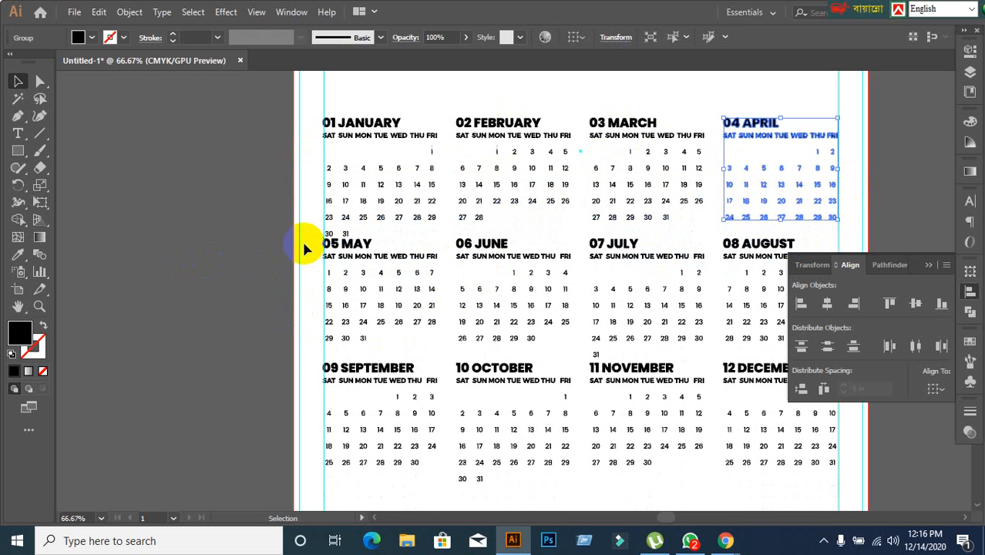
pyautogui.moveTo(334, 276); pyautogui.dragTo(385, 325)
pyautogui.hotkey('ctrl', 'g')
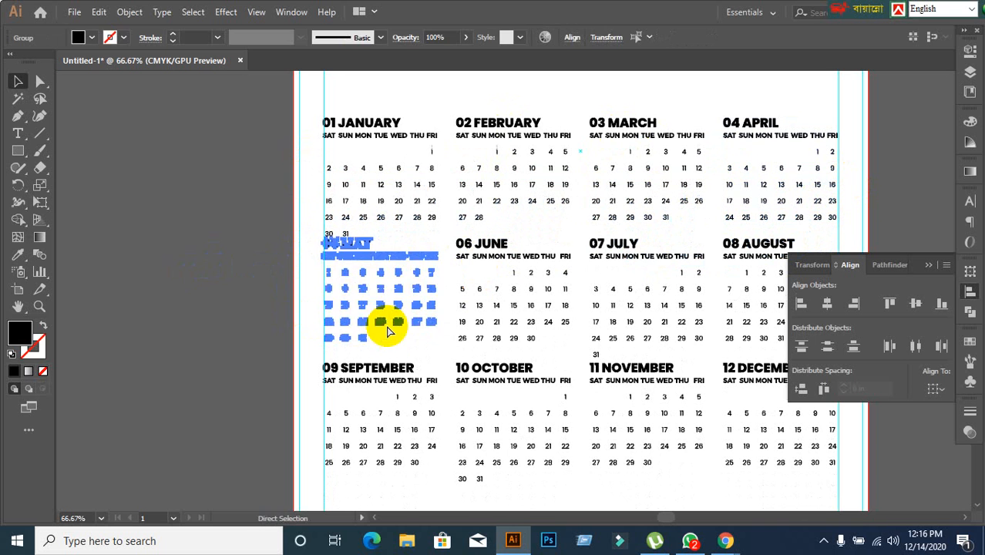
pyautogui.click(432, 327)
pyautogui.click(256, 301)
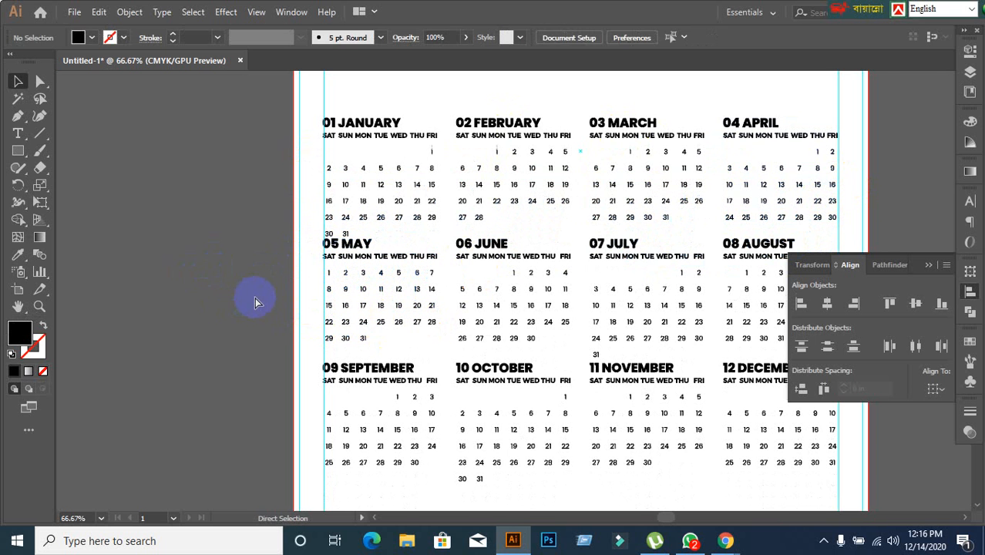
pyautogui.moveTo(345, 256); pyautogui.dragTo(357, 272)
pyautogui.click(285, 286)
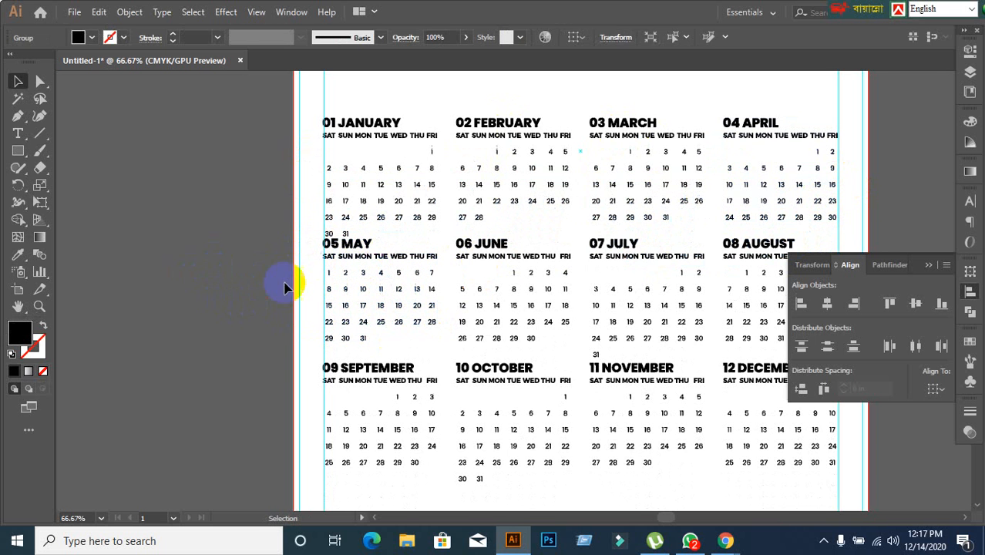
pyautogui.moveTo(305, 241); pyautogui.dragTo(388, 286)
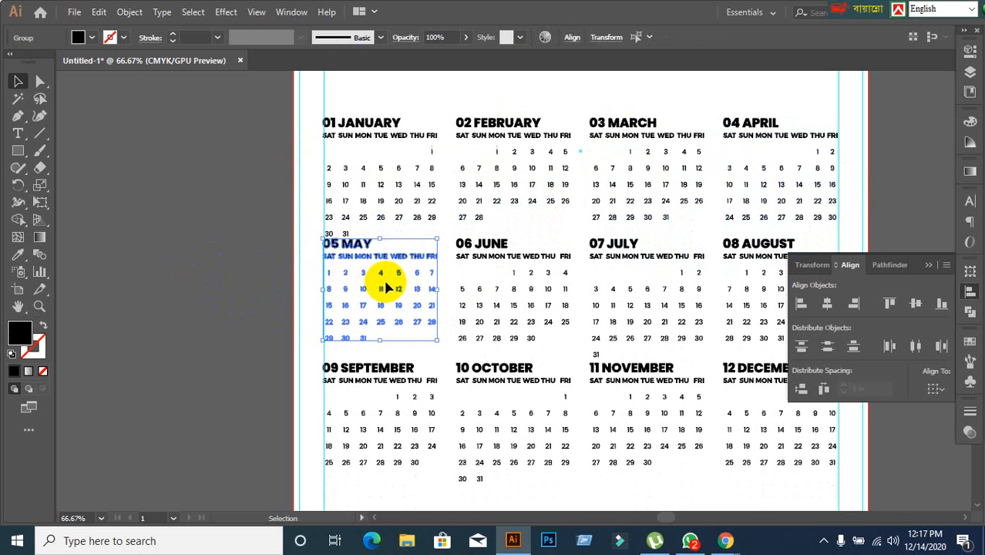
pyautogui.hotkey('ctrl', 'g')
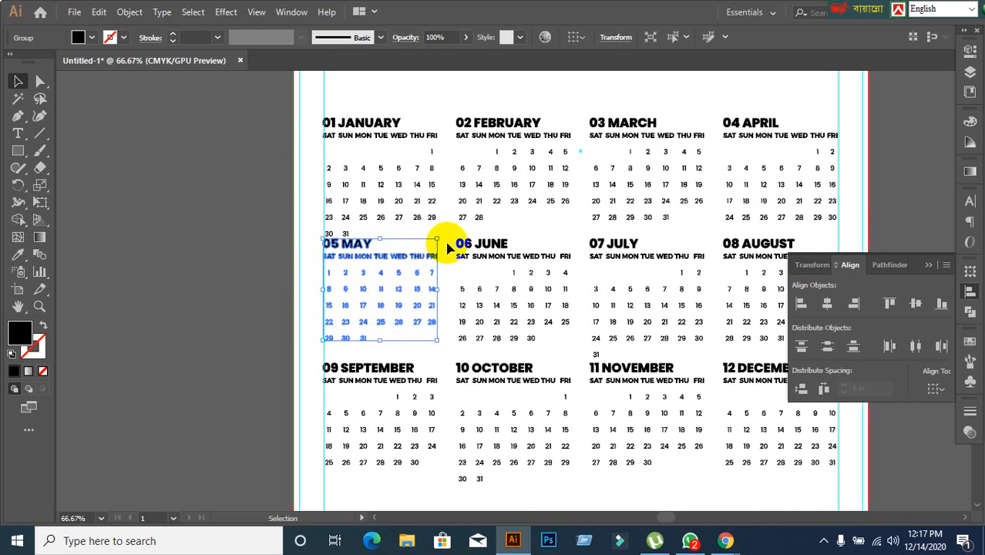
# Group the June, July and August headings with their own weekday rows and date grids, one group per month.
pyautogui.click(496, 305)
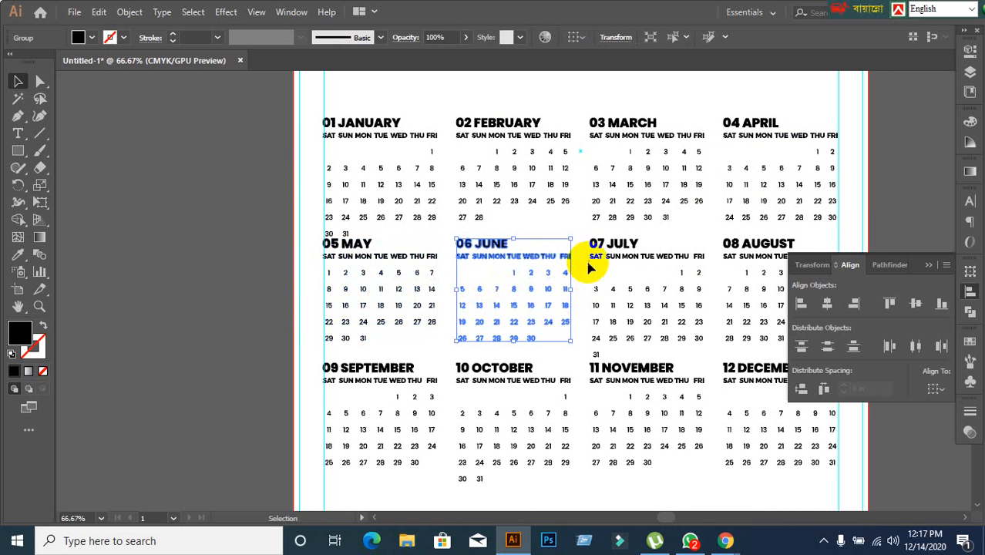
pyautogui.click(615, 315)
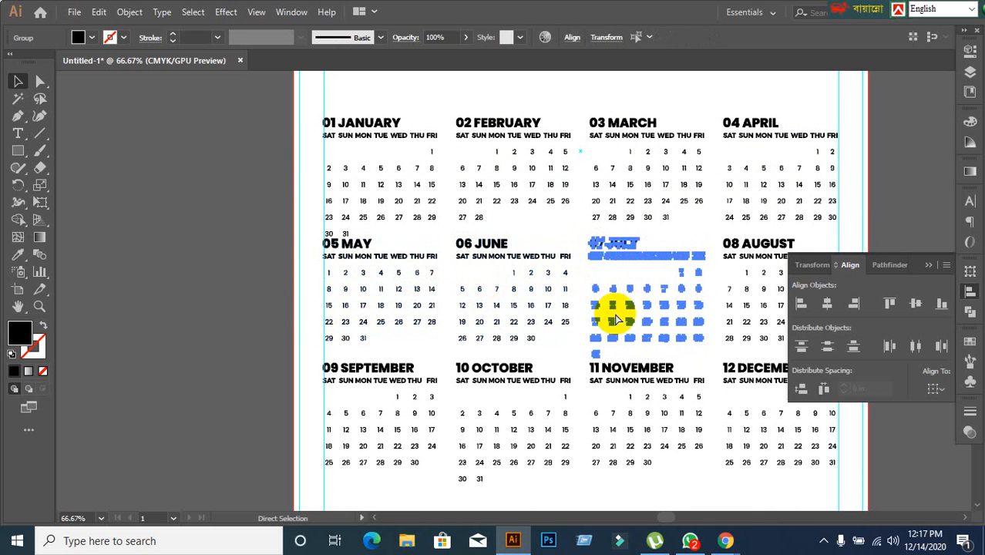
pyautogui.click(738, 276)
# Group each month block of the September to December row separately, heading together with weekday row and date grid.
pyautogui.scroll(-3, 536, 330)
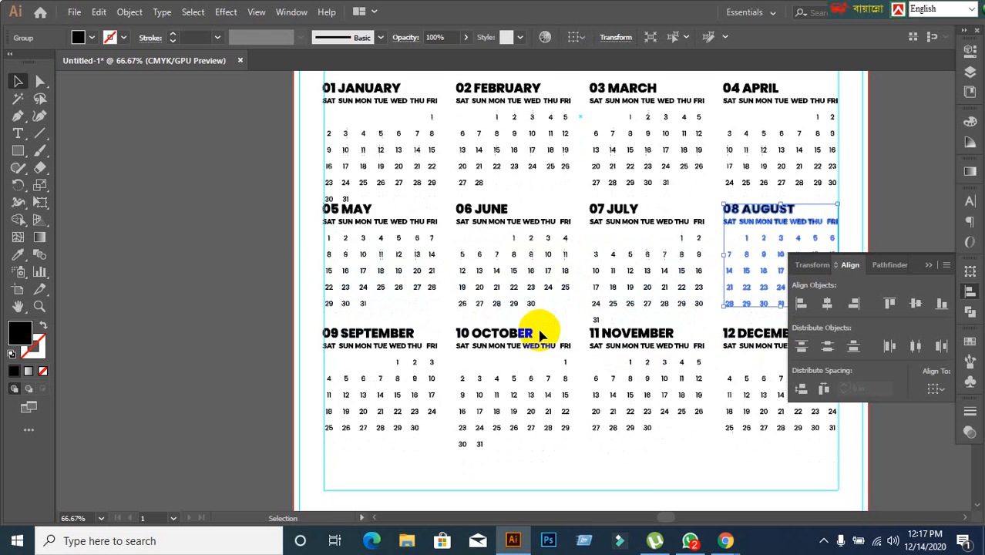
pyautogui.click(313, 266)
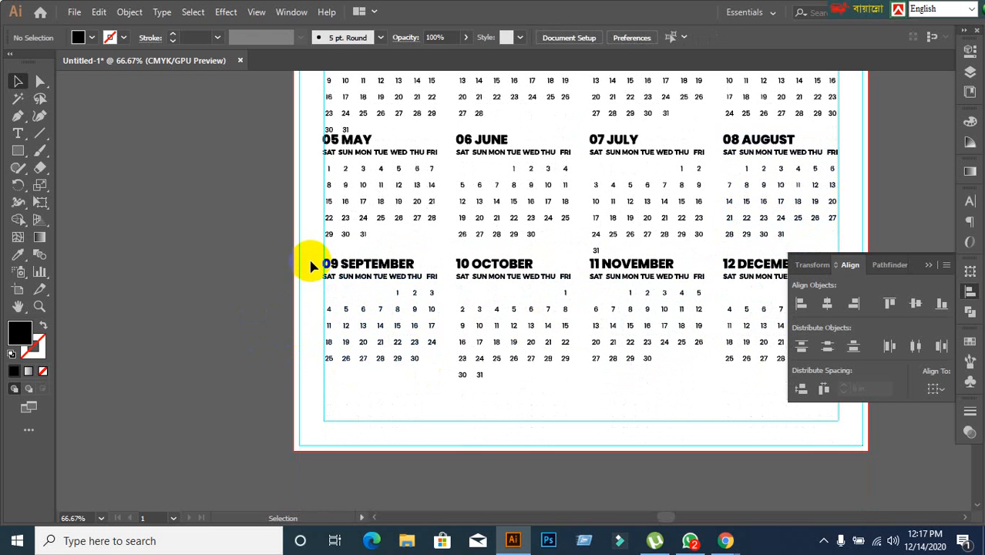
pyautogui.click(348, 308)
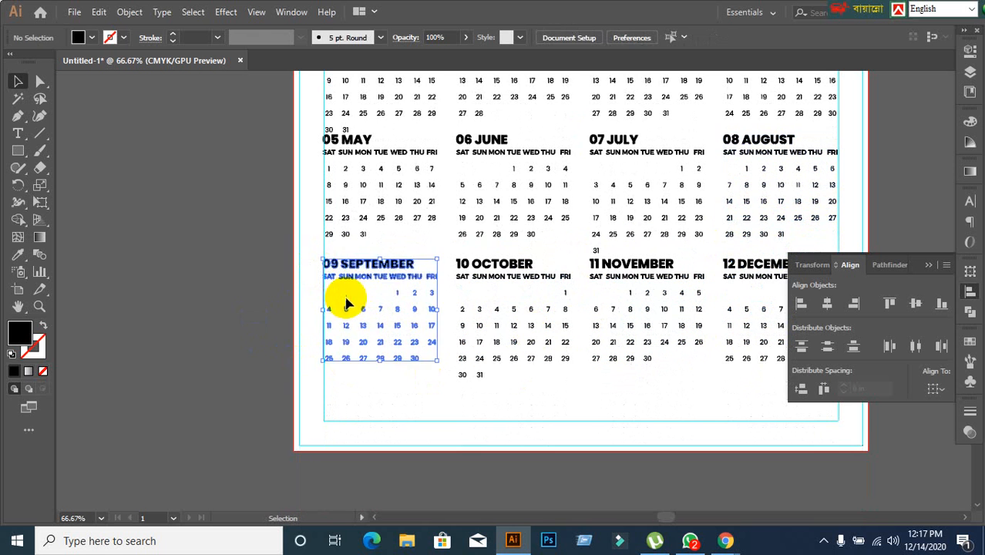
pyautogui.click(457, 263)
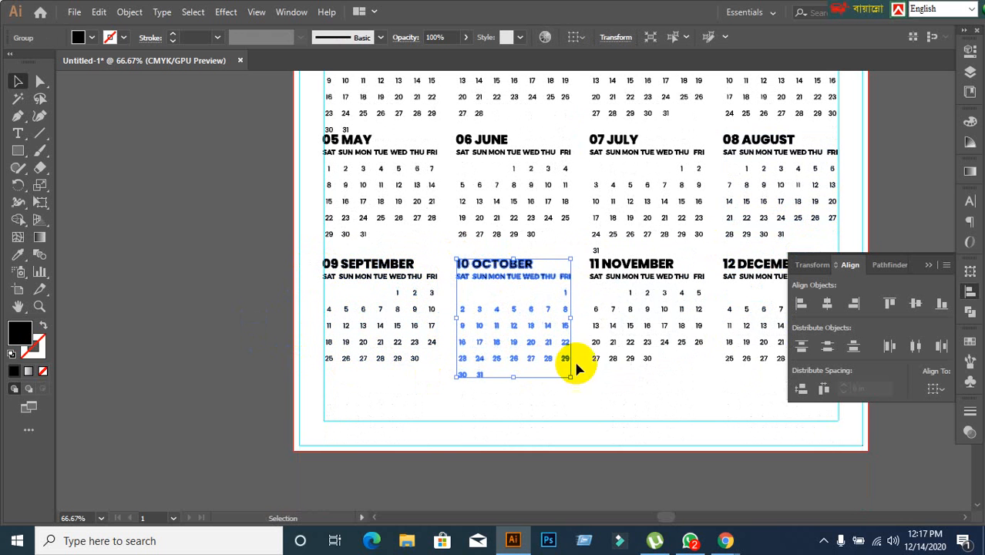
pyautogui.click(589, 266)
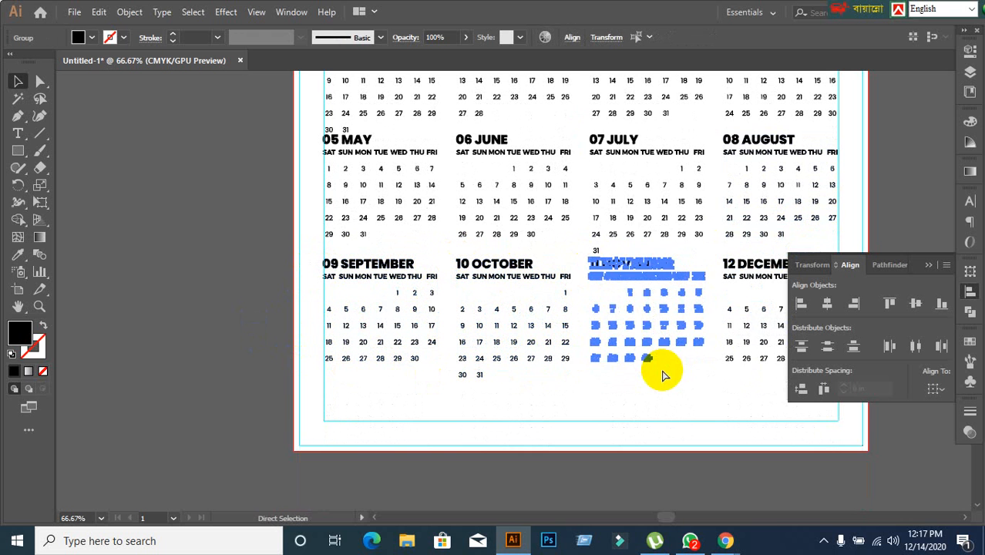
pyautogui.click(740, 310)
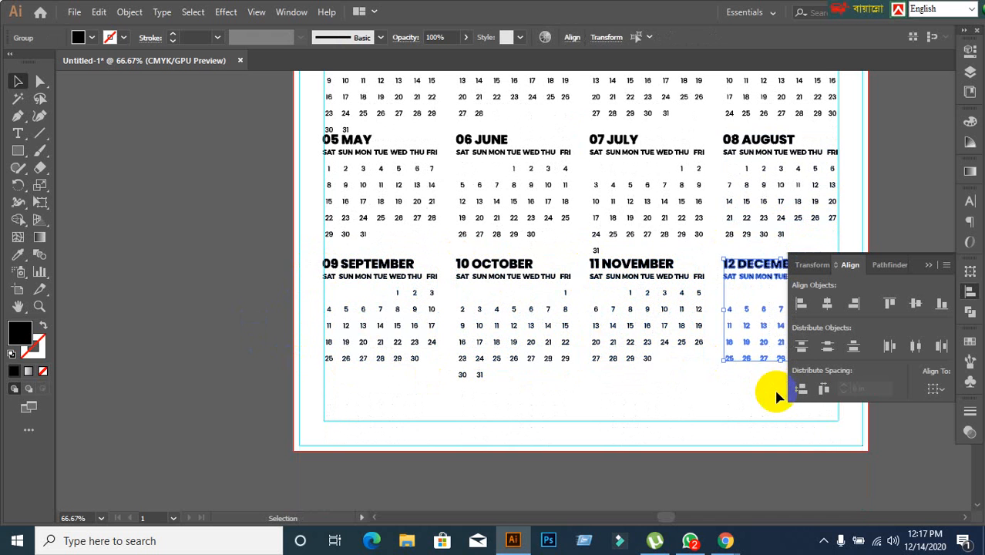
pyautogui.click(605, 461)
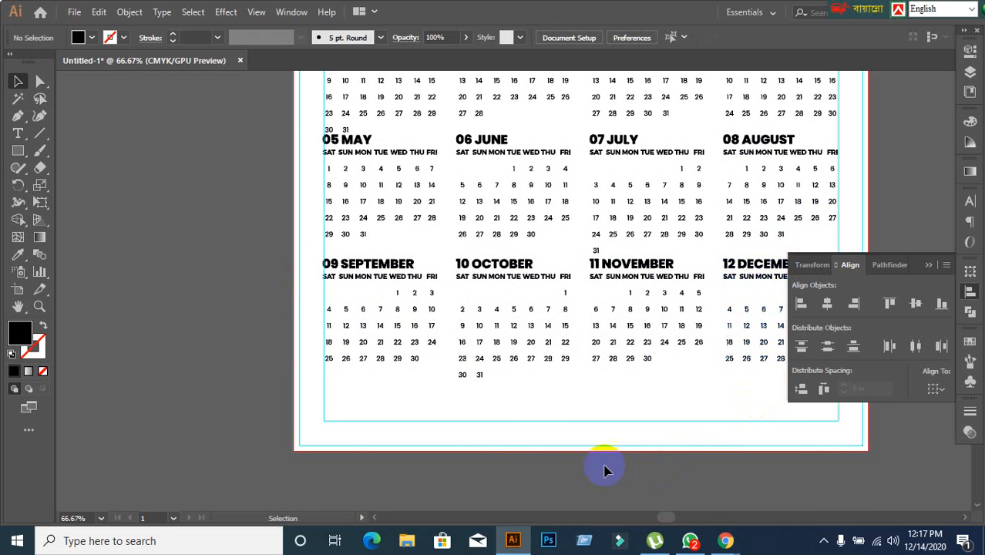
# Check month by month, from December back to January, whether each block selects as a single group.
pyautogui.scroll(-1, 523, 422)
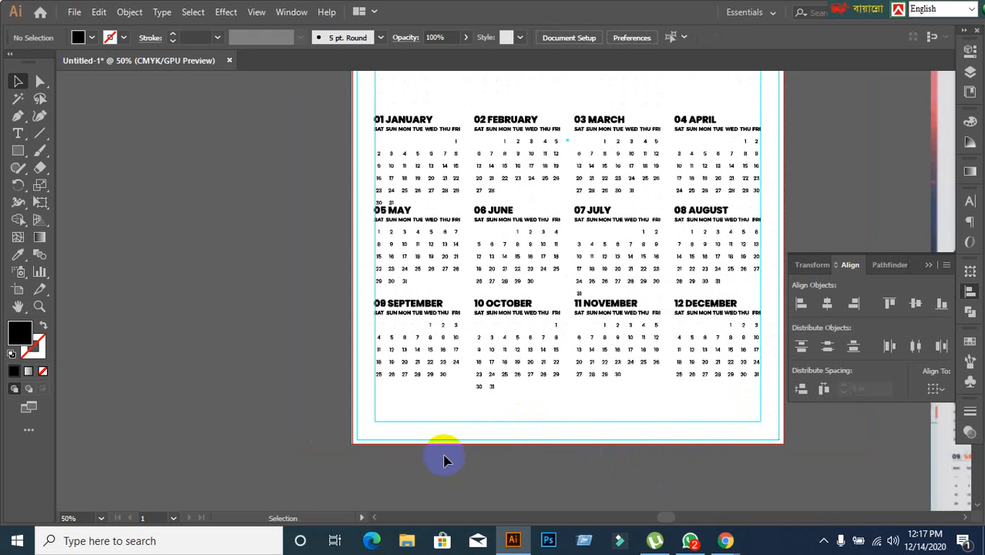
pyautogui.click(732, 310)
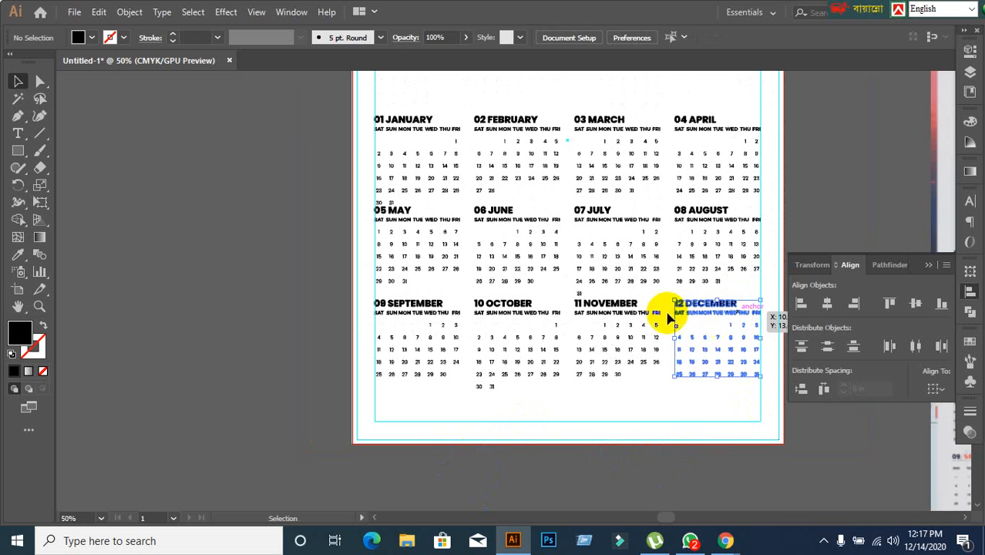
pyautogui.click(628, 308)
pyautogui.click(480, 309)
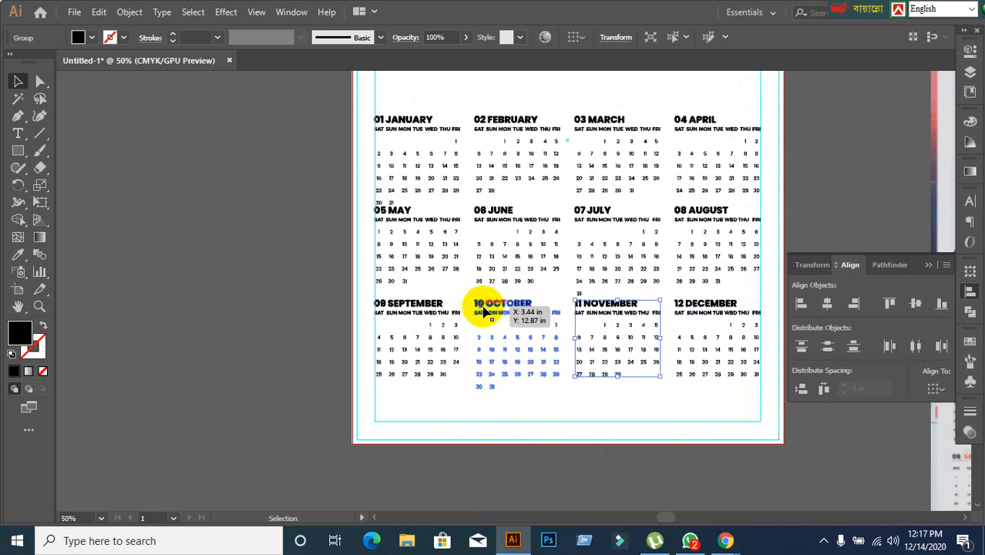
pyautogui.click(410, 310)
pyautogui.click(402, 219)
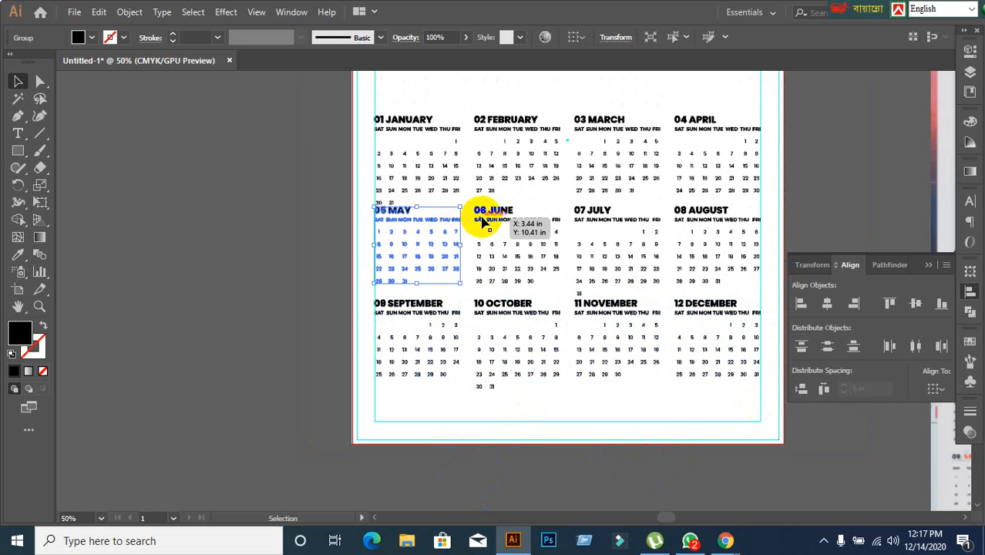
pyautogui.click(481, 221)
pyautogui.click(615, 216)
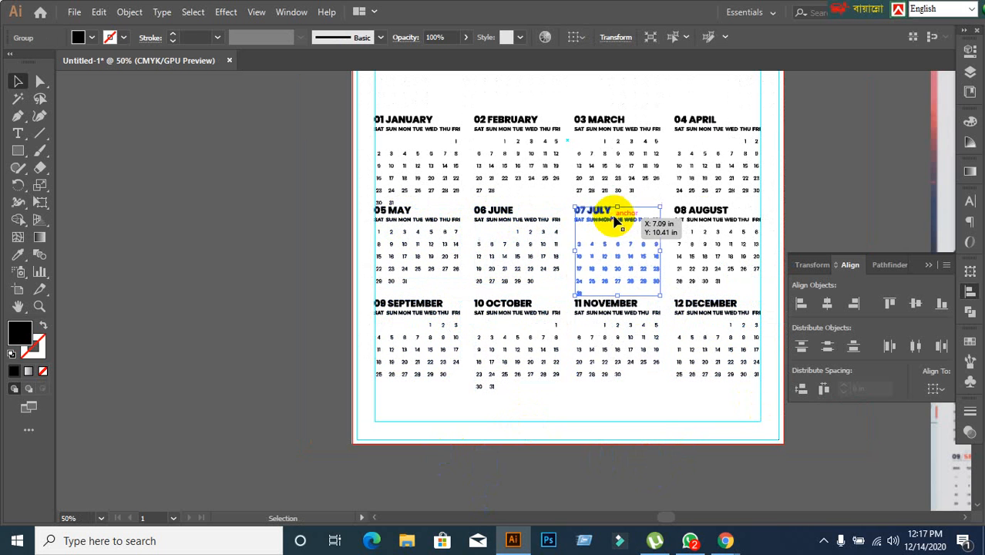
pyautogui.click(703, 222)
pyautogui.click(686, 132)
pyautogui.click(607, 141)
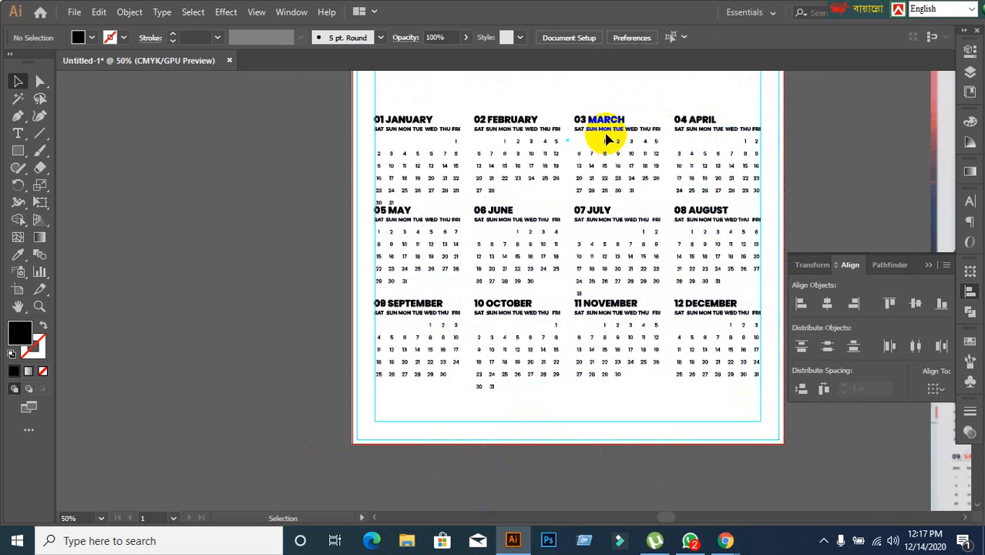
pyautogui.click(607, 141)
pyautogui.click(493, 142)
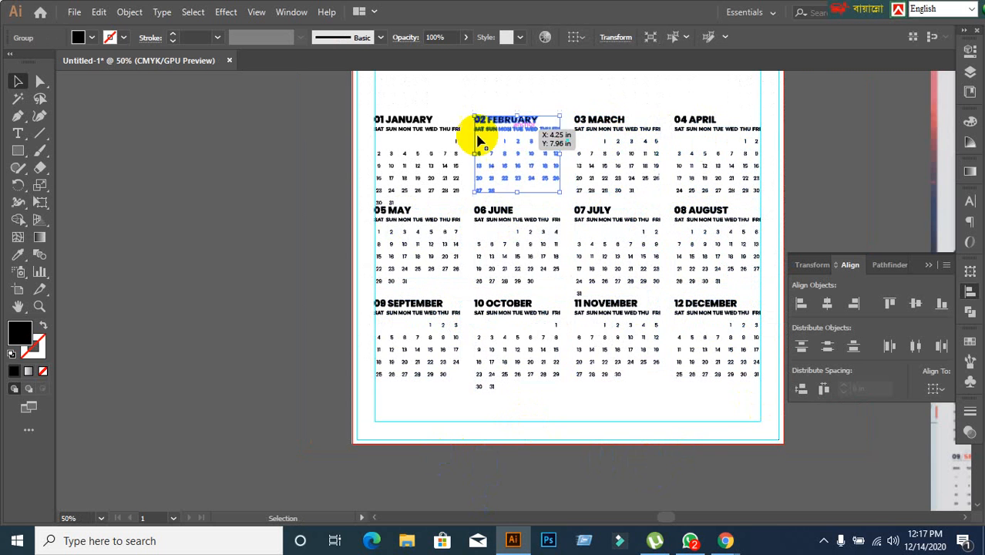
pyautogui.click(424, 149)
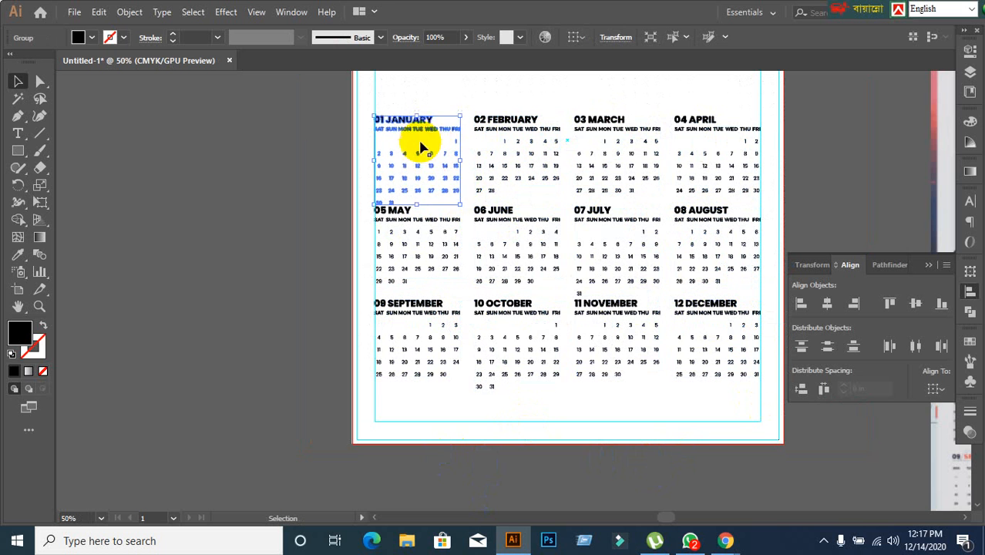
pyautogui.click(363, 164)
# Group the January, May and September blocks into one column.
pyautogui.scroll(1, 529, 171)
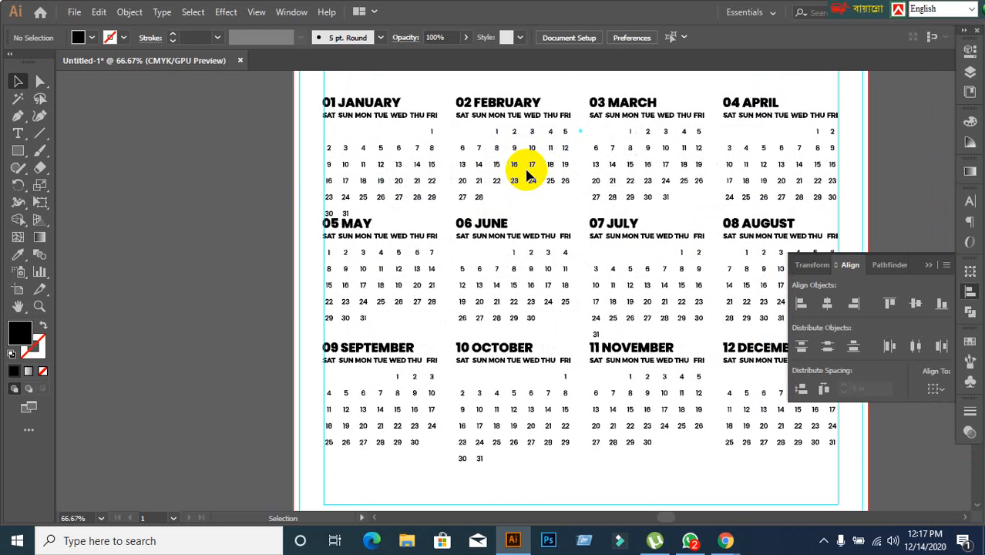
pyautogui.scroll(-1, 529, 177)
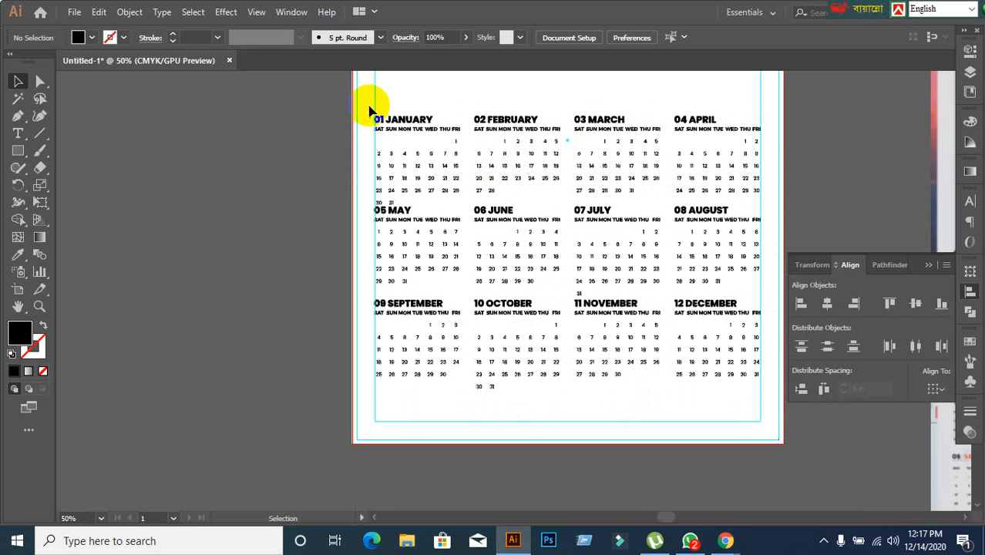
pyautogui.moveTo(369, 105); pyautogui.dragTo(416, 422)
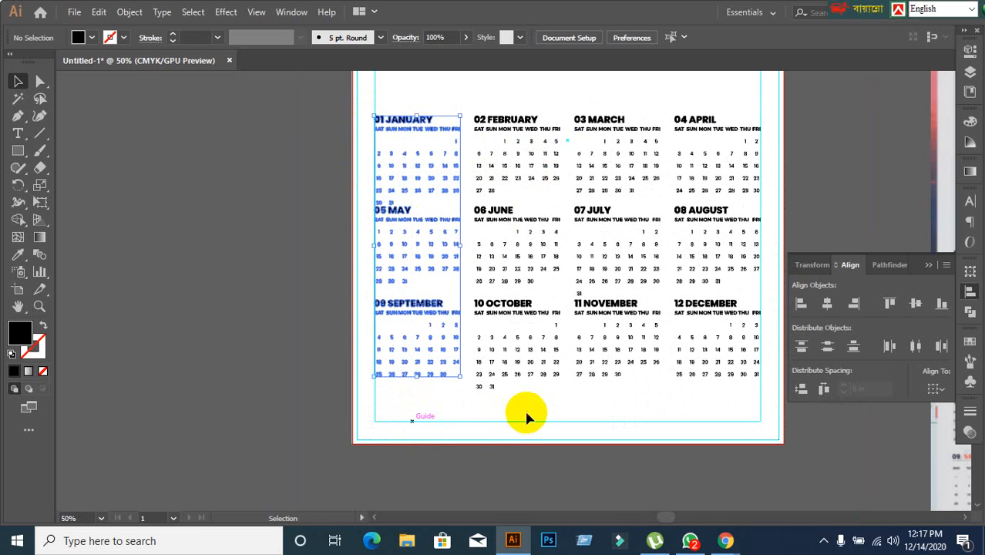
pyautogui.press('a')
pyautogui.hotkey('ctrl', 'g')
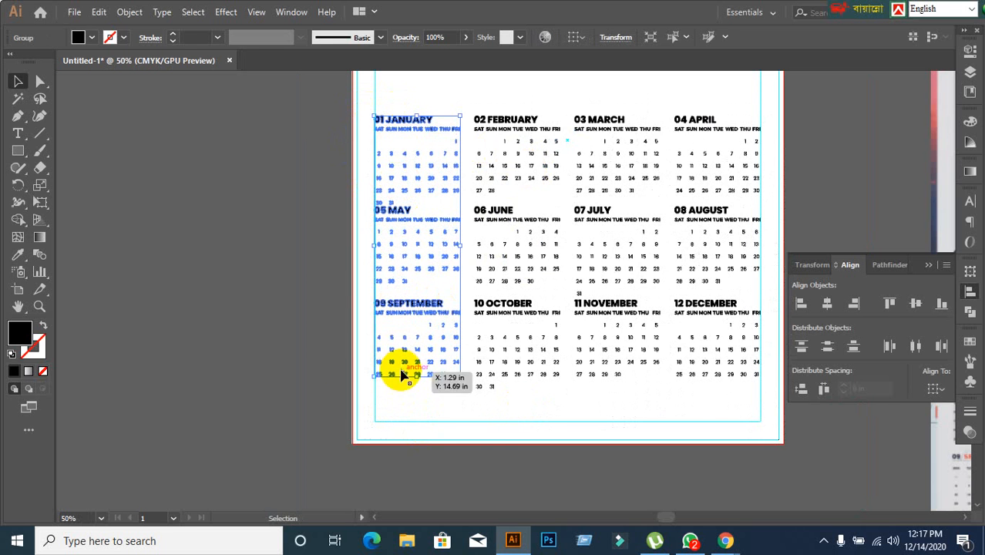
pyautogui.click(292, 336)
# Group the February, June and October blocks as one column and the March, July and November blocks as another.
pyautogui.moveTo(511, 115); pyautogui.dragTo(534, 430)
pyautogui.hotkey('ctrl', 'g')
pyautogui.press('v')
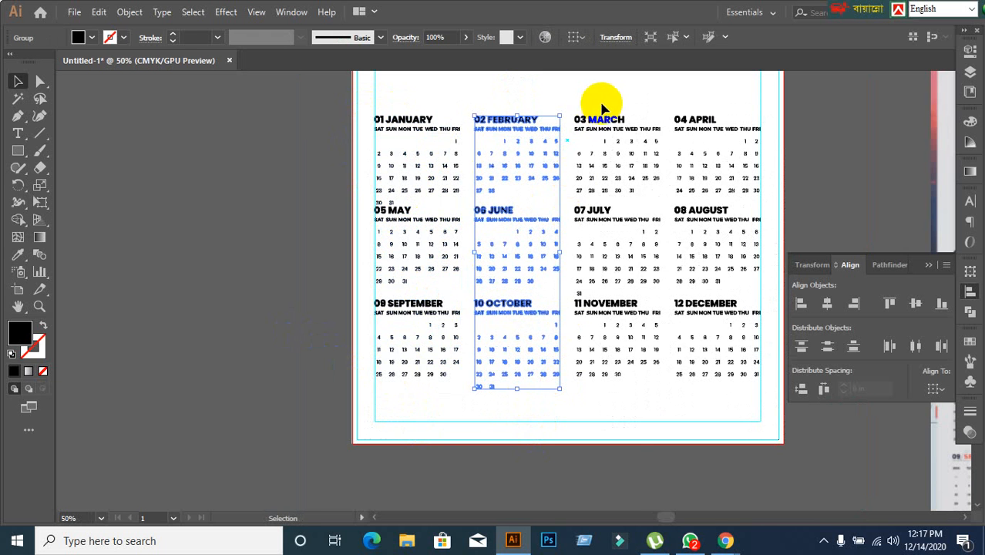
pyautogui.moveTo(594, 98); pyautogui.dragTo(629, 438)
pyautogui.hotkey('ctrl', 'g')
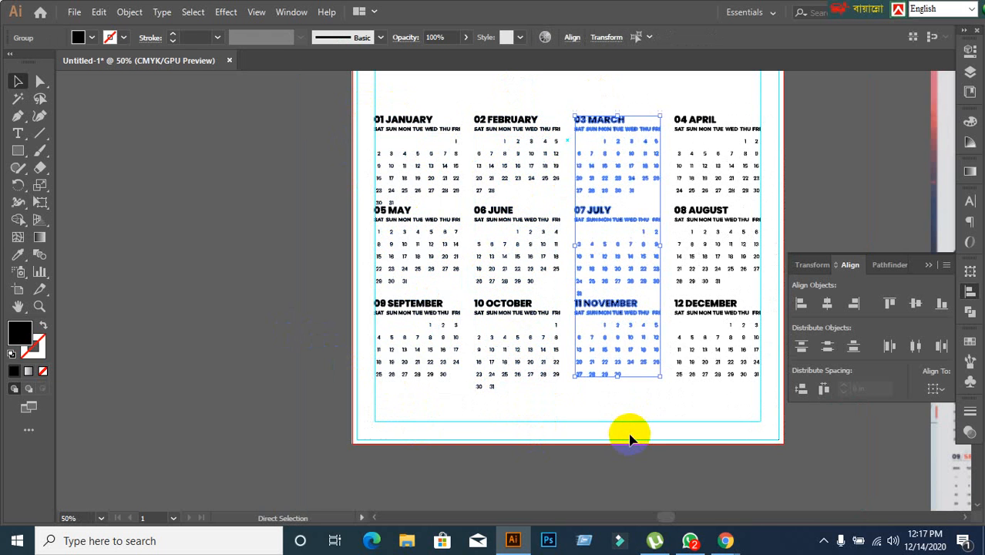
# Group the April, August and December blocks into one column and check that the other columns select as single groups.
pyautogui.moveTo(688, 99); pyautogui.dragTo(743, 450)
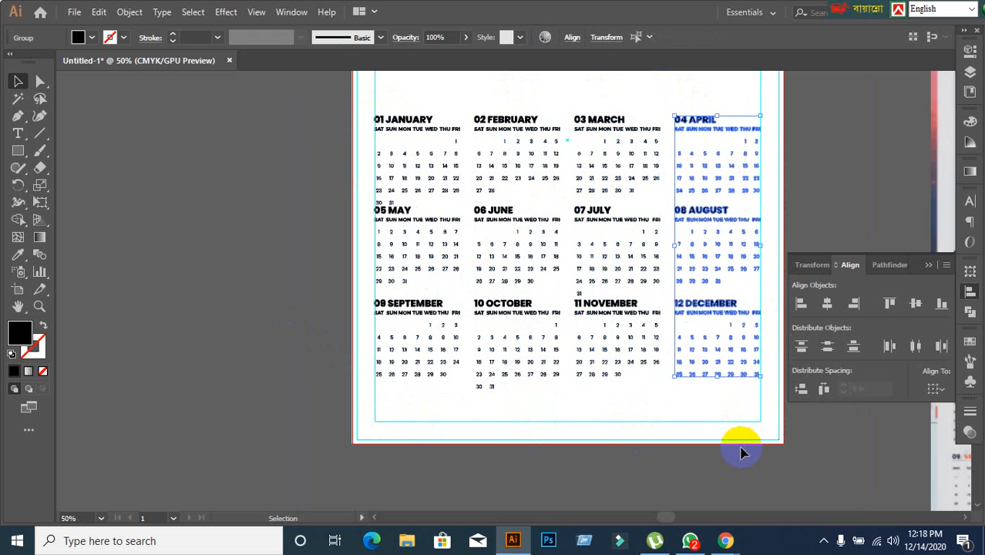
pyautogui.hotkey('ctrl', 'g')
pyautogui.click(743, 451)
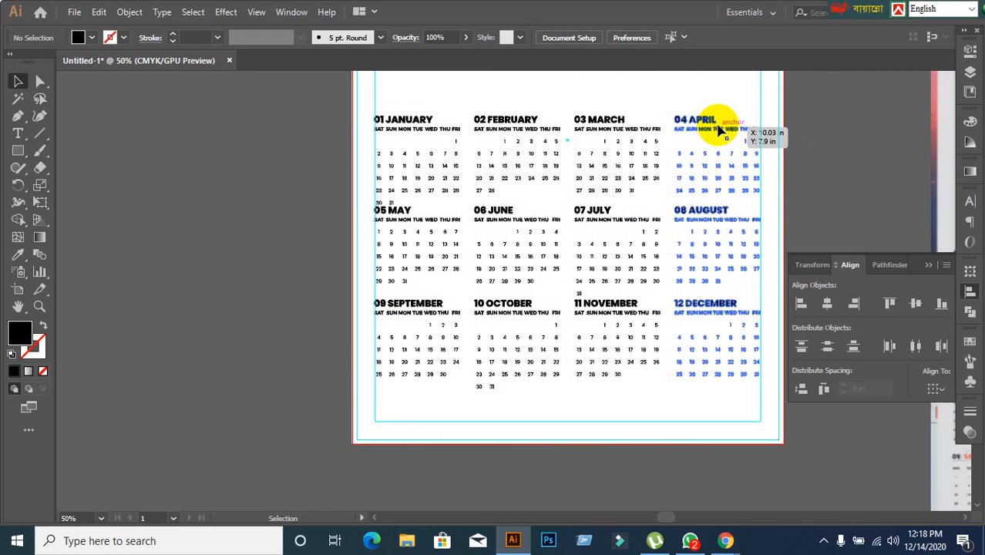
pyautogui.click(603, 126)
pyautogui.click(520, 140)
pyautogui.click(411, 214)
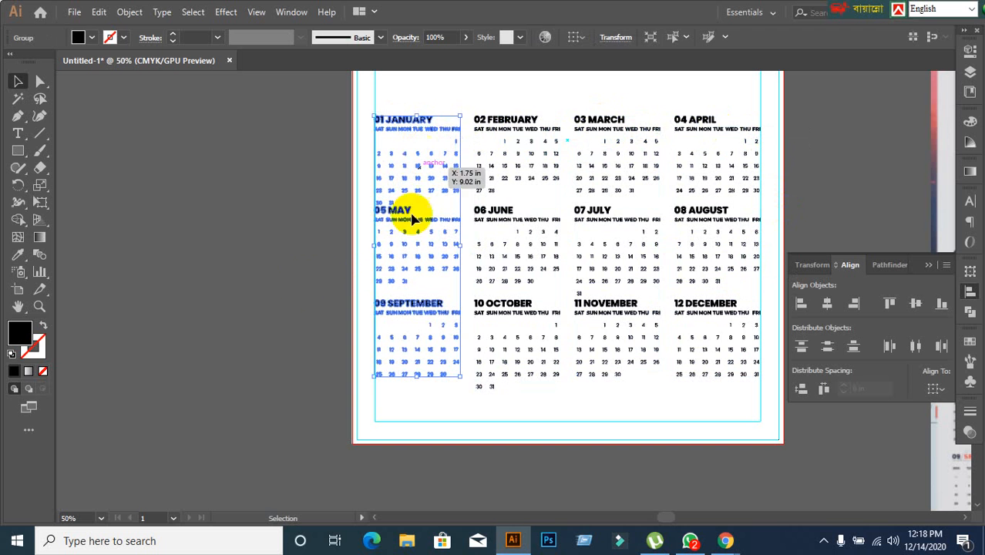
pyautogui.click(323, 187)
# Distribute the four month columns with equal horizontal spacing across the page.
pyautogui.moveTo(306, 104); pyautogui.dragTo(751, 318)
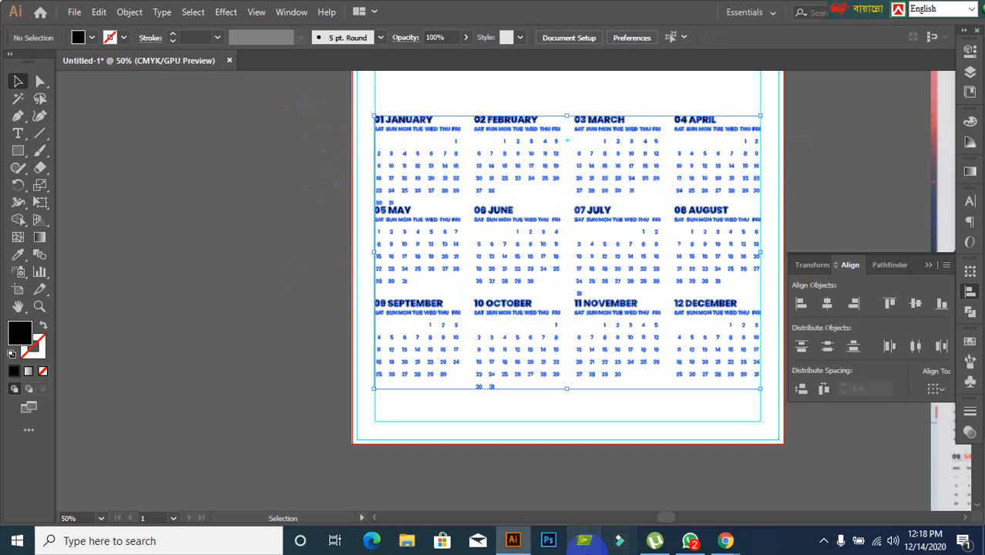
pyautogui.click(824, 389)
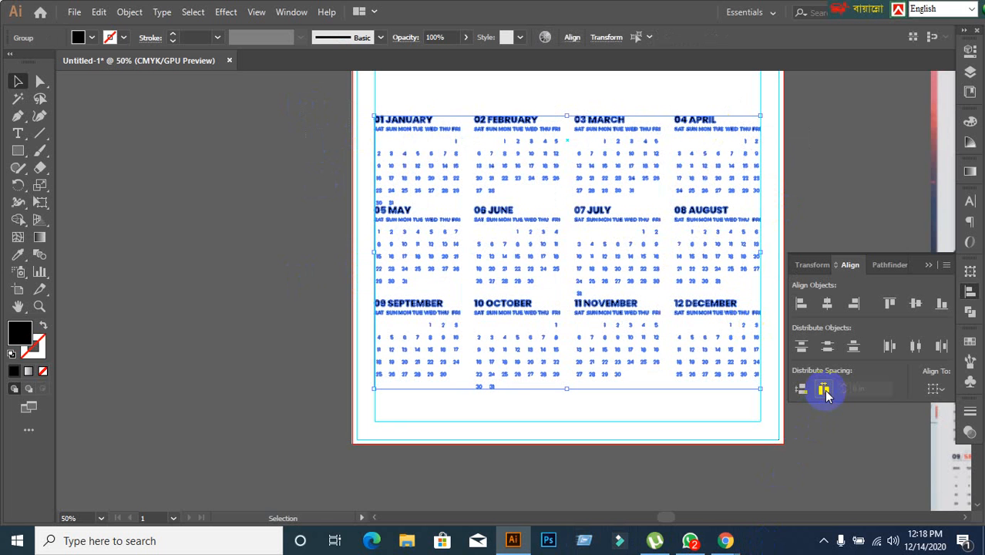
pyautogui.click(773, 480)
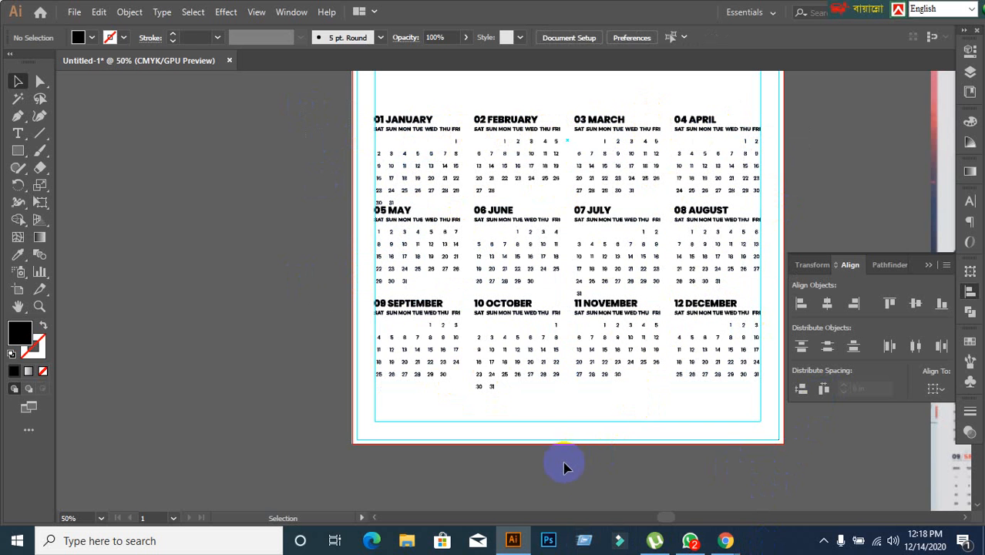
# Ungroup the January, May and September column and the February, June and October column.
pyautogui.click(416, 134)
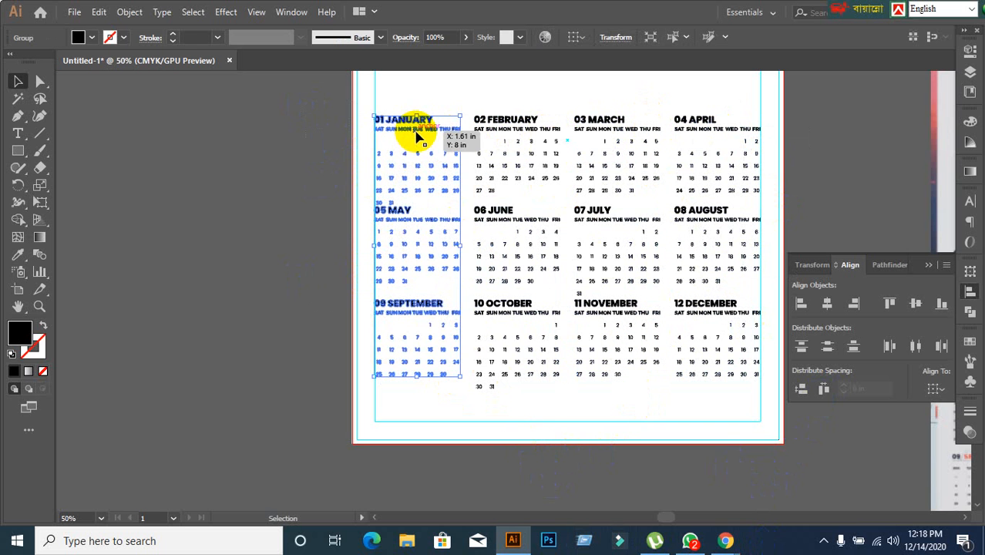
pyautogui.rightClick(416, 132)
pyautogui.click(457, 254)
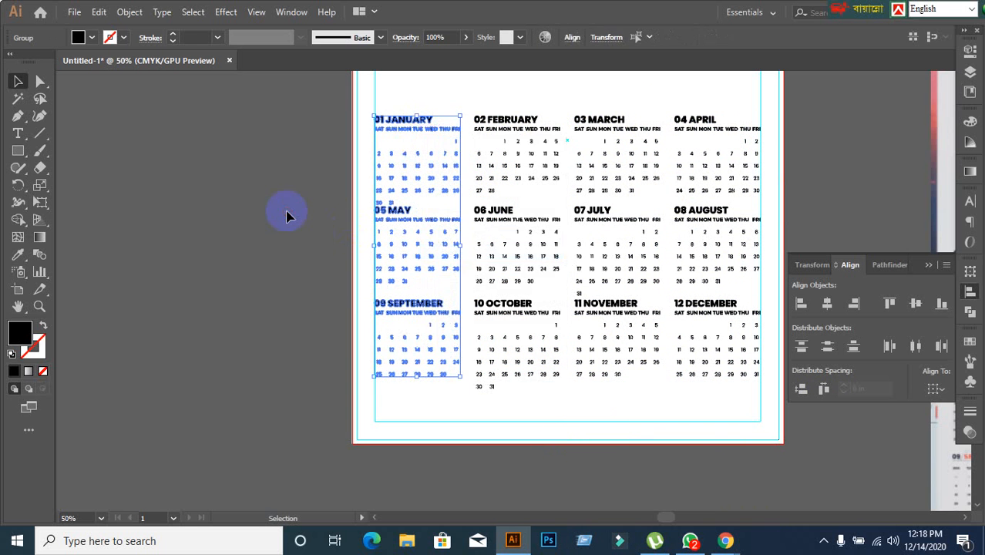
pyautogui.click(286, 214)
pyautogui.click(488, 131)
pyautogui.rightClick(488, 132)
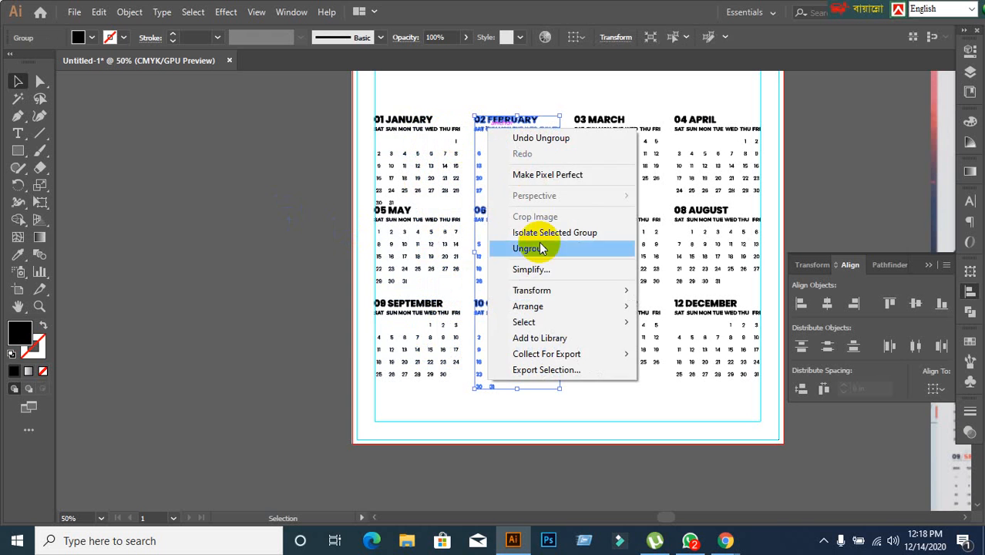
pyautogui.click(541, 248)
# Ungroup the March, July and November column and the April, August and December column.
pyautogui.click(604, 122)
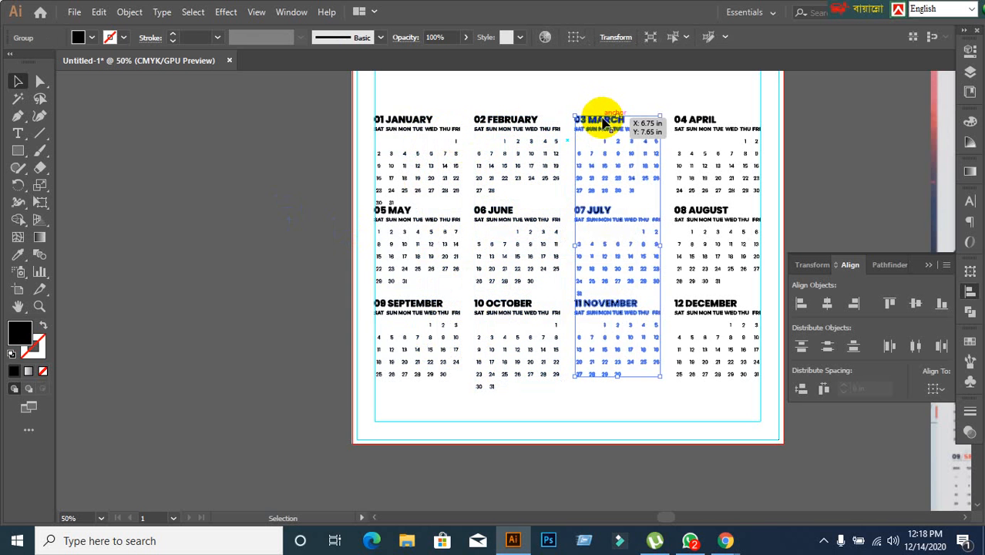
pyautogui.rightClick(601, 122)
pyautogui.click(661, 241)
pyautogui.click(709, 119)
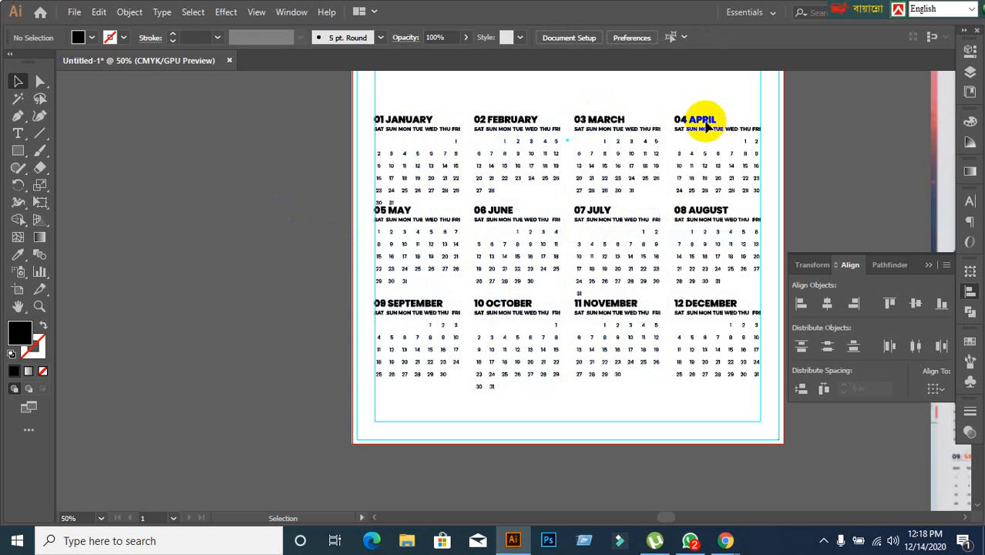
pyautogui.rightClick(697, 116)
pyautogui.click(749, 243)
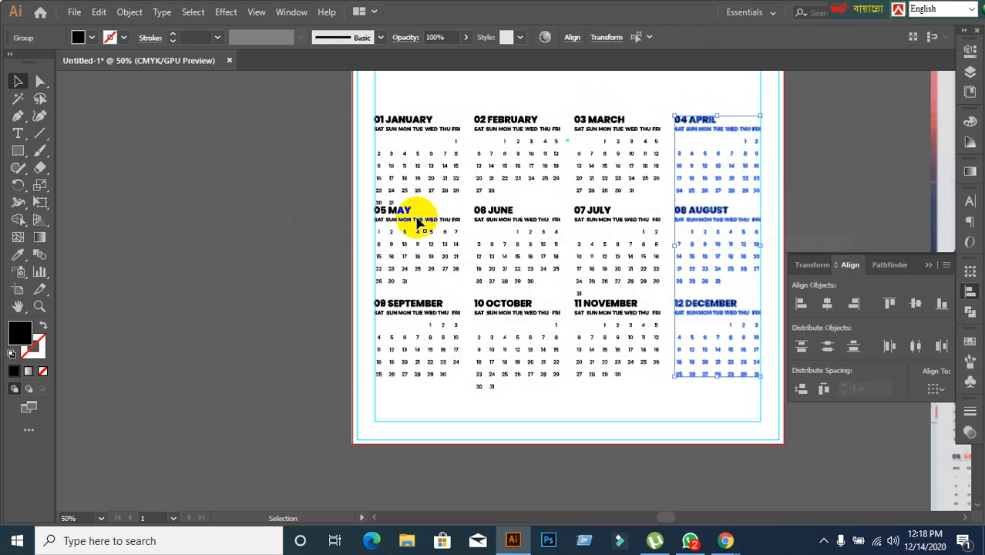
# Group the January, February, March and April blocks as one horizontal row.
pyautogui.click(324, 154)
pyautogui.moveTo(392, 131); pyautogui.dragTo(823, 171)
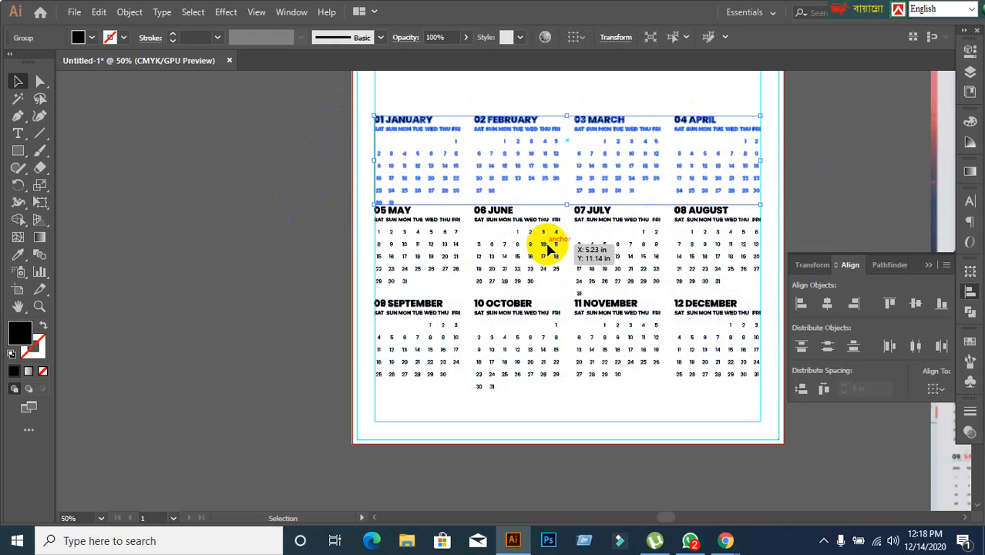
pyautogui.moveTo(543, 257); pyautogui.dragTo(770, 262)
pyautogui.click(641, 429)
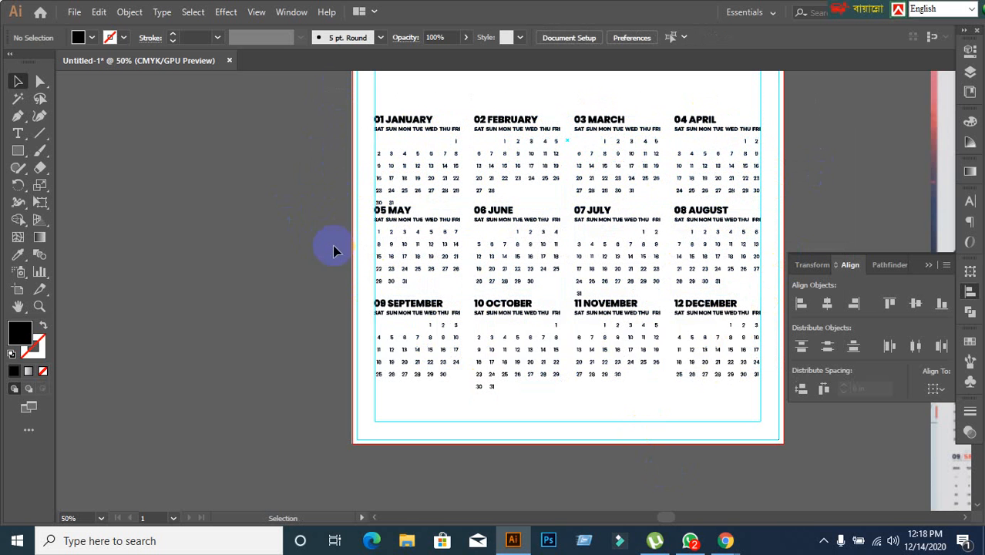
# Group the May to August blocks as a second row and the September to December blocks as a third.
pyautogui.click(391, 222)
pyautogui.click(296, 292)
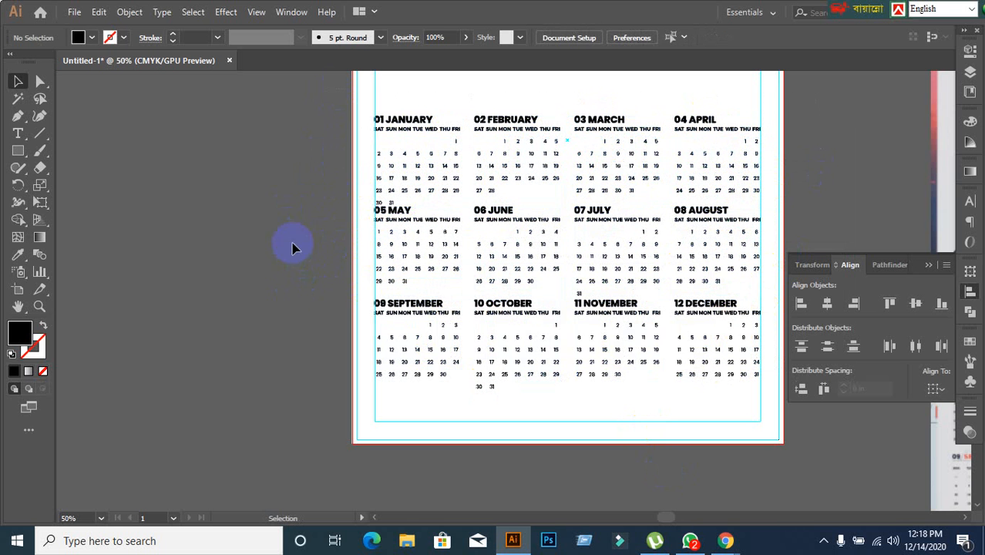
pyautogui.moveTo(293, 246); pyautogui.dragTo(776, 266)
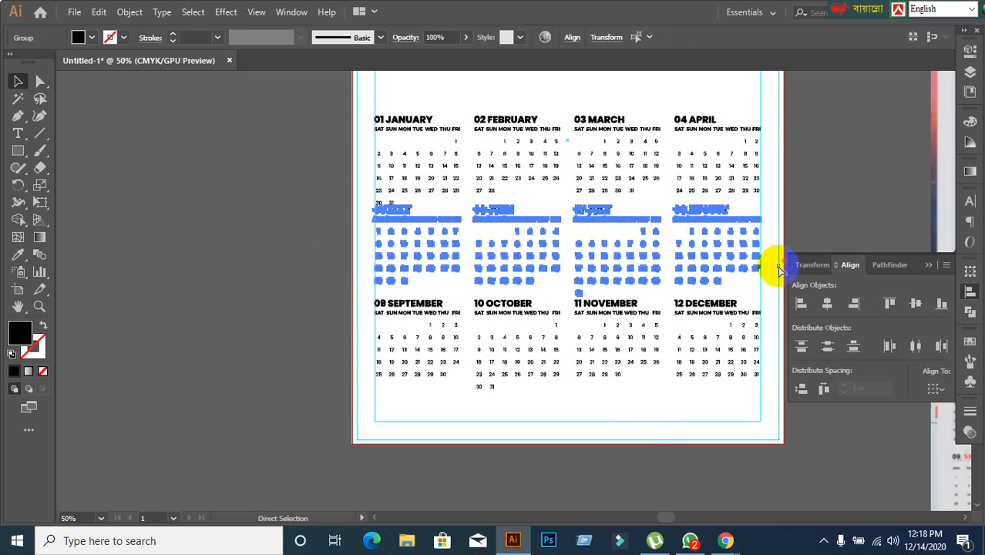
pyautogui.moveTo(339, 323); pyautogui.dragTo(777, 348)
pyautogui.hotkey('ctrl', 'g')
pyautogui.click(504, 438)
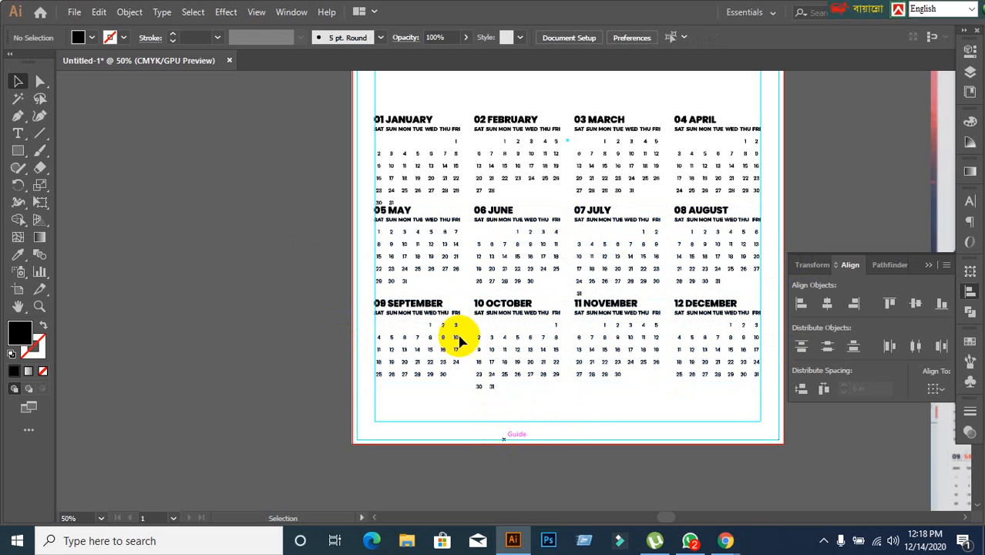
# Move the September and May rows slightly down, and distribute the three rows with equal vertical spacing.
pyautogui.moveTo(483, 311); pyautogui.dragTo(481, 327)
pyautogui.moveTo(402, 219)
pyautogui.mouseDown()
pyautogui.moveTo(402, 235)
pyautogui.moveTo(405, 227)
pyautogui.mouseUp()
pyautogui.click(306, 264)
pyautogui.moveTo(318, 123); pyautogui.dragTo(567, 433)
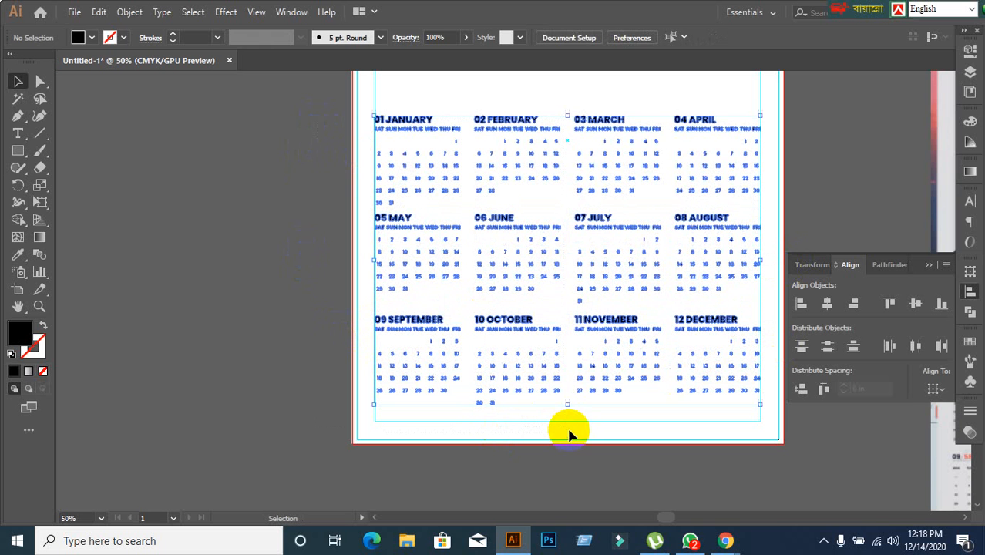
pyautogui.click(807, 392)
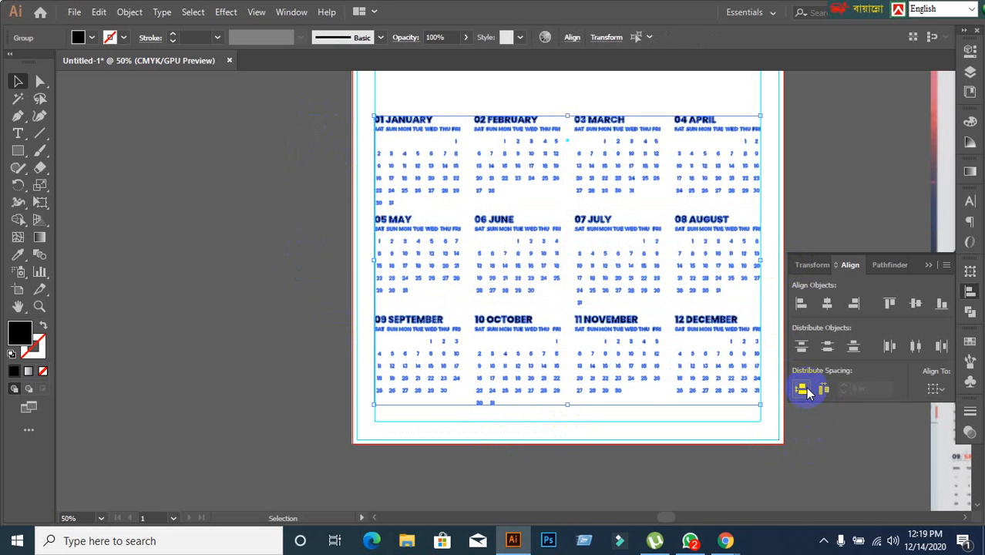
pyautogui.click(783, 468)
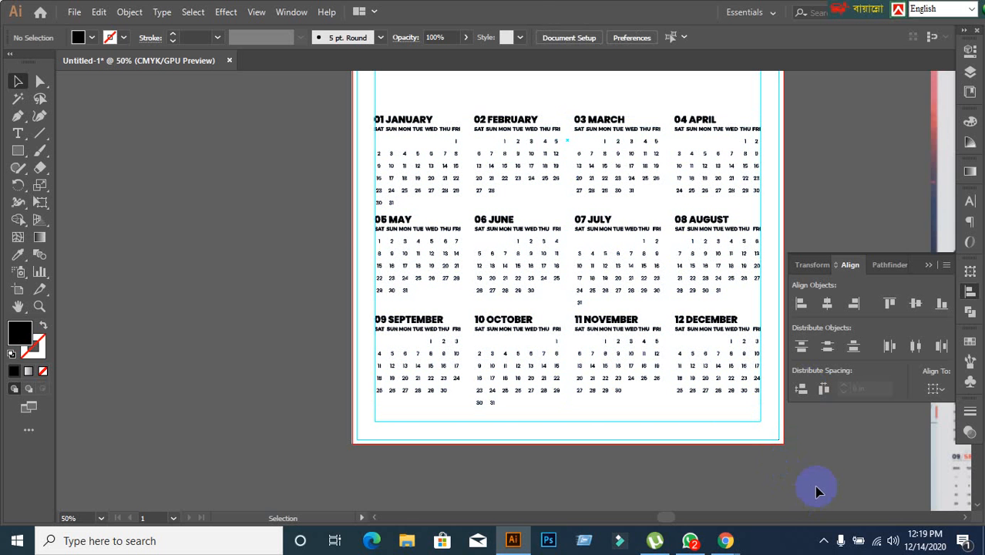
pyautogui.scroll(1, 547, 188)
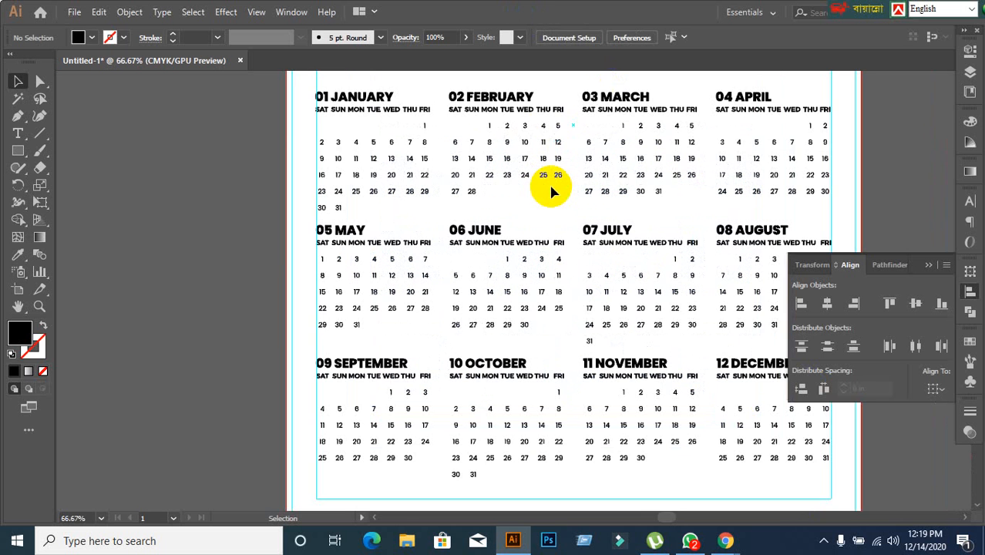
pyautogui.scroll(-1, 551, 192)
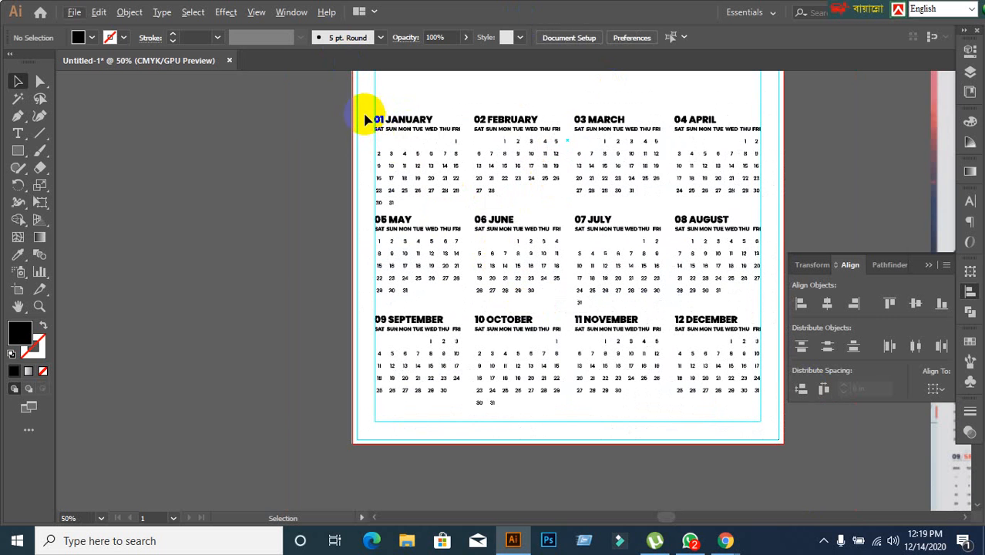
pyautogui.moveTo(363, 113); pyautogui.dragTo(743, 398)
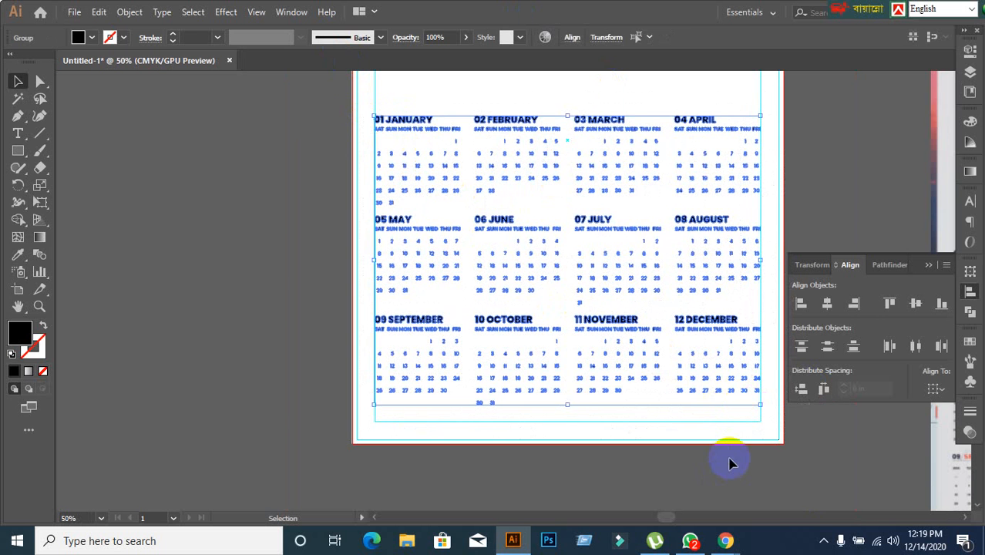
pyautogui.click(306, 191)
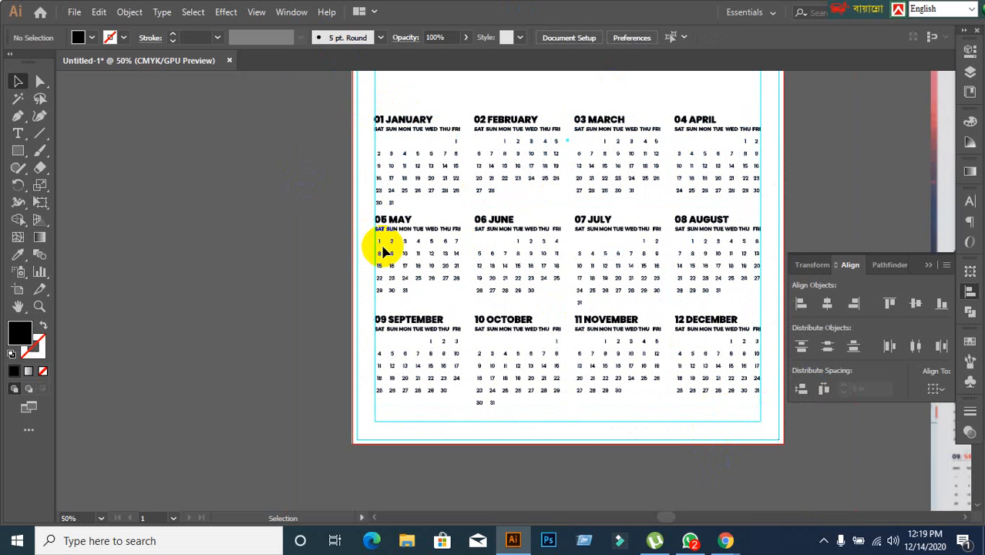
# Ungroup the January to April row and check that its months select individually.
pyautogui.click(417, 131)
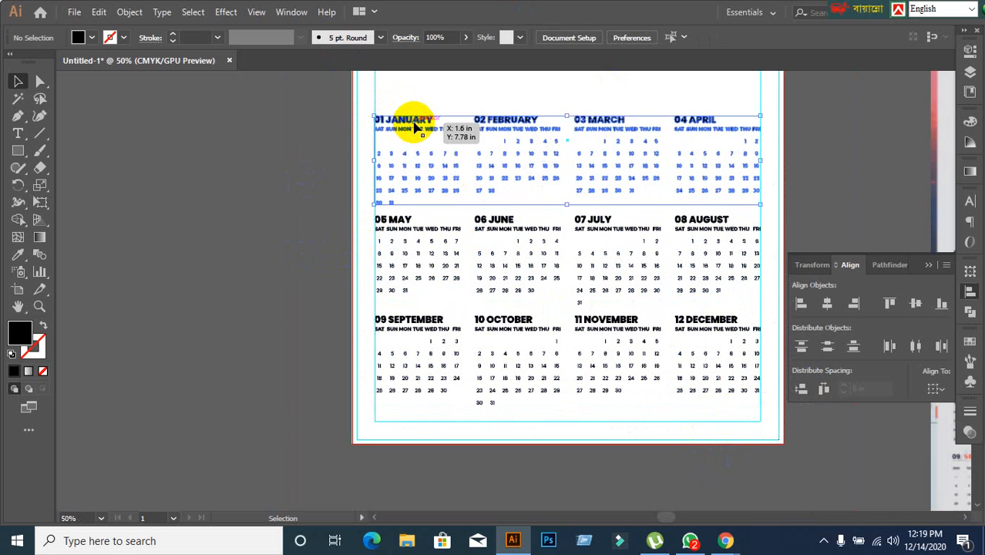
pyautogui.rightClick(417, 128)
pyautogui.click(454, 242)
pyautogui.click(280, 249)
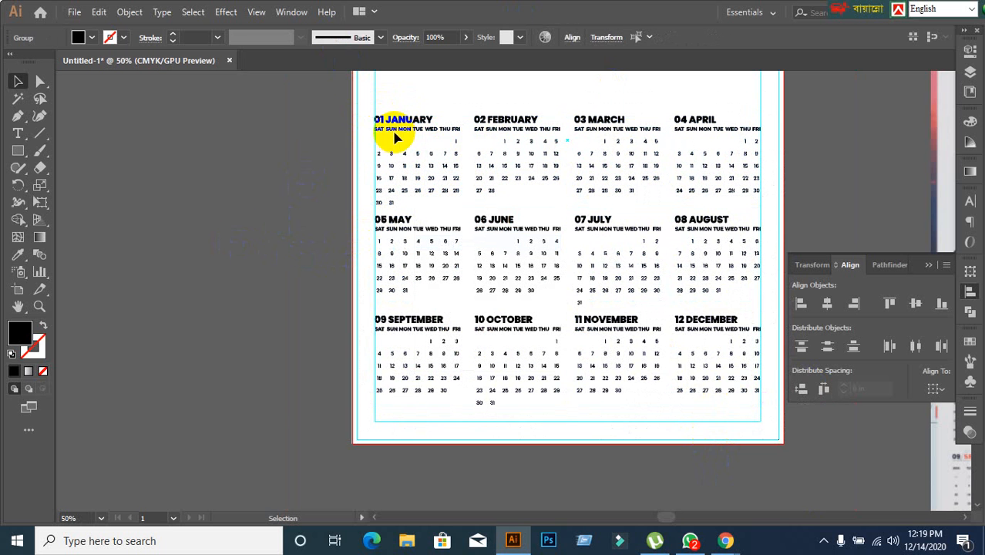
pyautogui.click(395, 132)
pyautogui.click(516, 124)
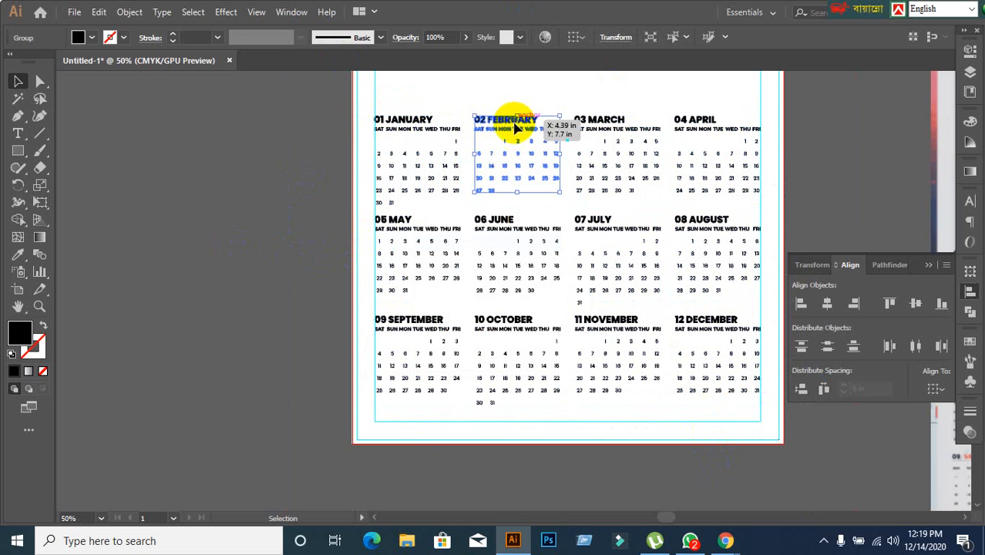
# Ungroup the May to August row and the September to December row.
pyautogui.click(439, 237)
pyautogui.rightClick(438, 235)
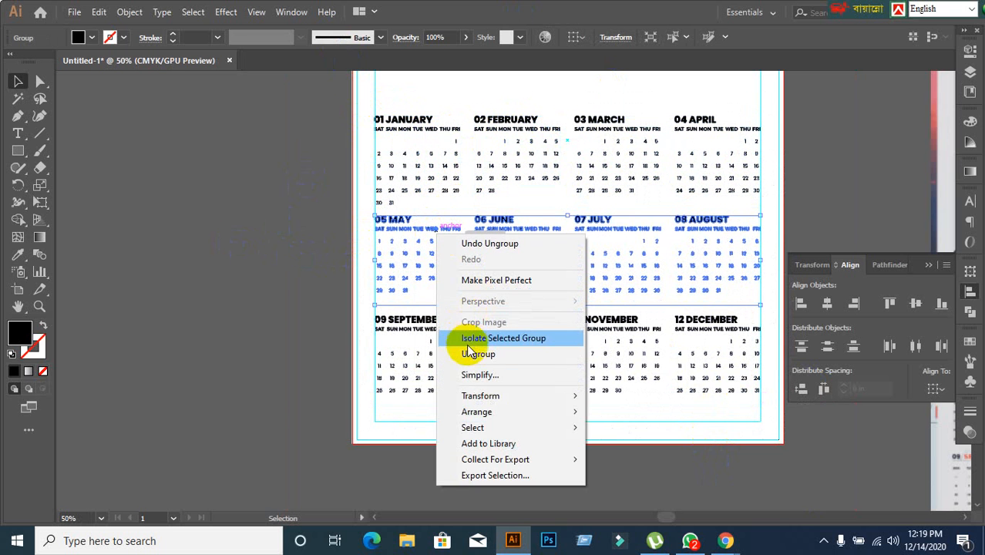
pyautogui.click(468, 353)
pyautogui.click(466, 356)
pyautogui.rightClick(414, 333)
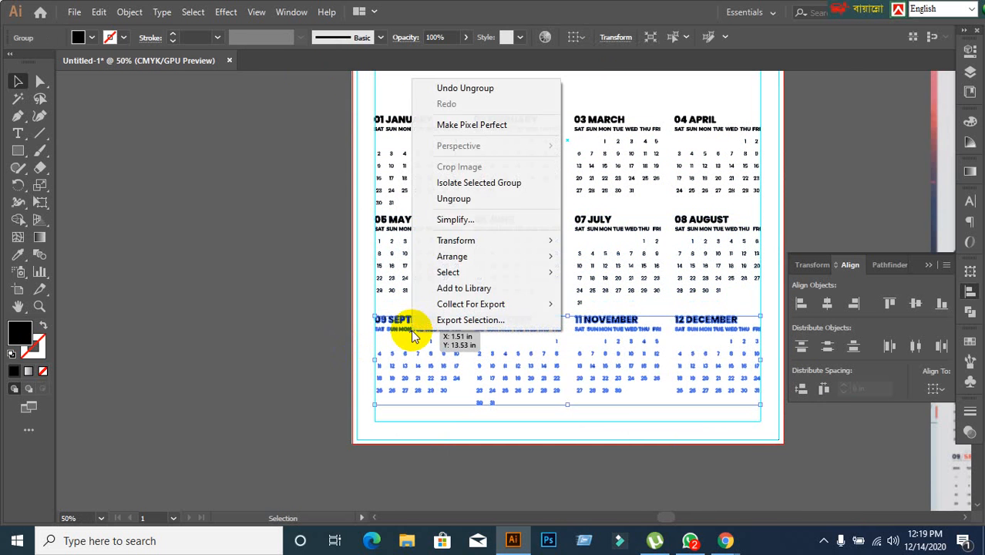
pyautogui.click(459, 202)
# Move the reference calendar image right beside the artboard, with its title and month grid level with the calendar.
pyautogui.scroll(-2, 396, 220)
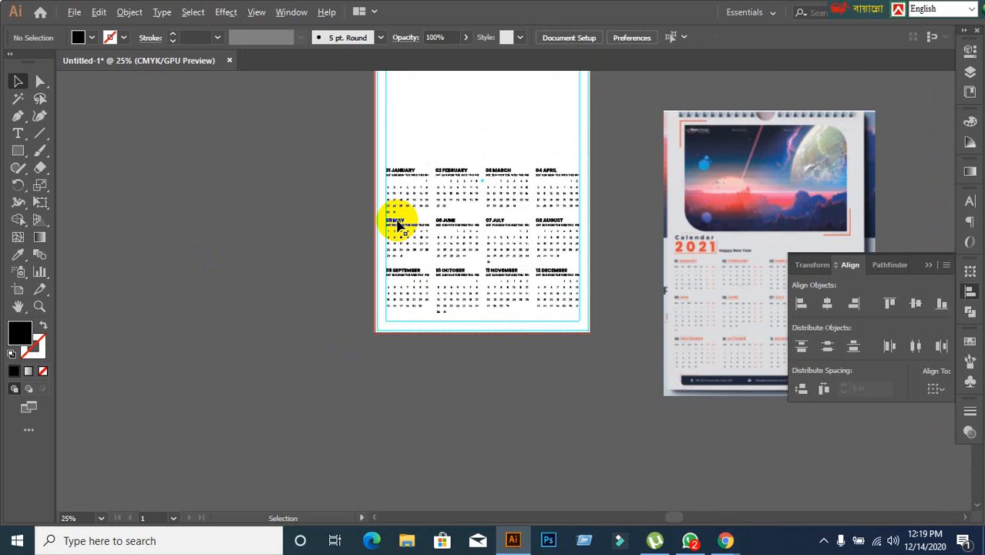
pyautogui.scroll(1, 335, 209)
pyautogui.click(336, 209)
pyautogui.moveTo(694, 255); pyautogui.dragTo(496, 236)
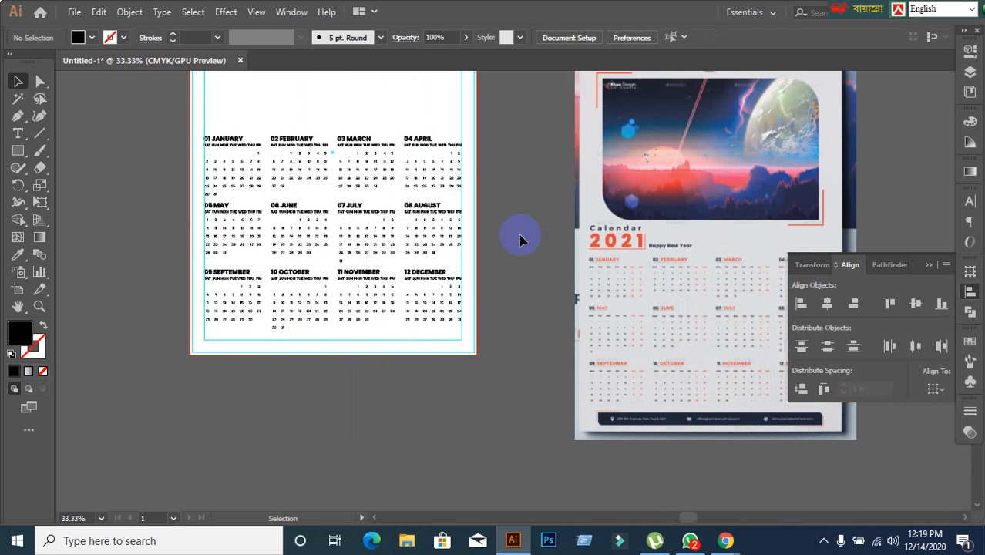
pyautogui.moveTo(682, 271); pyautogui.dragTo(585, 197)
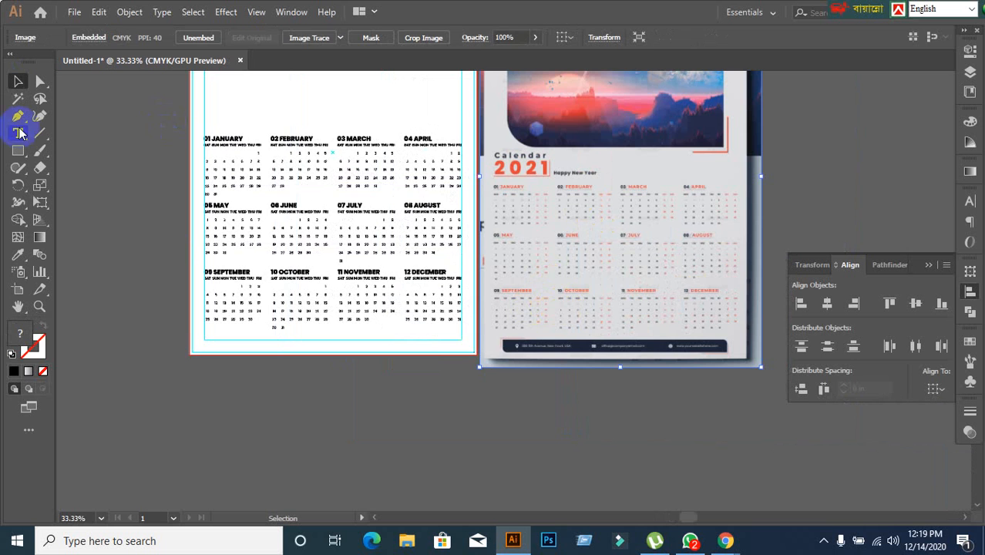
# Add the two-line title text "CALENDAR" and "2021" in the blank area above the January block.
pyautogui.scroll(1, 154, 177)
pyautogui.scroll(2, 269, 229)
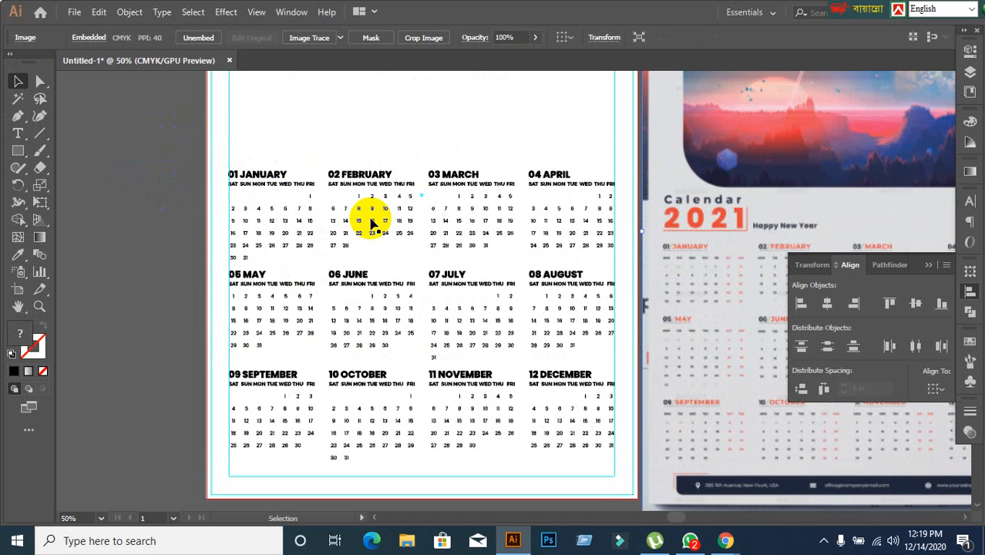
pyautogui.click(19, 134)
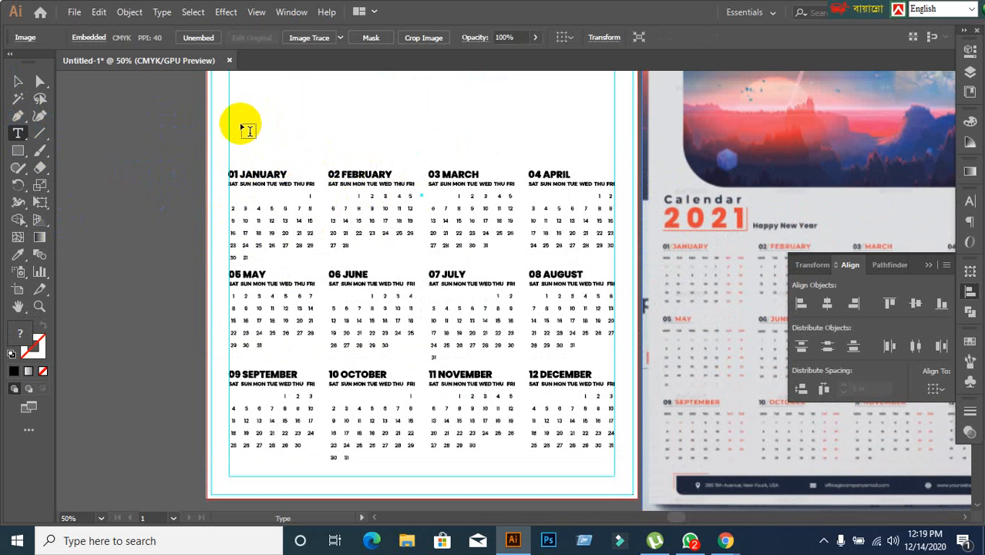
pyautogui.click(243, 123)
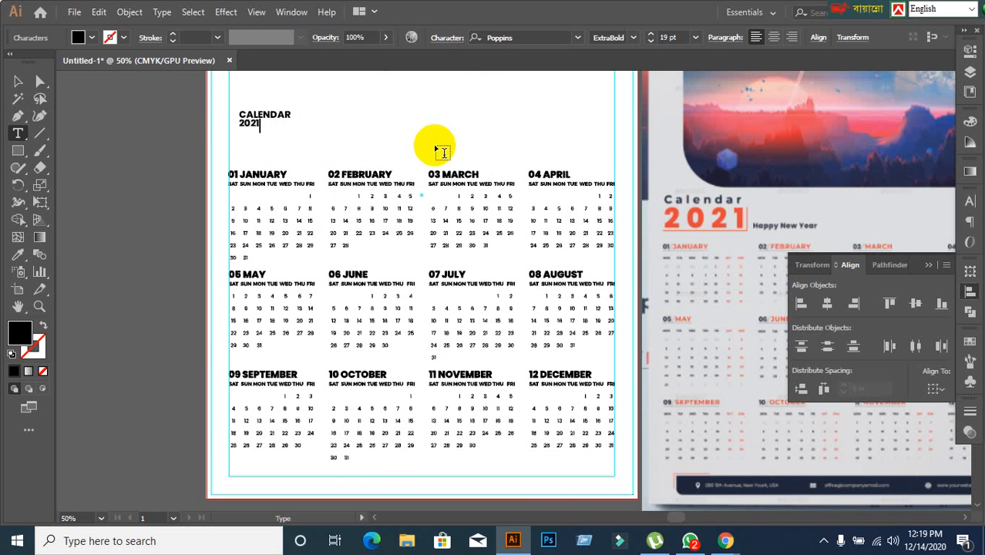
# Move the two-line title down closer to the January block and turn off its All Caps formatting.
pyautogui.click(435, 149)
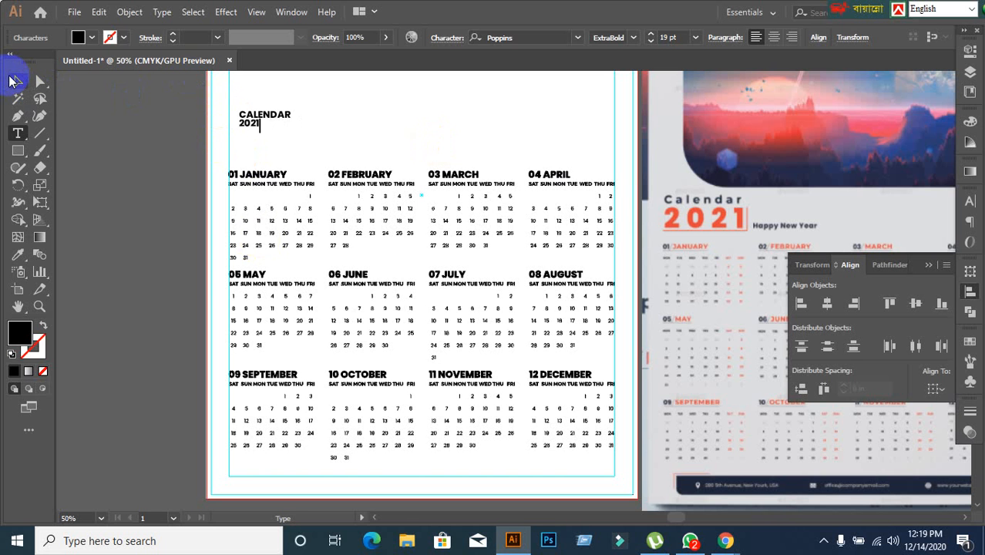
pyautogui.click(13, 80)
pyautogui.moveTo(262, 114); pyautogui.dragTo(264, 137)
pyautogui.click(971, 204)
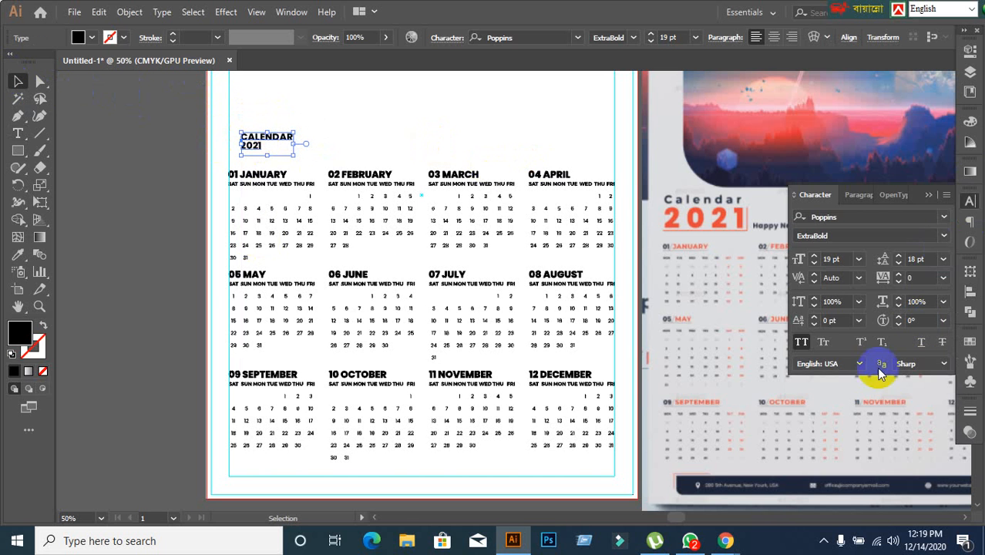
pyautogui.click(802, 344)
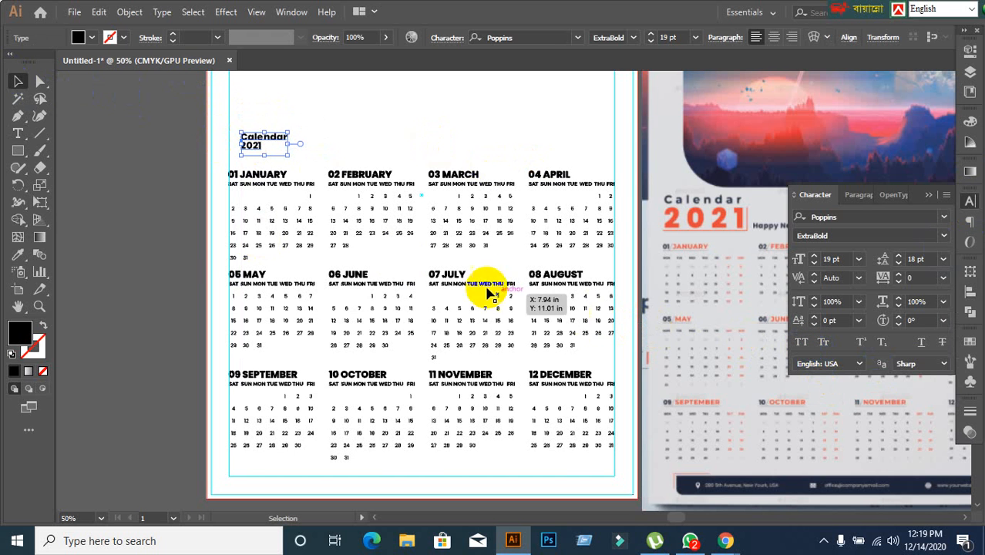
pyautogui.click(142, 240)
pyautogui.moveTo(253, 149); pyautogui.dragTo(249, 168)
pyautogui.scroll(1, 250, 159)
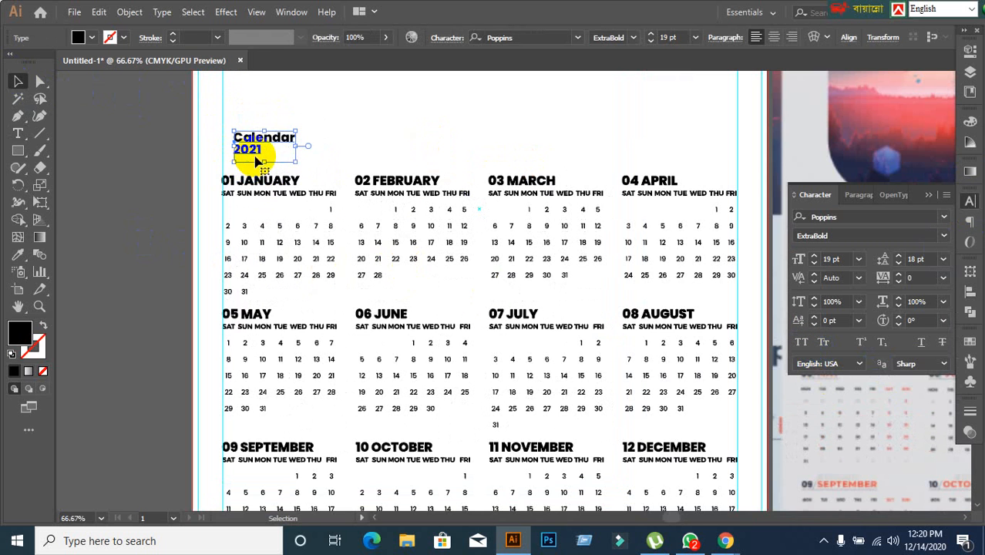
pyautogui.click(264, 152)
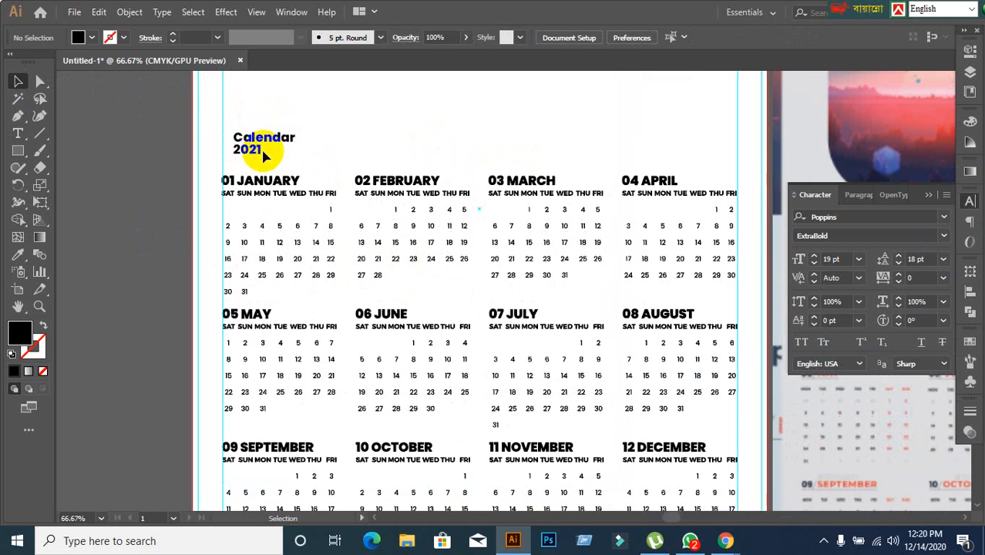
pyautogui.click(258, 156)
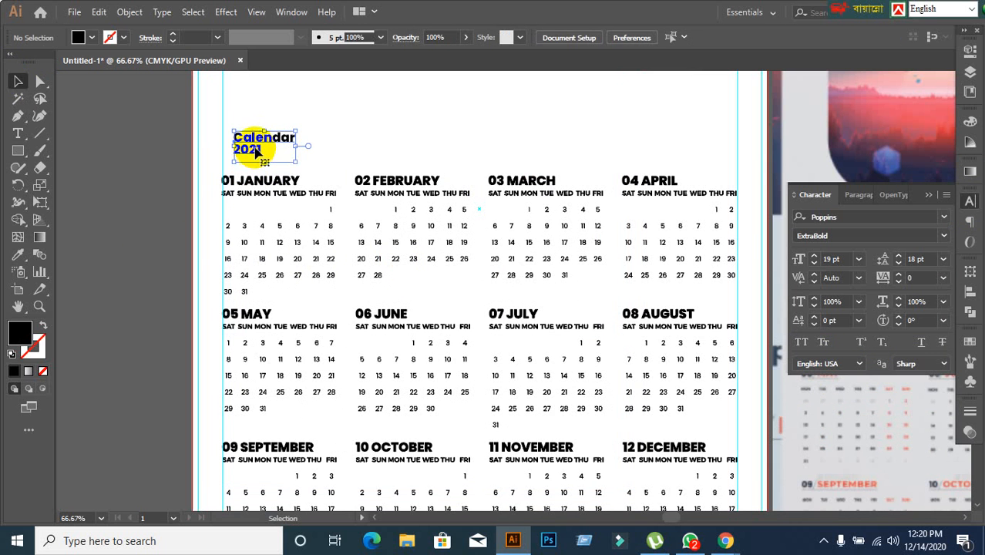
pyautogui.doubleClick(257, 152)
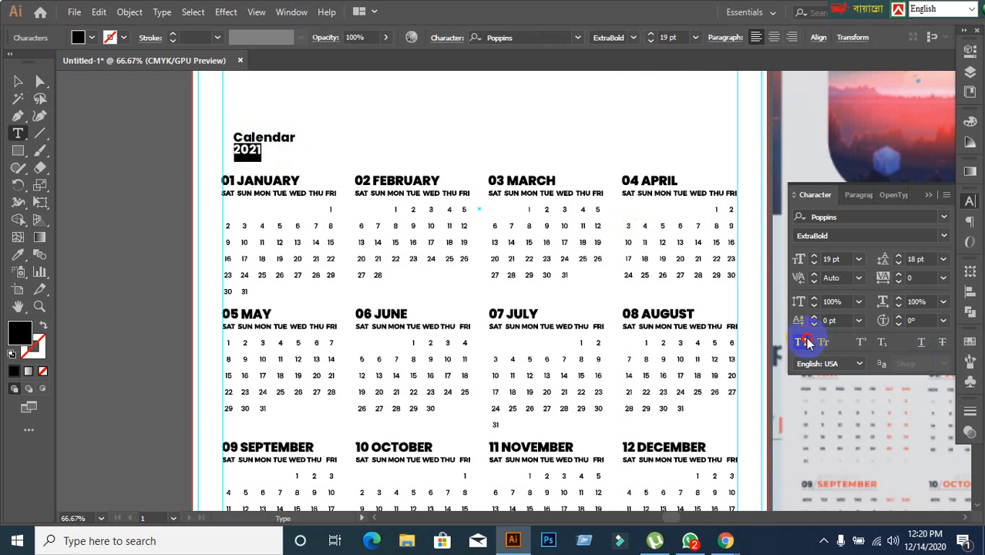
# Set the font size of the two-line calendar title to 26 pt.
pyautogui.click(19, 81)
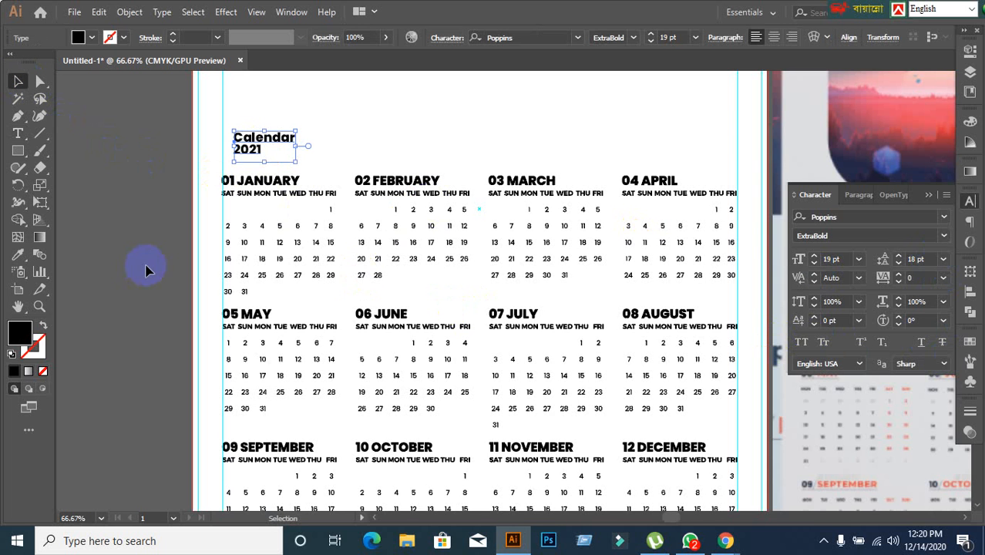
pyautogui.click(840, 258)
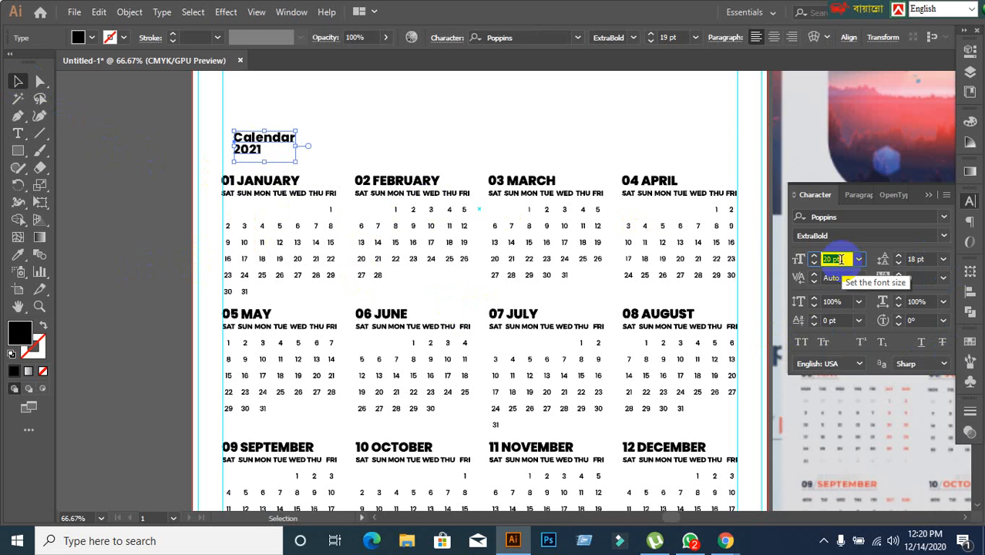
pyautogui.press('Up')
pyautogui.press('Up')
pyautogui.press('Up')
pyautogui.press('Up')
pyautogui.press('Up')
pyautogui.press('Up')
pyautogui.press('Up')
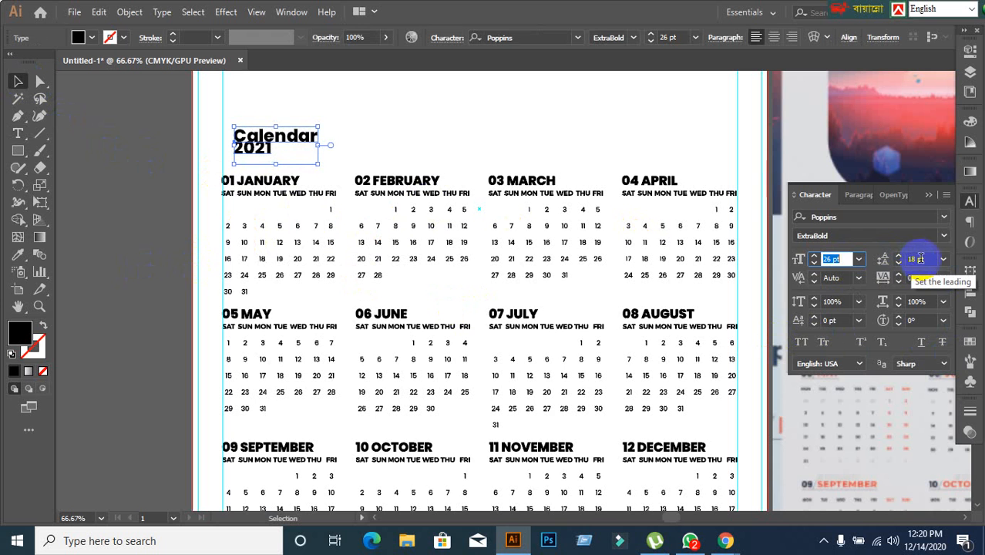
# Set the leading of the two-line calendar title to 28 pt.
pyautogui.click(932, 261)
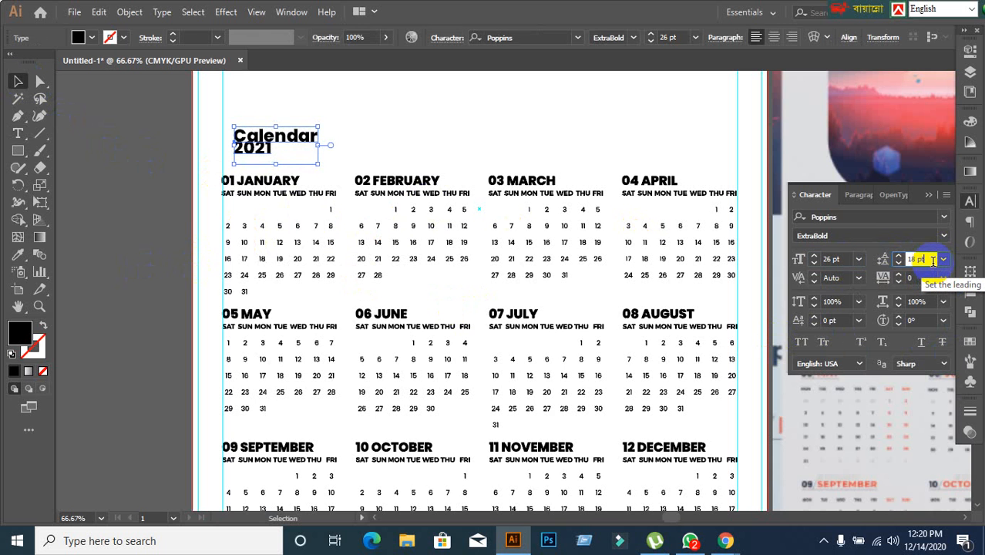
pyautogui.press('Up')
pyautogui.press('Up')
pyautogui.press('Up')
pyautogui.press('Up')
pyautogui.press('Up')
pyautogui.press('Up')
pyautogui.press('Up')
pyautogui.press('Up')
pyautogui.press('Up')
pyautogui.press('Up')
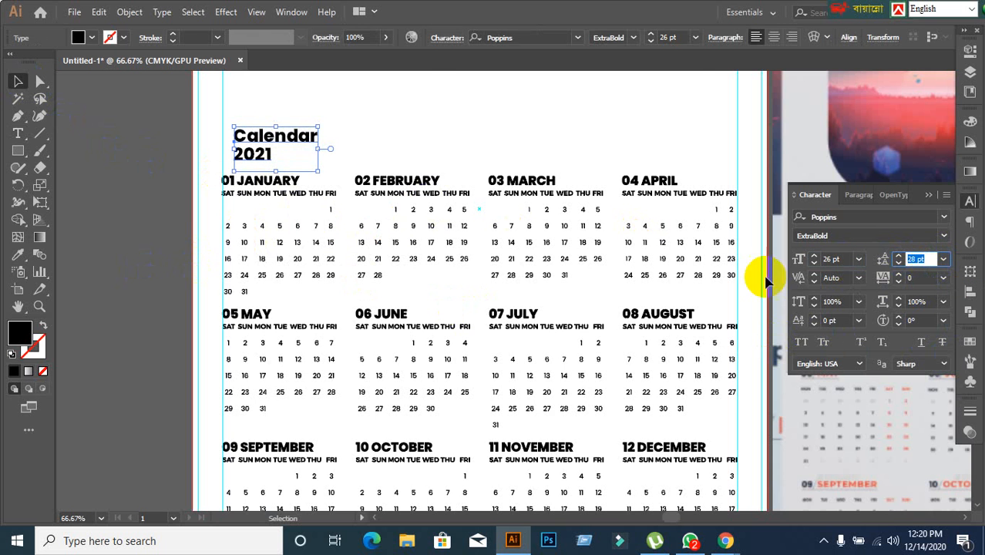
# Compare the size and placement of the two-line title with the title in the reference calendar.
pyautogui.scroll(-2, 640, 255)
pyautogui.scroll(1, 646, 257)
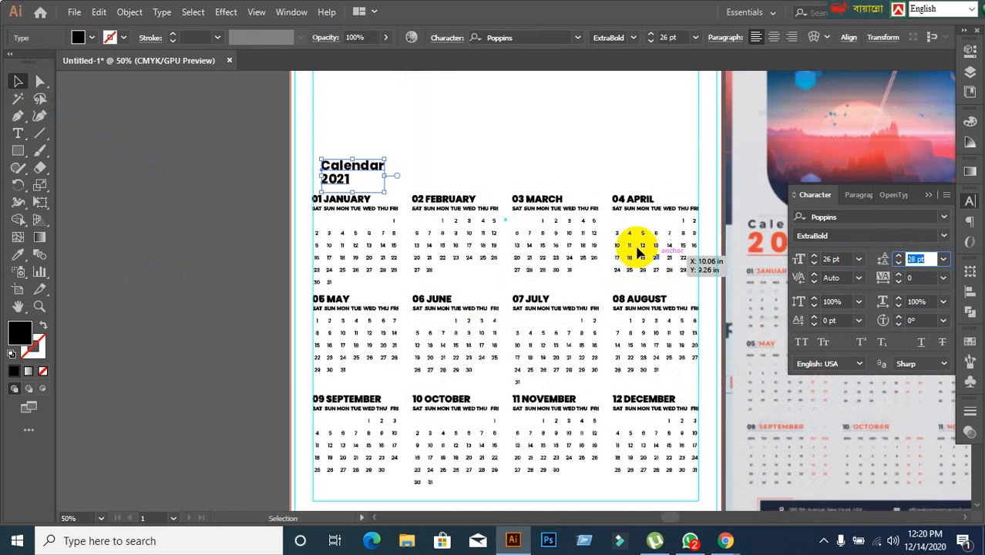
pyautogui.click(432, 168)
pyautogui.moveTo(450, 175); pyautogui.dragTo(394, 146)
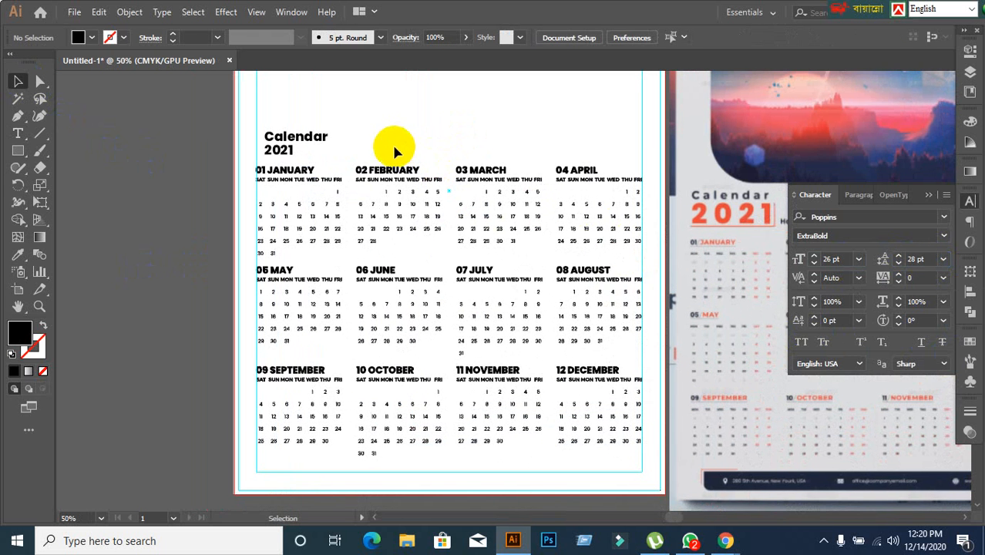
pyautogui.scroll(1, 330, 146)
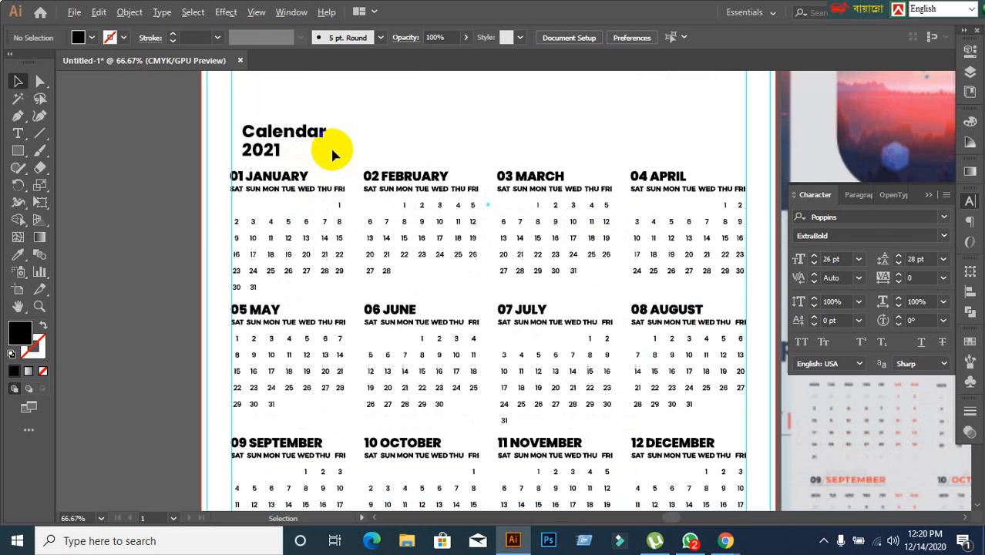
pyautogui.click(304, 142)
pyautogui.scroll(-1, 330, 142)
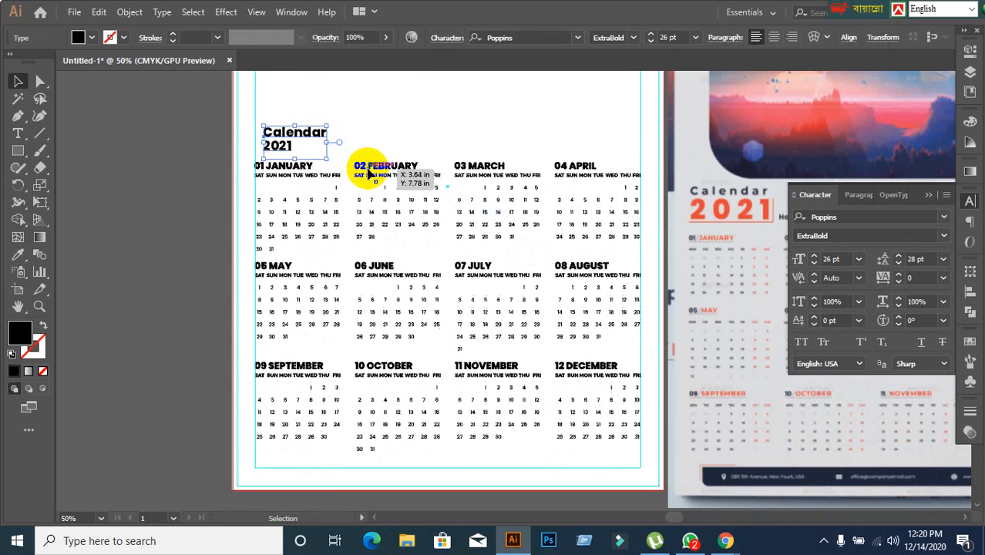
pyautogui.scroll(2, 370, 172)
pyautogui.moveTo(543, 227); pyautogui.dragTo(770, 221)
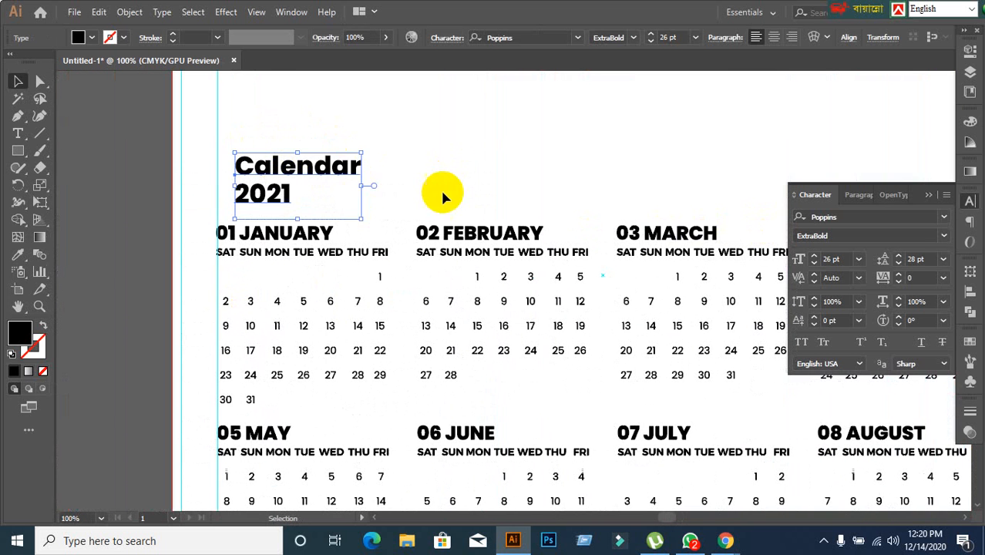
# Change the font style of the two-line title to Poppins SemiBold.
pyautogui.click(312, 185)
pyautogui.scroll(-2, 451, 171)
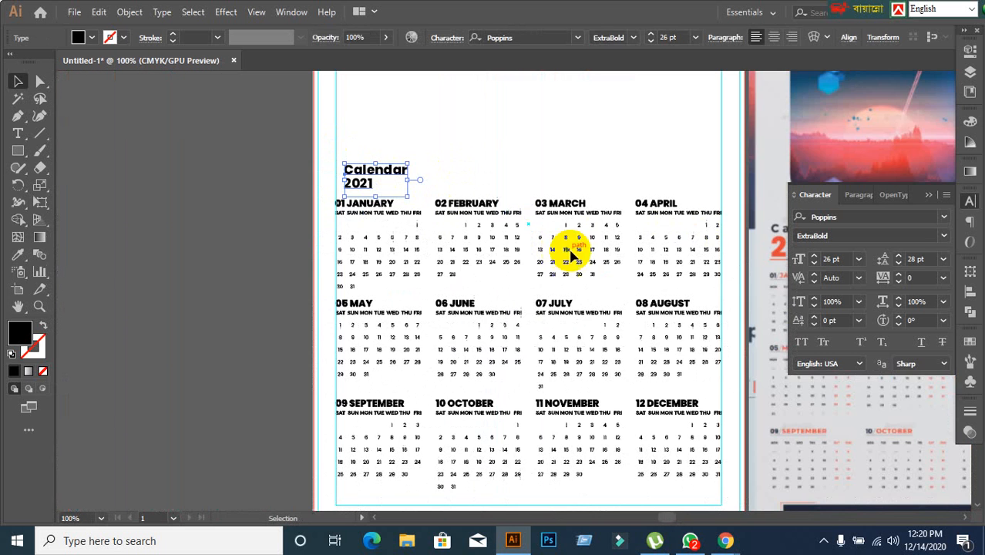
pyautogui.click(944, 237)
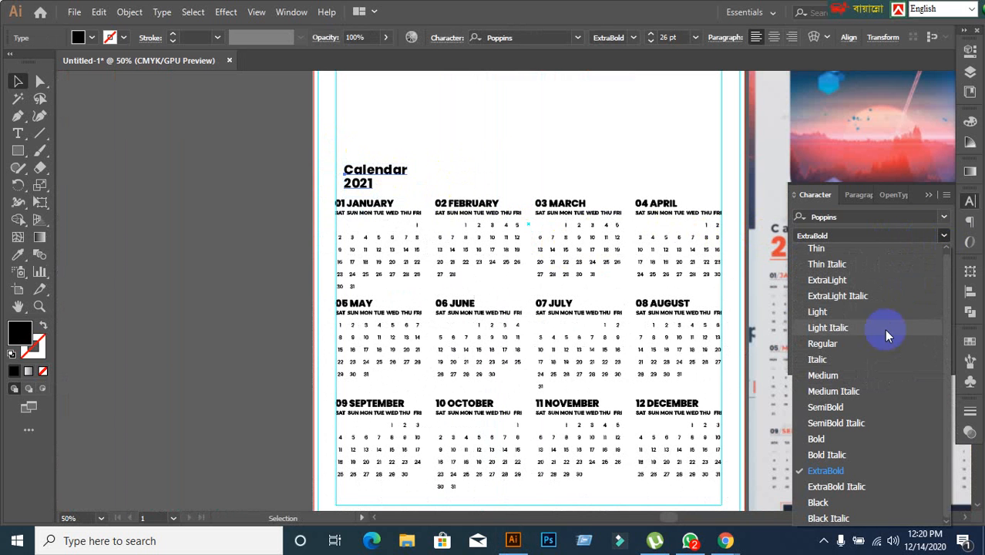
pyautogui.click(826, 407)
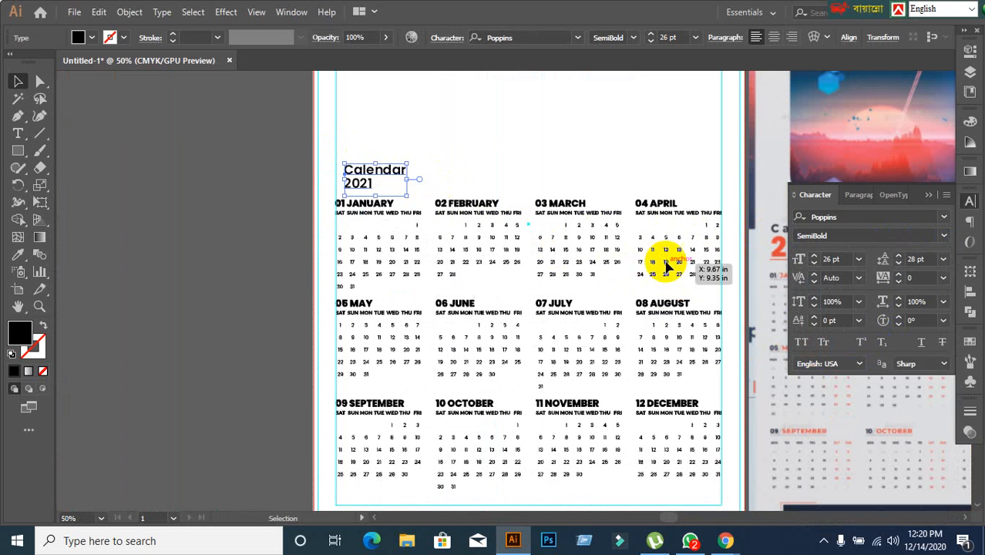
# Compare the title with the reference design and delete the two-line title text above the January block.
pyautogui.scroll(1, 567, 239)
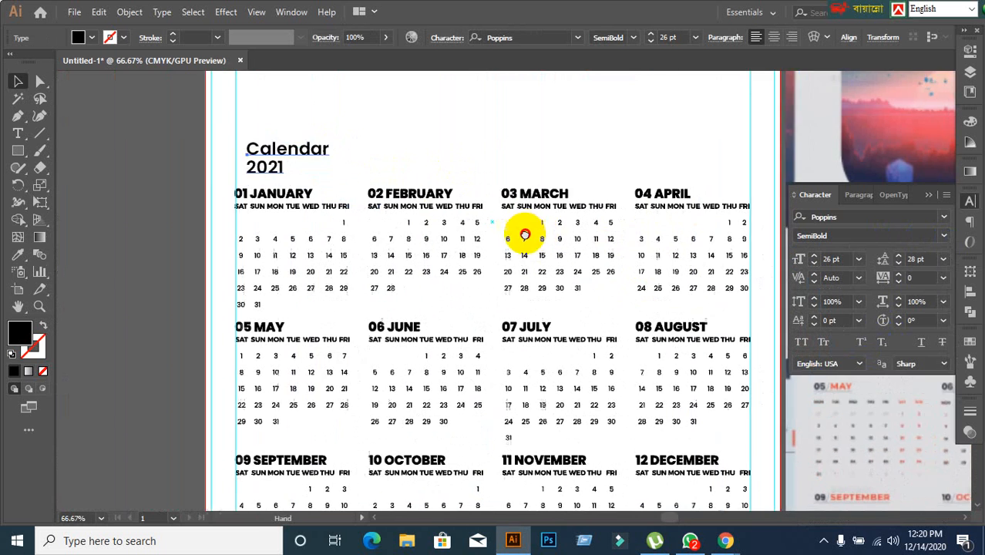
pyautogui.scroll(-2, 395, 227)
pyautogui.scroll(-1, 463, 256)
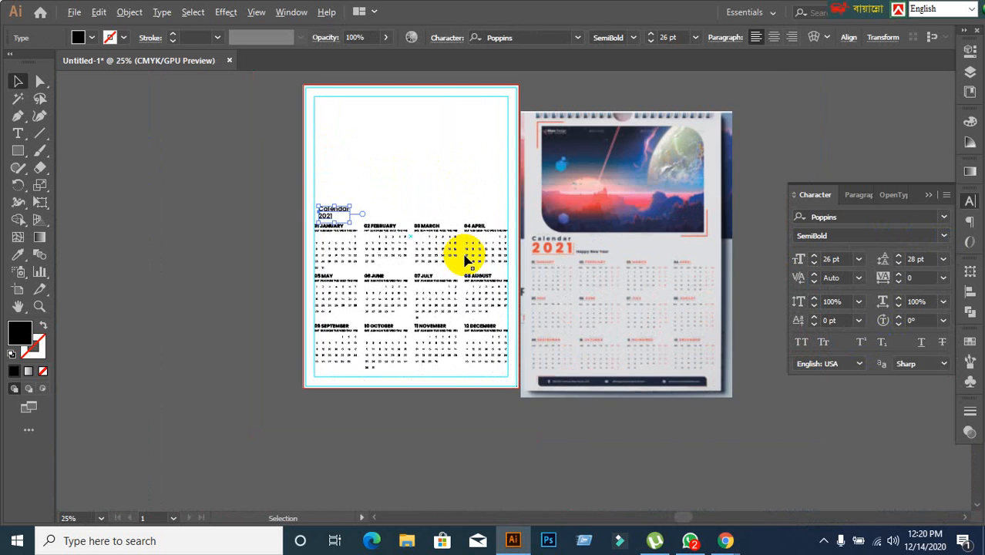
pyautogui.scroll(1, 554, 290)
pyautogui.scroll(1, 370, 227)
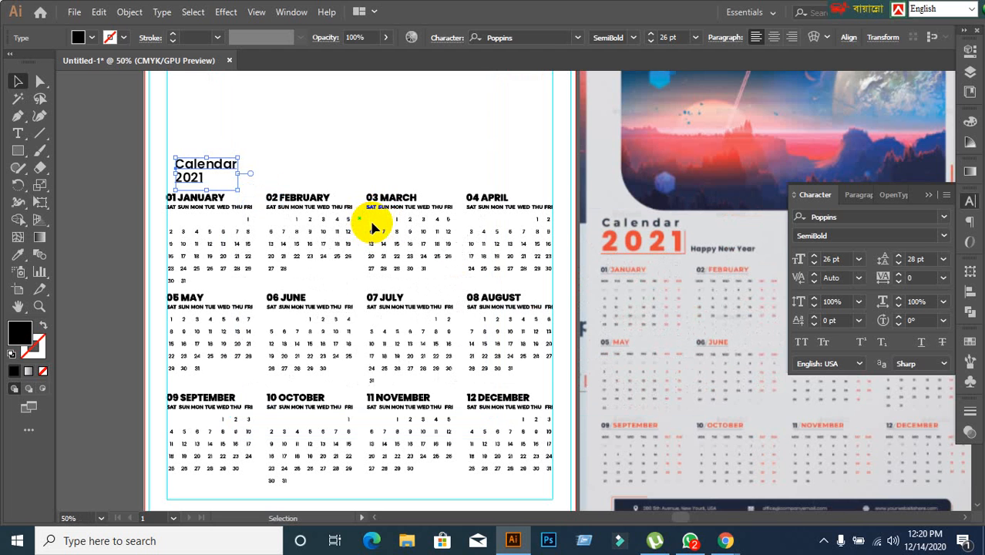
pyautogui.click(328, 136)
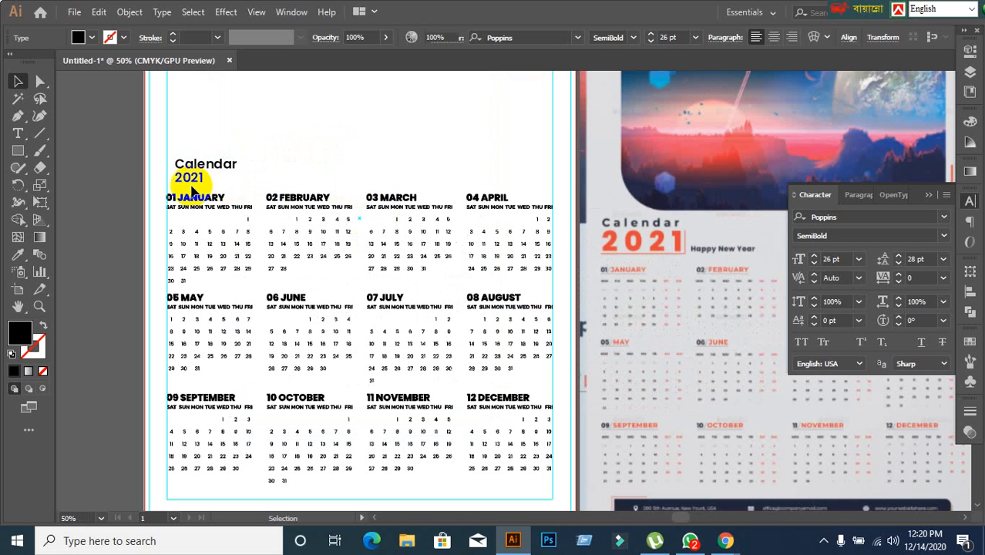
pyautogui.click(197, 187)
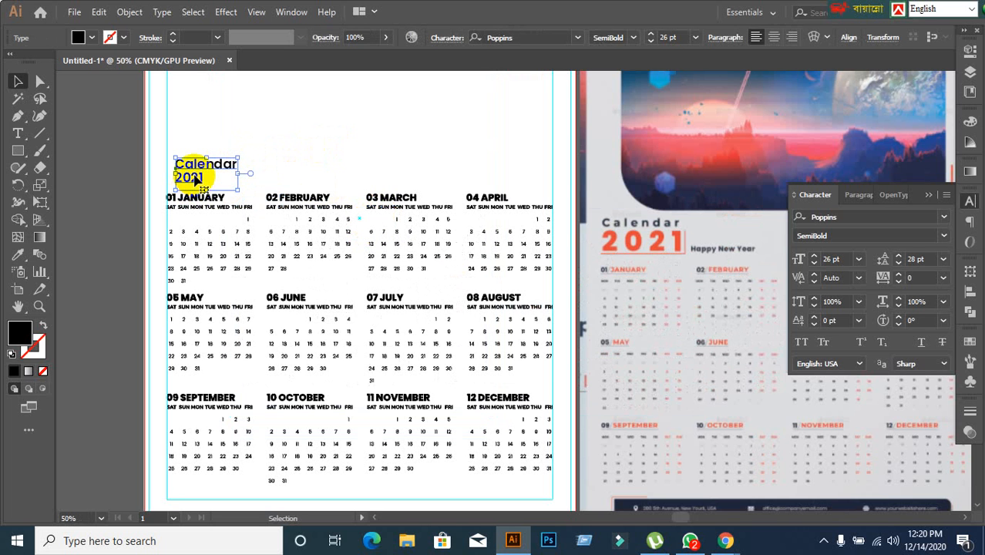
pyautogui.moveTo(198, 179); pyautogui.dragTo(293, 115)
pyautogui.scroll(-2, 298, 123)
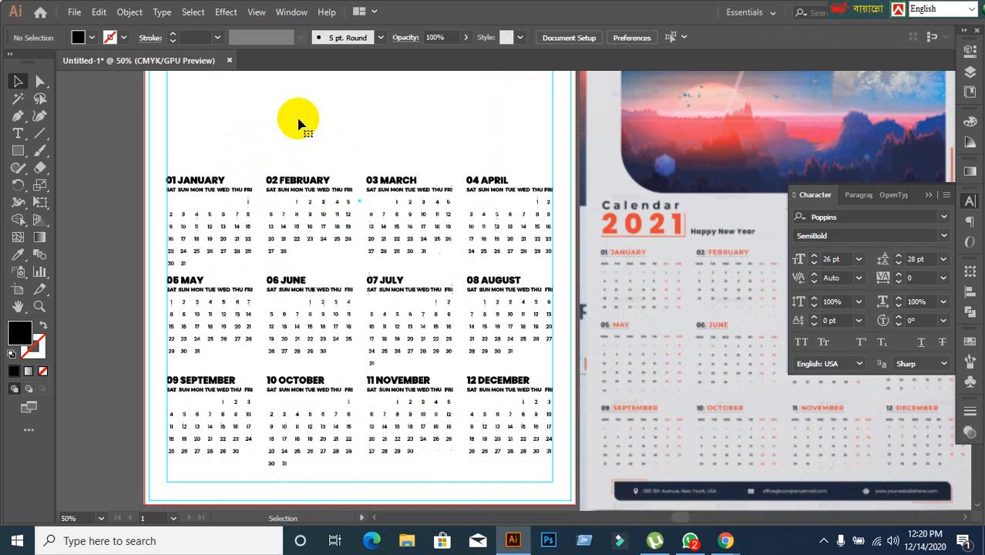
# Add a separate single-line text "Calendar" in the blank area above the January block.
pyautogui.press('space')
pyautogui.moveTo(252, 207); pyautogui.dragTo(304, 192)
pyautogui.click(18, 134)
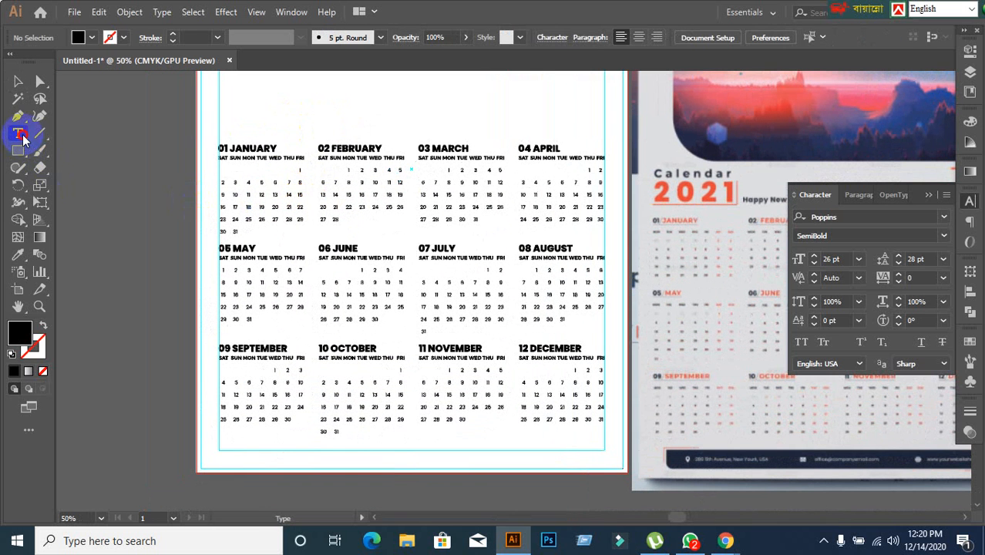
pyautogui.click(248, 111)
pyautogui.write('c')
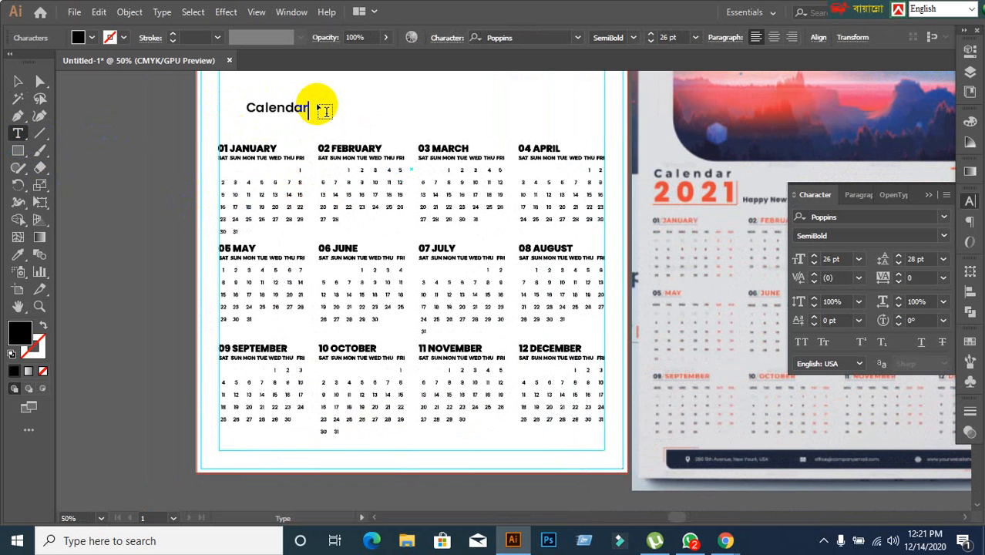
pyautogui.click(18, 81)
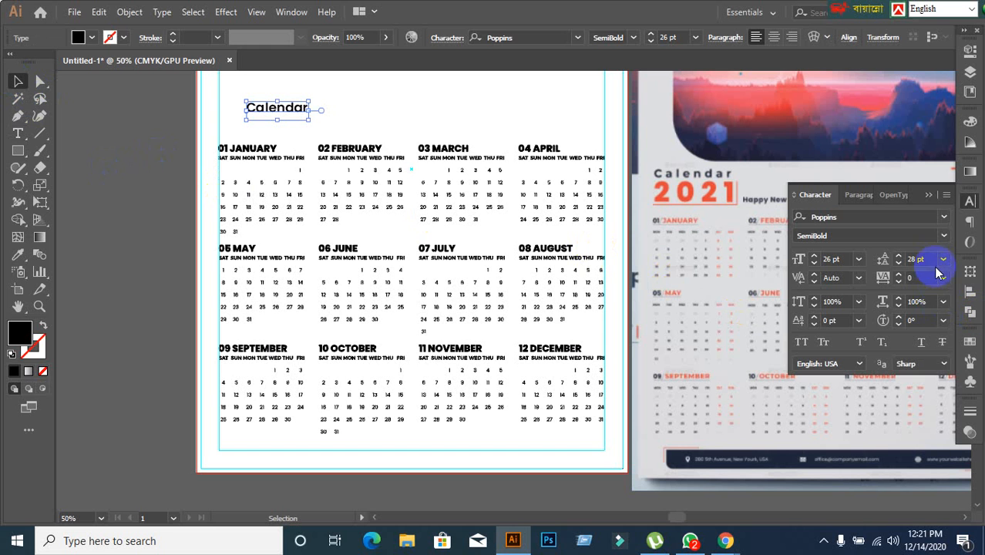
# Try a tracking value of 100 on the "Calendar" text.
pyautogui.click(914, 277)
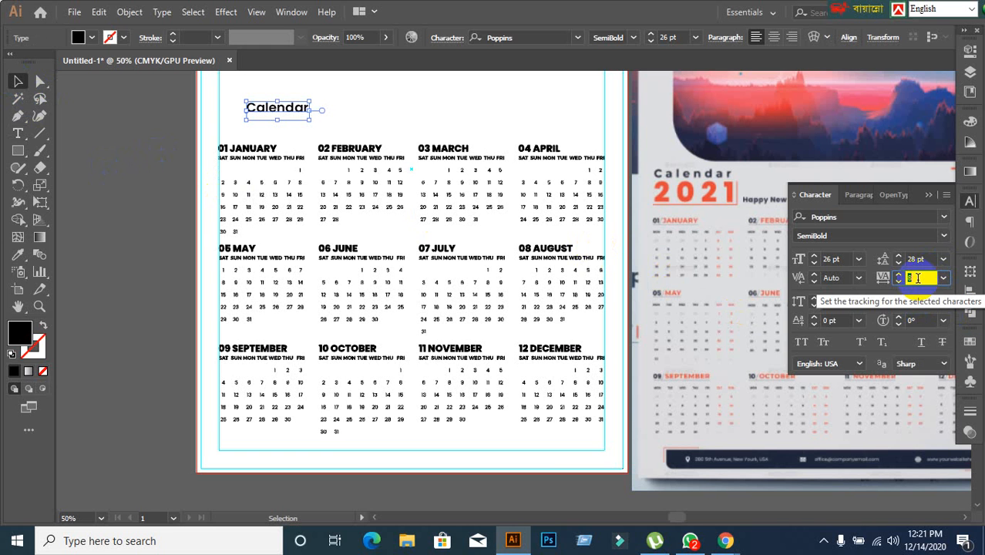
pyautogui.write('10')
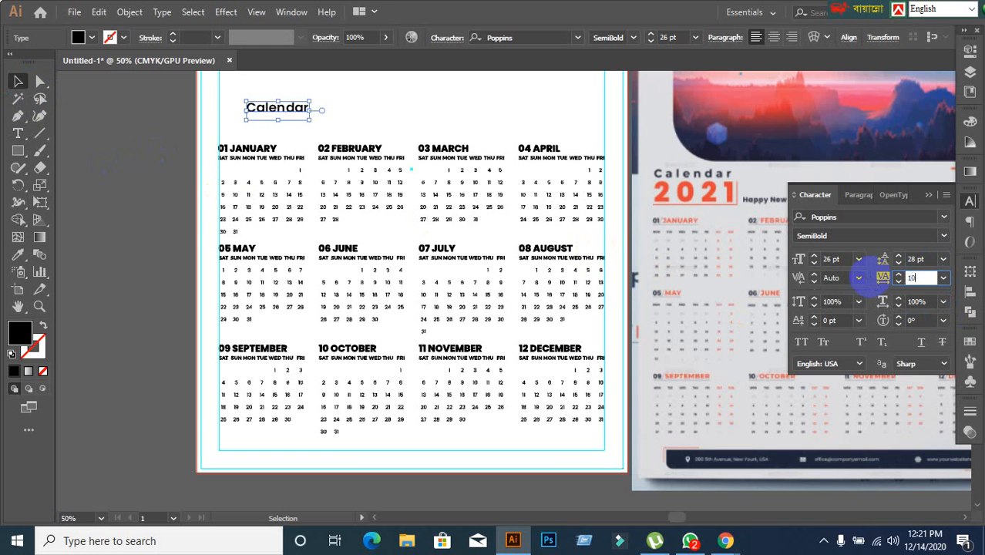
pyautogui.write('0')
pyautogui.press('Return')
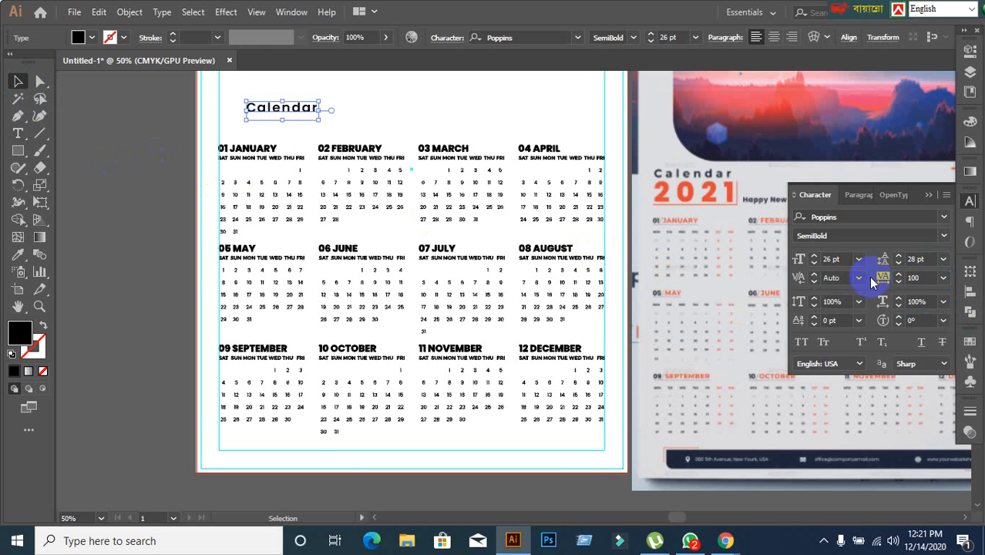
# Set the tracking of the "Calendar" text to 300 and align its left edge with the left margin guide above January.
pyautogui.click(927, 282)
pyautogui.click(927, 278)
pyautogui.write('3')
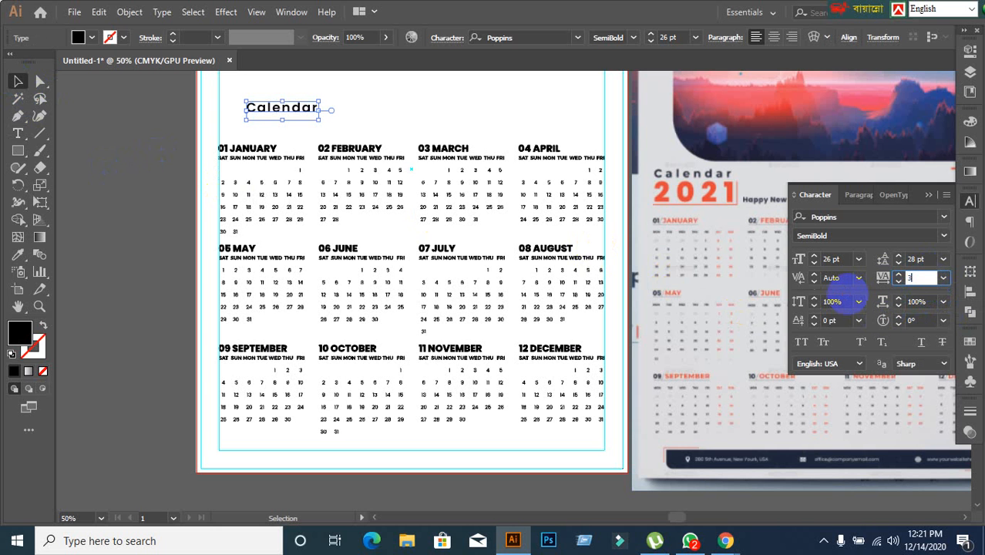
pyautogui.write('00')
pyautogui.press('Return')
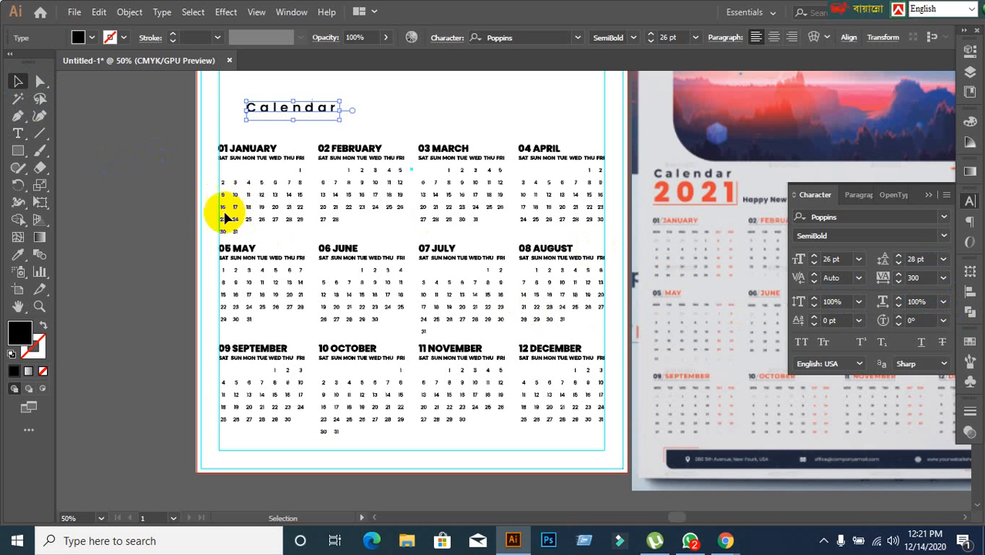
pyautogui.click(158, 194)
pyautogui.moveTo(299, 108); pyautogui.dragTo(264, 101)
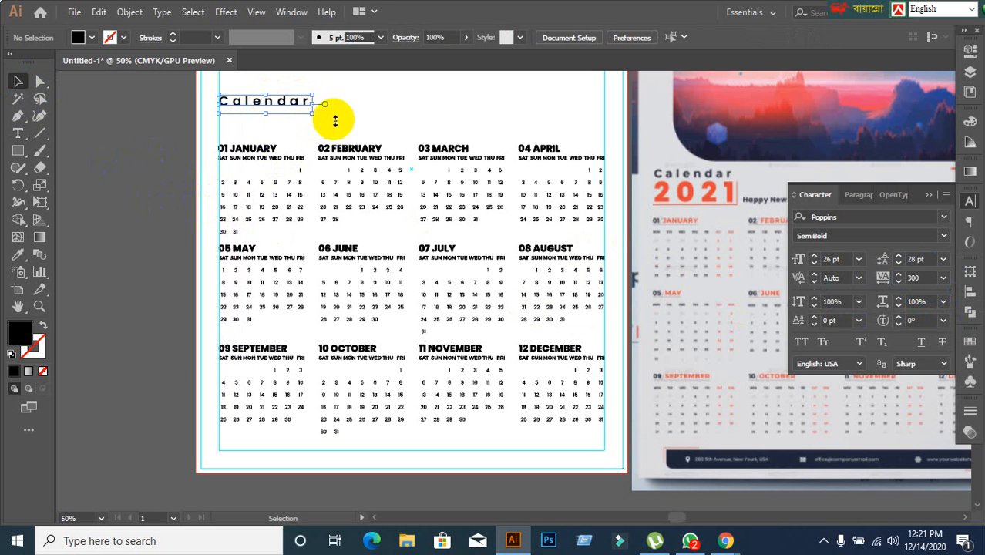
# Increase the font size of the "Calendar" text above January to 29 pt.
pyautogui.click(447, 119)
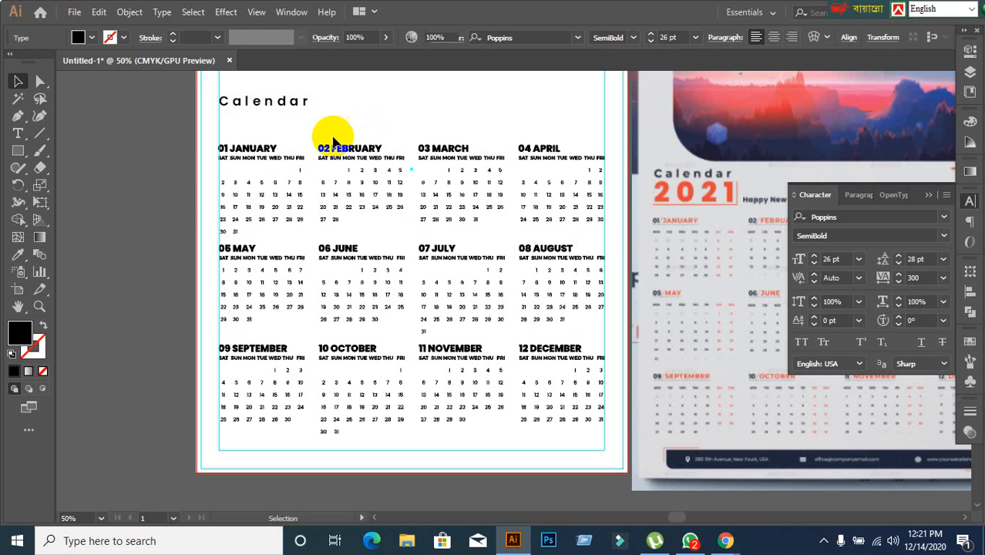
pyautogui.click(271, 109)
pyautogui.click(842, 262)
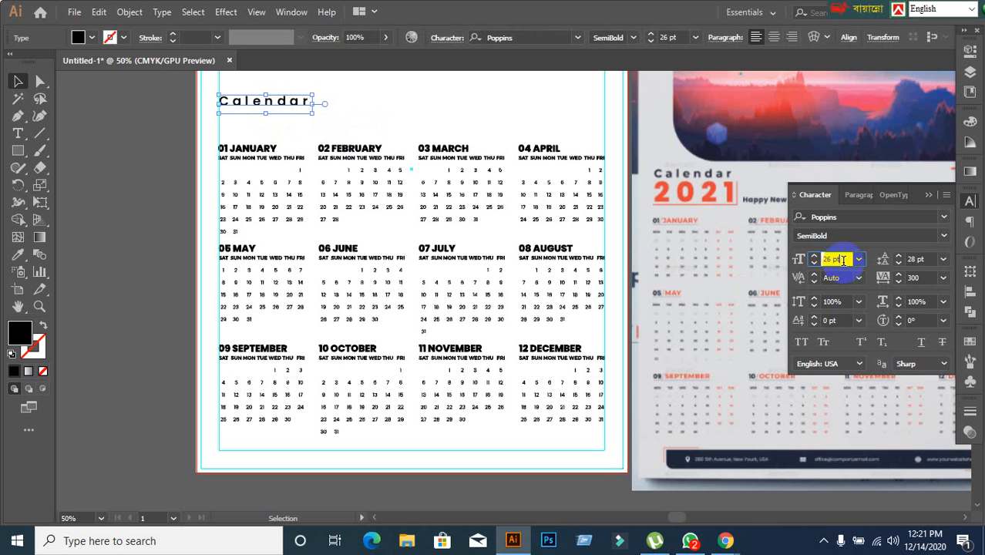
pyautogui.scroll(3, 842, 260)
pyautogui.scroll(-1, 843, 260)
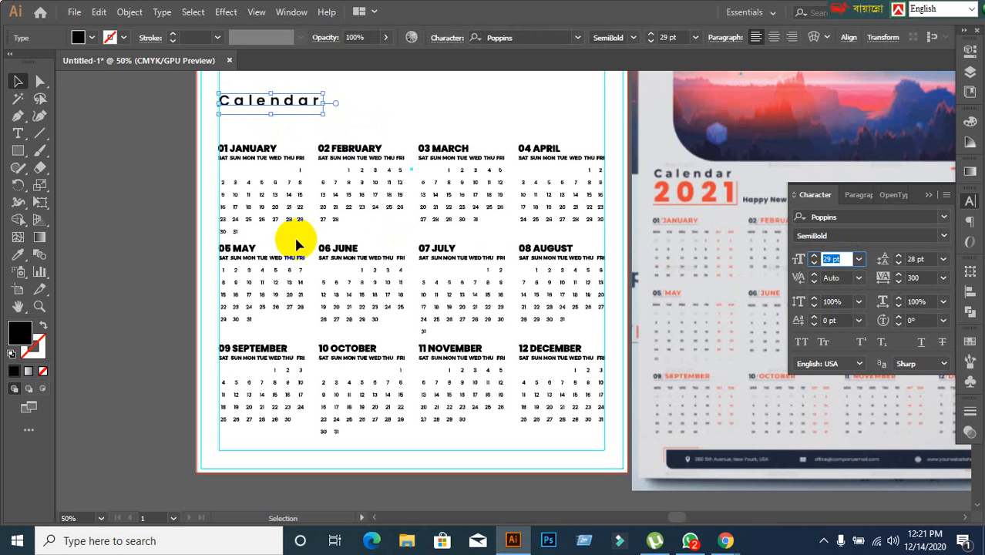
pyautogui.click(152, 162)
# Add a separate text "2021" in the blank area above the March block, level with "Calendar".
pyautogui.scroll(-1, 152, 161)
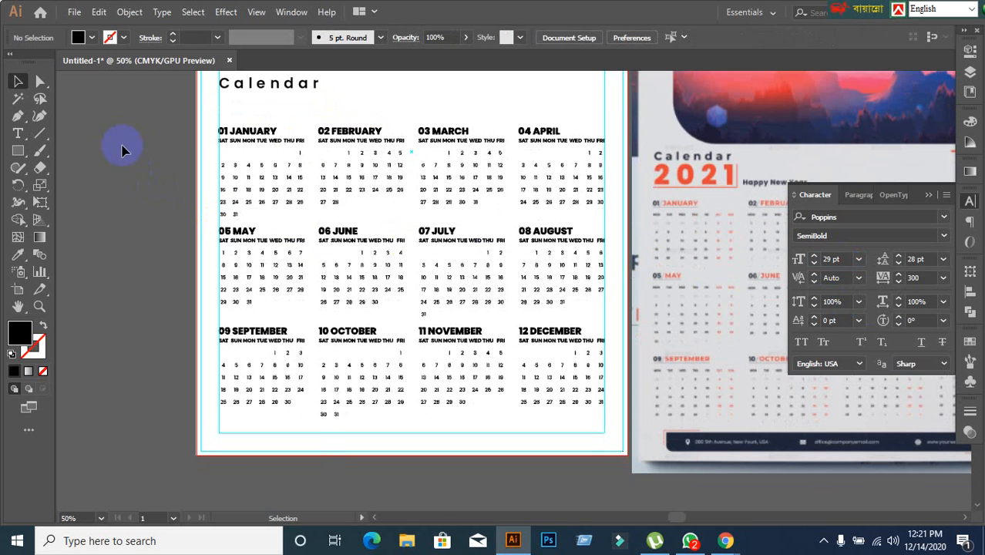
pyautogui.click(17, 133)
pyautogui.scroll(2, 134, 255)
pyautogui.click(202, 248)
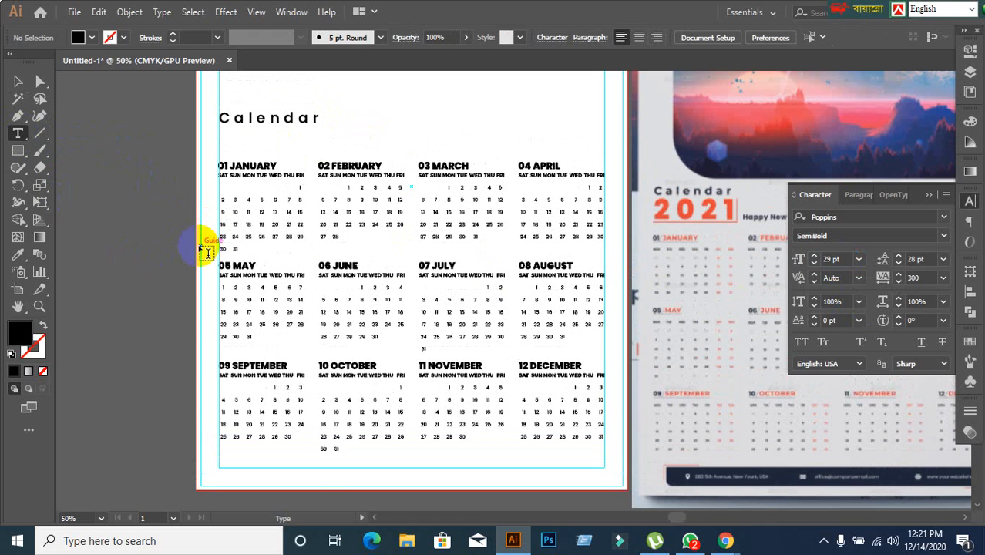
pyautogui.click(418, 118)
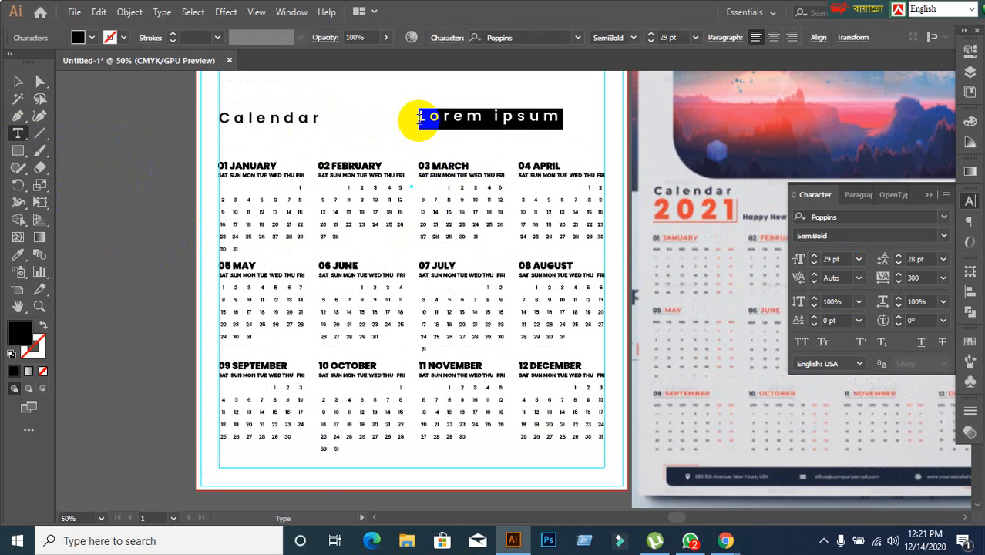
pyautogui.write('2021')
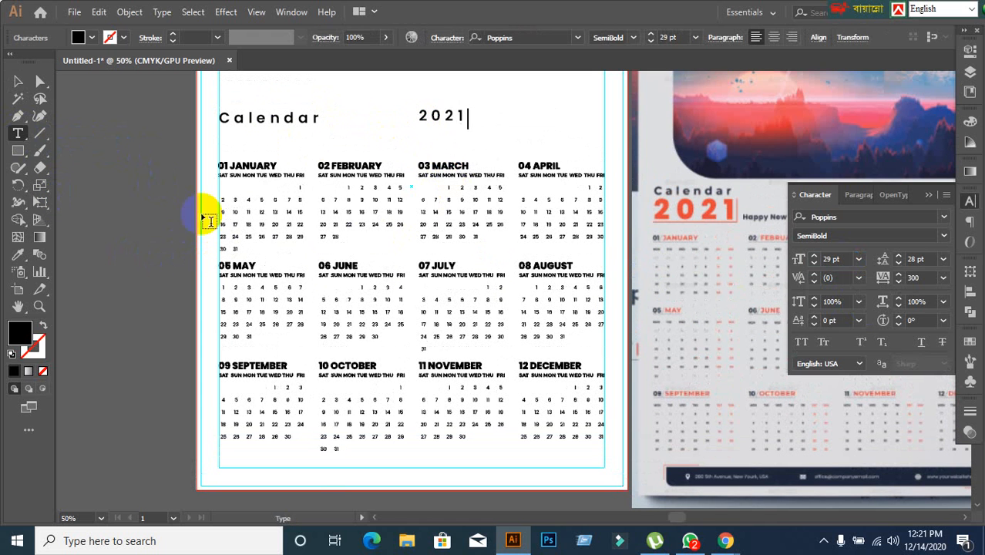
pyautogui.click(18, 81)
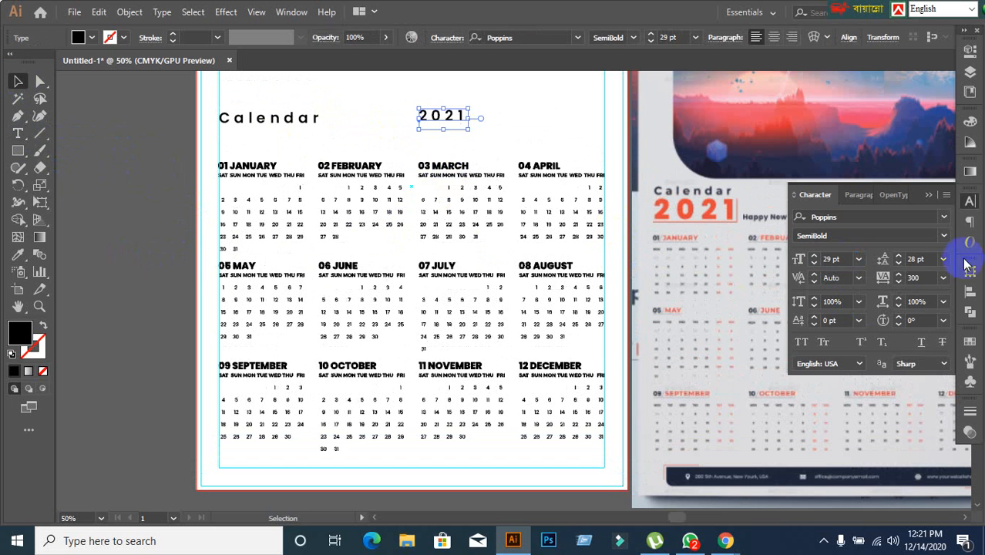
# Style the "2021" text as 38 pt ExtraBold and place it directly below "Calendar" against the left margin guide.
pyautogui.scroll(8, 843, 258)
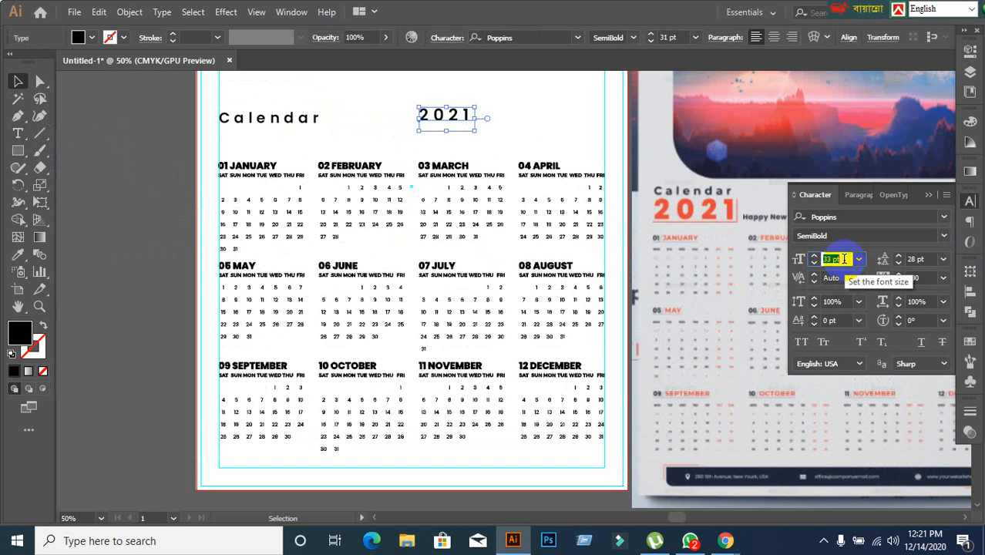
pyautogui.click(943, 235)
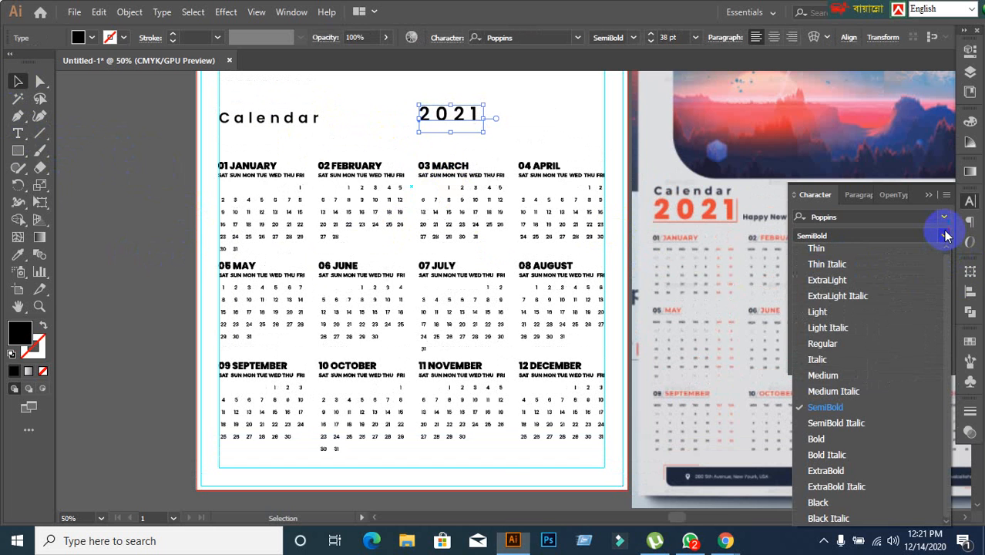
pyautogui.click(825, 470)
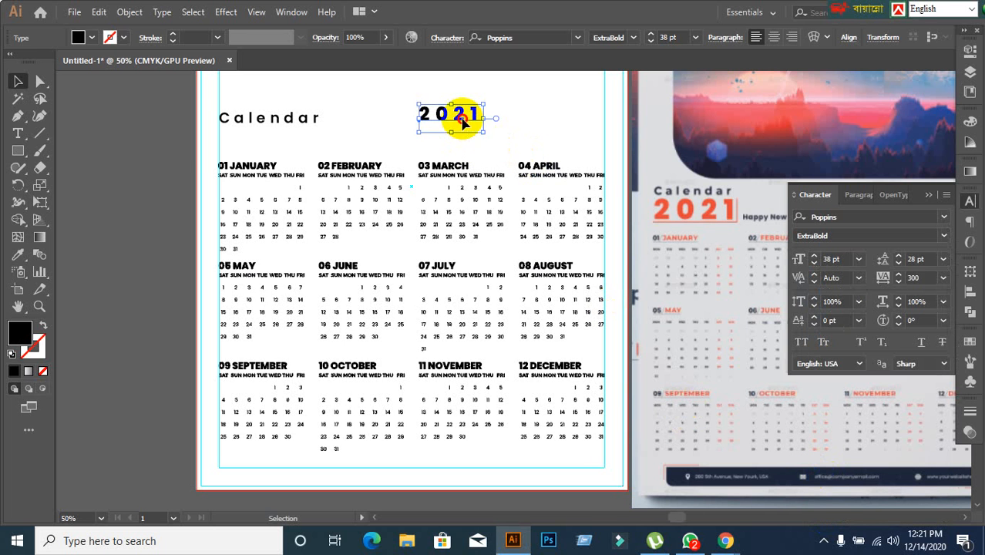
pyautogui.moveTo(462, 121); pyautogui.dragTo(263, 147)
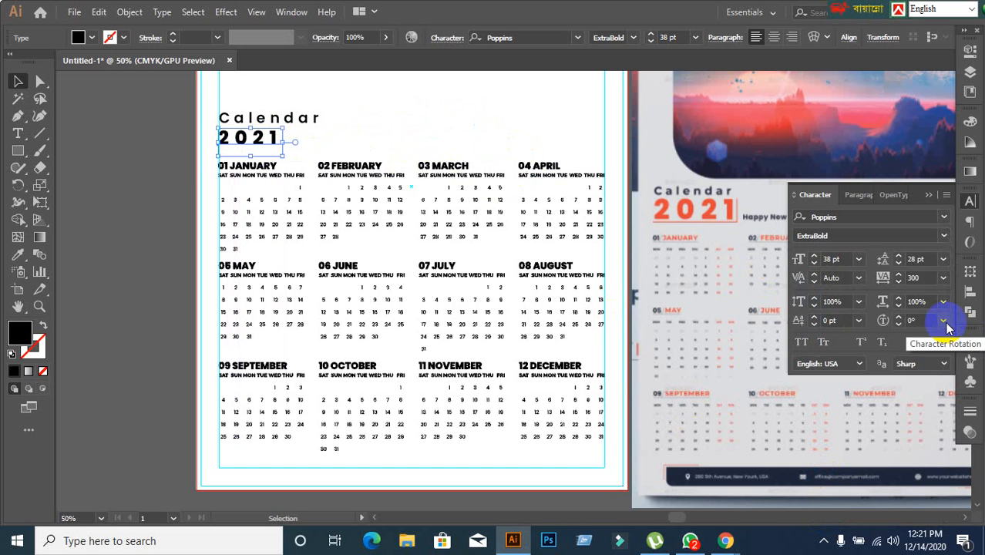
# Enlarge the "2021" text to 51 pt and shift it slightly down beneath "Calendar", keeping it on the left margin guide.
pyautogui.click(838, 277)
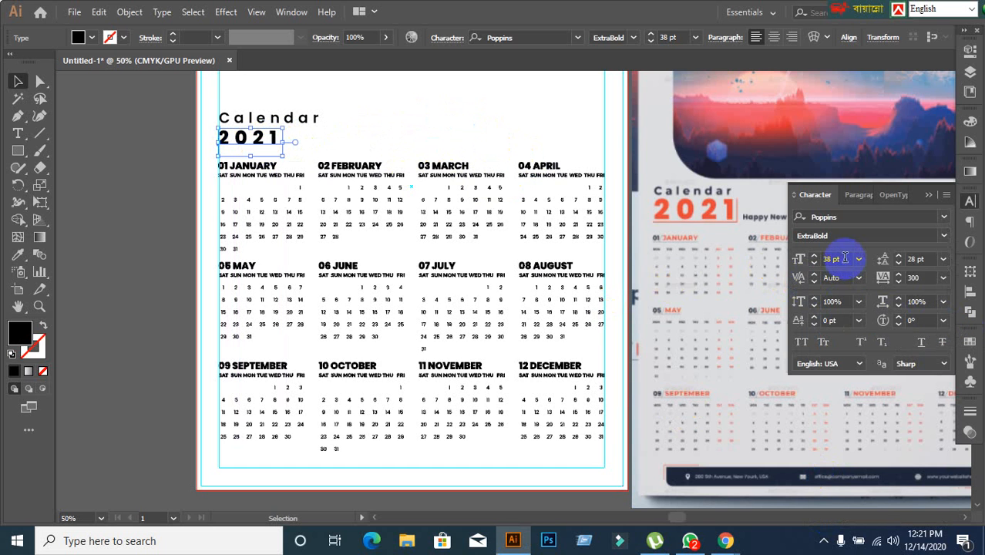
pyautogui.click(845, 258)
pyautogui.scroll(13, 845, 258)
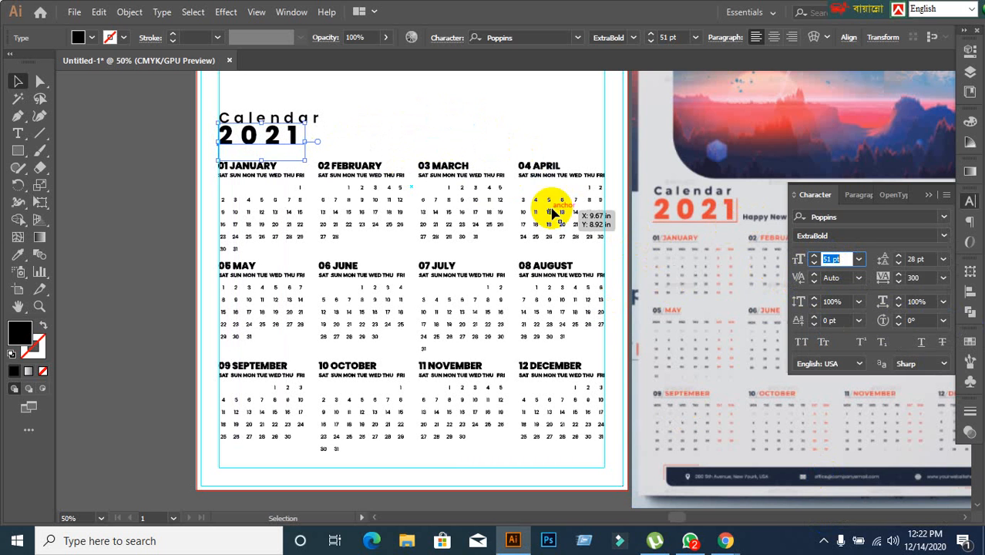
pyautogui.moveTo(275, 141); pyautogui.dragTo(277, 147)
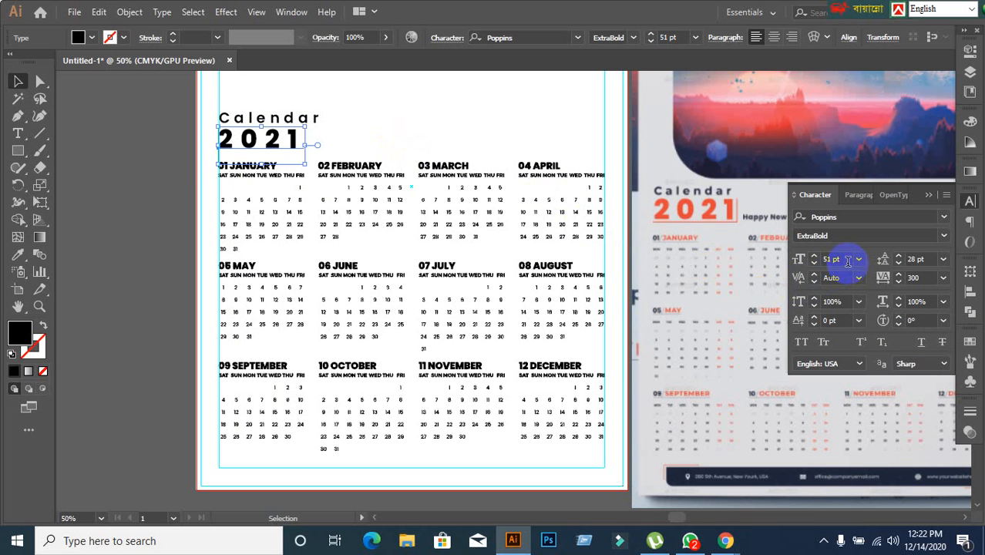
pyautogui.scroll(2, 847, 260)
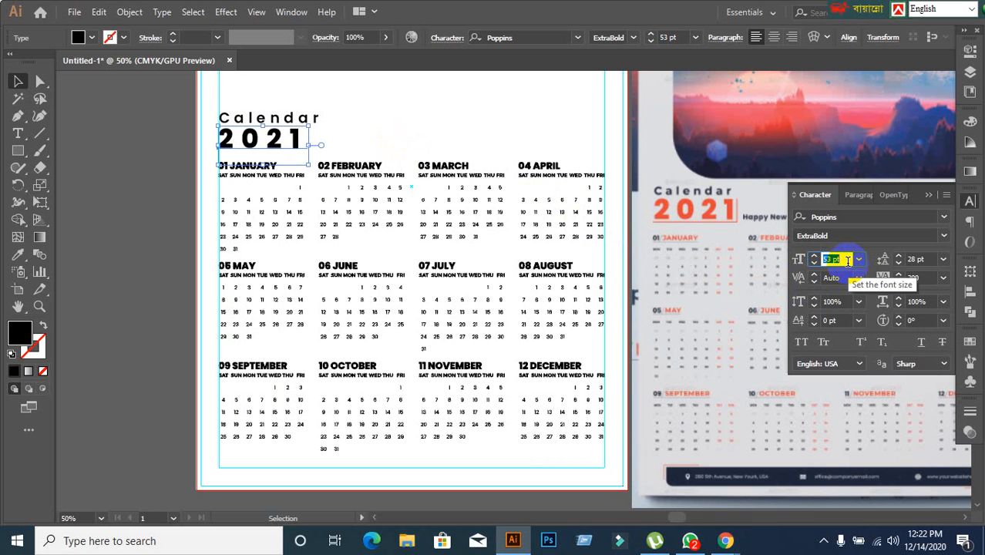
pyautogui.scroll(-2, 847, 260)
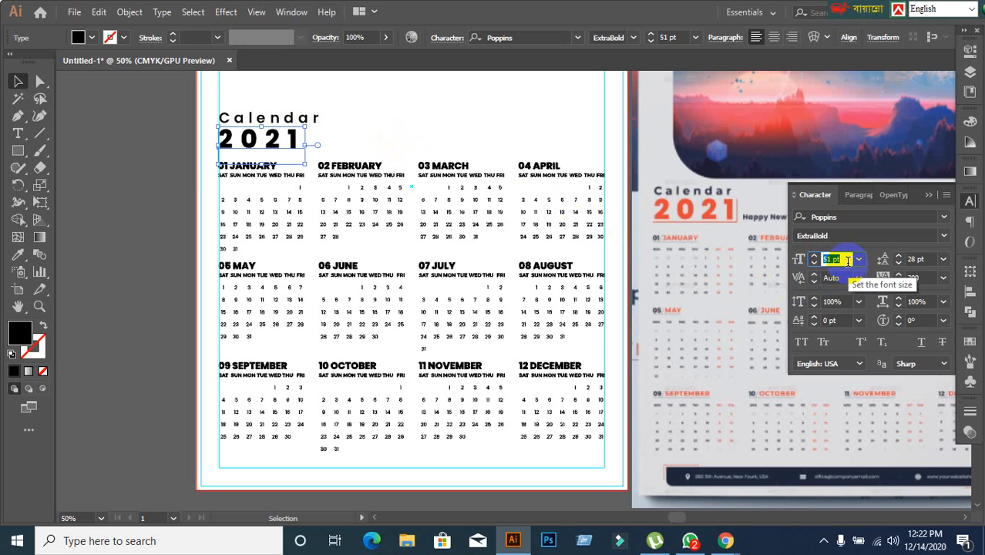
# Increase the tracking of the "2021" text to 346, widening it towards the width of "Calendar".
pyautogui.click(923, 258)
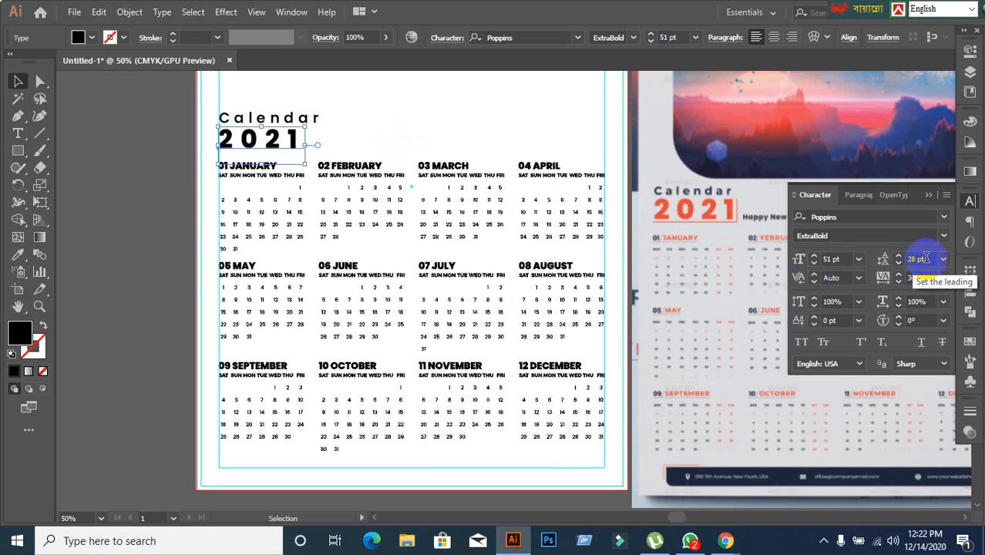
pyautogui.click(933, 277)
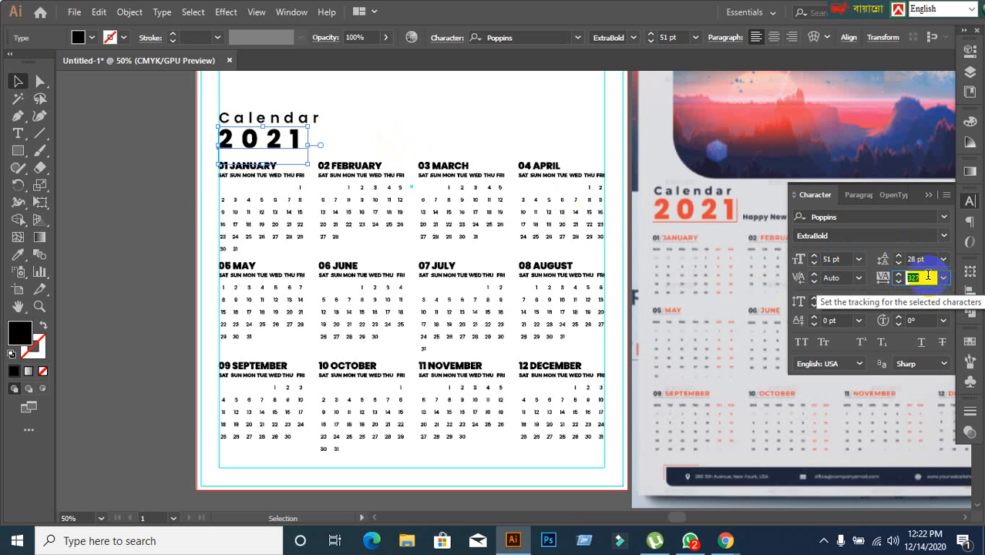
pyautogui.press('Up')
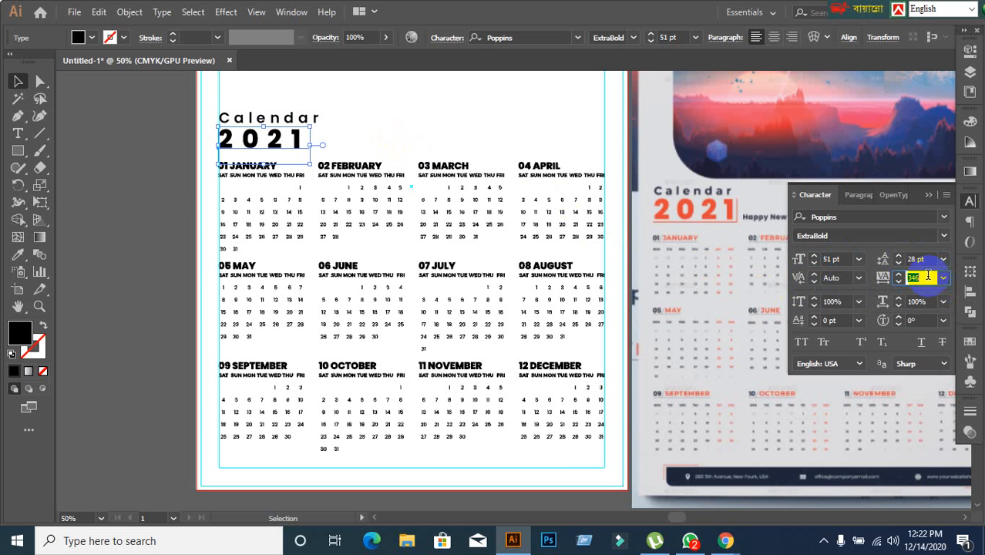
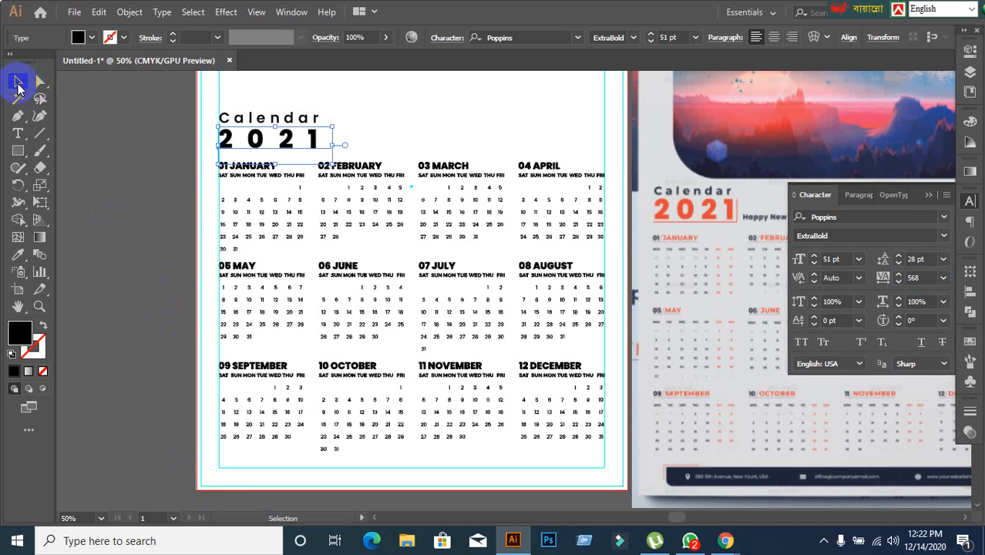
# Try recolouring the "2021" title with the orange sampled from the reference design's year, and undo it.
pyautogui.click(202, 248)
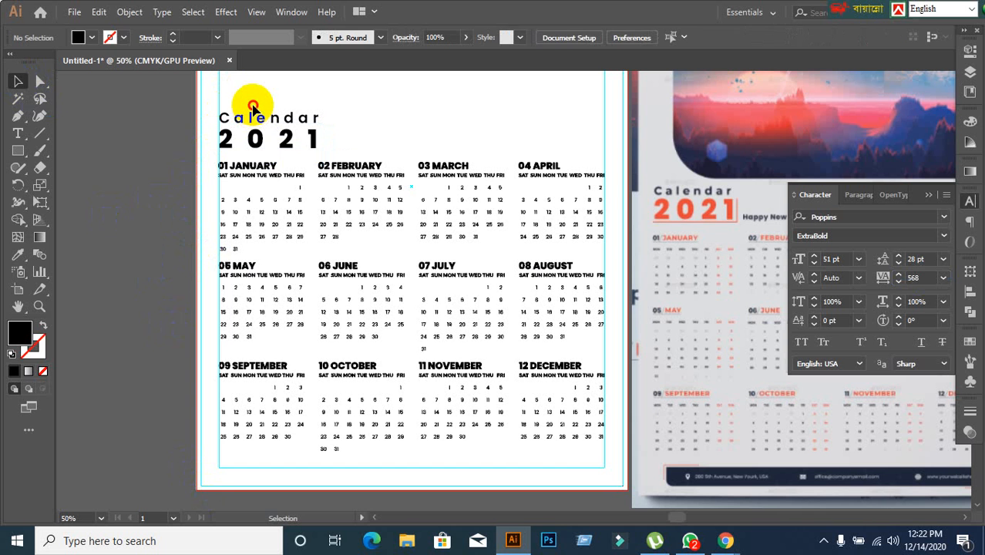
pyautogui.click(281, 143)
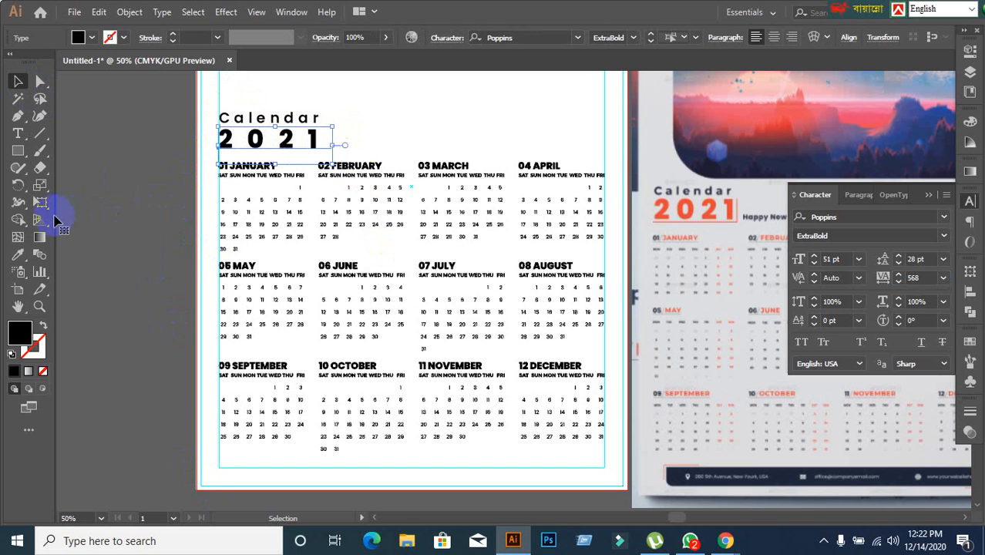
pyautogui.click(18, 254)
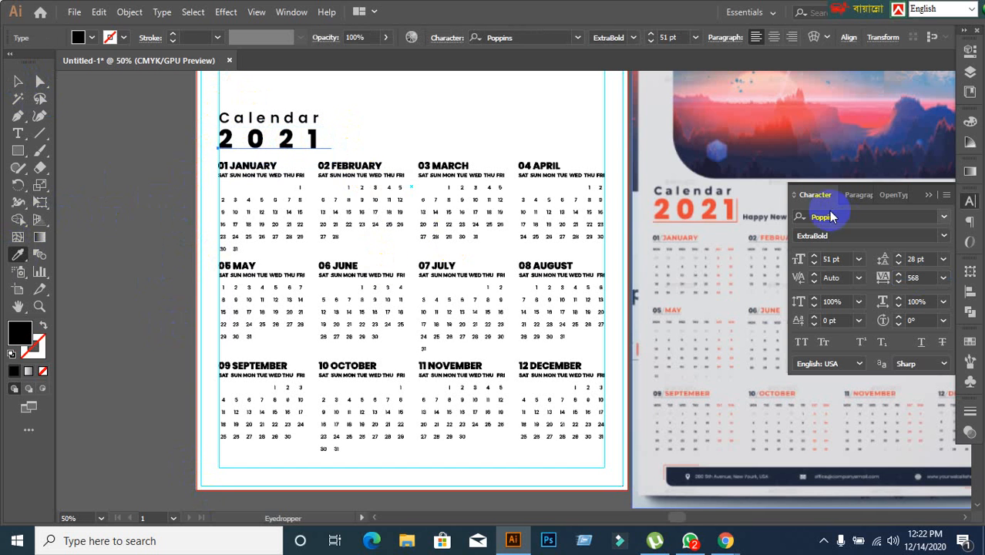
pyautogui.click(685, 205)
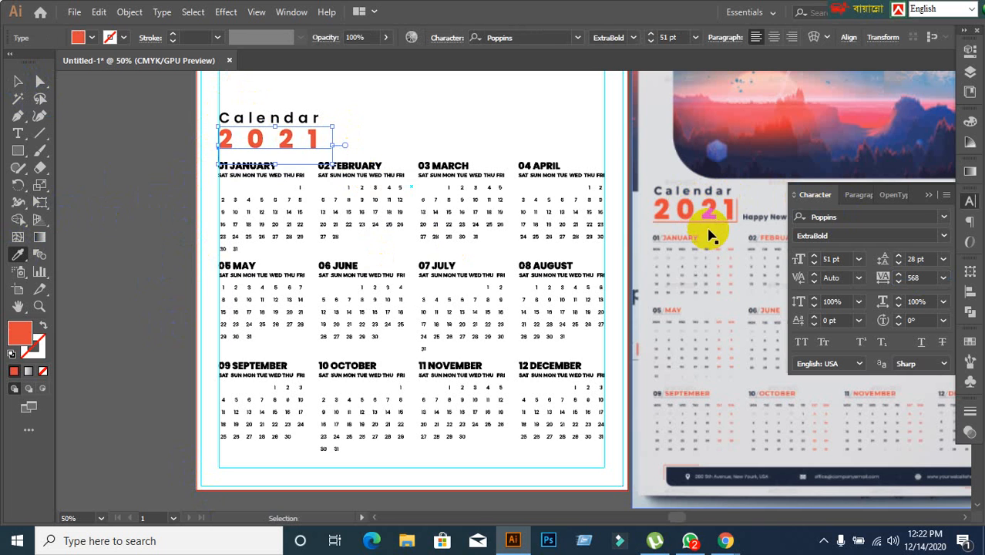
pyautogui.hotkey('ctrl', 'z')
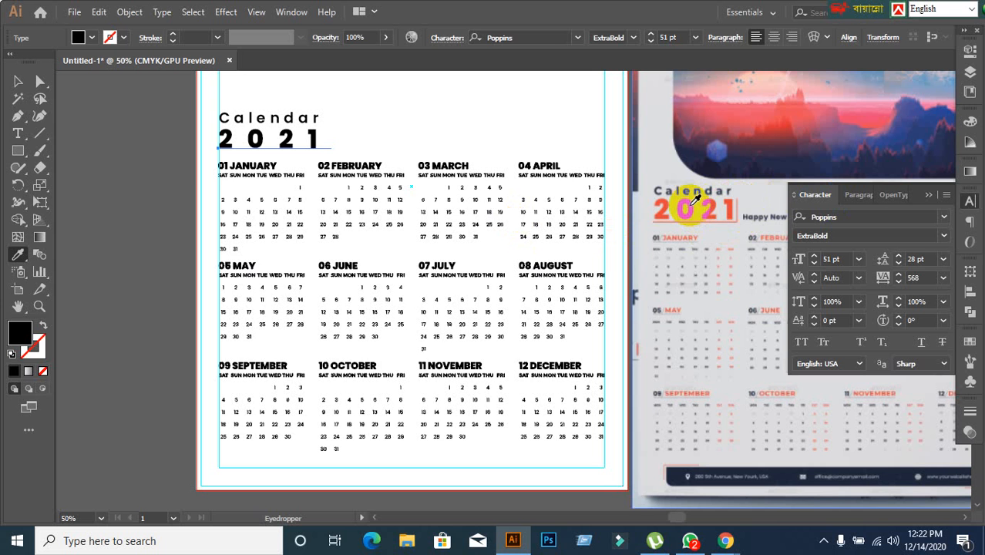
pyautogui.click(17, 82)
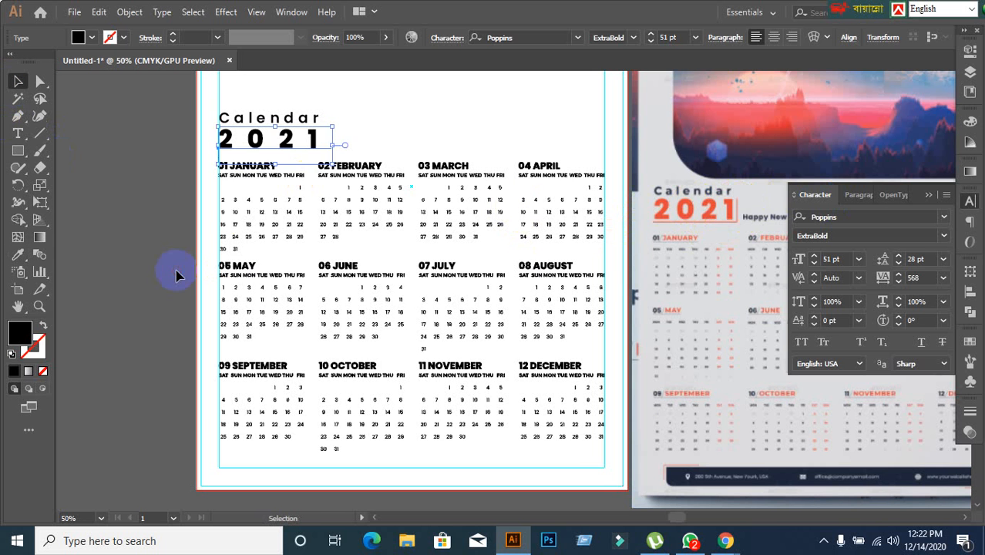
# Try copying the appearance of "Calendar" onto the "2021" text with the Eyedropper, and undo it.
pyautogui.click(242, 226)
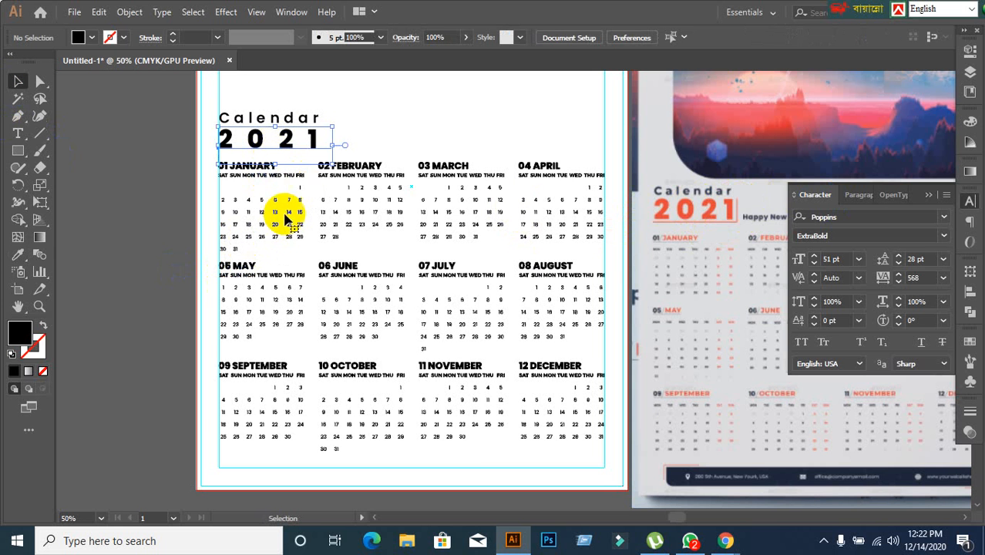
pyautogui.scroll(3, 393, 192)
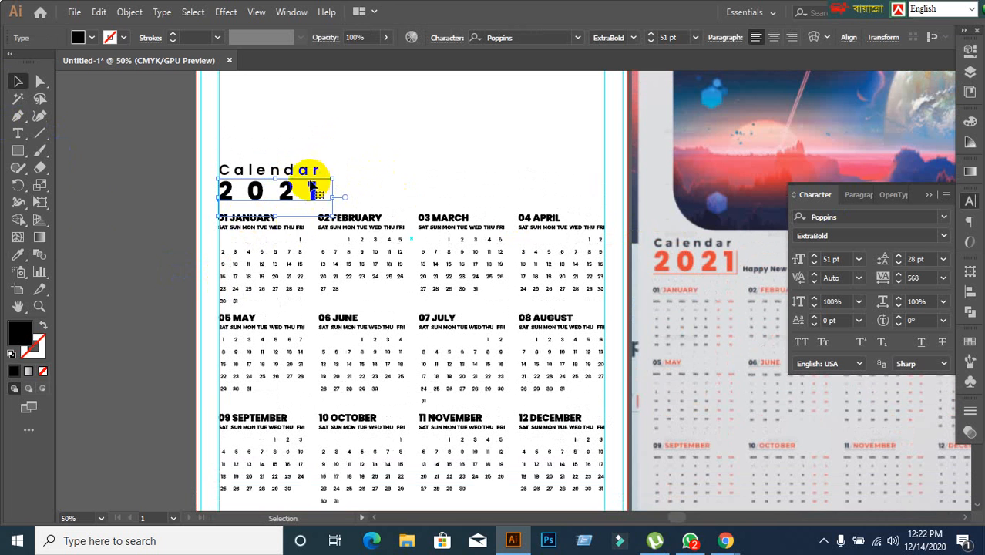
pyautogui.click(18, 254)
pyautogui.click(294, 168)
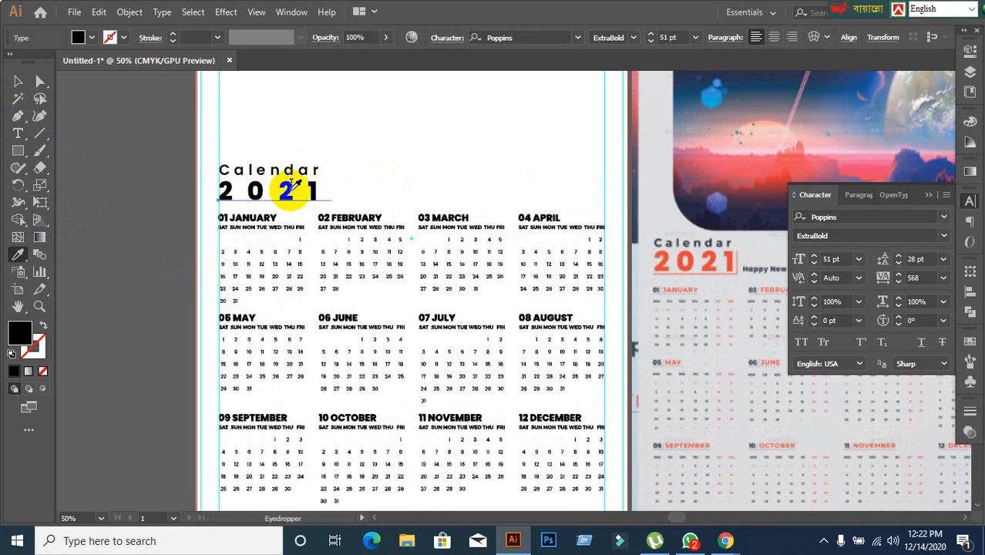
pyautogui.click(20, 82)
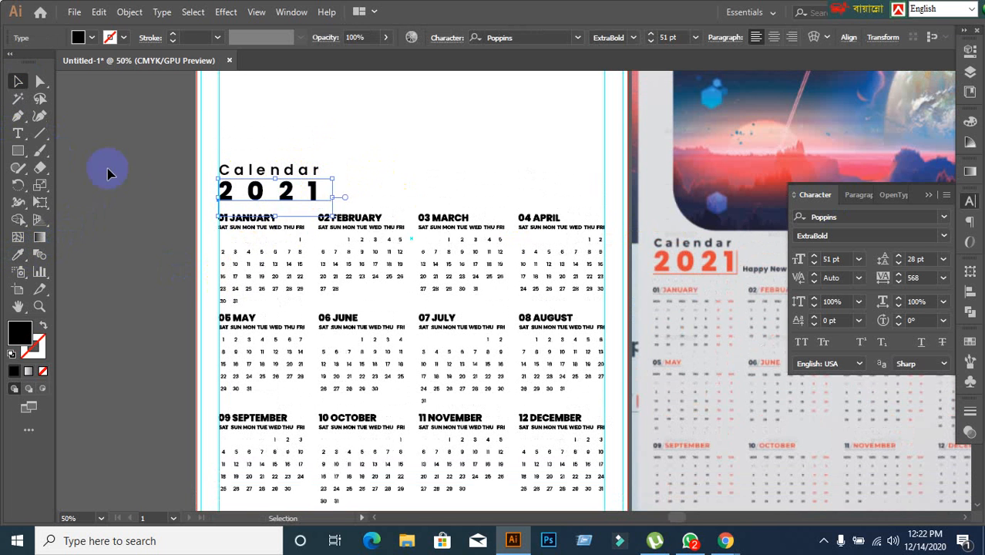
pyautogui.click(299, 165)
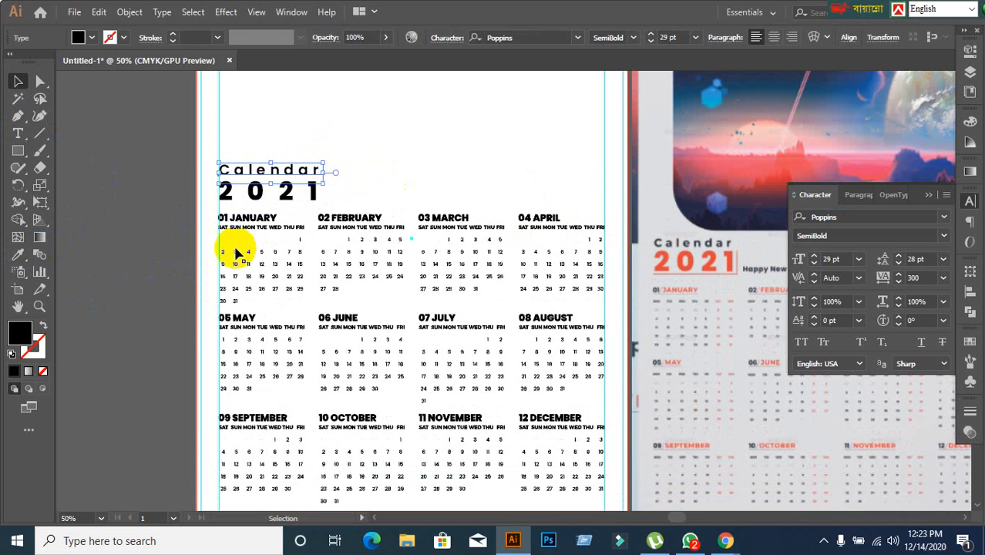
pyautogui.click(286, 192)
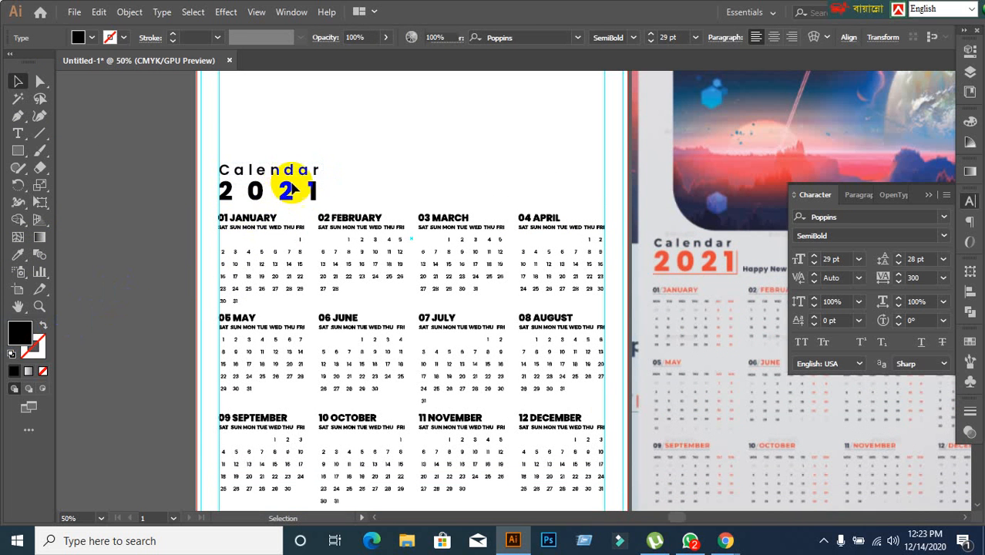
pyautogui.click(18, 255)
pyautogui.click(294, 163)
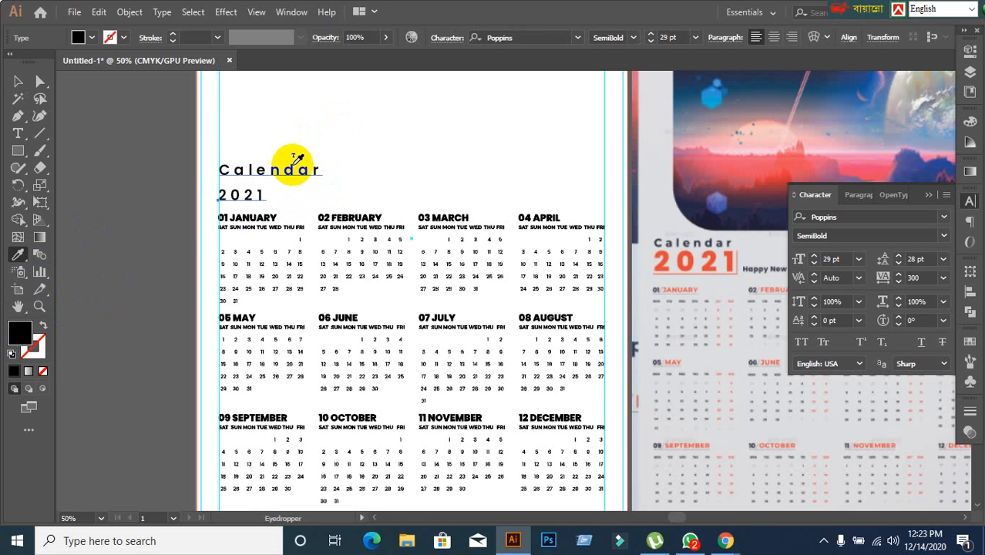
pyautogui.hotkey('ctrl', 'z')
pyautogui.click(18, 81)
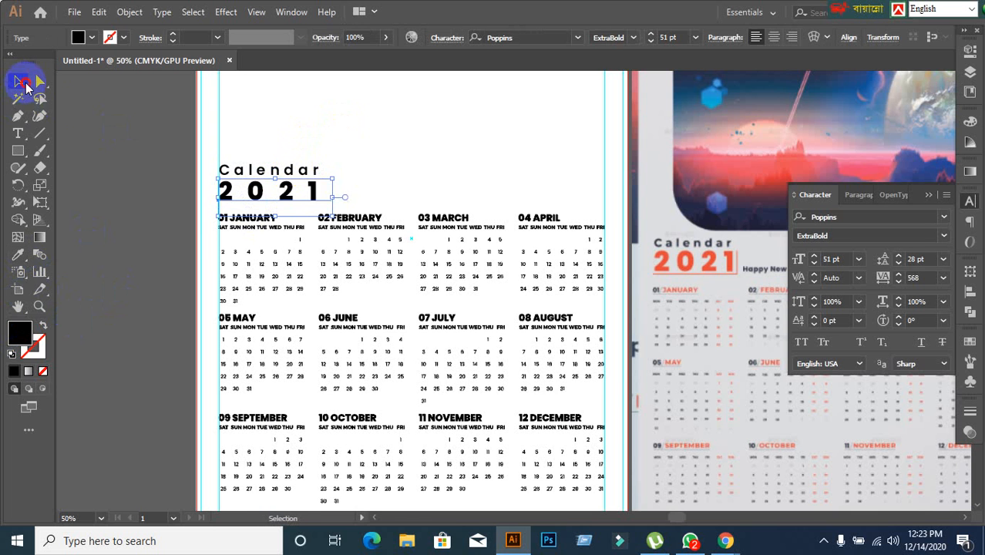
pyautogui.click(133, 239)
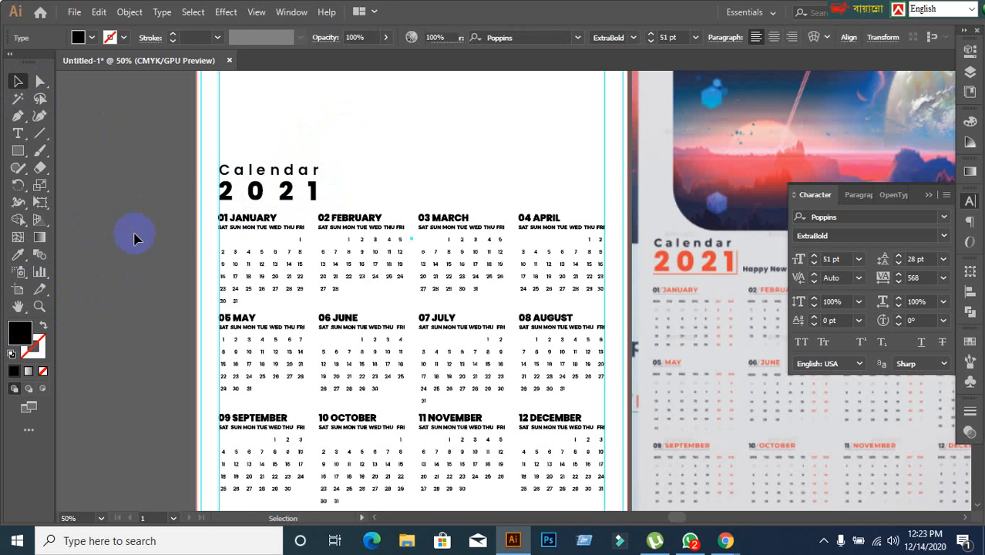
pyautogui.click(259, 174)
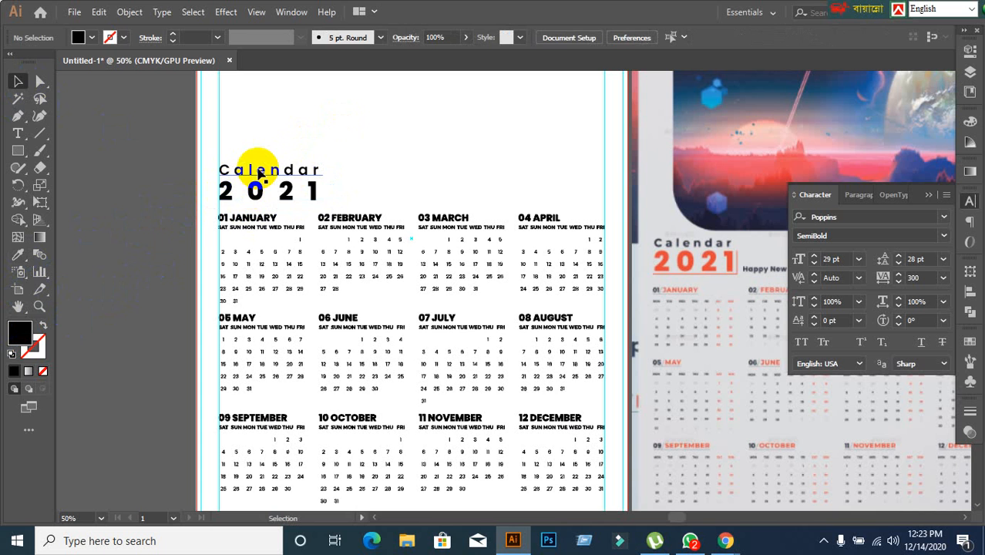
pyautogui.click(140, 231)
pyautogui.click(234, 200)
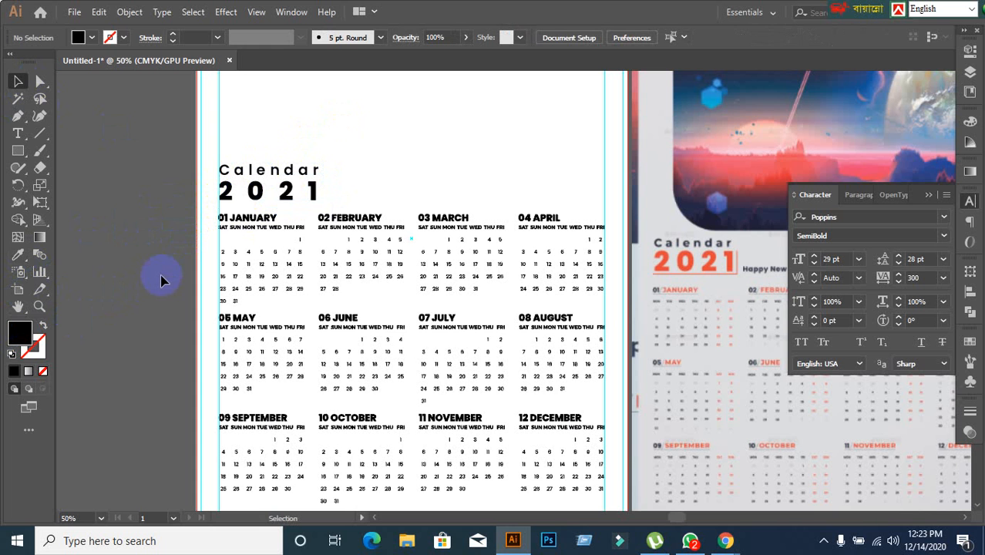
pyautogui.click(257, 192)
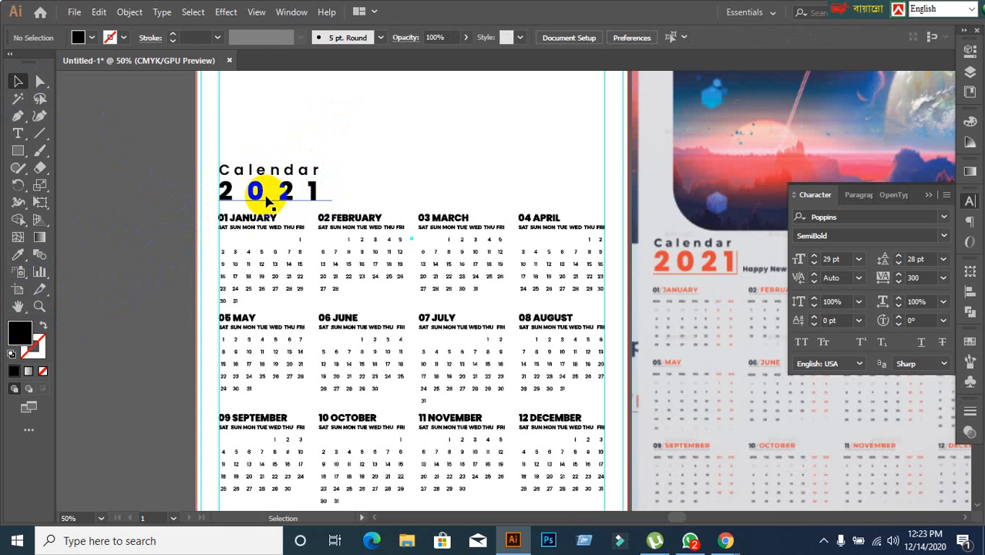
pyautogui.click(98, 228)
pyautogui.click(267, 199)
# Fill the "Calendar" title text with the pinkish red #dd1951.
pyautogui.click(248, 177)
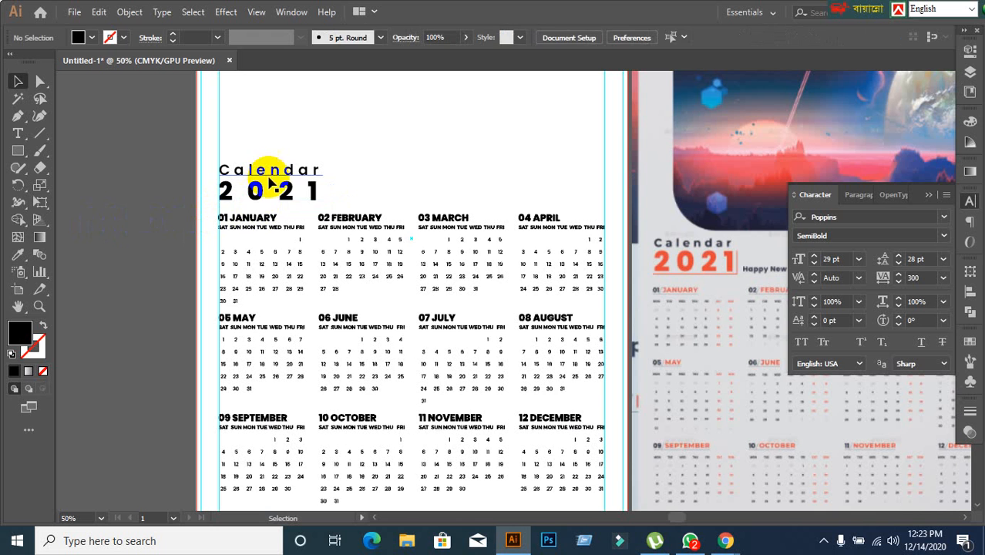
pyautogui.doubleClick(20, 332)
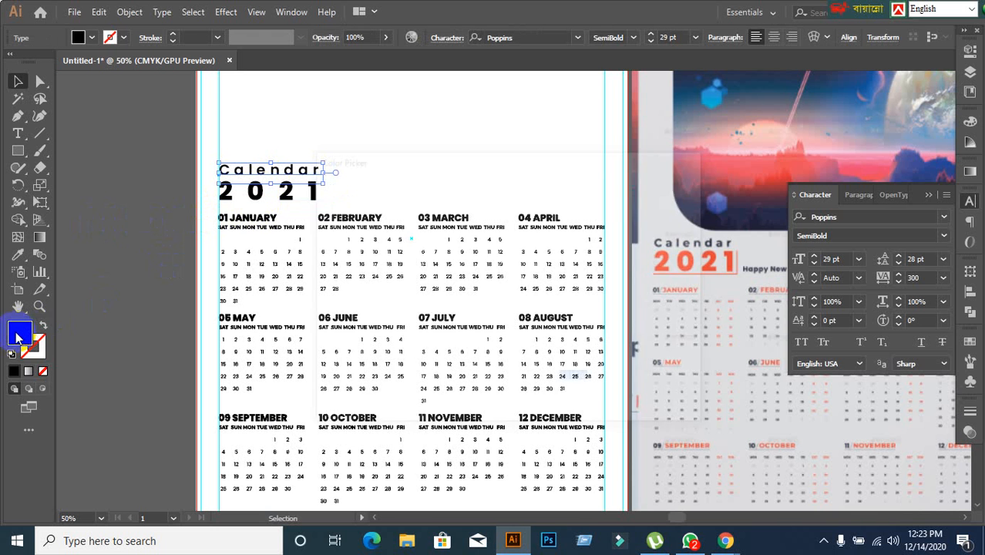
pyautogui.click(456, 260)
pyautogui.click(484, 223)
pyautogui.click(660, 205)
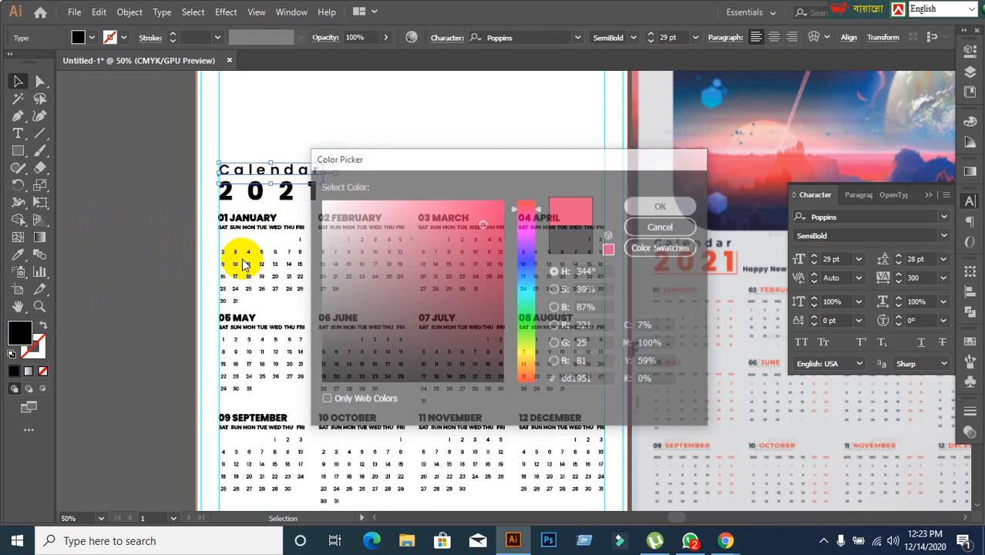
# Try applying the pinkish red of "Calendar" to the "2021" text with the Eyedropper, and undo the recolouring.
pyautogui.click(238, 189)
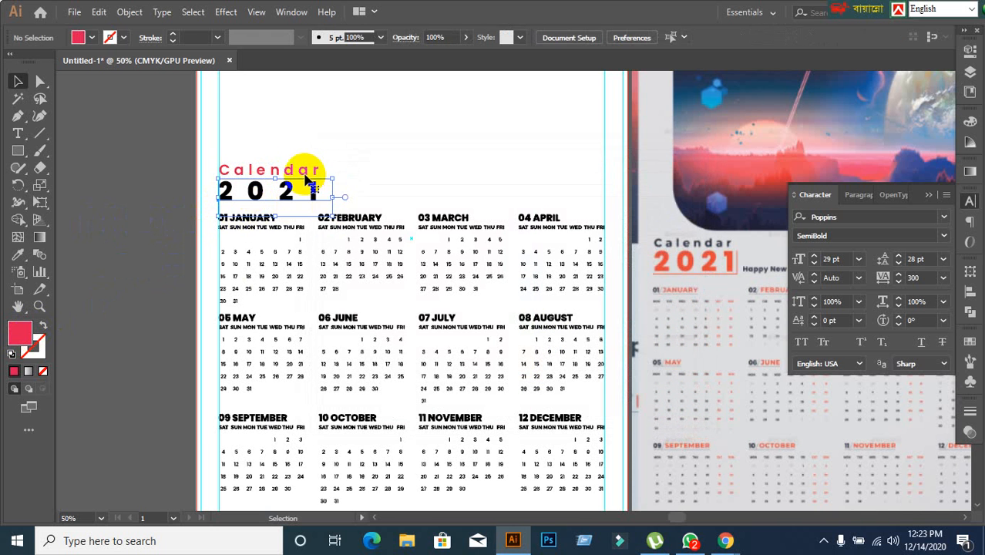
pyautogui.click(17, 254)
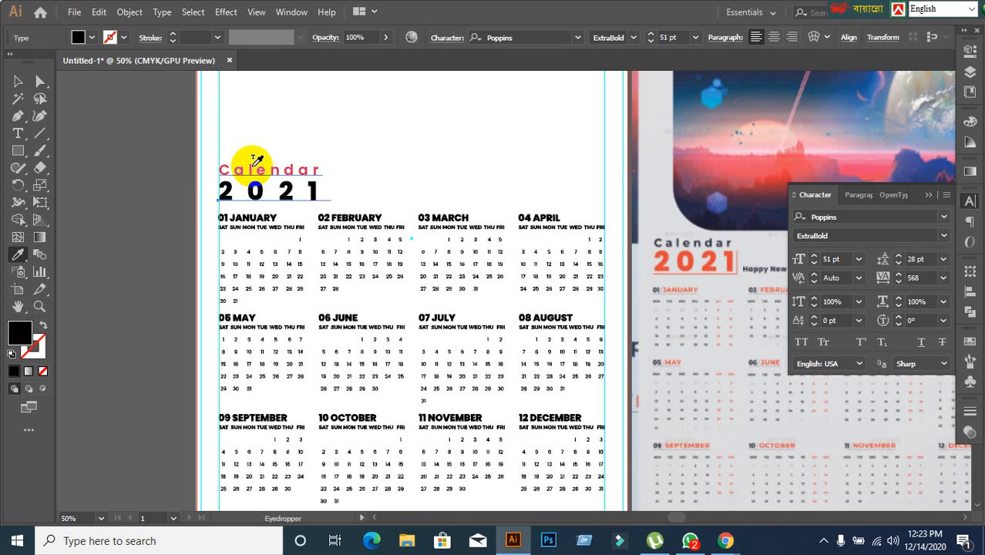
pyautogui.click(257, 162)
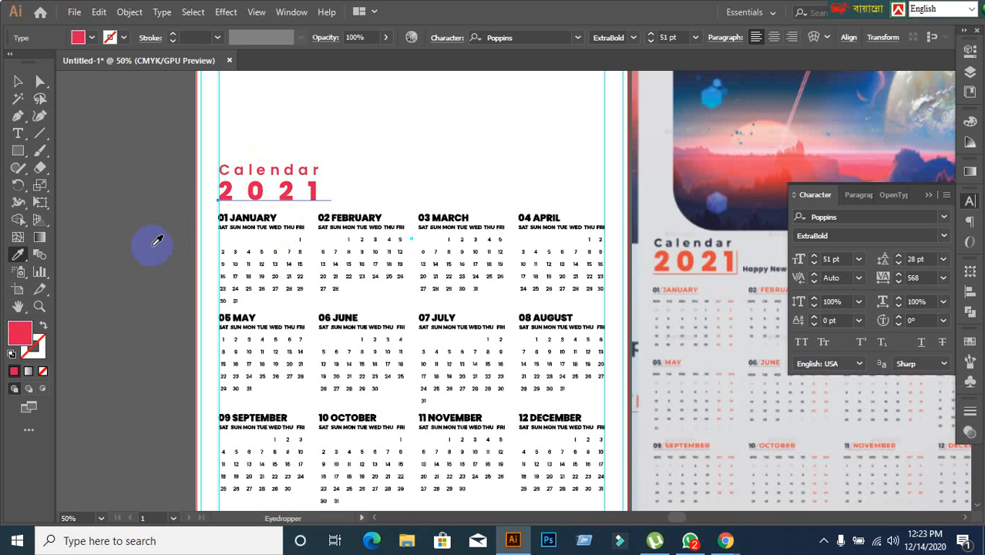
pyautogui.click(17, 82)
pyautogui.click(144, 178)
pyautogui.hotkey('ctrl', 'z')
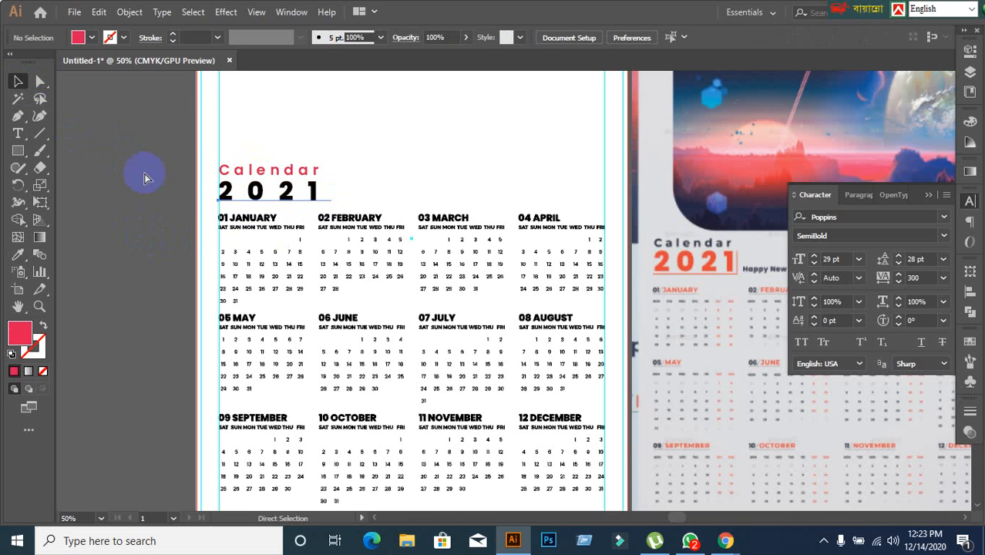
pyautogui.scroll(1, 312, 229)
pyautogui.scroll(-1, 310, 226)
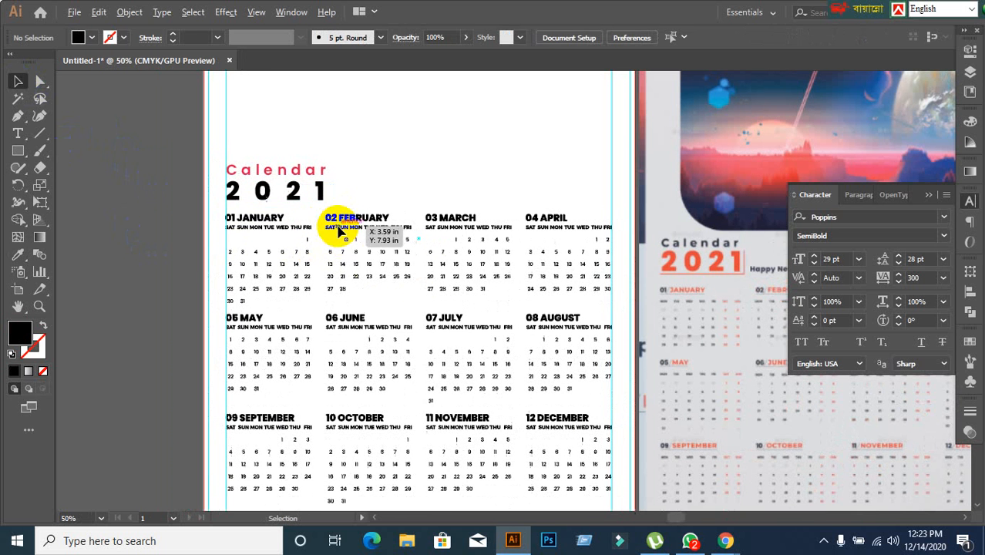
pyautogui.click(316, 171)
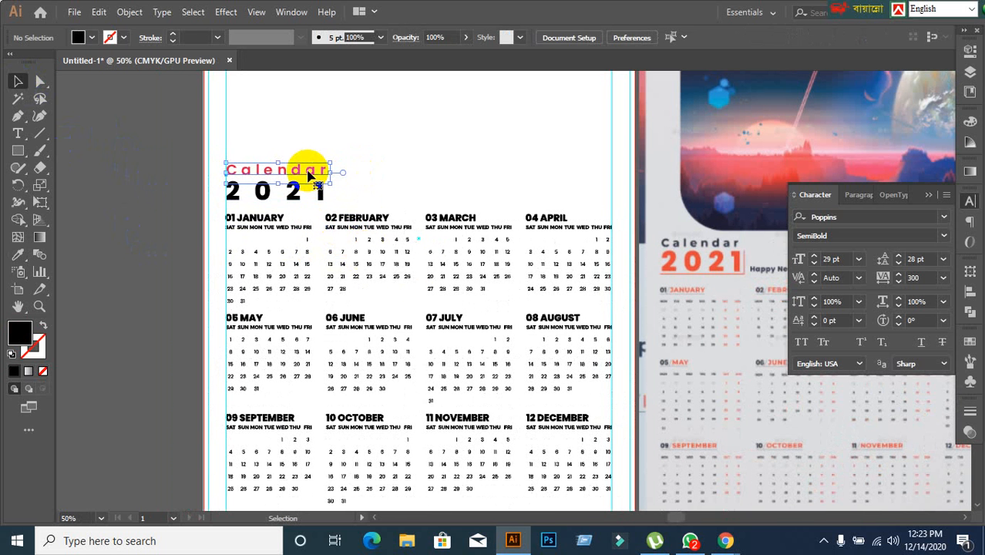
pyautogui.click(426, 180)
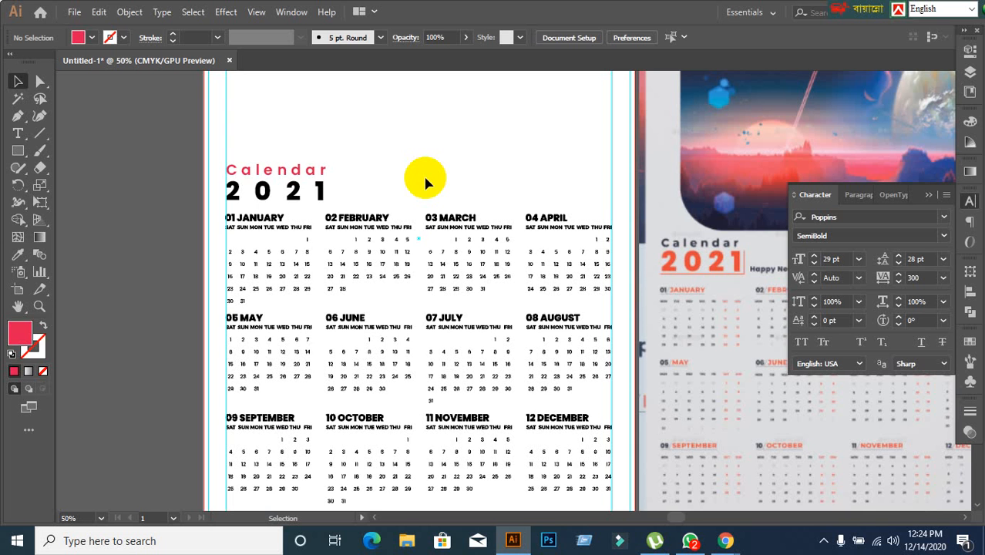
pyautogui.click(292, 168)
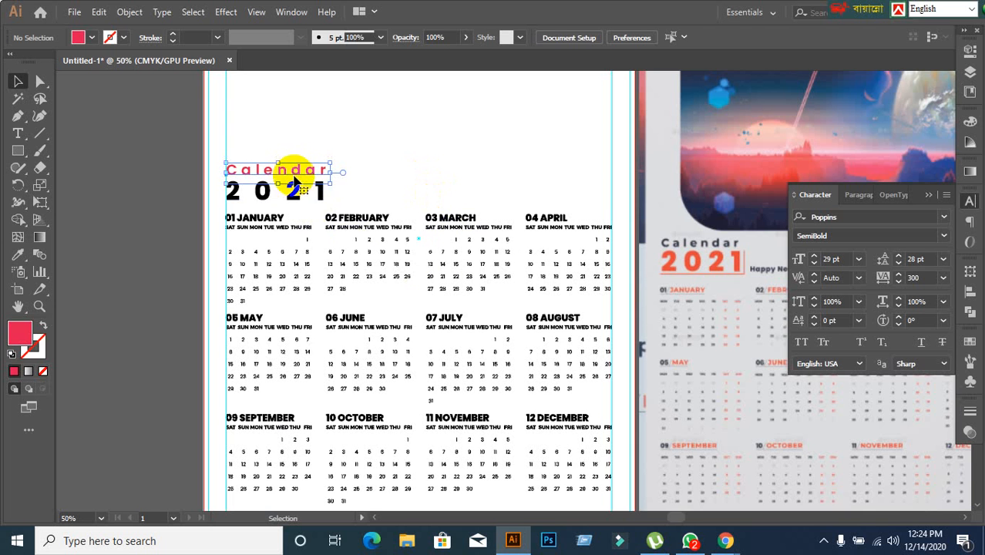
# Recolour the "2021" text with the orange sampled from the "2021" in the reference design, and deselect it.
pyautogui.click(296, 193)
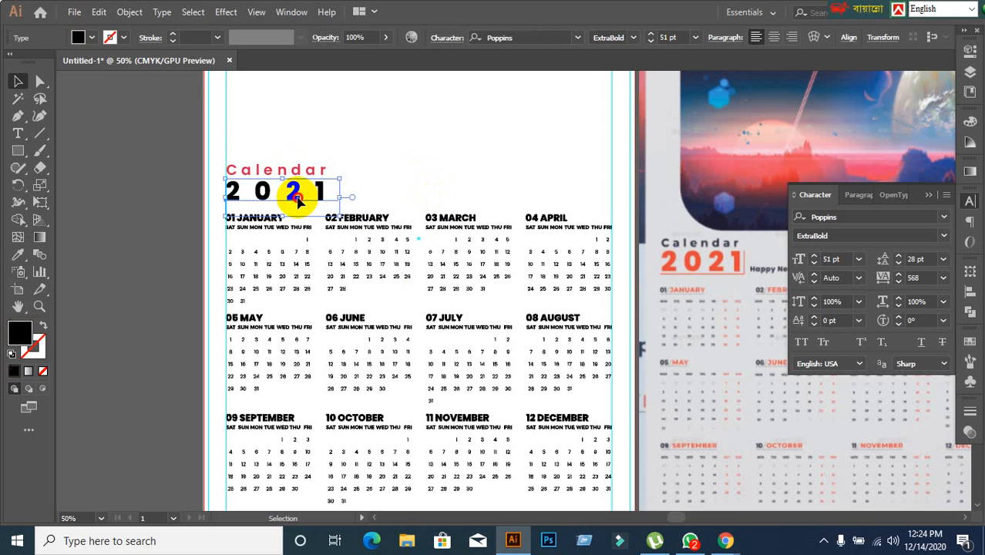
pyautogui.click(23, 256)
pyautogui.click(721, 265)
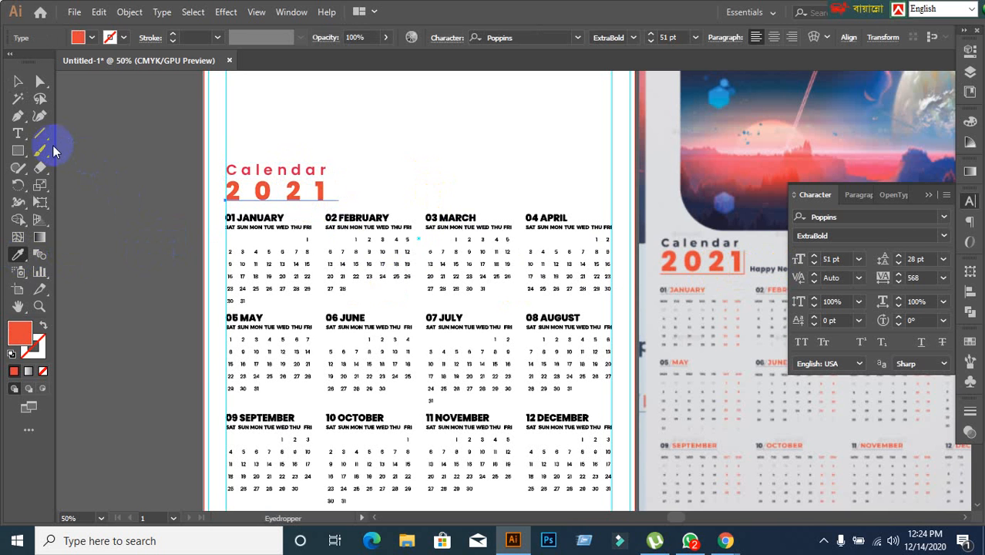
pyautogui.click(18, 81)
pyautogui.click(127, 187)
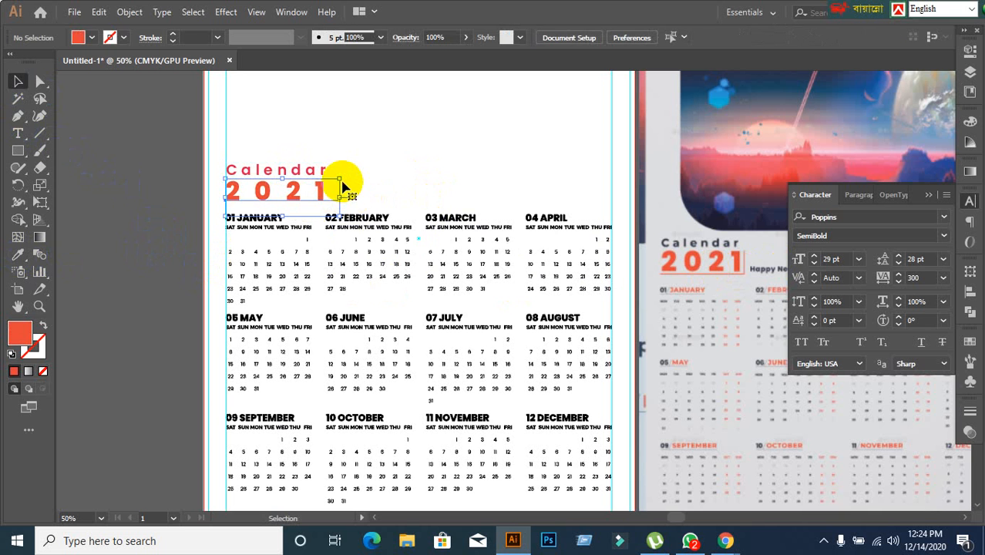
pyautogui.click(342, 189)
pyautogui.click(366, 182)
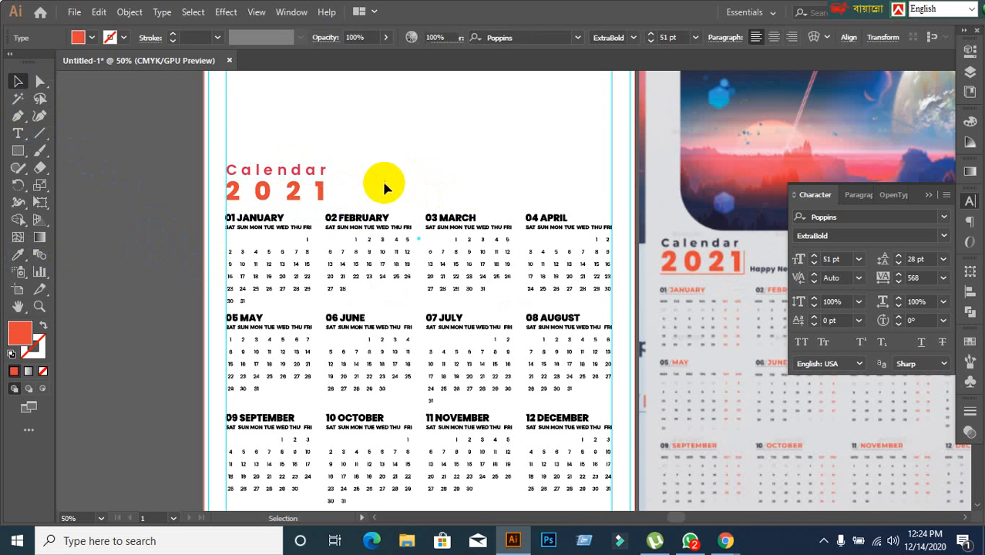
pyautogui.scroll(-1, 413, 178)
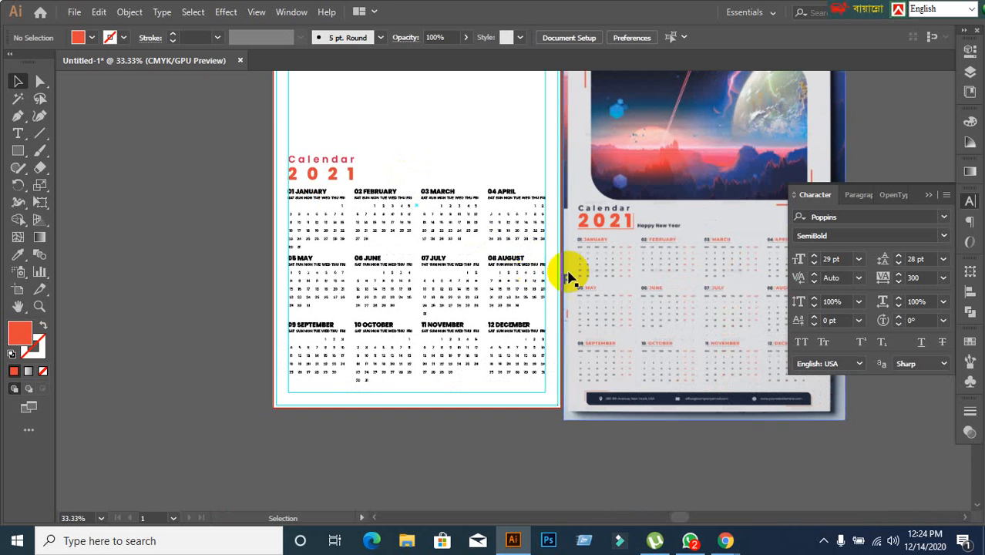
pyautogui.moveTo(536, 293); pyautogui.dragTo(457, 374)
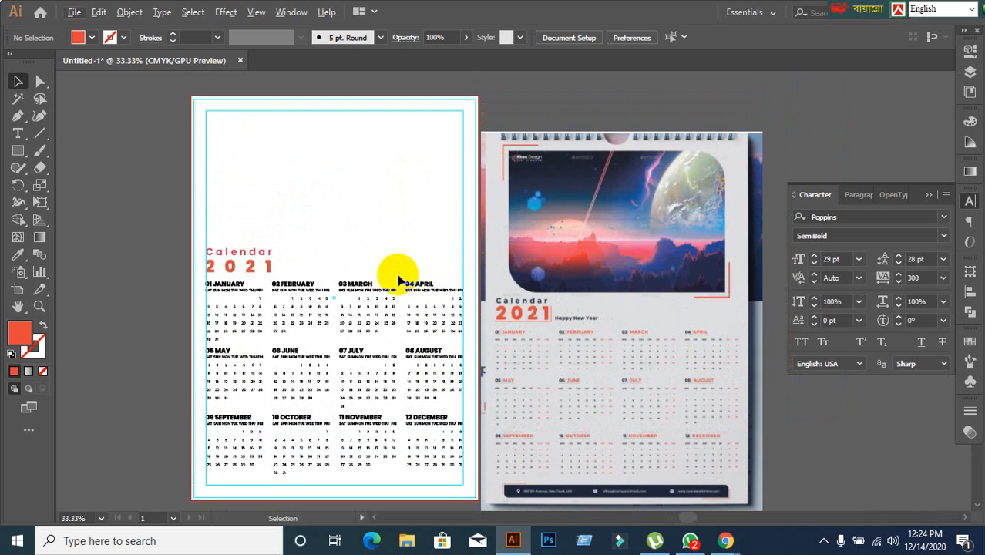
pyautogui.scroll(1, 591, 210)
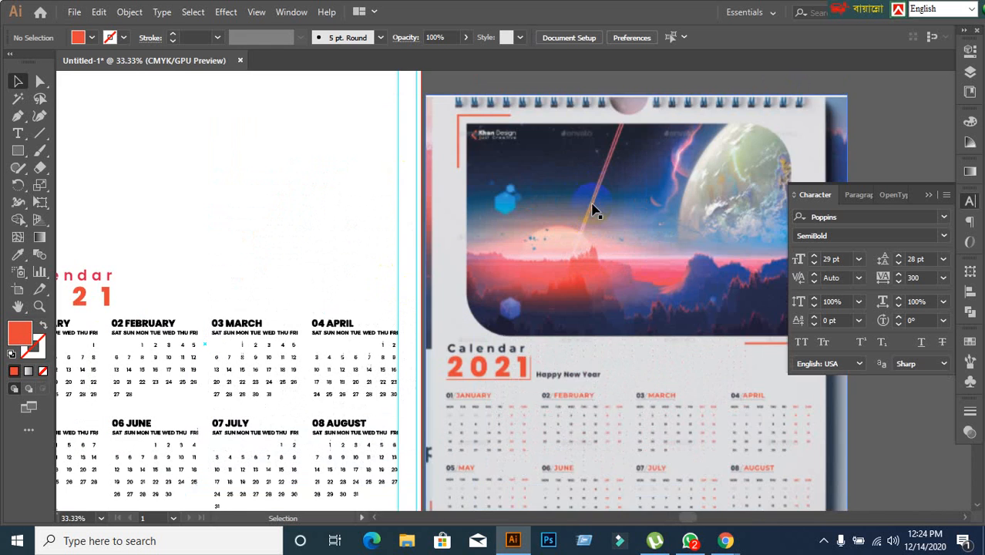
# Draw an orange rectangle about 9.64 in wide and 4.81 in high in the empty area above the "Calendar" title.
pyautogui.scroll(-1, 588, 258)
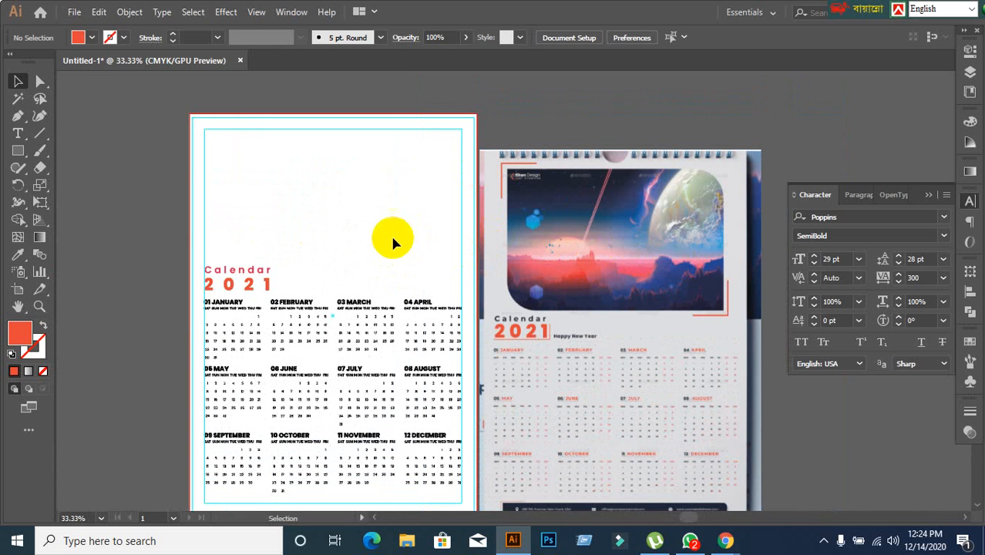
pyautogui.click(18, 151)
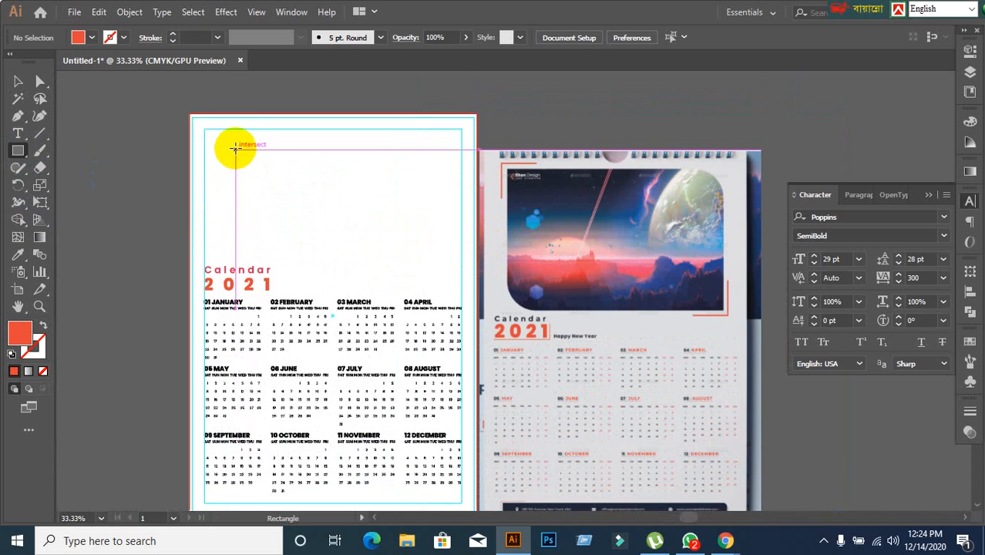
pyautogui.moveTo(235, 148)
pyautogui.mouseDown()
pyautogui.moveTo(433, 268)
pyautogui.moveTo(422, 233)
pyautogui.moveTo(450, 251)
pyautogui.mouseUp()
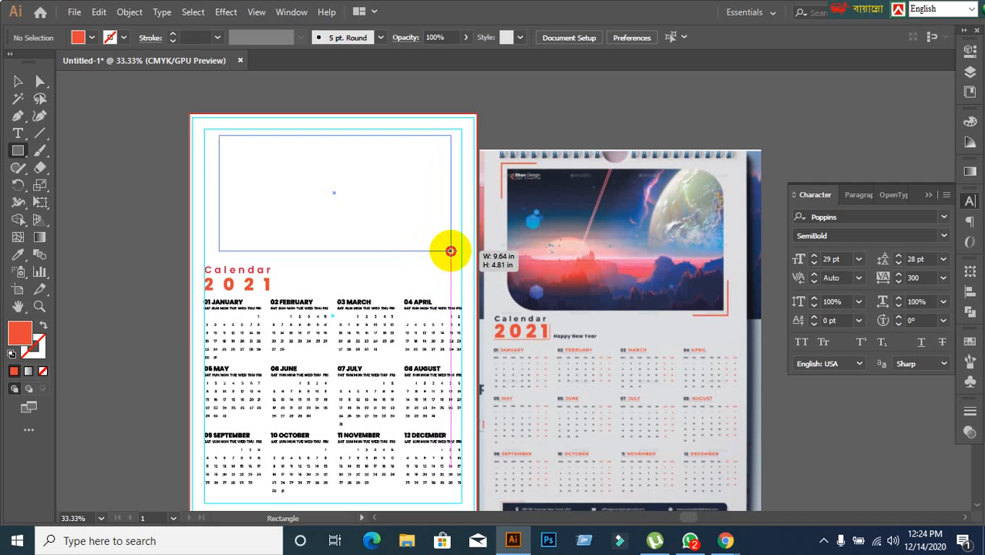
pyautogui.moveTo(450, 250); pyautogui.dragTo(450, 251)
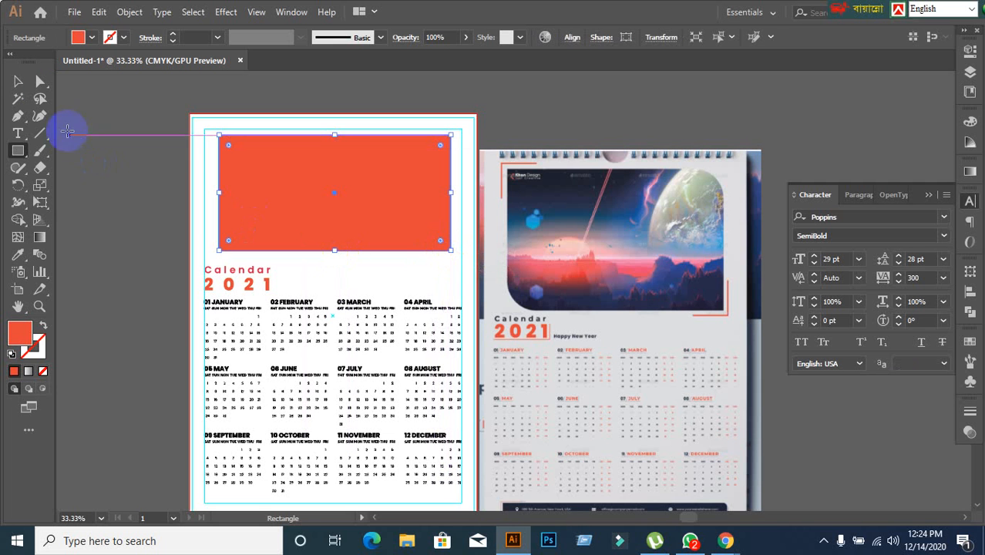
# Round the upper-right and lower-left corners of the orange rectangle generously to match the reference picture's shape, and deselect it.
pyautogui.click(18, 81)
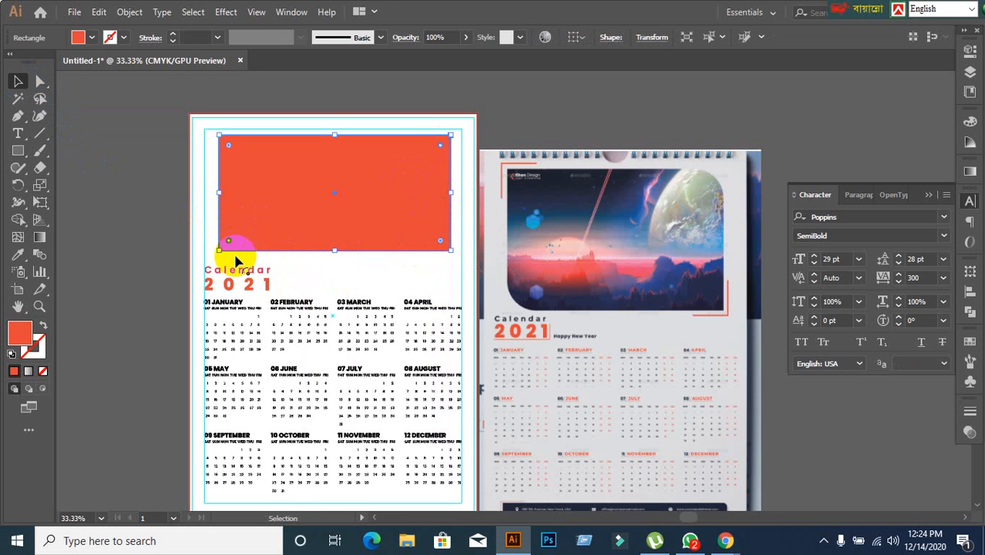
pyautogui.moveTo(229, 240); pyautogui.dragTo(253, 228)
pyautogui.click(126, 297)
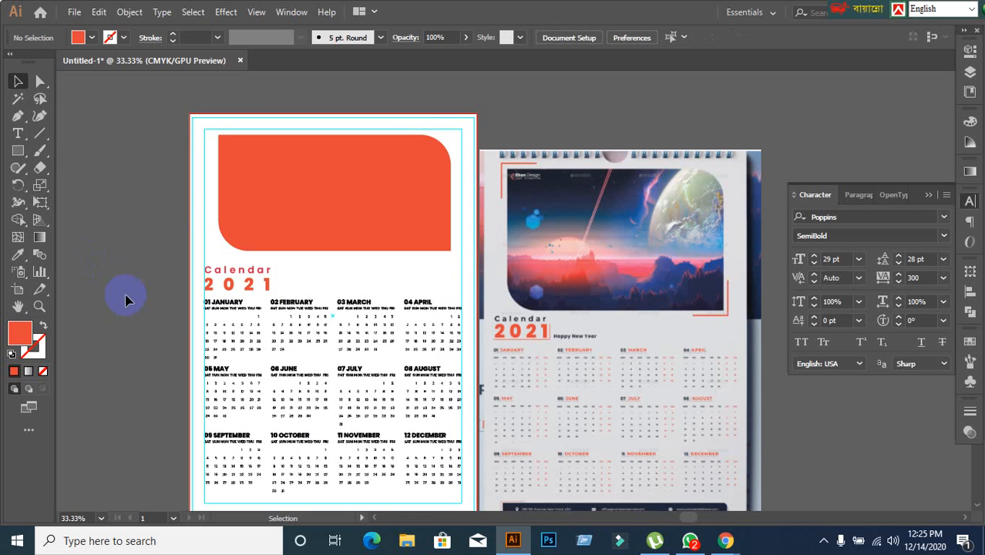
# Examine the reference design's picture frame and footer bar and compare them with the calendar page.
pyautogui.scroll(-1, 162, 306)
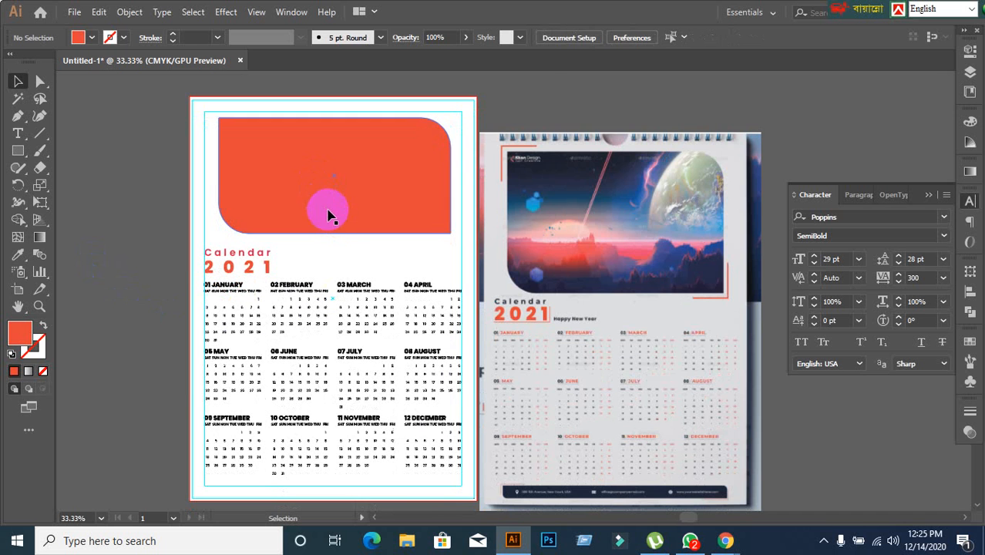
pyautogui.scroll(1, 327, 202)
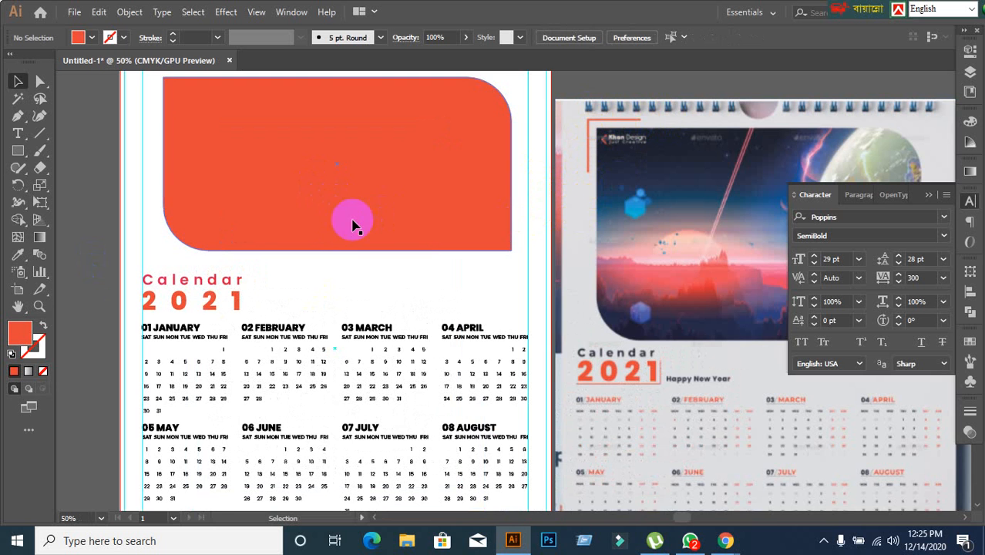
pyautogui.scroll(-1, 413, 260)
pyautogui.moveTo(168, 243); pyautogui.dragTo(161, 286)
pyautogui.scroll(-5, 576, 355)
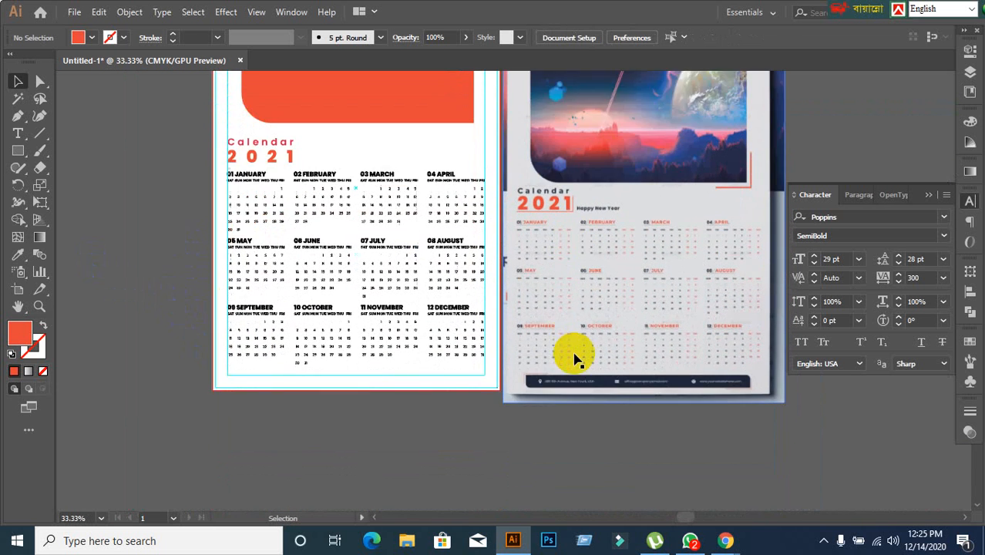
pyautogui.scroll(1, 684, 371)
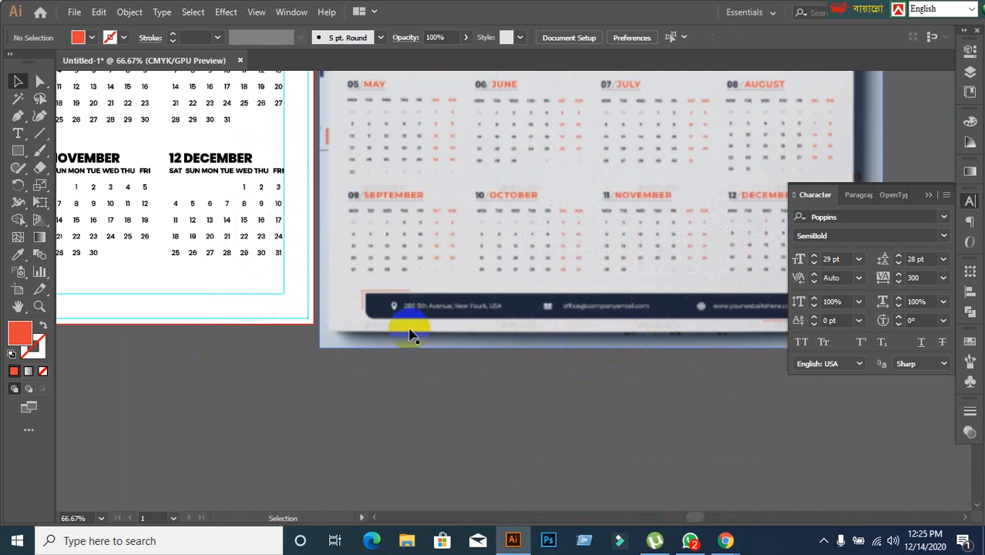
pyautogui.scroll(-2, 471, 336)
pyautogui.scroll(3, 497, 336)
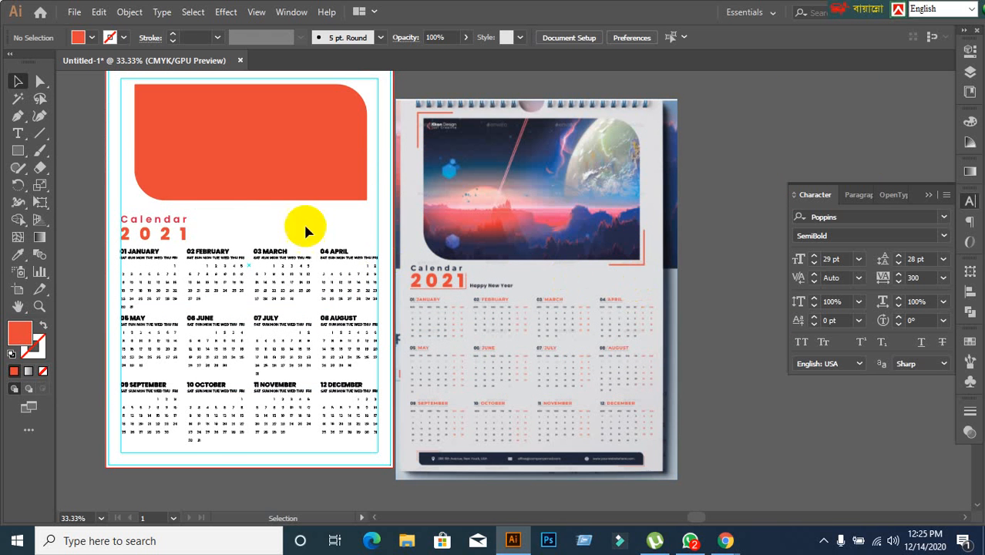
pyautogui.scroll(1, 186, 186)
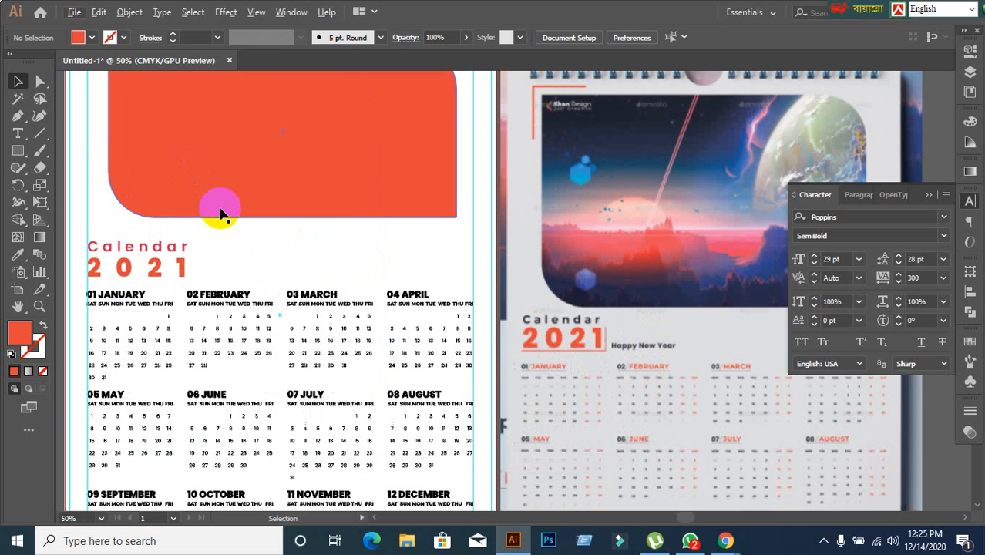
pyautogui.scroll(-1, 220, 209)
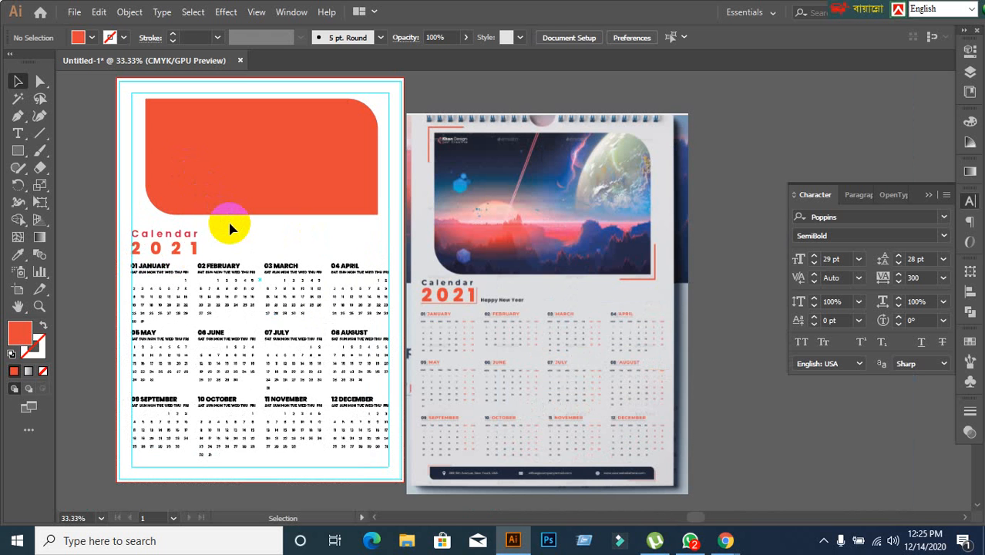
pyautogui.moveTo(222, 209); pyautogui.dragTo(324, 269)
# Create a larger copy around the rounded orange rectangle with Offset Path, using a 0.375 in offset and mitered joins.
pyautogui.scroll(1, 275, 247)
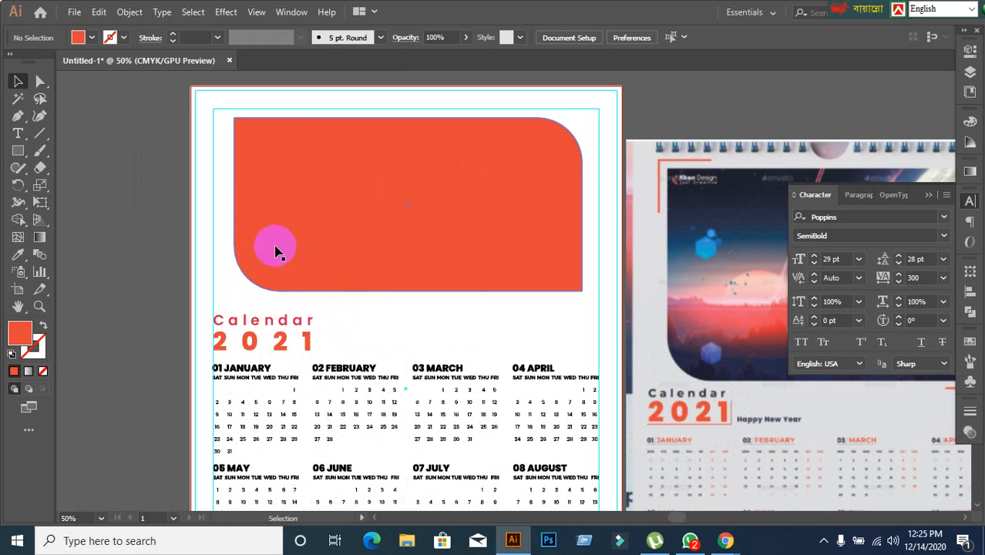
pyautogui.click(365, 197)
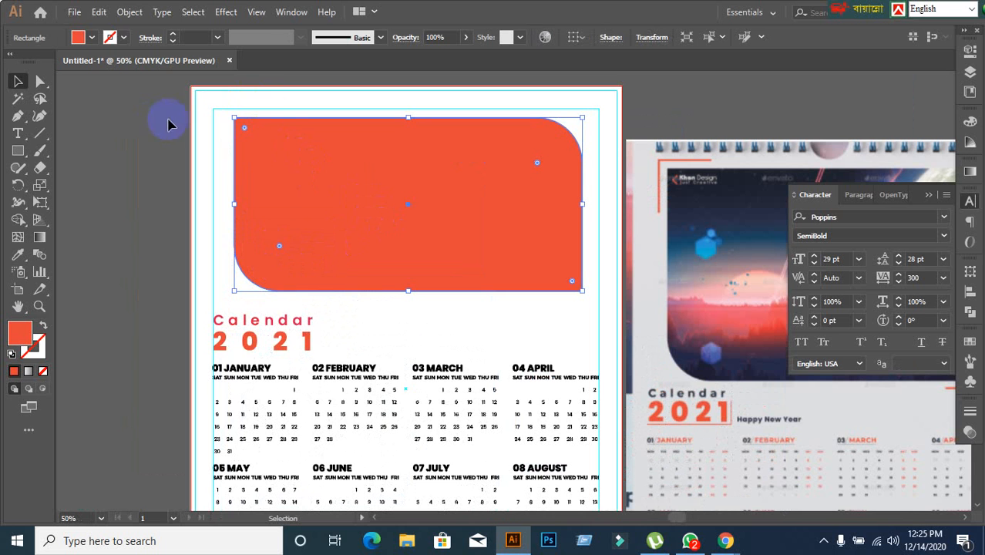
pyautogui.click(130, 12)
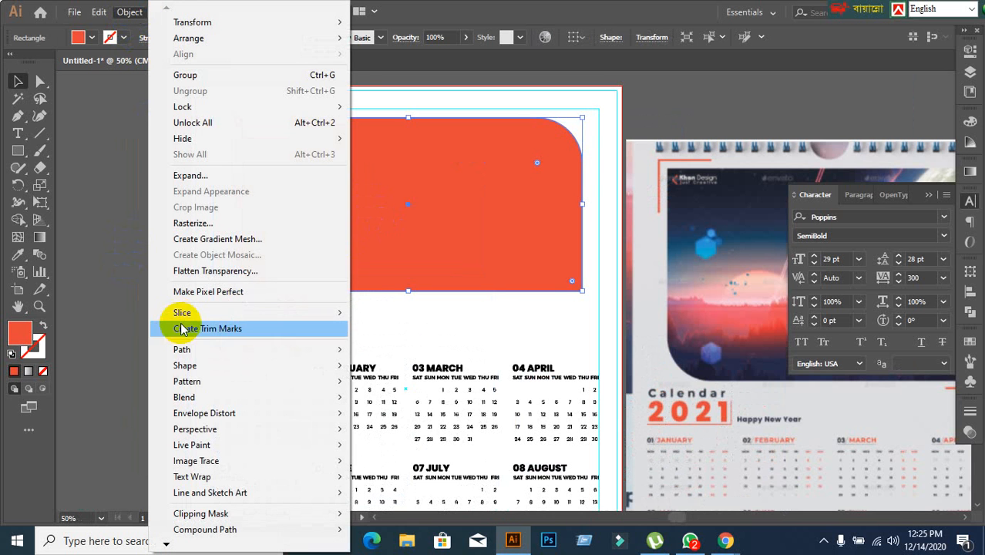
pyautogui.moveTo(191, 349)
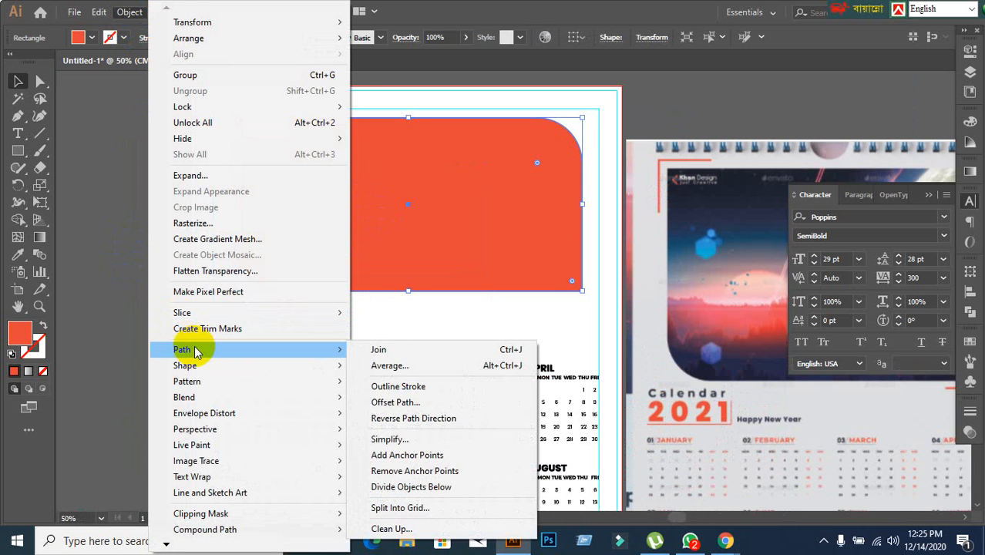
pyautogui.click(445, 401)
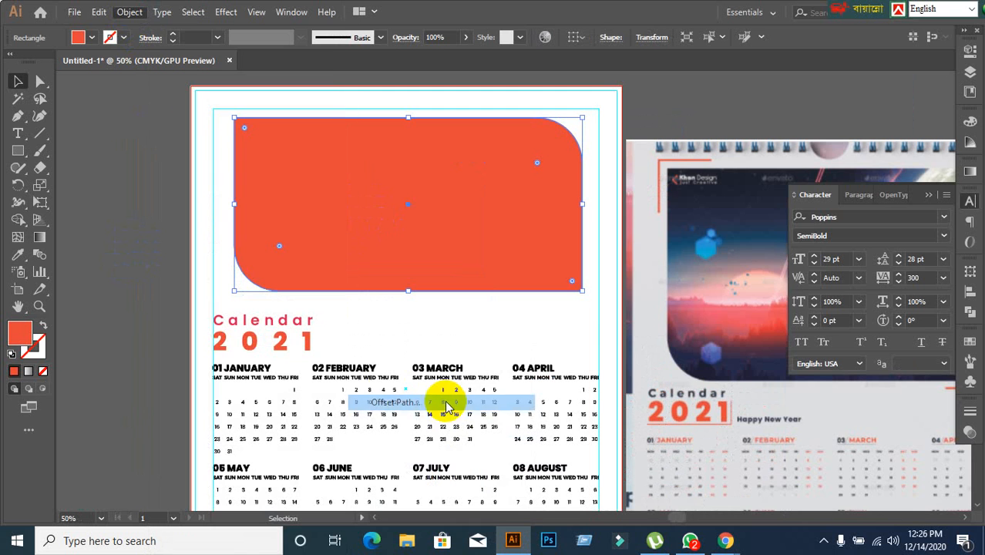
pyautogui.click(612, 289)
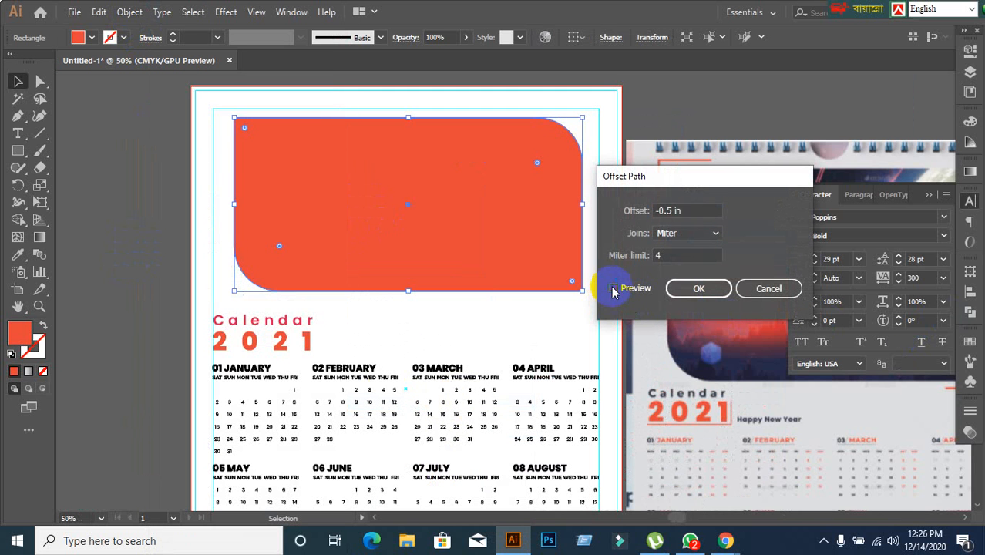
pyautogui.click(693, 212)
pyautogui.press('Up')
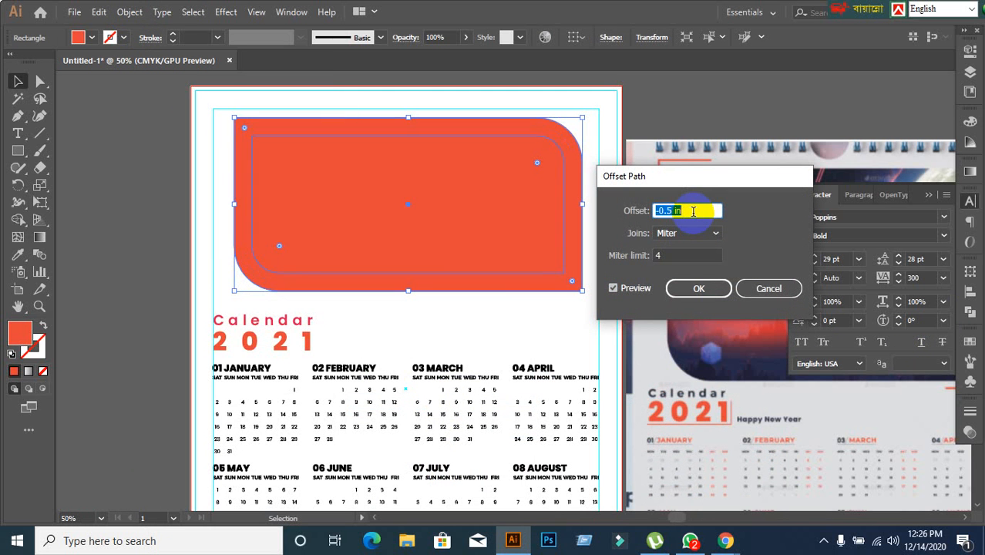
pyautogui.press('Up')
pyautogui.press('Up')
pyautogui.press('Up')
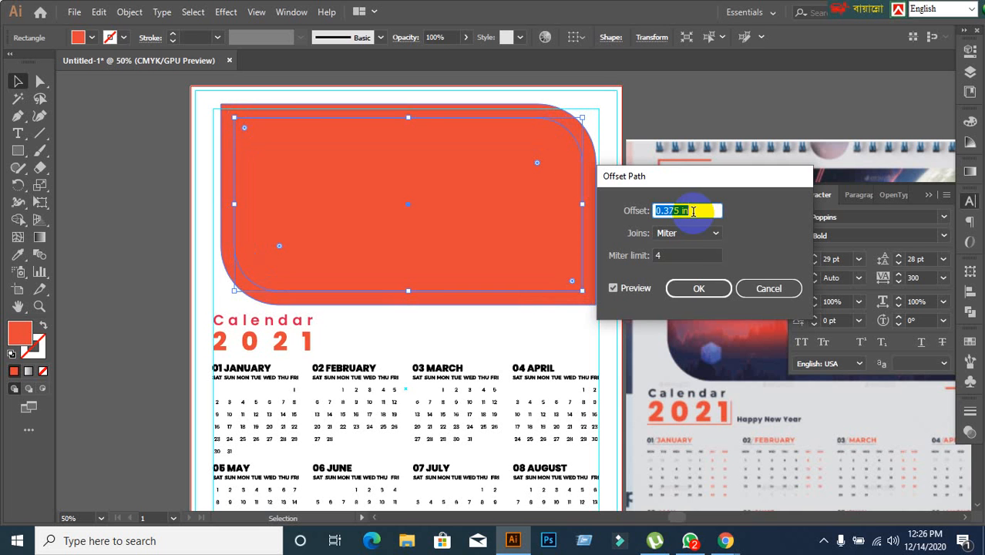
pyautogui.click(683, 288)
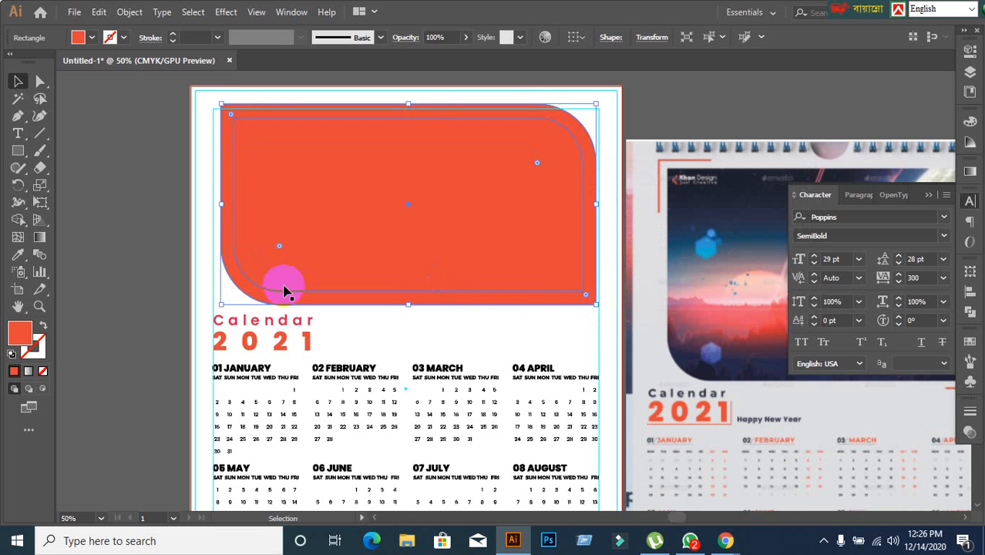
# Turn the outer offset shape into an unfilled orange outline, and undo a trial move of the inner rectangle.
pyautogui.click(42, 324)
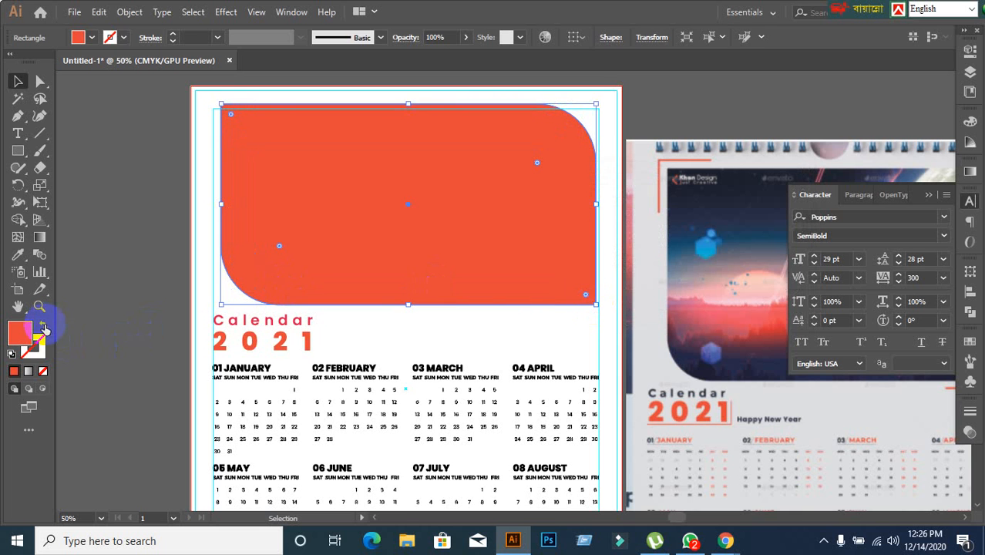
pyautogui.click(111, 293)
pyautogui.moveTo(389, 199); pyautogui.dragTo(510, 279)
pyautogui.hotkey('ctrl', 'z')
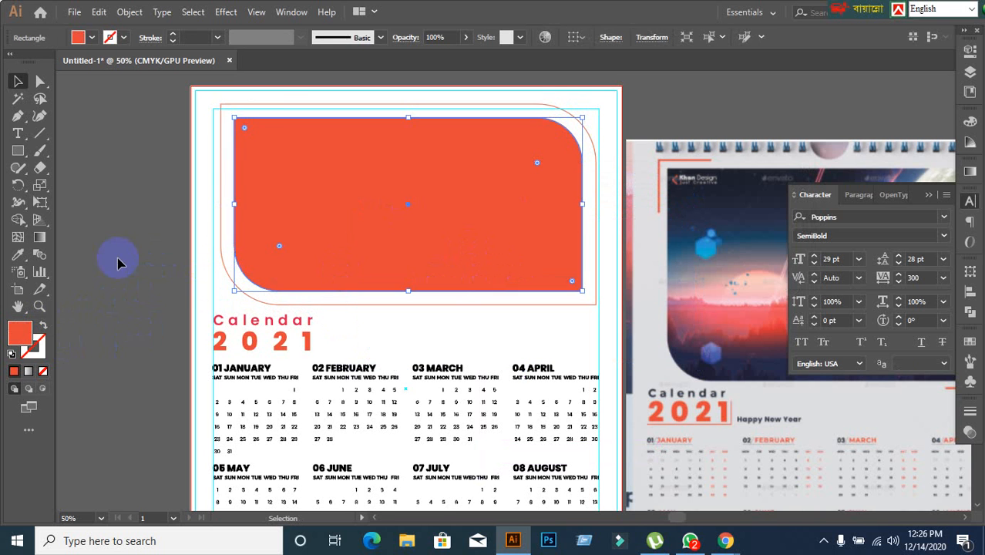
pyautogui.click(117, 264)
# Set the stroke weight of the outline around the orange rectangle to 4 pt and deselect it.
pyautogui.click(293, 106)
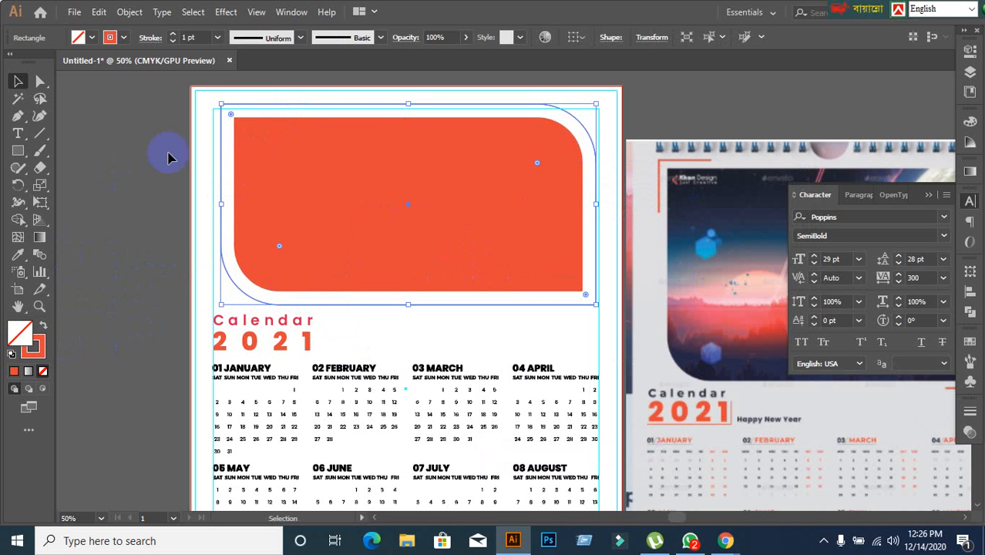
pyautogui.click(200, 37)
pyautogui.write('5')
pyautogui.press('Return')
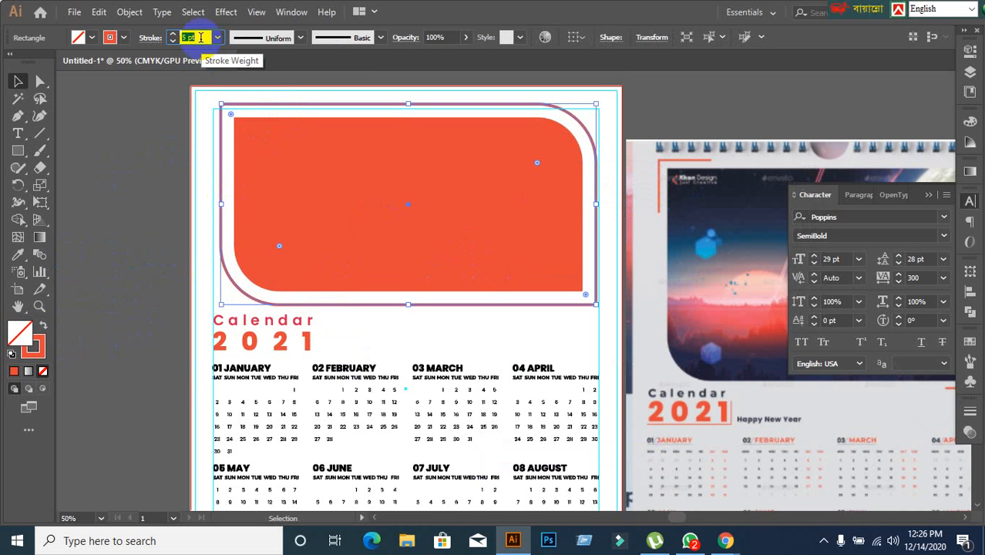
pyautogui.press('Down')
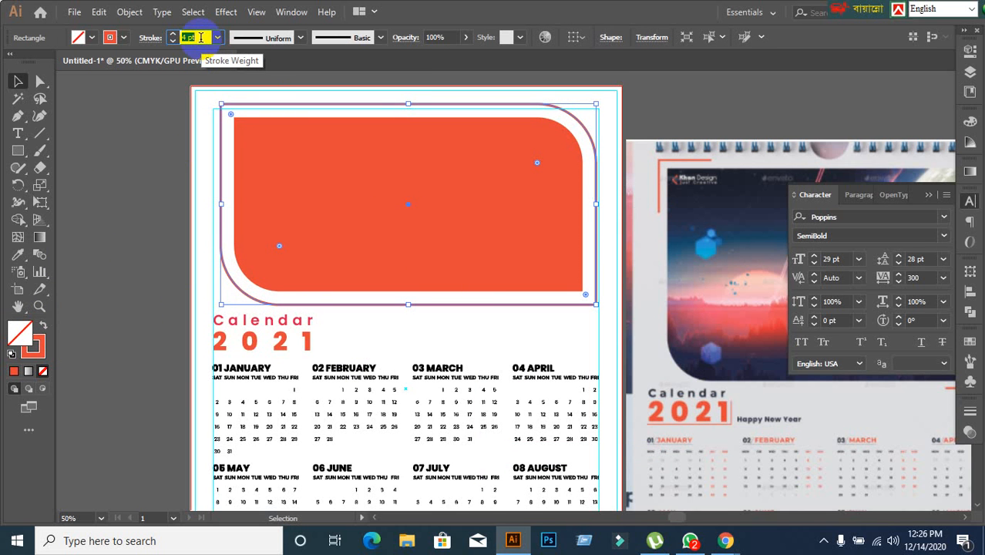
pyautogui.click(97, 175)
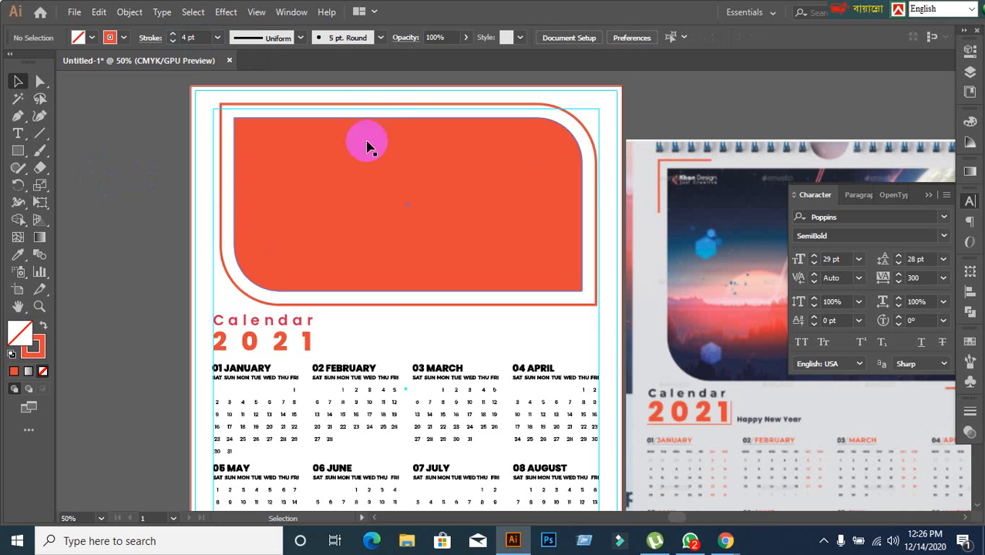
# Expand the fill and stroke of the outer orange outline into a filled shape, and deselect it.
pyautogui.click(376, 104)
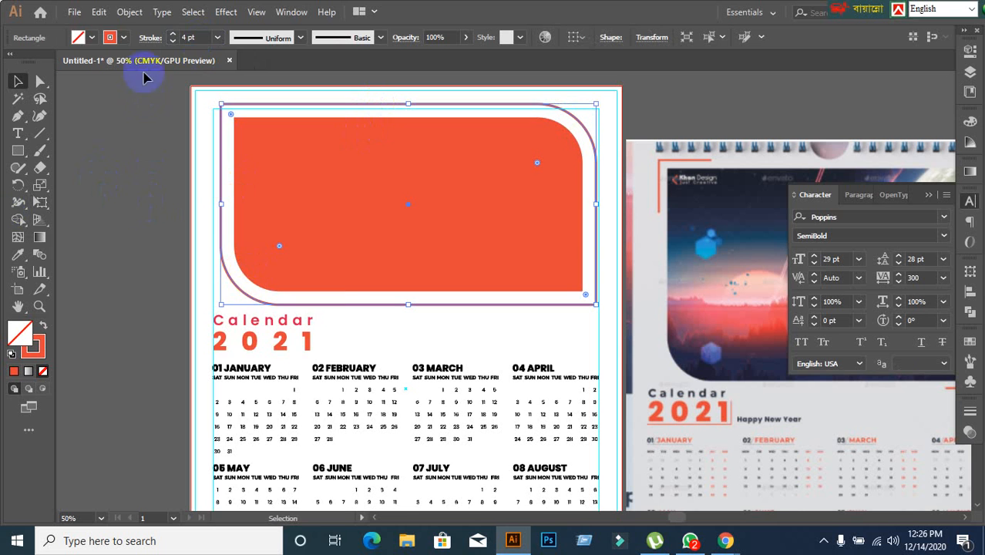
pyautogui.click(129, 12)
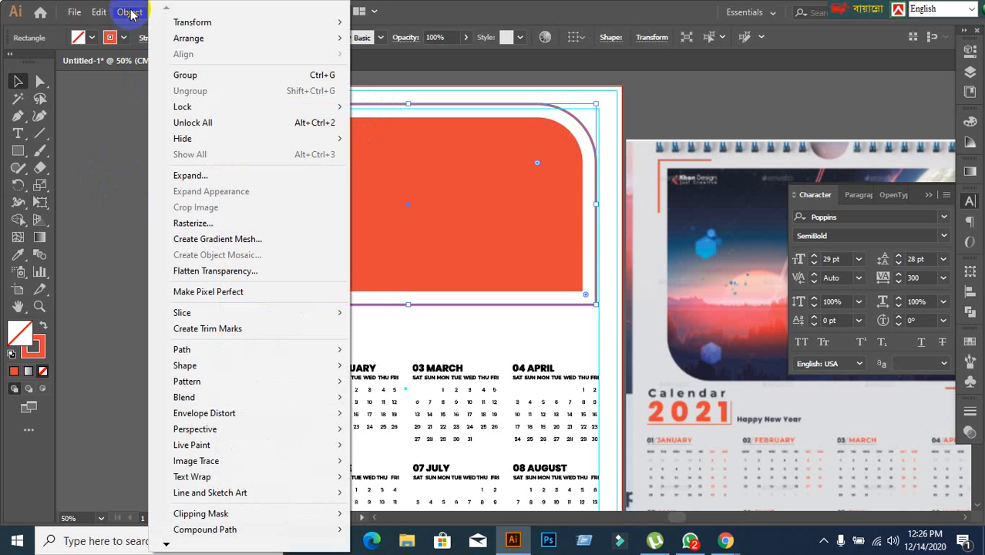
pyautogui.click(182, 177)
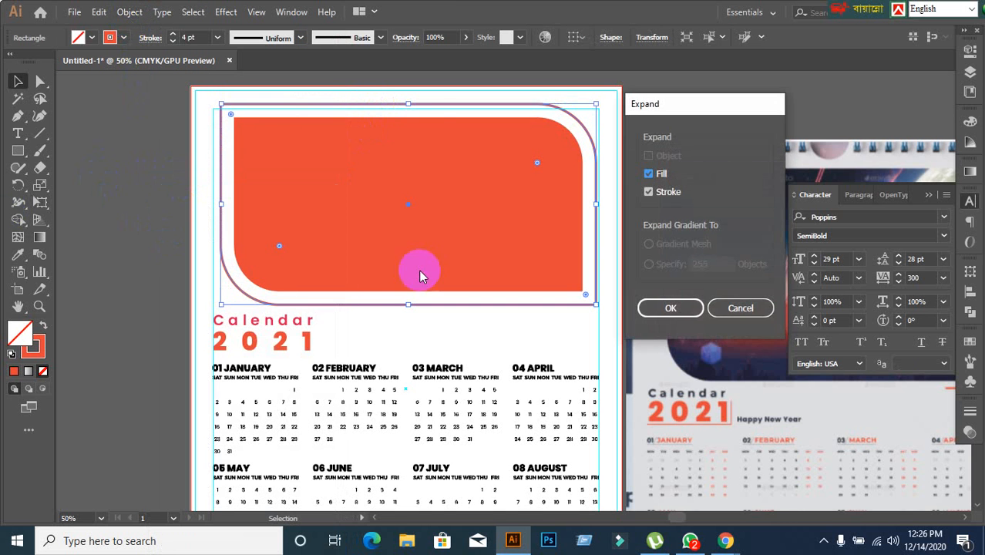
pyautogui.click(681, 312)
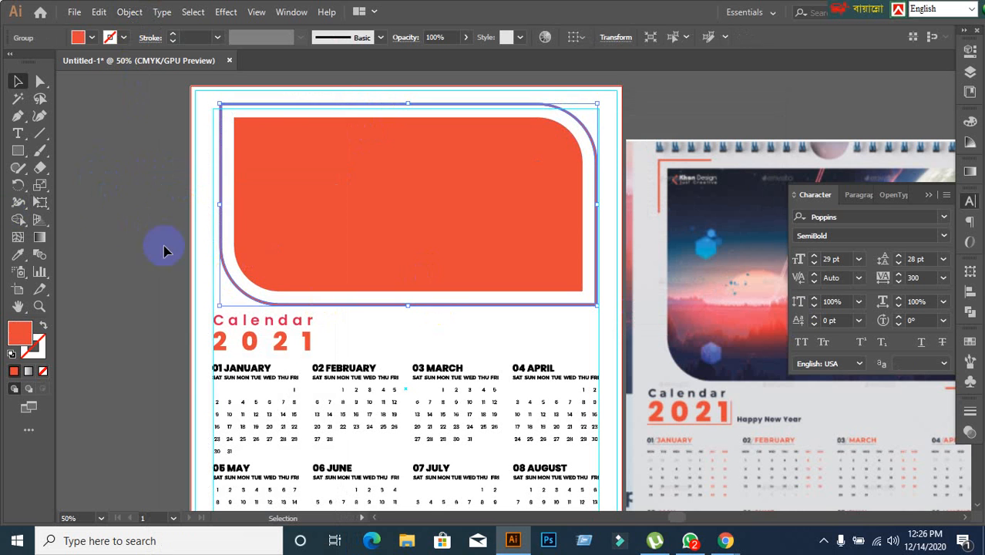
pyautogui.click(127, 219)
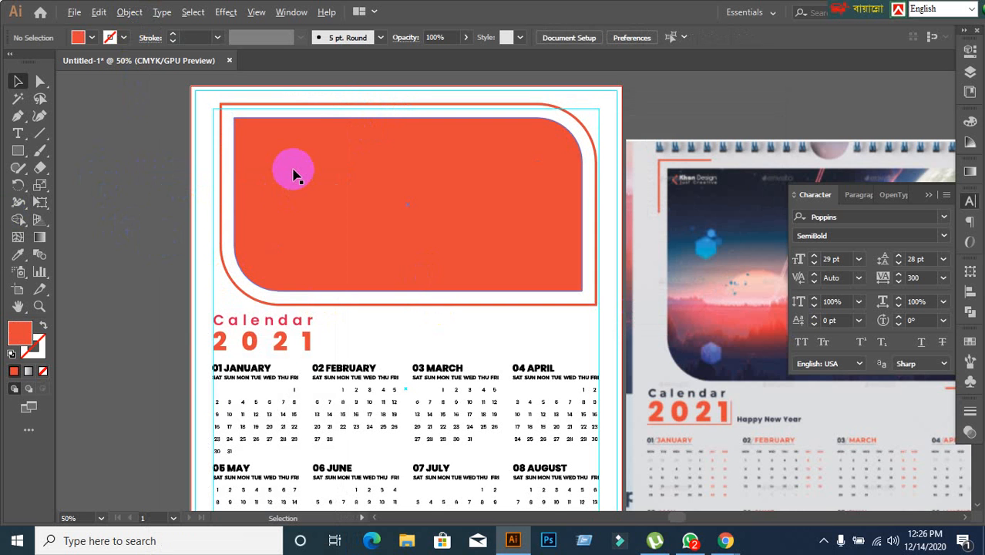
pyautogui.scroll(1, 270, 174)
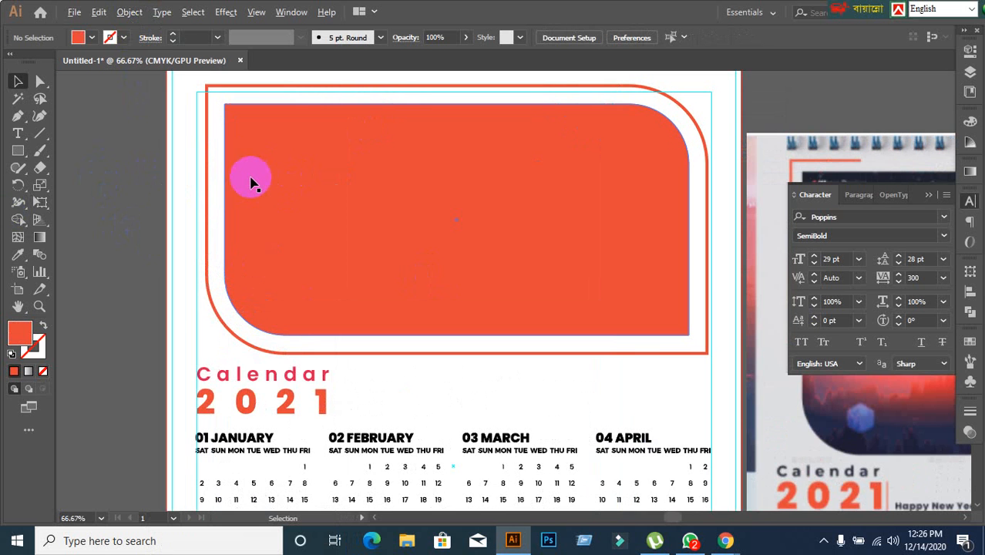
pyautogui.scroll(-1, 266, 177)
pyautogui.moveTo(371, 205); pyautogui.dragTo(358, 231)
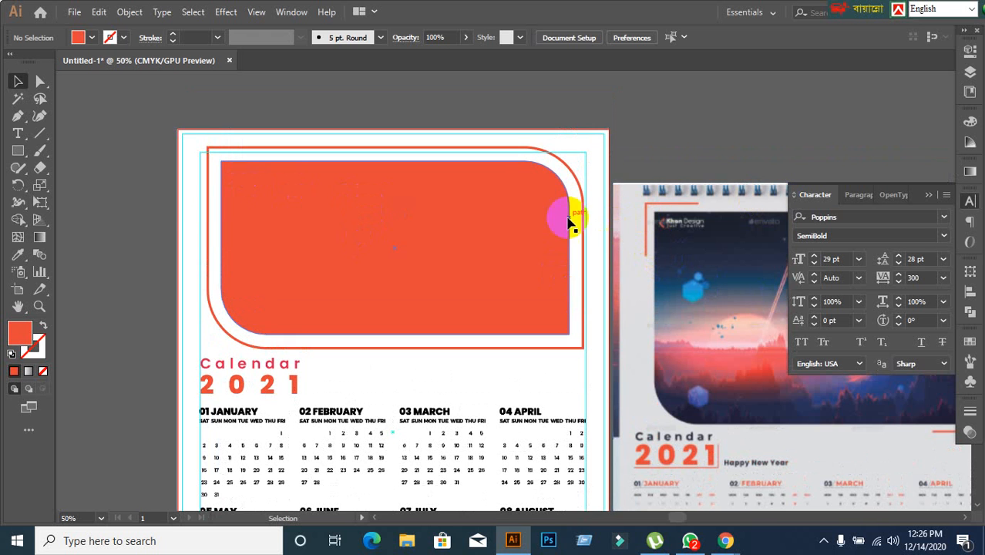
# Show the rulers and draw an orange helper rectangle about 2.75 in wide along the outside of the frame's top edge, at its left corner.
pyautogui.scroll(1, 220, 193)
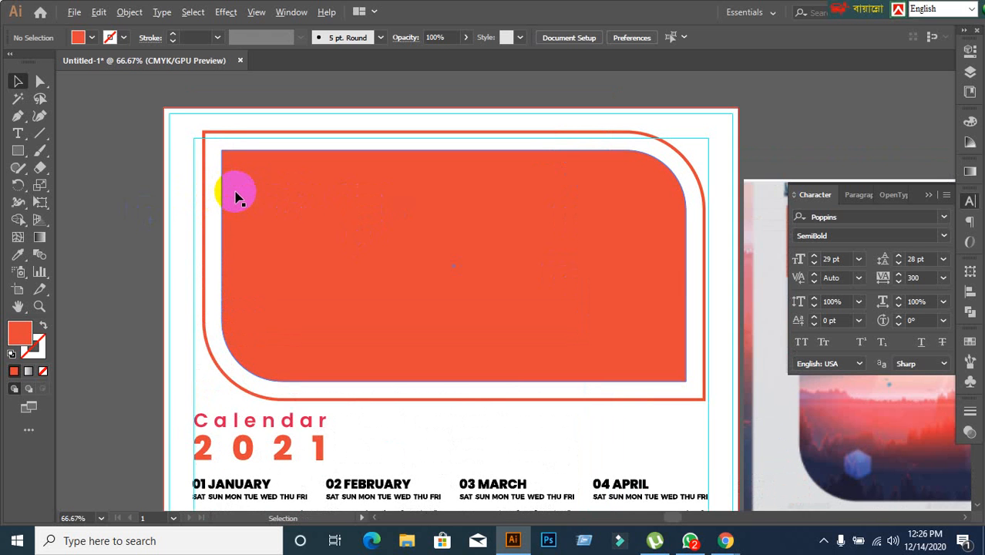
pyautogui.scroll(1, 231, 196)
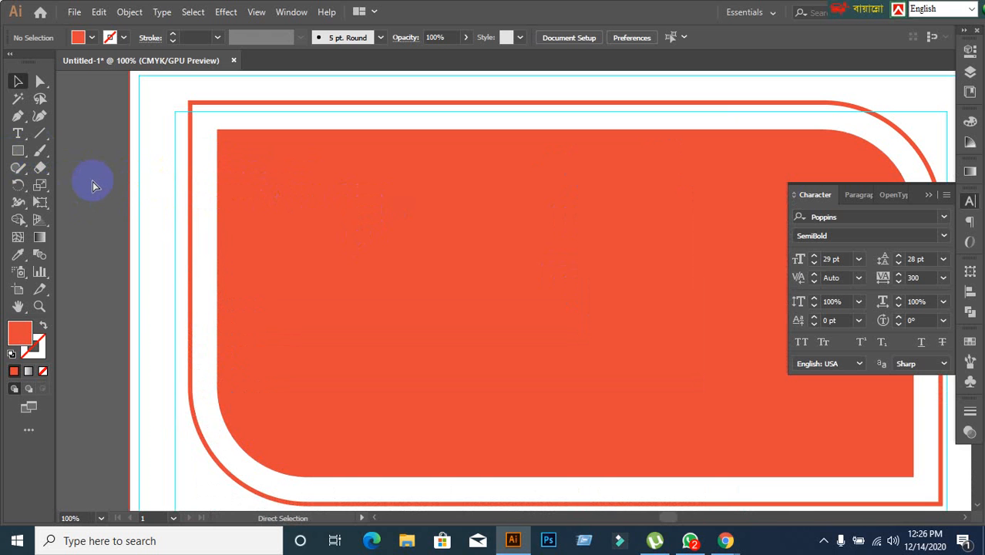
pyautogui.hotkey('ctrl', 'r')
pyautogui.scroll(-1, 151, 181)
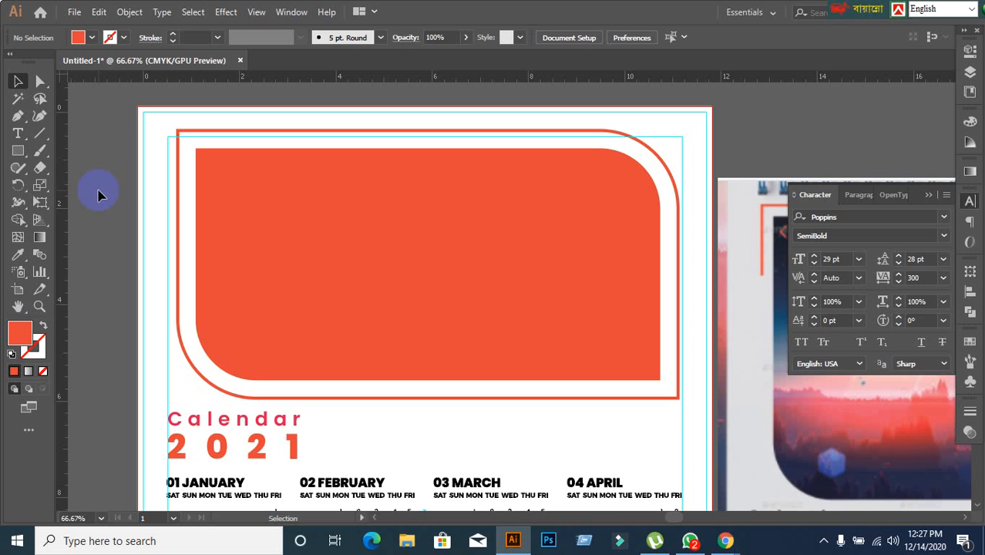
pyautogui.click(17, 154)
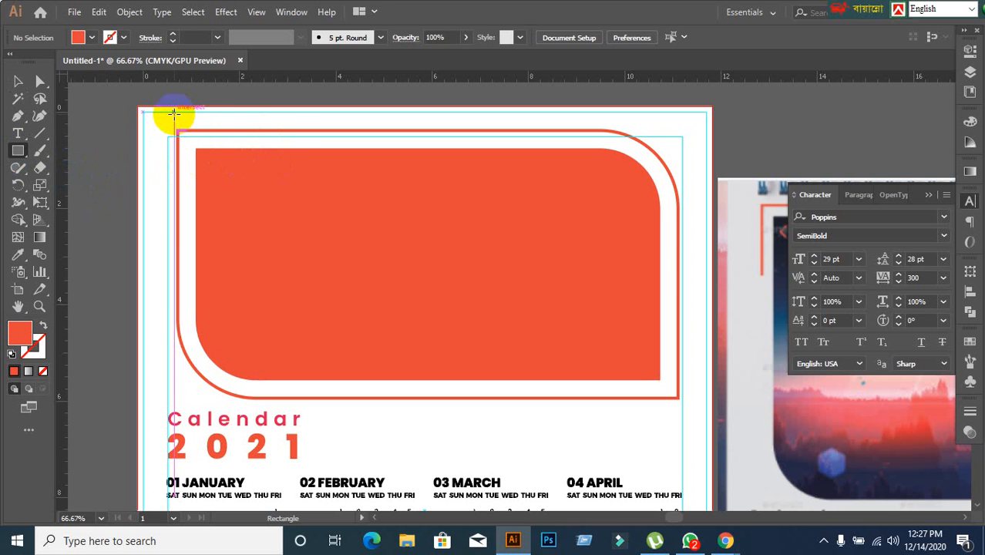
pyautogui.moveTo(177, 115); pyautogui.dragTo(310, 128)
# Align the left edge of the helper rectangle with the left edge of the outer orange frame, and deselect both.
pyautogui.scroll(2, 231, 143)
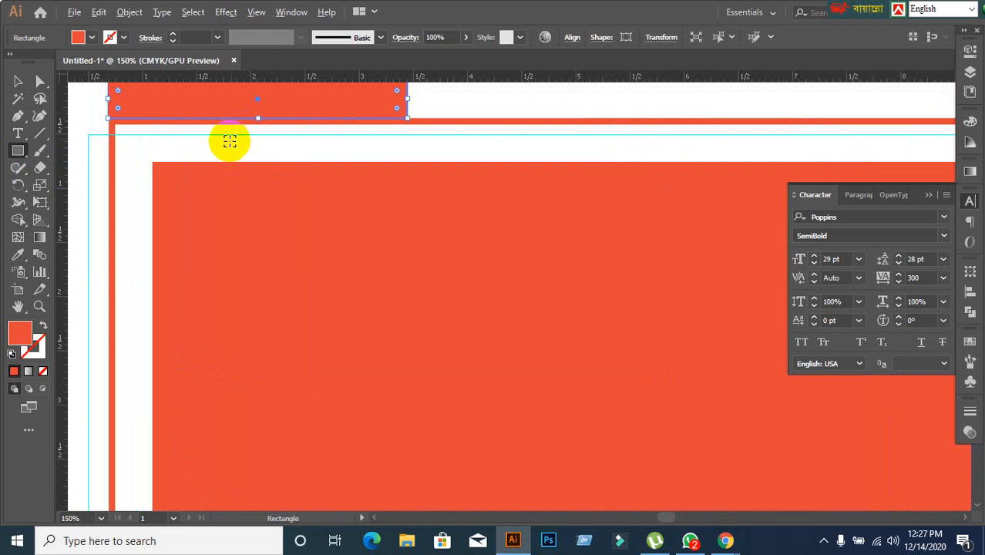
pyautogui.click(17, 81)
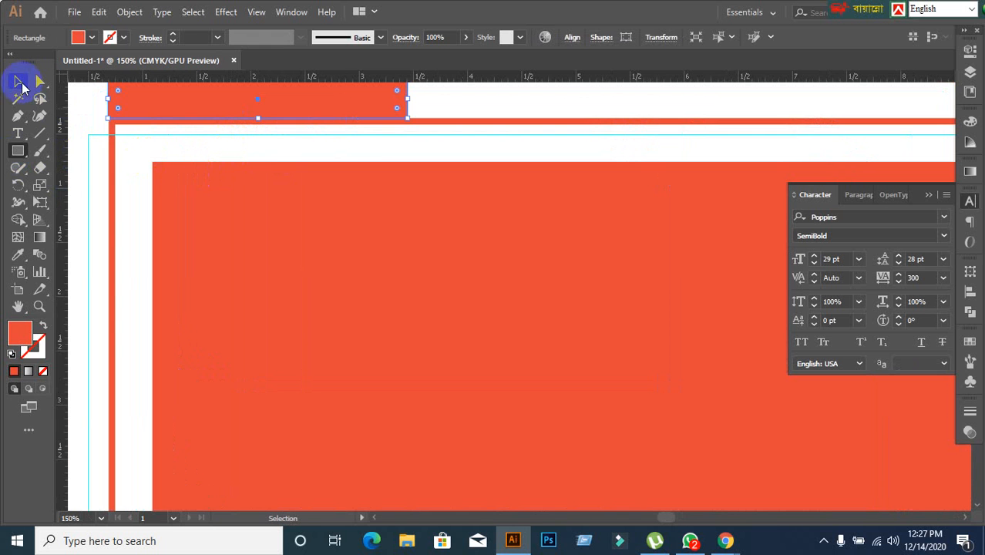
pyautogui.click(109, 168)
pyautogui.scroll(-1, 143, 159)
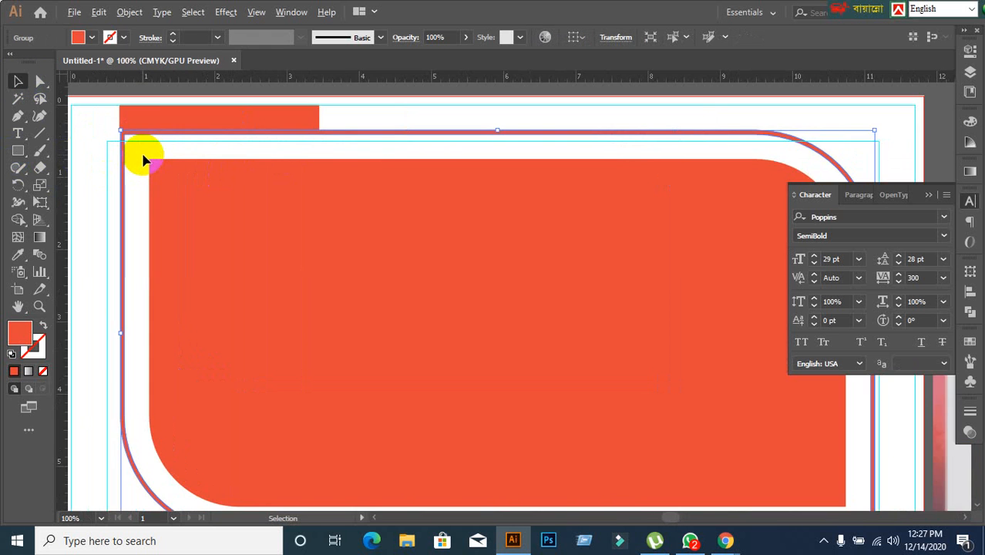
pyautogui.keyDown('shift'); pyautogui.click(154, 116); pyautogui.keyUp('shift')
pyautogui.click(123, 191)
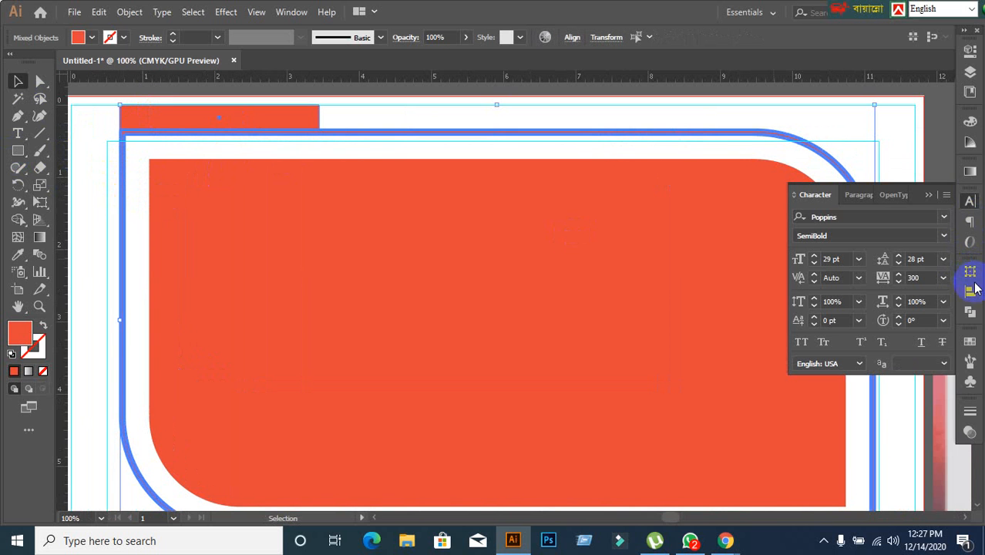
pyautogui.click(973, 295)
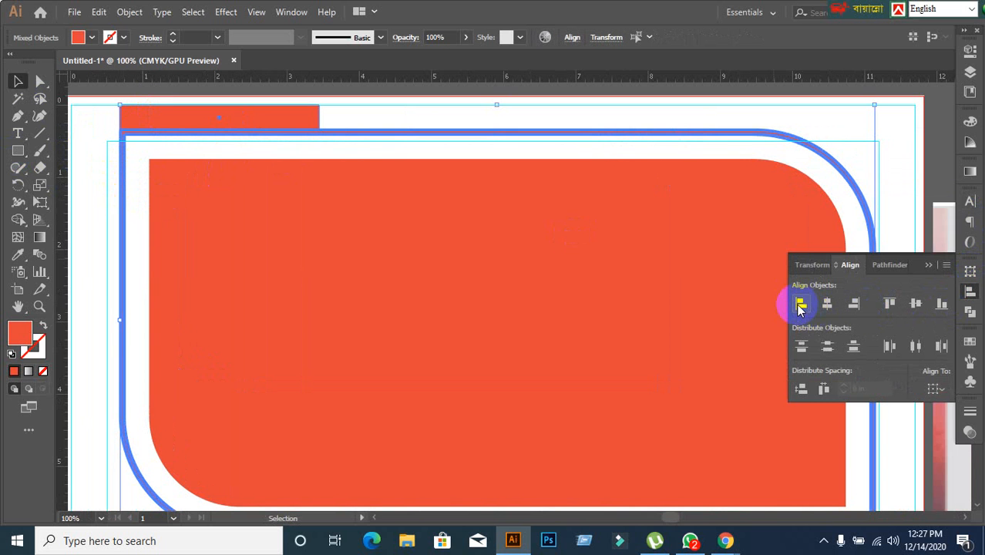
pyautogui.click(799, 305)
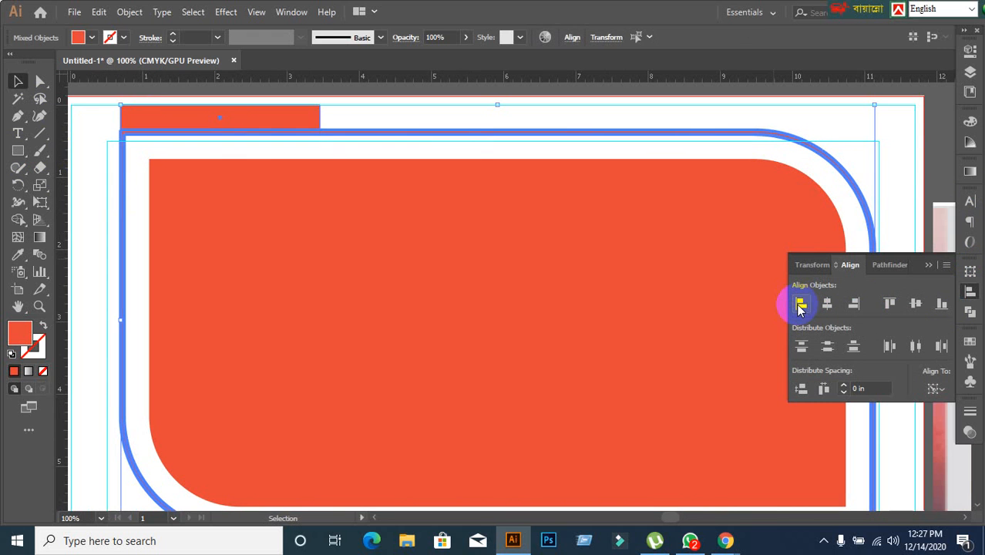
pyautogui.click(456, 116)
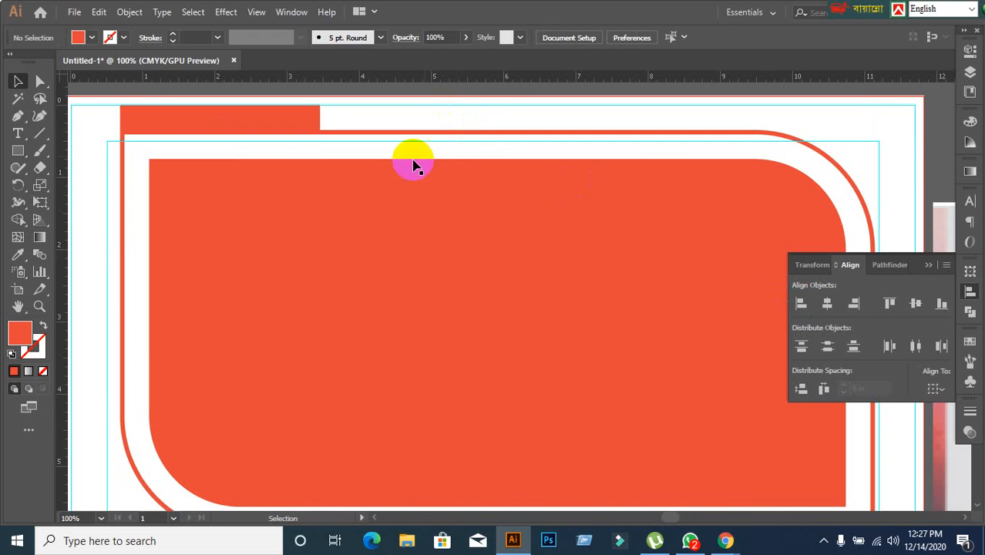
# Place a vertical guide at the right end of the helper rectangle, at about 3.45 in.
pyautogui.click(292, 126)
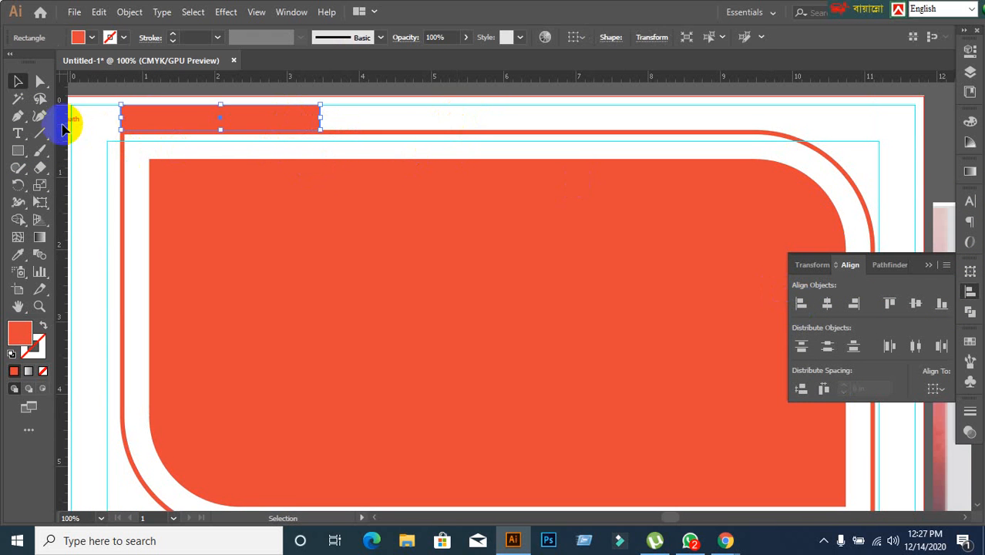
pyautogui.moveTo(64, 130); pyautogui.dragTo(318, 135)
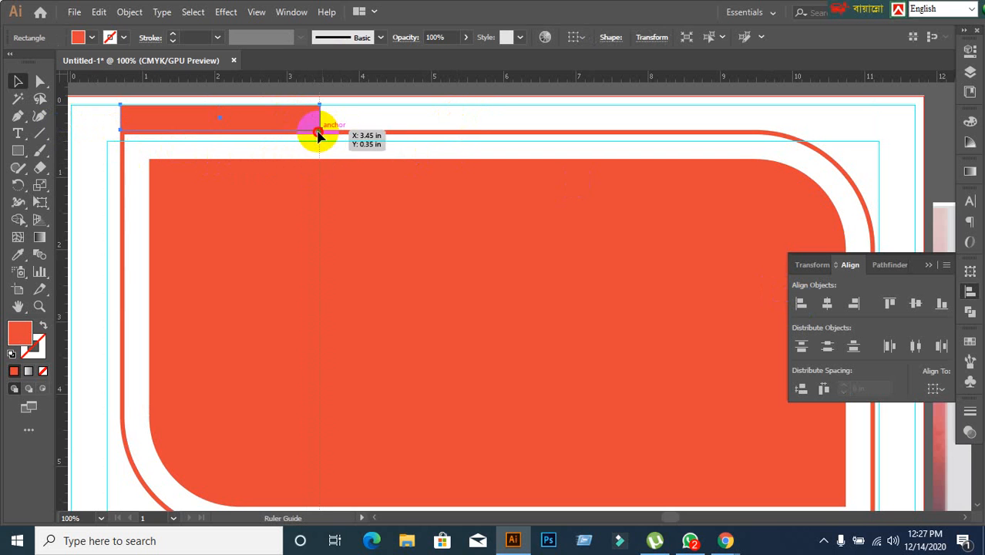
pyautogui.click(355, 152)
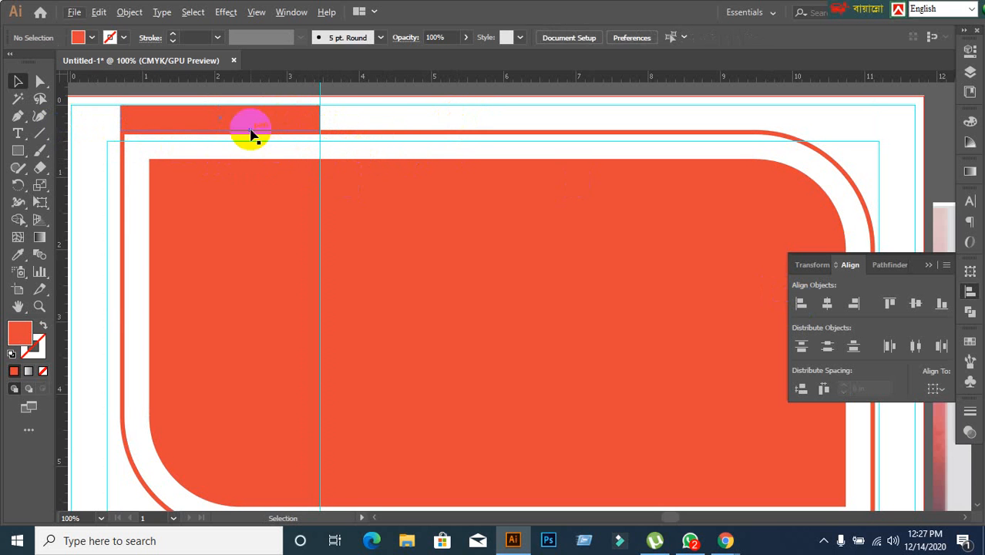
# Rotate the helper rectangle 90° so it stands upright, and move it onto the frame's left side.
pyautogui.click(250, 135)
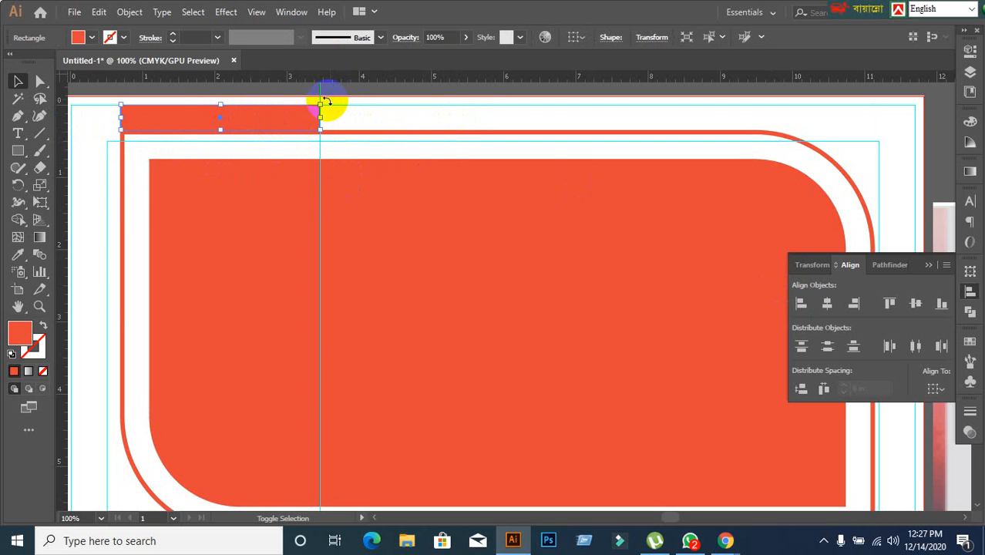
pyautogui.moveTo(326, 102); pyautogui.dragTo(248, 247)
pyautogui.hotkey('ctrl', '-')
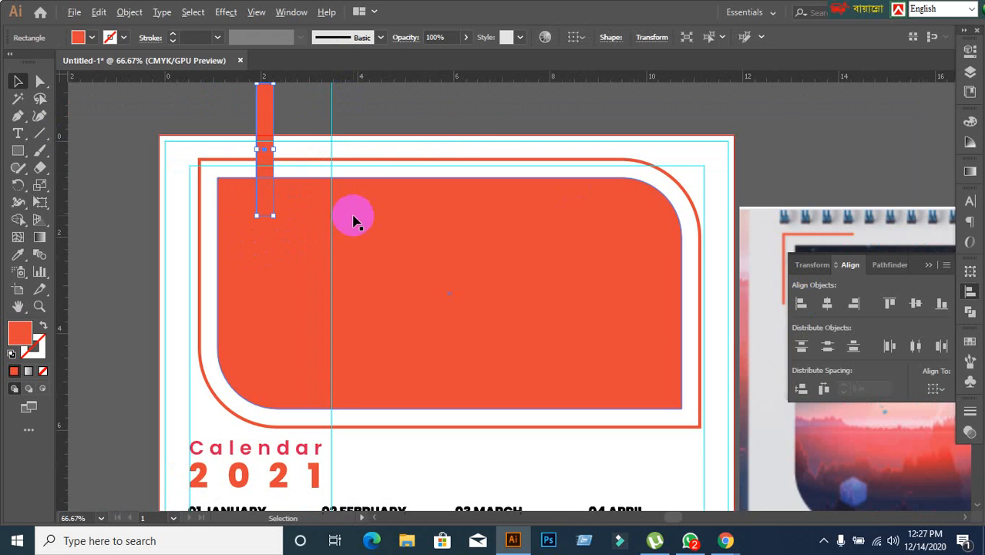
pyautogui.moveTo(264, 118); pyautogui.dragTo(196, 217)
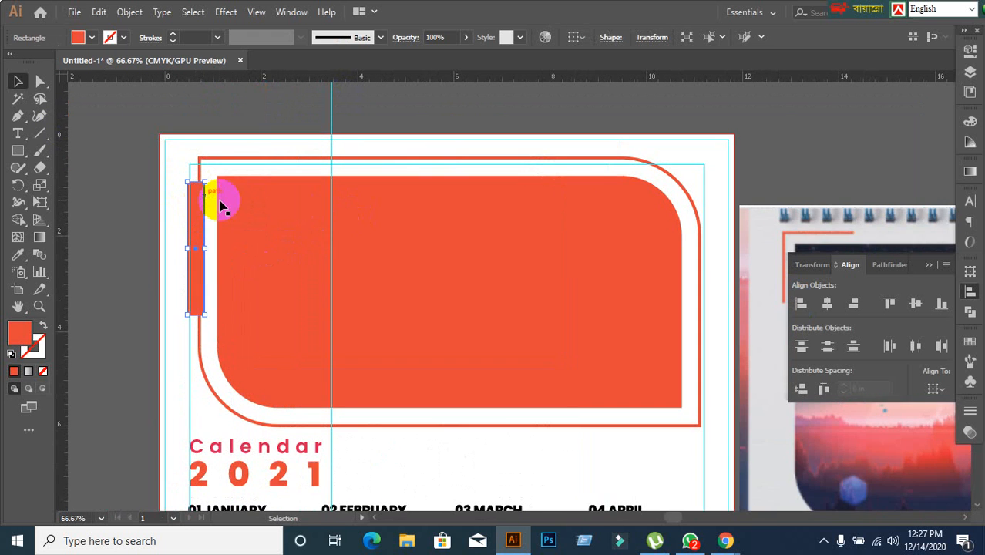
# Align the top edge of the upright helper rectangle with the top edge of the outer frame, and deselect both.
pyautogui.scroll(2, 220, 204)
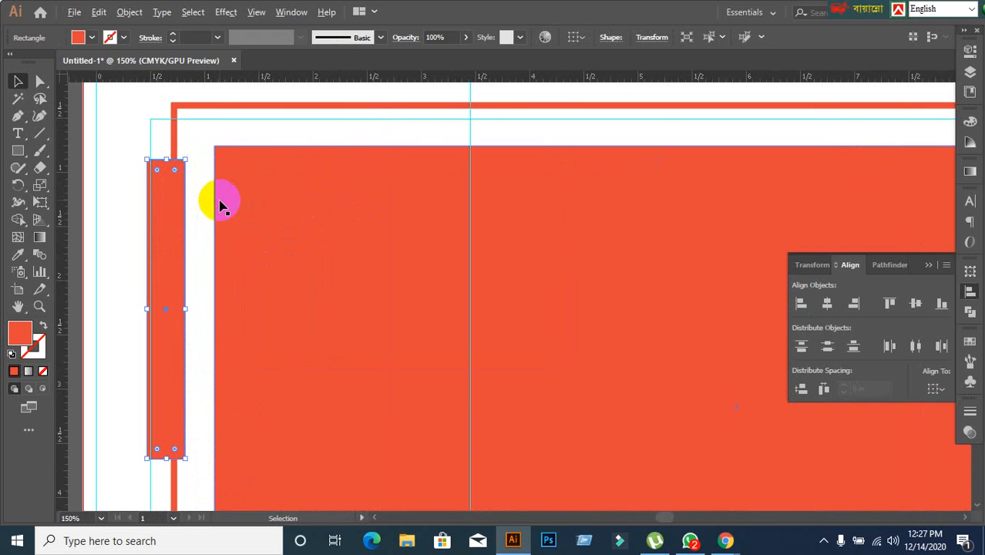
pyautogui.keyDown('shift'); pyautogui.click(222, 106); pyautogui.keyUp('shift')
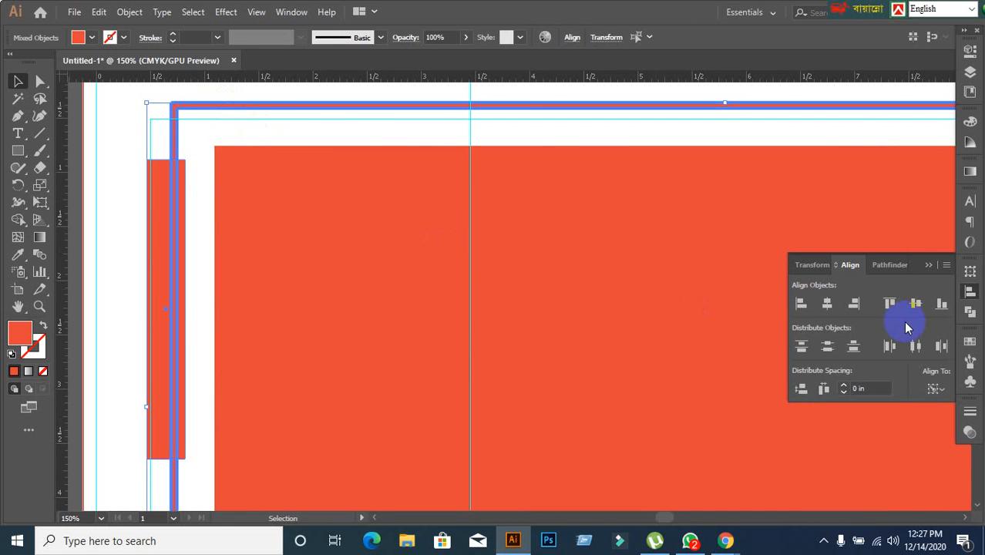
pyautogui.click(889, 302)
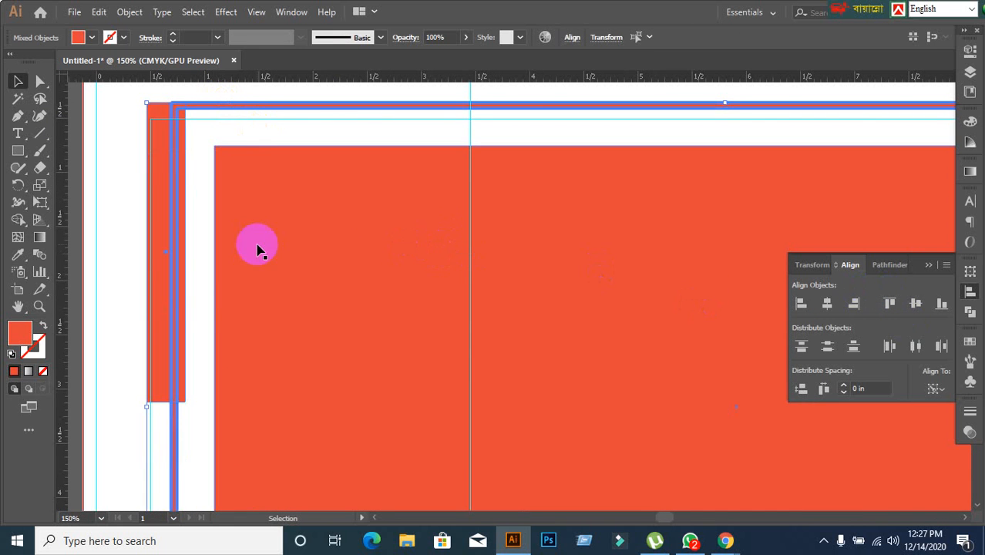
pyautogui.click(128, 275)
pyautogui.scroll(-1, 162, 279)
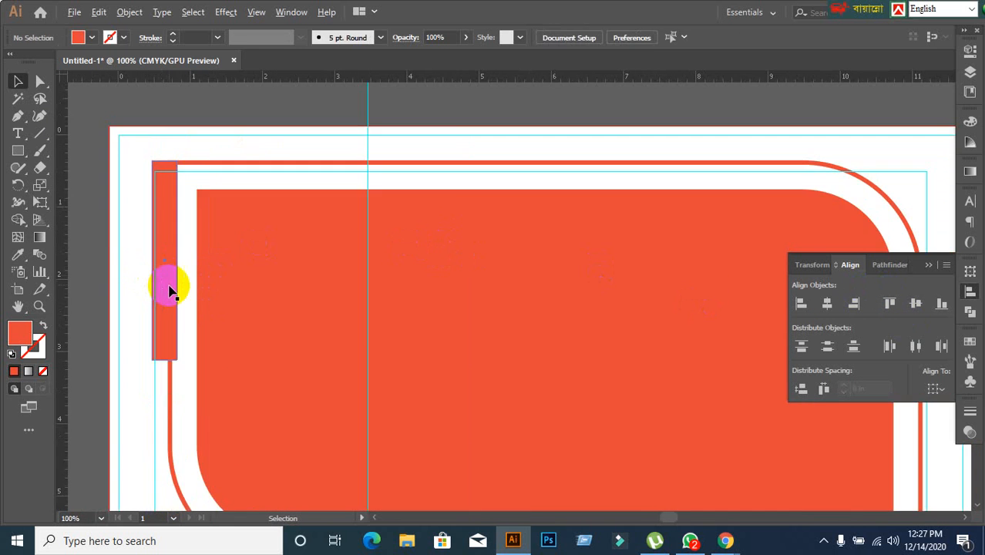
# Place a horizontal guide at the lower end of the upright helper rectangle, and delete the rectangle.
pyautogui.click(169, 290)
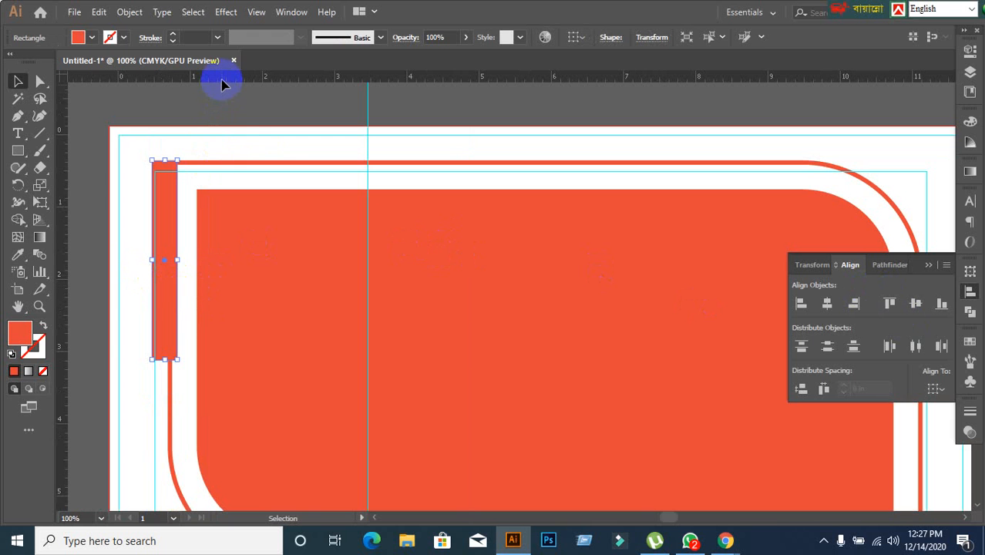
pyautogui.moveTo(222, 79); pyautogui.dragTo(171, 360)
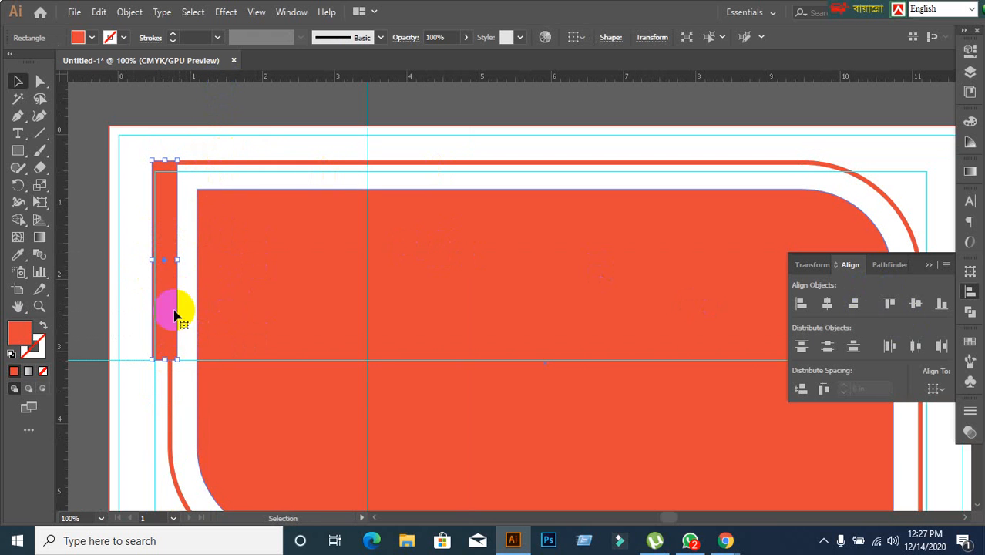
pyautogui.click(132, 278)
pyautogui.click(175, 294)
pyautogui.press('Delete')
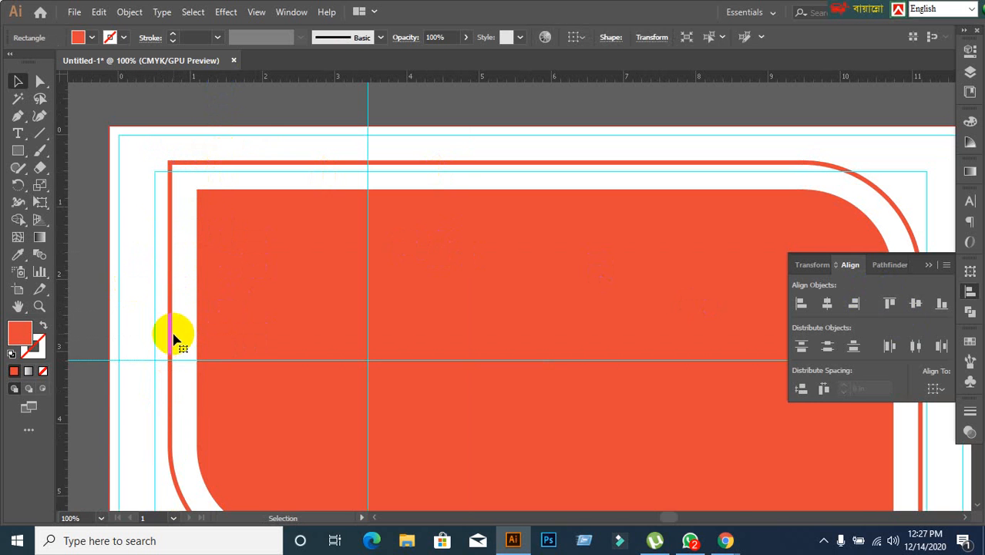
pyautogui.click(153, 322)
pyautogui.scroll(-1, 255, 292)
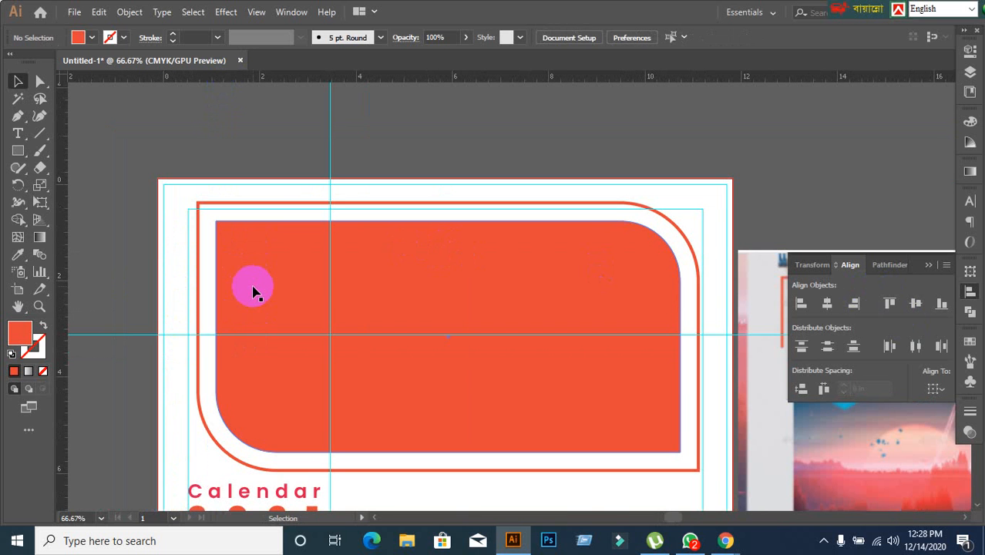
pyautogui.scroll(-1, 323, 293)
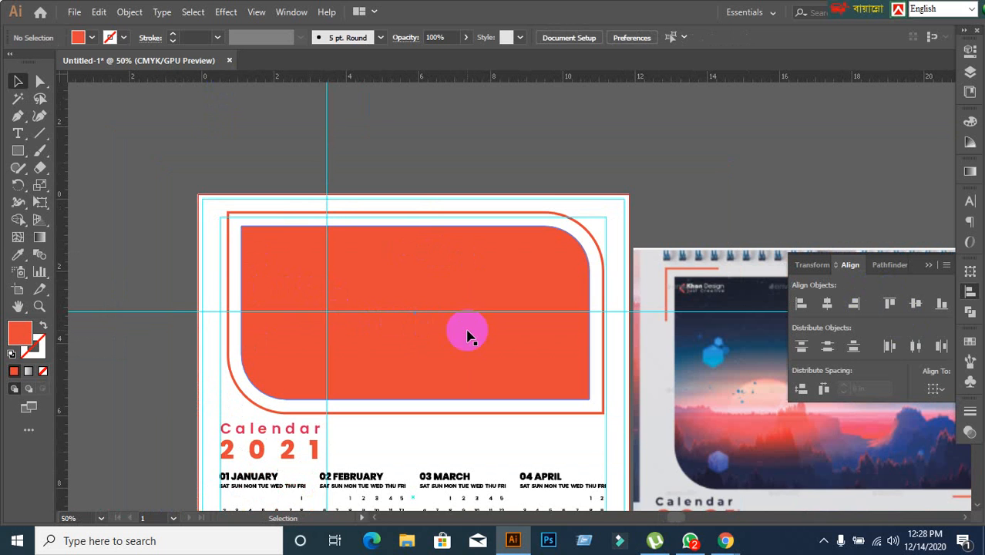
pyautogui.scroll(1, 312, 245)
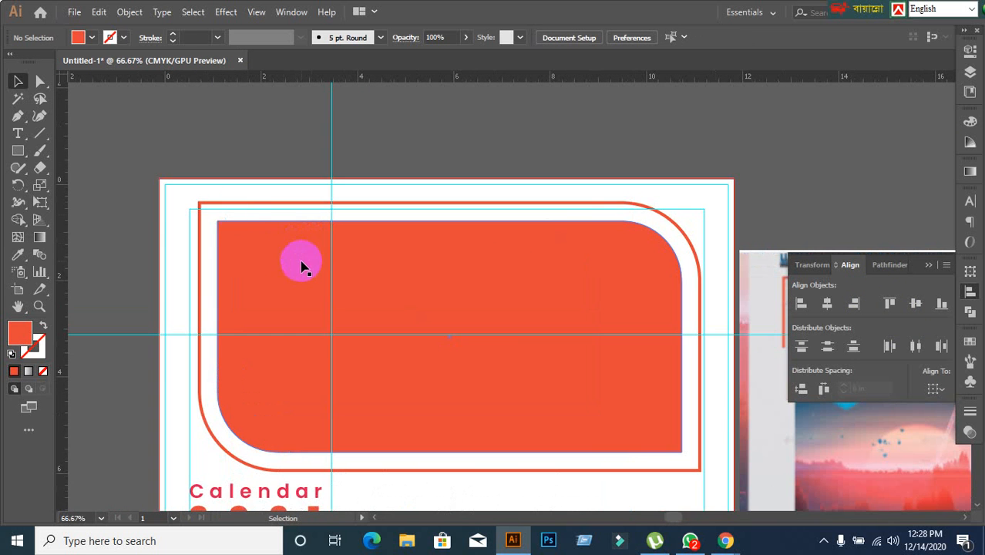
pyautogui.scroll(1, 330, 260)
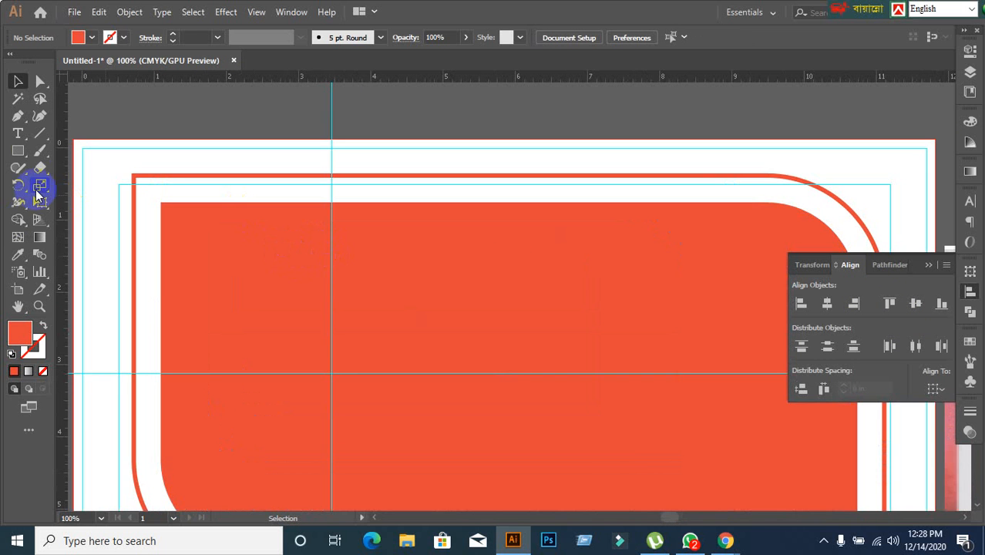
pyautogui.click(39, 135)
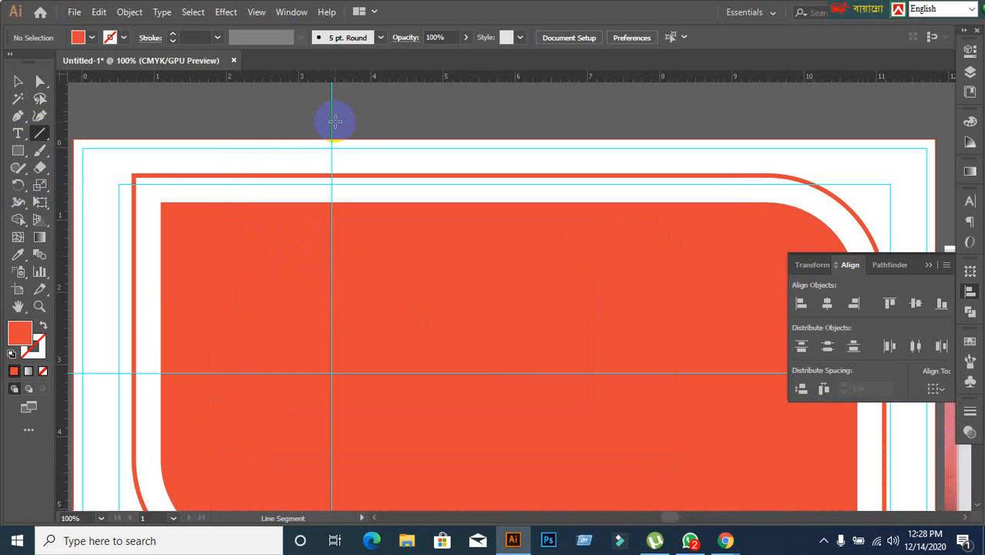
pyautogui.scroll(1, 333, 130)
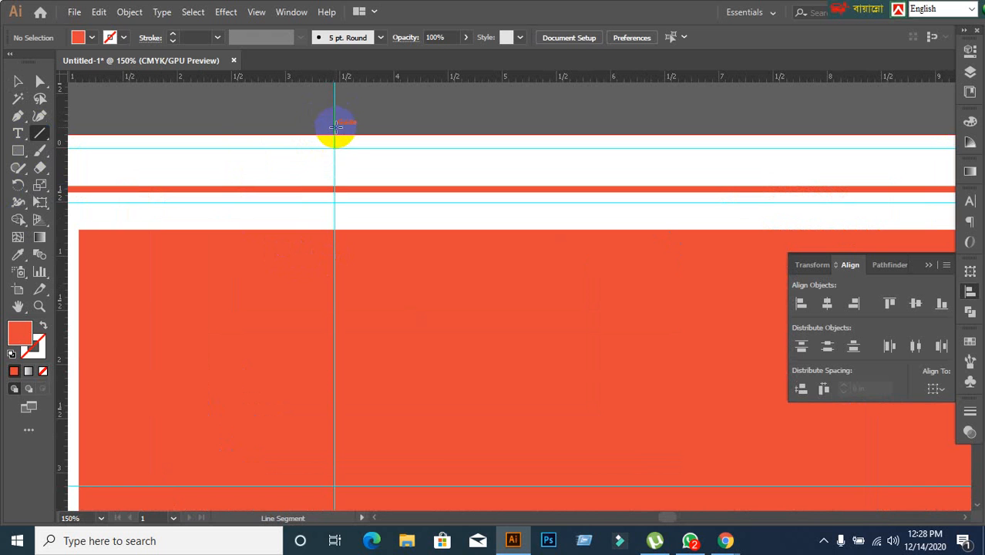
pyautogui.moveTo(333, 123); pyautogui.dragTo(334, 229)
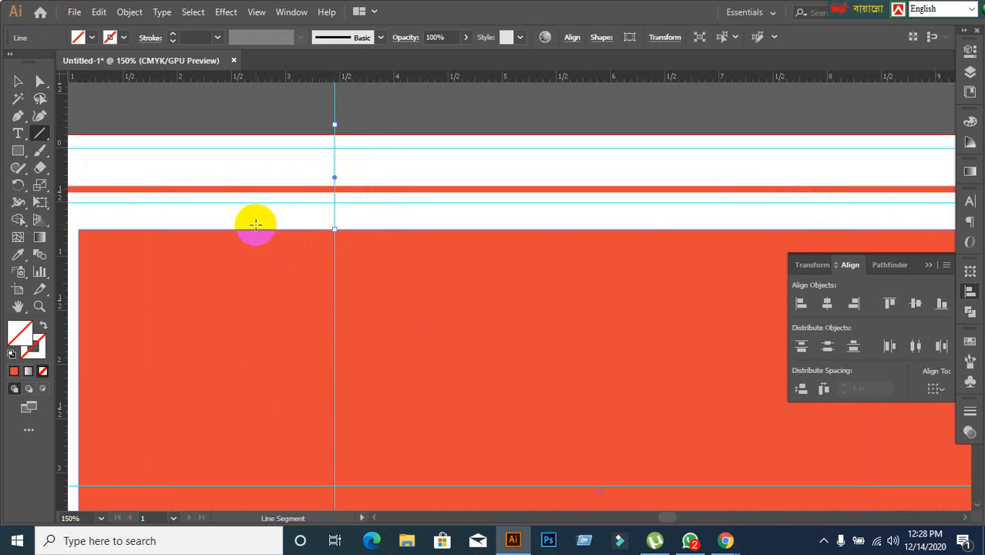
pyautogui.scroll(-1, 243, 279)
pyautogui.scroll(-1, 243, 280)
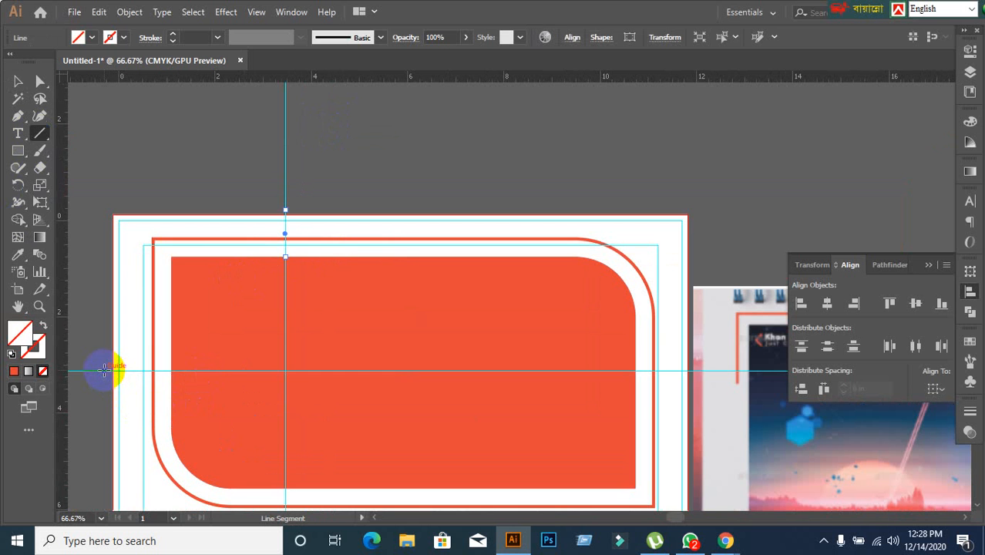
pyautogui.moveTo(104, 371)
pyautogui.mouseDown()
pyautogui.moveTo(188, 371)
pyautogui.moveTo(154, 371)
pyautogui.mouseUp()
pyautogui.hotkey('ctrl', 'z')
pyautogui.hotkey('ctrl', 'z')
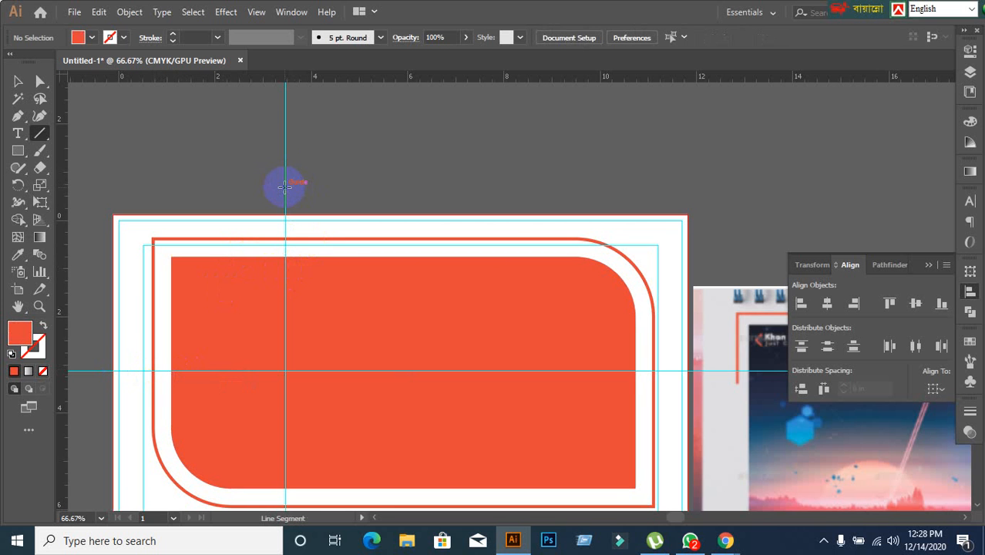
pyautogui.moveTo(285, 181); pyautogui.dragTo(285, 252)
pyautogui.hotkey('ctrl', 'z')
pyautogui.scroll(2, 296, 212)
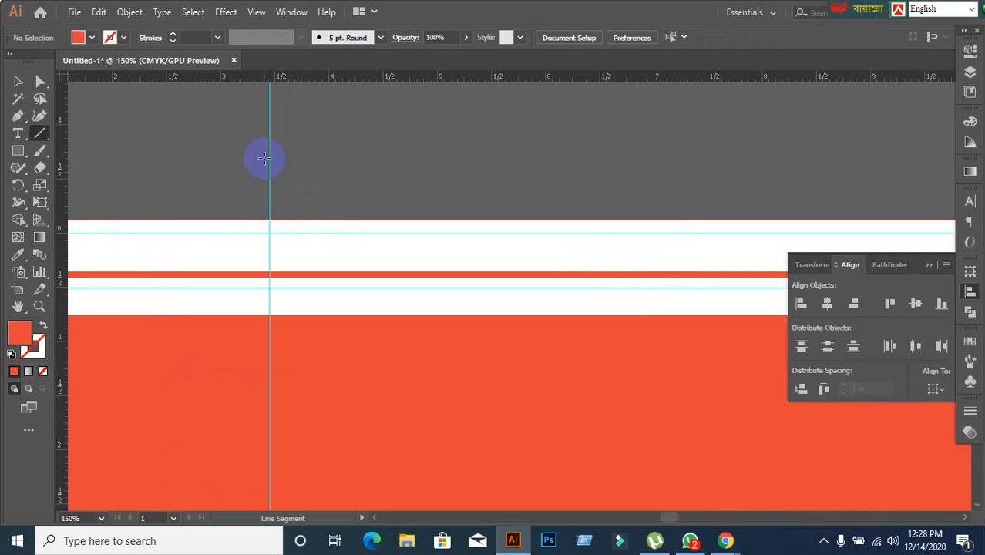
pyautogui.moveTo(269, 149); pyautogui.dragTo(270, 307)
pyautogui.hotkey('ctrl', 'z')
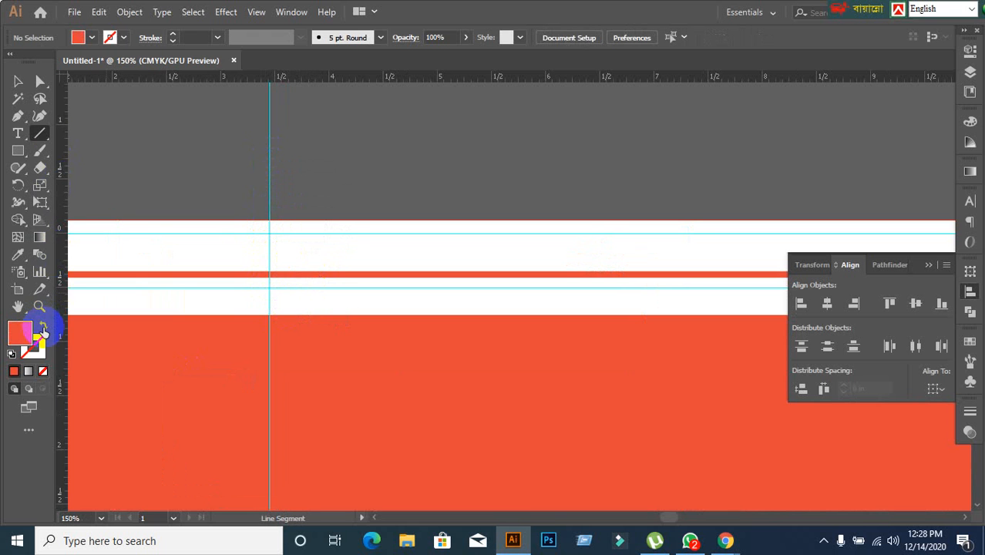
# Draw an orange-stroked vertical line on the vertical guide across the frame's top edge and a horizontal one on the horizontal guide across its left edge.
pyautogui.click(43, 330)
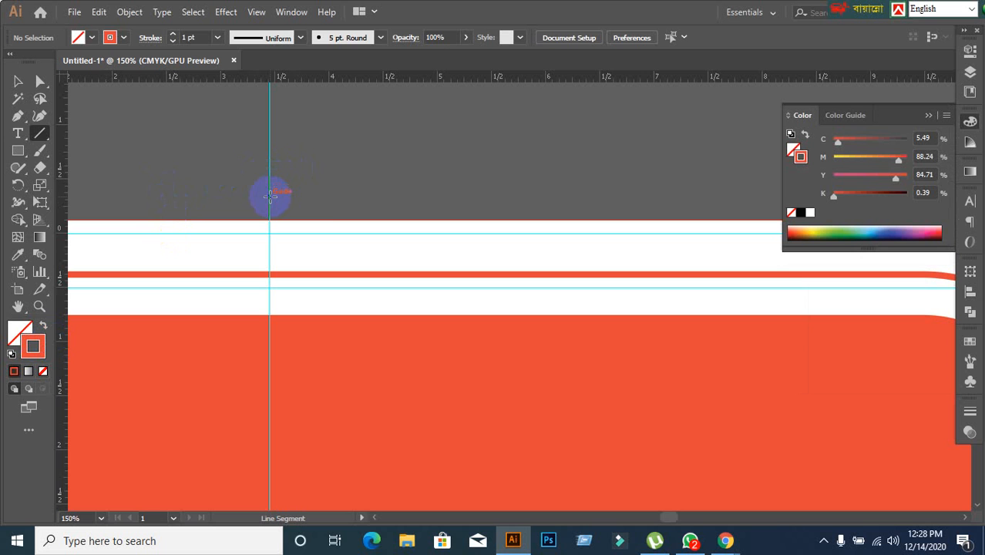
pyautogui.moveTo(269, 193); pyautogui.dragTo(296, 302)
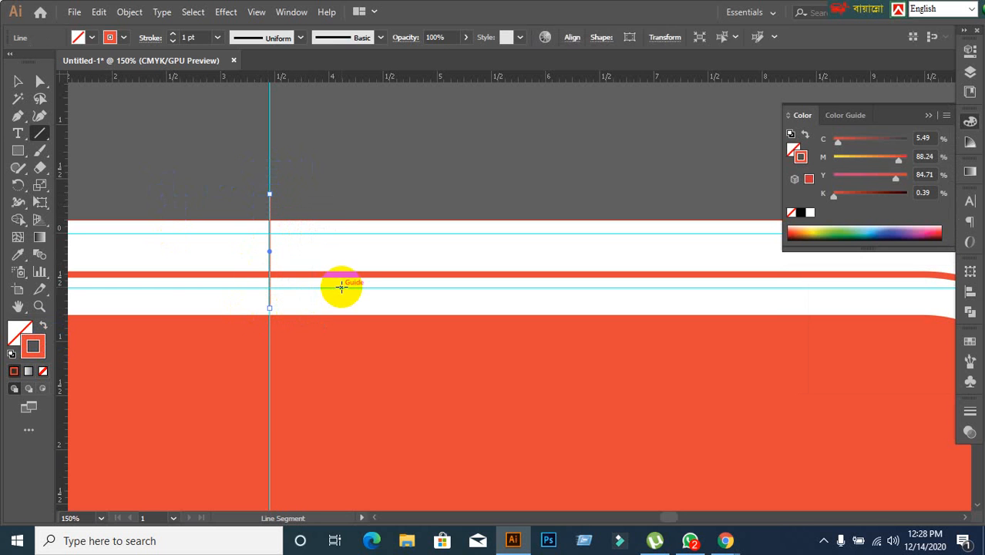
pyautogui.scroll(-2, 342, 278)
pyautogui.moveTo(289, 366); pyautogui.dragTo(405, 185)
pyautogui.scroll(1, 286, 275)
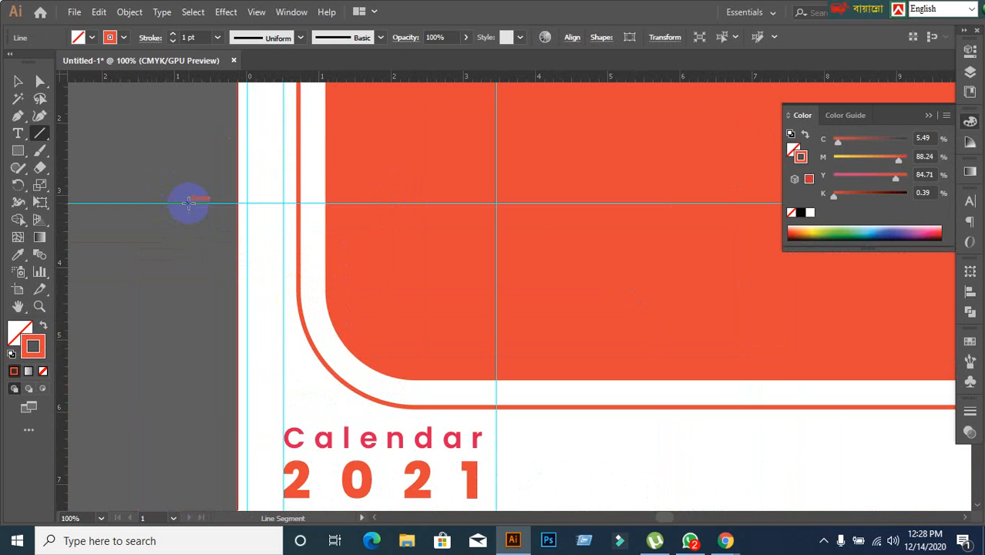
pyautogui.moveTo(189, 202); pyautogui.dragTo(313, 203)
pyautogui.click(20, 82)
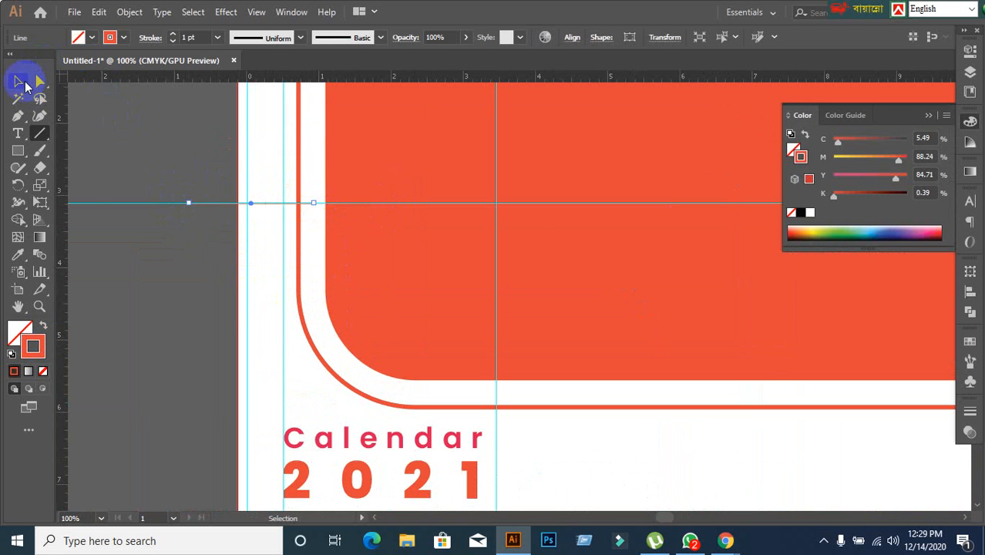
# Select the outer frame with both cutting lines and split it with the Divide pathfinder.
pyautogui.scroll(-1, 248, 300)
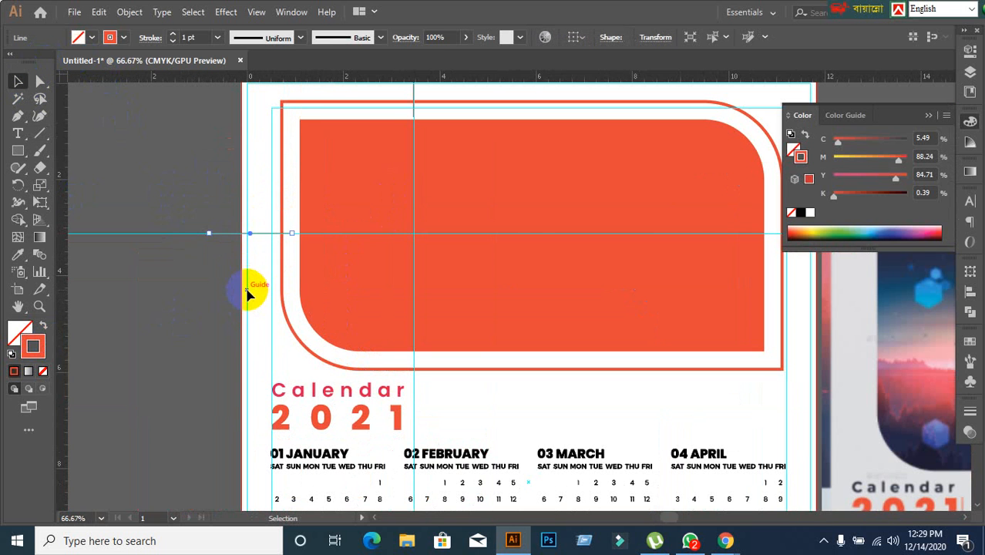
pyautogui.click(228, 261)
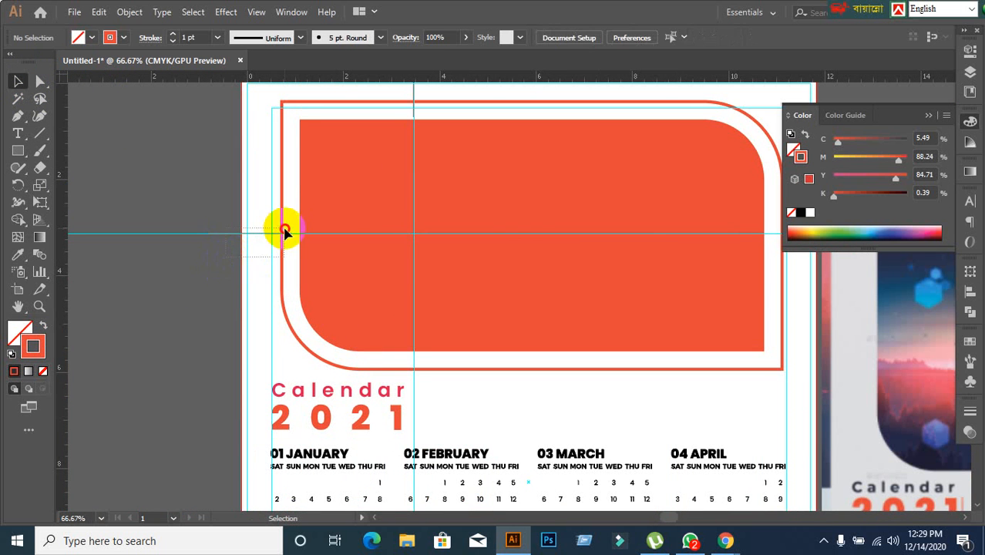
pyautogui.moveTo(287, 226); pyautogui.dragTo(242, 272)
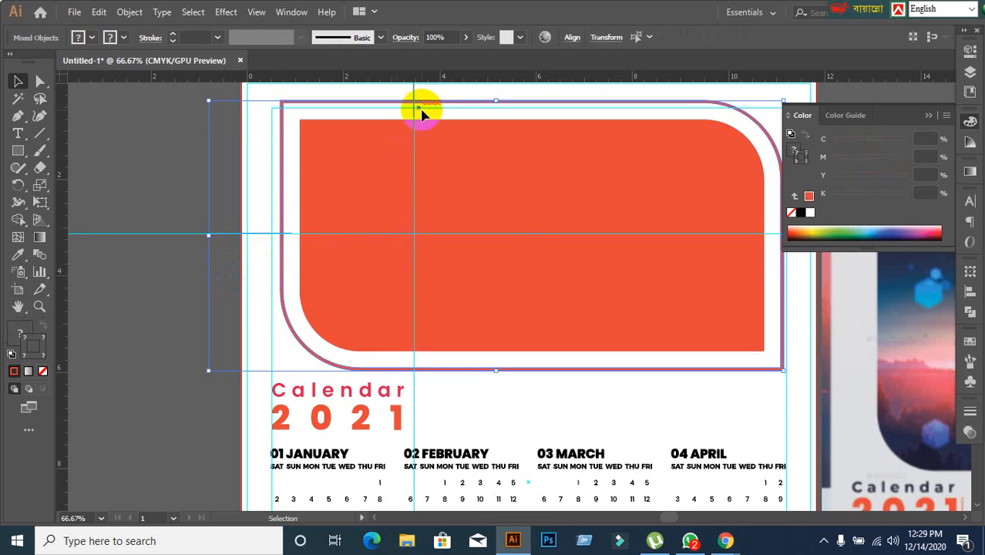
pyautogui.scroll(2, 399, 137)
pyautogui.moveTo(397, 127); pyautogui.dragTo(436, 151)
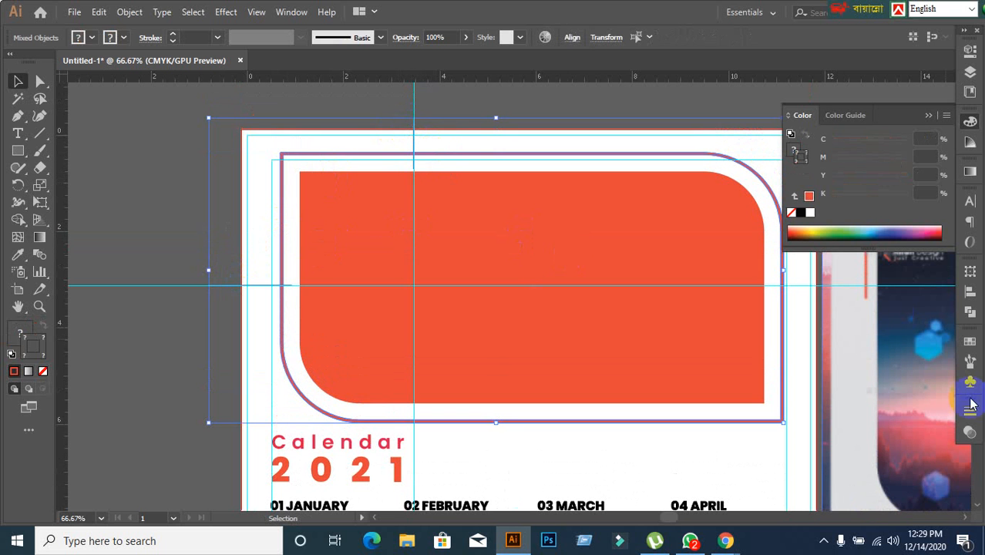
pyautogui.click(969, 311)
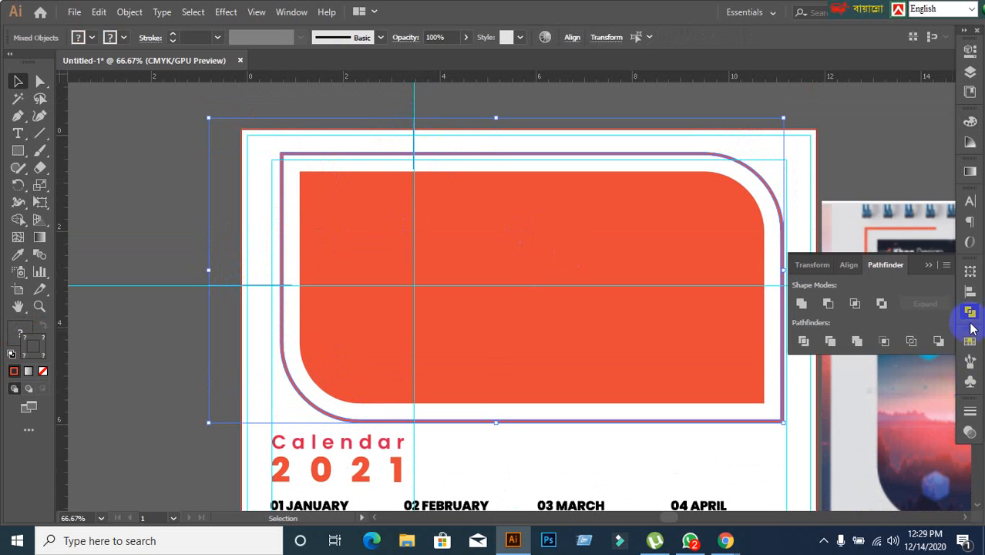
pyautogui.click(802, 341)
# Ungroup the divided frame pieces and deselect them.
pyautogui.click(627, 290)
pyautogui.rightClick(319, 160)
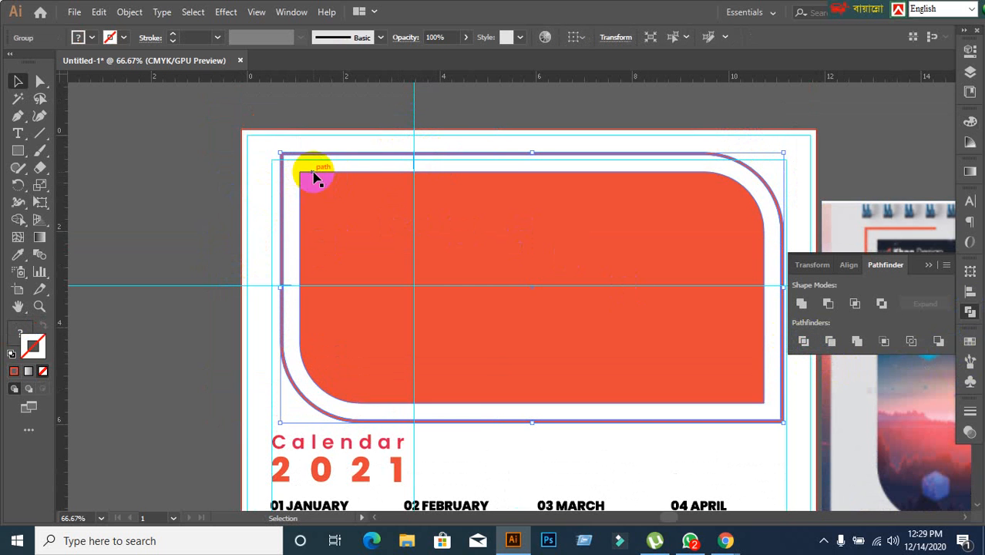
pyautogui.click(357, 285)
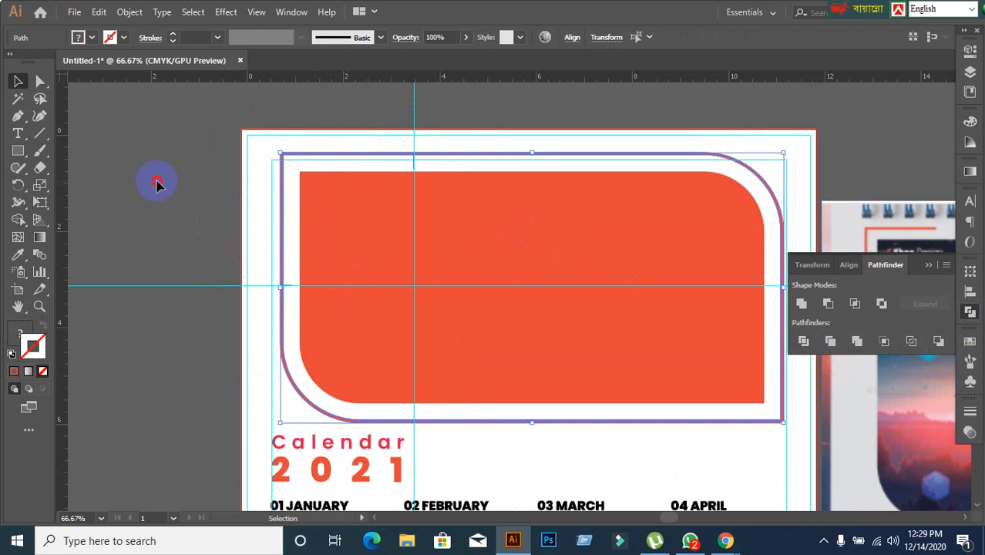
pyautogui.click(156, 182)
# Try moving the frame's upper-left corner piece away to test the cut, and undo the move.
pyautogui.moveTo(282, 154); pyautogui.dragTo(212, 171)
pyautogui.press('a')
pyautogui.click(208, 248)
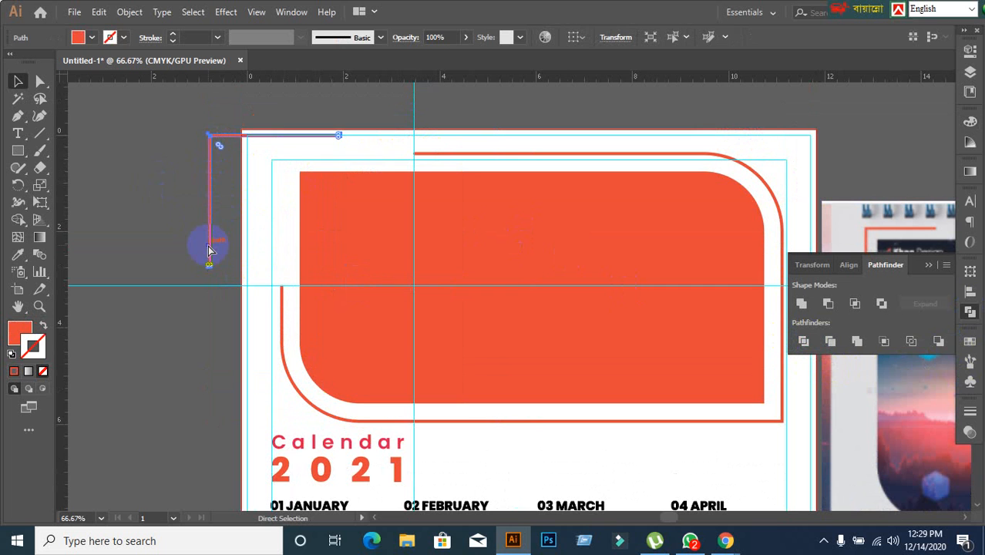
pyautogui.hotkey('ctrl', 'z')
pyautogui.click(154, 191)
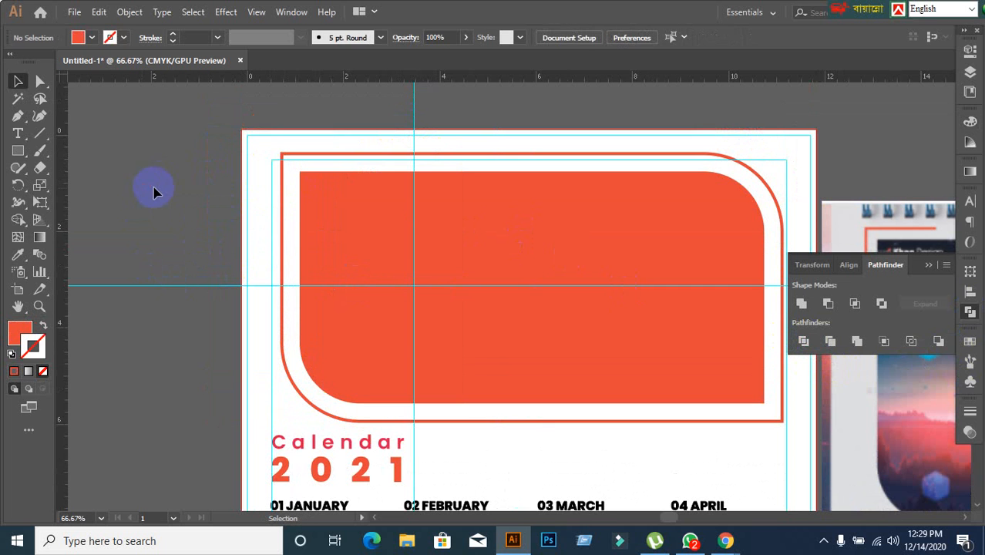
# Fill the frame's upper-left corner piece with green and deselect it.
pyautogui.click(282, 162)
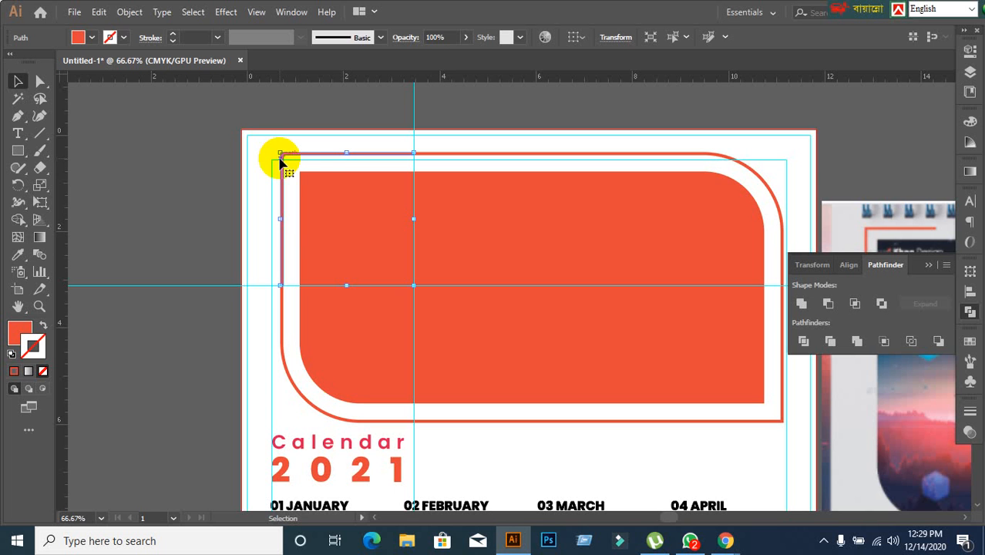
pyautogui.click(93, 38)
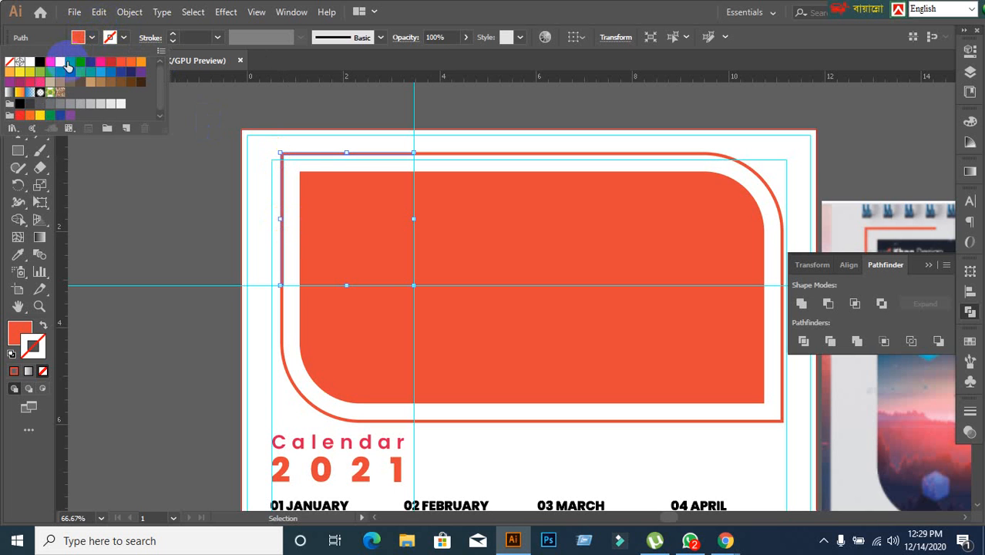
pyautogui.click(69, 61)
pyautogui.click(186, 192)
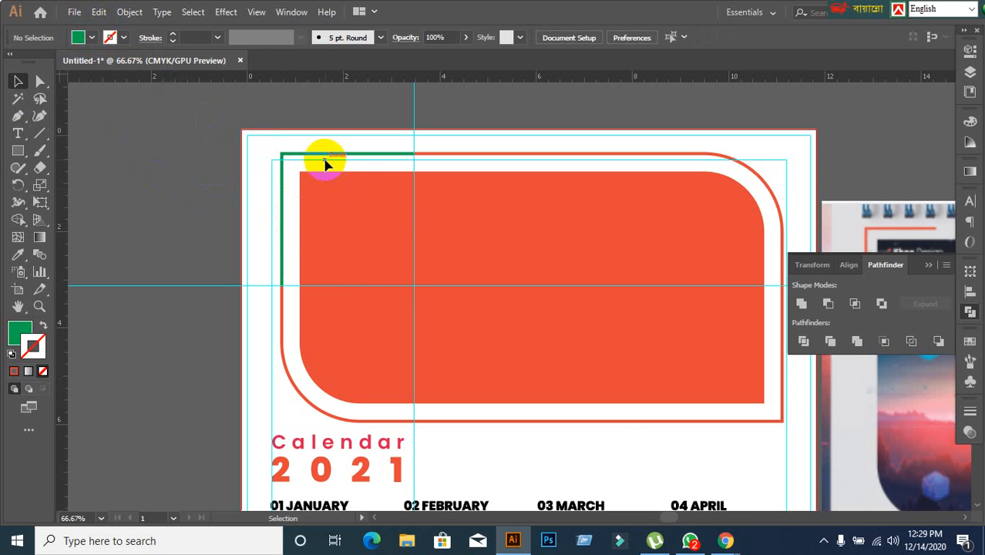
# Duplicate the green corner piece near the frame's lower-right corner and reflect the copy across the horizontal axis.
pyautogui.moveTo(326, 158); pyautogui.dragTo(514, 231)
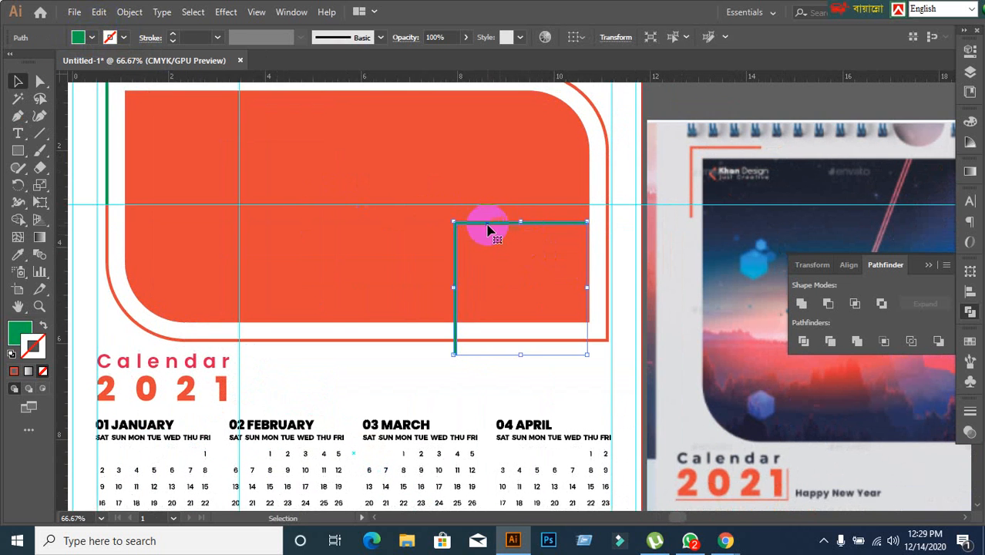
pyautogui.rightClick(486, 224)
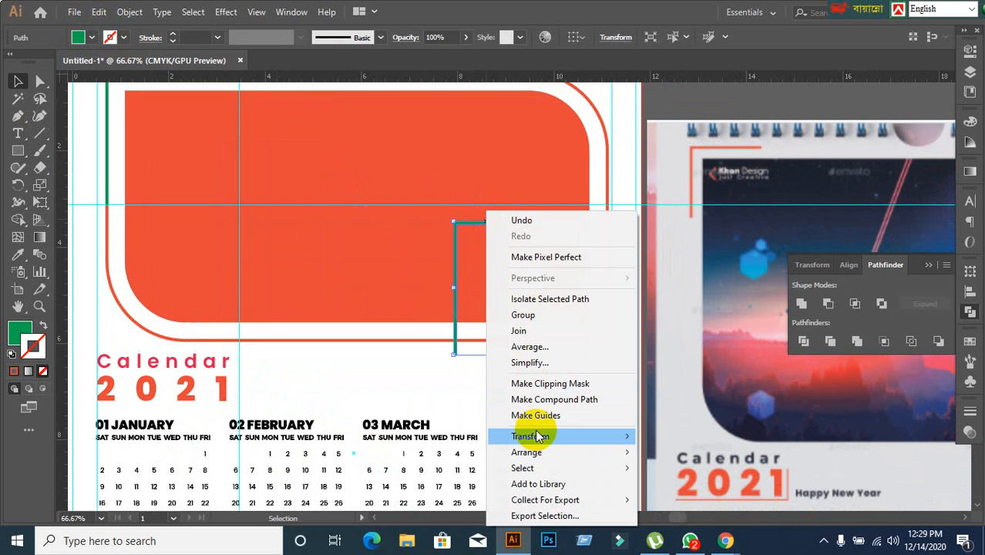
pyautogui.moveTo(537, 437)
pyautogui.click(678, 363)
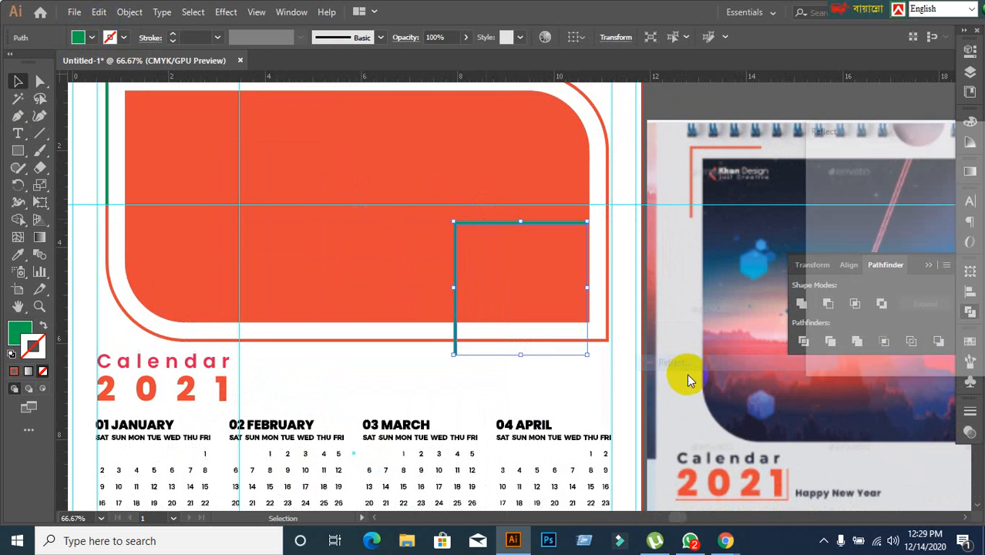
pyautogui.click(819, 320)
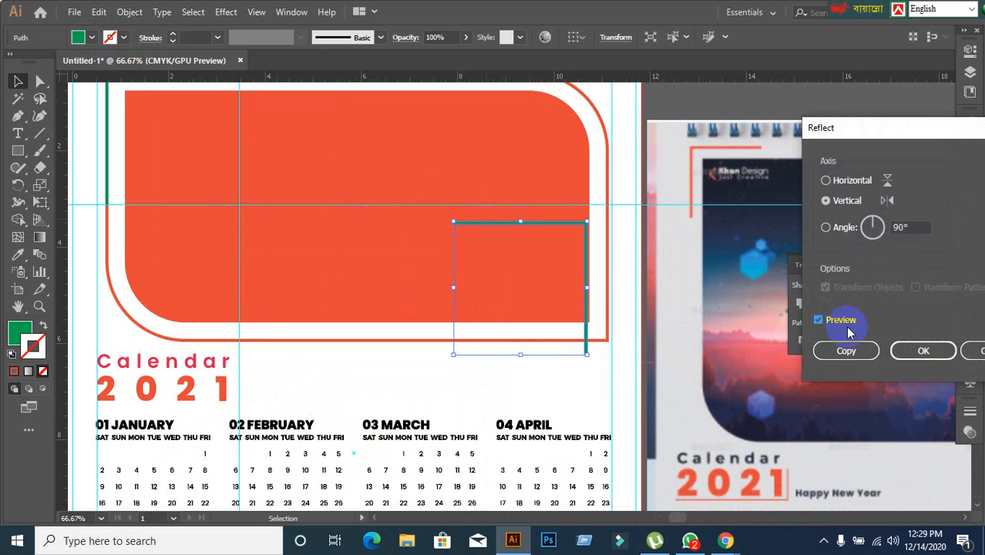
pyautogui.click(829, 181)
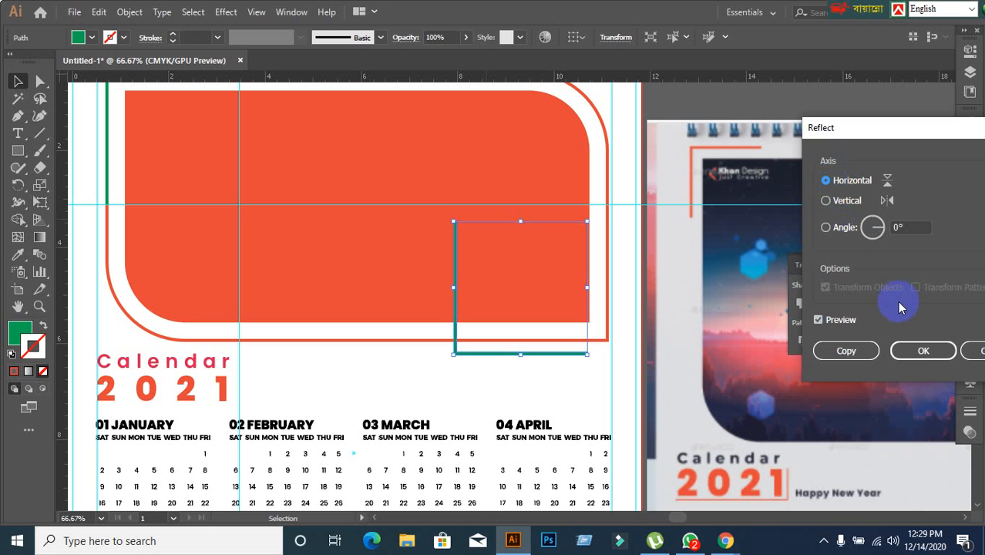
pyautogui.click(921, 350)
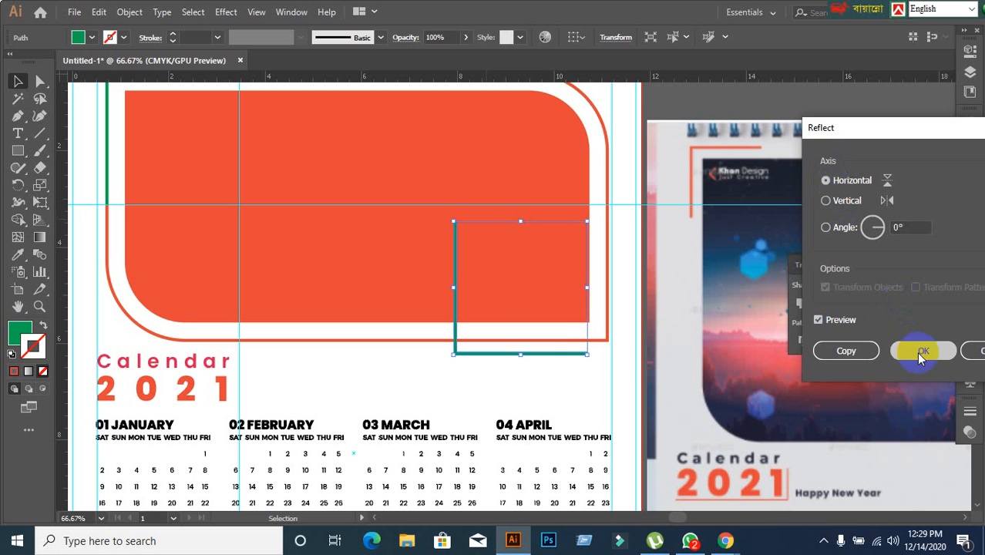
# Reflect the copied corner piece across the vertical axis so that it matches the frame's lower-right corner.
pyautogui.rightClick(535, 368)
pyautogui.moveTo(595, 275)
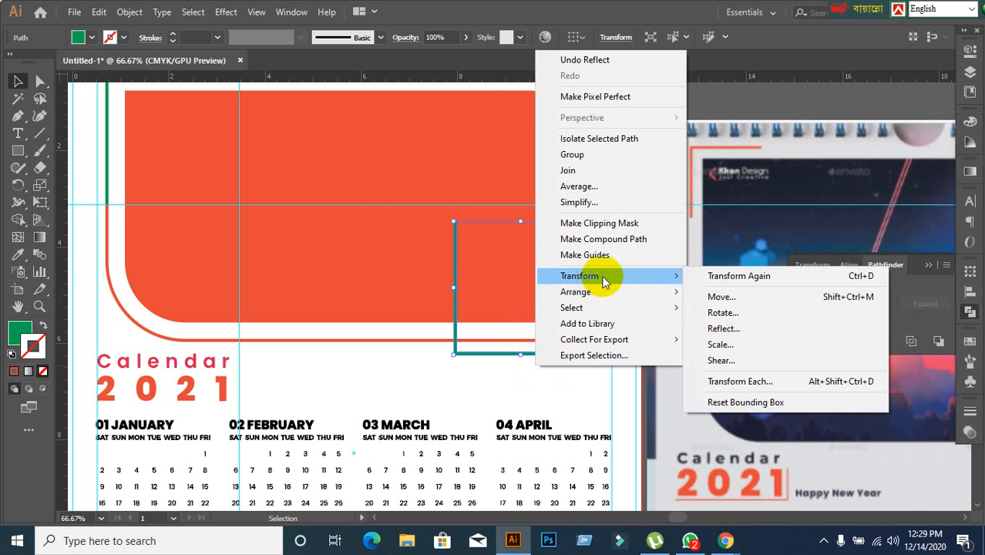
pyautogui.click(704, 327)
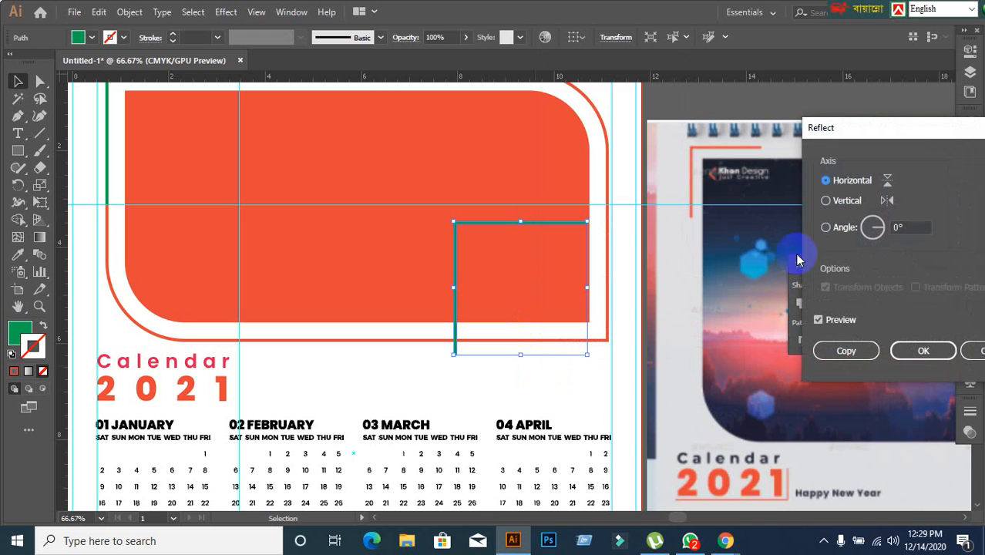
pyautogui.click(837, 206)
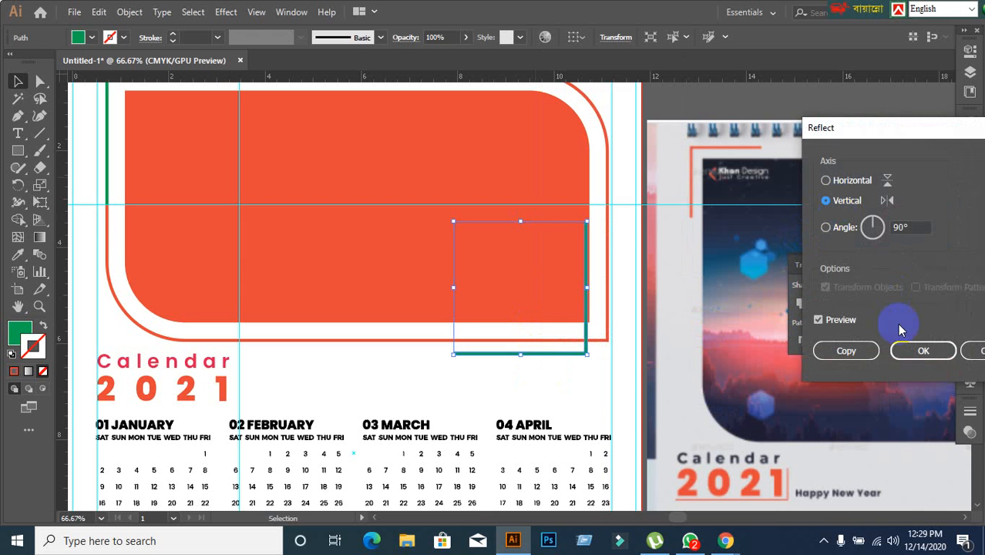
pyautogui.click(903, 352)
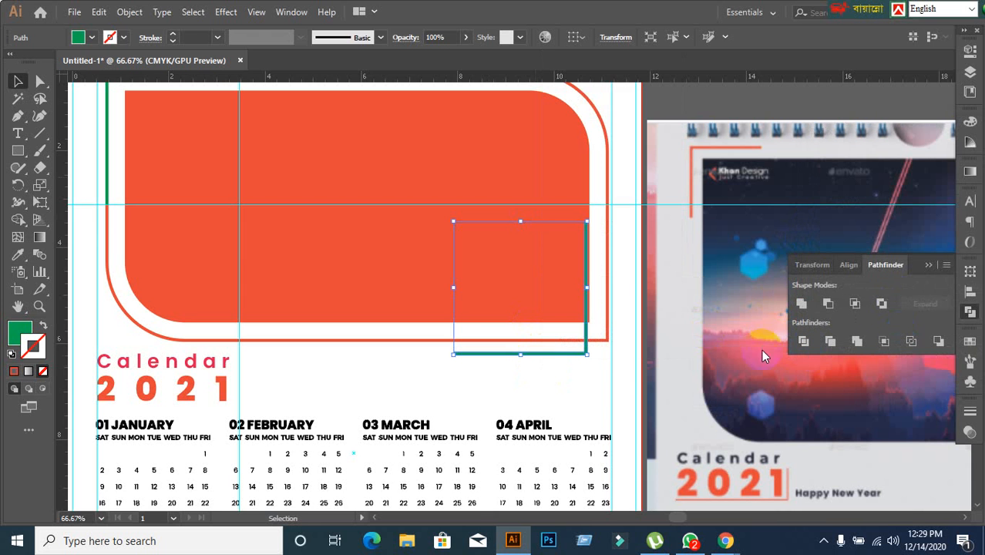
# Align the copied corner piece to the right and bottom edges of the orange frame, using the frame as key object, and deselect.
pyautogui.keyDown('shift'); pyautogui.click(609, 344); pyautogui.keyUp('shift')
pyautogui.click(608, 341)
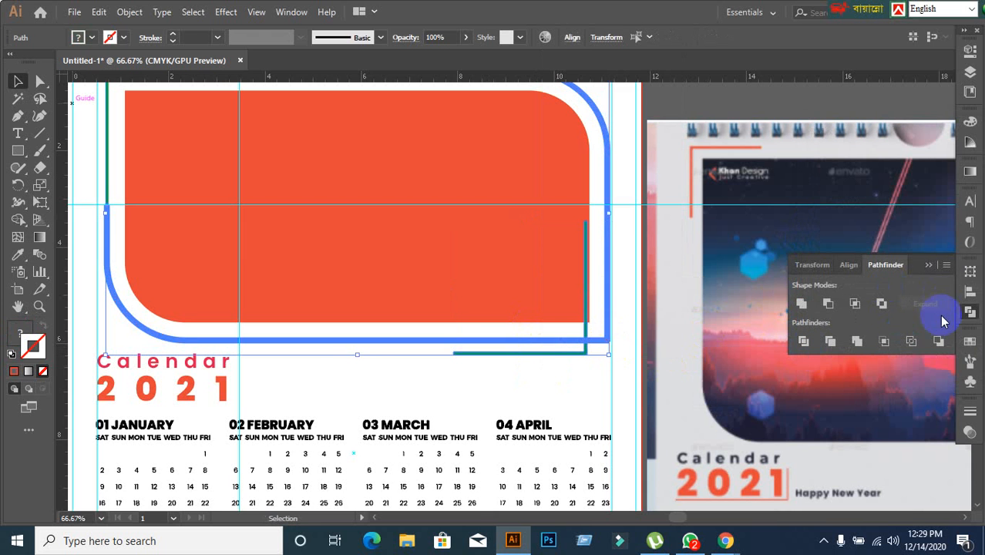
pyautogui.click(974, 290)
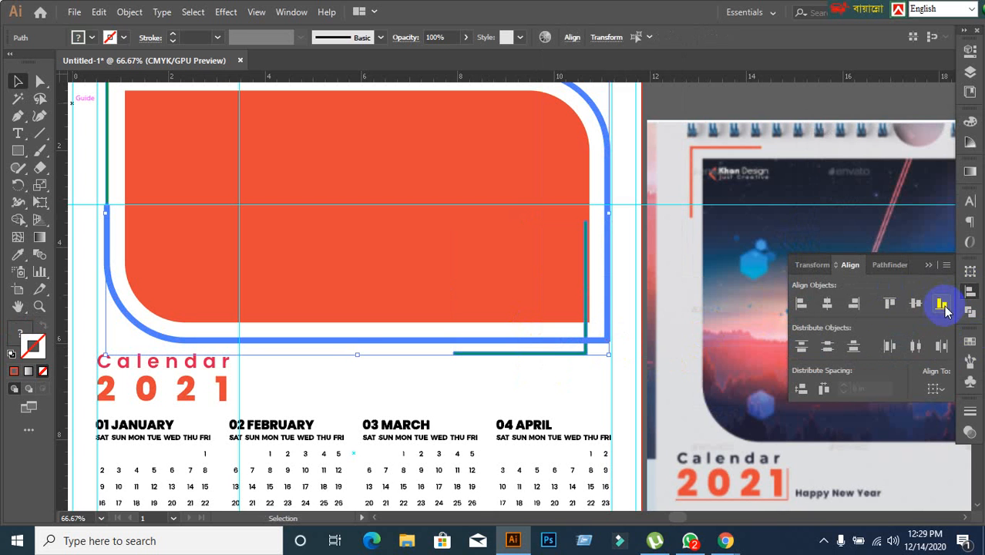
pyautogui.click(941, 304)
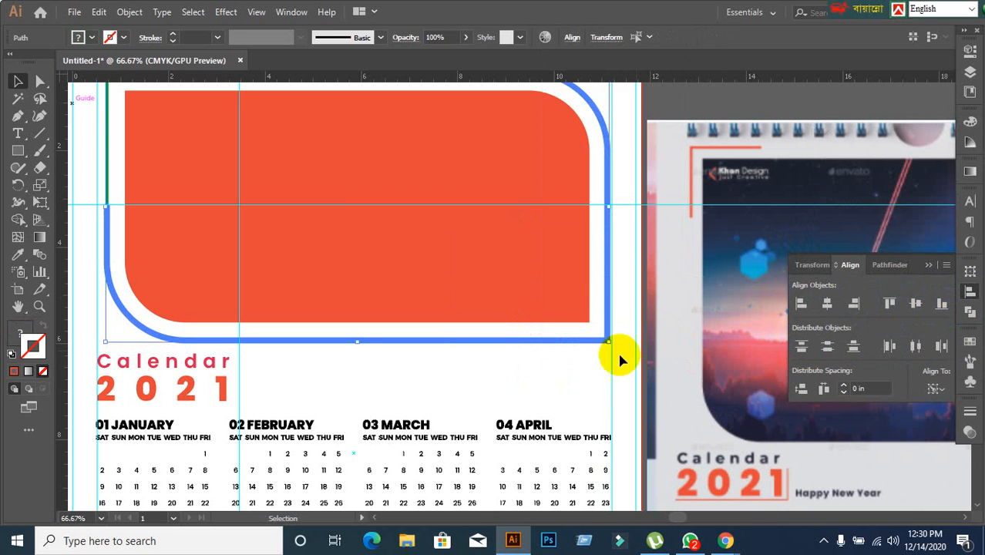
pyautogui.click(587, 367)
# Delete the remaining orange part of the outer frame, keeping only the two green corner accents.
pyautogui.click(608, 147)
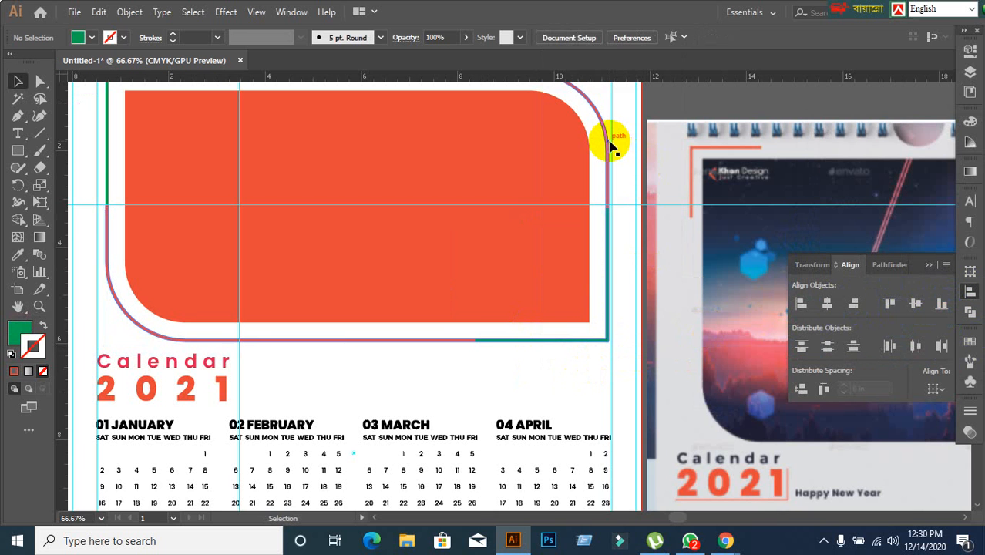
pyautogui.press('Delete')
pyautogui.scroll(-1, 608, 146)
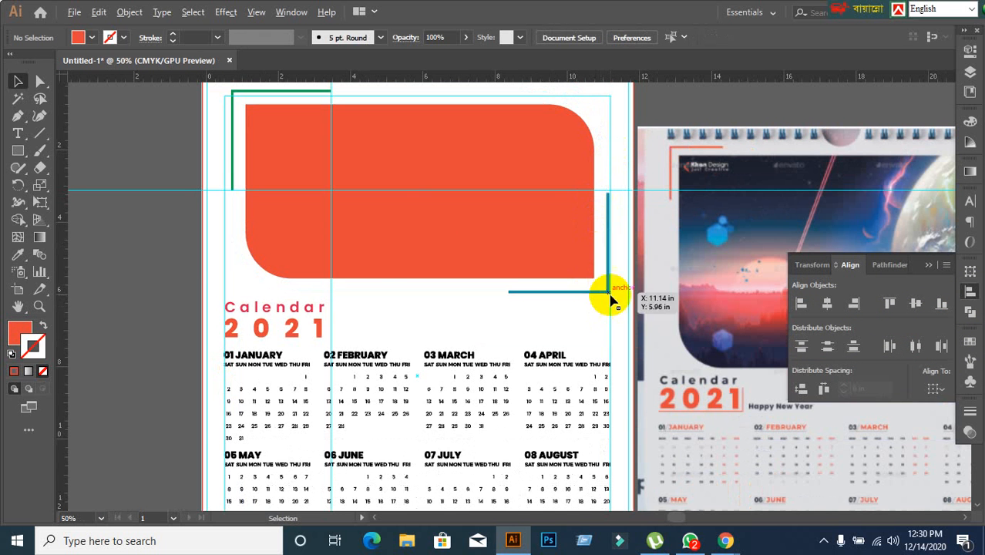
# Compare the calendar's corner accents, title and month grids with the reference design.
pyautogui.scroll(-1, 606, 293)
pyautogui.moveTo(627, 314); pyautogui.dragTo(537, 196)
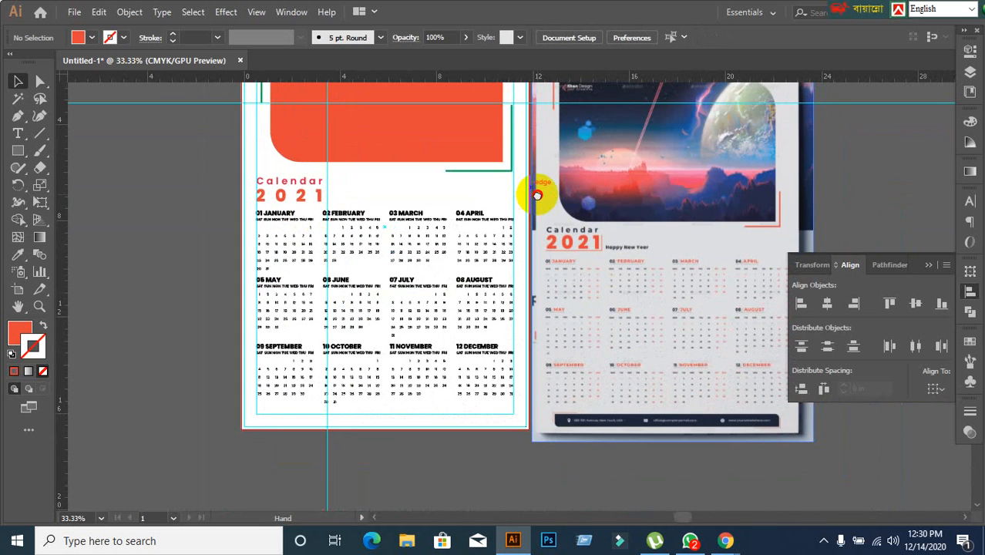
pyautogui.scroll(2, 539, 198)
pyautogui.scroll(1, 473, 368)
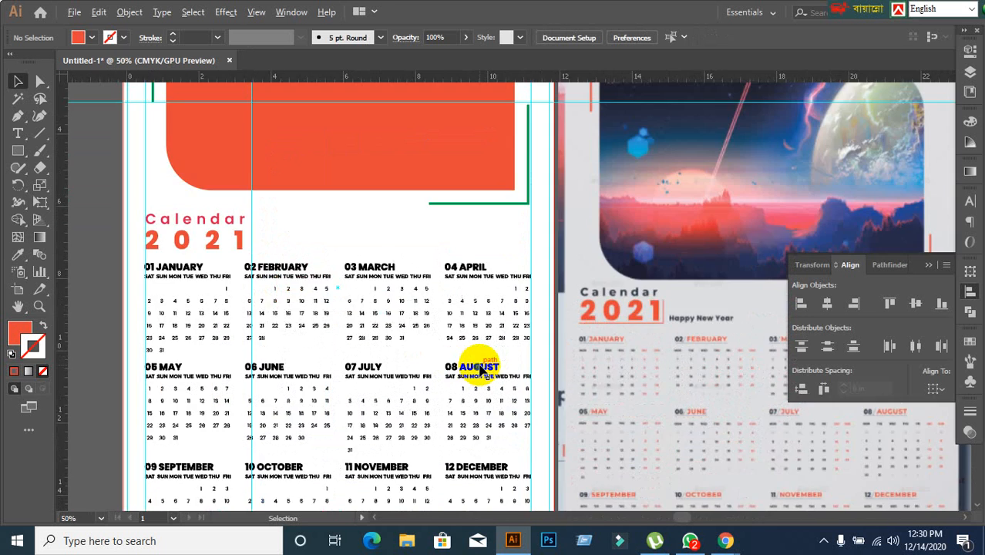
pyautogui.scroll(-1, 479, 364)
pyautogui.moveTo(440, 308); pyautogui.dragTo(418, 286)
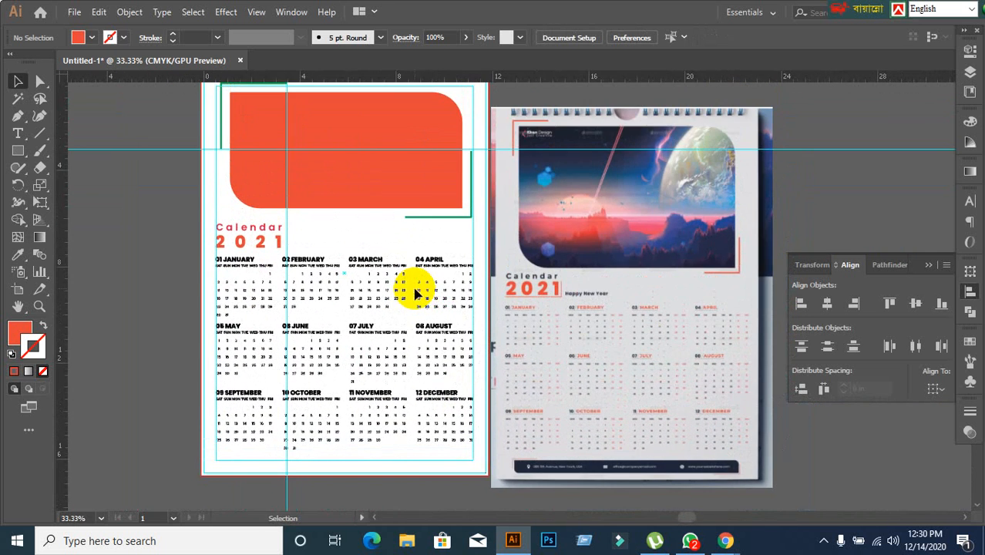
pyautogui.scroll(1, 469, 310)
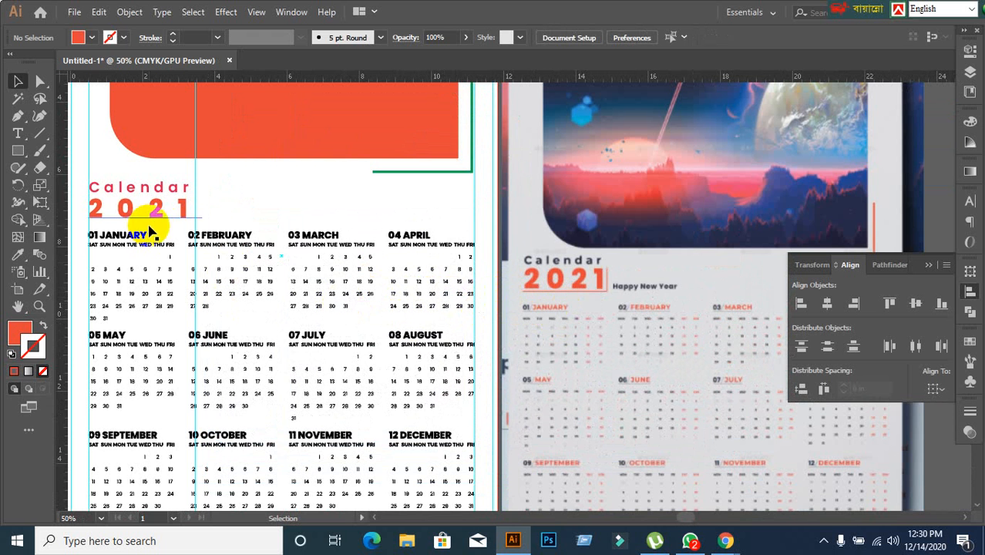
pyautogui.moveTo(191, 262); pyautogui.dragTo(255, 248)
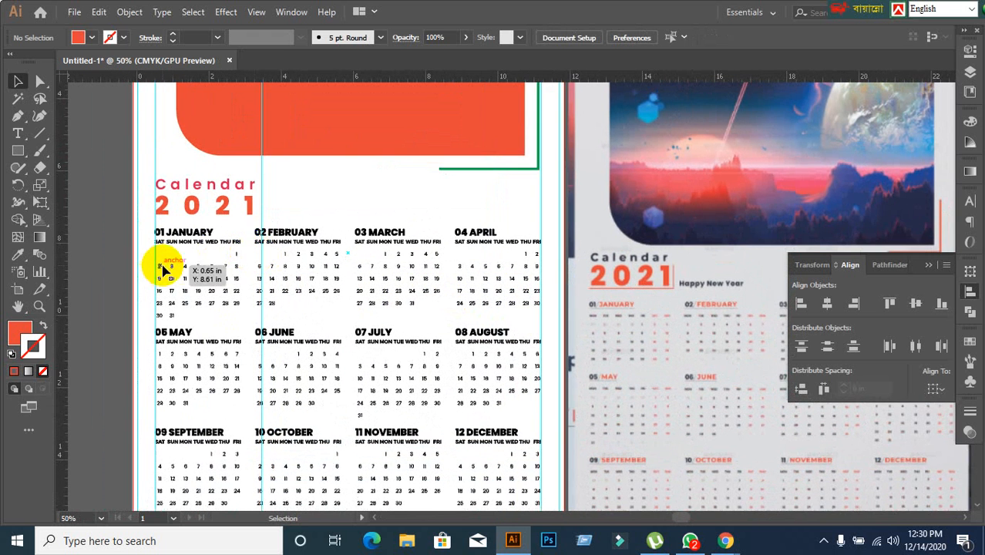
pyautogui.scroll(1, 171, 264)
pyautogui.click(38, 83)
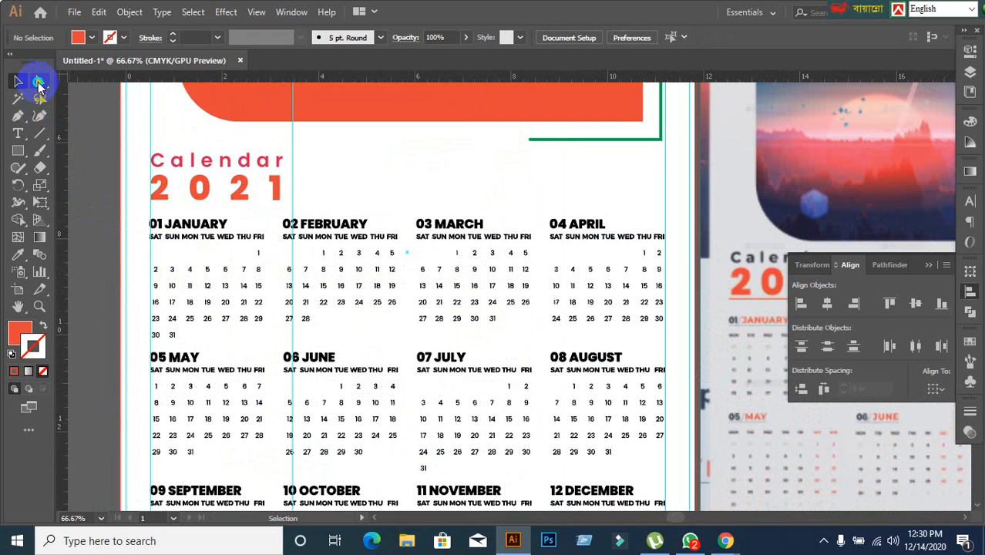
pyautogui.click(119, 99)
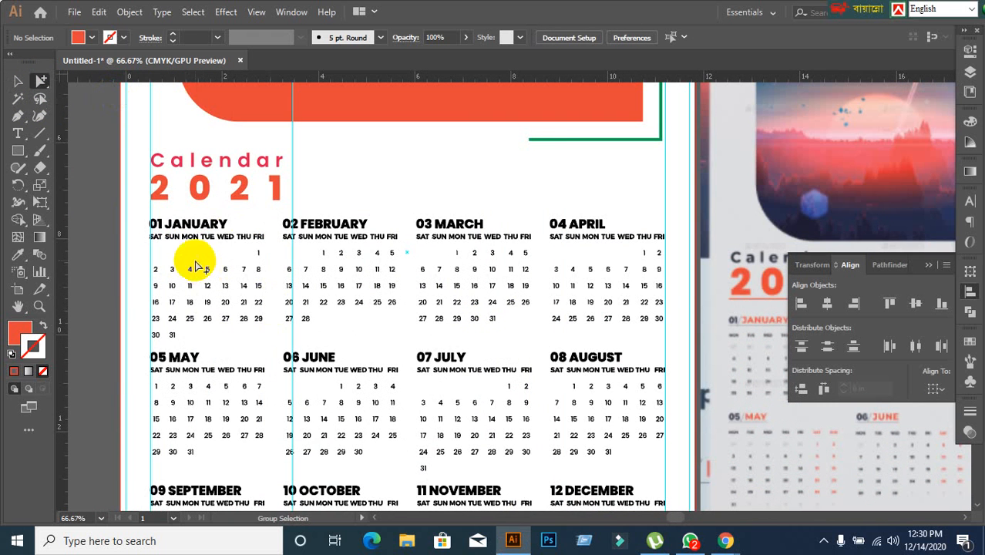
pyautogui.scroll(1, 185, 262)
pyautogui.scroll(-1, 238, 248)
pyautogui.scroll(2, 237, 248)
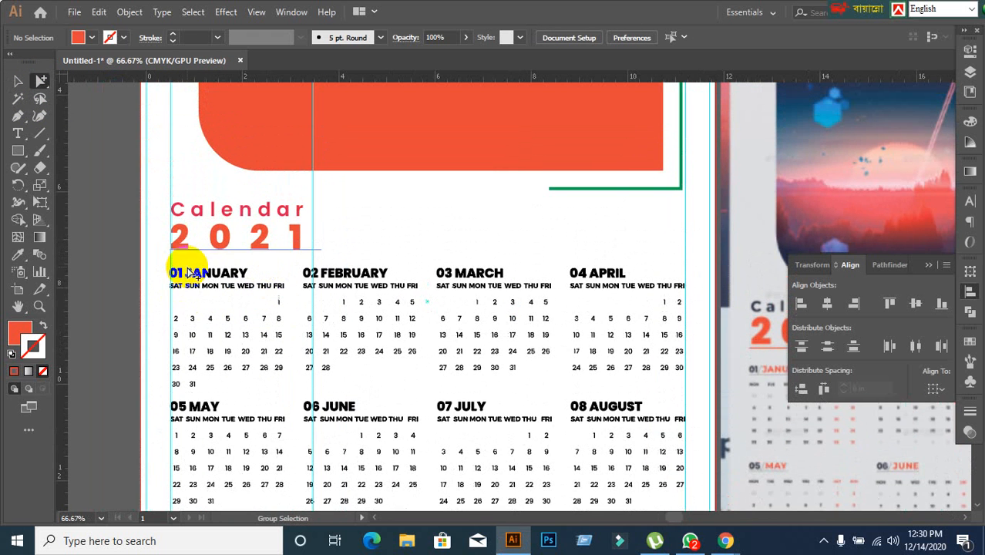
pyautogui.scroll(2, 260, 301)
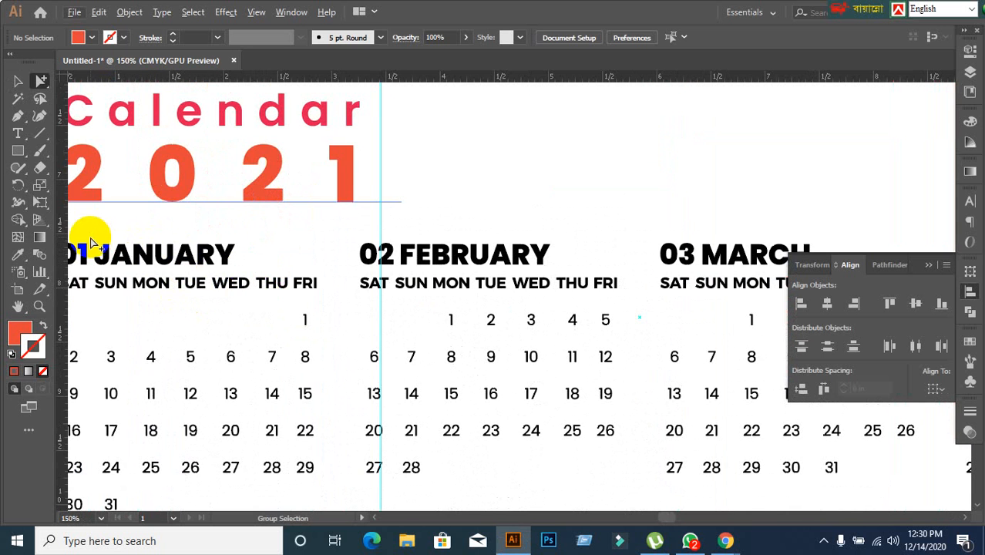
pyautogui.moveTo(98, 242); pyautogui.dragTo(220, 253)
pyautogui.hotkey('ctrl', 'z')
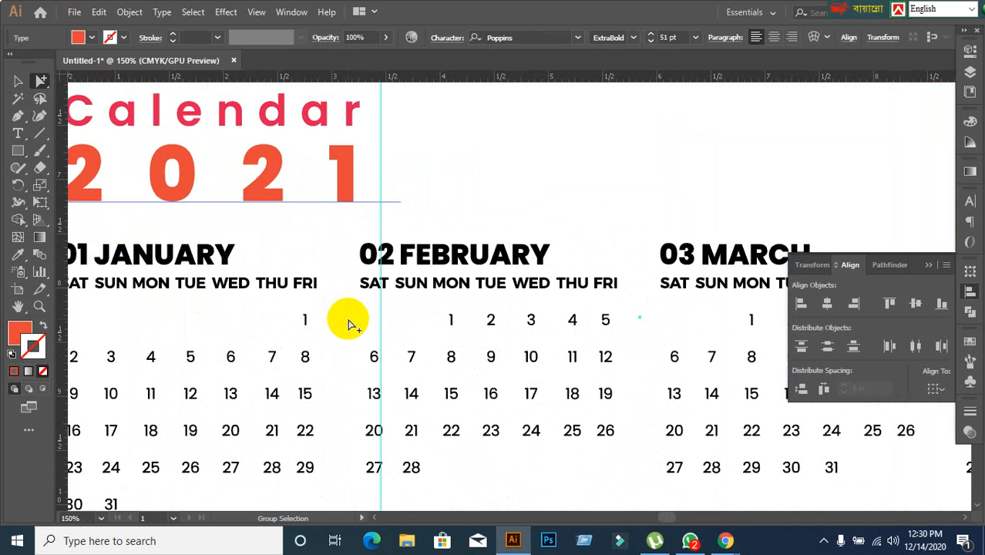
# Unlock the guides and delete the extra horizontal and vertical guides that cross the calendar inside its margins.
pyautogui.scroll(-3, 348, 319)
pyautogui.scroll(-3, 348, 320)
pyautogui.scroll(2, 433, 397)
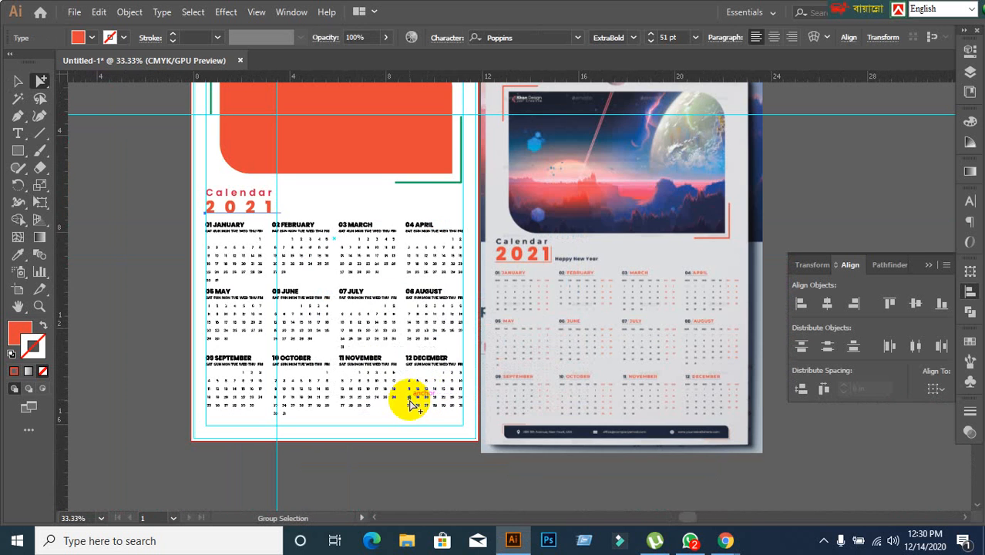
pyautogui.scroll(1, 308, 345)
pyautogui.click(17, 81)
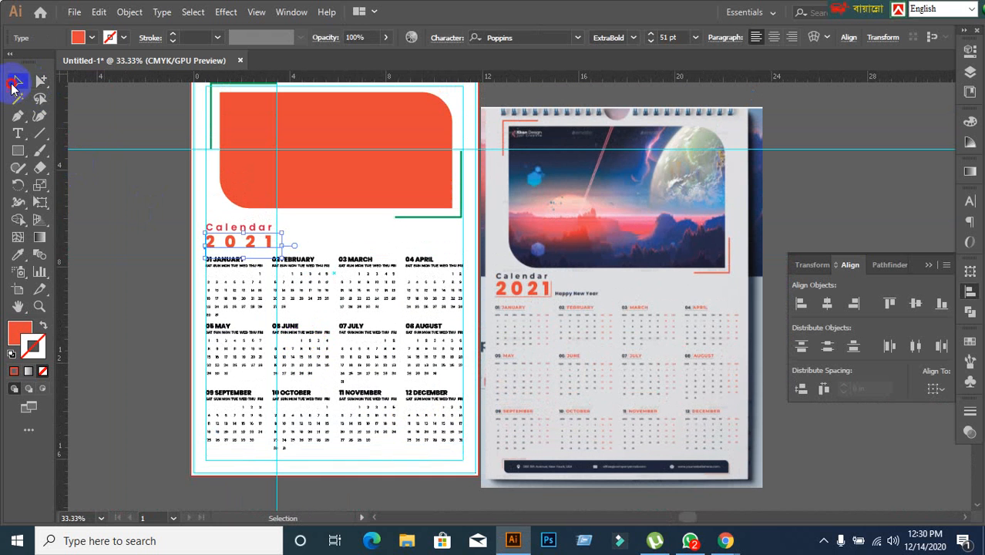
pyautogui.rightClick(131, 188)
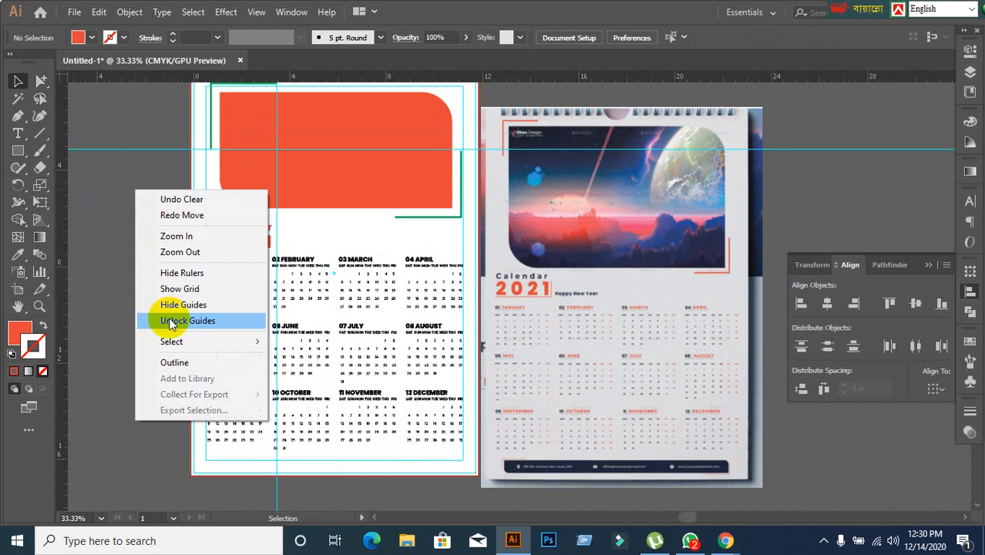
pyautogui.click(146, 321)
pyautogui.moveTo(121, 204); pyautogui.dragTo(120, 241)
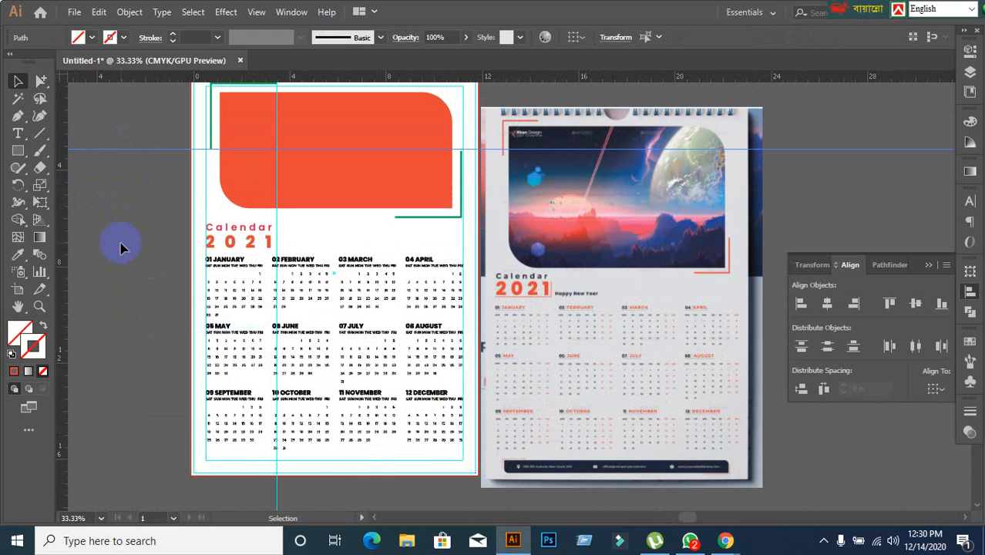
pyautogui.press('Delete')
# Draw a thin footer rectangle below the last month row, just inside the side margin guides and straddling the bottom margin guide.
pyautogui.scroll(-3, 131, 254)
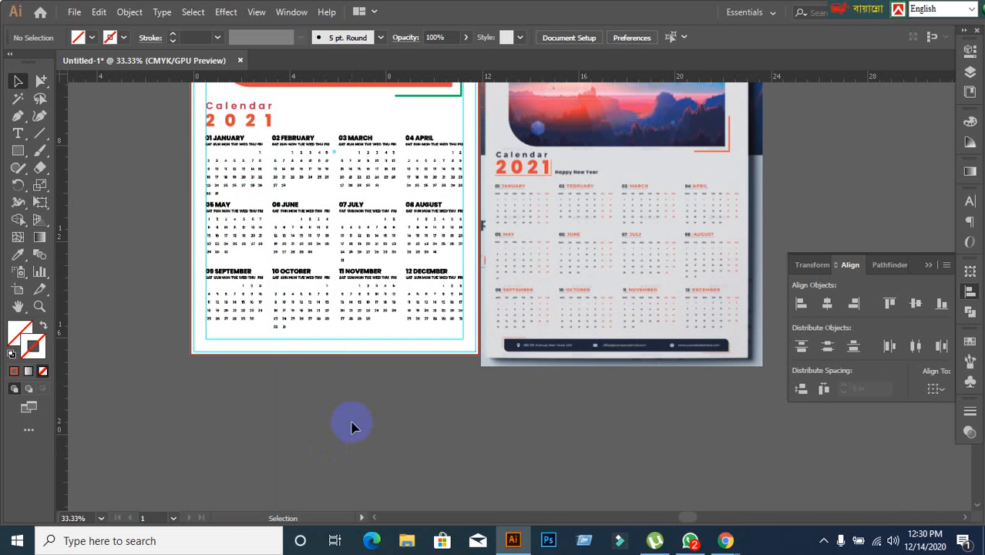
pyautogui.scroll(2, 677, 405)
pyautogui.scroll(1, 677, 405)
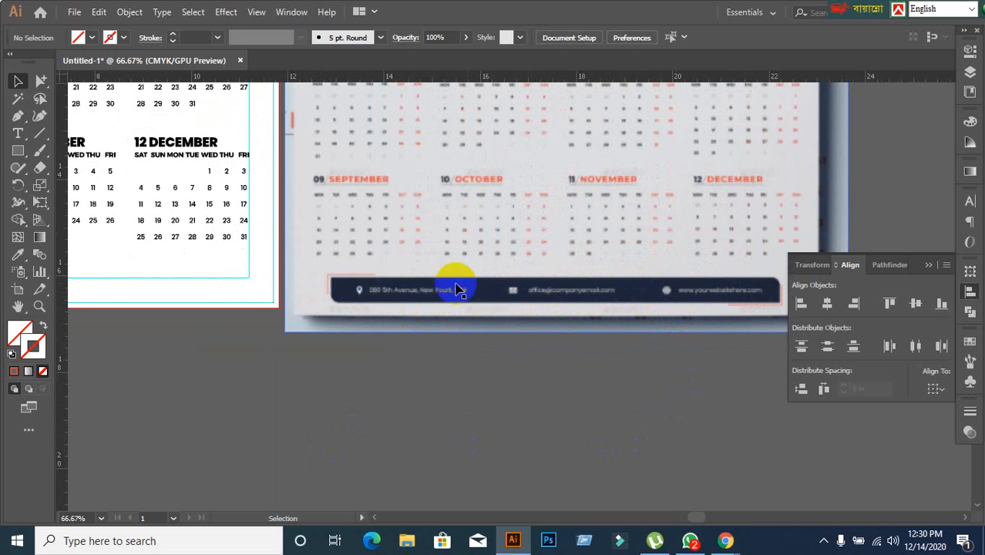
pyautogui.hotkey('ctrl', '-')
pyautogui.hotkey('ctrl', '-')
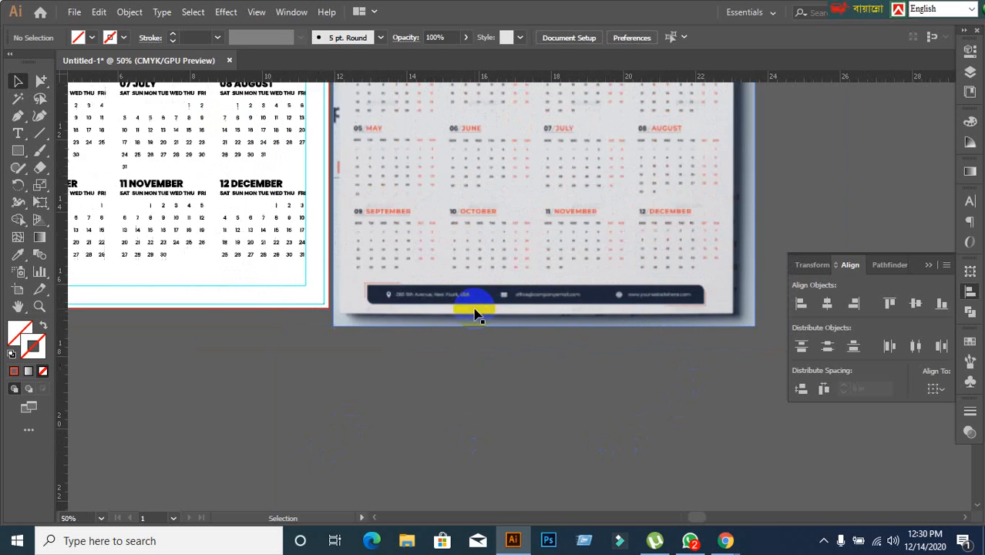
pyautogui.moveTo(328, 346); pyautogui.dragTo(417, 366)
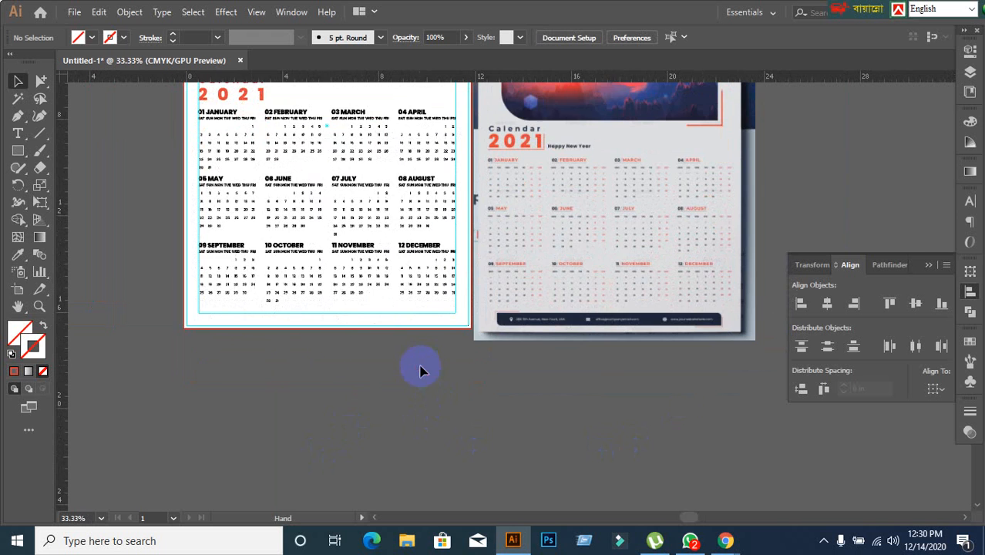
pyautogui.hotkey('ctrl', '+')
pyautogui.click(19, 151)
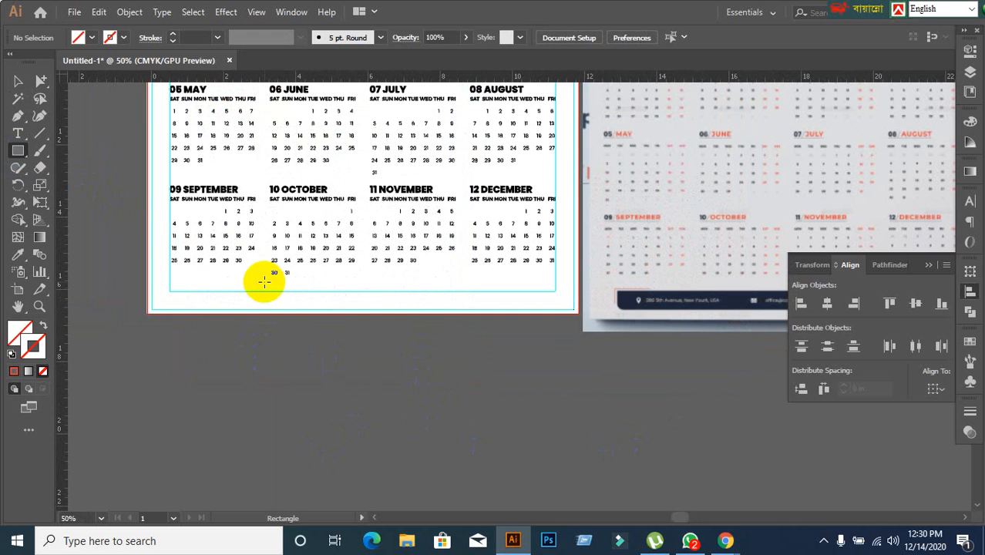
pyautogui.hotkey('ctrl', '-')
pyautogui.hotkey('ctrl', '-')
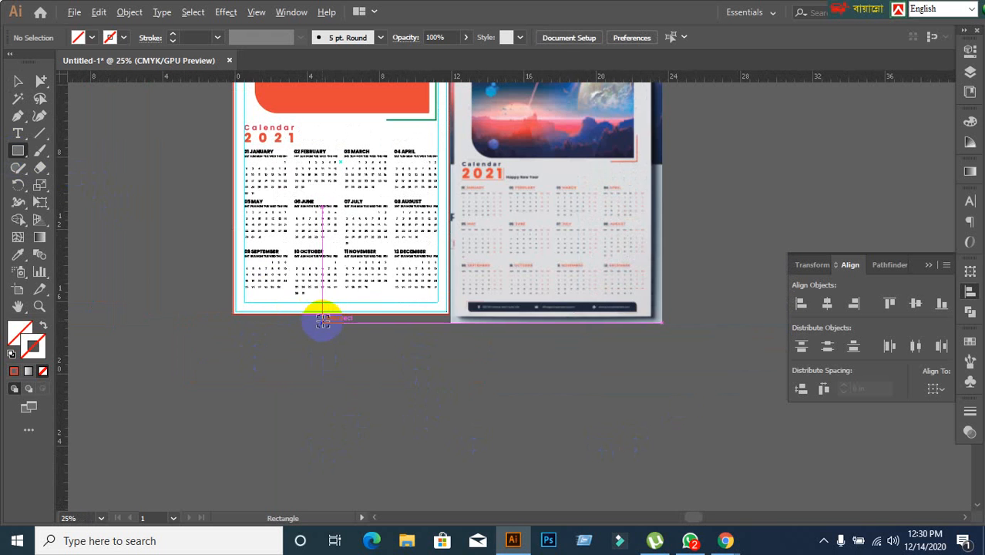
pyautogui.scroll(1, 324, 318)
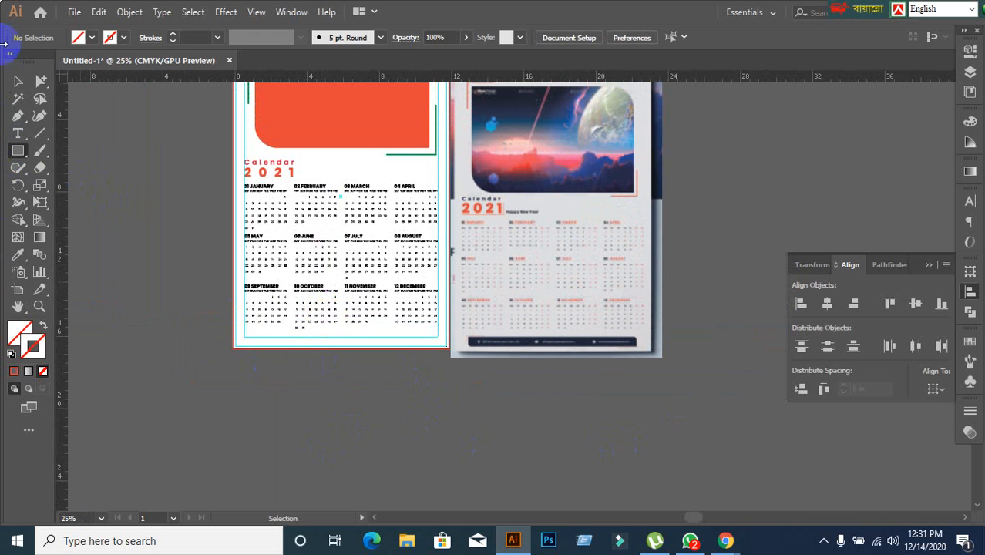
pyautogui.scroll(1, 281, 239)
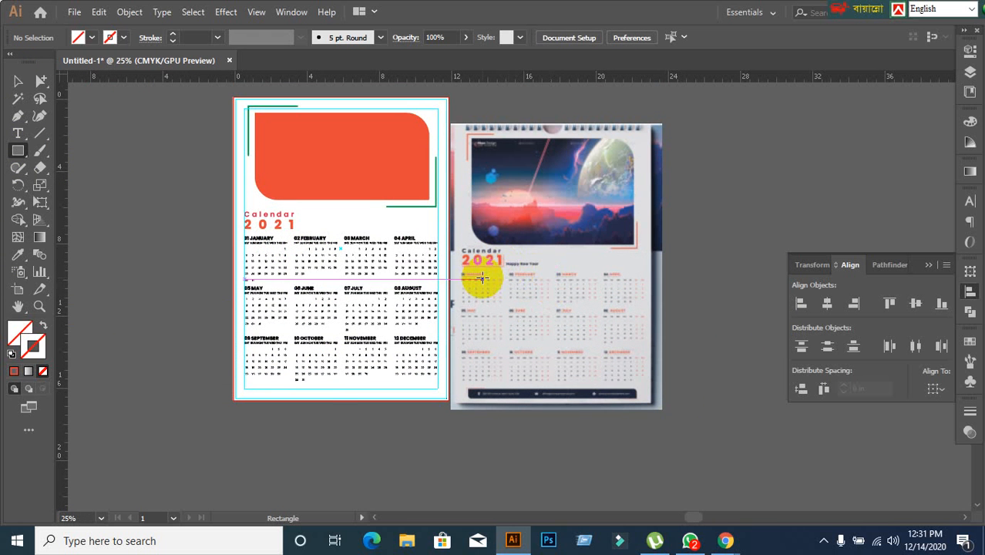
pyautogui.scroll(1, 319, 444)
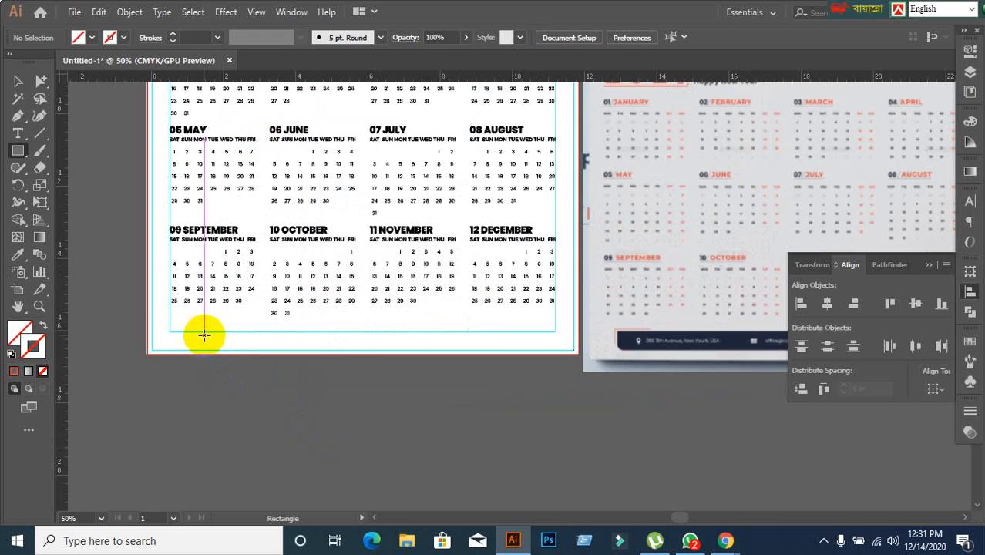
pyautogui.moveTo(179, 326); pyautogui.dragTo(549, 343)
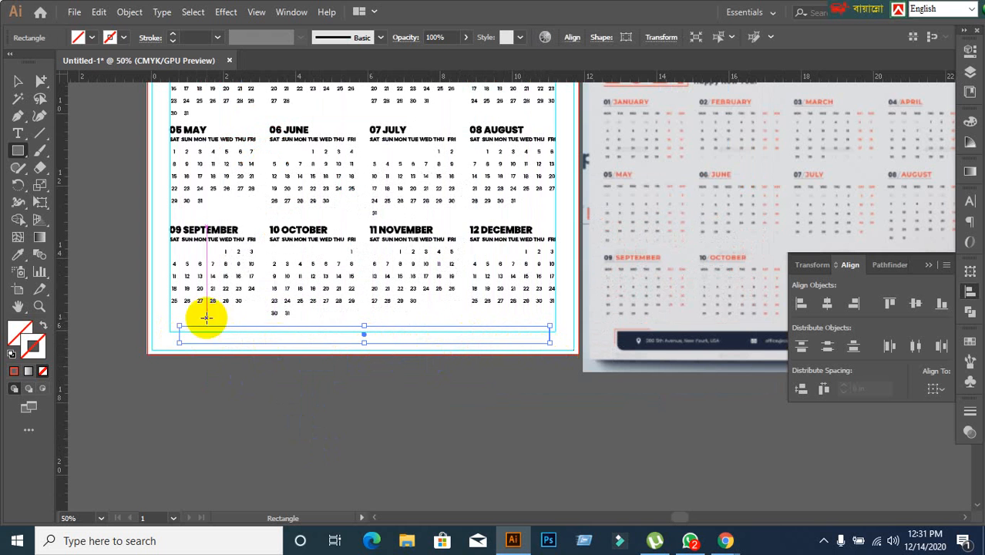
# Fill the footer bar with solid orange and round its upper-right and lower-left corners like the reference footer.
pyautogui.click(16, 84)
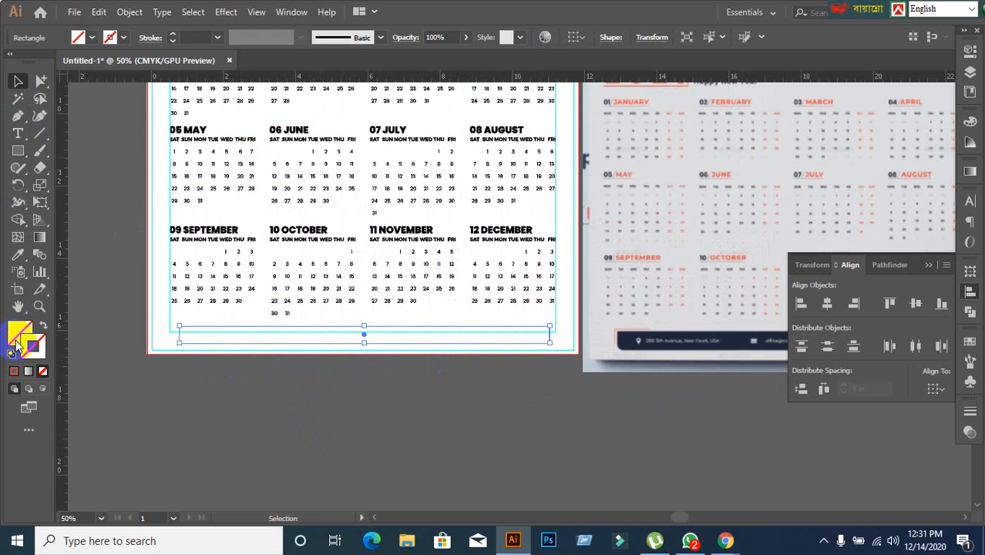
pyautogui.click(13, 371)
pyautogui.scroll(3, 202, 376)
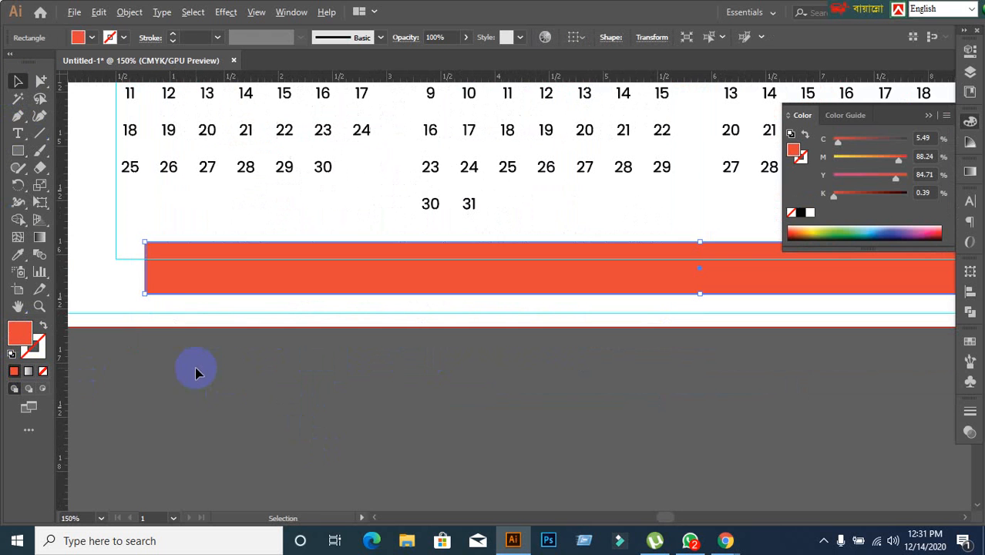
pyautogui.scroll(-1, 424, 390)
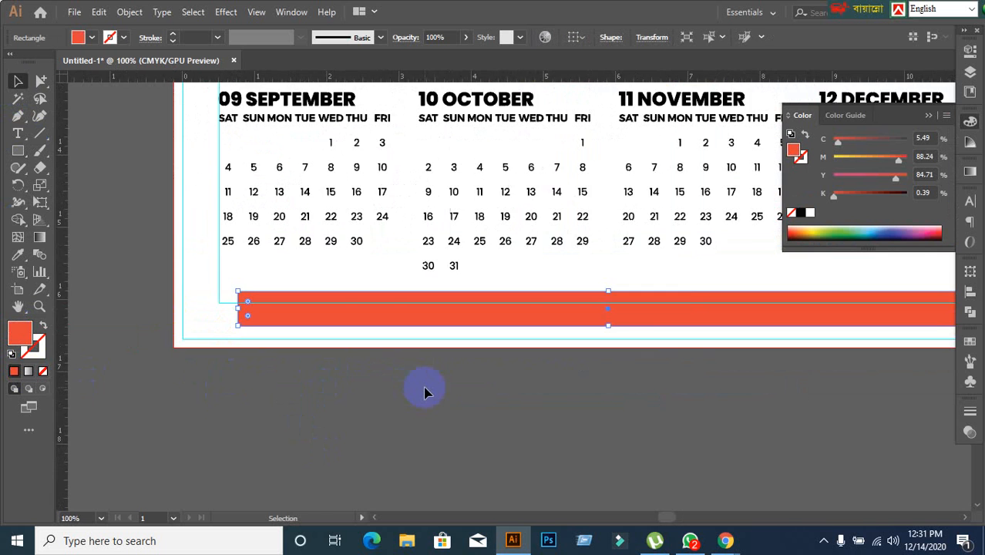
pyautogui.moveTo(432, 387); pyautogui.dragTo(322, 378)
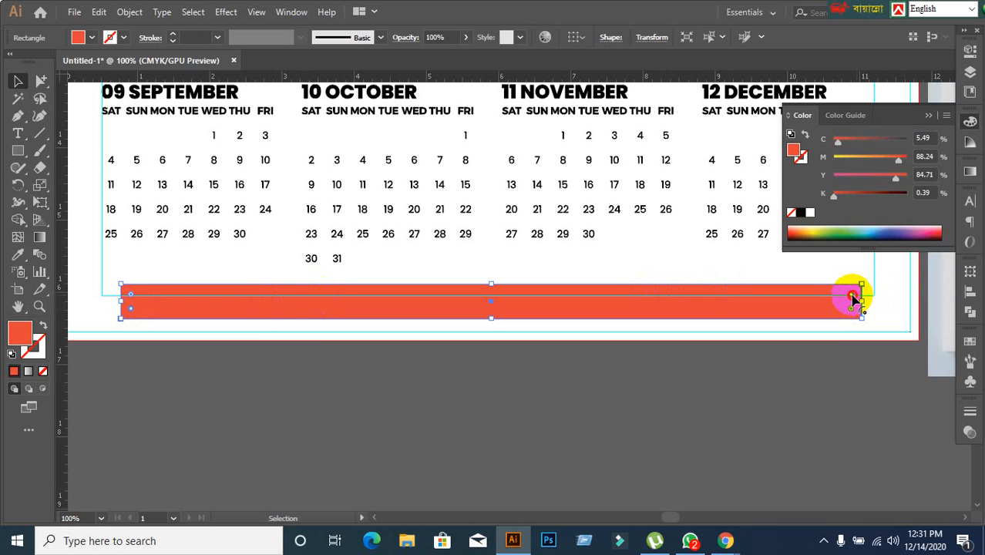
pyautogui.moveTo(851, 297); pyautogui.dragTo(839, 303)
pyautogui.click(554, 420)
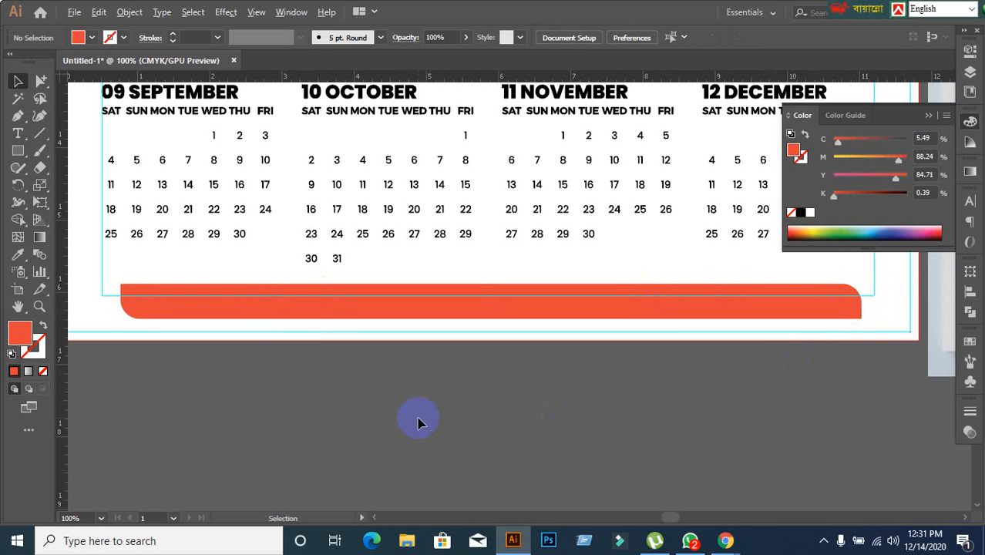
# Compare the calendar's footer bar and month grids with the reference design.
pyautogui.scroll(-2, 418, 422)
pyautogui.moveTo(532, 443); pyautogui.dragTo(443, 423)
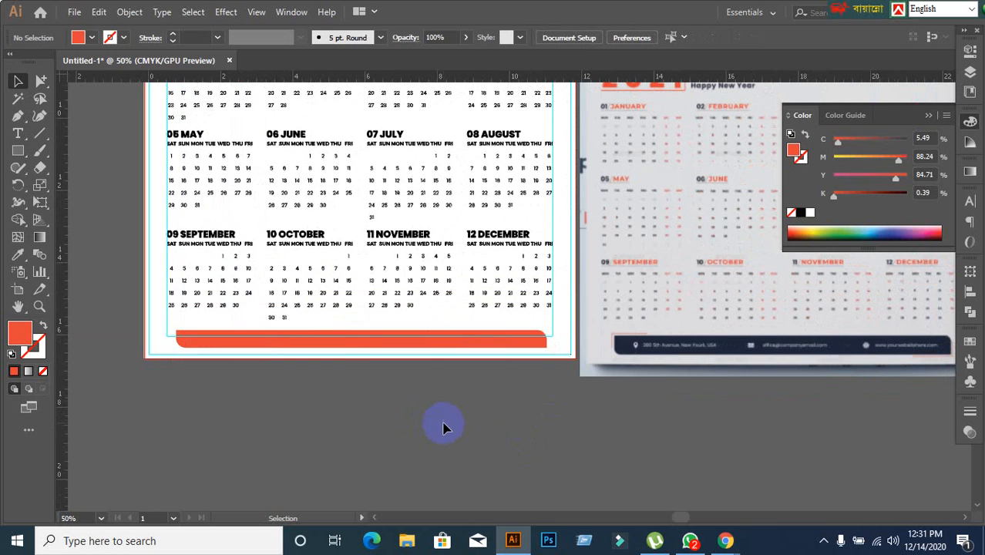
pyautogui.scroll(3, 381, 412)
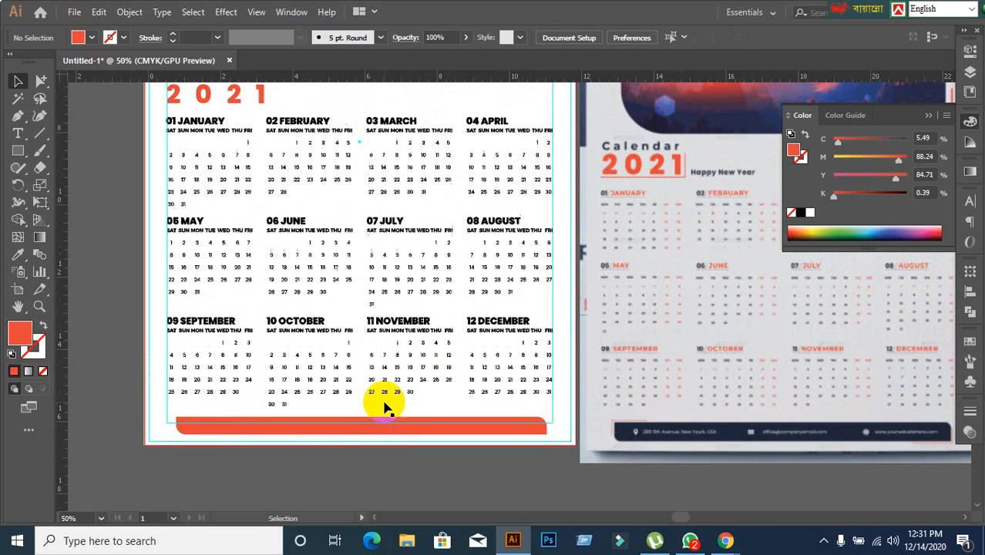
pyautogui.scroll(1, 402, 455)
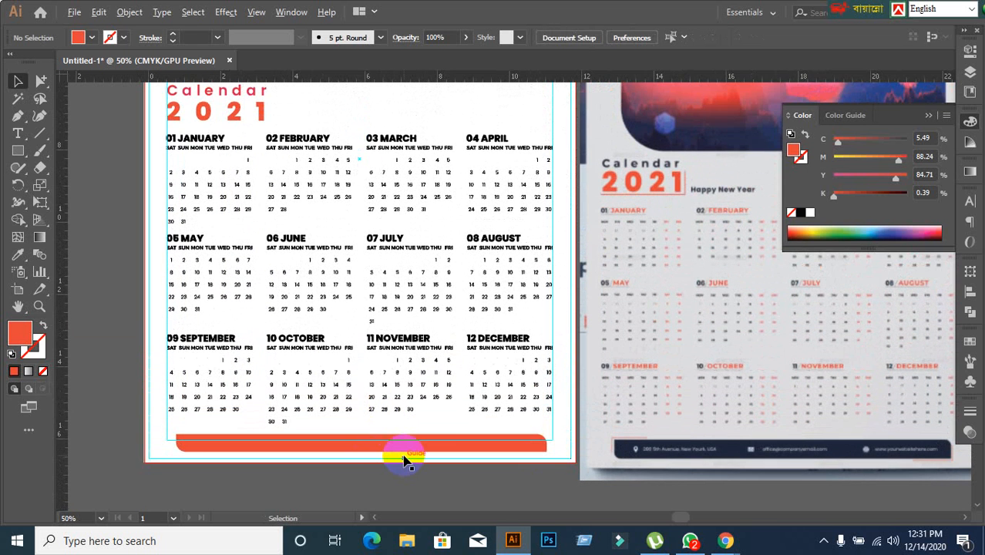
pyautogui.scroll(-1, 402, 460)
pyautogui.scroll(2, 402, 460)
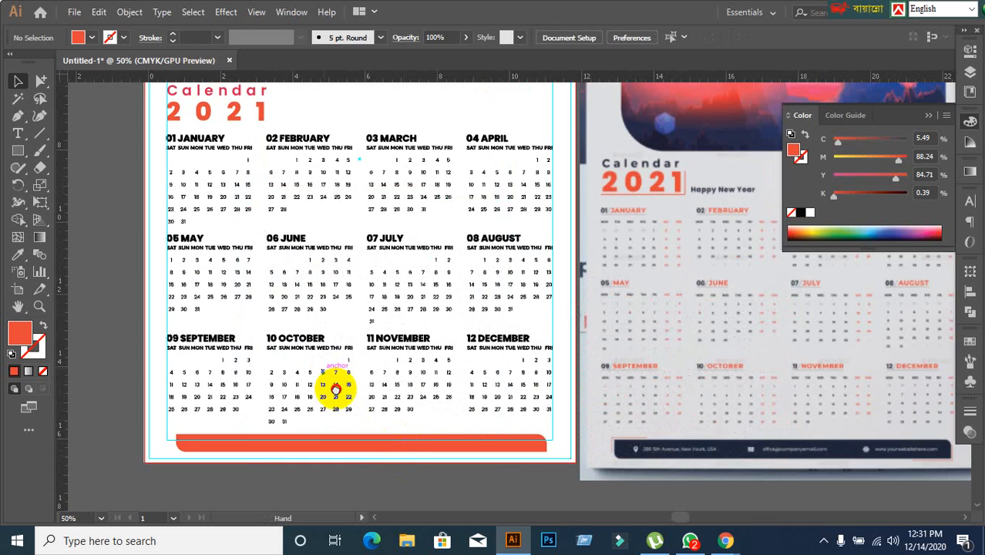
pyautogui.scroll(1, 332, 389)
pyautogui.click(189, 265)
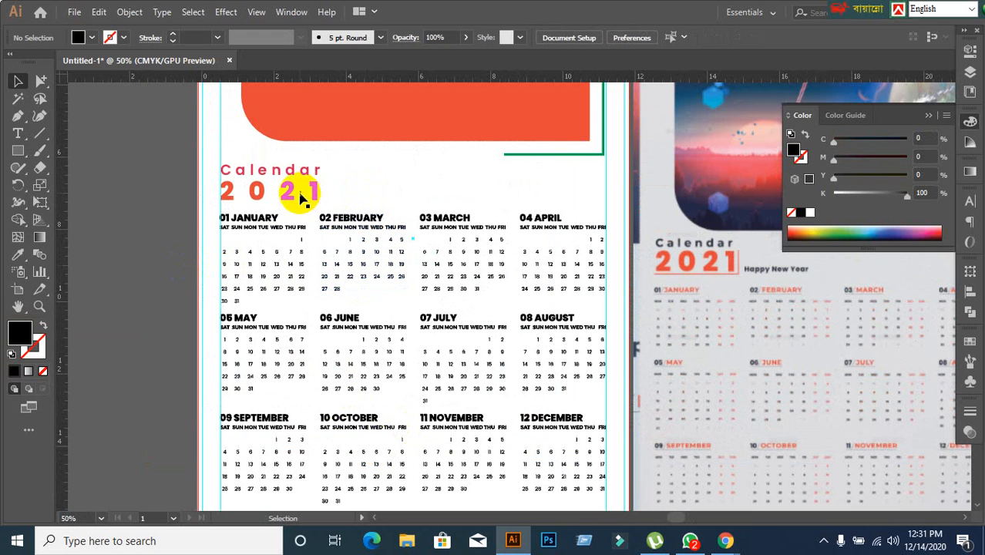
# Convert the "Calendar" and "2021" title texts to outlines and deselect them.
pyautogui.click(297, 194)
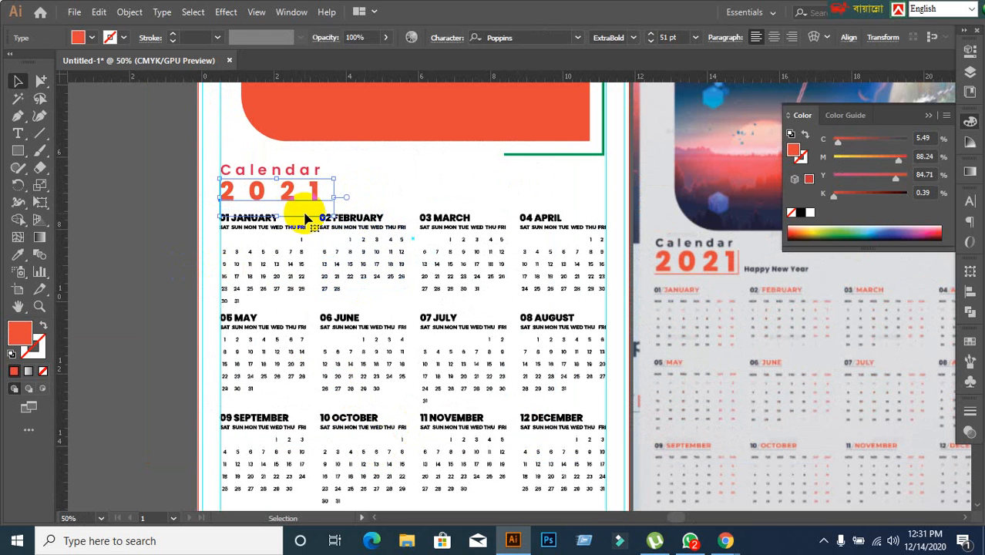
pyautogui.keyDown('shift'); pyautogui.click(292, 172); pyautogui.keyUp('shift')
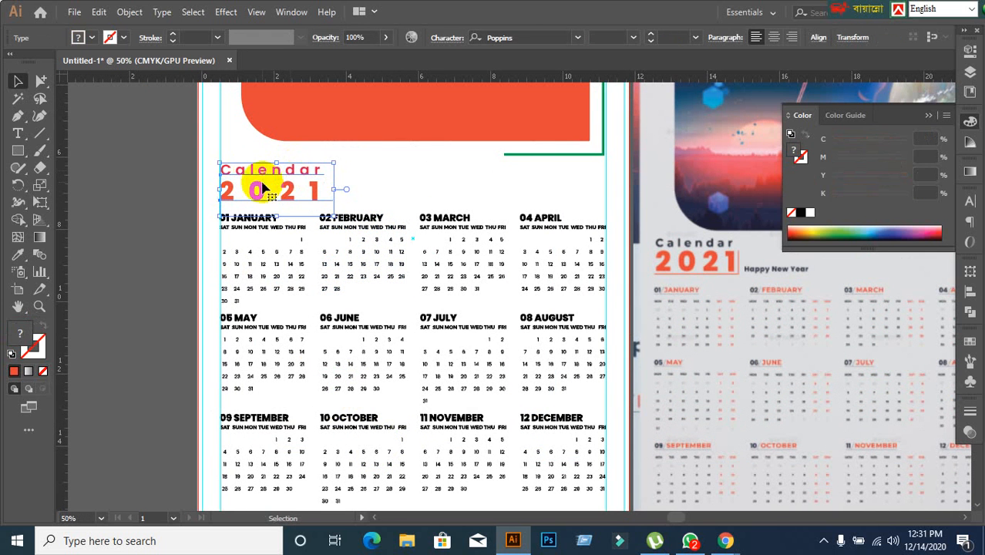
pyautogui.rightClick(255, 172)
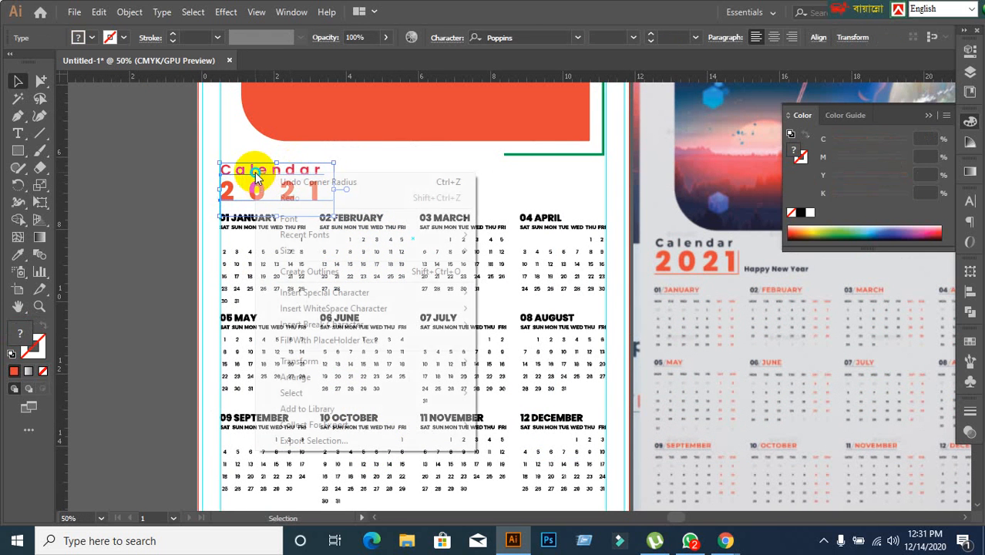
pyautogui.click(324, 269)
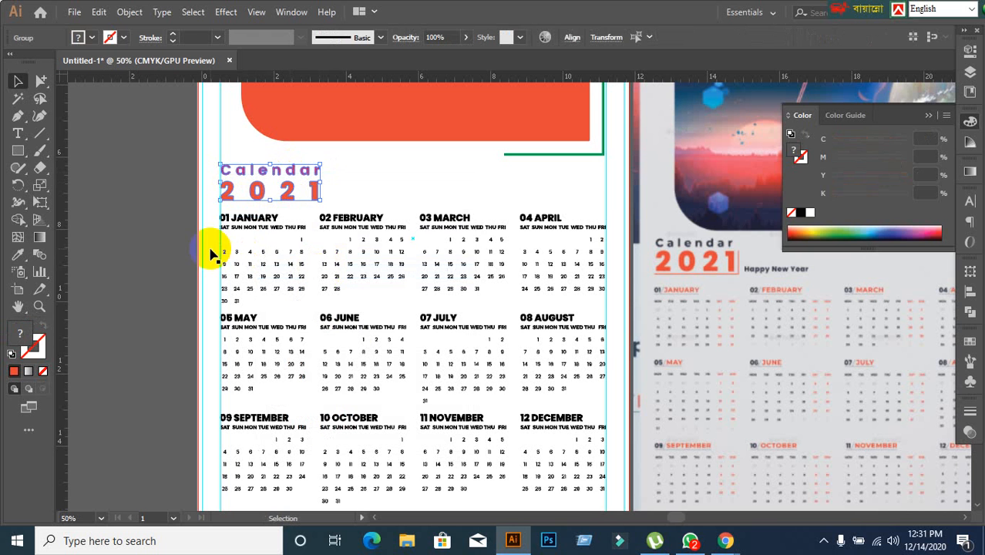
pyautogui.click(165, 224)
pyautogui.scroll(1, 204, 248)
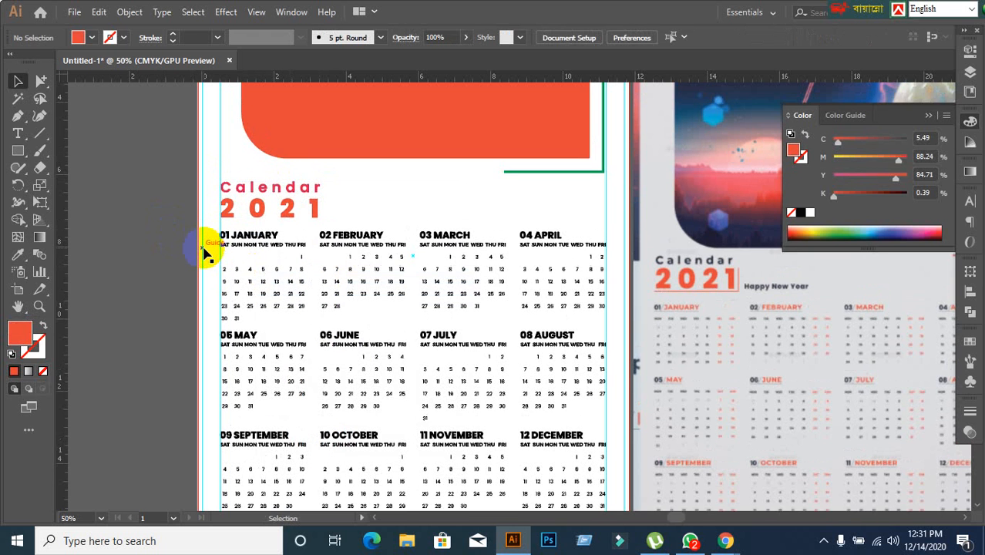
# Recolour the calendar's upper-left corner accent with the orange sampled from the reference design's "2021" text.
pyautogui.scroll(-1, 205, 248)
pyautogui.scroll(1, 189, 255)
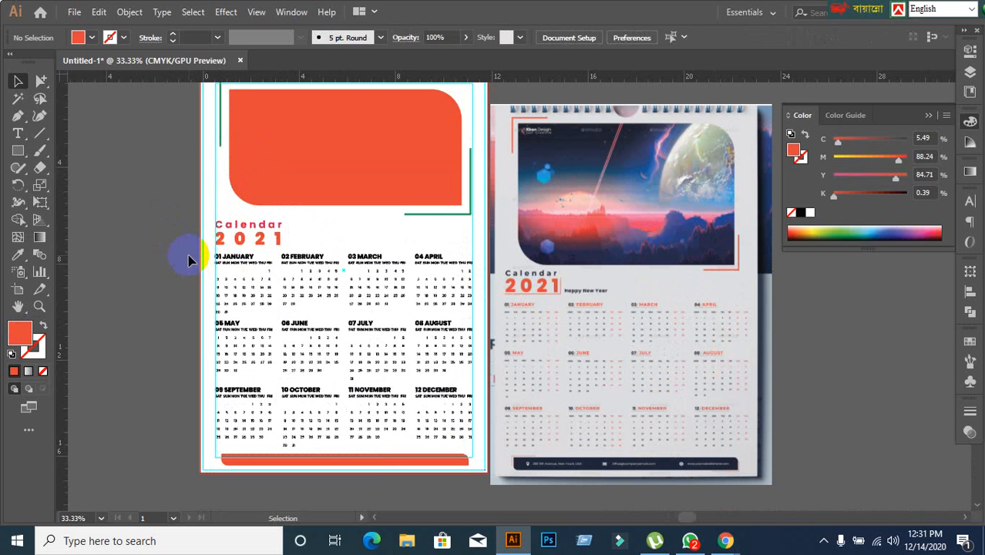
pyautogui.moveTo(264, 136); pyautogui.dragTo(220, 132)
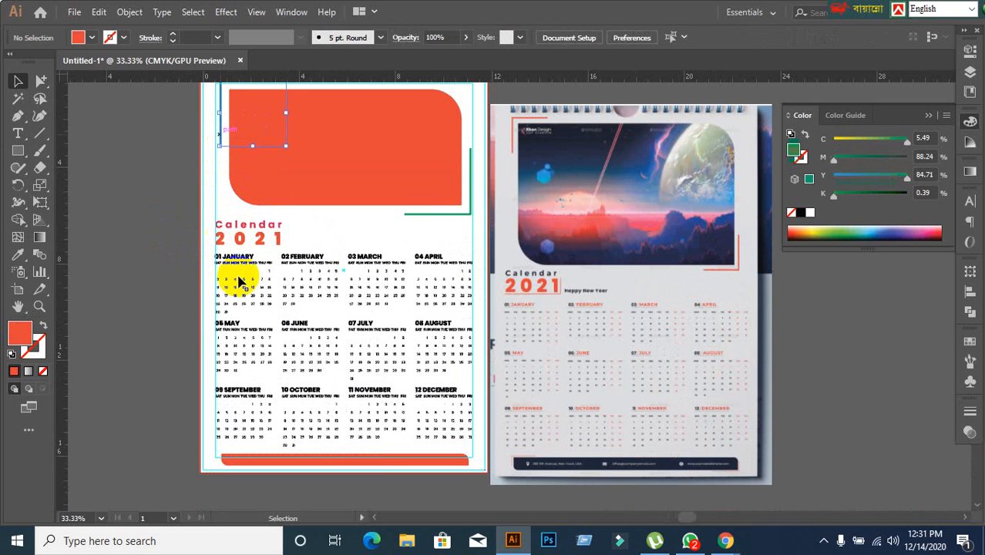
pyautogui.click(16, 259)
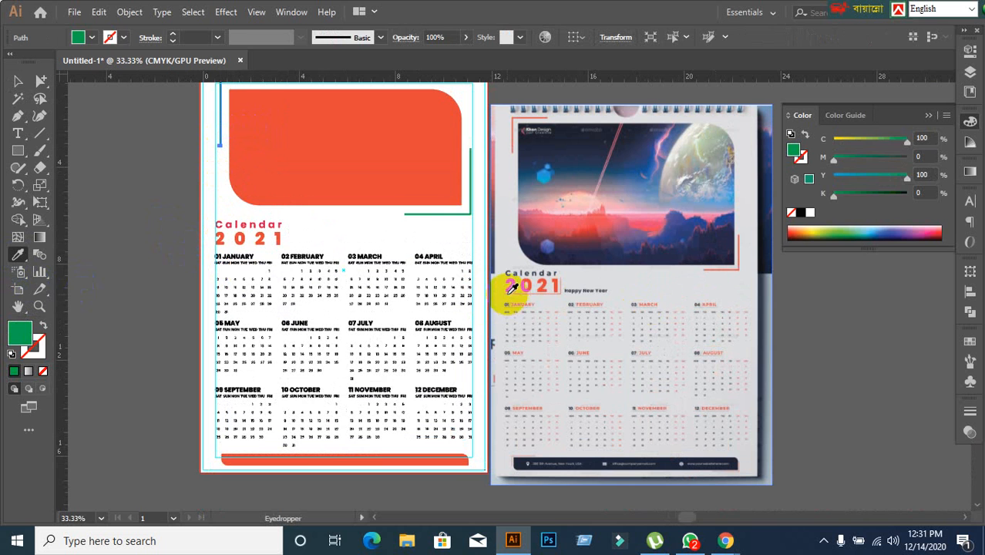
pyautogui.click(509, 278)
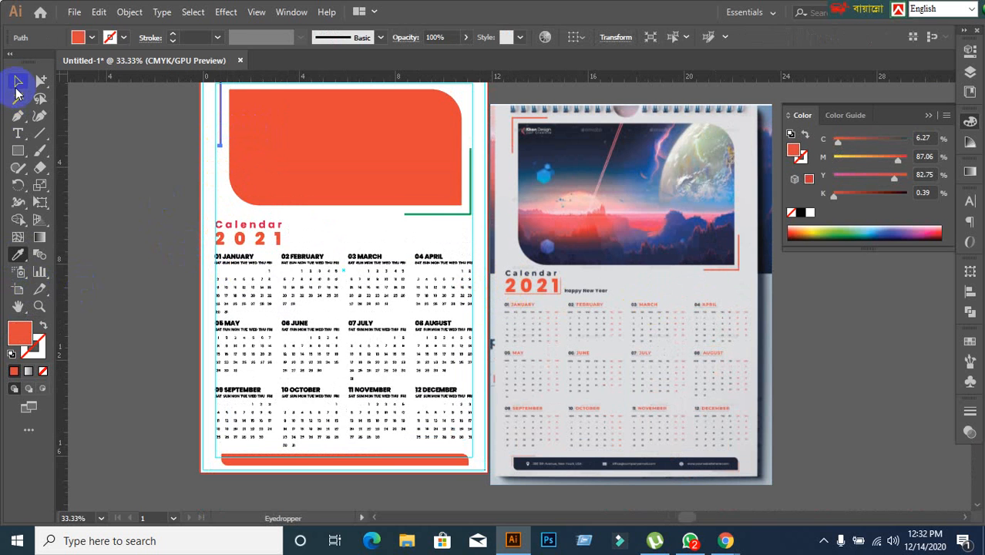
pyautogui.click(17, 82)
pyautogui.click(119, 127)
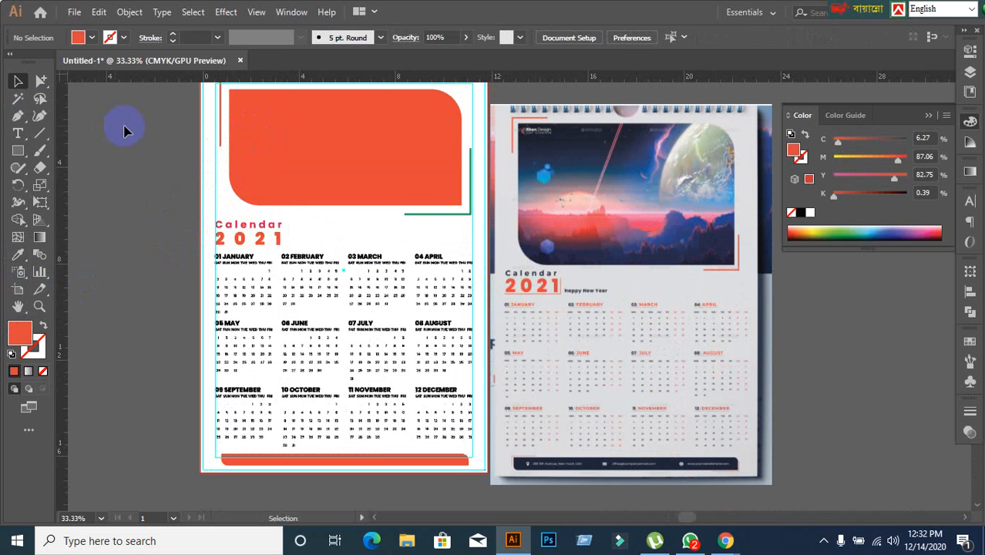
# Recolour the lower-right corner accent with the calendar's "2021" title orange, and match the upper-left accent to the large rounded panel's orange.
pyautogui.click(457, 218)
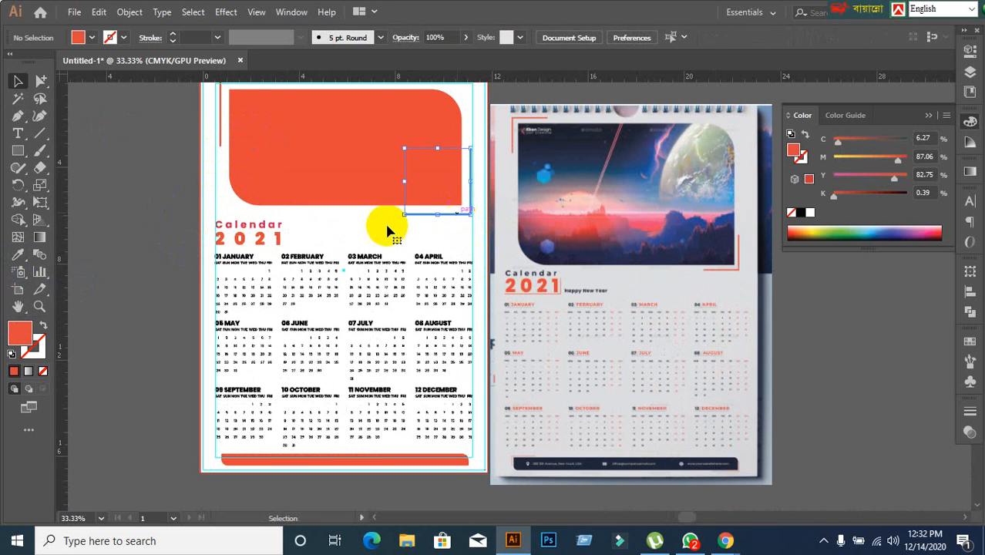
pyautogui.click(18, 254)
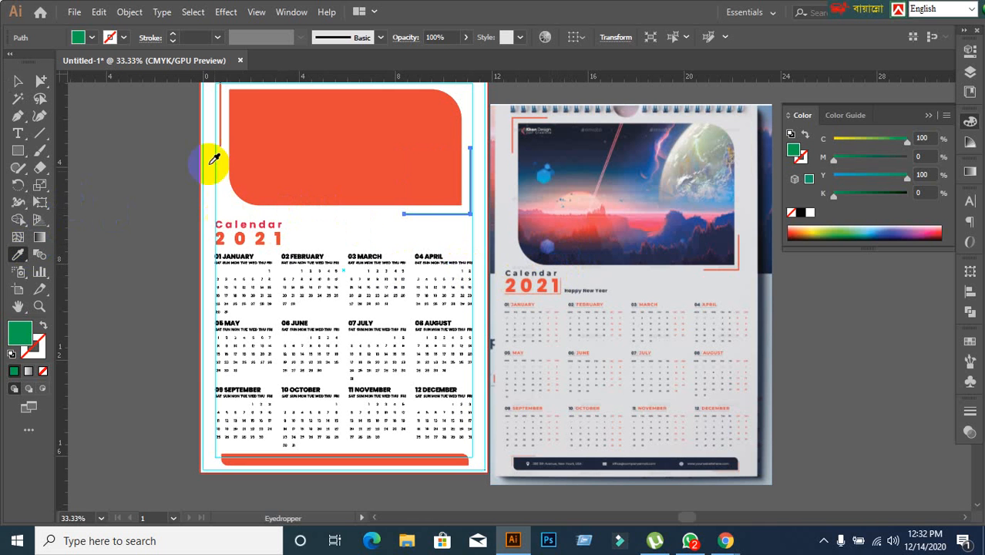
pyautogui.click(248, 237)
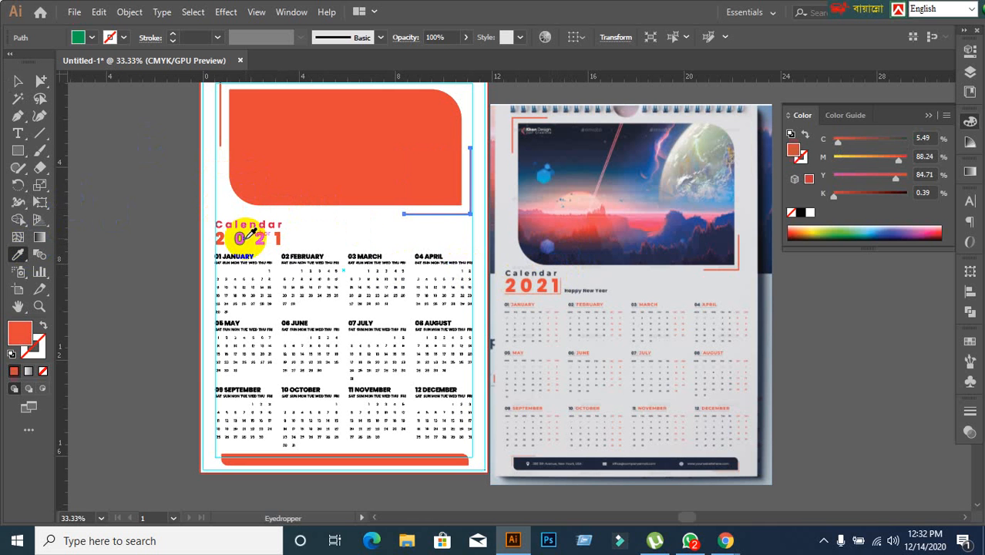
pyautogui.click(19, 82)
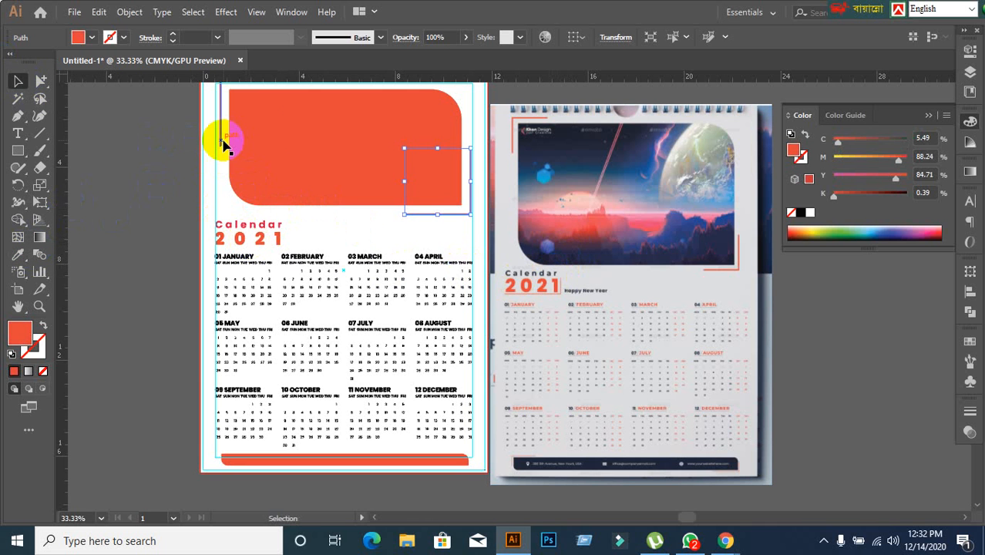
pyautogui.click(222, 142)
pyautogui.click(17, 254)
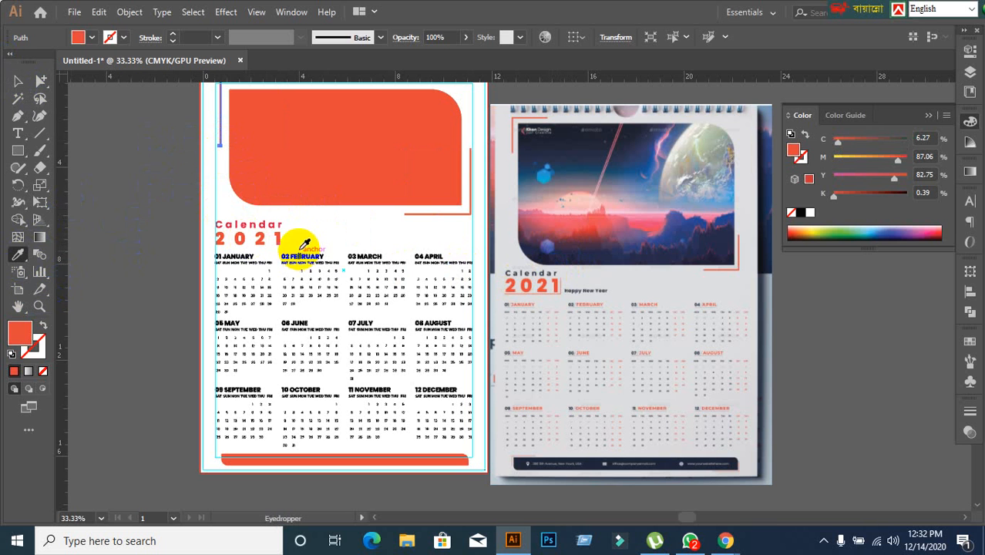
pyautogui.click(281, 150)
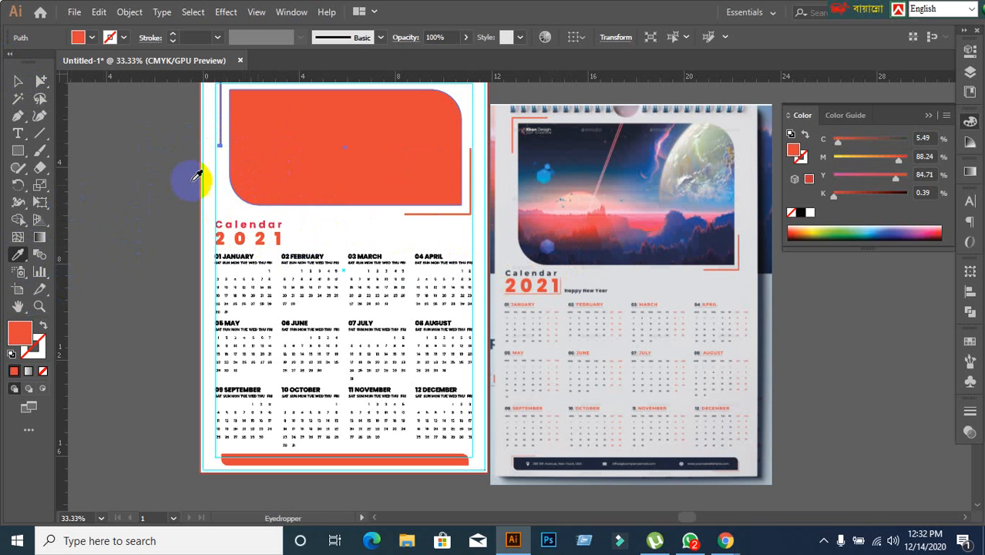
pyautogui.click(18, 82)
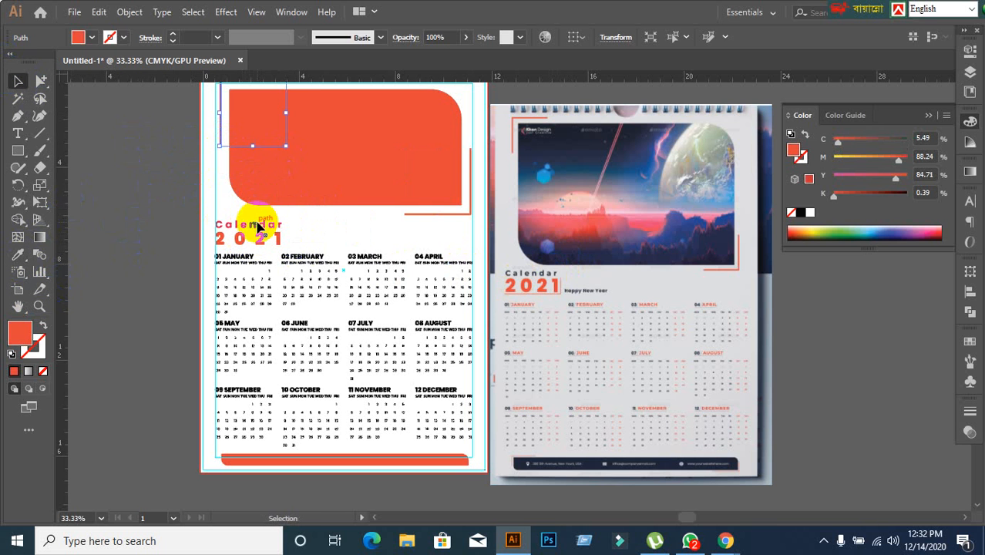
# Fill the outlined "Calendar" title with dark grey #3f3f3f and deselect it.
pyautogui.click(258, 225)
pyautogui.click(19, 255)
pyautogui.click(325, 110)
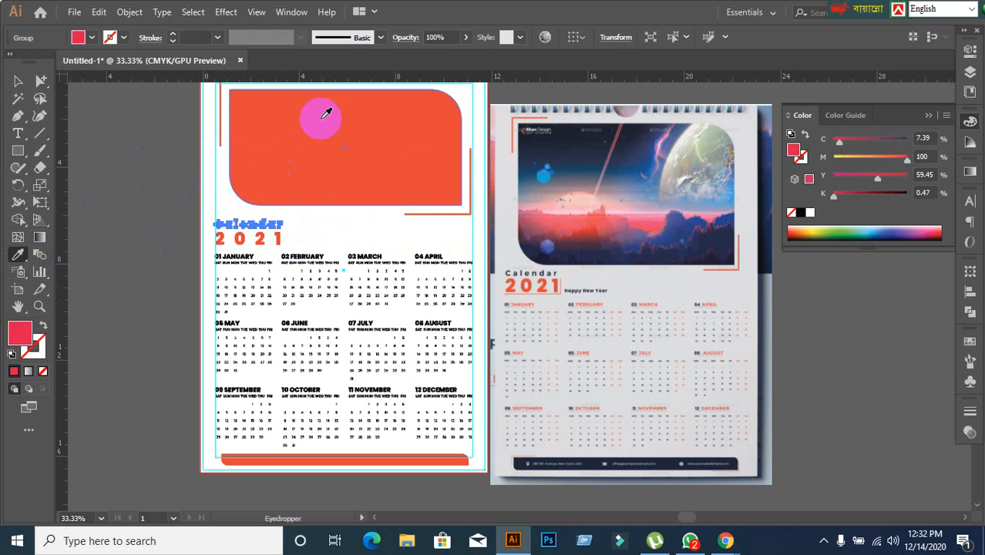
pyautogui.click(19, 81)
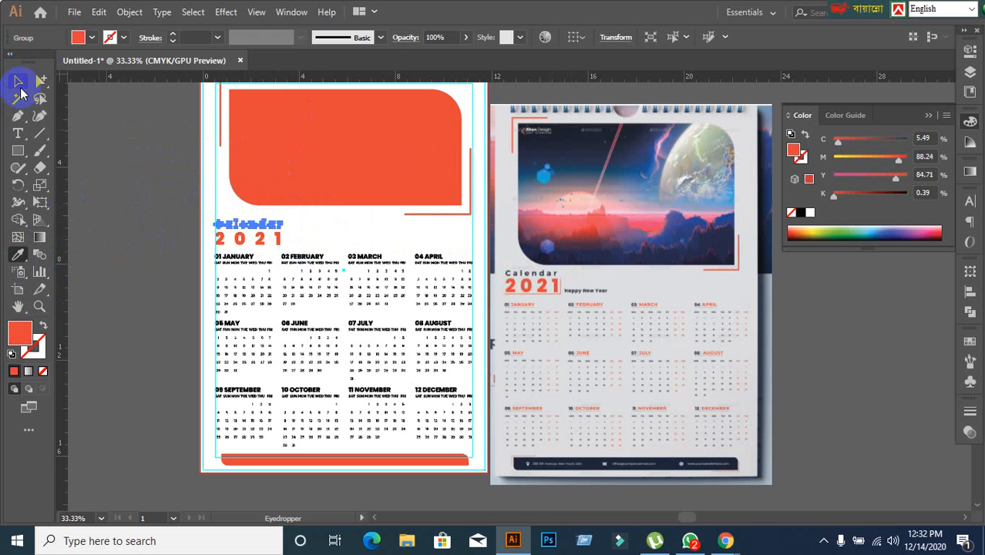
pyautogui.doubleClick(15, 343)
pyautogui.moveTo(403, 334)
pyautogui.mouseDown()
pyautogui.moveTo(319, 328)
pyautogui.moveTo(312, 336)
pyautogui.mouseUp()
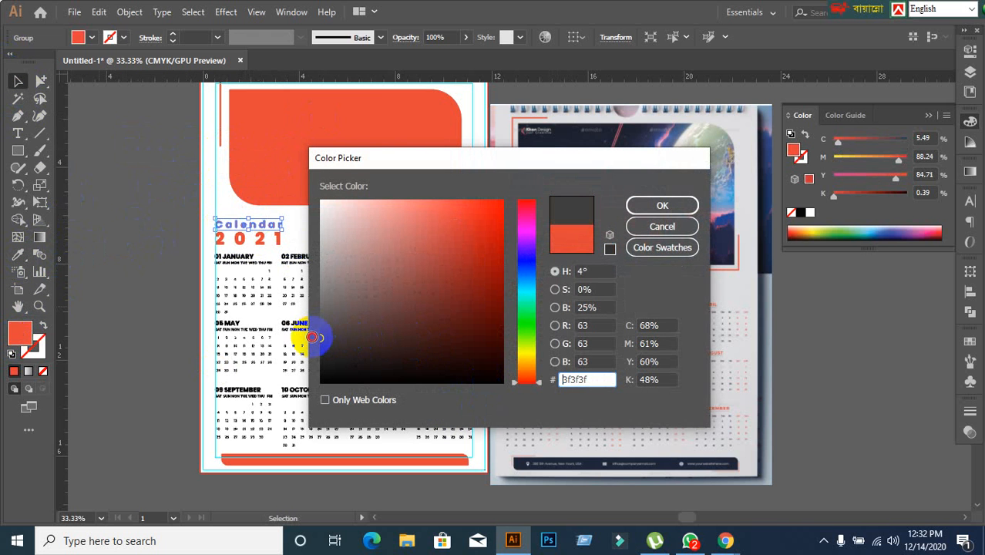
pyautogui.click(660, 207)
pyautogui.click(114, 347)
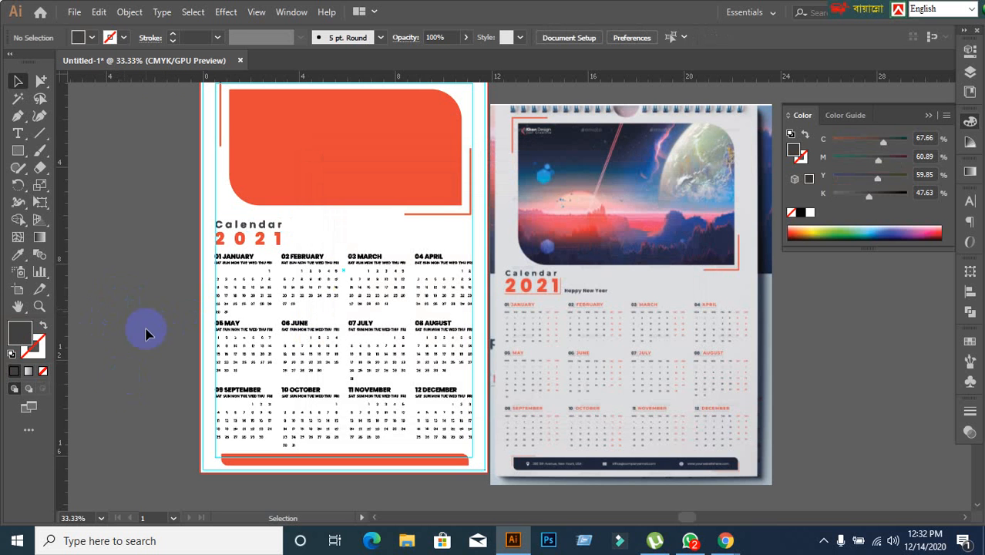
# Lock the guides on the calendar page.
pyautogui.scroll(1, 248, 312)
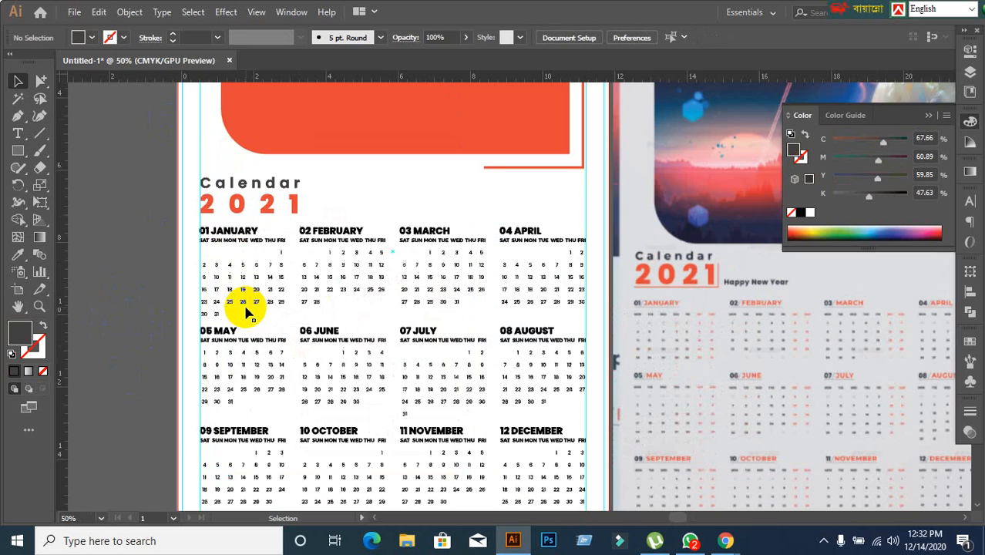
pyautogui.click(119, 277)
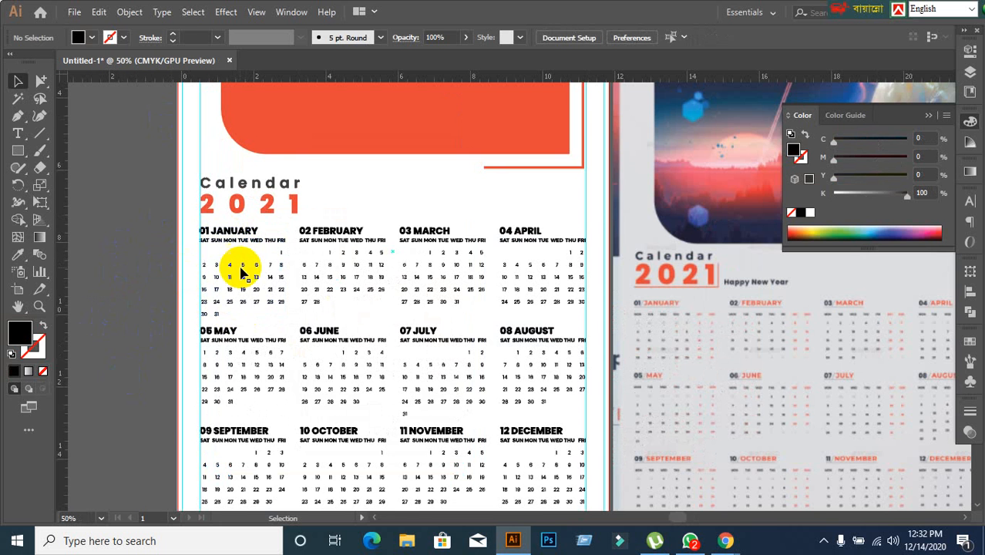
pyautogui.scroll(1, 237, 269)
pyautogui.scroll(-1, 270, 242)
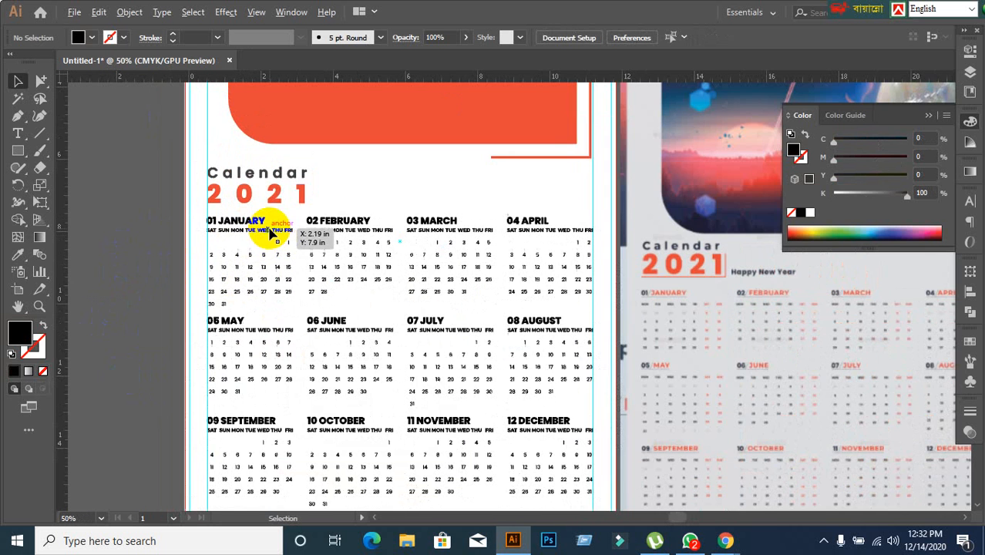
pyautogui.scroll(1, 214, 239)
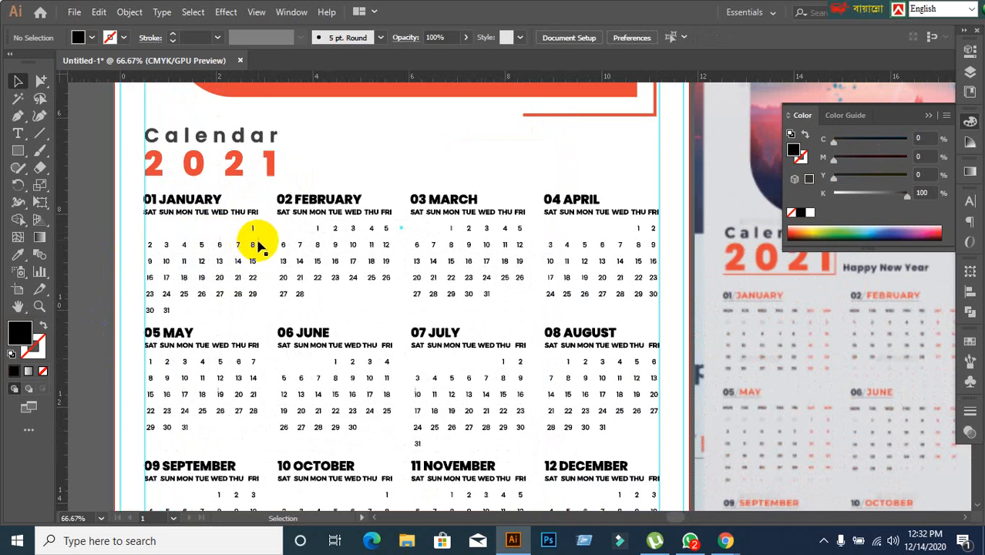
pyautogui.click(41, 81)
pyautogui.click(171, 194)
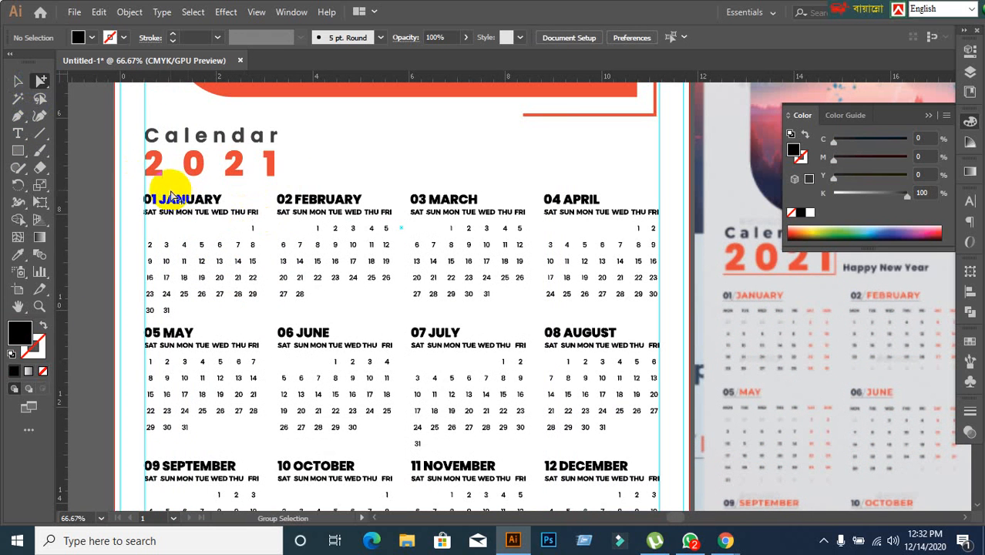
pyautogui.click(238, 268)
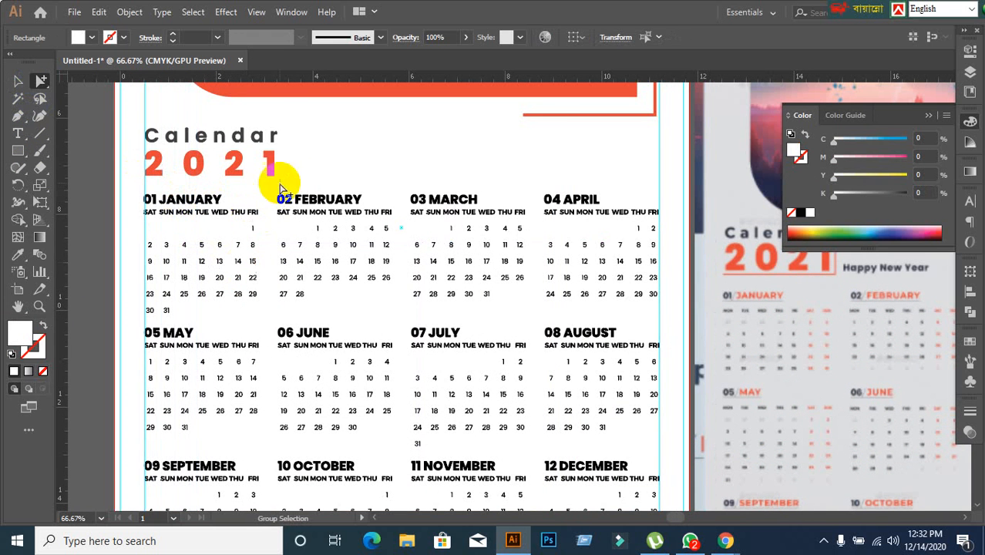
pyautogui.rightClick(366, 171)
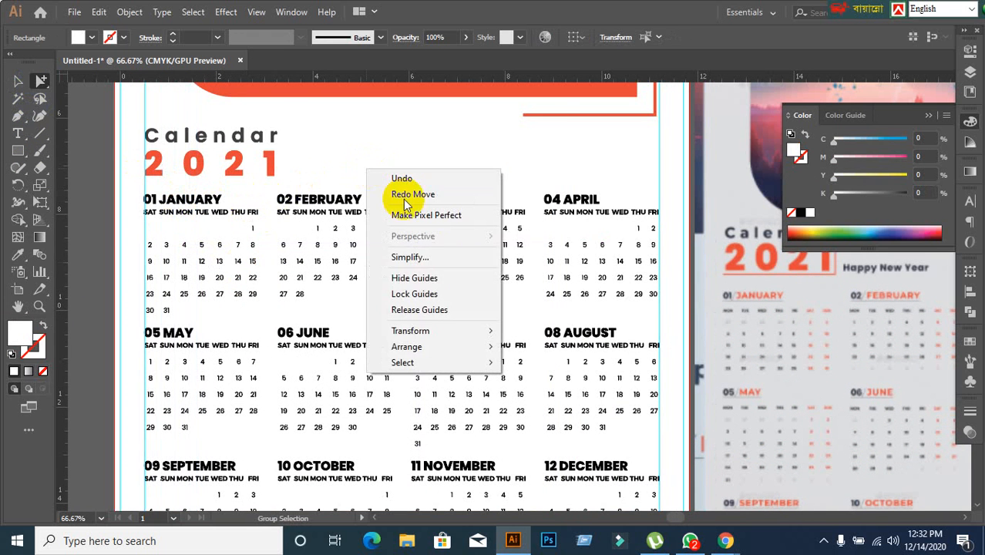
pyautogui.click(434, 289)
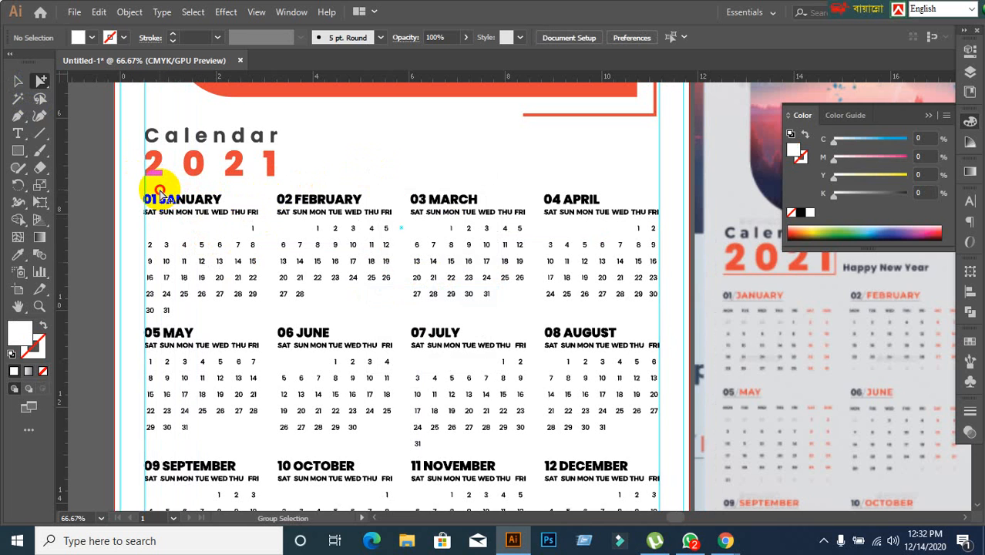
# Select only the month names JANUARY, FEBRUARY, MARCH and APRIL within their grouped headings, leaving out the month numbers.
pyautogui.moveTo(160, 191); pyautogui.dragTo(246, 199)
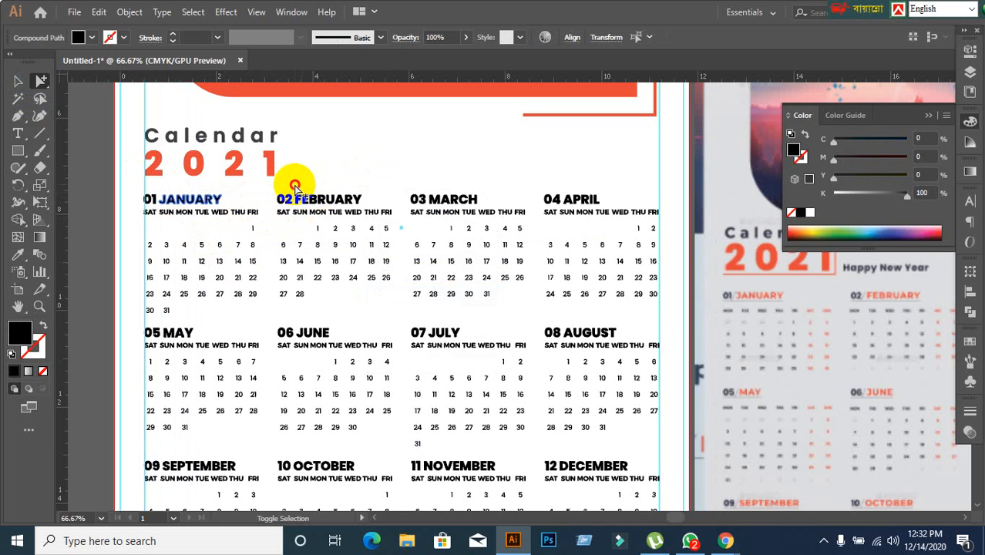
pyautogui.keyDown('shift'); pyautogui.click(361, 199); pyautogui.keyUp('shift')
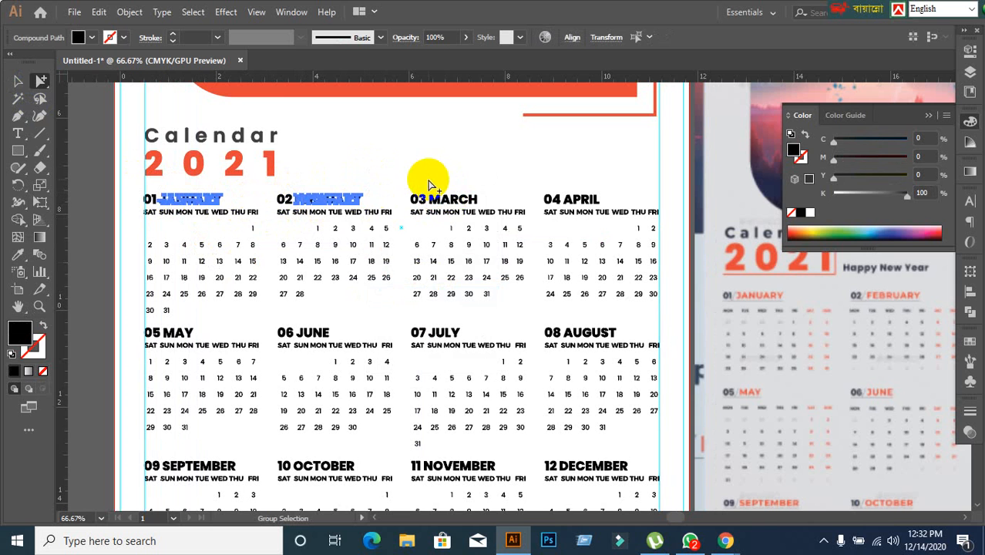
pyautogui.keyDown('shift'); pyautogui.click(439, 198); pyautogui.keyUp('shift')
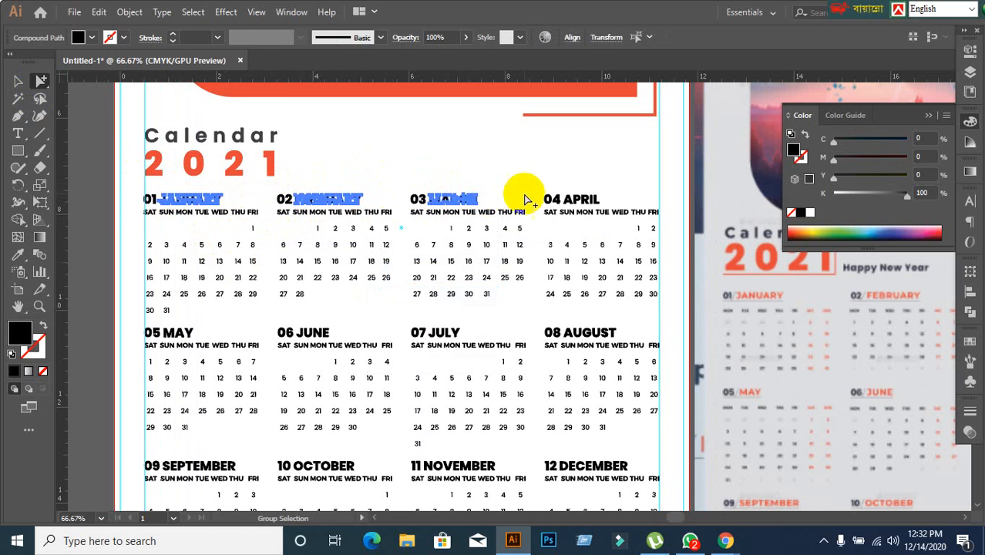
pyautogui.keyDown('shift'); pyautogui.click(568, 188); pyautogui.keyUp('shift')
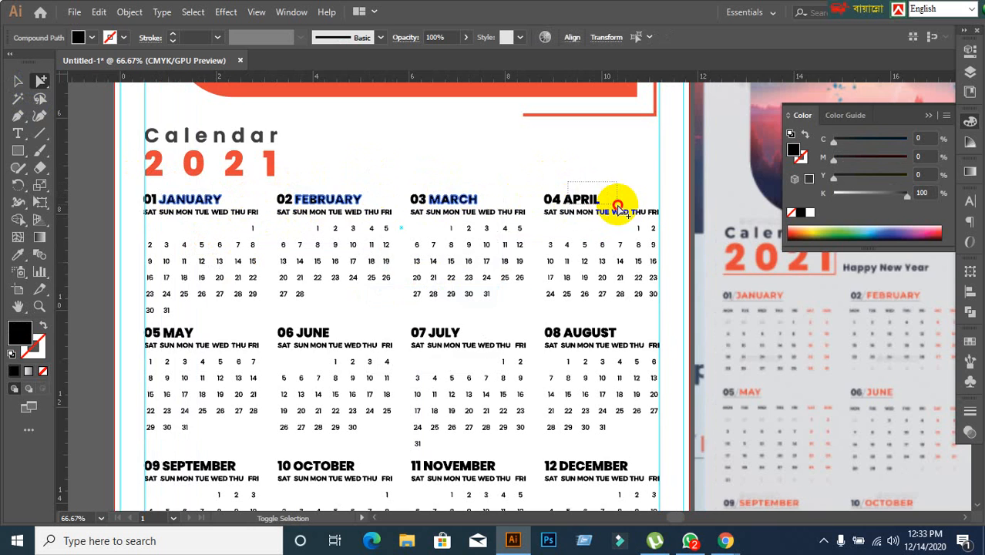
# Add the month names MAY, JUNE, JULY and AUGUST to the selection, without their numbers.
pyautogui.scroll(-1, 441, 284)
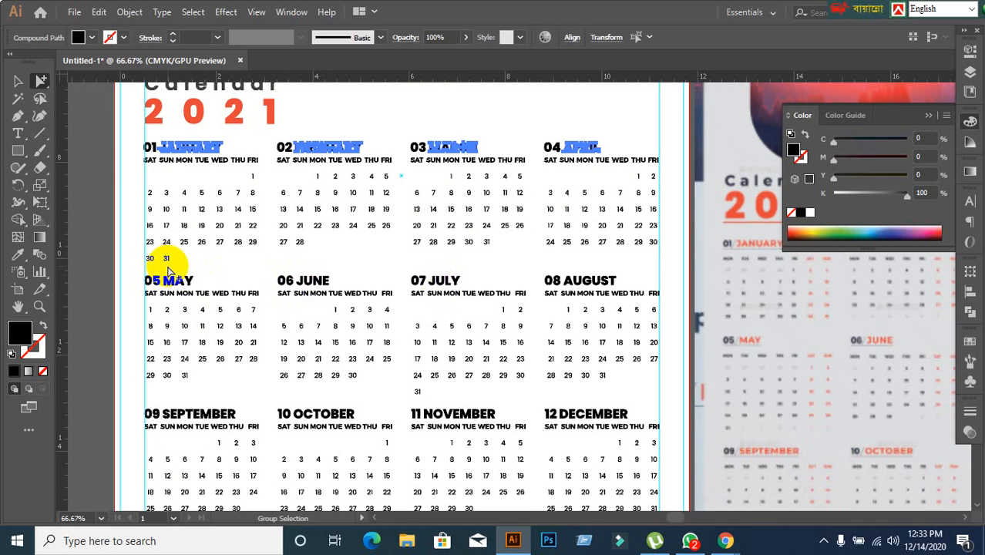
pyautogui.keyDown('shift'); pyautogui.click(201, 283); pyautogui.keyUp('shift')
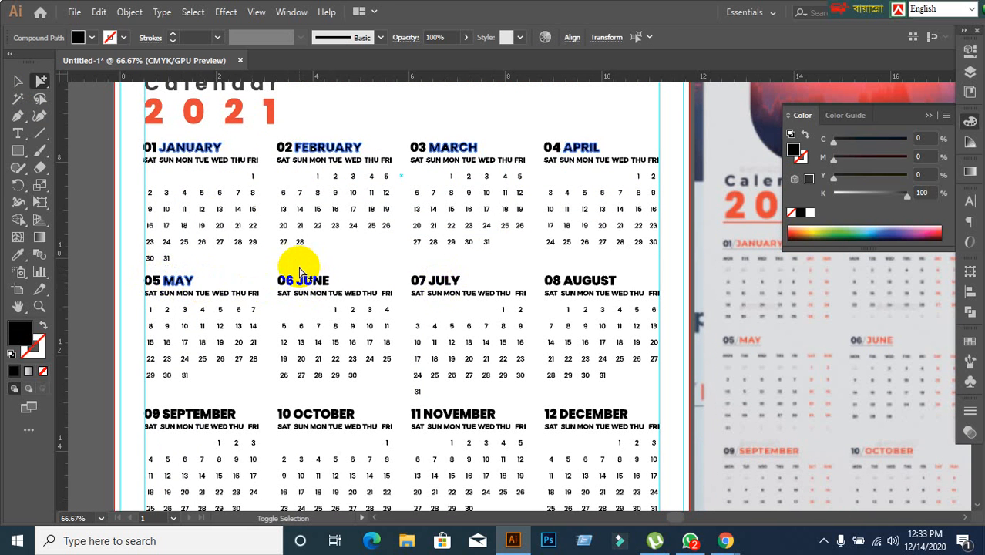
pyautogui.keyDown('shift'); pyautogui.click(322, 282); pyautogui.keyUp('shift')
pyautogui.keyDown('shift'); pyautogui.click(440, 277); pyautogui.keyUp('shift')
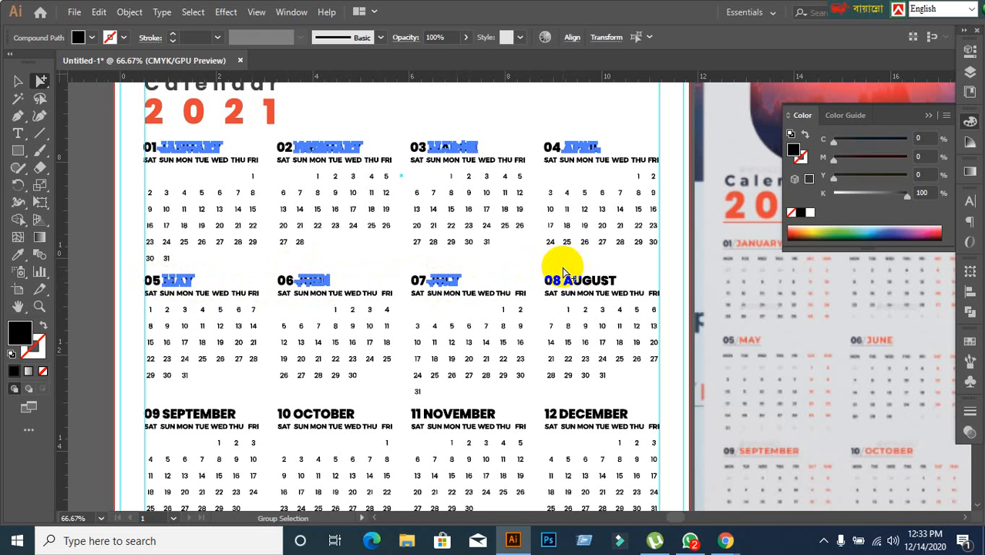
pyautogui.moveTo(565, 267); pyautogui.dragTo(640, 288)
# Add the month names SEPTEMBER, OCTOBER, NOVEMBER and DECEMBER to the selection, without their numbers.
pyautogui.scroll(-3, 392, 308)
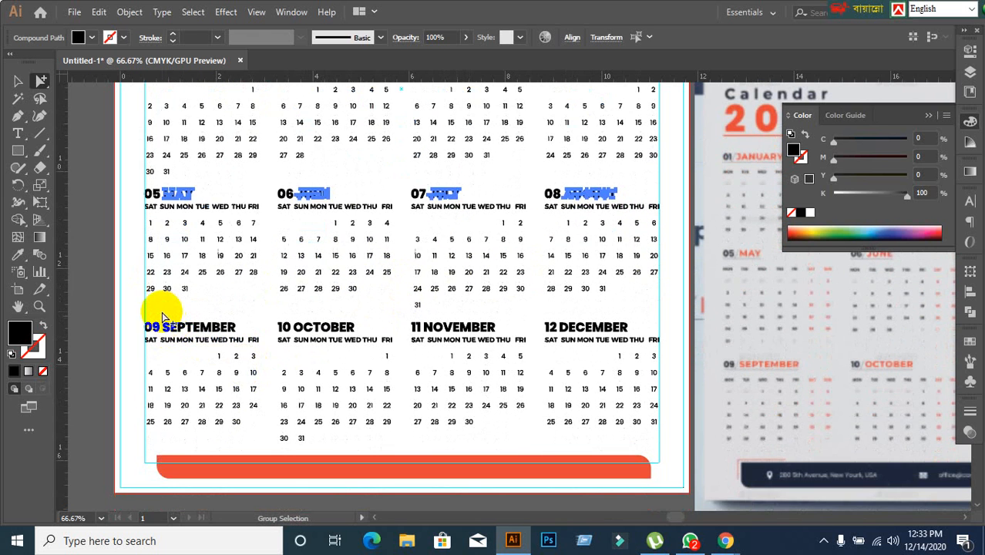
pyautogui.moveTo(162, 316); pyautogui.dragTo(358, 332)
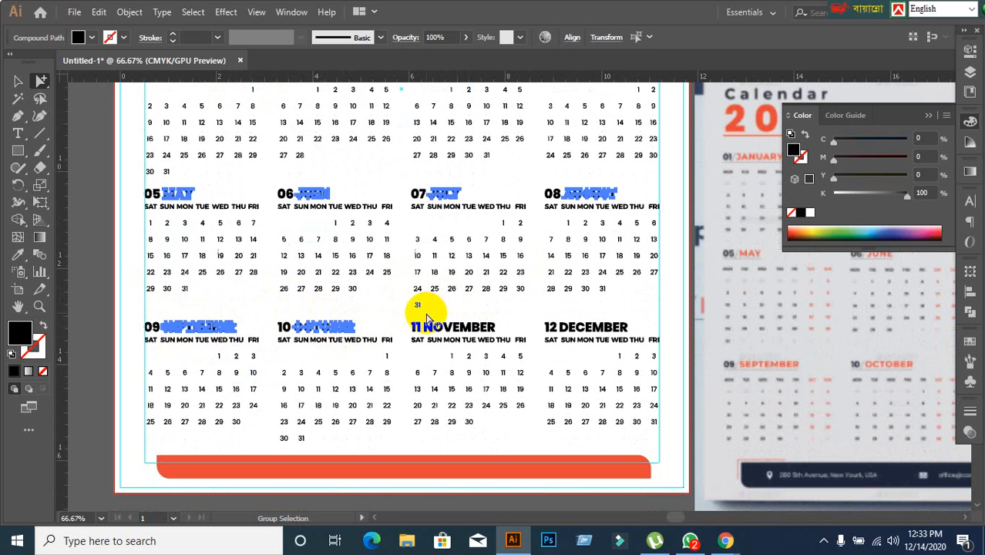
pyautogui.moveTo(426, 314); pyautogui.dragTo(505, 328)
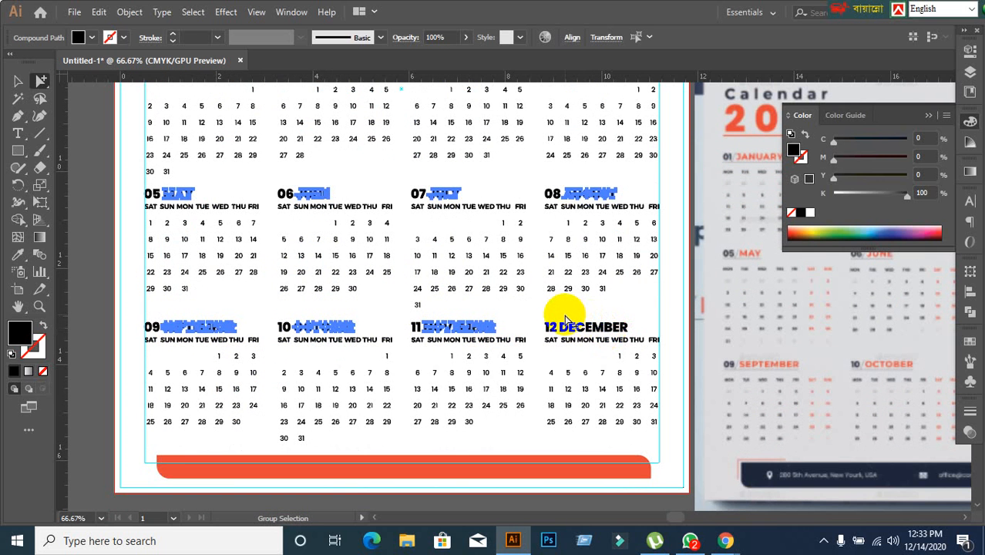
pyautogui.moveTo(562, 320); pyautogui.dragTo(631, 332)
pyautogui.scroll(5, 409, 331)
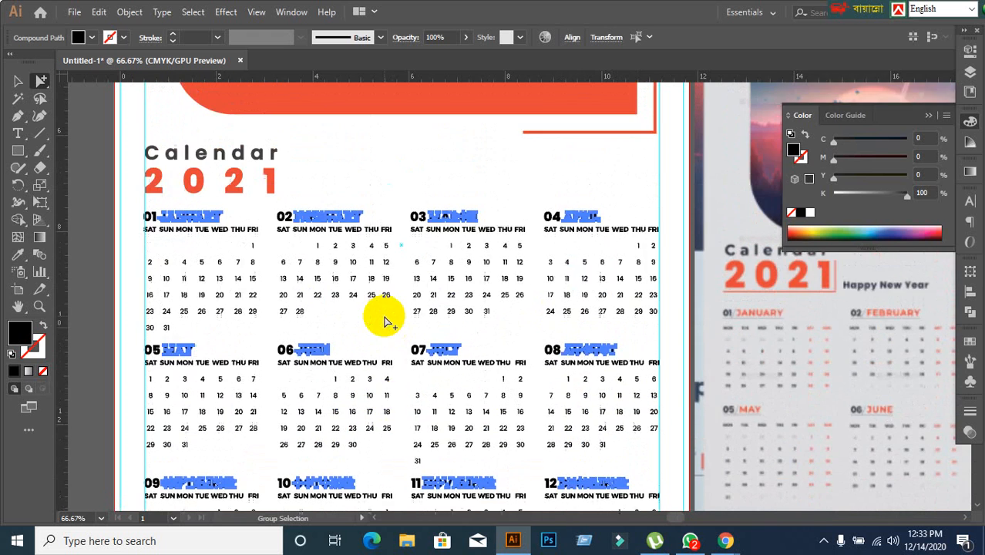
# Recolour the selected month names with the orange-red fill sampled from the large banner shape, then deselect them.
pyautogui.click(17, 254)
pyautogui.click(294, 114)
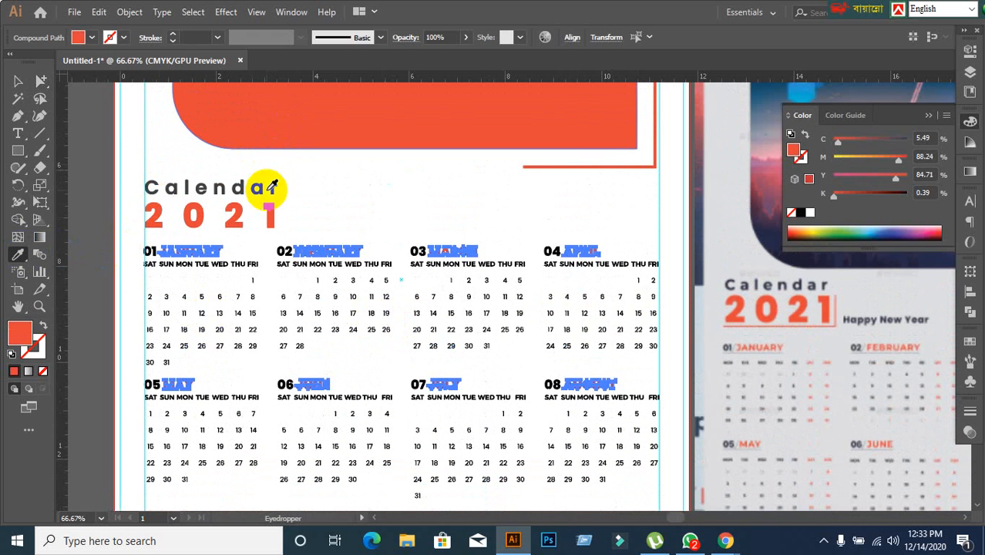
pyautogui.click(18, 80)
pyautogui.click(190, 155)
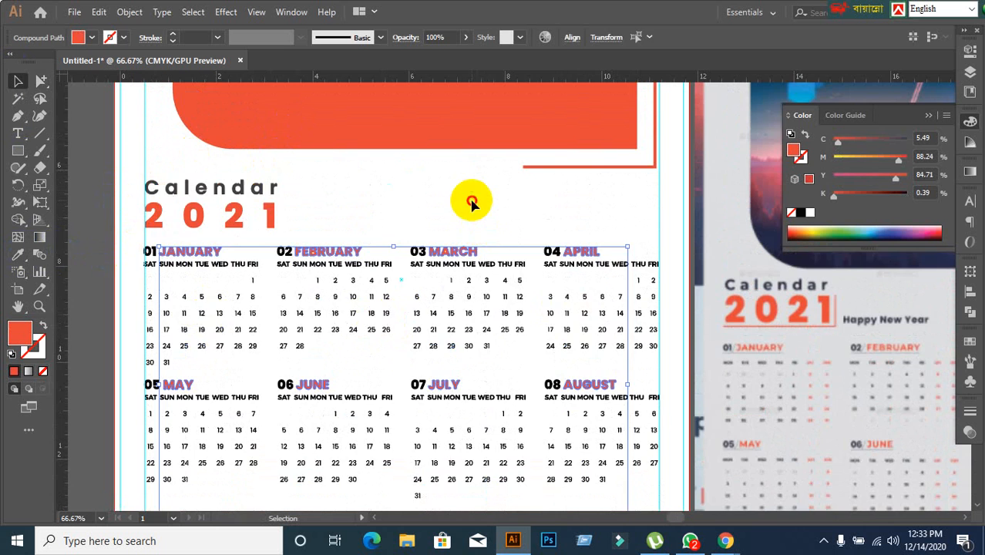
pyautogui.scroll(-3, 495, 409)
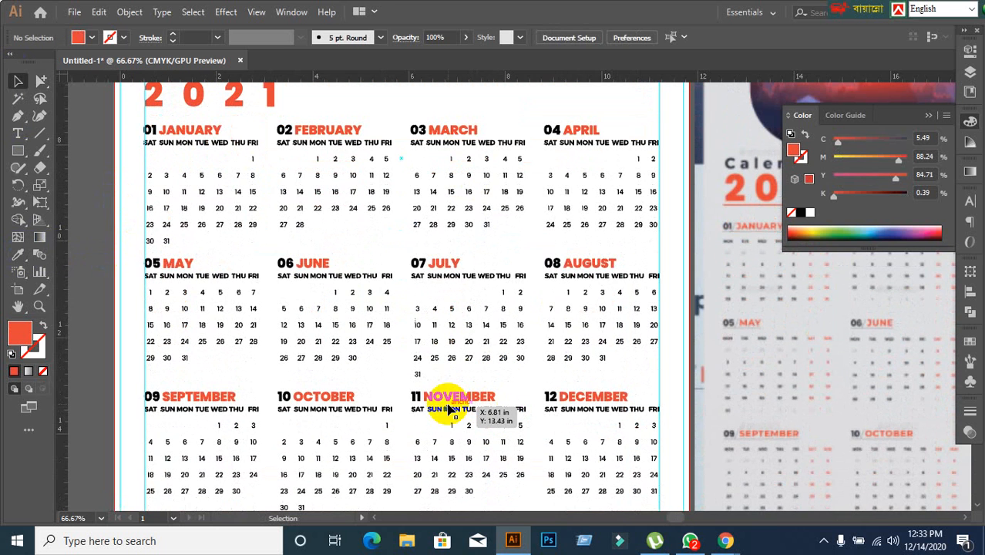
pyautogui.scroll(-1, 449, 409)
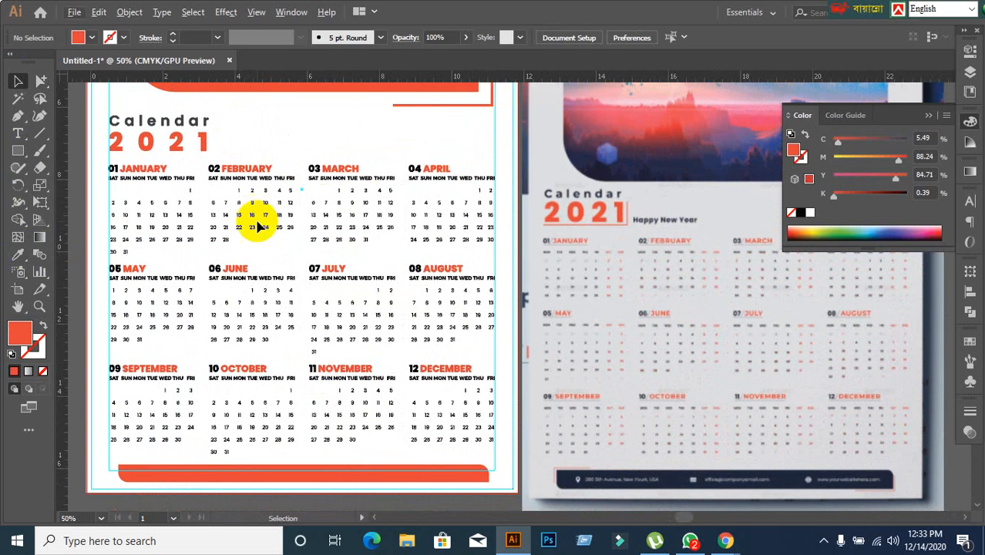
pyautogui.click(43, 80)
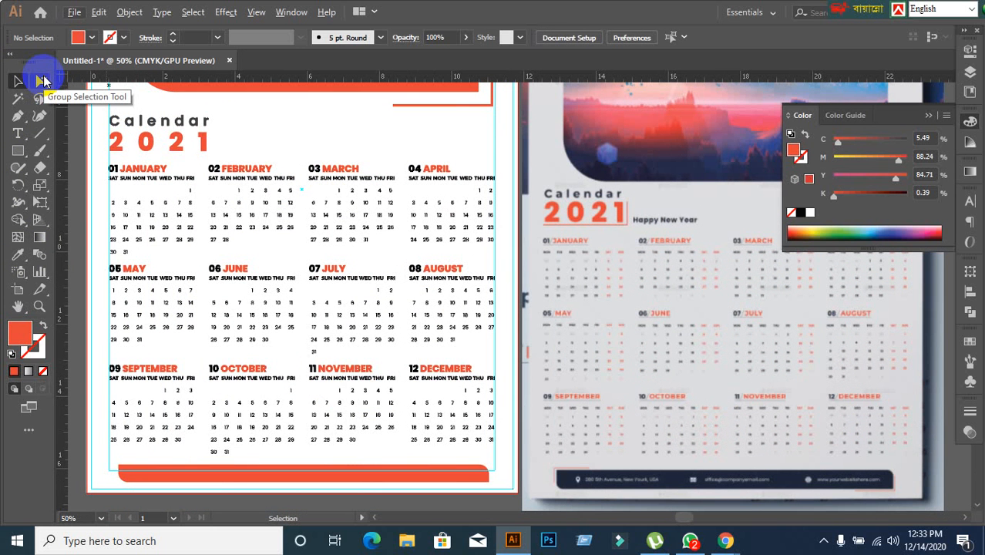
pyautogui.click(43, 81)
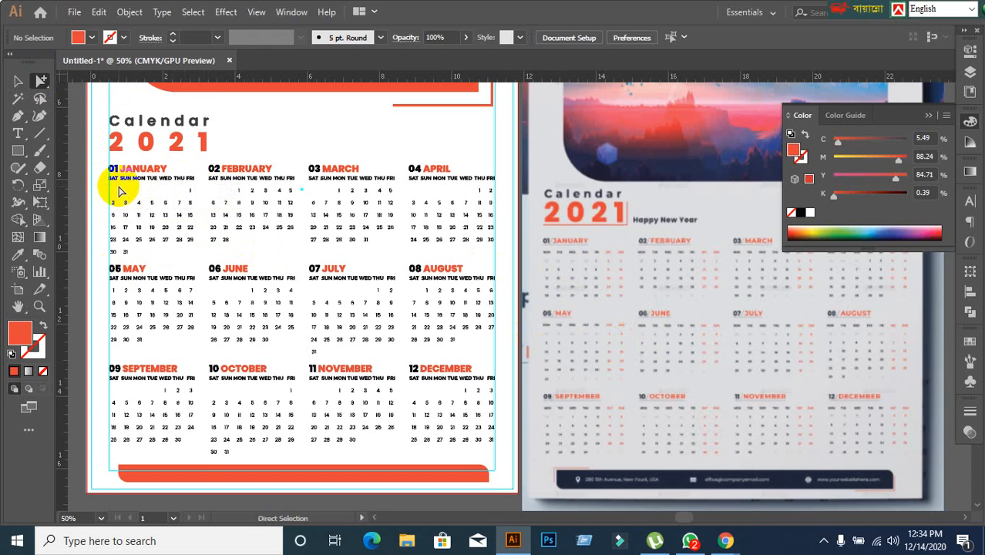
pyautogui.scroll(1, 119, 191)
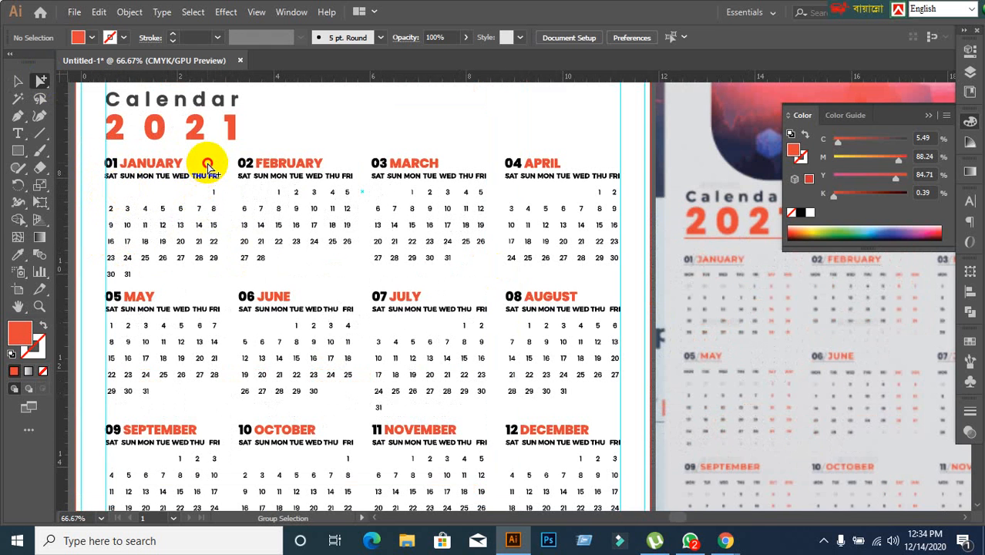
pyautogui.moveTo(208, 166); pyautogui.dragTo(227, 275)
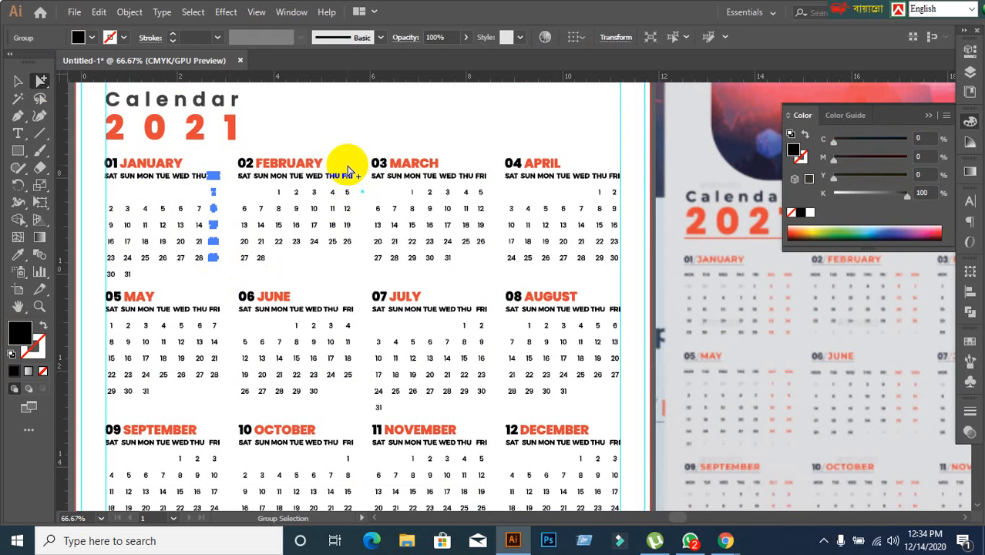
pyautogui.moveTo(726, 540)
pyautogui.click(631, 497)
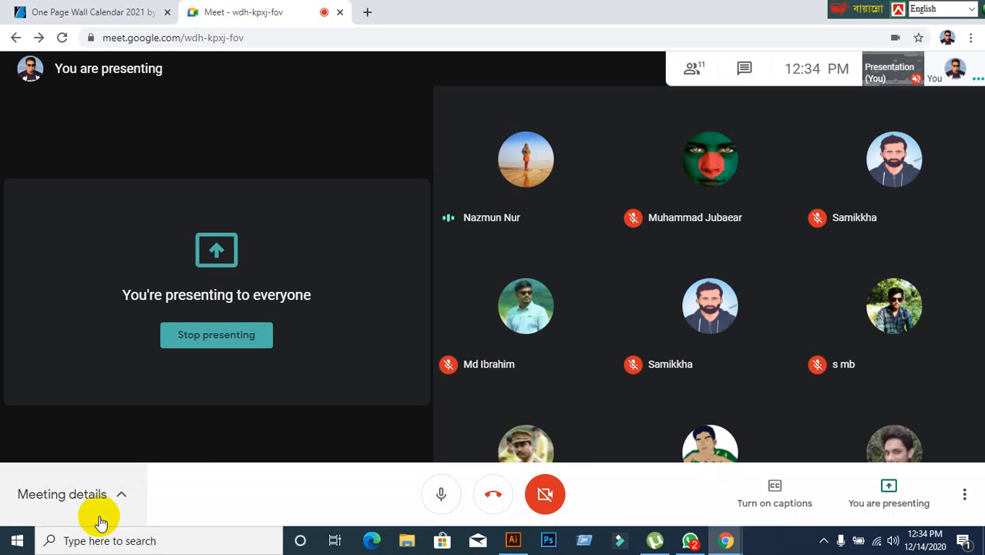
pyautogui.click(513, 540)
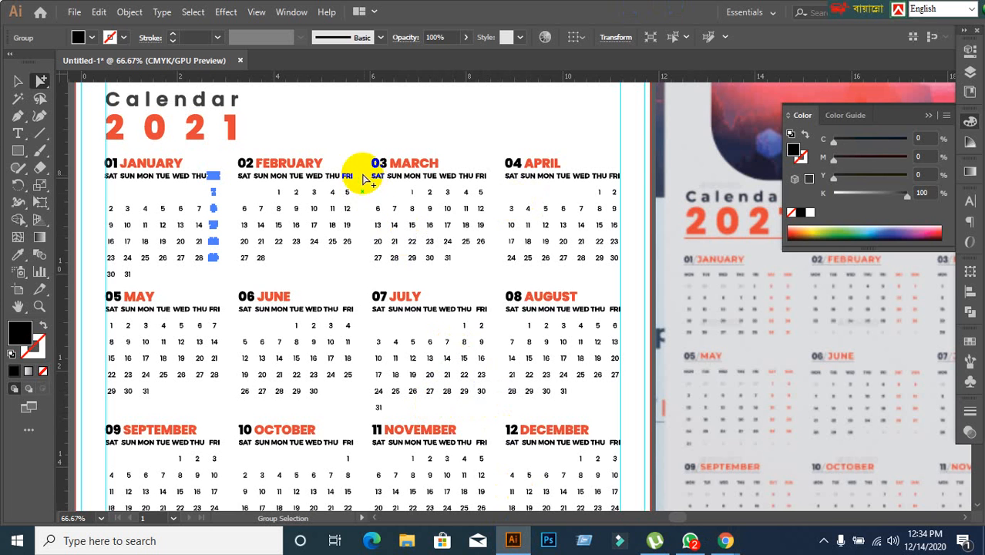
pyautogui.moveTo(340, 161); pyautogui.dragTo(359, 250)
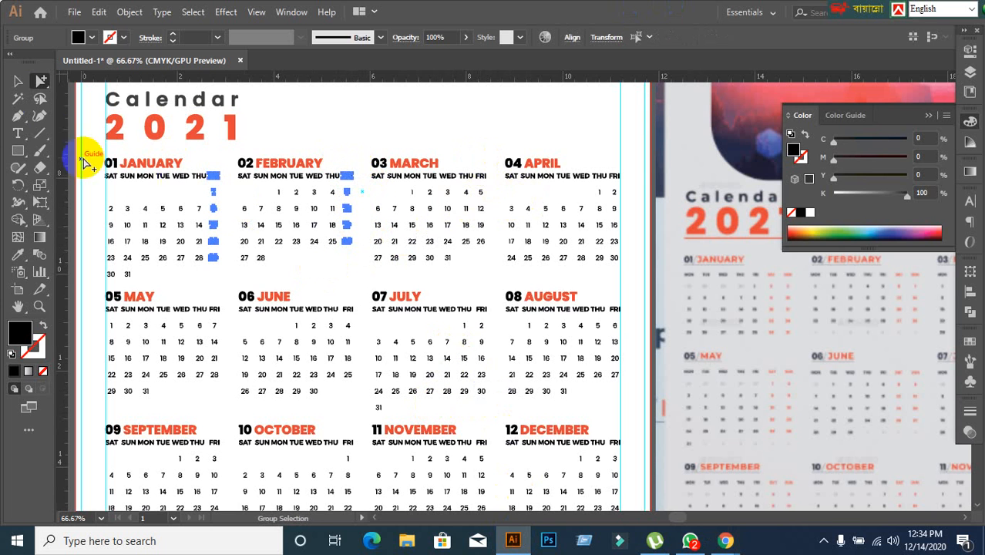
pyautogui.click(23, 83)
pyautogui.click(171, 194)
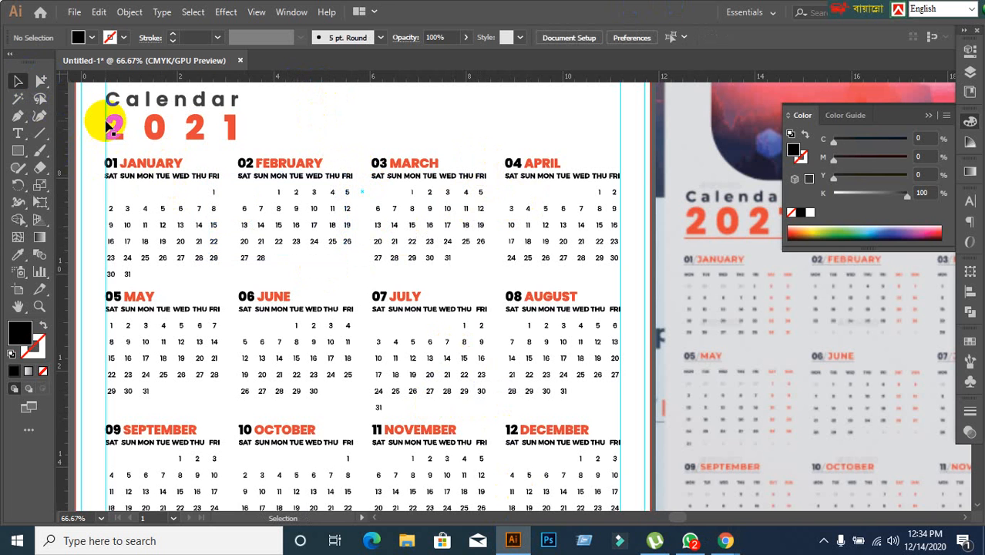
# Select only the Friday columns, heading and dates, in the January, February, March and April grids.
pyautogui.click(44, 79)
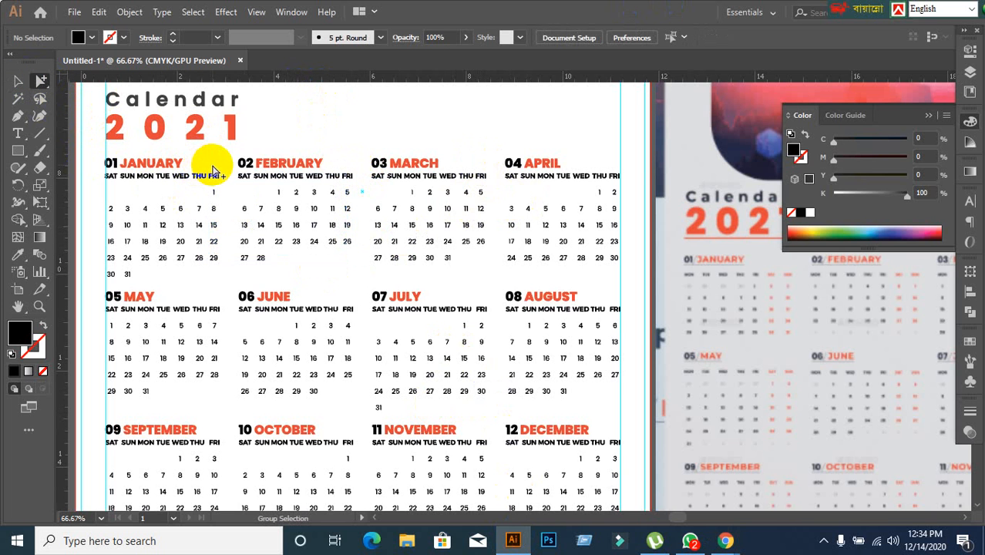
pyautogui.moveTo(205, 165); pyautogui.dragTo(230, 281)
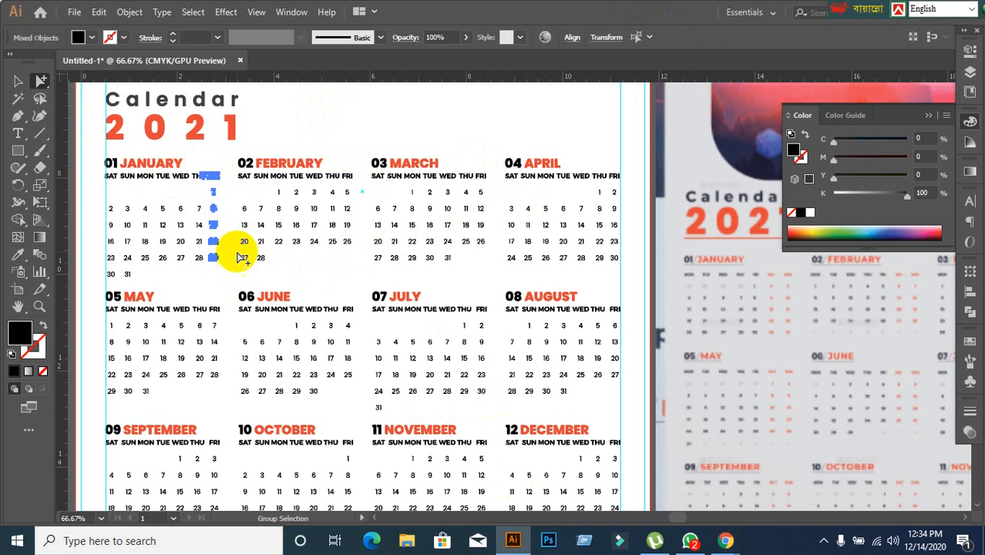
pyautogui.click(345, 120)
pyautogui.moveTo(208, 165); pyautogui.dragTo(237, 277)
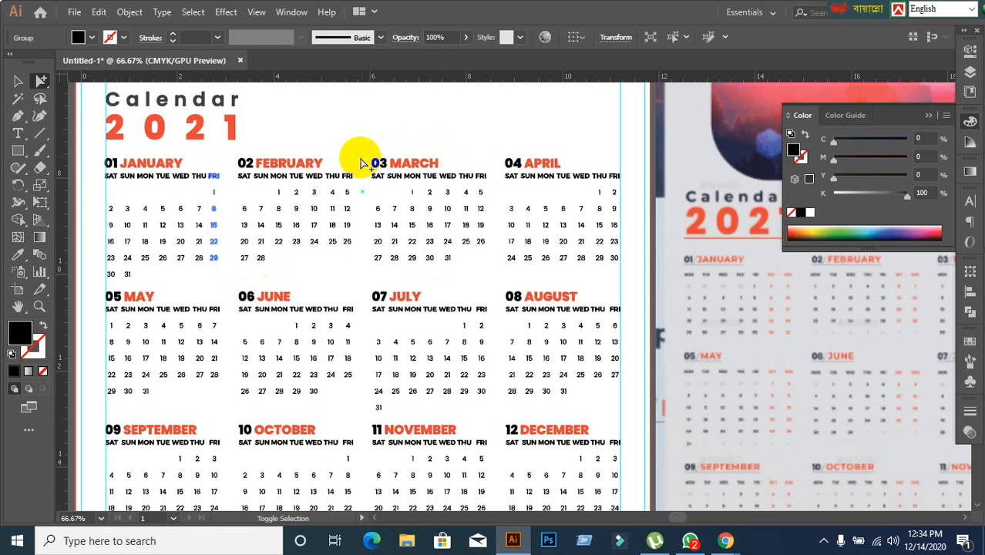
pyautogui.moveTo(343, 169); pyautogui.dragTo(356, 250)
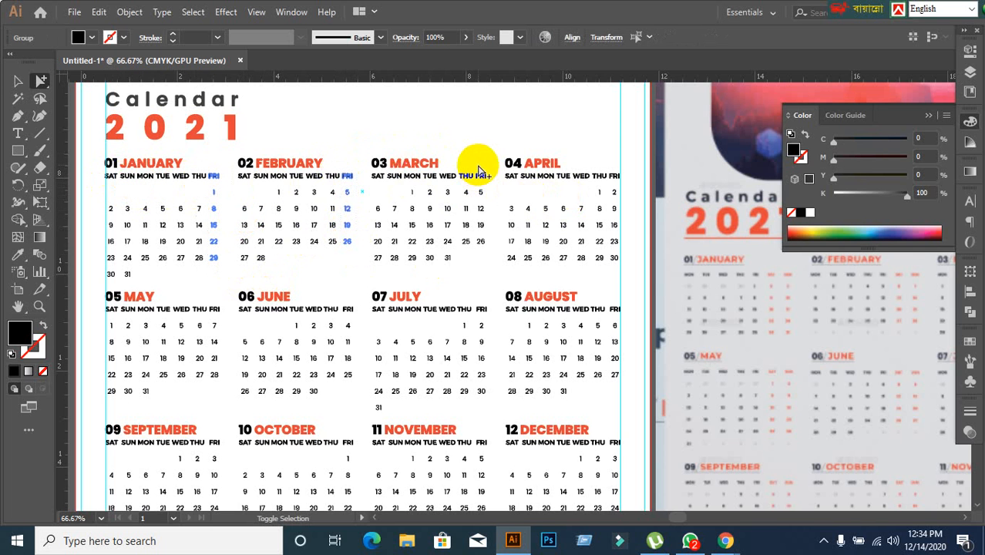
pyautogui.moveTo(475, 170); pyautogui.dragTo(488, 259)
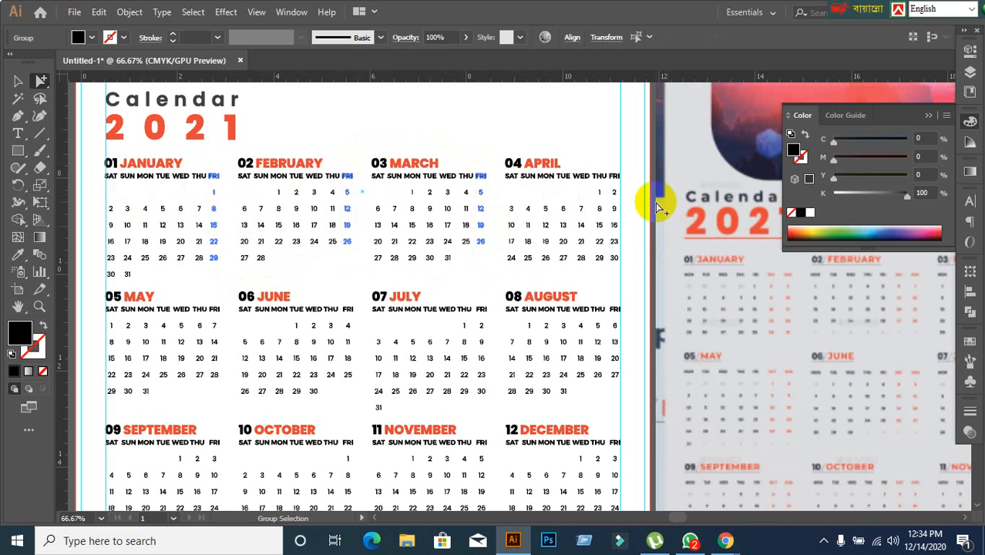
pyautogui.moveTo(609, 168); pyautogui.dragTo(633, 271)
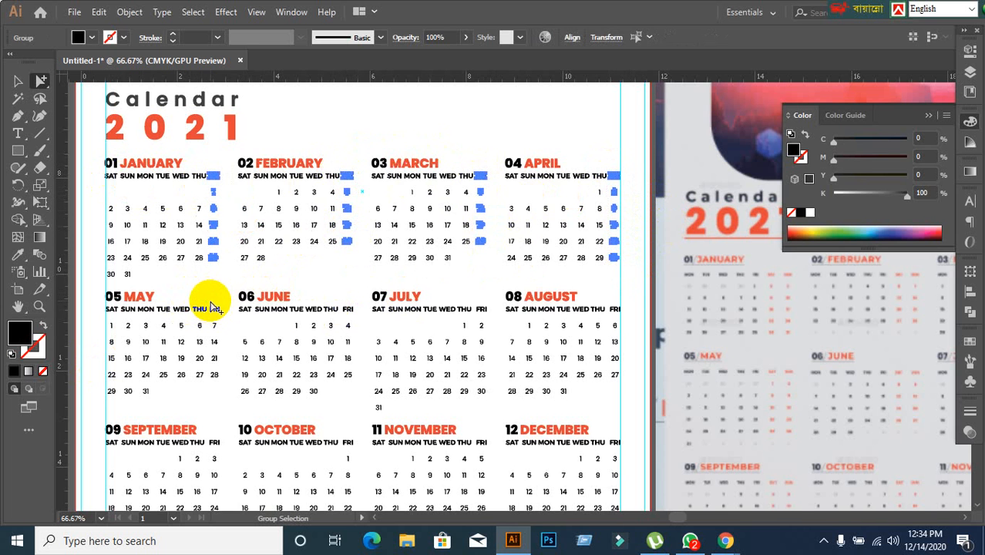
# Add the Friday columns of the May, June, July and August grids to the selection.
pyautogui.moveTo(209, 296); pyautogui.dragTo(224, 404)
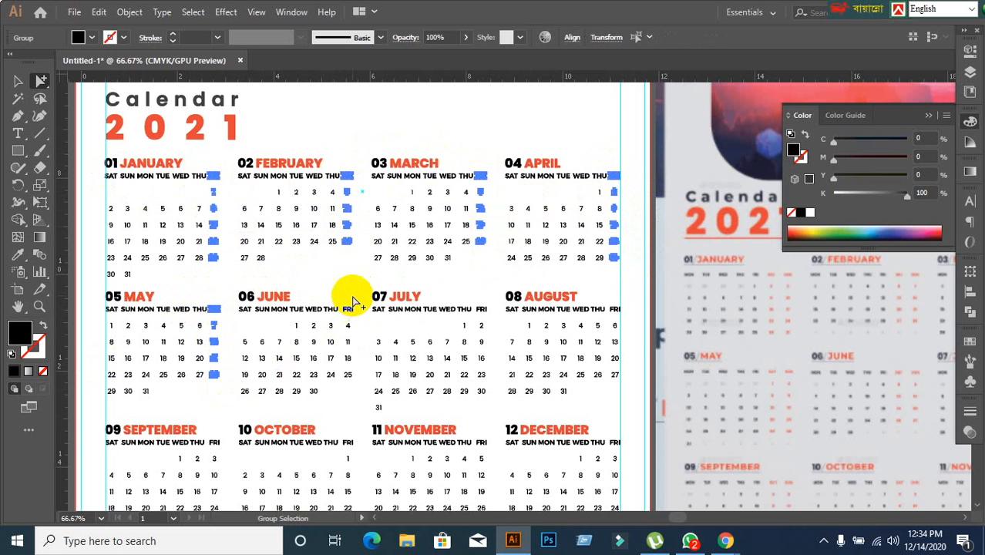
pyautogui.moveTo(344, 299); pyautogui.dragTo(363, 407)
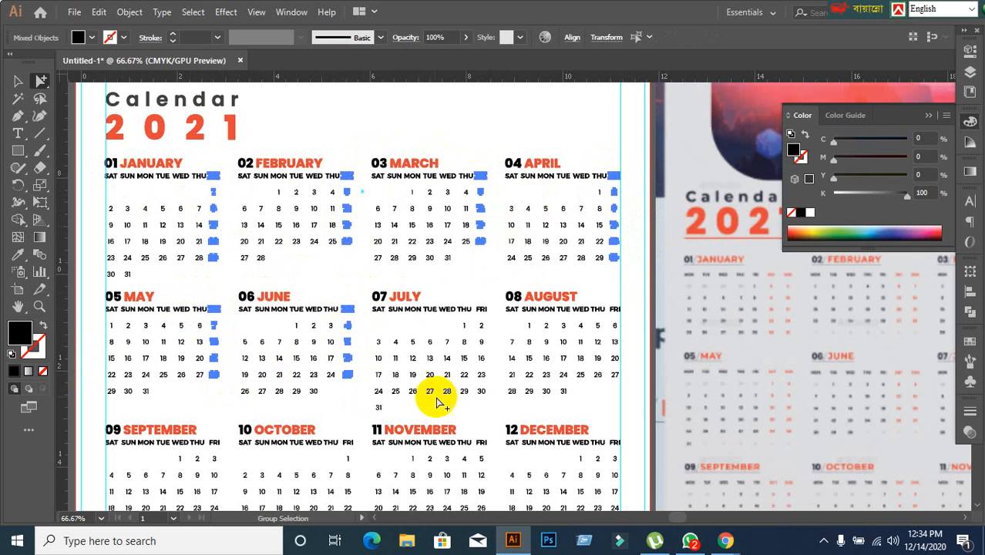
pyautogui.moveTo(470, 294); pyautogui.dragTo(505, 408)
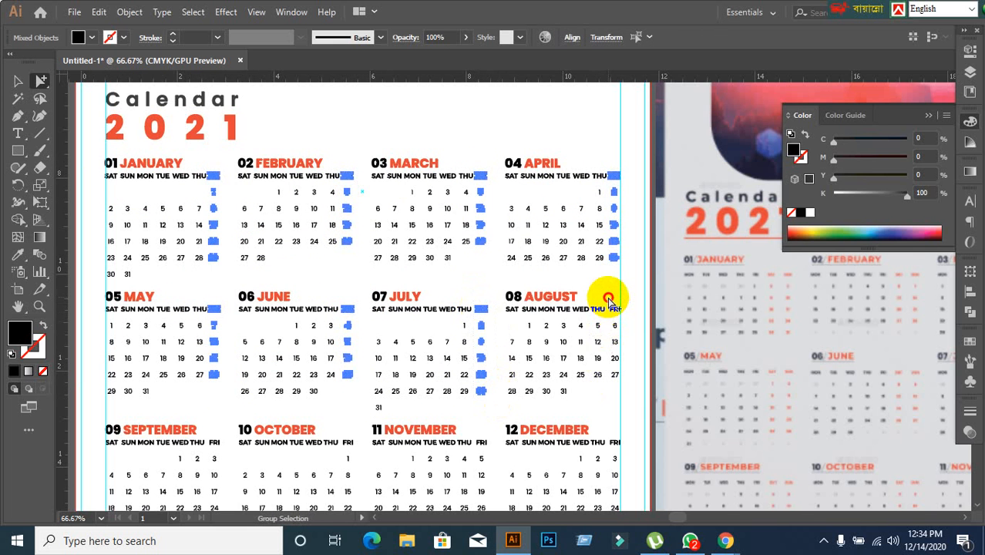
pyautogui.moveTo(608, 299); pyautogui.dragTo(633, 386)
# Add the Friday columns of the September, October, November and December grids to the selection.
pyautogui.scroll(-3, 540, 354)
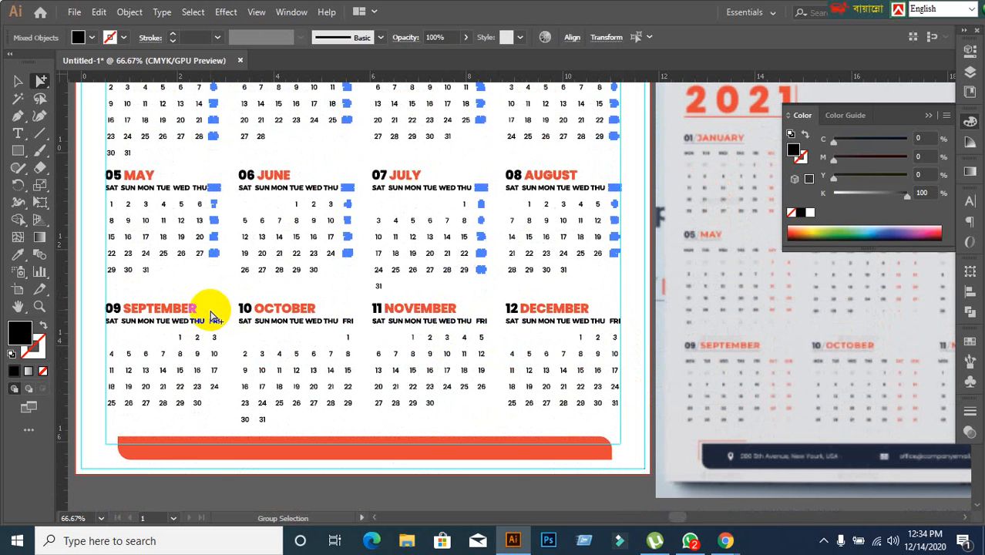
pyautogui.moveTo(214, 318); pyautogui.dragTo(223, 399)
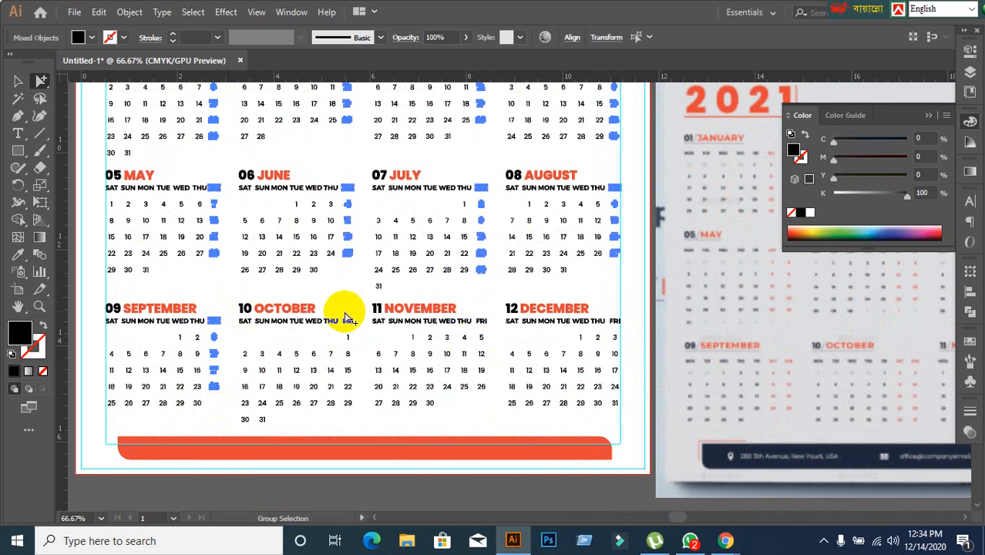
pyautogui.moveTo(345, 317); pyautogui.dragTo(378, 411)
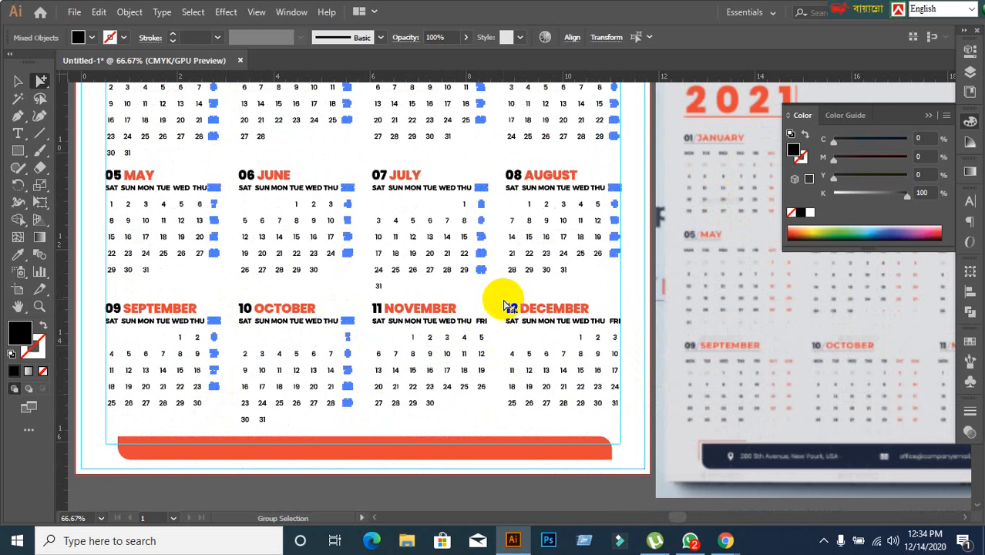
pyautogui.moveTo(478, 319); pyautogui.dragTo(497, 403)
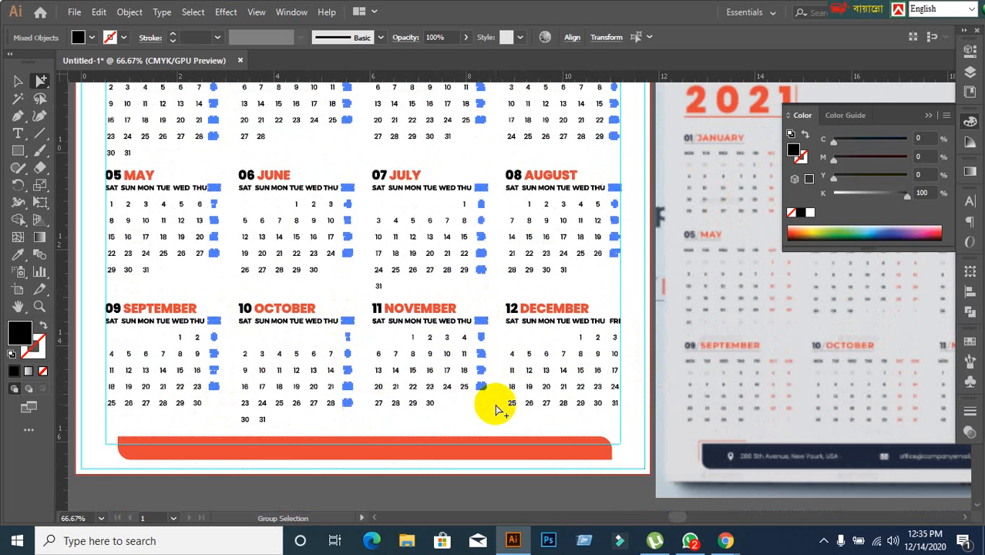
pyautogui.moveTo(605, 312); pyautogui.dragTo(631, 425)
# Recolour the selected Friday columns with the orange-red sampled from the 2021 title, then deselect them.
pyautogui.scroll(4, 517, 401)
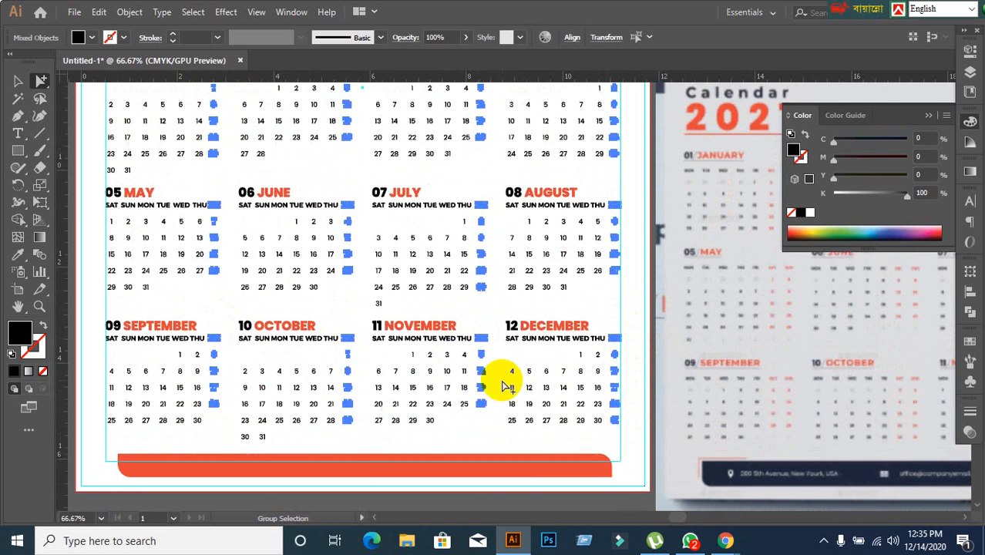
pyautogui.scroll(4, 389, 336)
pyautogui.scroll(1, 325, 307)
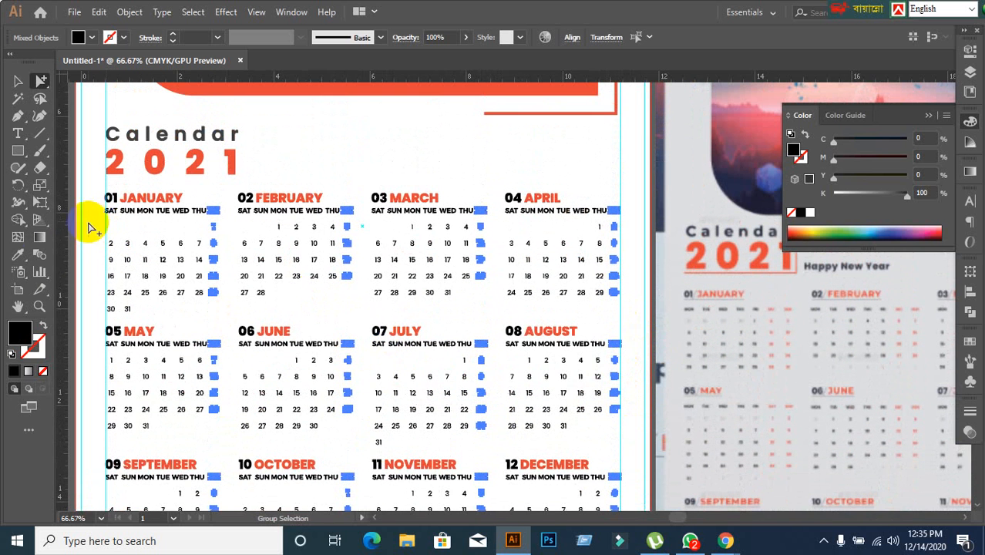
pyautogui.click(17, 254)
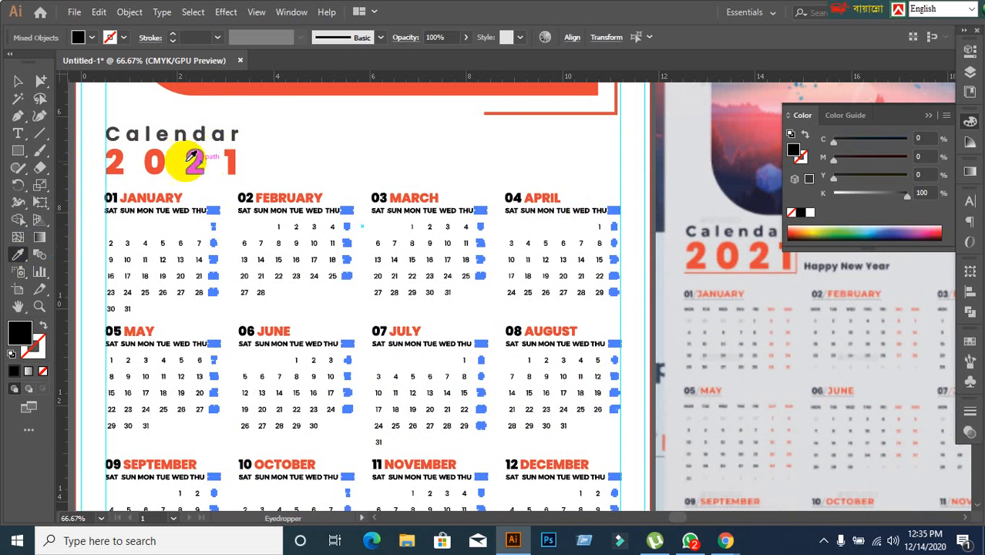
pyautogui.click(154, 158)
pyautogui.click(18, 81)
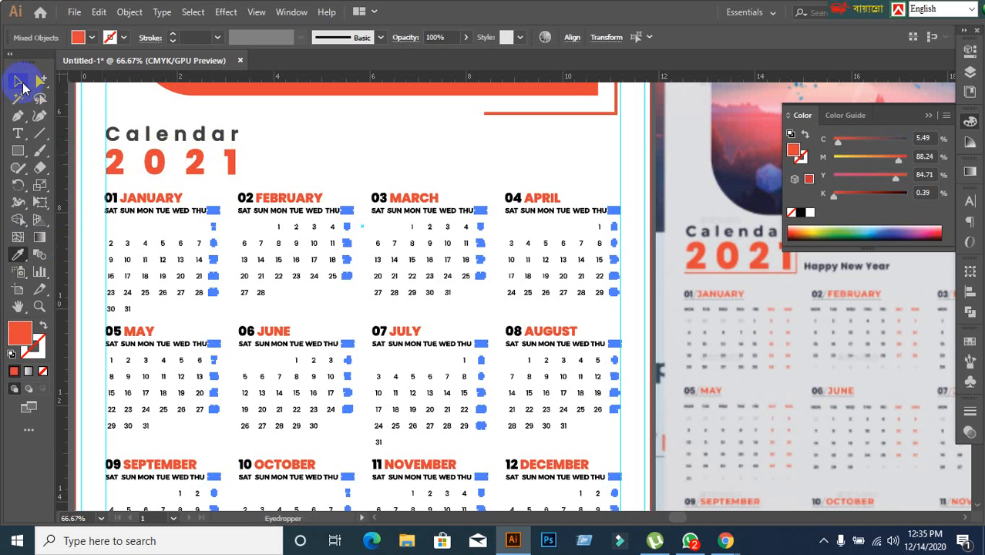
pyautogui.click(347, 121)
pyautogui.keyDown('alt'); pyautogui.scroll(-1, 389, 312); pyautogui.keyUp('alt')
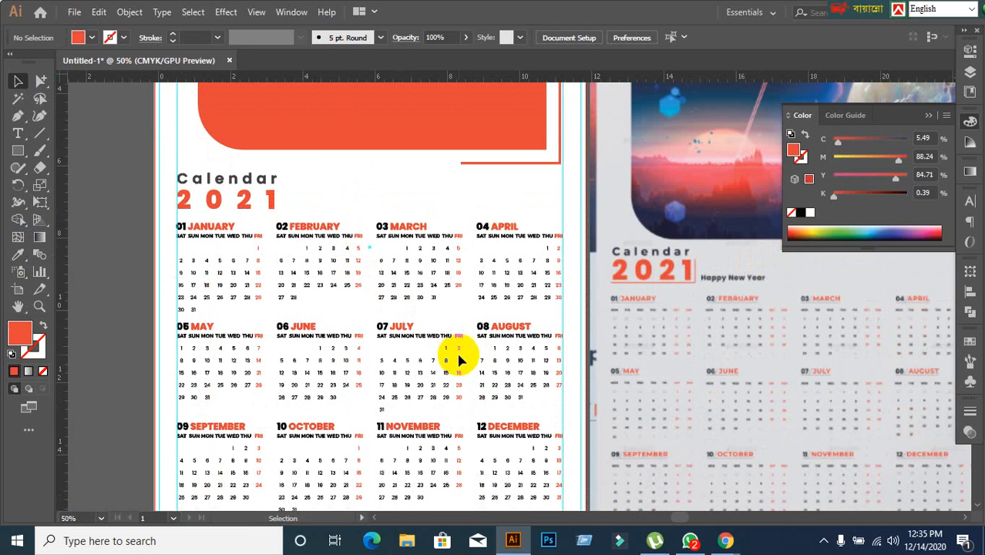
pyautogui.keyDown('alt'); pyautogui.scroll(-1, 461, 350); pyautogui.keyUp('alt')
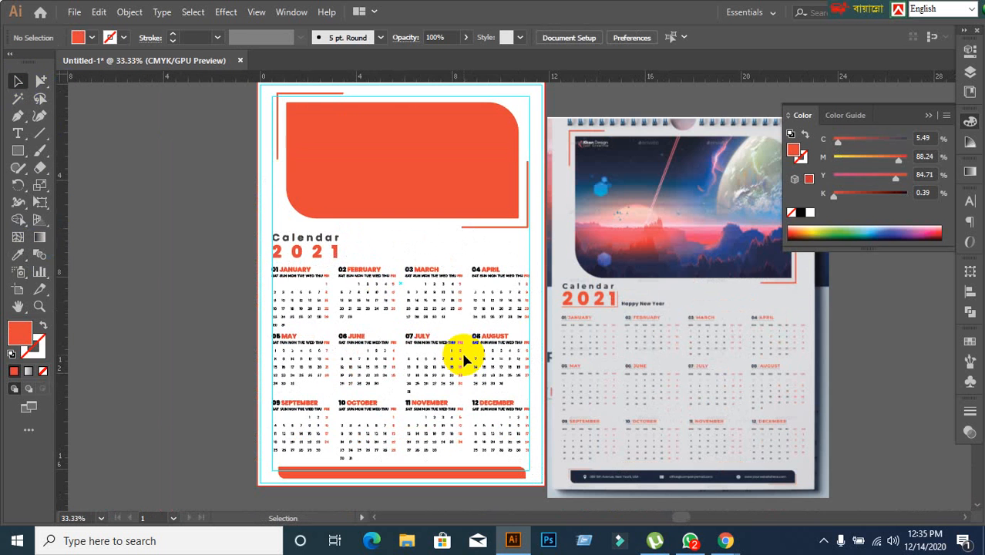
pyautogui.scroll(-2, 450, 340)
# Select all twelve month blocks together, leaving out the Calendar 2021 title and the footer bar.
pyautogui.keyDown('alt'); pyautogui.scroll(1, 330, 292); pyautogui.keyUp('alt')
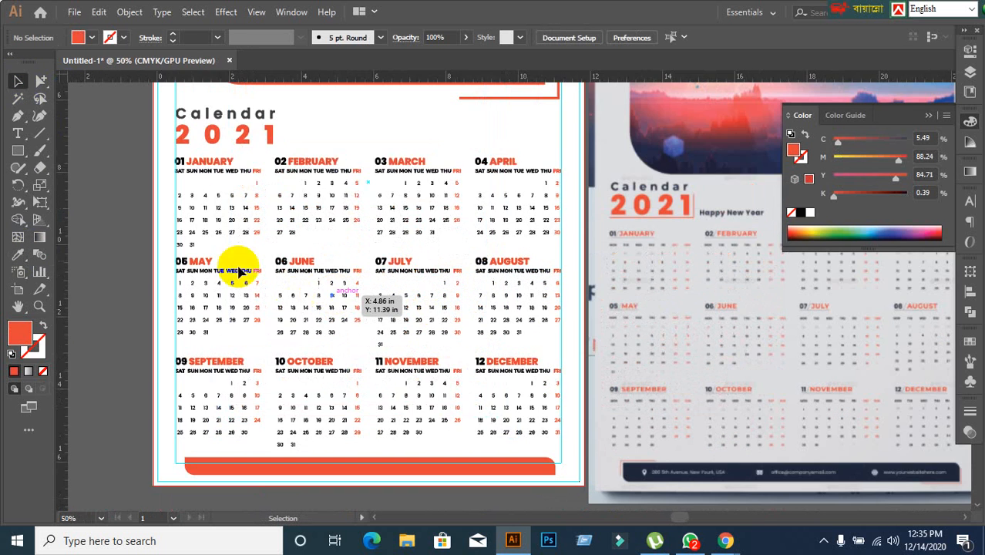
pyautogui.click(194, 220)
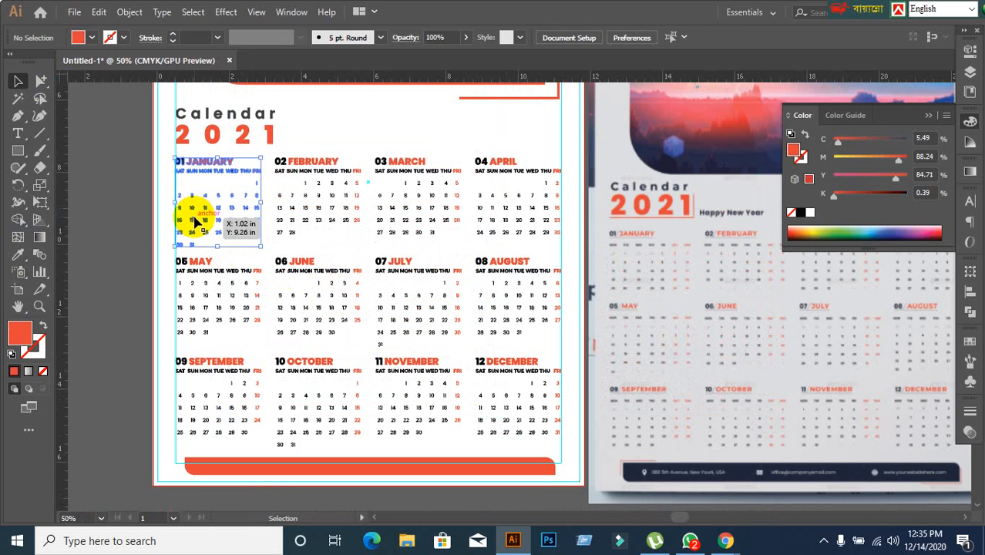
pyautogui.click(118, 257)
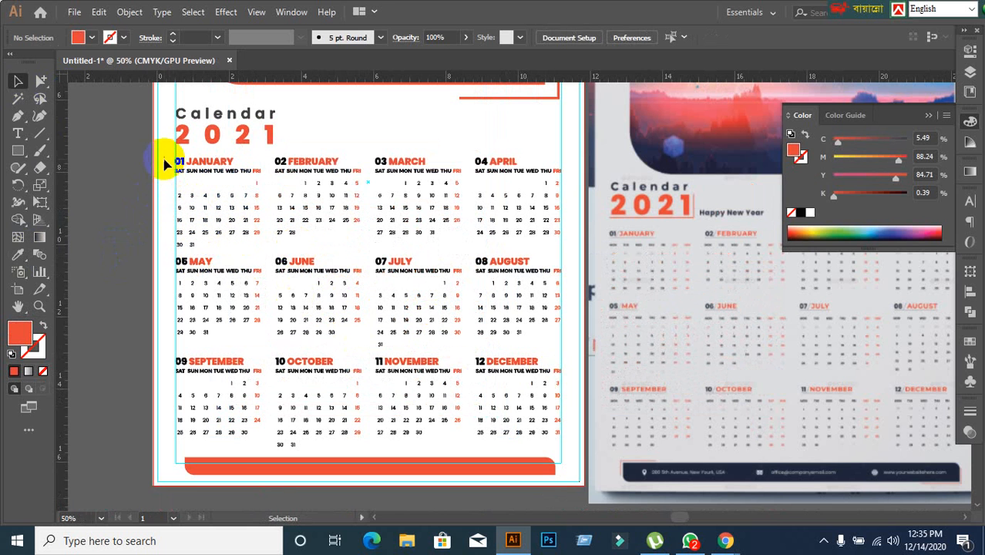
pyautogui.moveTo(164, 164); pyautogui.dragTo(567, 468)
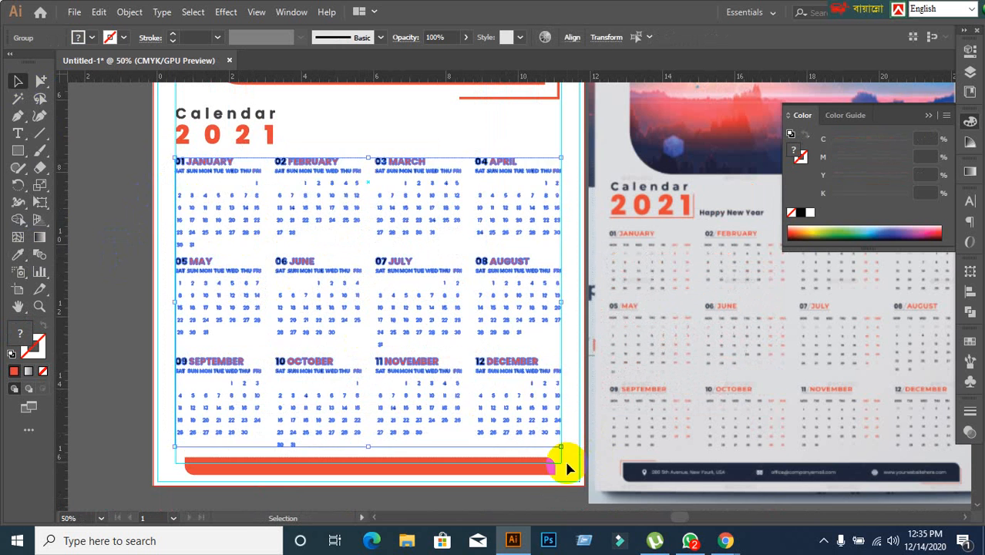
# Group the twelve selected month blocks into a single object and select the new group.
pyautogui.hotkey('ctrl', 'g')
pyautogui.click(148, 239)
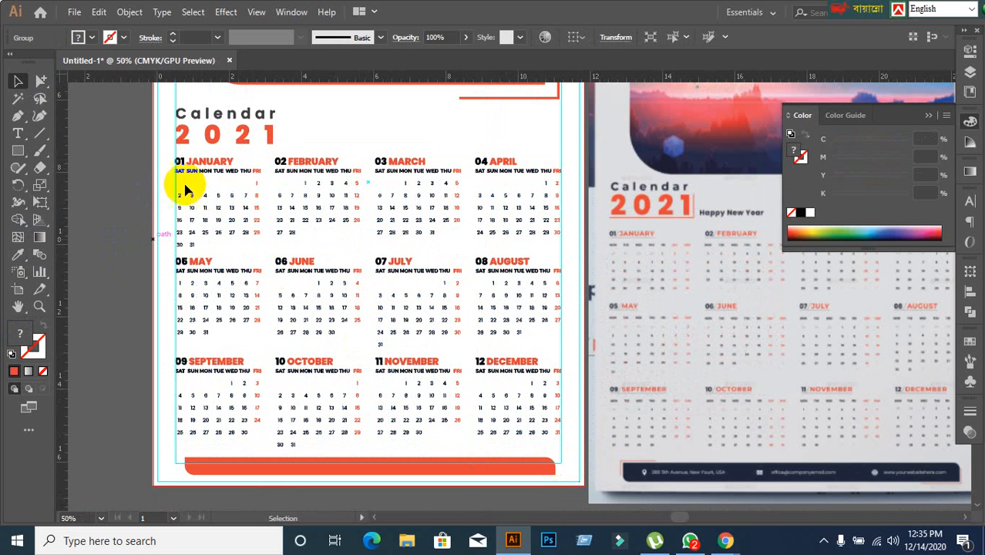
pyautogui.click(185, 189)
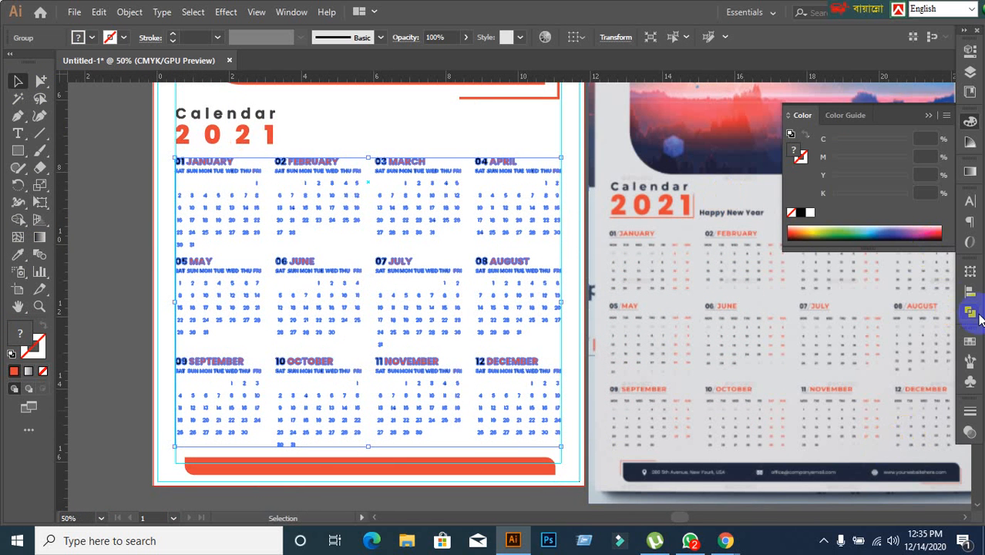
# Centre the grouped month blocks horizontally relative to the artboard, leaving nothing selected.
pyautogui.click(970, 289)
pyautogui.click(935, 388)
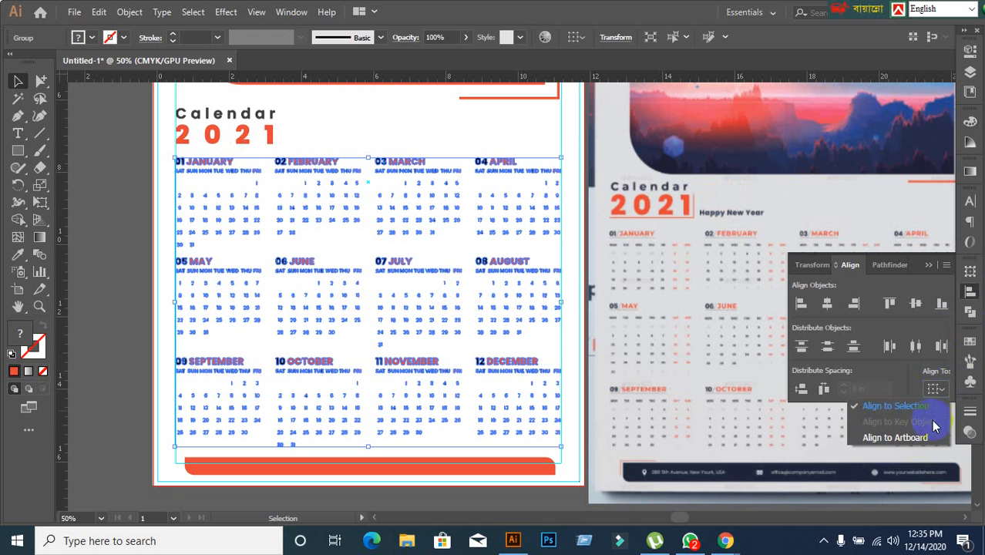
pyautogui.click(911, 438)
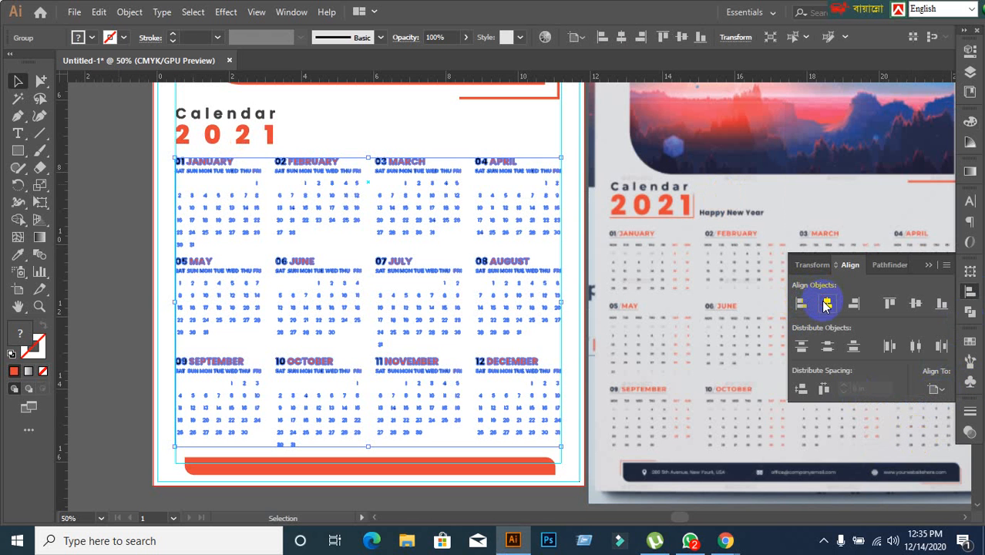
pyautogui.click(826, 304)
pyautogui.click(107, 274)
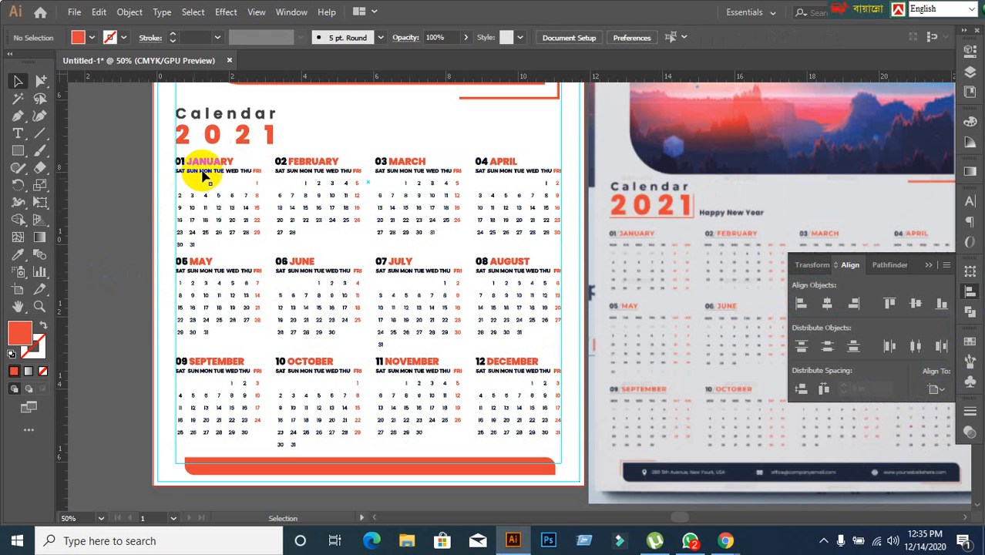
pyautogui.click(204, 175)
pyautogui.click(154, 314)
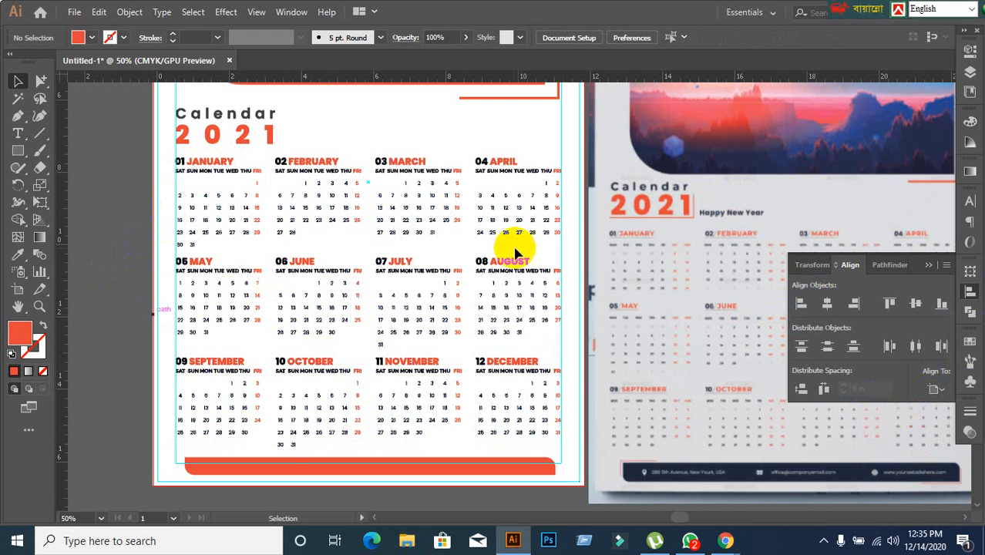
# Compare the calendar page with the reference design, checking the Google Meet call in Chrome before returning to Illustrator.
pyautogui.scroll(2, 512, 253)
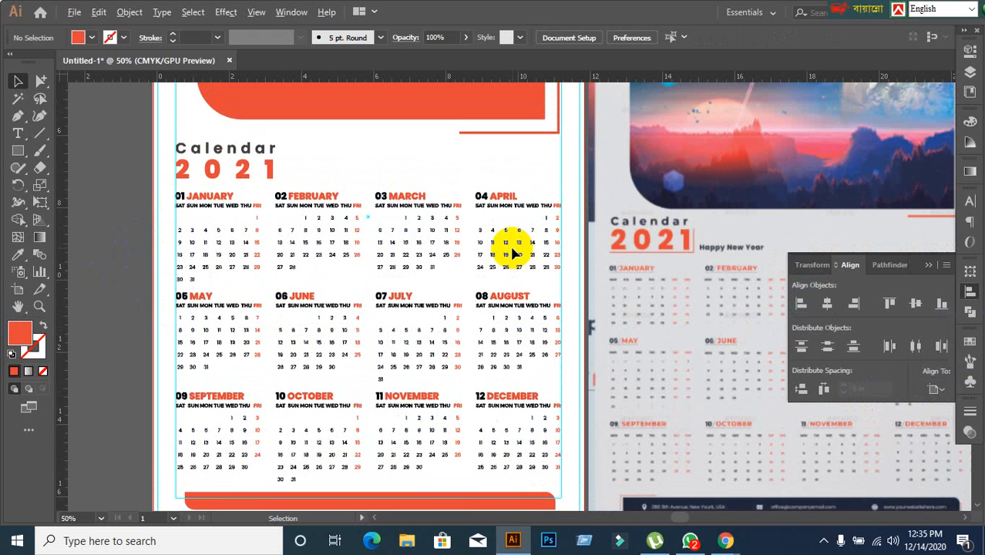
pyautogui.scroll(6, 513, 254)
pyautogui.scroll(-1, 512, 253)
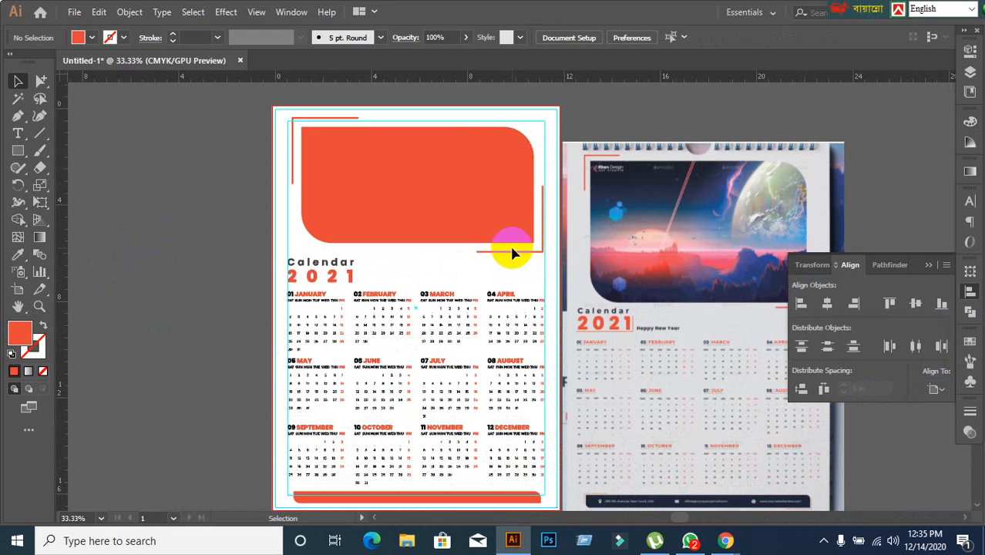
pyautogui.scroll(-3, 566, 331)
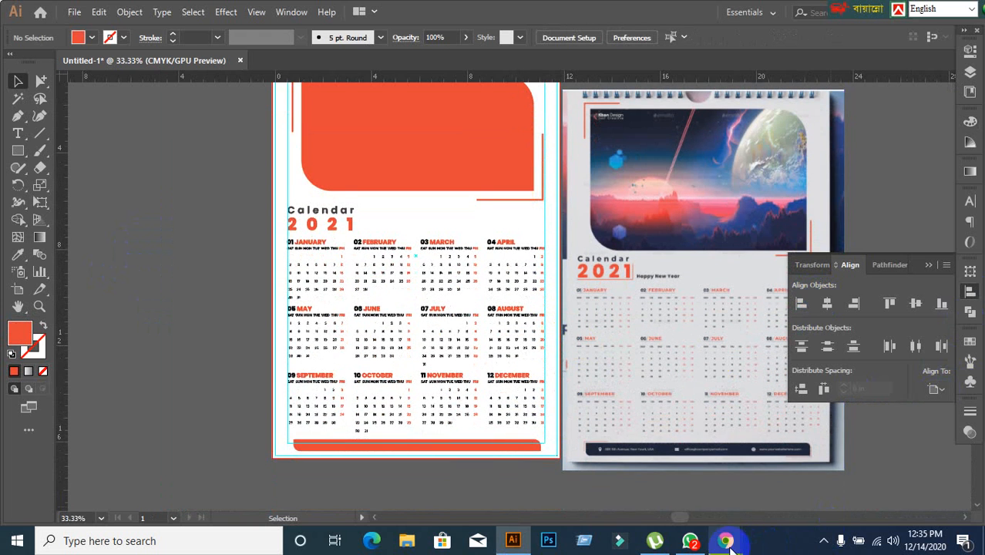
pyautogui.moveTo(725, 540)
pyautogui.click(653, 493)
pyautogui.click(127, 518)
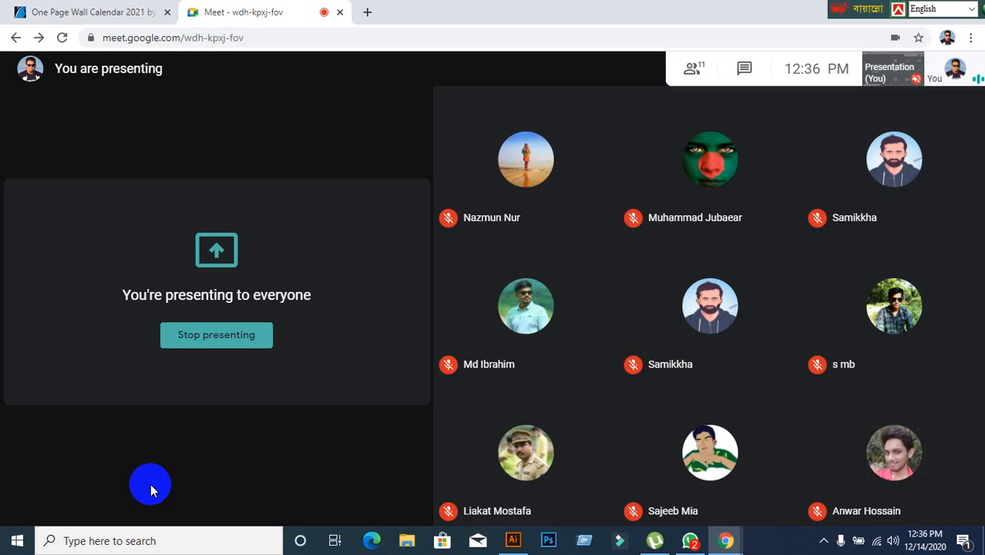
pyautogui.click(510, 542)
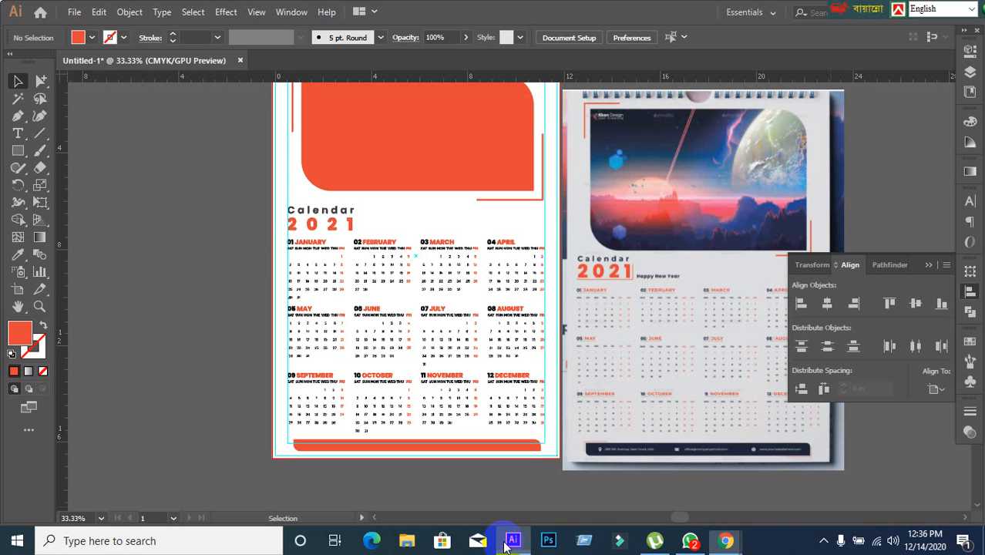
pyautogui.scroll(2, 615, 334)
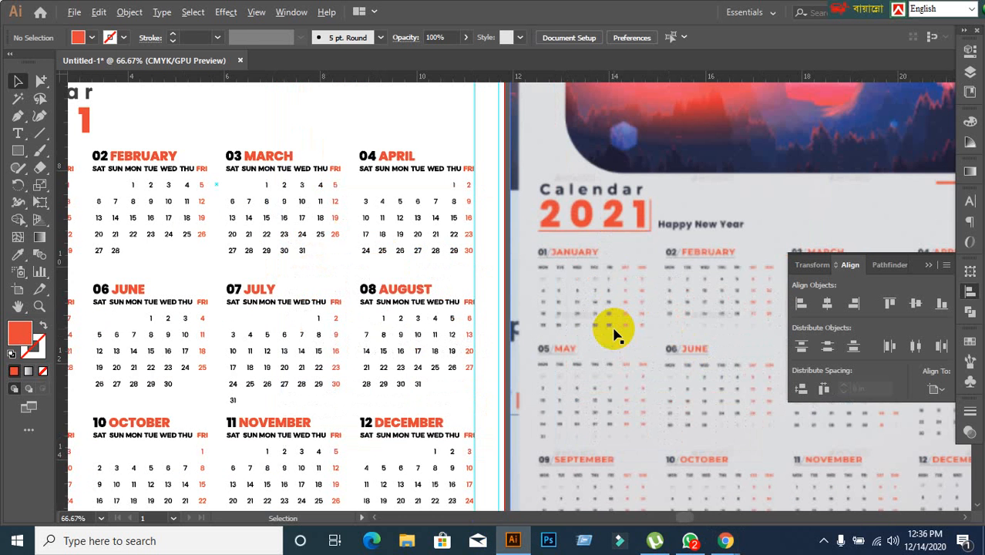
pyautogui.scroll(-1, 586, 285)
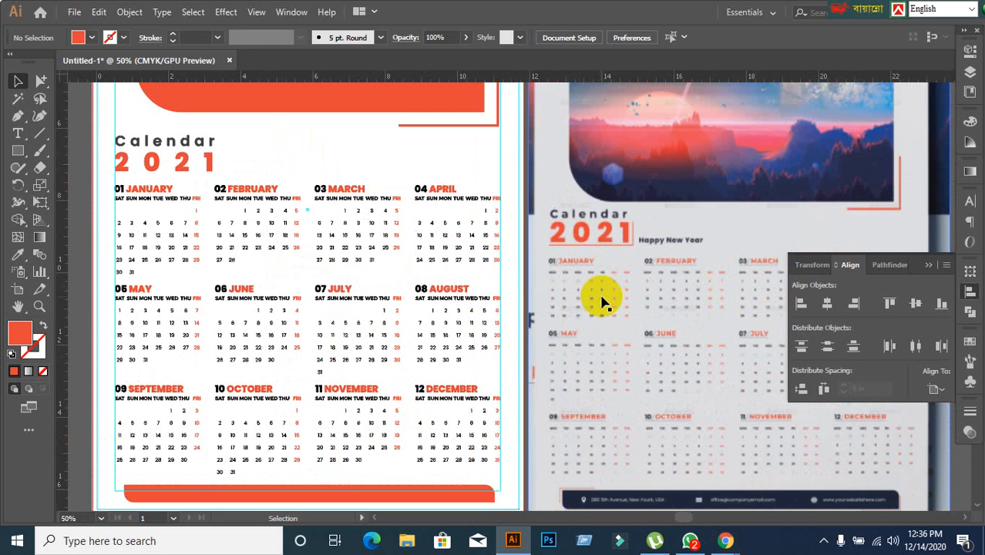
pyautogui.scroll(-1, 603, 303)
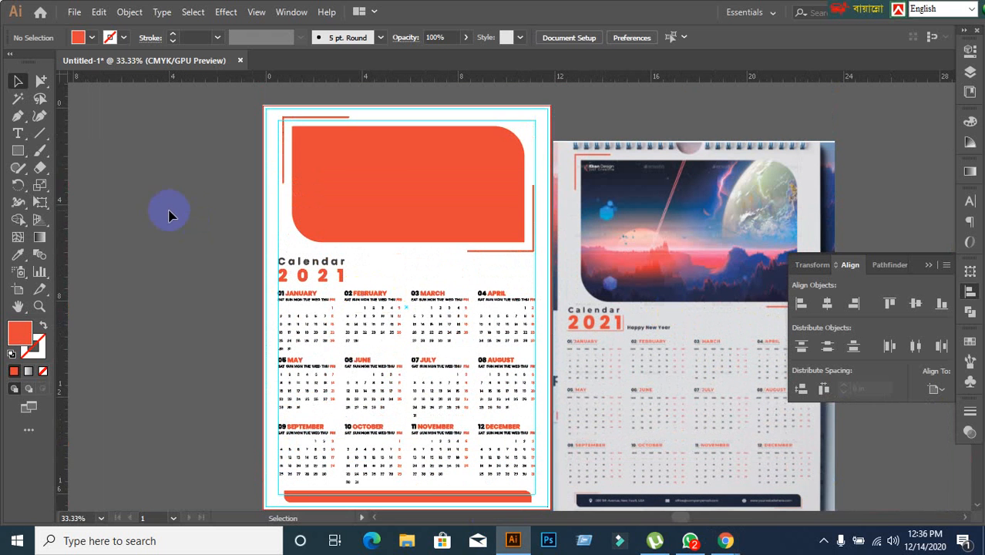
pyautogui.click(382, 184)
pyautogui.click(213, 211)
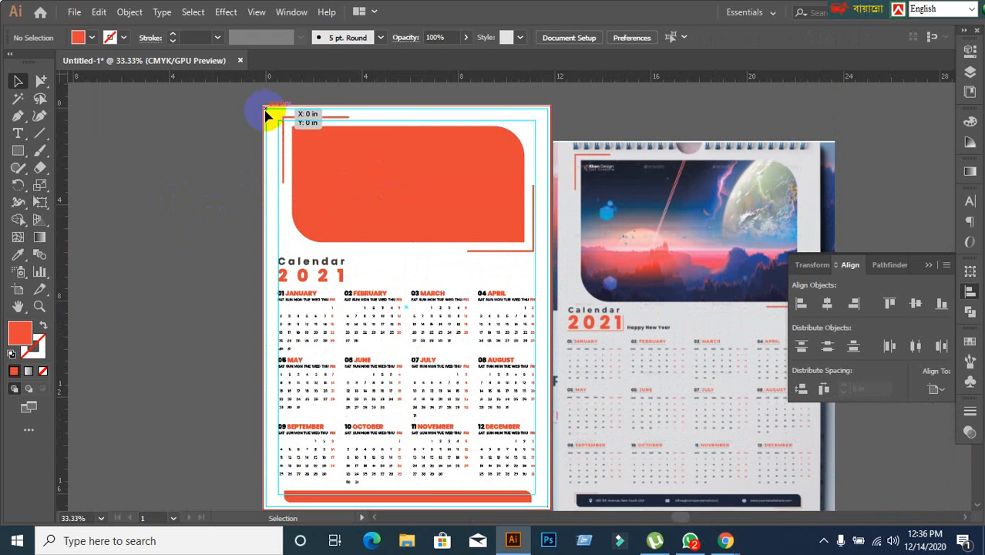
pyautogui.click(240, 61)
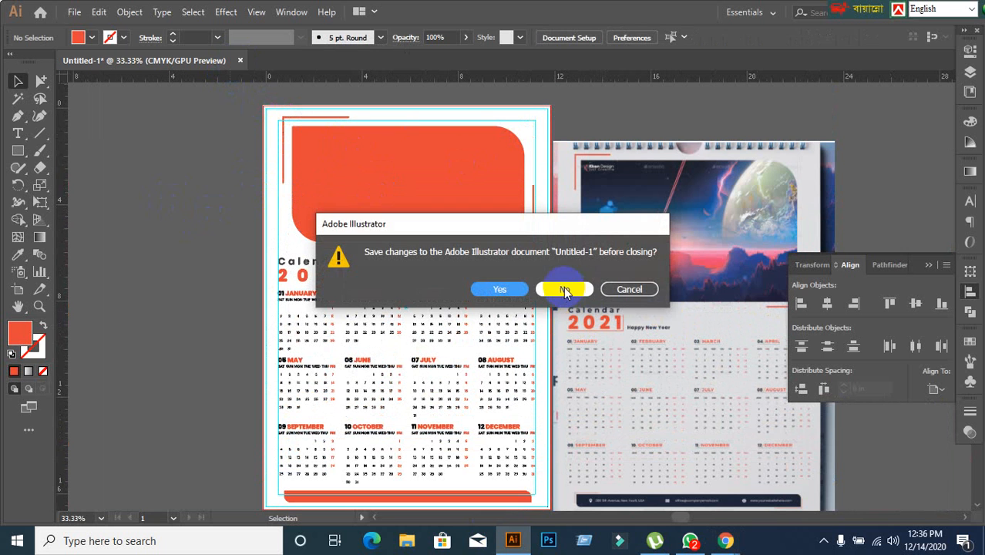
pyautogui.click(135, 317)
pyautogui.click(631, 288)
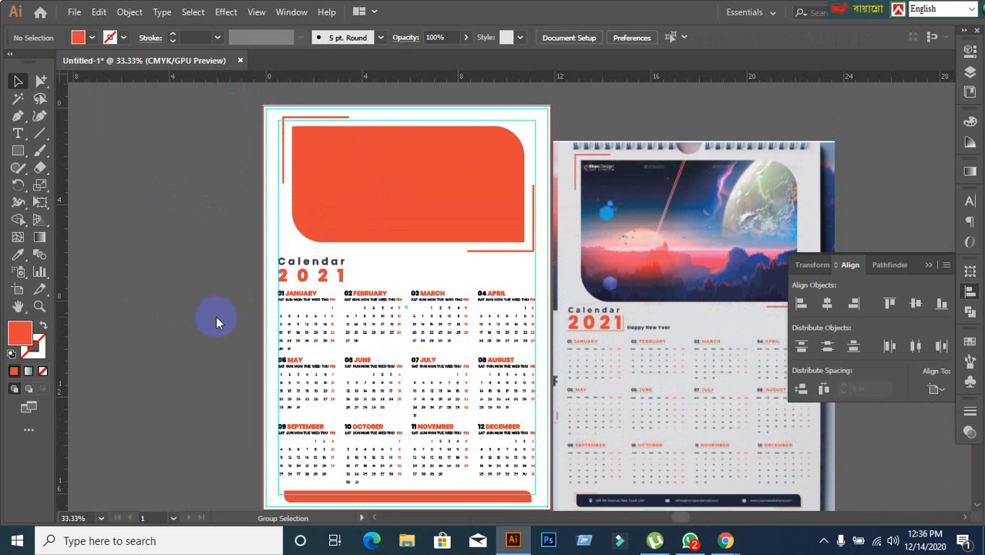
# Save the document to the Desktop as Calendar2021 in Adobe Illustrator (*.AI) format, accepting the Illustrator options.
pyautogui.hotkey('ctrl', 's')
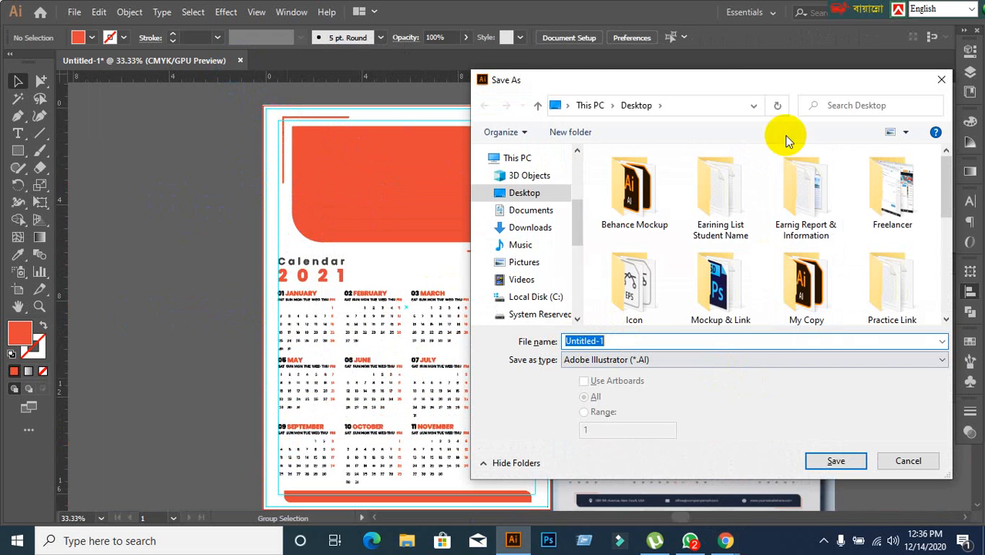
pyautogui.moveTo(775, 91); pyautogui.dragTo(469, 113)
pyautogui.click(241, 214)
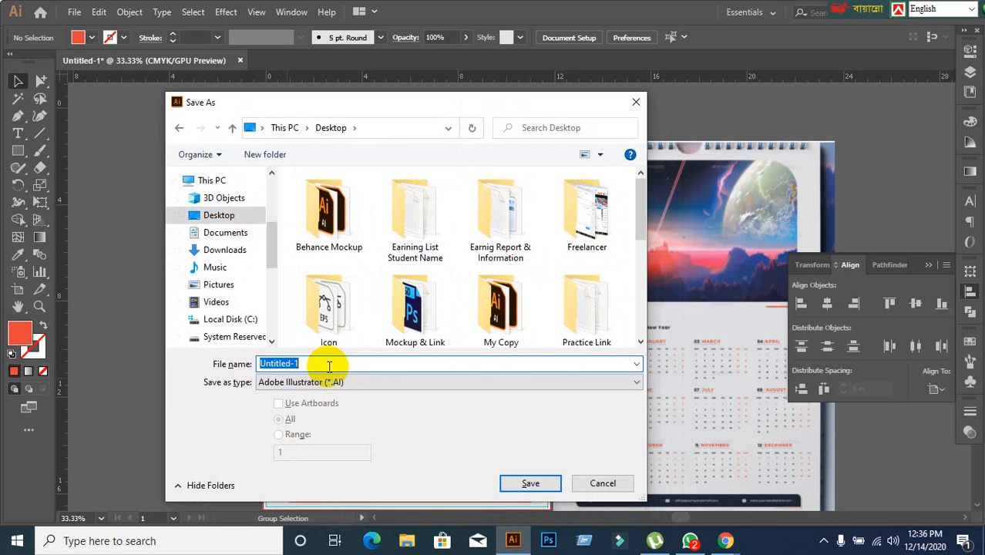
pyautogui.write('Calendar2021')
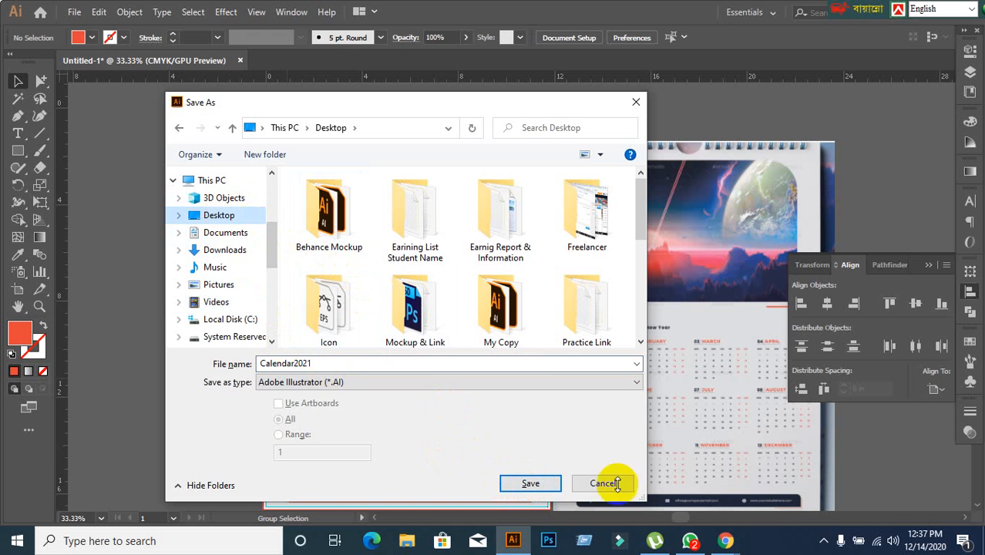
pyautogui.click(533, 484)
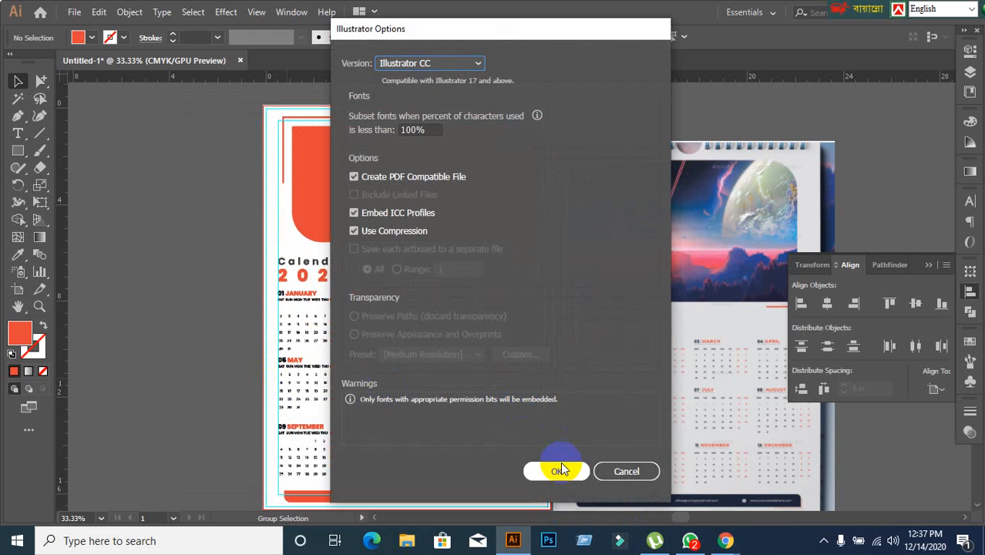
pyautogui.click(559, 470)
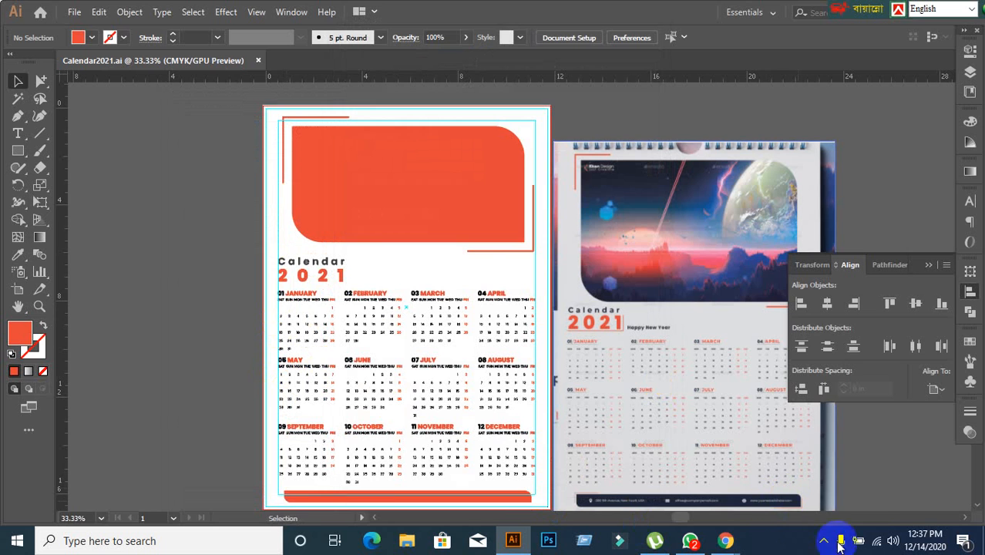
# Switch to Chrome to check the Google Meet call.
pyautogui.moveTo(725, 540)
pyautogui.click(650, 510)
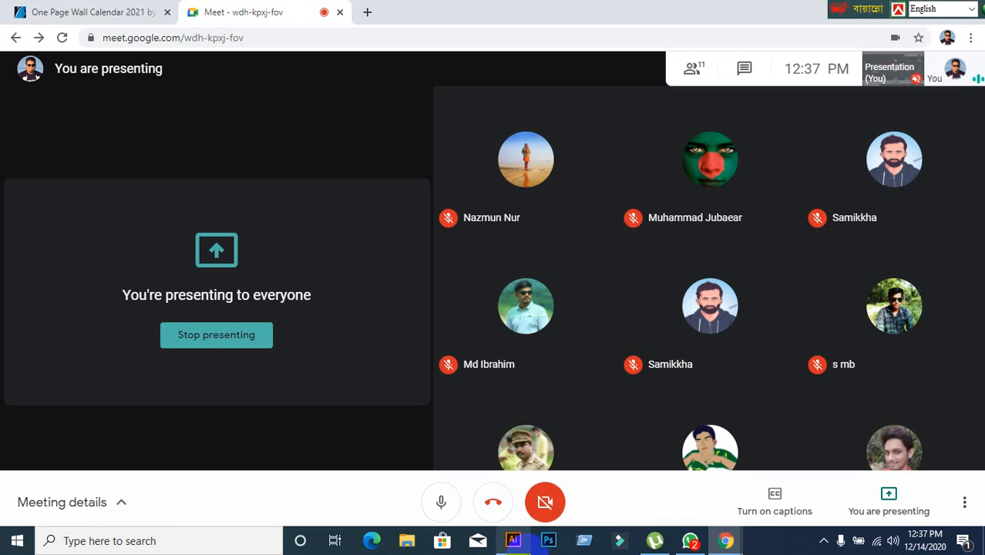
pyautogui.moveTo(512, 540)
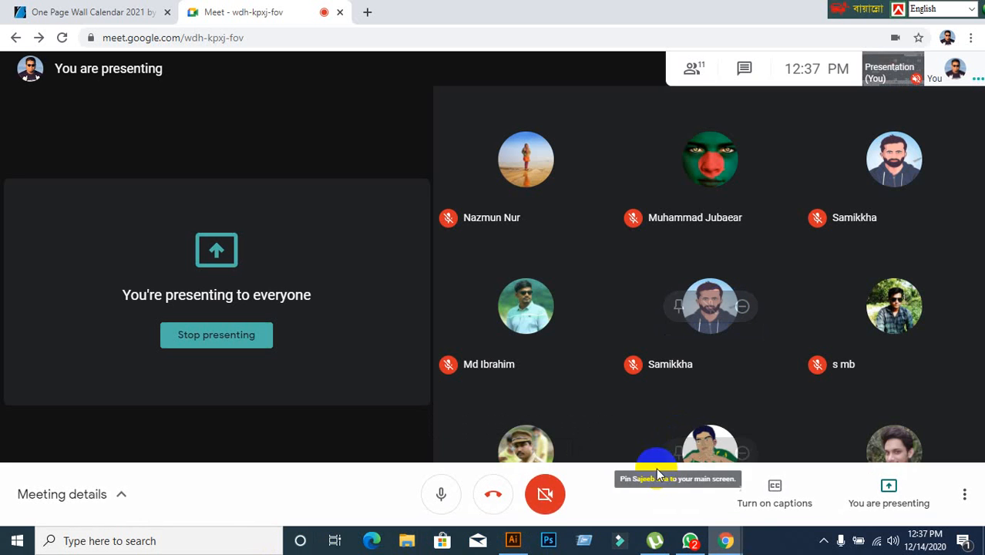
# Return to Illustrator, close the saved Calendar2021.ai document and minimise the program window.
pyautogui.click(526, 541)
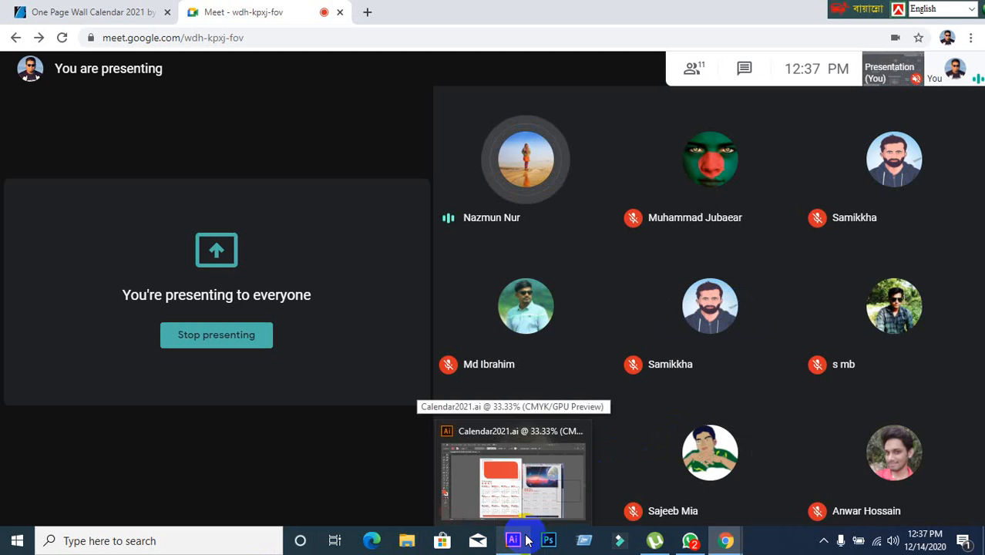
pyautogui.click(527, 540)
pyautogui.click(163, 147)
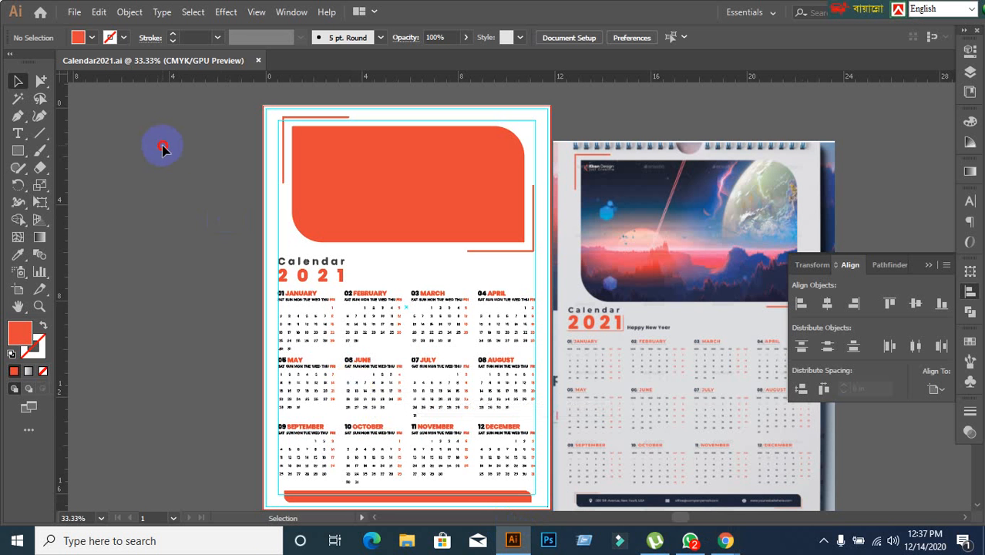
pyautogui.click(259, 60)
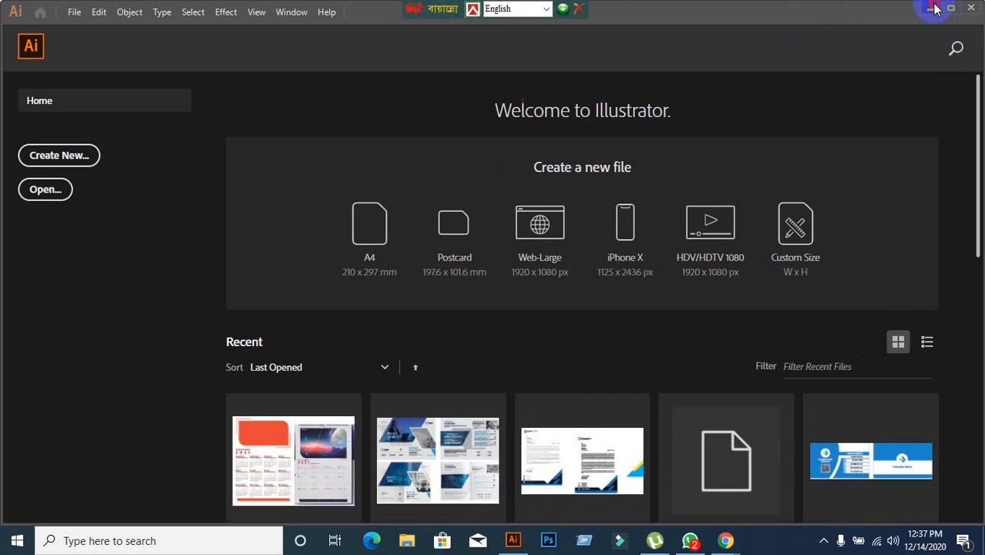
pyautogui.click(930, 8)
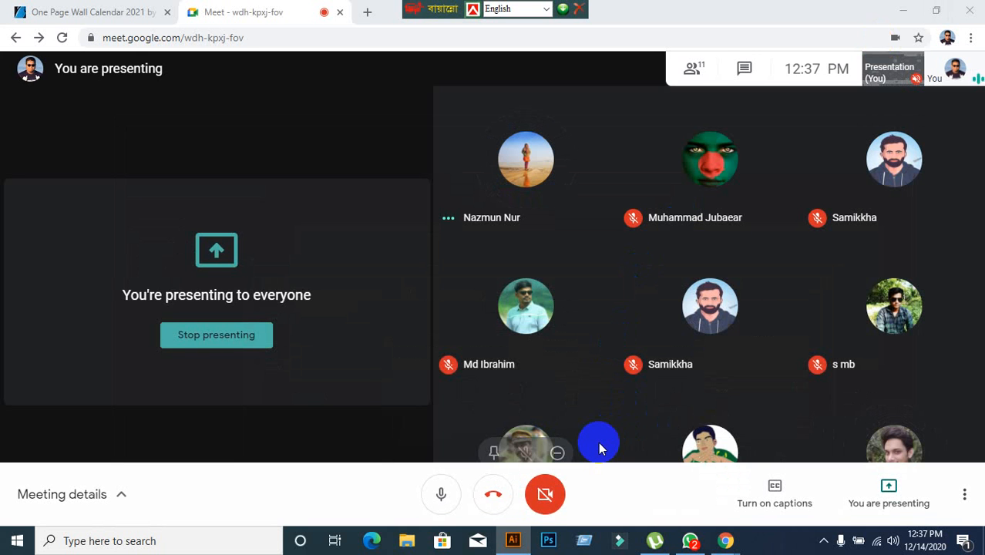
pyautogui.click(524, 543)
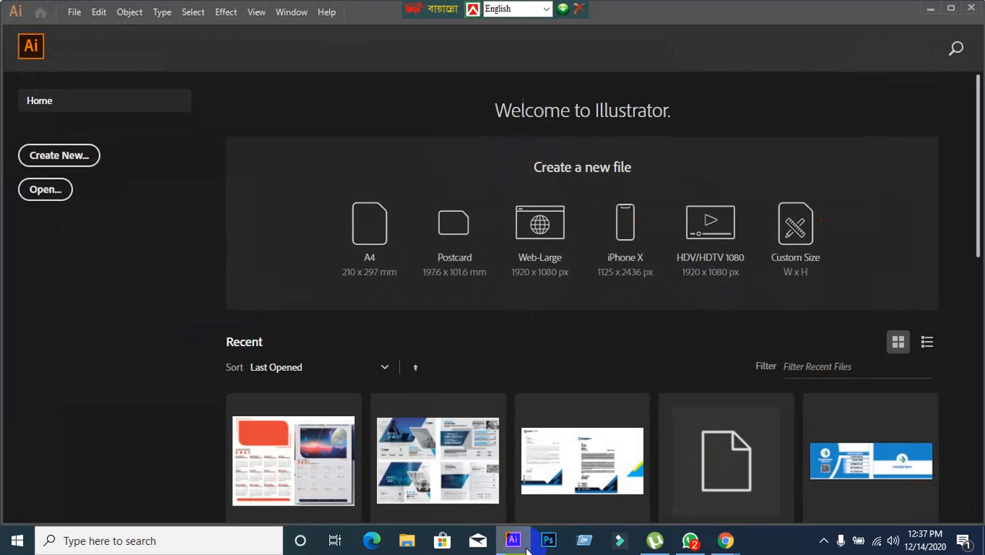
pyautogui.click(526, 545)
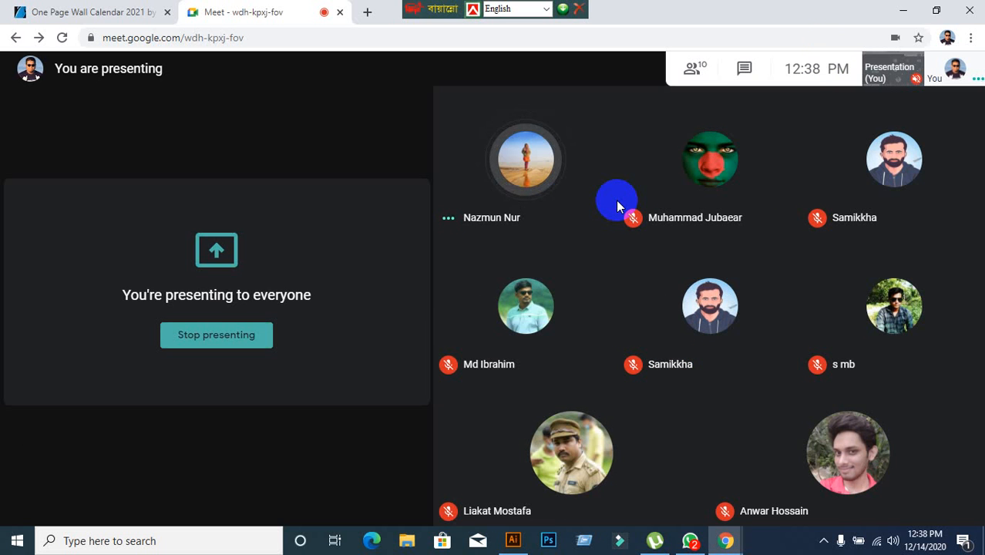
pyautogui.moveTo(680, 182)
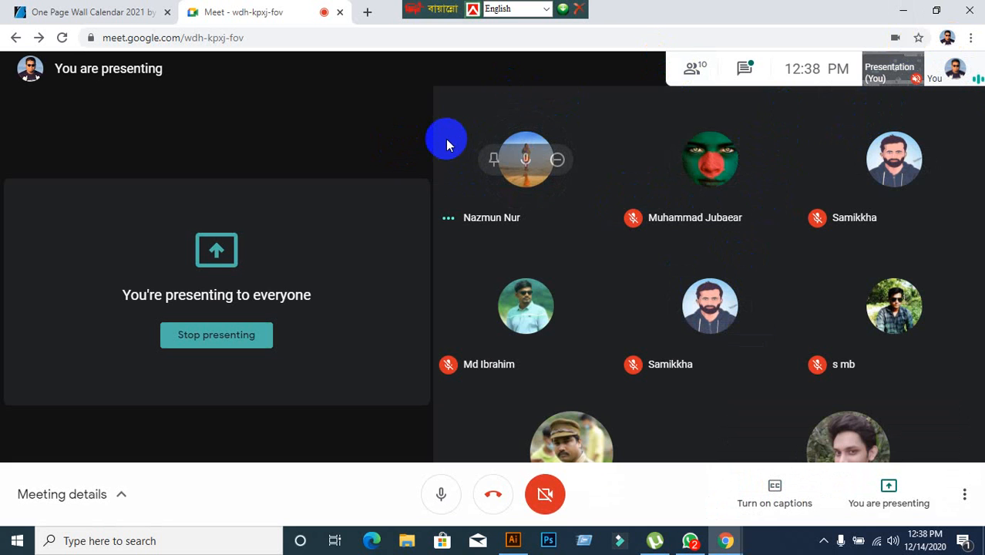
pyautogui.click(512, 541)
pyautogui.click(516, 542)
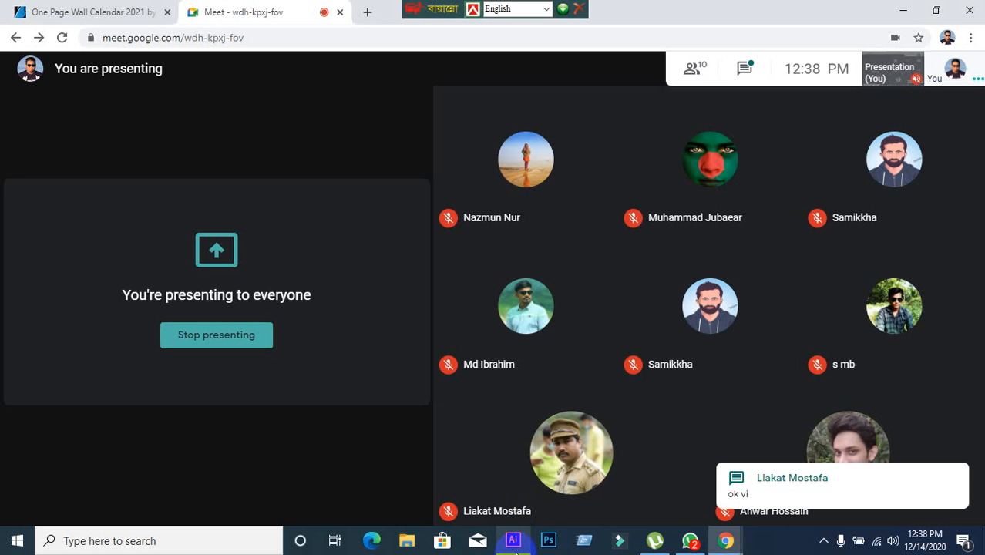
pyautogui.moveTo(516, 550)
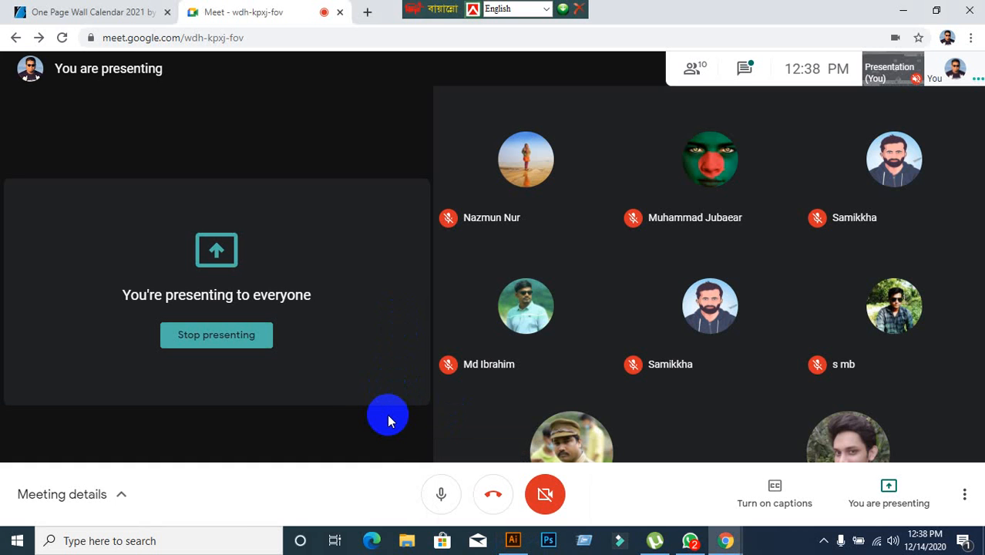
pyautogui.moveTo(713, 248)
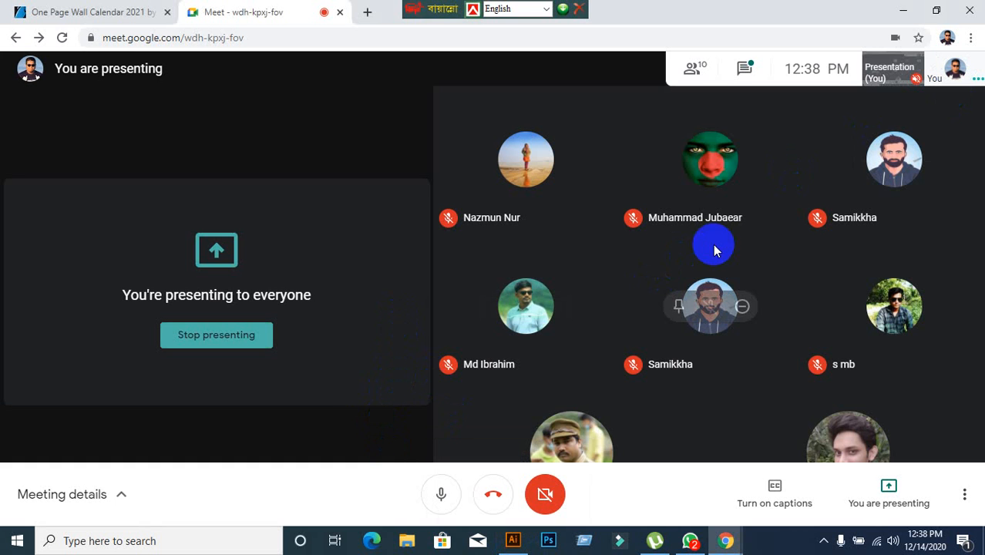
pyautogui.click(515, 540)
pyautogui.click(516, 540)
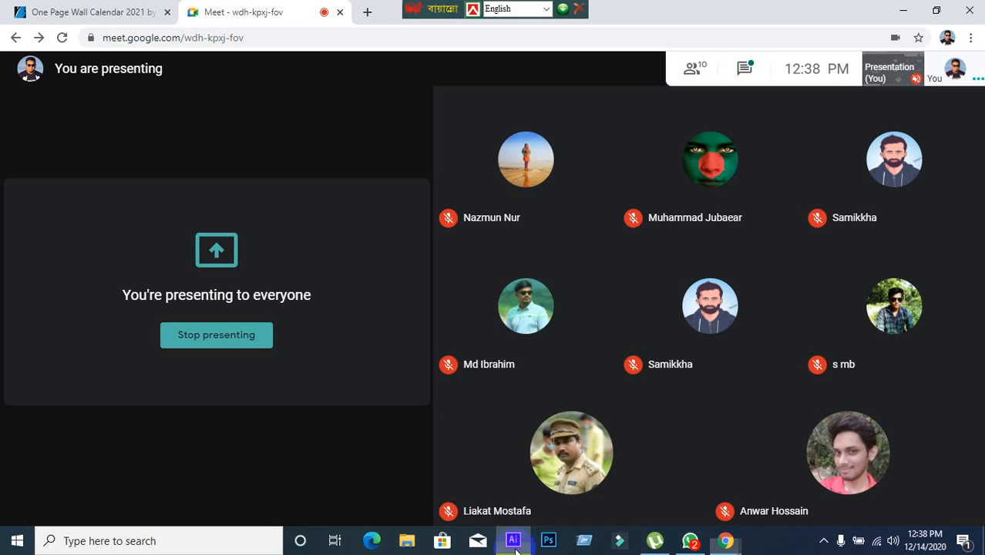
# Switch to WhatsApp and open Saturday's chat with the student whose last message entry is the deleted one.
pyautogui.moveTo(528, 398)
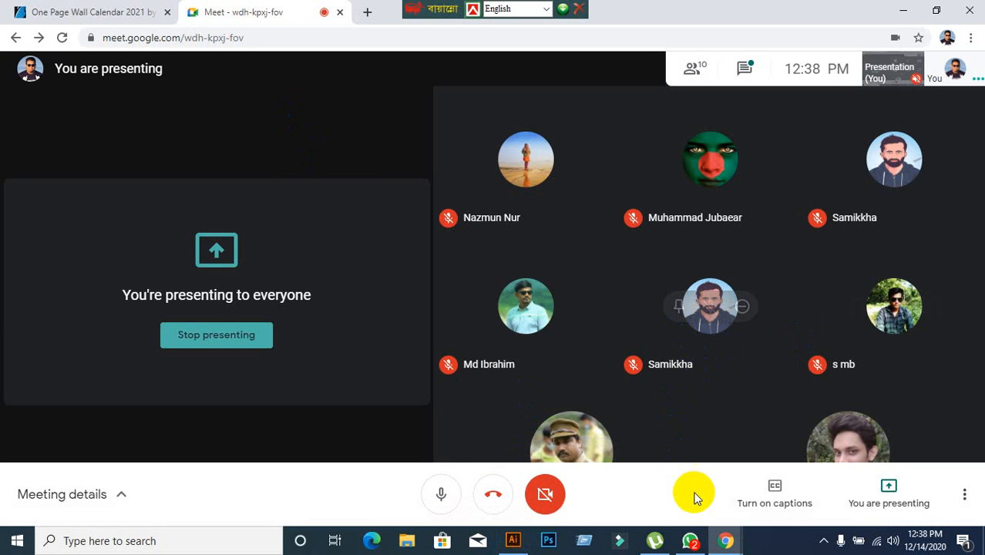
pyautogui.click(691, 548)
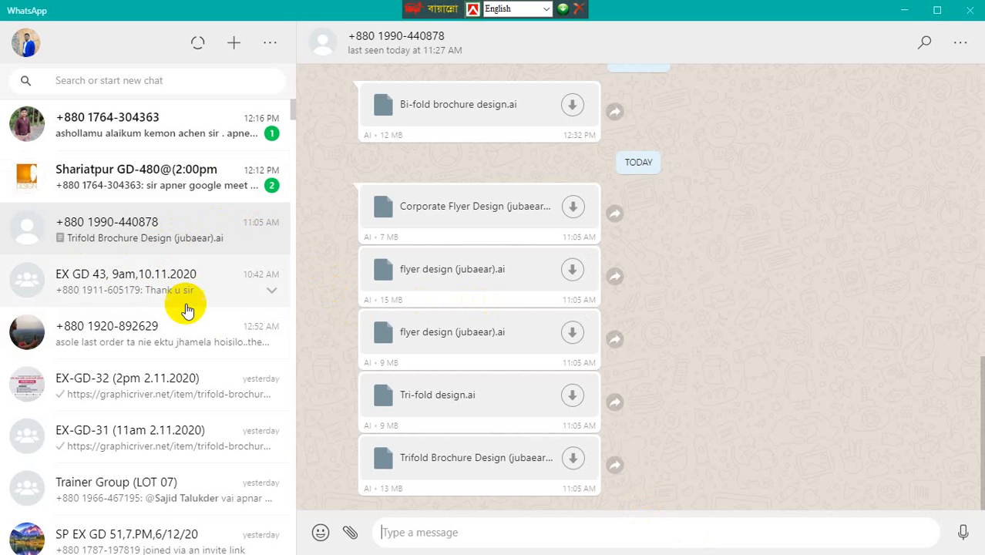
pyautogui.scroll(-5, 189, 331)
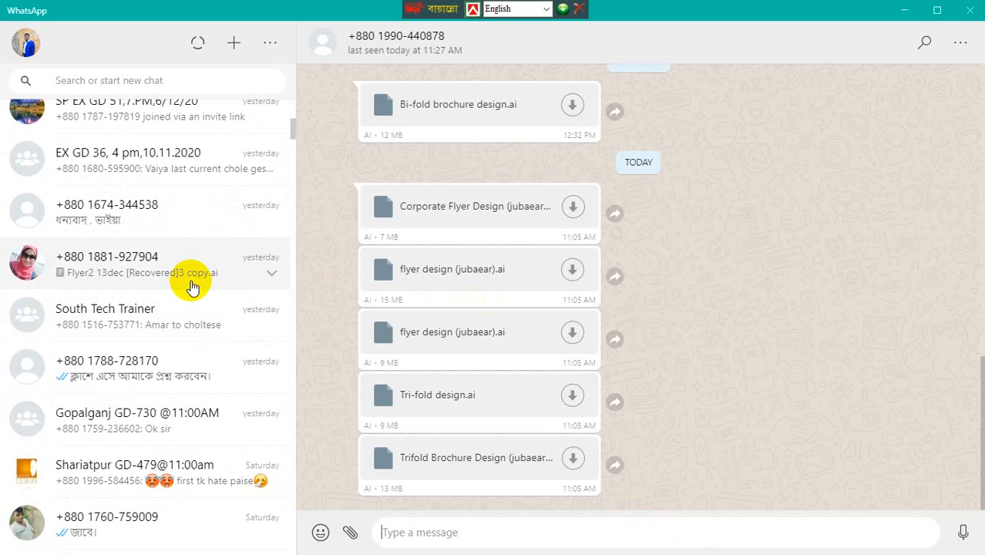
pyautogui.scroll(-2, 193, 284)
pyautogui.scroll(-2, 208, 304)
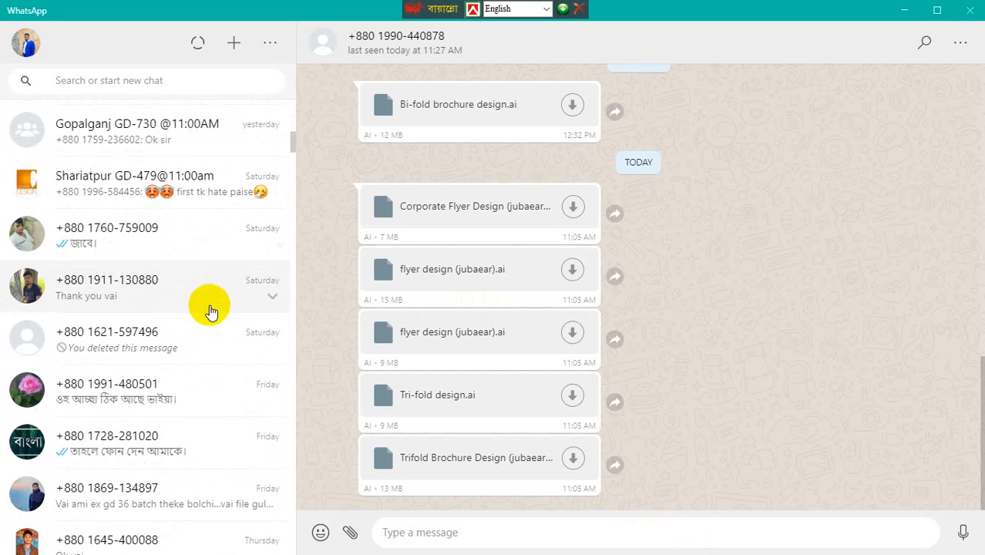
pyautogui.click(169, 333)
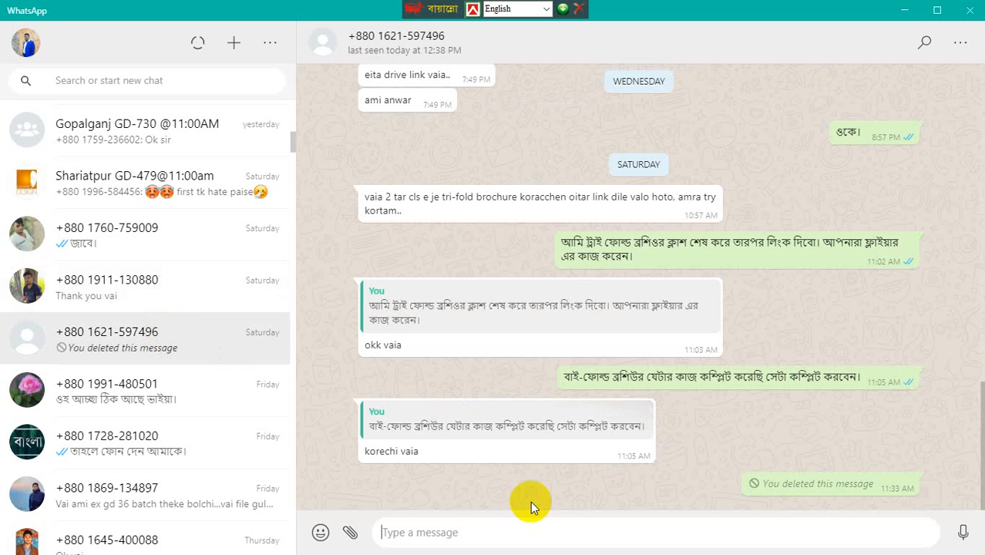
# Open the Google Drive link from Wednesday's messages in the chat and move the floating language bar clear of the browser tabs.
pyautogui.scroll(1, 650, 439)
pyautogui.scroll(1, 649, 439)
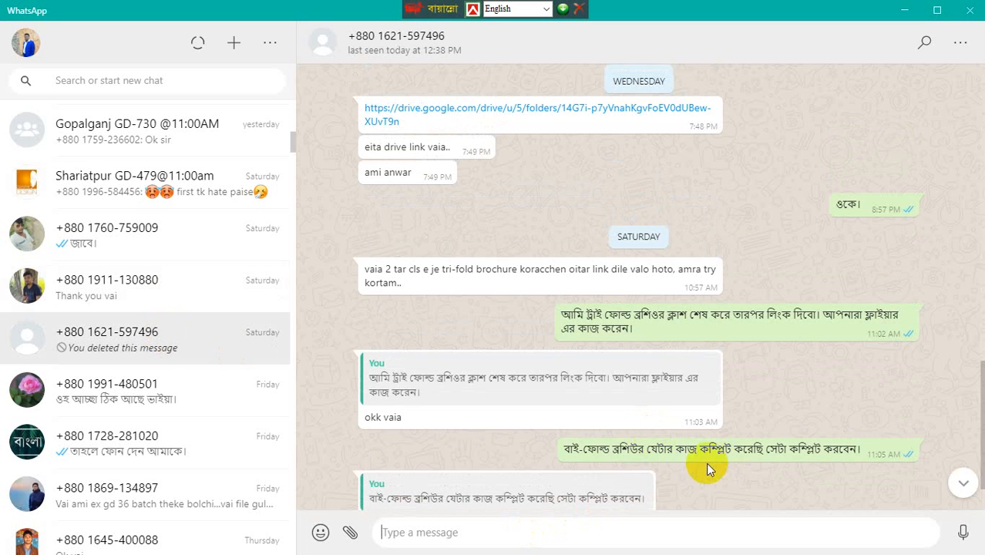
pyautogui.scroll(2, 703, 464)
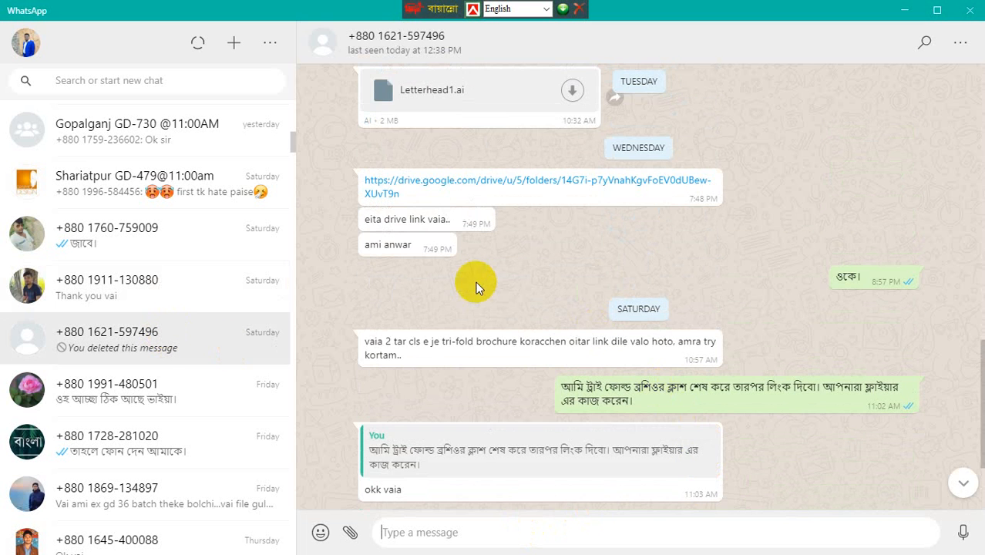
pyautogui.click(484, 185)
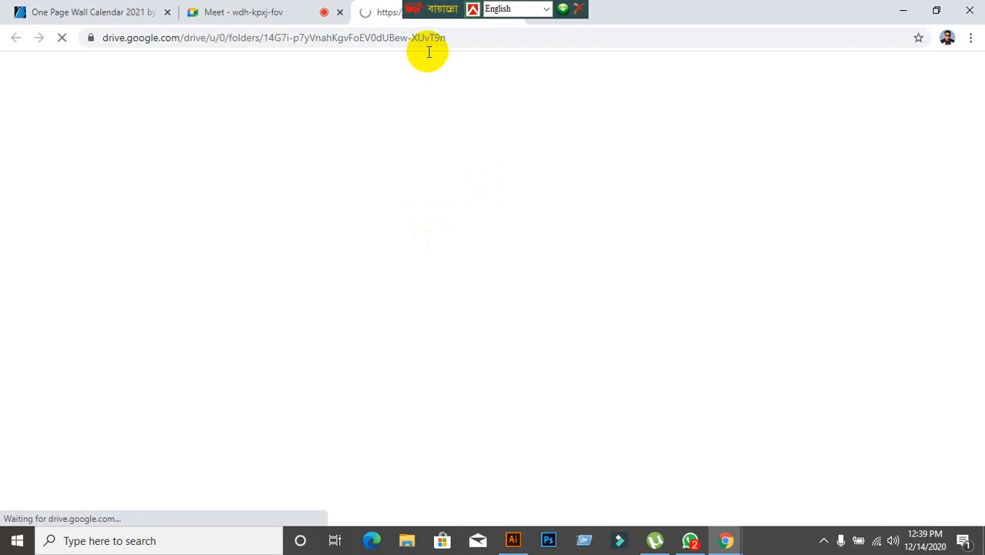
pyautogui.moveTo(420, 8); pyautogui.dragTo(805, 7)
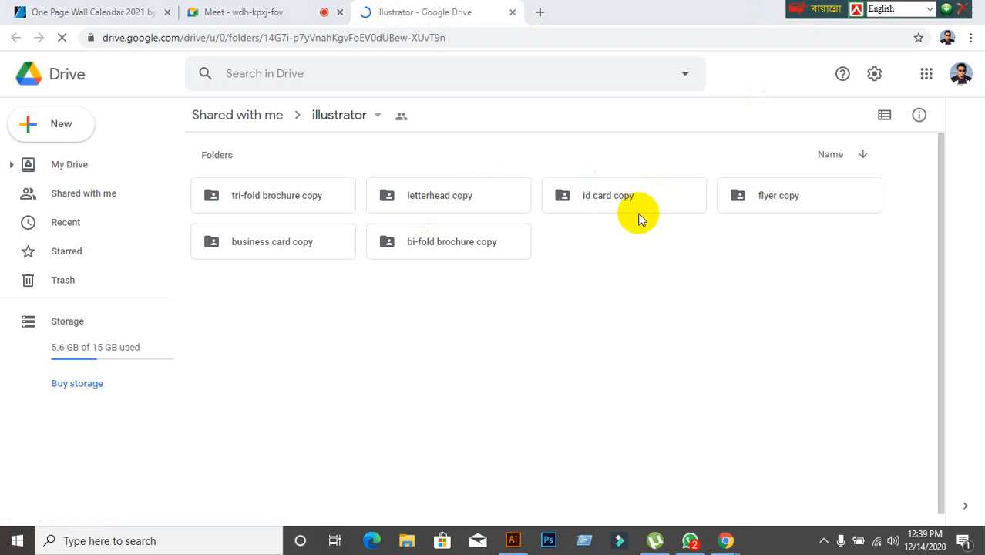
pyautogui.click(607, 315)
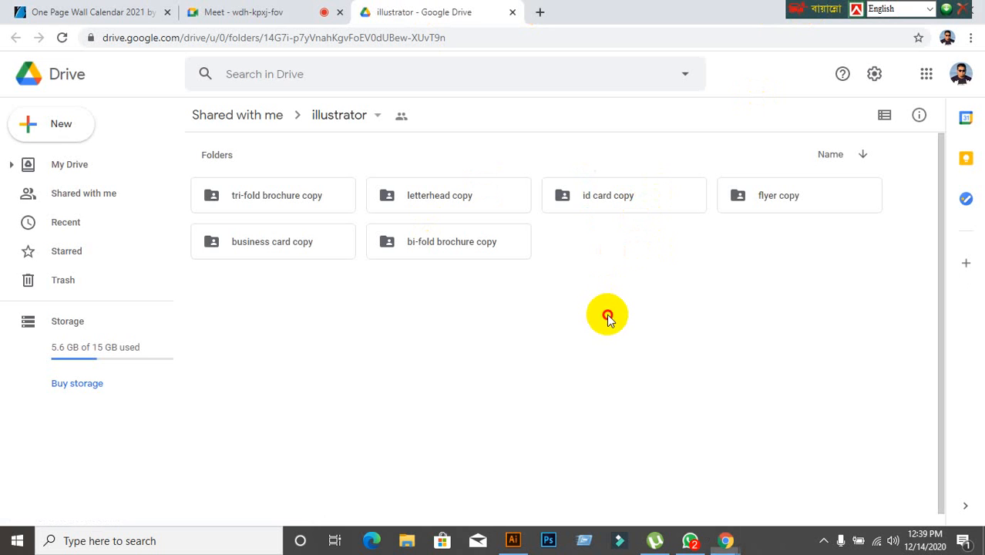
# Download tri-fold brochure1.ai from the tri-fold brochure copy folder, accepting the download without a virus scan.
pyautogui.doubleClick(274, 202)
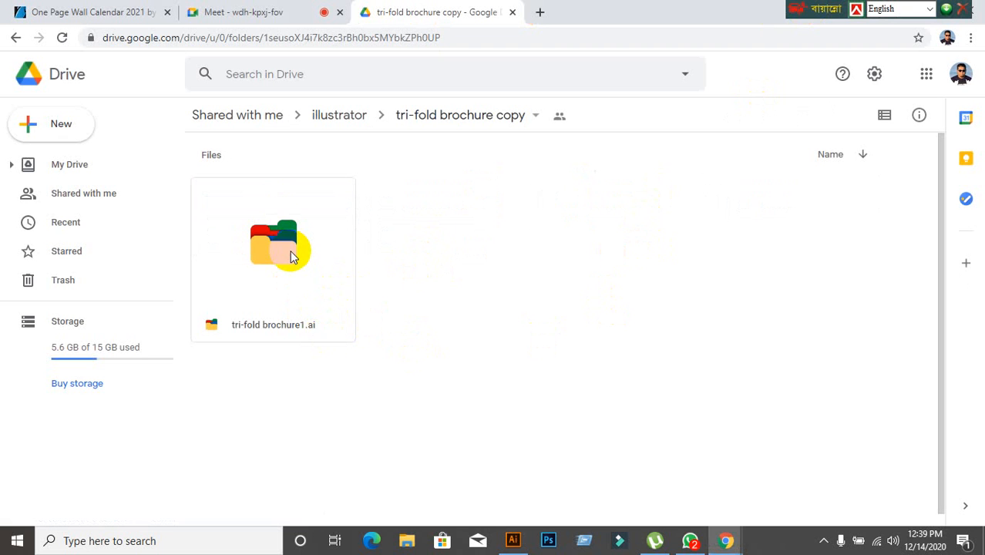
pyautogui.doubleClick(247, 301)
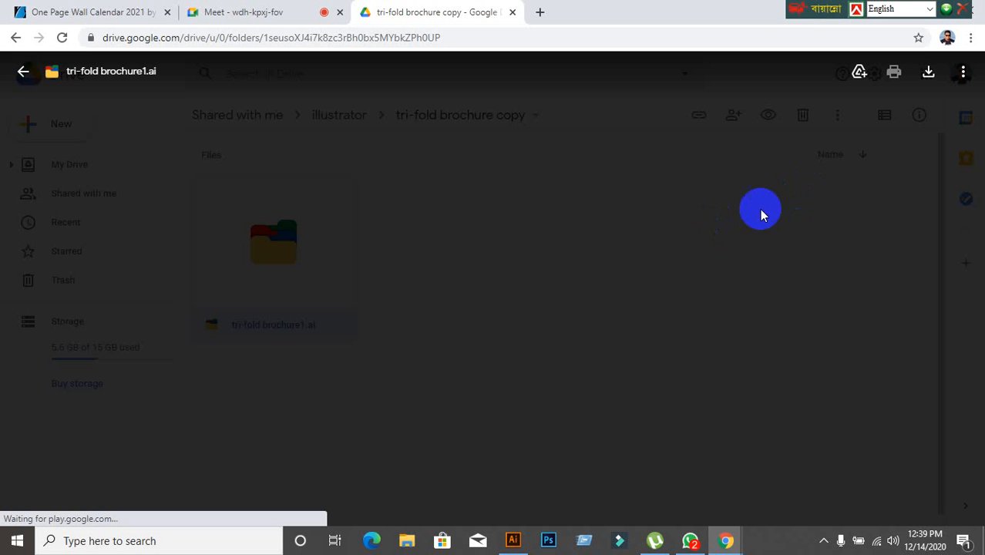
pyautogui.click(929, 74)
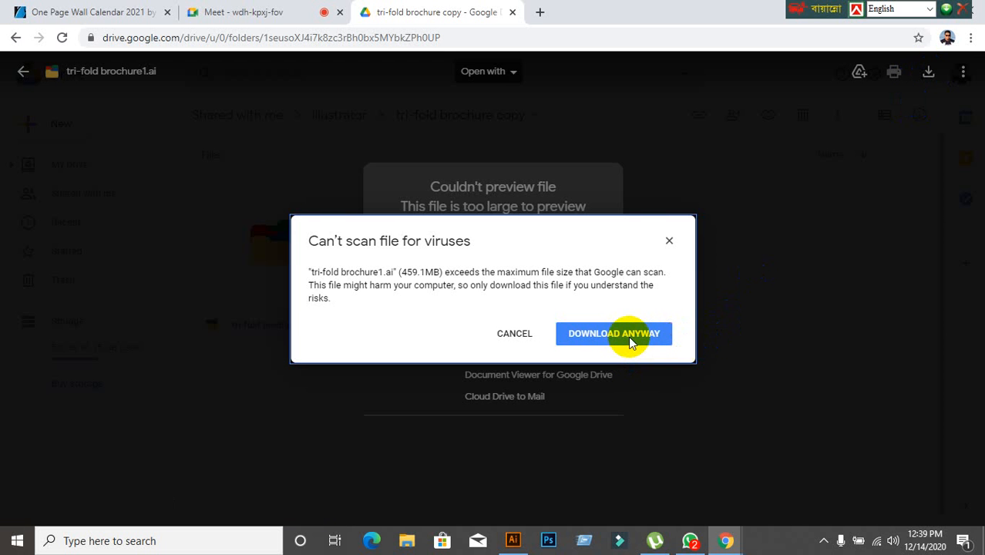
pyautogui.click(634, 335)
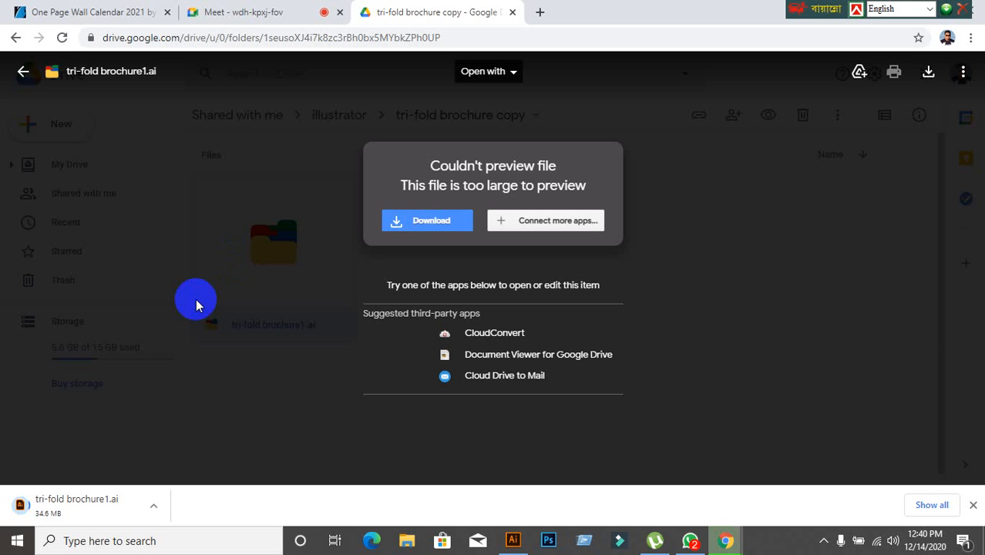
# Check the Google Meet call and the Drive download page, ending on the Meet call.
pyautogui.click(248, 17)
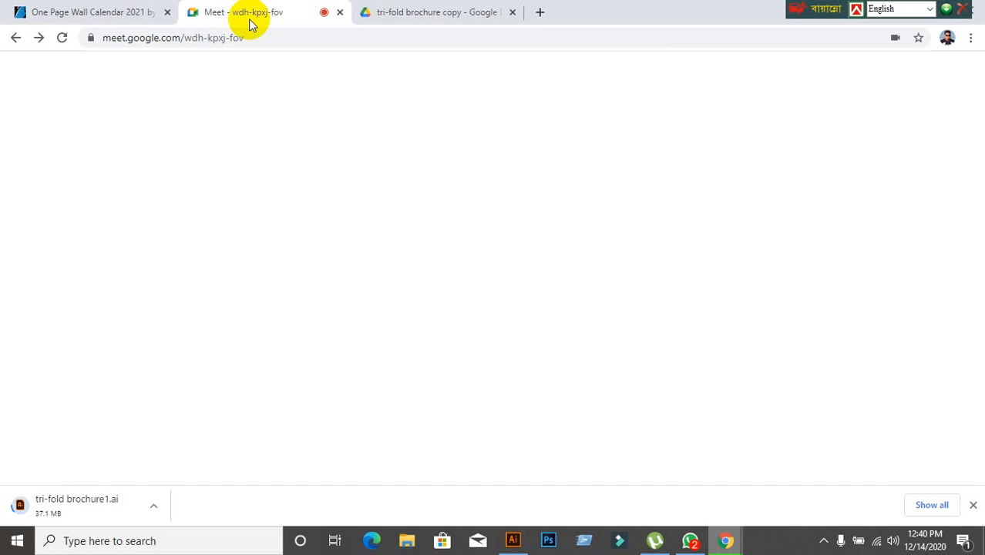
pyautogui.click(409, 21)
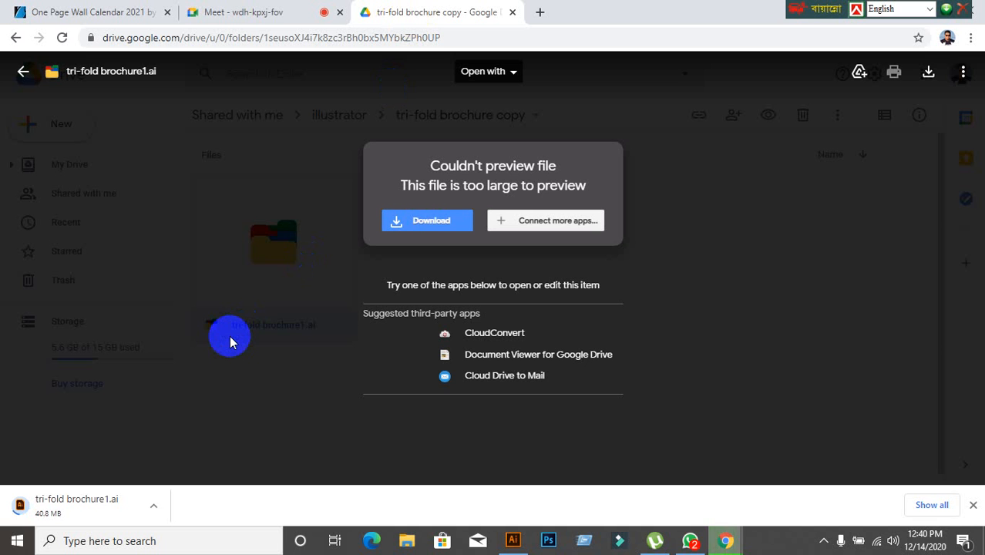
pyautogui.click(265, 21)
pyautogui.moveTo(293, 262)
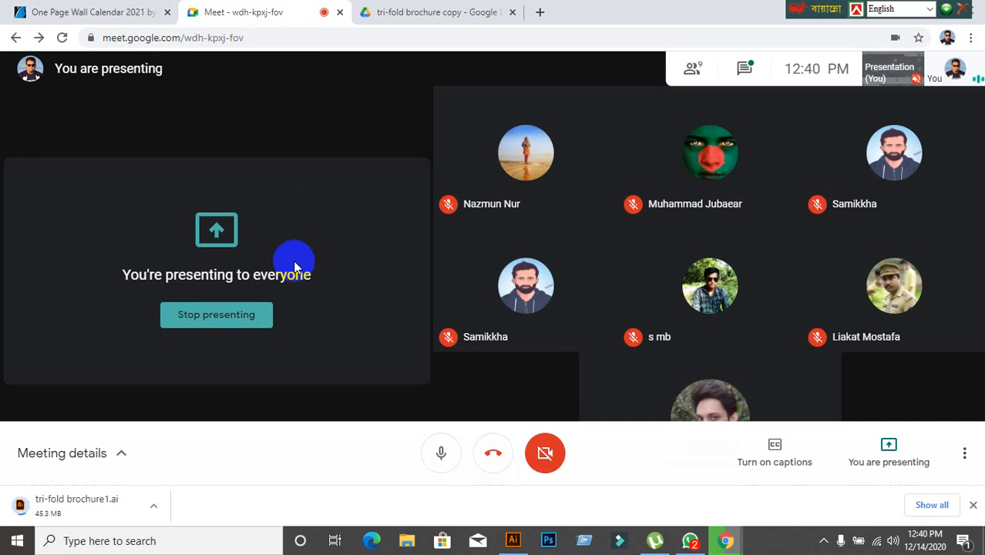
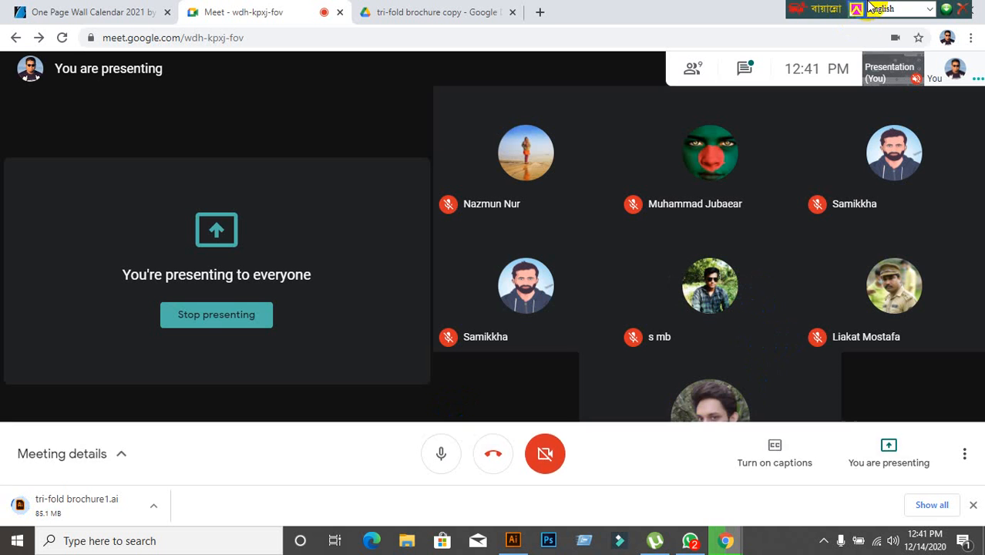
# Move the floating language bar clear of the window controls and minimize the browser and WhatsApp windows.
pyautogui.moveTo(821, 6); pyautogui.dragTo(596, 6)
pyautogui.click(749, 162)
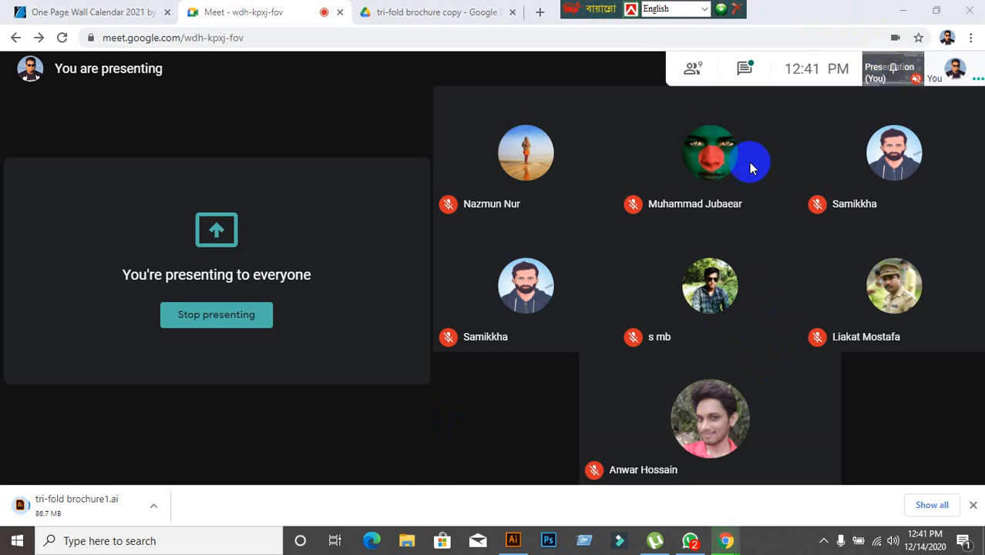
pyautogui.moveTo(752, 191)
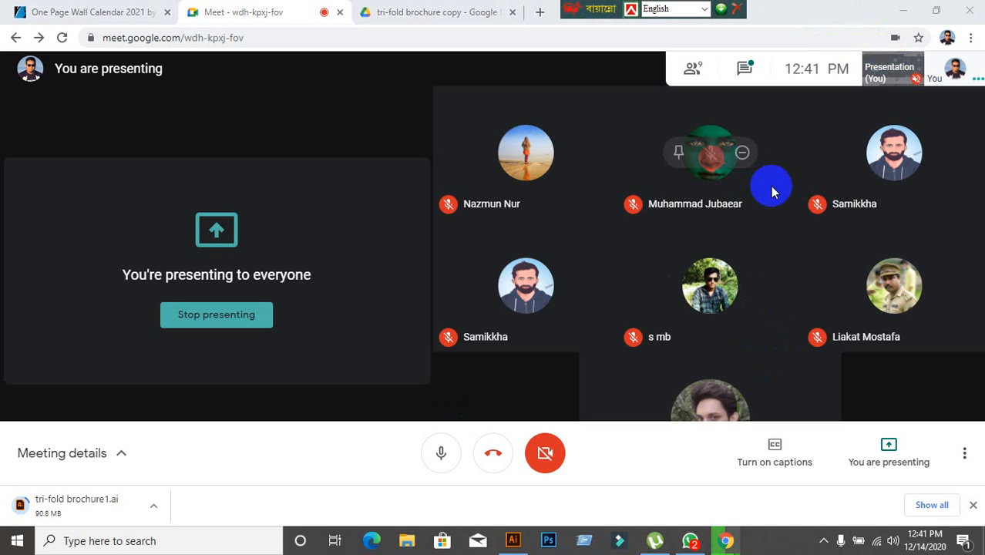
pyautogui.click(901, 11)
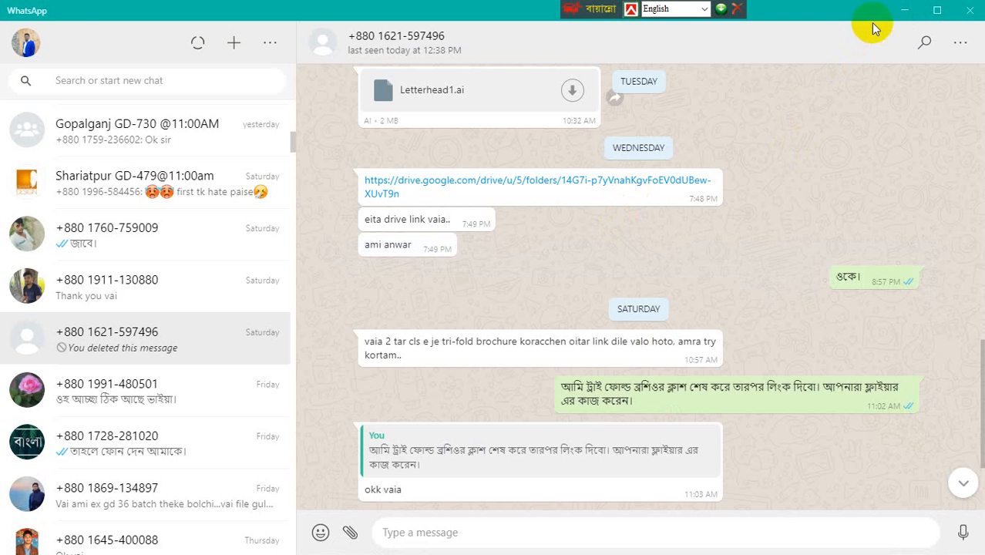
pyautogui.click(904, 10)
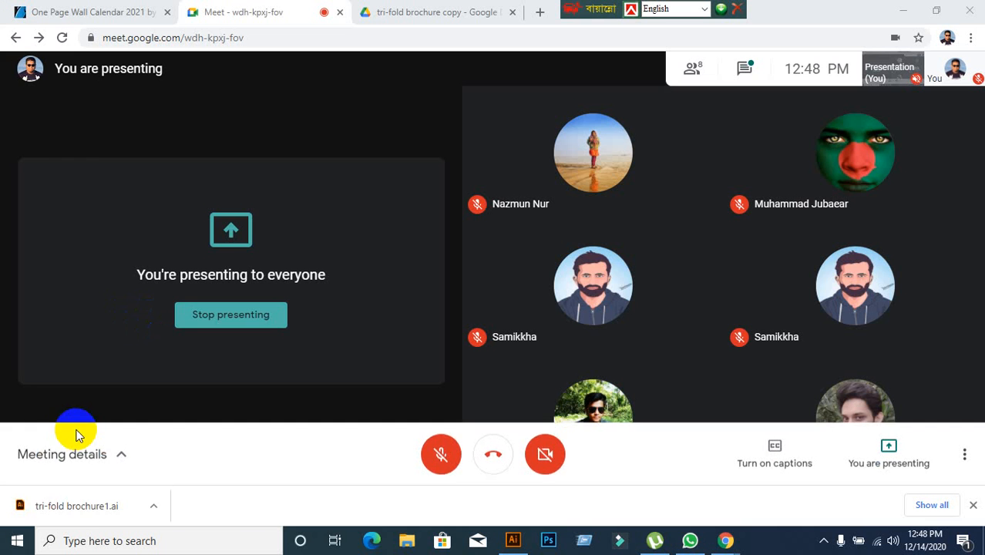
# Unmute the microphone in the Meet call and open the downloaded tri-fold brochure1.ai in Illustrator, accepting the partially recovered file.
pyautogui.click(441, 452)
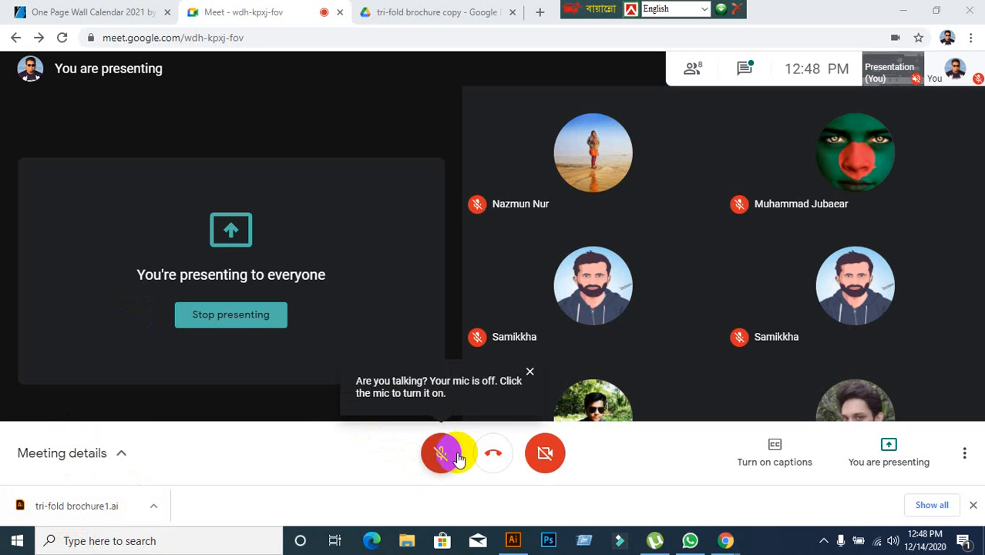
pyautogui.moveTo(90, 512); pyautogui.dragTo(497, 37)
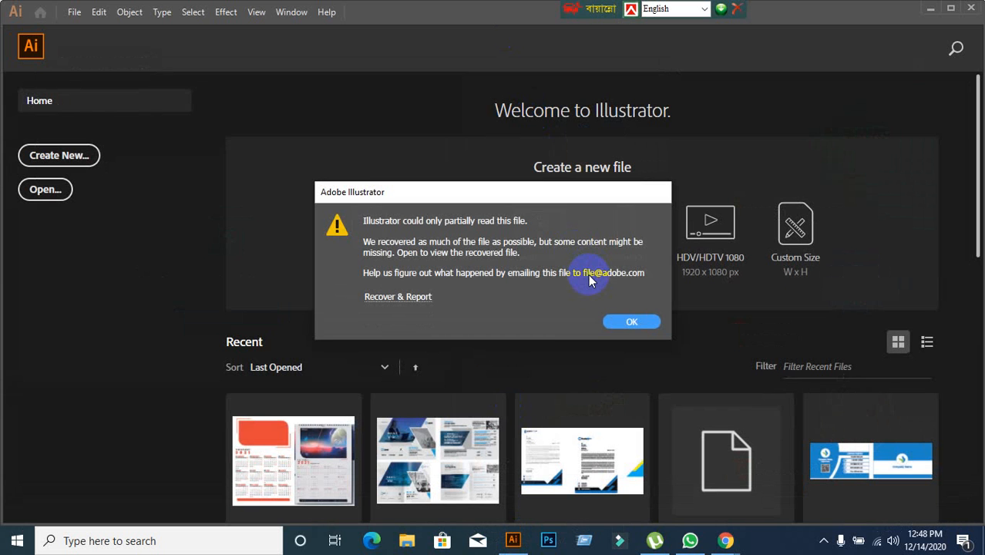
pyautogui.click(630, 322)
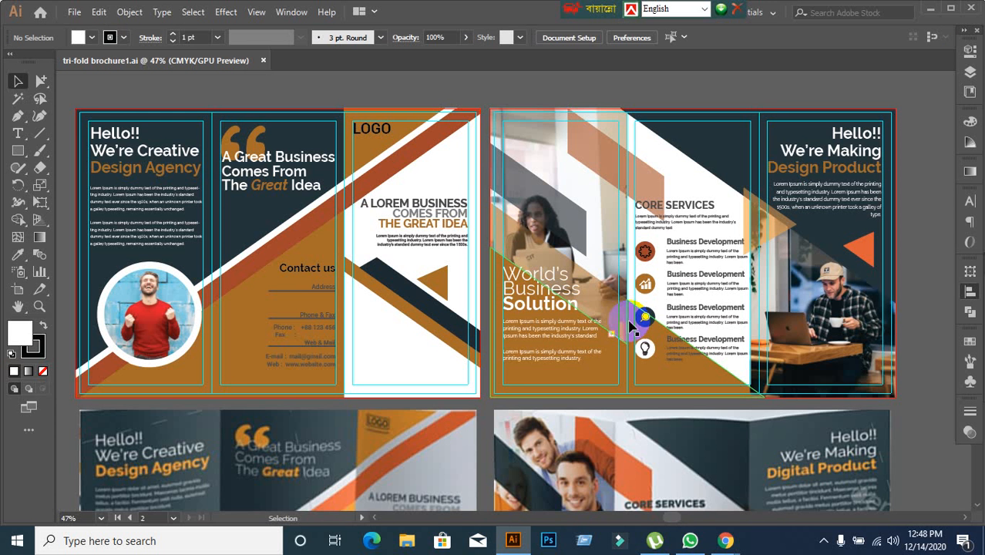
# Compare the brochure with the reference images beneath it and check the character settings of the body text under the "Design Agency" heading.
pyautogui.scroll(-1, 548, 313)
pyautogui.scroll(-2, 548, 317)
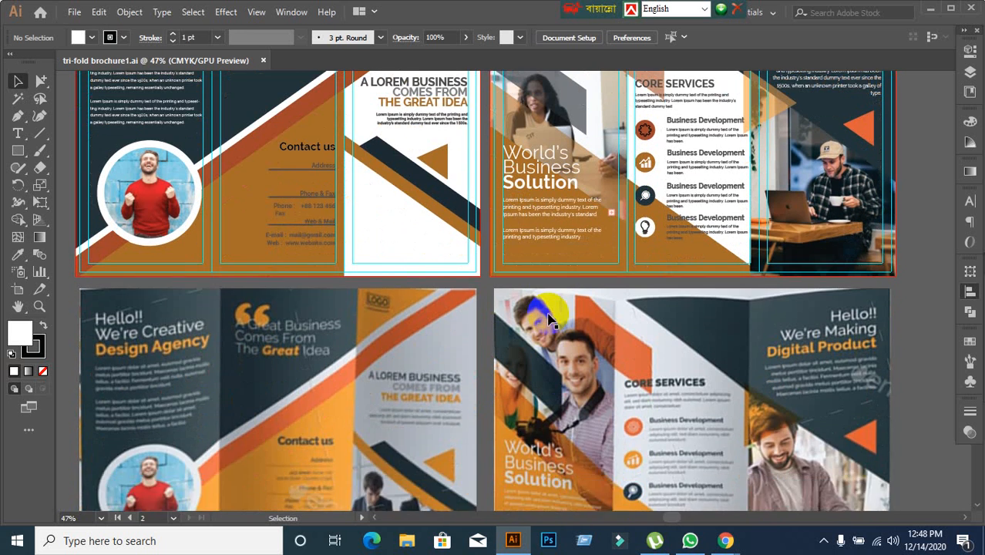
pyautogui.scroll(2, 518, 314)
pyautogui.moveTo(397, 303); pyautogui.dragTo(501, 346)
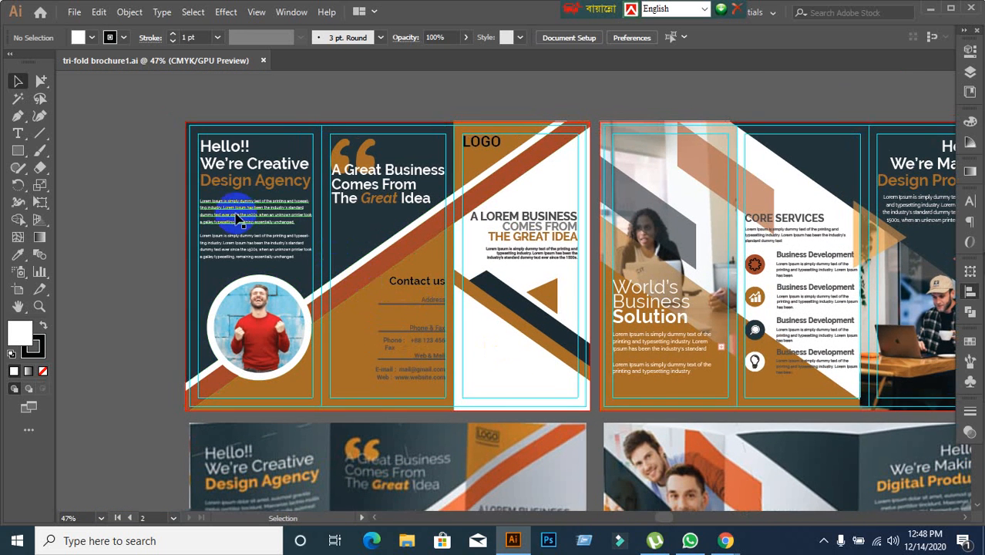
pyautogui.scroll(1, 169, 219)
pyautogui.click(235, 220)
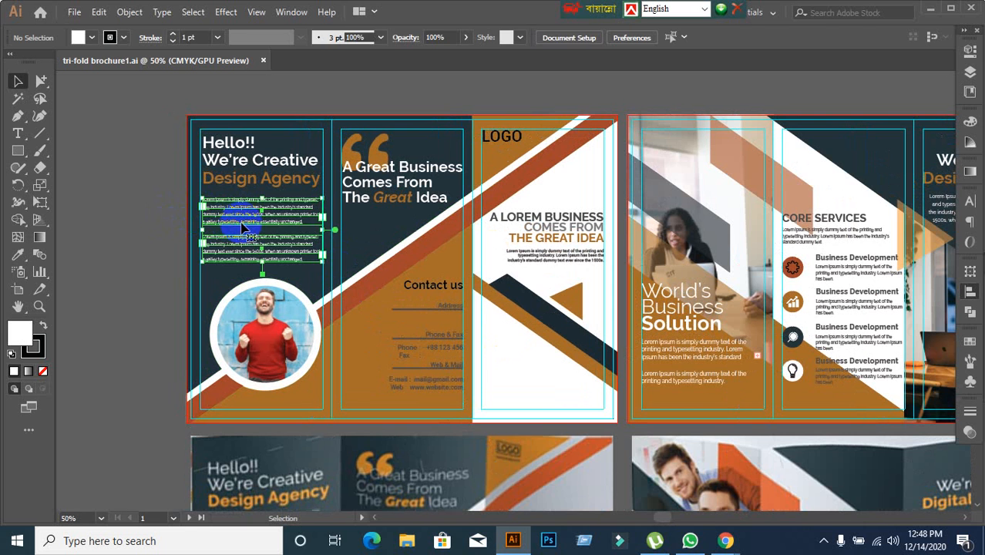
pyautogui.click(968, 203)
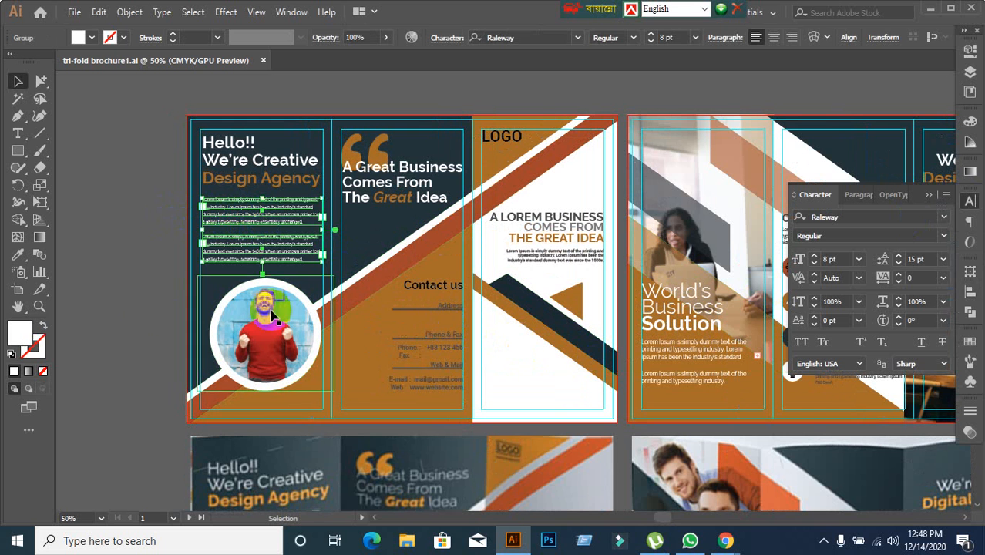
pyautogui.click(140, 286)
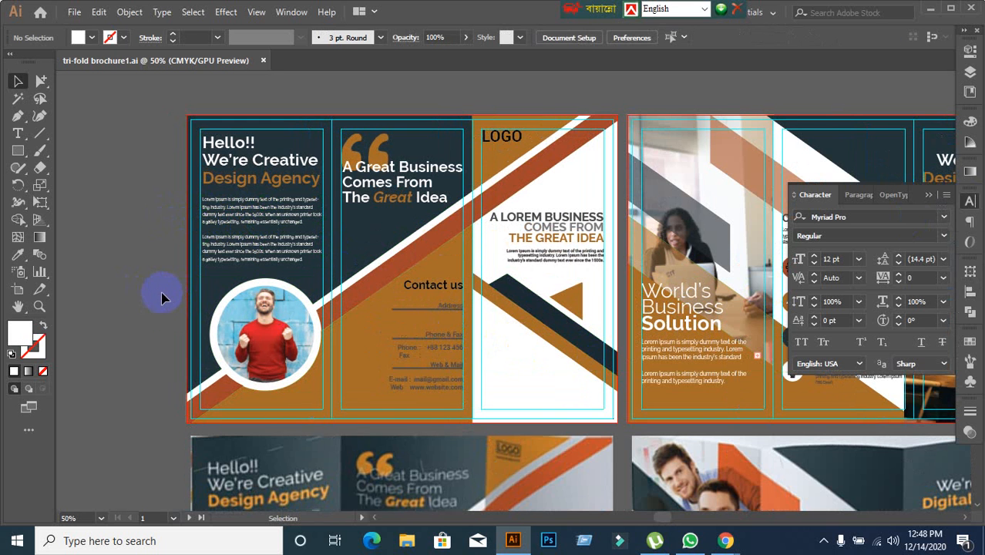